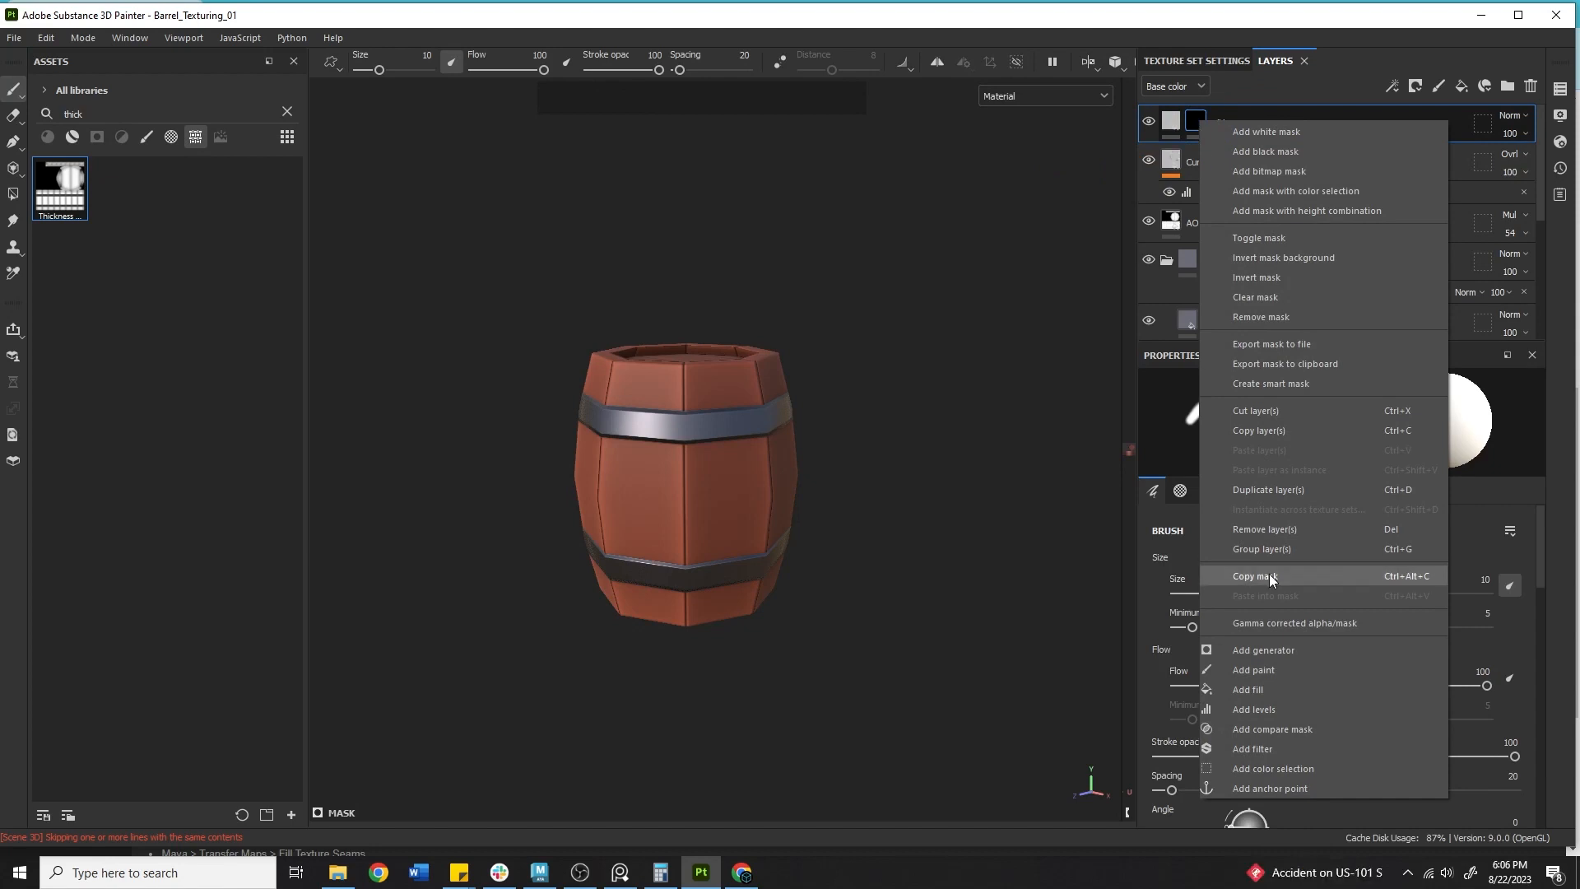
# Add a Metal Edge Wear generator to Fill layer 1's mask.
pyautogui.click(1263, 651)
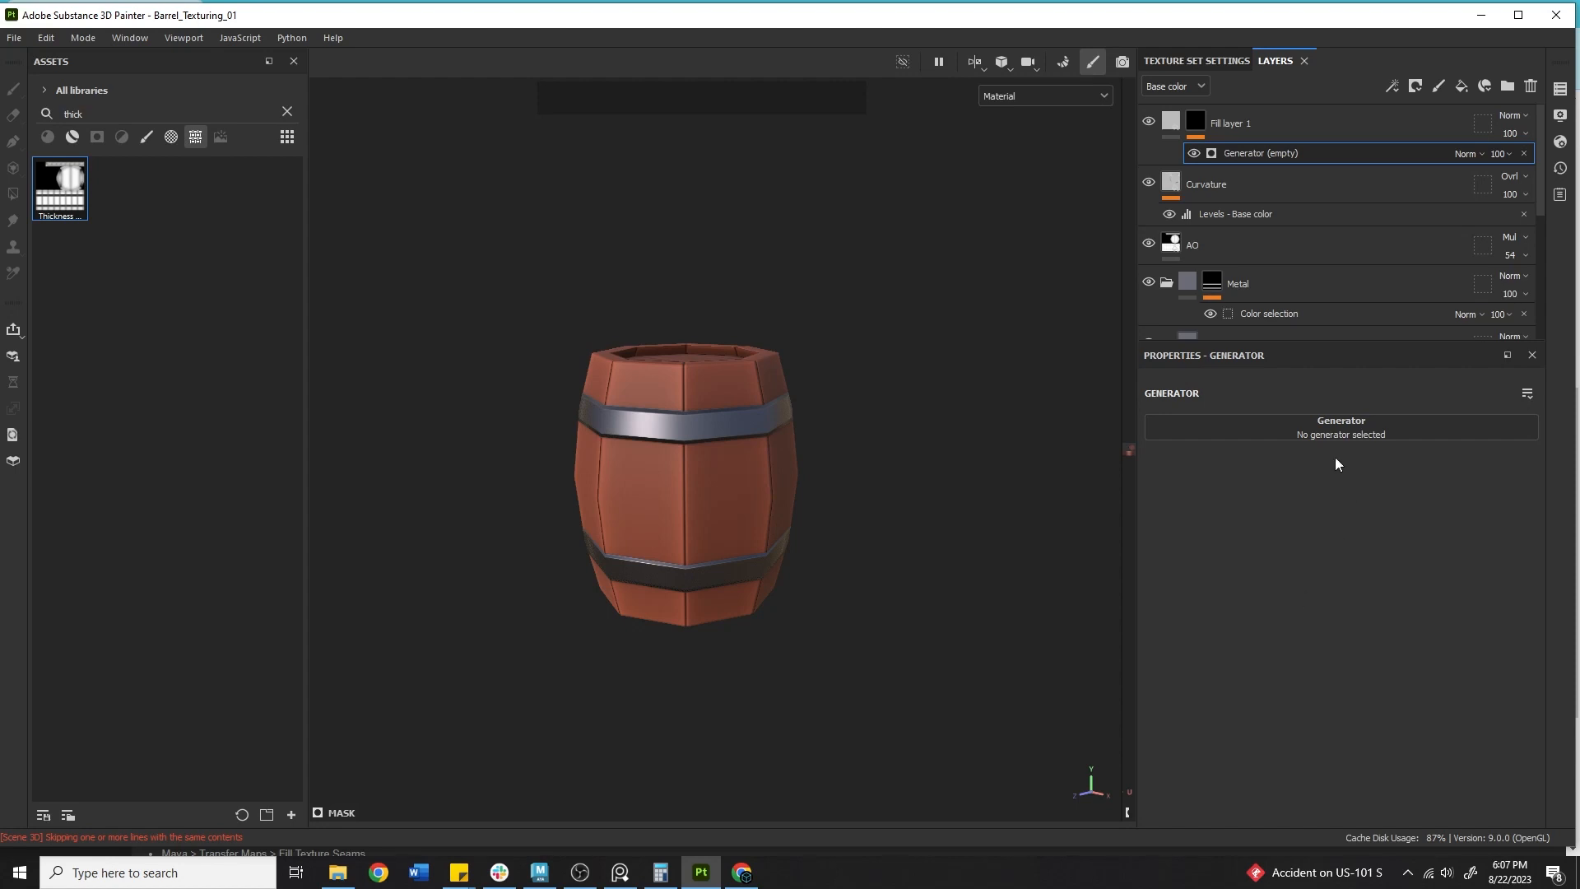
pyautogui.click(1310, 434)
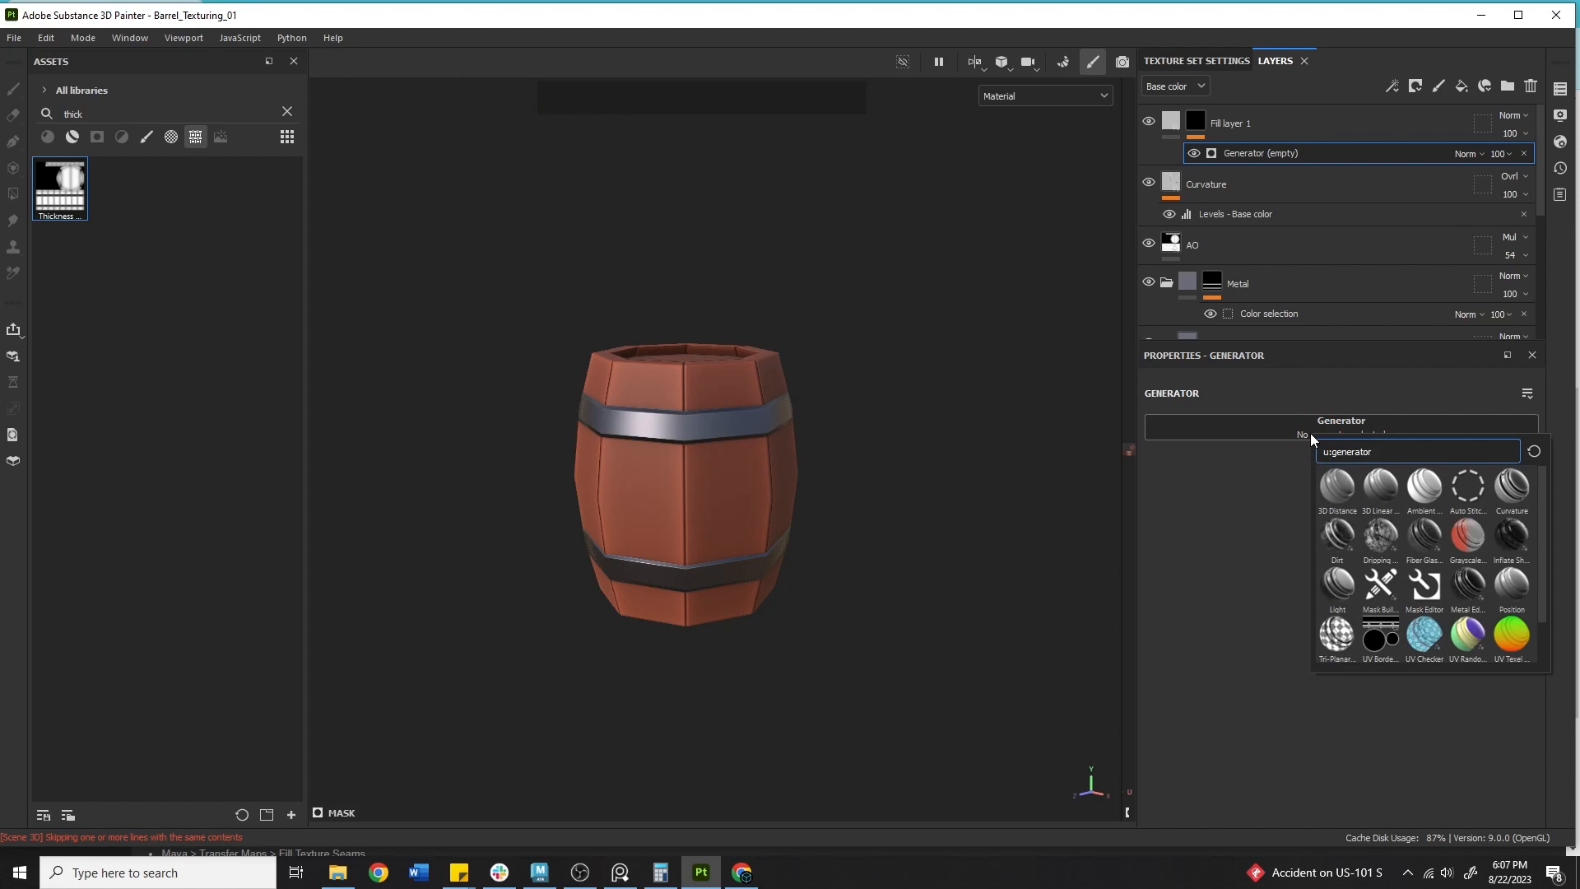
pyautogui.write('woo')
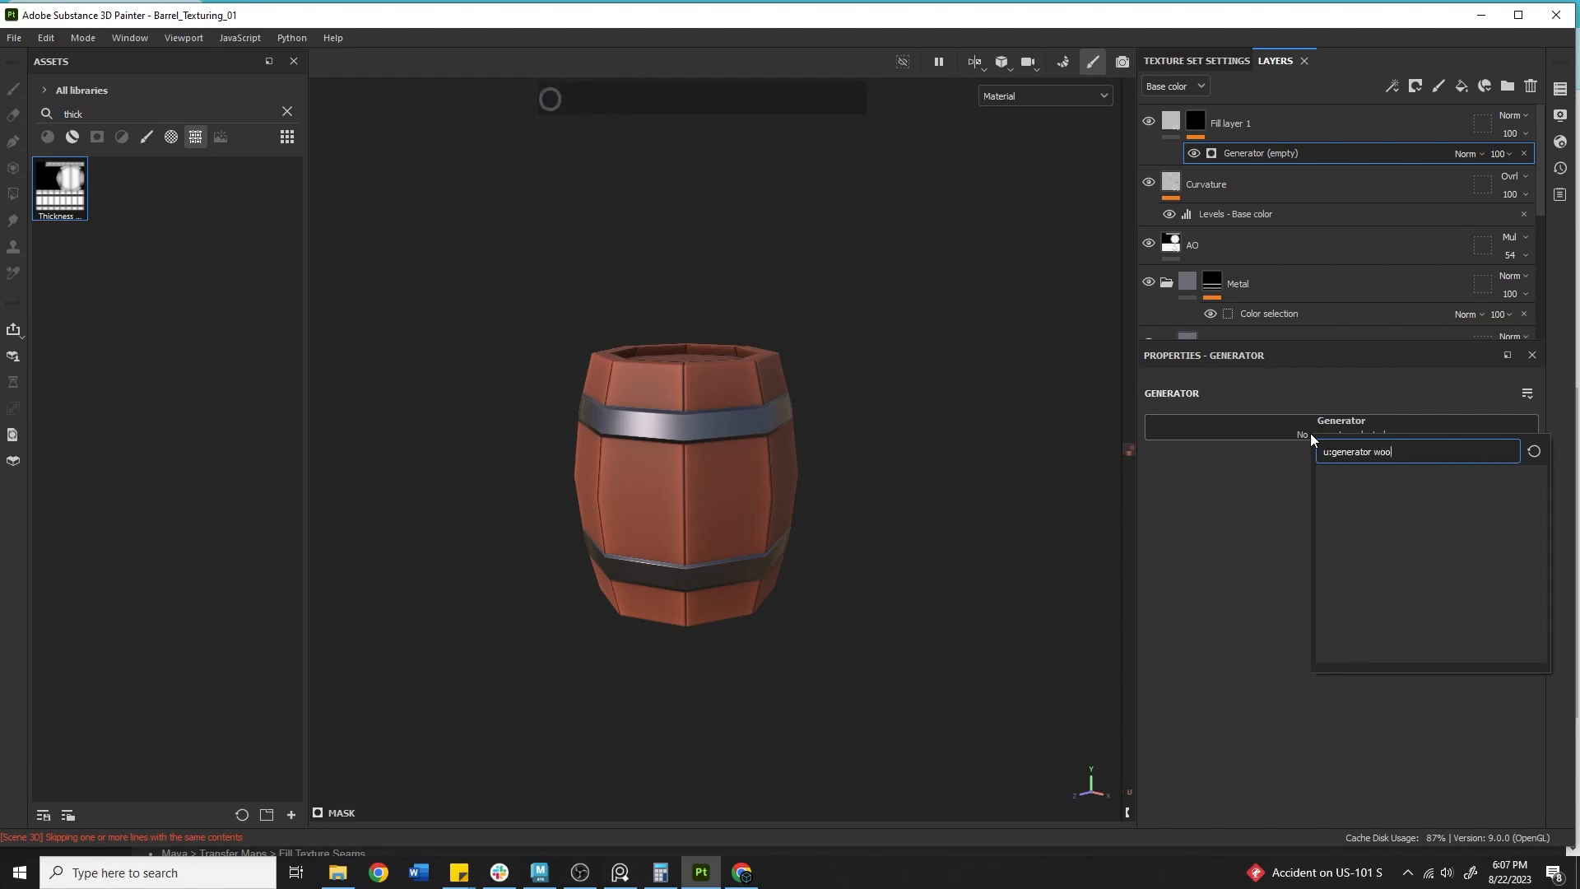
pyautogui.press('BackSpace')
pyautogui.press('BackSpace')
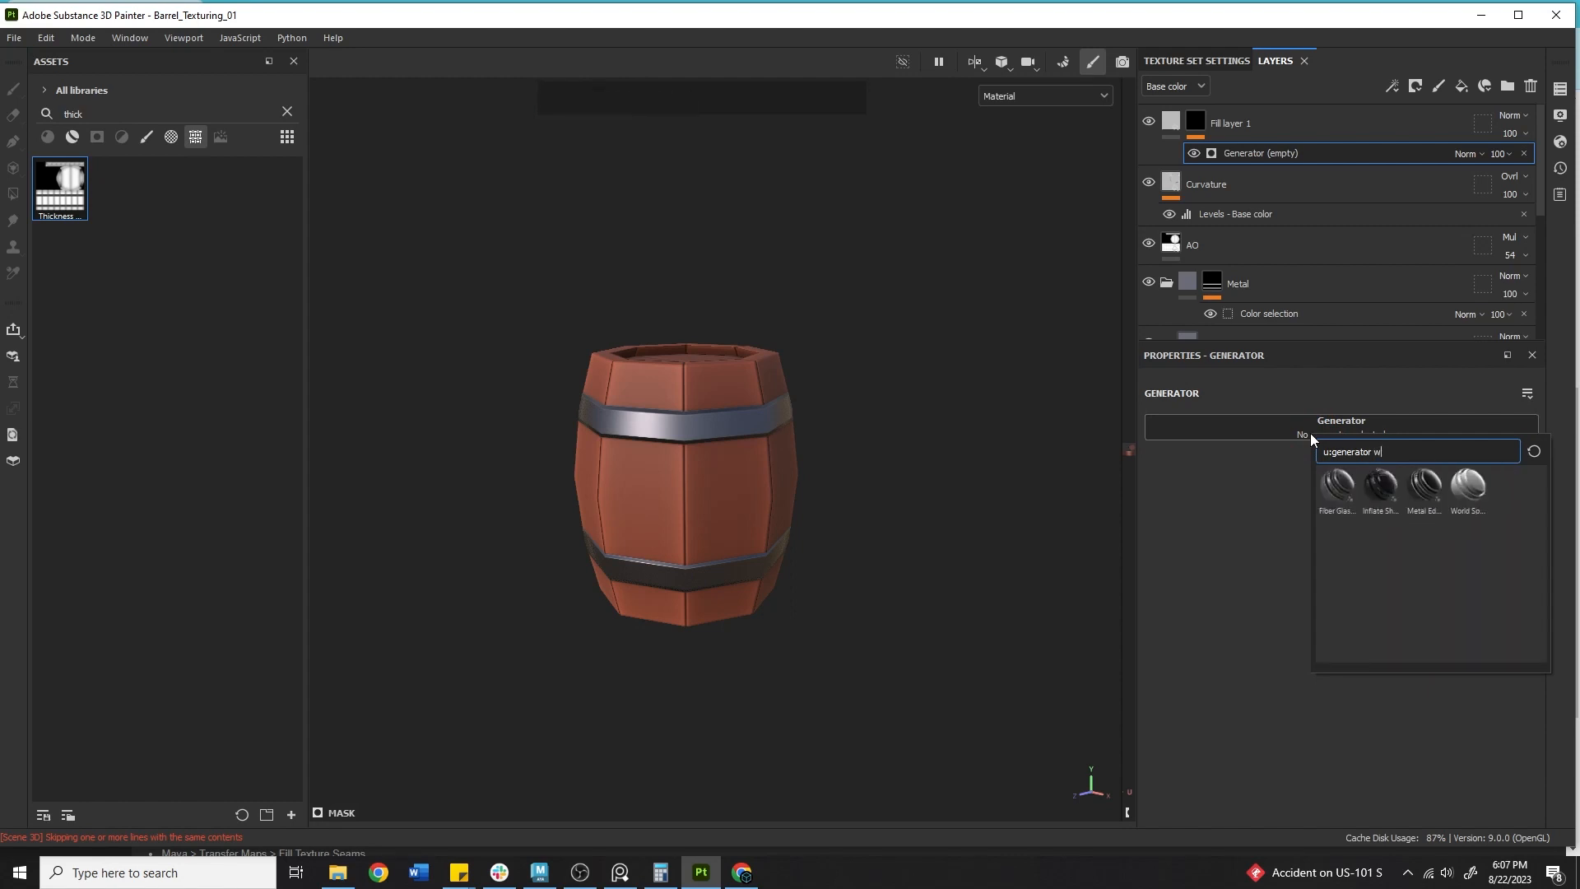
pyautogui.press('BackSpace')
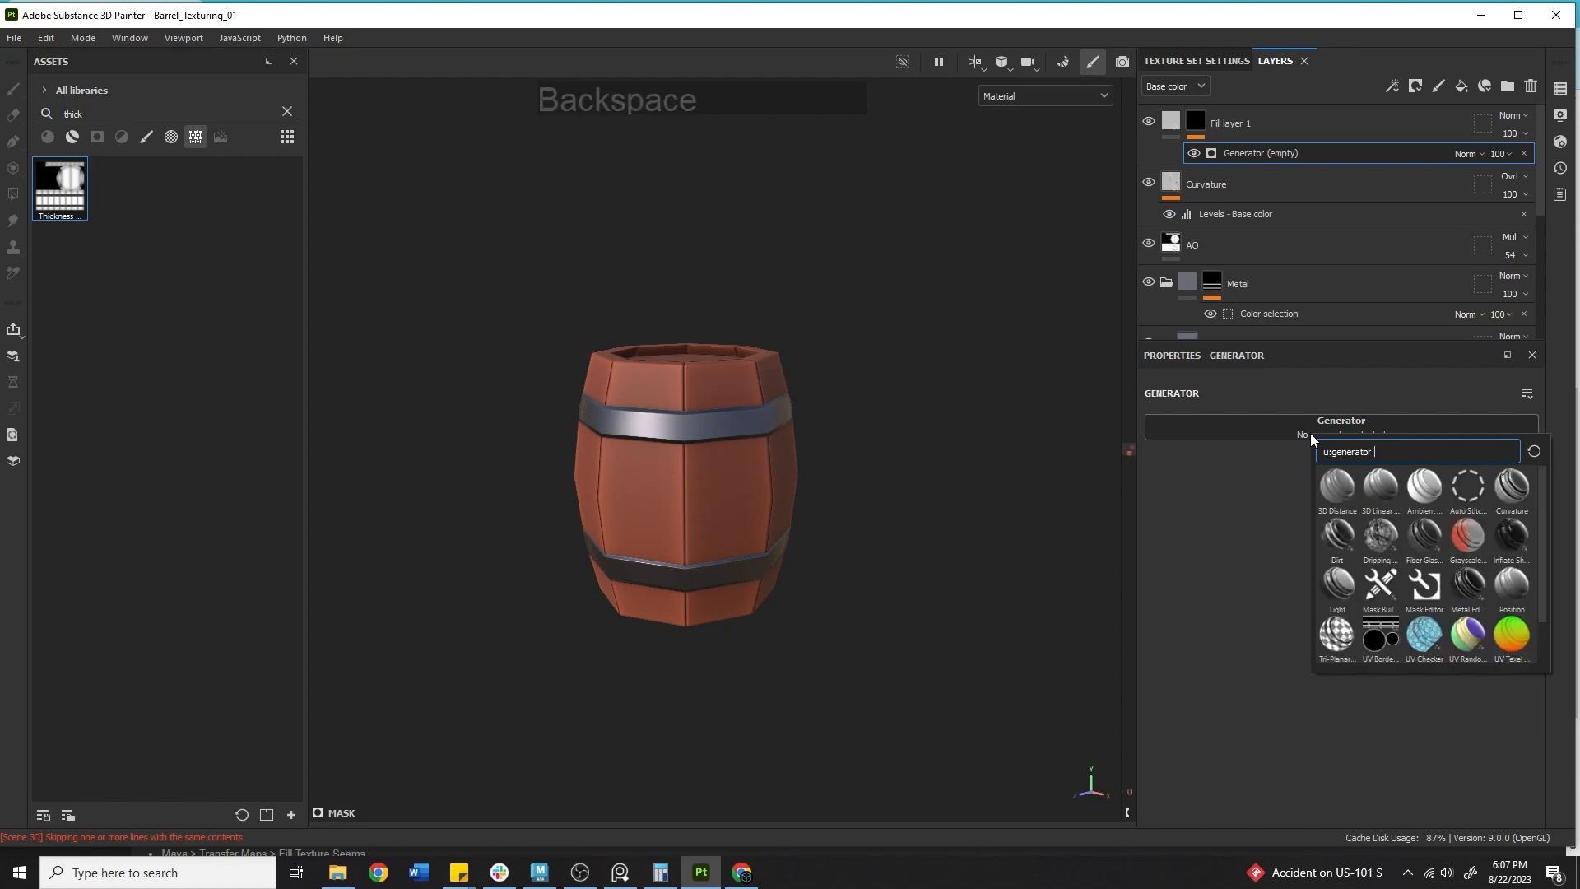
pyautogui.write('edge')
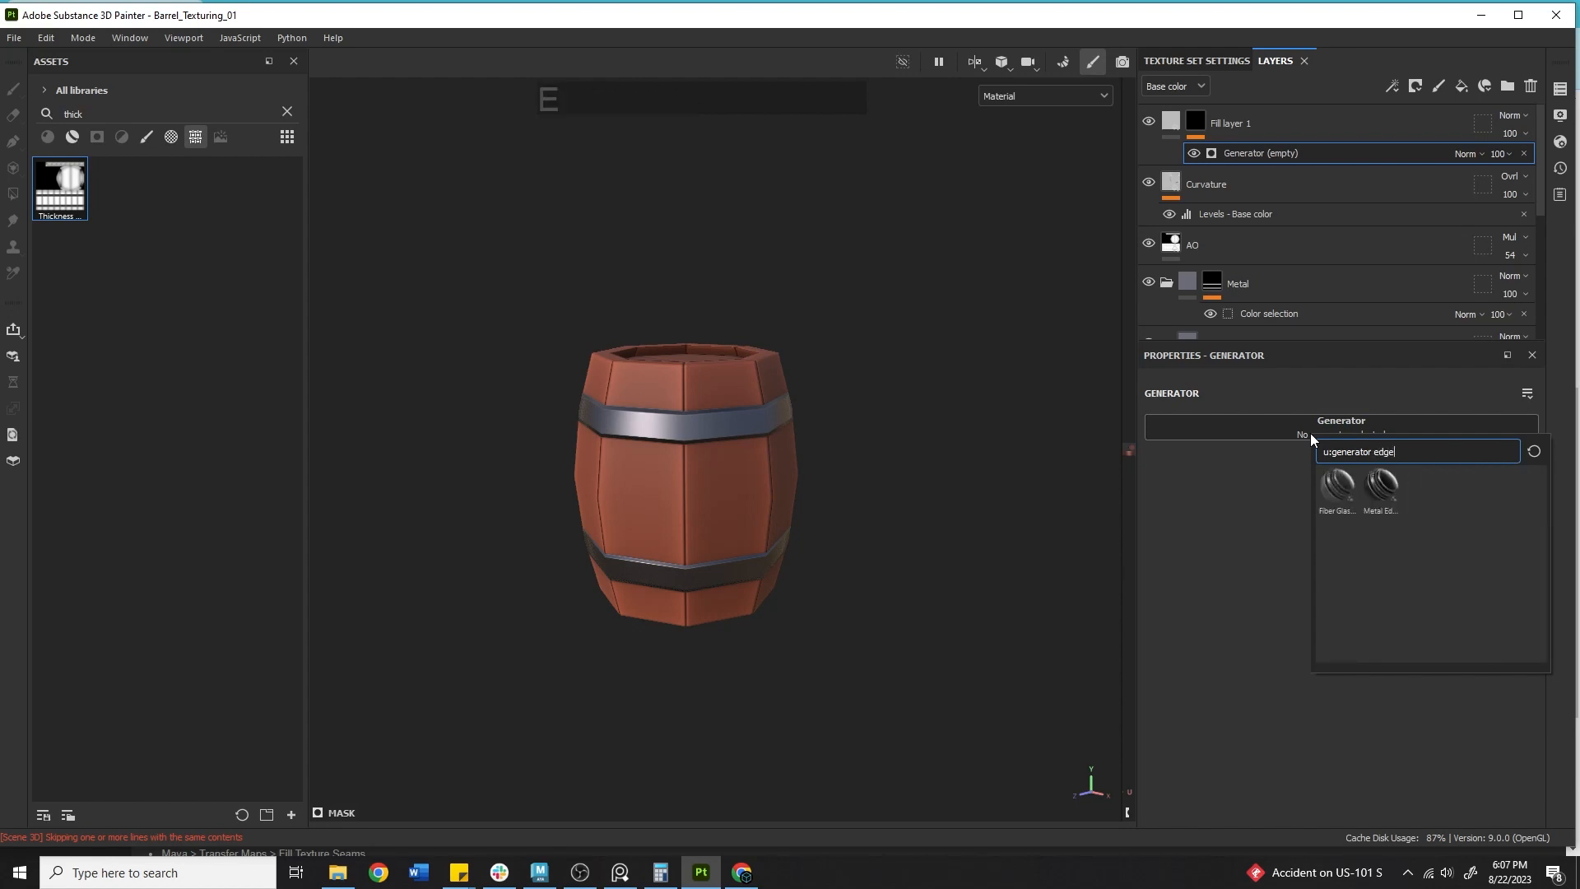
pyautogui.click(1385, 492)
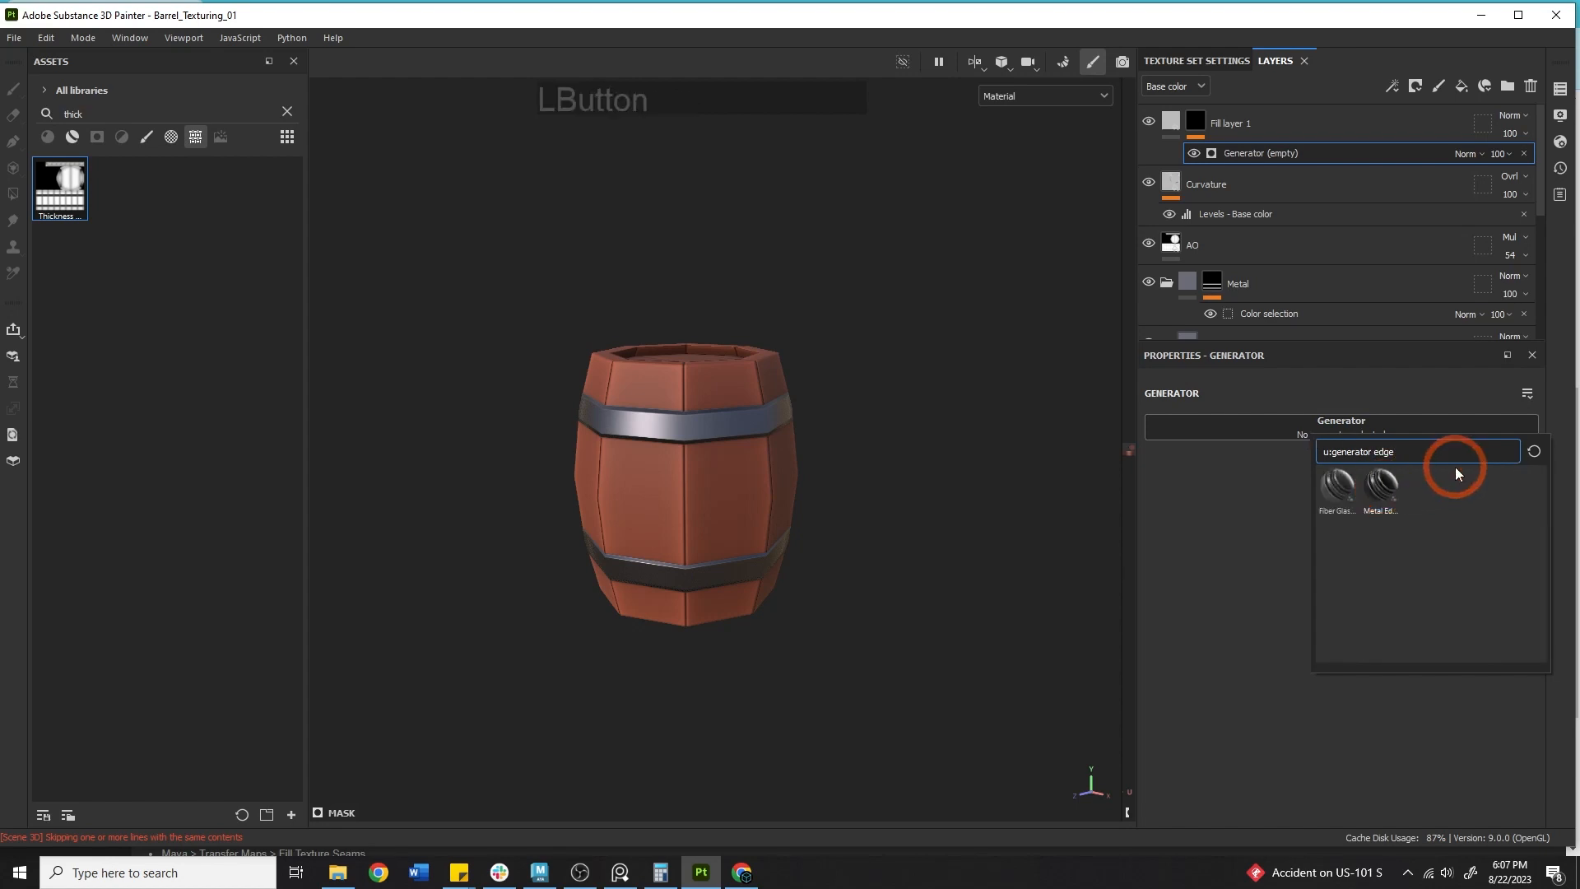
# Examine the Metal Edge Wear generator's parameters and its effect on the barrel.
pyautogui.keyDown('alt'); pyautogui.moveTo(553, 355); pyautogui.dragTo(1139, 415, button='right'); pyautogui.keyUp('alt')
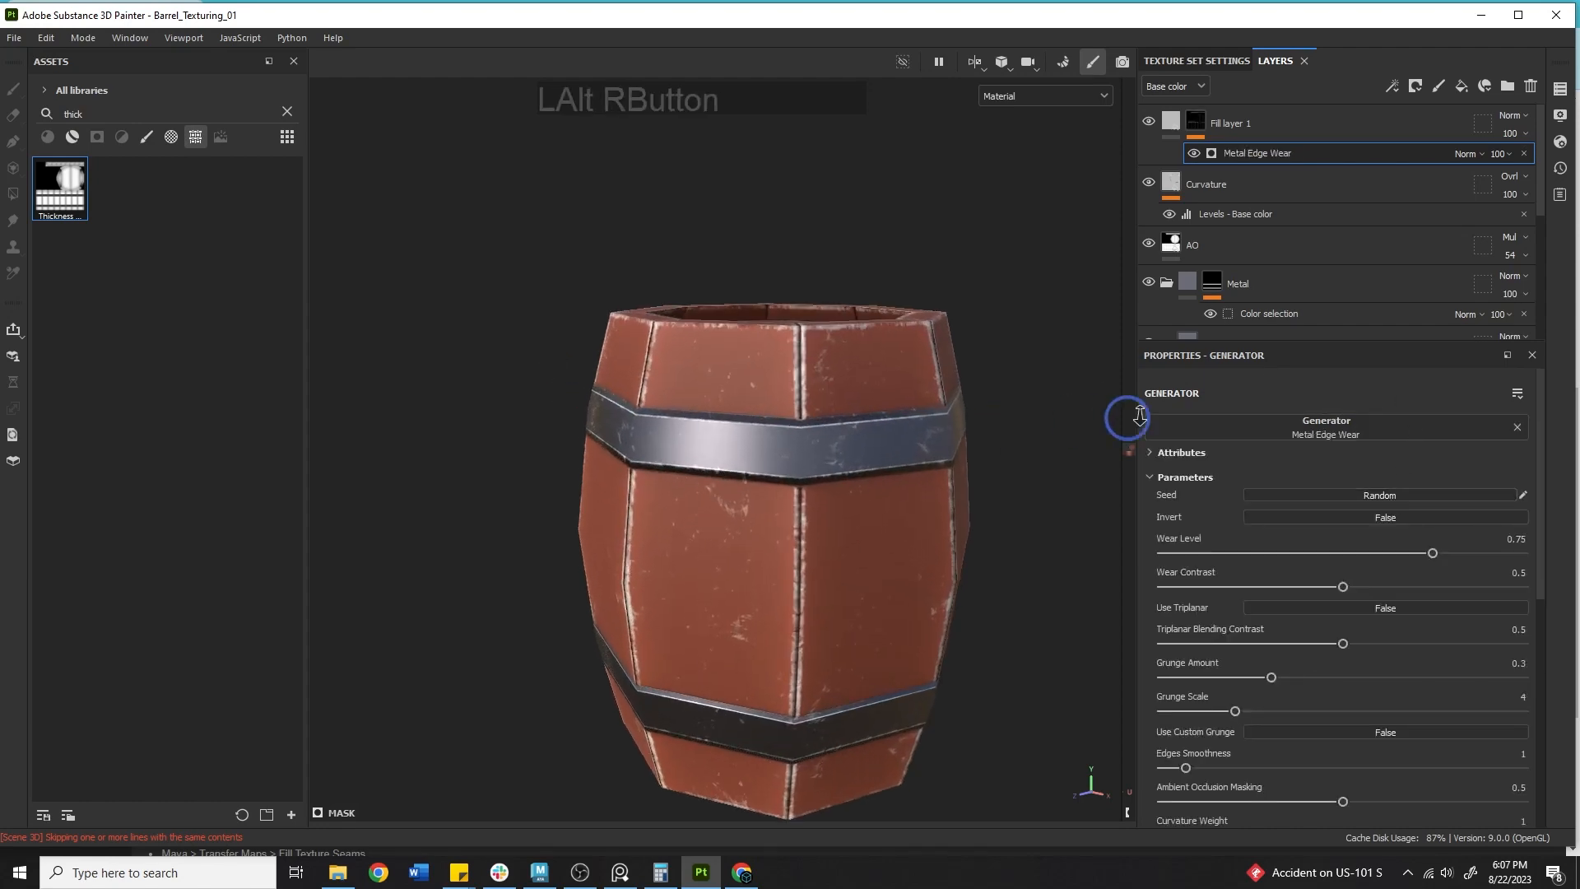
pyautogui.keyDown('alt'); pyautogui.moveTo(716, 441); pyautogui.dragTo(1106, 442, button='right'); pyautogui.keyUp('alt')
pyautogui.keyDown('alt'); pyautogui.moveTo(1086, 436); pyautogui.dragTo(968, 353); pyautogui.keyUp('alt')
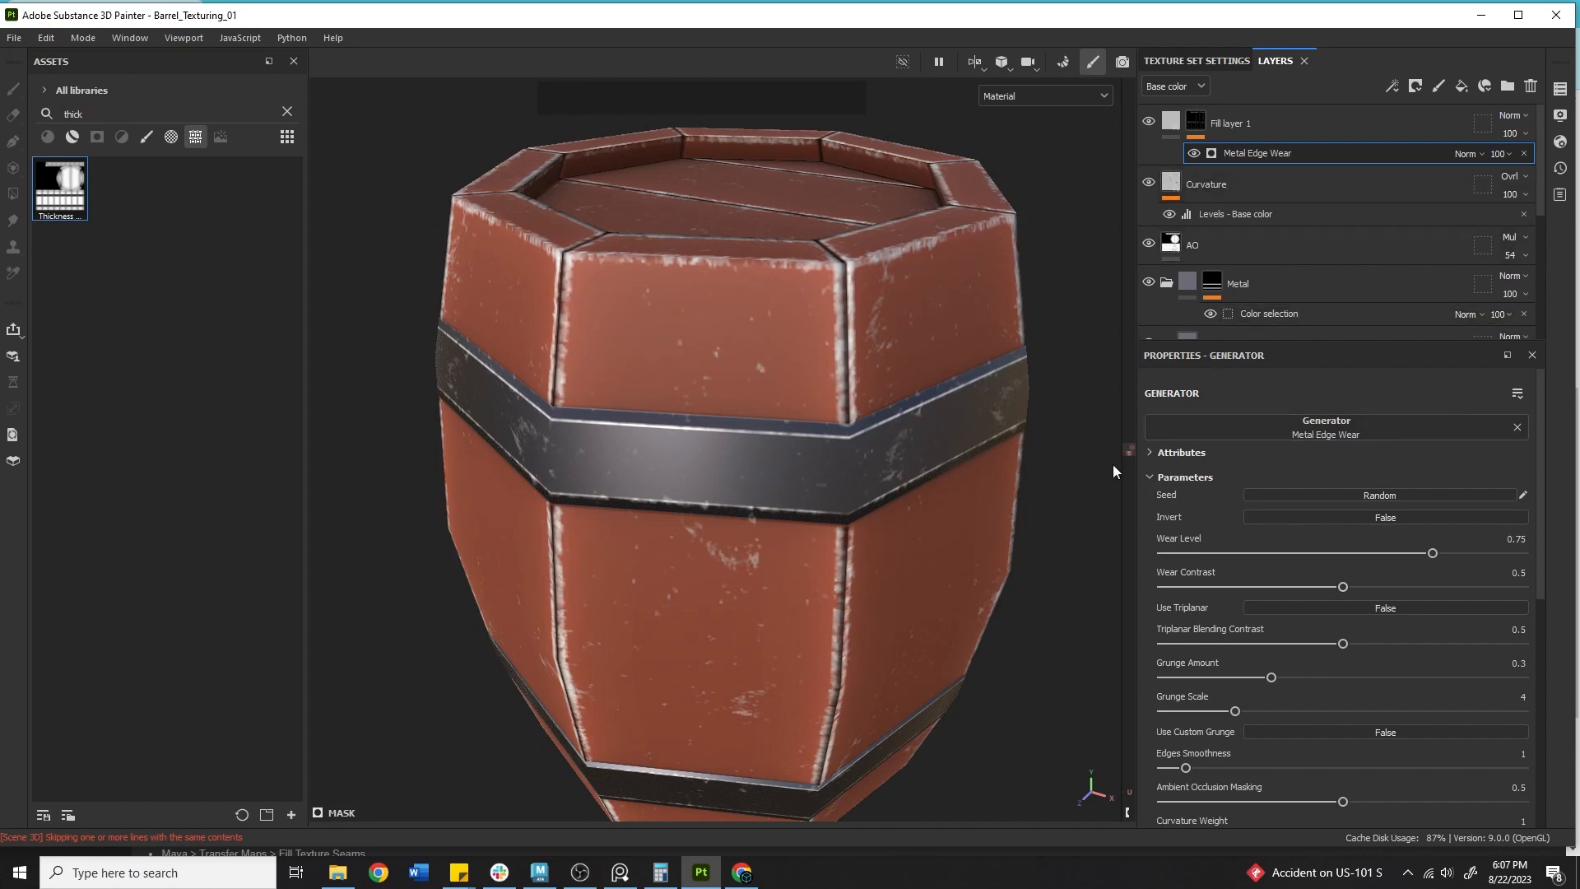
pyautogui.scroll(-2, 1350, 492)
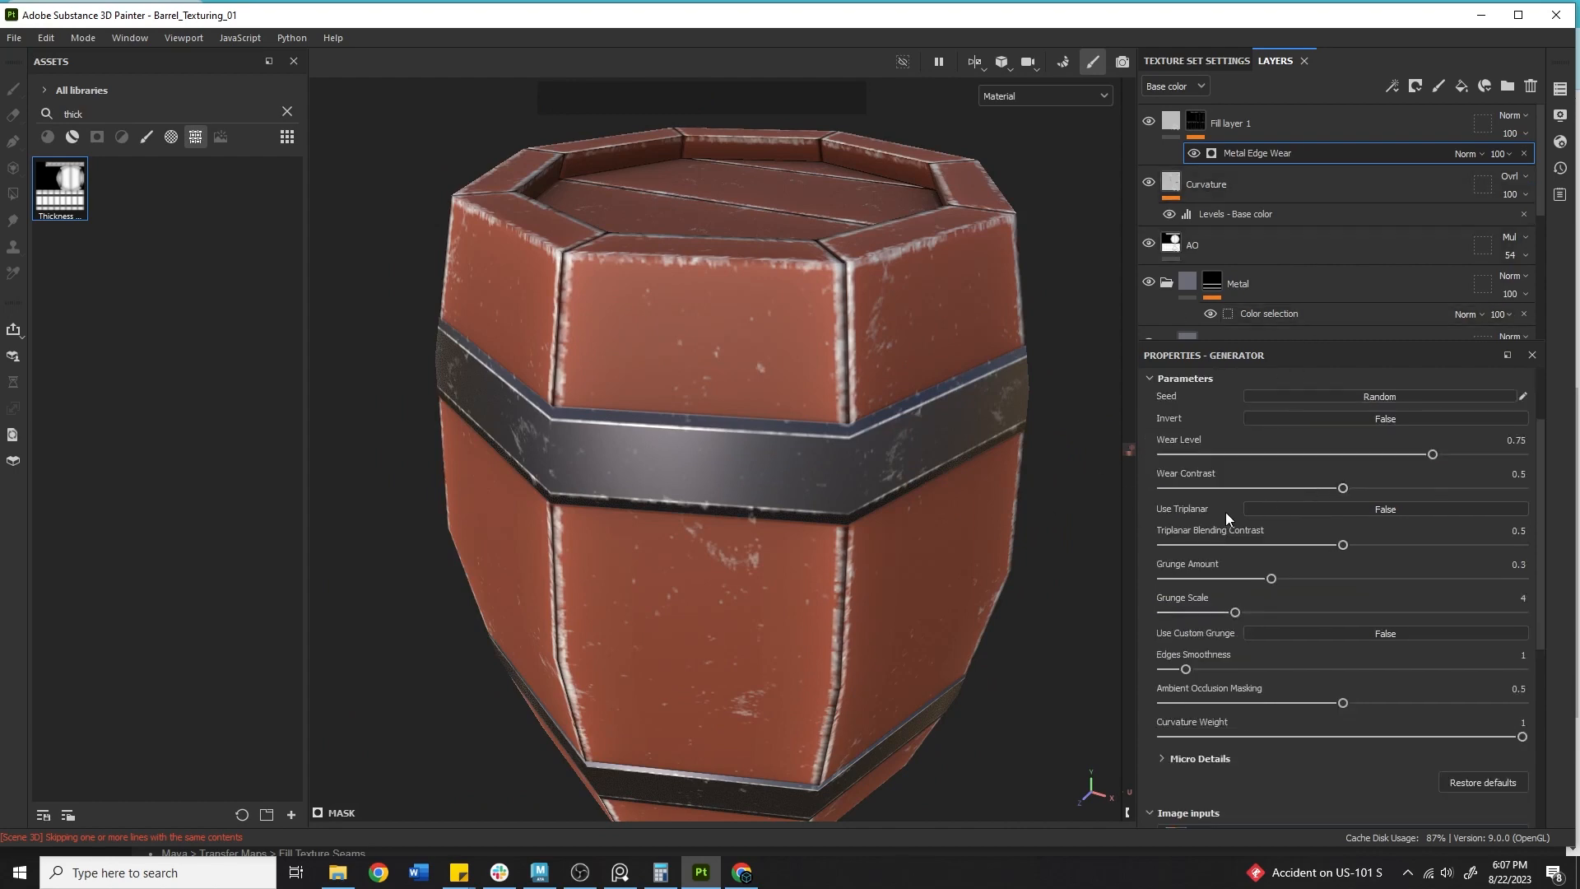
pyautogui.scroll(-4, 1303, 517)
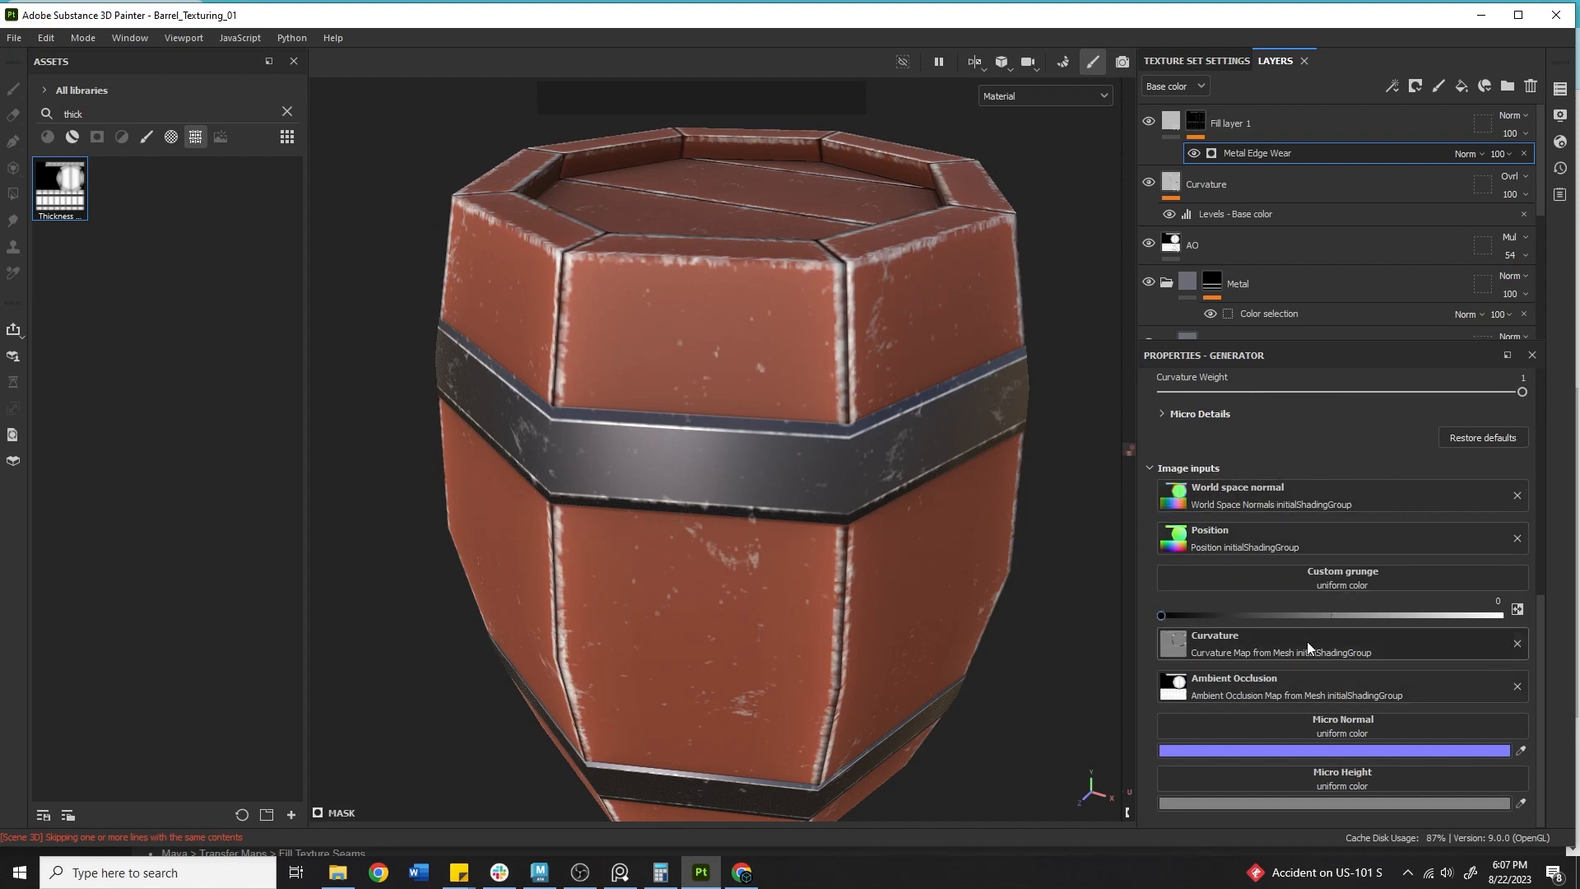
pyautogui.scroll(5, 1296, 498)
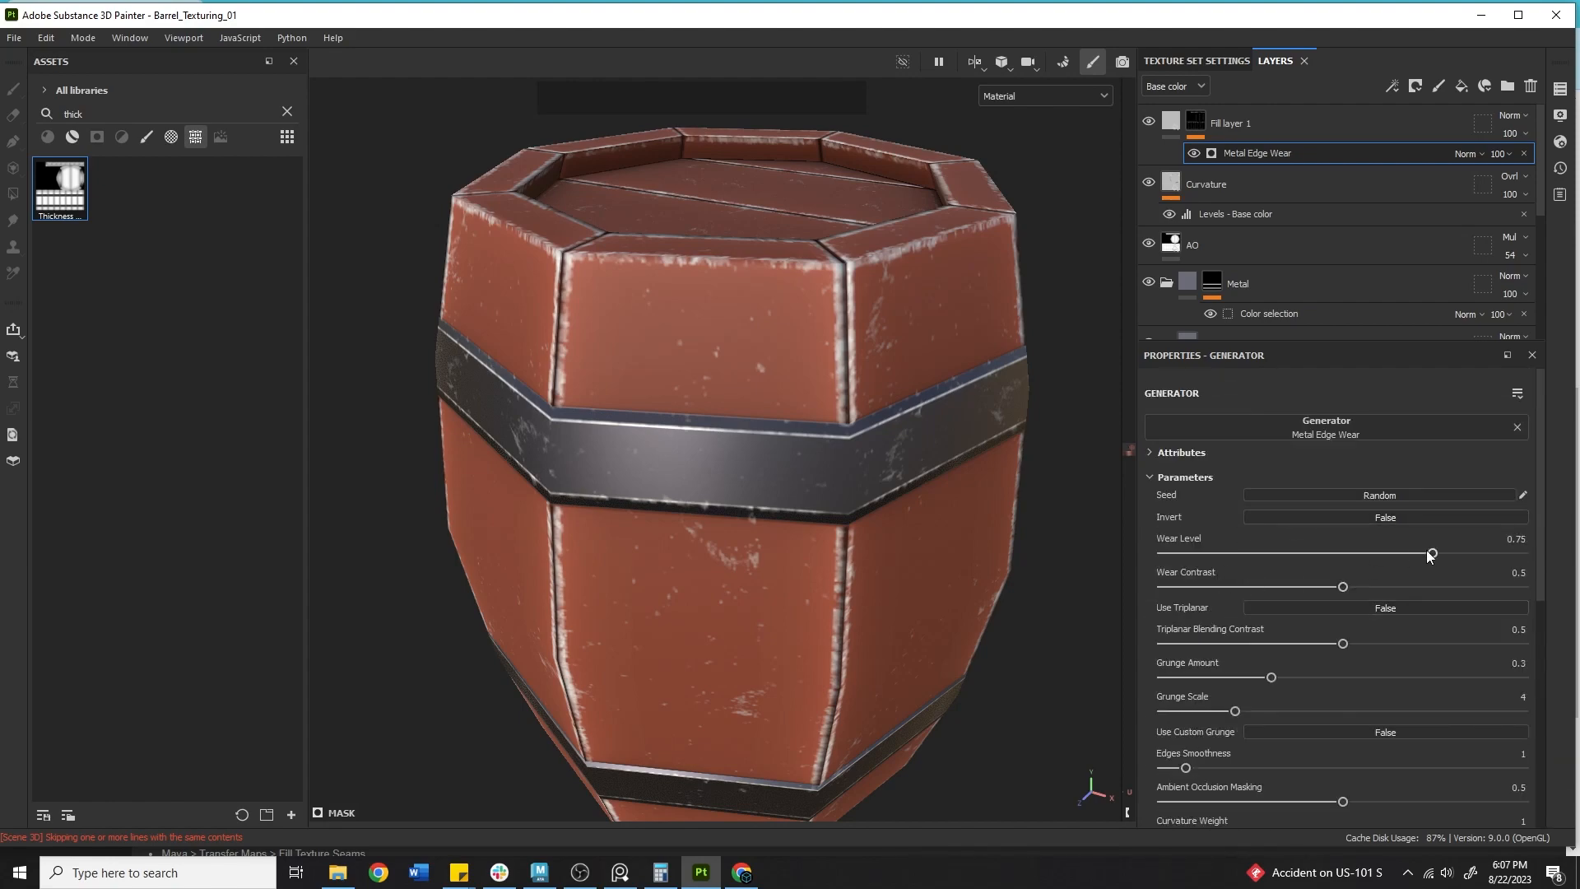
# Experiment with the generator's Wear Level and set Wear Contrast to about 0.53.
pyautogui.moveTo(1431, 553); pyautogui.dragTo(1497, 540)
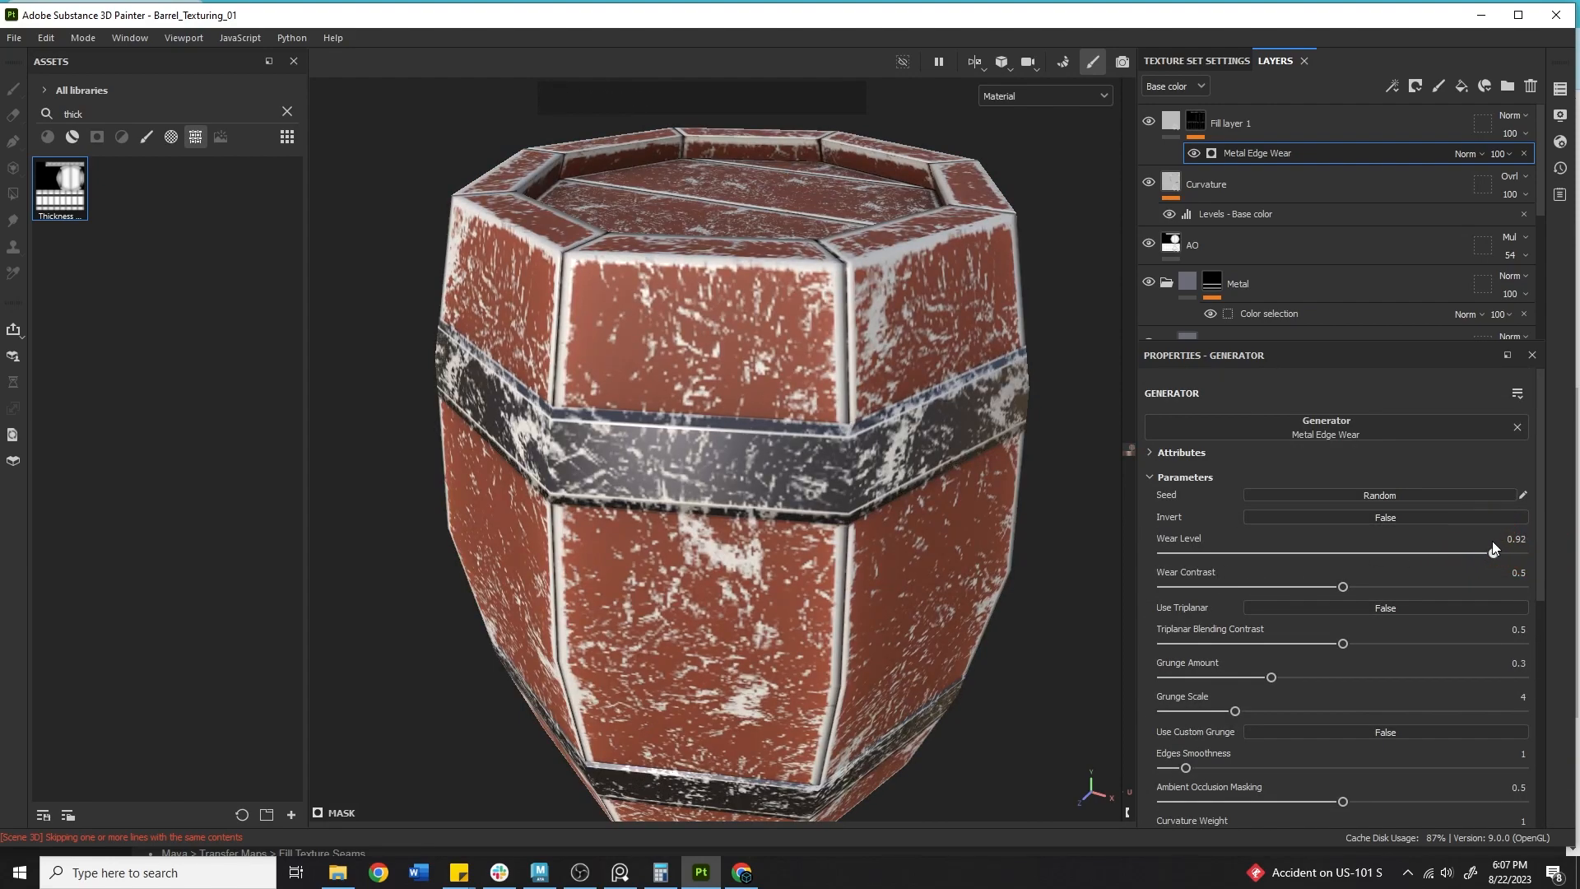
pyautogui.hotkey('ctrl', 'z')
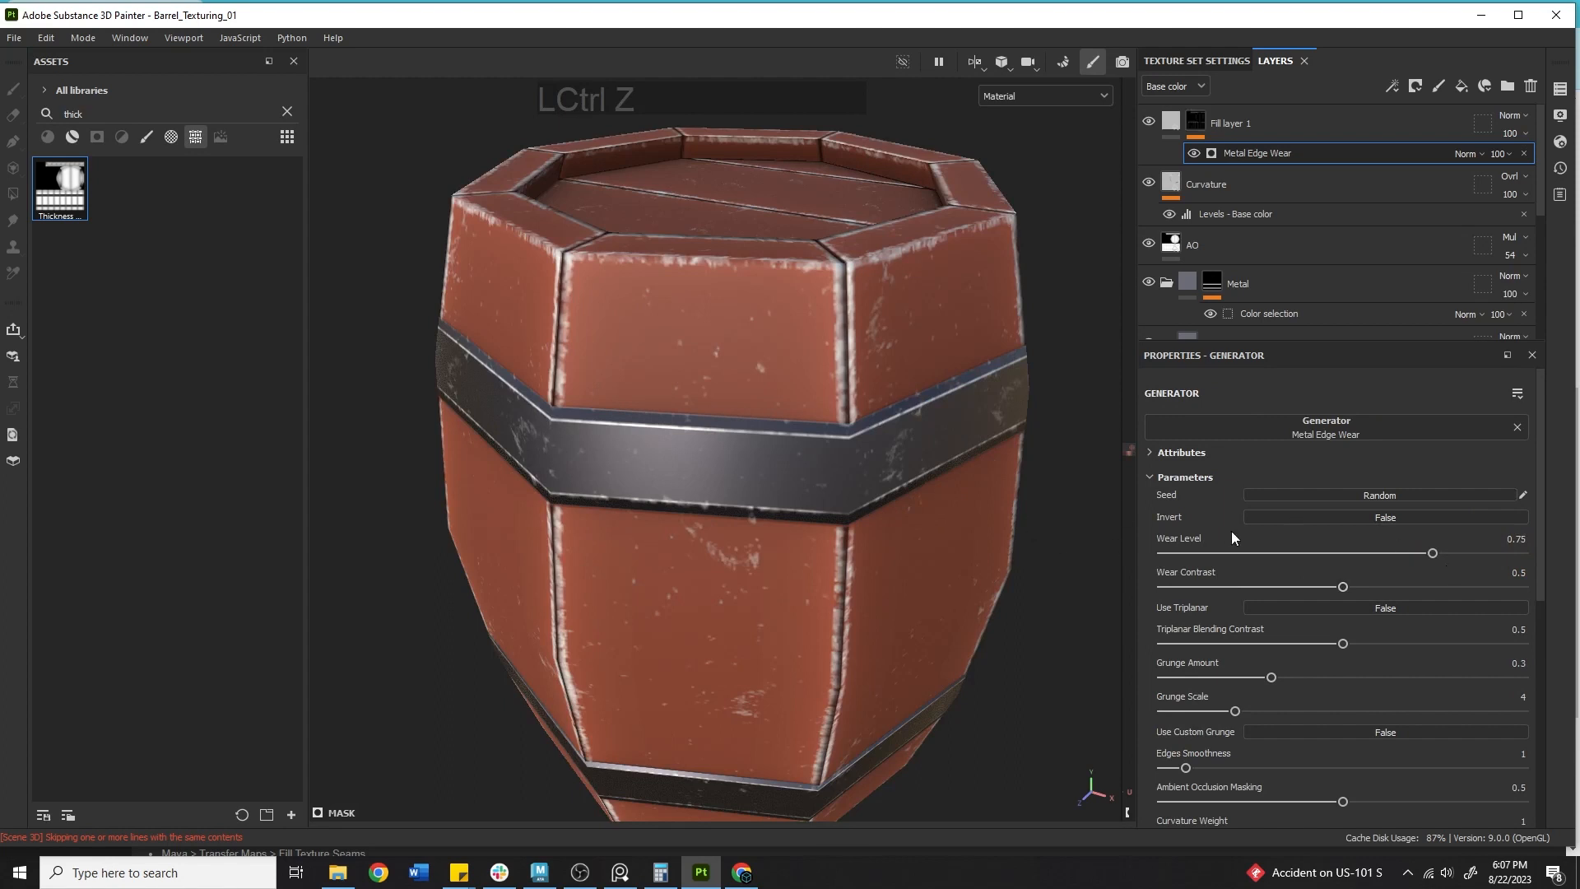
pyautogui.moveTo(1432, 553); pyautogui.dragTo(1444, 550)
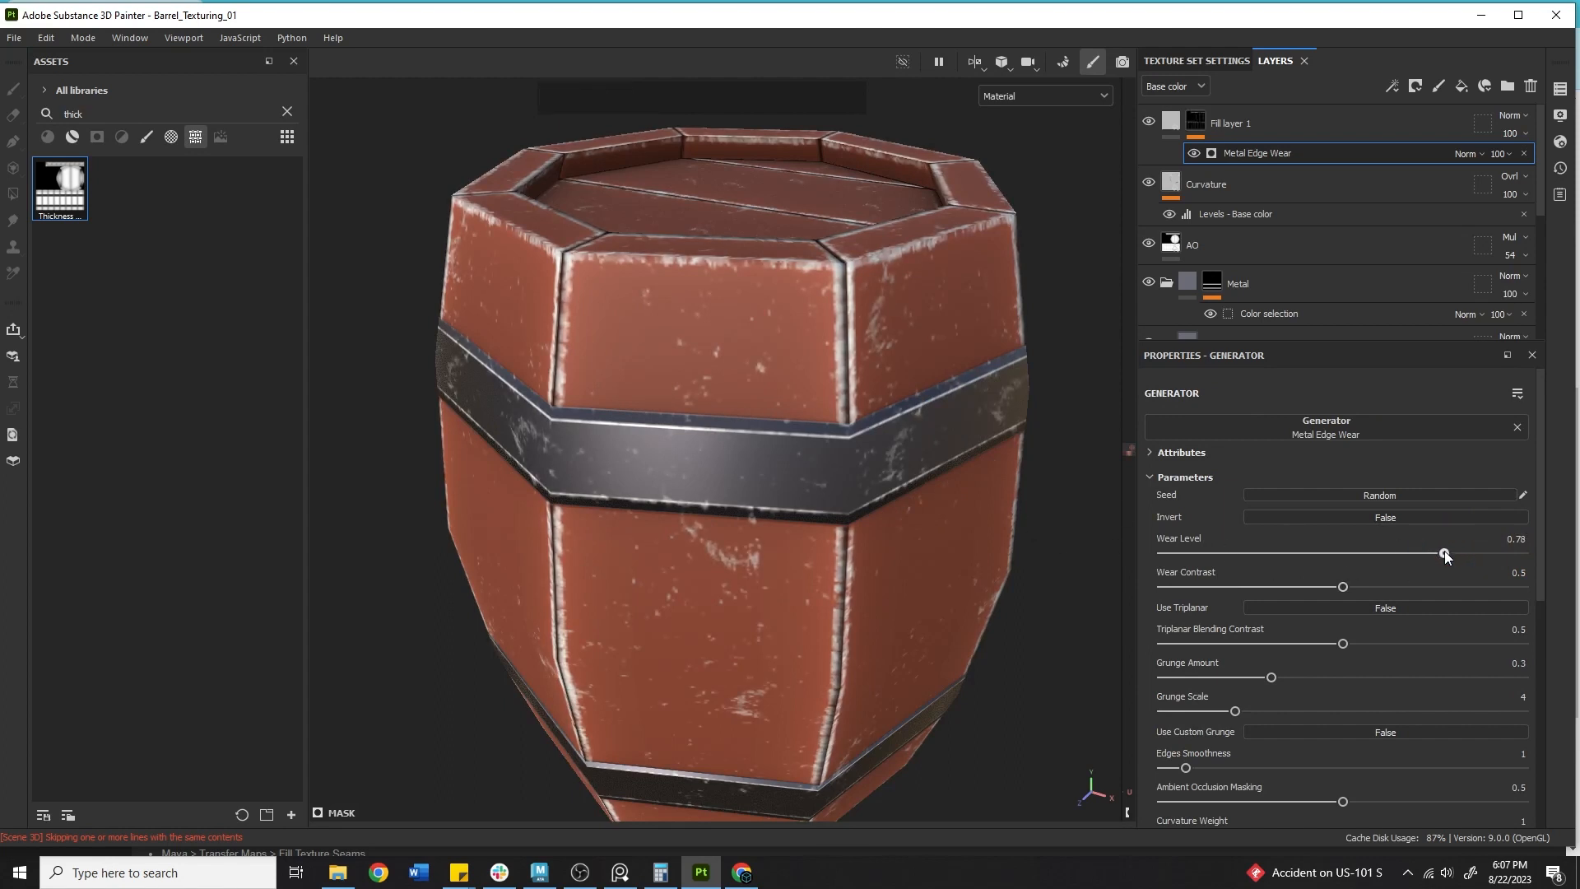
pyautogui.moveTo(1343, 586); pyautogui.dragTo(1309, 569)
pyautogui.moveTo(1433, 554); pyautogui.dragTo(1426, 553)
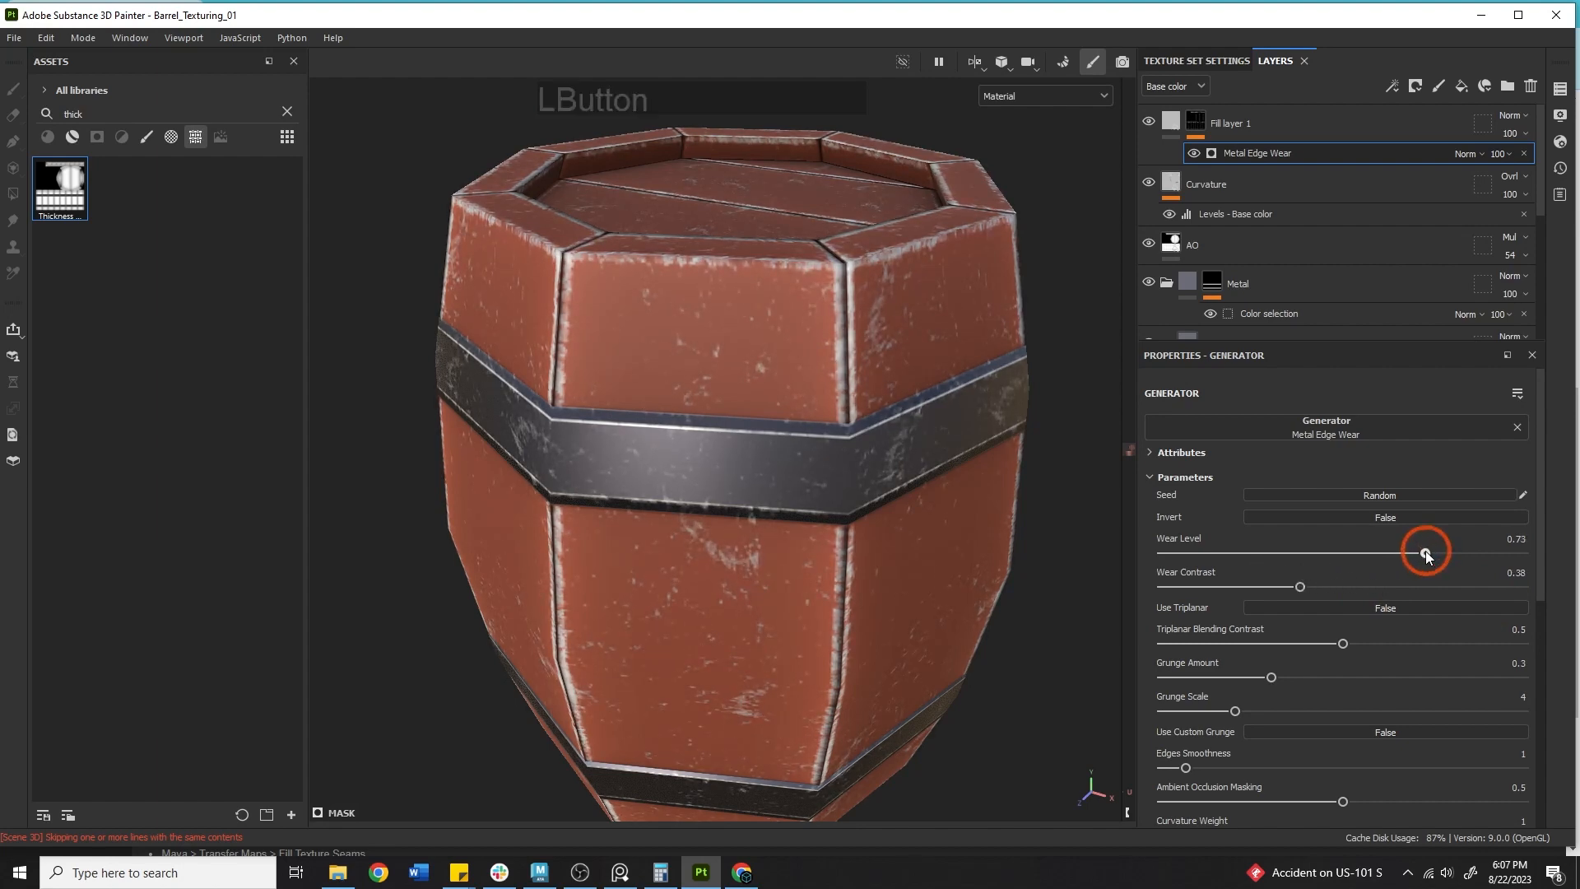
pyautogui.moveTo(1300, 586); pyautogui.dragTo(1356, 550)
pyautogui.scroll(-3, 1298, 546)
pyautogui.hotkey('ctrl', 'z')
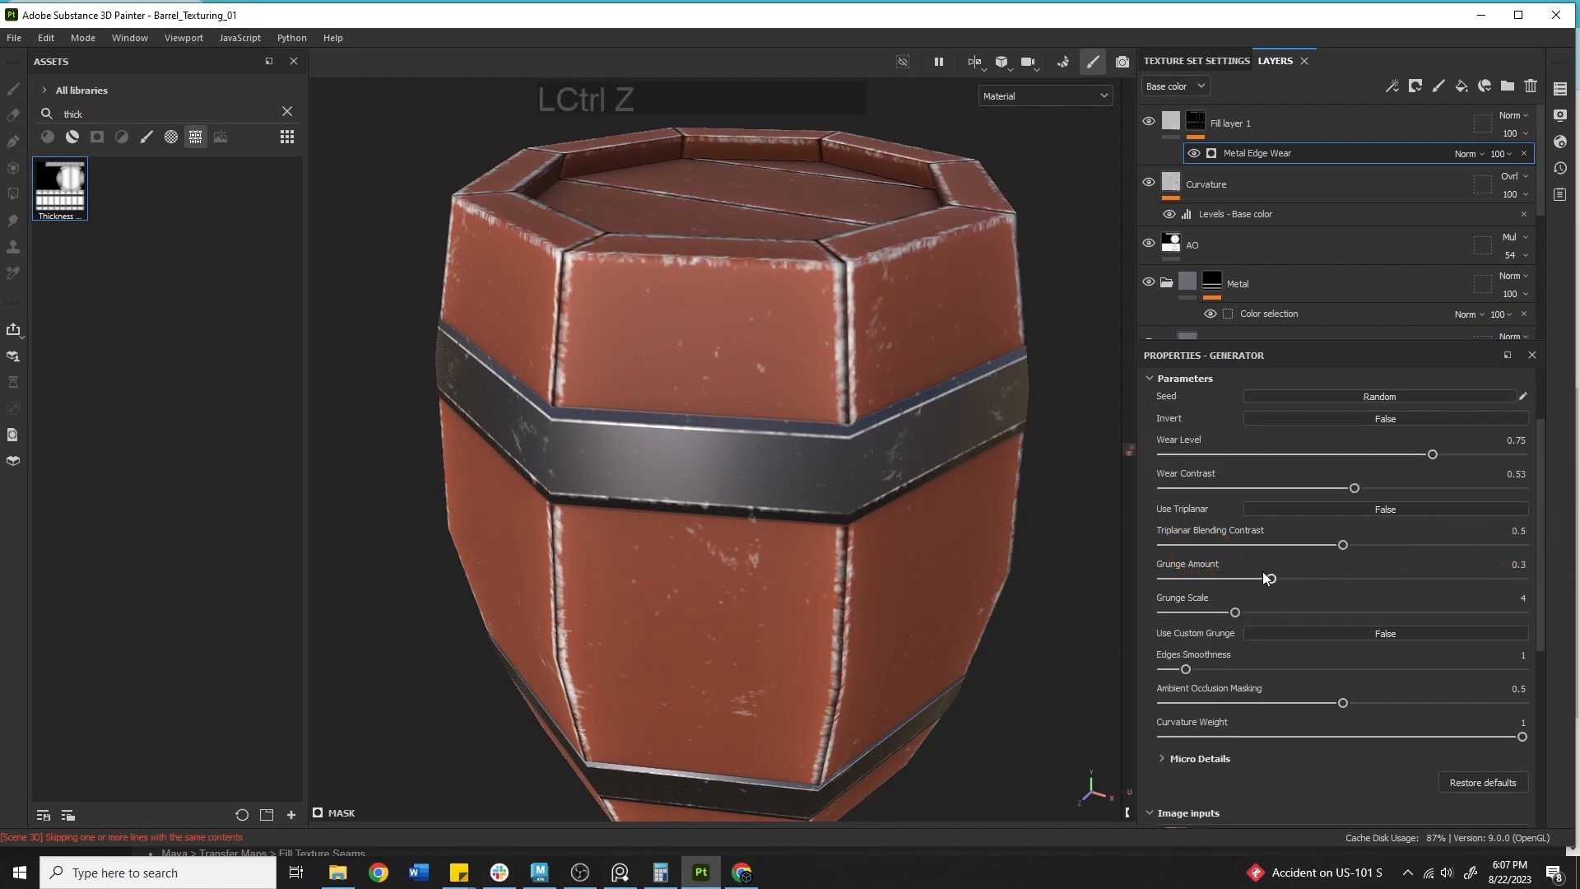
# Try adjusting Grunge Amount, Grunge Scale, Edges Smoothness, Ambient Occlusion Masking and Curvature Weight, undoing each change.
pyautogui.moveTo(1267, 577); pyautogui.dragTo(1428, 559)
pyautogui.hotkey('ctrl', 'z')
pyautogui.moveTo(1235, 612); pyautogui.dragTo(1301, 581)
pyautogui.hotkey('ctrl', 'z')
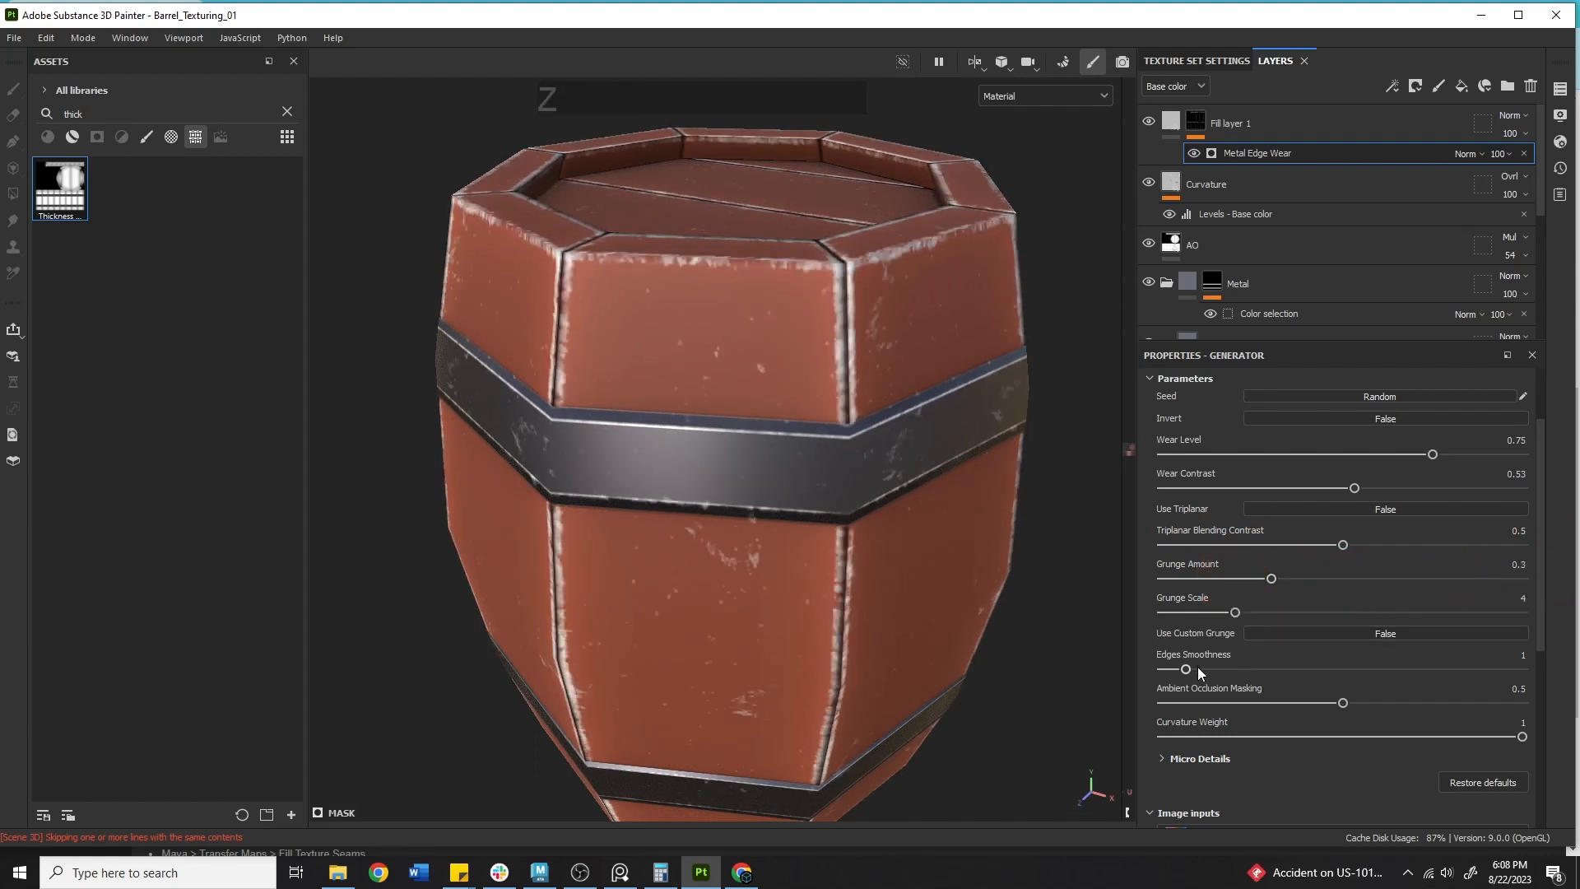
pyautogui.moveTo(1185, 669); pyautogui.dragTo(1530, 669)
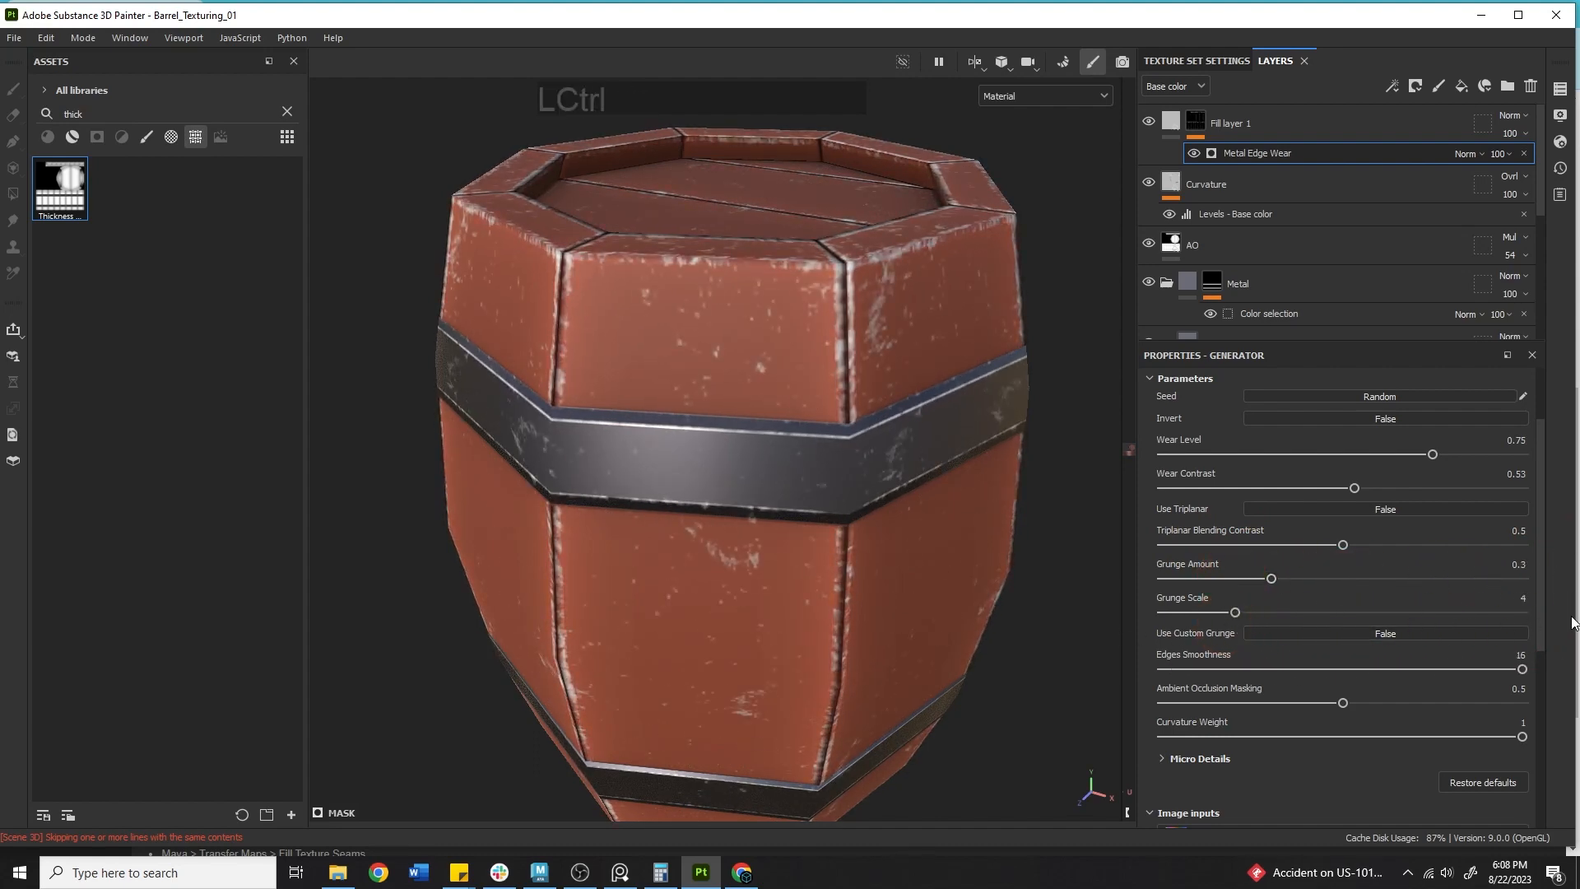
pyautogui.hotkey('ctrl', 'z')
pyautogui.moveTo(1342, 703); pyautogui.dragTo(1446, 682)
pyautogui.hotkey('ctrl', 'z')
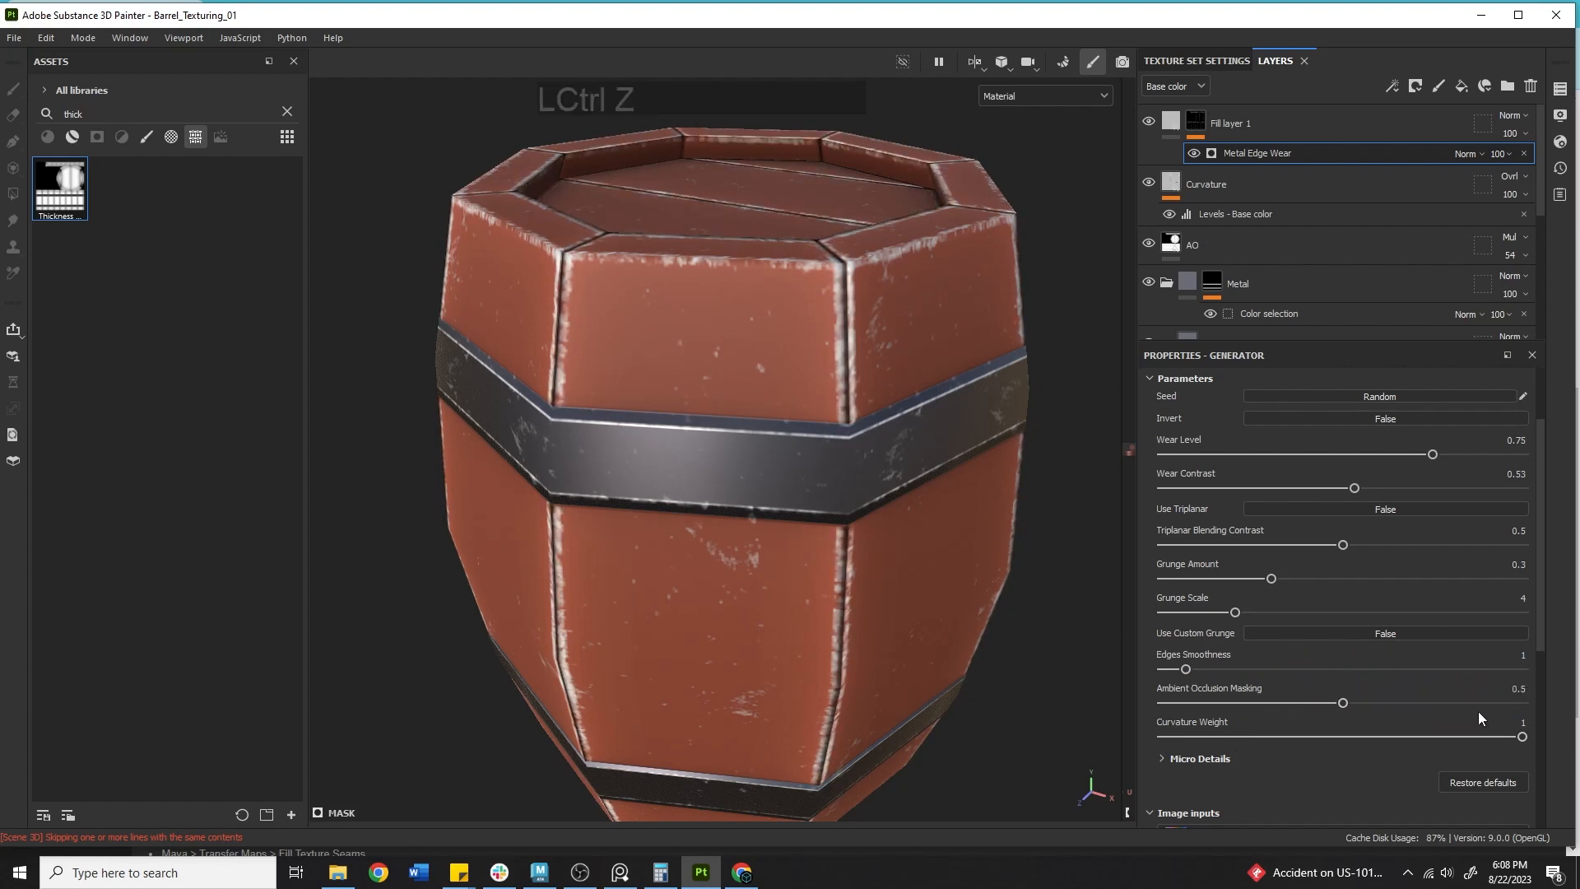
pyautogui.moveTo(1448, 736); pyautogui.dragTo(1574, 710)
pyautogui.press('z')
# Rename Fill layer 1 as Metals.
pyautogui.doubleClick(1246, 122)
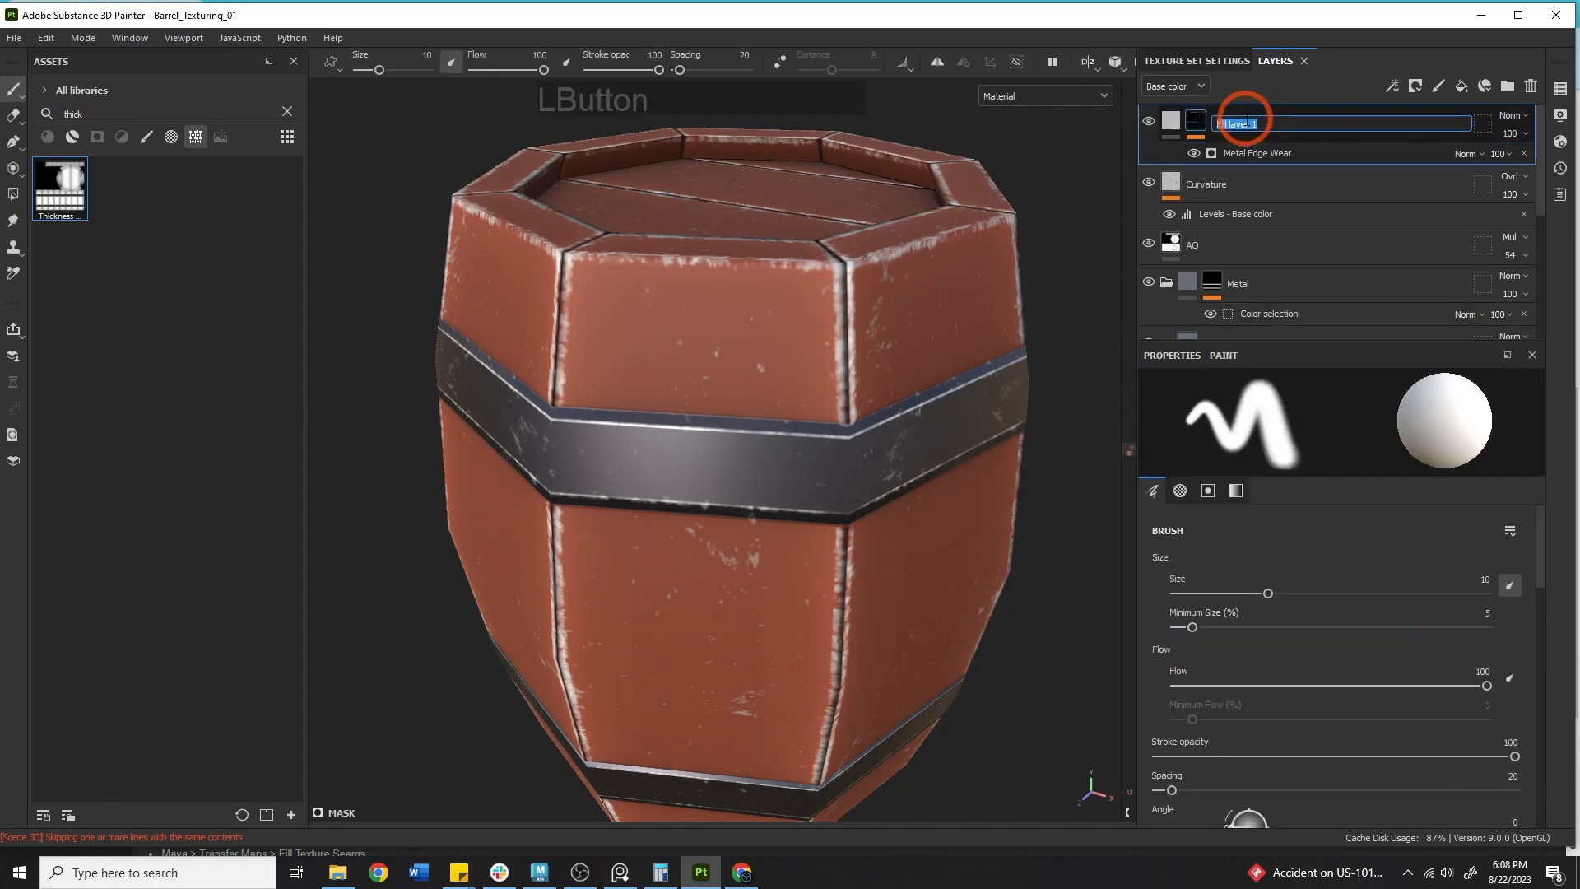
pyautogui.write('Metals')
pyautogui.press('Return')
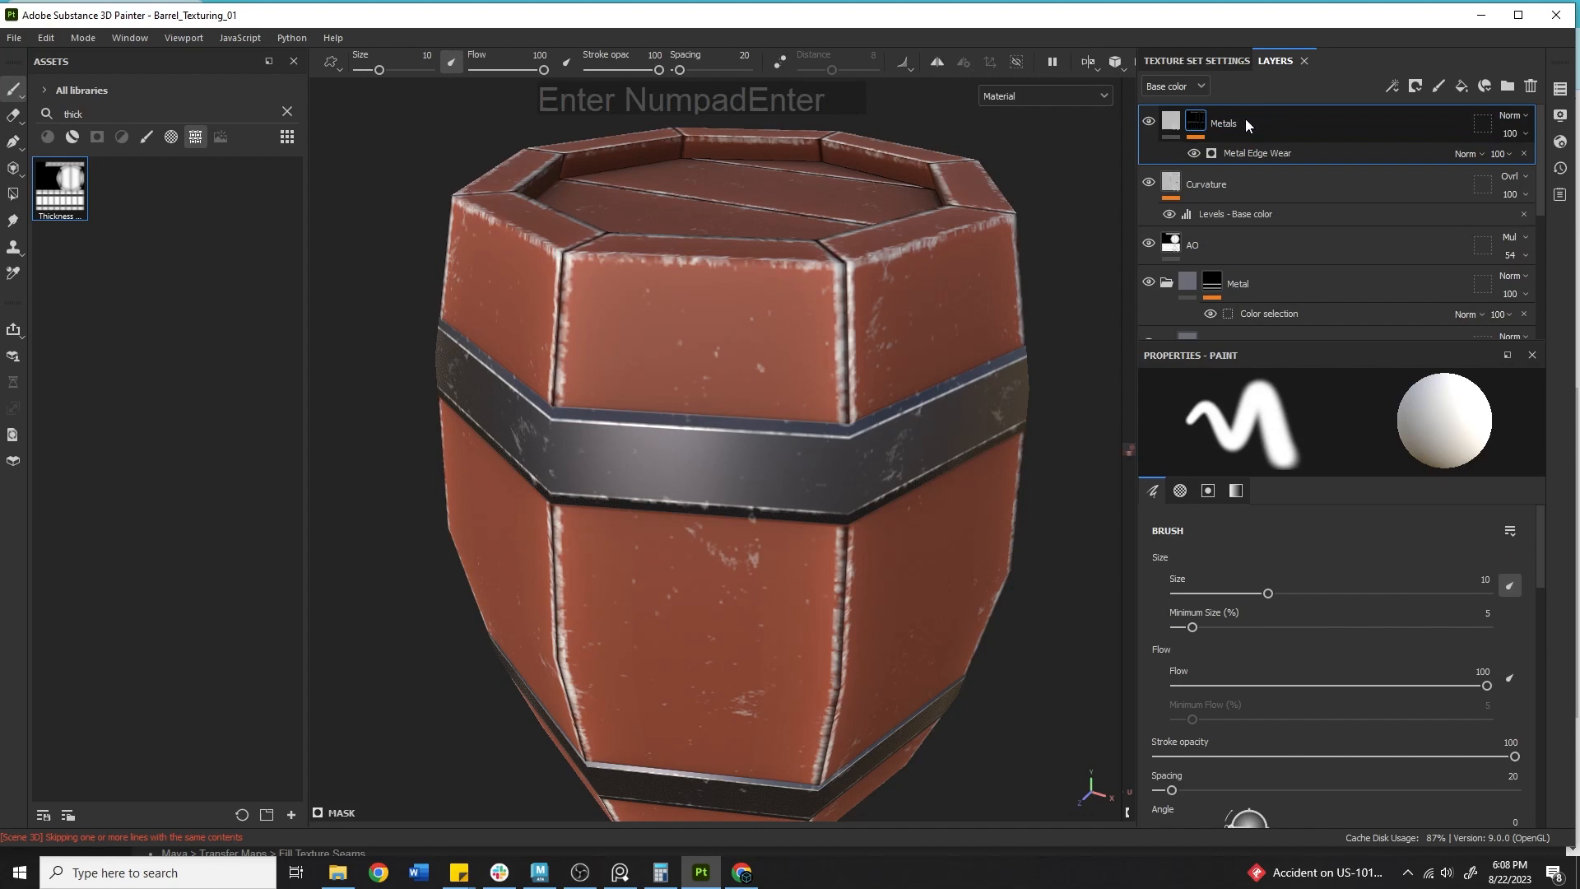
# Sample the Metals fill layer's base colour from the barrel's metal band.
pyautogui.click(1170, 121)
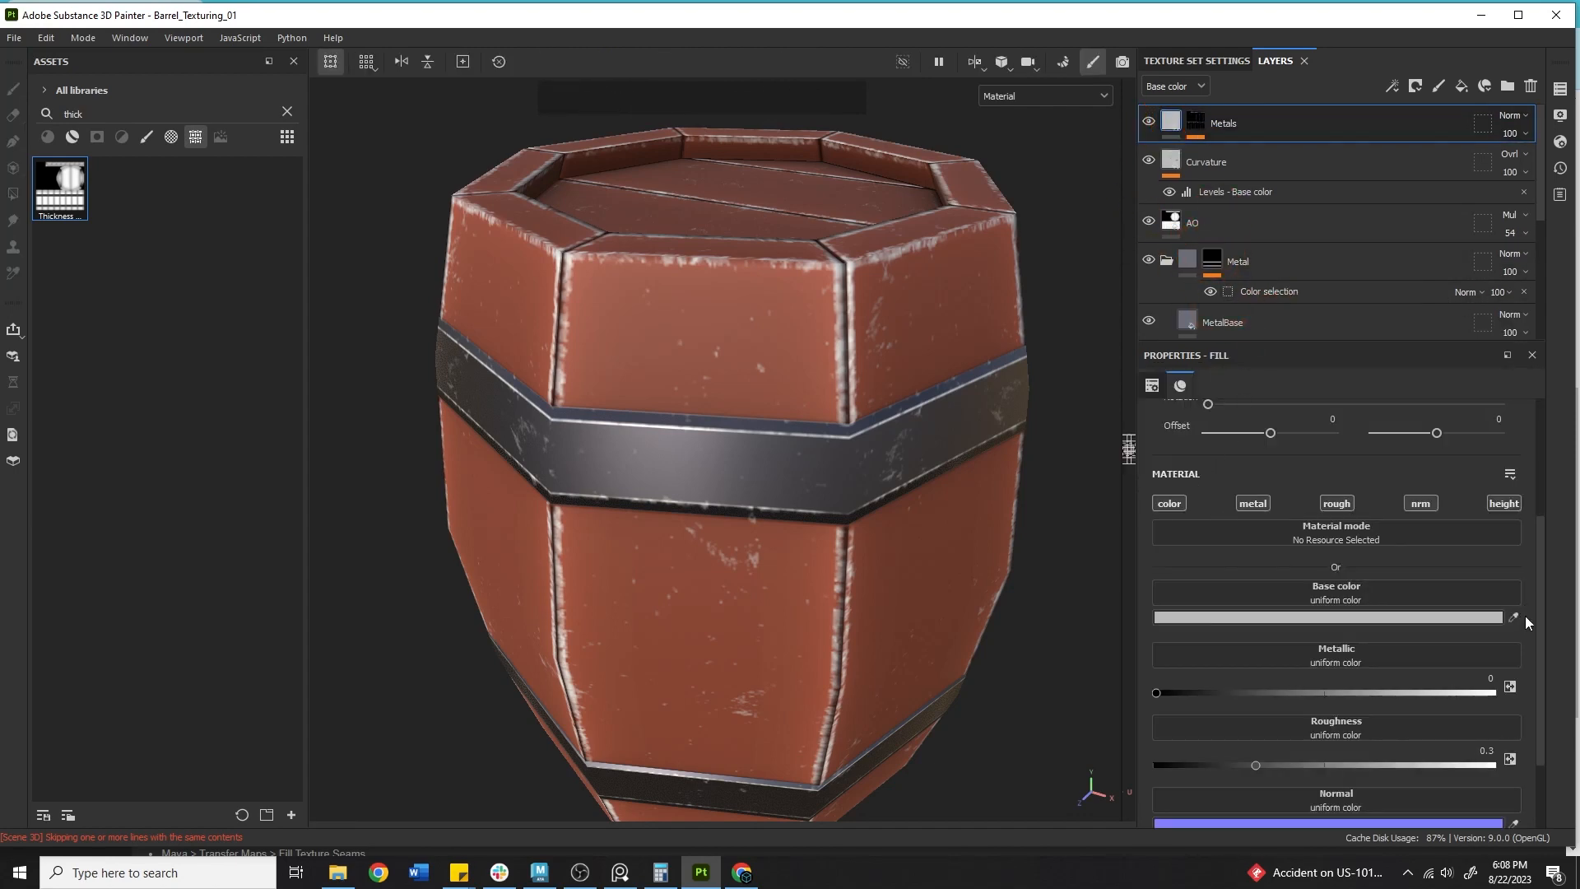
pyautogui.click(1513, 617)
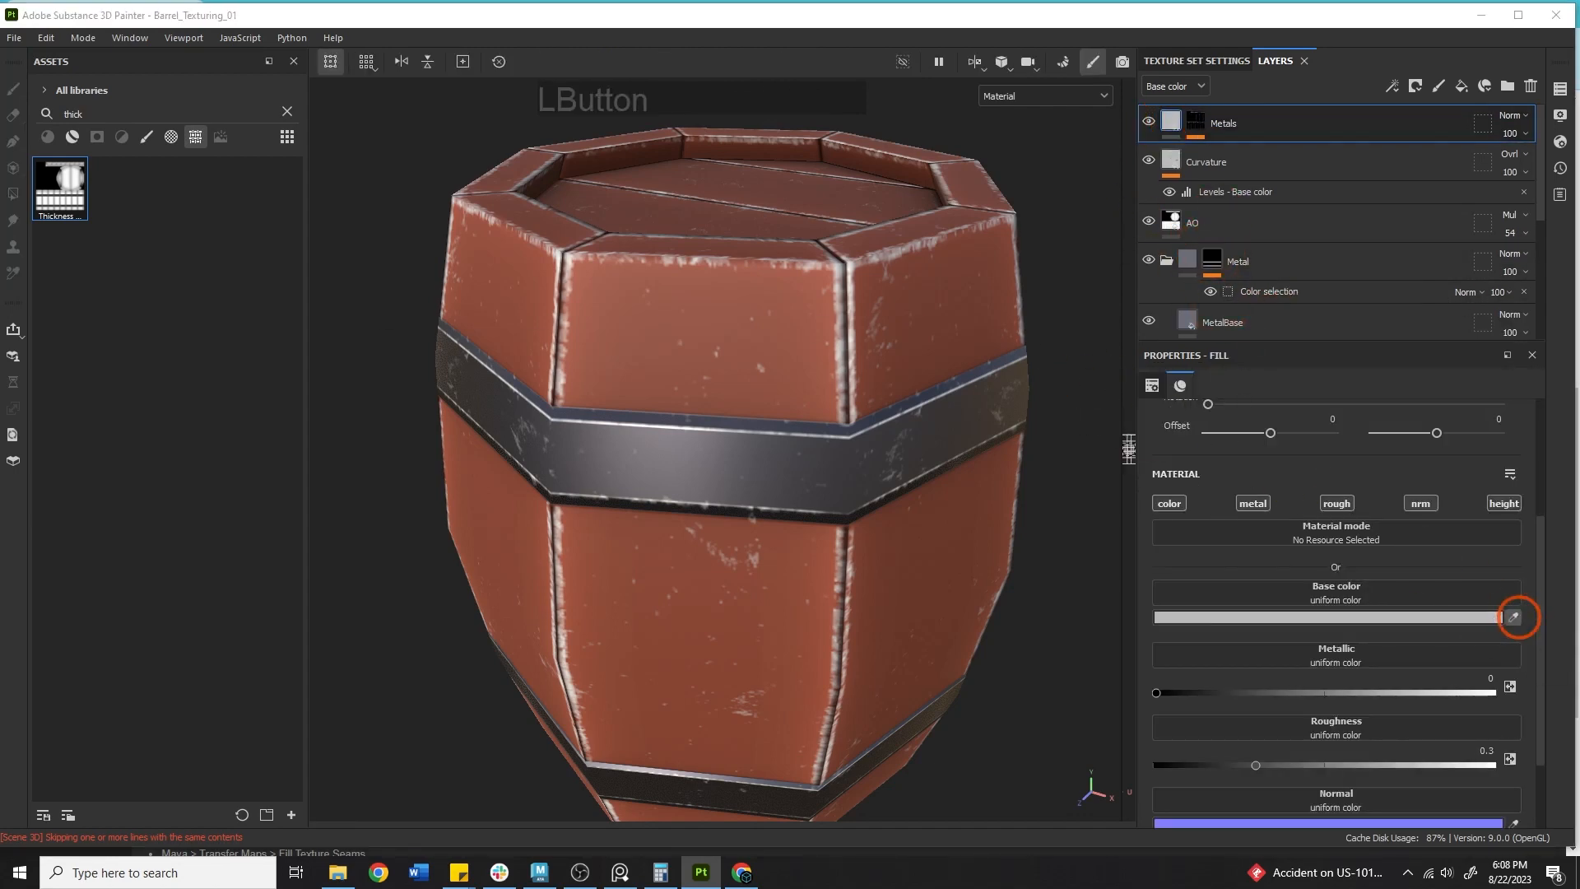
pyautogui.click(699, 430)
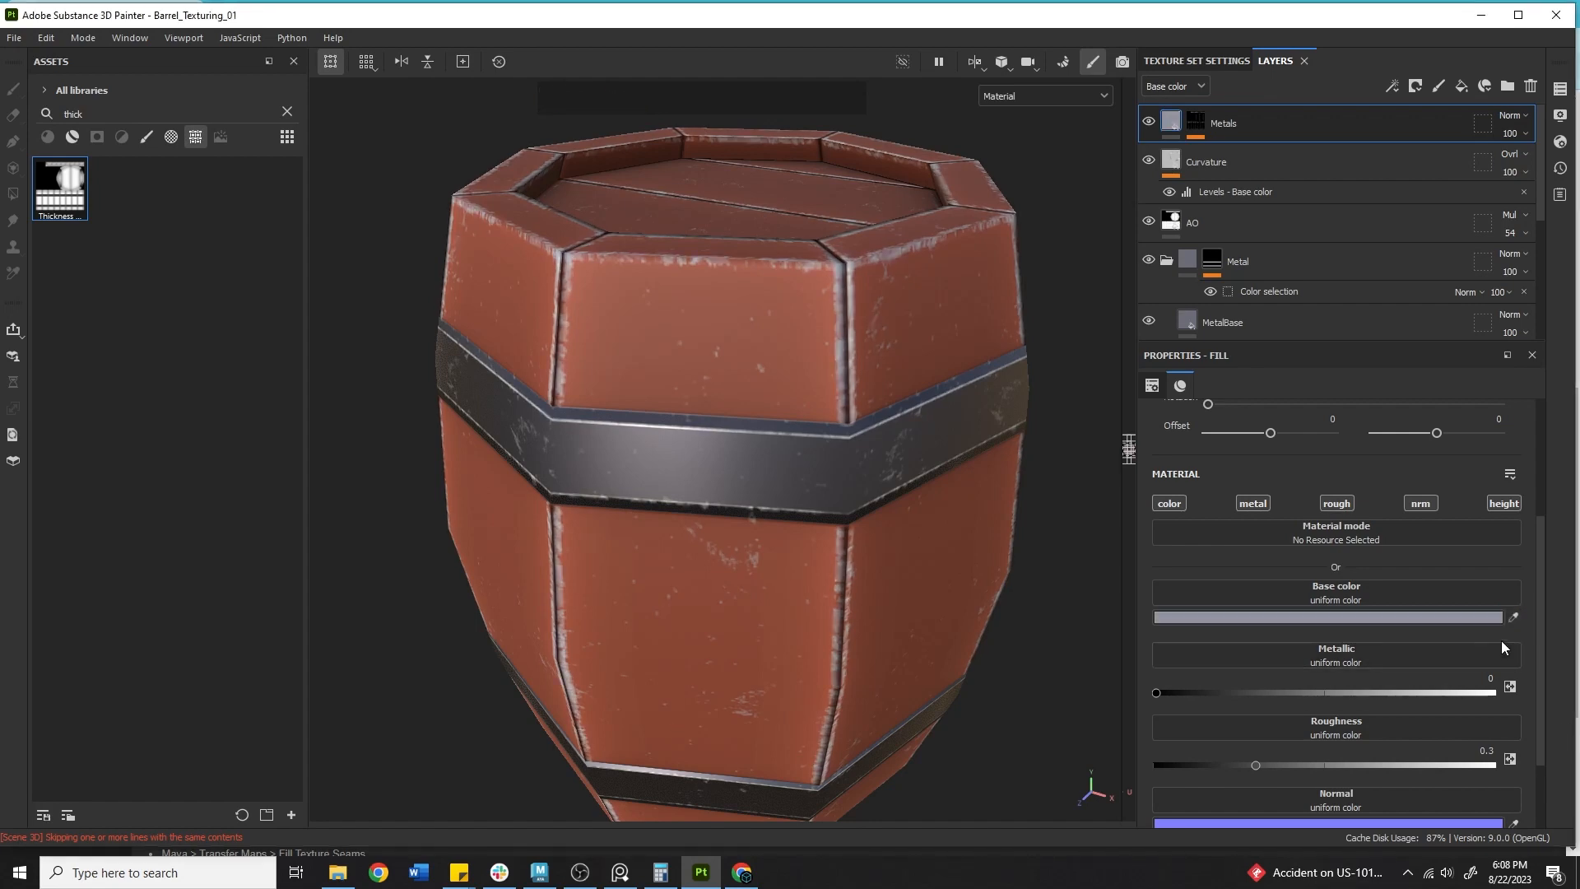
pyautogui.click(1513, 617)
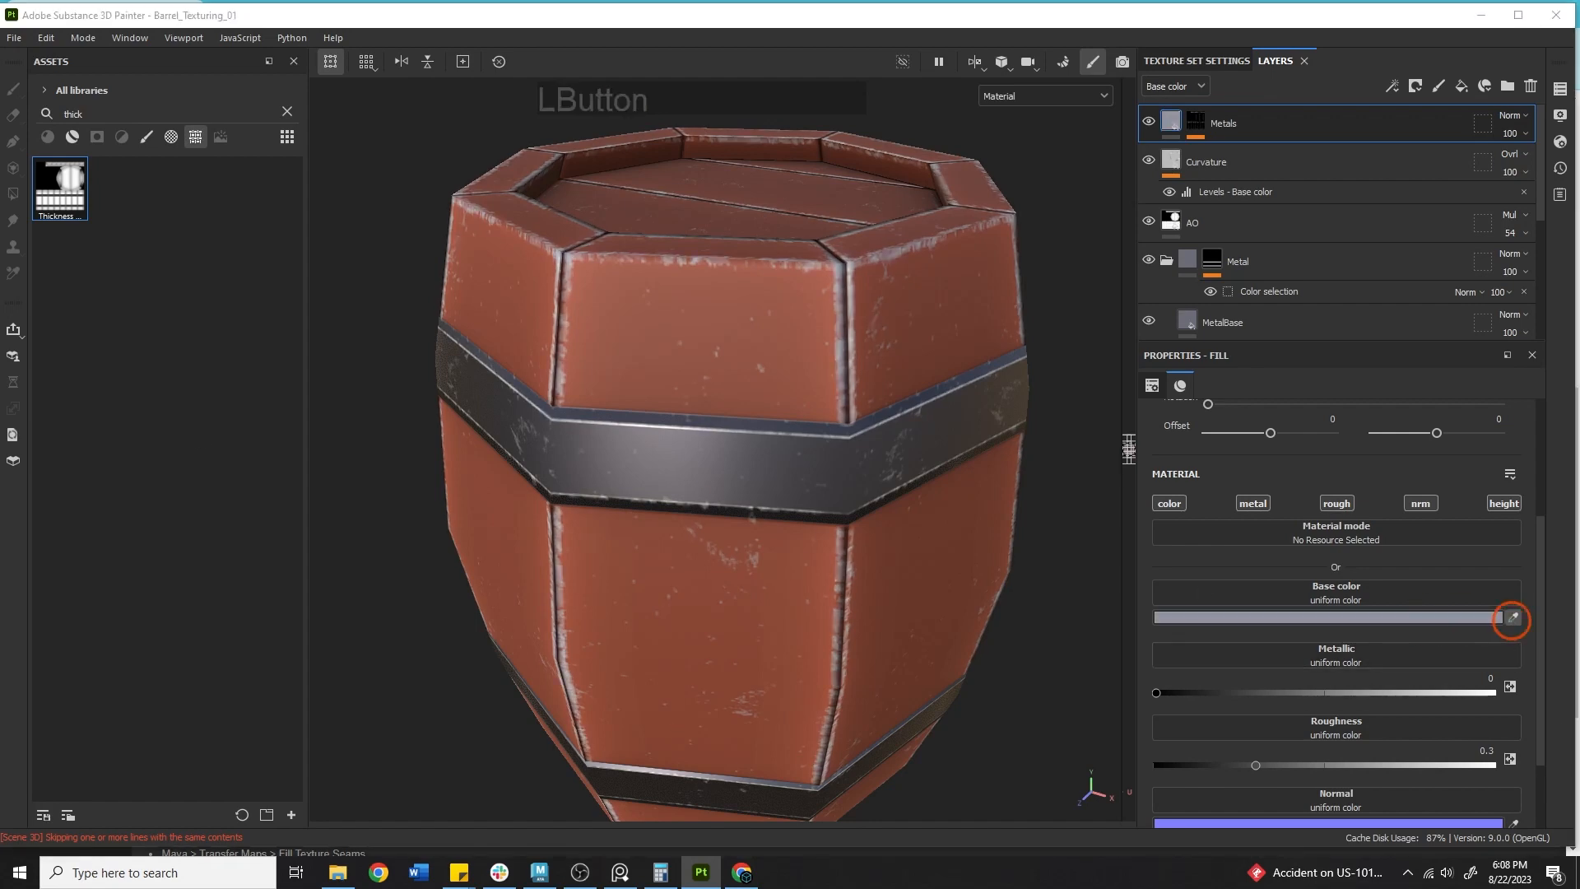
pyautogui.click(1024, 407)
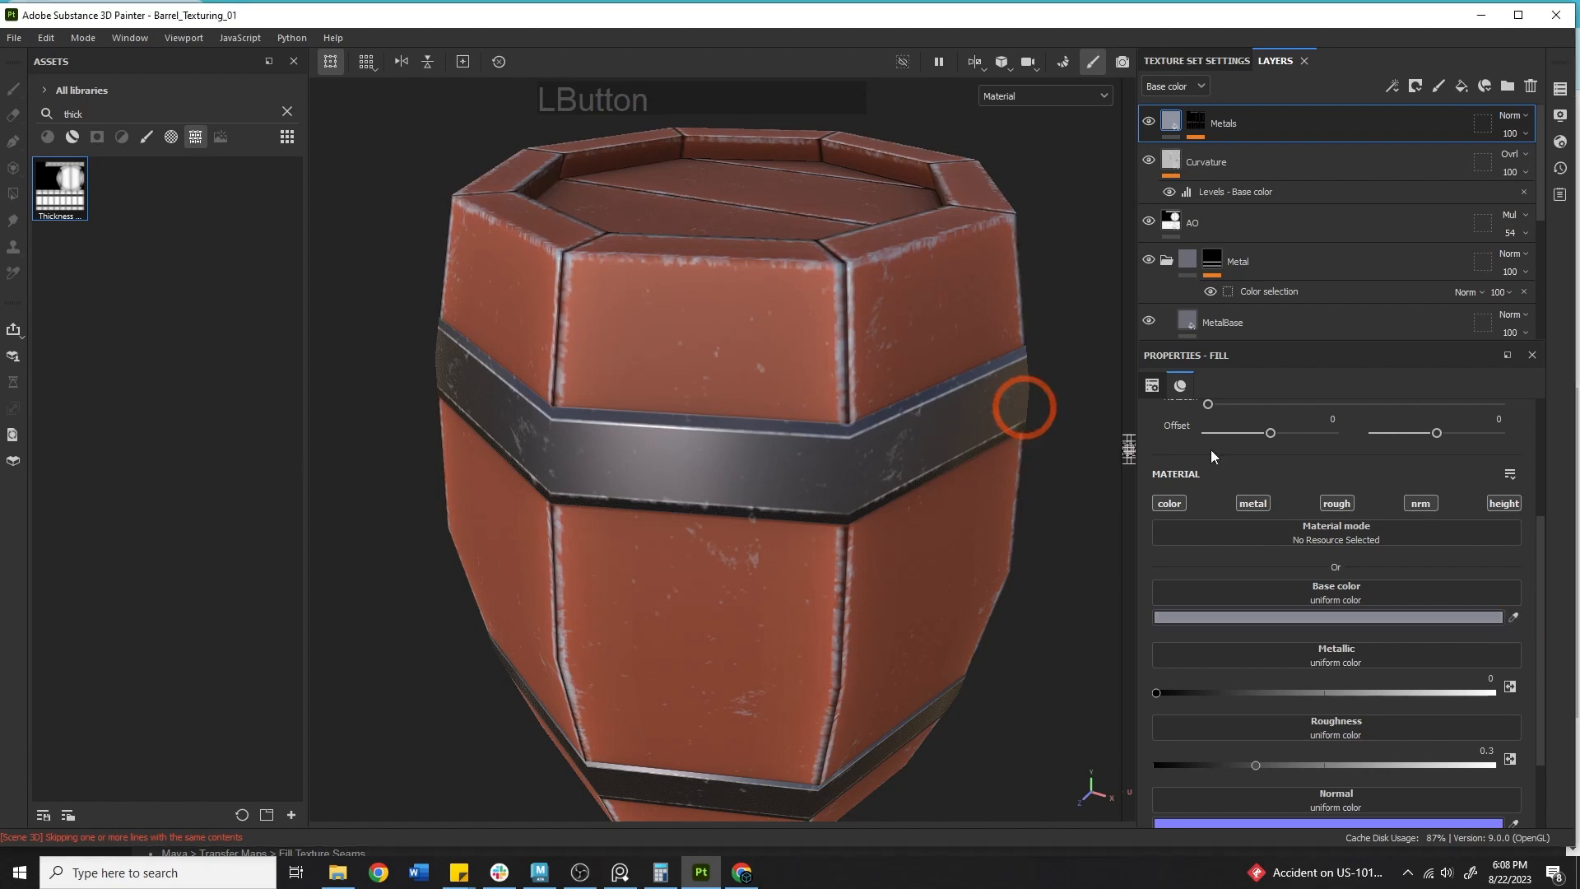
# Disable the metal, rough, nrm and height channels of the Metals fill layer, keeping only color.
pyautogui.click(1251, 504)
pyautogui.click(1336, 504)
pyautogui.click(1420, 503)
pyautogui.click(1511, 505)
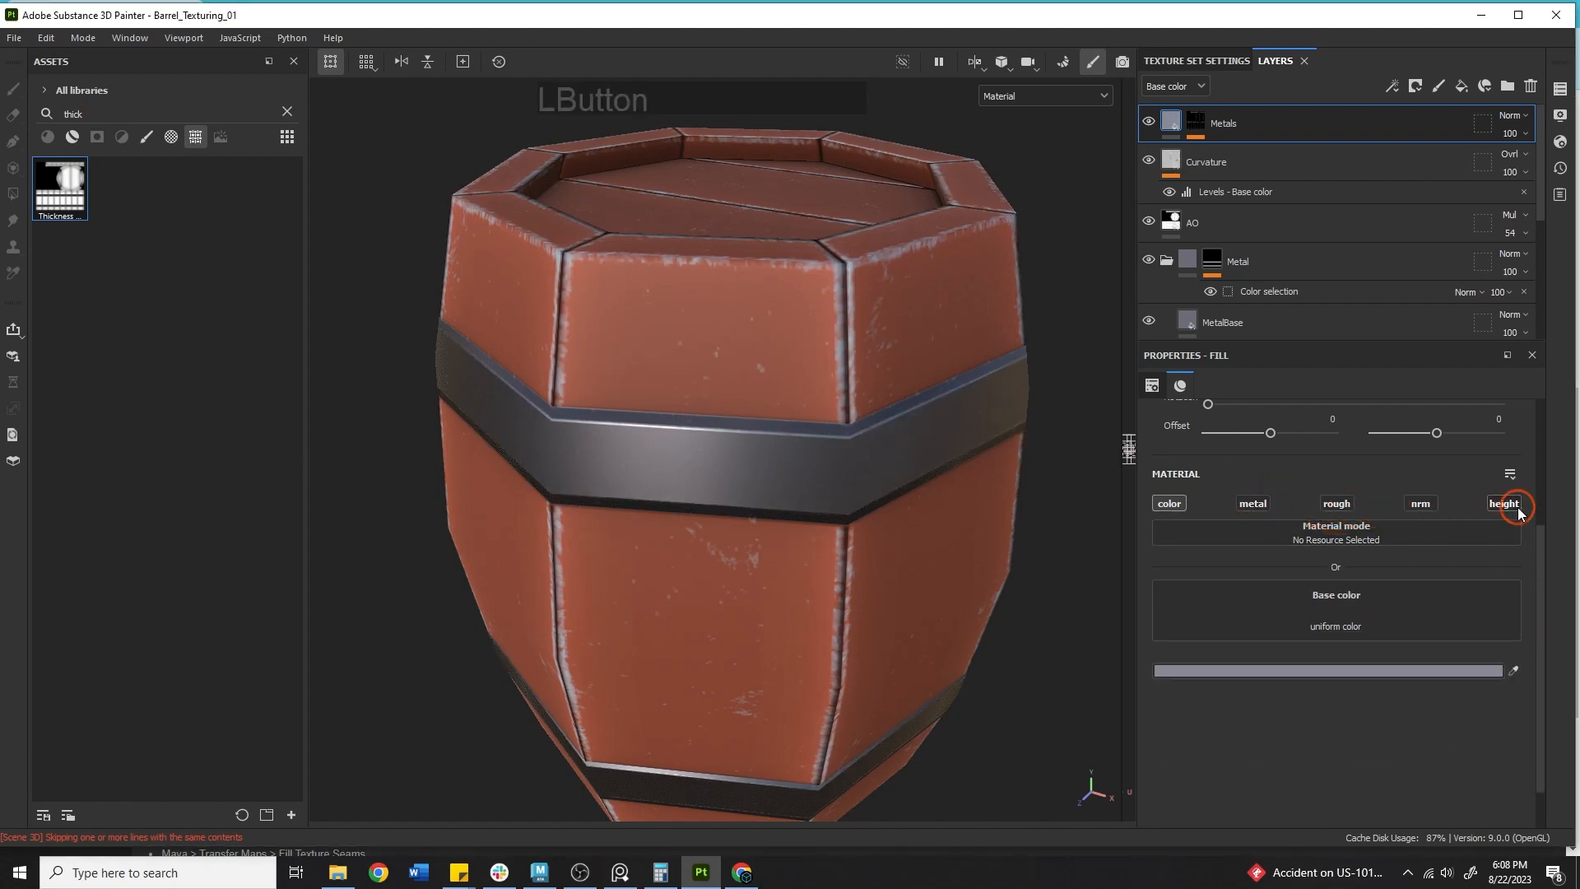
# Move the Metals layer below the Metal folder, just above MetalBase.
pyautogui.click(813, 520)
pyautogui.moveTo(1218, 129); pyautogui.dragTo(1268, 291)
pyautogui.keyDown('alt'); pyautogui.moveTo(687, 404); pyautogui.dragTo(629, 342, button='middle'); pyautogui.keyUp('alt')
pyautogui.keyDown('alt'); pyautogui.moveTo(617, 342); pyautogui.dragTo(682, 366); pyautogui.keyUp('alt')
pyautogui.keyDown('alt'); pyautogui.moveTo(691, 367); pyautogui.dragTo(1028, 368, button='right'); pyautogui.keyUp('alt')
pyautogui.keyDown('shift'); pyautogui.moveTo(739, 366); pyautogui.dragTo(776, 342, button='right'); pyautogui.keyUp('shift')
pyautogui.keyDown('alt'); pyautogui.moveTo(892, 304); pyautogui.dragTo(746, 349); pyautogui.keyUp('alt')
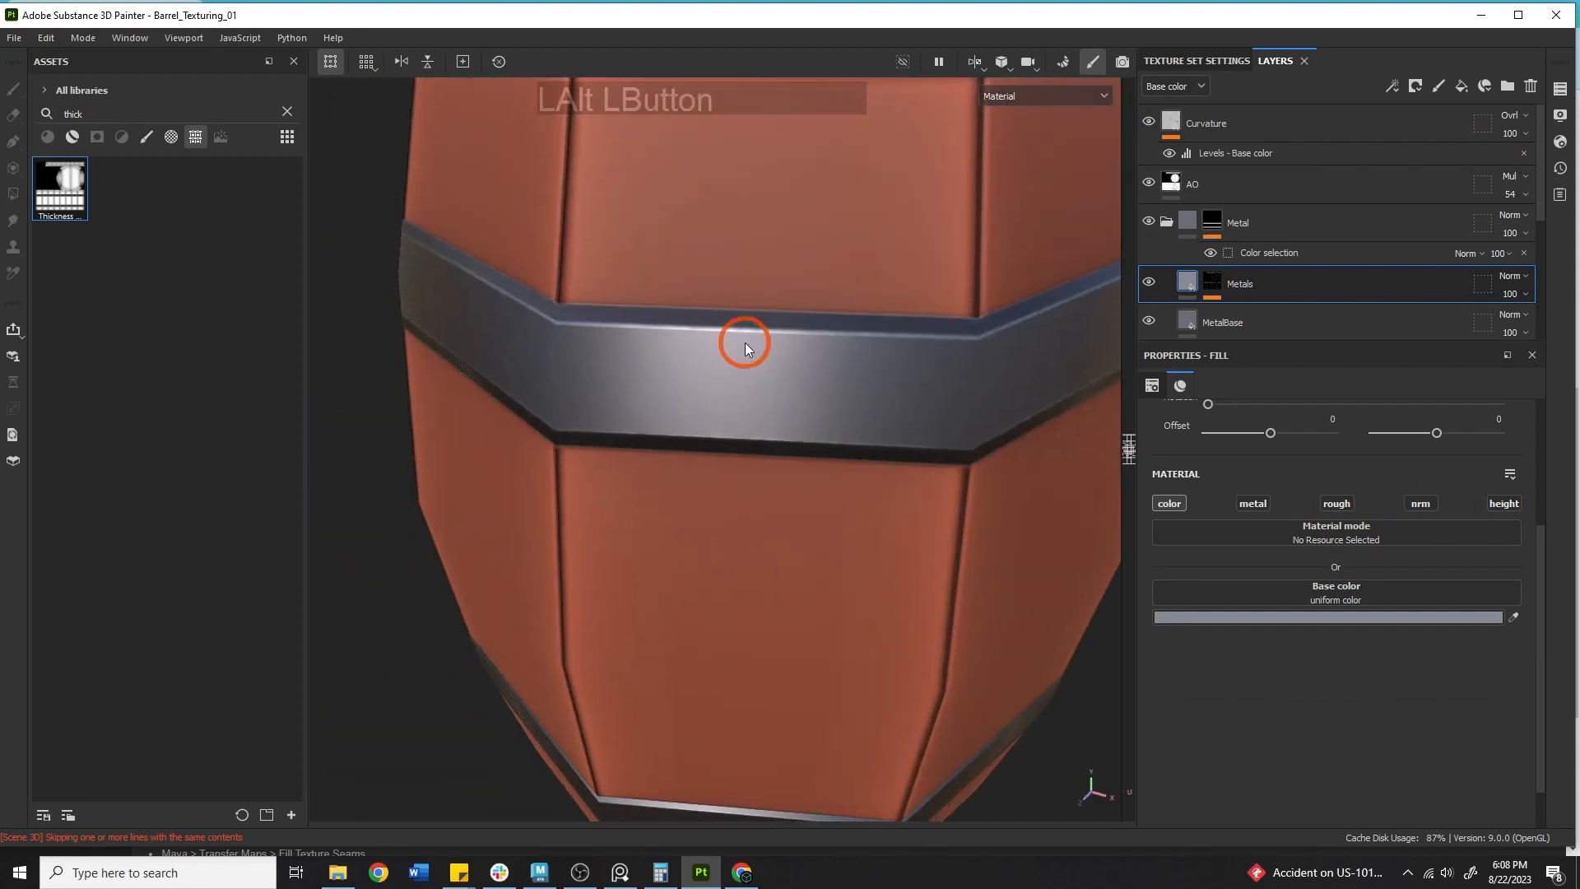
# Preview the viewport in Base color mode, then return to Material mode.
pyautogui.click(1006, 97)
pyautogui.click(1025, 171)
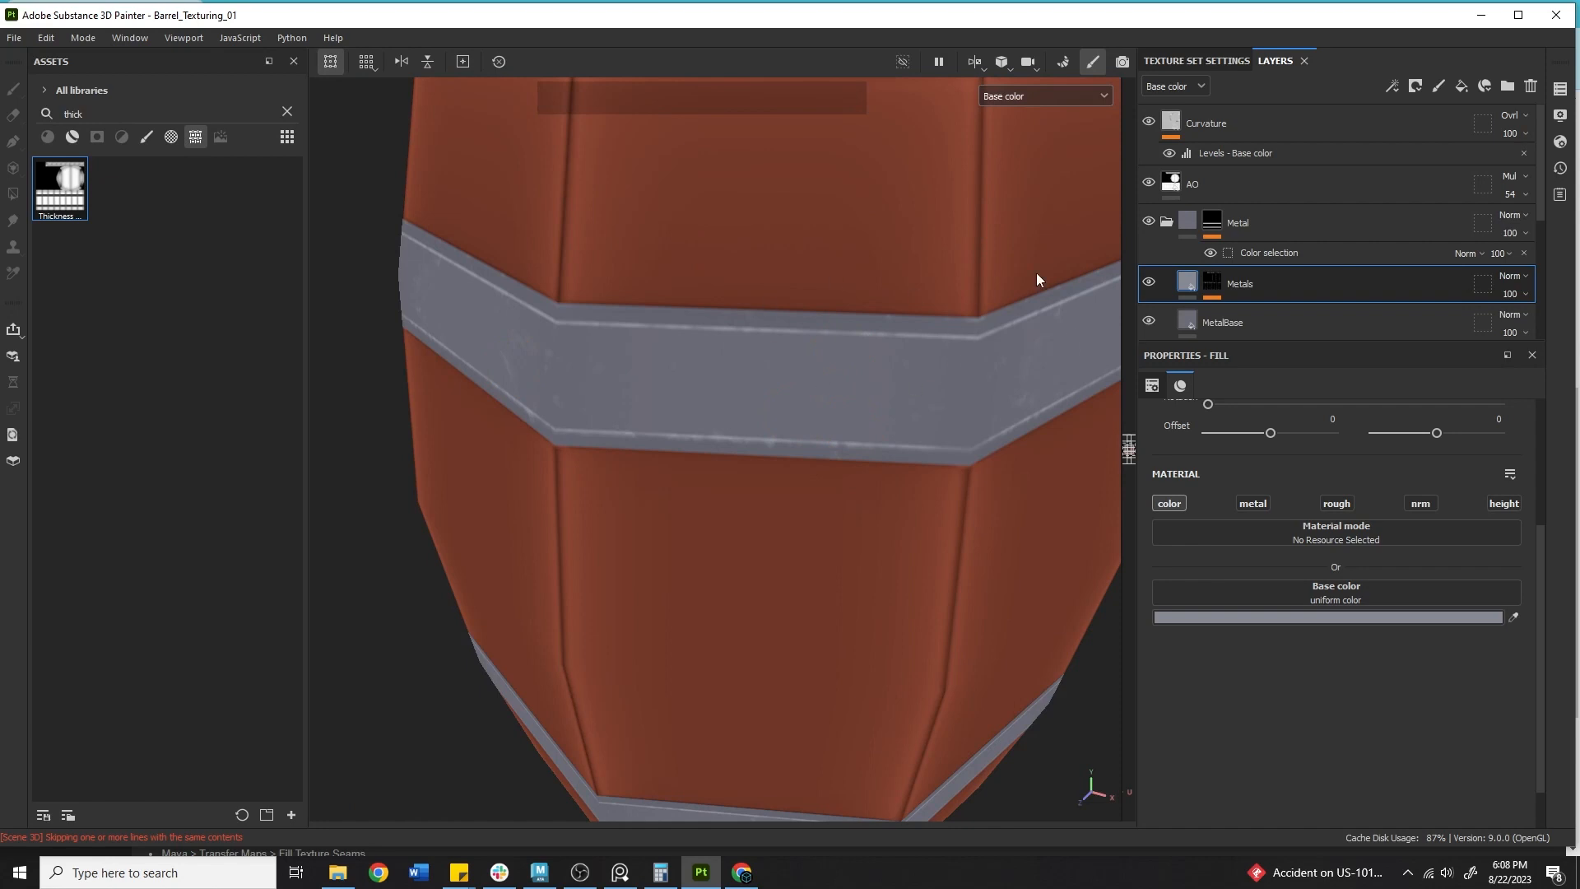
pyautogui.click(1064, 97)
pyautogui.click(1033, 135)
# Enable the height channel on the Metals fill layer.
pyautogui.click(1213, 284)
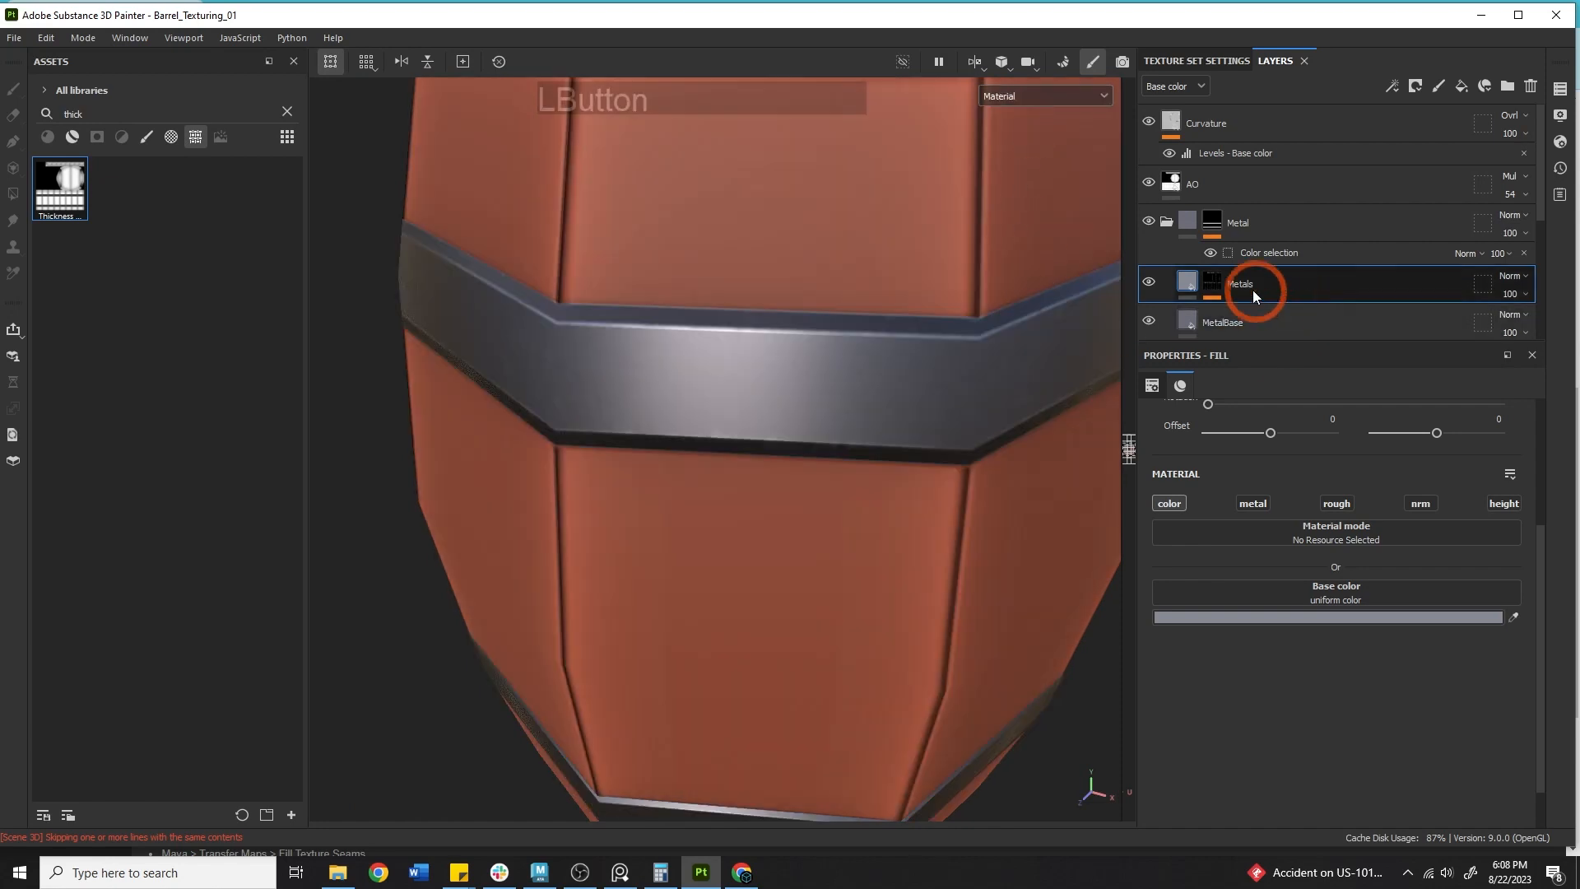
pyautogui.click(1188, 281)
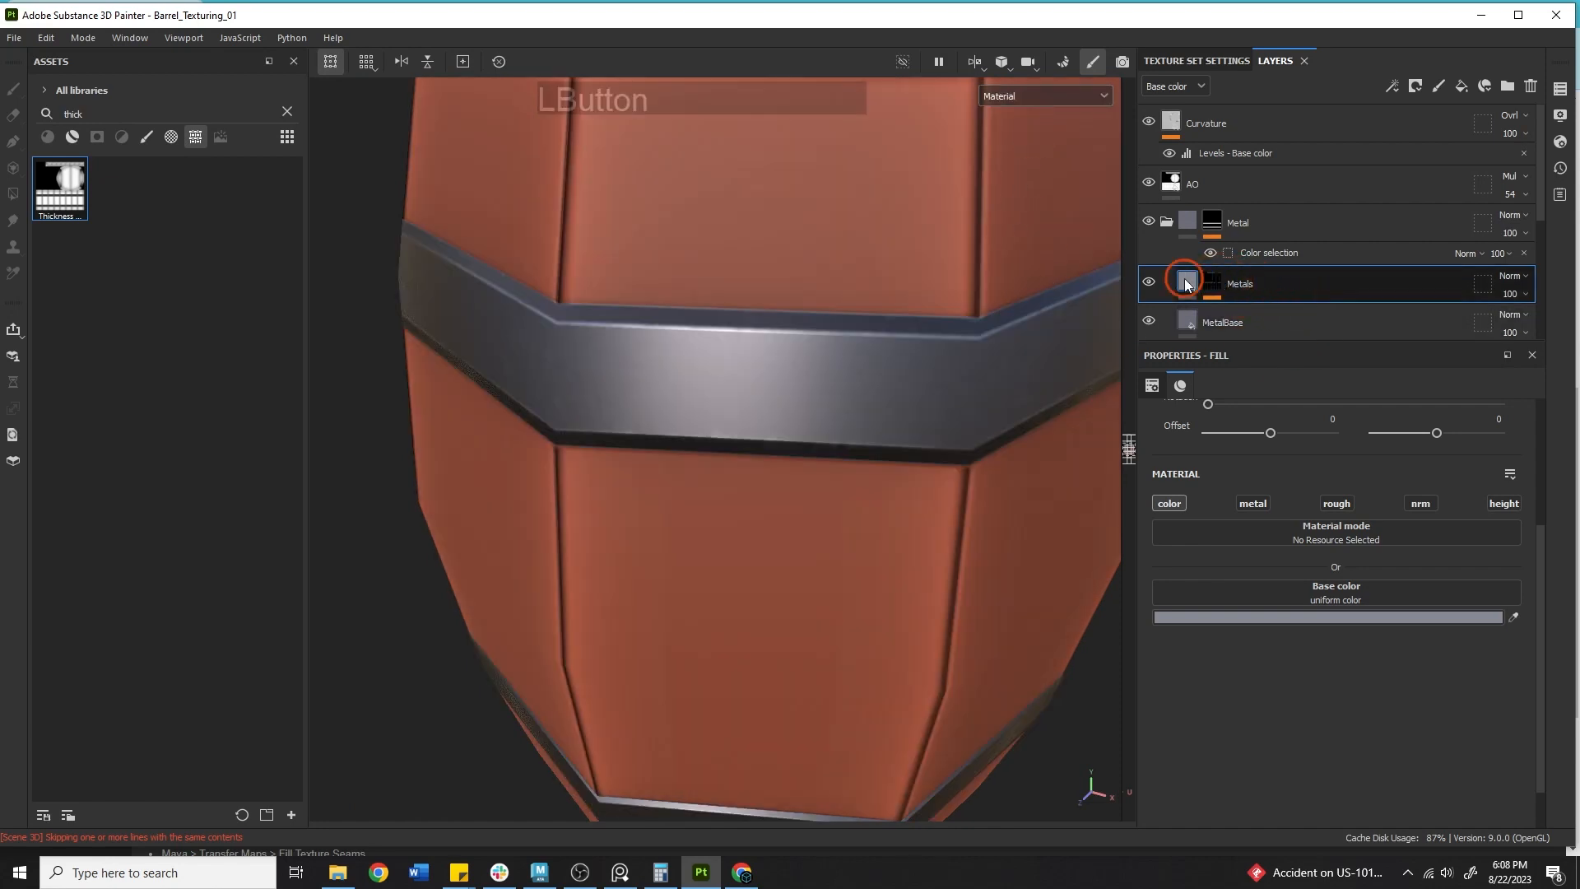
pyautogui.click(1502, 504)
# Set the Metals fill layer's height value to -0.01.
pyautogui.moveTo(1323, 691)
pyautogui.mouseDown()
pyautogui.moveTo(1308, 691)
pyautogui.moveTo(1343, 690)
pyautogui.moveTo(1316, 696)
pyautogui.mouseUp()
pyautogui.keyDown('alt'); pyautogui.moveTo(755, 582); pyautogui.dragTo(934, 518); pyautogui.keyUp('alt')
pyautogui.keyDown('alt'); pyautogui.moveTo(934, 518); pyautogui.dragTo(916, 599, button='middle'); pyautogui.keyUp('alt')
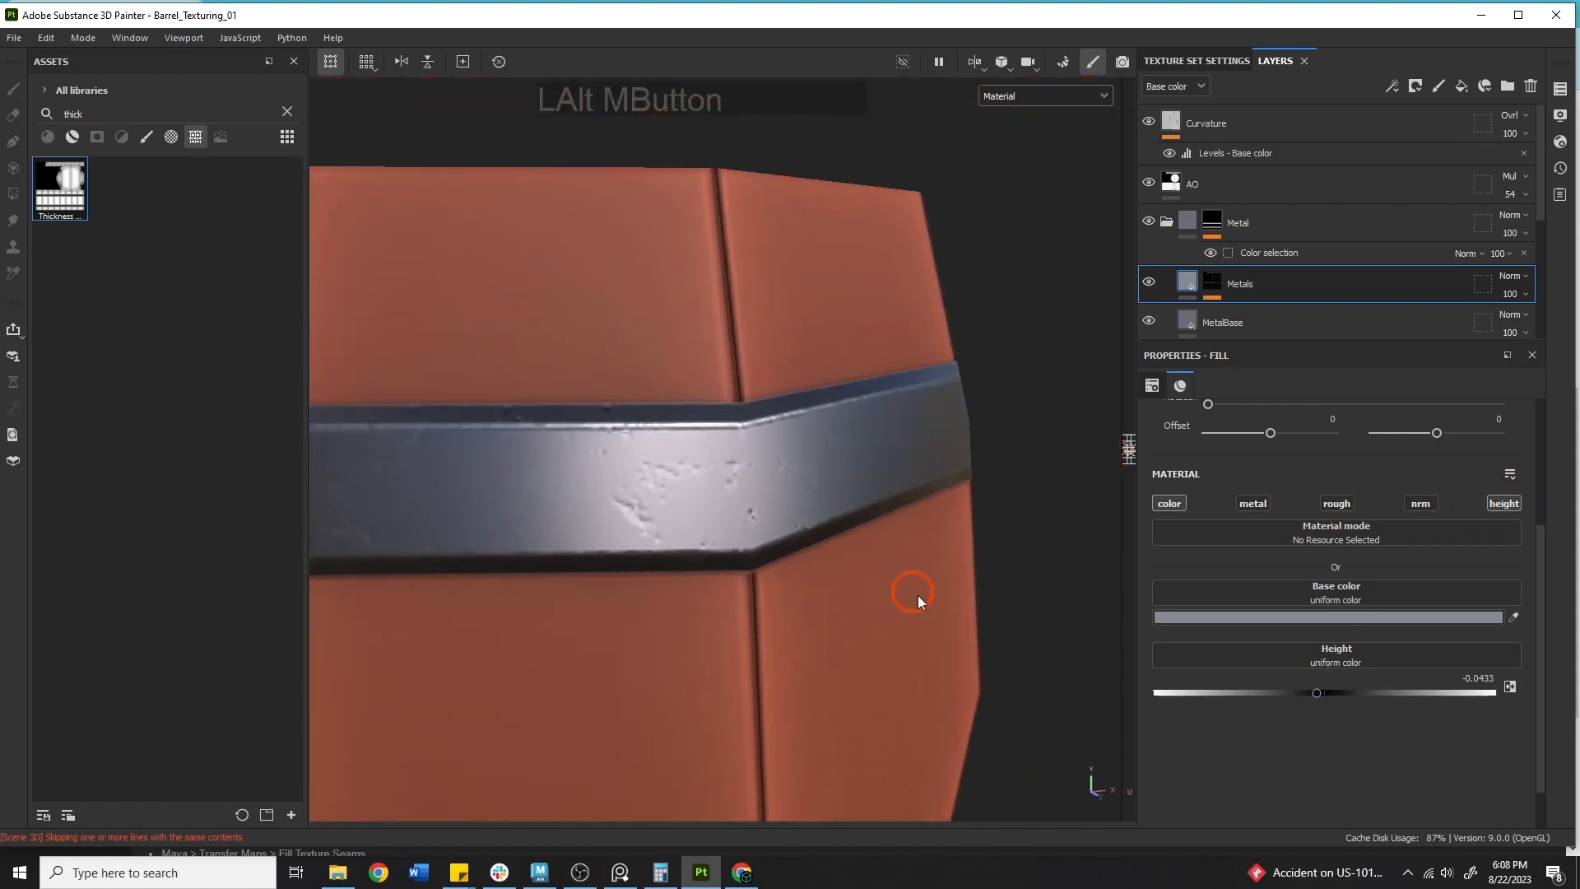
pyautogui.keyDown('alt'); pyautogui.moveTo(916, 599); pyautogui.dragTo(687, 595); pyautogui.keyUp('alt')
pyautogui.keyDown('alt'); pyautogui.moveTo(686, 595); pyautogui.dragTo(913, 589, button='right'); pyautogui.keyUp('alt')
pyautogui.keyDown('alt'); pyautogui.moveTo(913, 589); pyautogui.dragTo(822, 582, button='middle'); pyautogui.keyUp('alt')
pyautogui.keyDown('alt'); pyautogui.moveTo(822, 582); pyautogui.dragTo(967, 573); pyautogui.keyUp('alt')
pyautogui.doubleClick(1493, 677)
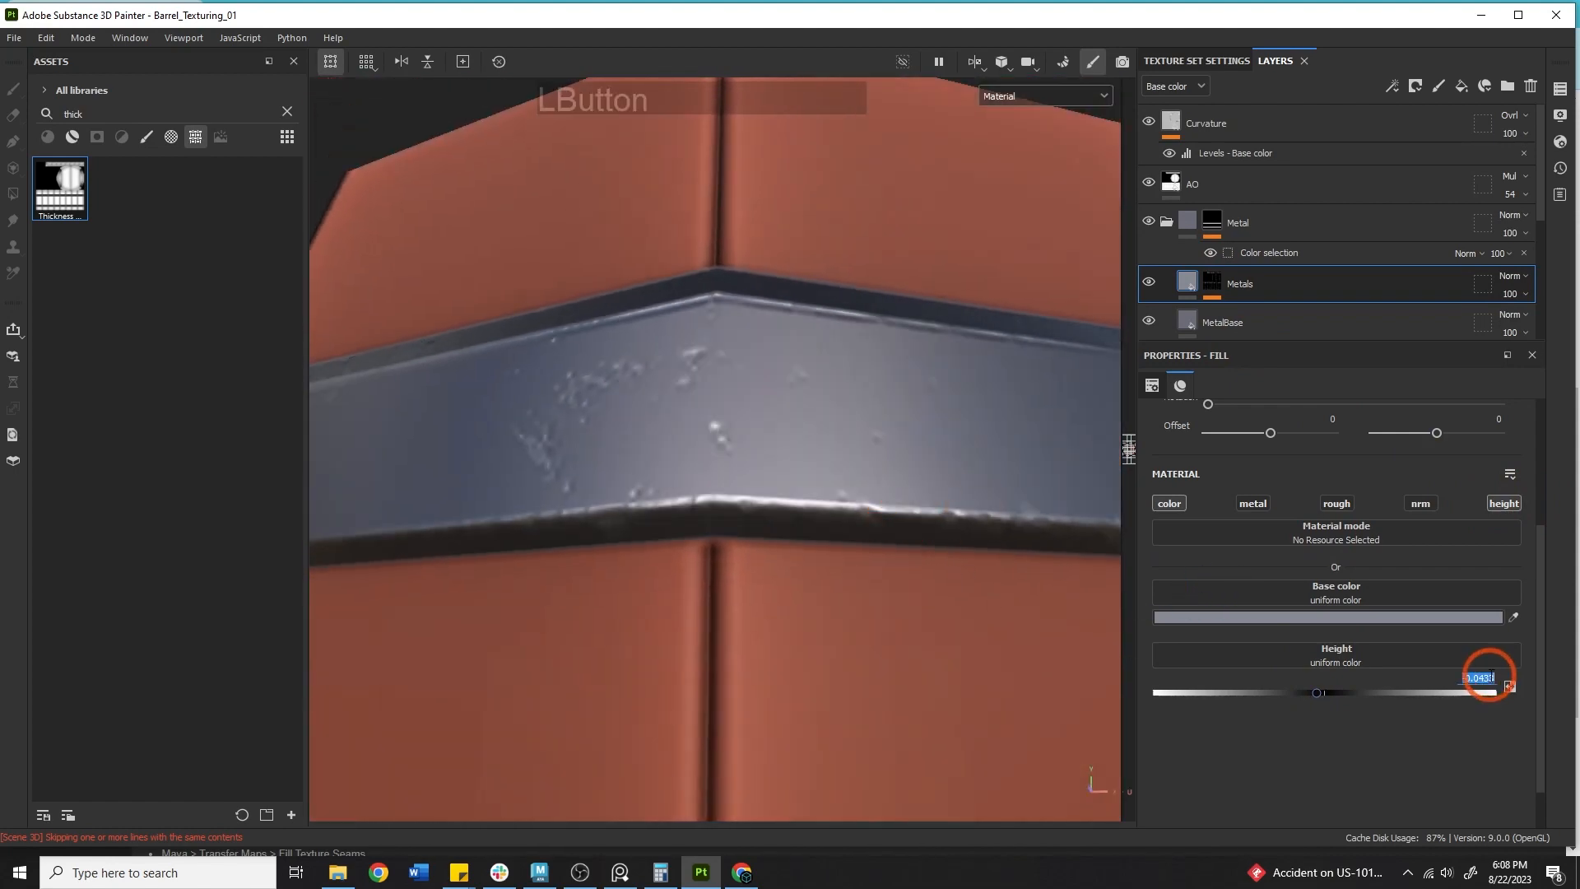
pyautogui.write('-.01')
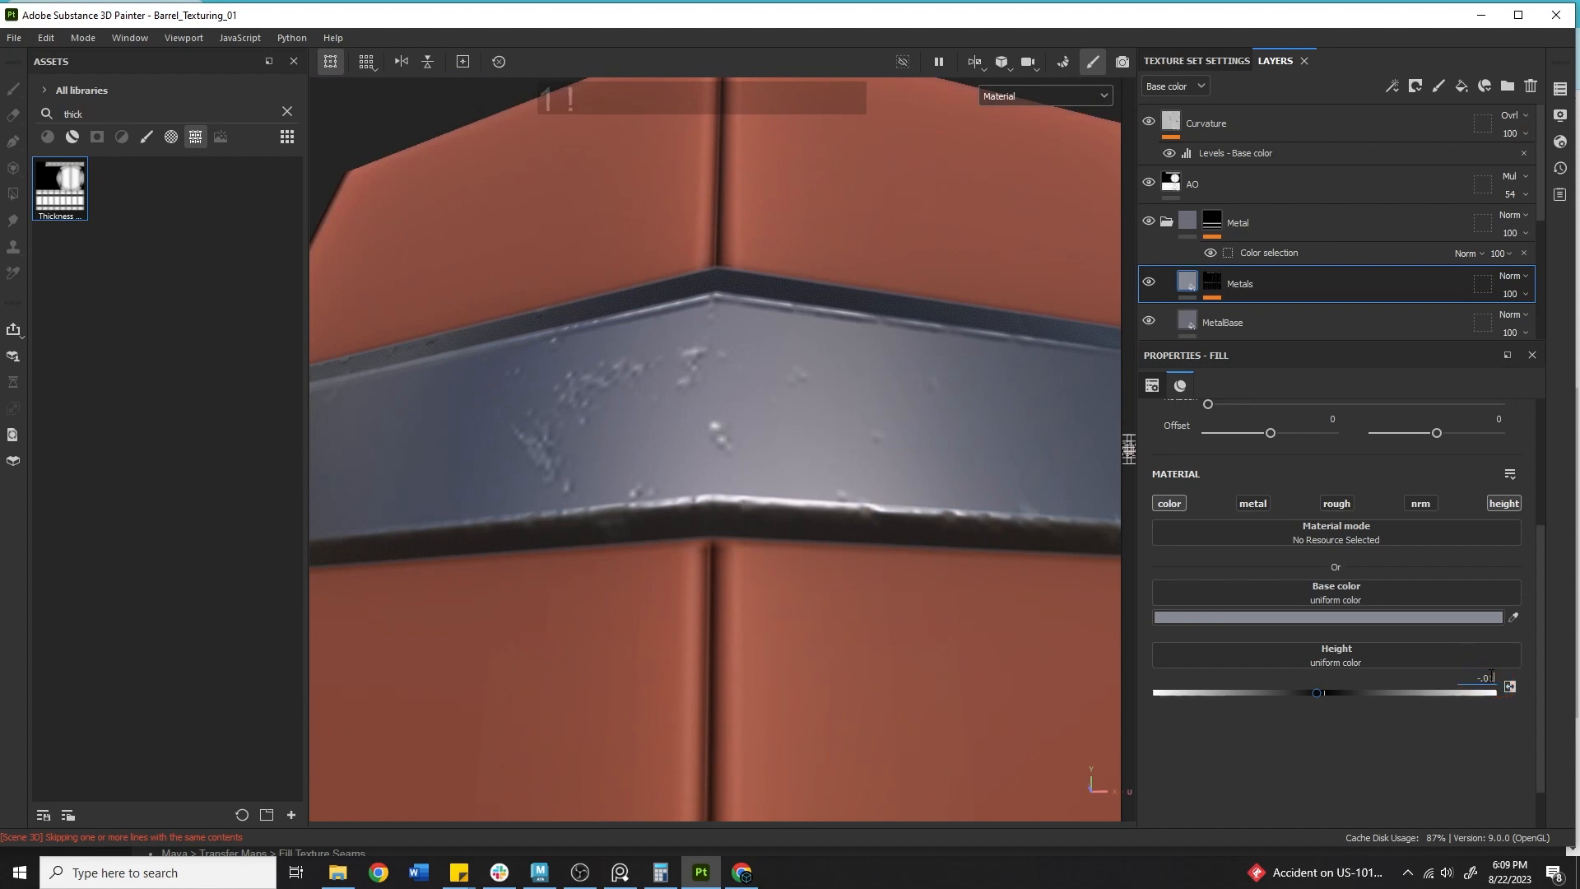
# Disable the height channel on the Metals fill layer.
pyautogui.press('Return')
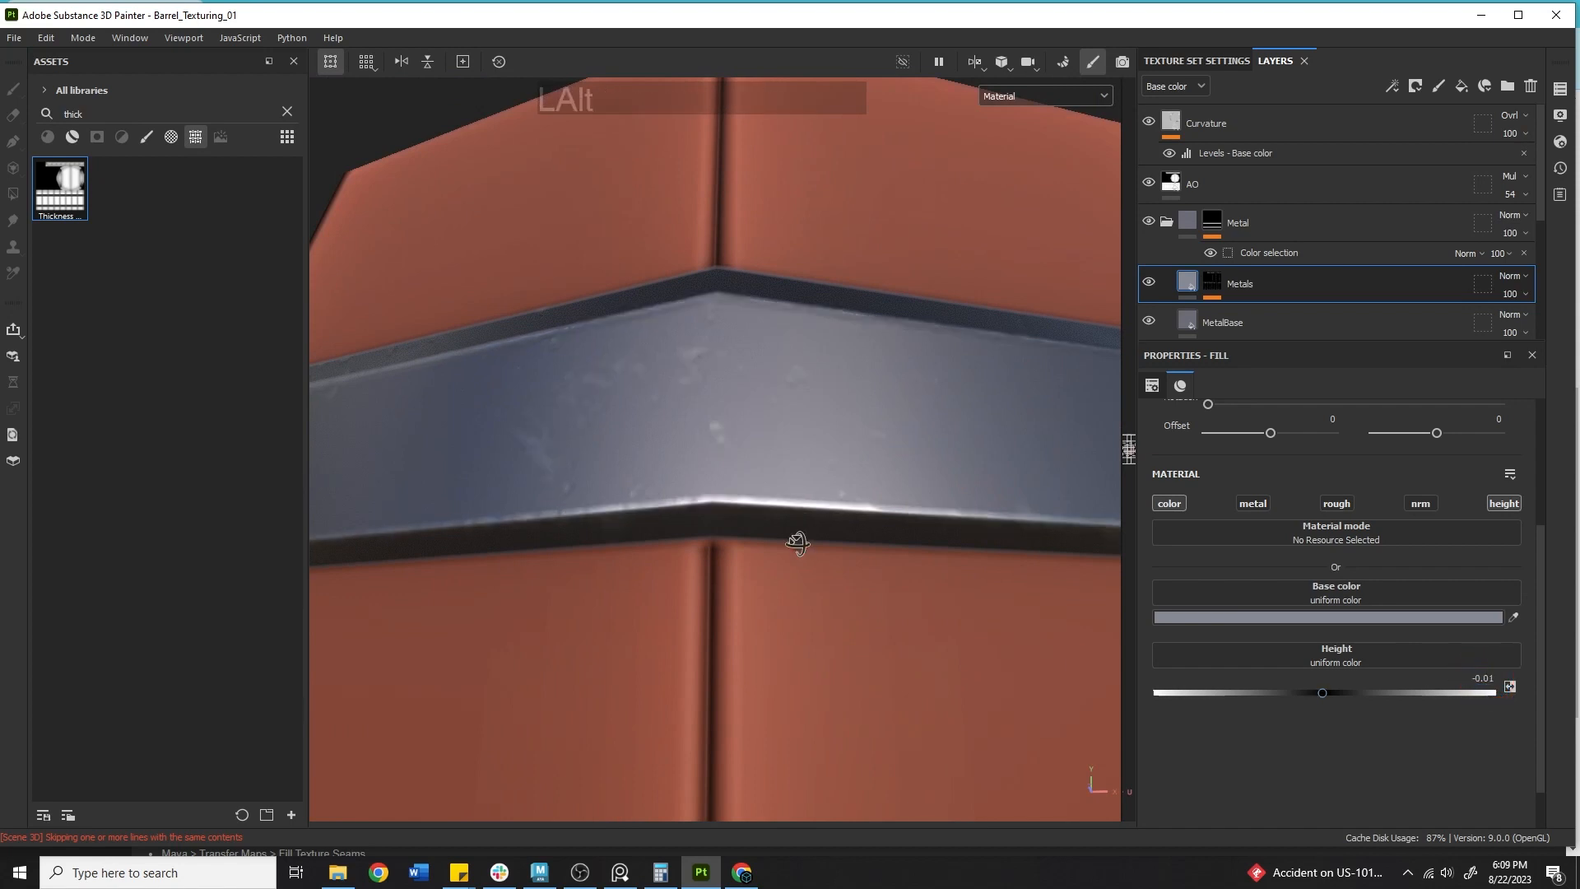
pyautogui.keyDown('alt'); pyautogui.moveTo(793, 536); pyautogui.dragTo(702, 656); pyautogui.keyUp('alt')
pyautogui.keyDown('shift'); pyautogui.moveTo(702, 656); pyautogui.dragTo(1117, 445, button='right'); pyautogui.keyUp('shift')
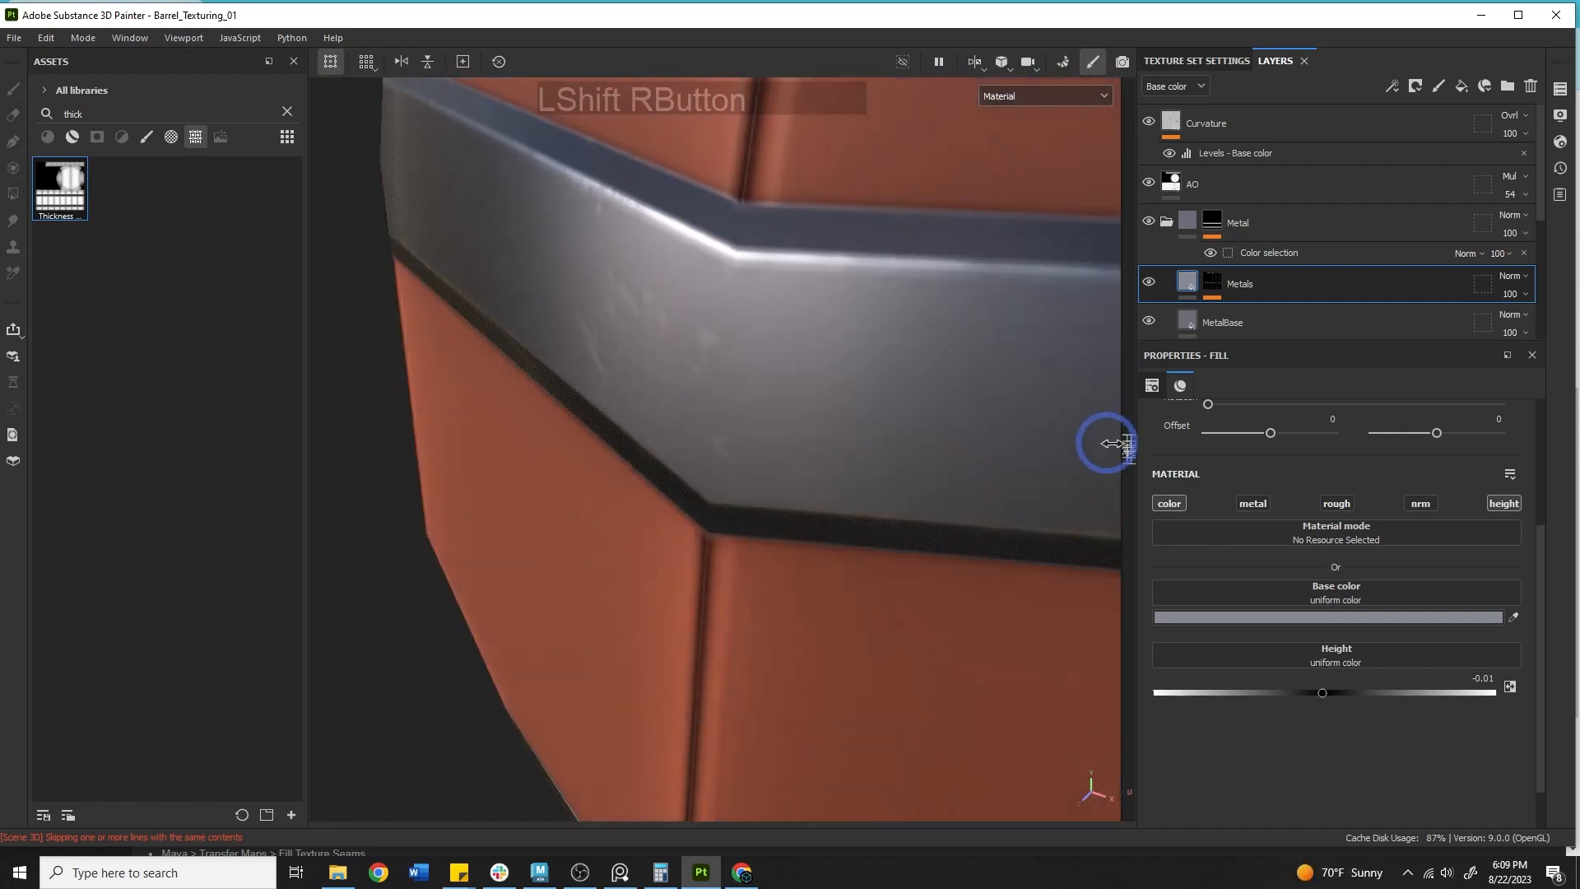
pyautogui.keyDown('alt'); pyautogui.moveTo(803, 362); pyautogui.dragTo(748, 377, button='right'); pyautogui.keyUp('alt')
pyautogui.keyDown('alt'); pyautogui.moveTo(747, 378); pyautogui.dragTo(596, 441); pyautogui.keyUp('alt')
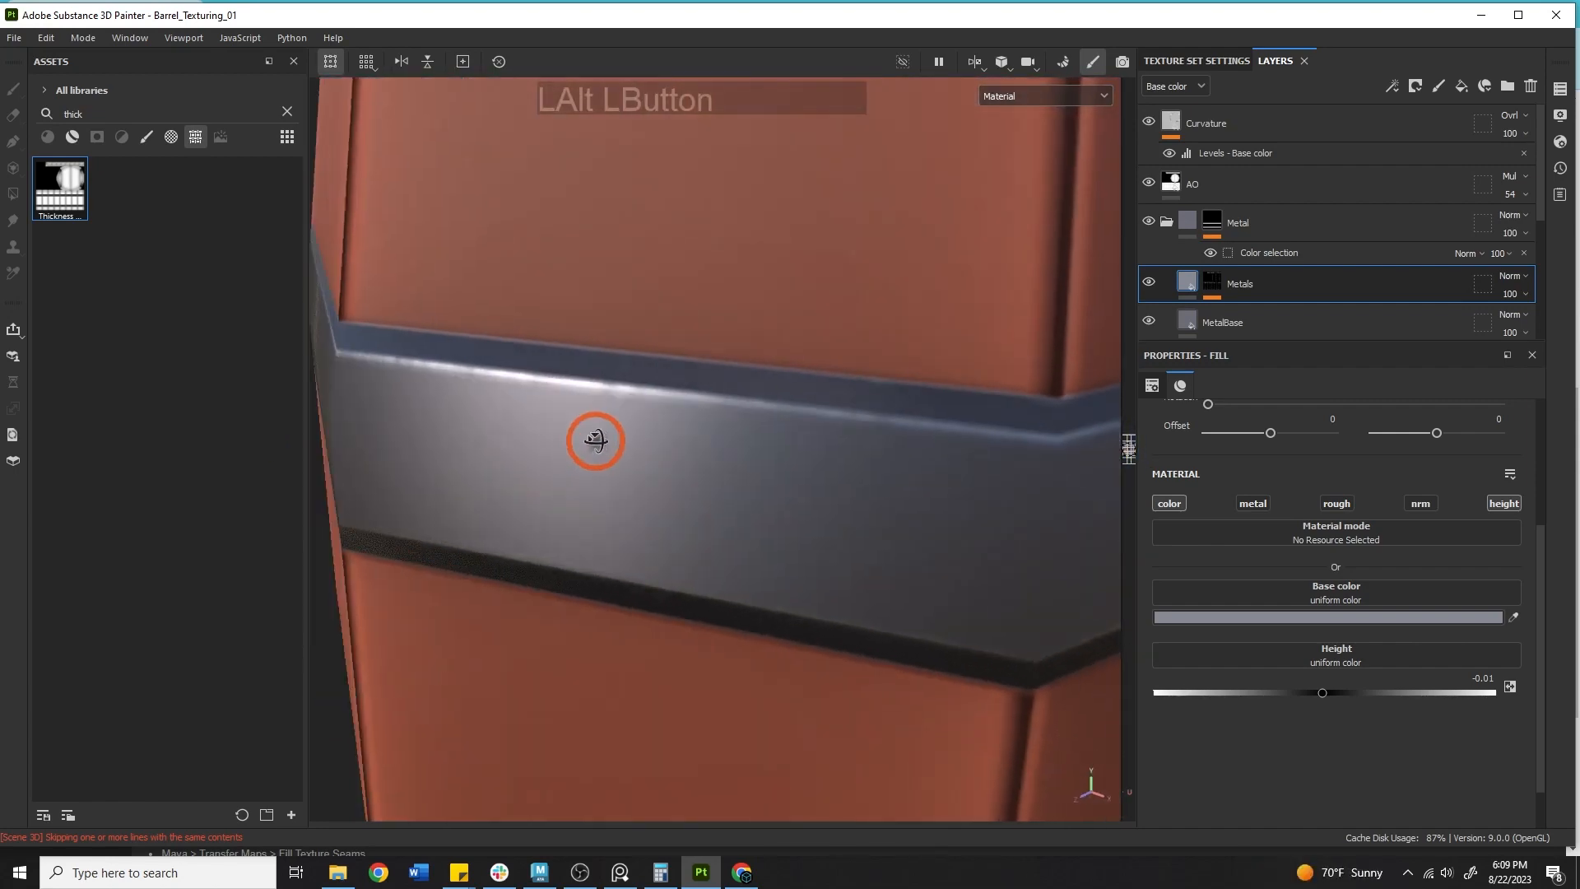
pyautogui.keyDown('alt'); pyautogui.moveTo(596, 441); pyautogui.dragTo(877, 442, button='middle'); pyautogui.keyUp('alt')
pyautogui.click(1506, 501)
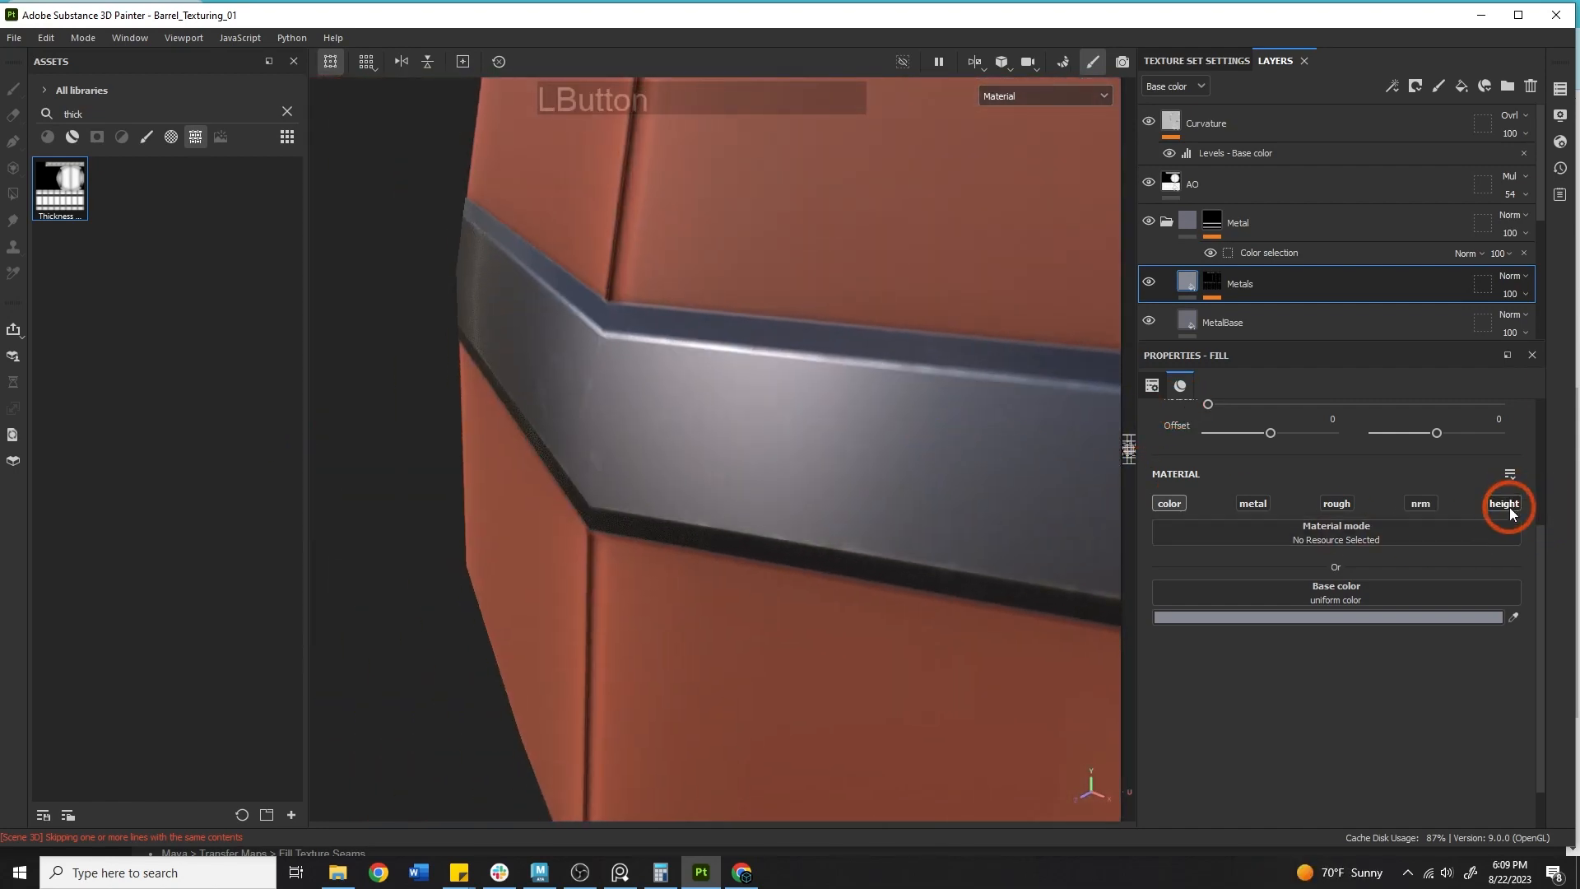
pyautogui.keyDown('alt'); pyautogui.moveTo(822, 536); pyautogui.dragTo(826, 386); pyautogui.keyUp('alt')
pyautogui.keyDown('alt'); pyautogui.moveTo(827, 386); pyautogui.dragTo(874, 386, button='middle'); pyautogui.keyUp('alt')
pyautogui.keyDown('shift'); pyautogui.moveTo(874, 385); pyautogui.dragTo(620, 375, button='right'); pyautogui.keyUp('shift')
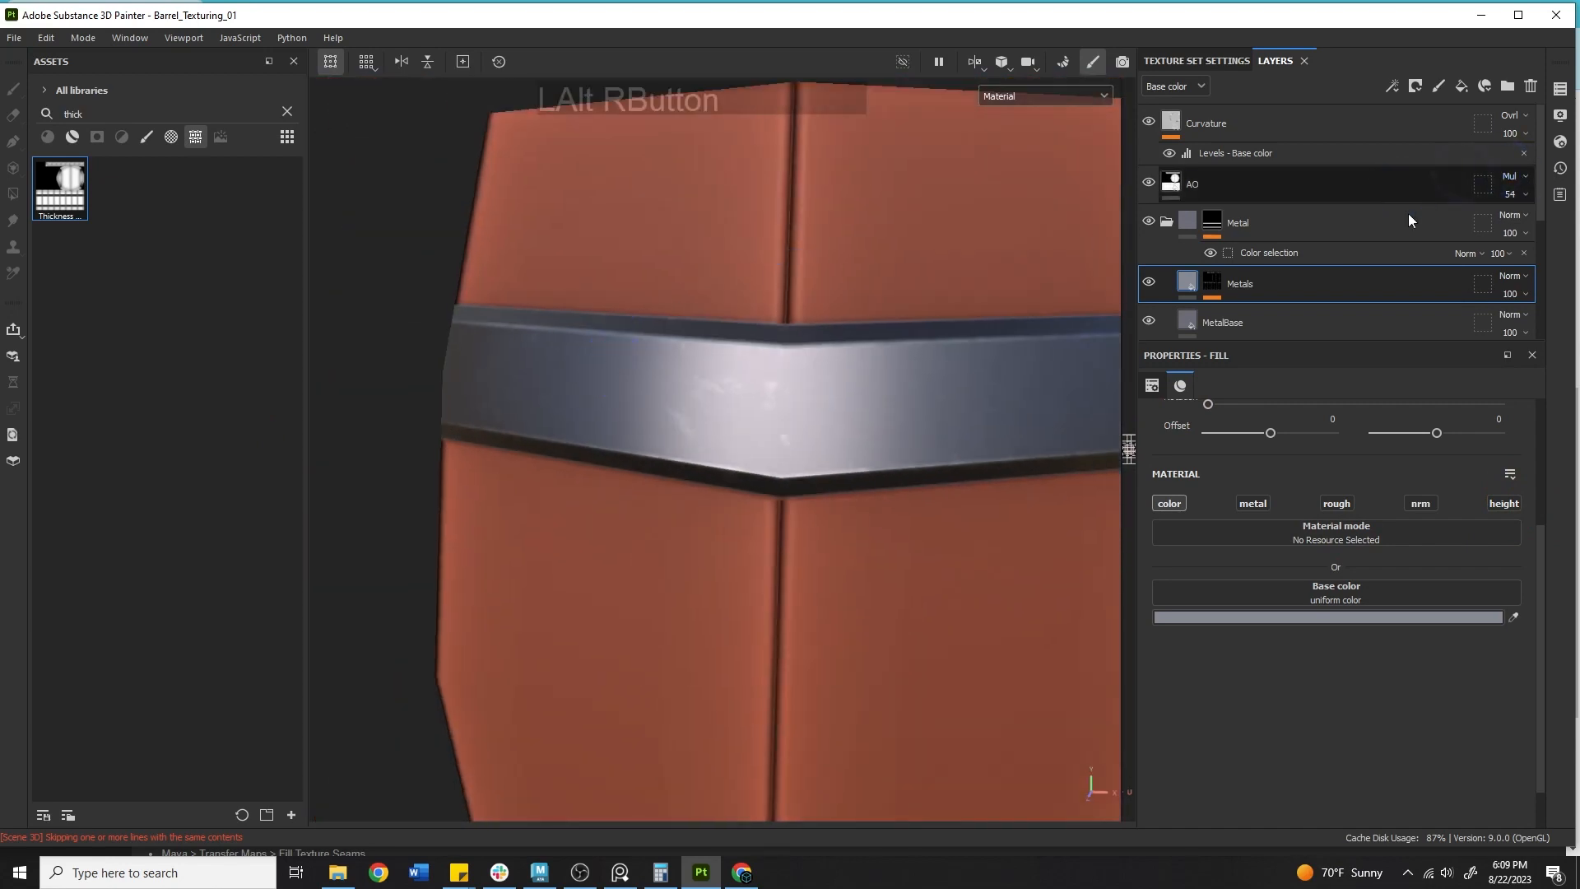
# Set the Grunge Amount of the Metals layer's Metal Edge Wear generator to 0.26.
pyautogui.click(1213, 282)
pyautogui.click(1278, 316)
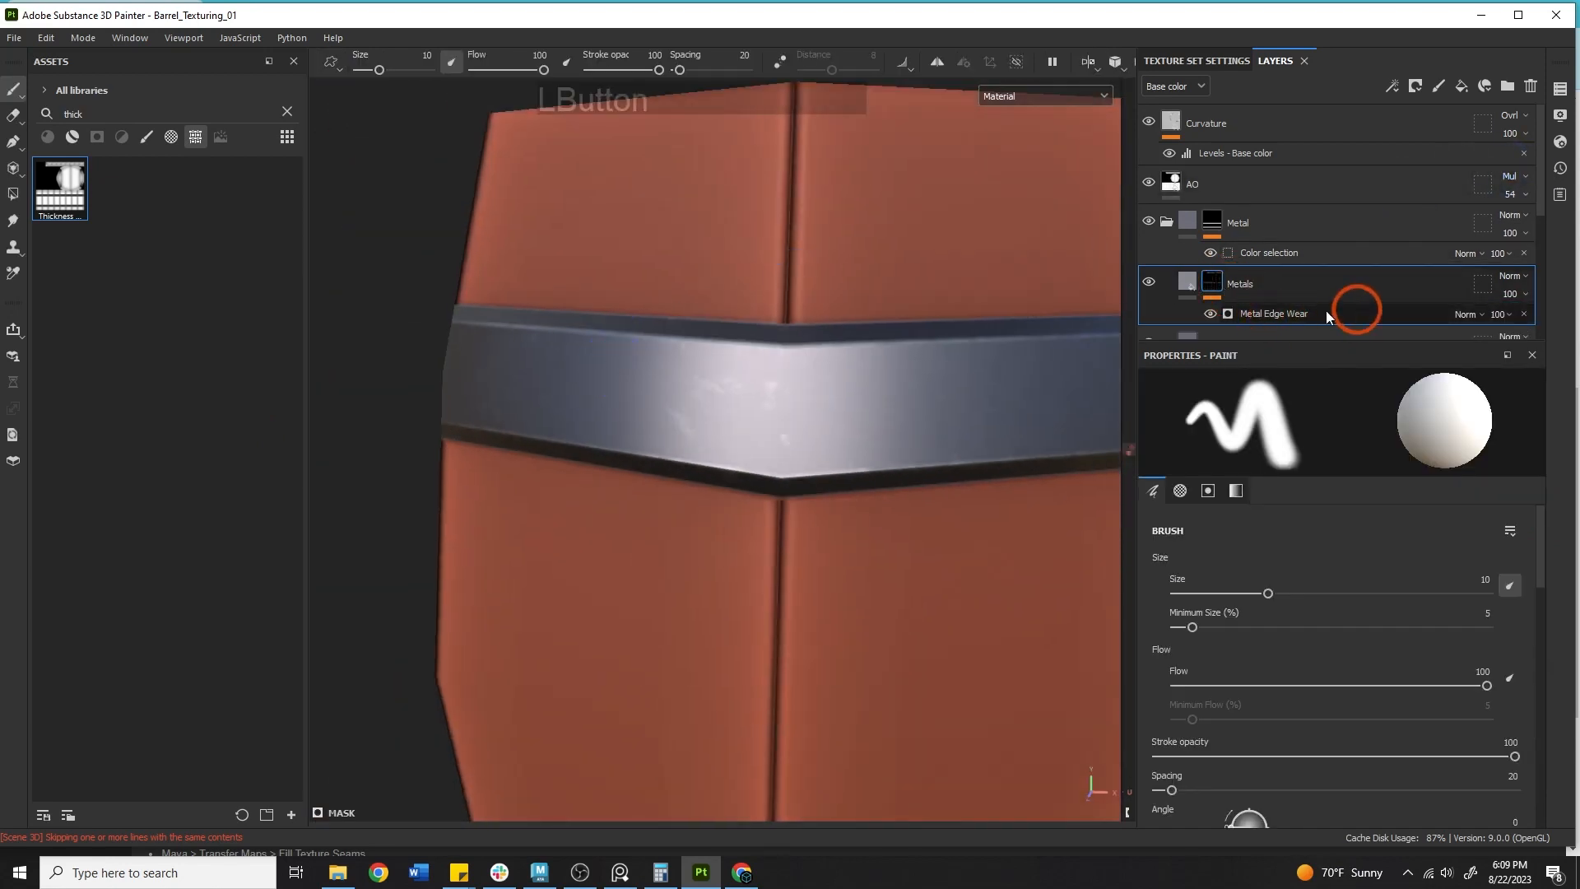
pyautogui.keyDown('alt'); pyautogui.moveTo(900, 476); pyautogui.dragTo(732, 527); pyautogui.keyUp('alt')
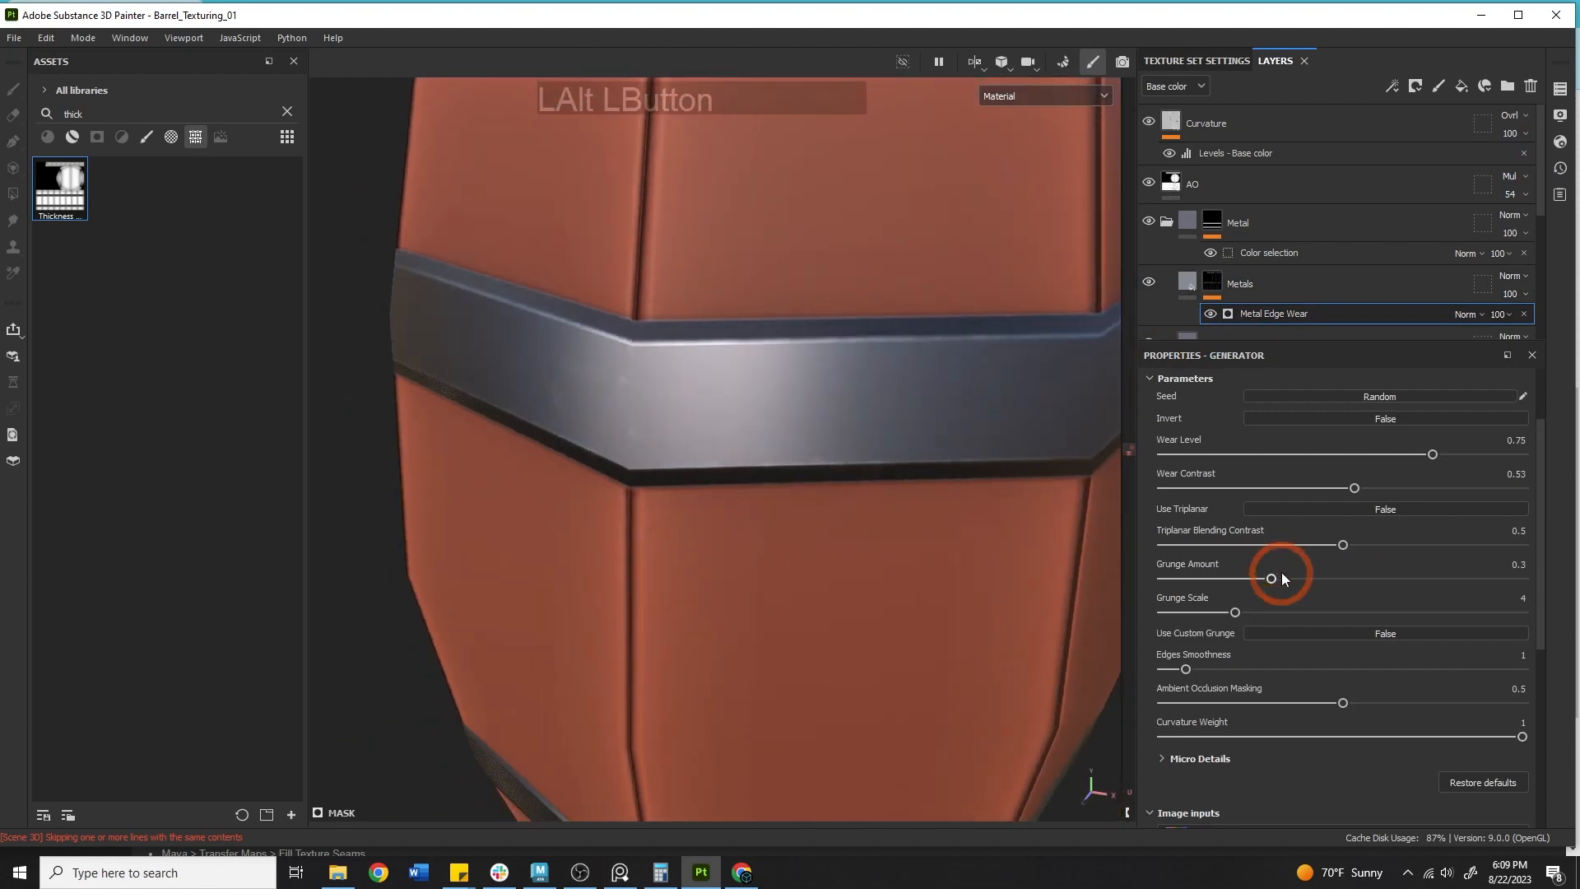
pyautogui.moveTo(1274, 578); pyautogui.dragTo(1356, 577)
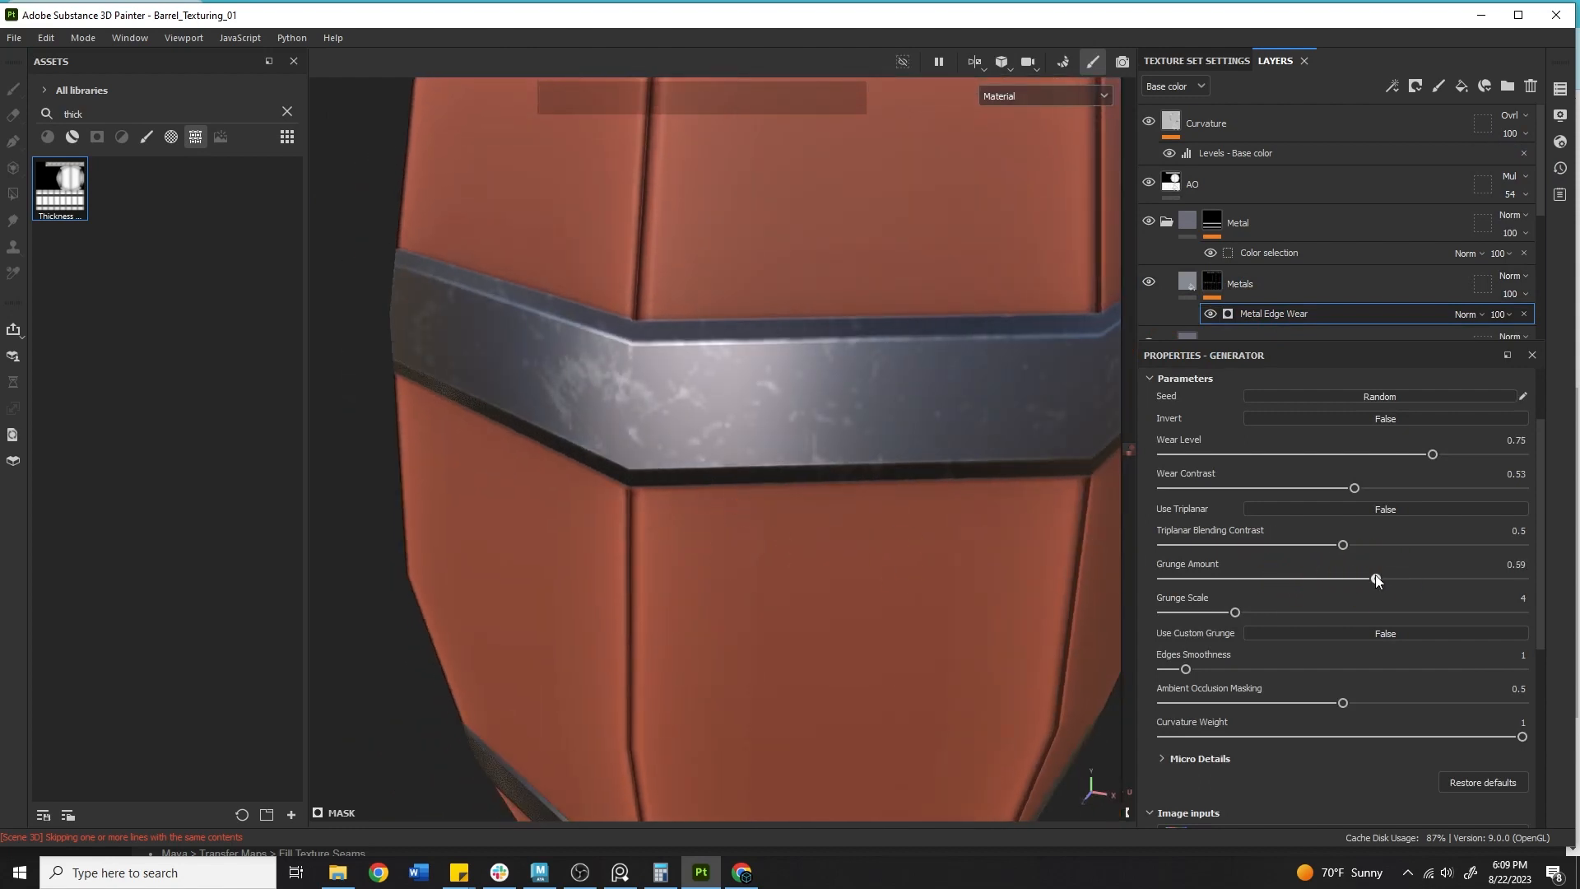
pyautogui.keyDown('alt'); pyautogui.moveTo(823, 411); pyautogui.dragTo(757, 492); pyautogui.keyUp('alt')
pyautogui.keyDown('alt'); pyautogui.moveTo(757, 492); pyautogui.dragTo(710, 376, button='middle'); pyautogui.keyUp('alt')
pyautogui.keyDown('alt'); pyautogui.moveTo(967, 463); pyautogui.dragTo(871, 508); pyautogui.keyUp('alt')
pyautogui.moveTo(1233, 611)
pyautogui.mouseDown()
pyautogui.moveTo(1204, 605)
pyautogui.moveTo(1225, 610)
pyautogui.mouseUp()
pyautogui.moveTo(1356, 579); pyautogui.dragTo(1255, 585)
pyautogui.click(1234, 612)
# Add a new fill layer above the Curvature layer.
pyautogui.keyDown('alt'); pyautogui.moveTo(643, 368); pyautogui.dragTo(889, 448, button='right'); pyautogui.keyUp('alt')
pyautogui.keyDown('alt'); pyautogui.moveTo(888, 447); pyautogui.dragTo(768, 501); pyautogui.keyUp('alt')
pyautogui.keyDown('alt'); pyautogui.moveTo(769, 501); pyautogui.dragTo(522, 441, button='right'); pyautogui.keyUp('alt')
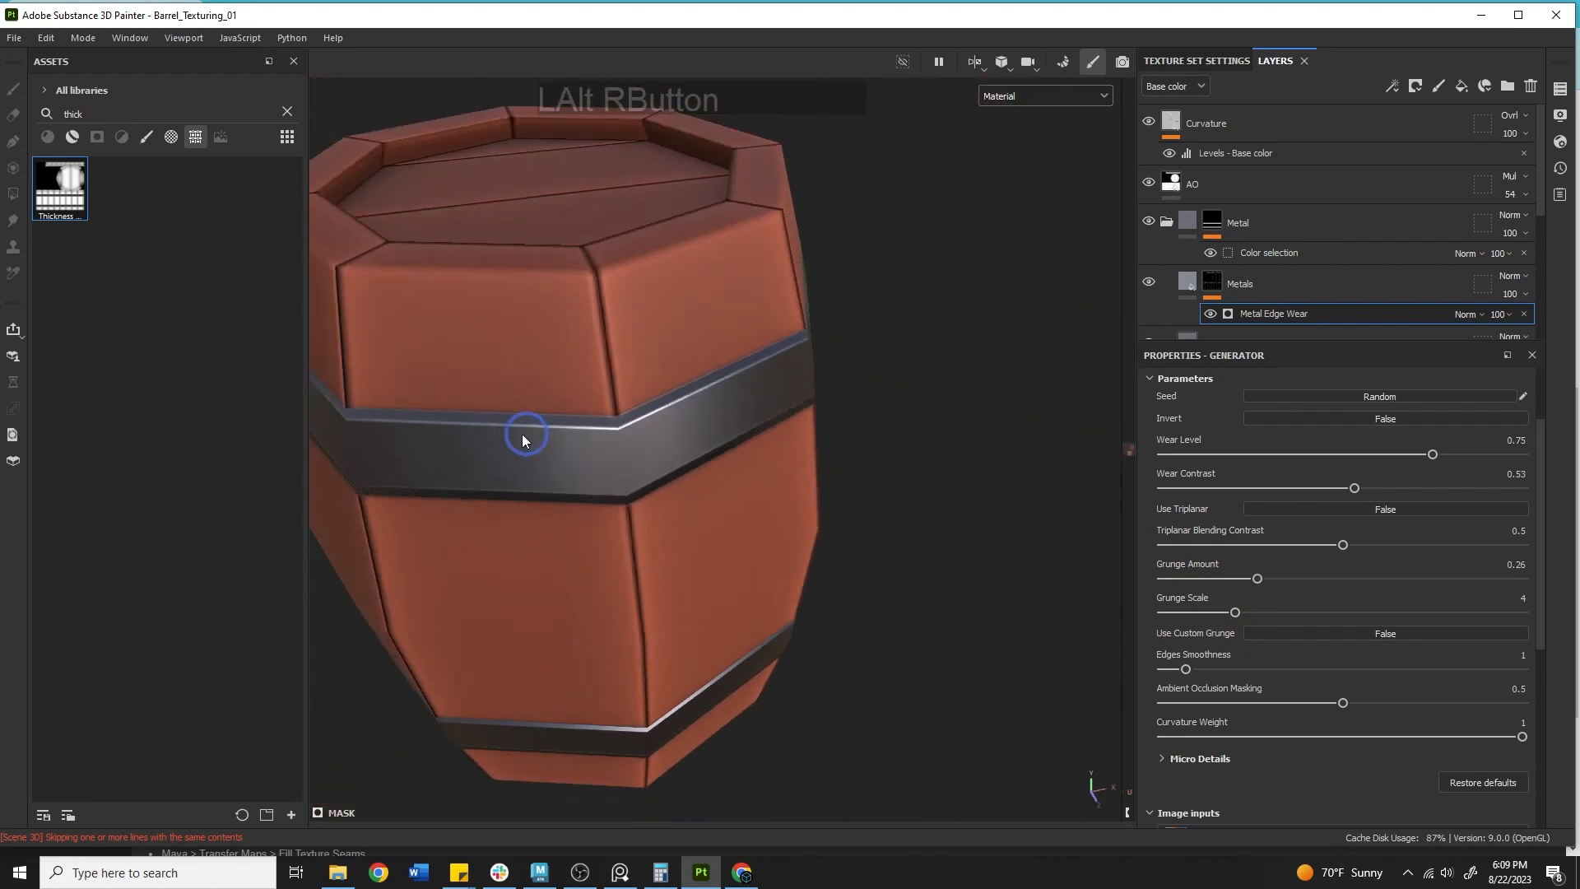
pyautogui.keyDown('alt'); pyautogui.moveTo(521, 441); pyautogui.dragTo(864, 426, button='middle'); pyautogui.keyUp('alt')
pyautogui.keyDown('alt'); pyautogui.moveTo(864, 426); pyautogui.dragTo(766, 359); pyautogui.keyUp('alt')
pyautogui.keyDown('alt'); pyautogui.moveTo(766, 359); pyautogui.dragTo(839, 400, button='middle'); pyautogui.keyUp('alt')
pyautogui.click(1246, 120)
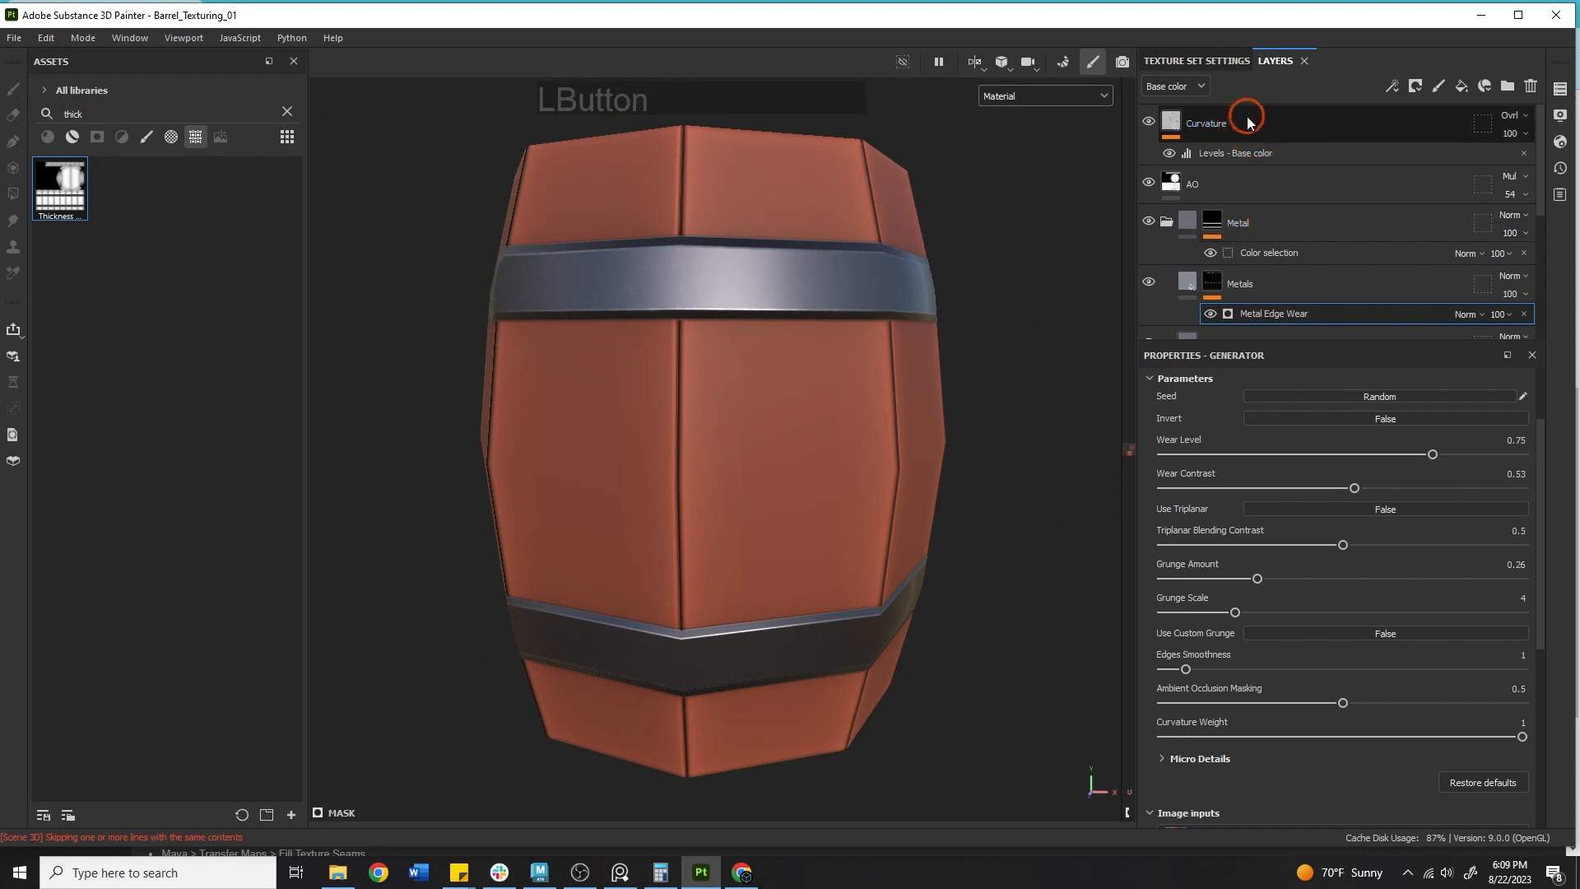
pyautogui.click(1462, 84)
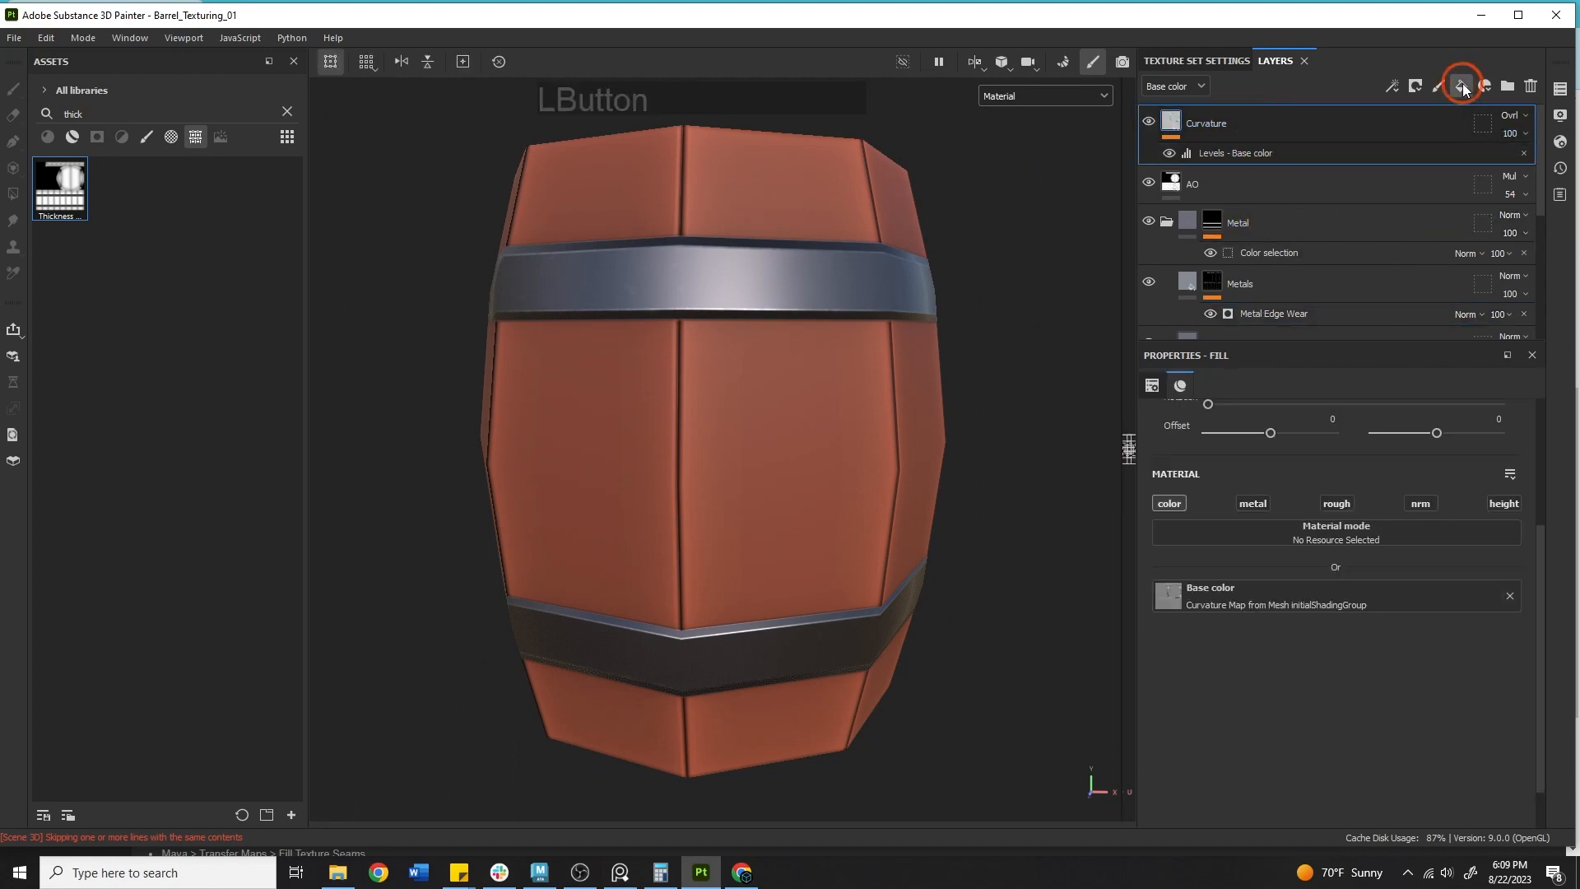
# Add a black mask to Fill layer 1.
pyautogui.rightClick(1257, 122)
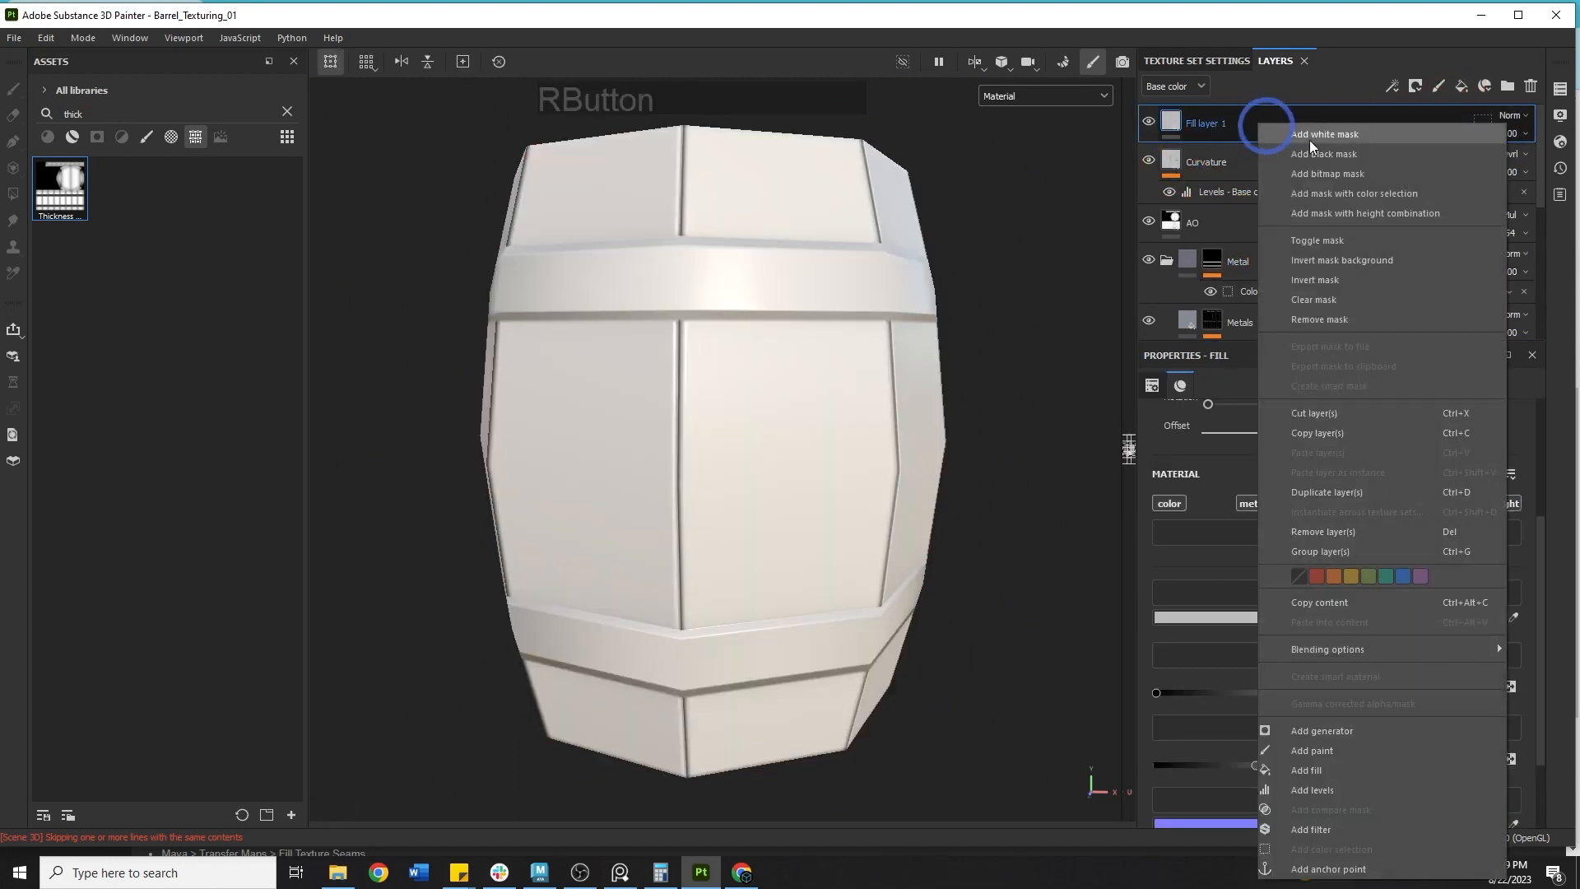
pyautogui.click(1316, 131)
# Add a Fiber Glass Edge Wear generator to Fill layer 1's mask.
pyautogui.rightClick(1198, 116)
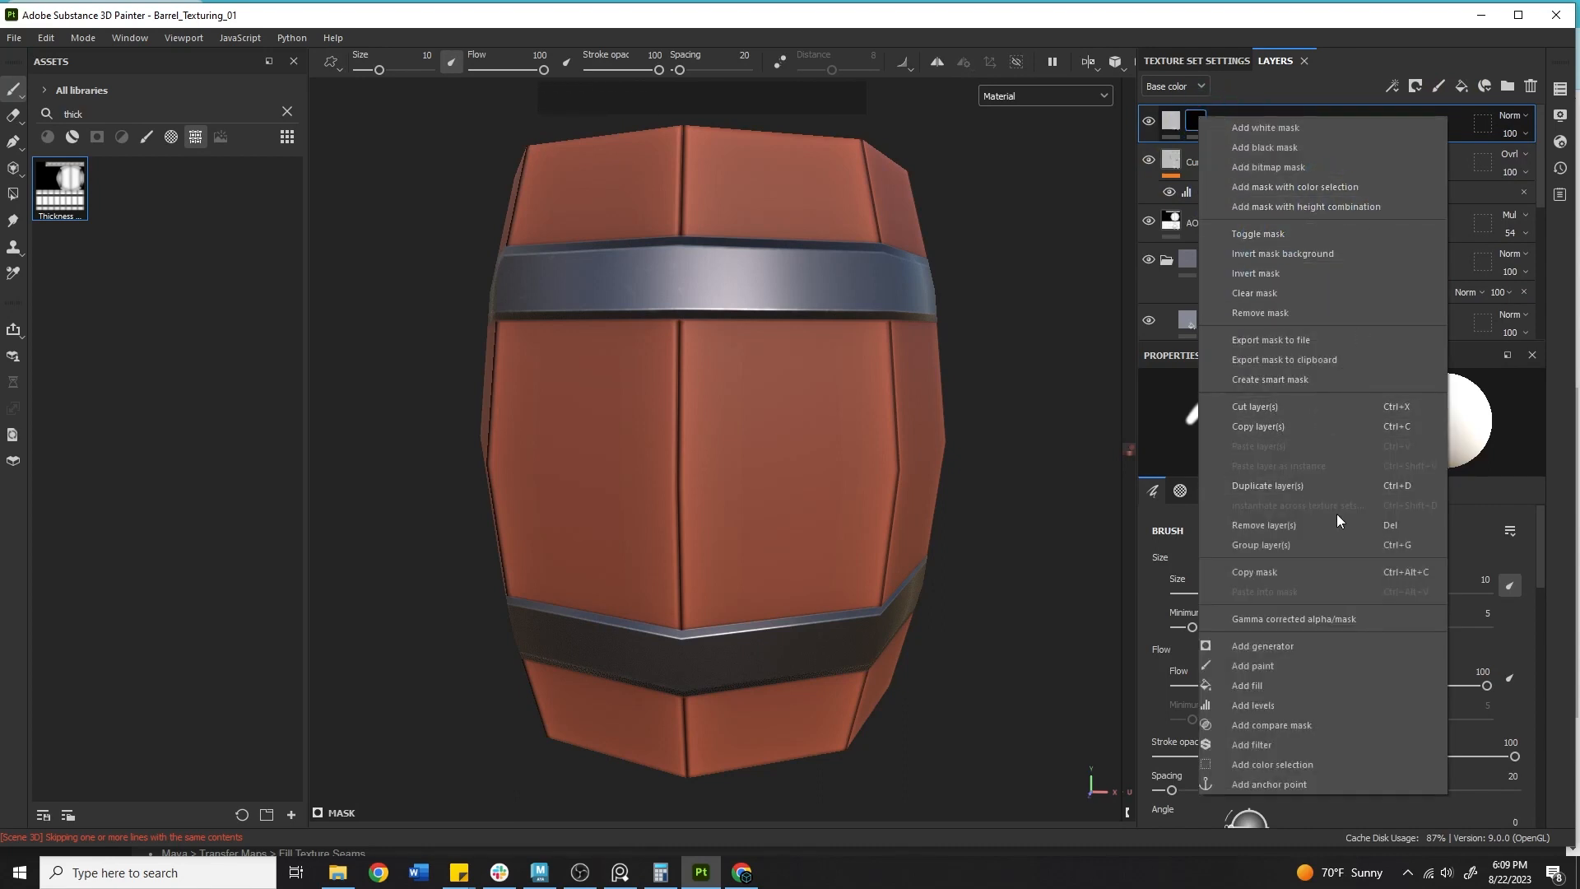
pyautogui.click(1283, 647)
pyautogui.click(1305, 421)
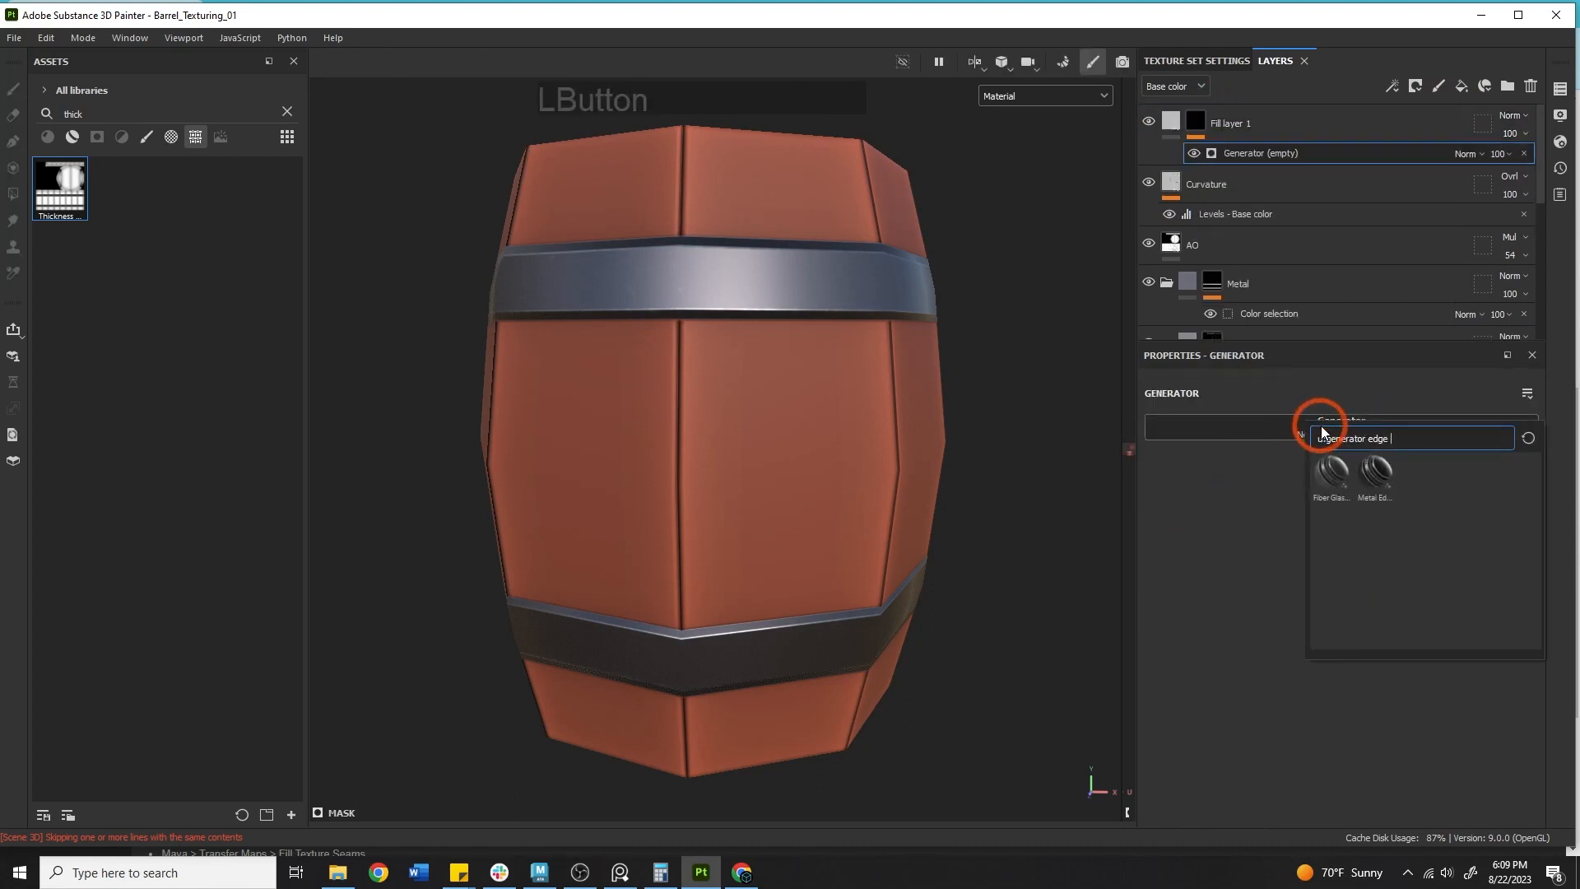
pyautogui.moveTo(1368, 439); pyautogui.dragTo(1395, 446)
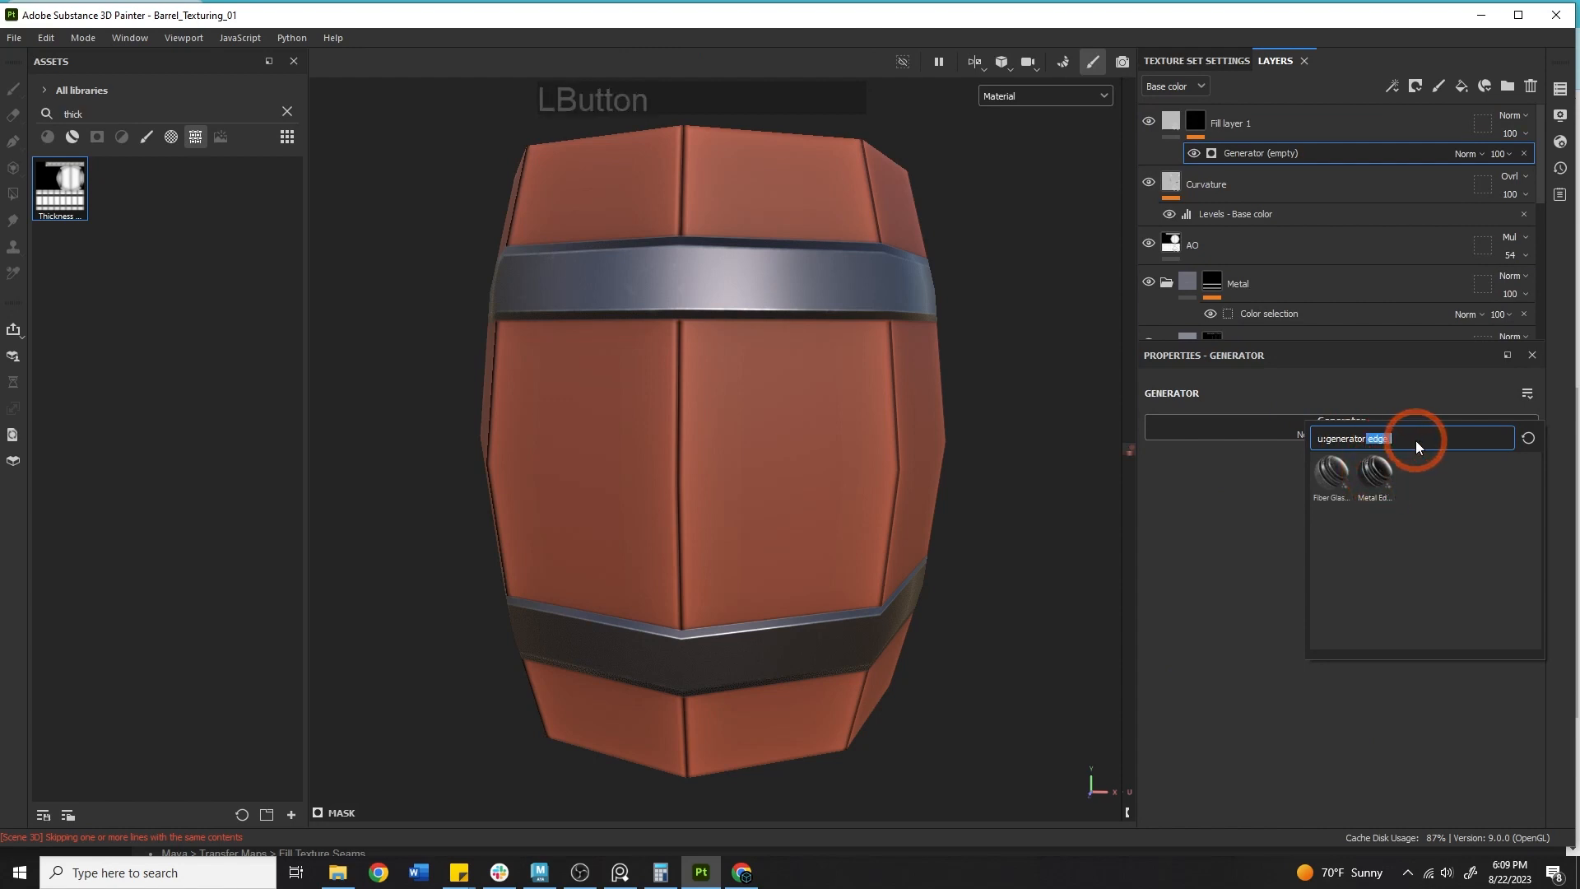
pyautogui.write('edge')
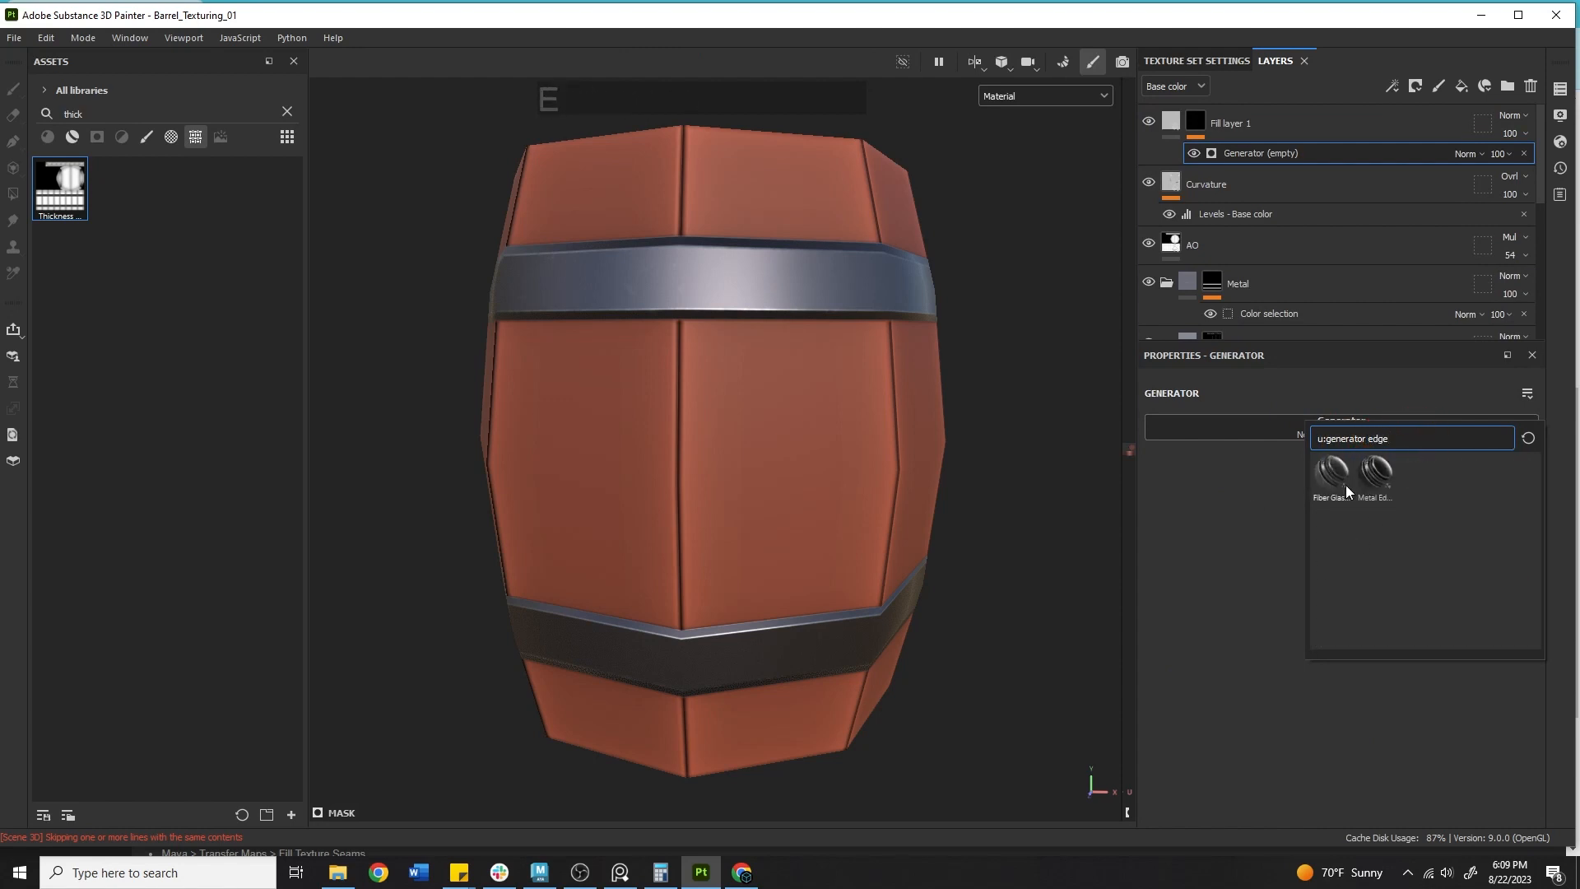
pyautogui.click(1333, 476)
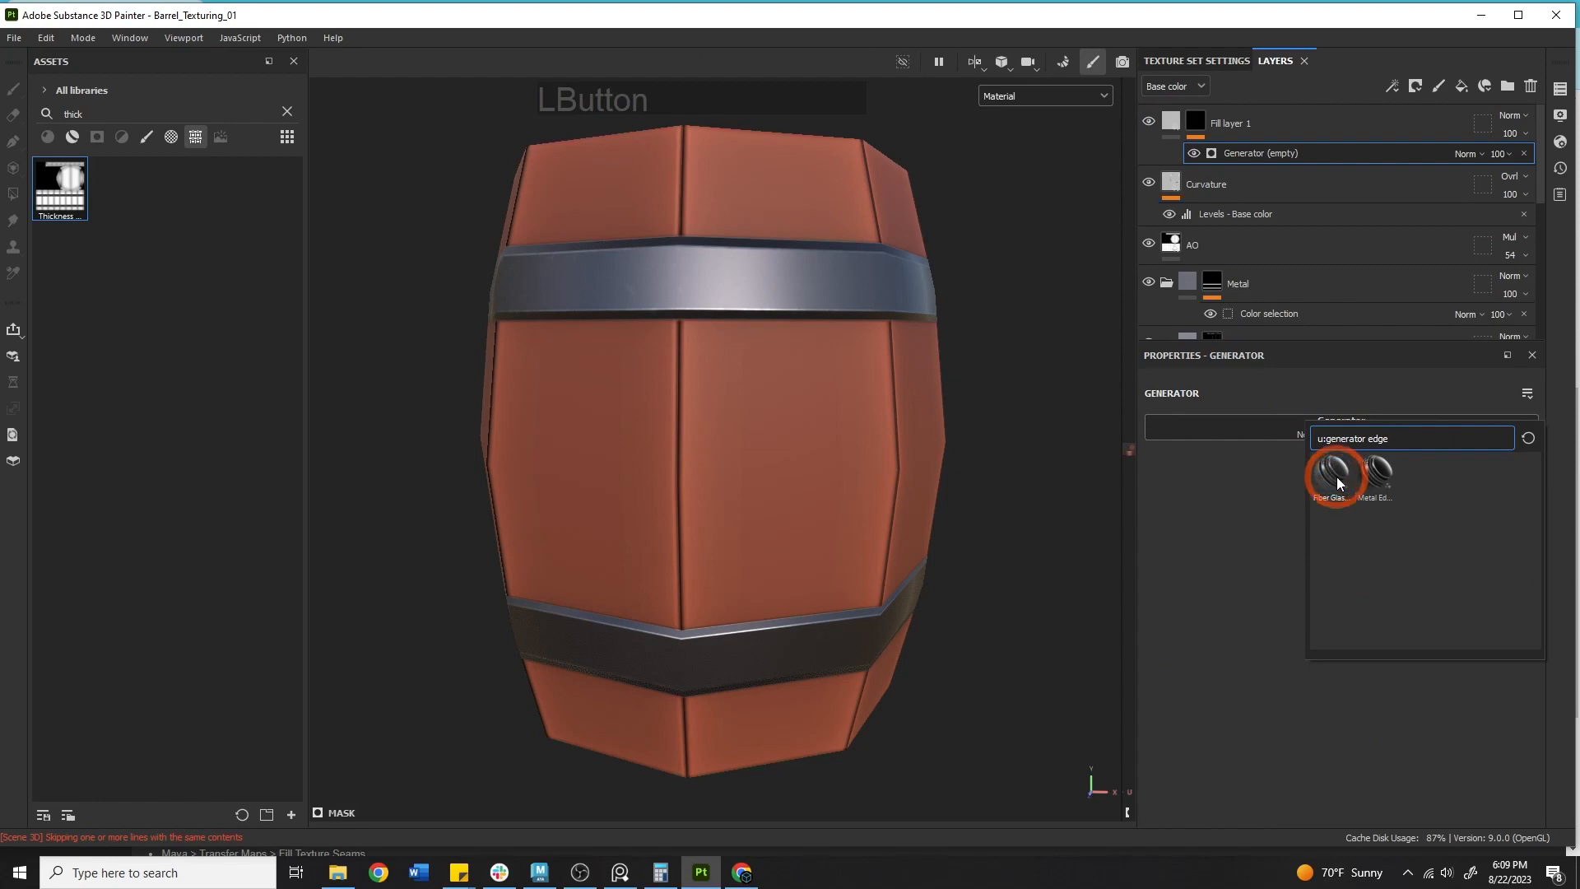
pyautogui.click(1332, 470)
# Tune the Fiber Glass Edge Wear generator to Wear Level 0.77, Wear Contrast 0.49, Grunge Amount 0.25, Edges Smoothness 1.5.
pyautogui.keyDown('alt'); pyautogui.moveTo(946, 449); pyautogui.dragTo(681, 447); pyautogui.keyUp('alt')
pyautogui.keyDown('alt'); pyautogui.moveTo(681, 447); pyautogui.dragTo(708, 445, button='right'); pyautogui.keyUp('alt')
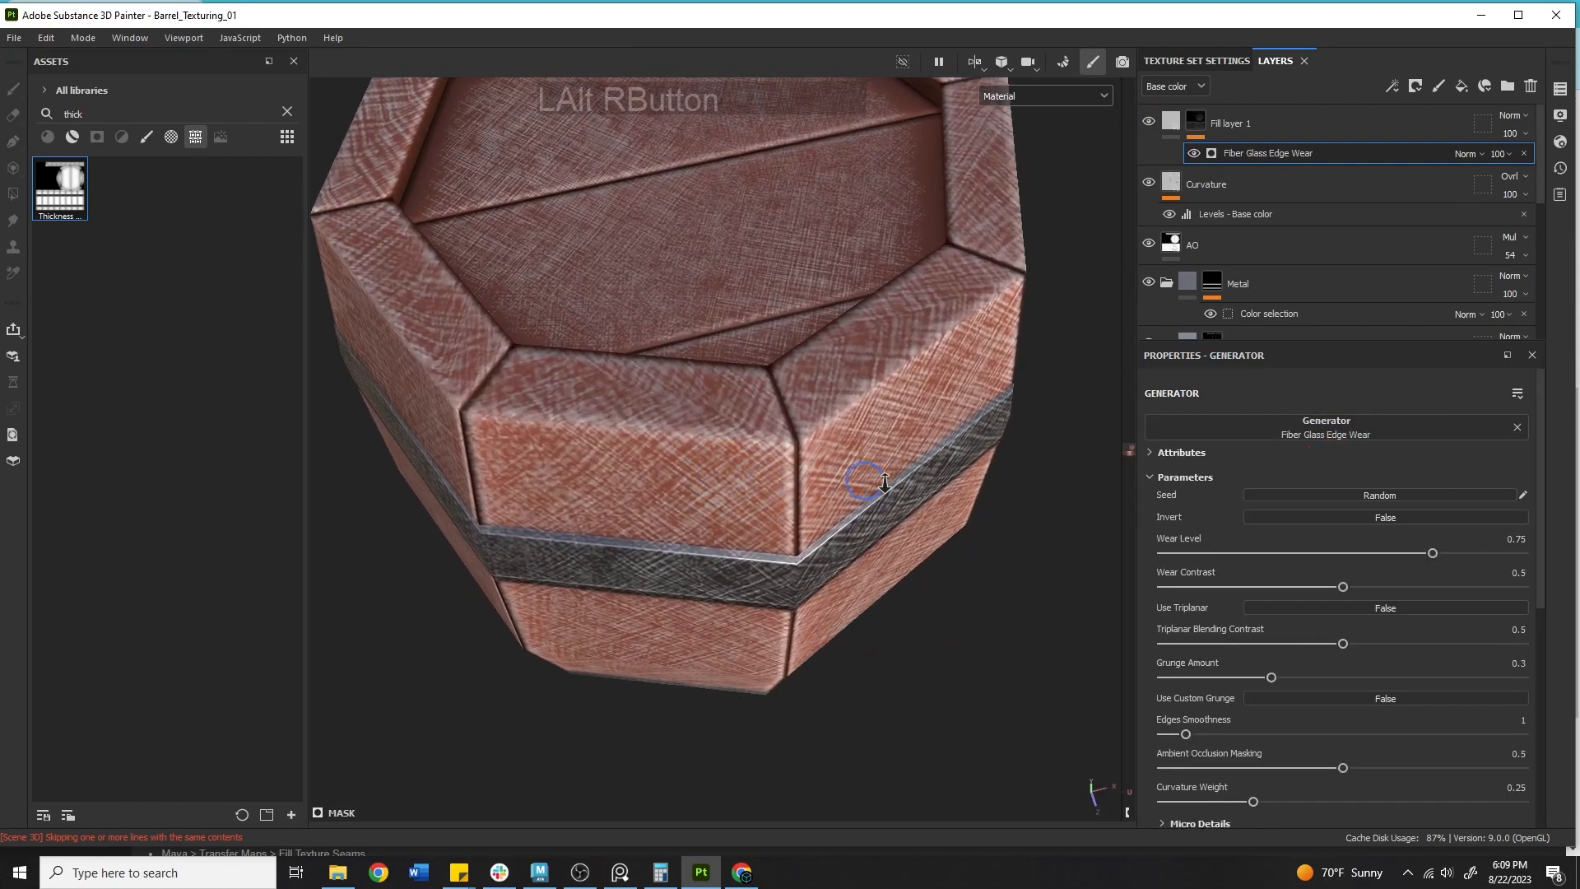
pyautogui.keyDown('alt'); pyautogui.moveTo(708, 444); pyautogui.dragTo(718, 436, button='middle'); pyautogui.keyUp('alt')
pyautogui.keyDown('alt'); pyautogui.moveTo(717, 437); pyautogui.dragTo(755, 417, button='right'); pyautogui.keyUp('alt')
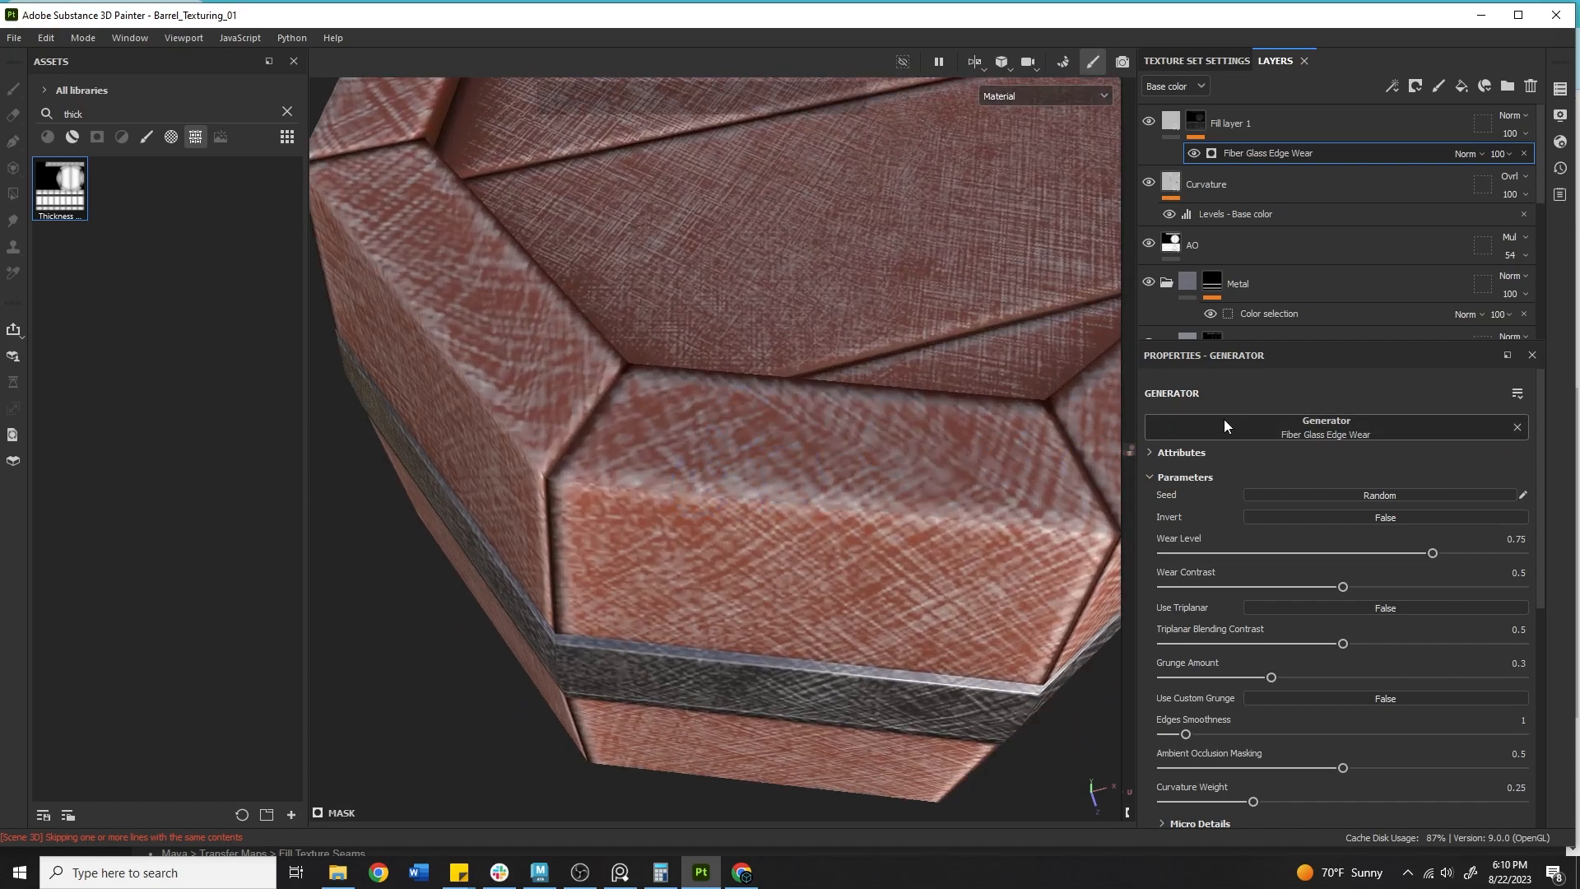
pyautogui.click(1479, 553)
pyautogui.moveTo(1452, 540); pyautogui.dragTo(1410, 547)
pyautogui.moveTo(1340, 584); pyautogui.dragTo(1286, 573)
pyautogui.scroll(-3, 1310, 579)
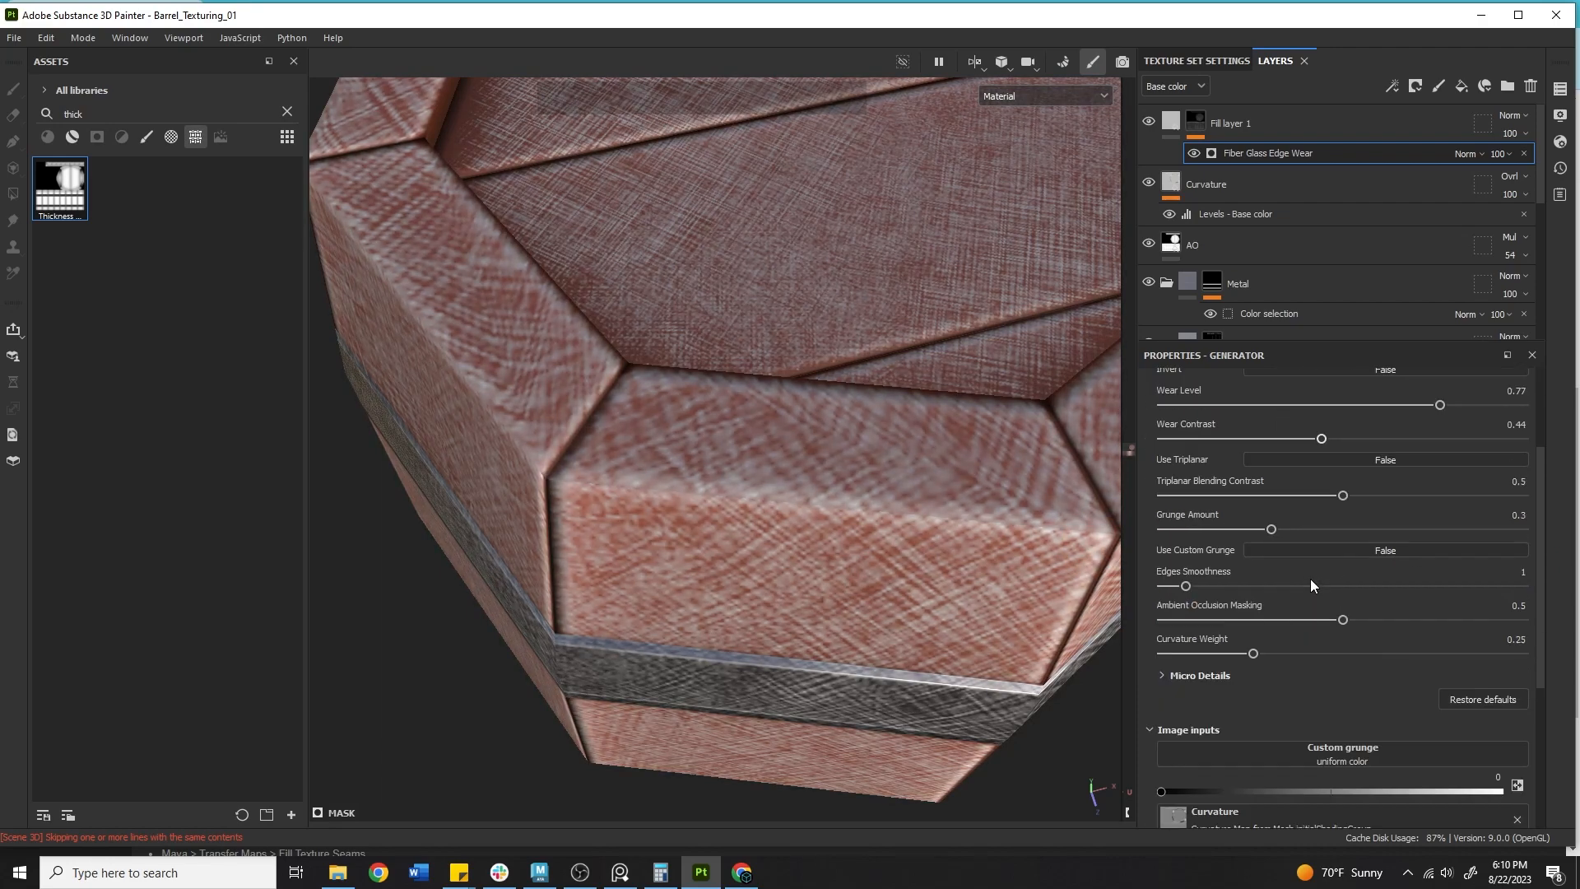
pyautogui.moveTo(1341, 494); pyautogui.dragTo(1339, 436)
pyautogui.moveTo(1272, 529)
pyautogui.mouseDown()
pyautogui.moveTo(1163, 524)
pyautogui.moveTo(1280, 539)
pyautogui.moveTo(1252, 539)
pyautogui.mouseUp()
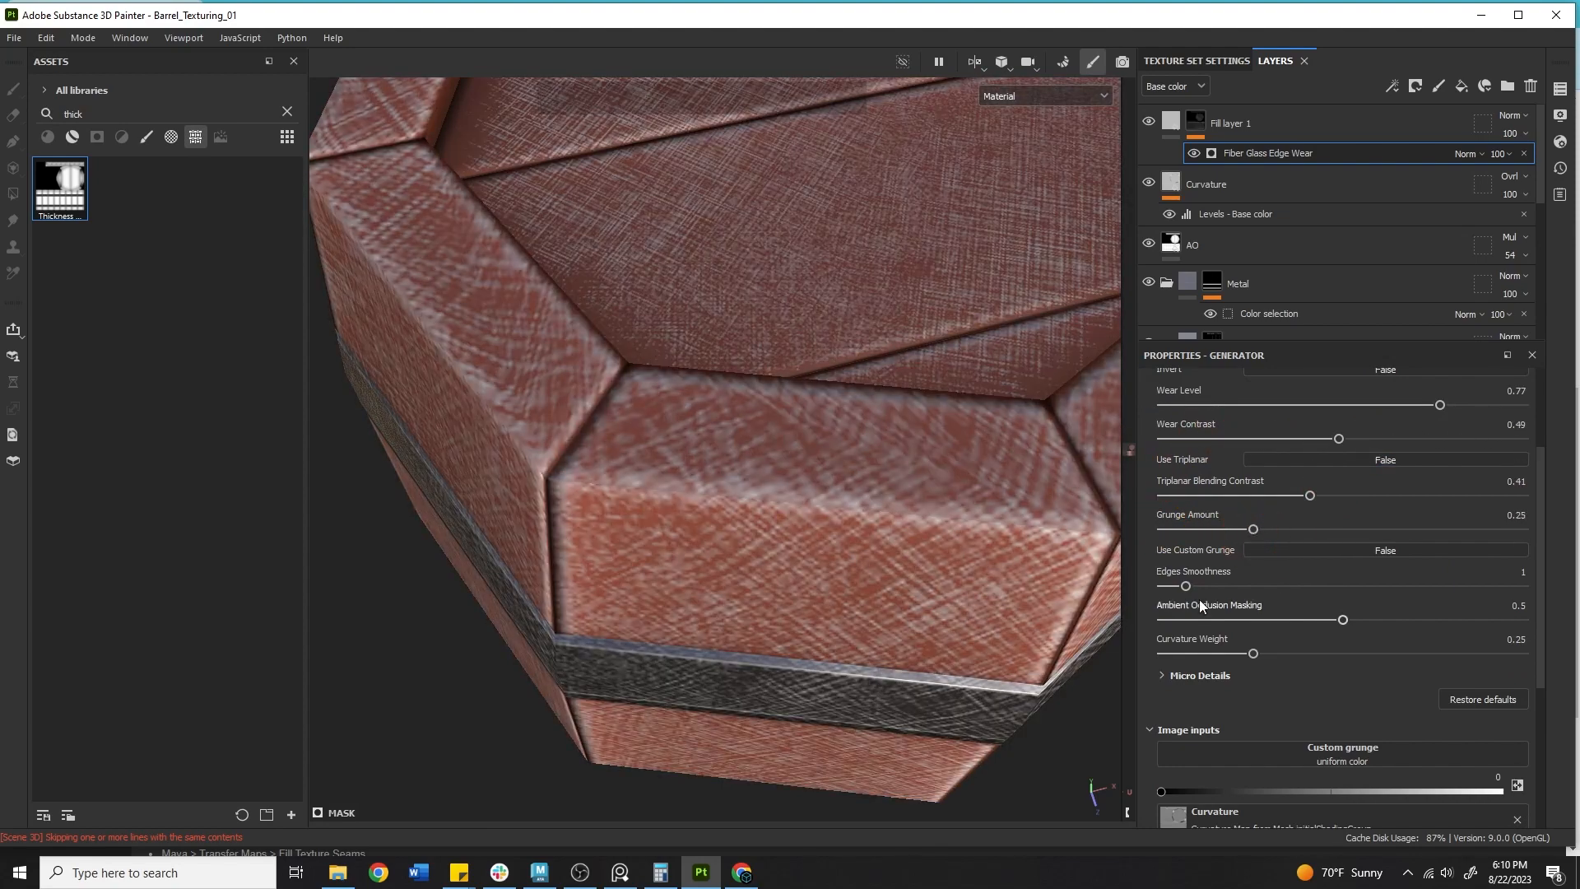
pyautogui.moveTo(1185, 586)
pyautogui.mouseDown()
pyautogui.moveTo(1341, 588)
pyautogui.moveTo(1197, 584)
pyautogui.mouseUp()
pyautogui.moveTo(1366, 608); pyautogui.dragTo(1184, 616)
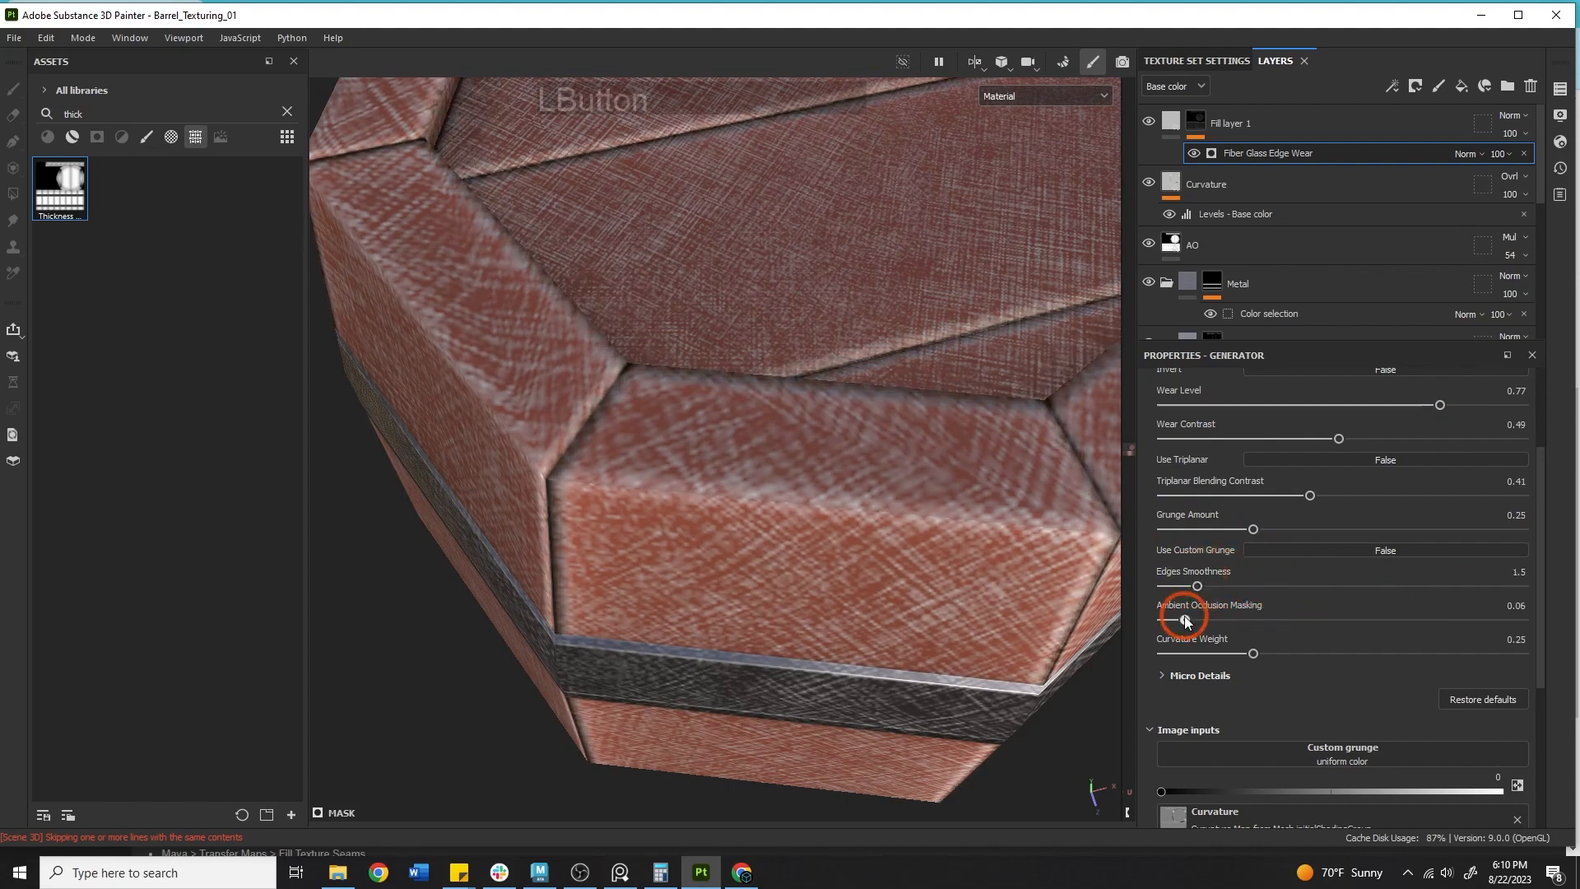
# Undo the last change and delete the Fiber Glass Edge Wear generator.
pyautogui.click(1340, 157)
pyautogui.hotkey('ctrl', 'z')
pyautogui.click(1523, 153)
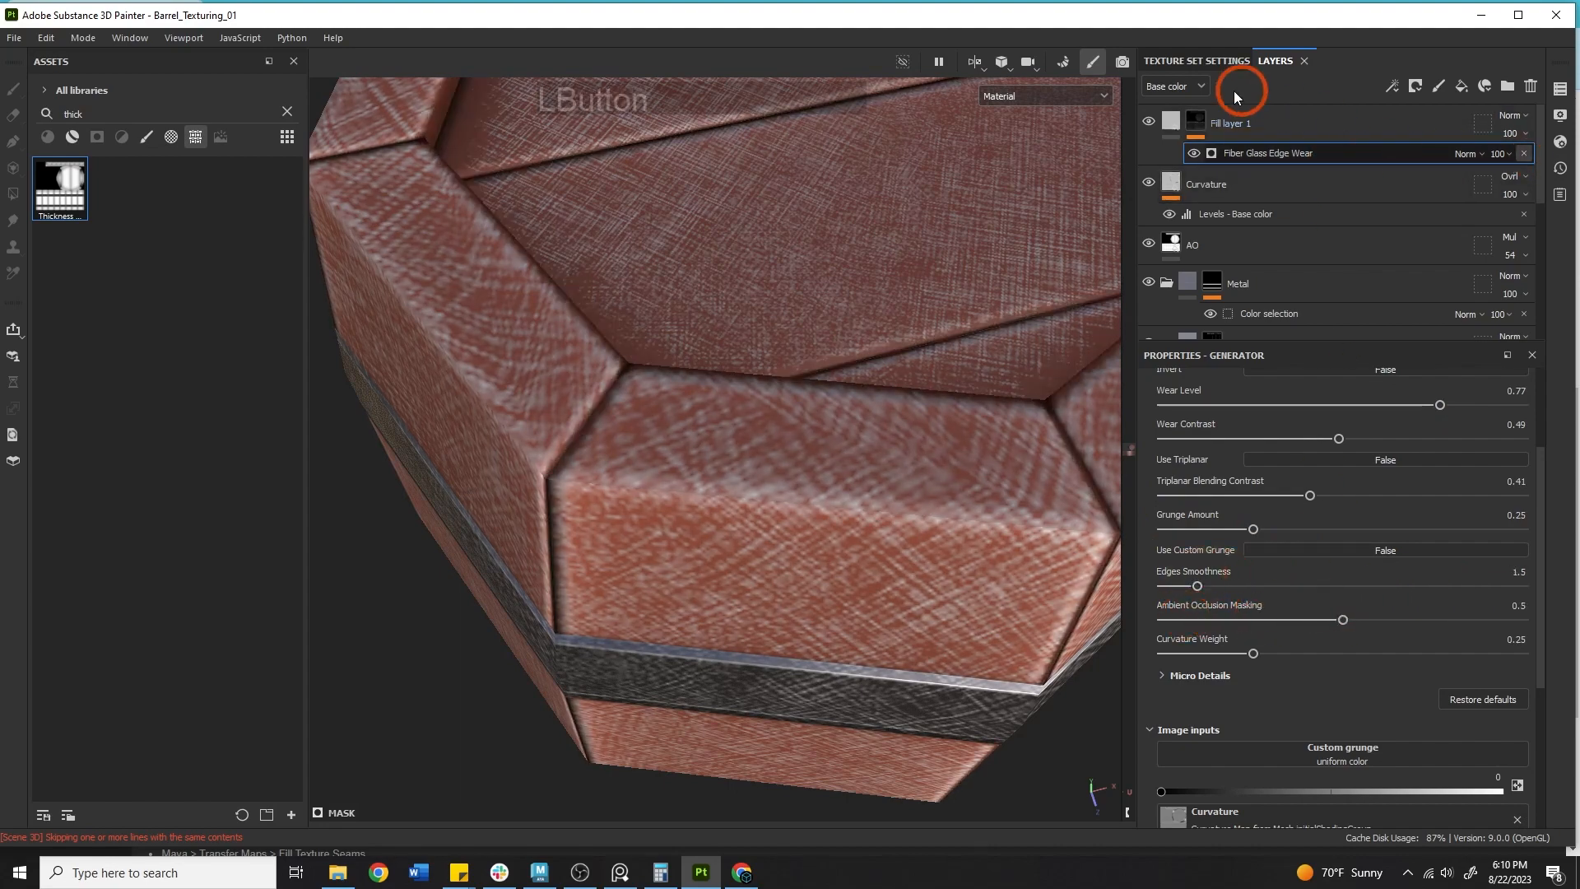
# Add a Metal Edge Wear generator to Fill layer 1's black mask.
pyautogui.click(1197, 115)
pyautogui.rightClick(1200, 113)
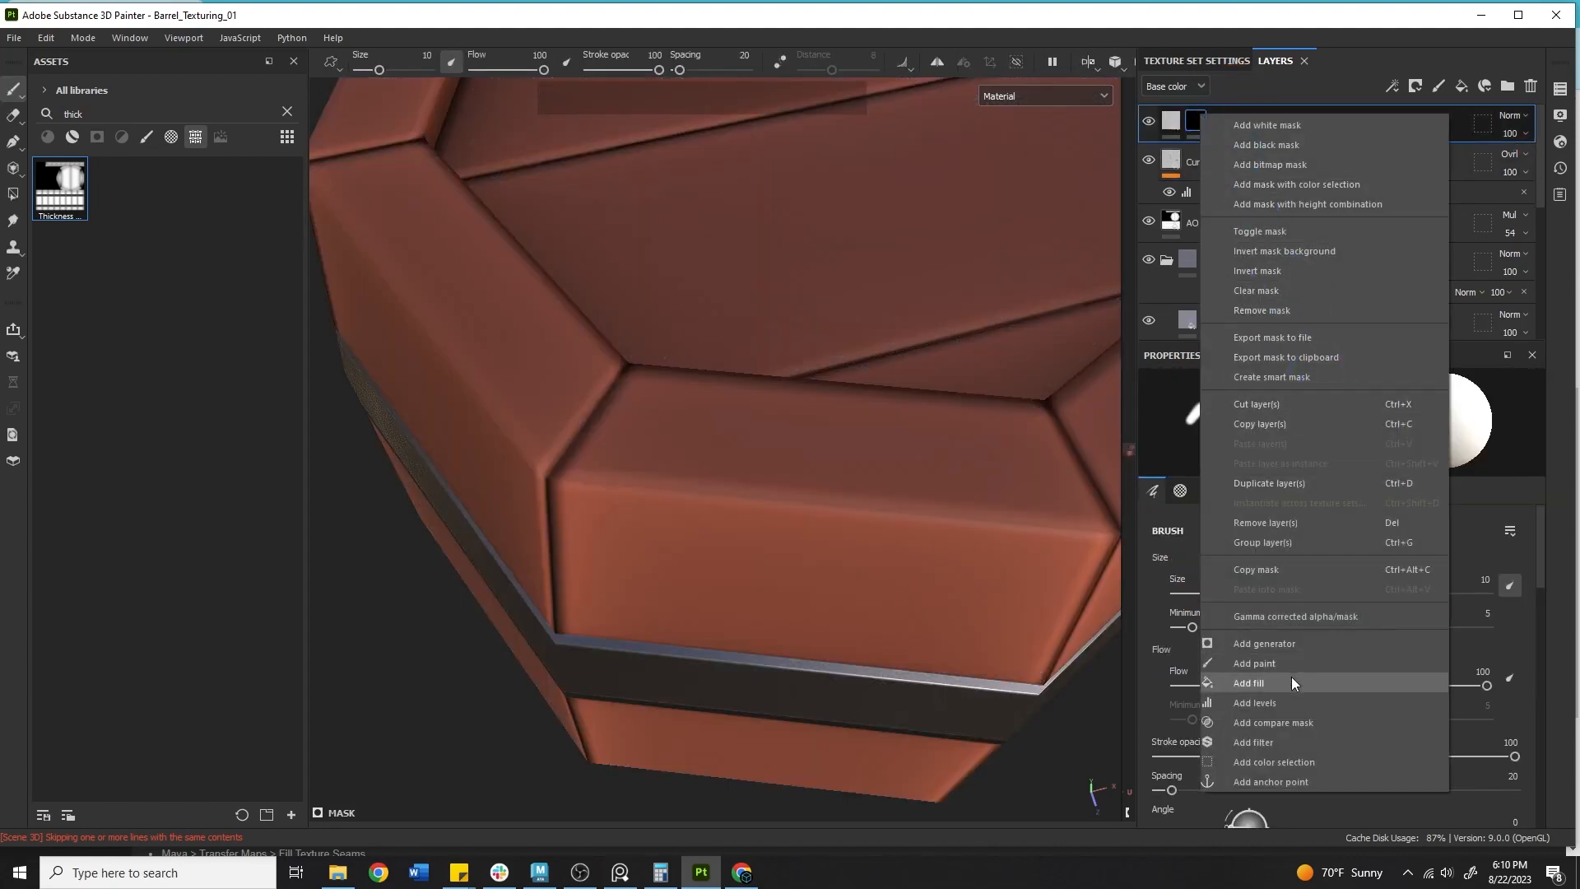
pyautogui.click(1286, 642)
pyautogui.click(1322, 429)
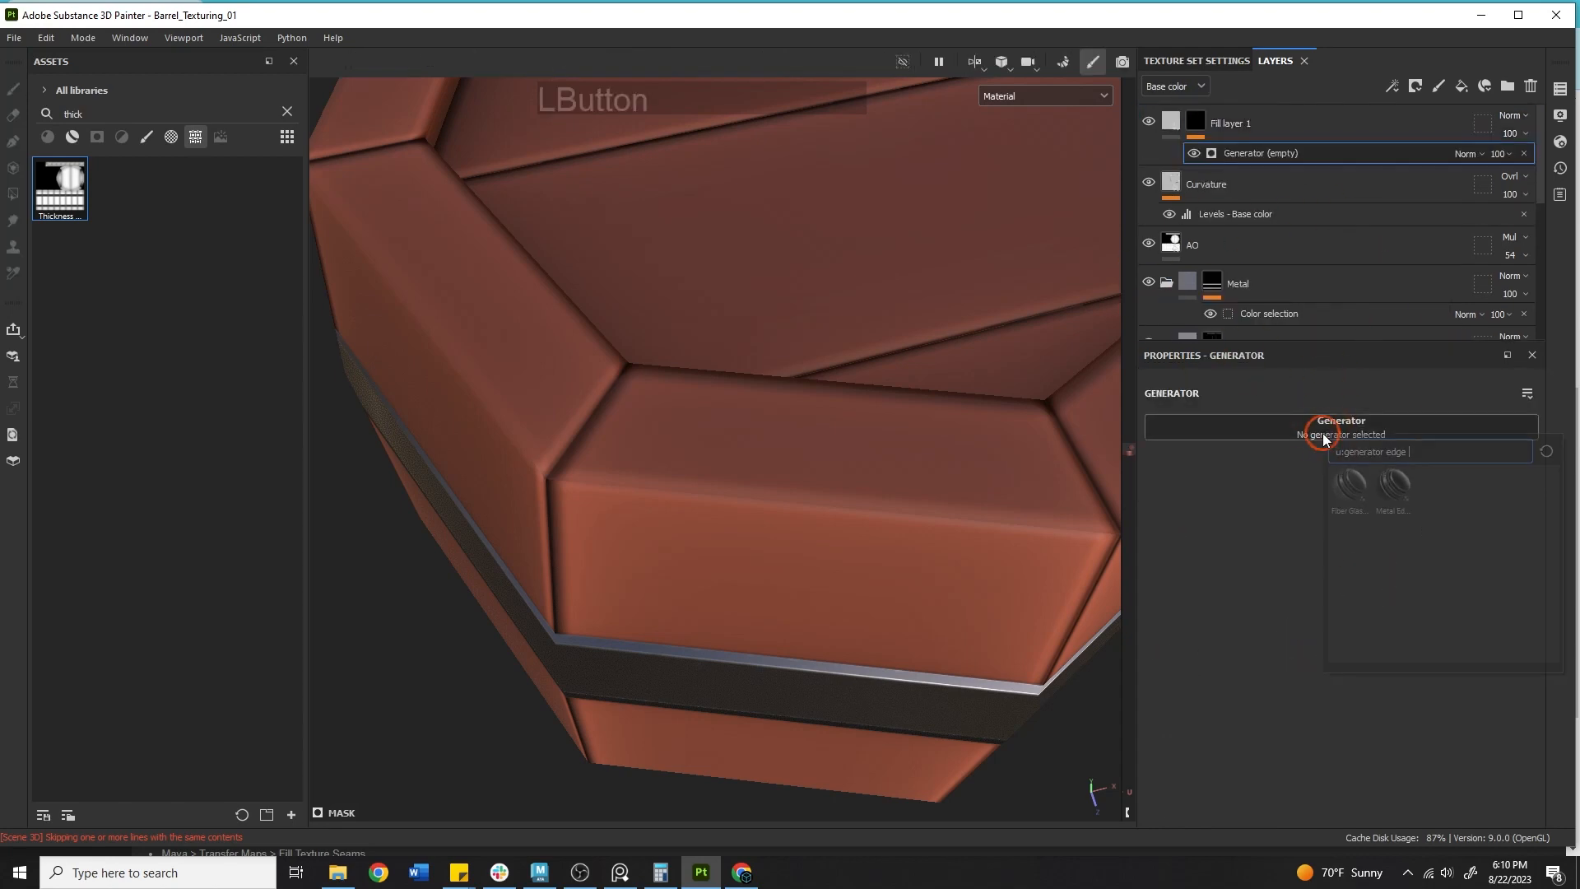
pyautogui.click(1393, 487)
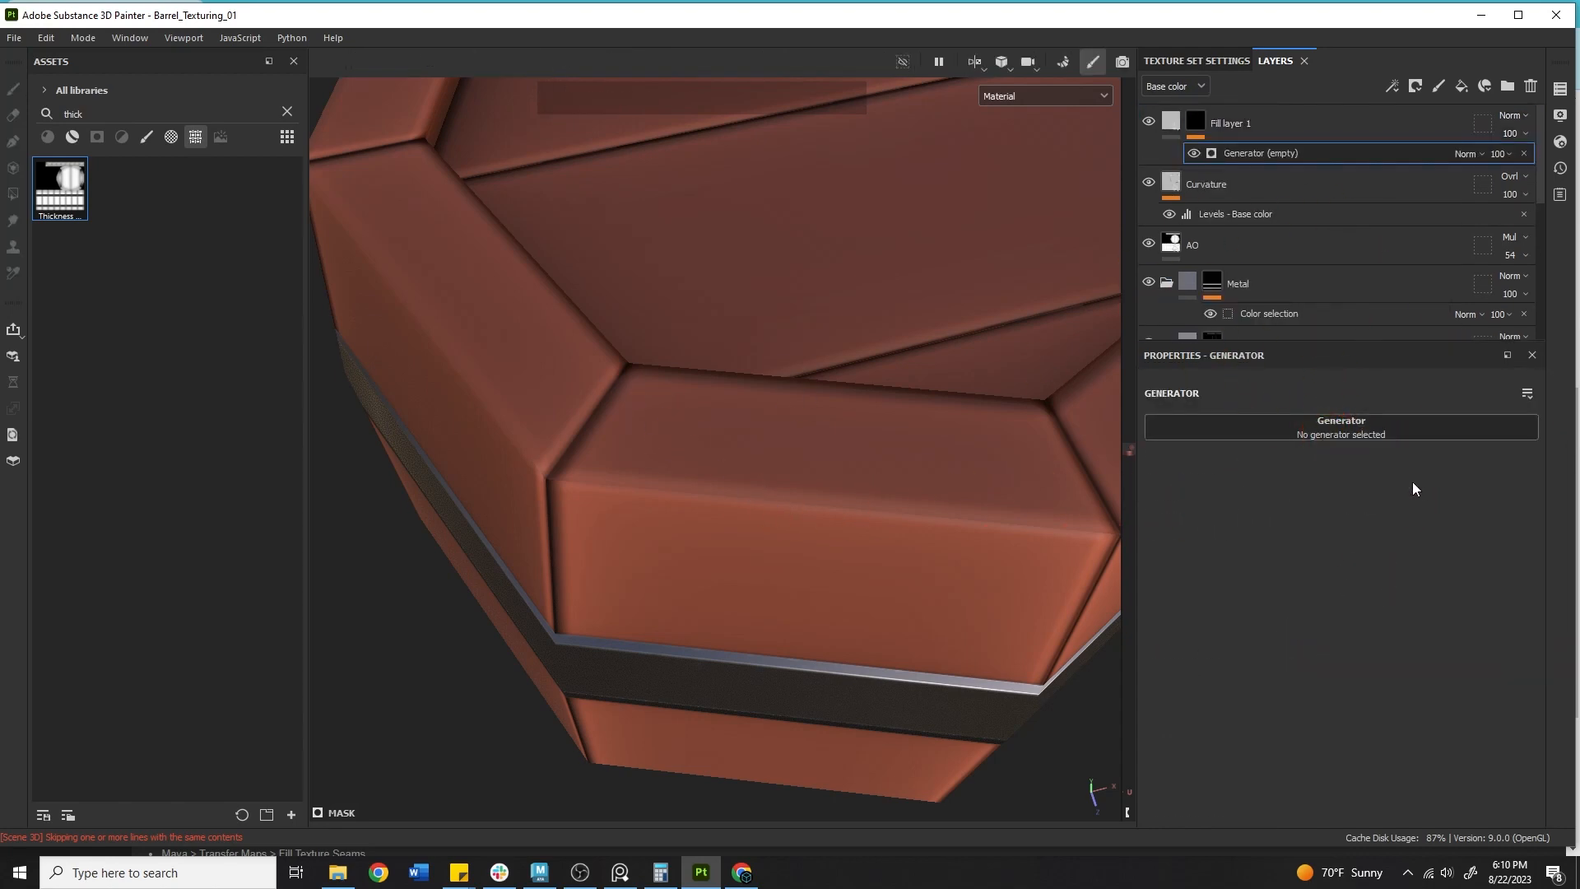
pyautogui.click(1276, 154)
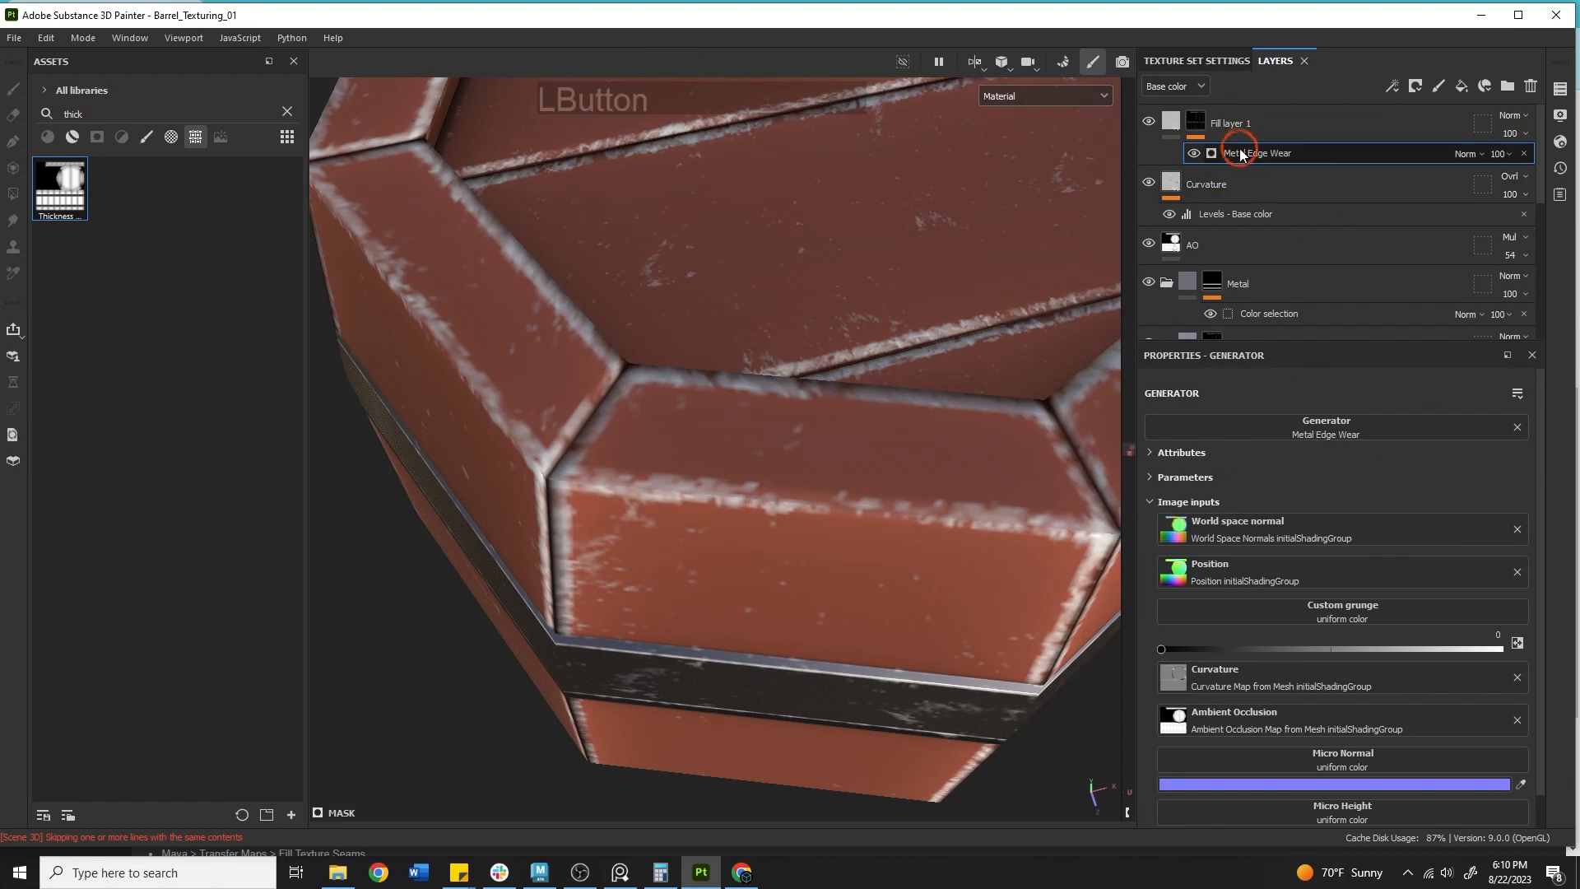
# Set the Metal Edge Wear generator's Wear Level to 0.82 and Wear Contrast to 0.3.
pyautogui.click(863, 445)
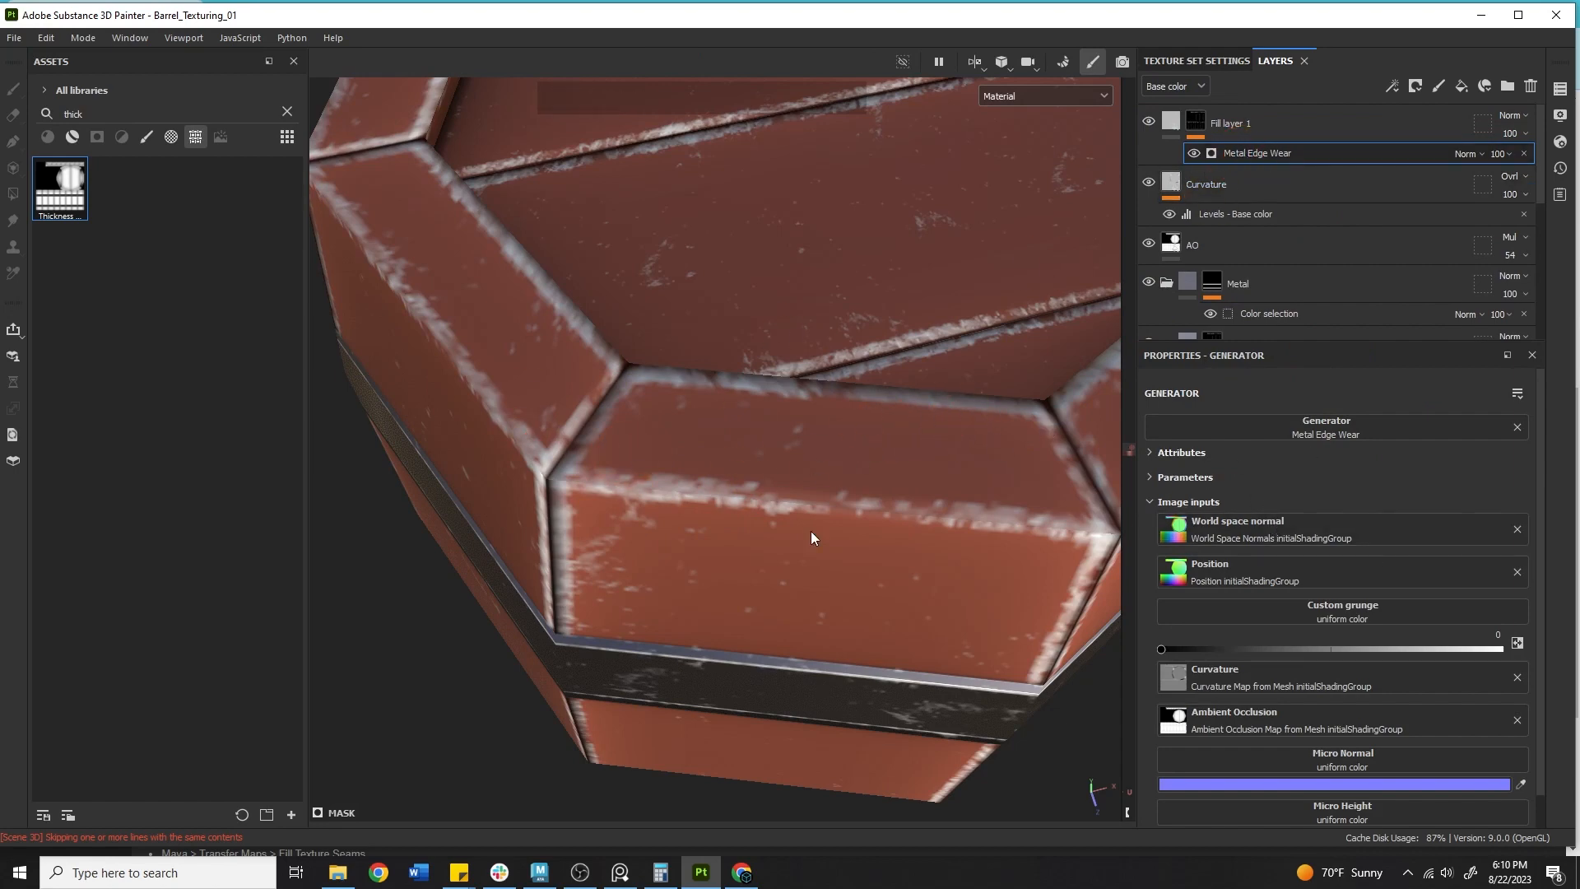
pyautogui.scroll(-1, 1213, 485)
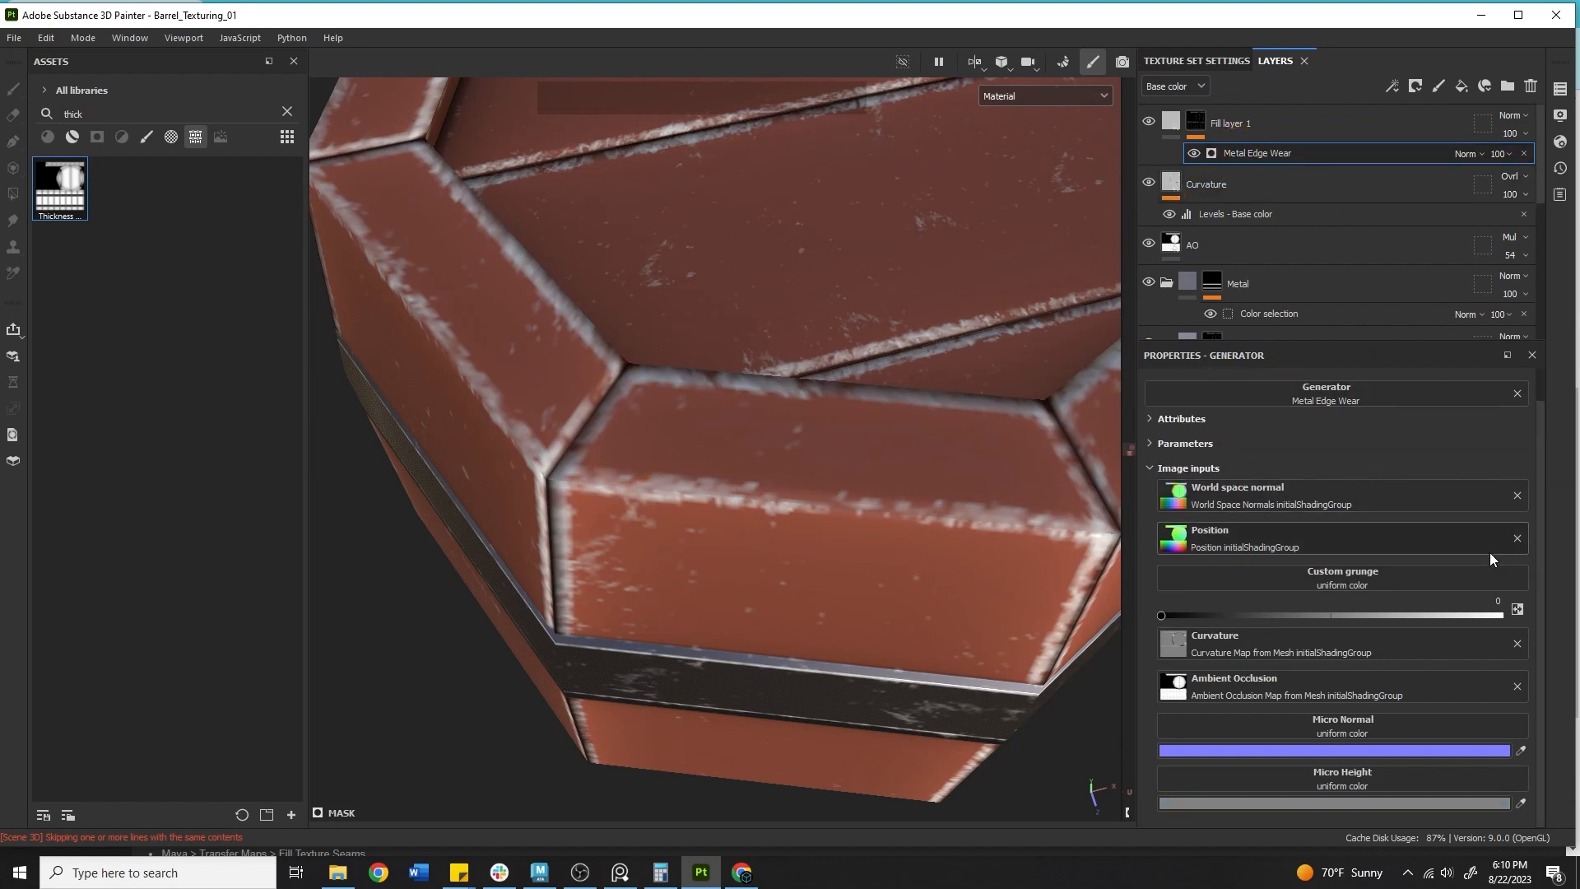
pyautogui.scroll(1, 1305, 631)
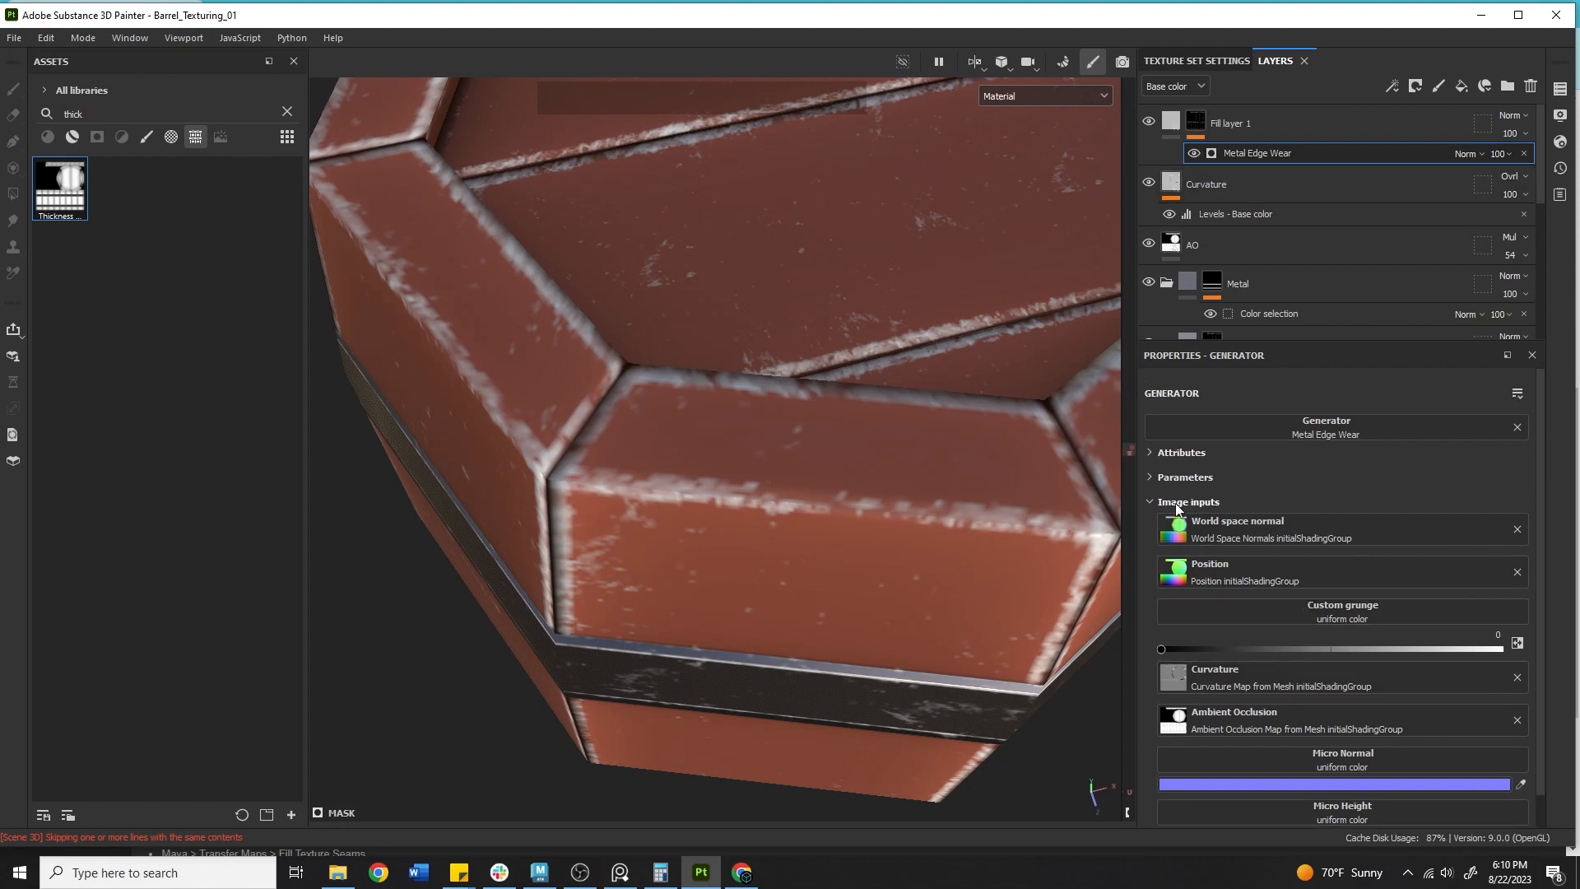
pyautogui.click(1144, 452)
pyautogui.click(1240, 172)
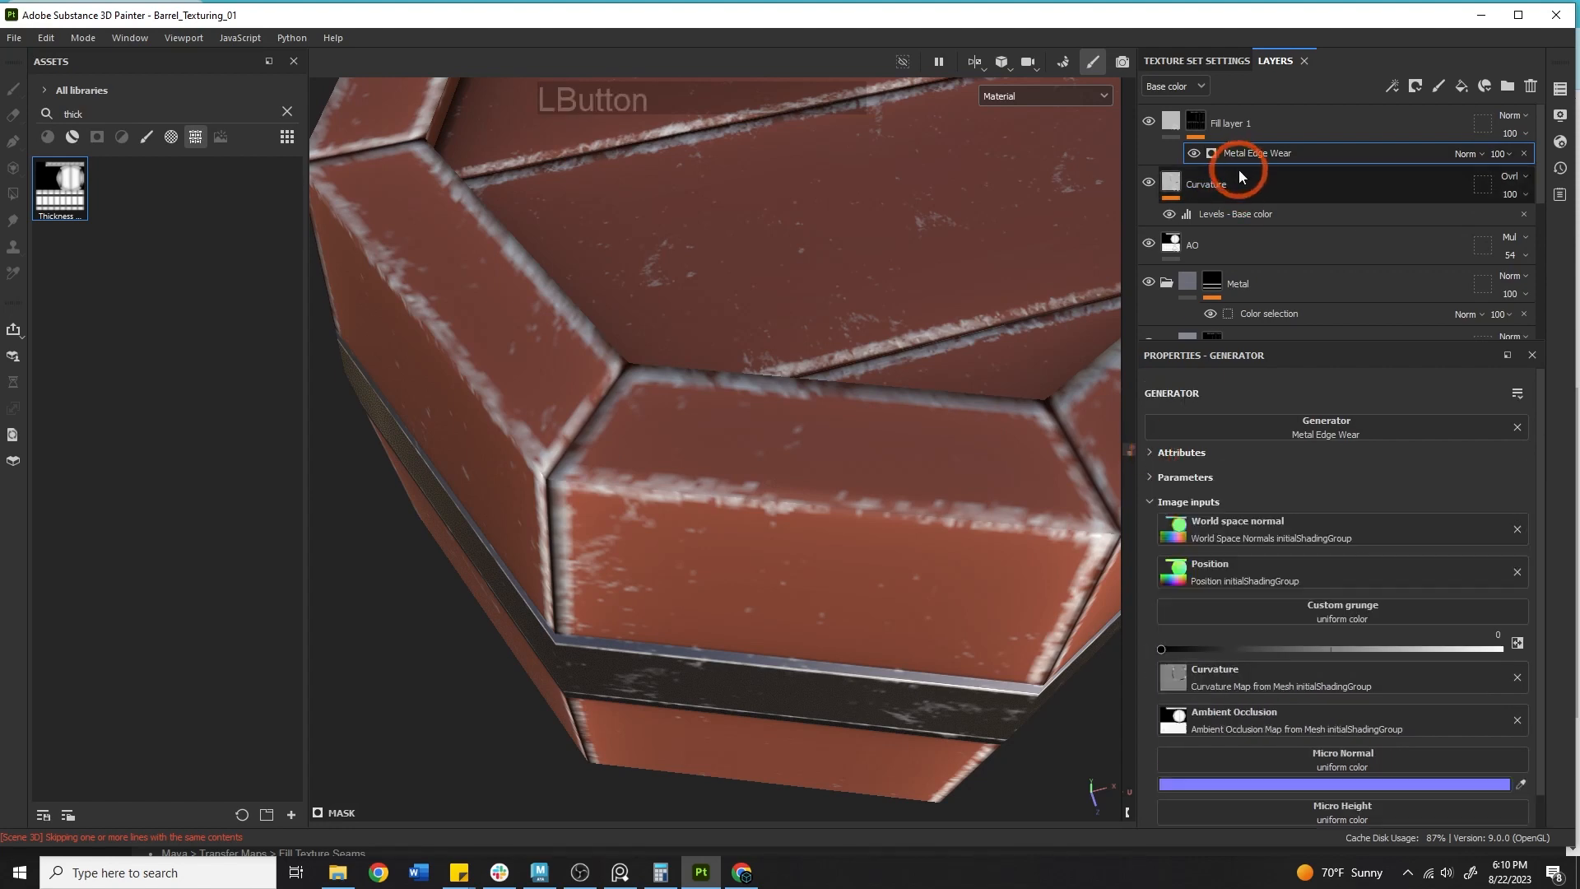
pyautogui.click(1149, 476)
pyautogui.keyDown('alt'); pyautogui.moveTo(743, 562); pyautogui.dragTo(836, 459); pyautogui.keyUp('alt')
pyautogui.keyDown('alt'); pyautogui.moveTo(836, 458); pyautogui.dragTo(955, 280, button='middle'); pyautogui.keyUp('alt')
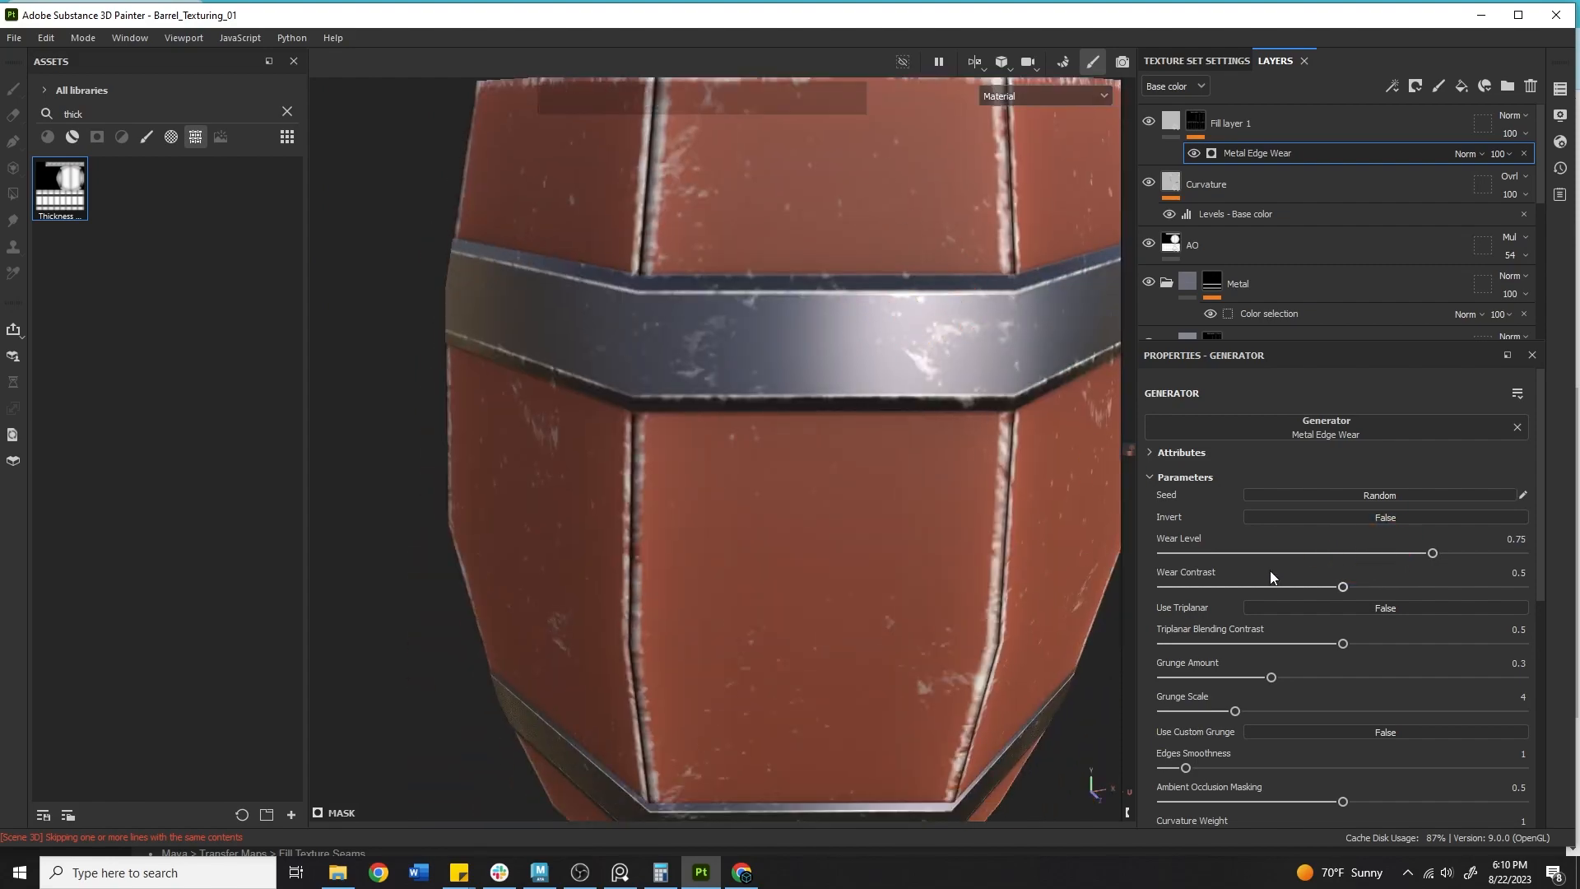
pyautogui.moveTo(1419, 550); pyautogui.dragTo(1458, 547)
pyautogui.moveTo(1342, 585); pyautogui.dragTo(1271, 574)
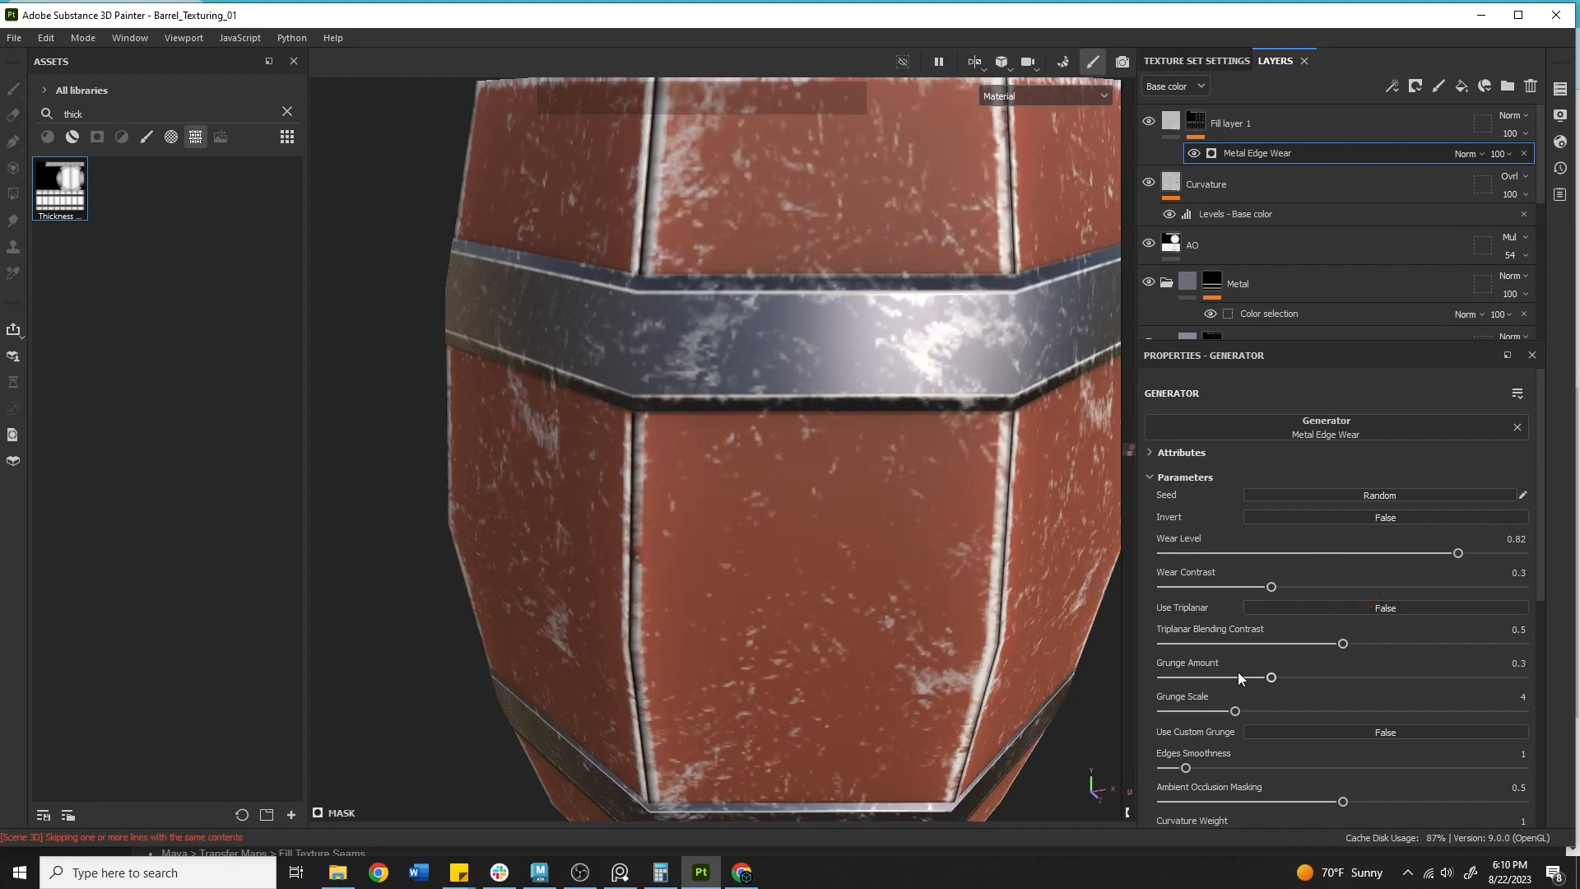
# Lower the generator's Grunge Amount to 0.02 and Edges Smoothness to 0.
pyautogui.moveTo(1271, 677); pyautogui.dragTo(1173, 658)
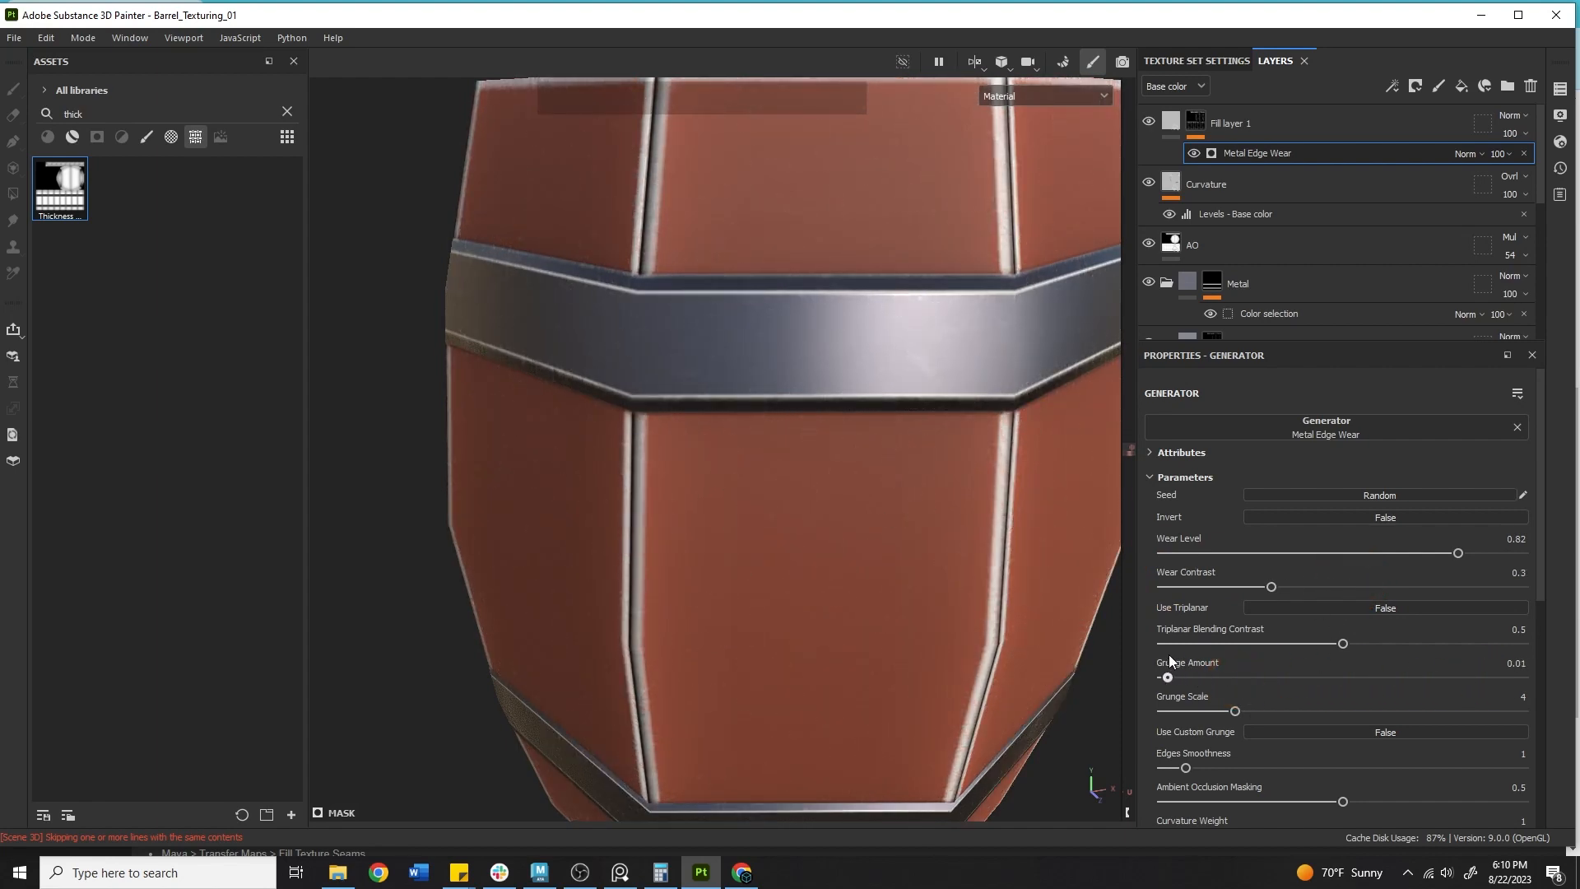
pyautogui.moveTo(1236, 711)
pyautogui.mouseDown()
pyautogui.moveTo(1379, 708)
pyautogui.moveTo(1164, 708)
pyautogui.moveTo(1234, 711)
pyautogui.mouseUp()
pyautogui.click(1186, 767)
pyautogui.moveTo(1186, 768)
pyautogui.mouseDown()
pyautogui.moveTo(1213, 751)
pyautogui.moveTo(1160, 750)
pyautogui.mouseUp()
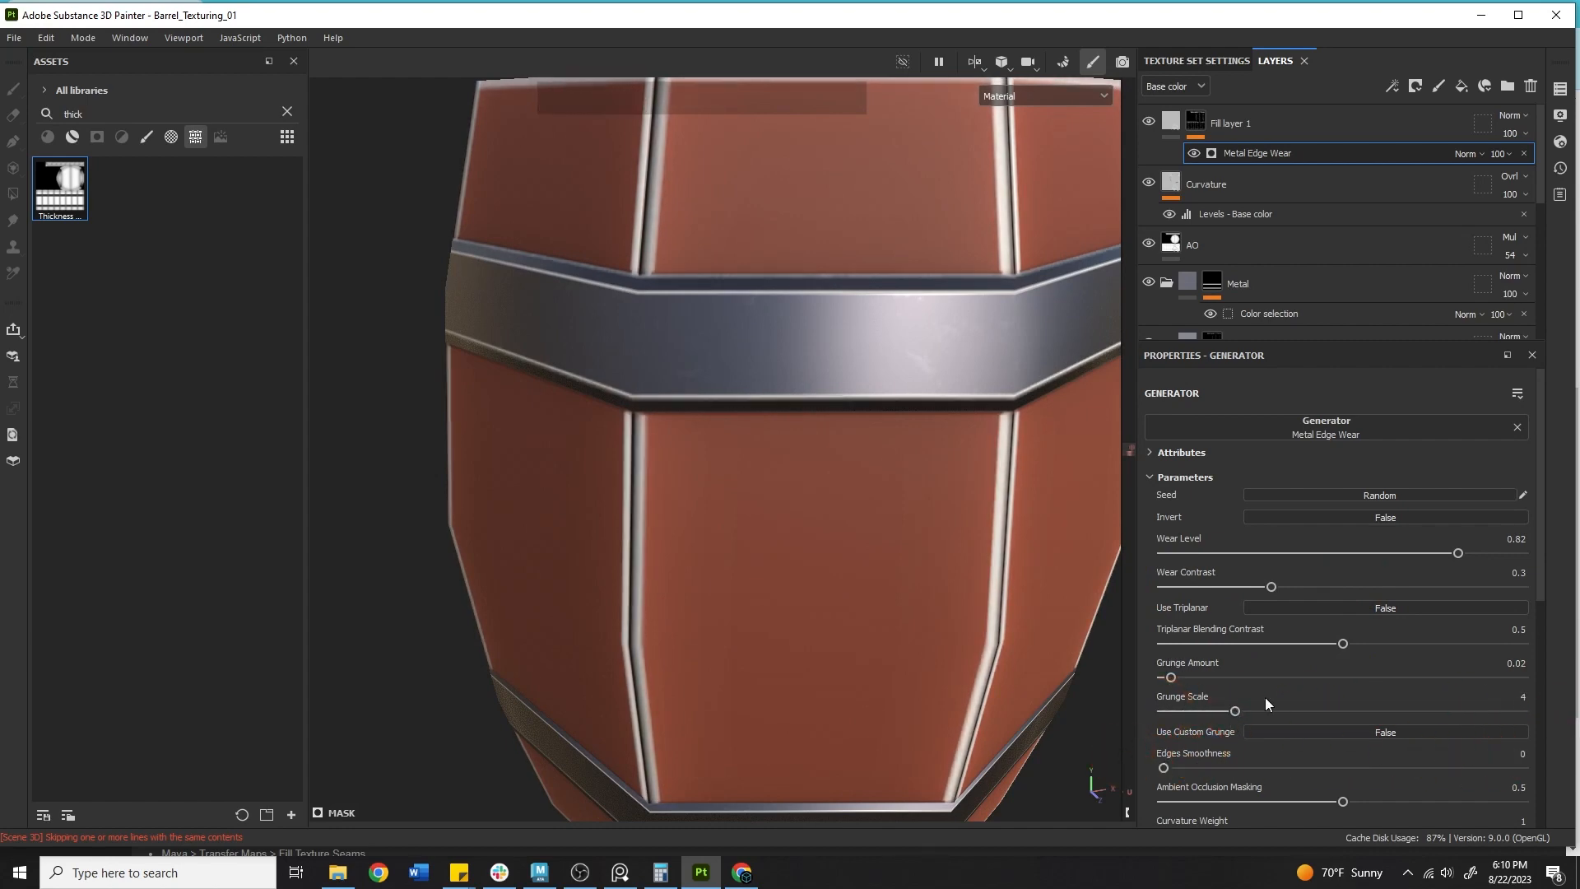
# Set the Metal Edge Wear generator's Grunge Amount to 0 and Grunge Scale to 3.
pyautogui.keyDown('alt'); pyautogui.moveTo(691, 329); pyautogui.dragTo(546, 271, button='right'); pyautogui.keyUp('alt')
pyautogui.keyDown('alt'); pyautogui.moveTo(546, 272); pyautogui.dragTo(1033, 581); pyautogui.keyUp('alt')
pyautogui.keyDown('alt'); pyautogui.moveTo(1033, 581); pyautogui.dragTo(1130, 628, button='middle'); pyautogui.keyUp('alt')
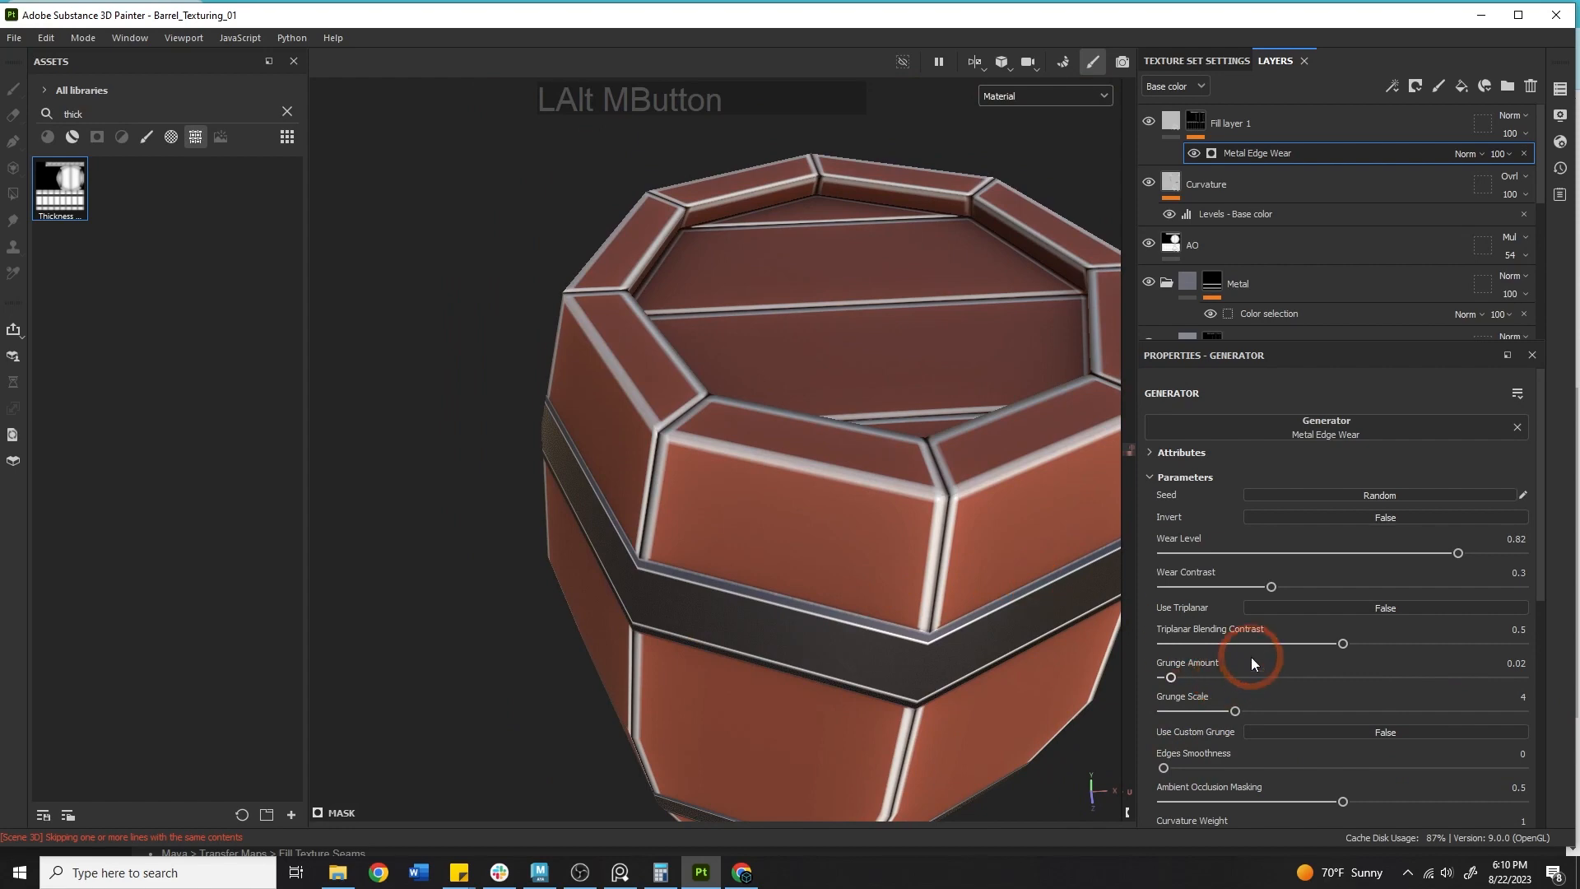
pyautogui.moveTo(1171, 677); pyautogui.dragTo(1118, 676)
pyautogui.moveTo(1229, 708); pyautogui.dragTo(1055, 668)
pyautogui.keyDown('alt'); pyautogui.moveTo(1054, 669); pyautogui.dragTo(523, 484, button='right'); pyautogui.keyUp('alt')
pyautogui.keyDown('alt'); pyautogui.moveTo(523, 484); pyautogui.dragTo(840, 613); pyautogui.keyUp('alt')
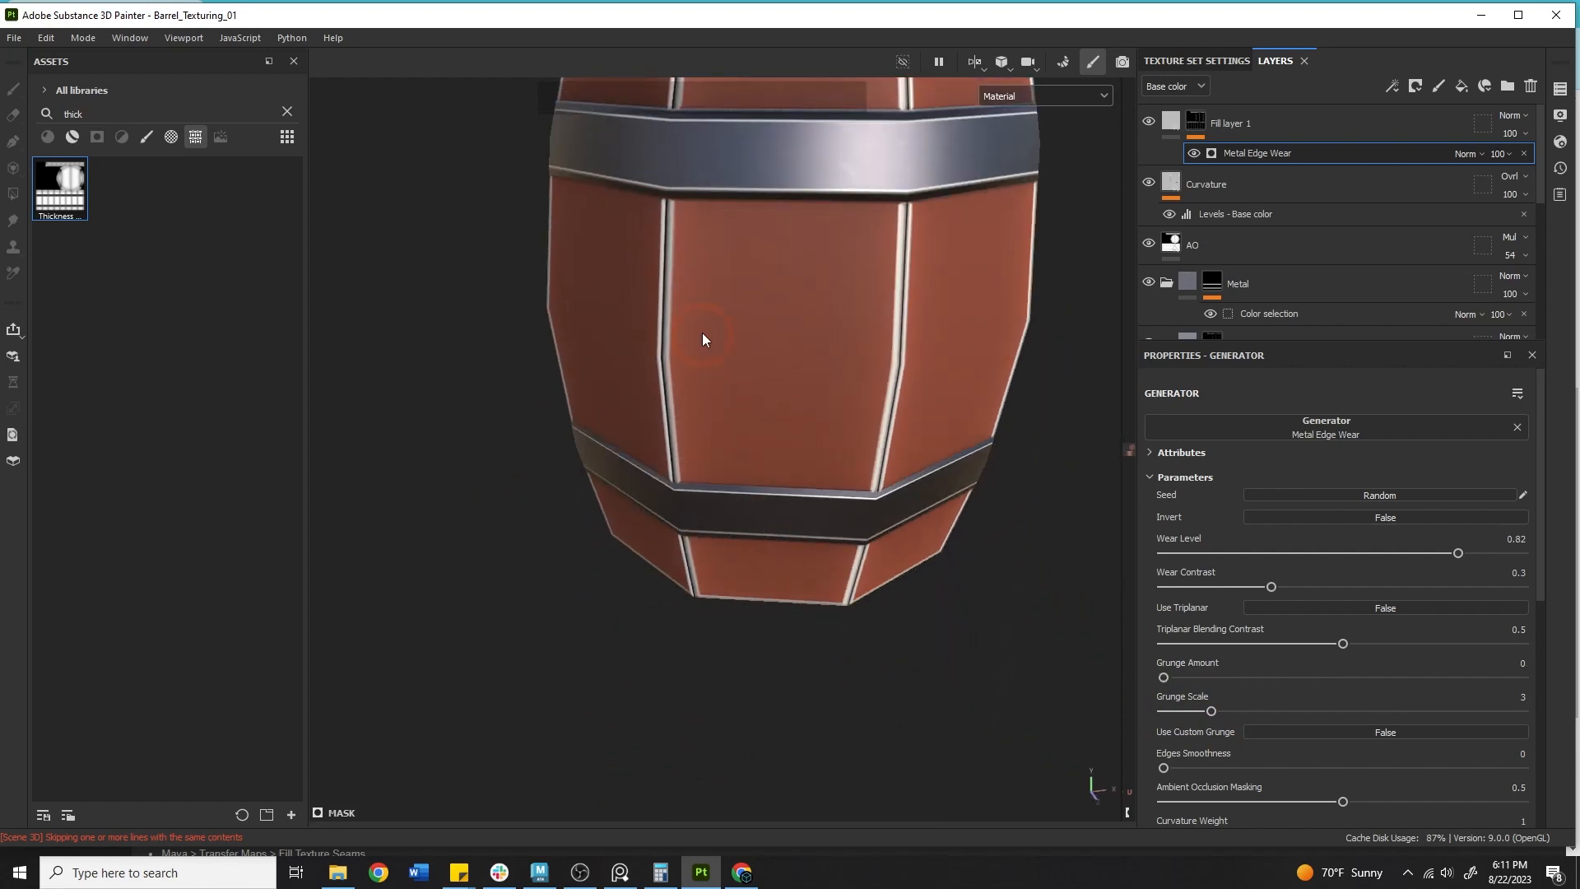
pyautogui.keyDown('alt'); pyautogui.moveTo(702, 333); pyautogui.dragTo(736, 491, button='middle'); pyautogui.keyUp('alt')
pyautogui.keyDown('alt'); pyautogui.moveTo(736, 492); pyautogui.dragTo(743, 527); pyautogui.keyUp('alt')
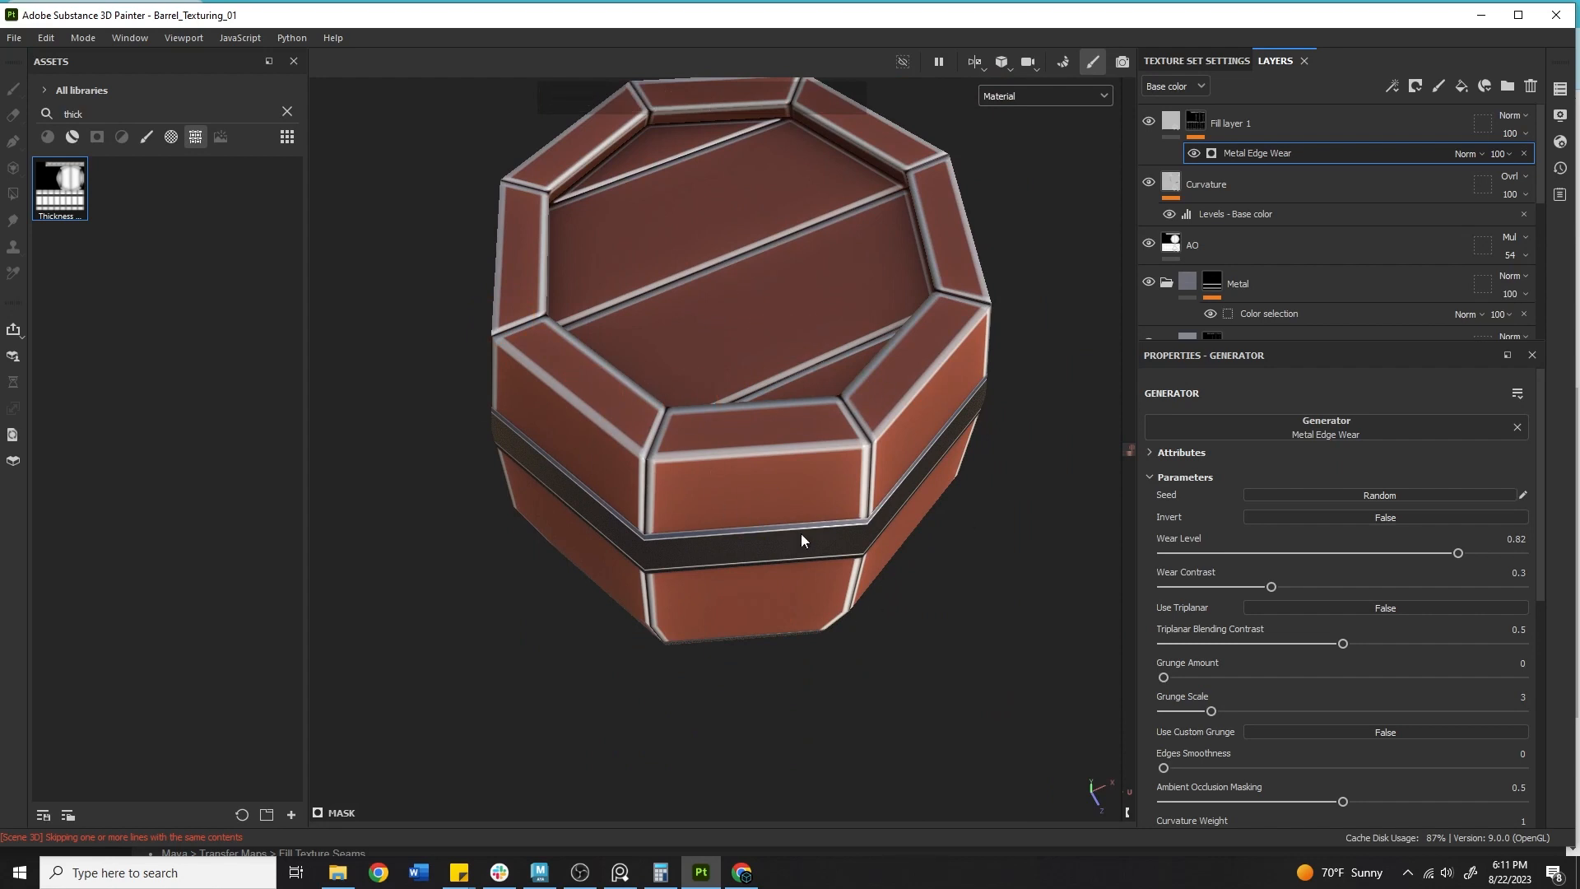
# Add a fill effect to Fill layer 1's mask above the Metal Edge Wear generator.
pyautogui.click(1220, 119)
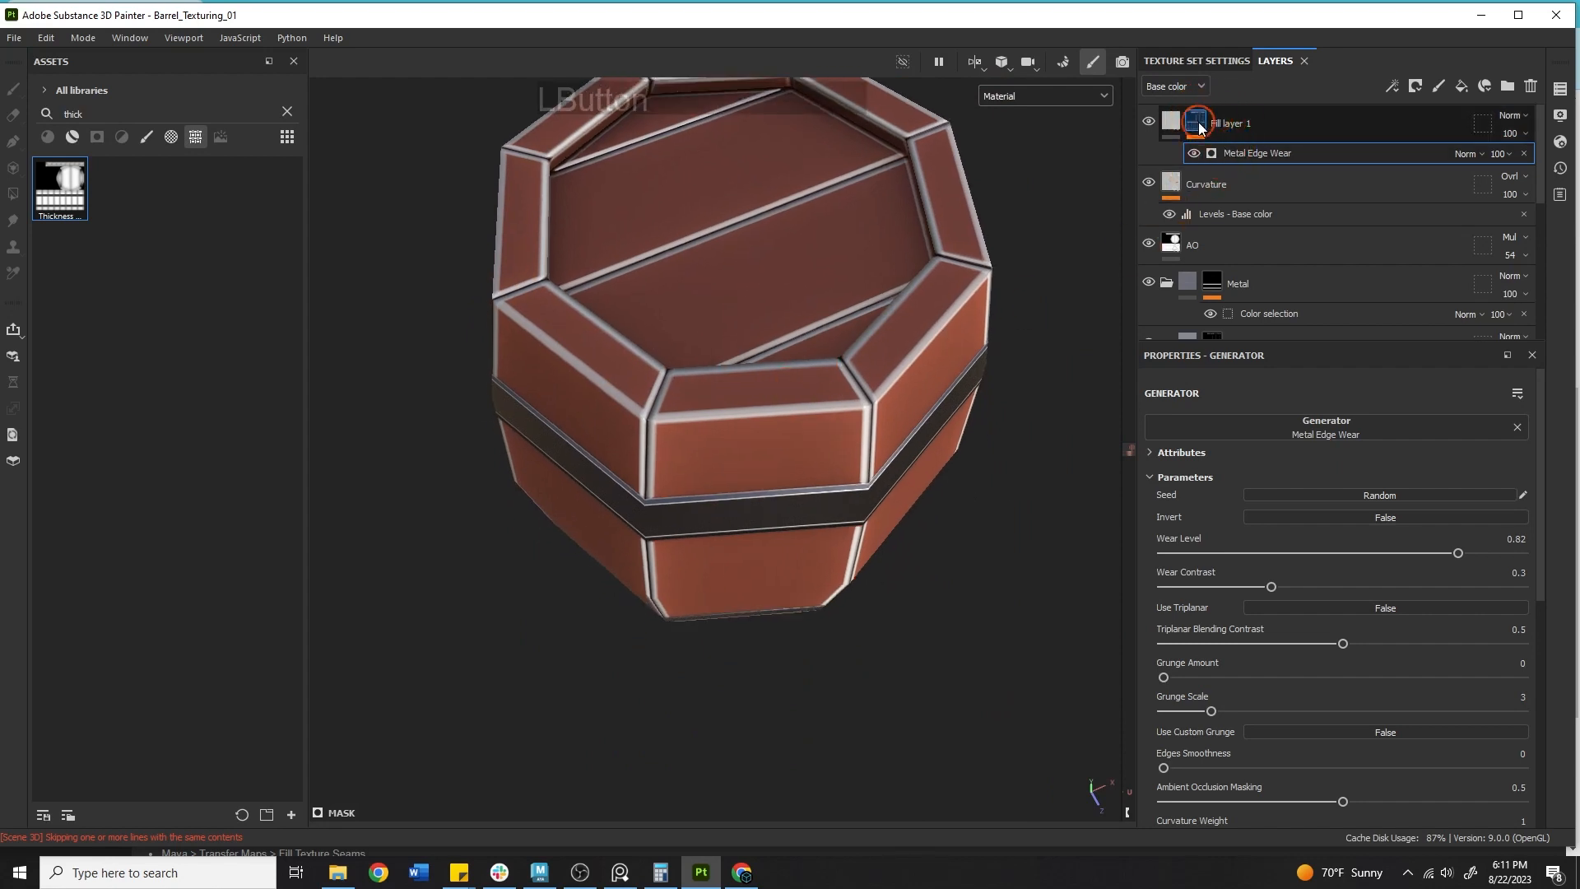
pyautogui.click(1195, 120)
pyautogui.rightClick(1195, 117)
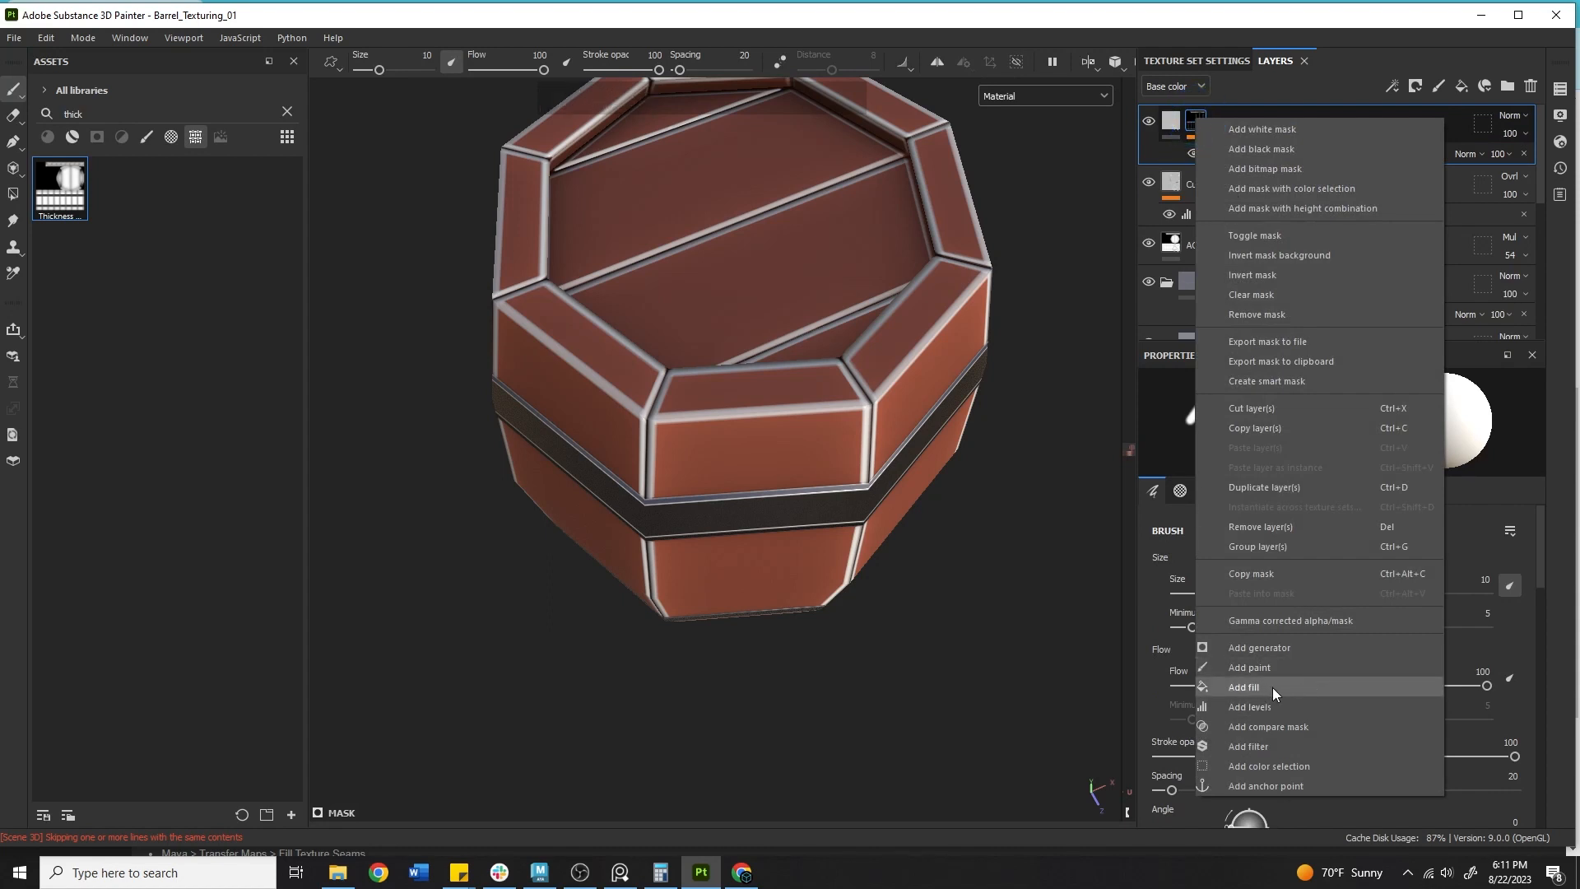
pyautogui.click(1308, 685)
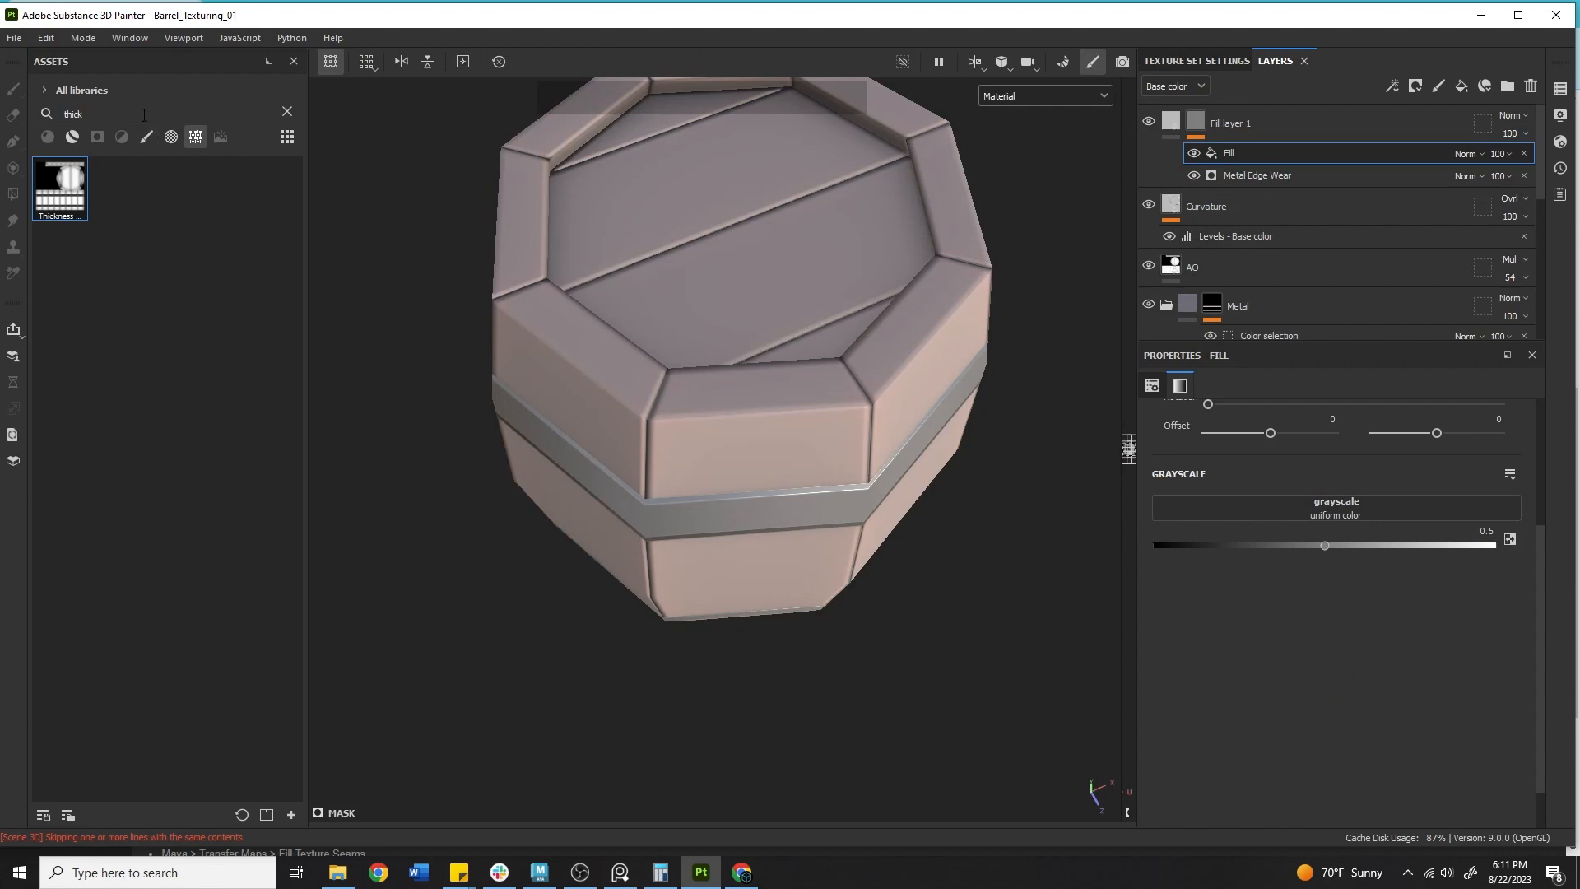
# Clear the asset search and load Directional Noise 3 into the mask fill's grayscale input.
pyautogui.press('BackSpace')
pyautogui.press('BackSpace')
pyautogui.press('BackSpace')
pyautogui.press('BackSpace')
pyautogui.press('BackSpace')
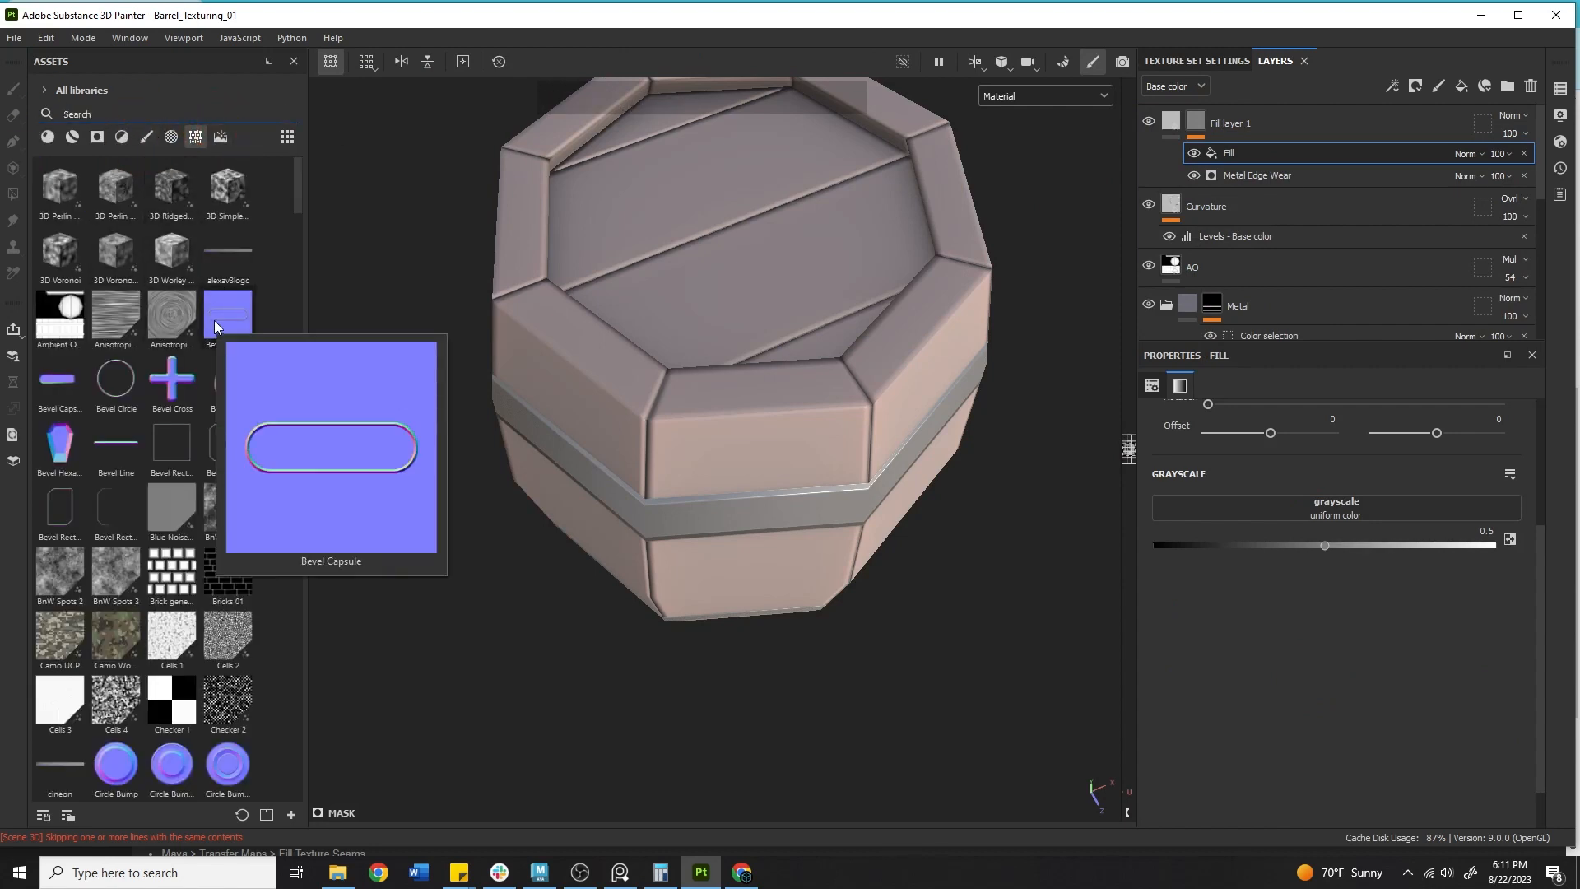
pyautogui.moveTo(229, 351)
pyautogui.scroll(-5, 239, 356)
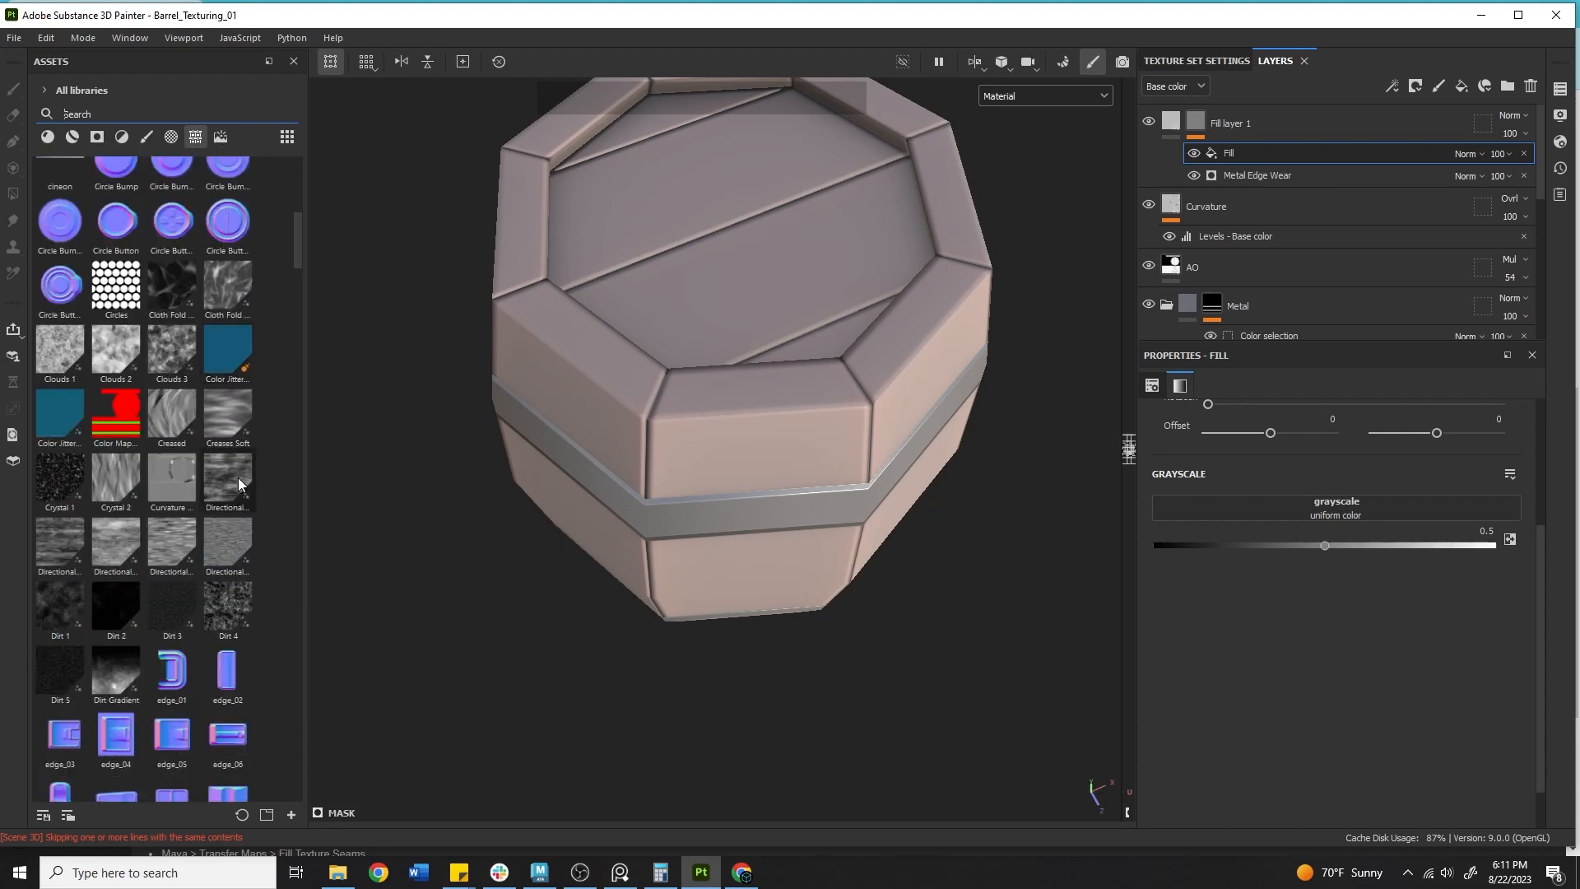
pyautogui.moveTo(238, 479)
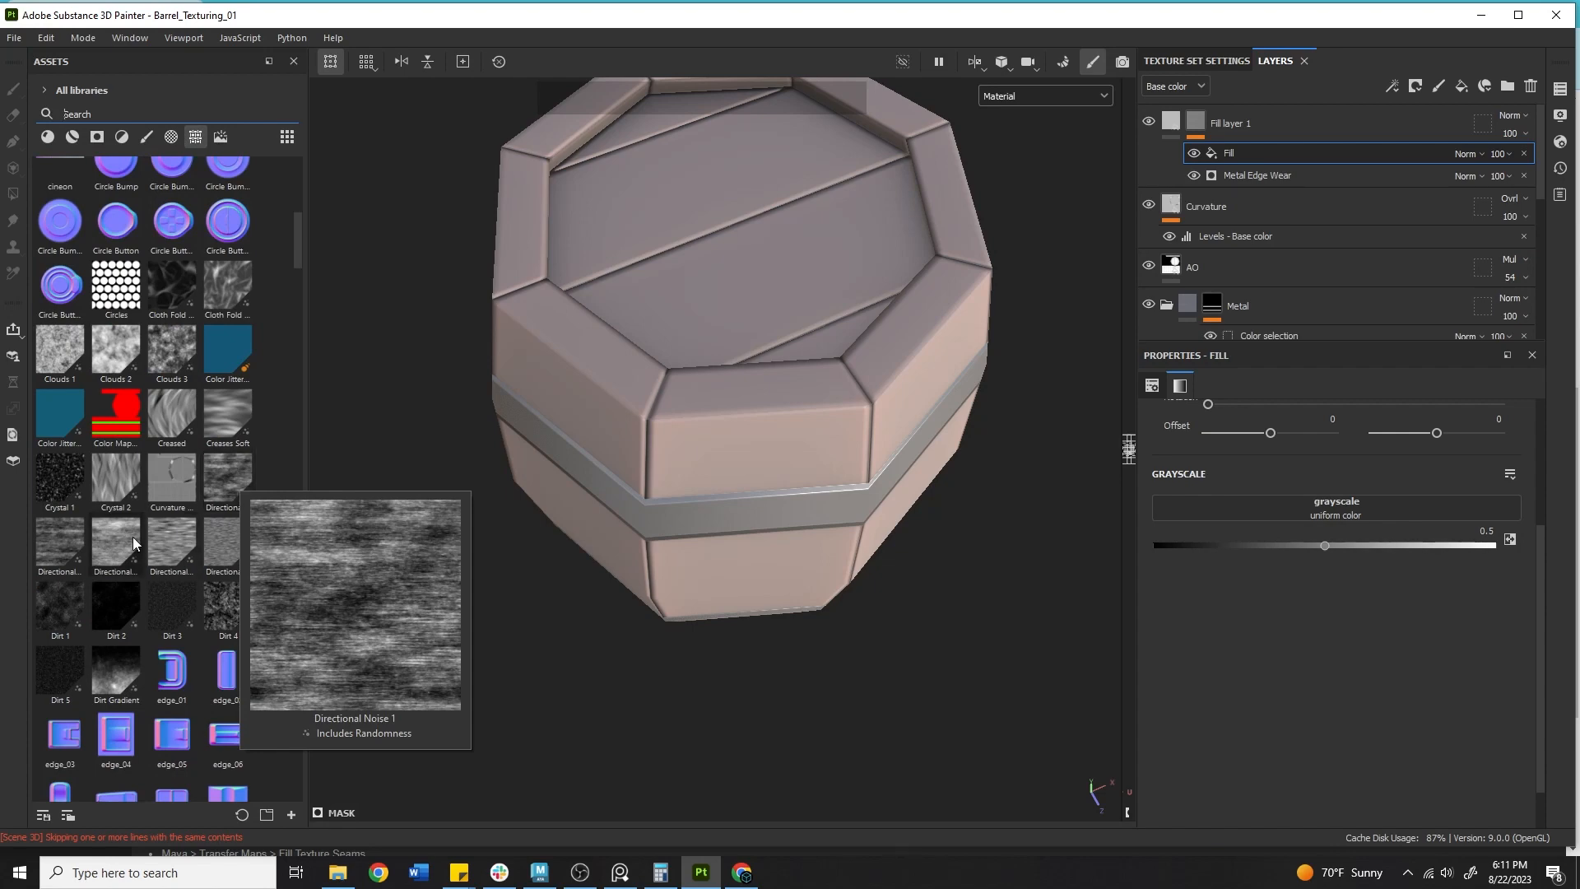
pyautogui.moveTo(136, 543)
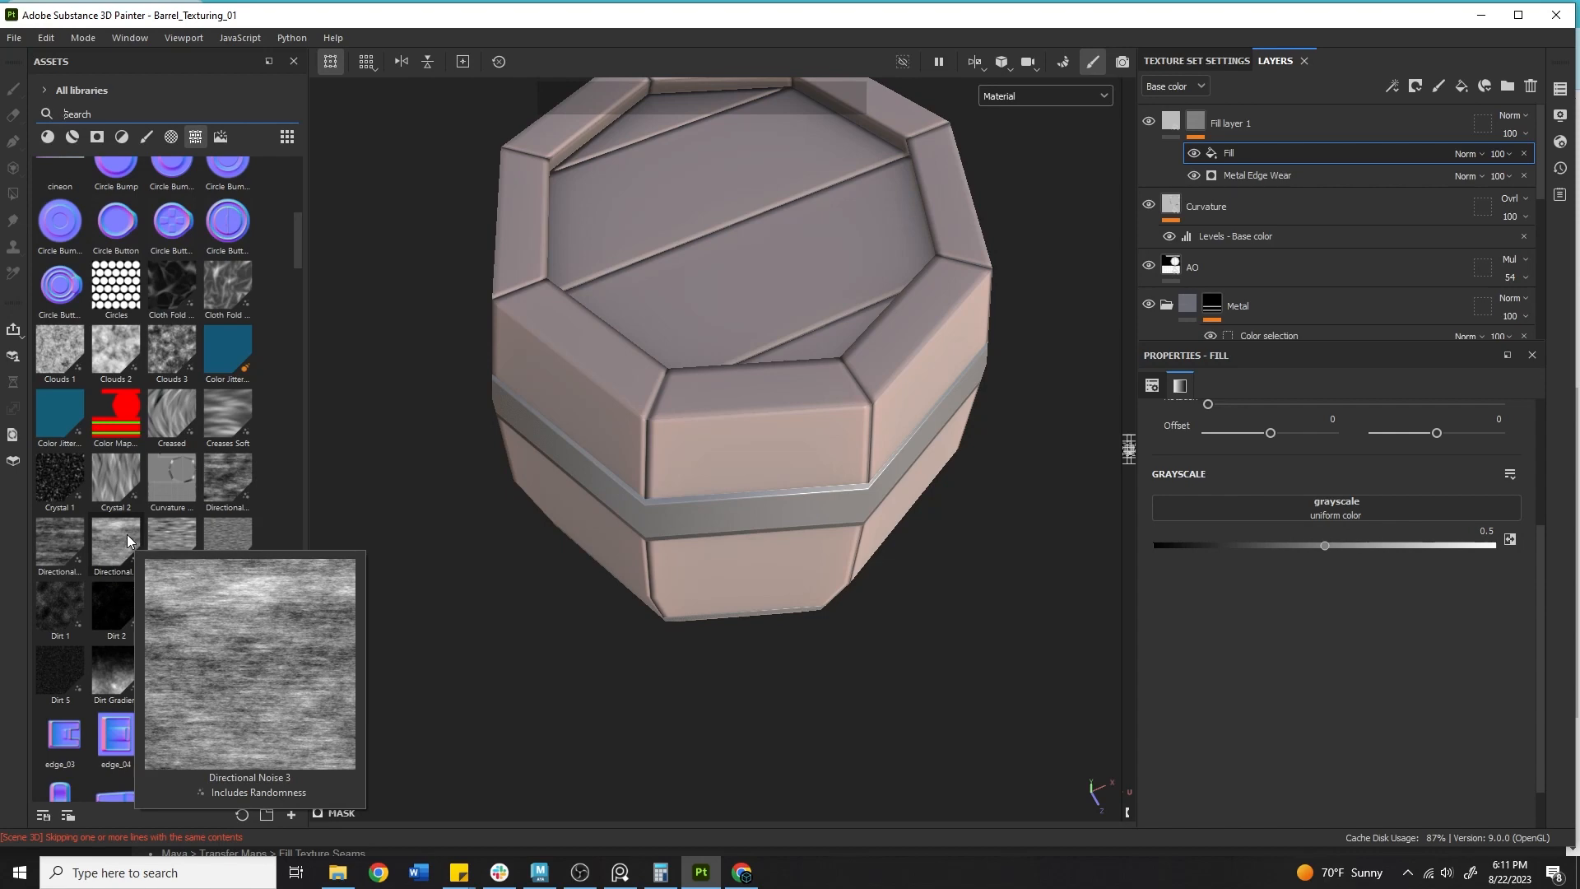
pyautogui.moveTo(124, 545); pyautogui.dragTo(1239, 502)
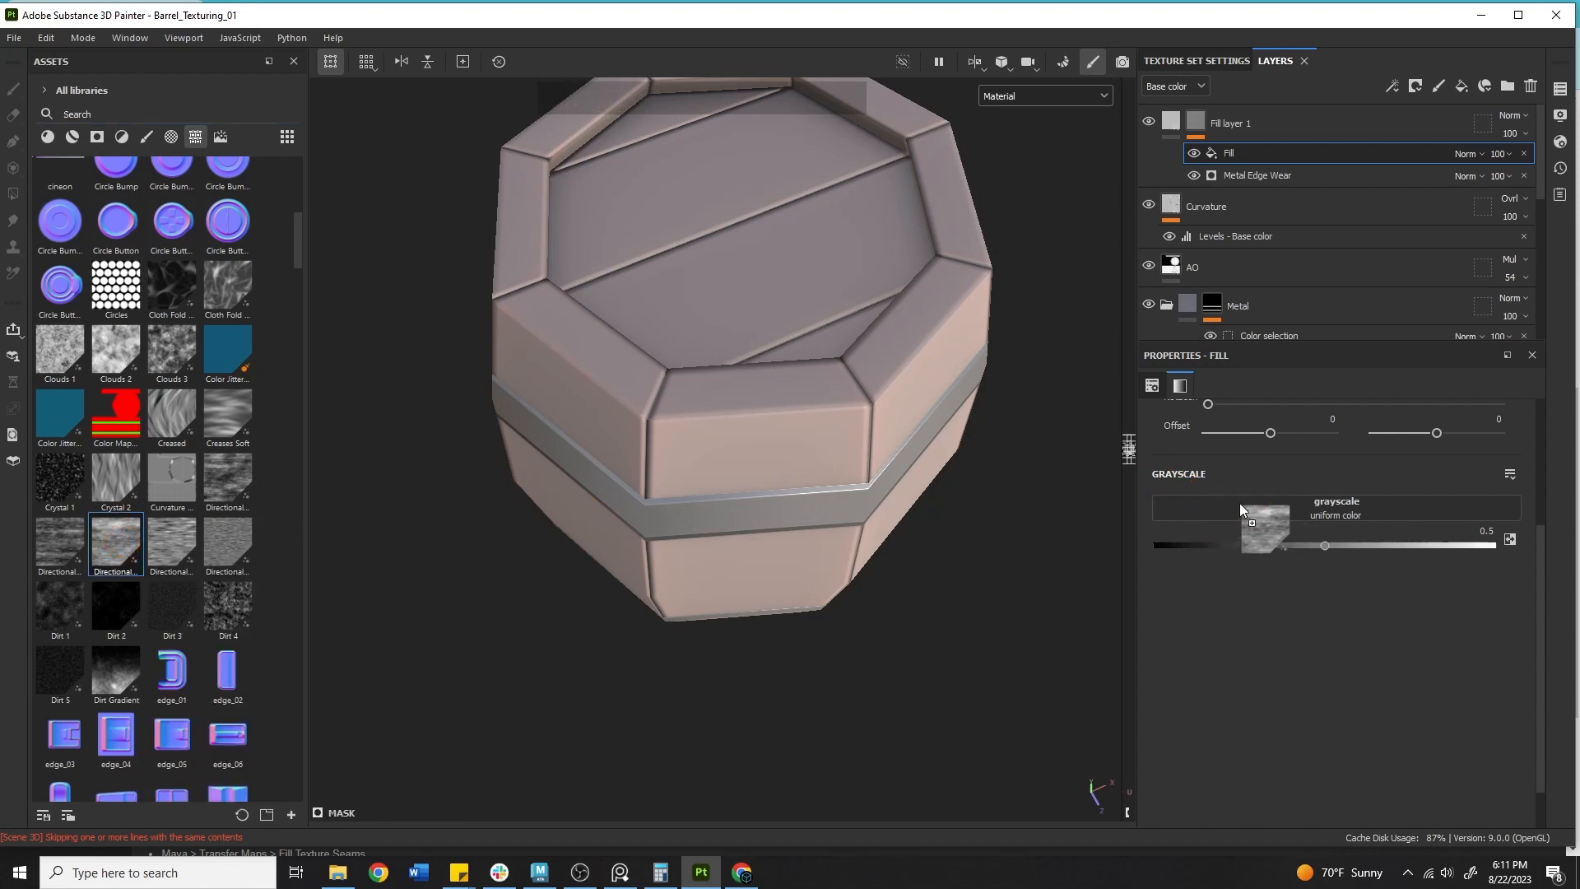
# Set the Directional Noise 3 fill's blend mode to Multiply.
pyautogui.keyDown('alt'); pyautogui.moveTo(820, 460); pyautogui.dragTo(638, 521); pyautogui.keyUp('alt')
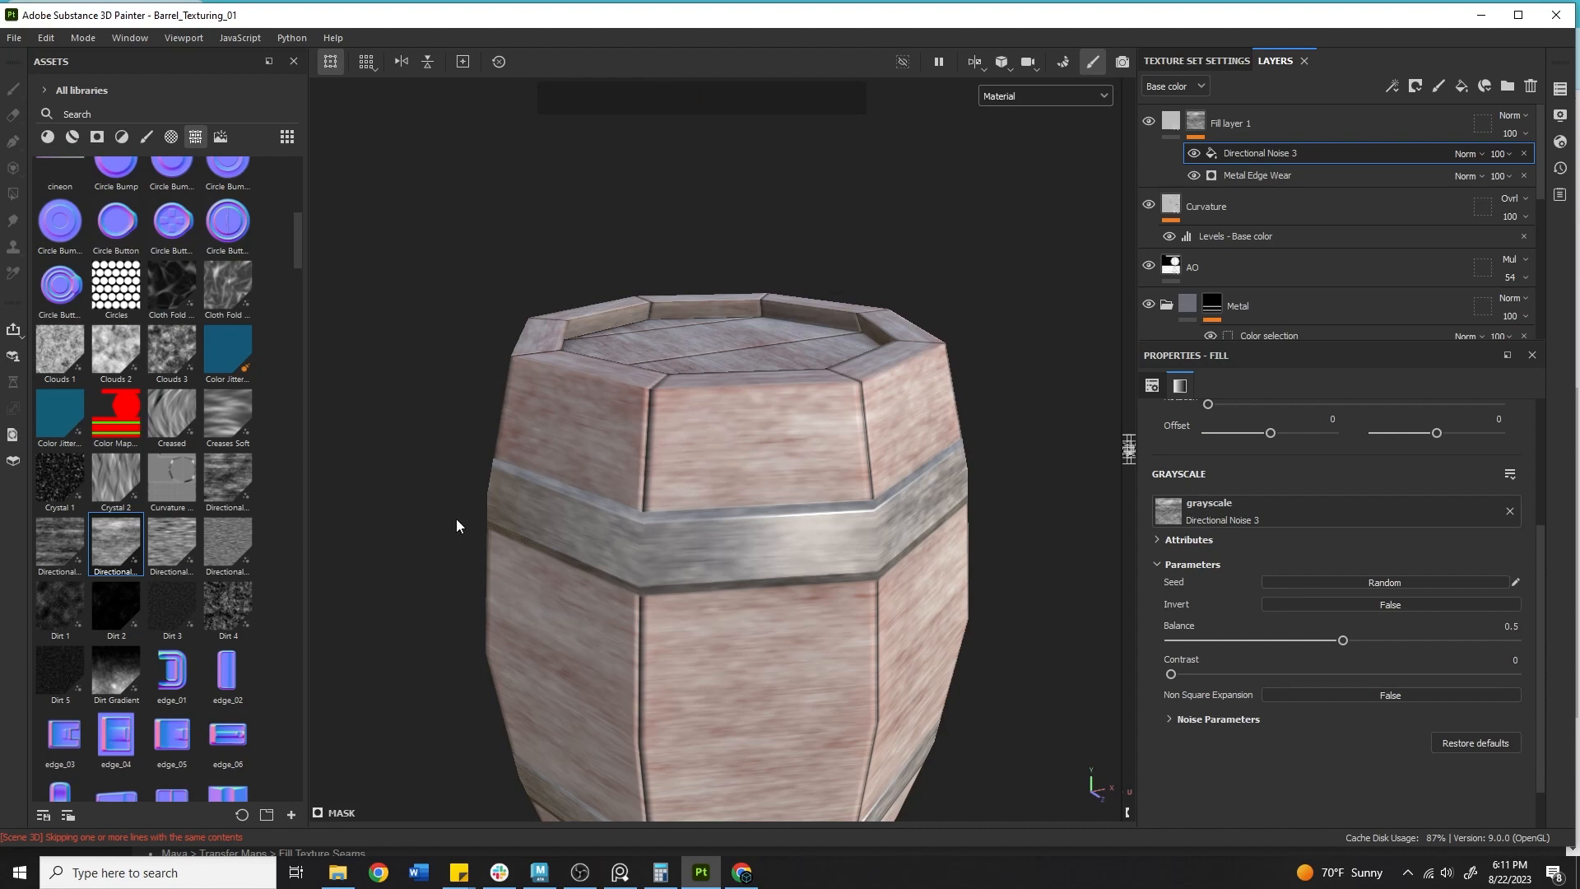
pyautogui.click(1455, 153)
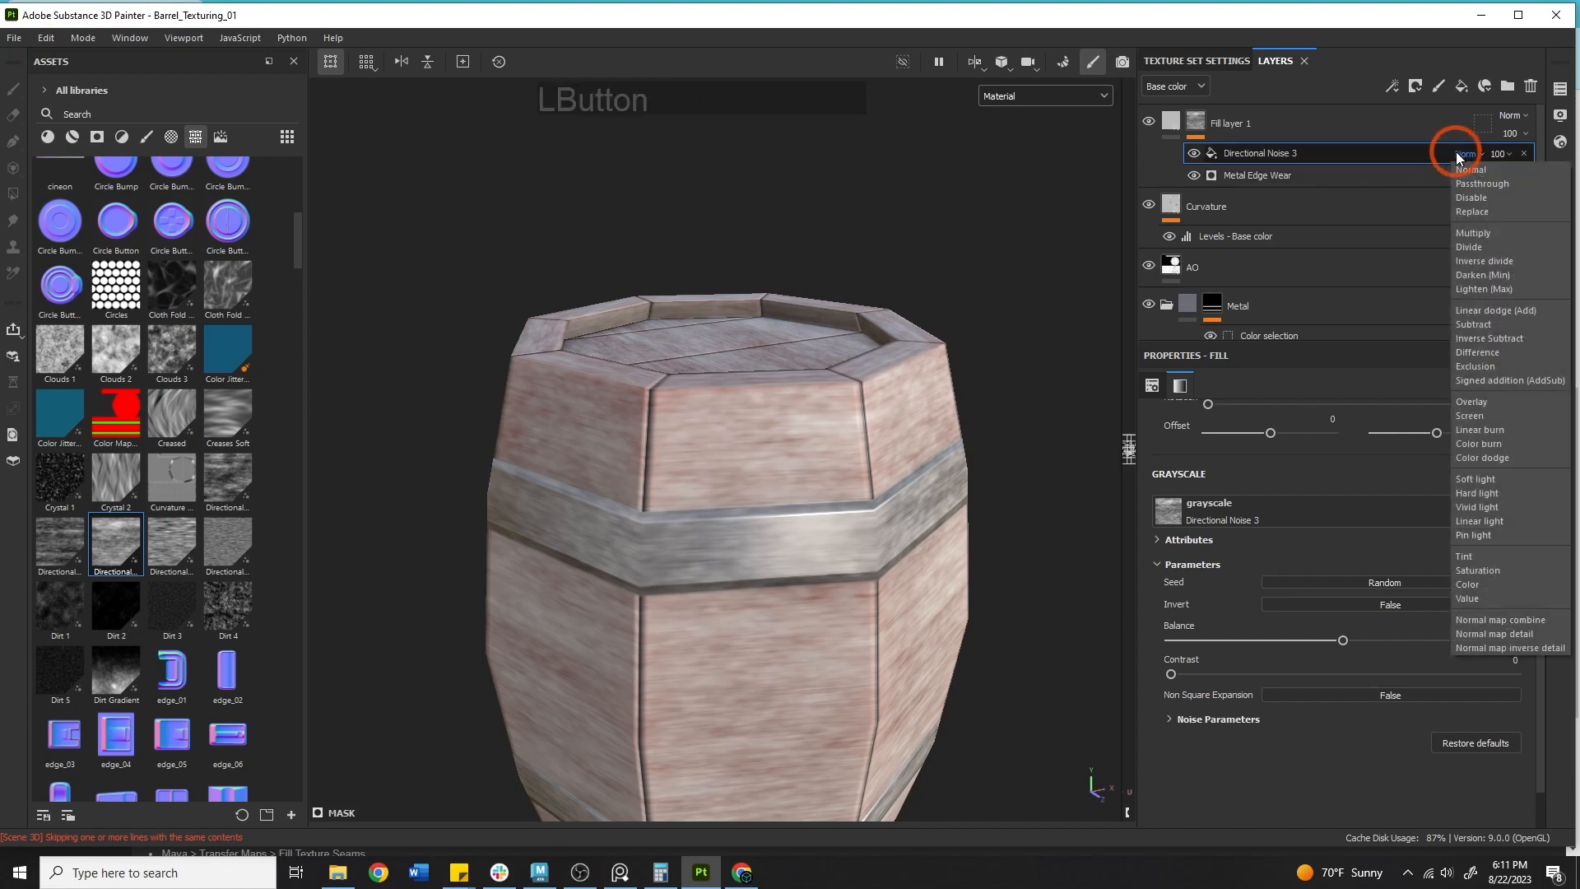
pyautogui.click(1471, 233)
pyautogui.keyDown('alt'); pyautogui.moveTo(946, 370); pyautogui.dragTo(864, 412, button='right'); pyautogui.keyUp('alt')
pyautogui.keyDown('alt'); pyautogui.moveTo(864, 411); pyautogui.dragTo(995, 400); pyautogui.keyUp('alt')
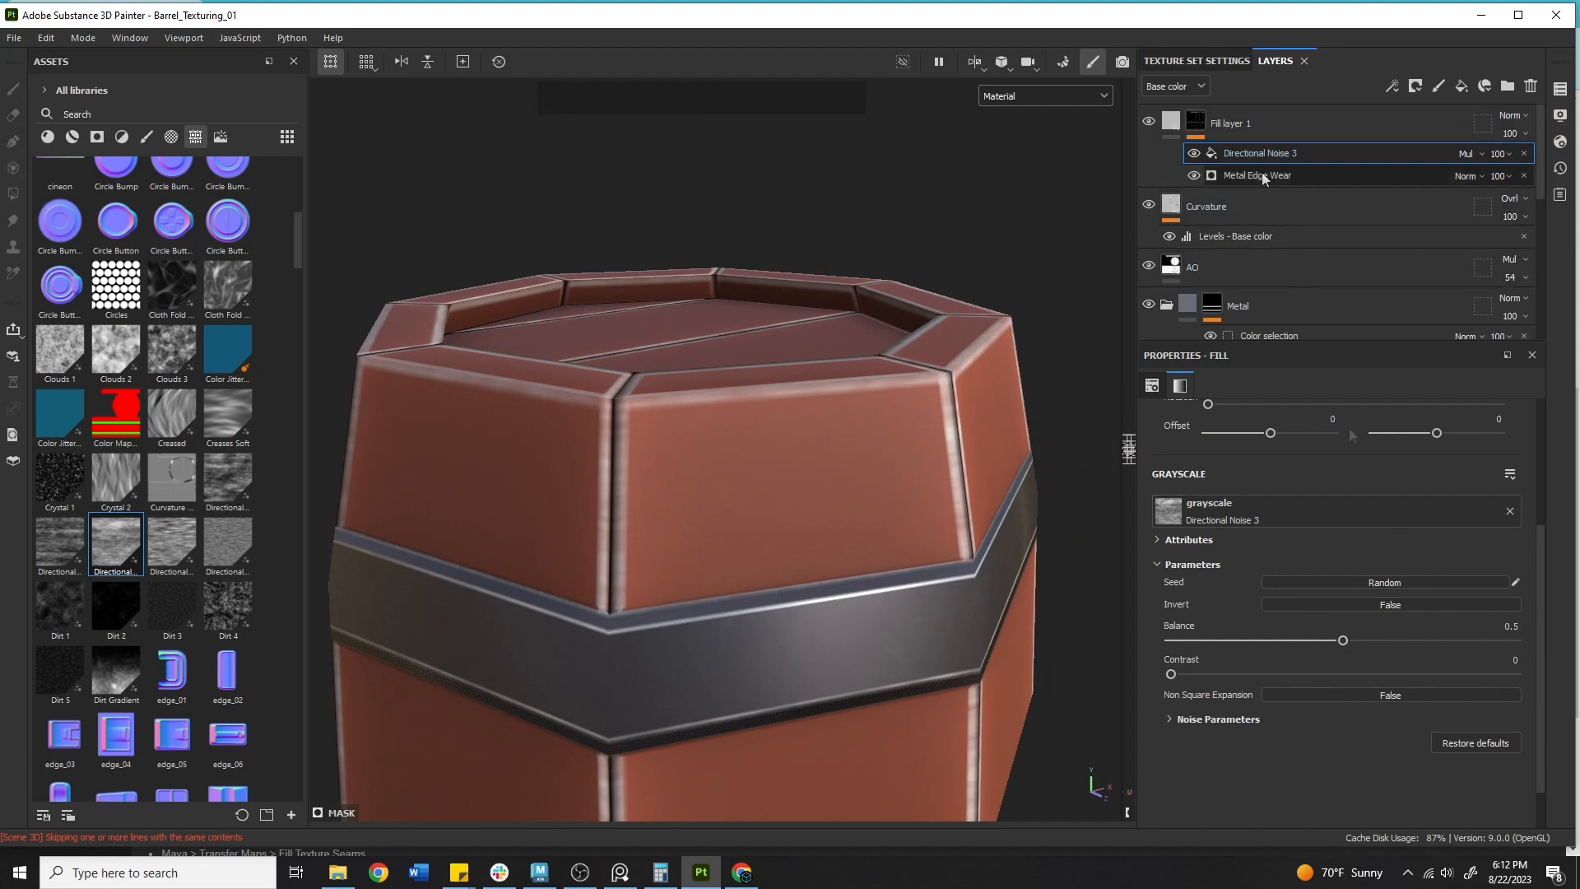
# Set Directional Noise 3's Balance to 0.56 and Contrast to 0.27.
pyautogui.click(1489, 648)
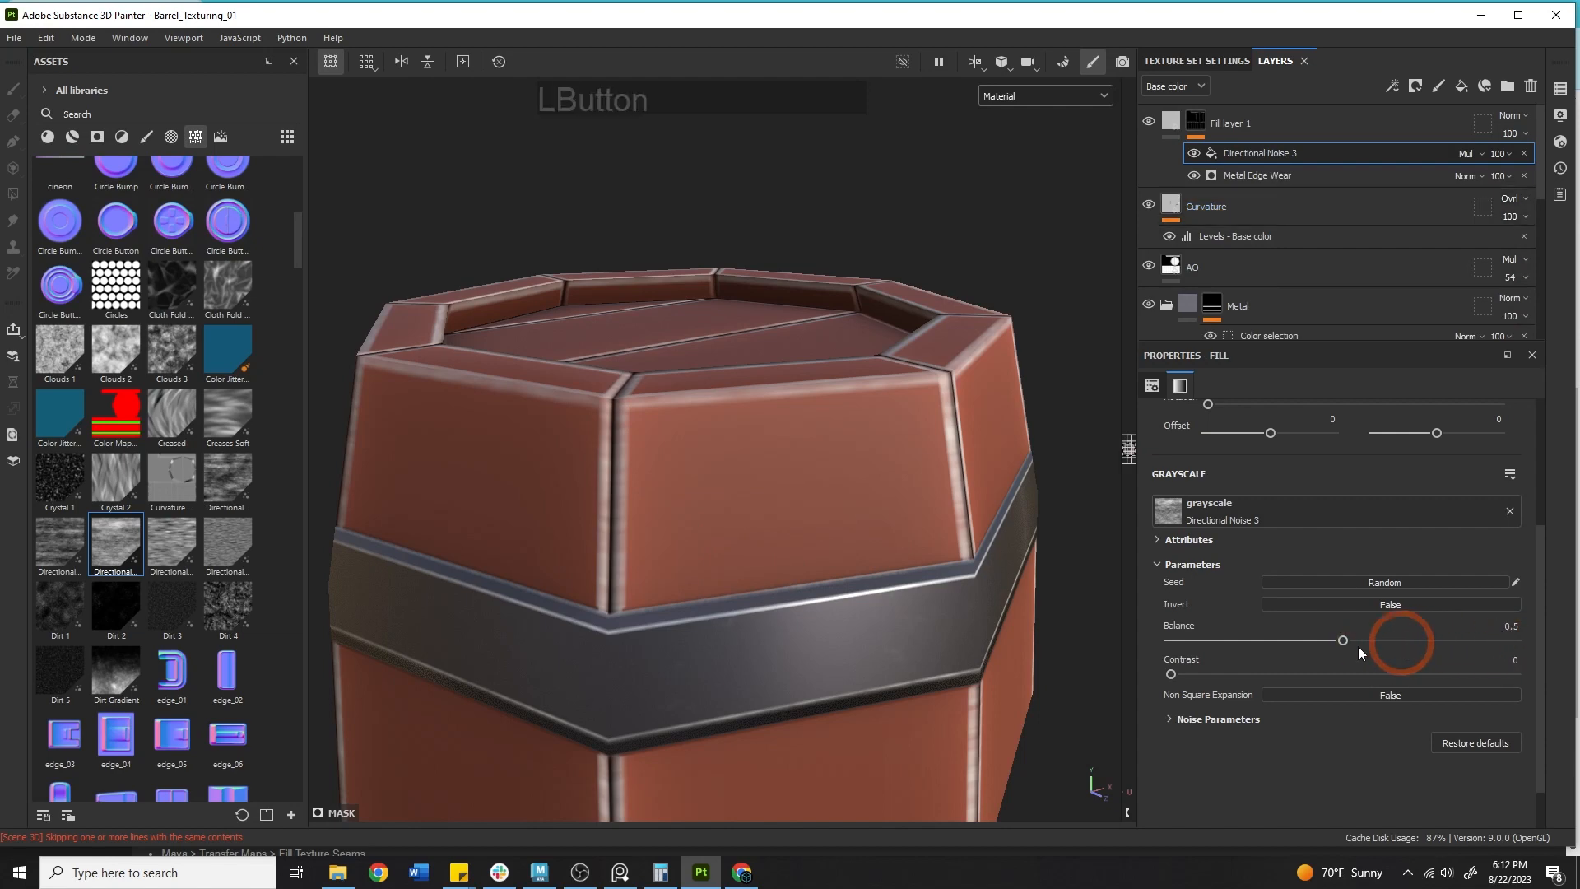
pyautogui.moveTo(1522, 640); pyautogui.dragTo(1290, 620)
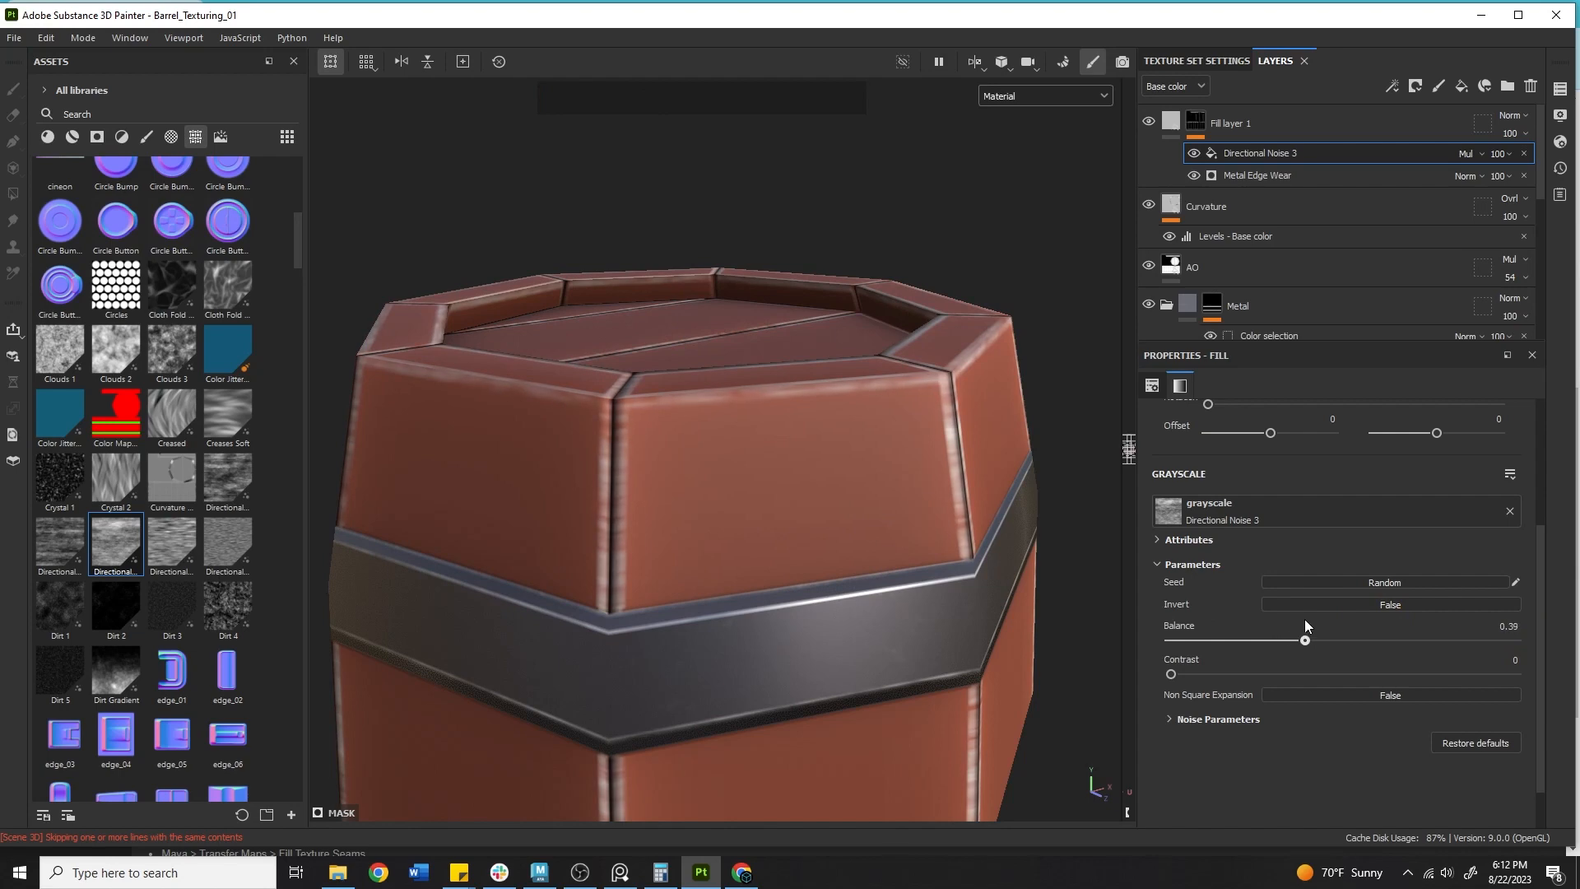
pyautogui.moveTo(1199, 673); pyautogui.dragTo(1456, 673)
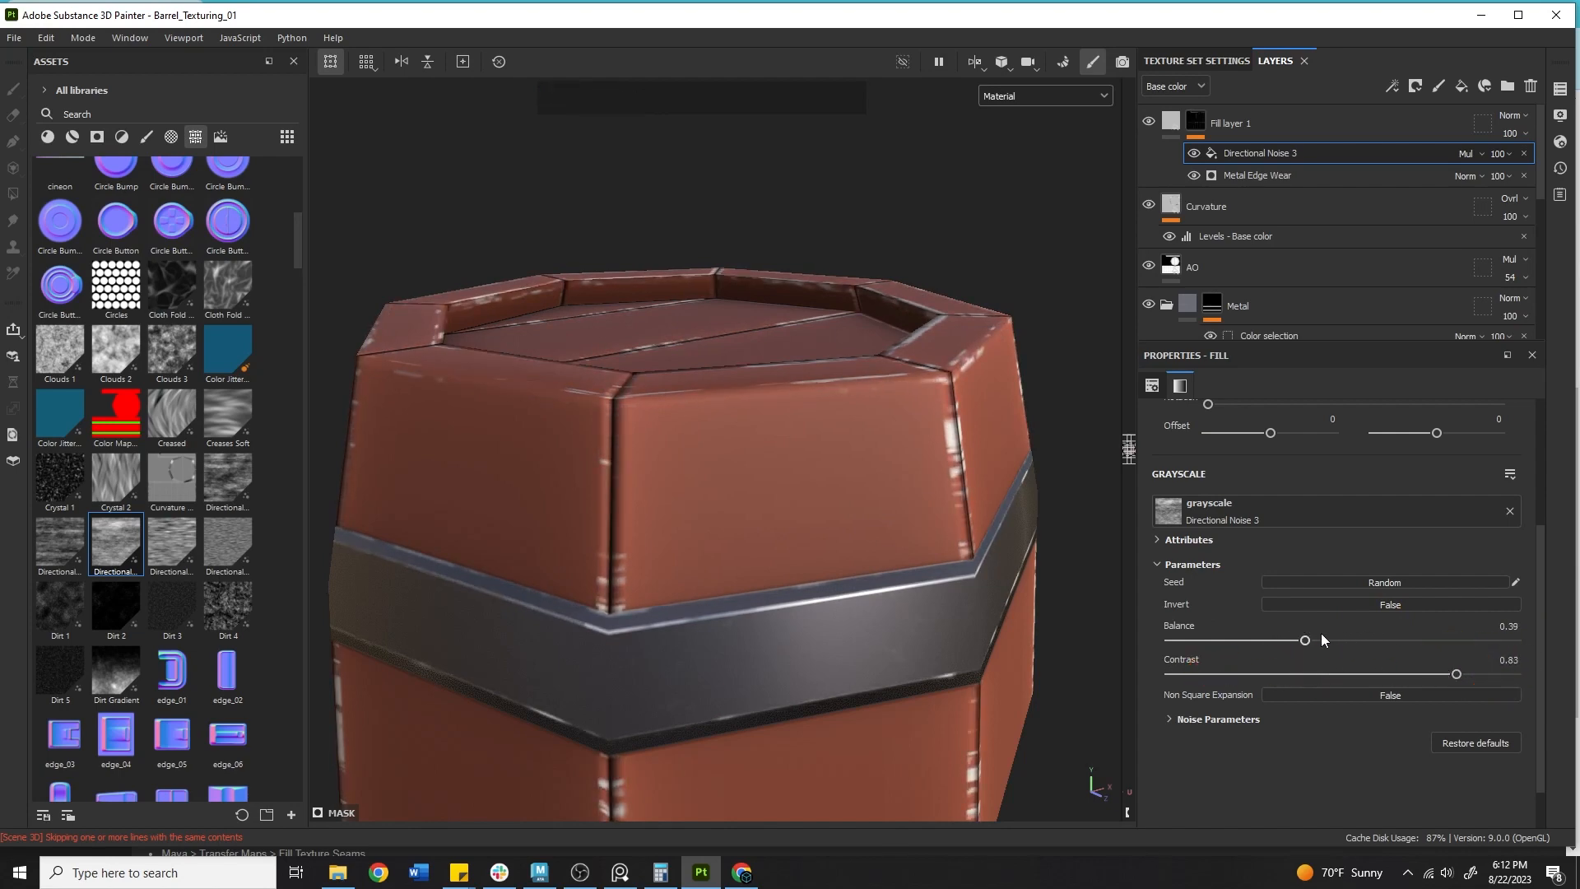
pyautogui.moveTo(1314, 639); pyautogui.dragTo(1381, 641)
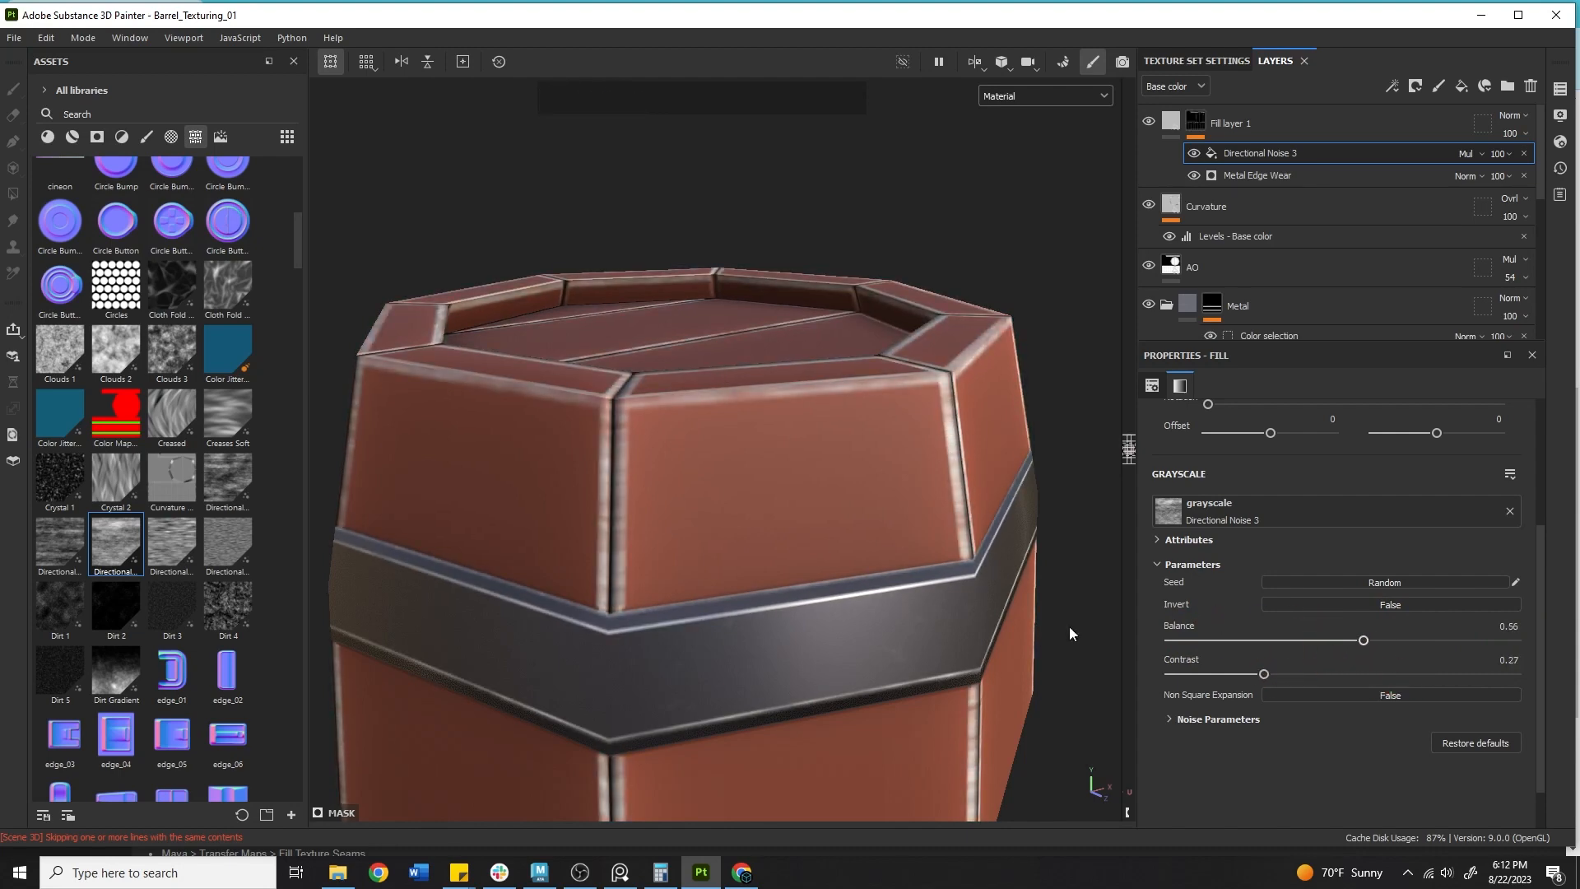
# Add another fill effect to Fill layer 1's mask.
pyautogui.keyDown('alt'); pyautogui.moveTo(1069, 634); pyautogui.dragTo(913, 463, button='right'); pyautogui.keyUp('alt')
pyautogui.keyDown('alt'); pyautogui.moveTo(913, 462); pyautogui.dragTo(1051, 299, button='middle'); pyautogui.keyUp('alt')
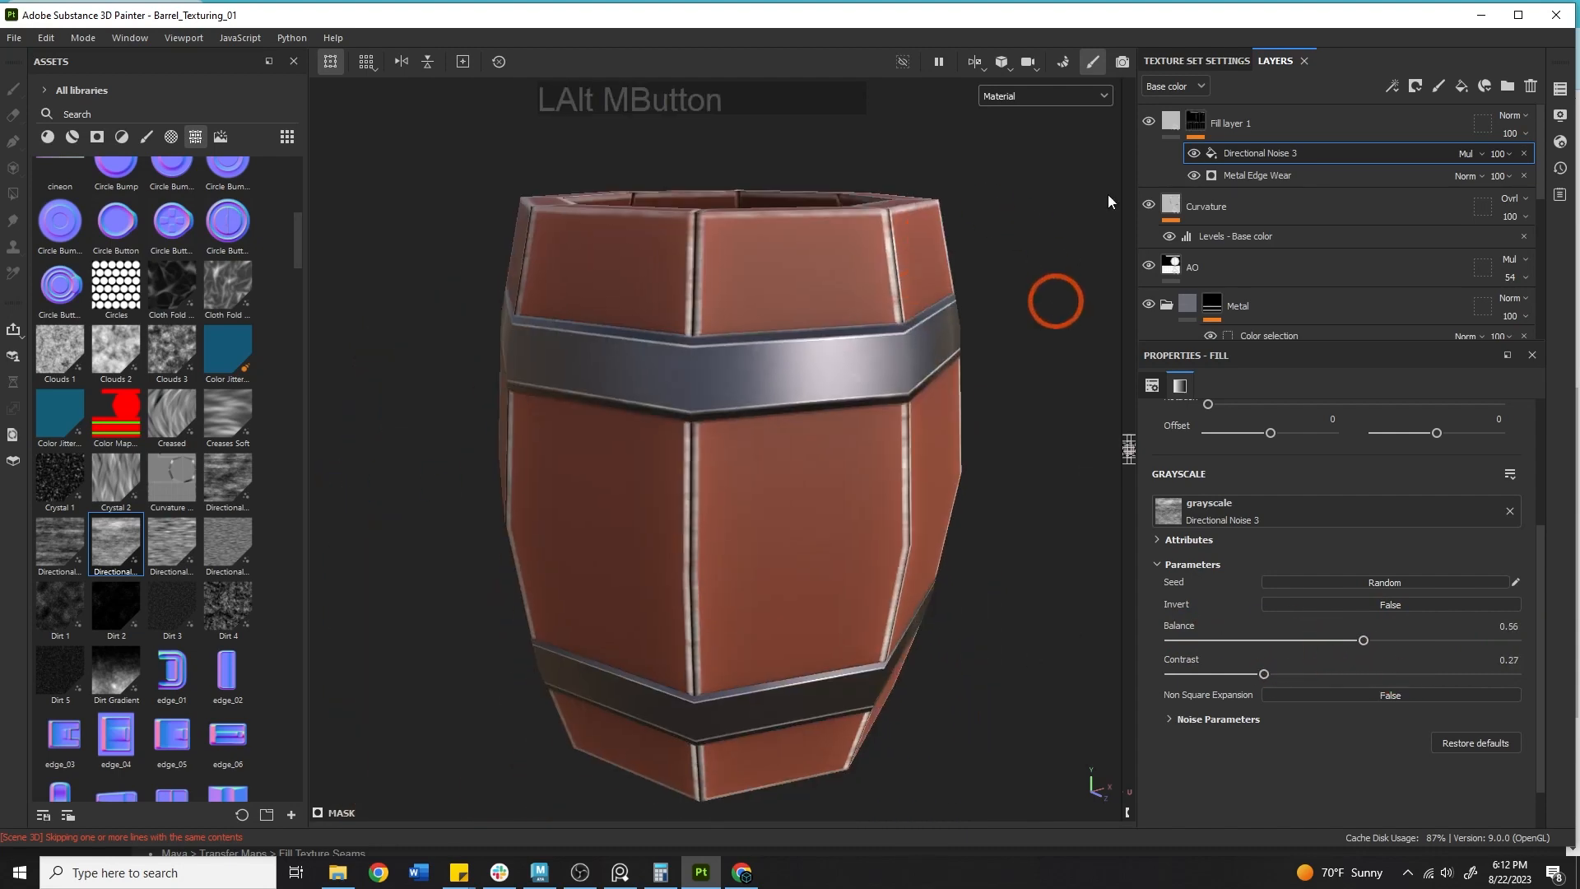
pyautogui.rightClick(1206, 120)
pyautogui.click(1285, 693)
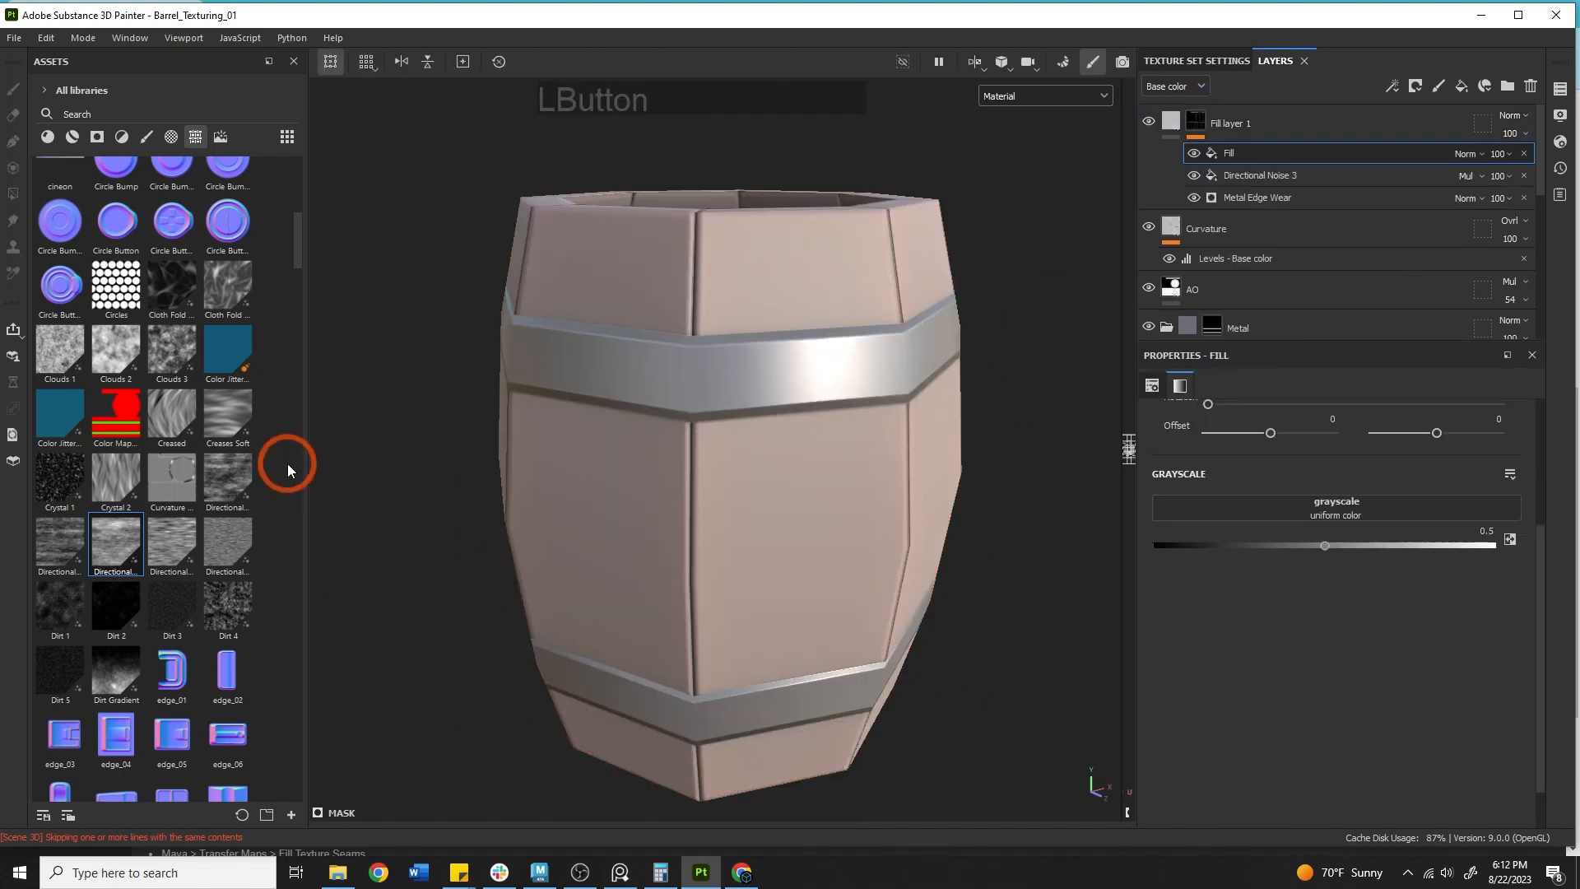
# Load 3D Perlin Noise Fractal into the new mask fill's grayscale input.
pyautogui.scroll(8, 207, 408)
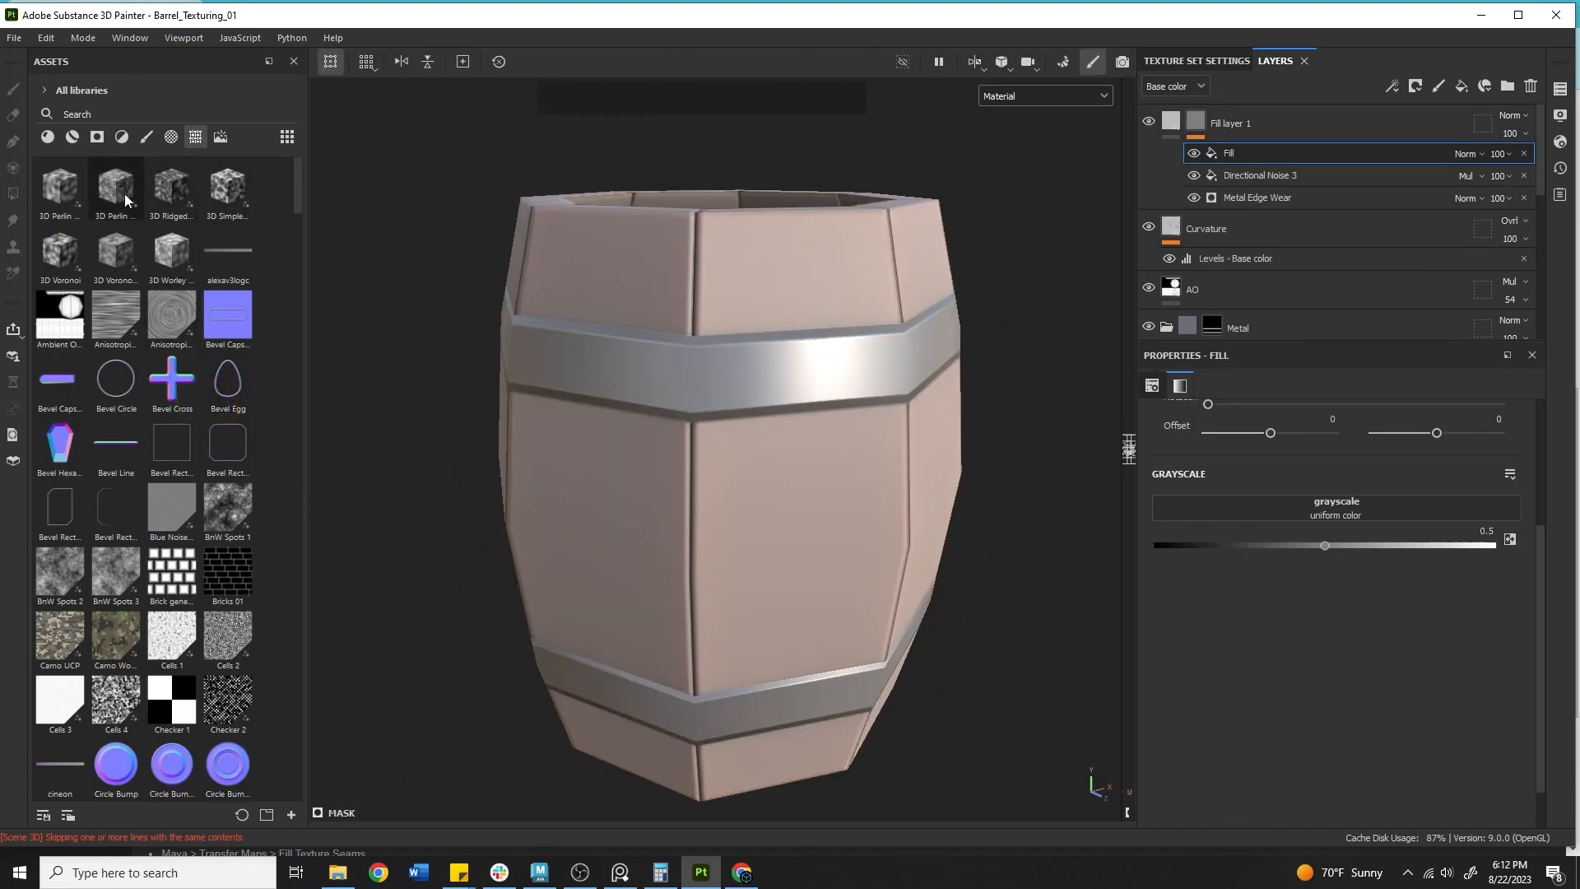
pyautogui.moveTo(125, 194); pyautogui.dragTo(1284, 506)
pyautogui.keyDown('alt'); pyautogui.moveTo(743, 259); pyautogui.dragTo(703, 426, button='middle'); pyautogui.keyUp('alt')
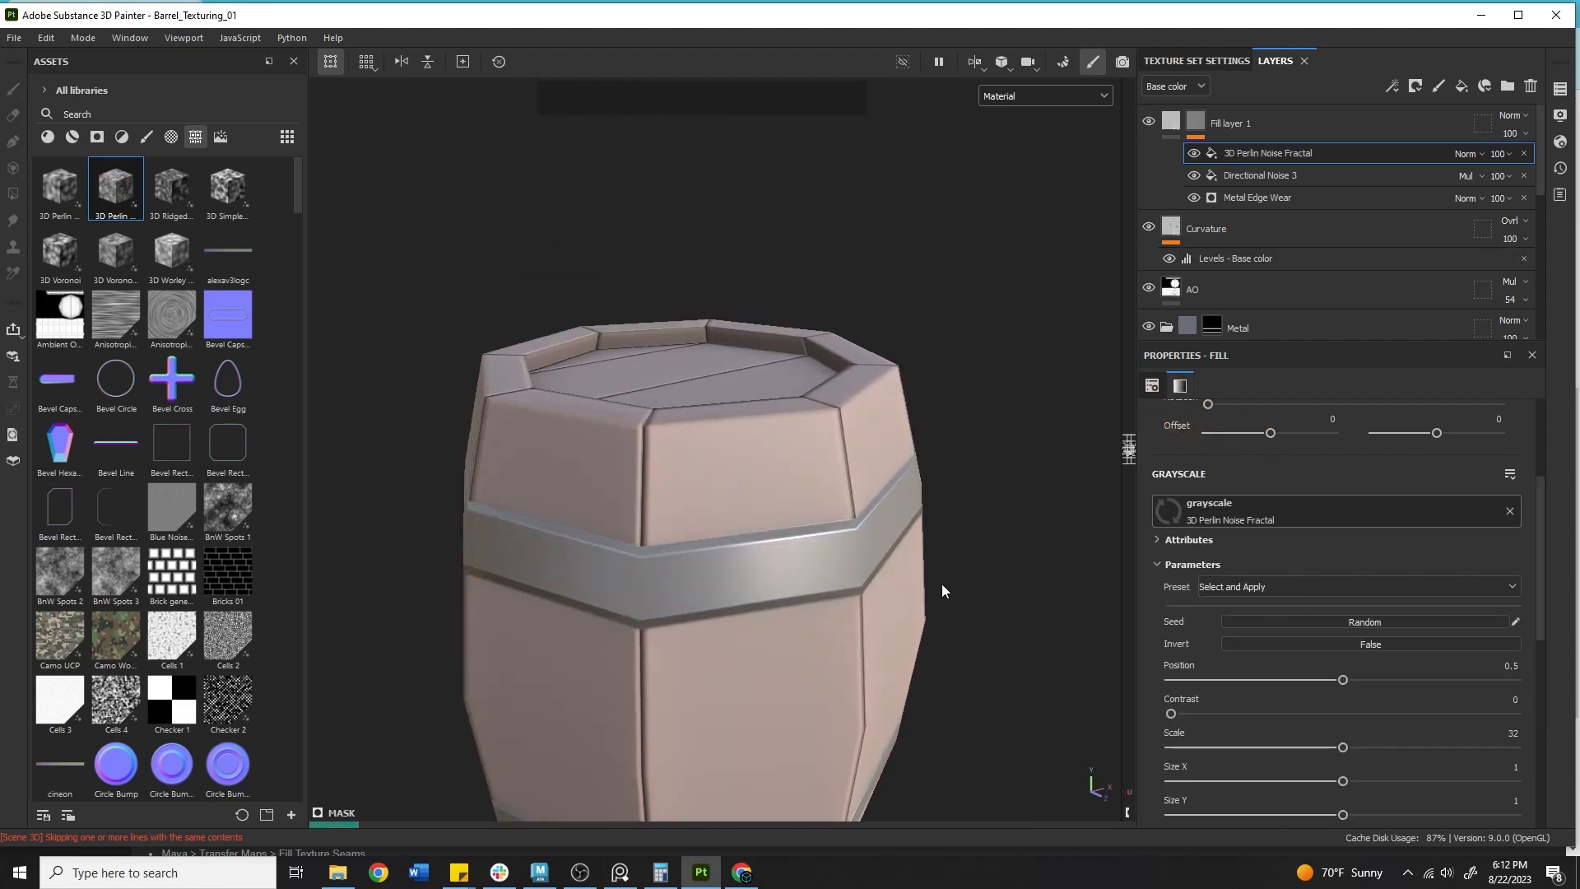
pyautogui.keyDown('alt'); pyautogui.moveTo(941, 589); pyautogui.dragTo(766, 466); pyautogui.keyUp('alt')
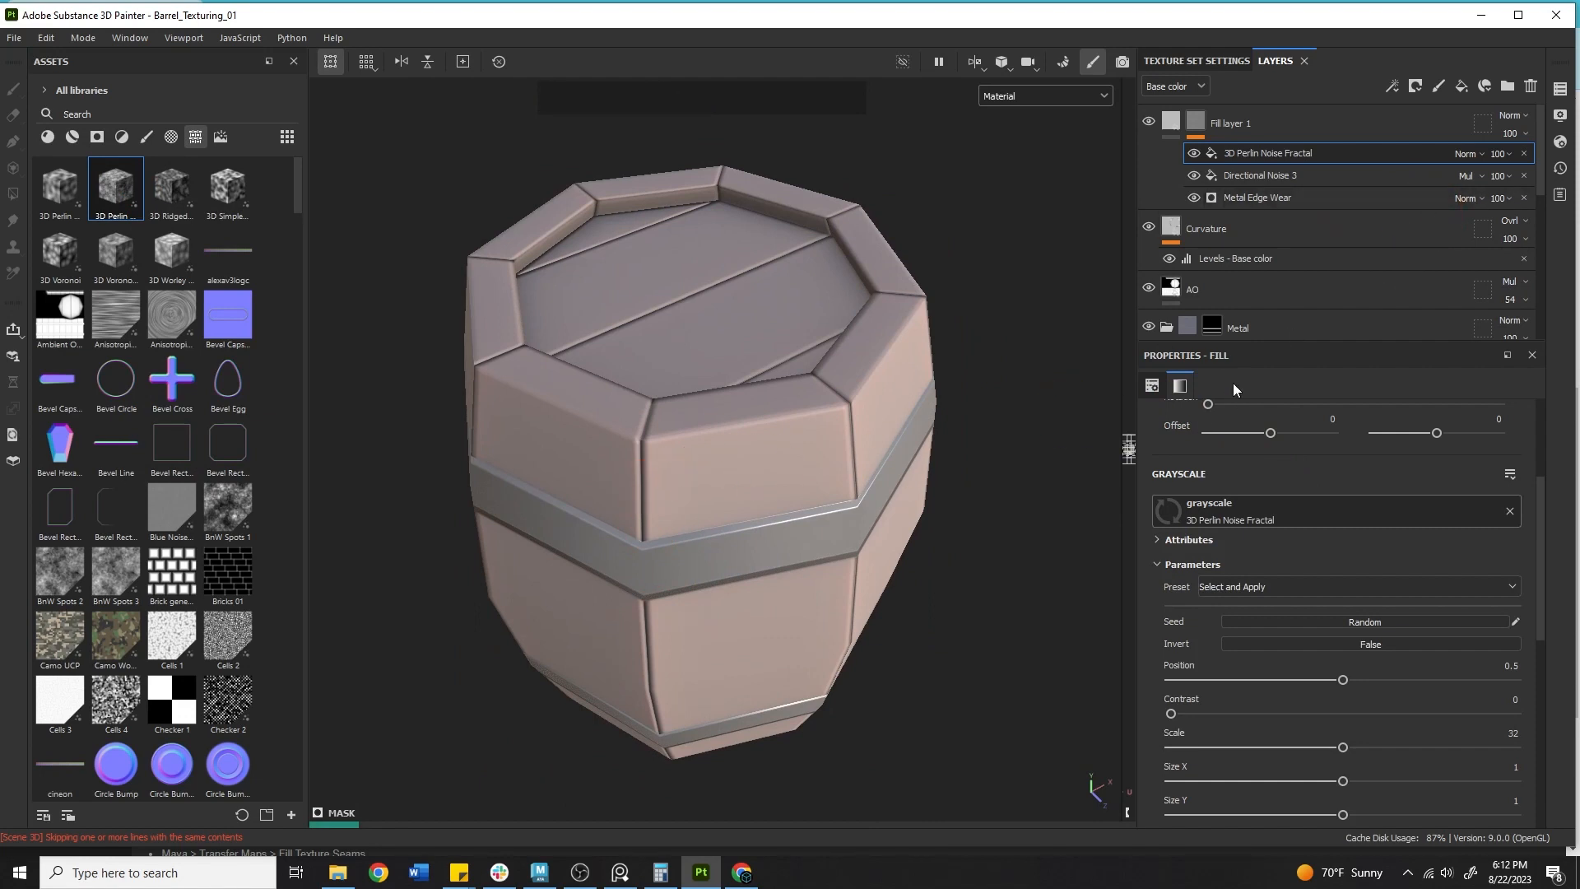
pyautogui.click(402, 821)
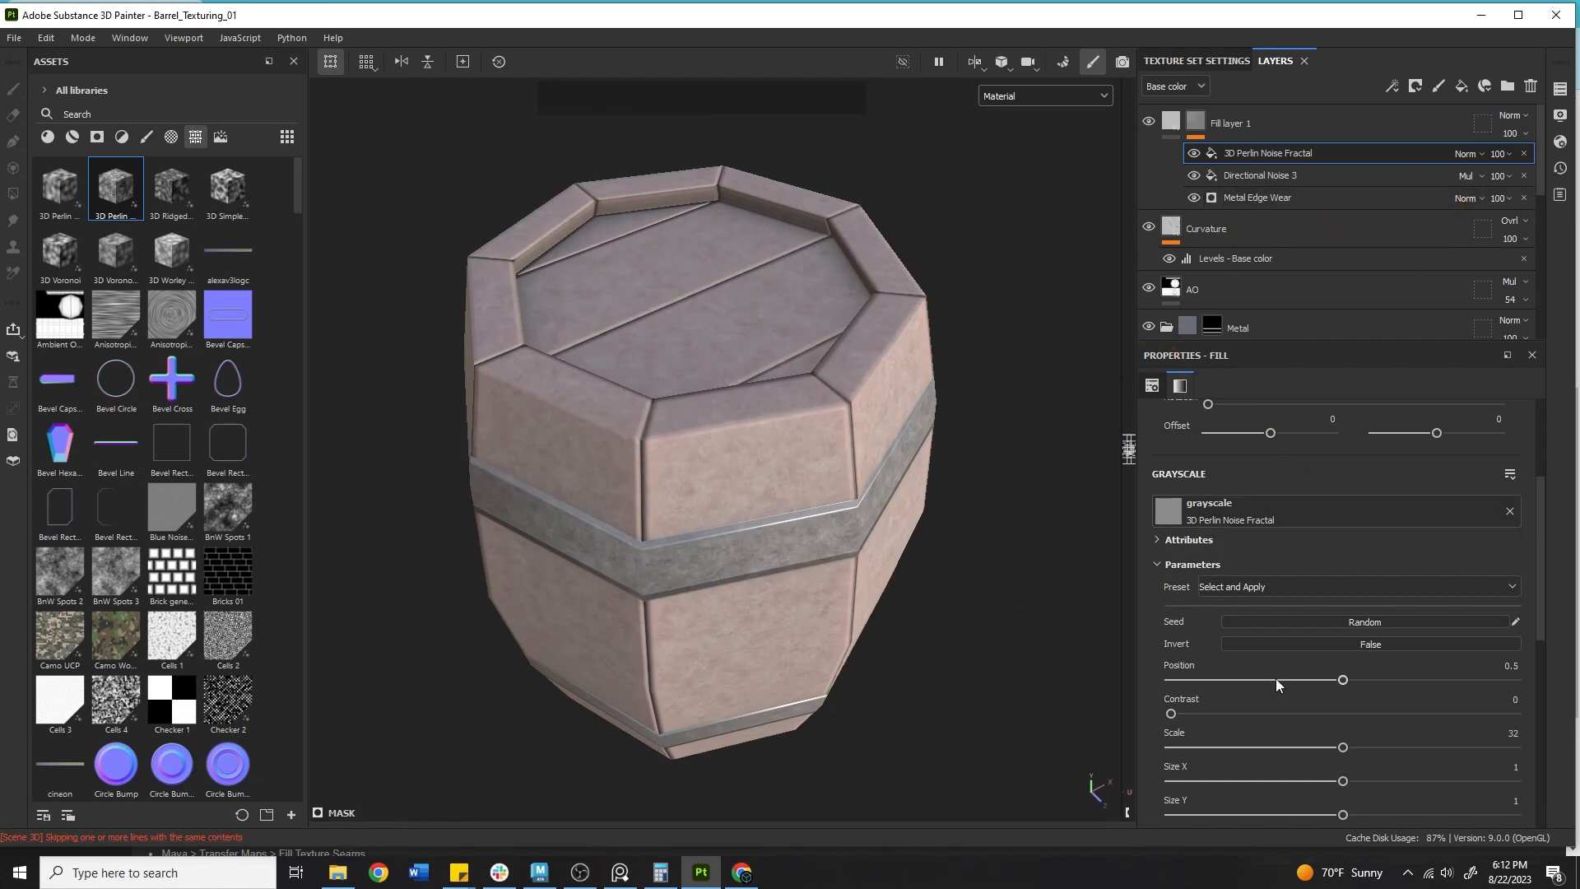
# Set the 3D Perlin Noise Fractal's Scale to 8.57 after undoing a Position change.
pyautogui.moveTo(1341, 681)
pyautogui.mouseDown()
pyautogui.moveTo(1489, 681)
pyautogui.moveTo(1325, 665)
pyautogui.mouseUp()
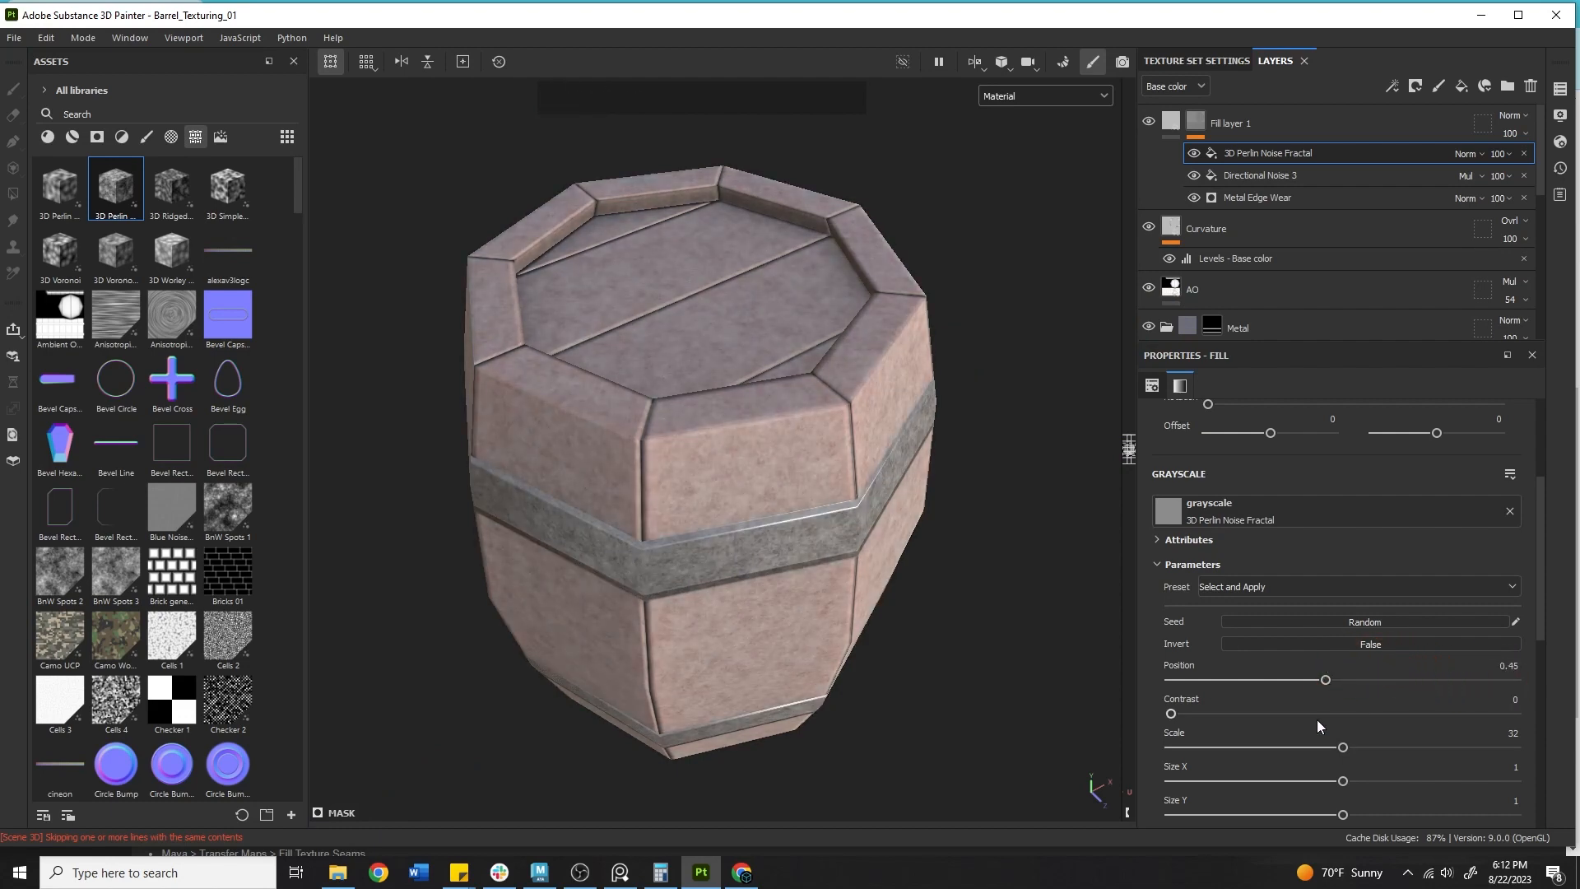
pyautogui.hotkey('ctrl', 'z')
pyautogui.moveTo(1325, 749); pyautogui.dragTo(1217, 746)
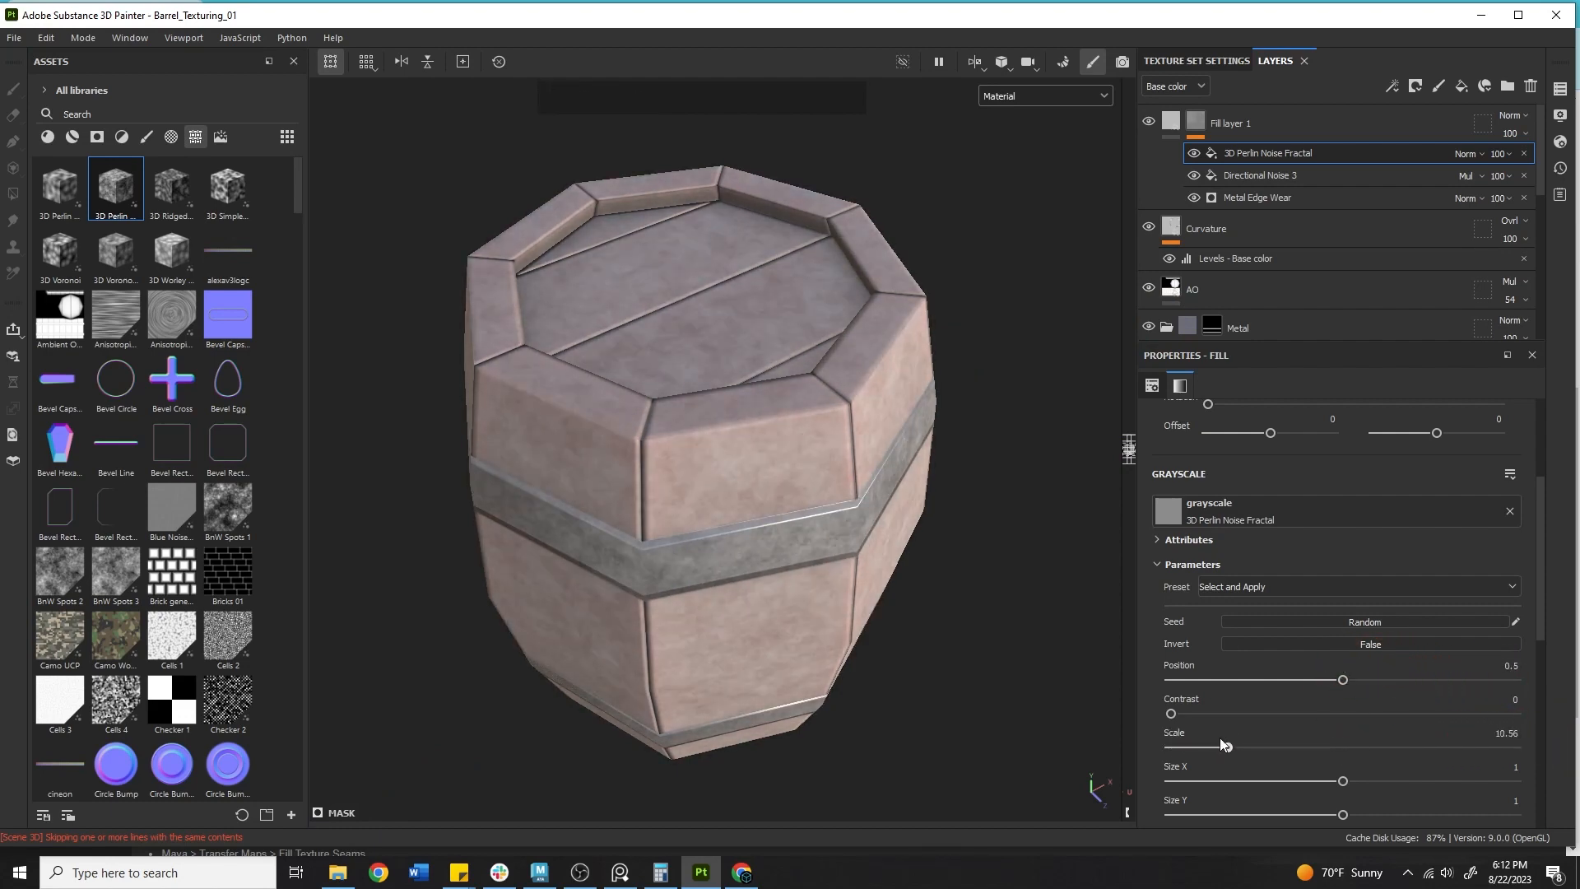
# Set the 3D Perlin Noise Fractal fill's blend mode to Multiply.
pyautogui.click(1466, 154)
pyautogui.click(1473, 233)
pyautogui.keyDown('alt'); pyautogui.moveTo(691, 461); pyautogui.dragTo(712, 482, button='right'); pyautogui.keyUp('alt')
pyautogui.keyDown('alt'); pyautogui.moveTo(714, 477); pyautogui.dragTo(950, 355); pyautogui.keyUp('alt')
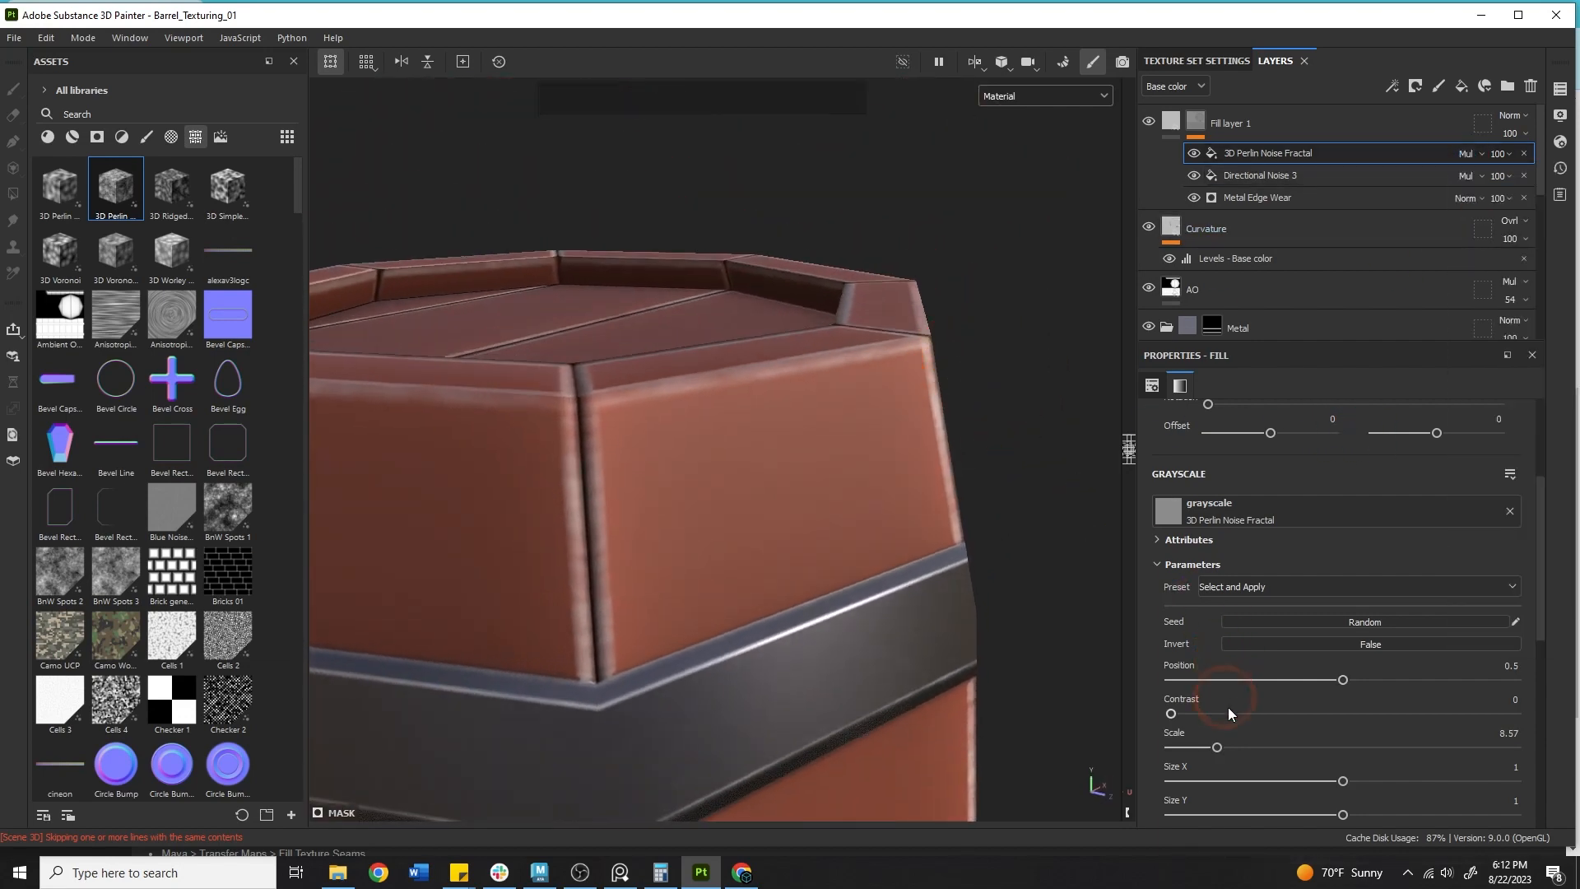
# Adjust the Perlin noise's fractal parameters, setting Min Level and Max Level to 7 and Baseline to 0.45.
pyautogui.scroll(2, 1317, 576)
pyautogui.scroll(-6, 1303, 642)
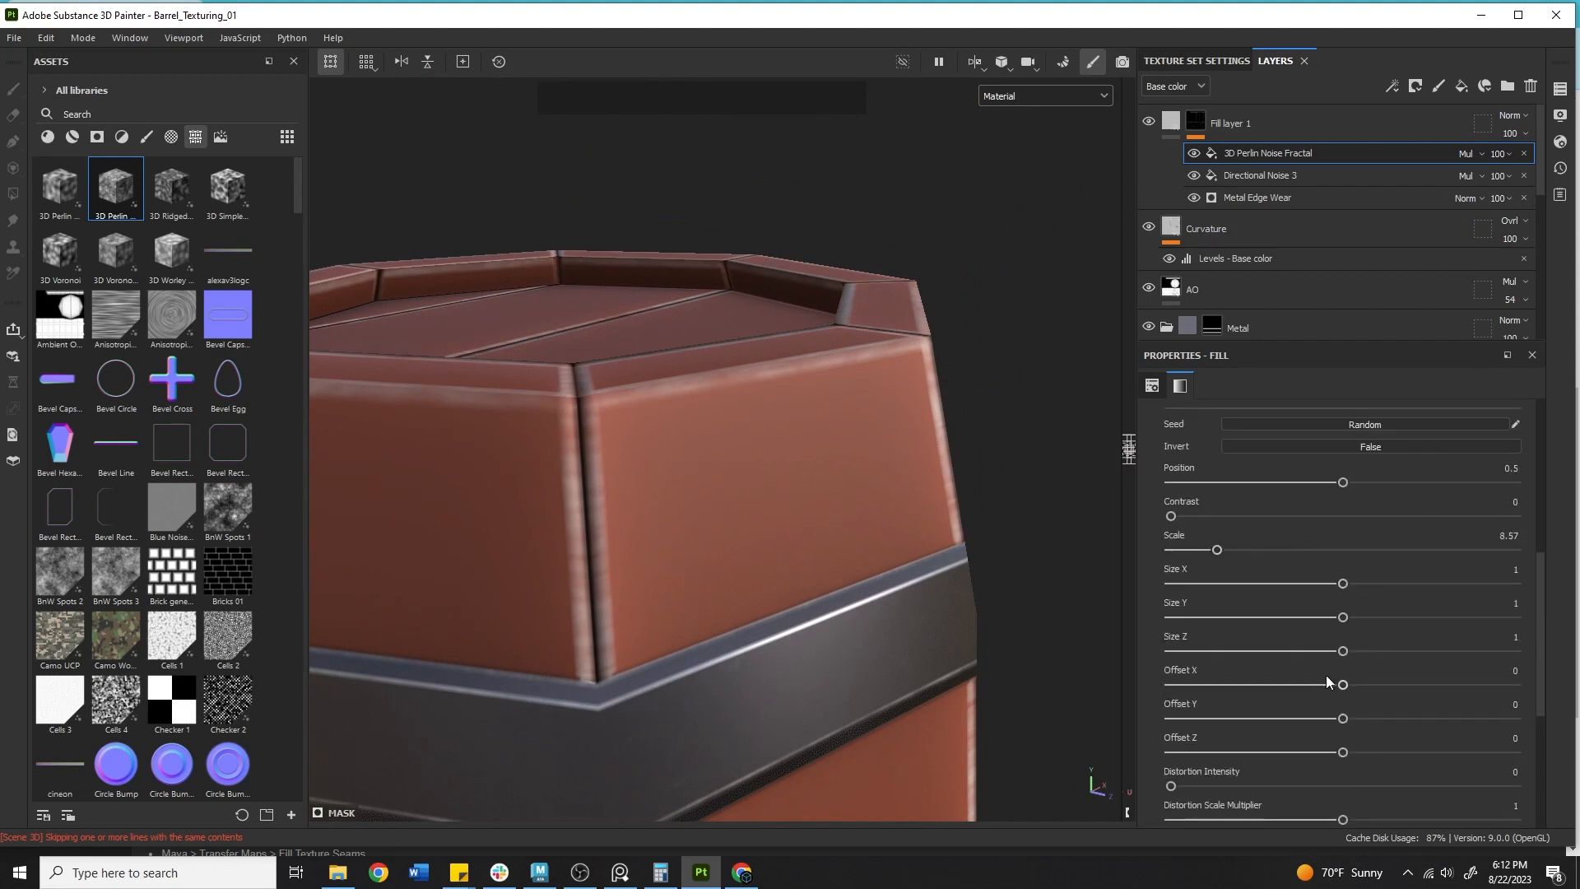
pyautogui.moveTo(1171, 656); pyautogui.dragTo(1578, 685)
pyautogui.moveTo(1342, 722); pyautogui.dragTo(1314, 756)
pyautogui.scroll(-1, 1379, 722)
pyautogui.moveTo(1498, 700); pyautogui.dragTo(1553, 697)
pyautogui.moveTo(1341, 738)
pyautogui.mouseDown()
pyautogui.moveTo(1165, 735)
pyautogui.moveTo(1325, 735)
pyautogui.mouseUp()
# Delete Fill layer 1 from the layer stack.
pyautogui.keyDown('alt'); pyautogui.moveTo(461, 469); pyautogui.dragTo(575, 494, button='right'); pyautogui.keyUp('alt')
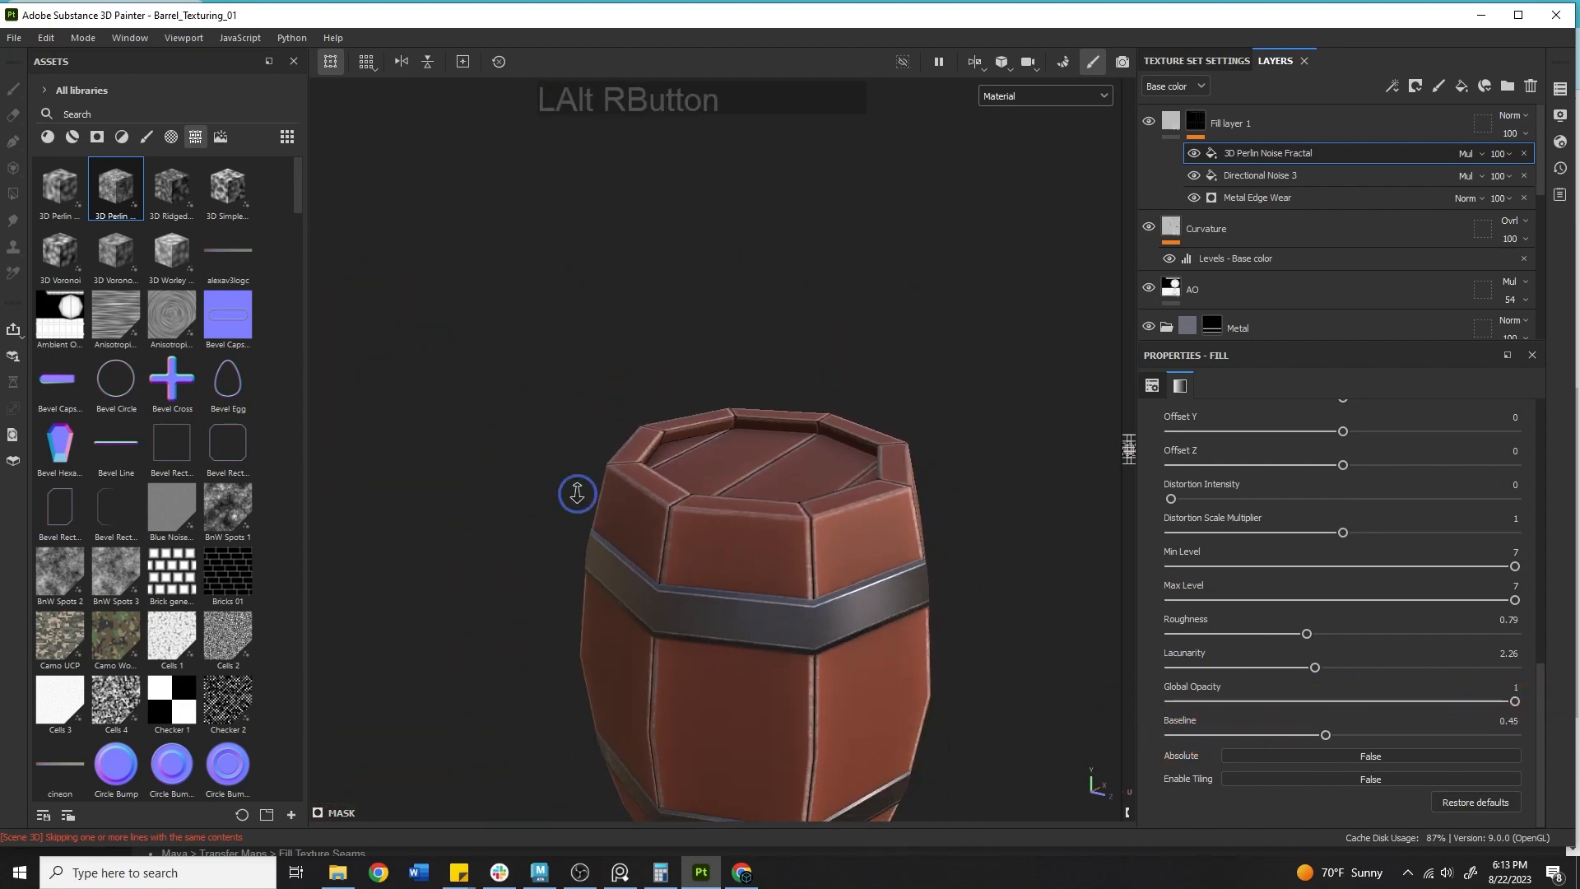
pyautogui.keyDown('alt'); pyautogui.moveTo(575, 494); pyautogui.dragTo(832, 494, button='middle'); pyautogui.keyUp('alt')
pyautogui.keyDown('alt'); pyautogui.moveTo(832, 494); pyautogui.dragTo(718, 483); pyautogui.keyUp('alt')
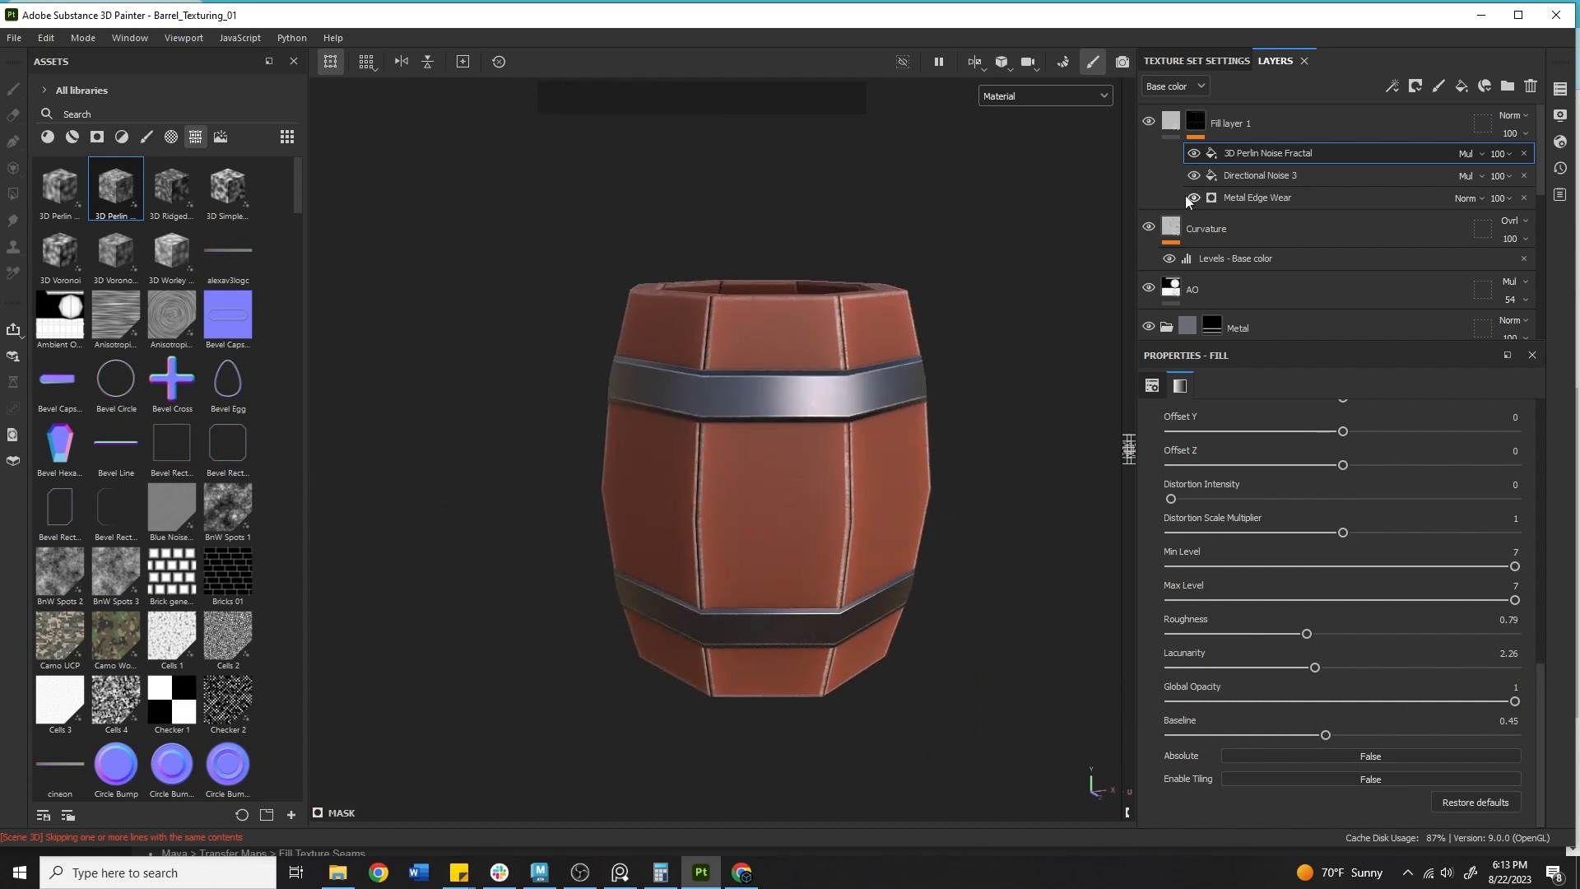
pyautogui.click(1234, 125)
pyautogui.press('Delete')
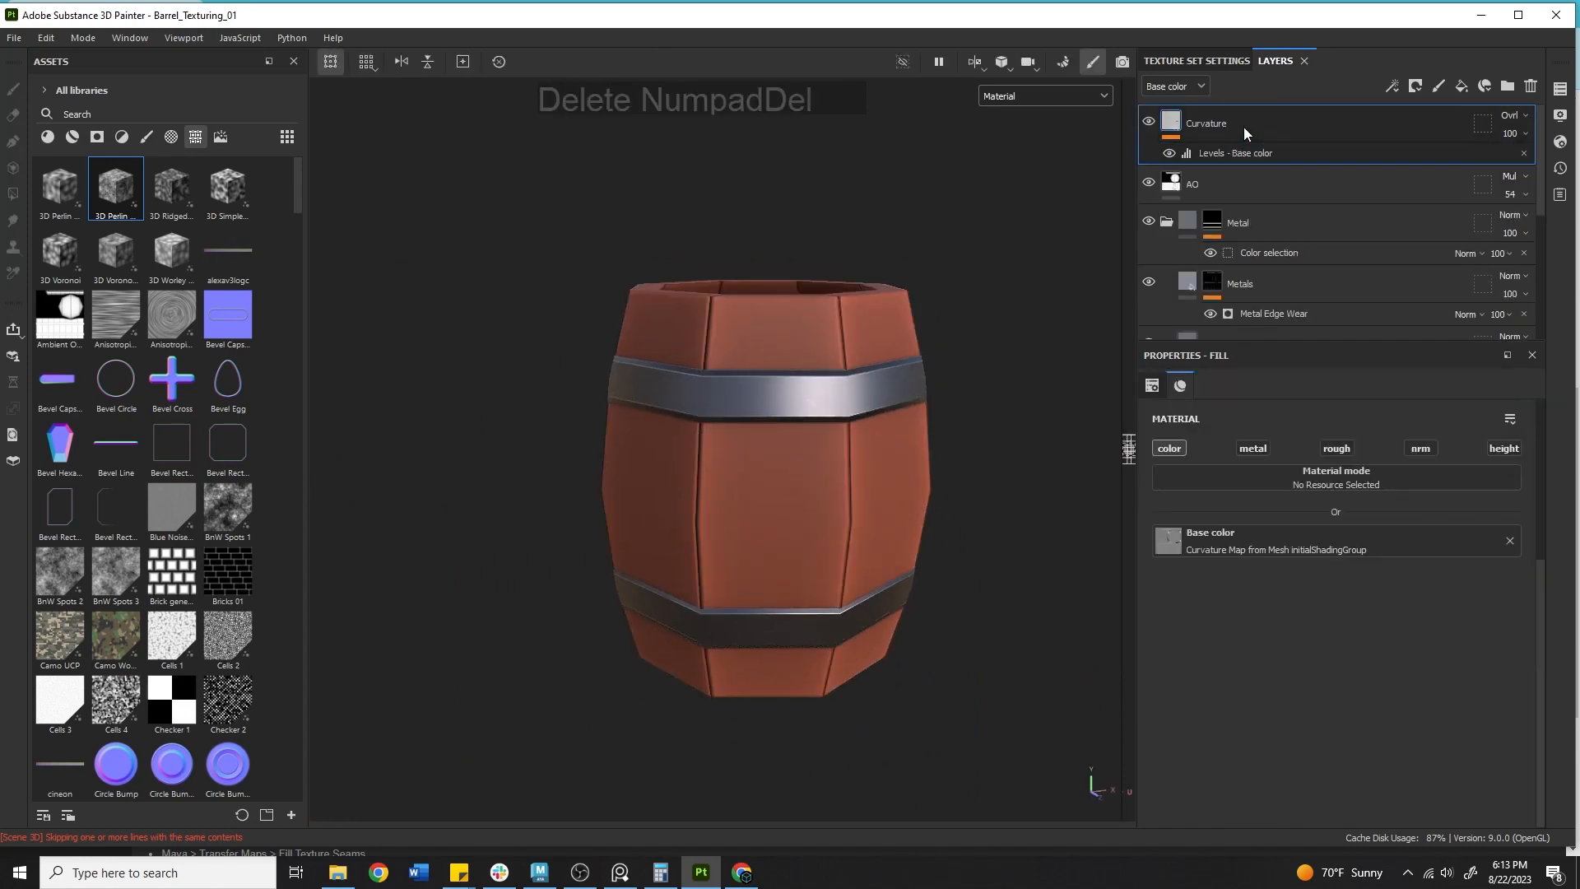
# Browse the asset library's procedural textures for a new wood-edge mask.
pyautogui.keyDown('alt'); pyautogui.moveTo(815, 341); pyautogui.dragTo(716, 441, button='middle'); pyautogui.keyUp('alt')
pyautogui.keyDown('alt'); pyautogui.moveTo(716, 441); pyautogui.dragTo(877, 522); pyautogui.keyUp('alt')
pyautogui.keyDown('alt'); pyautogui.moveTo(878, 521); pyautogui.dragTo(959, 424, button='right'); pyautogui.keyUp('alt')
pyautogui.keyDown('alt'); pyautogui.moveTo(515, 279); pyautogui.dragTo(488, 307, button='middle'); pyautogui.keyUp('alt')
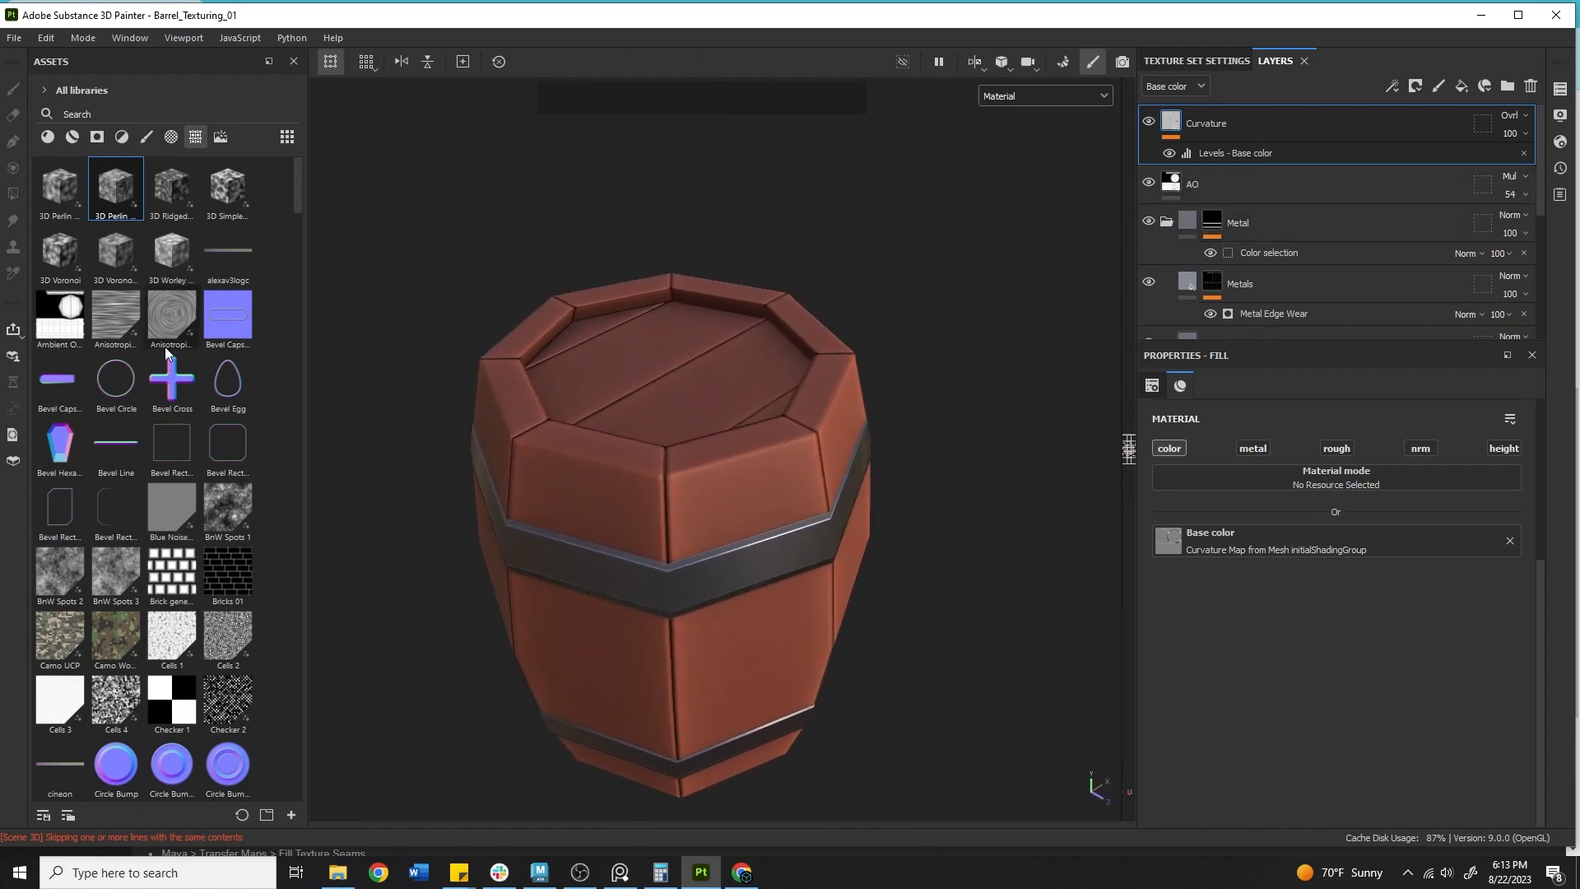
pyautogui.scroll(-5, 188, 342)
pyautogui.scroll(-10, 206, 388)
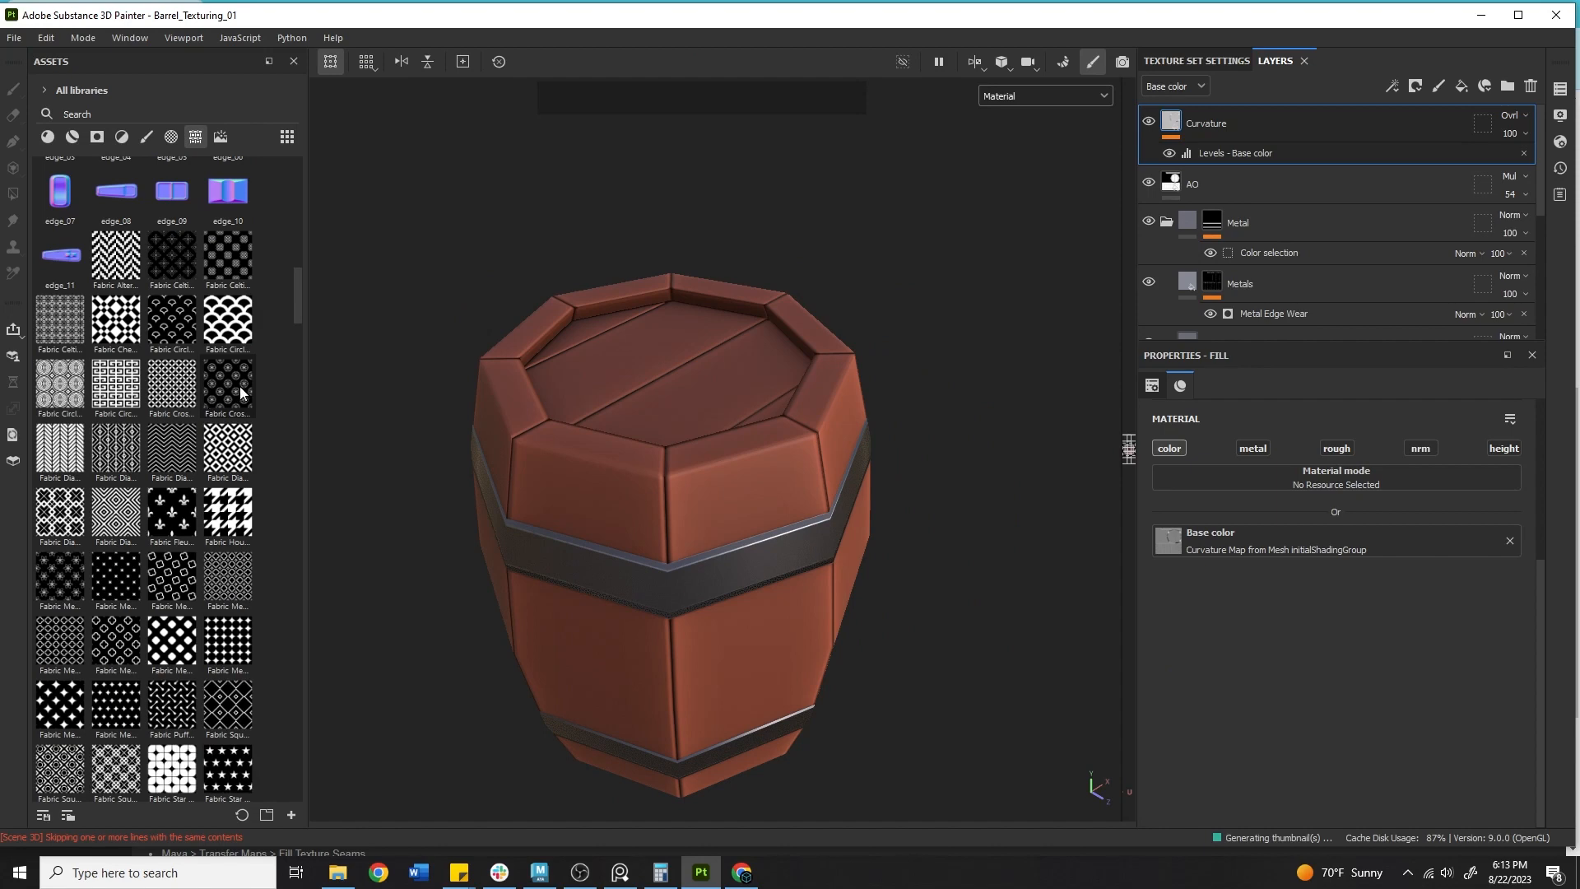
pyautogui.scroll(-3, 181, 345)
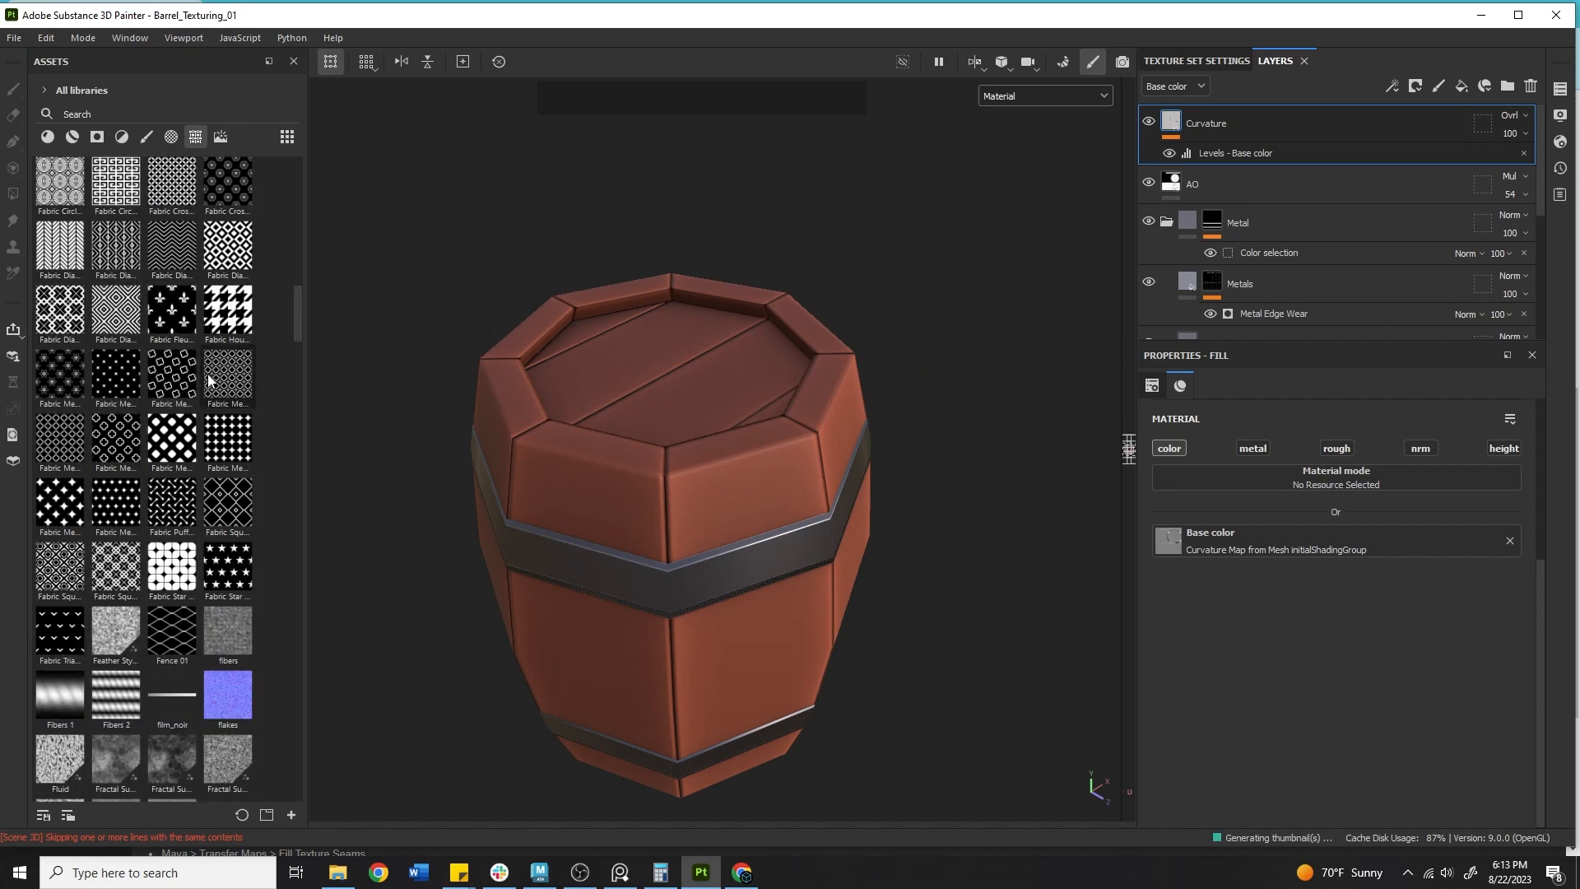
pyautogui.scroll(-3, 140, 445)
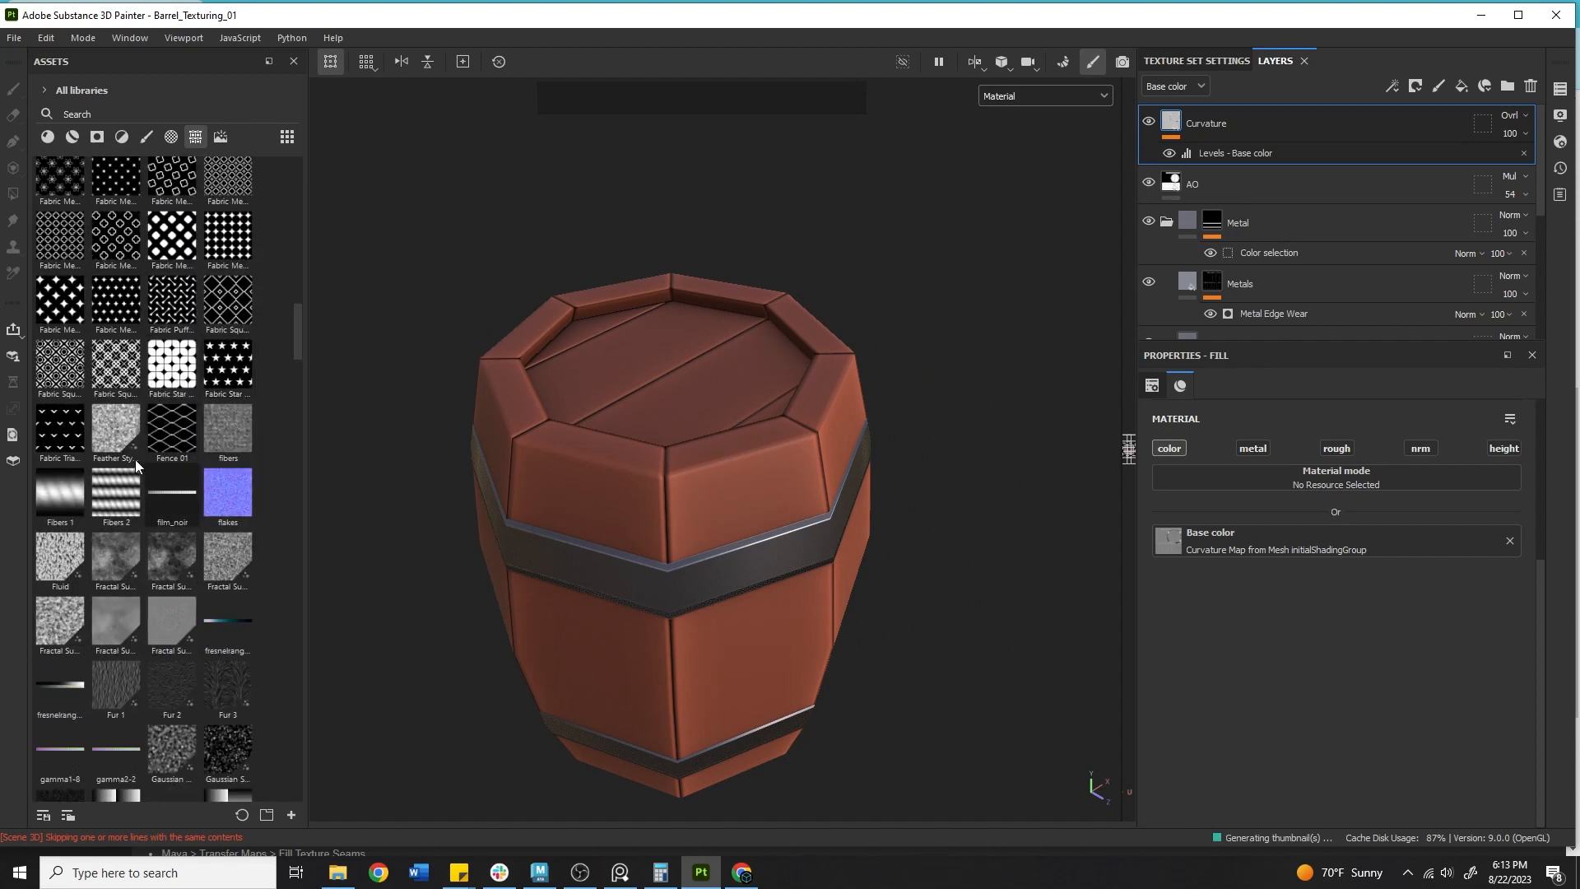
# Search the asset library for wood textures and preview the results.
pyautogui.click(111, 108)
pyautogui.write('wood')
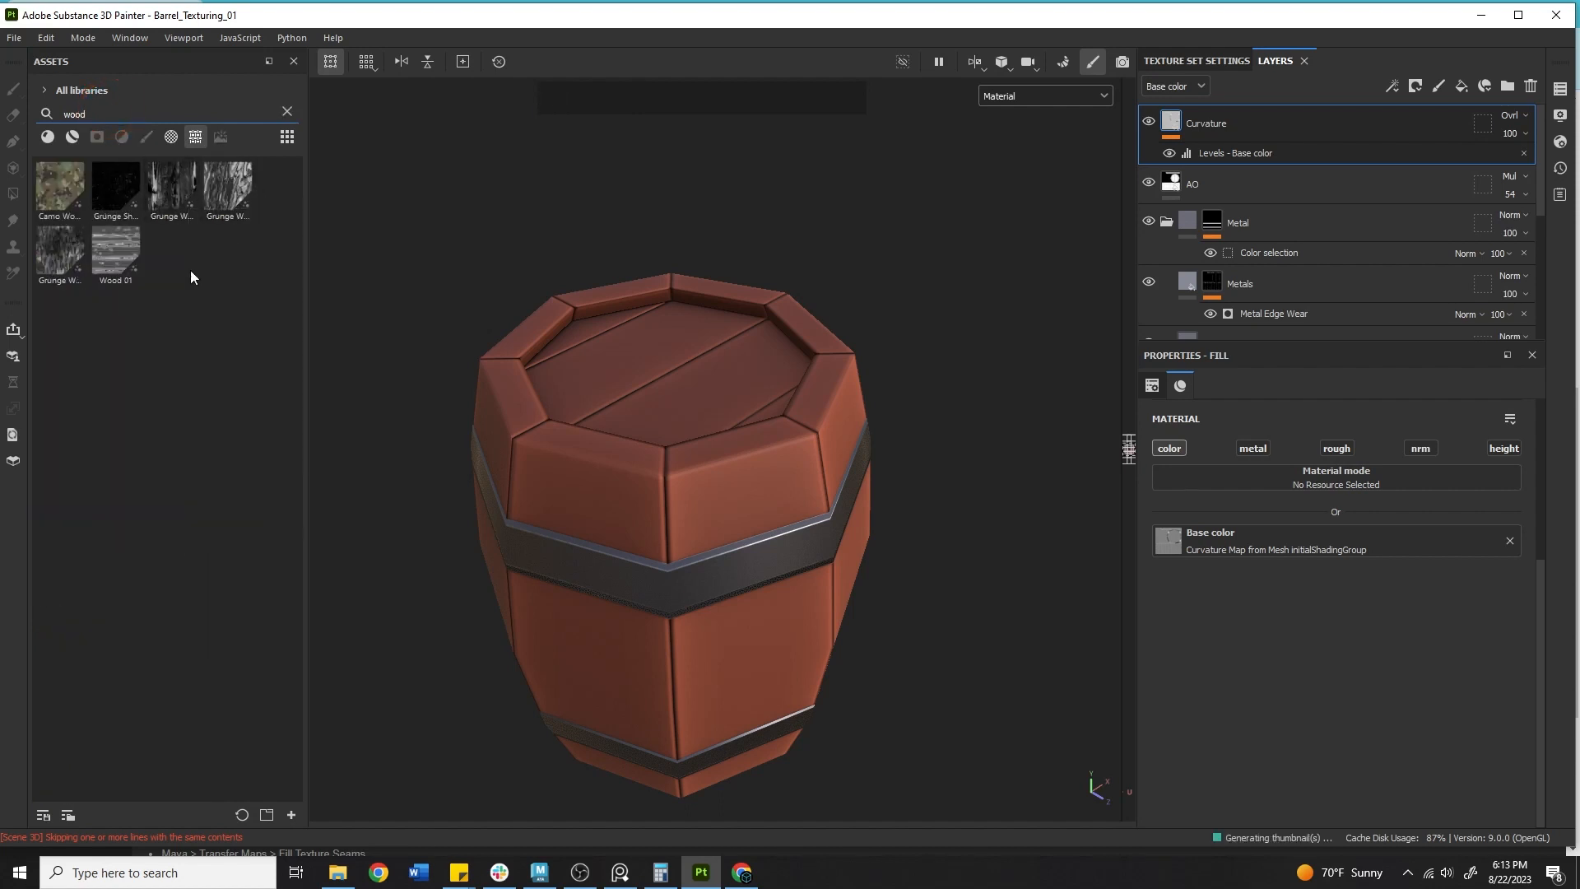
pyautogui.moveTo(131, 258)
pyautogui.moveTo(180, 186)
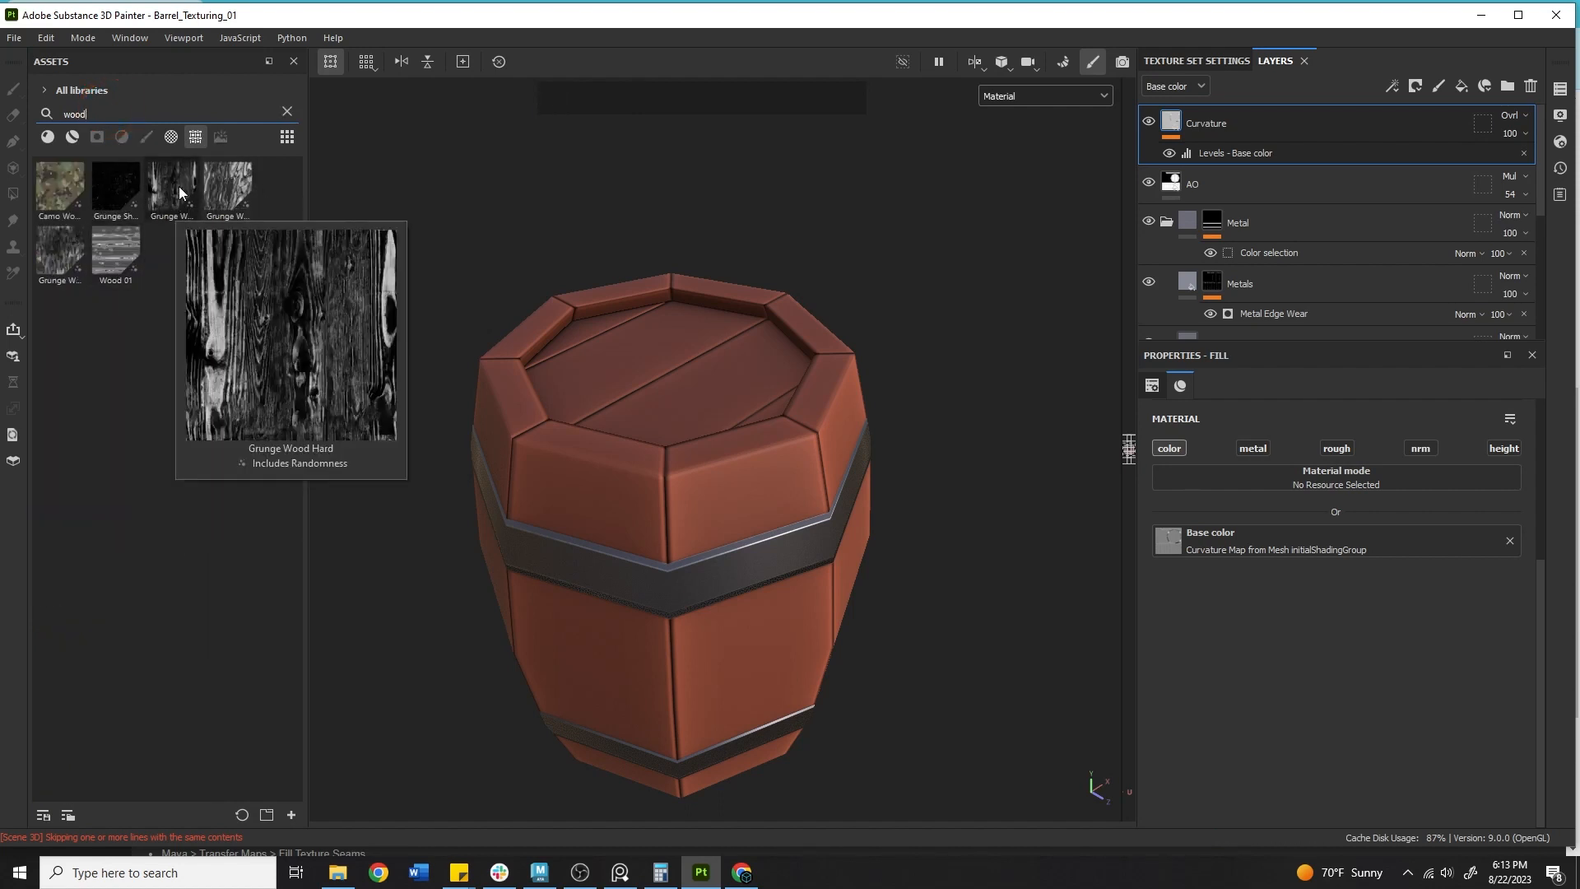
# Add a new fill layer at the top of the stack and give it a black mask.
pyautogui.click(1461, 86)
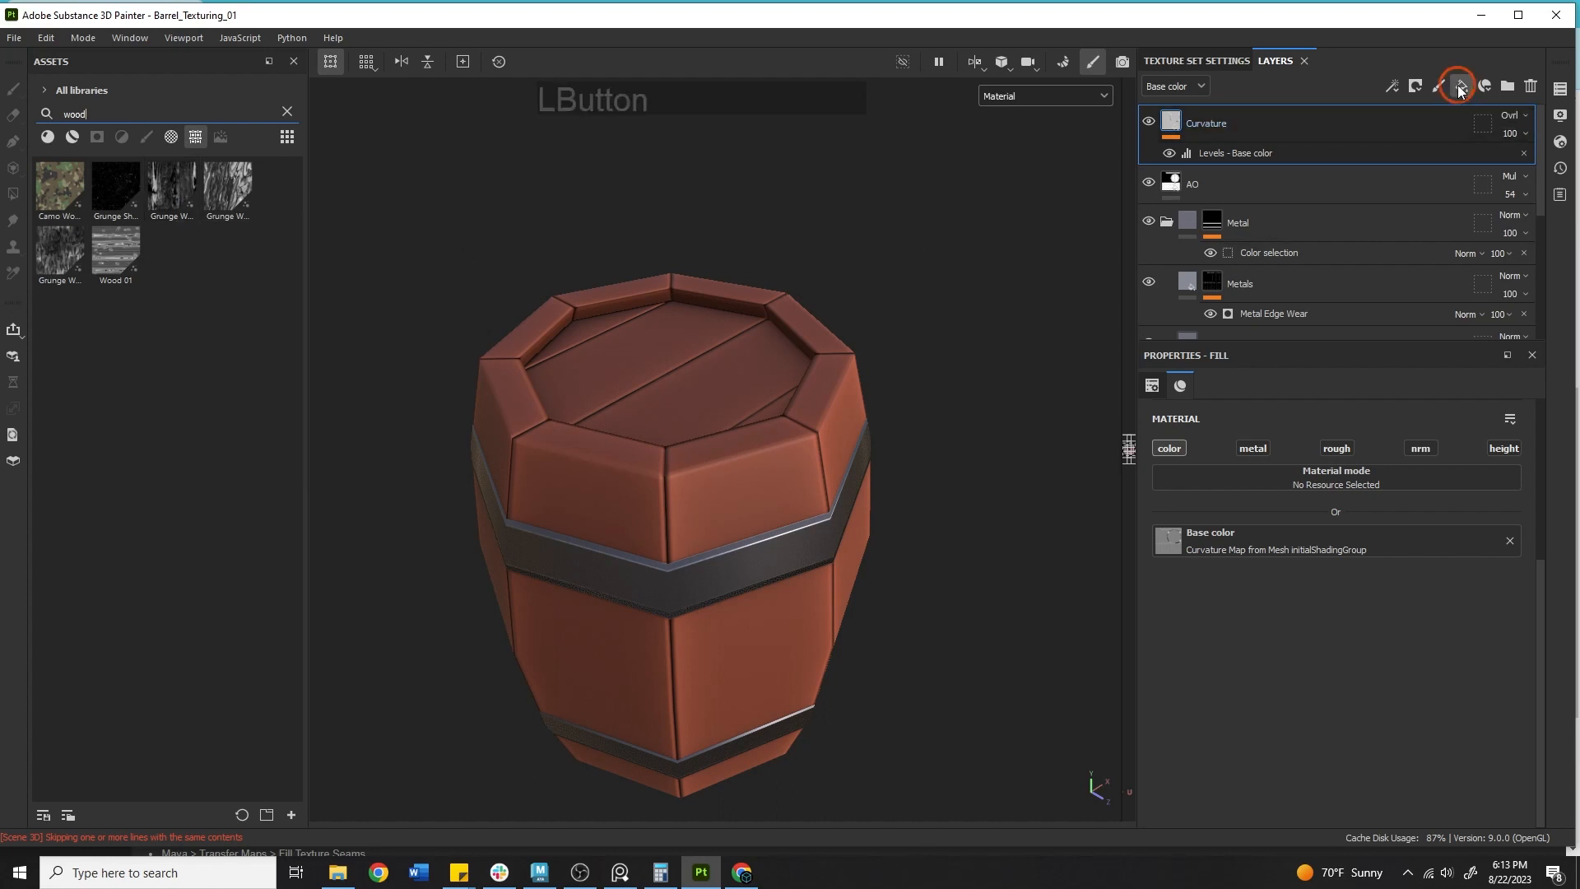
pyautogui.click(1205, 125)
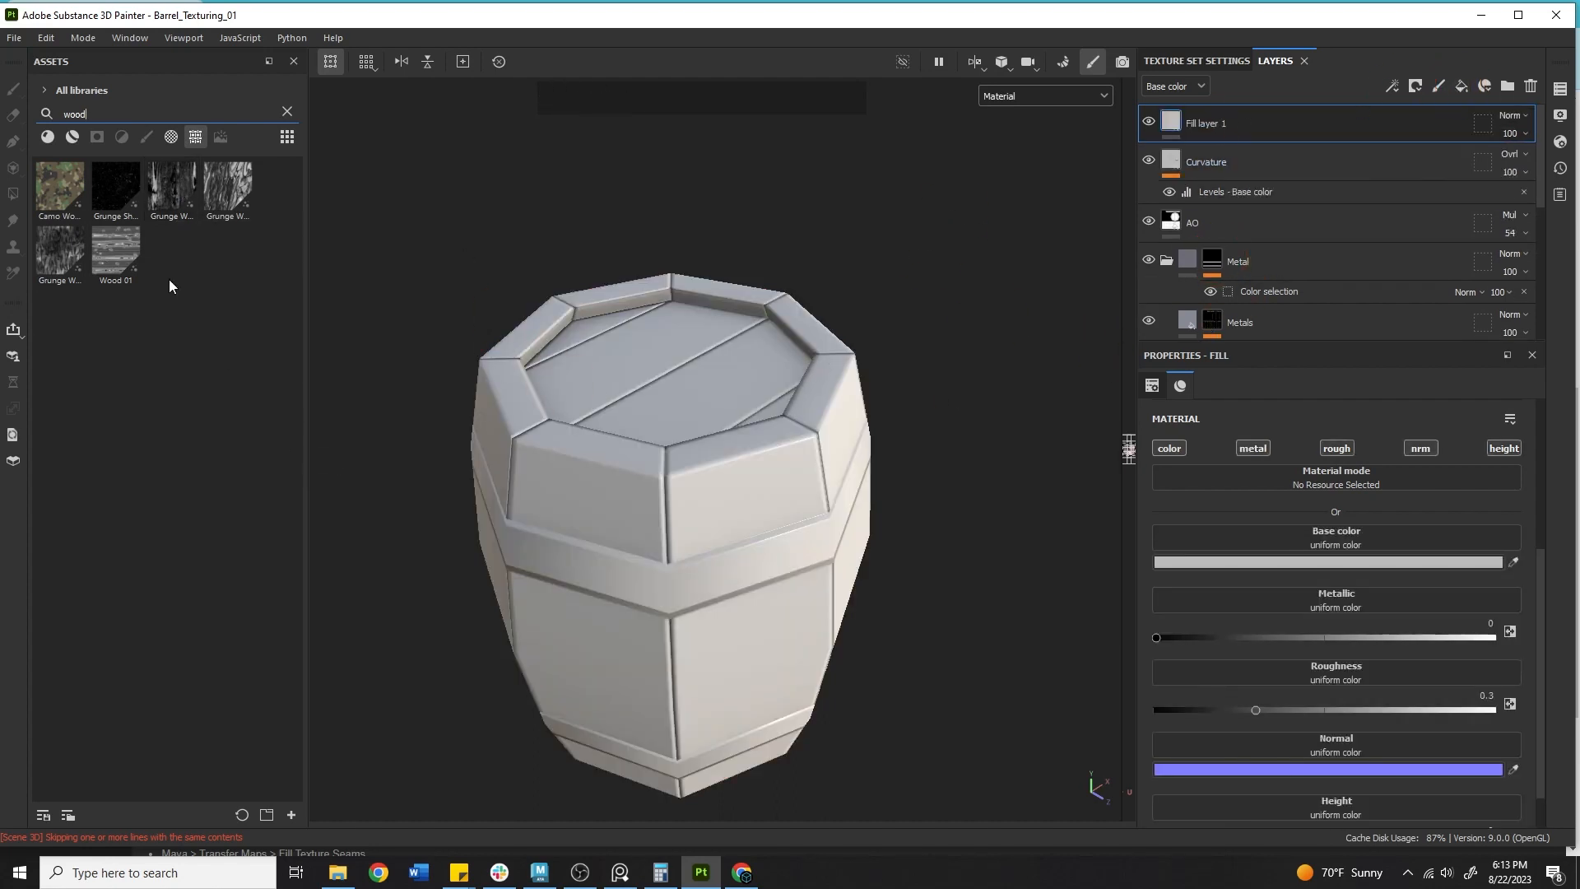
pyautogui.moveTo(122, 262)
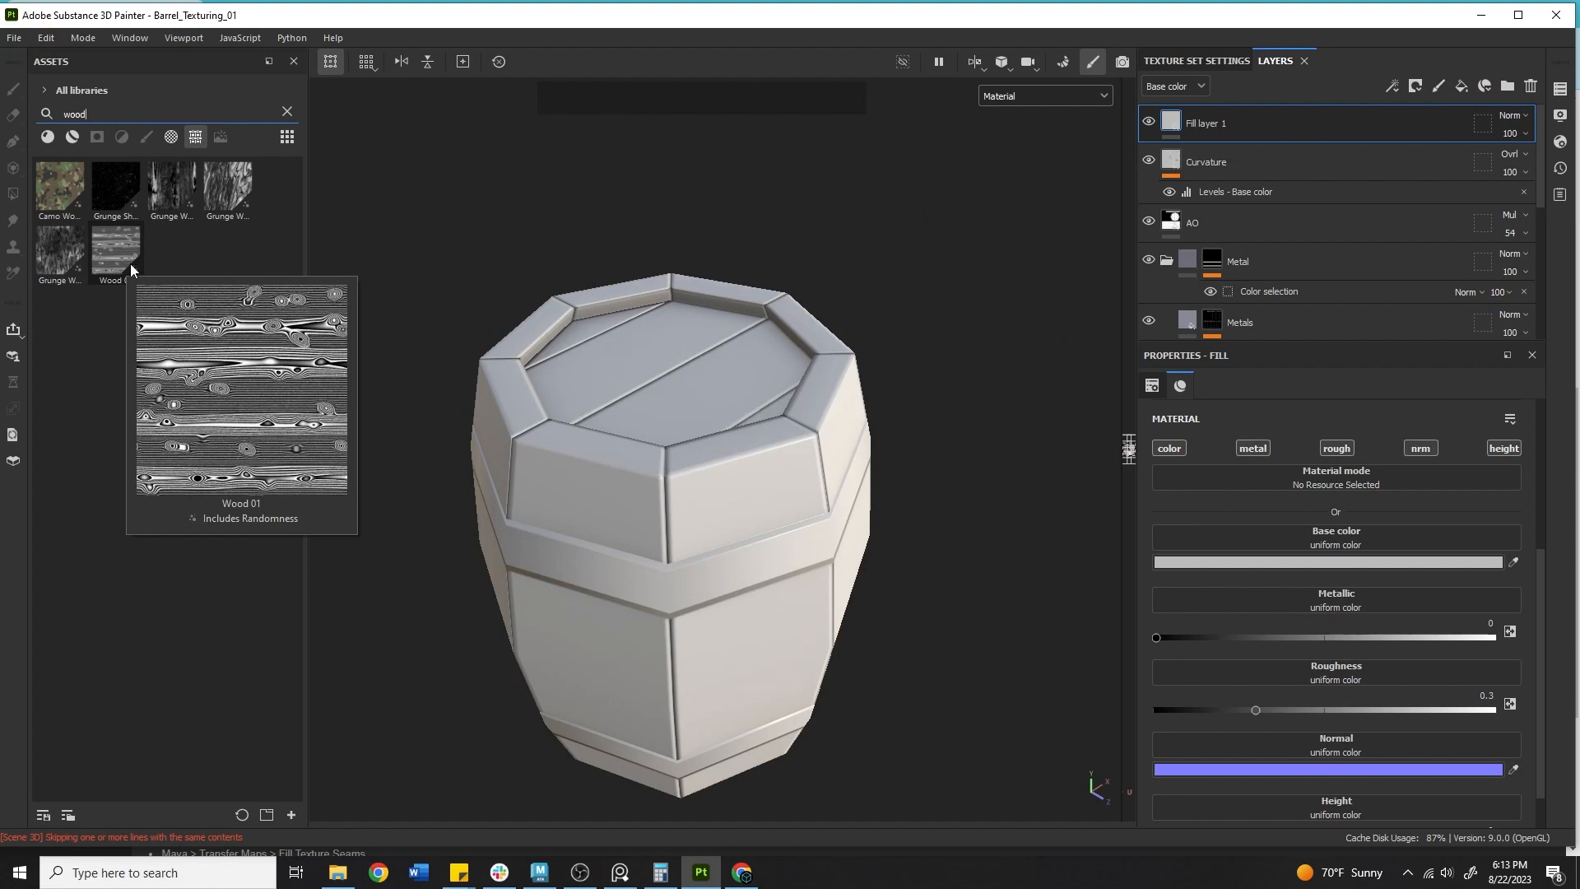
pyautogui.rightClick(1272, 121)
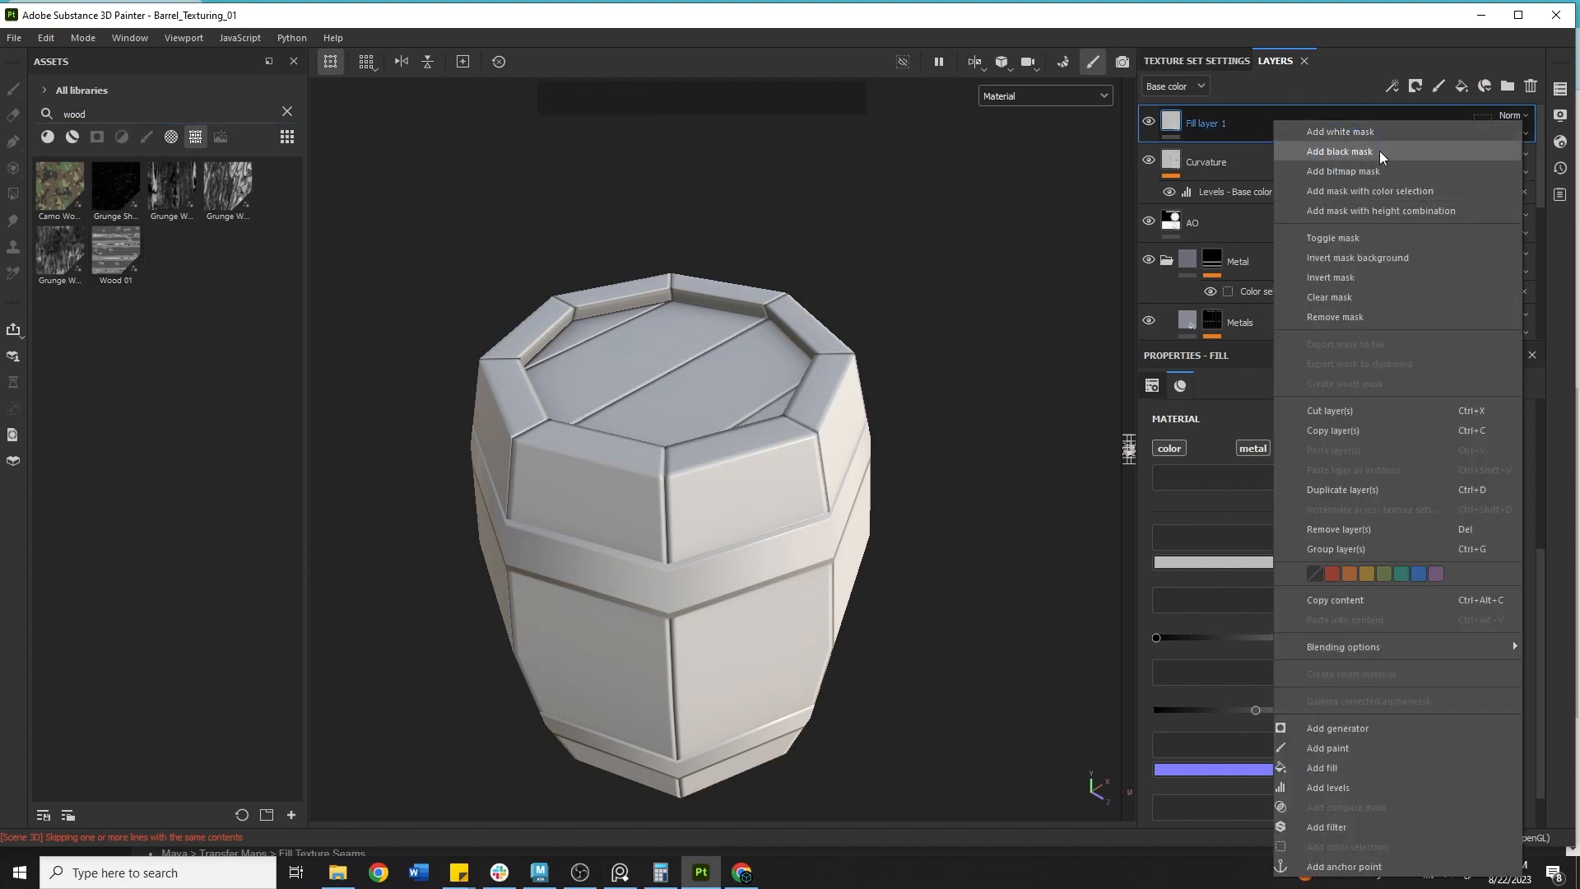
pyautogui.click(1382, 158)
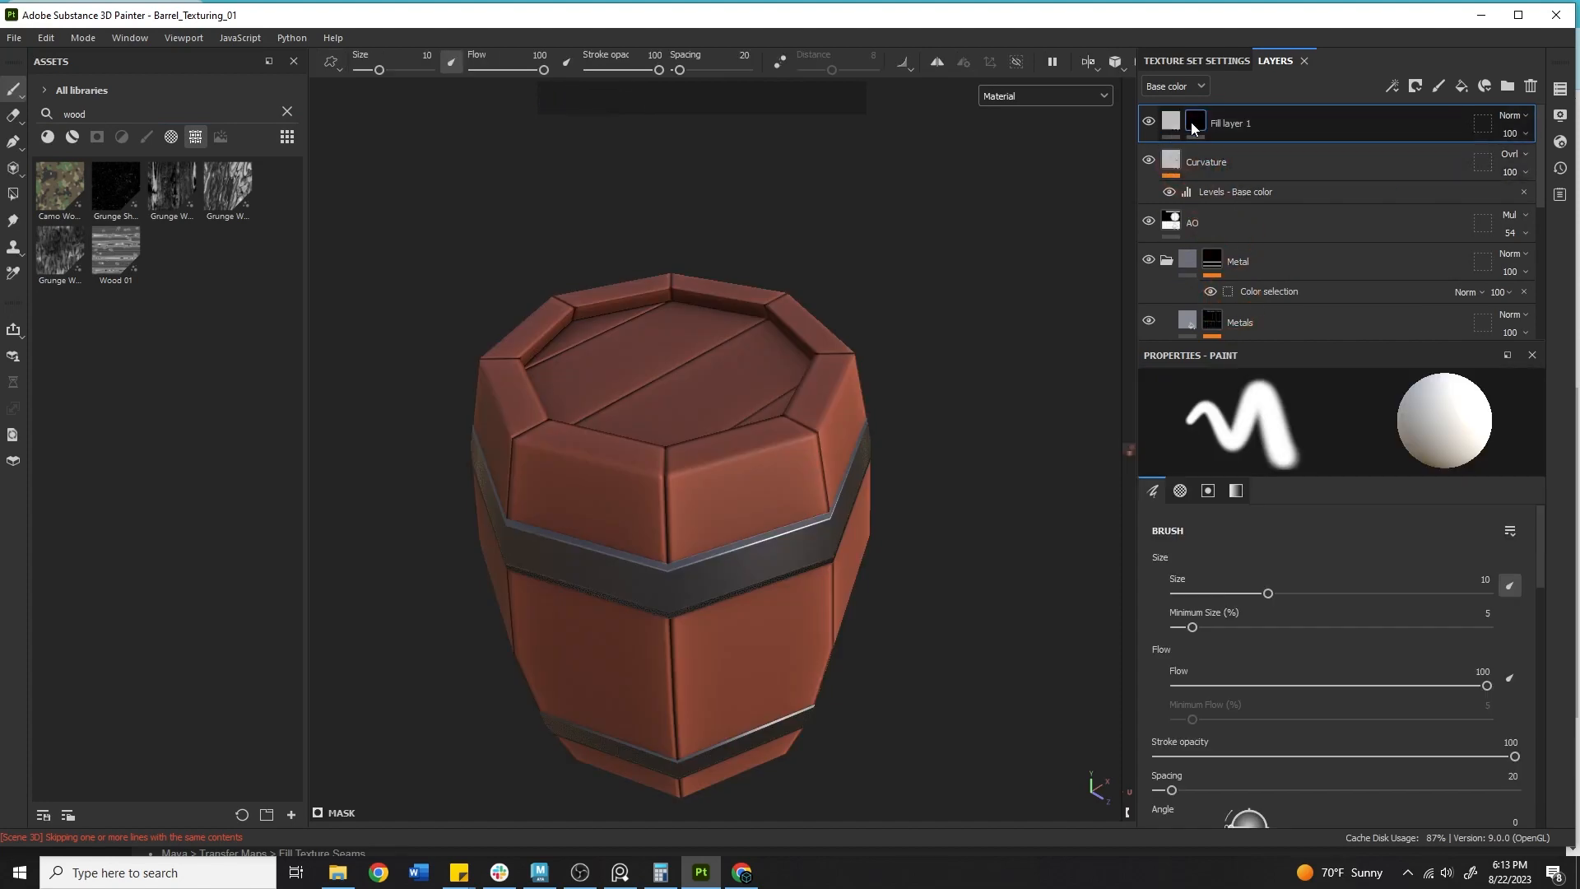
# Add a fill effect to the new layer's mask and load the Wood 01 texture into its grayscale slot.
pyautogui.rightClick(1195, 121)
pyautogui.click(1259, 691)
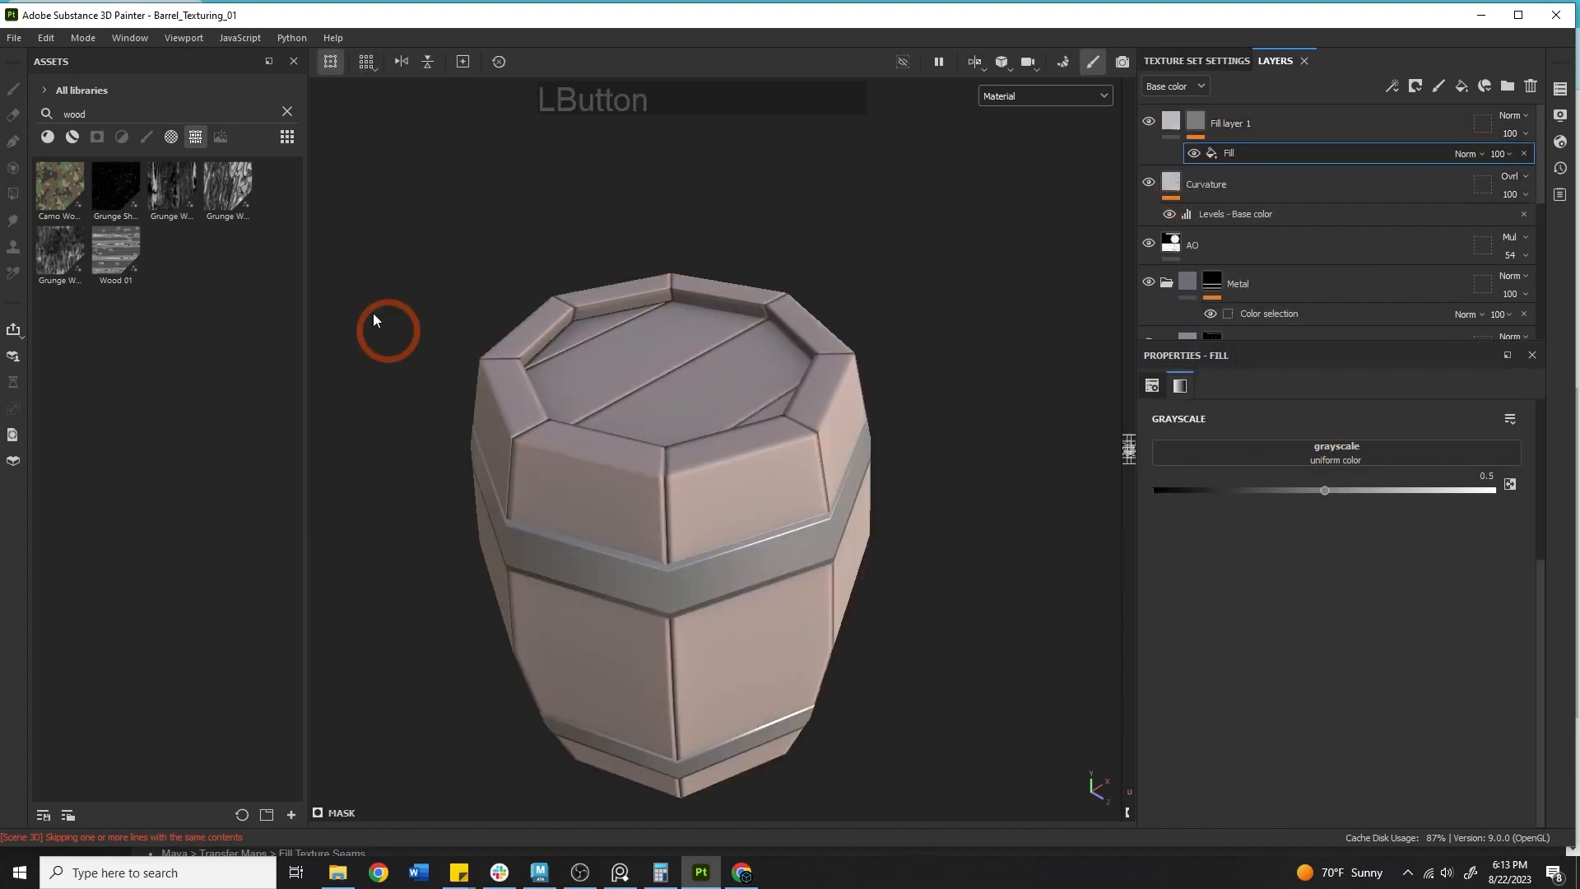
pyautogui.moveTo(129, 259); pyautogui.dragTo(1332, 456)
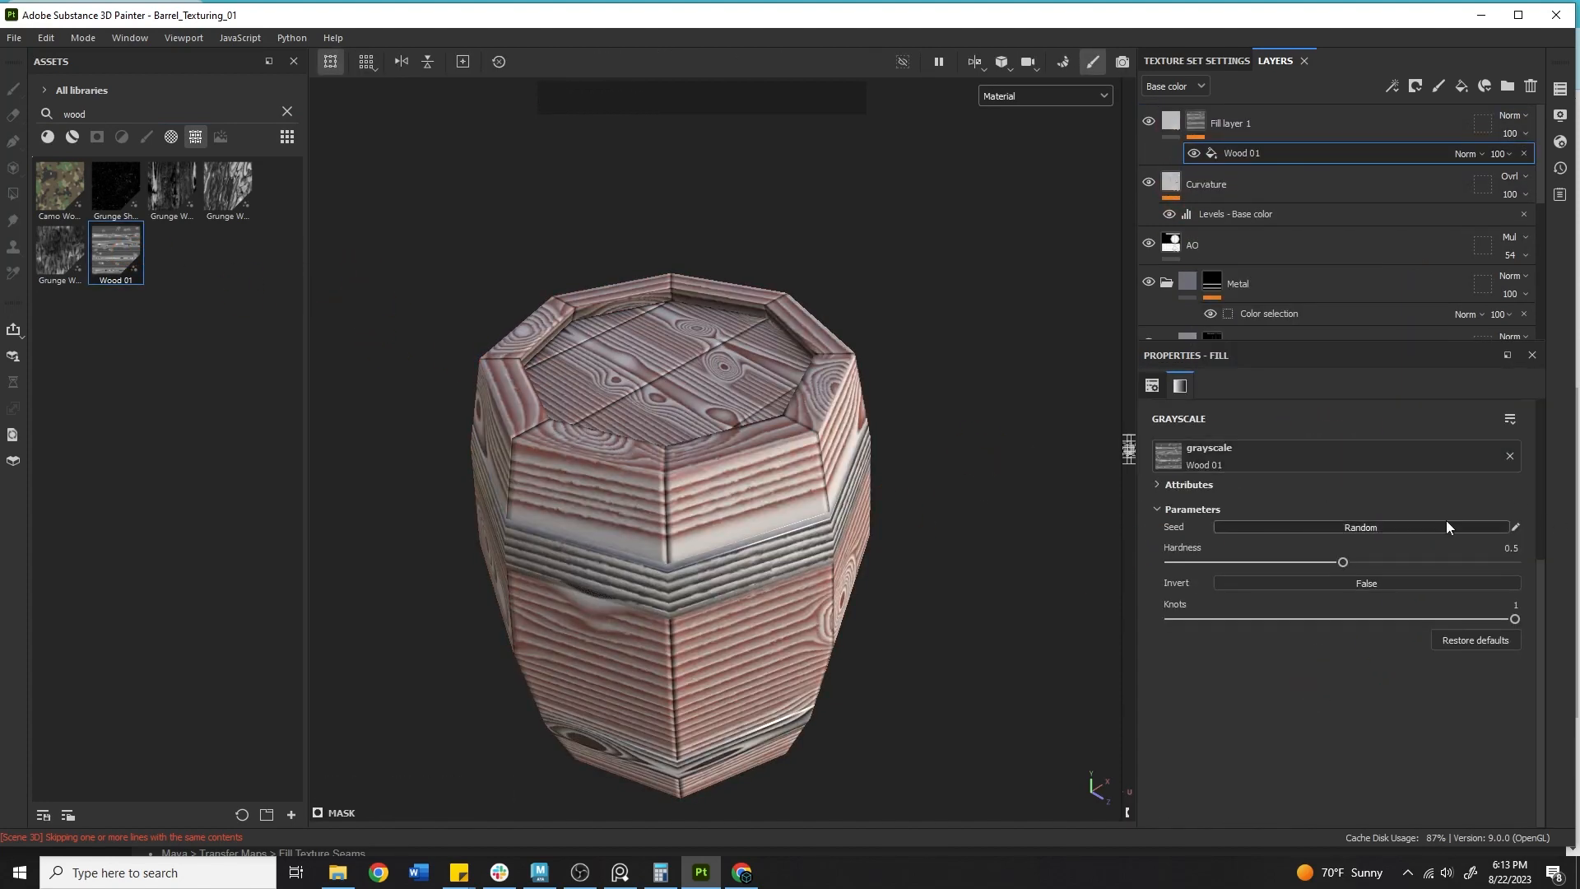
# Set the Wood 01 mask fill's UV rotation to 90 so the grain runs vertically along the planks.
pyautogui.keyDown('alt'); pyautogui.moveTo(812, 505); pyautogui.dragTo(813, 447, button='middle'); pyautogui.keyUp('alt')
pyautogui.keyDown('alt'); pyautogui.moveTo(812, 446); pyautogui.dragTo(903, 423); pyautogui.keyUp('alt')
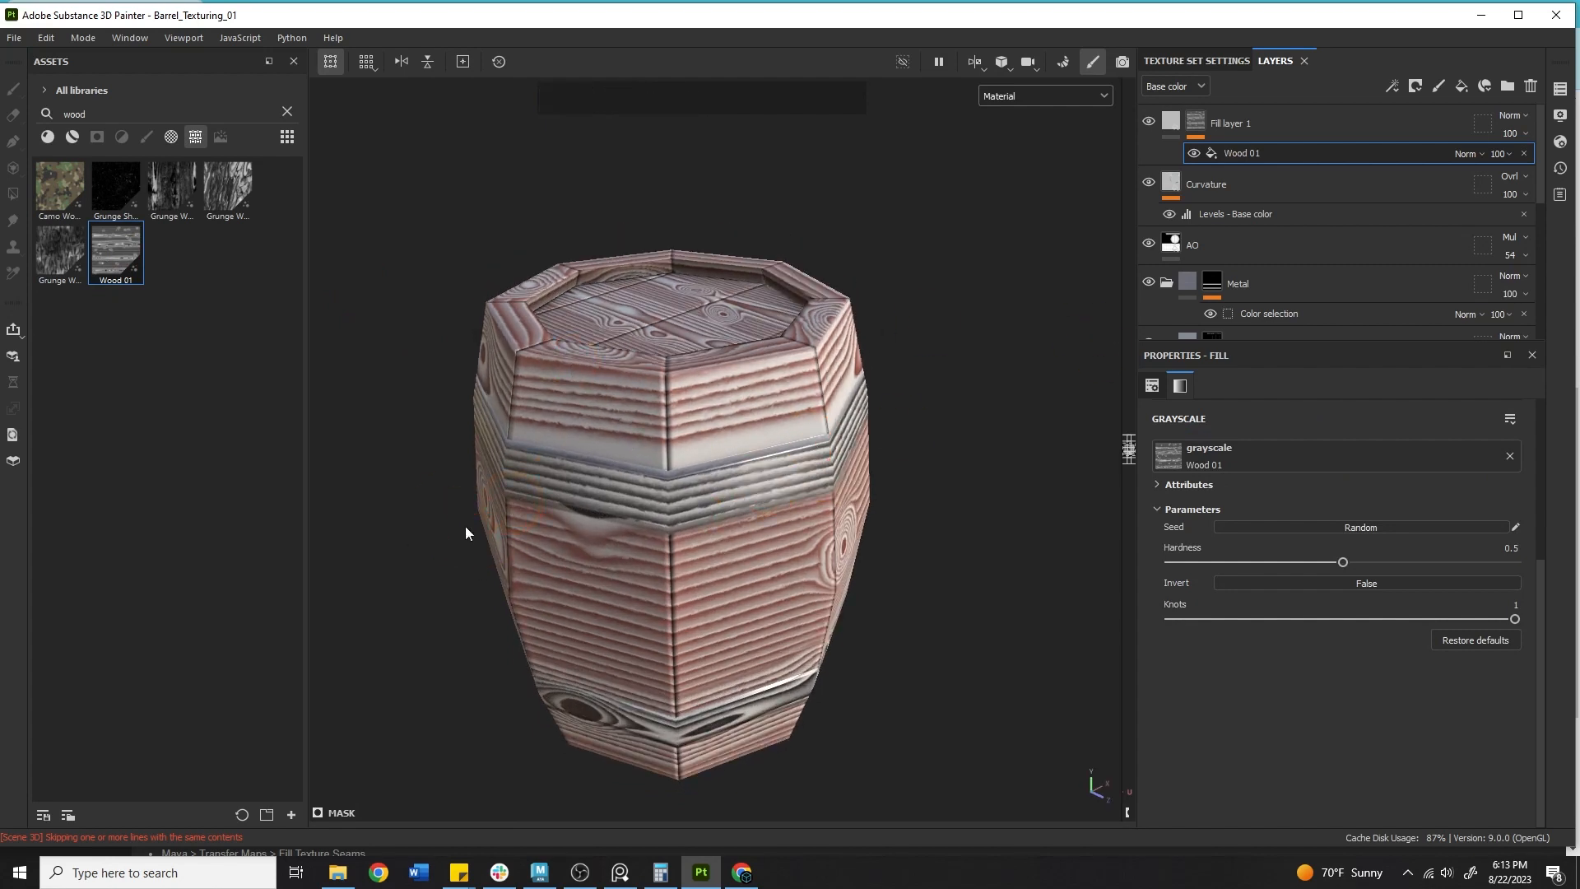
pyautogui.click(1159, 484)
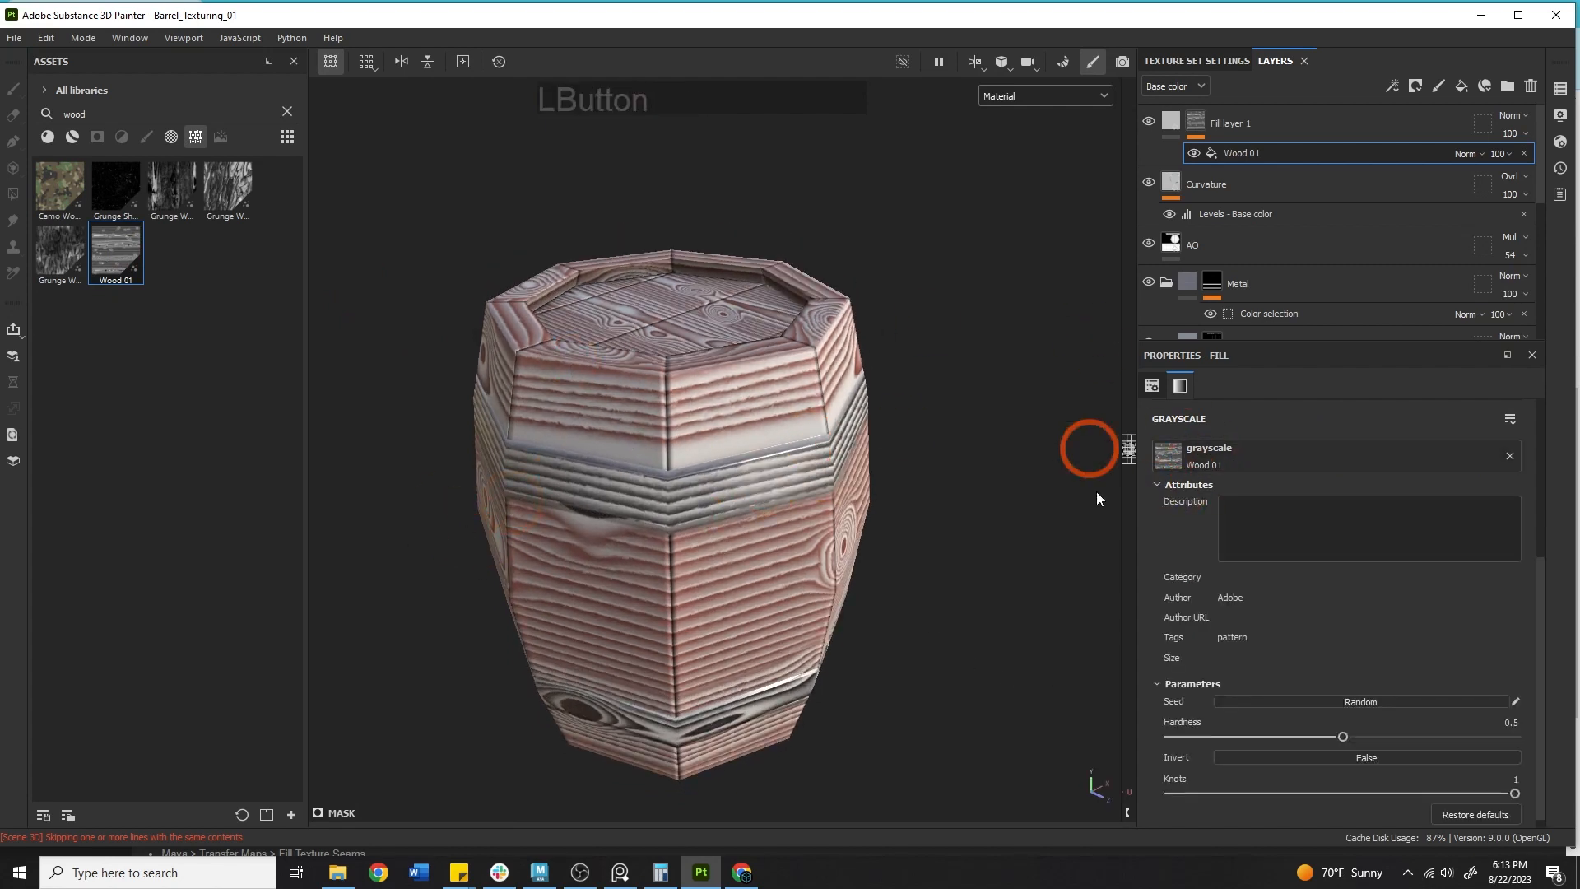
pyautogui.scroll(3, 1233, 477)
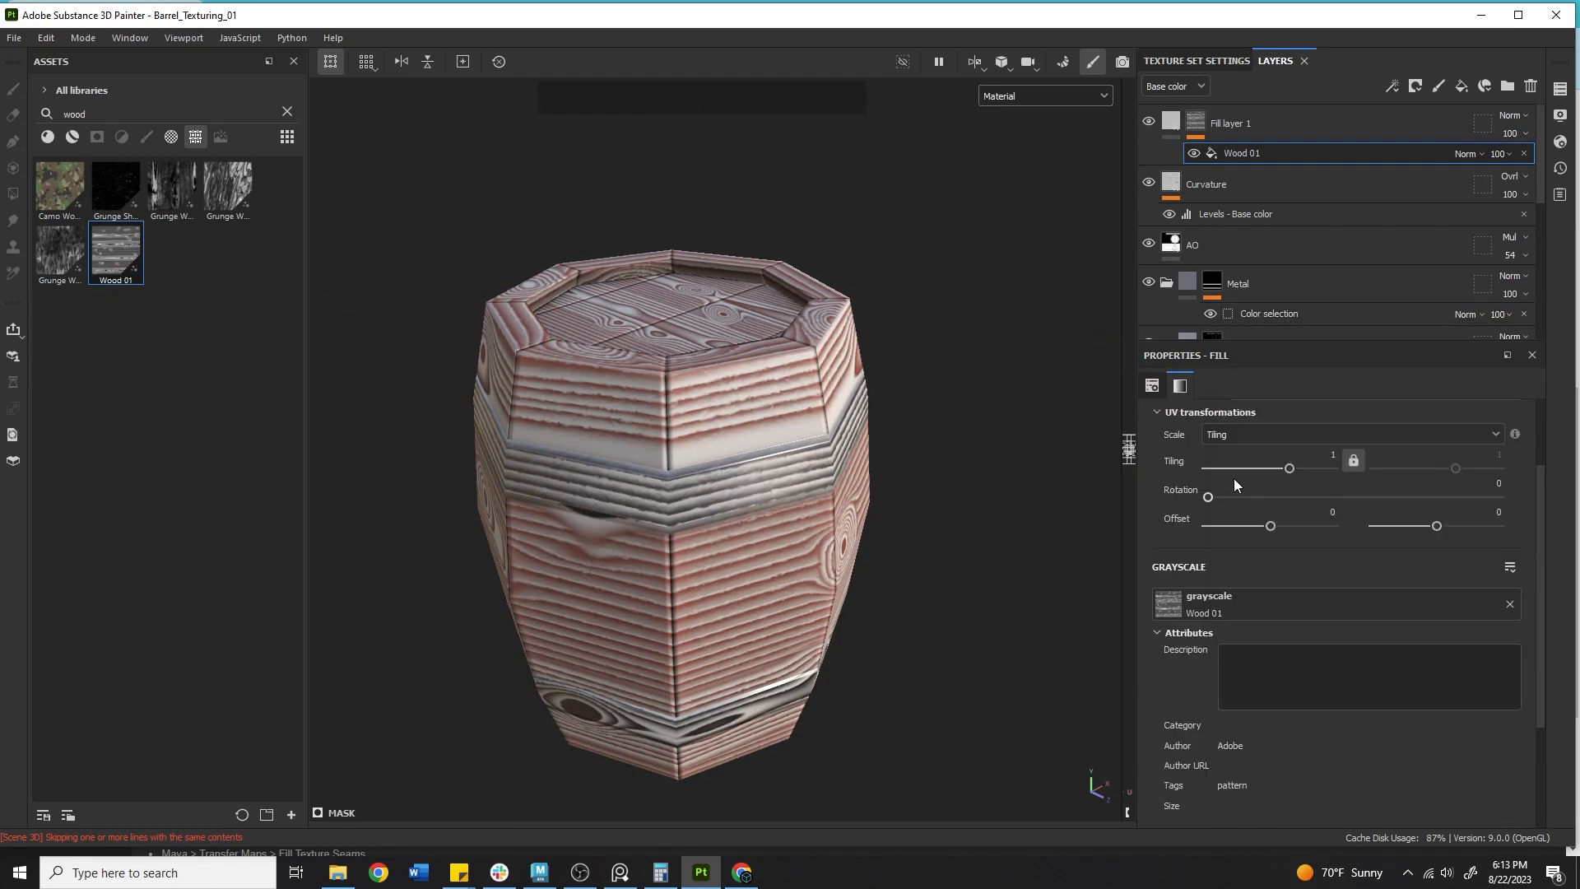
pyautogui.scroll(1, 1209, 502)
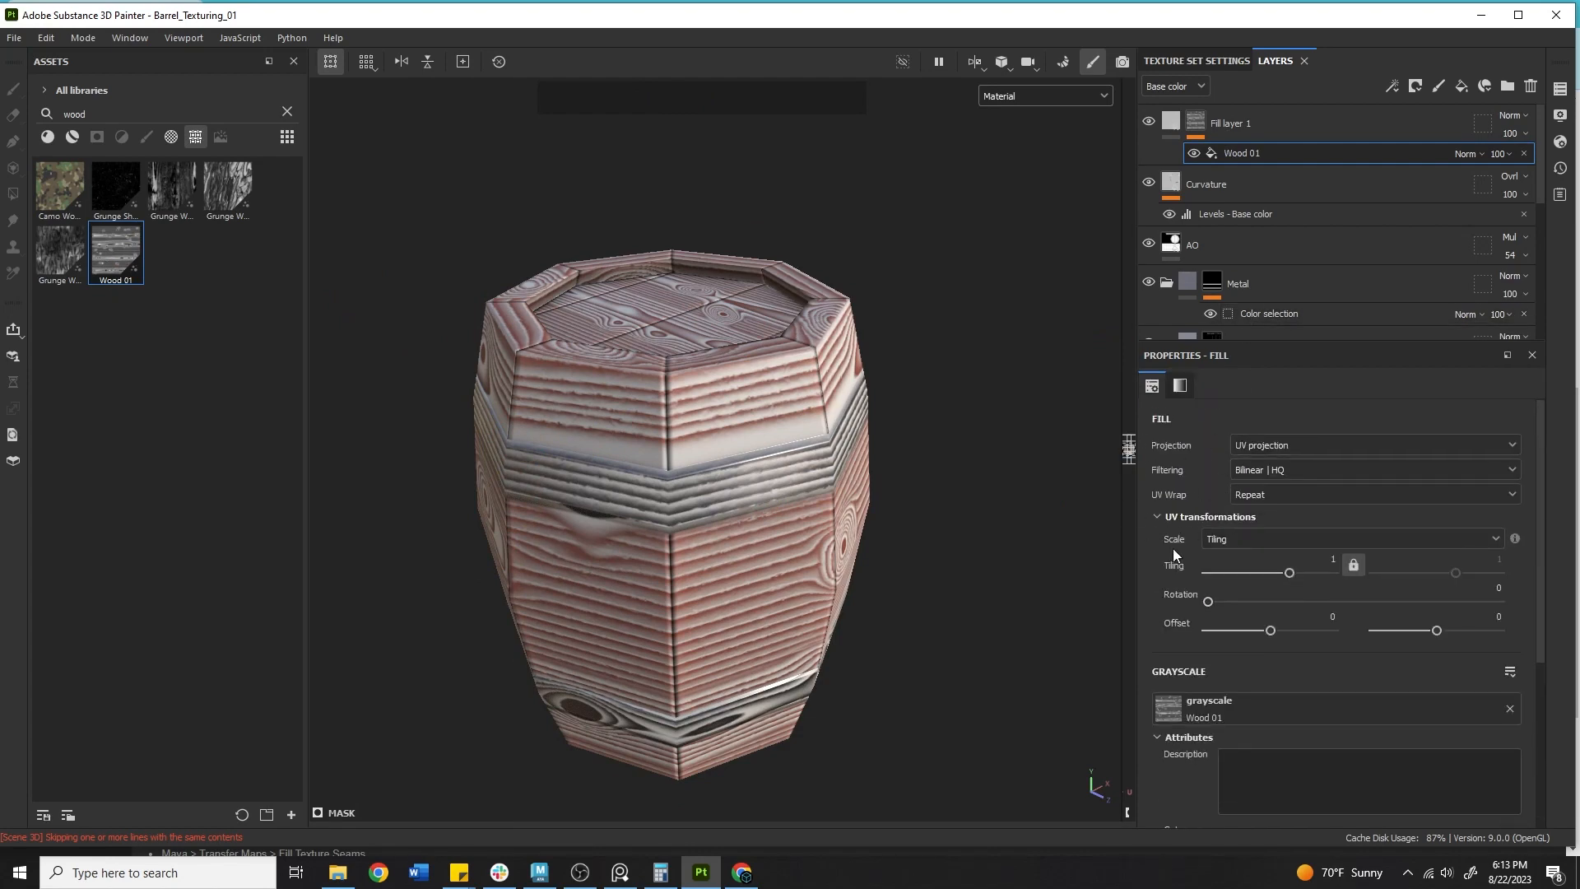
pyautogui.moveTo(1208, 602); pyautogui.dragTo(1275, 603)
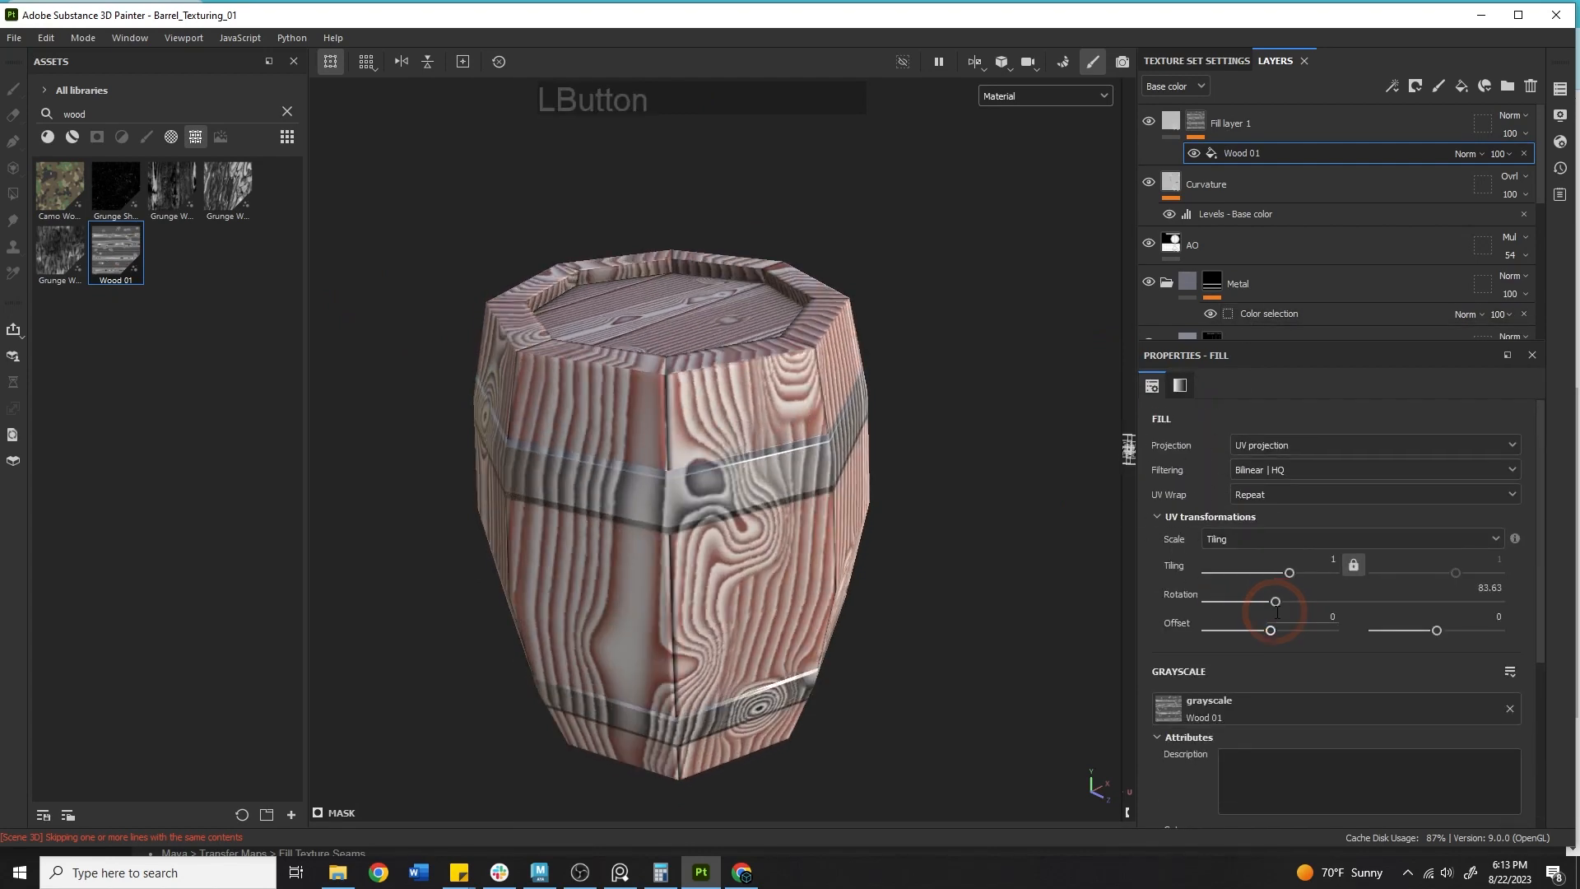
pyautogui.click(1490, 586)
pyautogui.write('90')
pyautogui.press('KP_Enter')
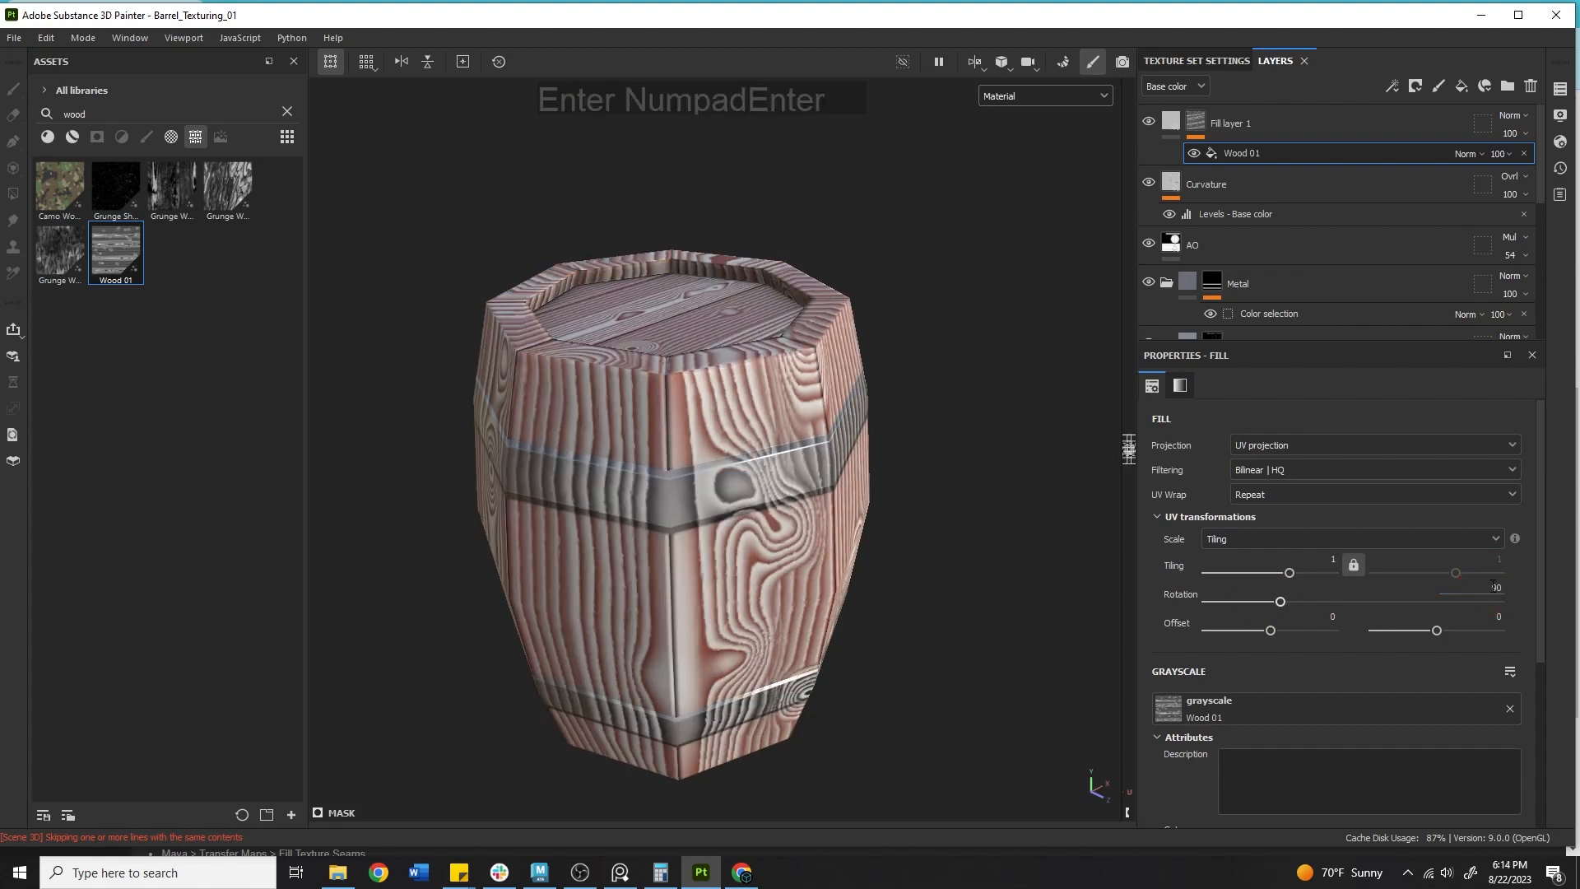
# Select Fill layer 1 and sample its base color from the barrel's wood with the color picker.
pyautogui.keyDown('alt'); pyautogui.moveTo(823, 541); pyautogui.dragTo(823, 458, button='middle'); pyautogui.keyUp('alt')
pyautogui.keyDown('alt'); pyautogui.moveTo(822, 458); pyautogui.dragTo(977, 452); pyautogui.keyUp('alt')
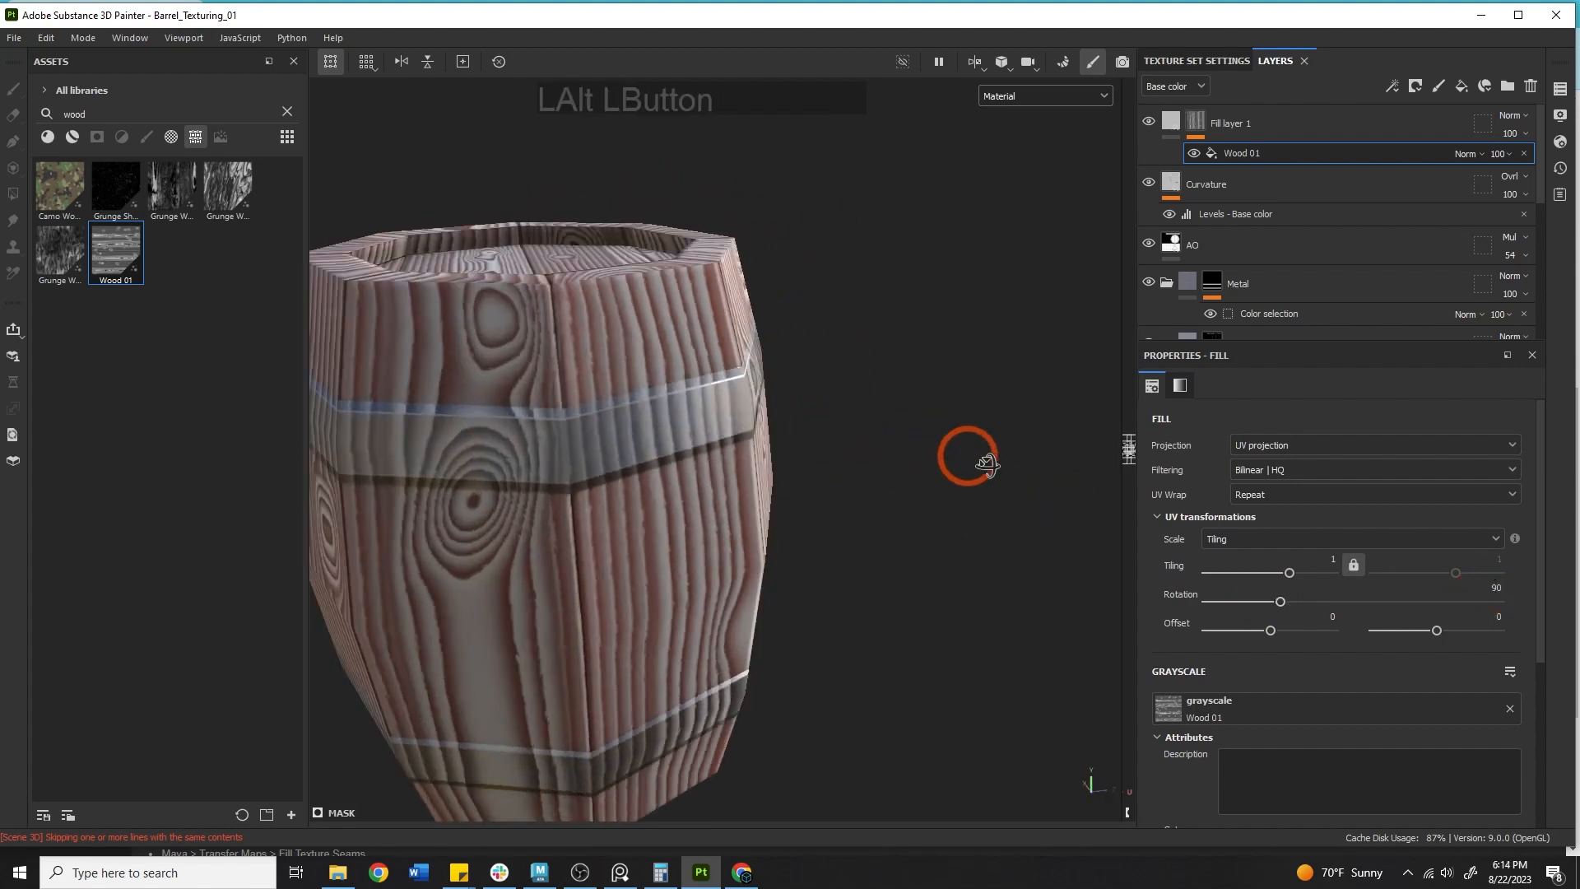
pyautogui.keyDown('alt'); pyautogui.moveTo(977, 452); pyautogui.dragTo(1012, 386, button='middle'); pyautogui.keyUp('alt')
pyautogui.click(1227, 183)
pyautogui.click(1170, 122)
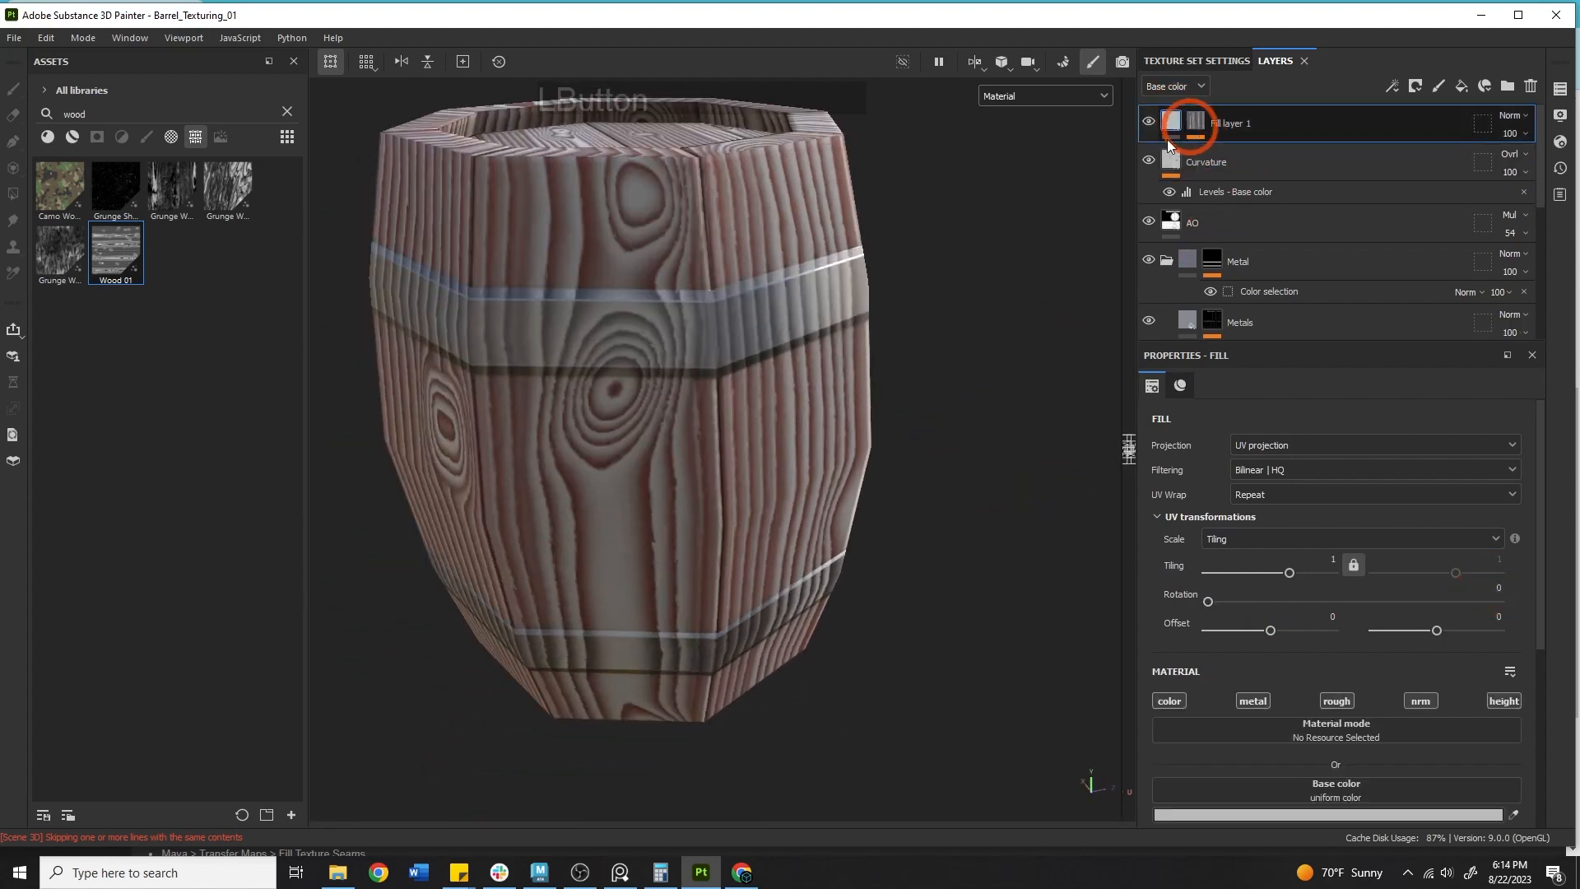
pyautogui.click(1514, 814)
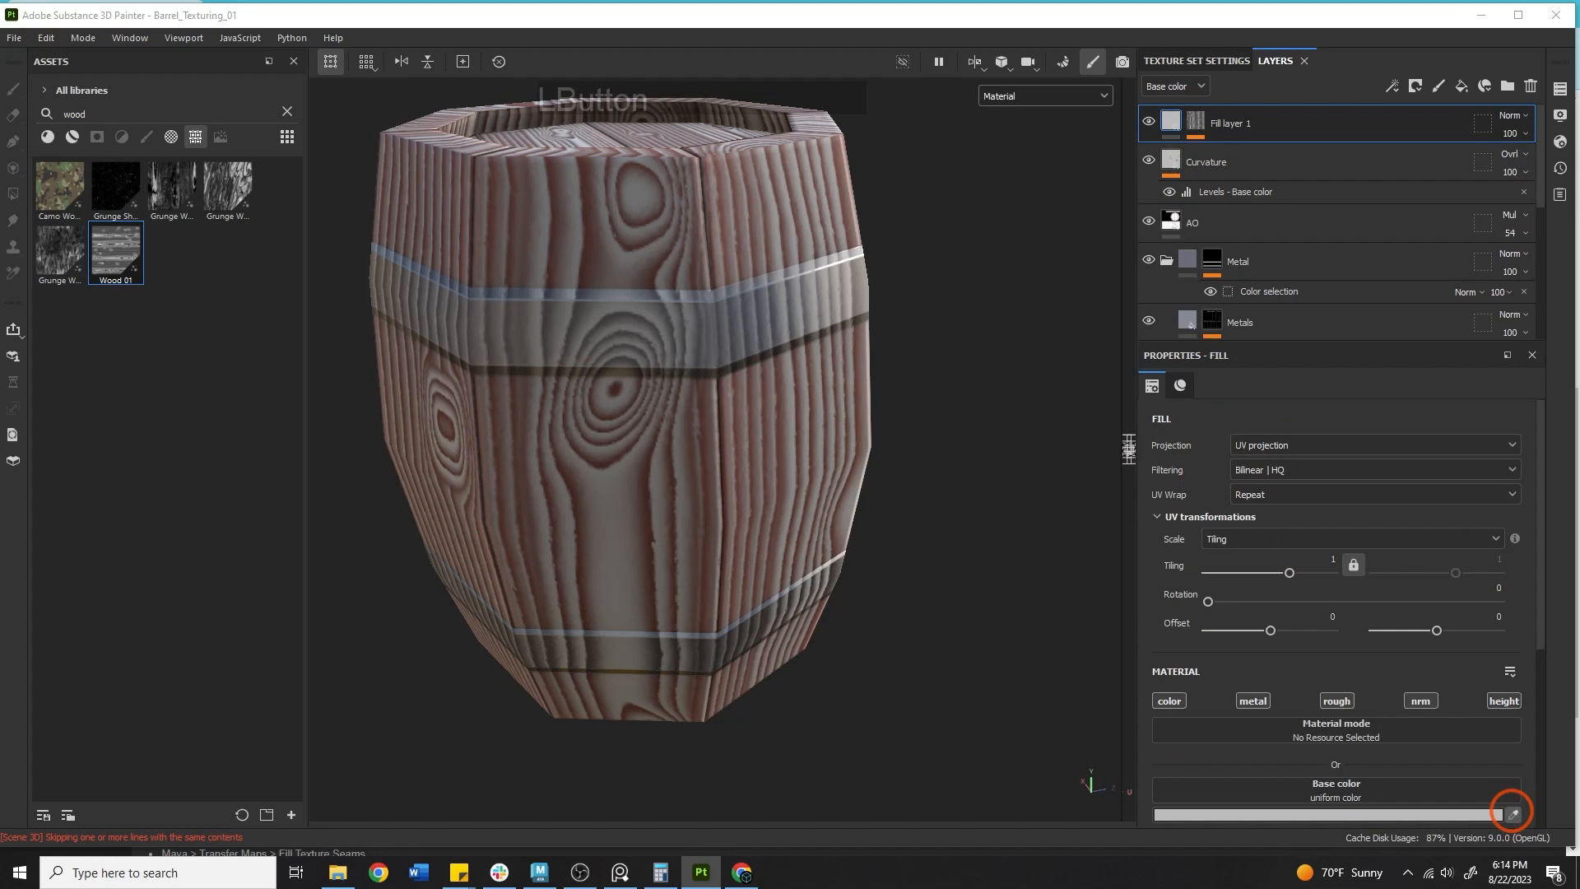
pyautogui.keyDown('alt'); pyautogui.moveTo(946, 480); pyautogui.dragTo(576, 388); pyautogui.keyUp('alt')
# Inspect the barrel in the Base color channel view, then return to the Material view.
pyautogui.click(1004, 99)
pyautogui.click(1027, 166)
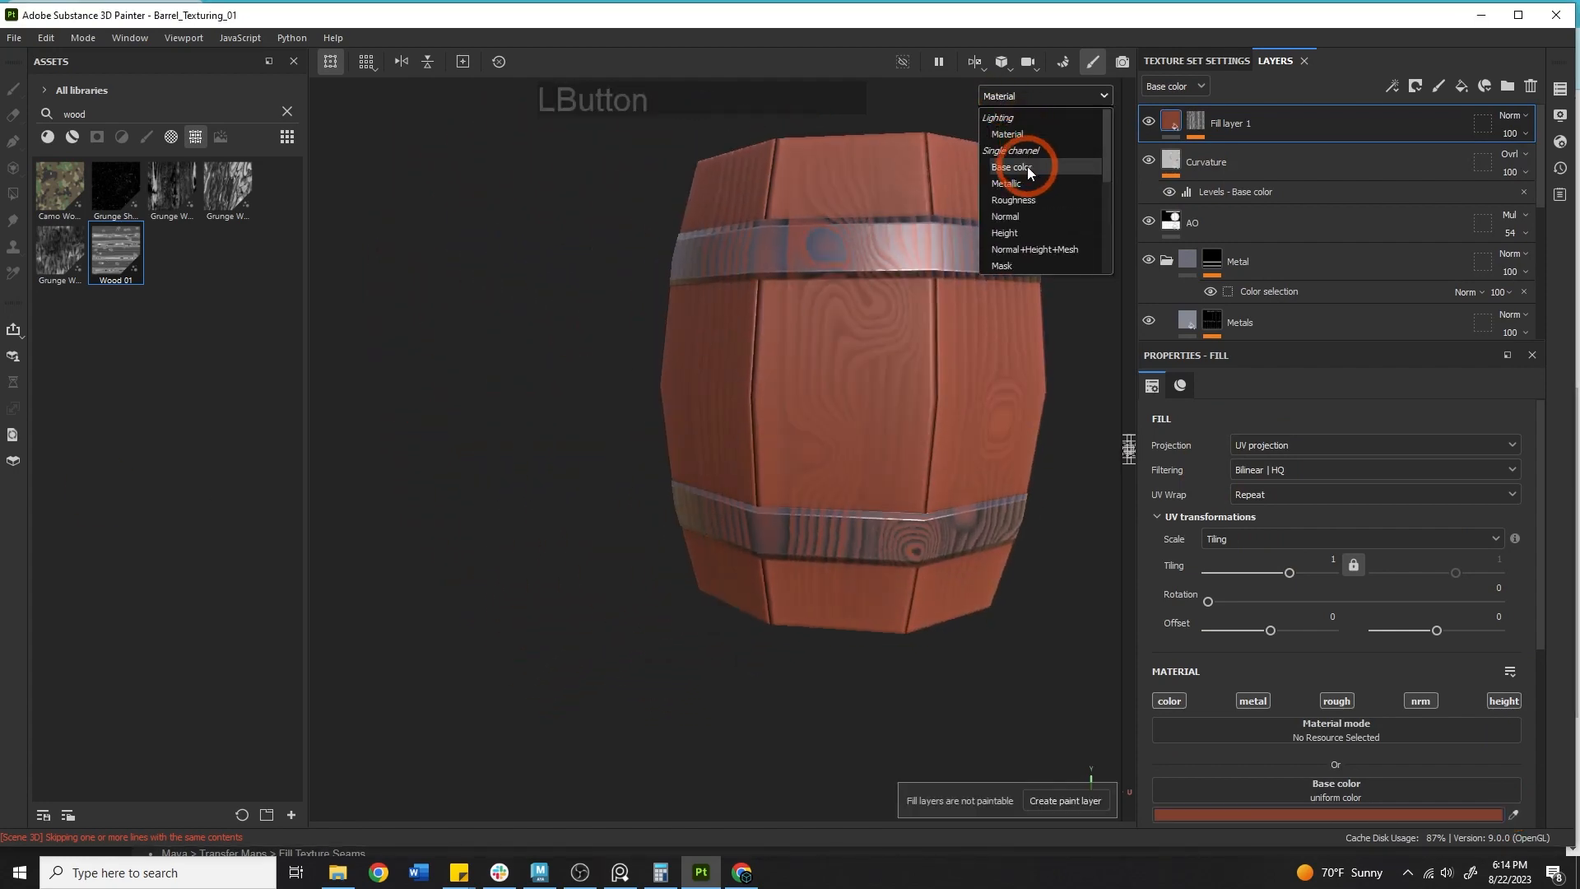
pyautogui.keyDown('alt'); pyautogui.moveTo(940, 225); pyautogui.dragTo(899, 303, button='middle'); pyautogui.keyUp('alt')
pyautogui.keyDown('alt'); pyautogui.moveTo(899, 303); pyautogui.dragTo(1010, 355, button='right'); pyautogui.keyUp('alt')
pyautogui.keyDown('alt'); pyautogui.moveTo(1010, 355); pyautogui.dragTo(1045, 374); pyautogui.keyUp('alt')
pyautogui.click(1015, 97)
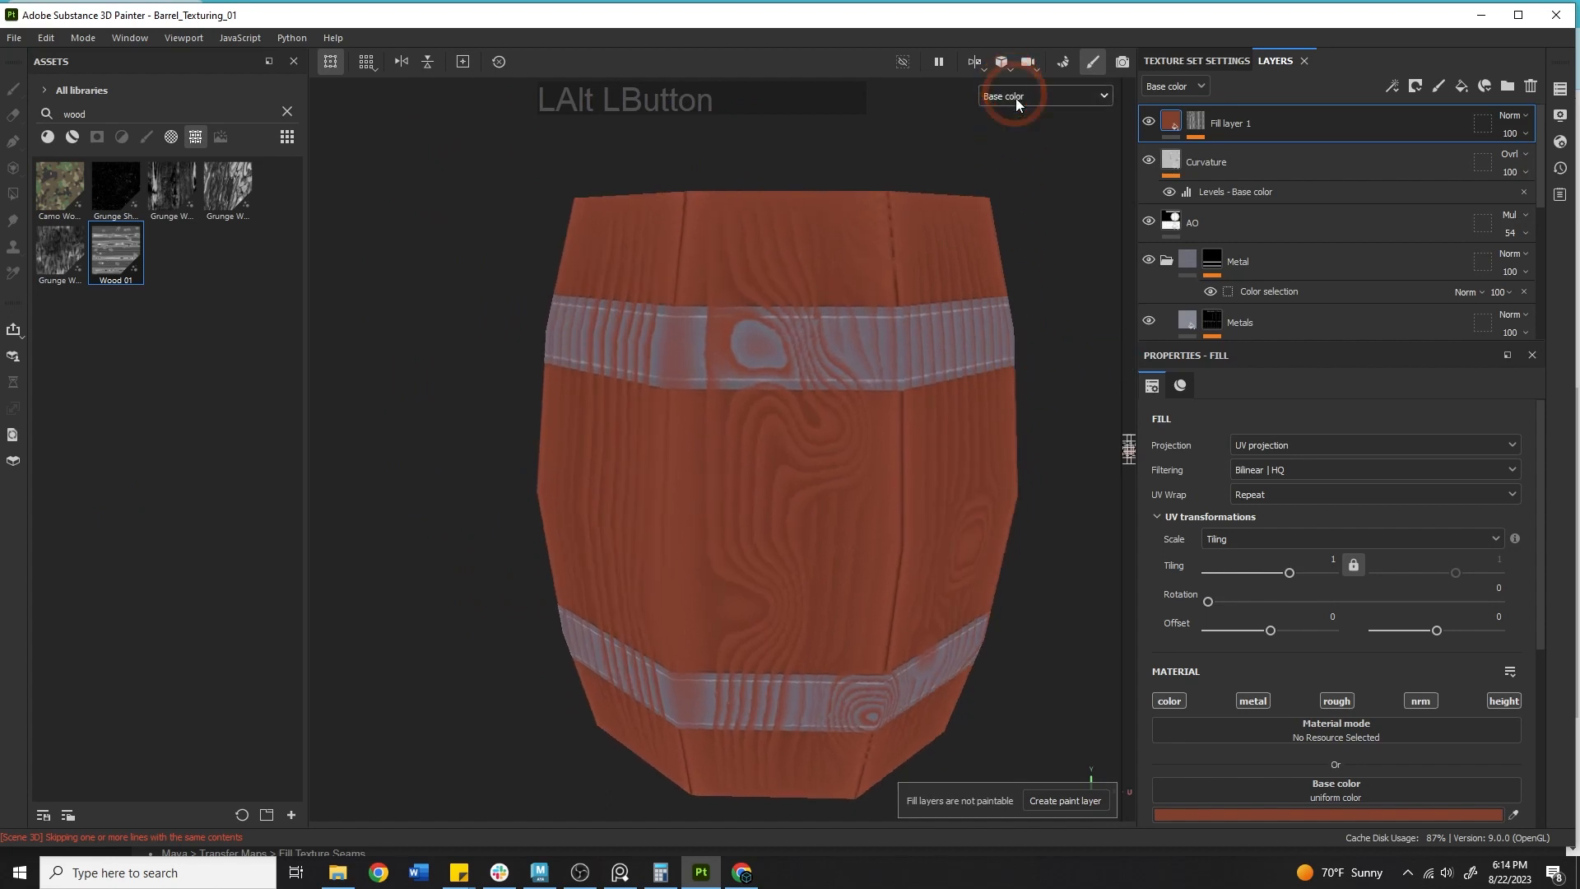
pyautogui.click(1018, 127)
# Set Fill layer 1's base color to white.
pyautogui.click(1267, 422)
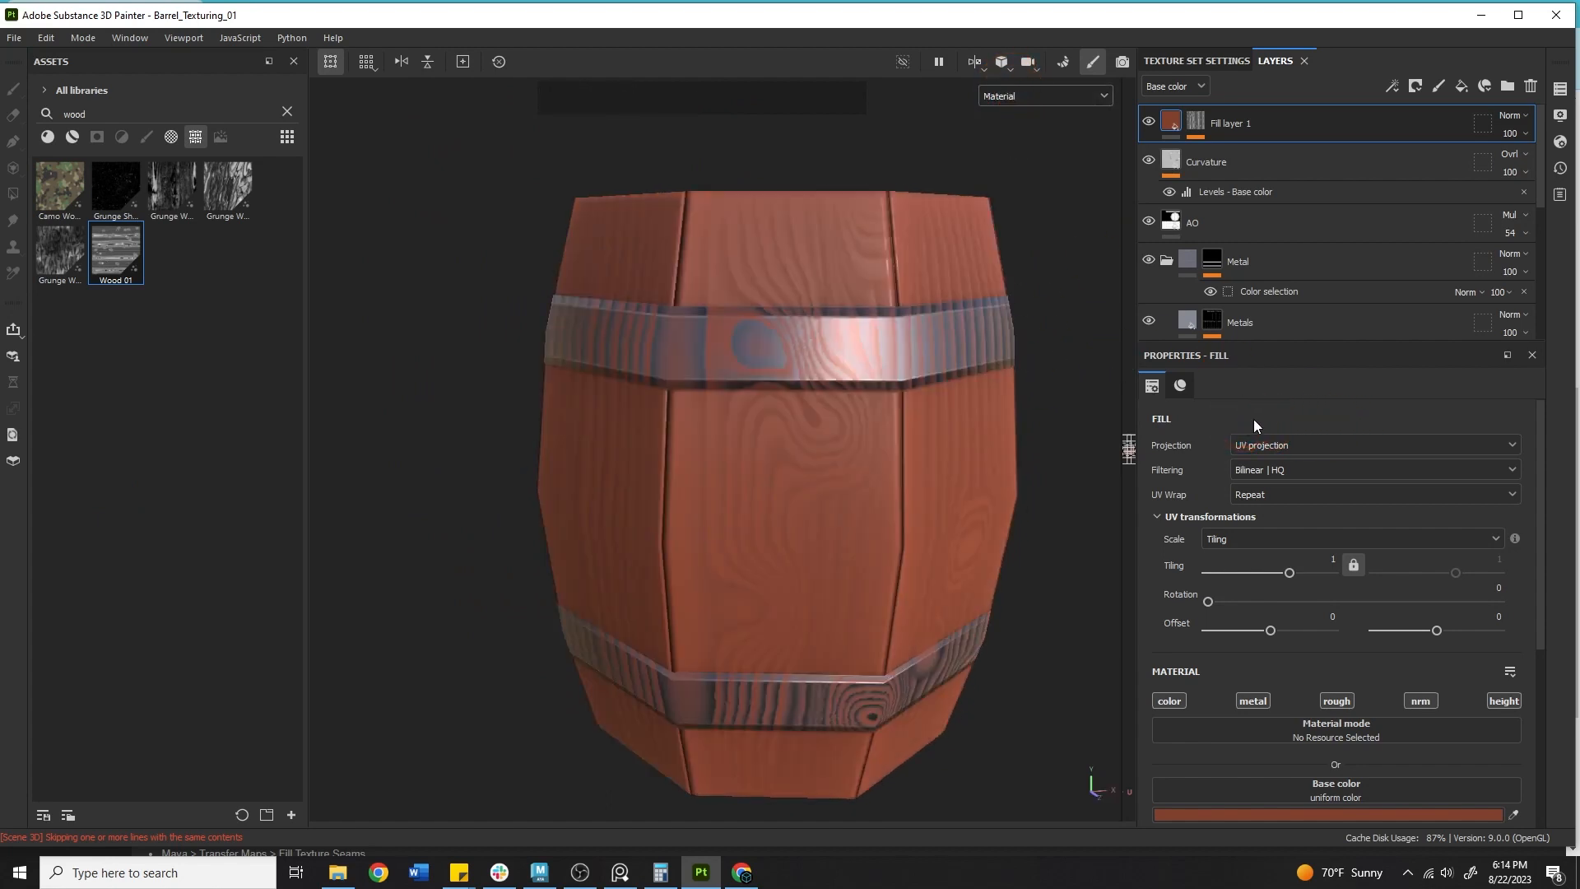
pyautogui.click(1309, 815)
pyautogui.moveTo(1323, 599); pyautogui.dragTo(1291, 581)
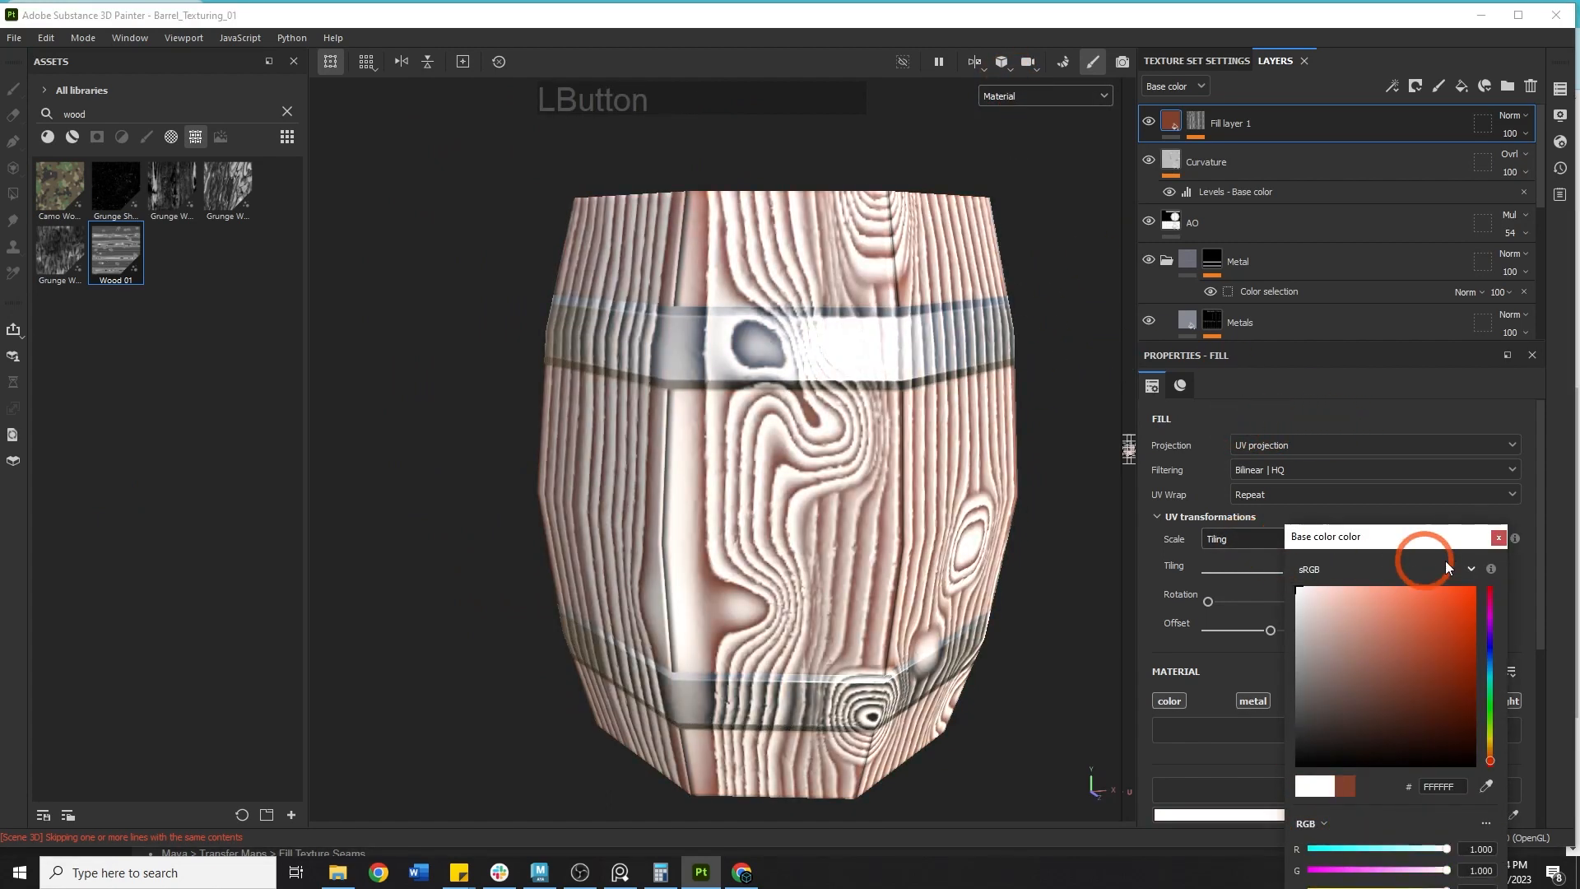
pyautogui.click(1498, 538)
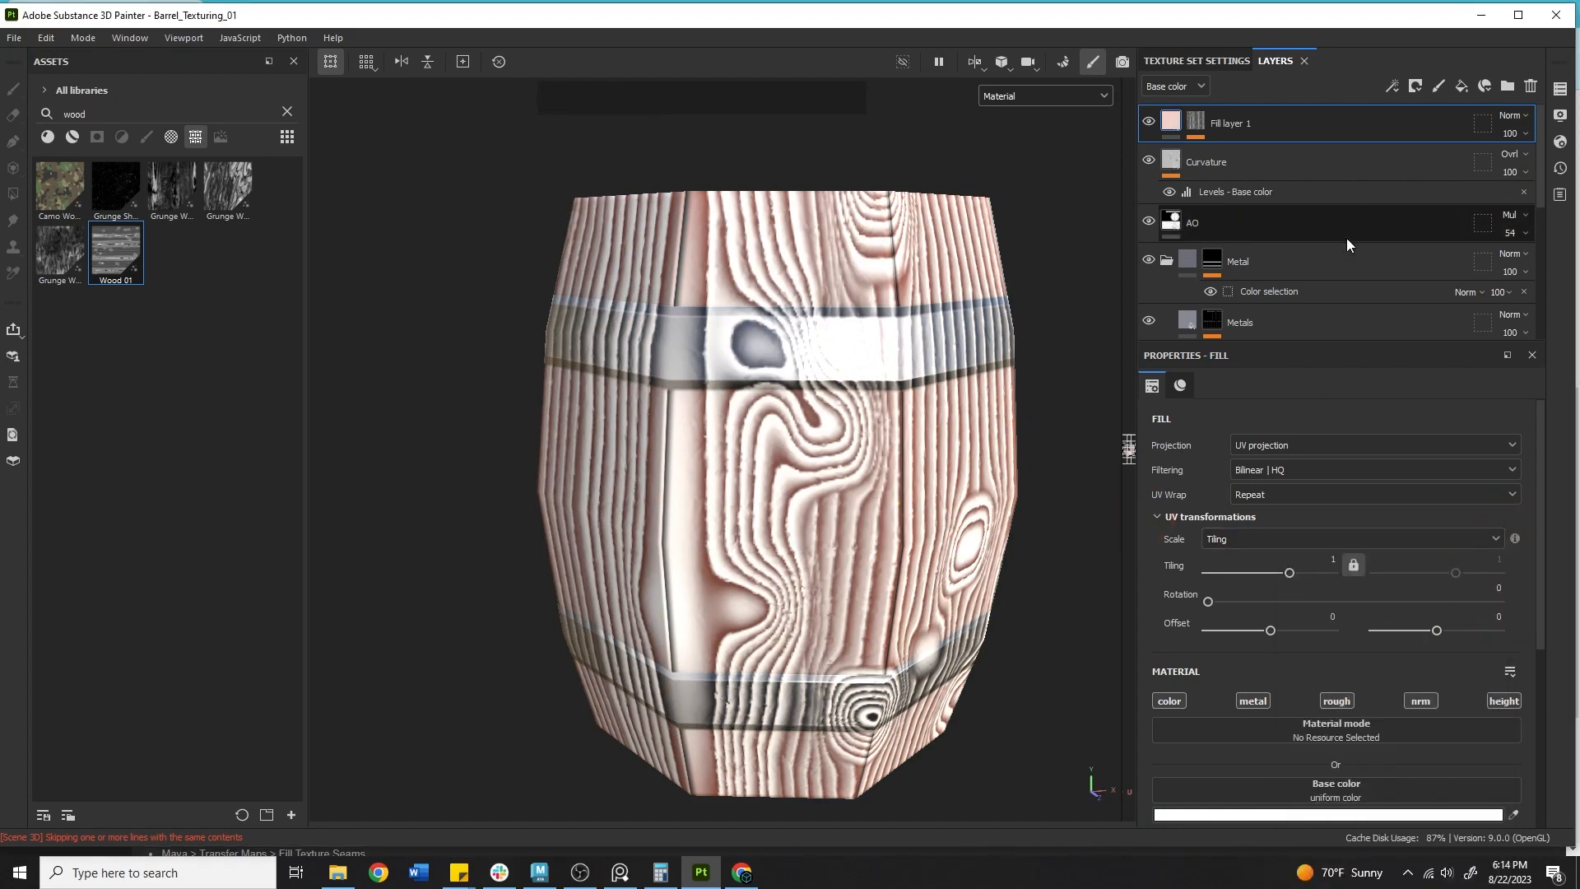
# Select the Wood 01 mask fill and set its Knots to 0 and Hardness to about 0.65.
pyautogui.click(1195, 124)
pyautogui.scroll(-7, 1281, 543)
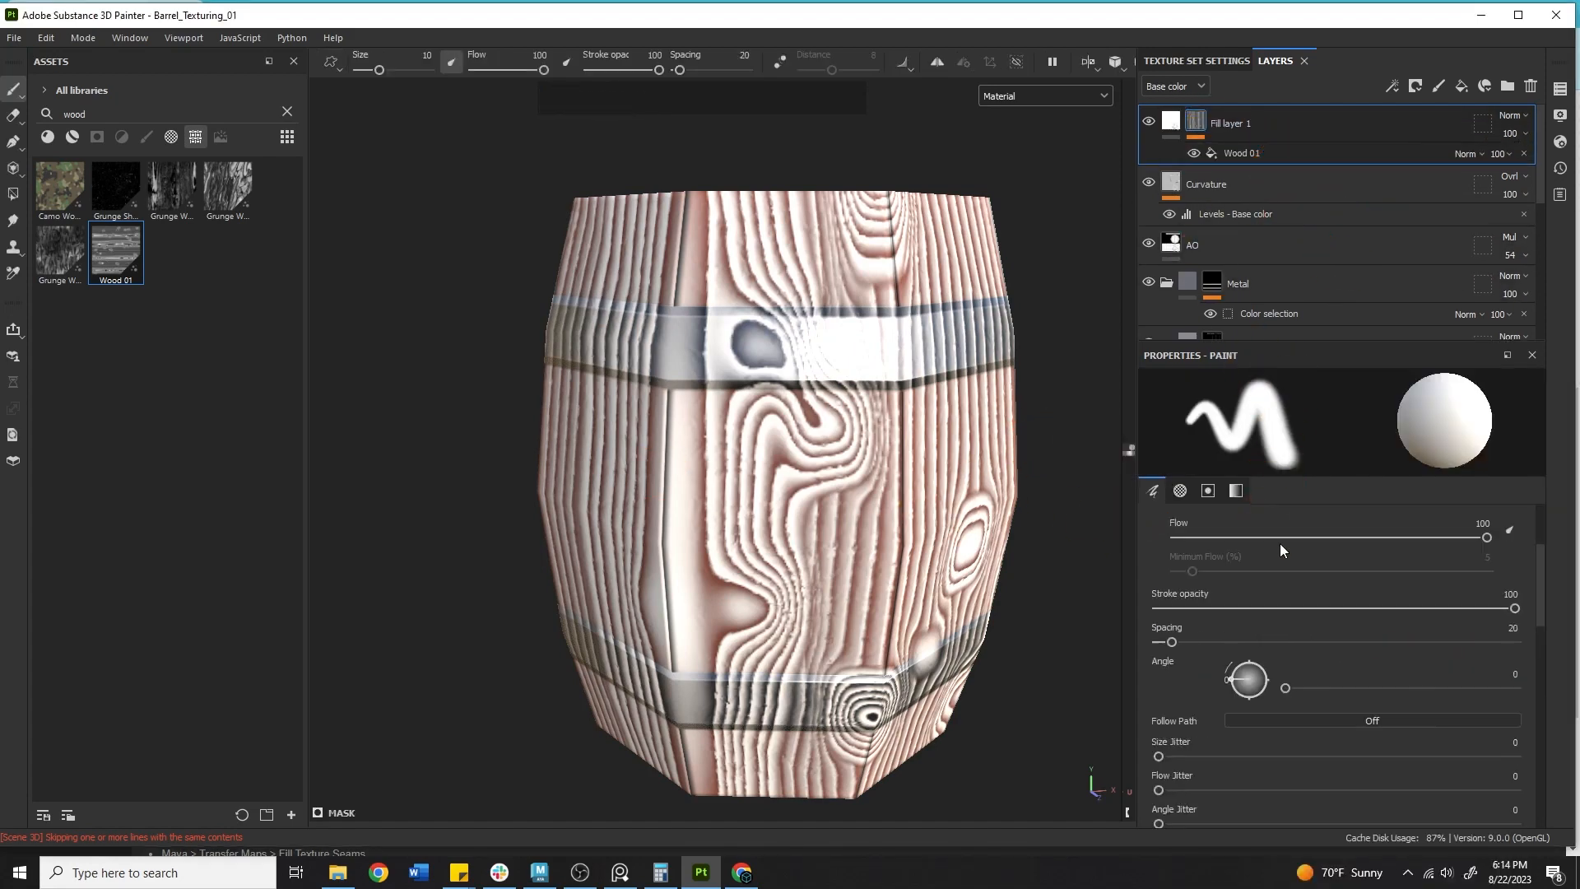
pyautogui.scroll(-10, 1240, 624)
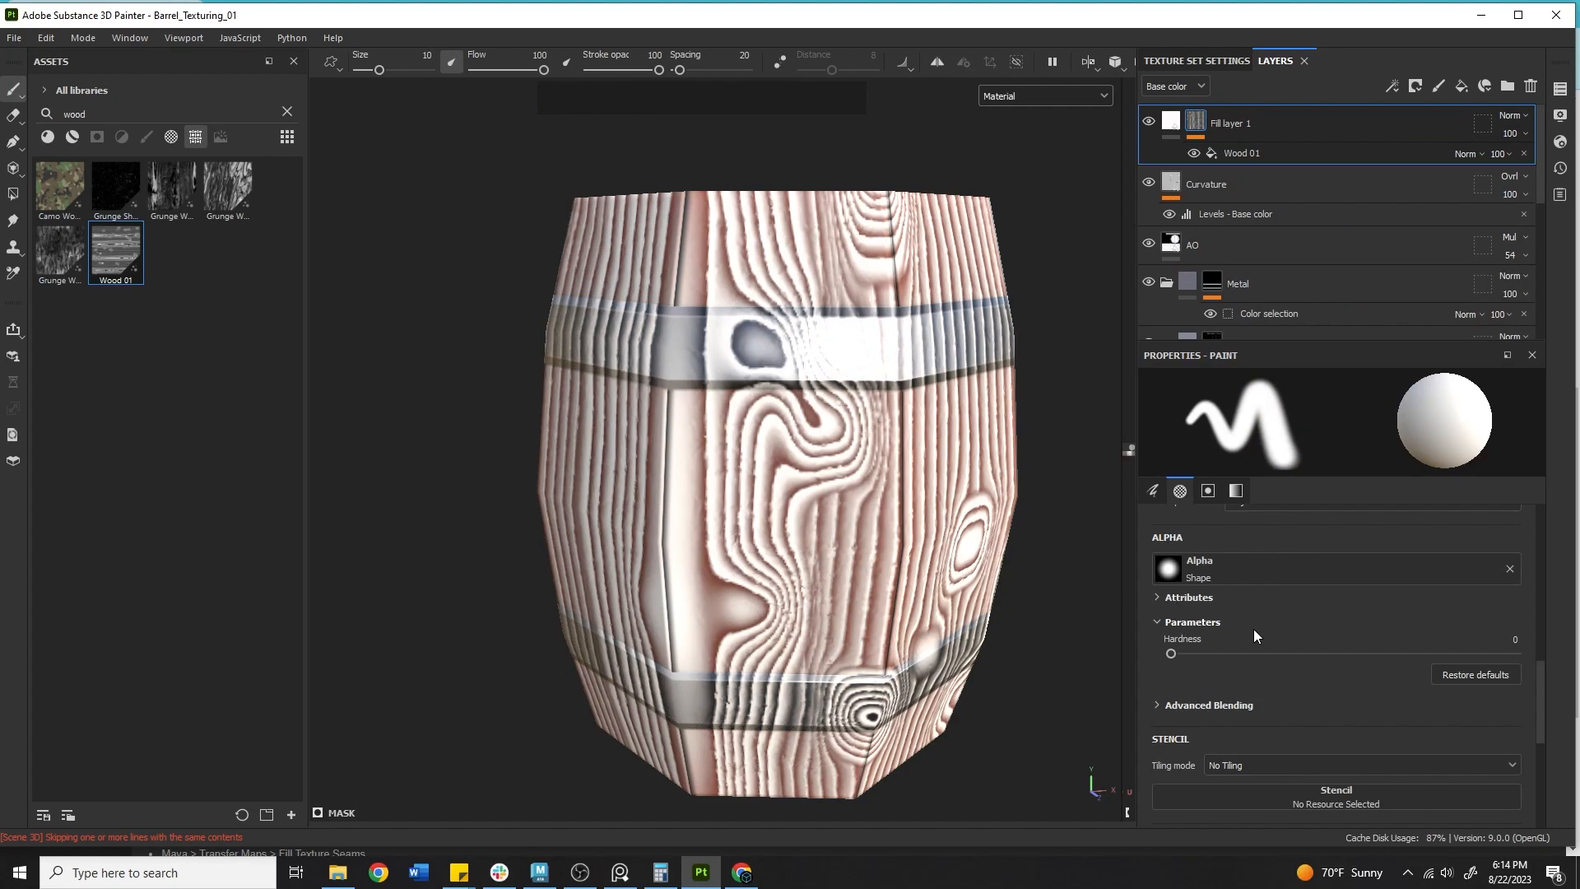
pyautogui.click(1221, 153)
pyautogui.click(1284, 428)
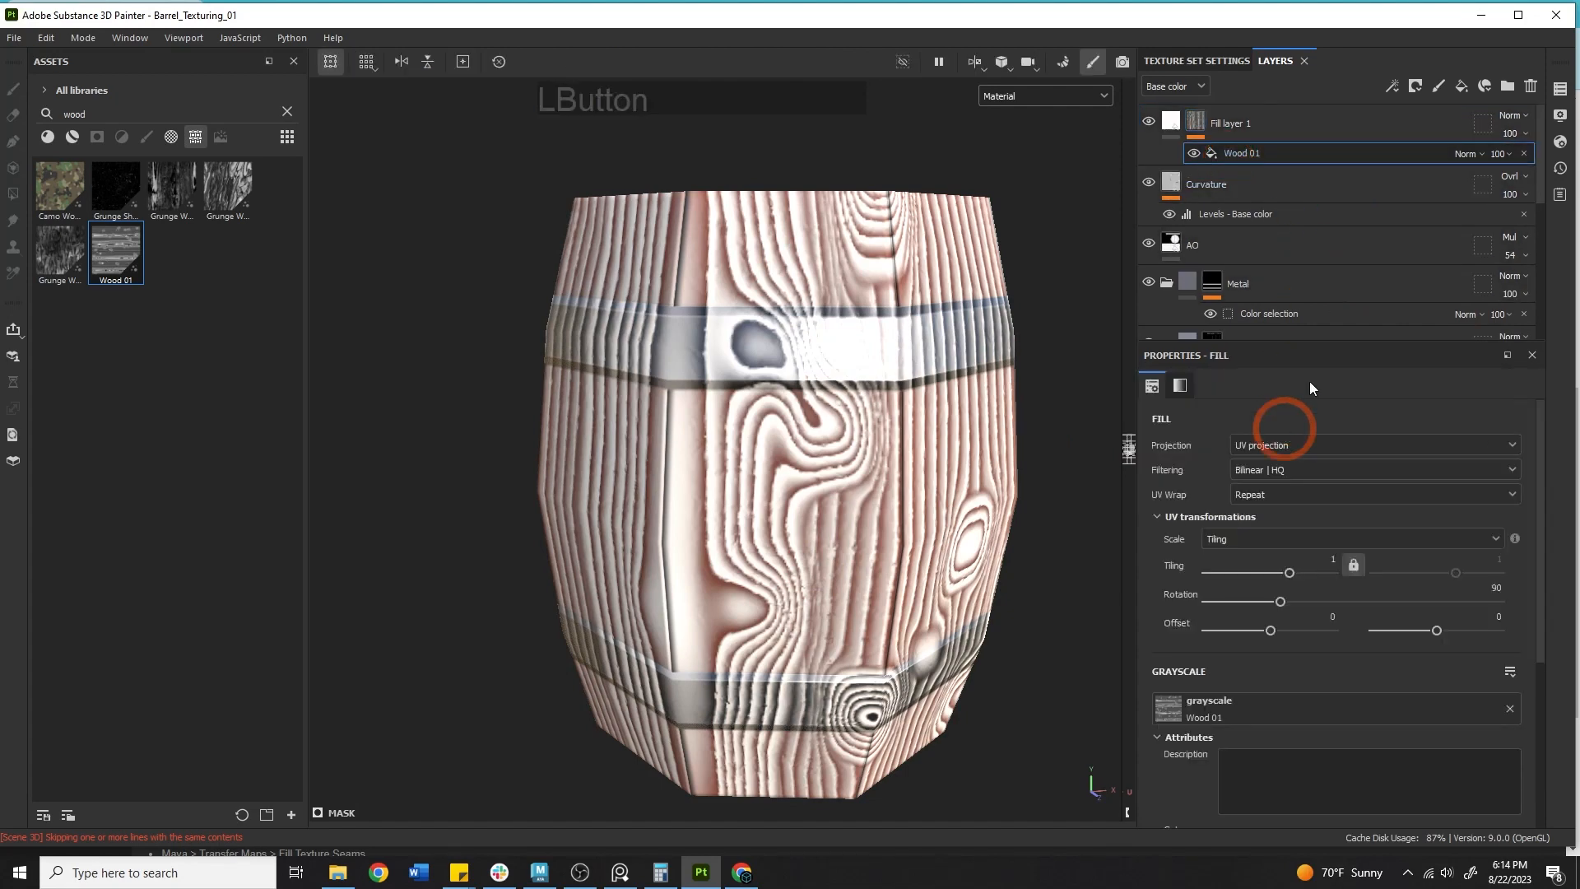
pyautogui.scroll(-5, 1251, 585)
pyautogui.moveTo(1330, 731)
pyautogui.mouseDown()
pyautogui.moveTo(1167, 727)
pyautogui.moveTo(1300, 724)
pyautogui.mouseUp()
pyautogui.scroll(1, 1291, 634)
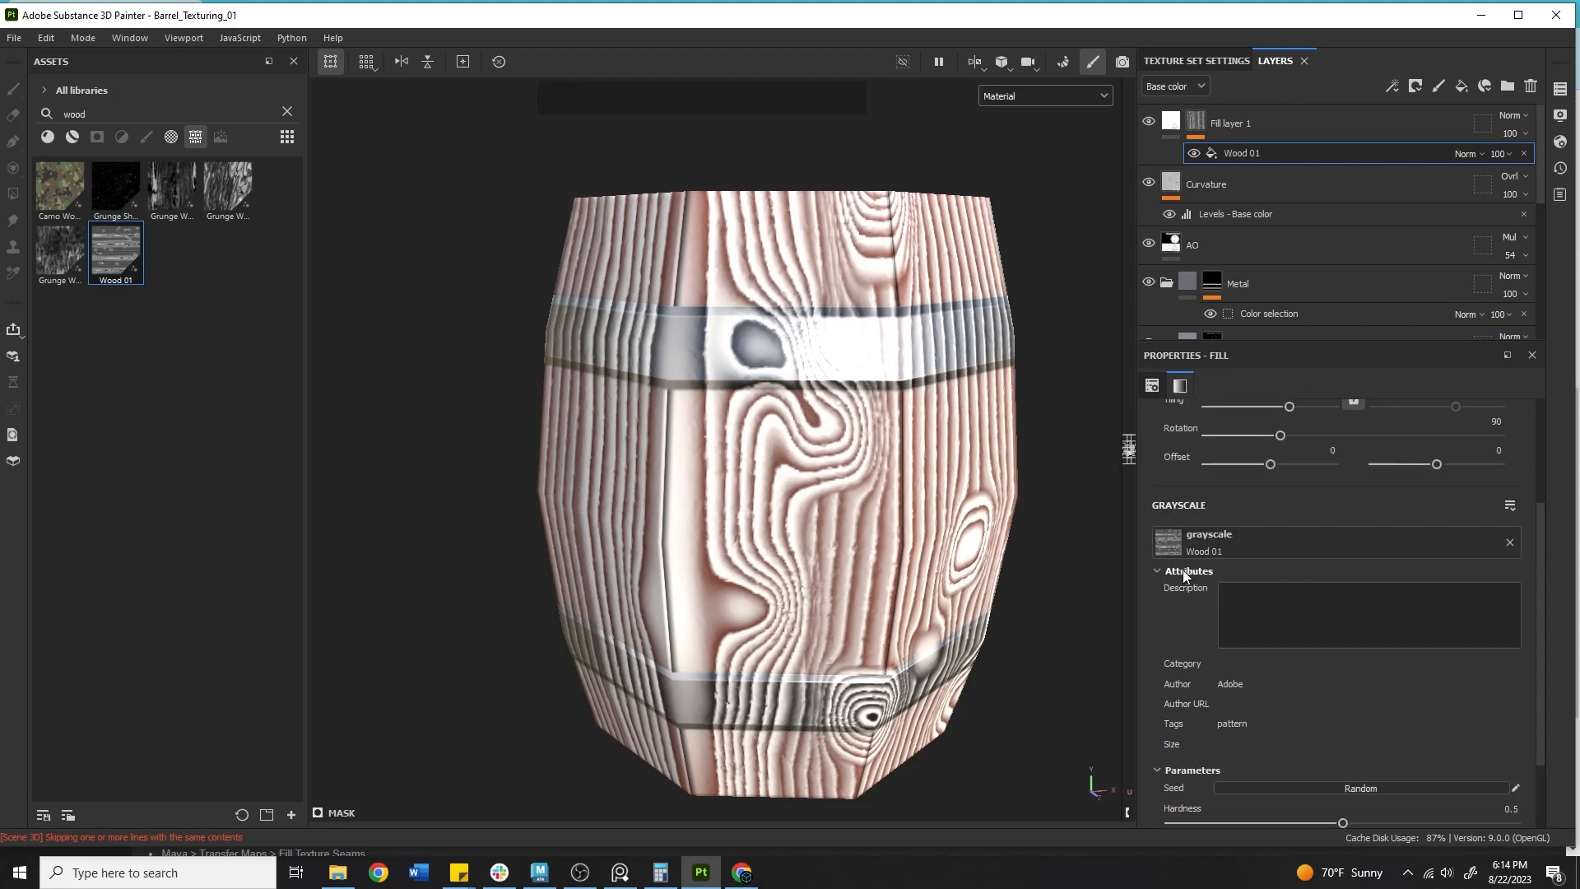
pyautogui.scroll(-1, 1190, 609)
pyautogui.moveTo(1344, 722); pyautogui.dragTo(1412, 725)
pyautogui.moveTo(1512, 780); pyautogui.dragTo(1219, 780)
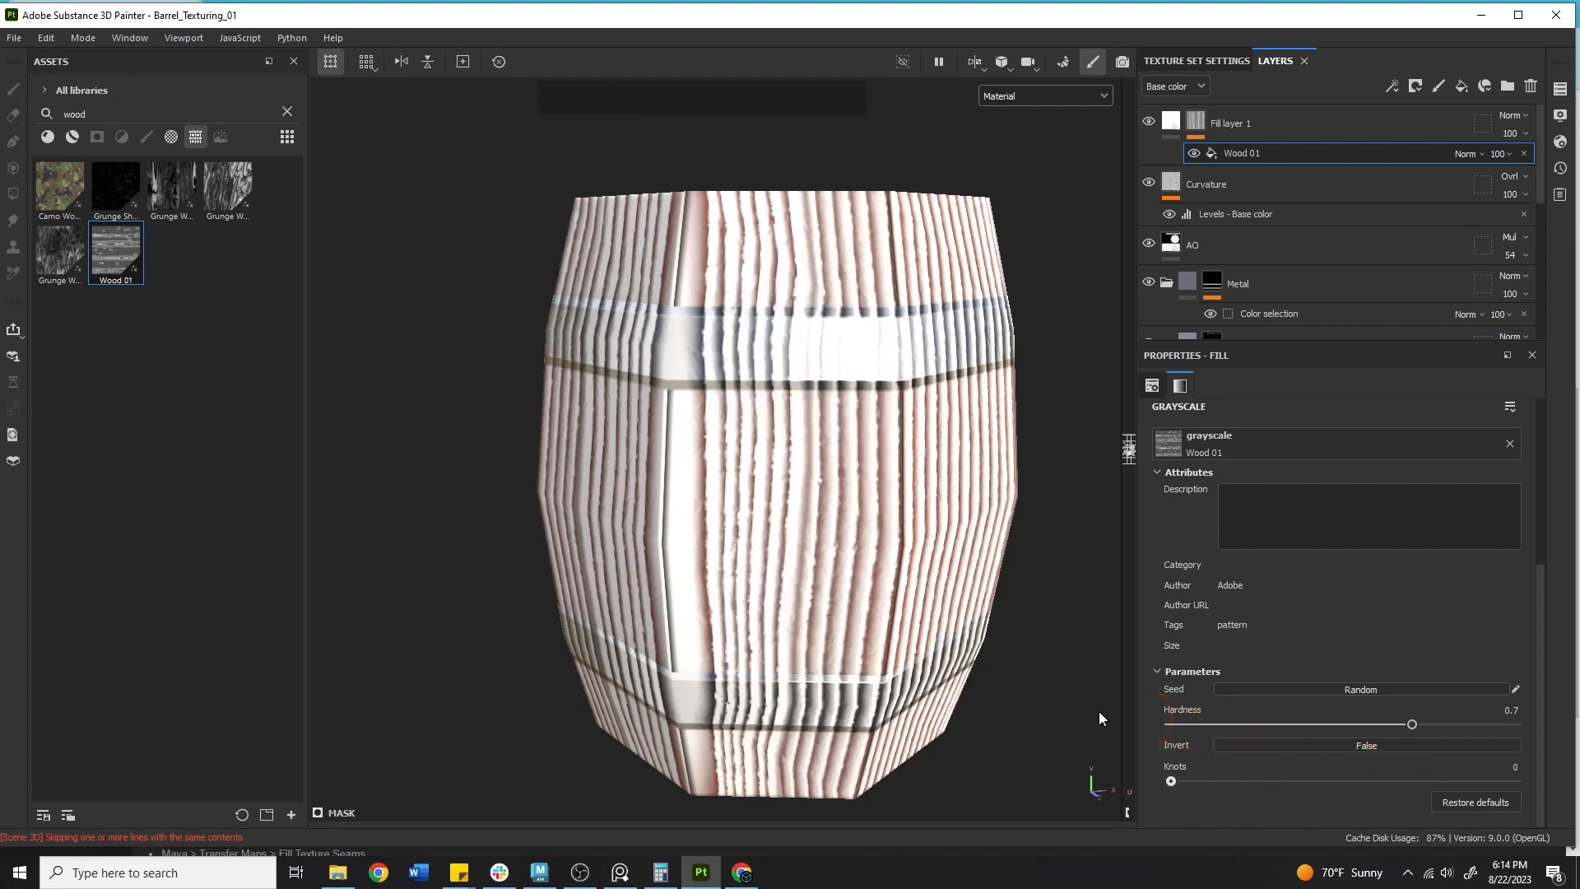
pyautogui.moveTo(1381, 724)
pyautogui.mouseDown()
pyautogui.moveTo(1205, 719)
pyautogui.moveTo(1394, 724)
pyautogui.mouseUp()
# Lower the Wood 01 hardness to about 0.53 and set the mask fill's tiling to about 1.09.
pyautogui.keyDown('alt'); pyautogui.moveTo(637, 445); pyautogui.dragTo(637, 474, button='right'); pyautogui.keyUp('alt')
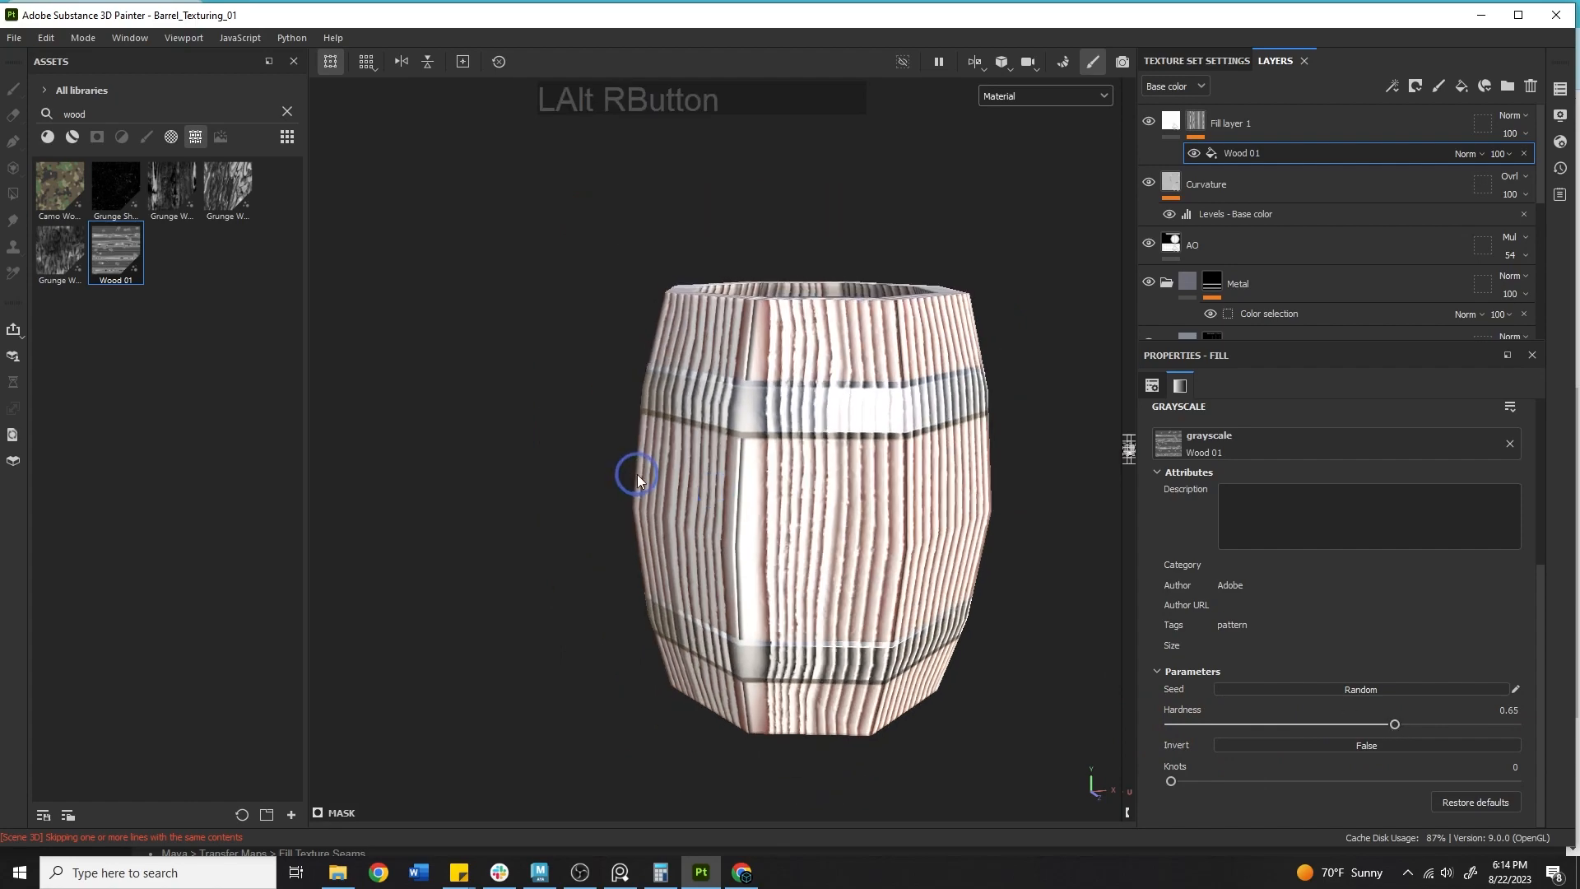
pyautogui.keyDown('alt'); pyautogui.moveTo(637, 474); pyautogui.dragTo(1045, 533); pyautogui.keyUp('alt')
pyautogui.keyDown('alt'); pyautogui.moveTo(1045, 532); pyautogui.dragTo(975, 486, button='middle'); pyautogui.keyUp('alt')
pyautogui.keyDown('alt'); pyautogui.moveTo(975, 485); pyautogui.dragTo(827, 773); pyautogui.keyUp('alt')
pyautogui.moveTo(1345, 724); pyautogui.dragTo(1381, 723)
pyautogui.scroll(3, 1351, 703)
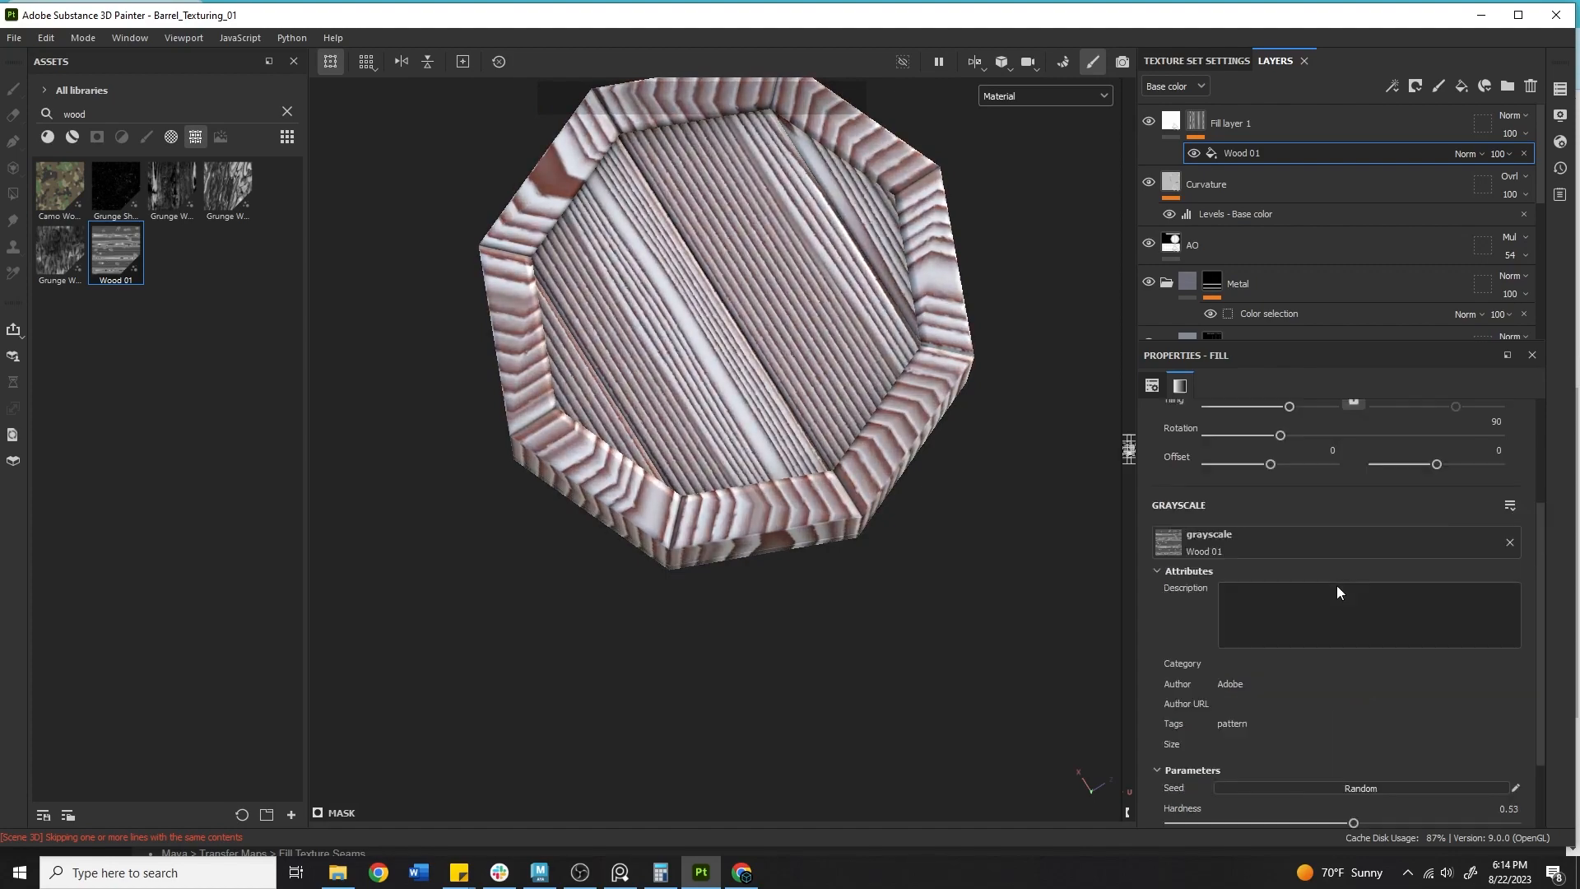
pyautogui.moveTo(1289, 555)
pyautogui.mouseDown()
pyautogui.moveTo(1237, 548)
pyautogui.moveTo(1276, 547)
pyautogui.moveTo(1291, 574)
pyautogui.mouseUp()
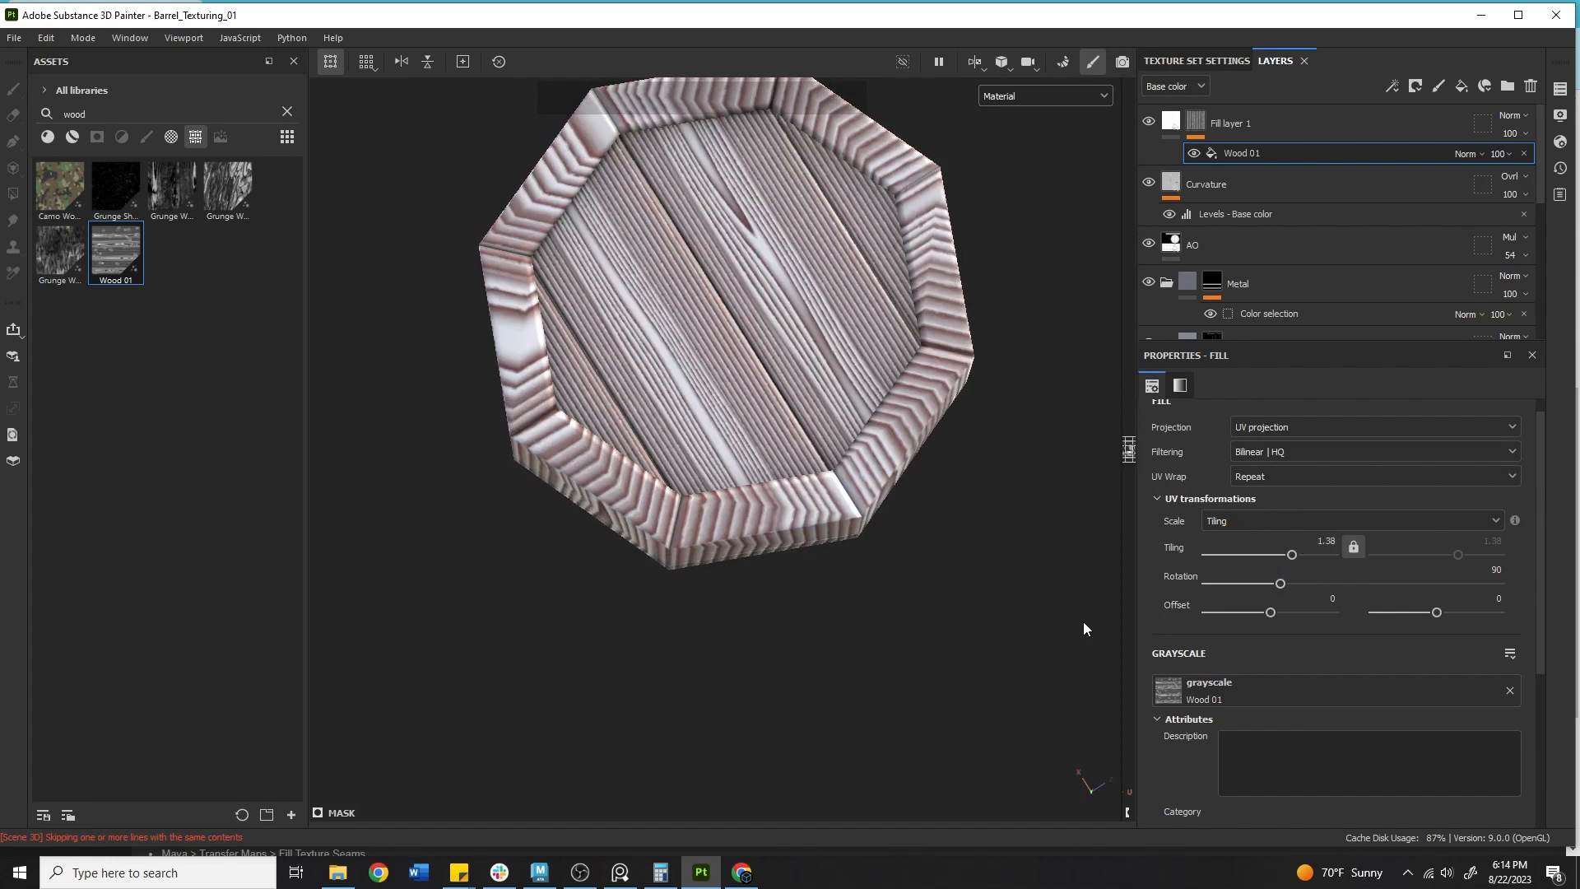
pyautogui.keyDown('alt'); pyautogui.moveTo(1082, 628); pyautogui.dragTo(856, 401); pyautogui.keyUp('alt')
pyautogui.moveTo(1291, 554); pyautogui.dragTo(1287, 551)
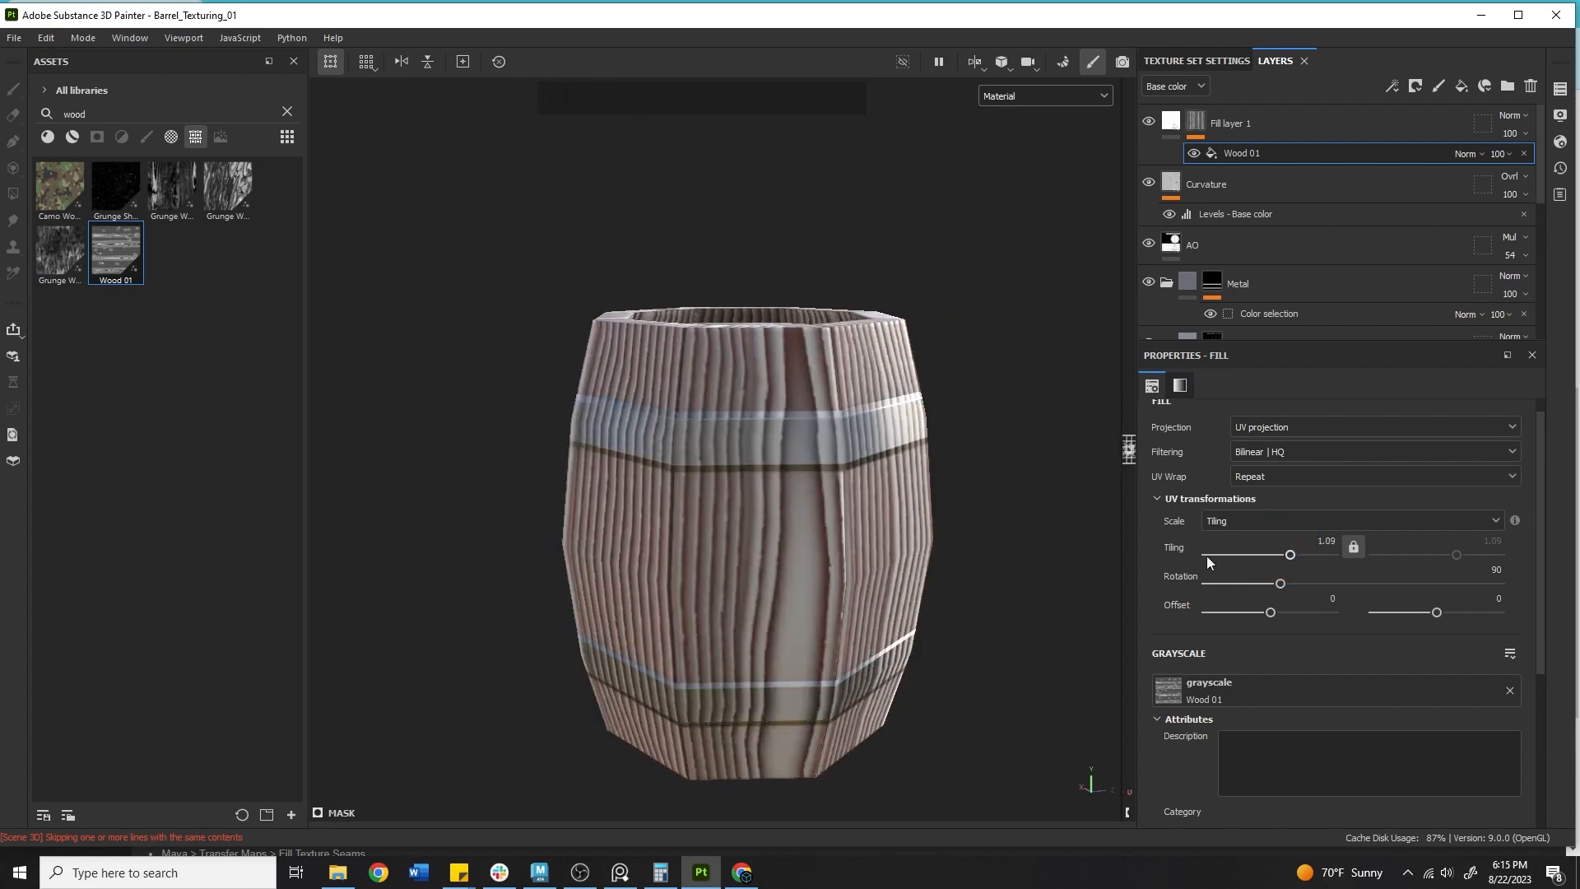
# Pick Fill layer 1's base color from the barrel's reddish wood with the eyedropper.
pyautogui.click(1170, 122)
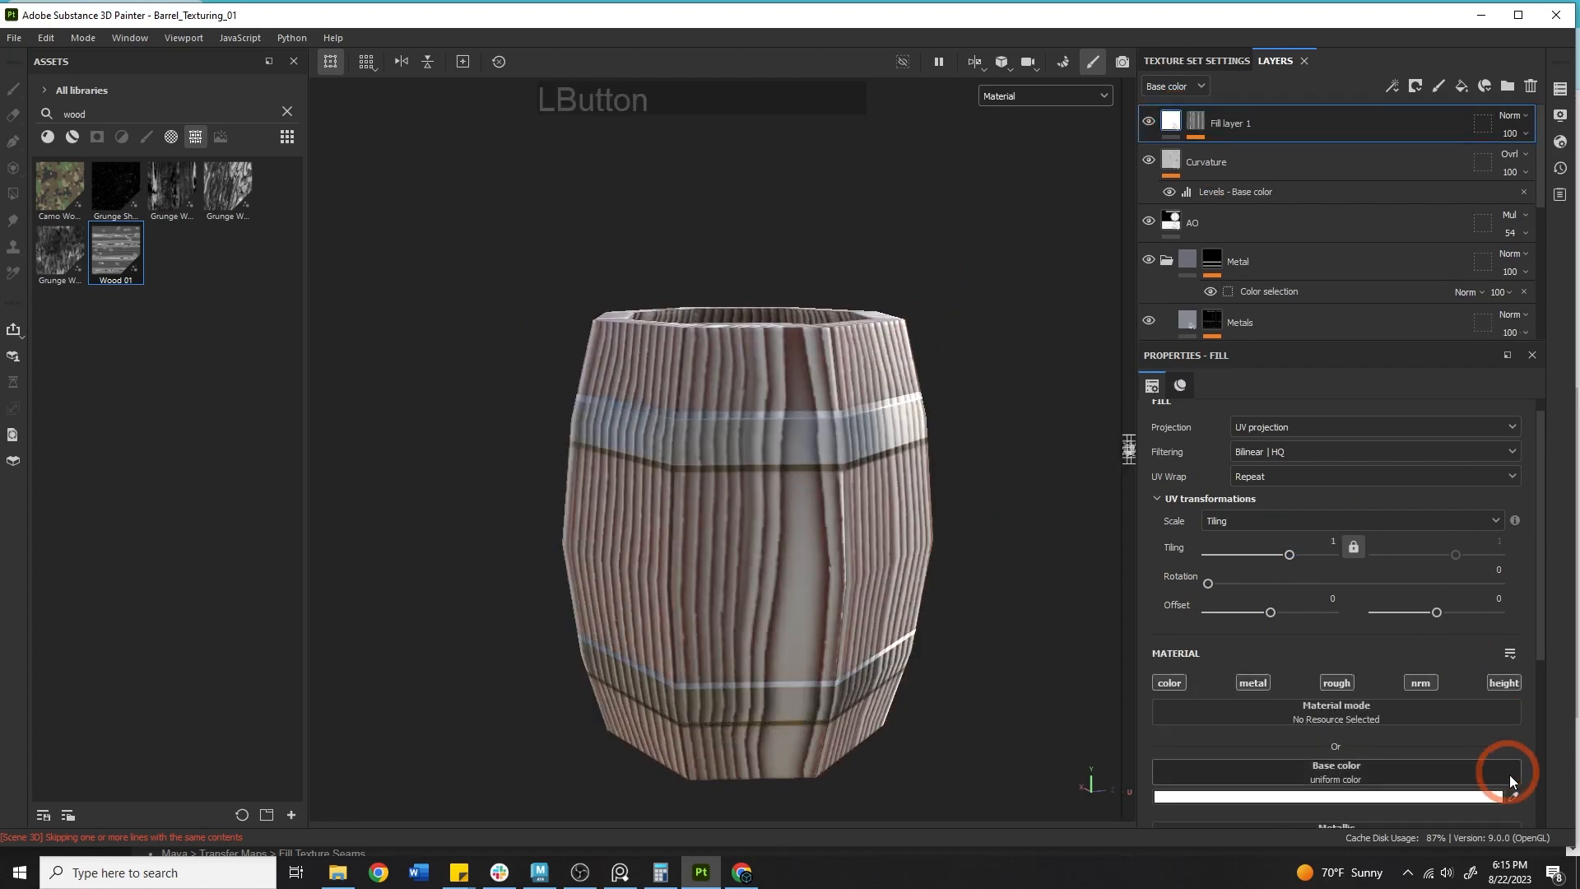
pyautogui.click(1513, 796)
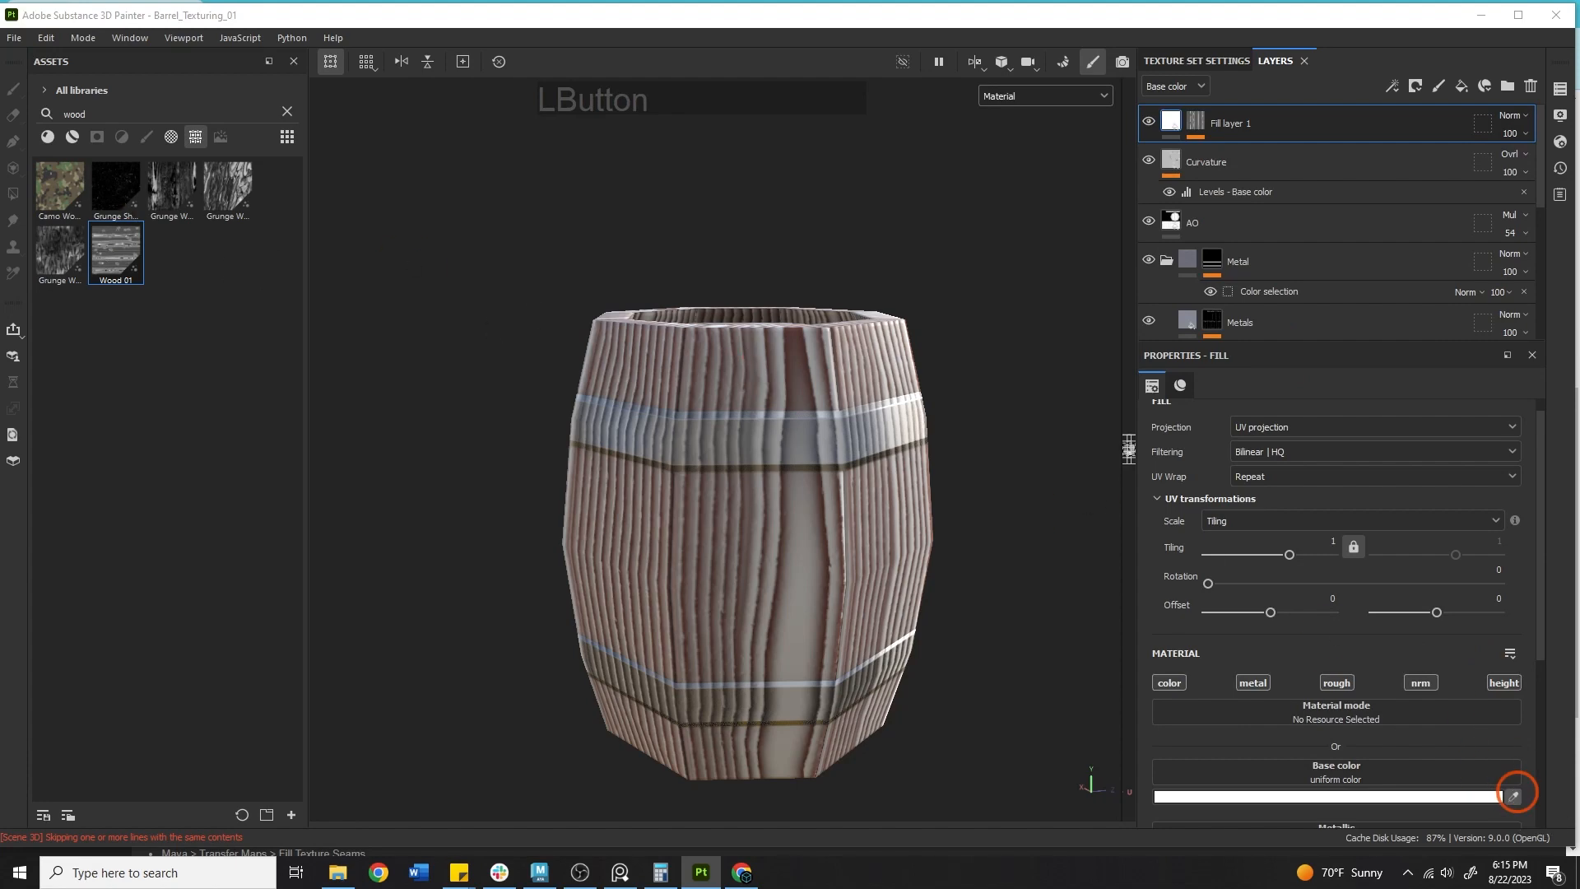
pyautogui.click(375, 459)
pyautogui.keyDown('alt'); pyautogui.moveTo(692, 461); pyautogui.dragTo(971, 371, button='right'); pyautogui.keyUp('alt')
pyautogui.keyDown('shift'); pyautogui.moveTo(741, 409); pyautogui.dragTo(778, 402, button='right'); pyautogui.keyUp('shift')
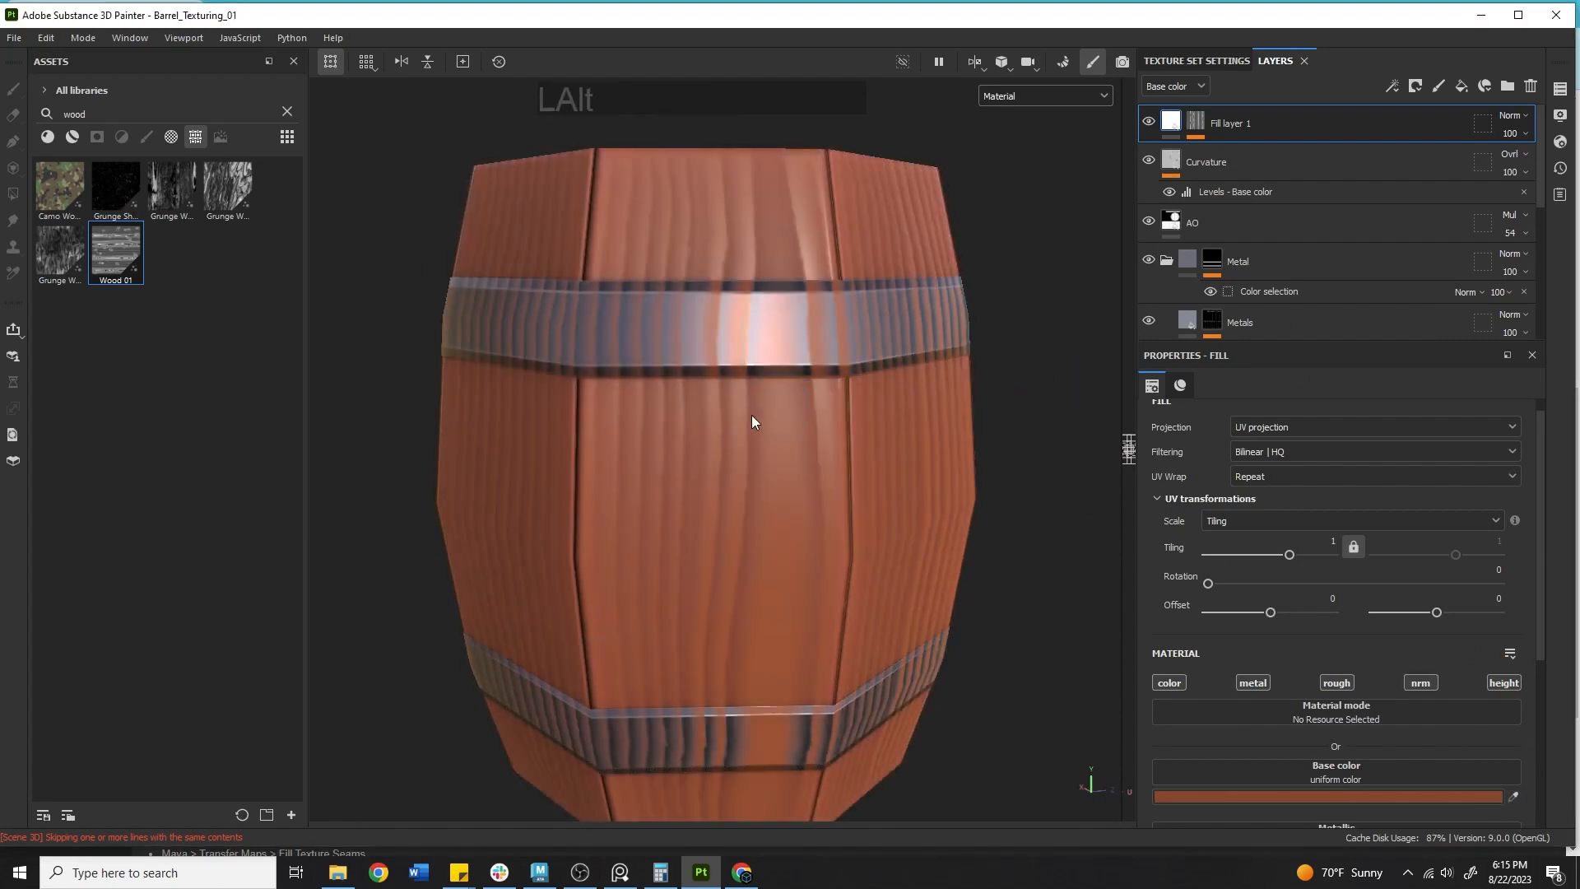
# Rename Fill layer 1 as Grain.
pyautogui.keyDown('alt'); pyautogui.moveTo(752, 415); pyautogui.dragTo(1065, 541); pyautogui.keyUp('alt')
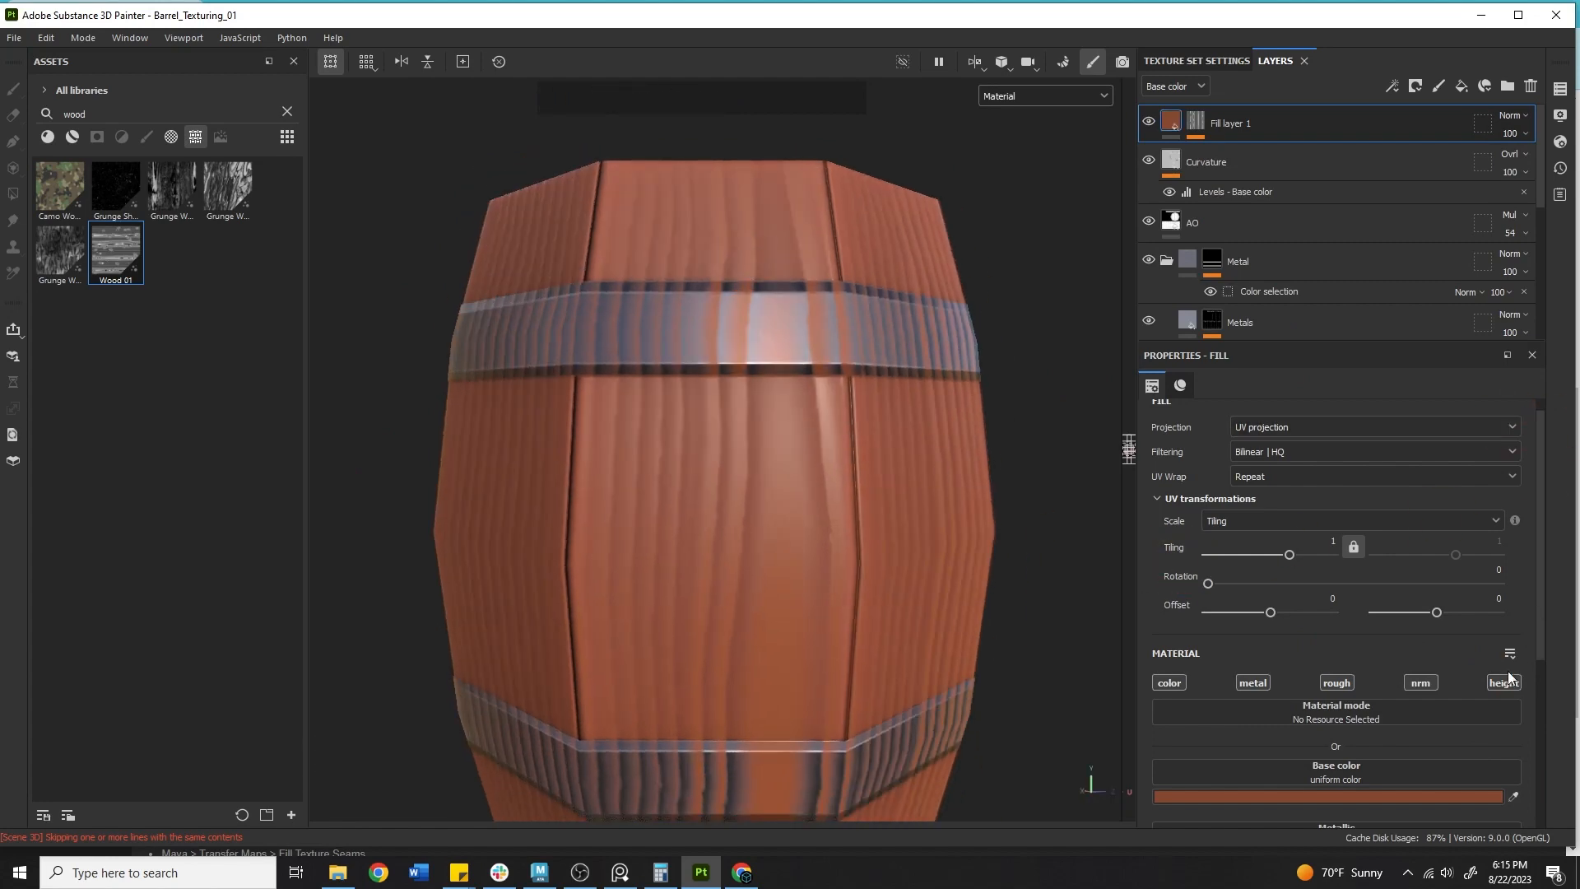
pyautogui.scroll(-3, 1371, 500)
pyautogui.moveTo(1315, 800)
pyautogui.mouseDown()
pyautogui.moveTo(1356, 799)
pyautogui.moveTo(1333, 803)
pyautogui.mouseUp()
pyautogui.keyDown('alt'); pyautogui.moveTo(802, 461); pyautogui.dragTo(793, 659); pyautogui.keyUp('alt')
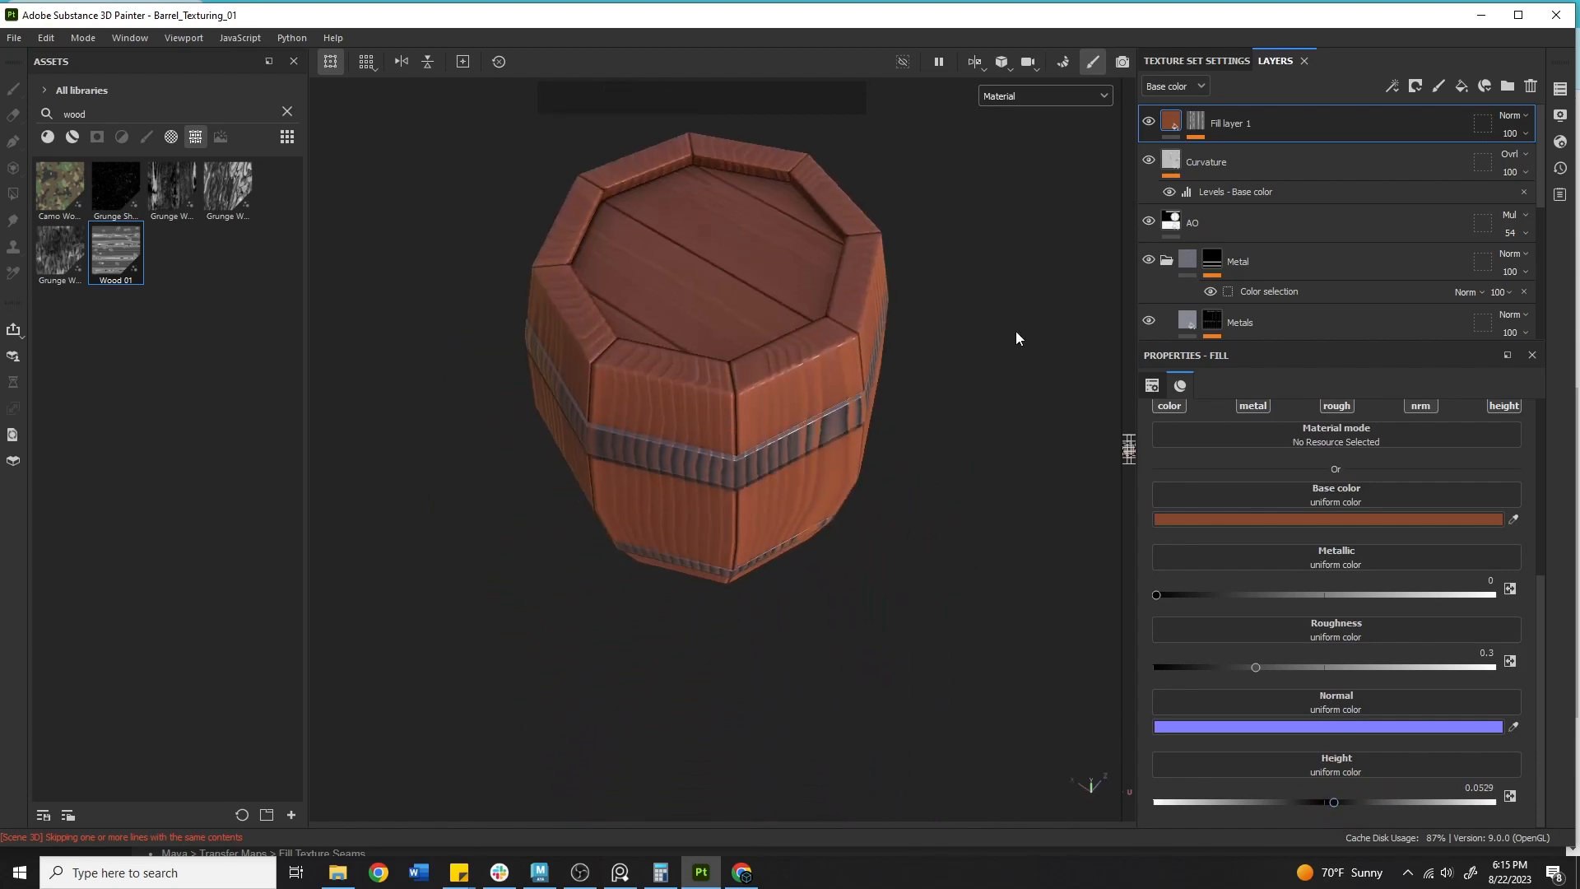
pyautogui.doubleClick(1230, 125)
pyautogui.write('G')
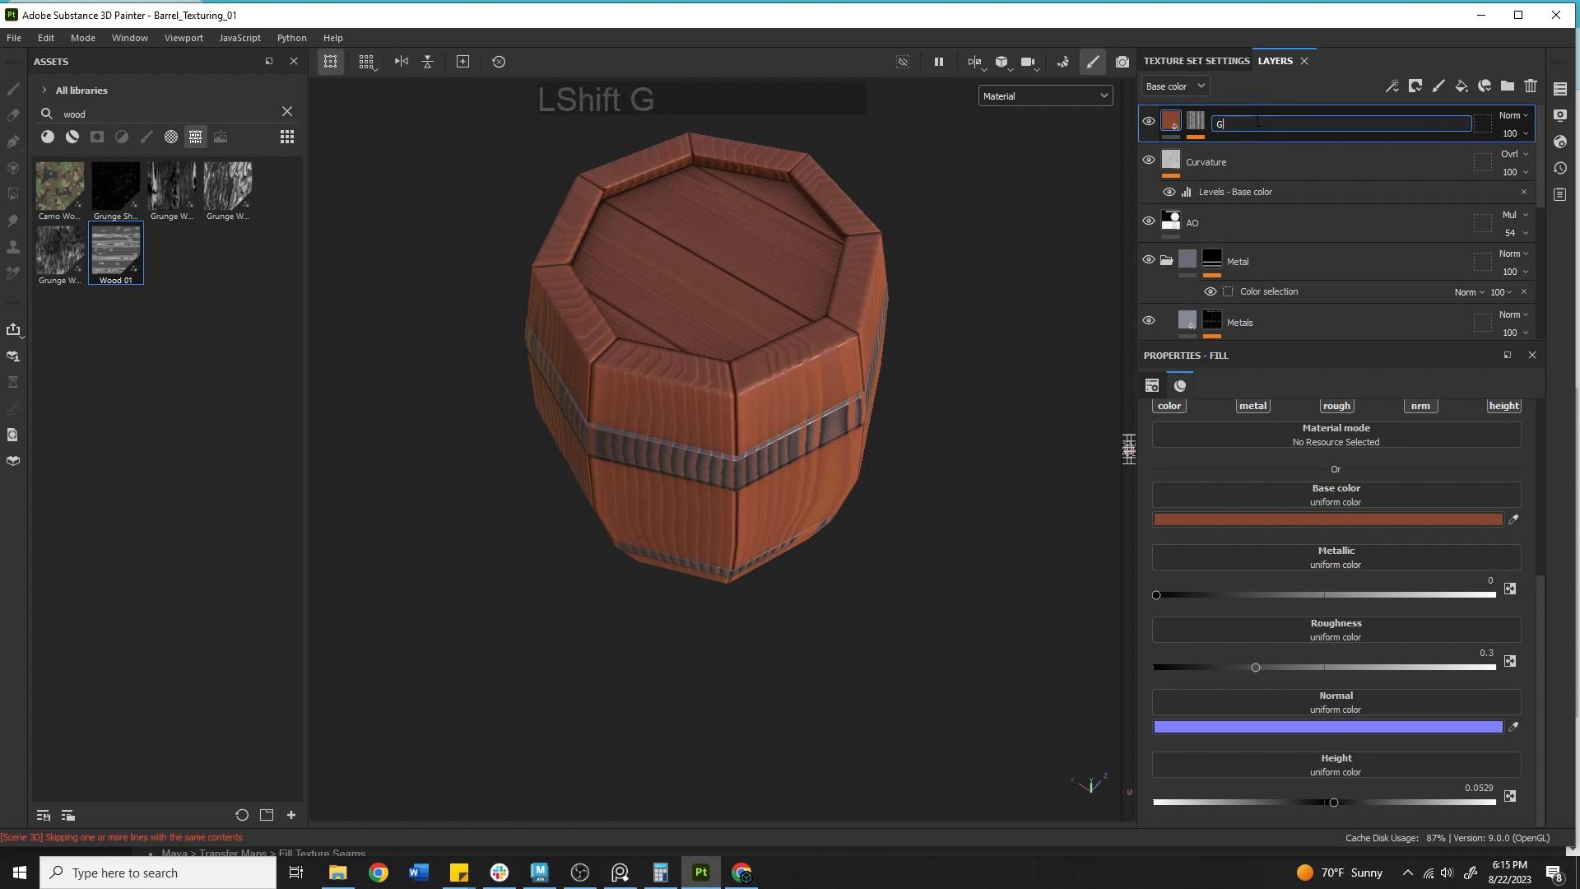
pyautogui.write('rain')
pyautogui.press('Return')
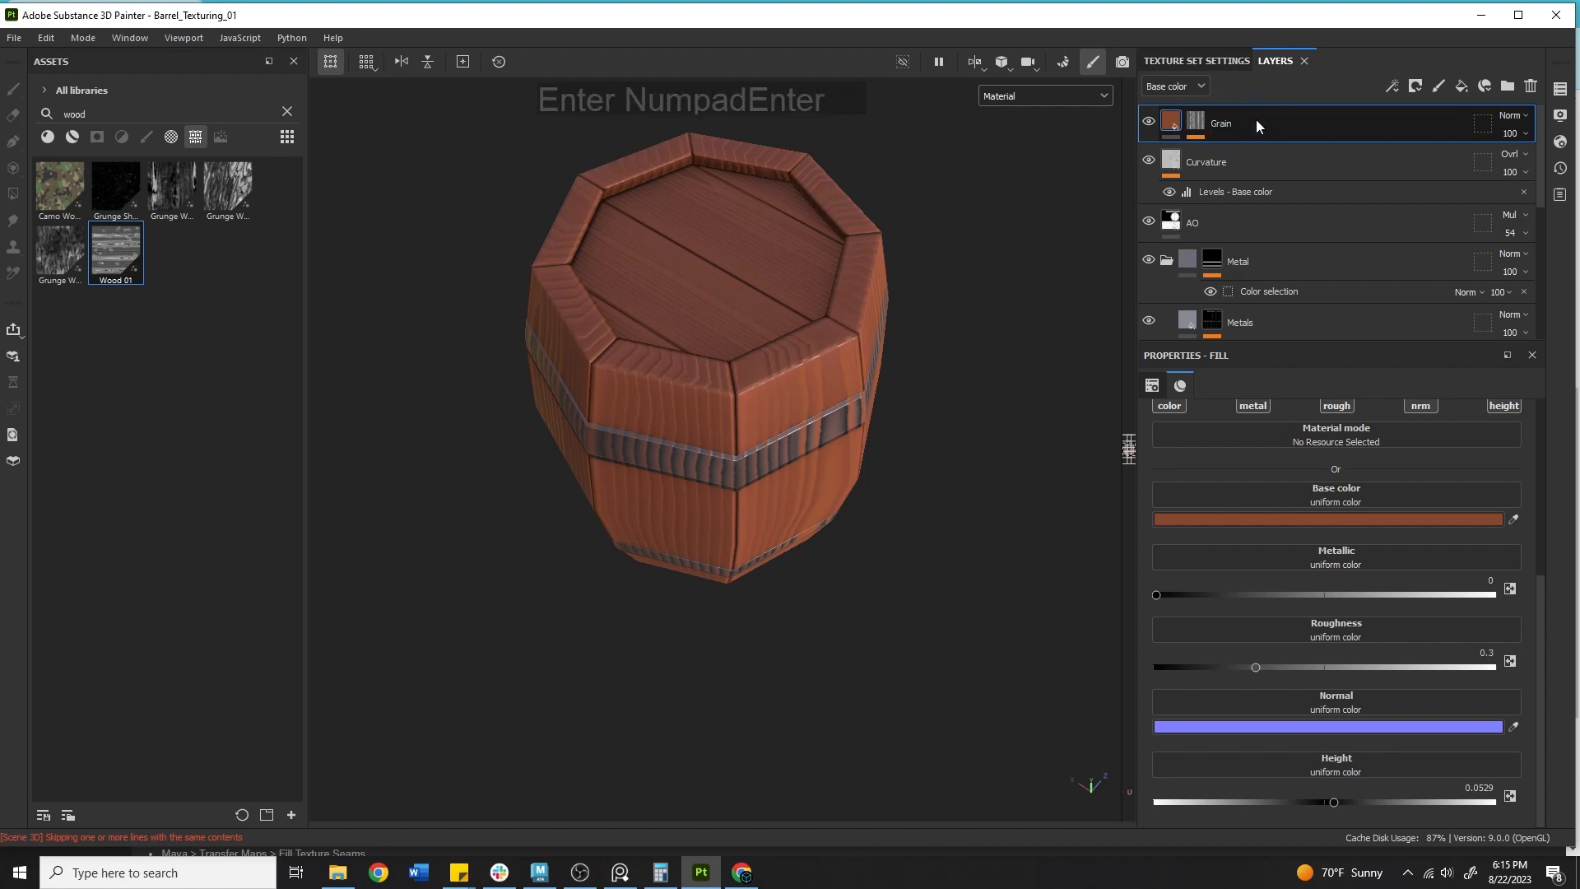
# Disable the Grain layer's height channel and move the layer below the Wood folder.
pyautogui.click(1503, 408)
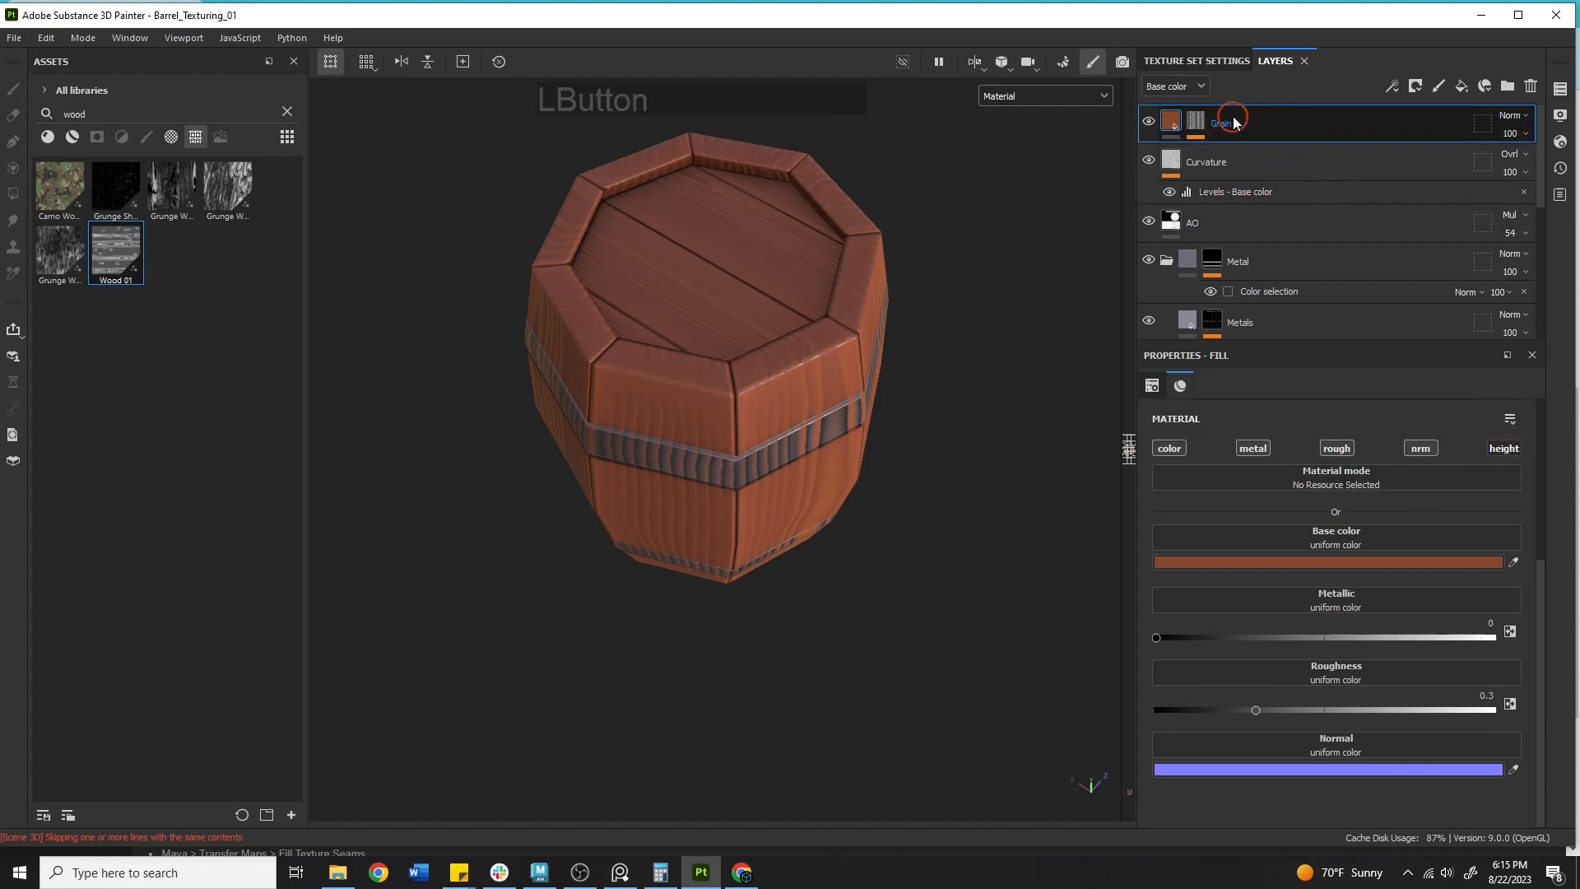
pyautogui.moveTo(1270, 119); pyautogui.dragTo(1235, 290)
pyautogui.keyDown('alt'); pyautogui.moveTo(758, 422); pyautogui.dragTo(673, 280); pyautogui.keyUp('alt')
pyautogui.keyDown('shift'); pyautogui.moveTo(708, 378); pyautogui.dragTo(1012, 405, button='right'); pyautogui.keyUp('shift')
# Disable the Grain layer's metal, roughness and normal channels.
pyautogui.click(1252, 448)
pyautogui.click(1336, 448)
pyautogui.click(1420, 447)
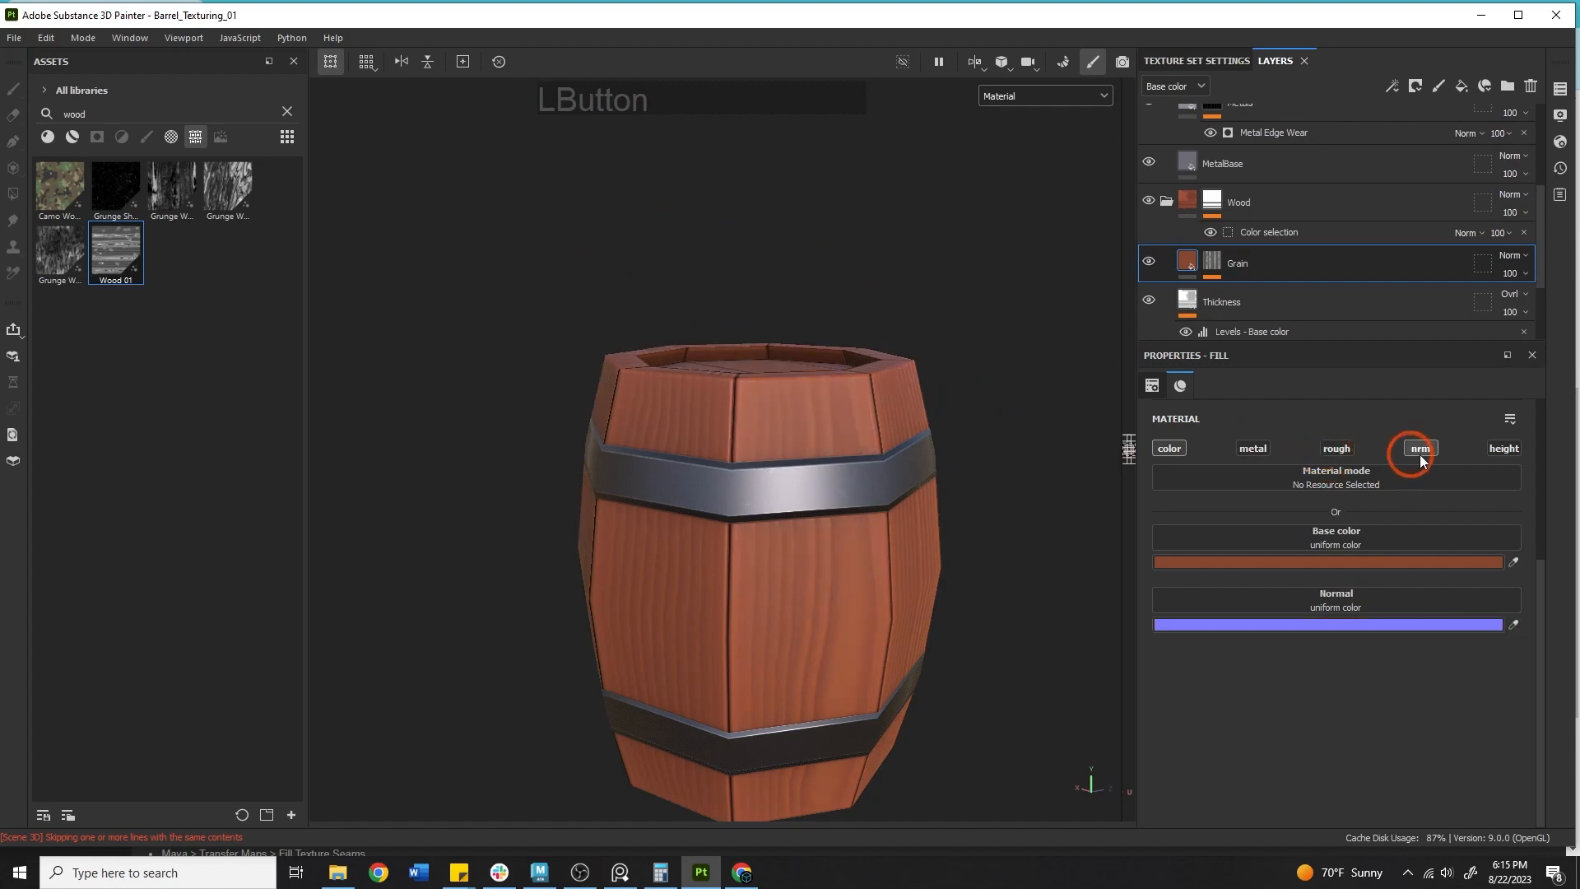
pyautogui.keyDown('alt'); pyautogui.moveTo(839, 516); pyautogui.dragTo(872, 345); pyautogui.keyUp('alt')
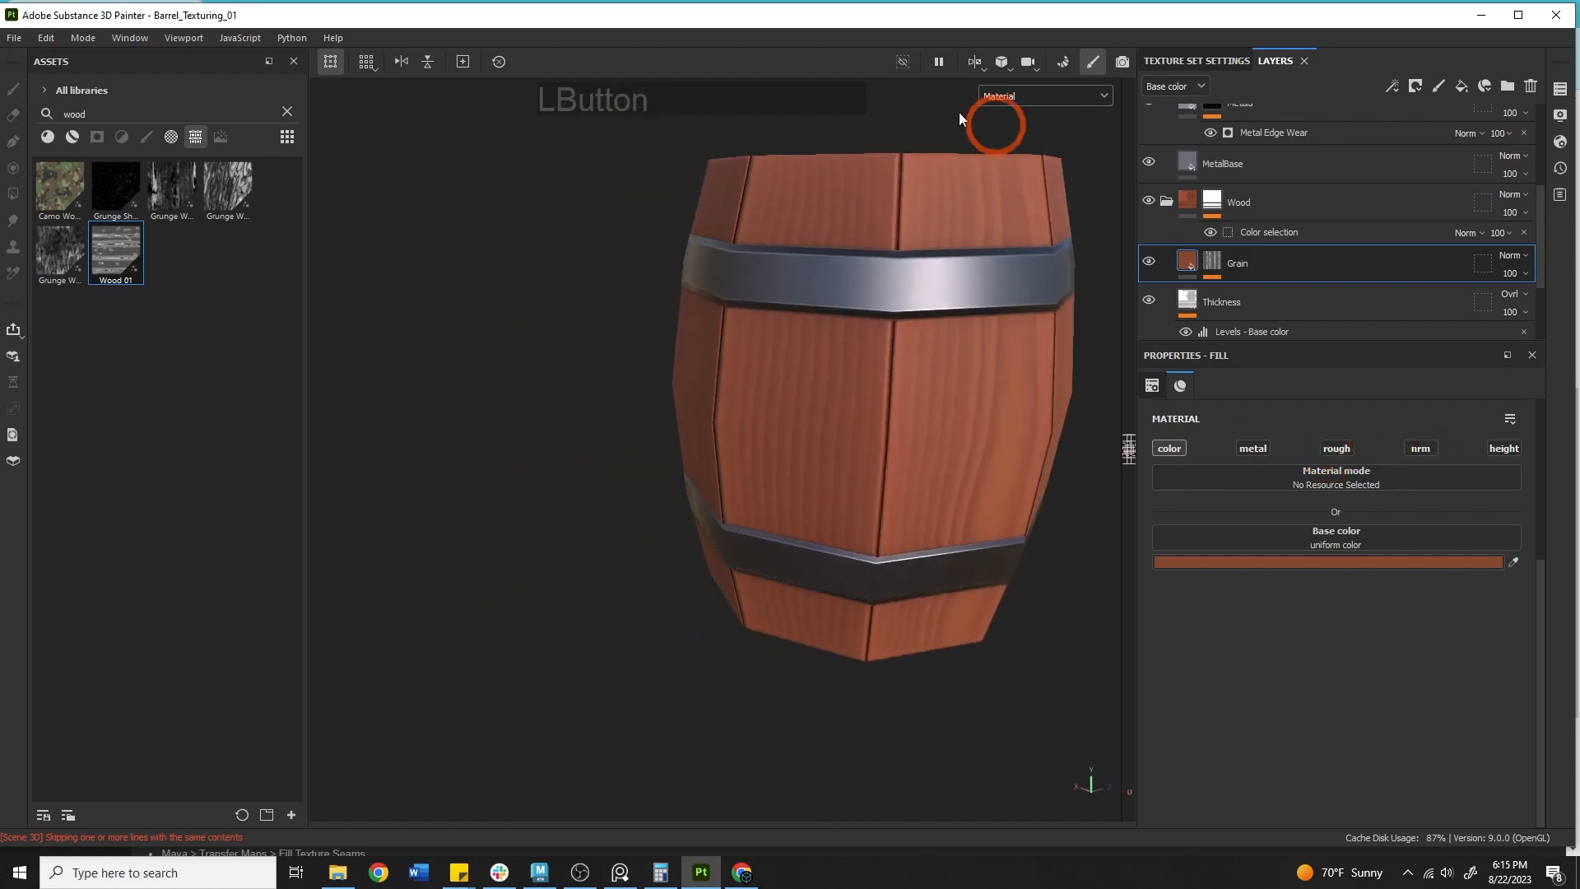
# Preview the barrel in Base color viewport mode and return to Material mode.
pyautogui.click(1005, 96)
pyautogui.click(1029, 164)
pyautogui.keyDown('alt'); pyautogui.moveTo(770, 303); pyautogui.dragTo(647, 462, button='middle'); pyautogui.keyUp('alt')
pyautogui.keyDown('alt'); pyautogui.moveTo(648, 462); pyautogui.dragTo(994, 243); pyautogui.keyUp('alt')
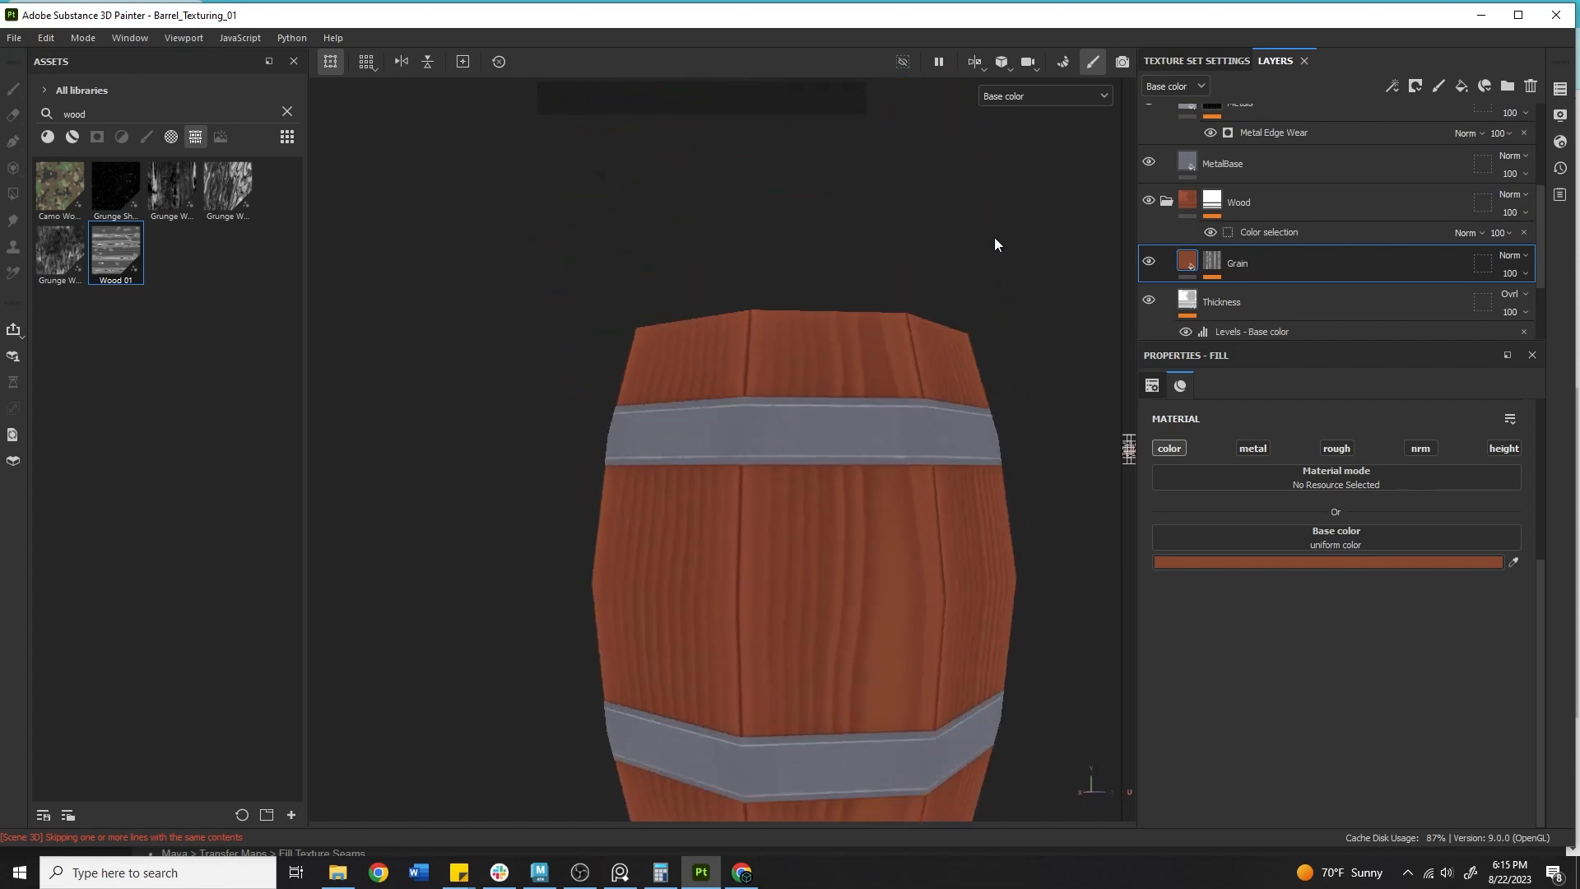
pyautogui.click(1017, 97)
pyautogui.click(1024, 130)
pyautogui.keyDown('alt'); pyautogui.moveTo(977, 381); pyautogui.dragTo(712, 302); pyautogui.keyUp('alt')
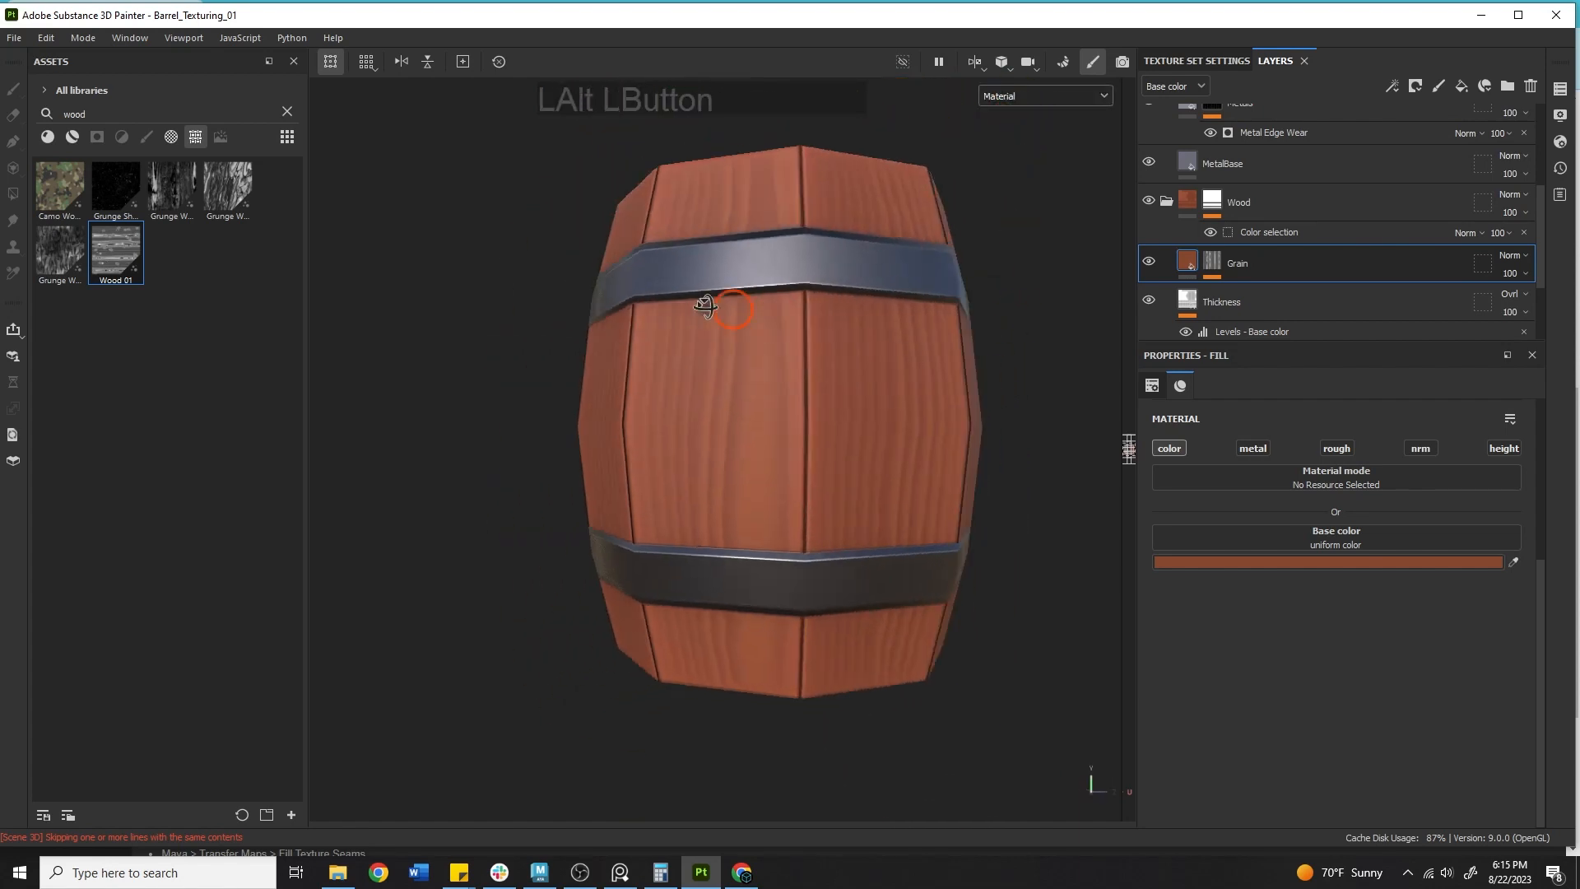
# Select the Grain layer's Wood 01 mask fill and set its Knots to about 0.93.
pyautogui.keyDown('alt'); pyautogui.moveTo(682, 390); pyautogui.dragTo(499, 390, button='right'); pyautogui.keyUp('alt')
pyautogui.keyDown('alt'); pyautogui.moveTo(879, 487); pyautogui.dragTo(755, 635, button='middle'); pyautogui.keyUp('alt')
pyautogui.keyDown('alt'); pyautogui.moveTo(755, 635); pyautogui.dragTo(723, 645); pyautogui.keyUp('alt')
pyautogui.click(1212, 262)
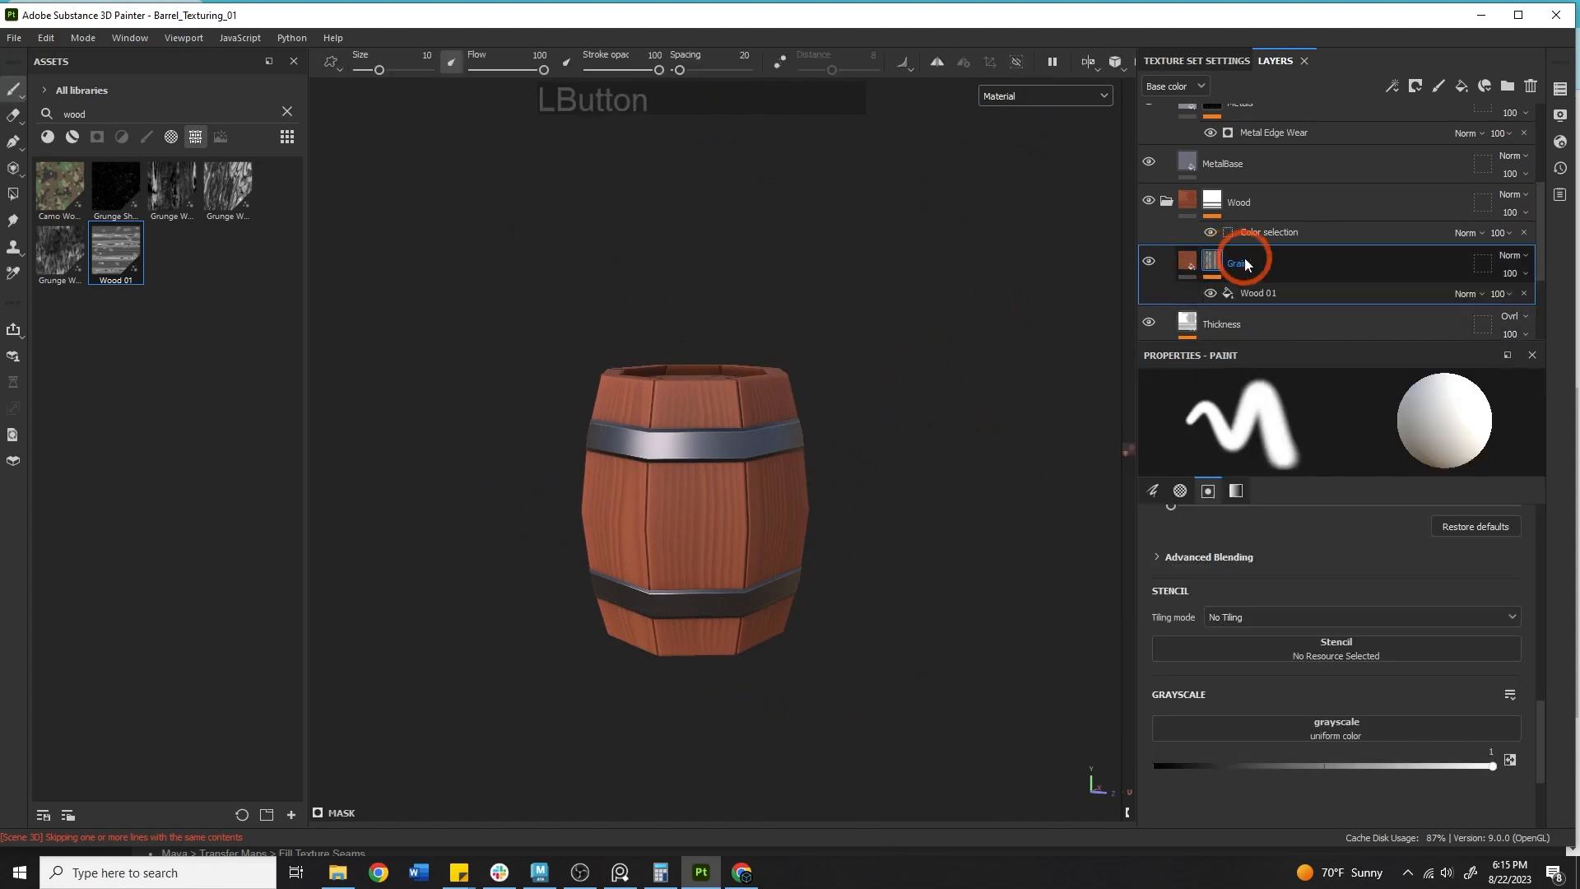
pyautogui.click(1272, 293)
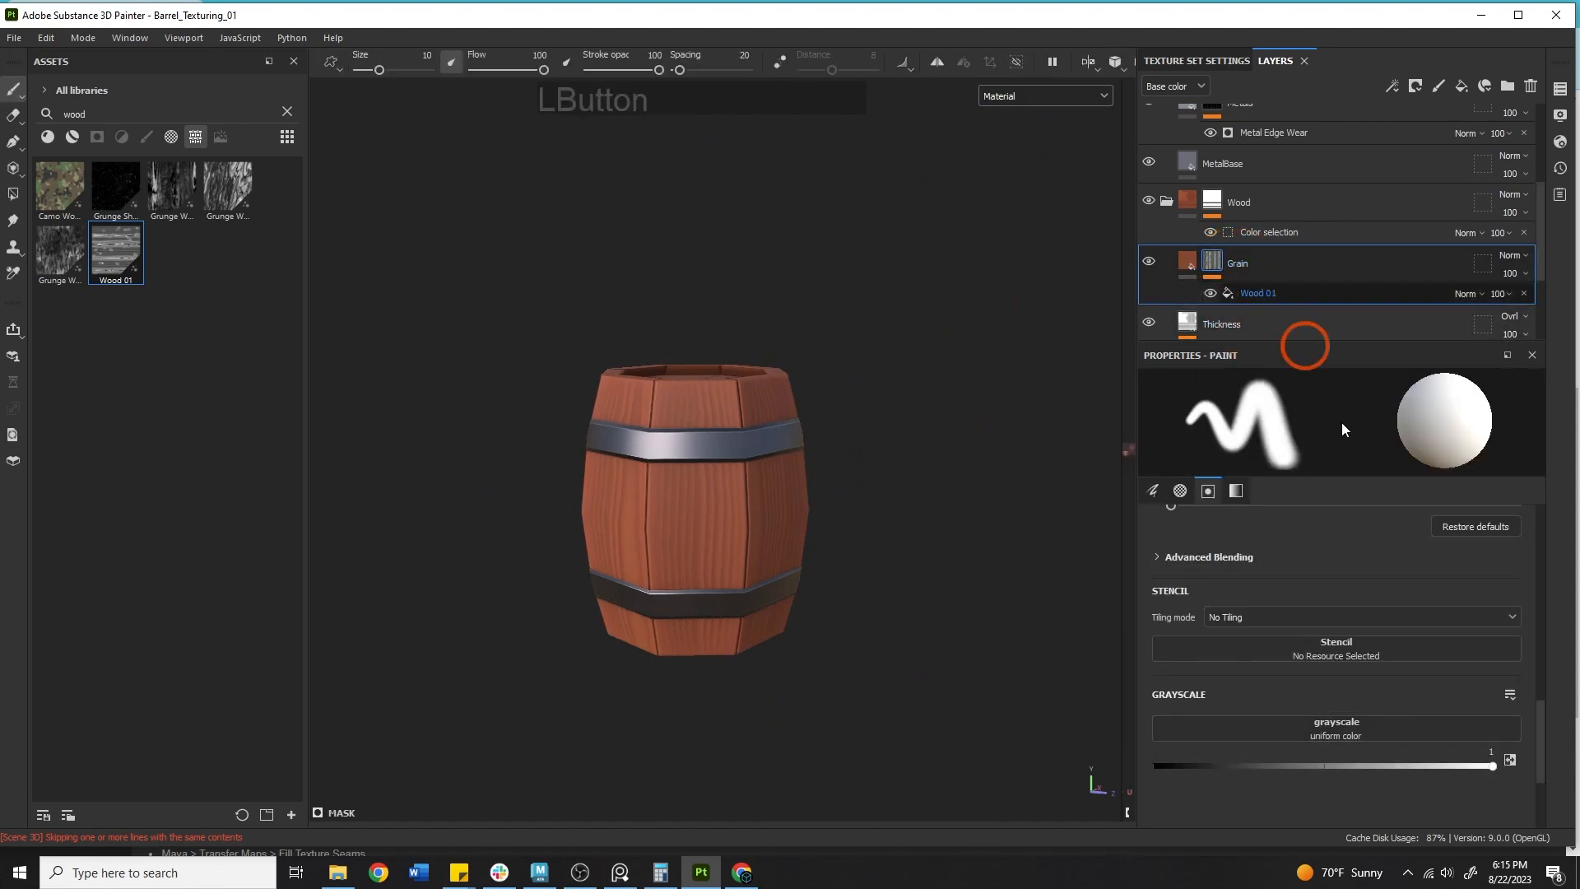
pyautogui.scroll(-1, 1284, 739)
pyautogui.moveTo(1171, 778); pyautogui.dragTo(1471, 760)
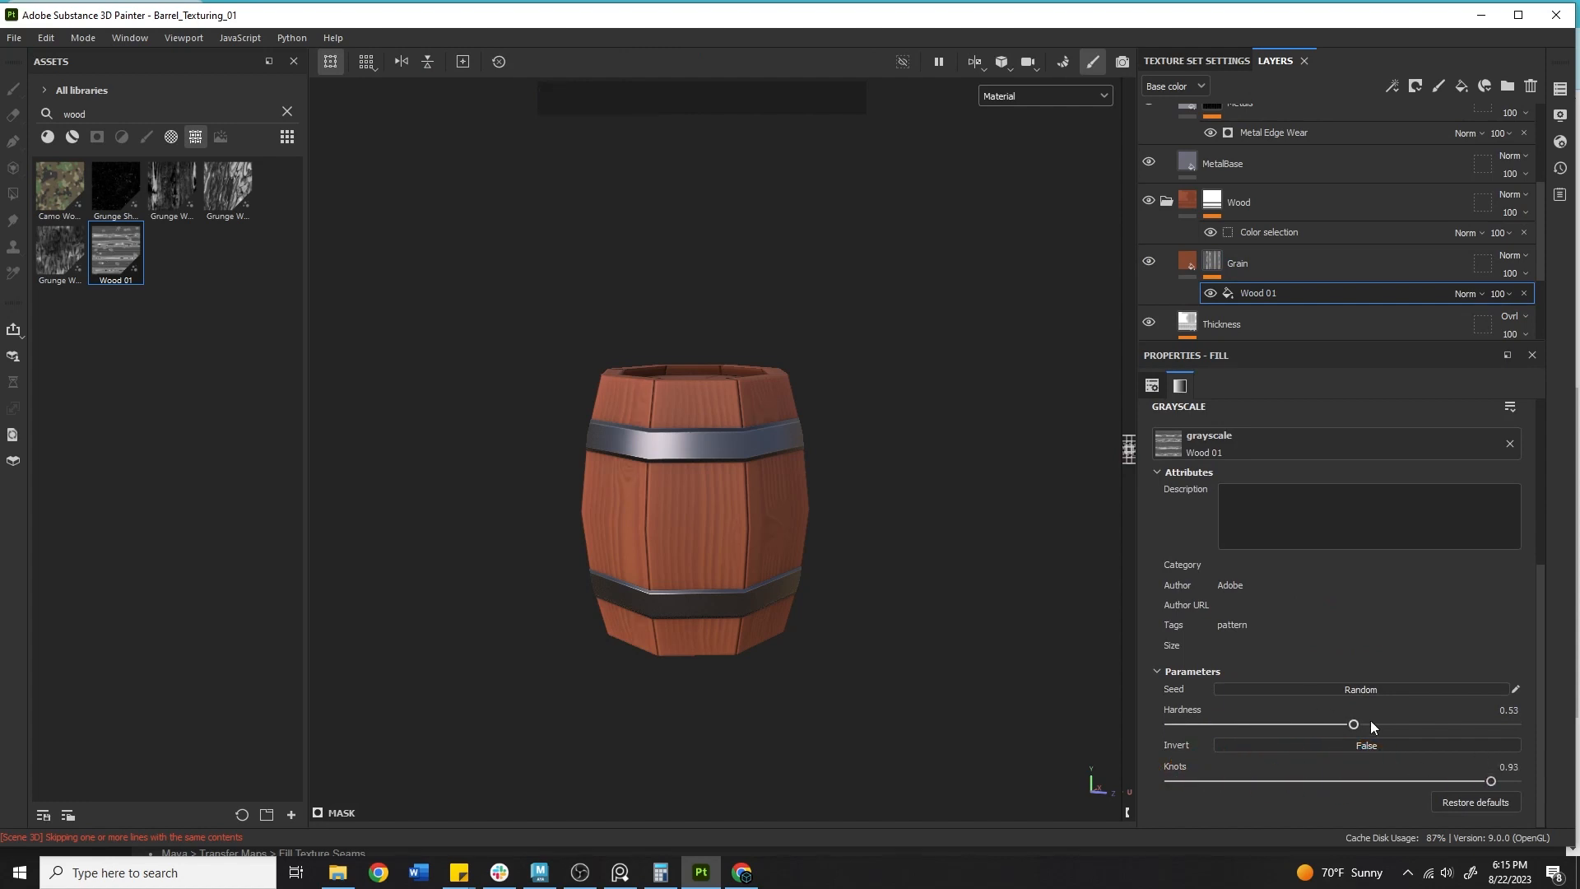
# Nudge the Wood 01 hardness and set the mask fill's tiling to about 0.96.
pyautogui.moveTo(1358, 722)
pyautogui.mouseDown()
pyautogui.moveTo(1449, 719)
pyautogui.moveTo(1179, 693)
pyautogui.moveTo(1376, 698)
pyautogui.mouseUp()
pyautogui.scroll(5, 1312, 565)
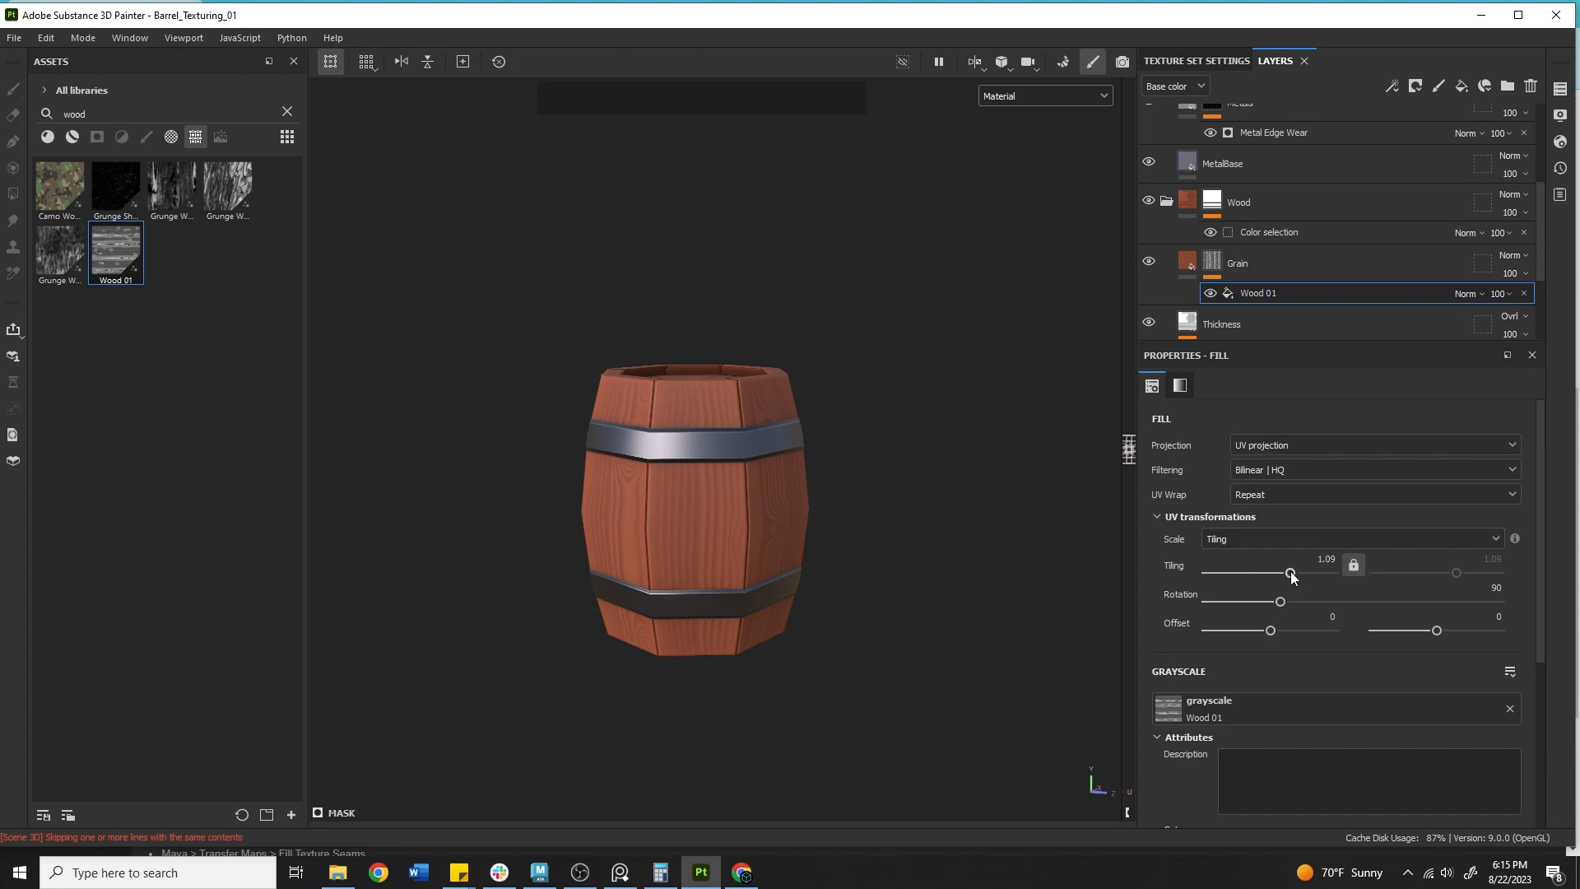
pyautogui.moveTo(1288, 574)
pyautogui.mouseDown()
pyautogui.moveTo(1271, 574)
pyautogui.moveTo(1289, 575)
pyautogui.mouseUp()
pyautogui.keyDown('alt'); pyautogui.moveTo(929, 580); pyautogui.dragTo(1042, 707); pyautogui.keyUp('alt')
pyautogui.keyDown('alt'); pyautogui.moveTo(911, 642); pyautogui.dragTo(976, 535, button='middle'); pyautogui.keyUp('alt')
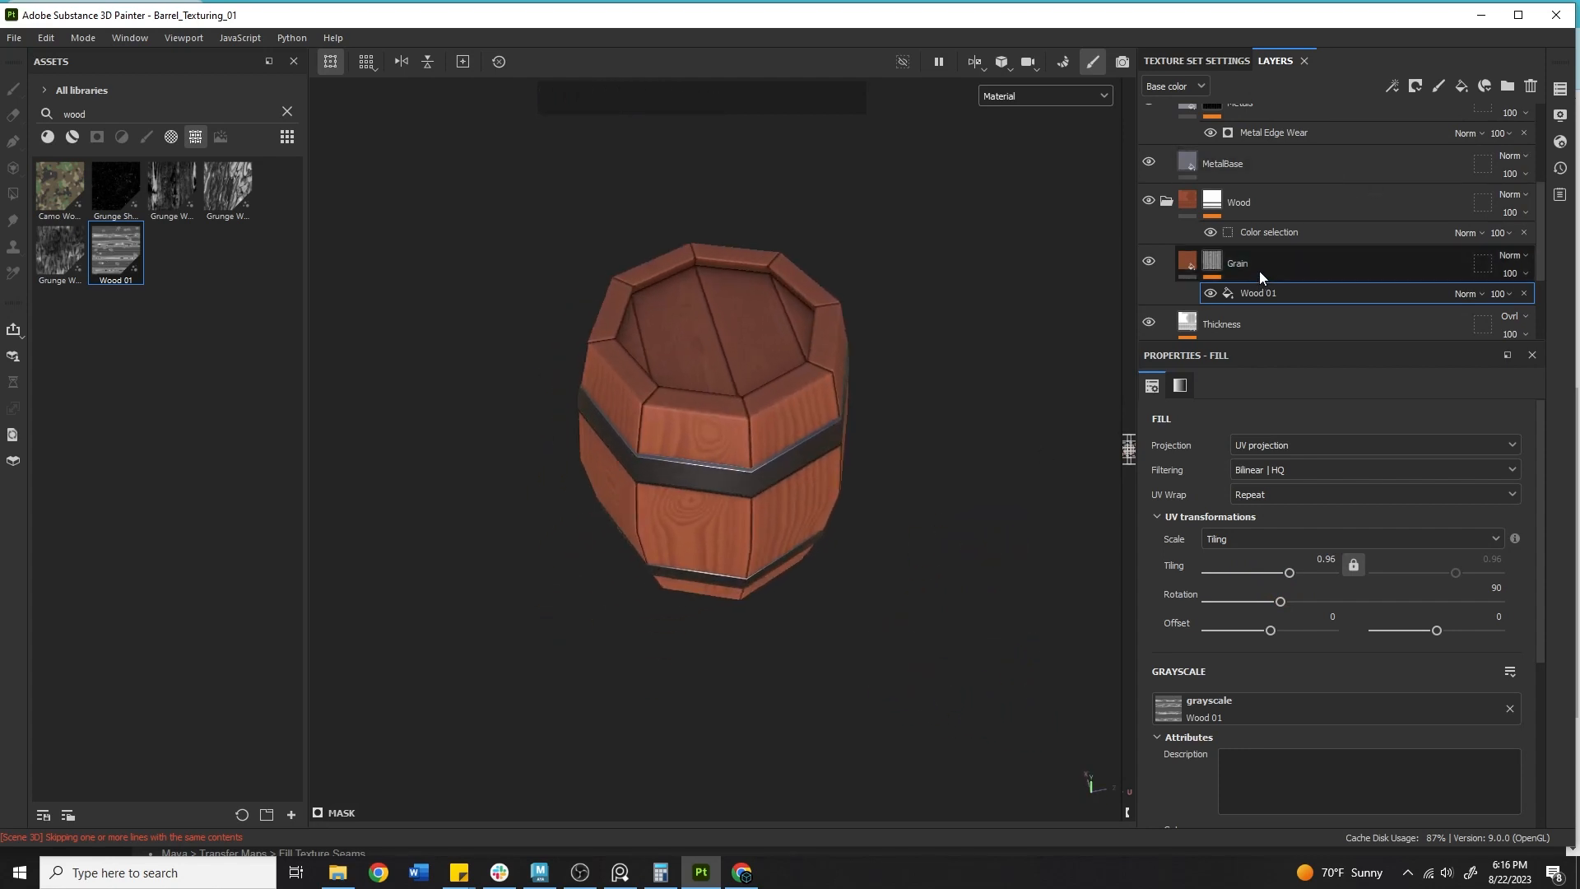
# Delete the Grain layer.
pyautogui.keyDown('alt'); pyautogui.moveTo(770, 475); pyautogui.dragTo(778, 499, button='middle'); pyautogui.keyUp('alt')
pyautogui.keyDown('alt'); pyautogui.moveTo(778, 499); pyautogui.dragTo(838, 520, button='right'); pyautogui.keyUp('alt')
pyautogui.keyDown('alt'); pyautogui.moveTo(838, 520); pyautogui.dragTo(1146, 381); pyautogui.keyUp('alt')
pyautogui.click(1326, 255)
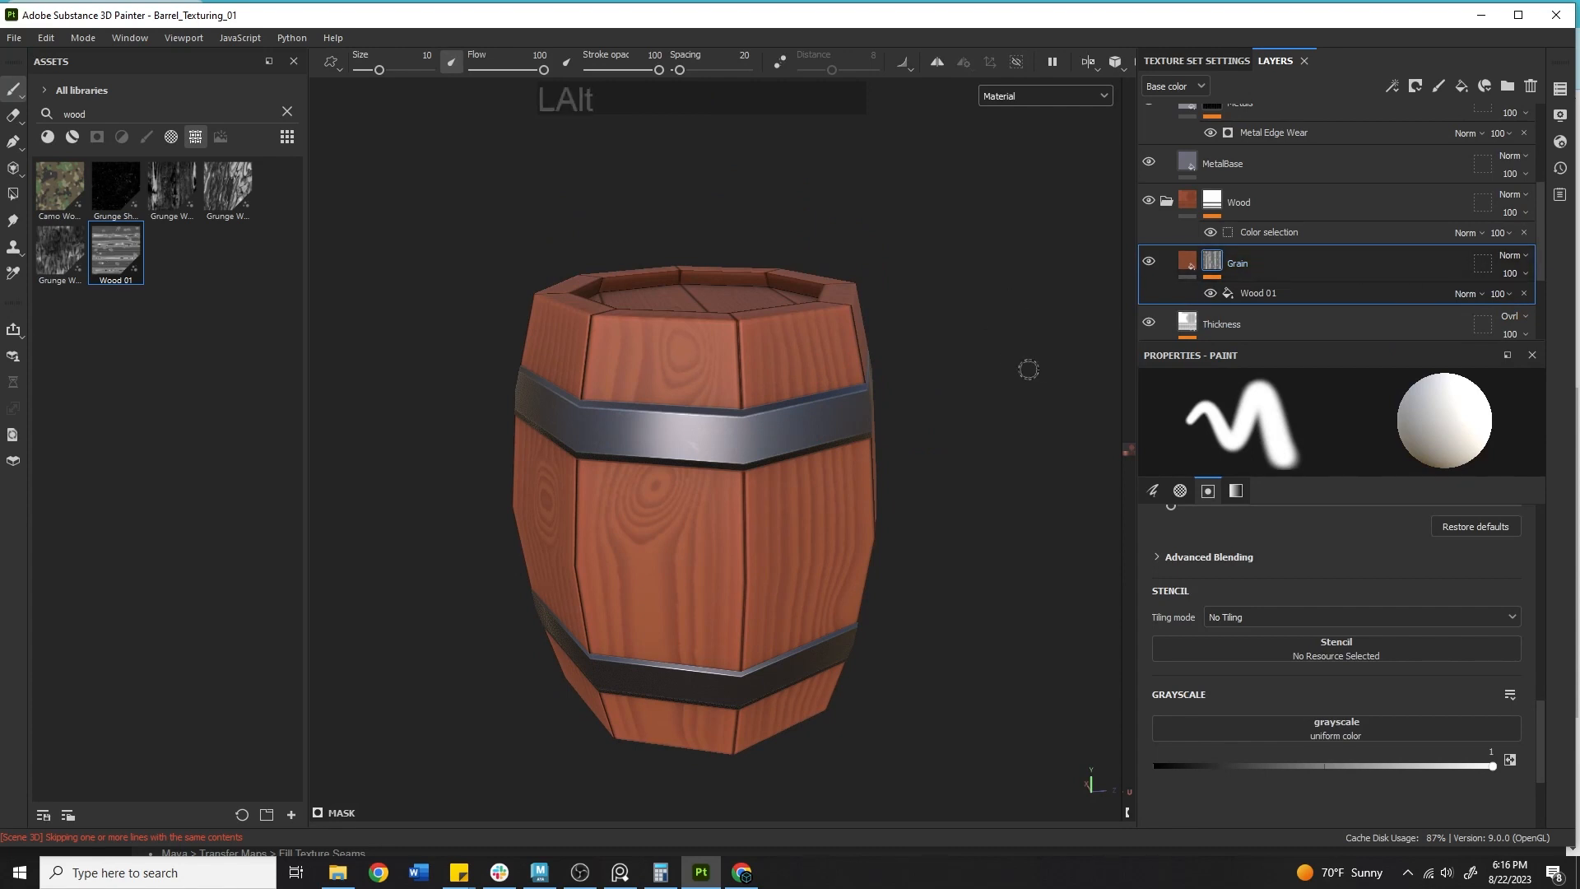
pyautogui.keyDown('alt'); pyautogui.moveTo(1026, 367); pyautogui.dragTo(1009, 318, button='middle'); pyautogui.keyUp('alt')
pyautogui.keyDown('alt'); pyautogui.moveTo(1008, 318); pyautogui.dragTo(1331, 300); pyautogui.keyUp('alt')
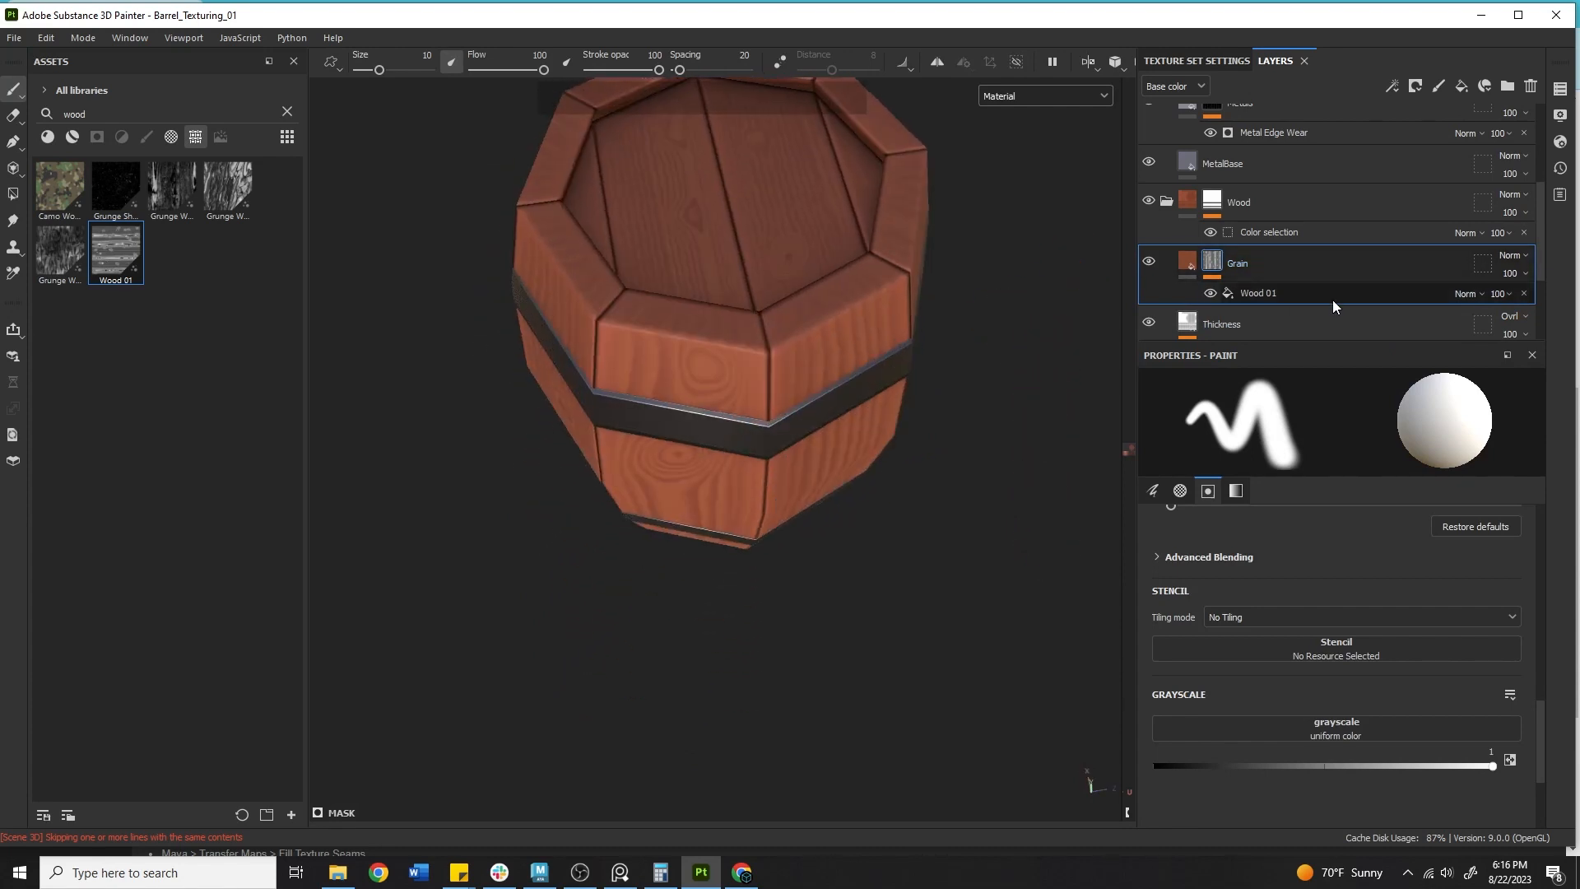
pyautogui.click(1318, 260)
pyautogui.press('Delete')
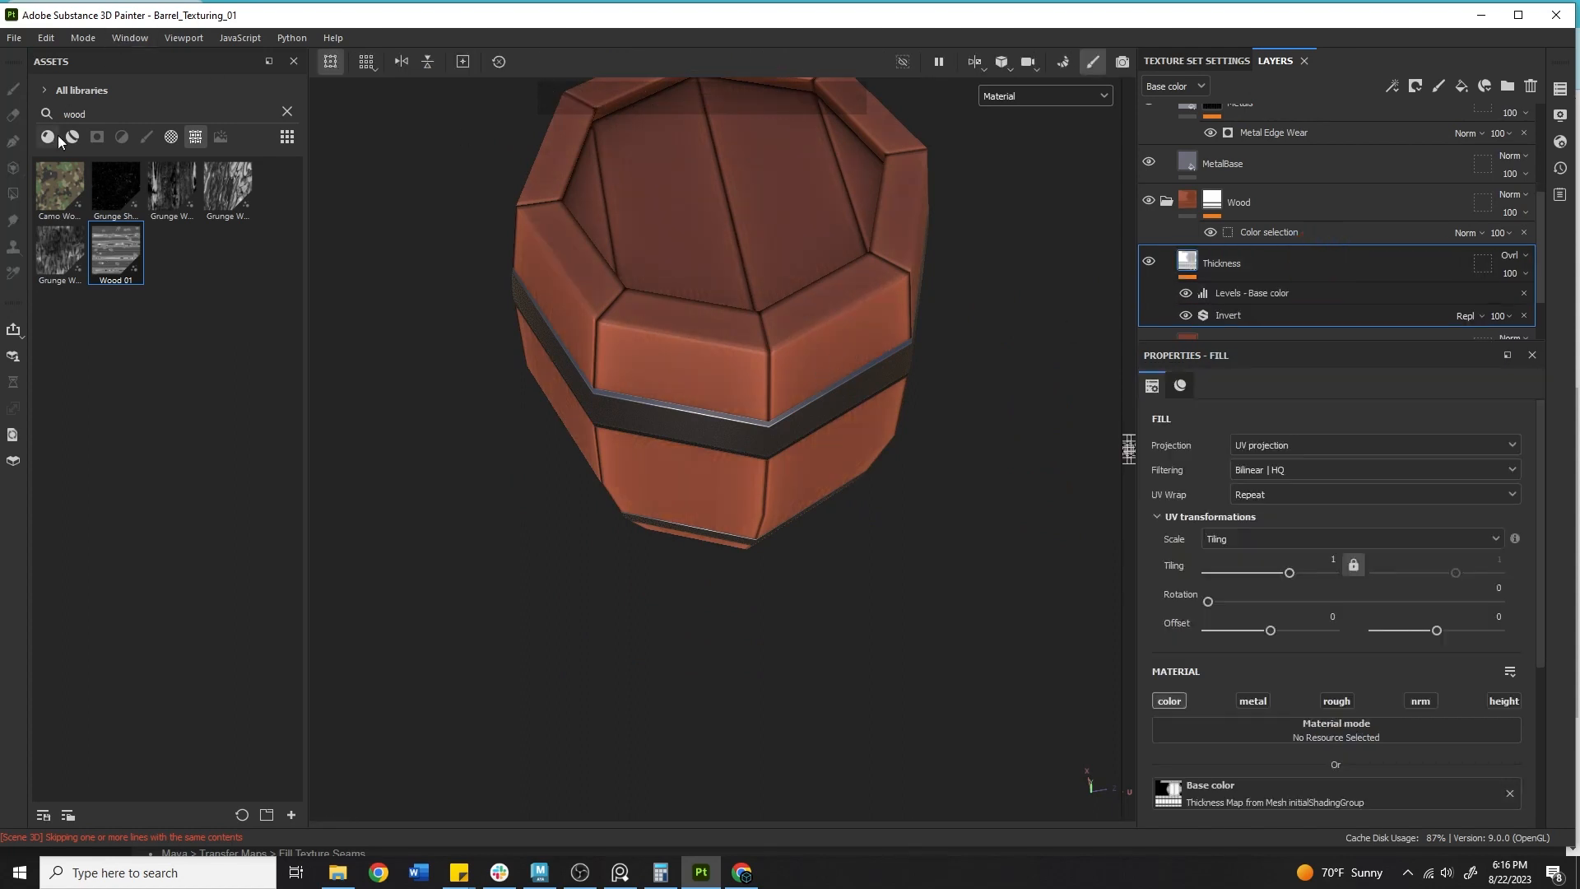
# Apply the Stylized Wood Rough material from the asset library onto the barrel.
pyautogui.click(72, 140)
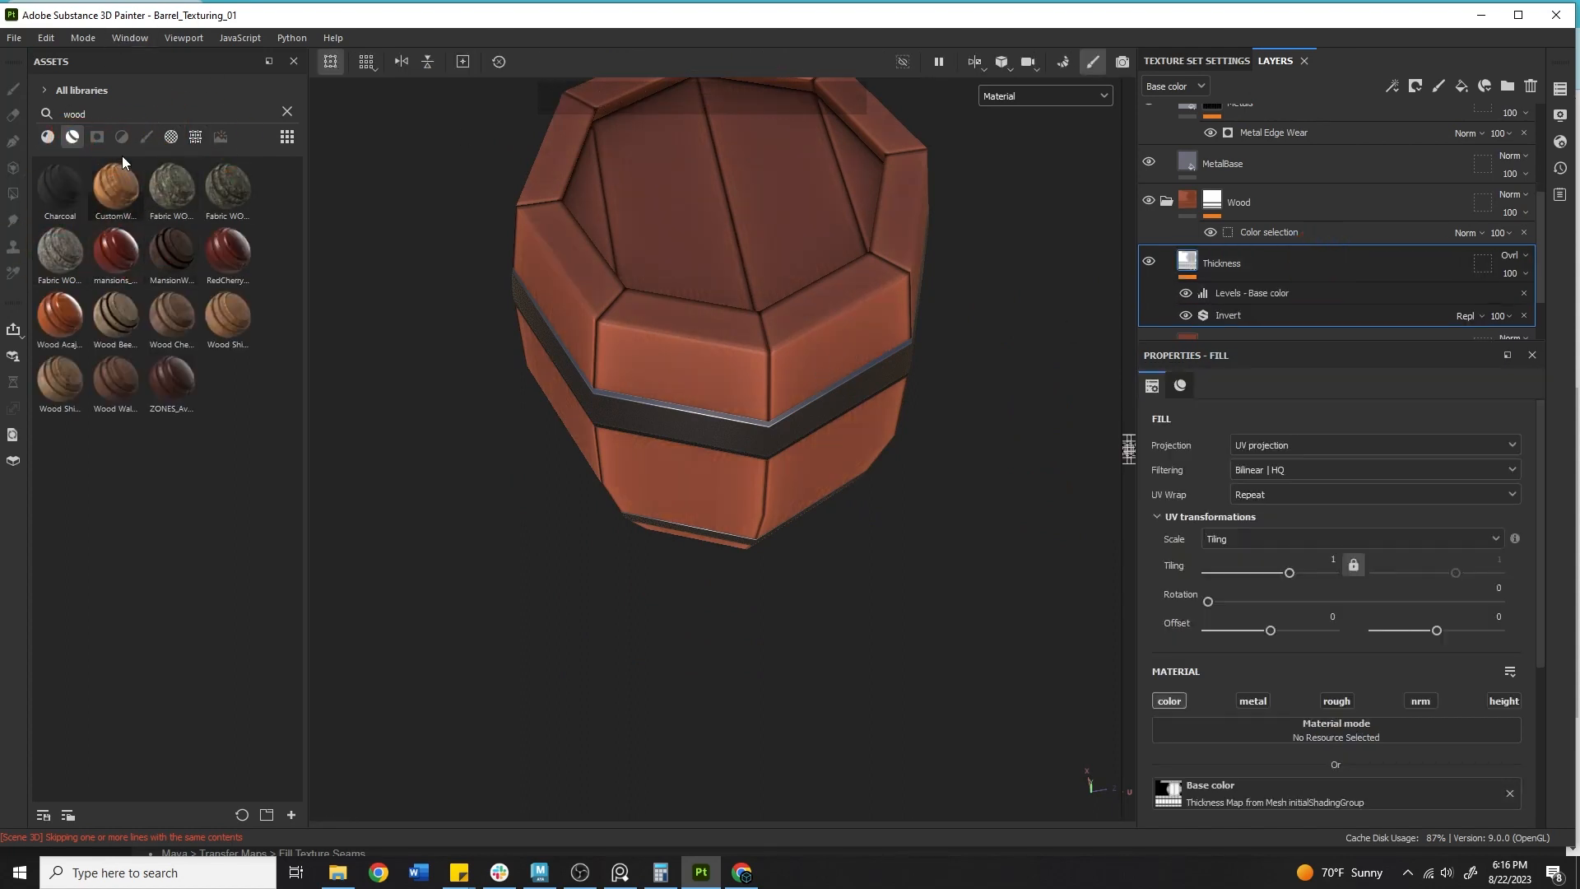
pyautogui.click(47, 138)
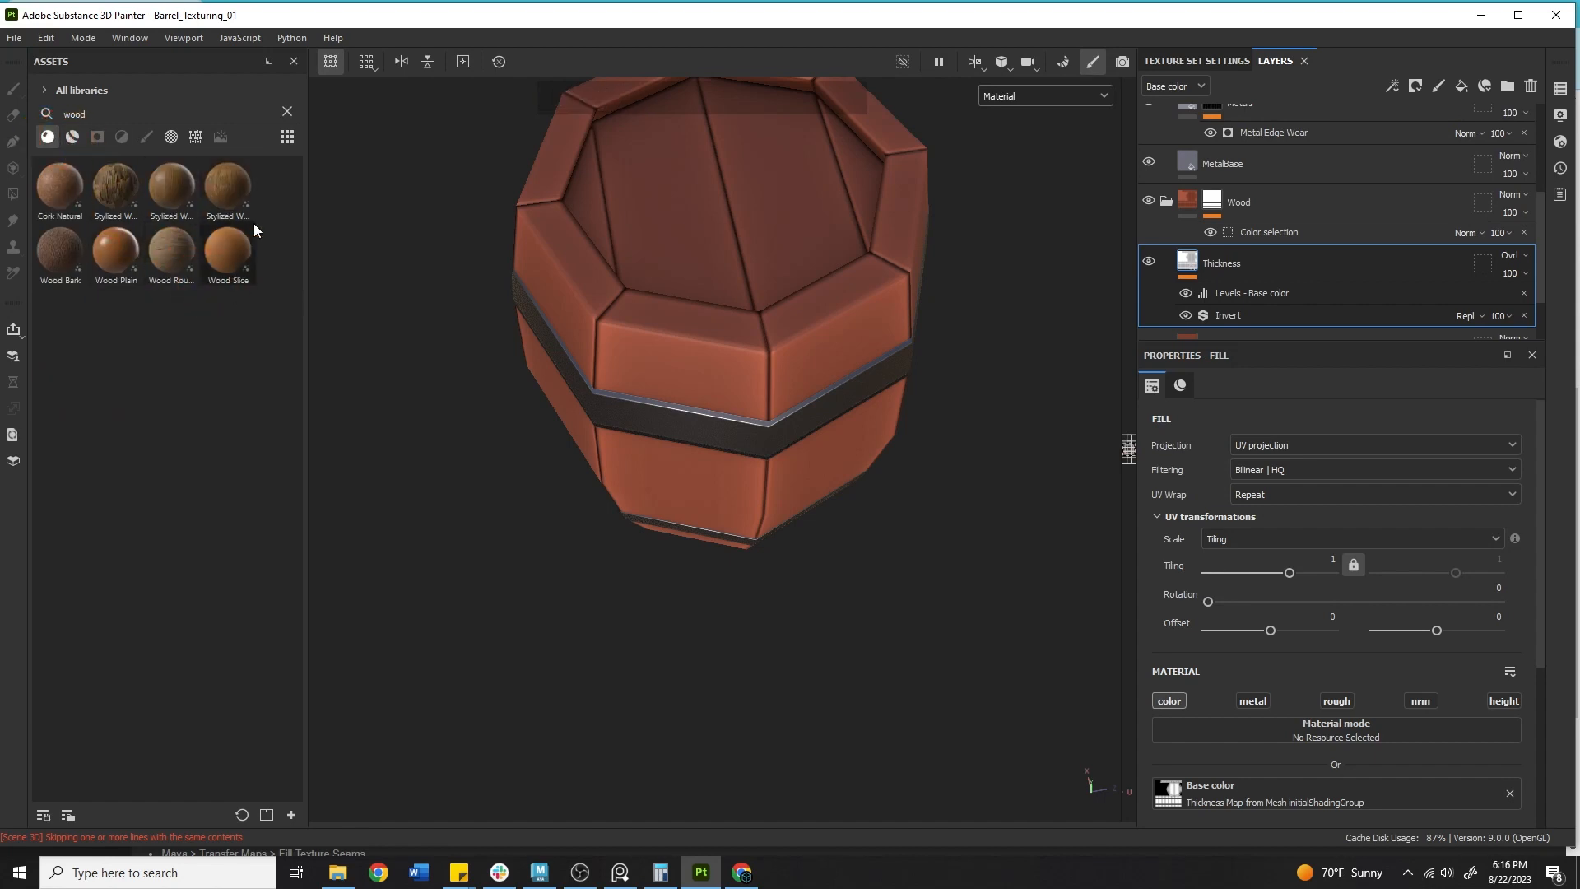
pyautogui.moveTo(239, 181); pyautogui.dragTo(684, 334)
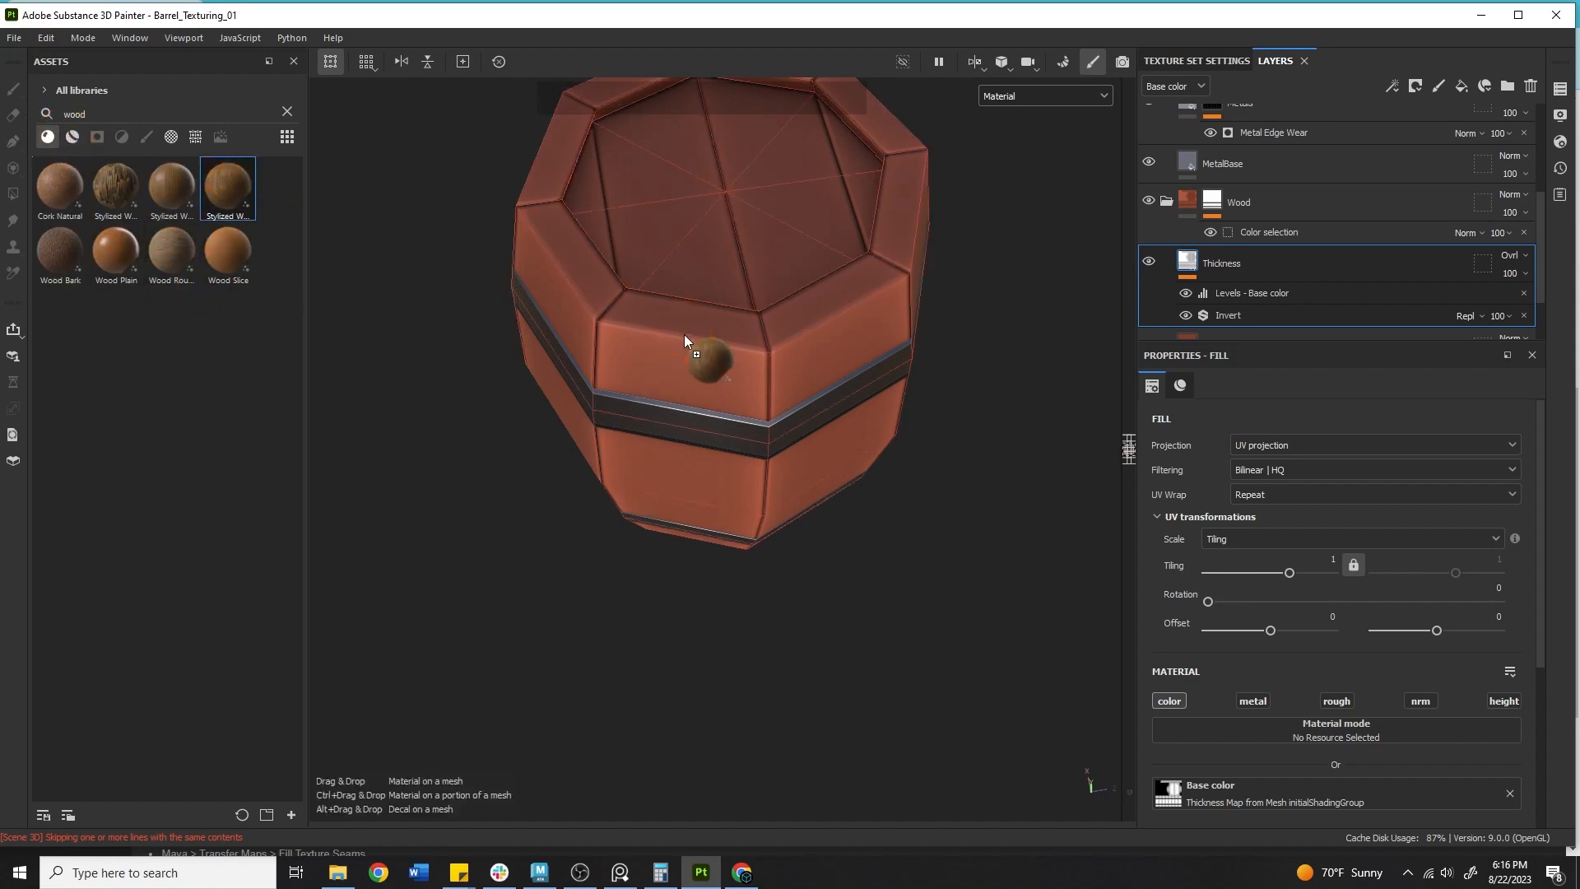
pyautogui.keyDown('alt'); pyautogui.moveTo(911, 340); pyautogui.dragTo(922, 290); pyautogui.keyUp('alt')
pyautogui.keyDown('alt'); pyautogui.moveTo(922, 291); pyautogui.dragTo(441, 335, button='right'); pyautogui.keyUp('alt')
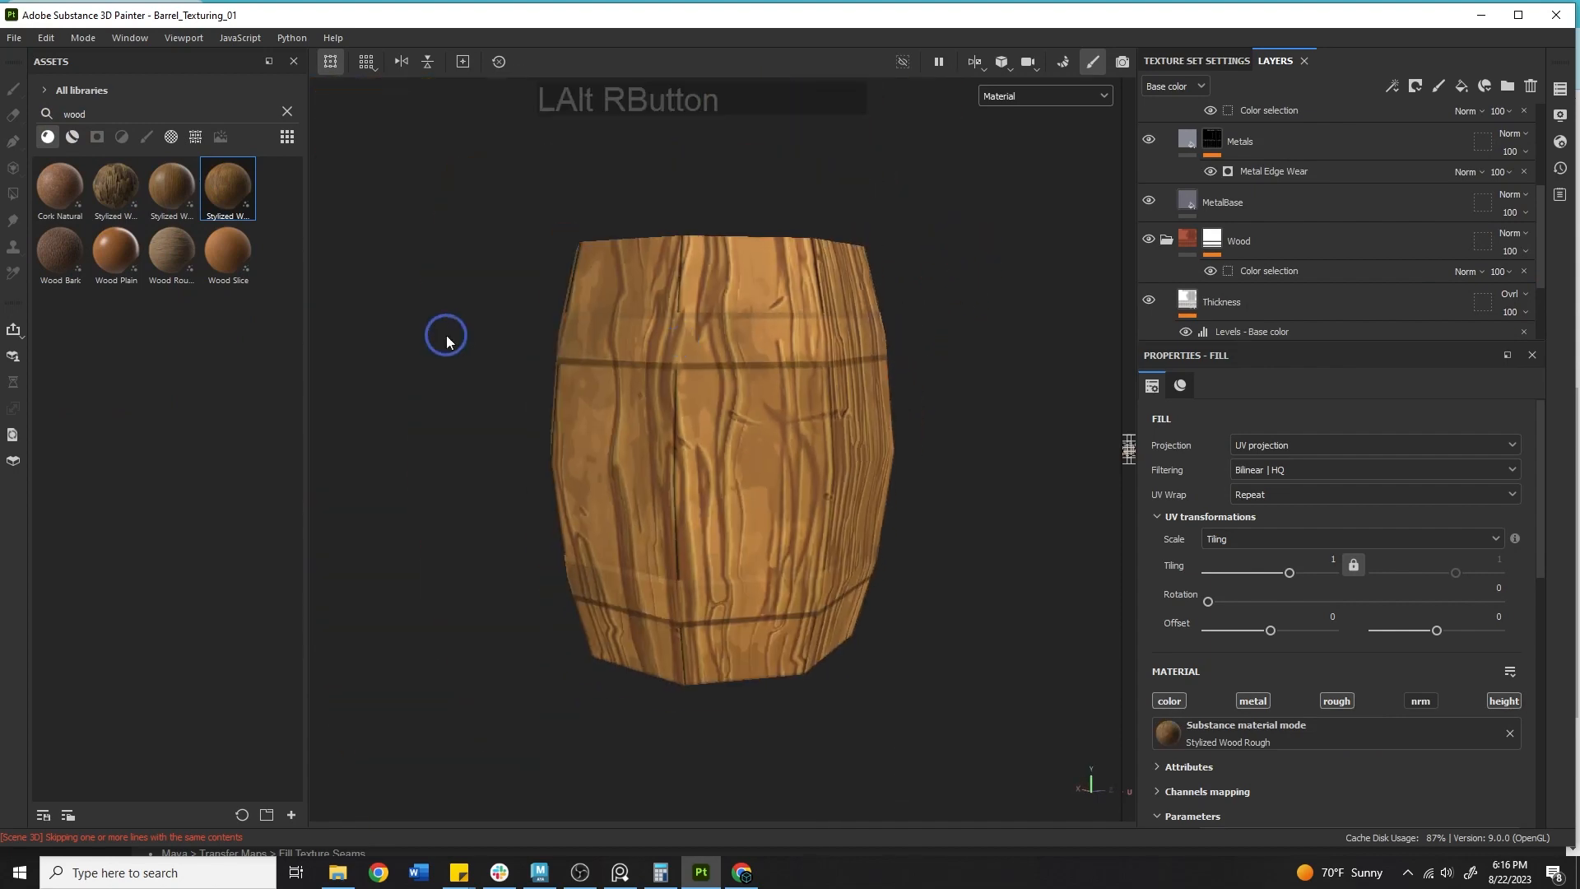
# Toggle the Stylized Wood Rough layer's visibility to compare the barrel with and without it.
pyautogui.scroll(5, 1312, 229)
pyautogui.click(1212, 122)
pyautogui.keyDown('alt'); pyautogui.moveTo(961, 317); pyautogui.dragTo(1078, 225); pyautogui.keyUp('alt')
pyautogui.click(1151, 123)
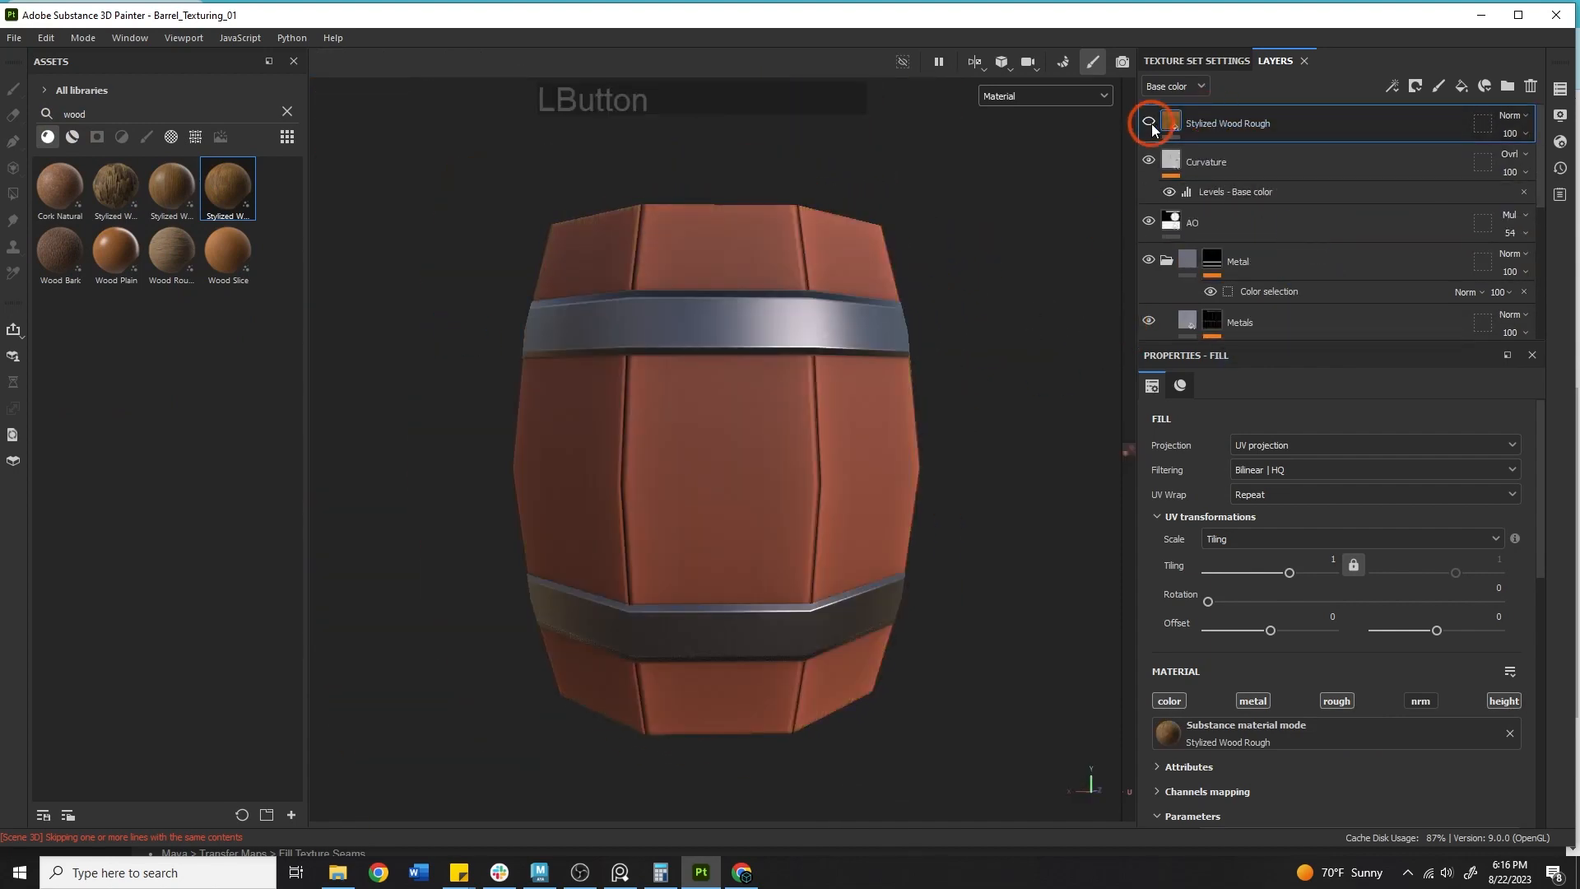
pyautogui.click(1149, 124)
pyautogui.keyDown('alt'); pyautogui.moveTo(741, 346); pyautogui.dragTo(826, 390); pyautogui.keyUp('alt')
pyautogui.keyDown('alt'); pyautogui.moveTo(826, 390); pyautogui.dragTo(868, 452, button='right'); pyautogui.keyUp('alt')
pyautogui.scroll(-3, 1315, 546)
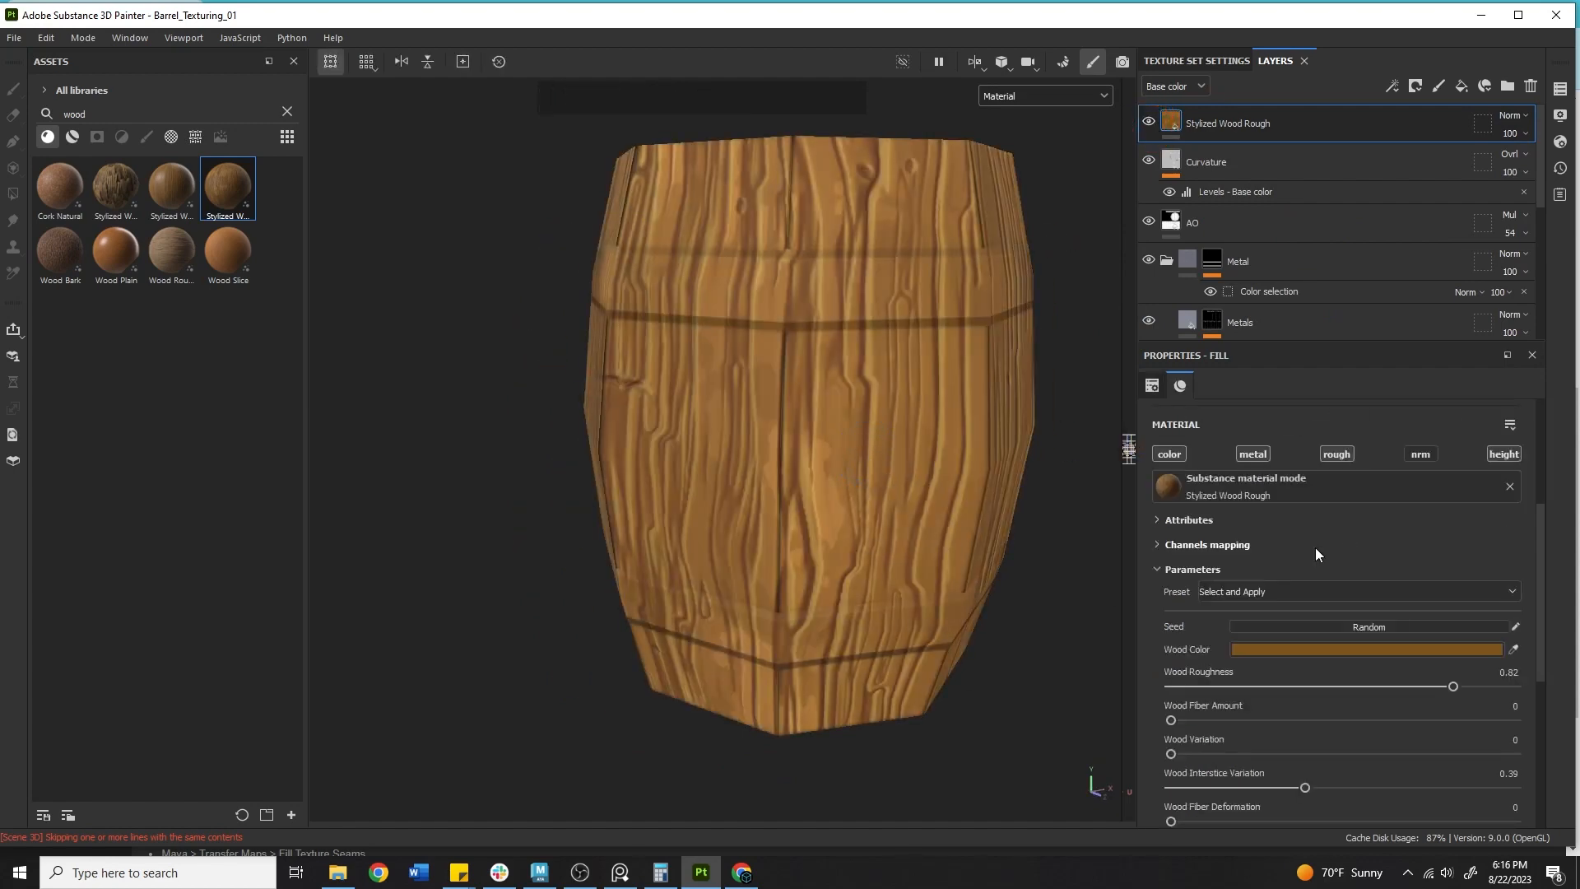
pyautogui.scroll(1, 1316, 580)
# Disable the Stylized Wood Rough layer's metal, roughness, height and normal channels.
pyautogui.click(1252, 552)
pyautogui.click(1341, 552)
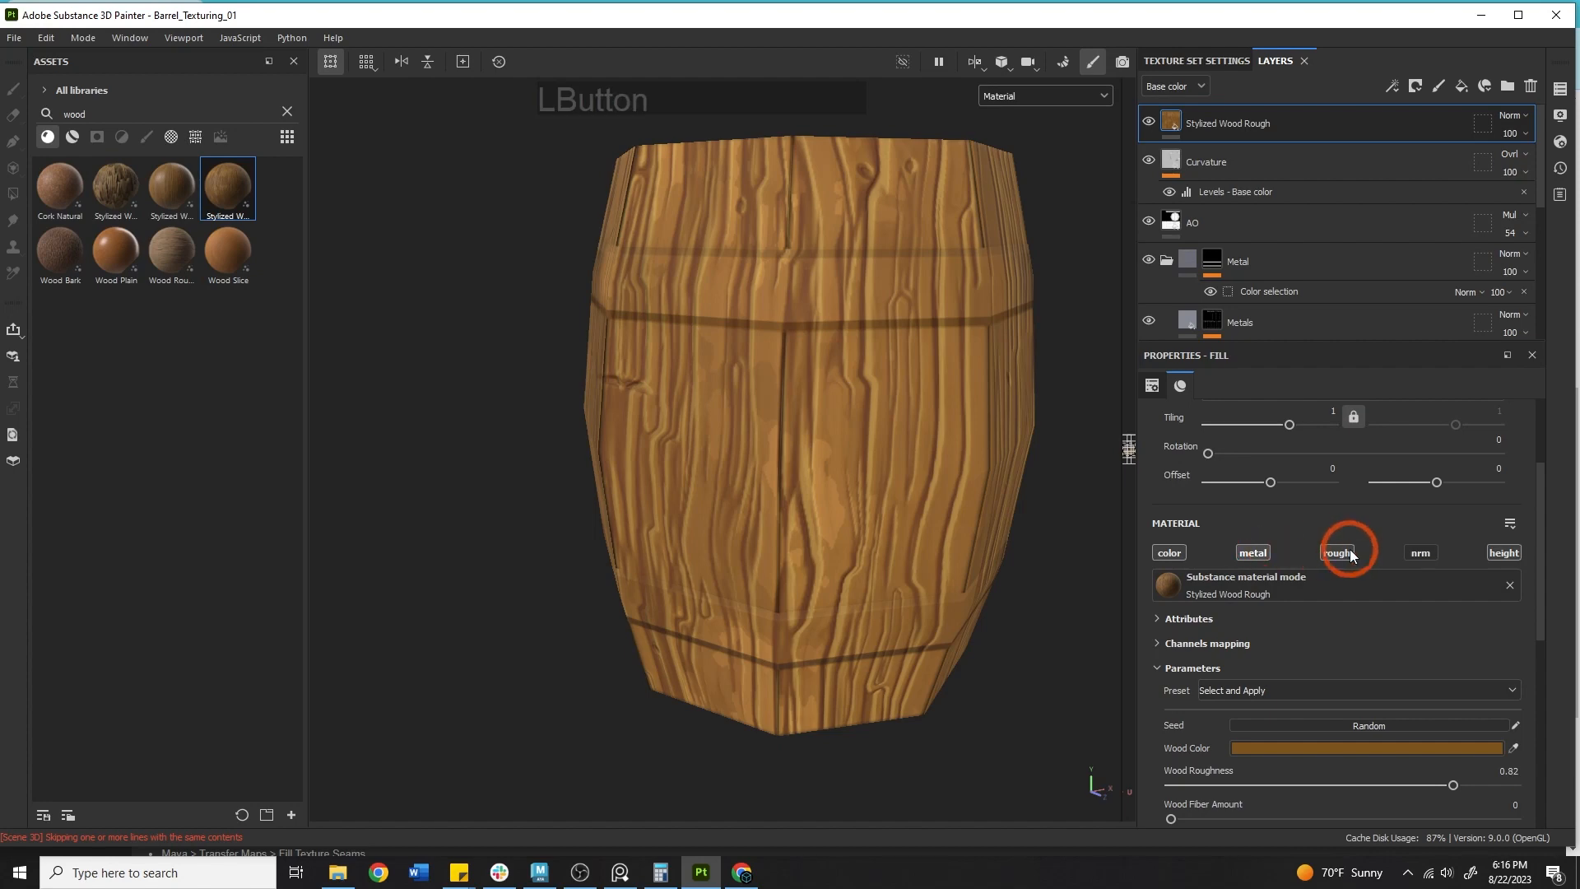
pyautogui.click(1504, 554)
pyautogui.click(1445, 550)
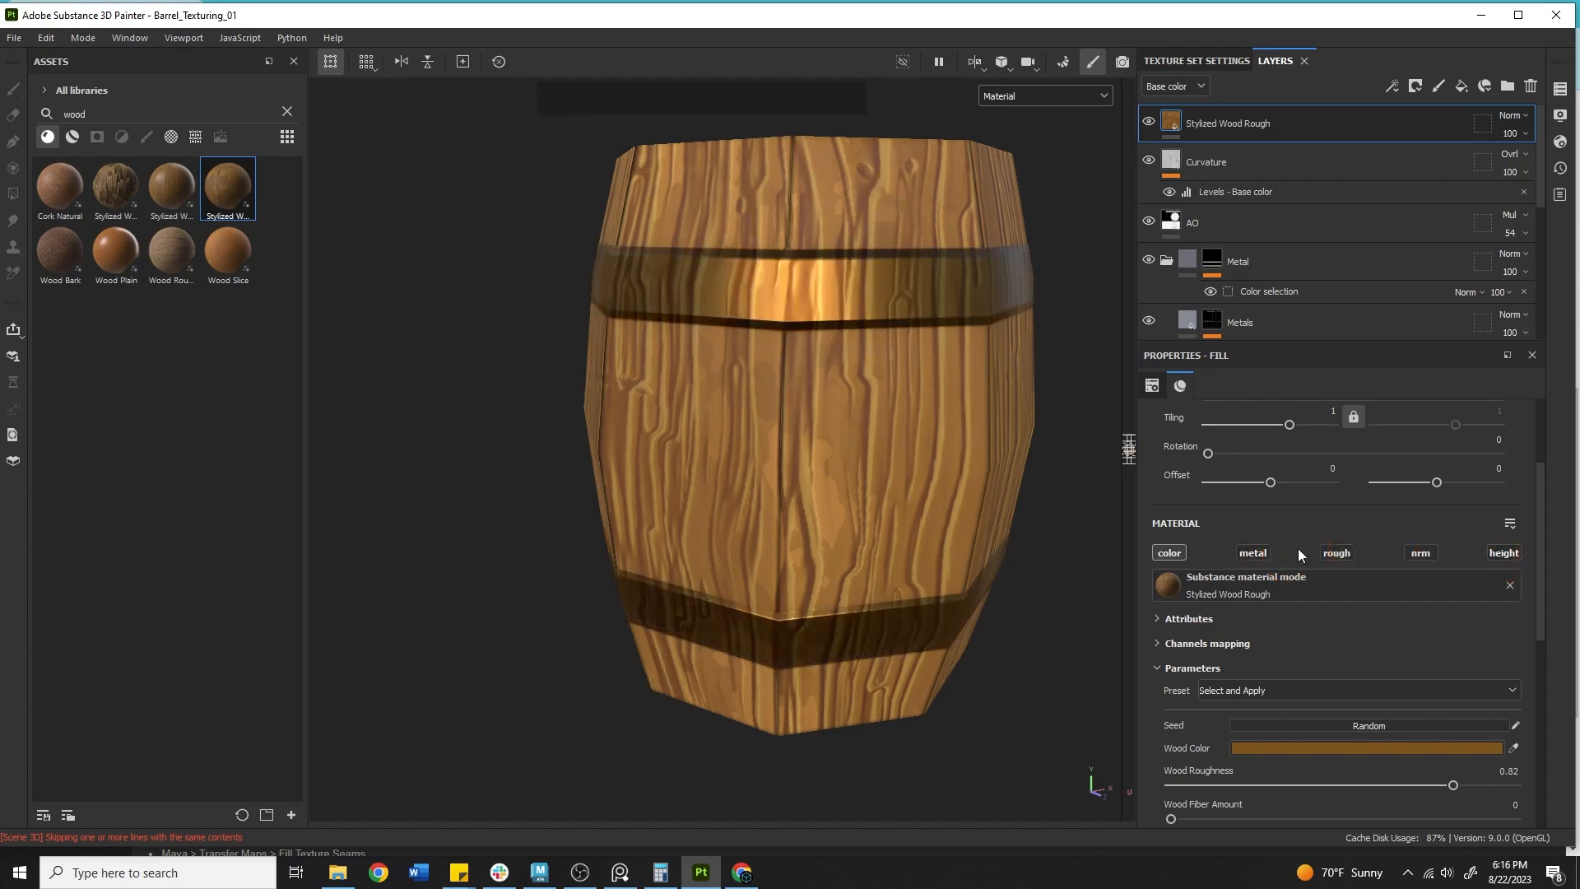
pyautogui.keyDown('alt'); pyautogui.moveTo(990, 535); pyautogui.dragTo(994, 452, button='middle'); pyautogui.keyUp('alt')
# Toggle the Stylized Wood Rough layer's visibility again and review its wood parameters.
pyautogui.scroll(-1, 1312, 546)
pyautogui.scroll(-3, 1317, 567)
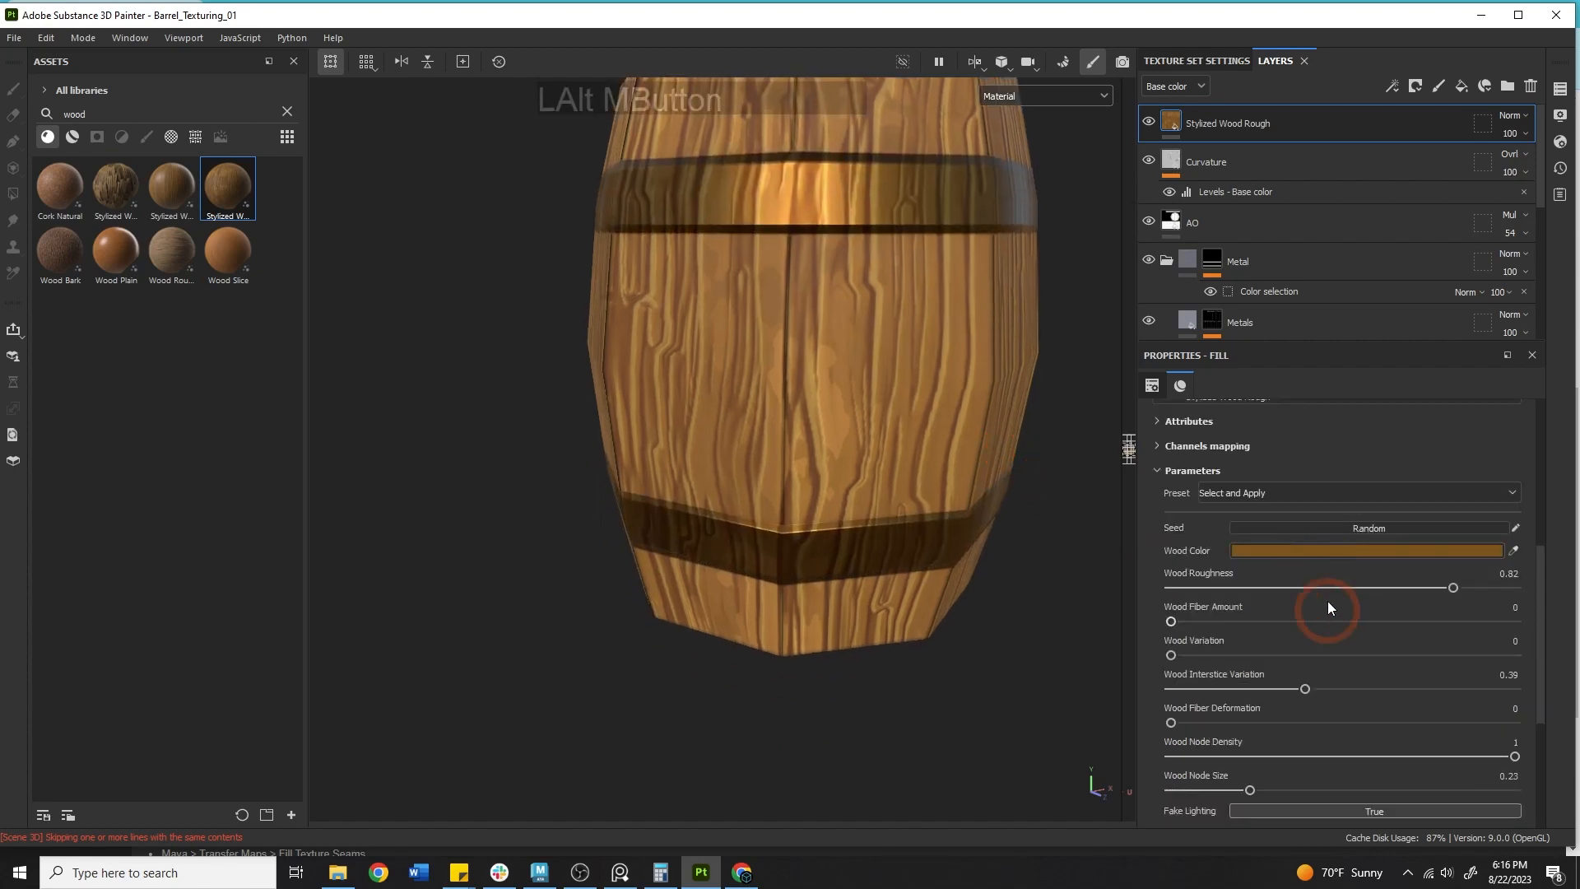
pyautogui.scroll(2, 1326, 601)
pyautogui.click(1161, 117)
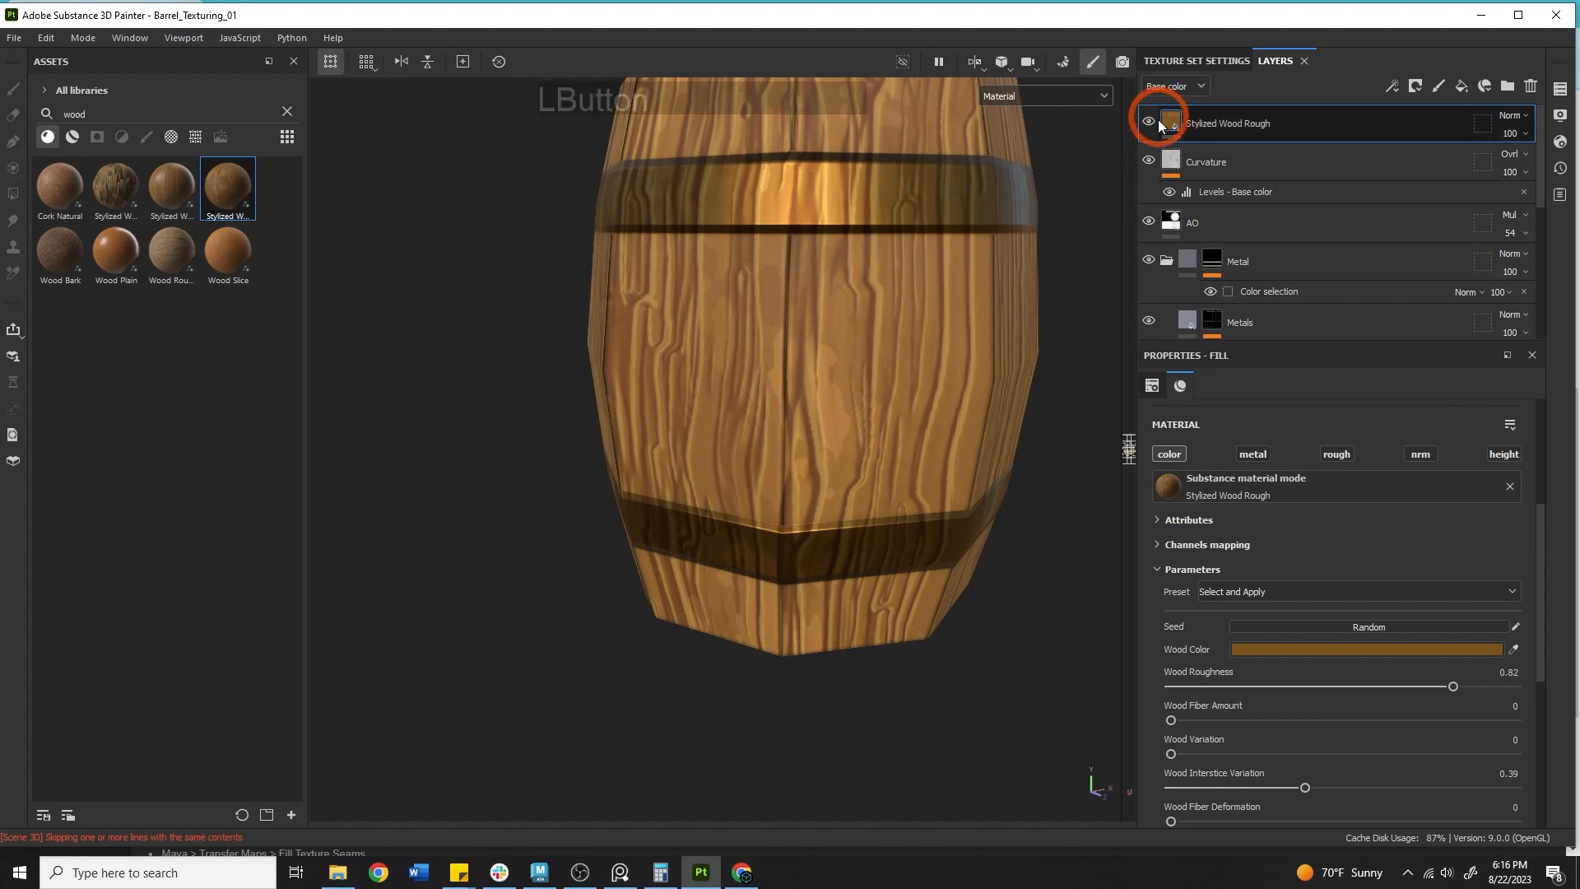
pyautogui.click(1147, 124)
pyautogui.click(1148, 124)
pyautogui.click(846, 427)
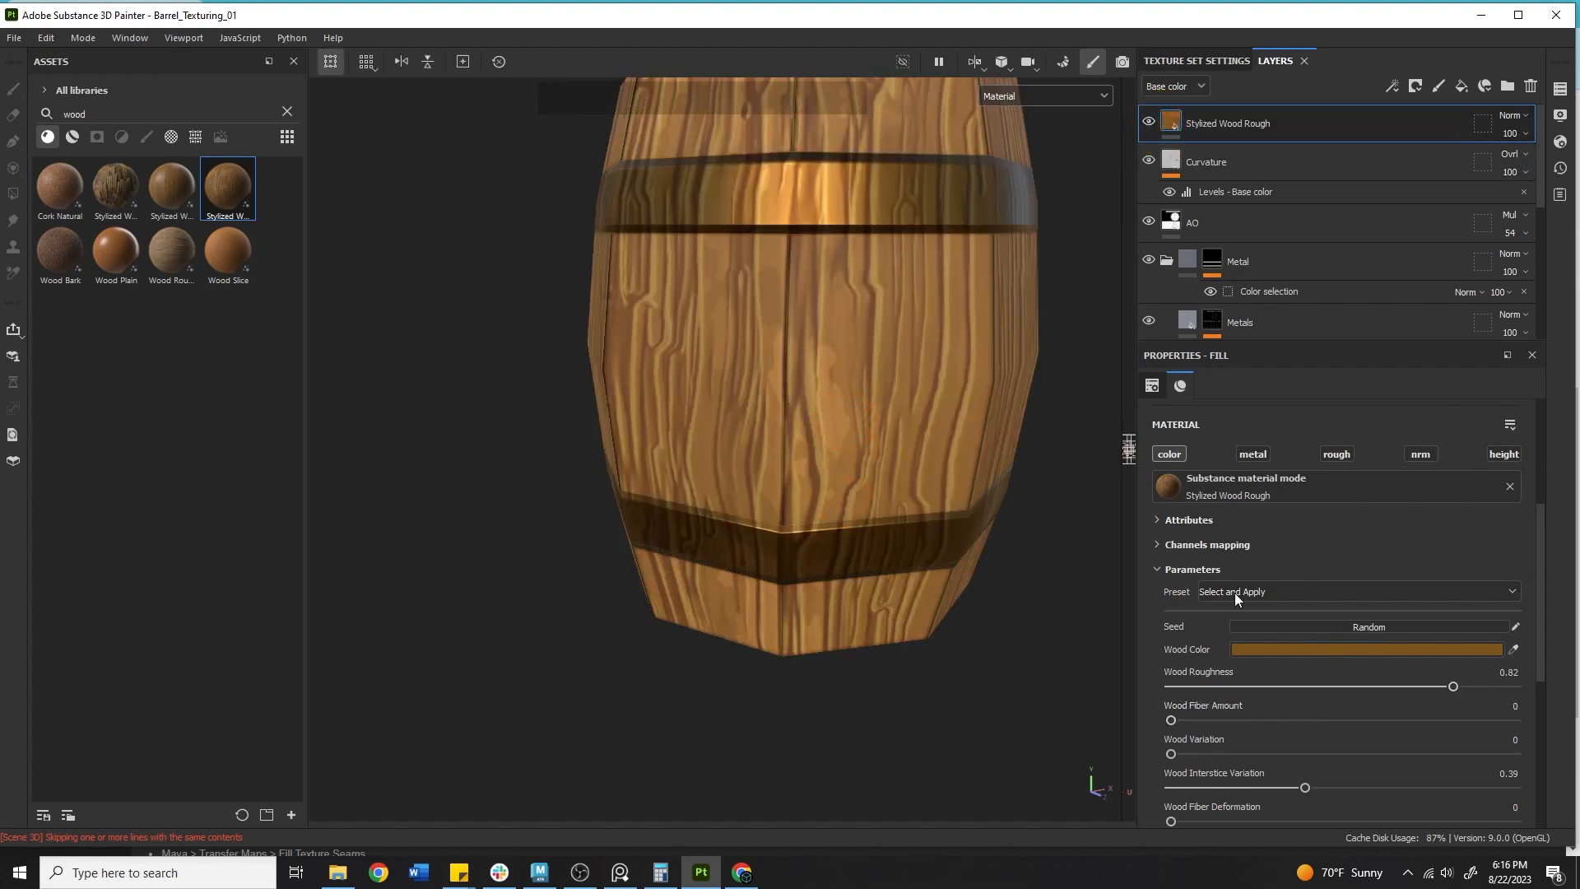
pyautogui.scroll(2, 1207, 574)
pyautogui.scroll(-3, 1317, 625)
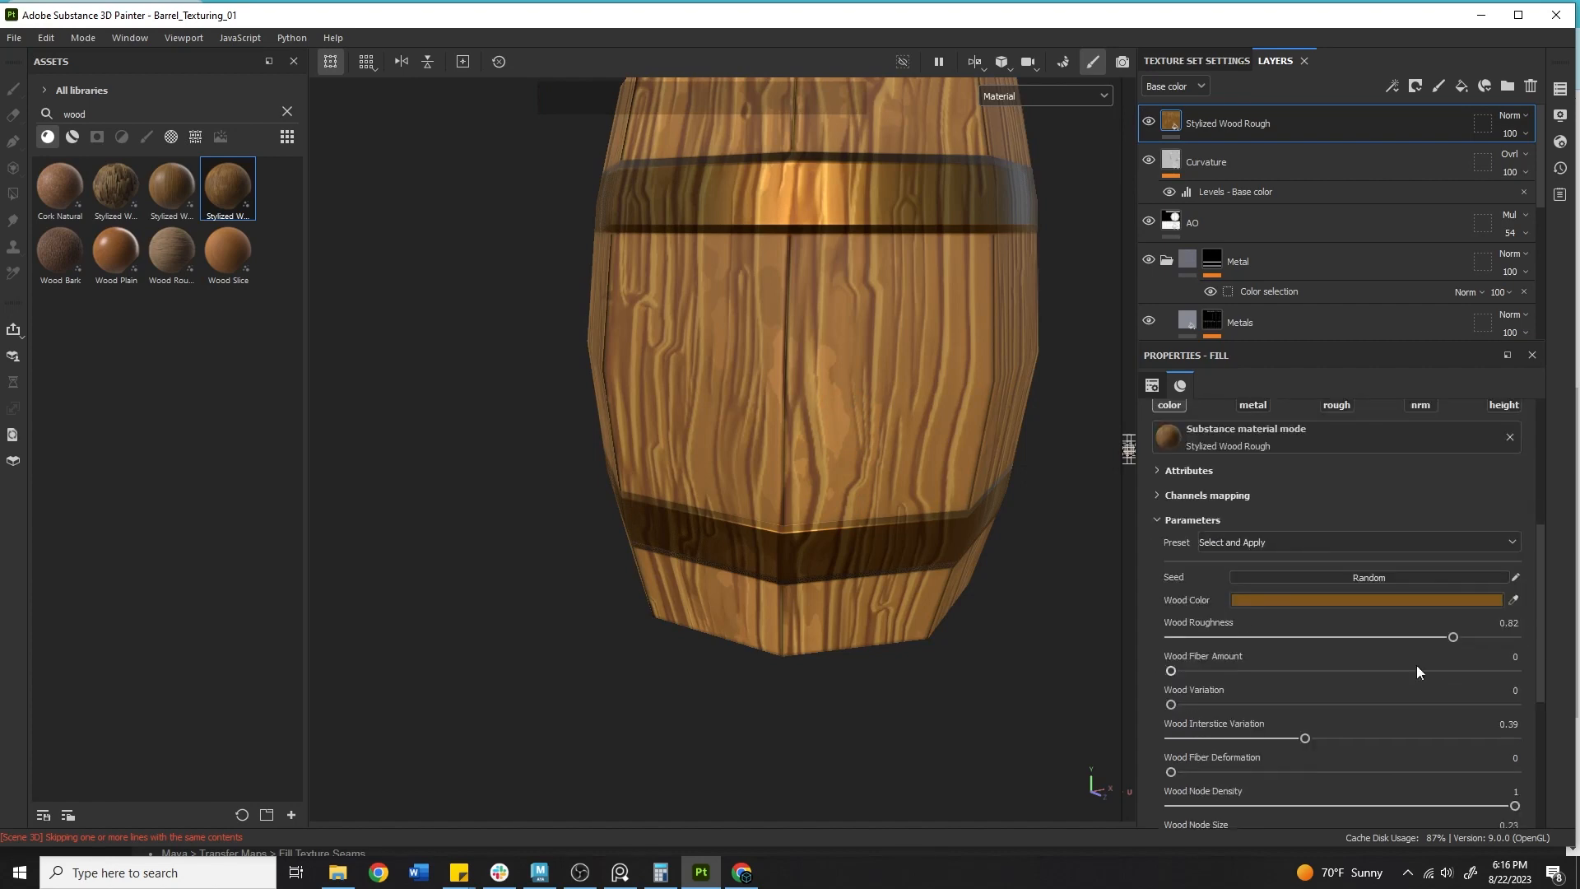
# Try a lighter wood color for the Stylized Wood Rough material and undo it.
pyautogui.click(1440, 600)
pyautogui.click(1297, 588)
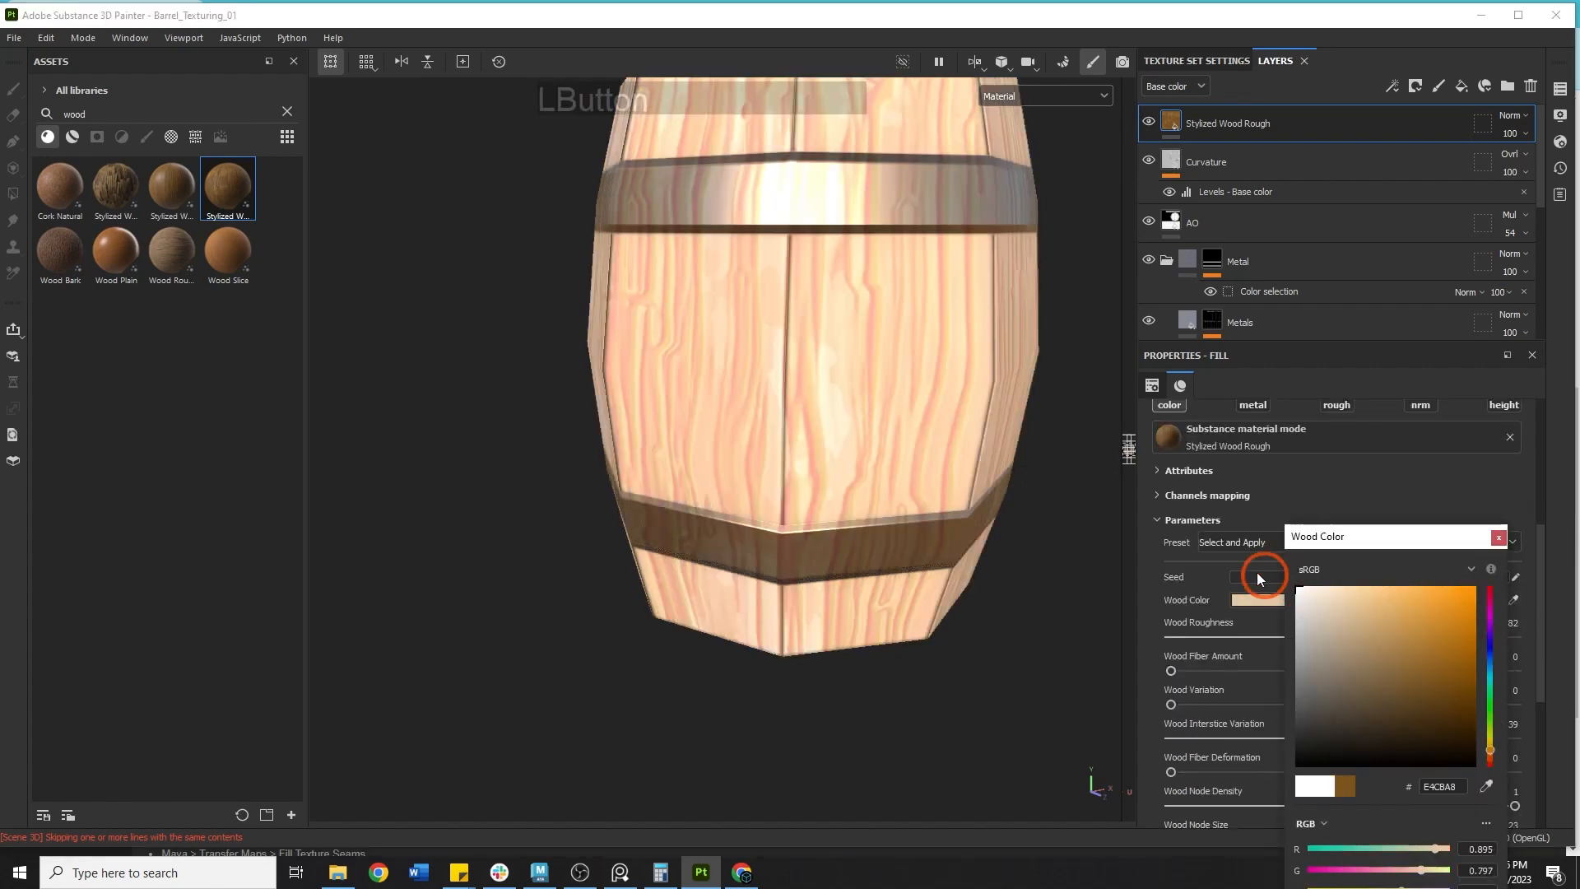
pyautogui.moveTo(1327, 610); pyautogui.dragTo(1208, 540)
pyautogui.hotkey('ctrl', 'z')
pyautogui.click(1214, 561)
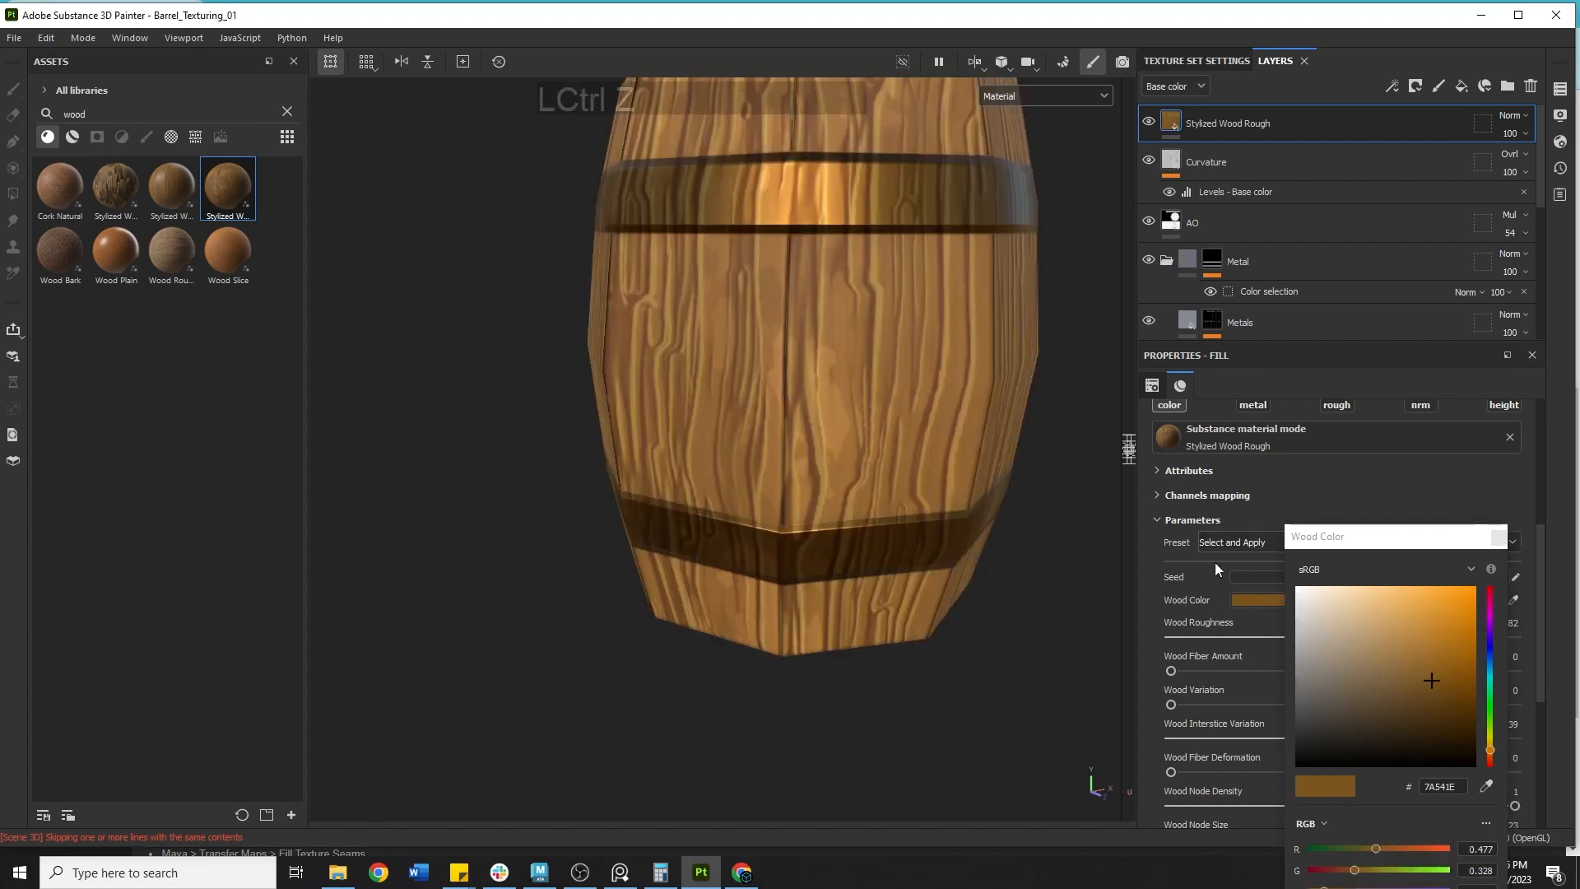
# Add a Gradient filter to the Stylized Wood Rough layer.
pyautogui.click(1147, 91)
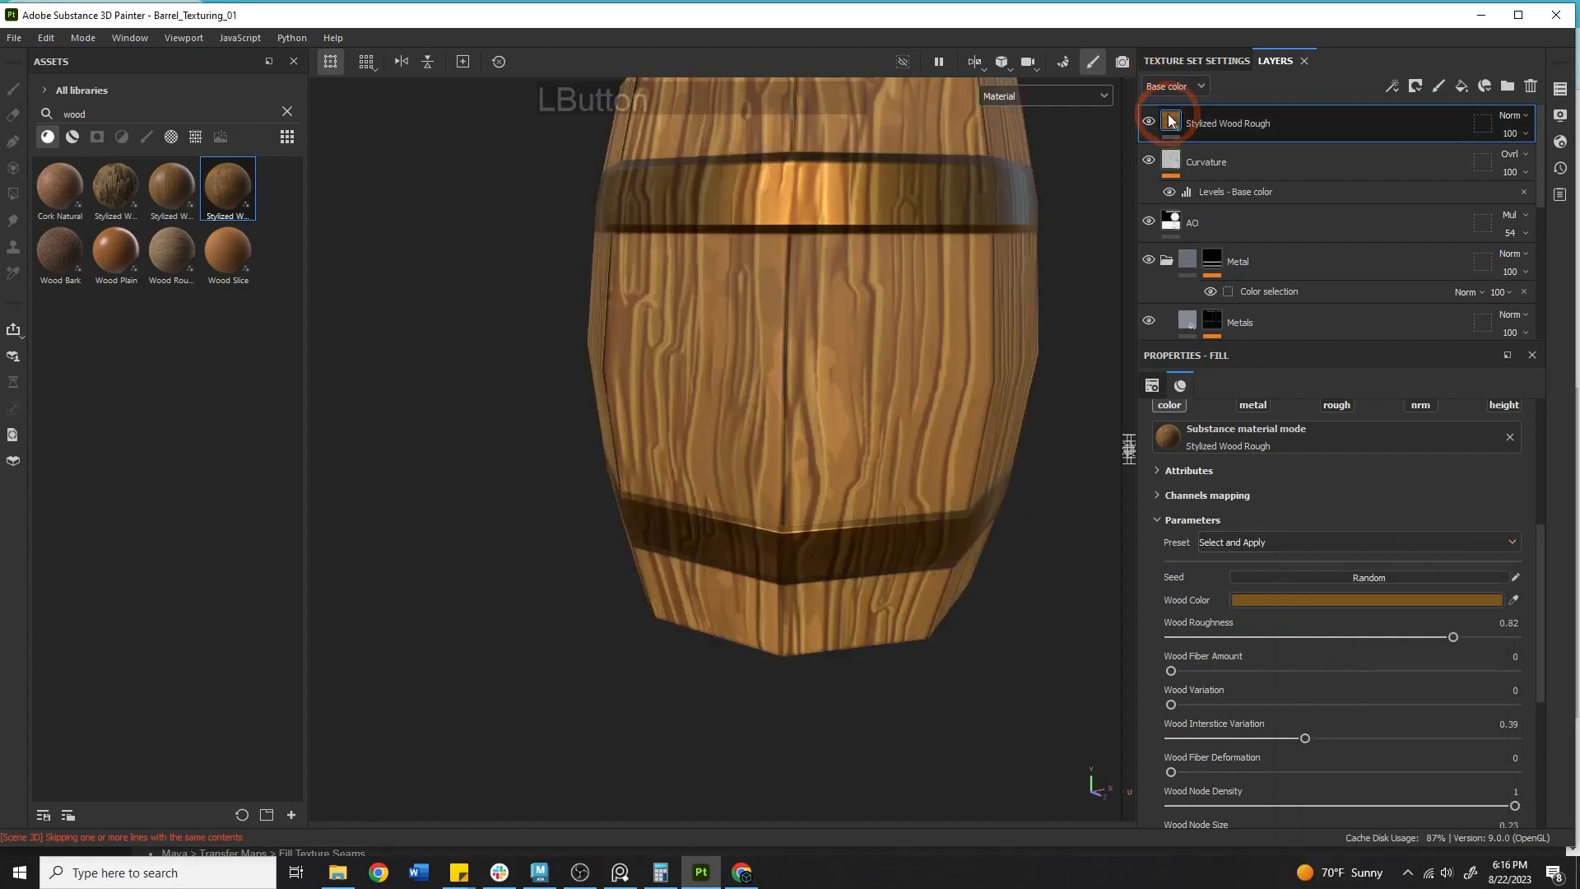
pyautogui.rightClick(1169, 118)
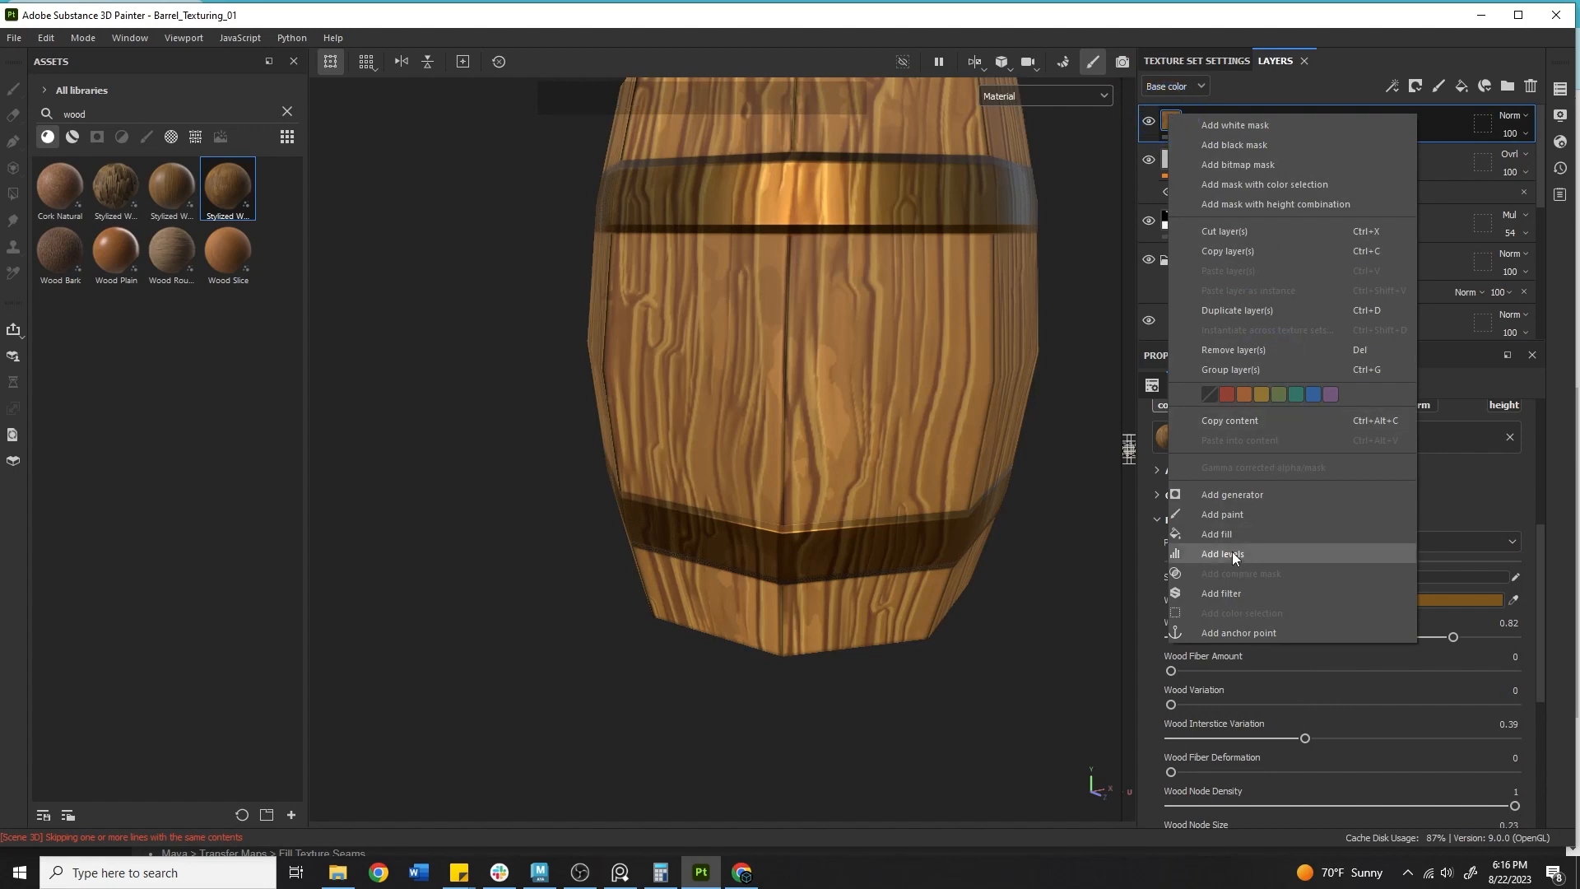
pyautogui.click(1246, 589)
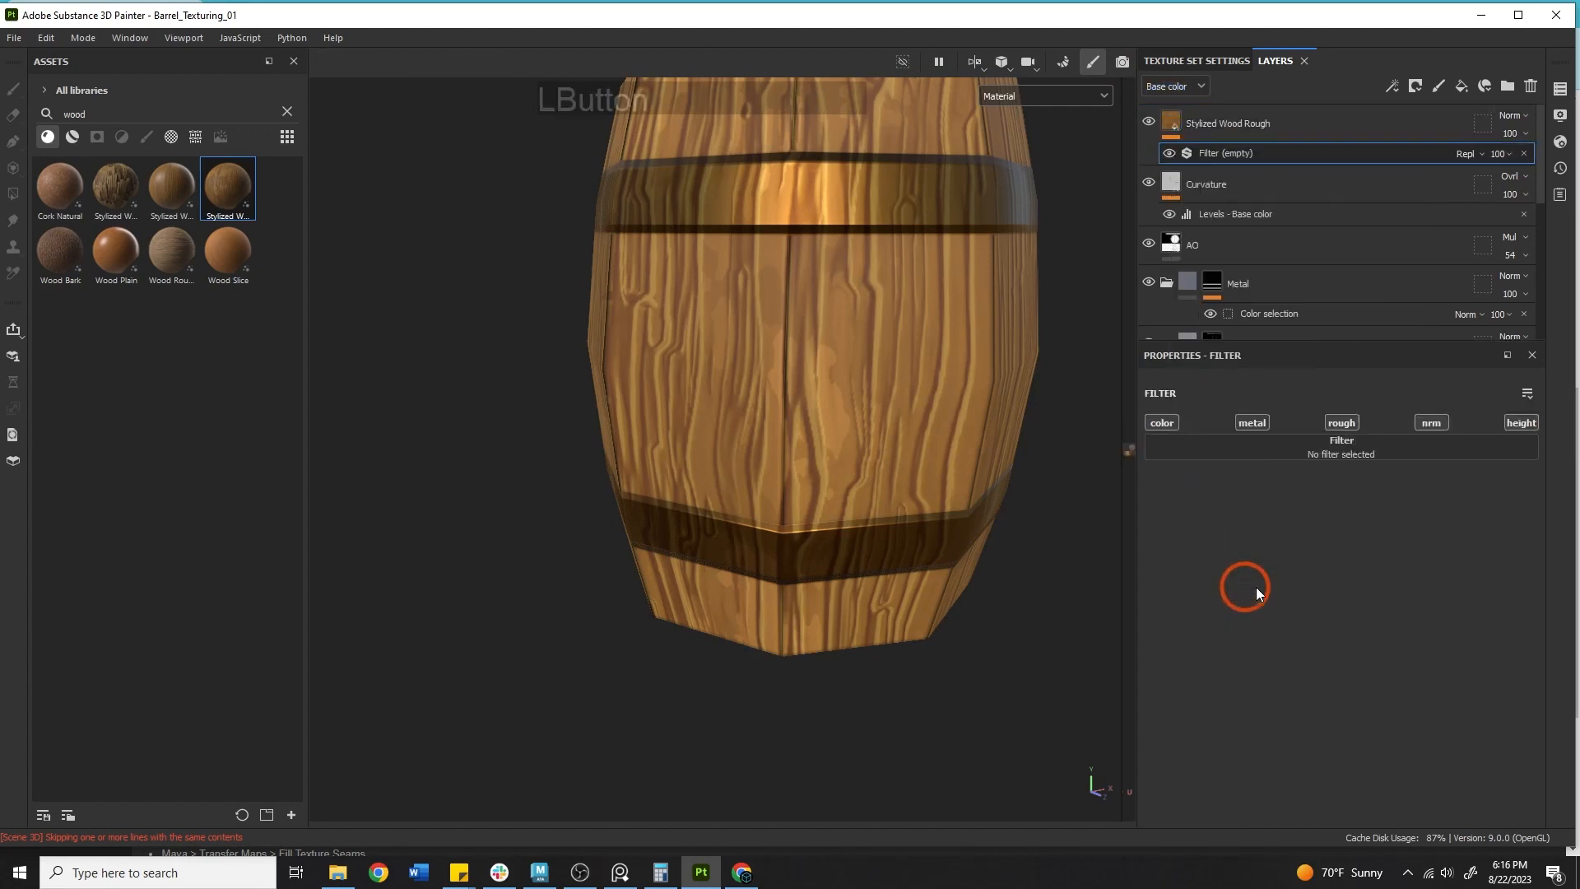
pyautogui.click(1324, 452)
pyautogui.write('inver')
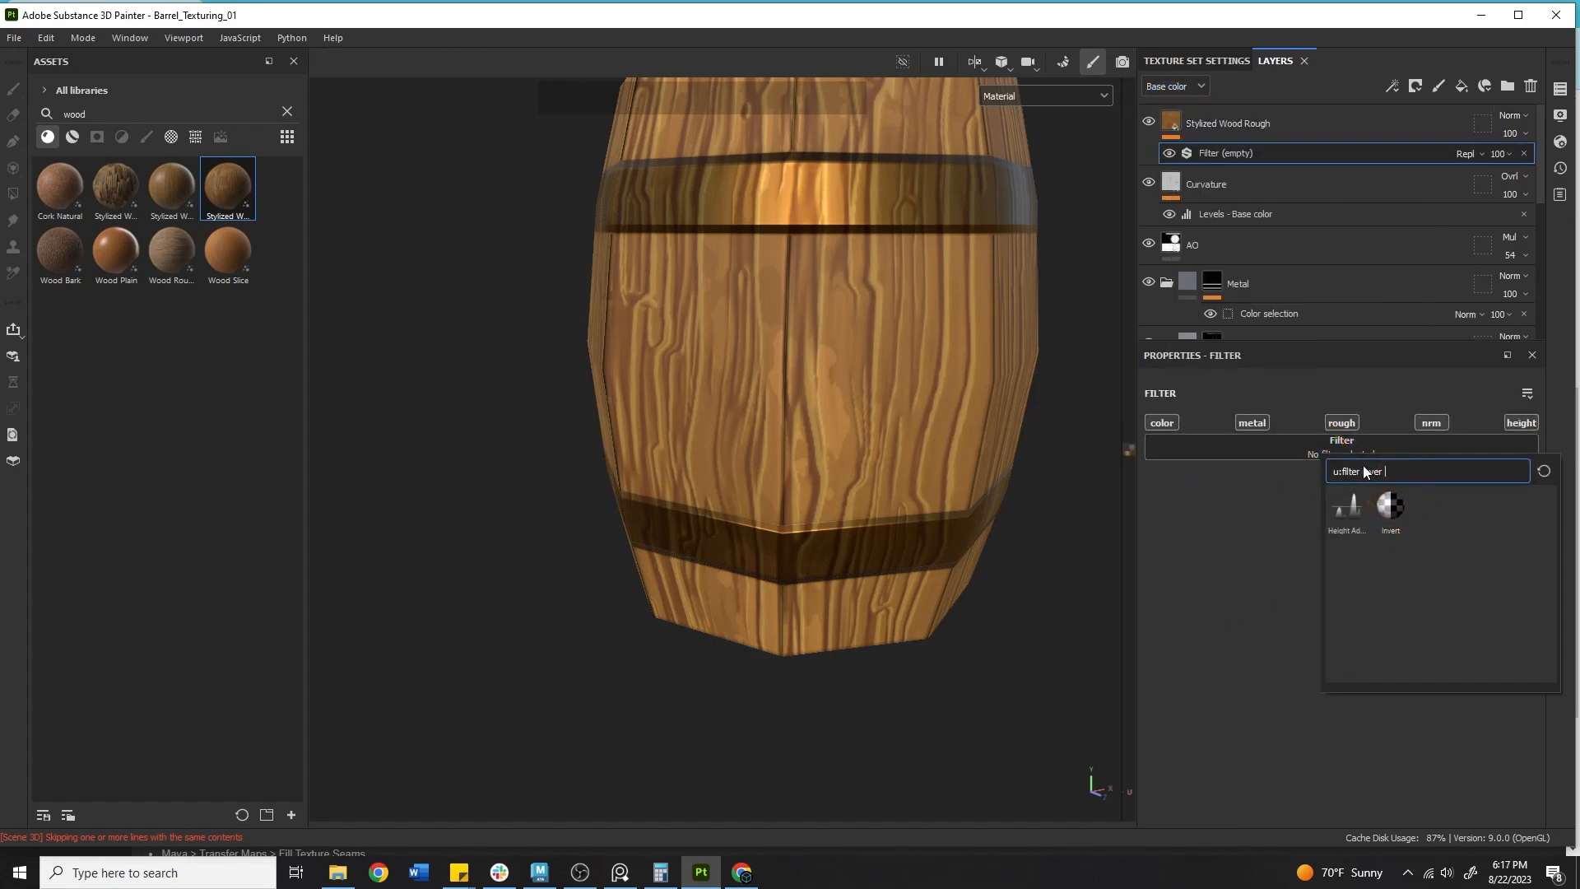
pyautogui.moveTo(1359, 467); pyautogui.dragTo(1412, 467)
pyautogui.press('BackSpace')
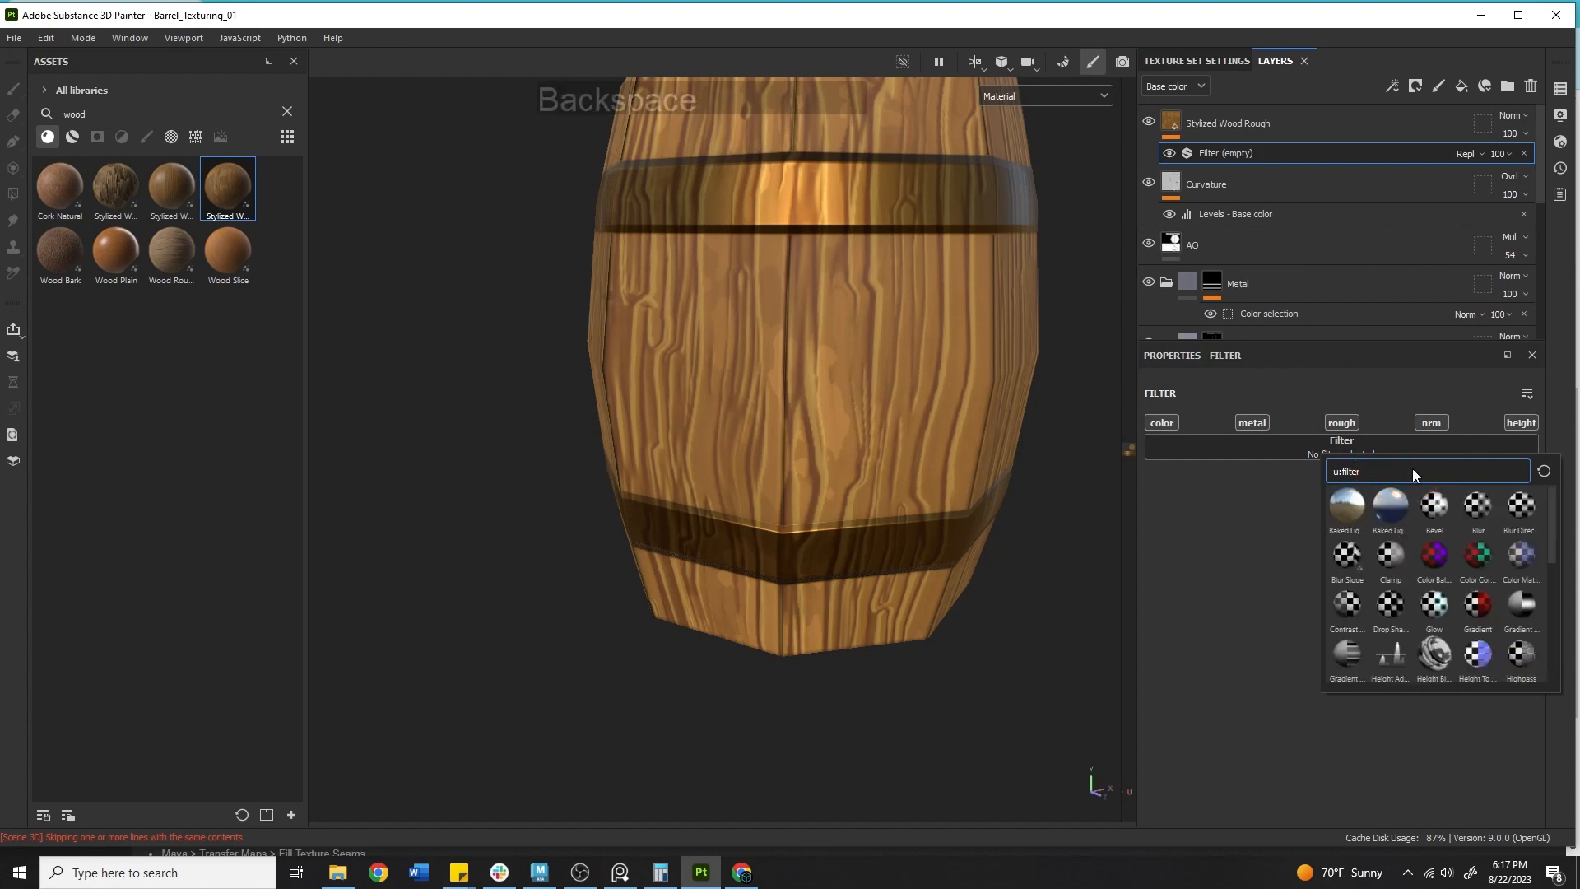
pyautogui.write('grad')
pyautogui.click(1365, 505)
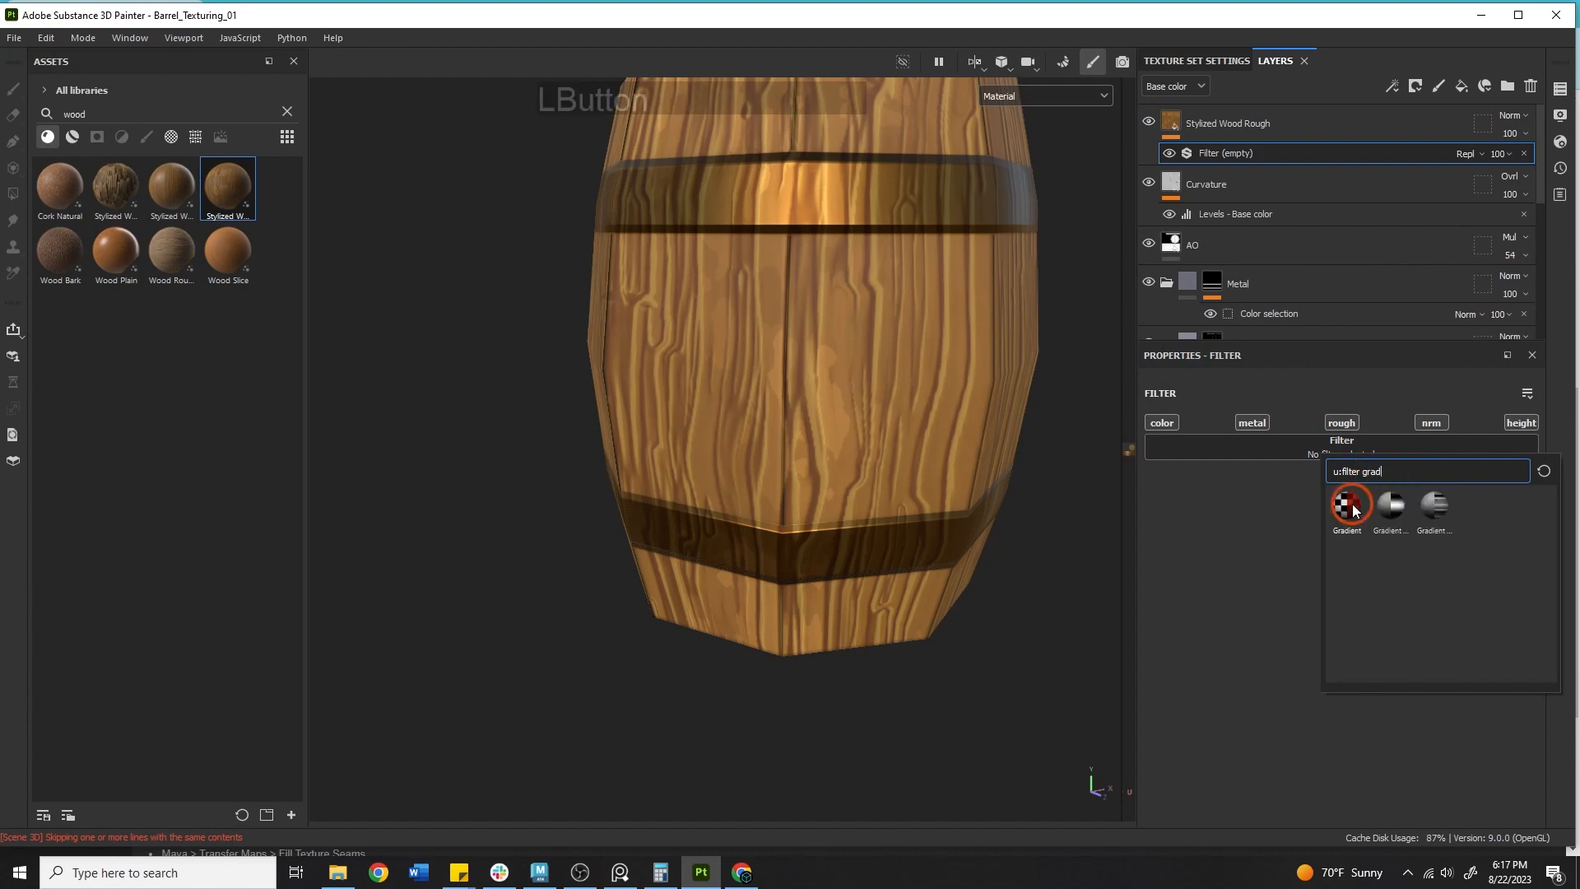
# Set the Stylized Wood Rough layer's blend mode to Overlay.
pyautogui.keyDown('alt'); pyautogui.moveTo(1042, 279); pyautogui.dragTo(1054, 336, button='middle'); pyautogui.keyUp('alt')
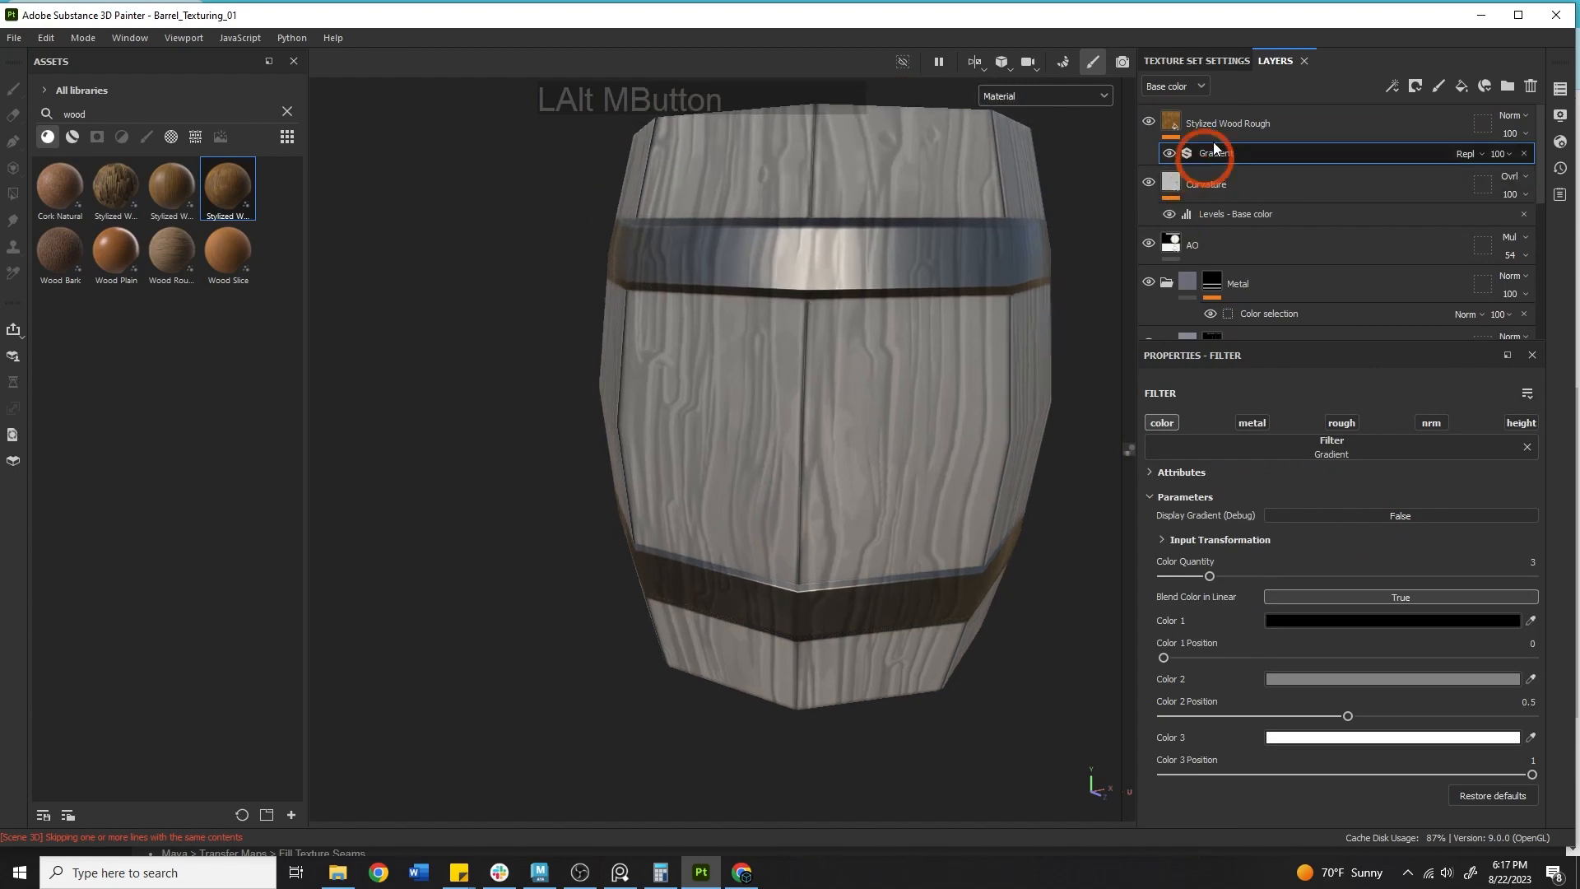
pyautogui.click(1226, 123)
pyautogui.click(1512, 115)
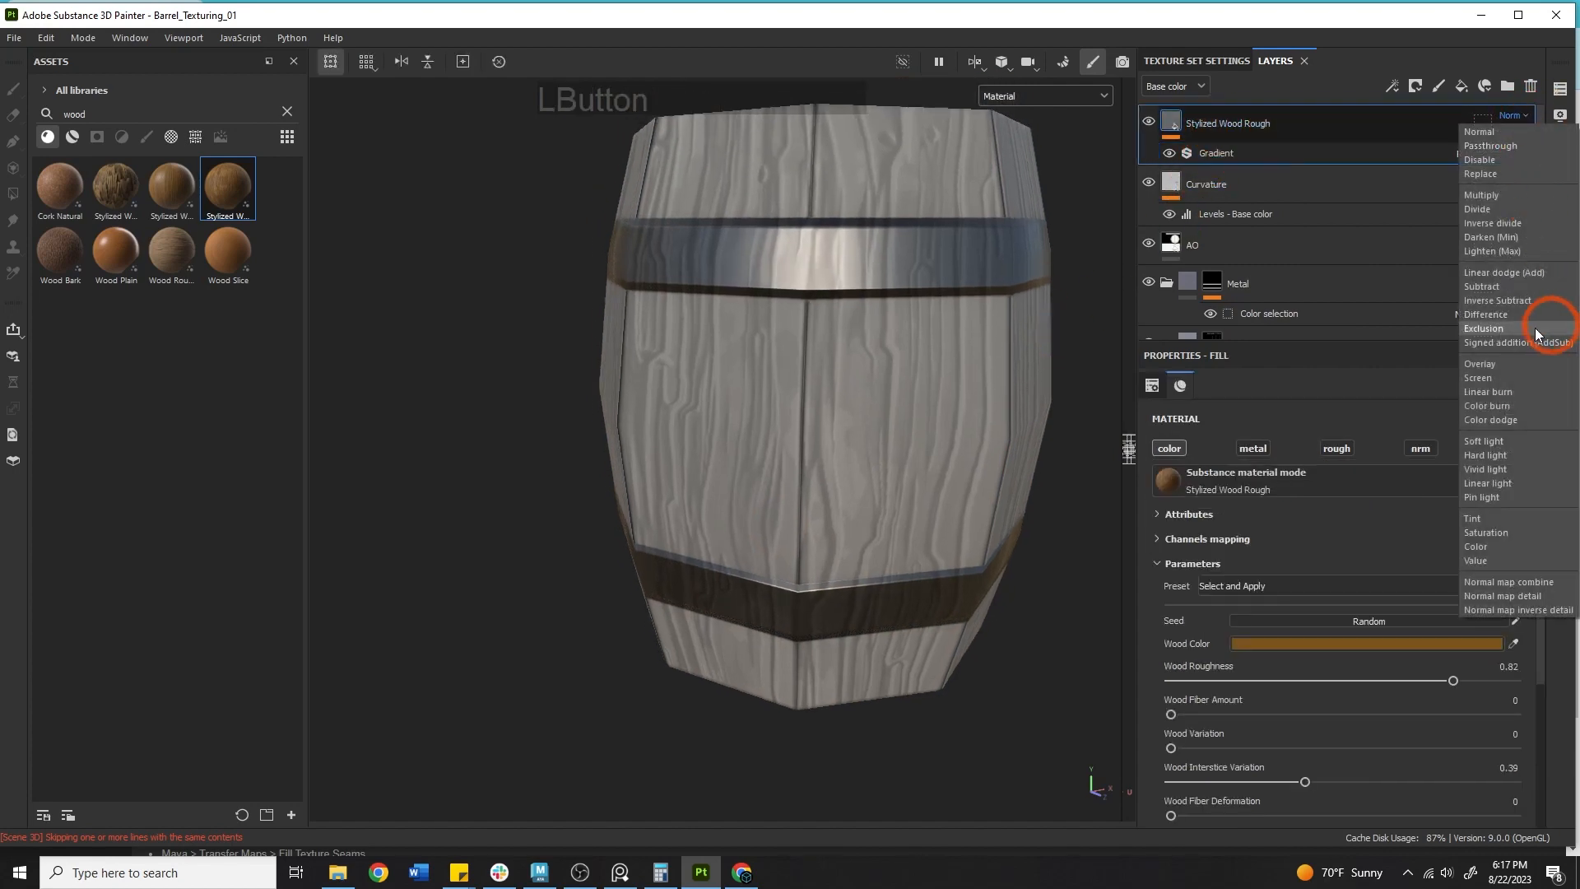
pyautogui.click(1481, 366)
# Enable the Stylized Wood Rough layer's height and normal channels.
pyautogui.keyDown('alt'); pyautogui.moveTo(926, 354); pyautogui.dragTo(829, 347, button='right'); pyautogui.keyUp('alt')
pyautogui.keyDown('alt'); pyautogui.moveTo(828, 347); pyautogui.dragTo(963, 345); pyautogui.keyUp('alt')
pyautogui.keyDown('shift'); pyautogui.moveTo(861, 367); pyautogui.dragTo(1008, 360, button='right'); pyautogui.keyUp('shift')
pyautogui.keyDown('alt'); pyautogui.moveTo(1008, 359); pyautogui.dragTo(952, 388, button='middle'); pyautogui.keyUp('alt')
pyautogui.keyDown('alt'); pyautogui.moveTo(952, 388); pyautogui.dragTo(790, 418); pyautogui.keyUp('alt')
pyautogui.keyDown('alt'); pyautogui.moveTo(790, 418); pyautogui.dragTo(790, 372, button='middle'); pyautogui.keyUp('alt')
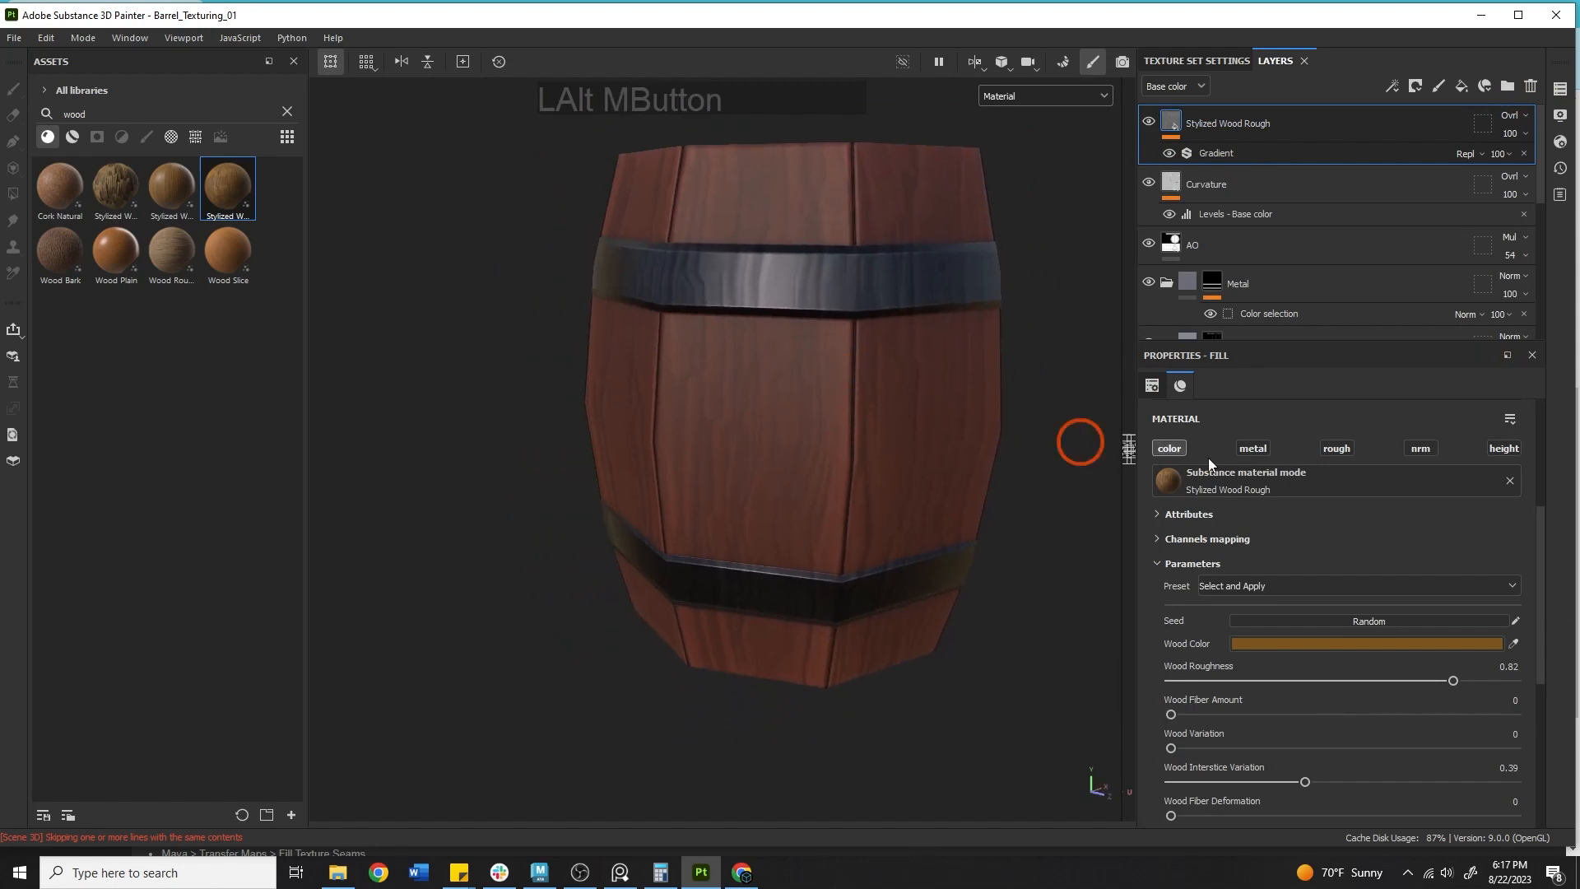
pyautogui.click(1504, 448)
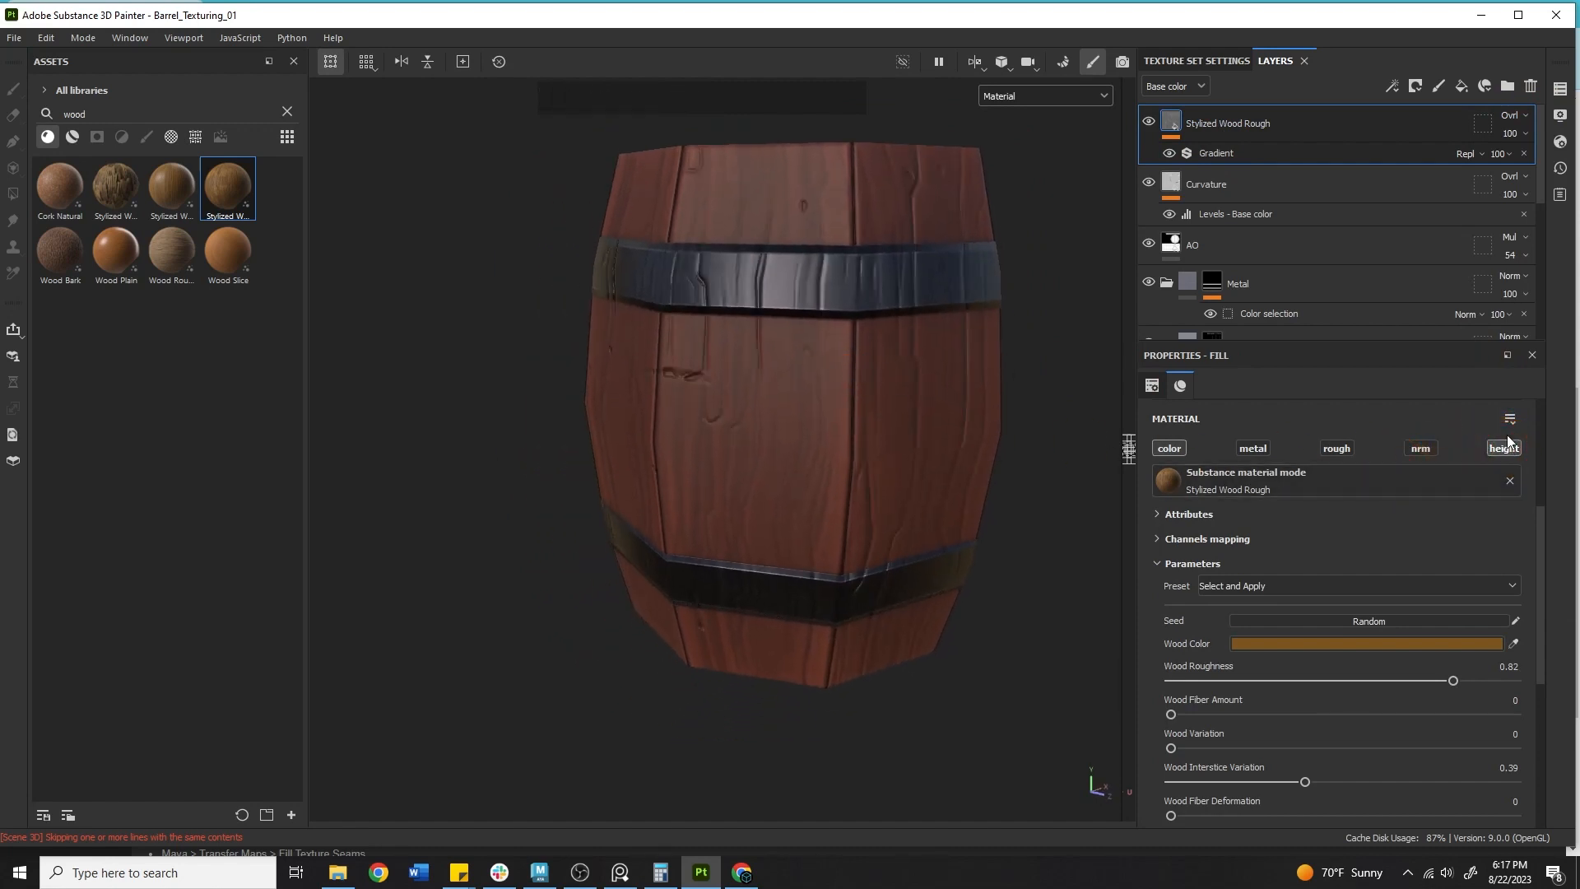
pyautogui.keyDown('alt'); pyautogui.moveTo(876, 448); pyautogui.dragTo(1346, 456); pyautogui.keyUp('alt')
pyautogui.click(1419, 447)
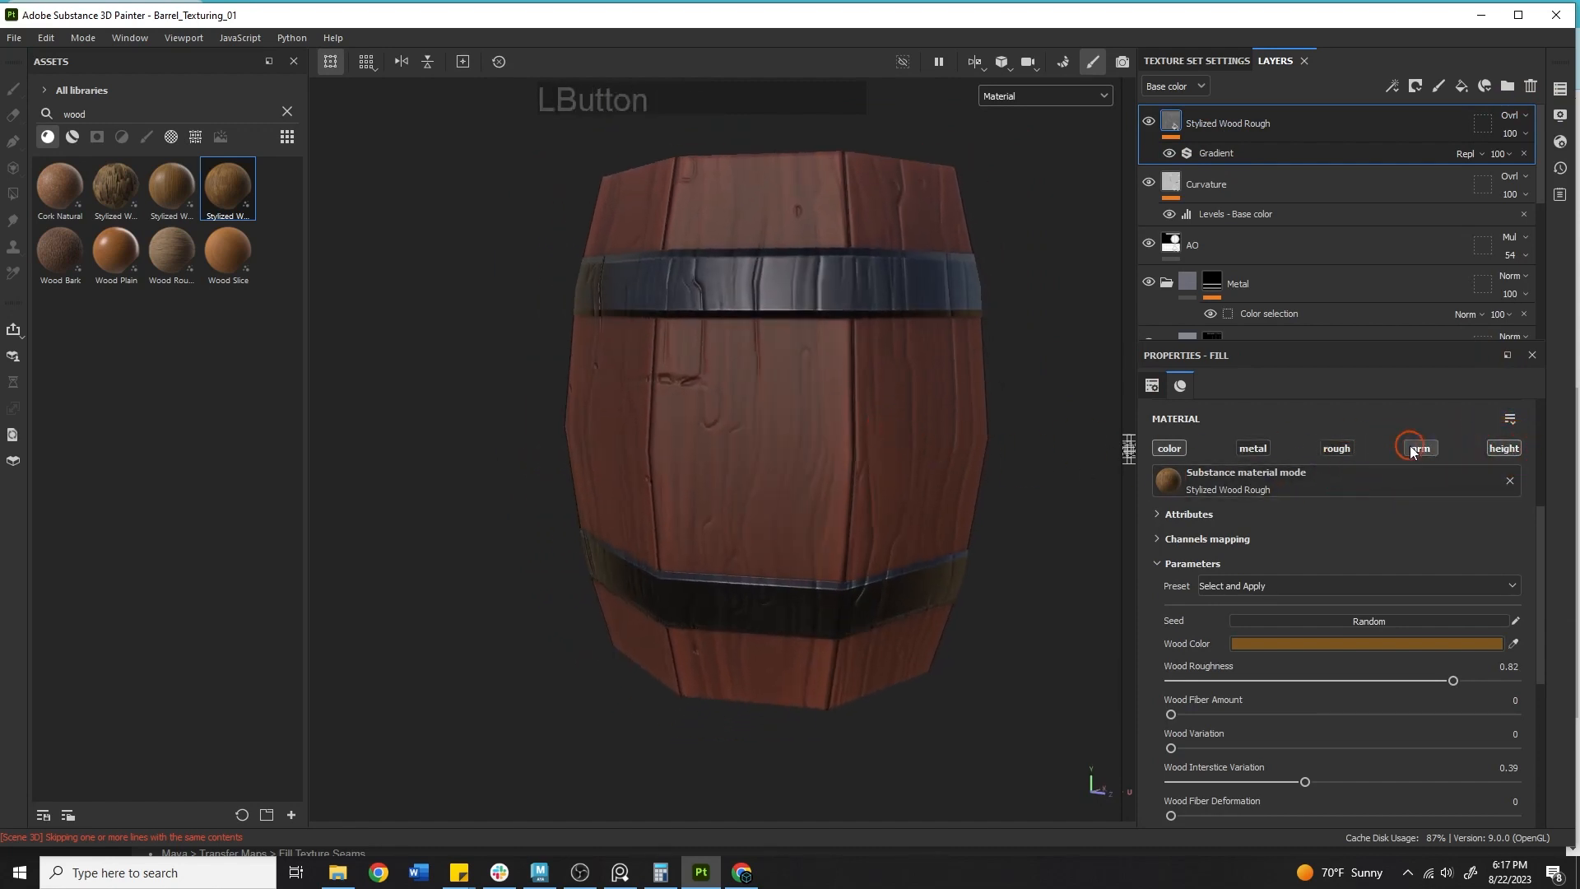
pyautogui.keyDown('alt'); pyautogui.moveTo(831, 424); pyautogui.dragTo(888, 434); pyautogui.keyUp('alt')
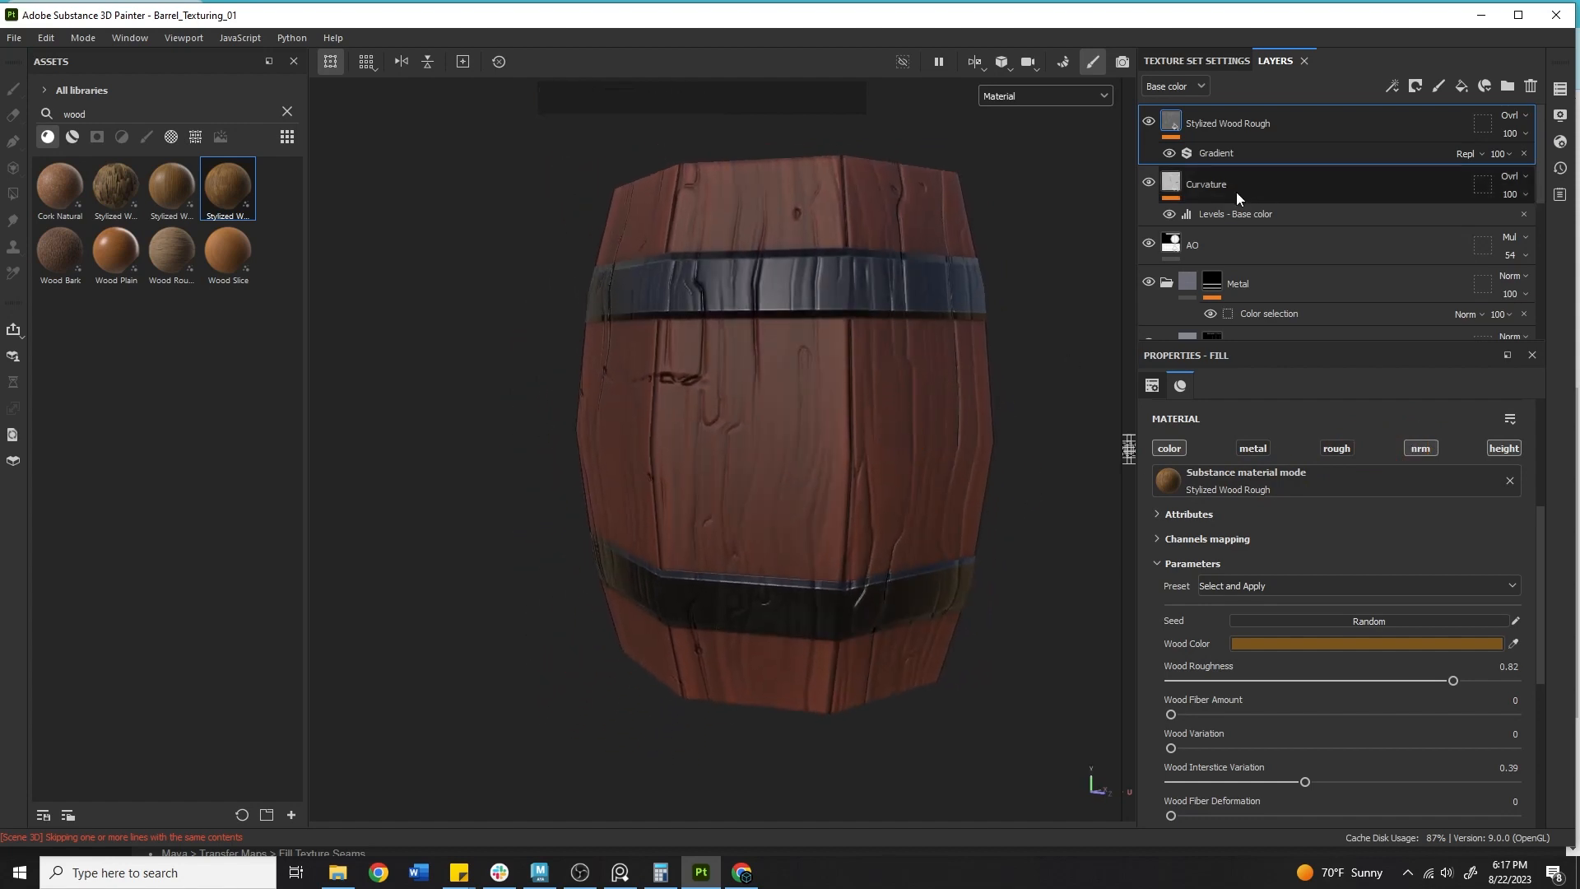
# Move the Stylized Wood Rough layer down the stack beneath the Wood folder.
pyautogui.moveTo(1239, 120); pyautogui.dragTo(1259, 318)
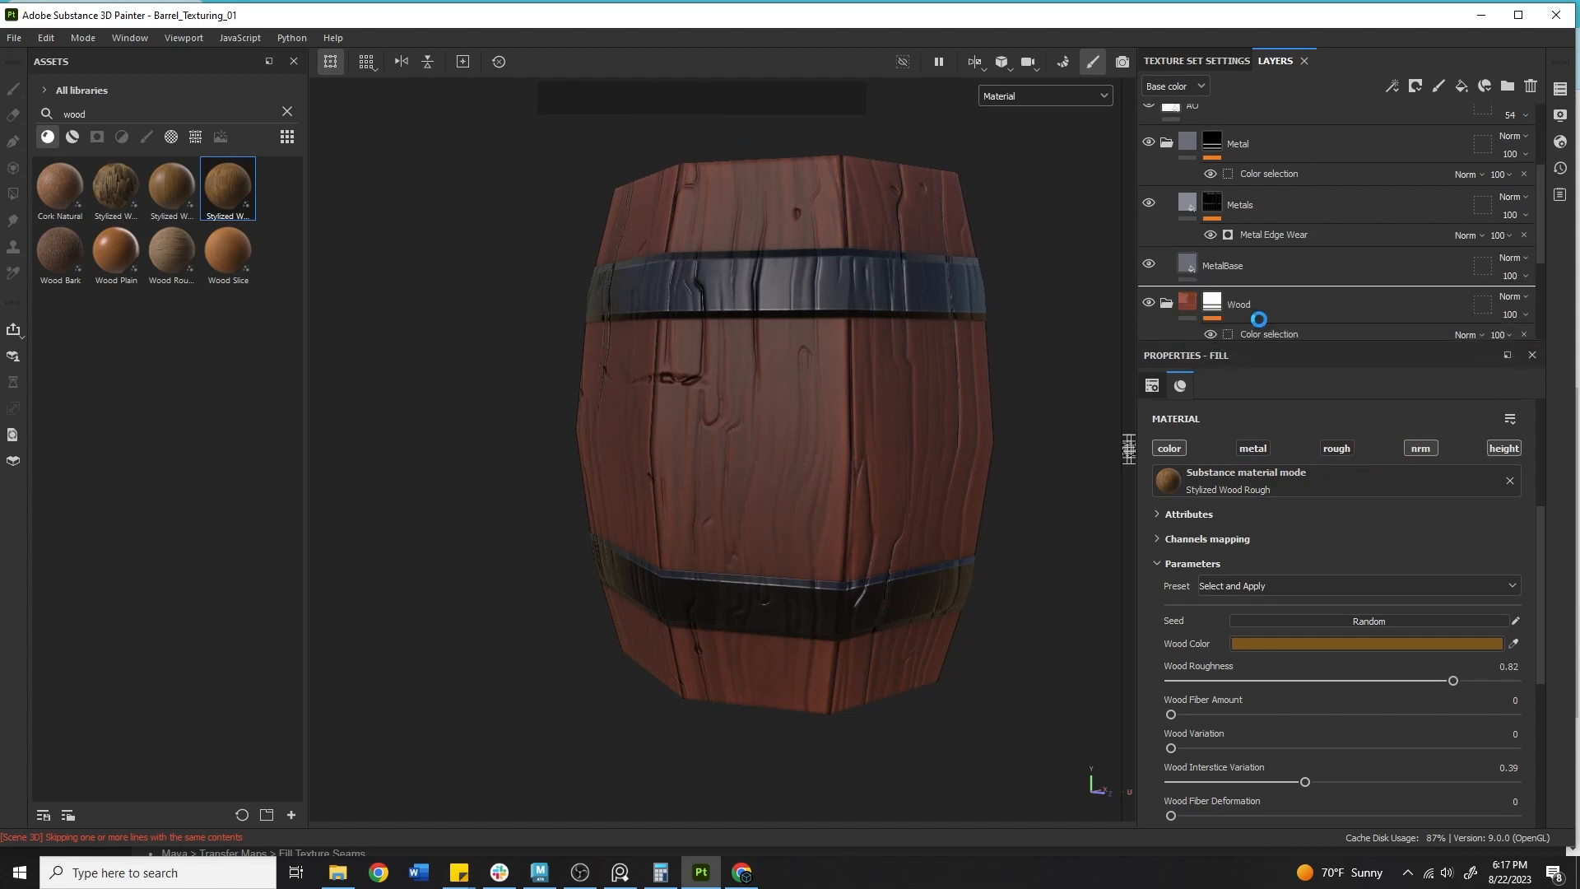
pyautogui.keyDown('alt'); pyautogui.moveTo(776, 347); pyautogui.dragTo(794, 310, button='middle'); pyautogui.keyUp('alt')
pyautogui.keyDown('alt'); pyautogui.moveTo(793, 310); pyautogui.dragTo(1537, 414); pyautogui.keyUp('alt')
# Disable the Stylized Wood Rough layer's height and normal channels after toggling its roughness and metal channels.
pyautogui.click(1509, 450)
pyautogui.click(1336, 453)
pyautogui.click(1341, 451)
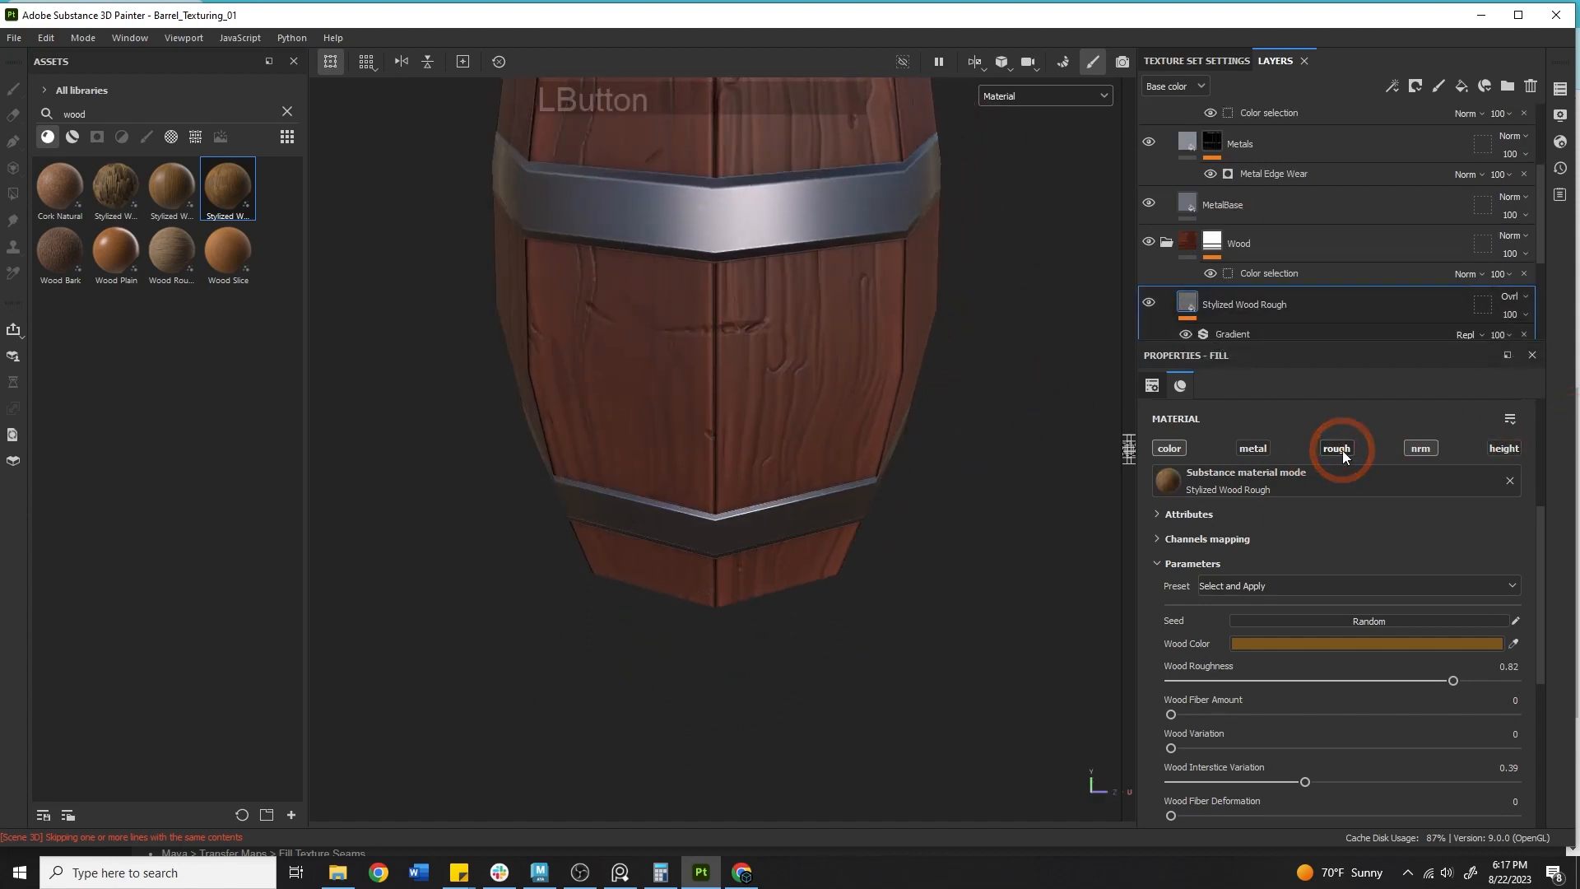
pyautogui.click(1267, 449)
pyautogui.click(1339, 450)
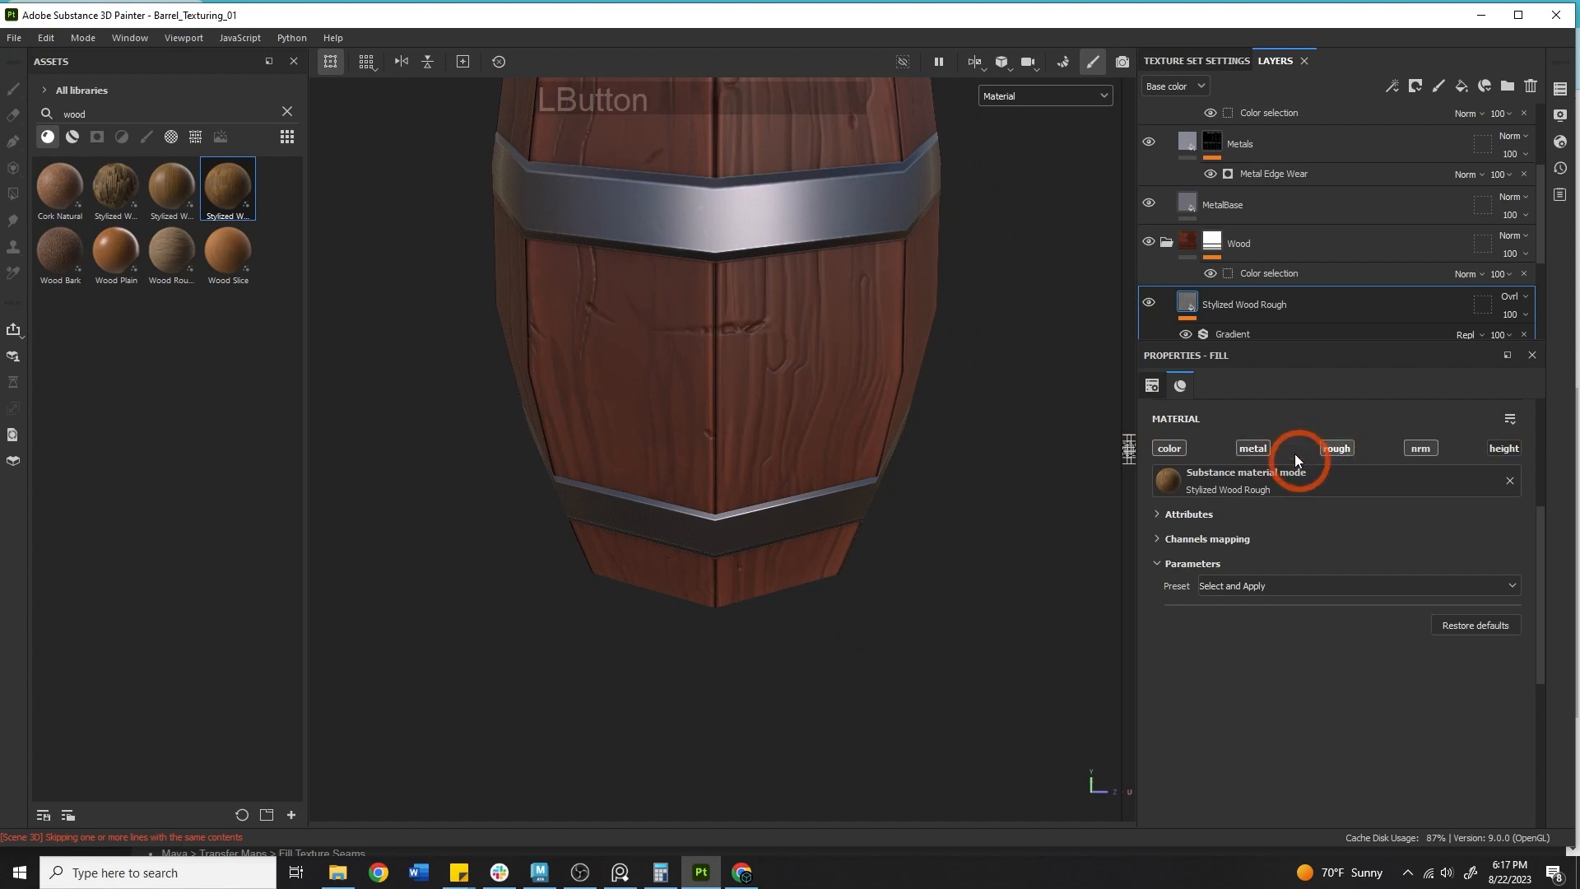
pyautogui.click(1242, 450)
pyautogui.click(1346, 449)
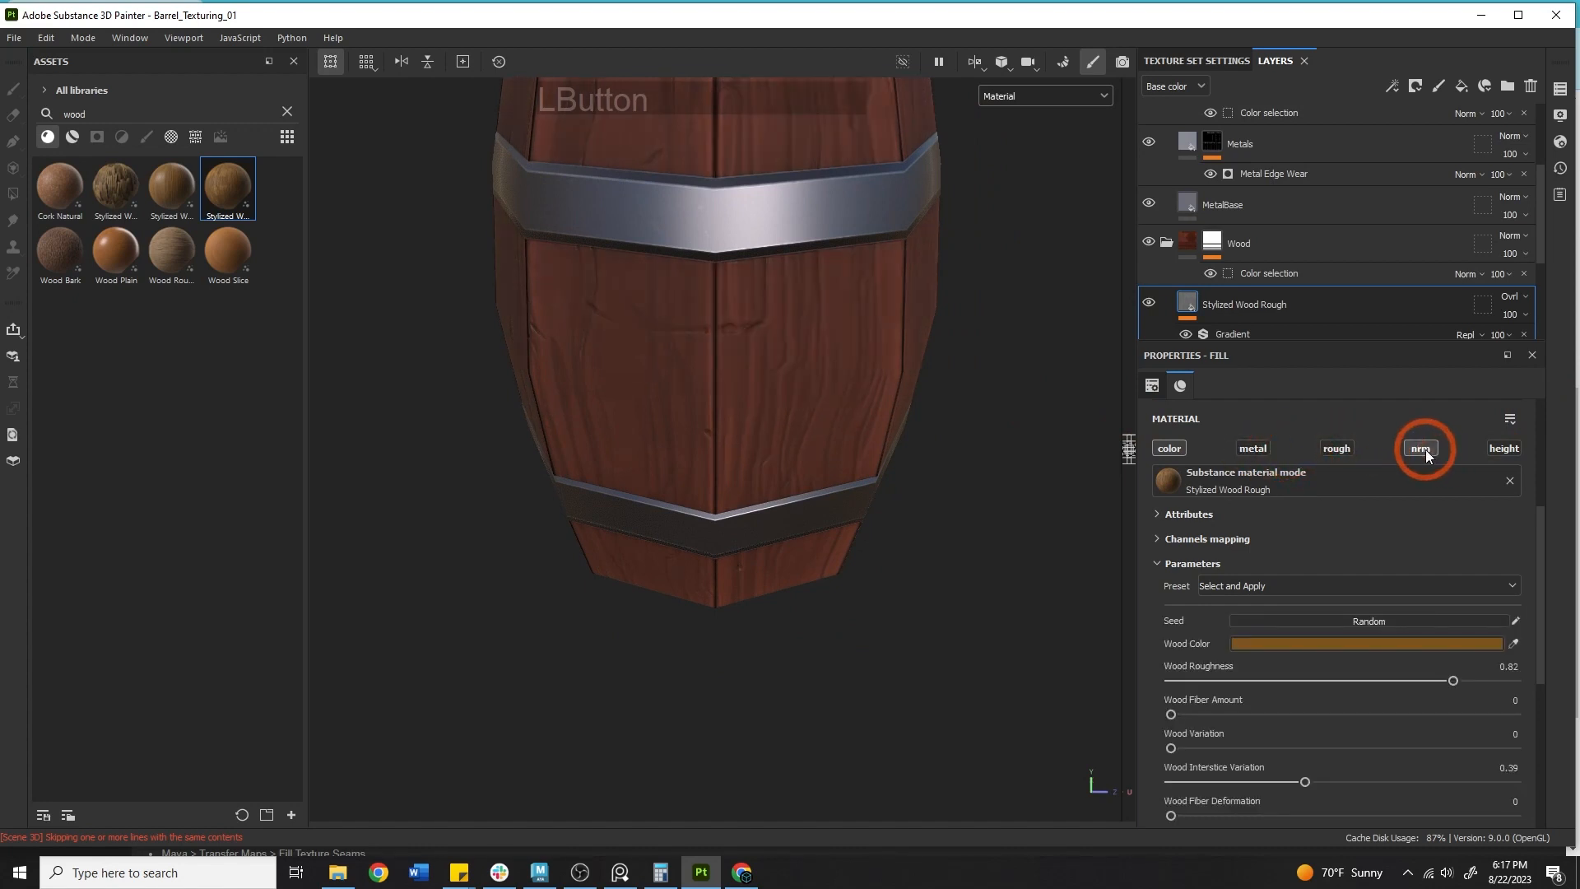
pyautogui.click(1426, 451)
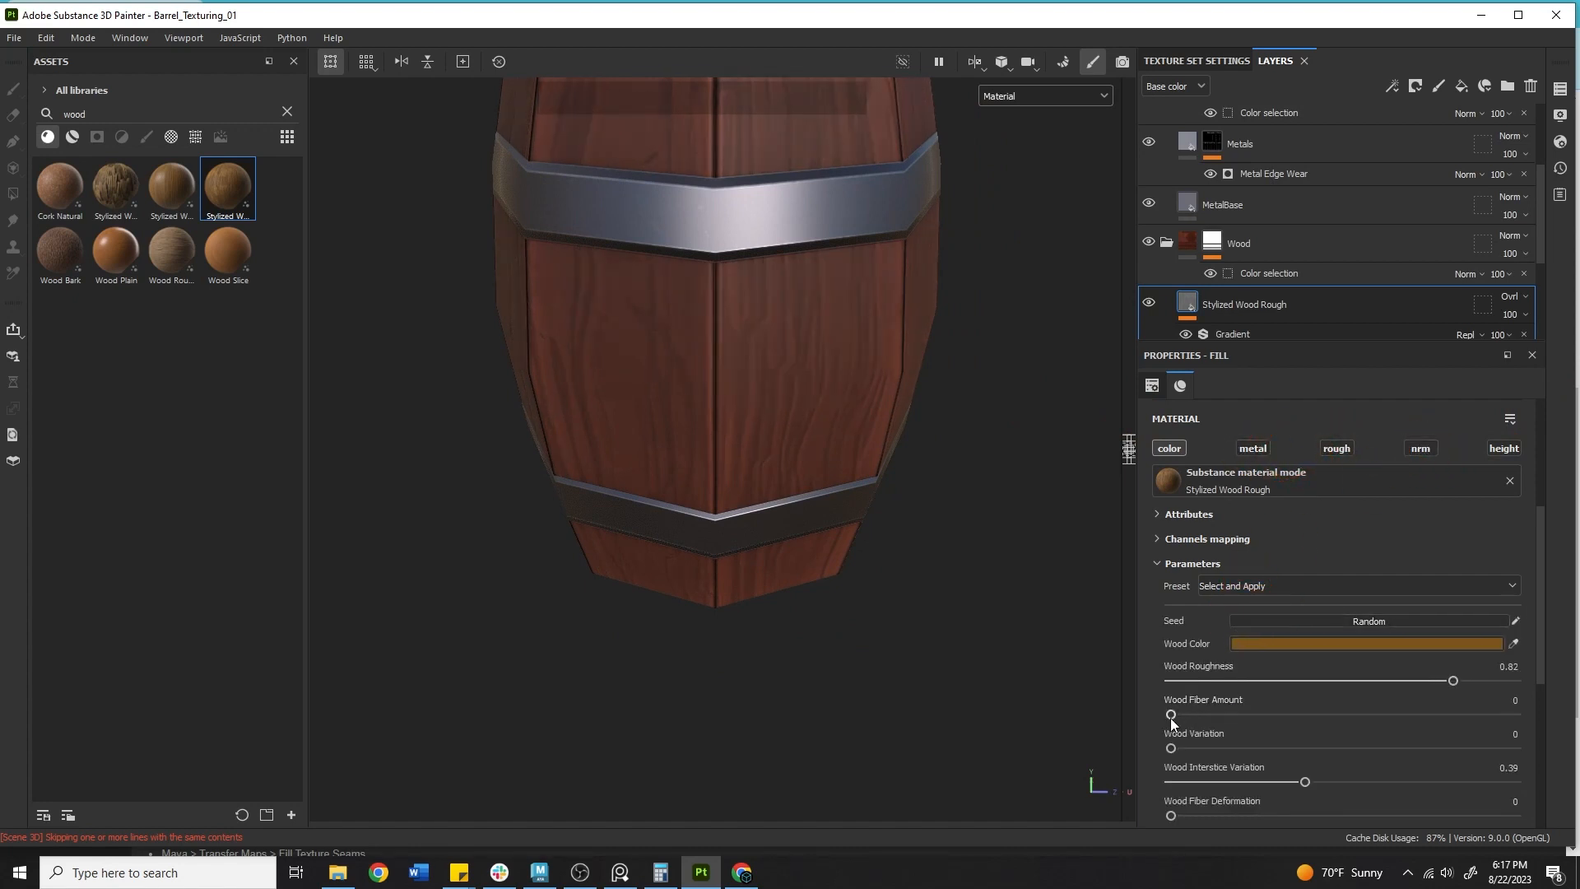
# Set Wood Fiber Amount to 0.01, Wood Interstice Variation to 0 and Wood Fiber Deformation to 0.08.
pyautogui.moveTo(1170, 715)
pyautogui.mouseDown()
pyautogui.moveTo(1473, 704)
pyautogui.moveTo(1174, 714)
pyautogui.moveTo(1532, 739)
pyautogui.moveTo(1187, 737)
pyautogui.mouseUp()
pyautogui.scroll(-3, 1305, 699)
pyautogui.moveTo(1304, 634); pyautogui.dragTo(1507, 633)
pyautogui.moveTo(1399, 634); pyautogui.dragTo(1058, 631)
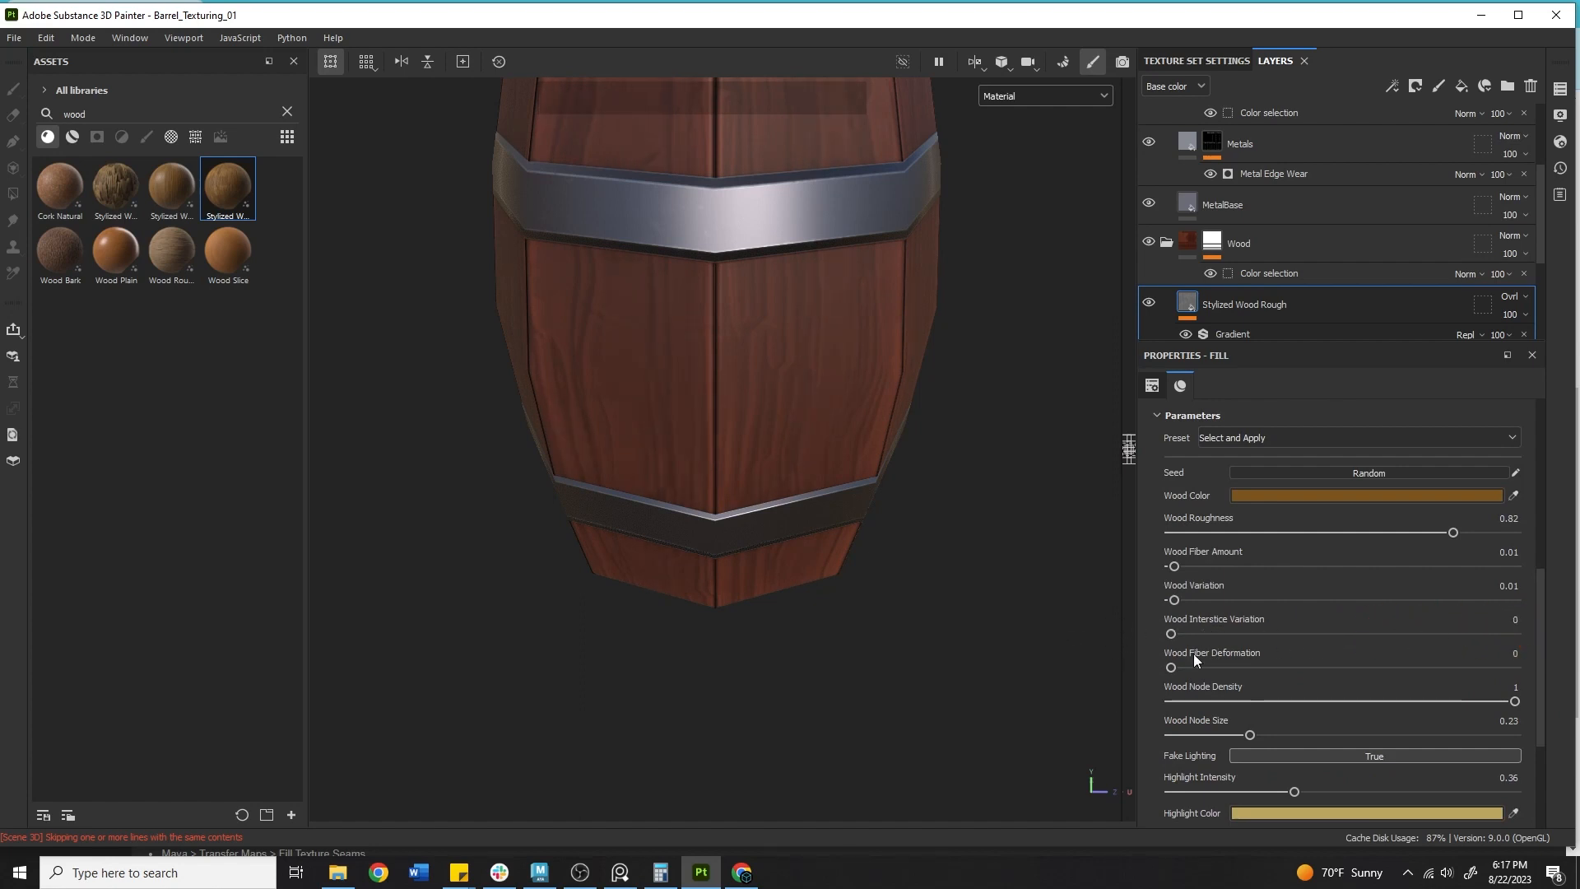
pyautogui.moveTo(1193, 663)
pyautogui.mouseDown()
pyautogui.moveTo(1416, 646)
pyautogui.moveTo(1188, 641)
pyautogui.moveTo(1204, 646)
pyautogui.mouseUp()
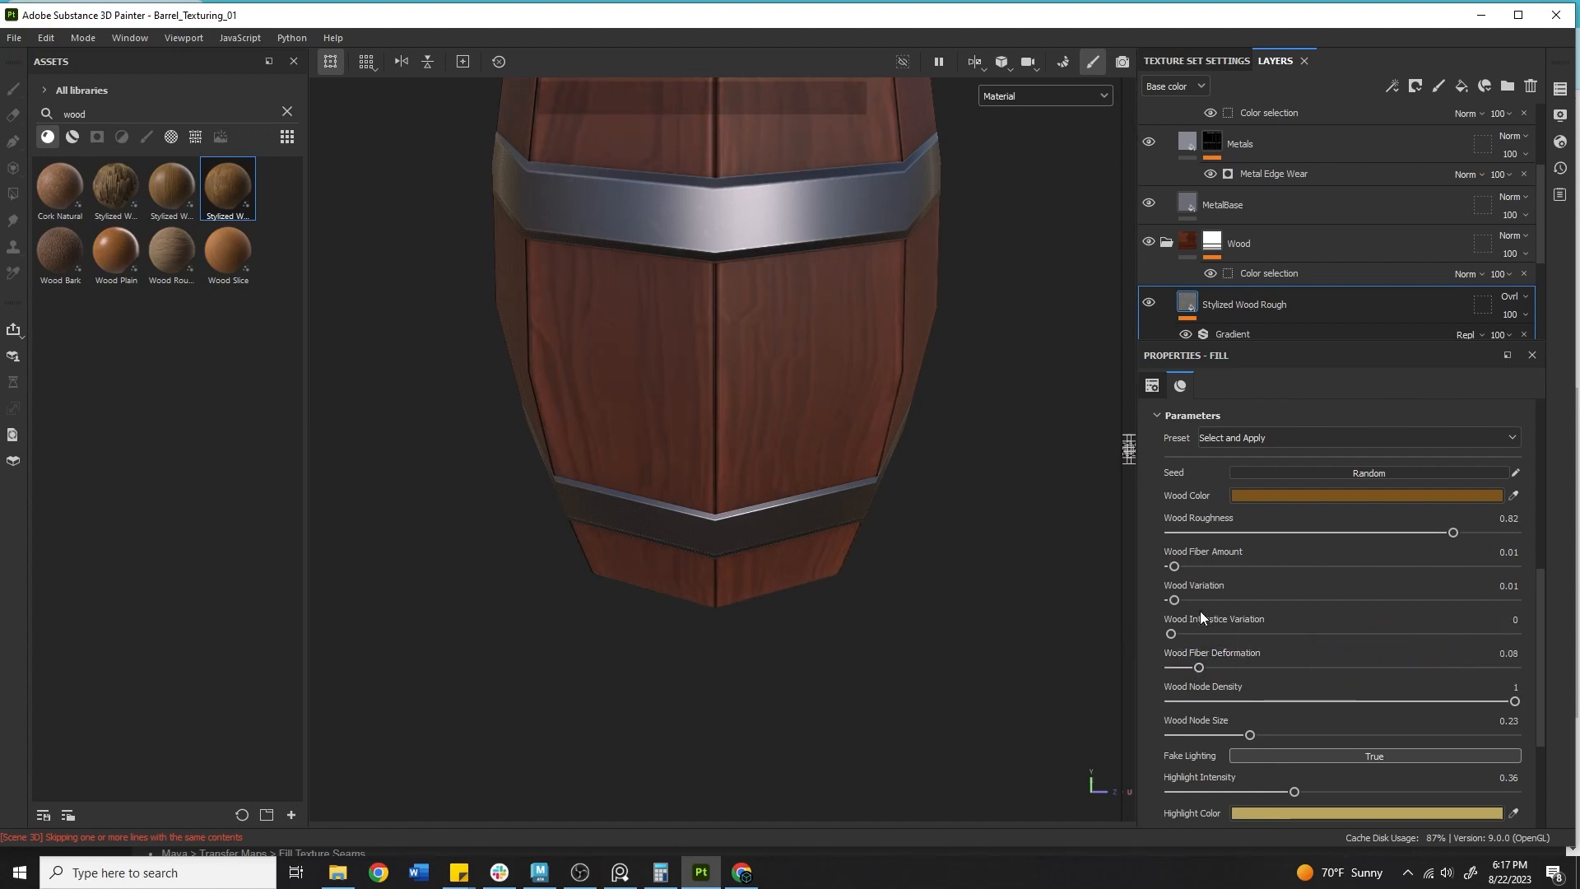
# Set the Stylized Wood Rough material's Wood Node Density to 0.
pyautogui.moveTo(1467, 701); pyautogui.dragTo(1069, 699)
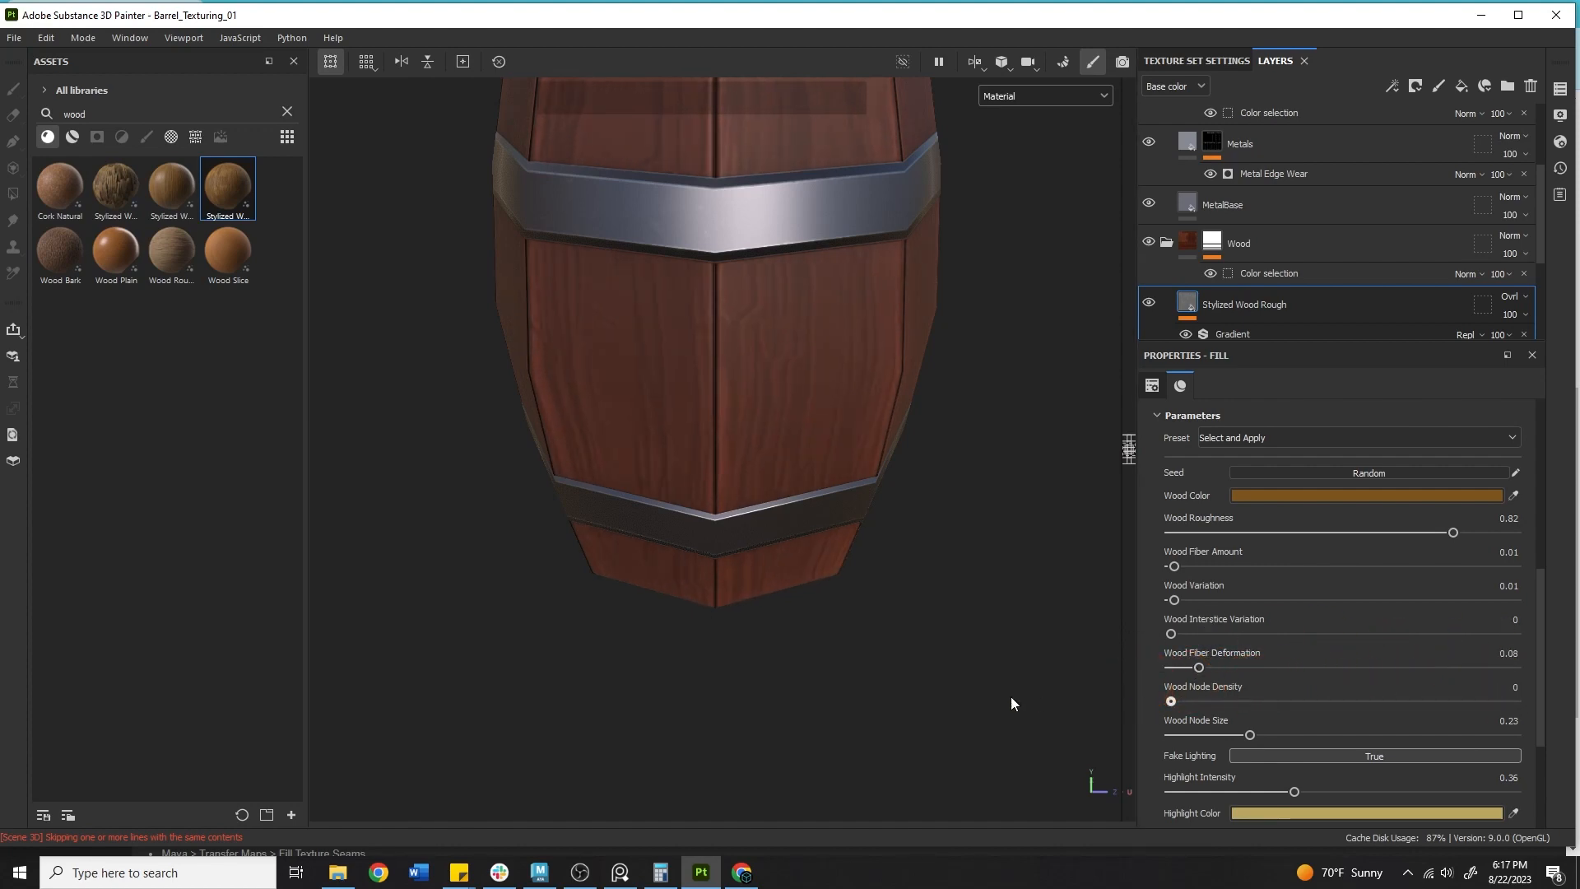
pyautogui.keyDown('alt'); pyautogui.moveTo(1104, 697); pyautogui.dragTo(797, 705, button='middle'); pyautogui.keyUp('alt')
pyautogui.keyDown('alt'); pyautogui.moveTo(797, 705); pyautogui.dragTo(924, 515); pyautogui.keyUp('alt')
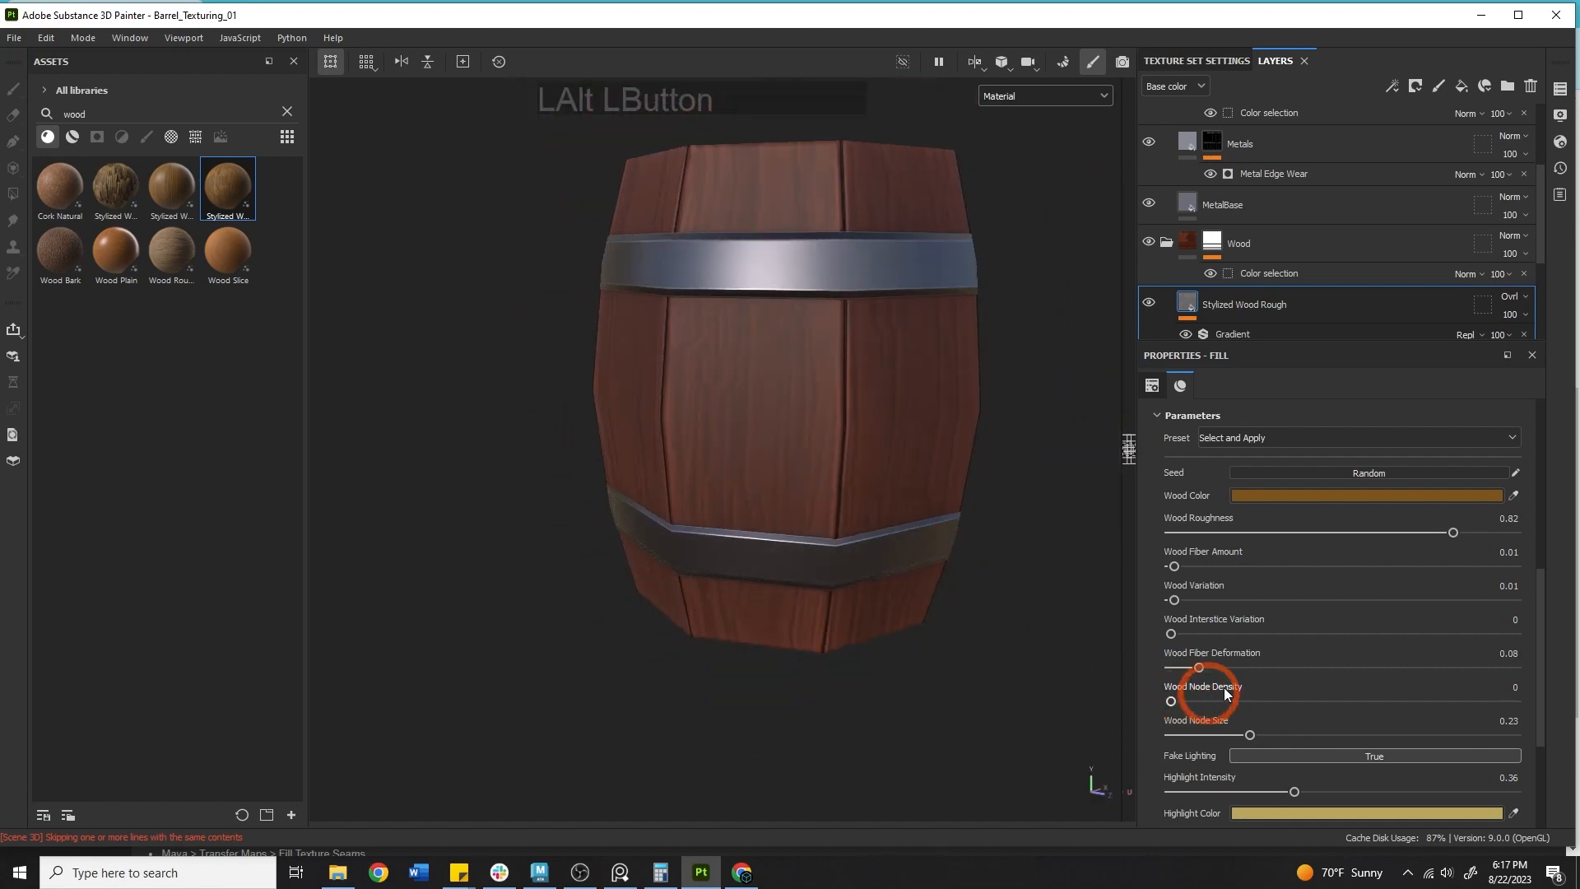
# Set Wood Fiber Amount to 0.15 and Wood Variation to 0.
pyautogui.moveTo(1174, 600); pyautogui.dragTo(1222, 566)
pyautogui.keyDown('alt'); pyautogui.moveTo(710, 494); pyautogui.dragTo(709, 590, button='middle'); pyautogui.keyUp('alt')
pyautogui.keyDown('alt'); pyautogui.moveTo(709, 590); pyautogui.dragTo(776, 573, button='right'); pyautogui.keyUp('alt')
pyautogui.keyDown('alt'); pyautogui.moveTo(777, 572); pyautogui.dragTo(1198, 693); pyautogui.keyUp('alt')
# Set the Wood Interstice Variation to 0.31.
pyautogui.moveTo(1171, 634); pyautogui.dragTo(1265, 635)
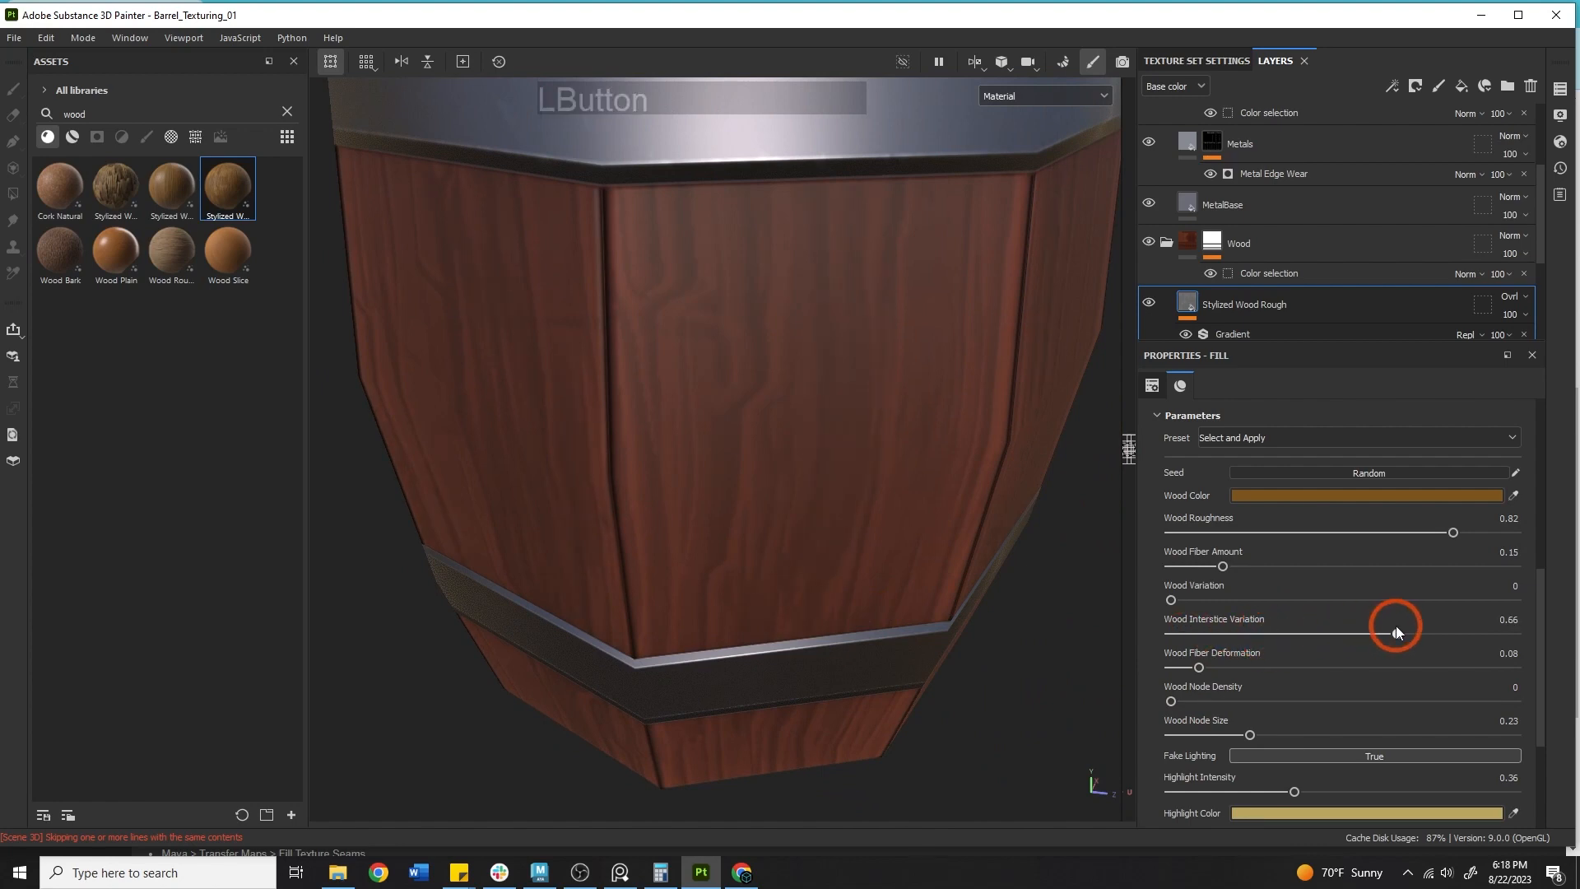
pyautogui.moveTo(1395, 628); pyautogui.dragTo(1281, 624)
pyautogui.scroll(-3, 1320, 639)
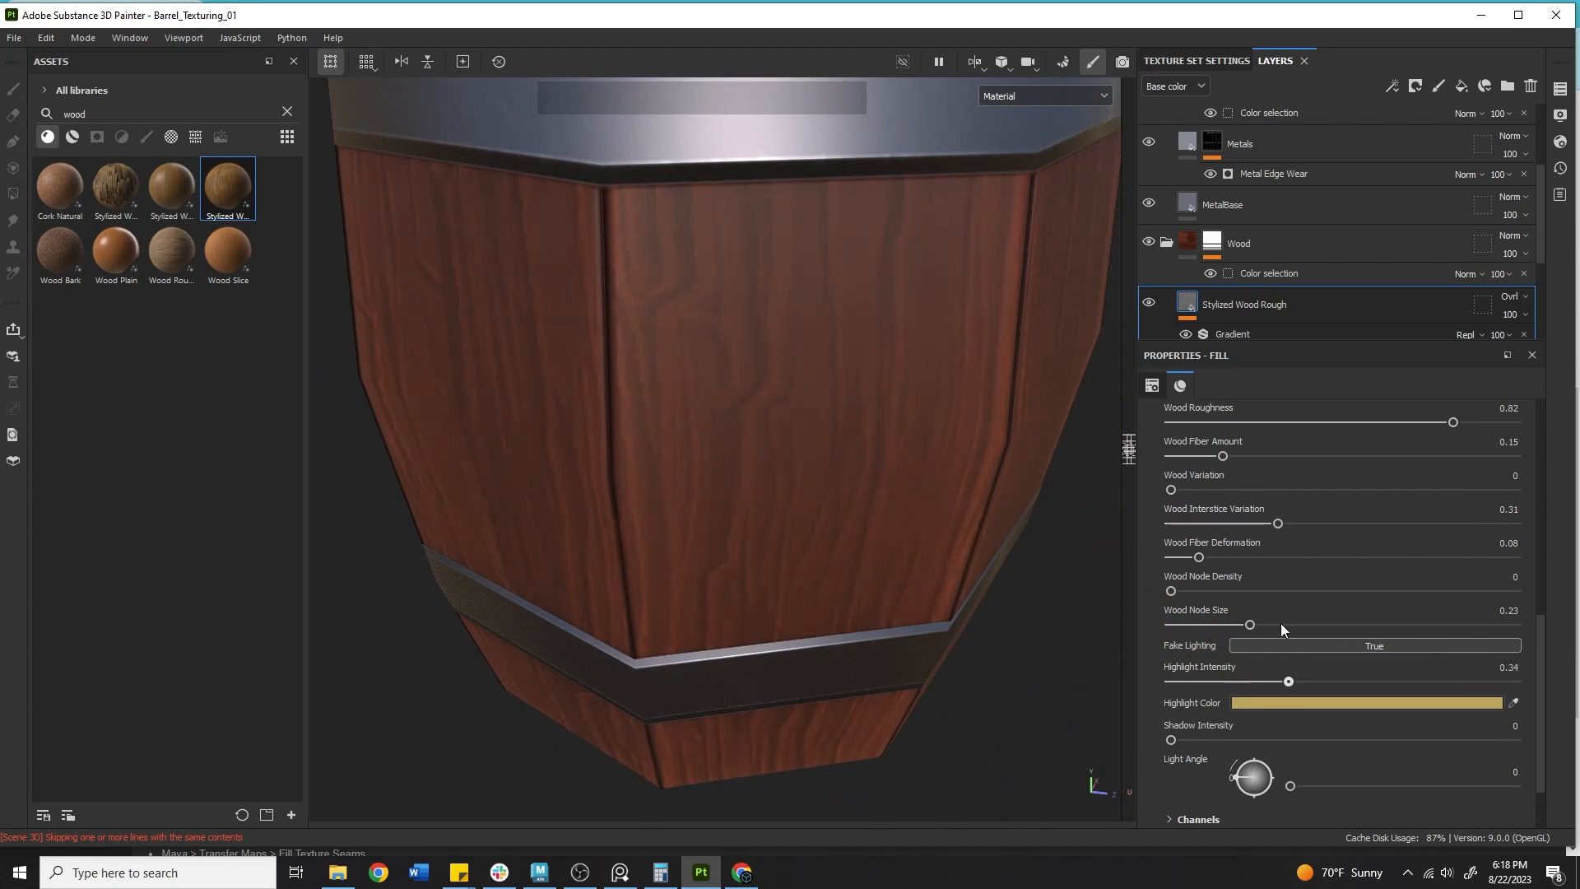
pyautogui.moveTo(897, 515)
pyautogui.keyDown('alt'); pyautogui.mouseDown(button='right')
pyautogui.moveTo(730, 473)
pyautogui.moveTo(733, 486)
pyautogui.mouseUp(button='right'); pyautogui.keyUp('alt')
pyautogui.keyDown('alt'); pyautogui.moveTo(728, 481); pyautogui.dragTo(770, 547, button='middle'); pyautogui.keyUp('alt')
pyautogui.keyDown('alt'); pyautogui.moveTo(708, 535); pyautogui.dragTo(539, 521); pyautogui.keyUp('alt')
pyautogui.keyDown('alt'); pyautogui.moveTo(1038, 583); pyautogui.dragTo(995, 491, button='middle'); pyautogui.keyUp('alt')
# Set the material's Shadow Intensity to 0.49 and Highlight Intensity to 0.44.
pyautogui.moveTo(1208, 728); pyautogui.dragTo(1305, 729)
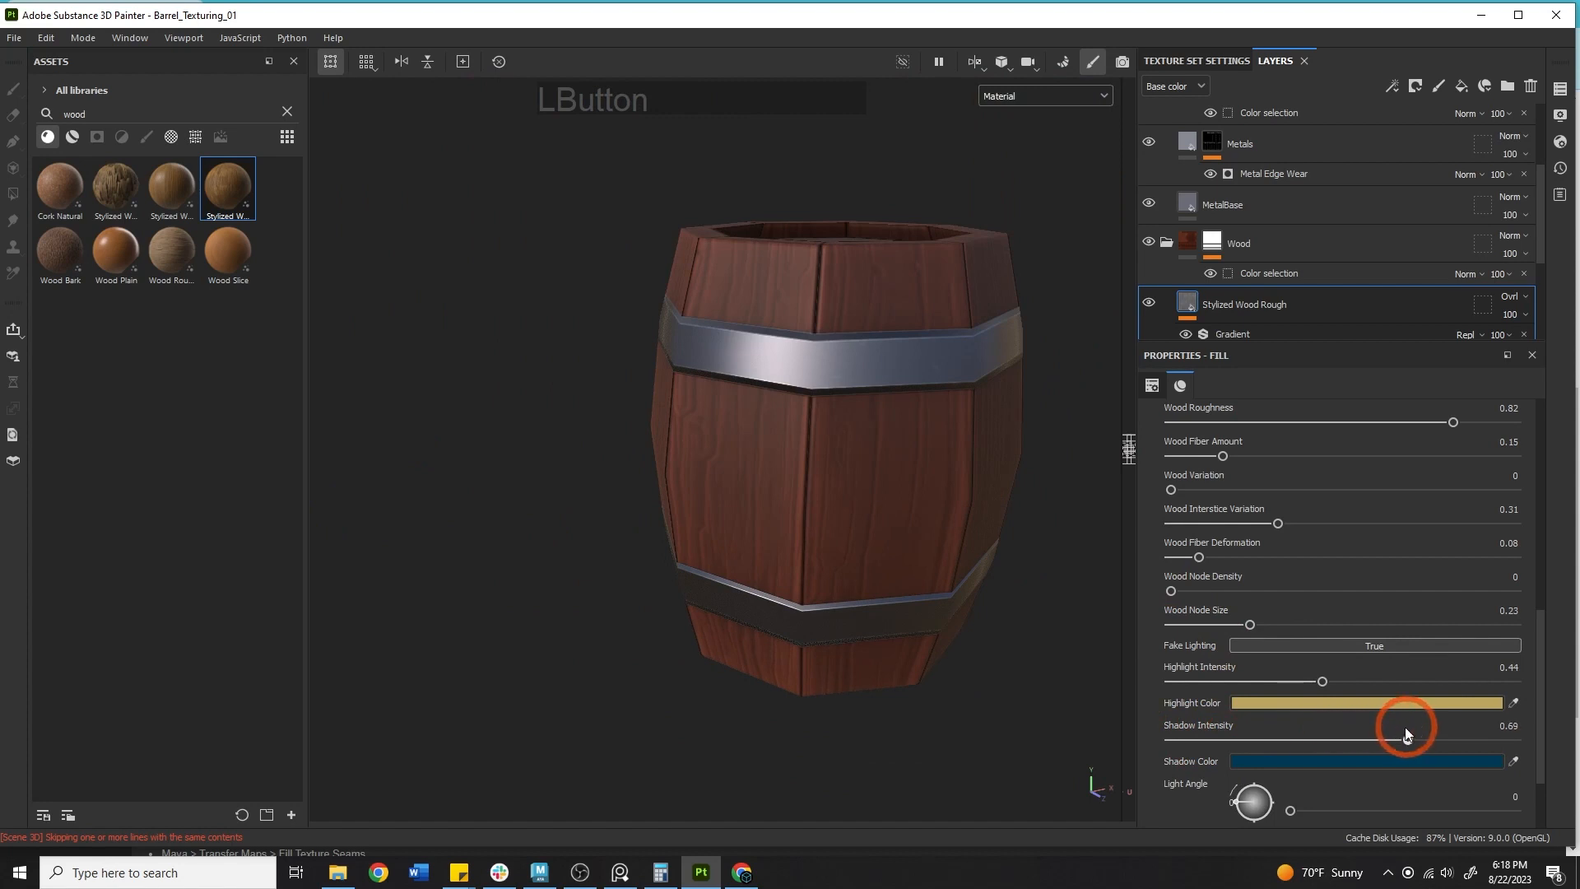
pyautogui.moveTo(1404, 728); pyautogui.dragTo(1339, 740)
pyautogui.keyDown('alt'); pyautogui.moveTo(922, 650); pyautogui.dragTo(618, 634); pyautogui.keyUp('alt')
# Set Wood Node Size to 0.17, Wood Fiber Deformation to 0 and Wood Variation to 0.15.
pyautogui.moveTo(1249, 624); pyautogui.dragTo(1156, 549)
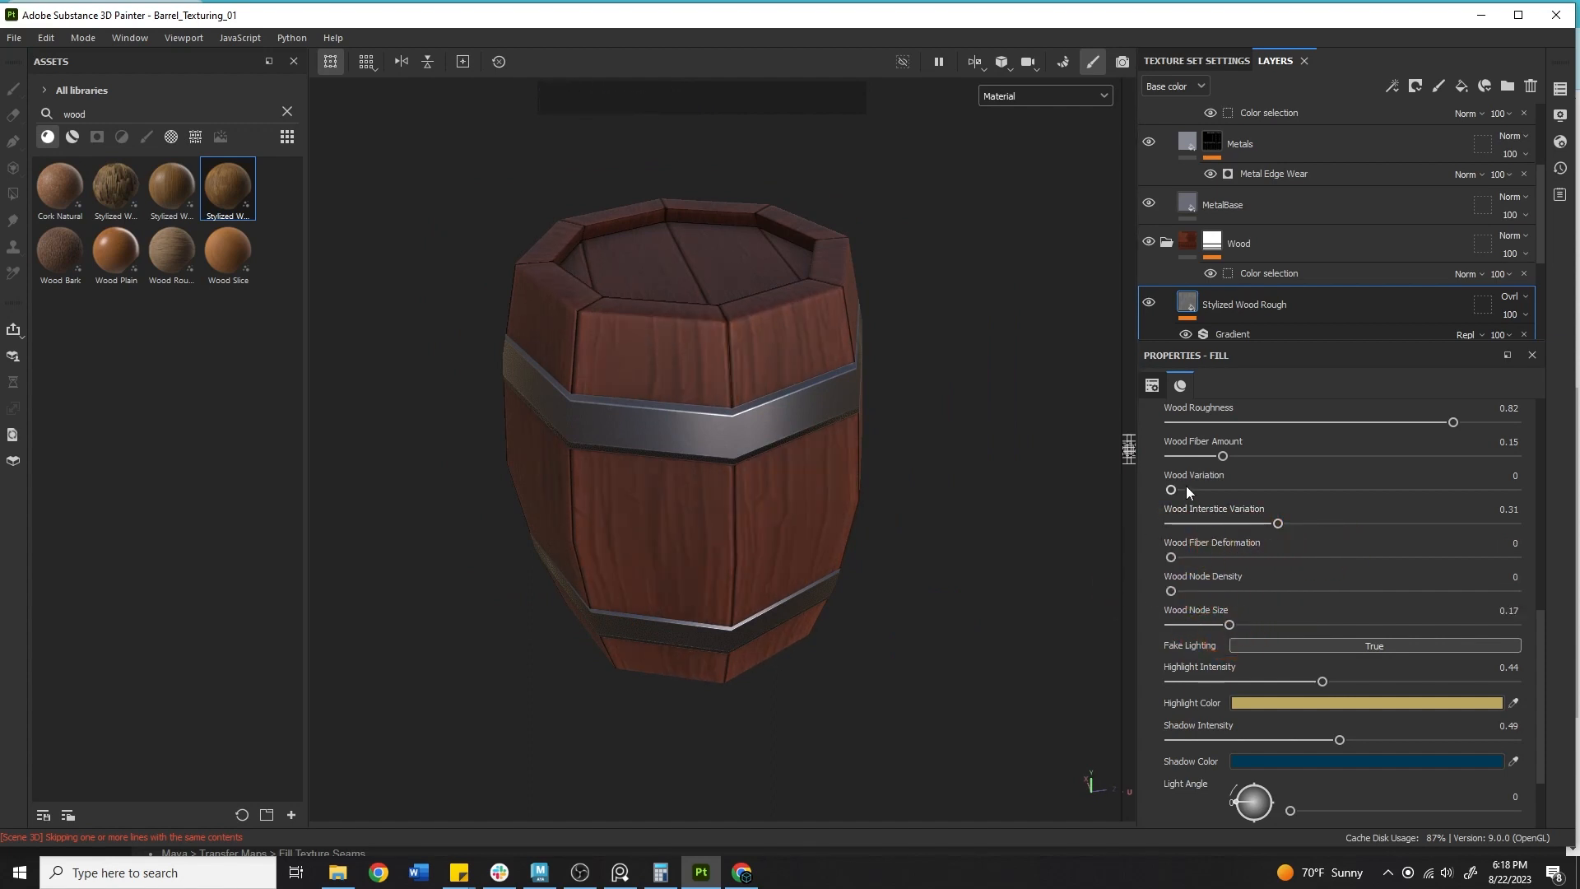
pyautogui.moveTo(1254, 489)
pyautogui.mouseDown()
pyautogui.moveTo(1164, 485)
pyautogui.moveTo(1223, 490)
pyautogui.mouseUp()
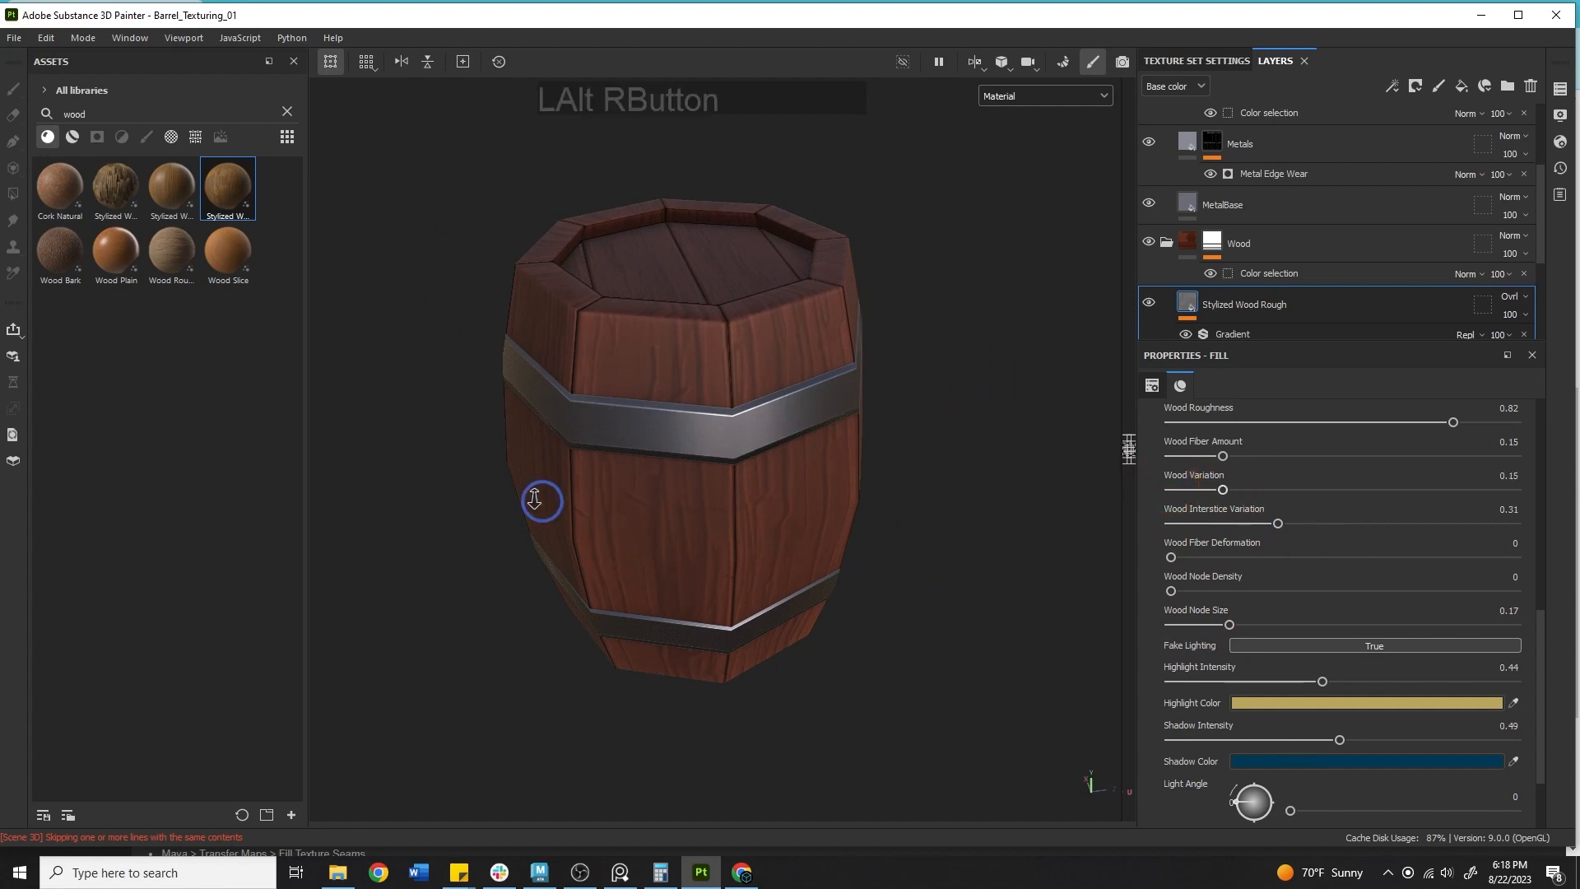
pyautogui.keyDown('alt'); pyautogui.moveTo(535, 500); pyautogui.dragTo(543, 461, button='right'); pyautogui.keyUp('alt')
pyautogui.keyDown('alt'); pyautogui.moveTo(543, 461); pyautogui.dragTo(733, 430); pyautogui.keyUp('alt')
pyautogui.keyDown('shift'); pyautogui.moveTo(733, 431); pyautogui.dragTo(1079, 419, button='right'); pyautogui.keyUp('shift')
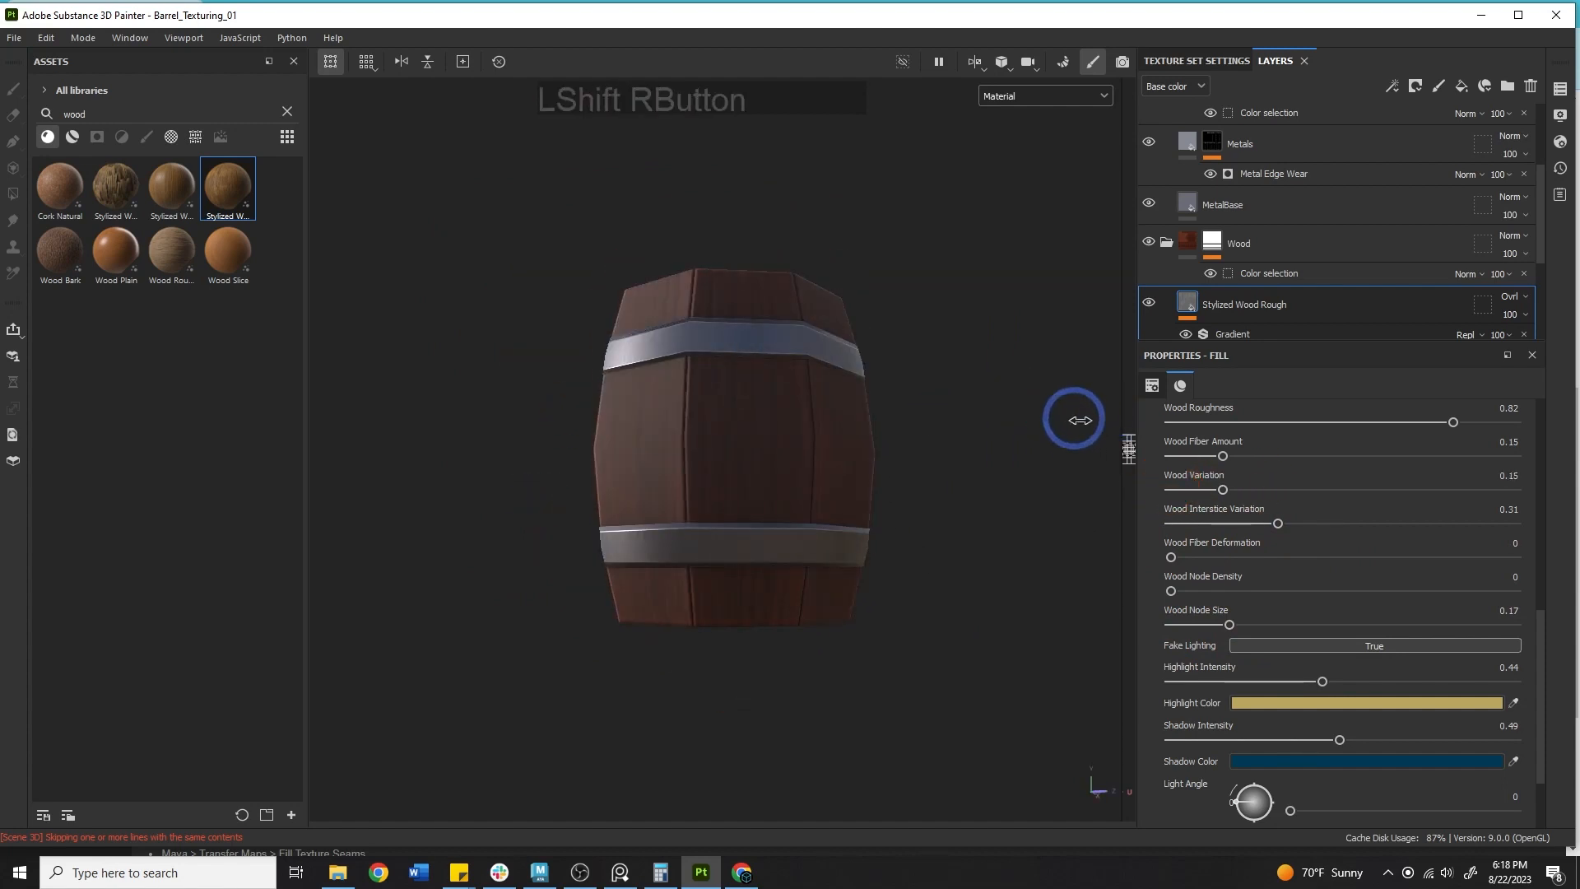
pyautogui.keyDown('alt'); pyautogui.moveTo(1079, 420); pyautogui.dragTo(905, 494); pyautogui.keyUp('alt')
# Re-enable the Stylized Wood Rough layer's height and normal channels.
pyautogui.scroll(10, 1365, 583)
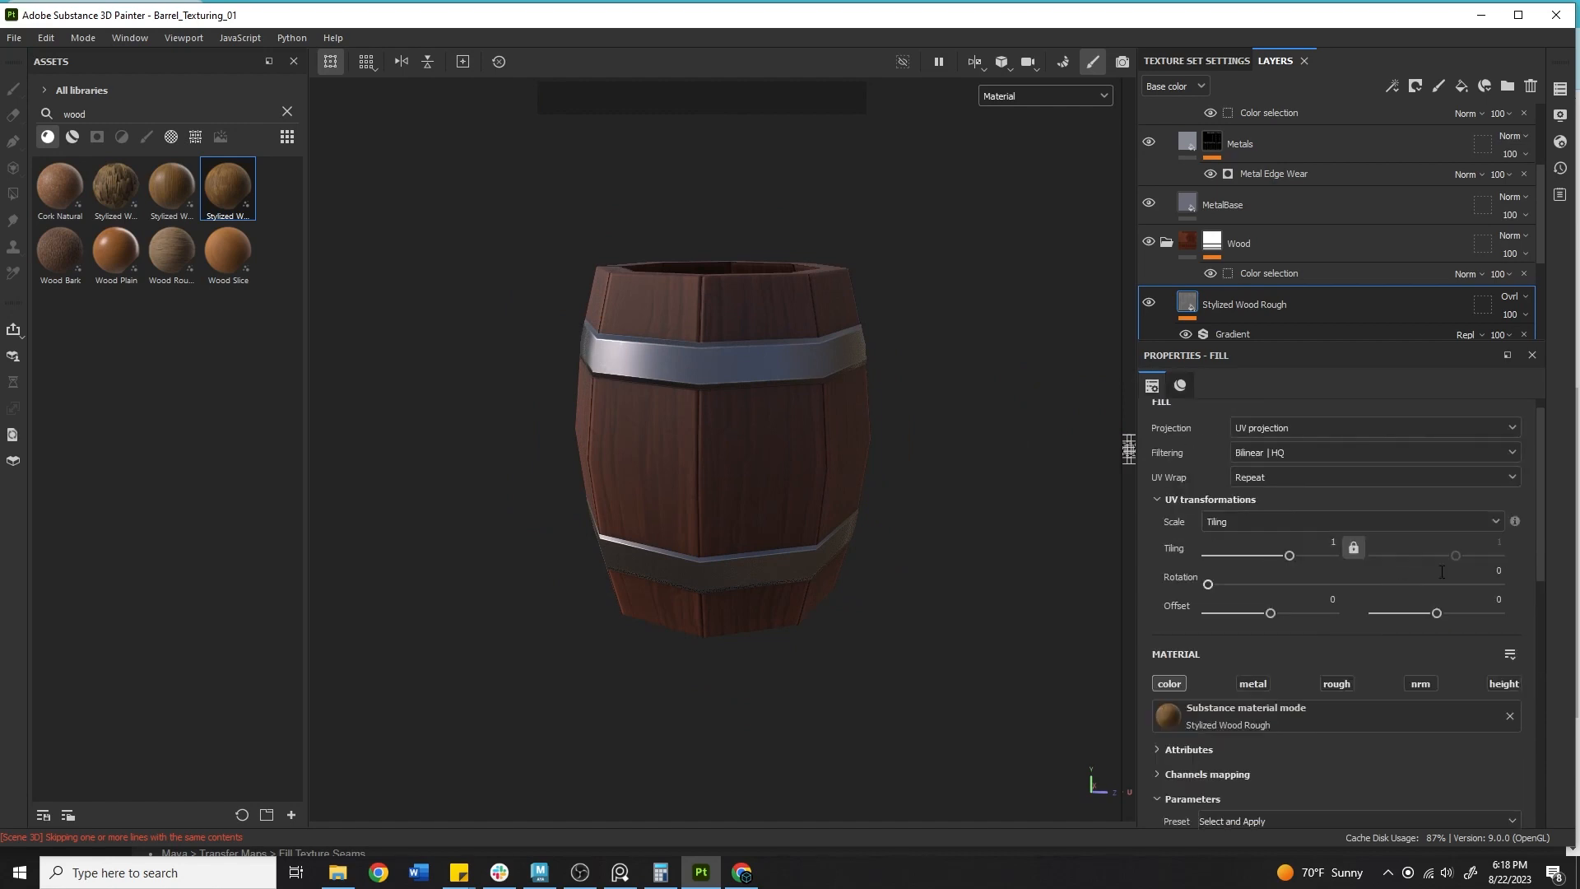
pyautogui.scroll(-5, 1460, 535)
pyautogui.click(1504, 436)
pyautogui.click(1421, 436)
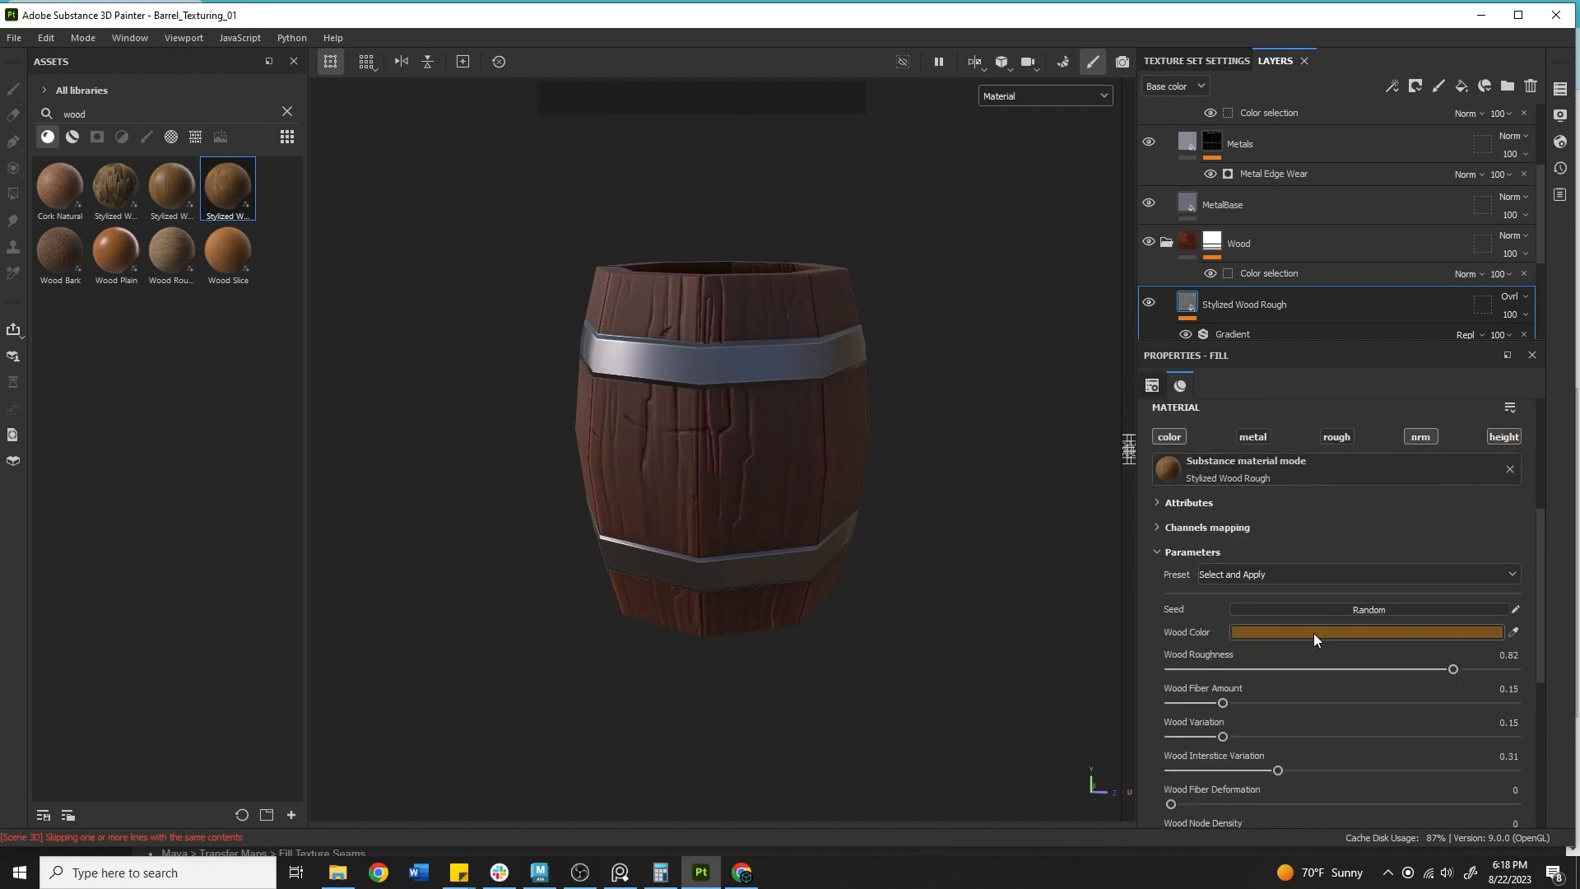
# Try raising Wood Node Size to 0.83 and undo it.
pyautogui.scroll(-4, 1314, 634)
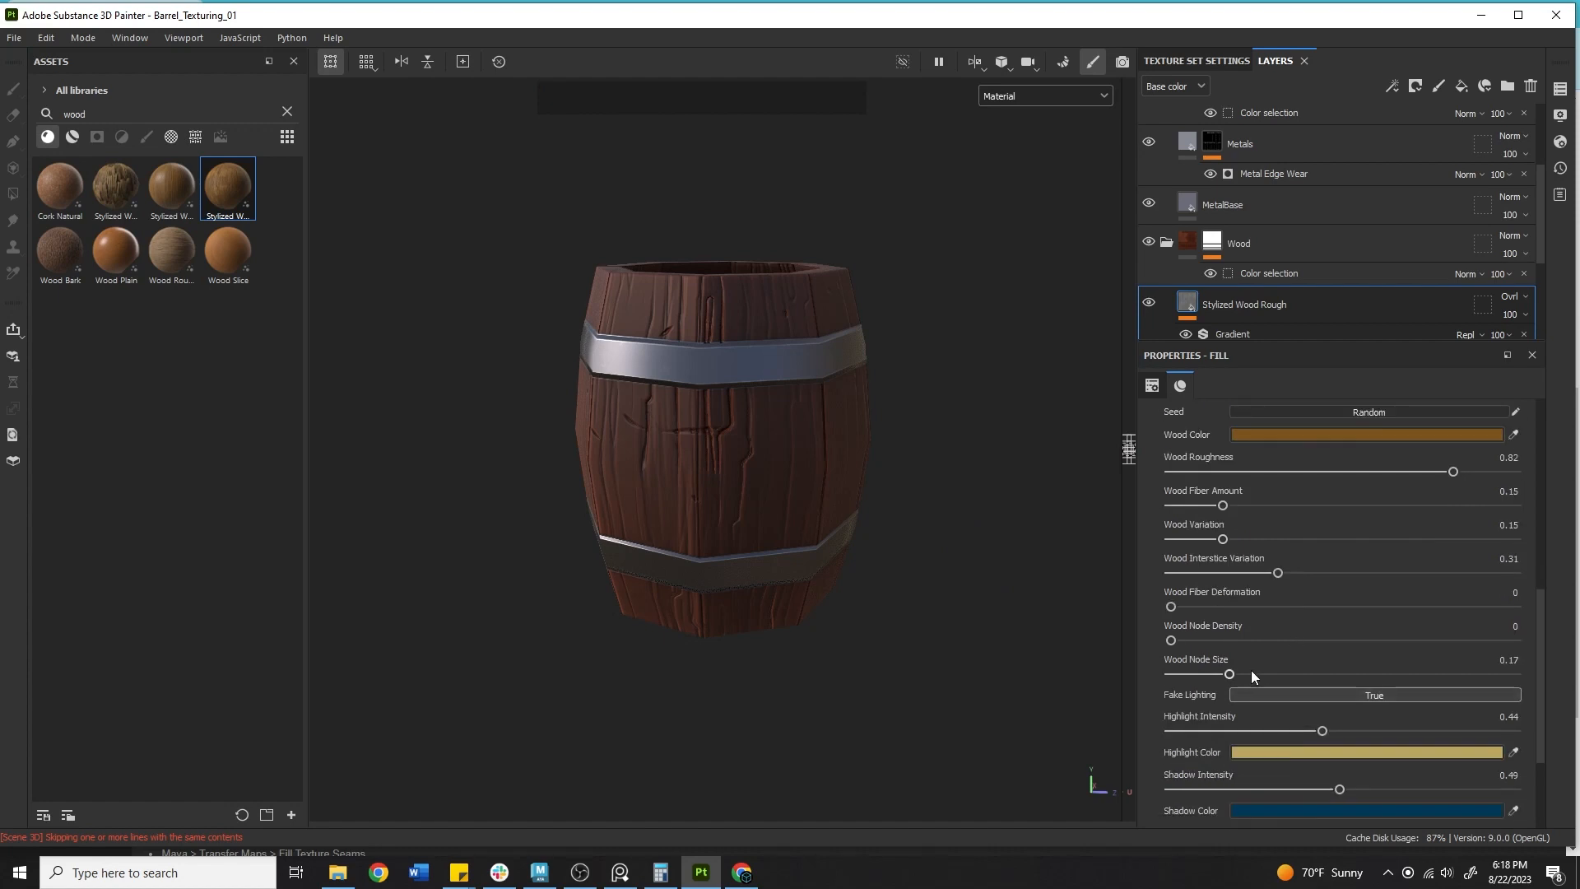
pyautogui.scroll(-1, 1251, 670)
pyautogui.scroll(5, 1292, 671)
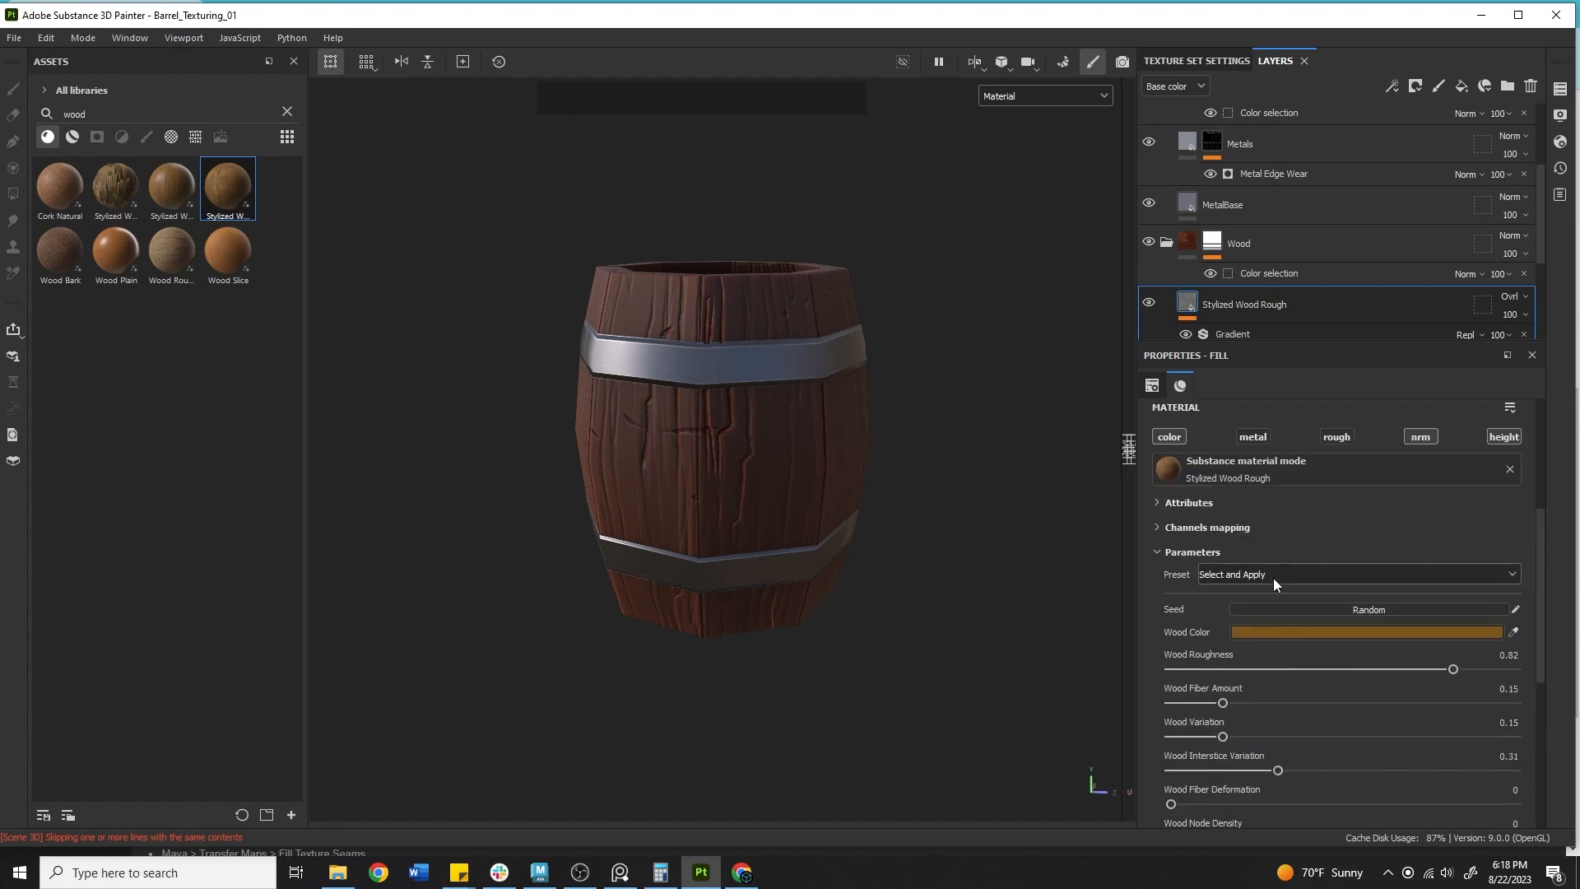
pyautogui.scroll(-2, 1234, 577)
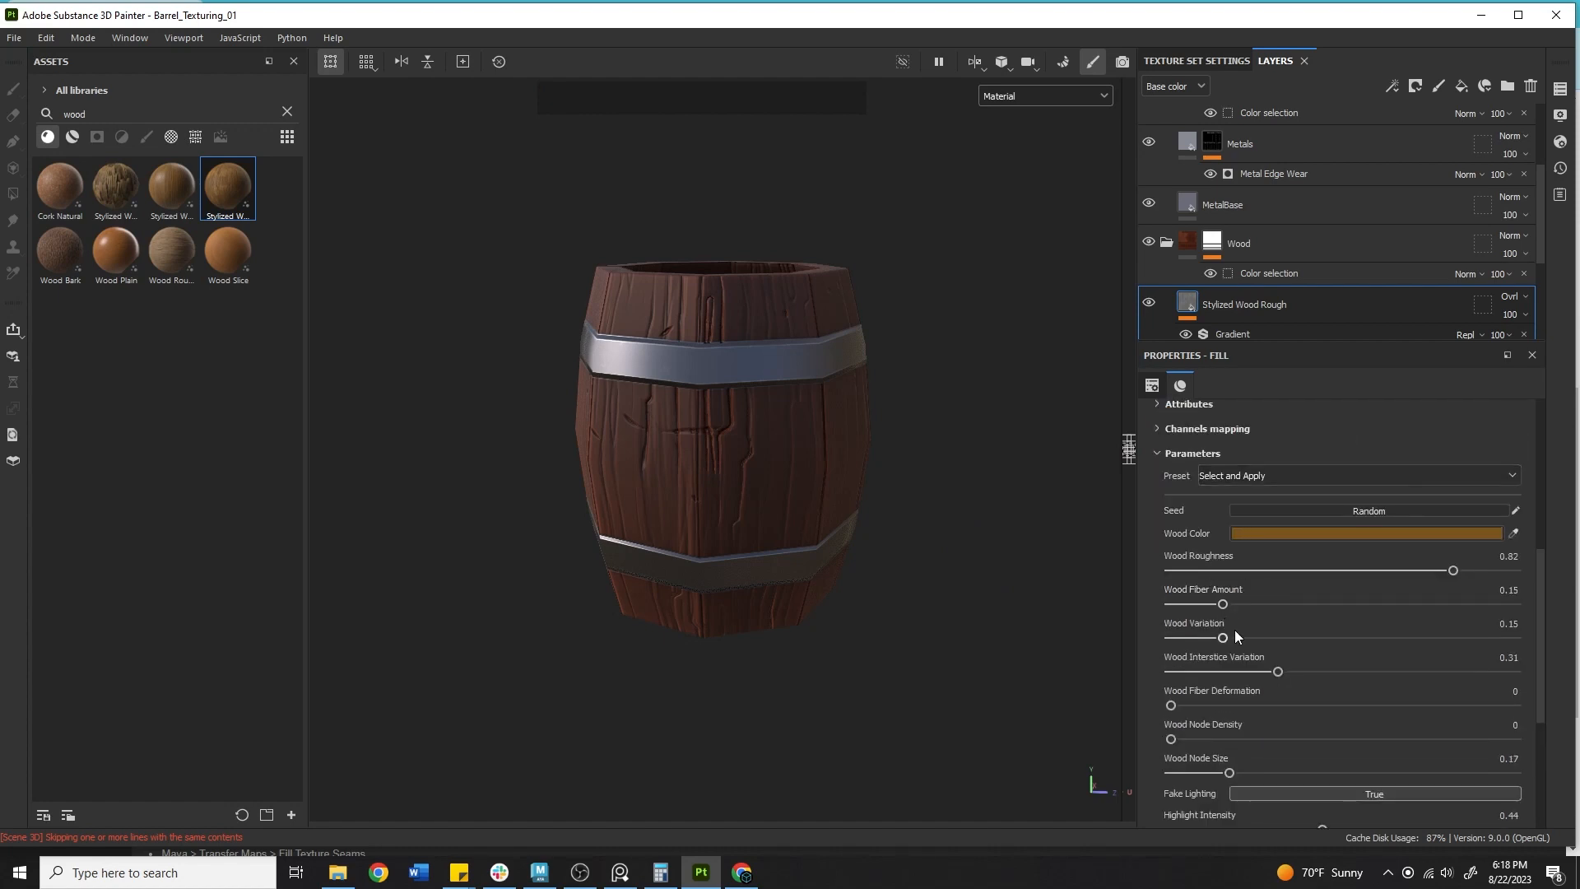
pyautogui.scroll(-2, 1254, 671)
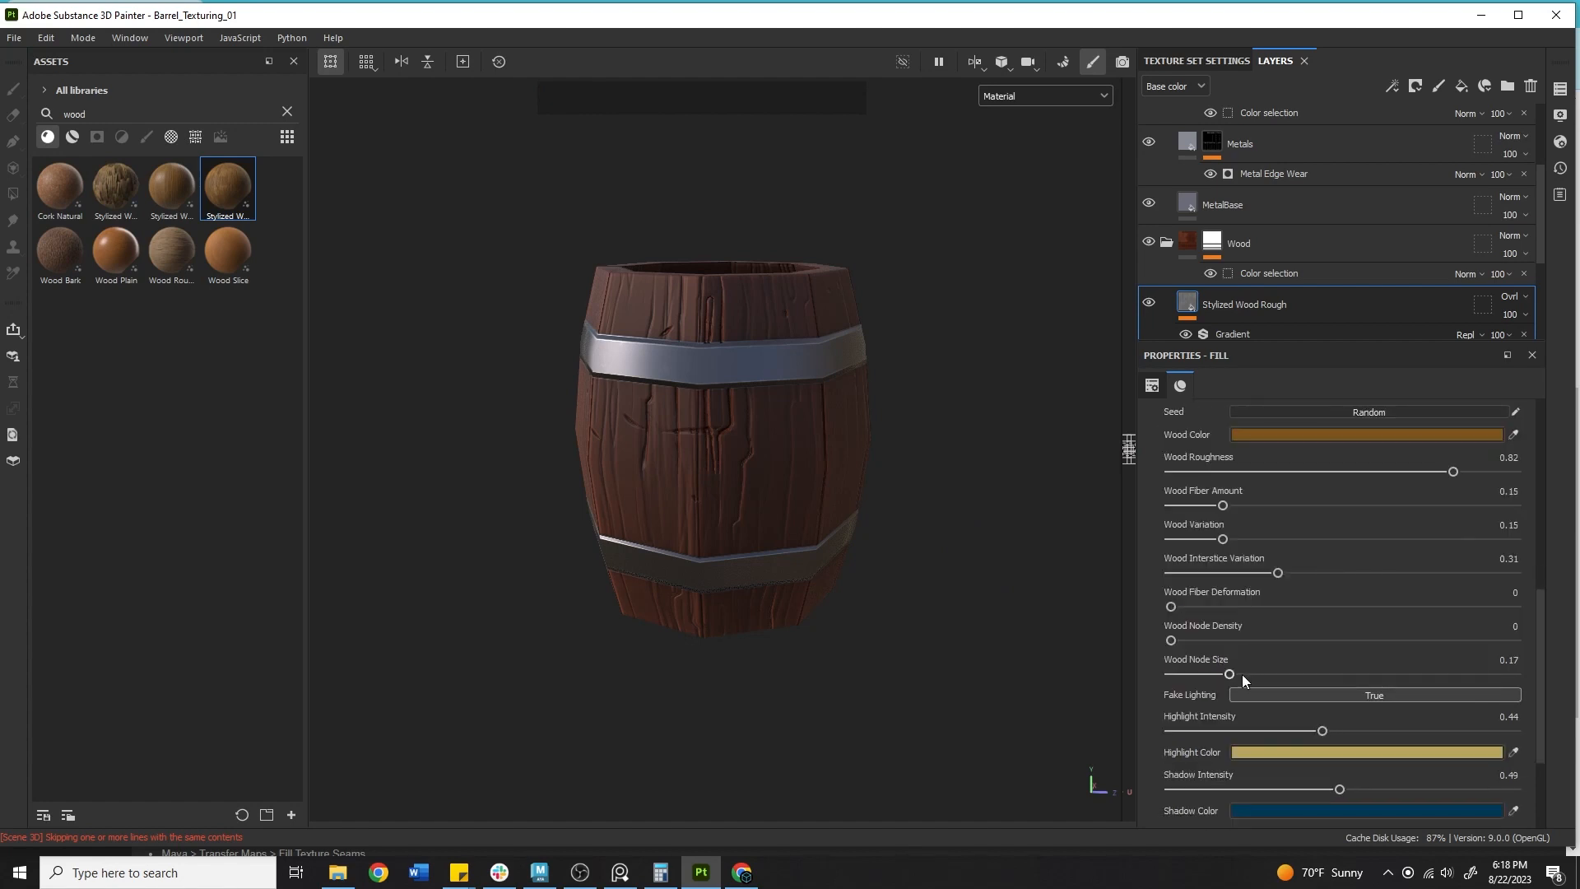
pyautogui.moveTo(1251, 673); pyautogui.dragTo(1420, 683)
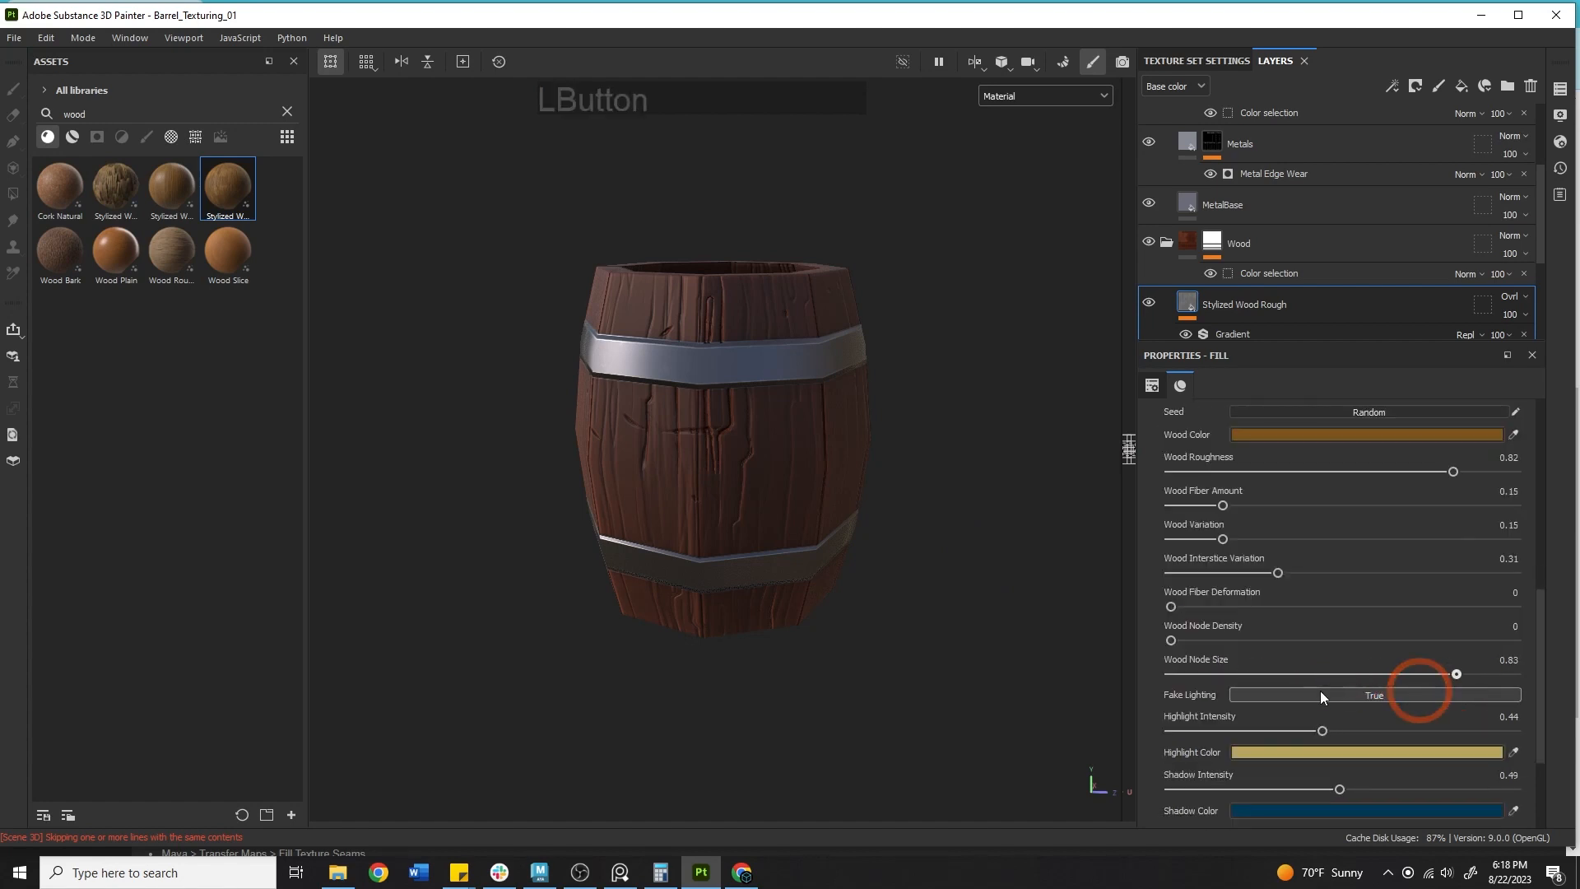
pyautogui.hotkey('ctrl', 'z')
pyautogui.scroll(2, 1312, 543)
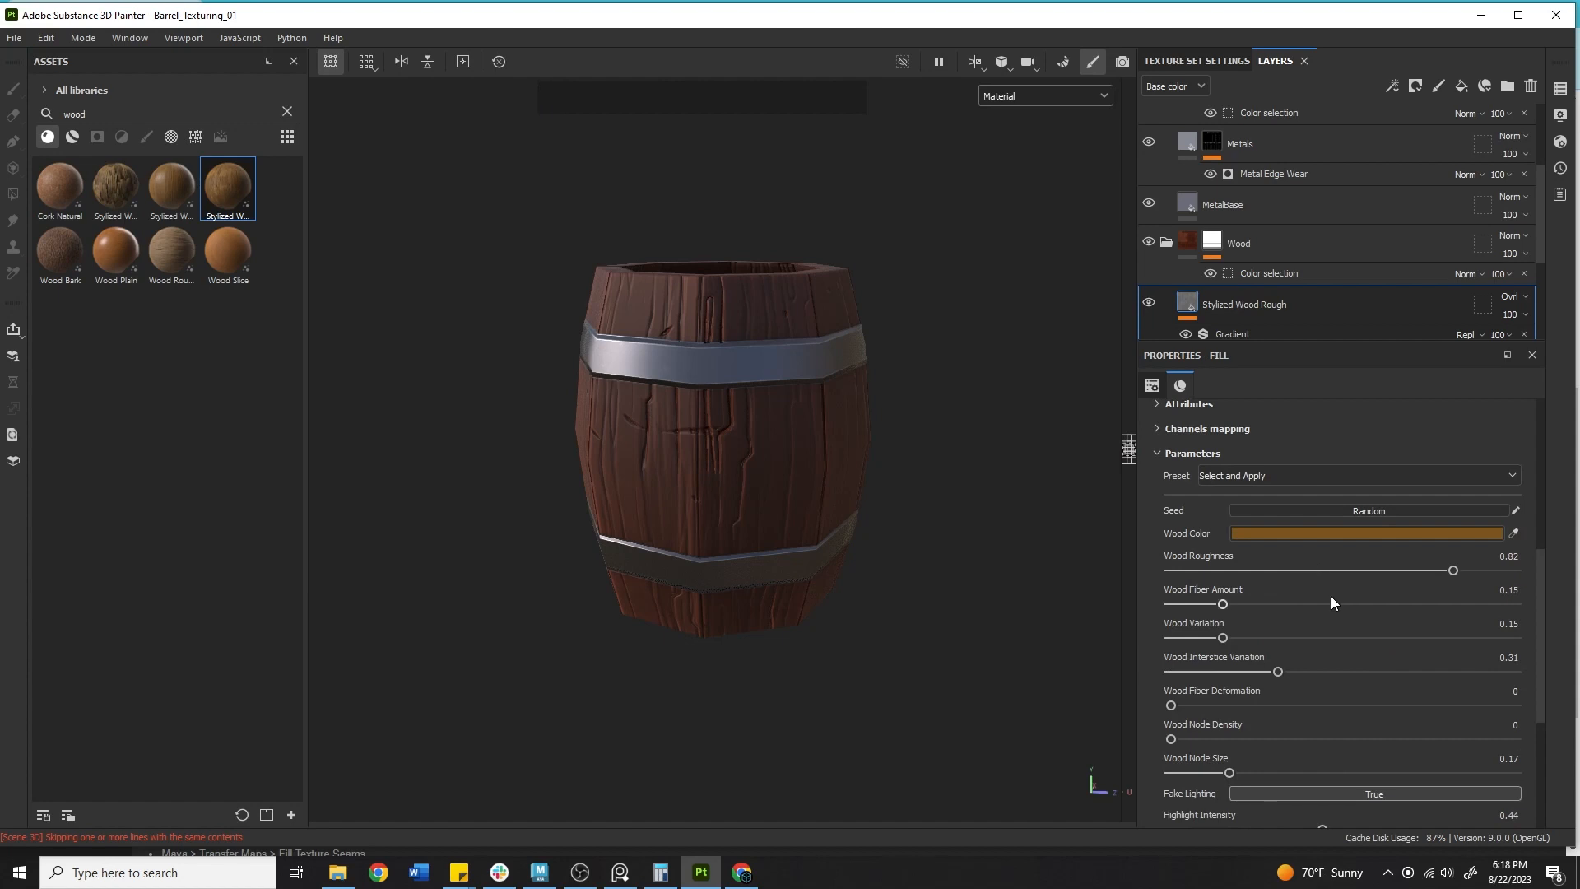
# Review the Stylized Wood Rough parameters and orbit around the barrel to examine the wood overlay.
pyautogui.scroll(-5, 1343, 478)
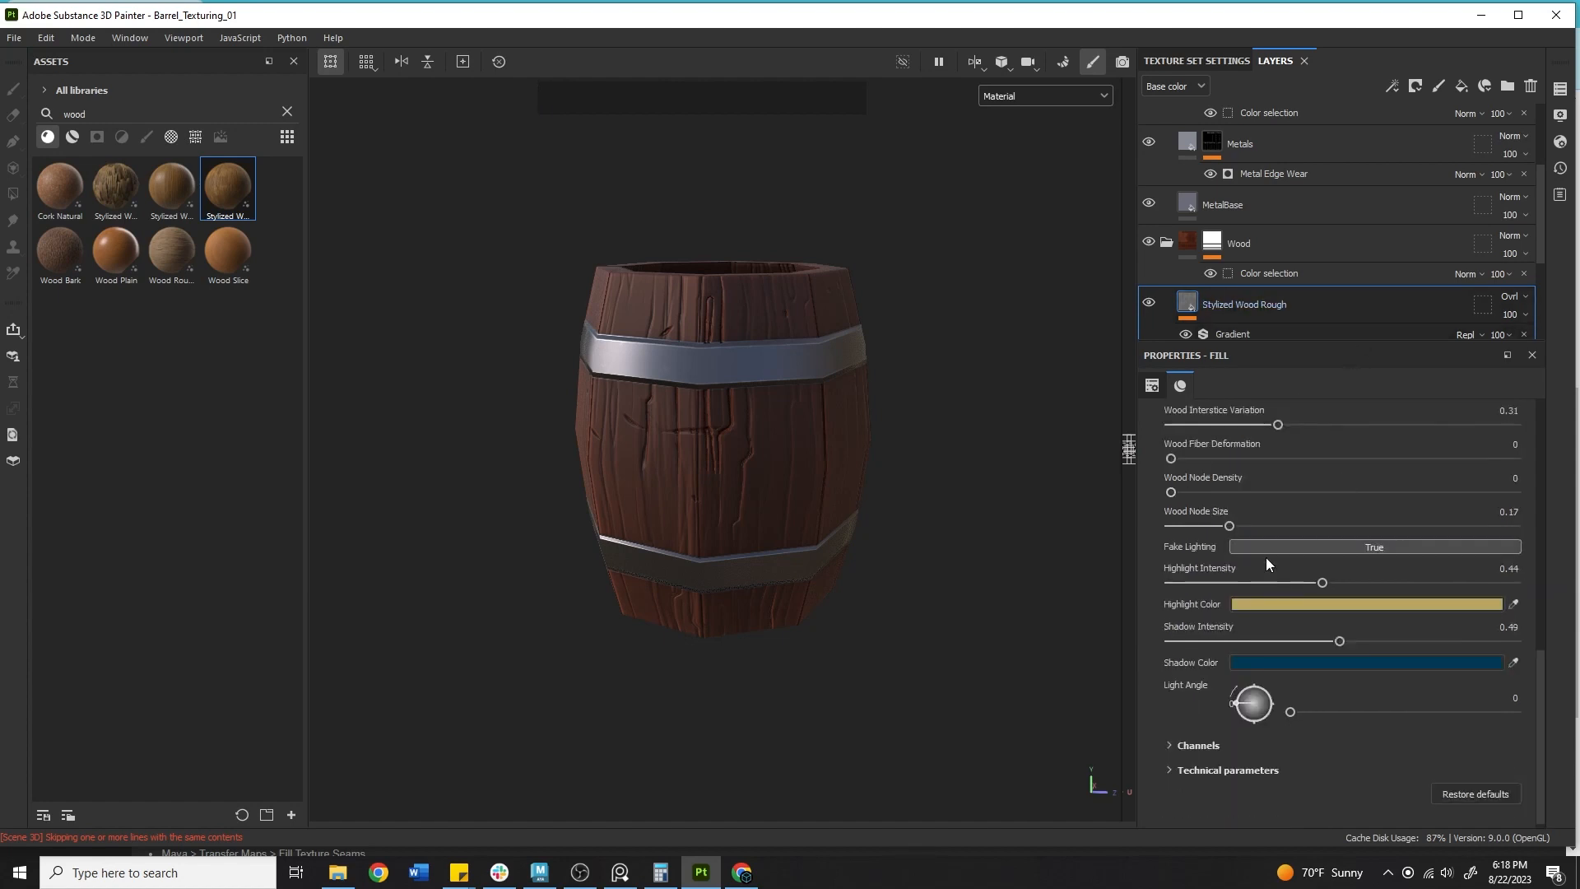
pyautogui.scroll(3, 1366, 562)
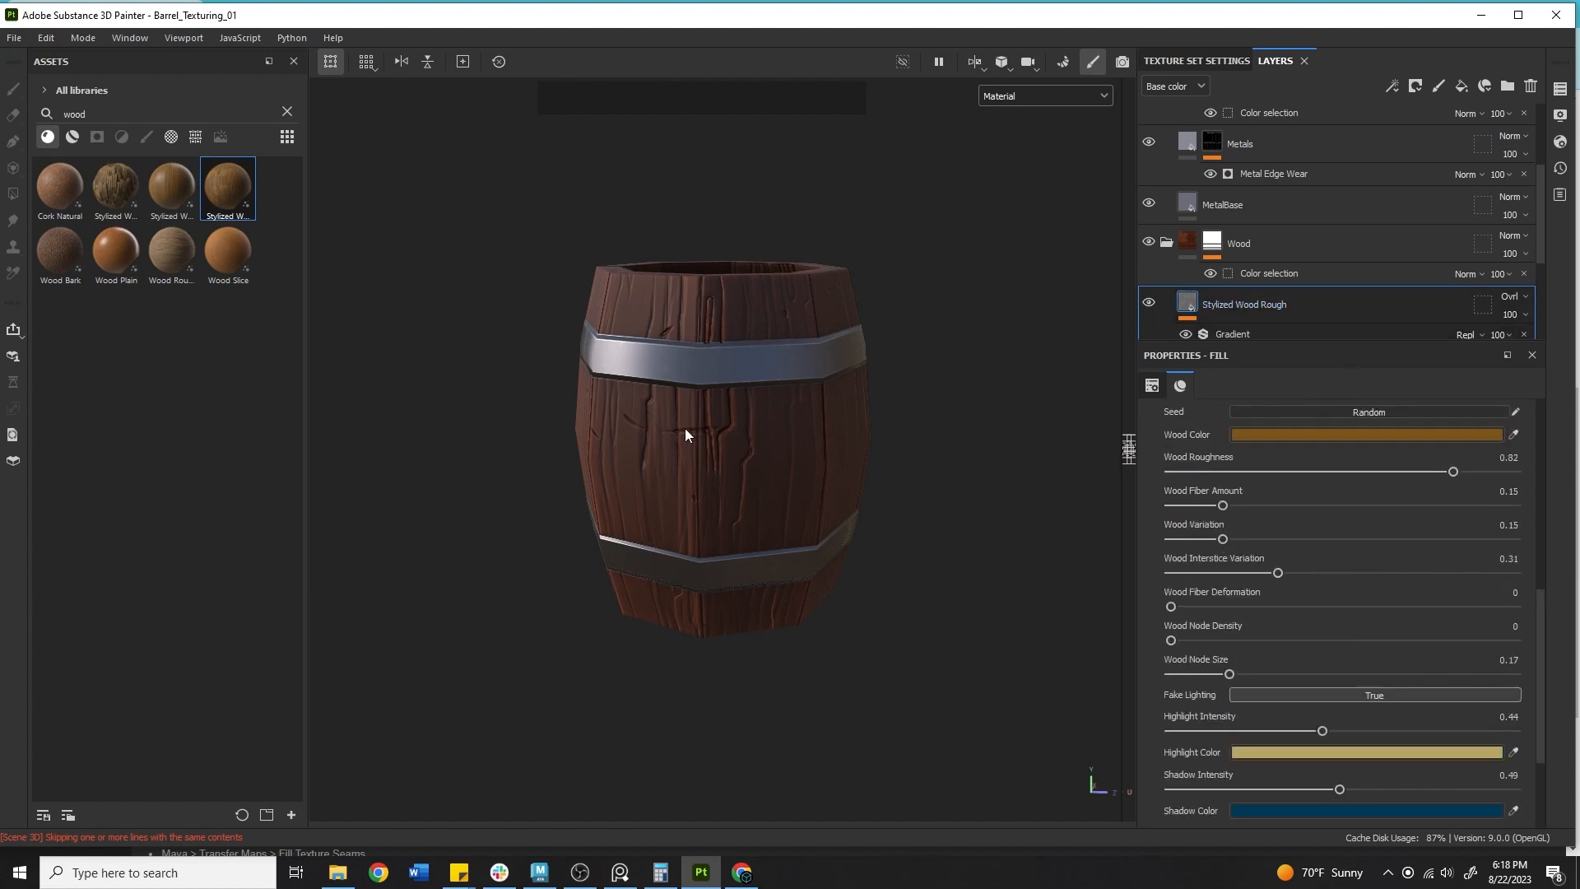
pyautogui.keyDown('alt'); pyautogui.moveTo(947, 428); pyautogui.dragTo(998, 448); pyautogui.keyUp('alt')
pyautogui.keyDown('shift'); pyautogui.moveTo(998, 448); pyautogui.dragTo(921, 465, button='right'); pyautogui.keyUp('shift')
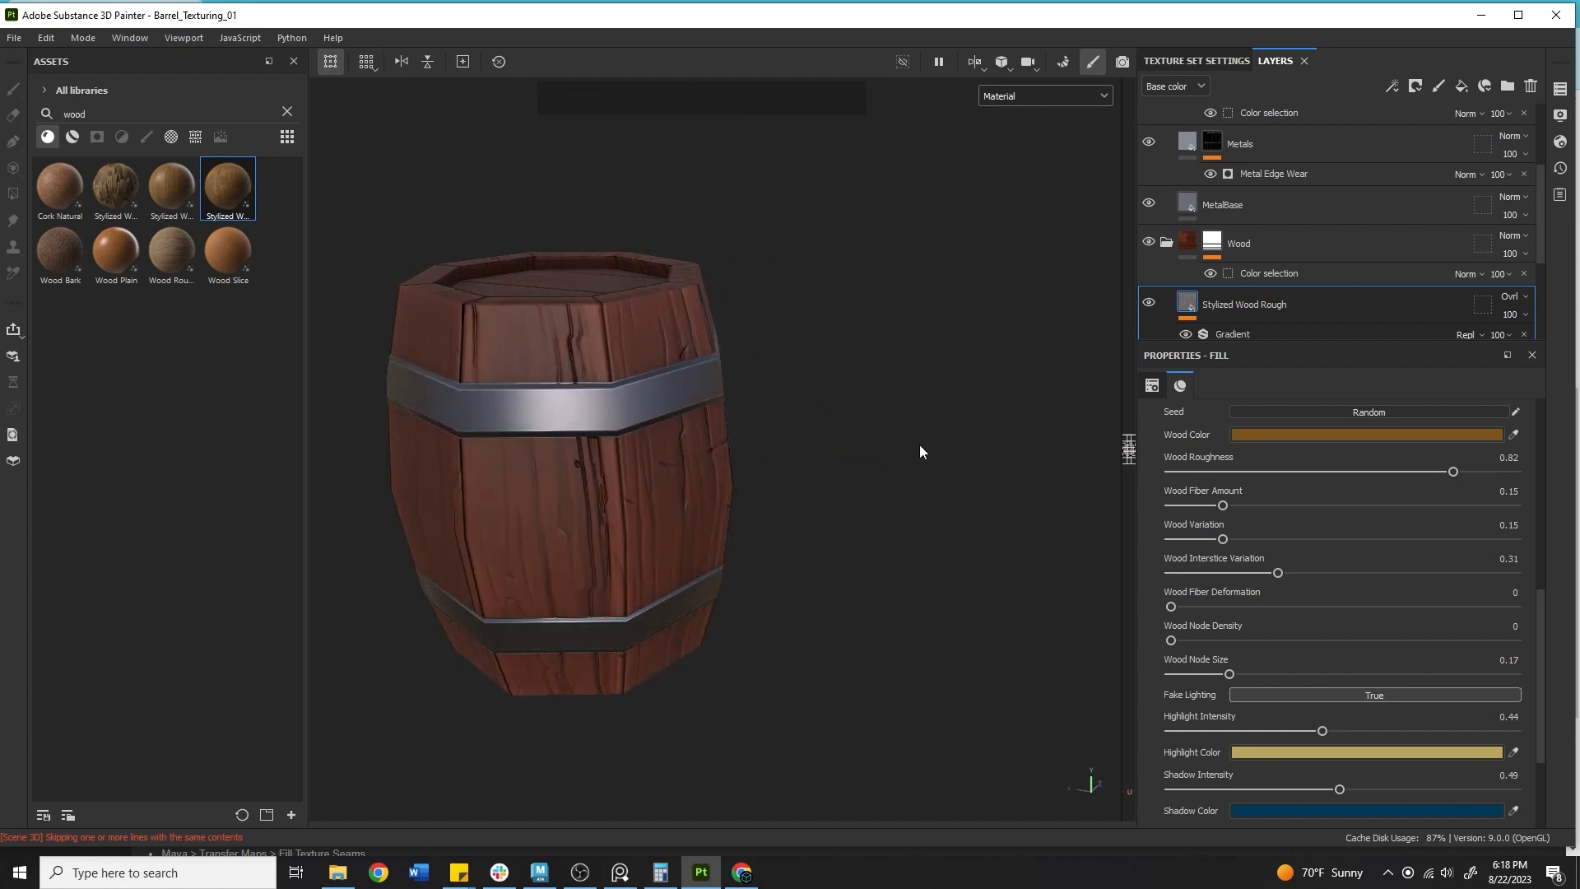
pyautogui.keyDown('alt'); pyautogui.moveTo(921, 448); pyautogui.dragTo(751, 409); pyautogui.keyUp('alt')
pyautogui.keyDown('alt'); pyautogui.moveTo(751, 408); pyautogui.dragTo(1121, 479, button='right'); pyautogui.keyUp('alt')
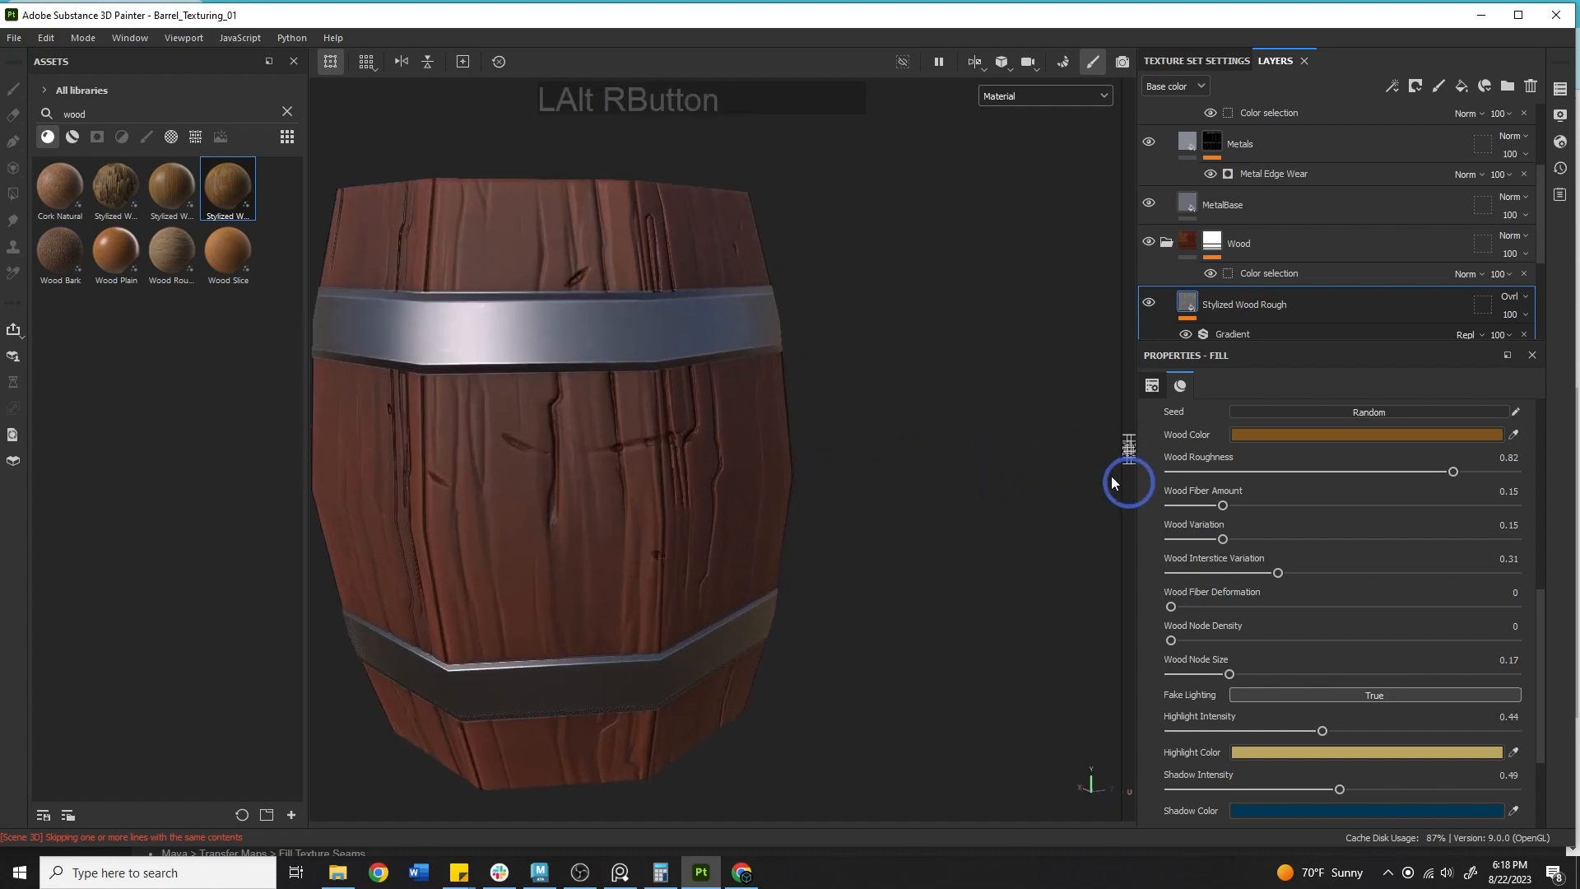
# Show the Height channel in the layer stack and set the Stylized Wood Rough layer's height opacity to about 14.
pyautogui.click(1506, 295)
pyautogui.click(1144, 86)
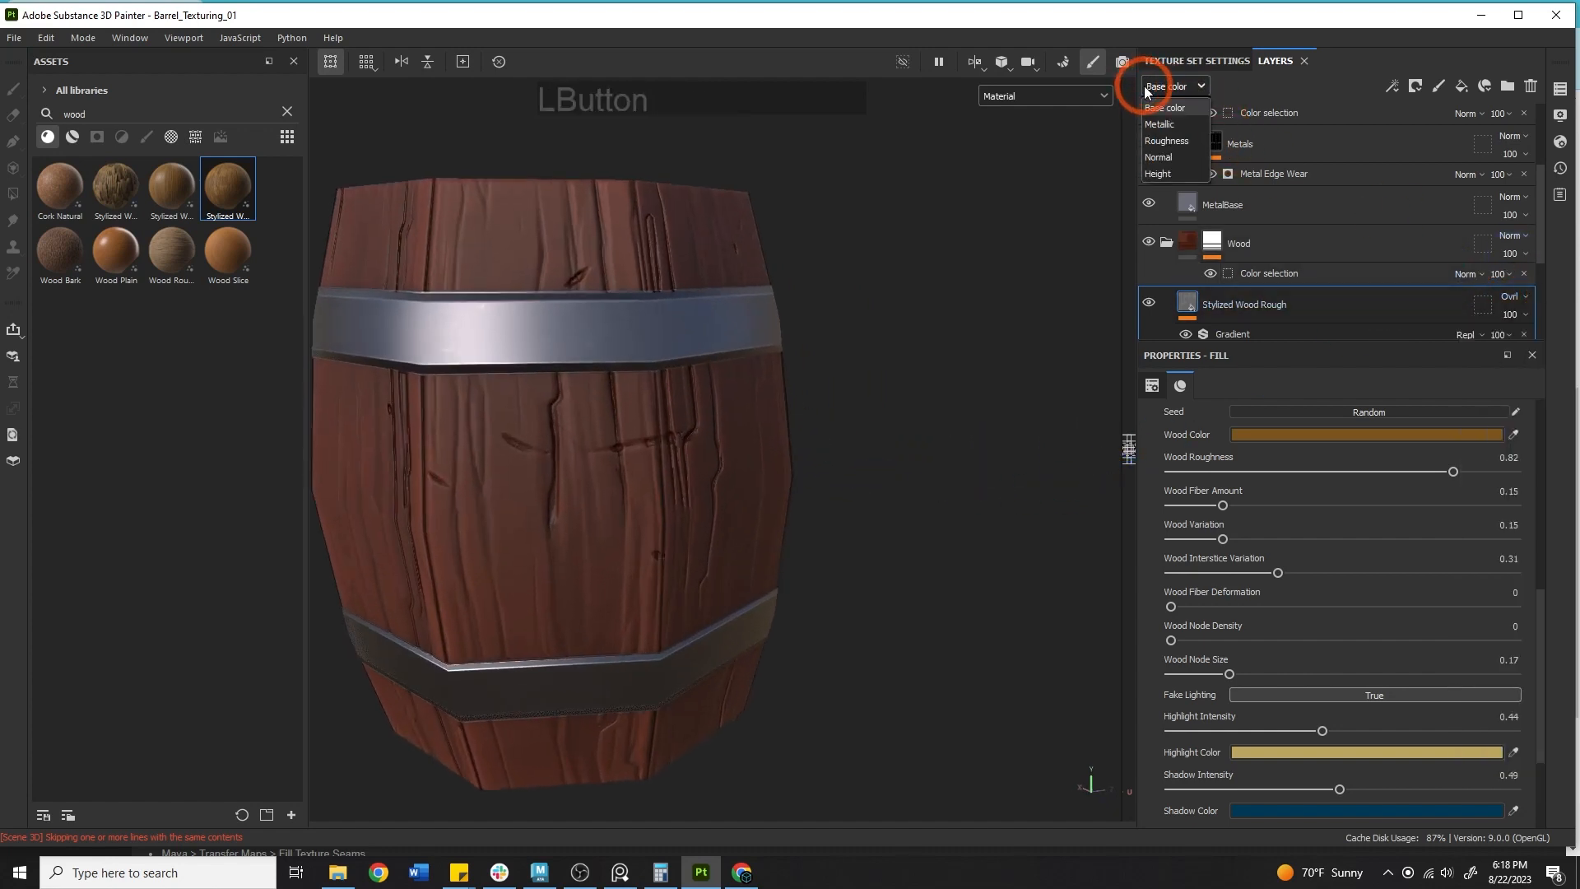
pyautogui.click(1172, 181)
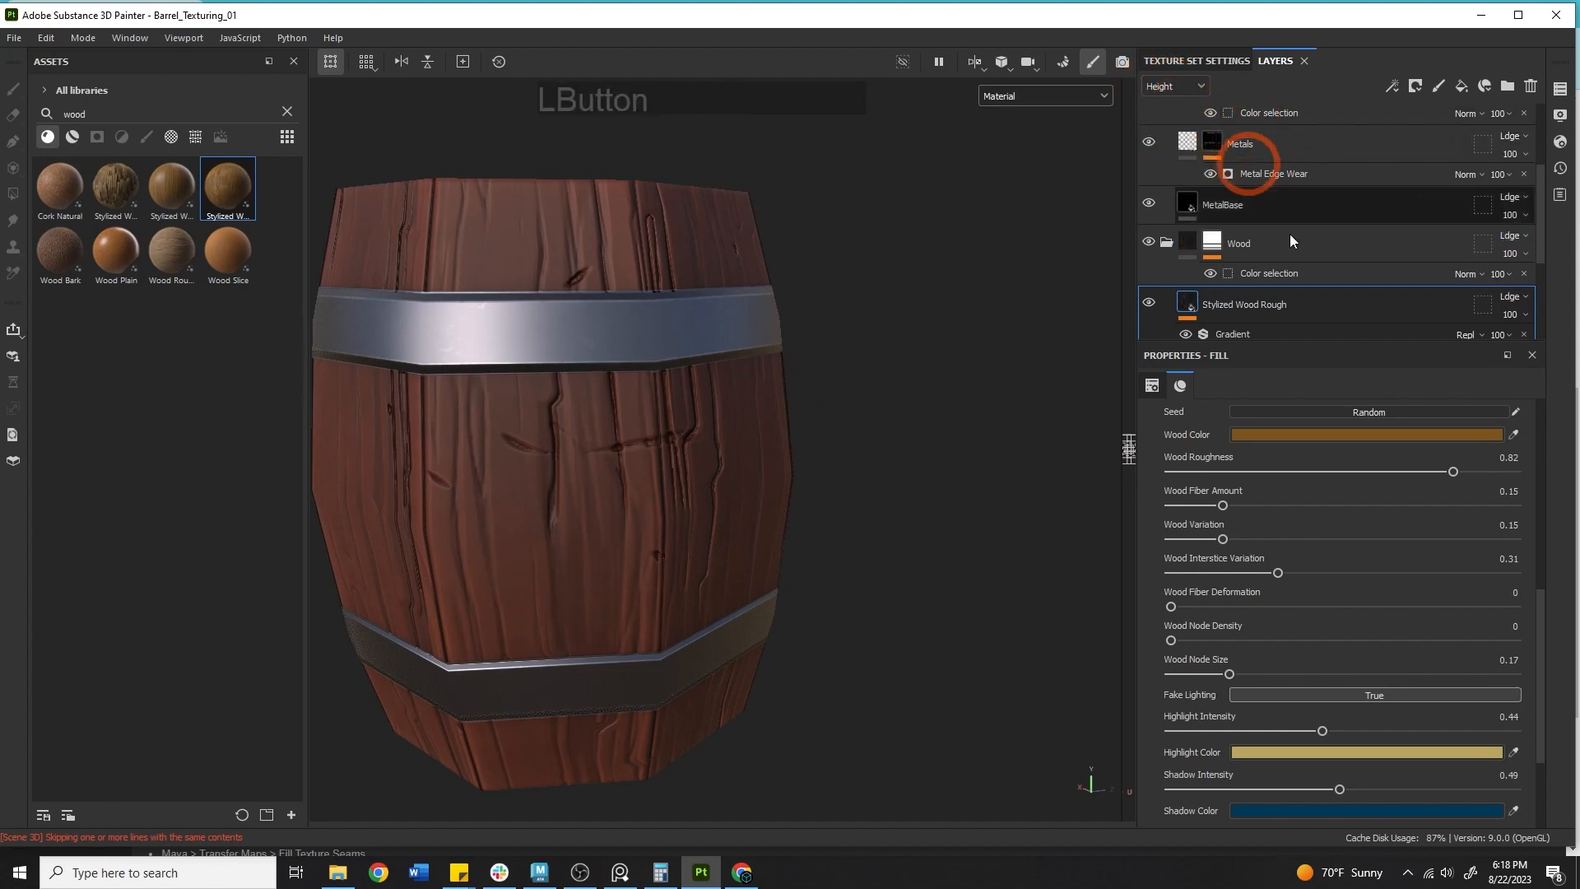
pyautogui.click(1519, 316)
pyautogui.moveTo(1543, 342); pyautogui.dragTo(1407, 336)
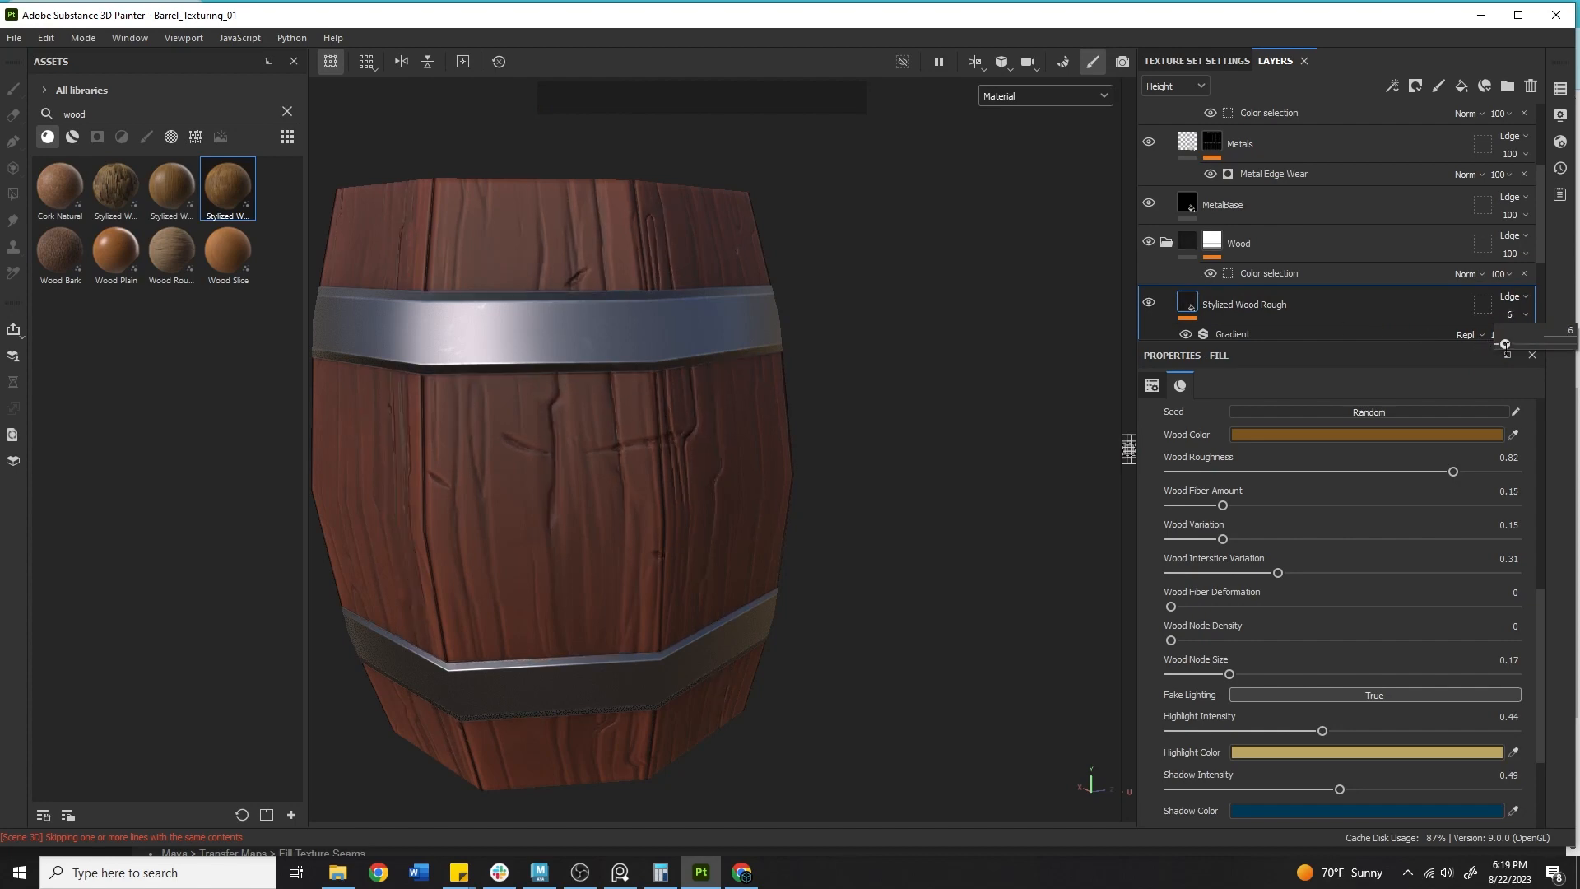
pyautogui.moveTo(1506, 344); pyautogui.dragTo(1509, 344)
# Show the Normal channel in the layer stack and set the Stylized Wood Rough layer's normal opacity to 0.
pyautogui.click(1175, 86)
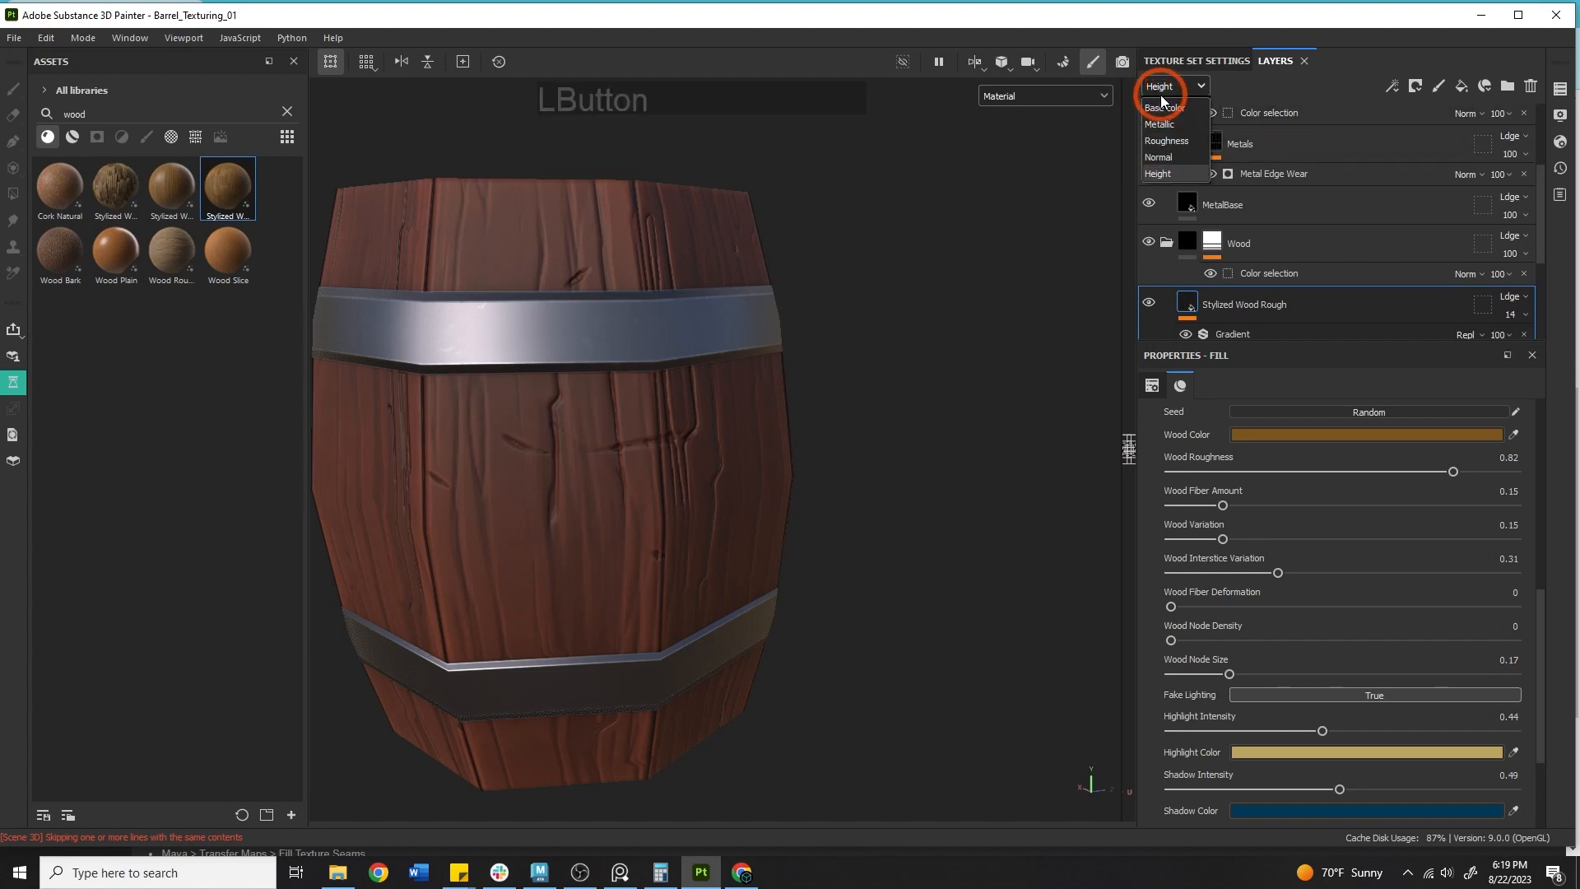
pyautogui.click(1172, 156)
pyautogui.click(1510, 314)
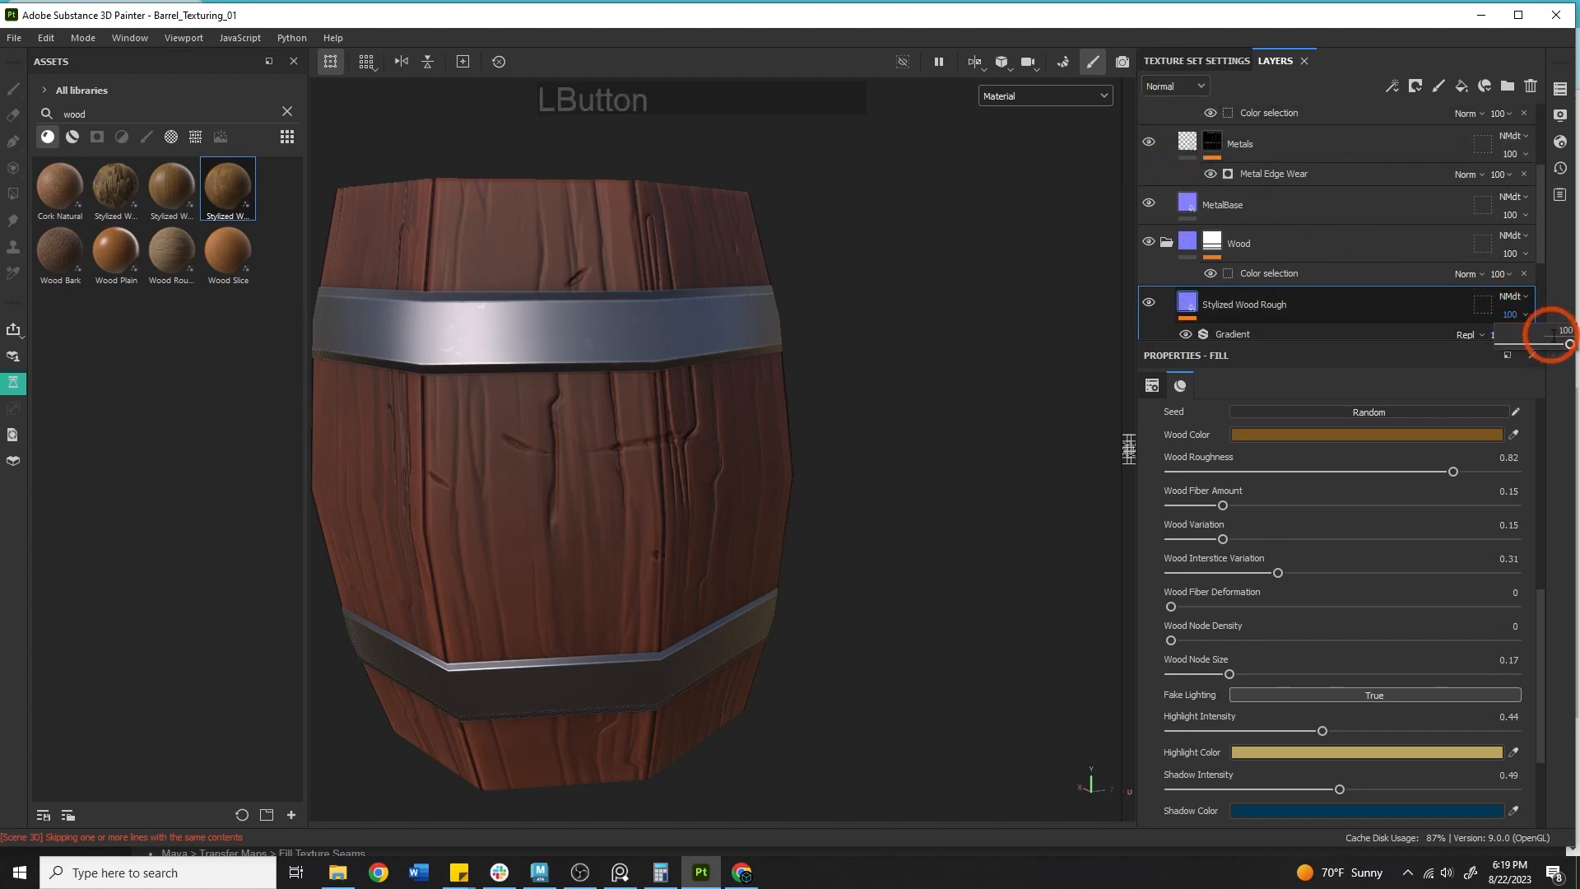
pyautogui.moveTo(1470, 348); pyautogui.dragTo(1514, 350)
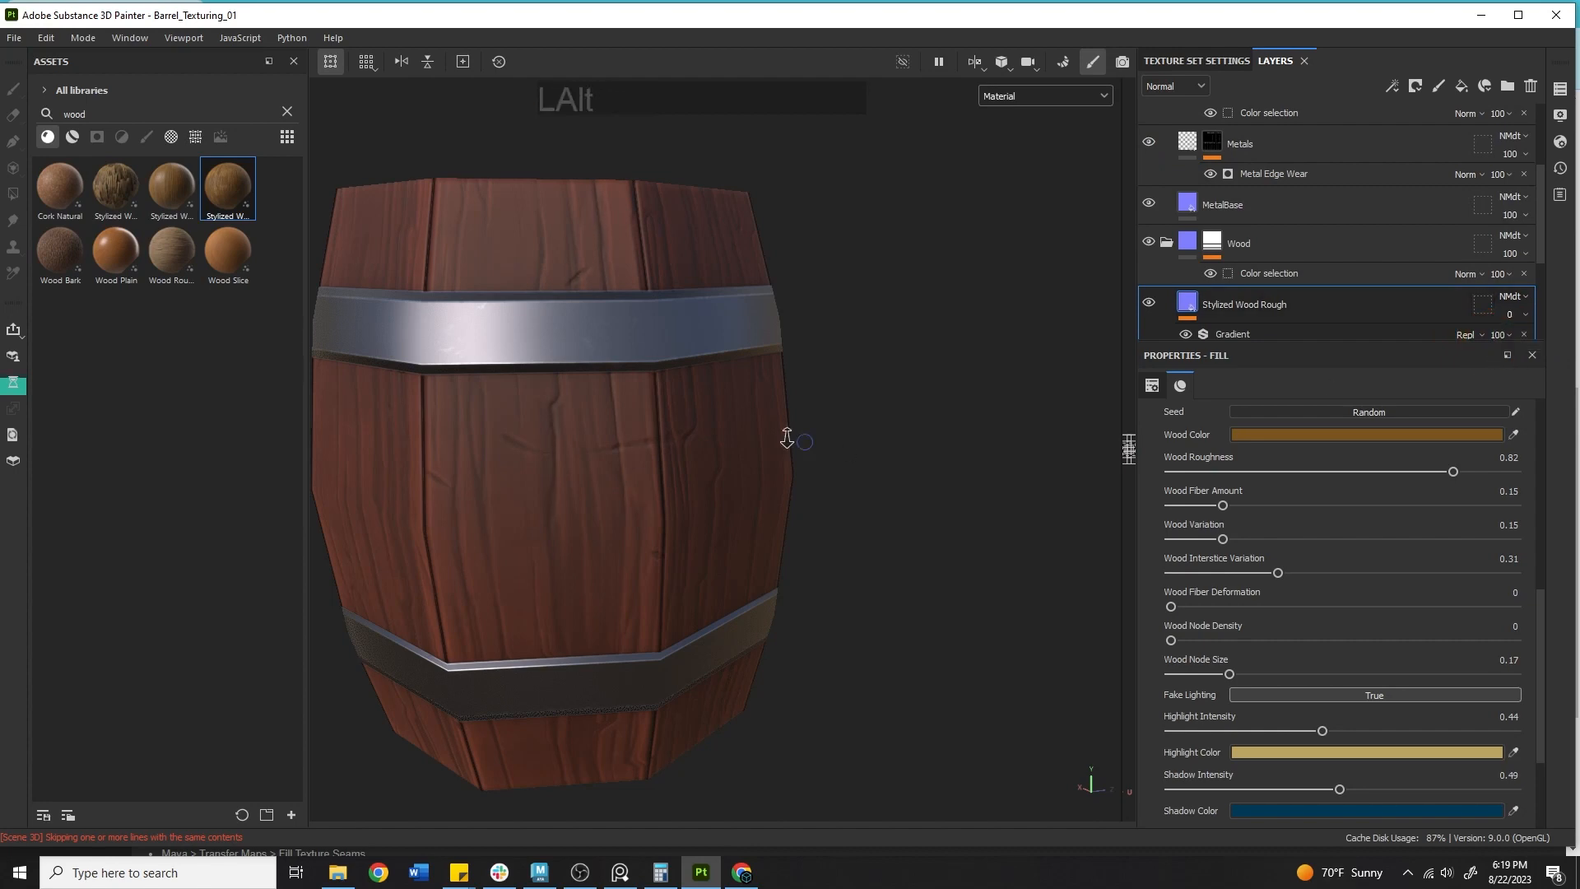
# Orbit and zoom around the barrel to examine the softened wood relief.
pyautogui.keyDown('alt'); pyautogui.moveTo(576, 449); pyautogui.dragTo(211, 451); pyautogui.keyUp('alt')
pyautogui.keyDown('shift'); pyautogui.moveTo(211, 452); pyautogui.dragTo(866, 446, button='right'); pyautogui.keyUp('shift')
pyautogui.keyDown('alt'); pyautogui.moveTo(867, 447); pyautogui.dragTo(776, 477); pyautogui.keyUp('alt')
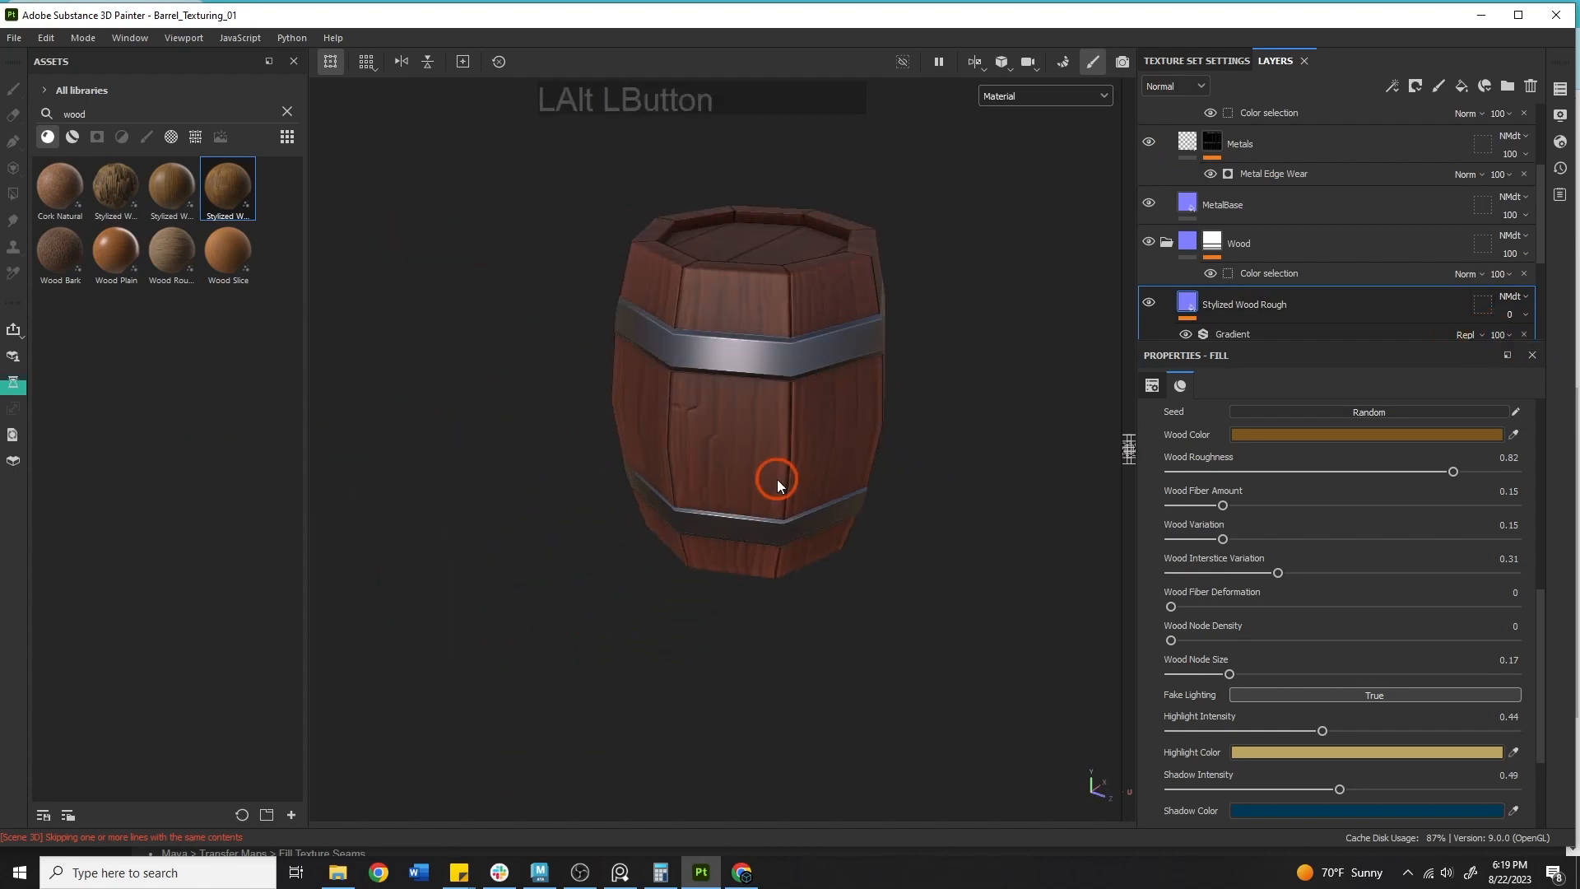
pyautogui.keyDown('alt'); pyautogui.moveTo(776, 477); pyautogui.dragTo(811, 536, button='middle'); pyautogui.keyUp('alt')
pyautogui.keyDown('alt'); pyautogui.moveTo(812, 535); pyautogui.dragTo(1000, 506, button='right'); pyautogui.keyUp('alt')
pyautogui.scroll(5, 1347, 497)
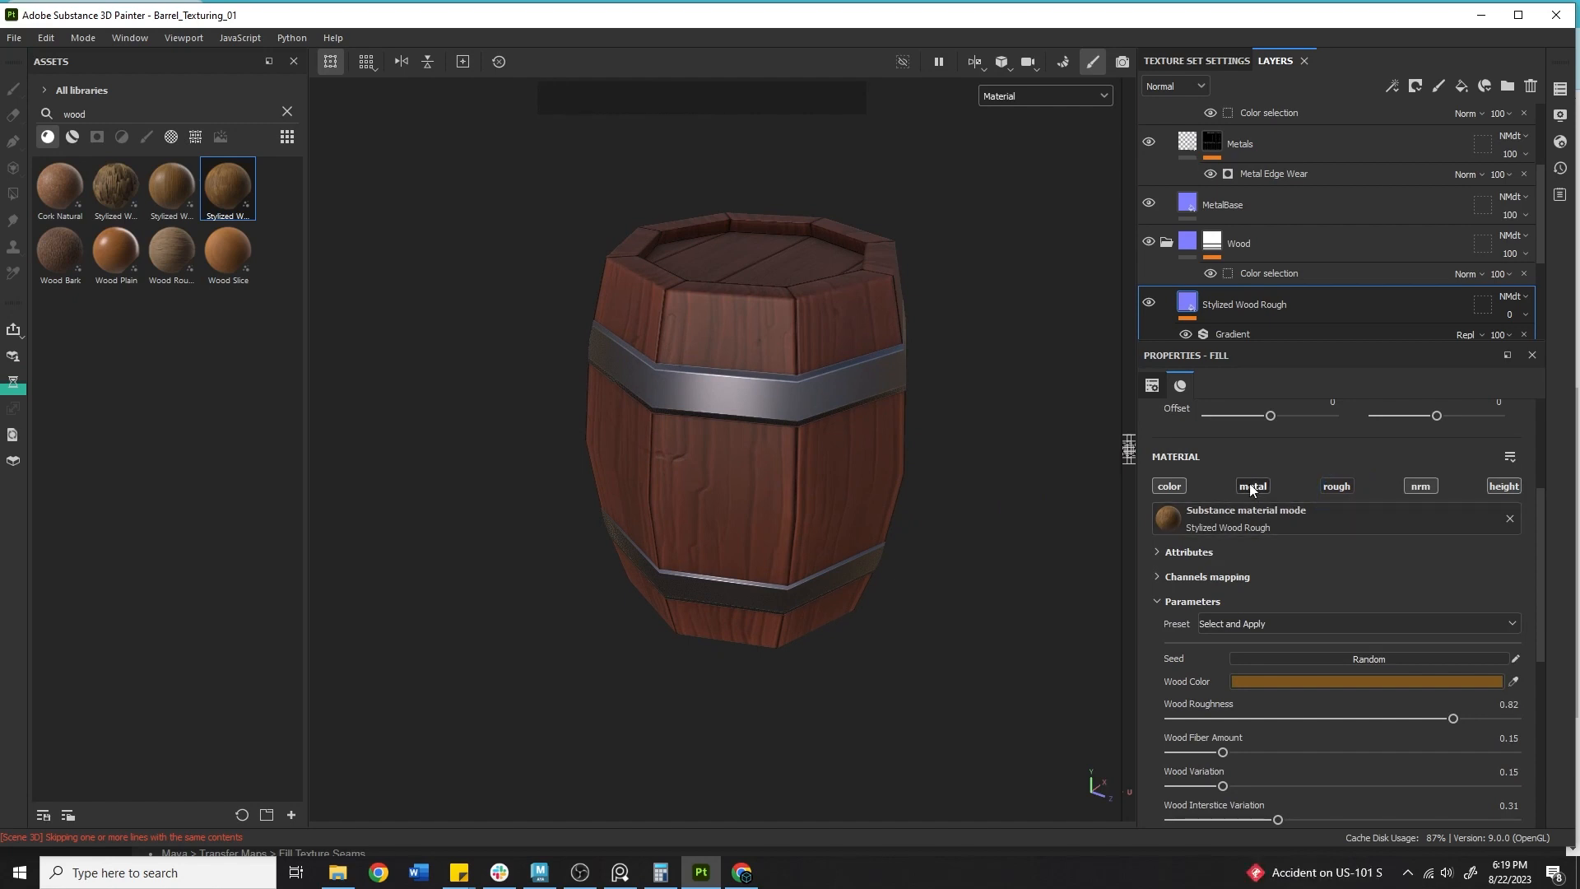
pyautogui.click(1341, 489)
pyautogui.keyDown('alt'); pyautogui.moveTo(822, 386); pyautogui.dragTo(946, 434); pyautogui.keyUp('alt')
pyautogui.keyDown('shift'); pyautogui.moveTo(955, 444); pyautogui.dragTo(1176, 497, button='right'); pyautogui.keyUp('shift')
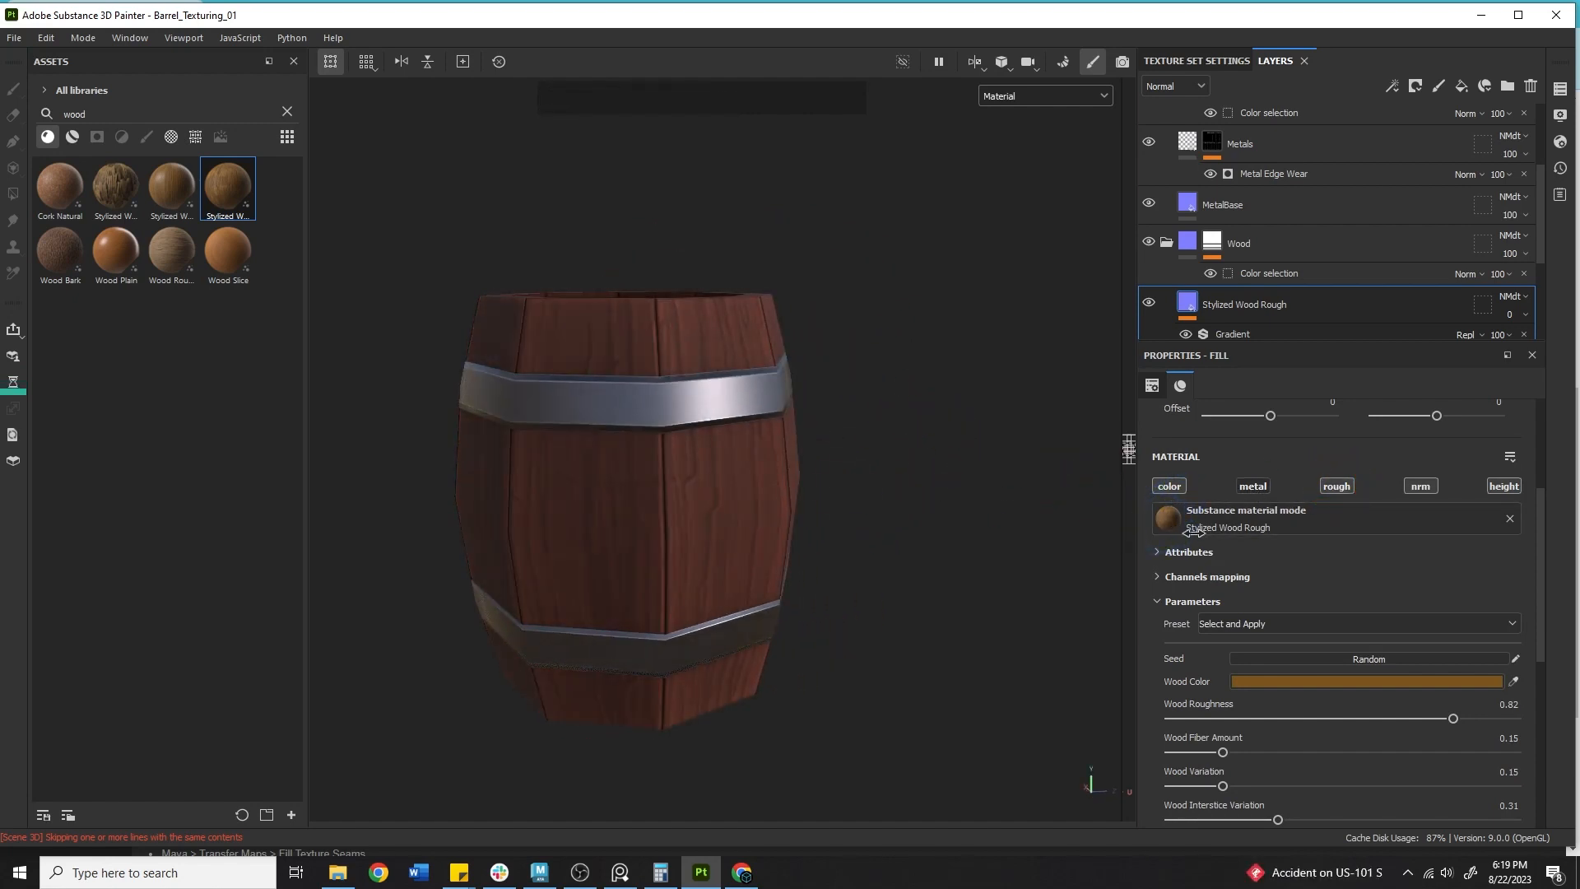
pyautogui.keyDown('alt'); pyautogui.moveTo(864, 486); pyautogui.dragTo(723, 491, button='right'); pyautogui.keyUp('alt')
pyautogui.keyDown('alt'); pyautogui.moveTo(720, 494); pyautogui.dragTo(678, 572); pyautogui.keyUp('alt')
# Switch the viewport to display only the Base color channel and orbit the barrel.
pyautogui.click(1021, 106)
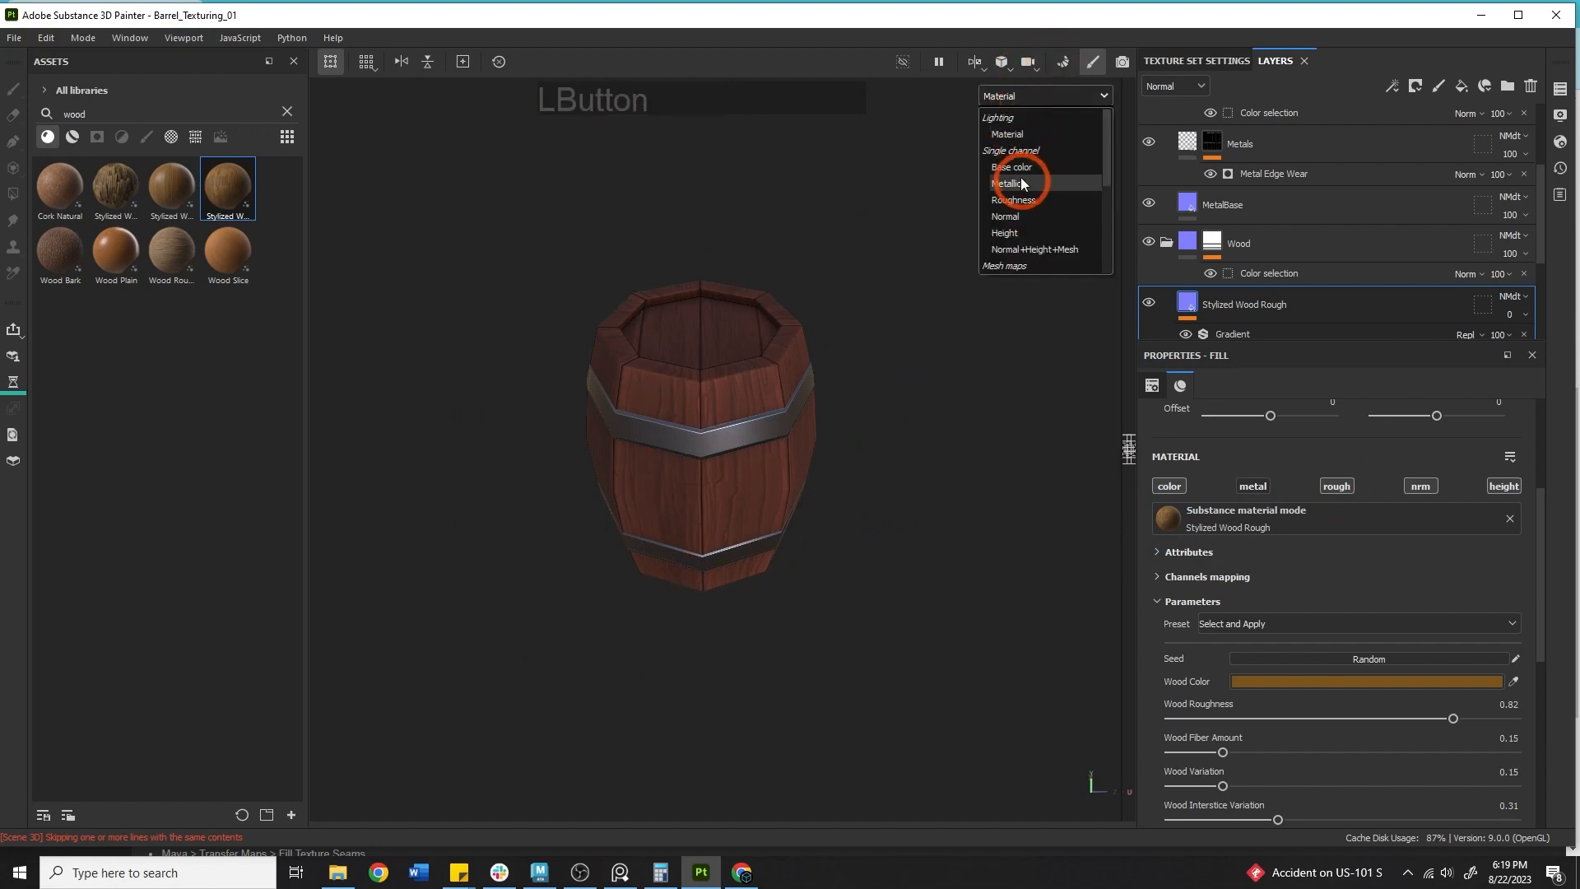
pyautogui.click(989, 170)
pyautogui.keyDown('alt'); pyautogui.moveTo(740, 321); pyautogui.dragTo(1239, 321, button='right'); pyautogui.keyUp('alt')
pyautogui.keyDown('alt'); pyautogui.moveTo(712, 535); pyautogui.dragTo(708, 471); pyautogui.keyUp('alt')
pyautogui.keyDown('alt'); pyautogui.moveTo(708, 473); pyautogui.dragTo(797, 506, button='middle'); pyautogui.keyUp('alt')
pyautogui.keyDown('alt'); pyautogui.moveTo(796, 505); pyautogui.dragTo(823, 551); pyautogui.keyUp('alt')
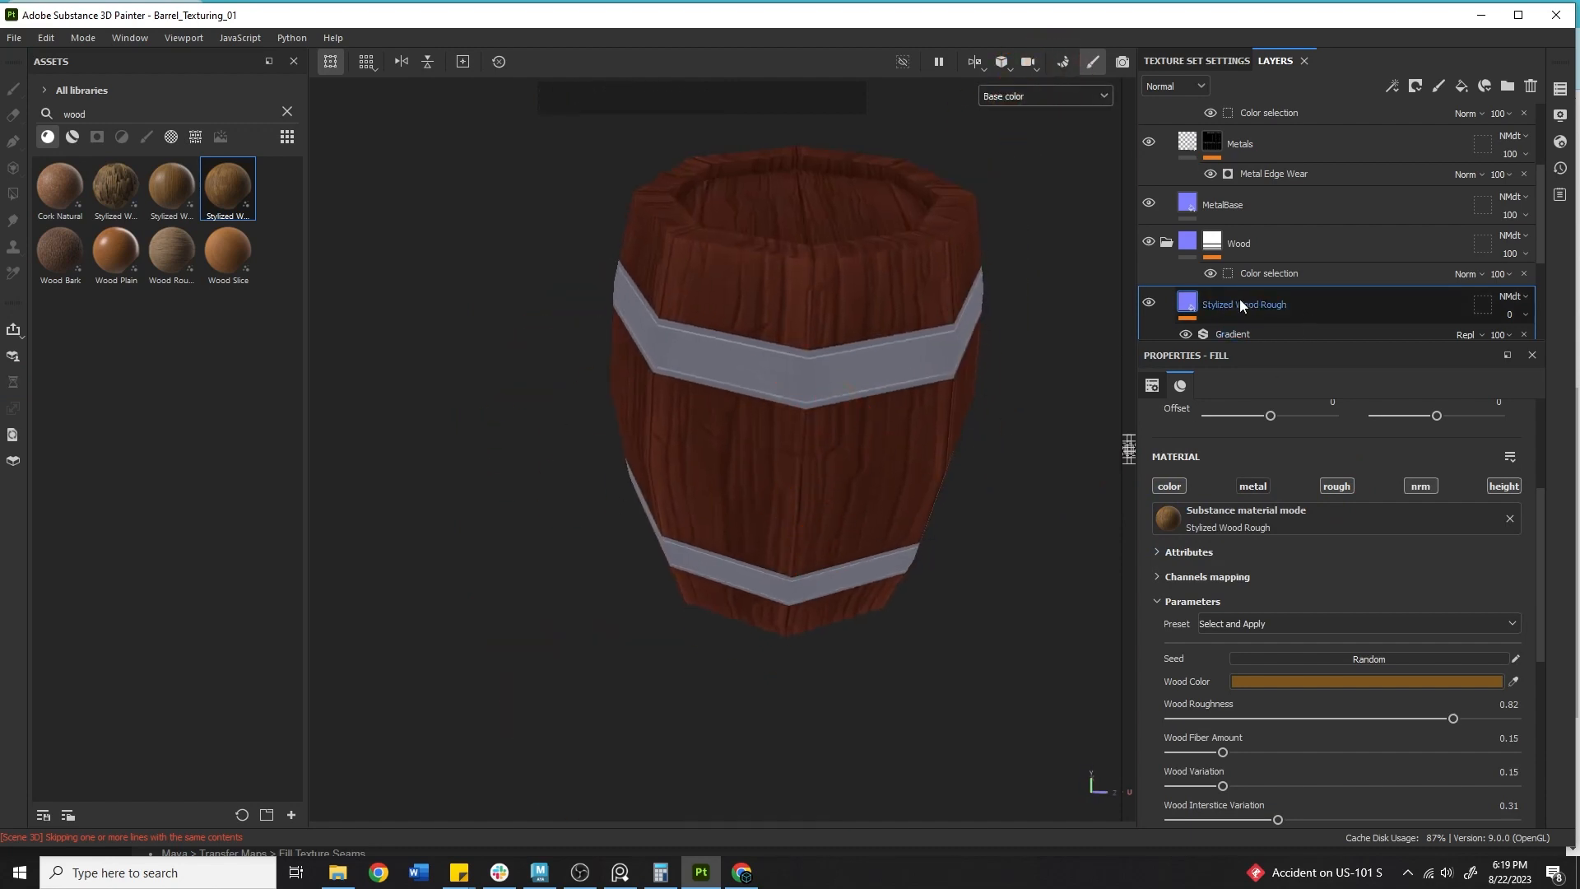
# Show Base color in the layer stack and try 52 opacity on the Stylized Wood Rough layer before restoring 100.
pyautogui.click(1173, 89)
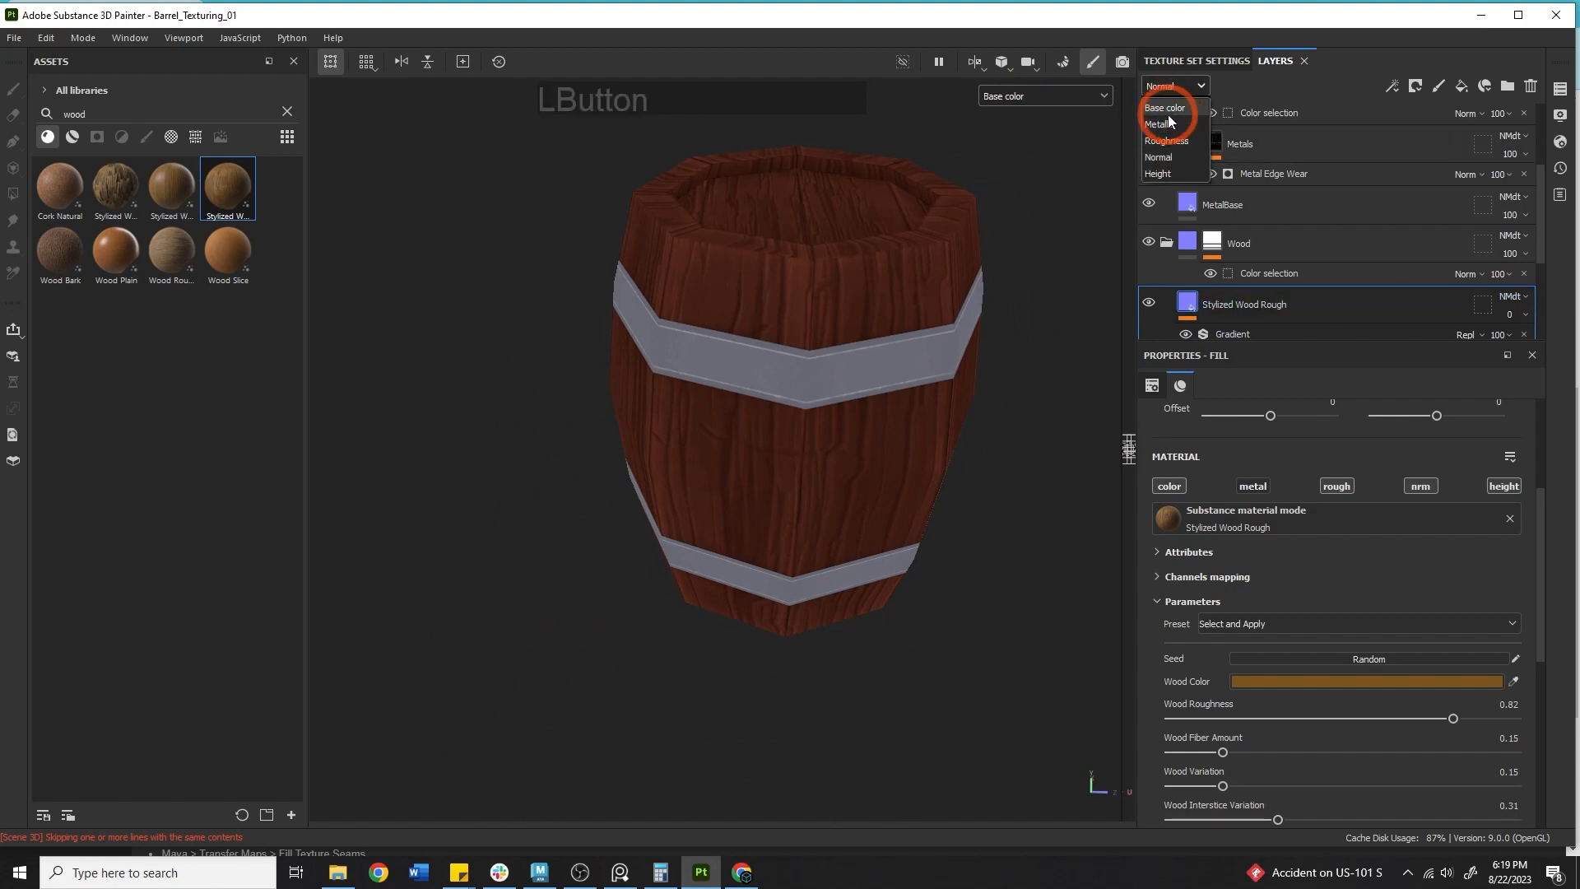
pyautogui.click(1166, 107)
pyautogui.moveTo(1513, 325); pyautogui.dragTo(1541, 363)
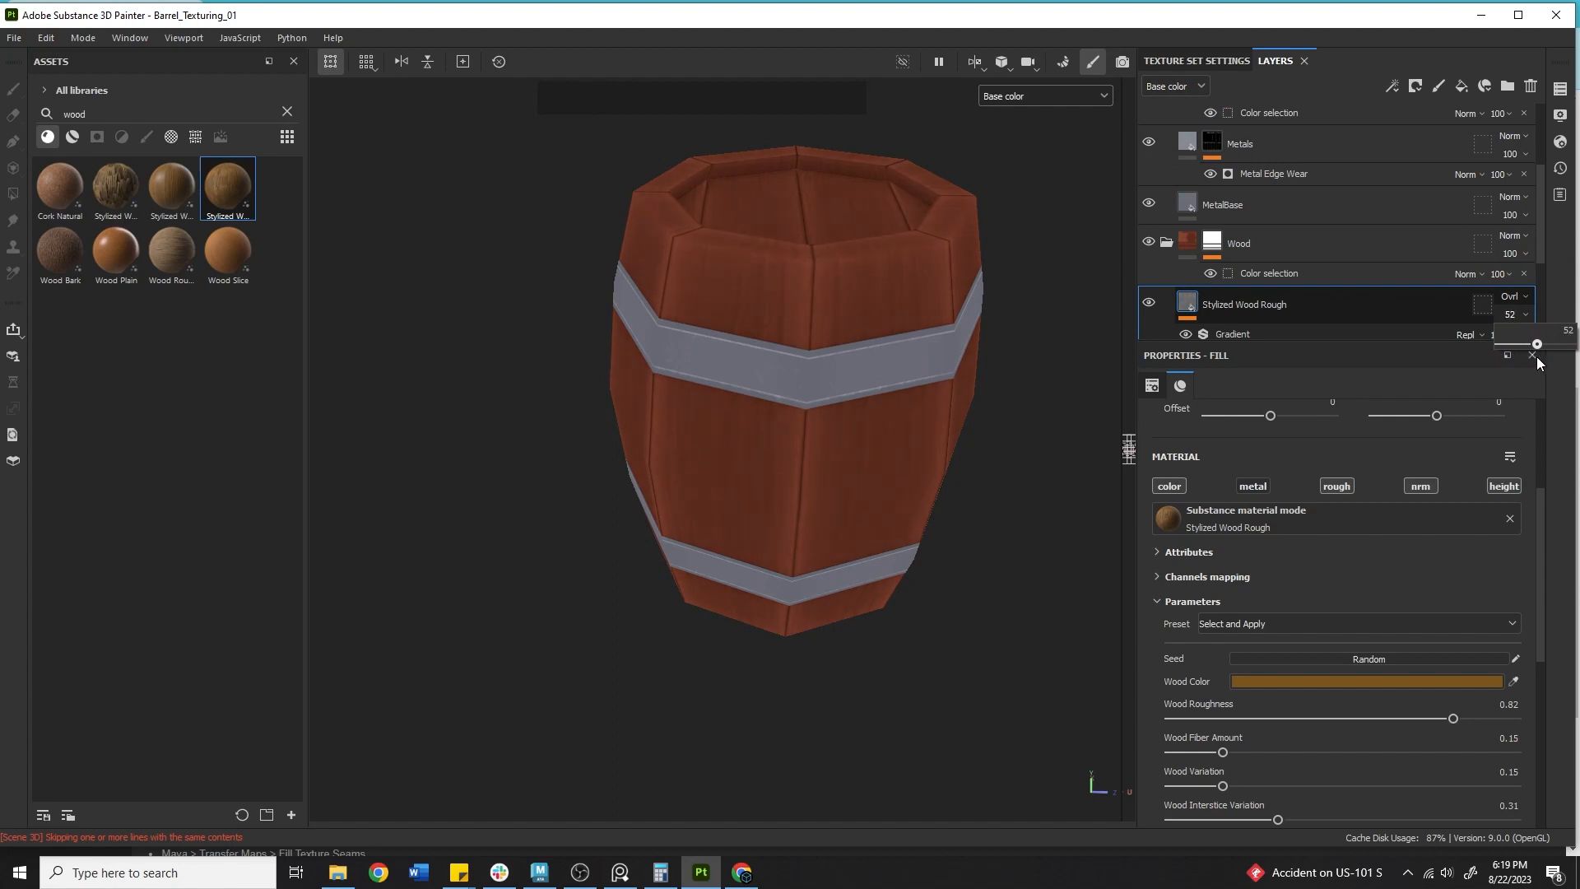
pyautogui.keyDown('alt'); pyautogui.moveTo(971, 272); pyautogui.dragTo(1119, 306); pyautogui.keyUp('alt')
pyautogui.moveTo(1509, 313); pyautogui.dragTo(1575, 356)
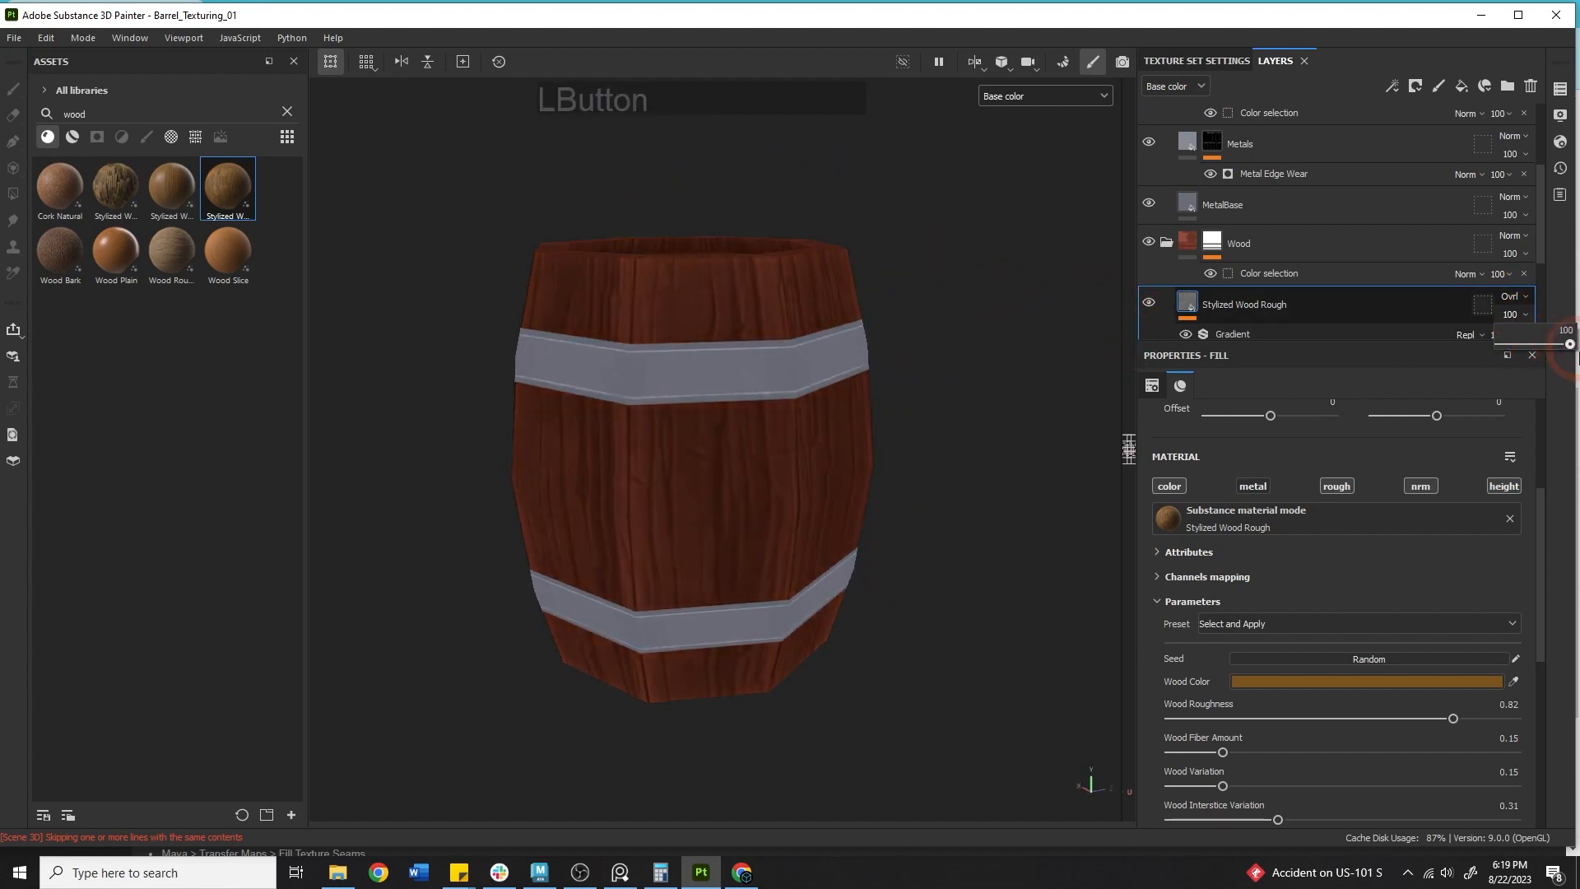
# Open the layer's Gradient filter and set Color 2 Position to 0.07 and Color 3 Position to 0.96.
pyautogui.click(1240, 334)
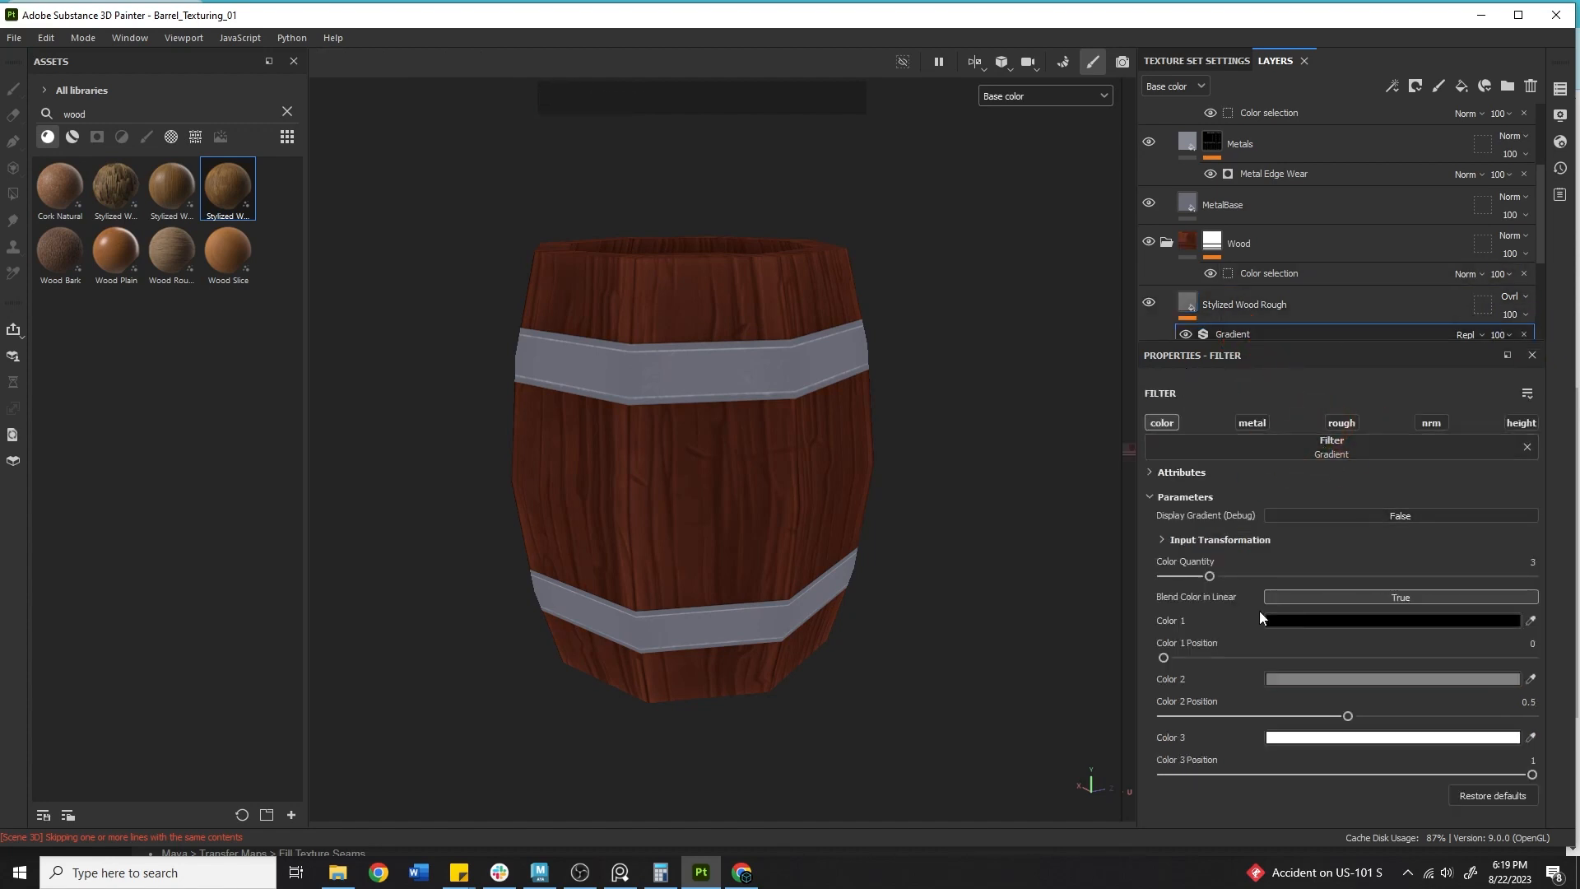
pyautogui.moveTo(1349, 714)
pyautogui.mouseDown()
pyautogui.moveTo(1495, 713)
pyautogui.moveTo(1232, 700)
pyautogui.moveTo(1257, 698)
pyautogui.mouseUp()
pyautogui.moveTo(1210, 574); pyautogui.dragTo(1195, 573)
pyautogui.moveTo(1216, 713)
pyautogui.mouseDown()
pyautogui.moveTo(1163, 707)
pyautogui.moveTo(1188, 707)
pyautogui.mouseUp()
pyautogui.moveTo(1529, 774)
pyautogui.mouseDown()
pyautogui.moveTo(1333, 774)
pyautogui.moveTo(1574, 776)
pyautogui.moveTo(1512, 750)
pyautogui.mouseUp()
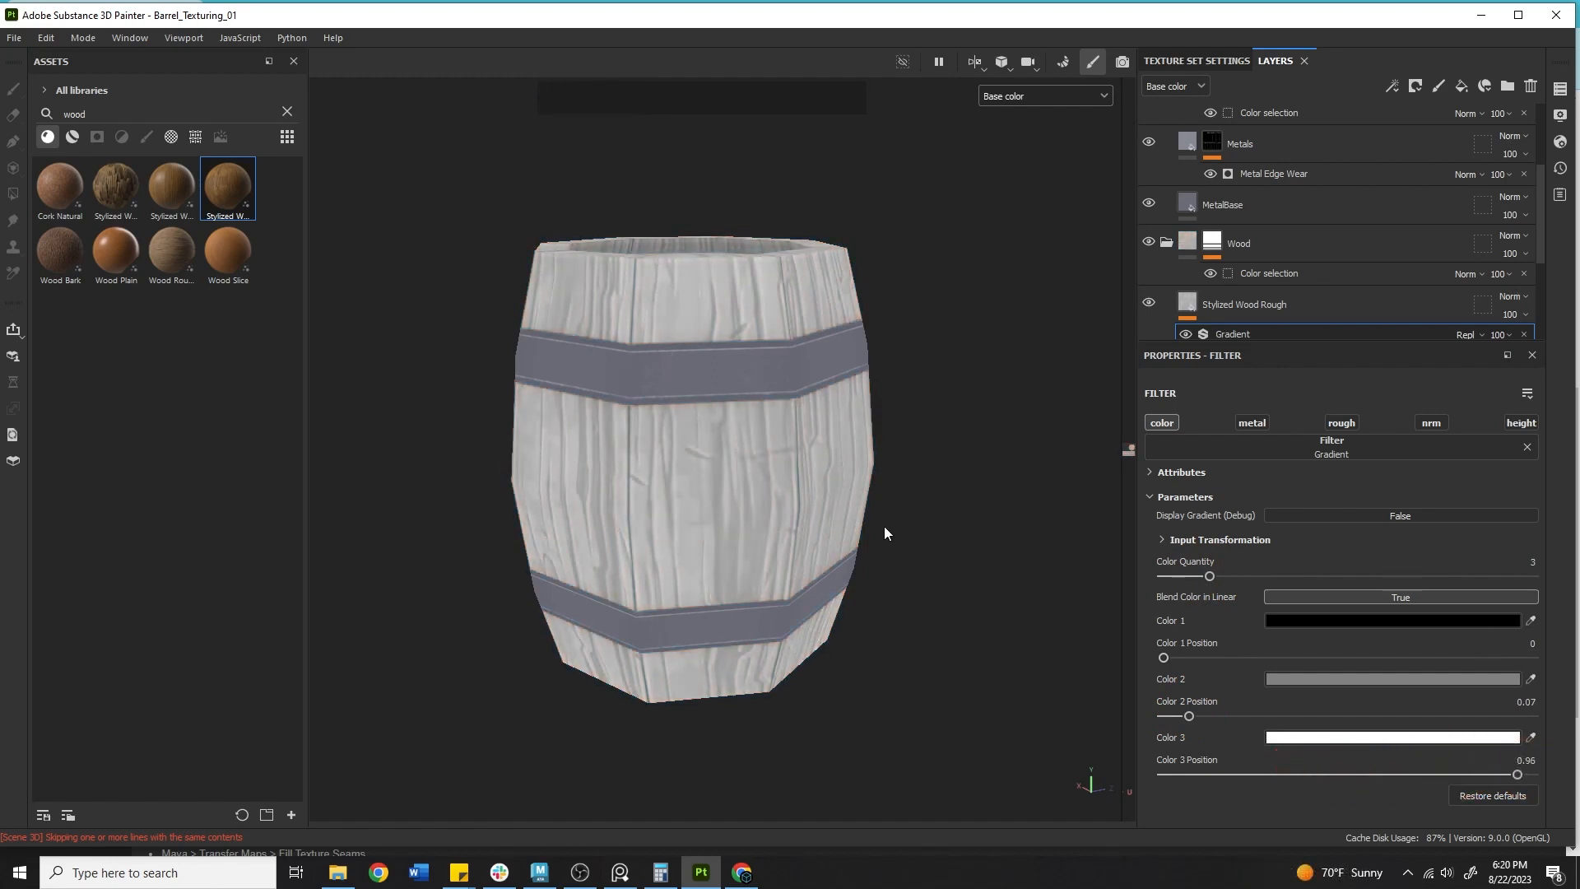
pyautogui.click(1529, 620)
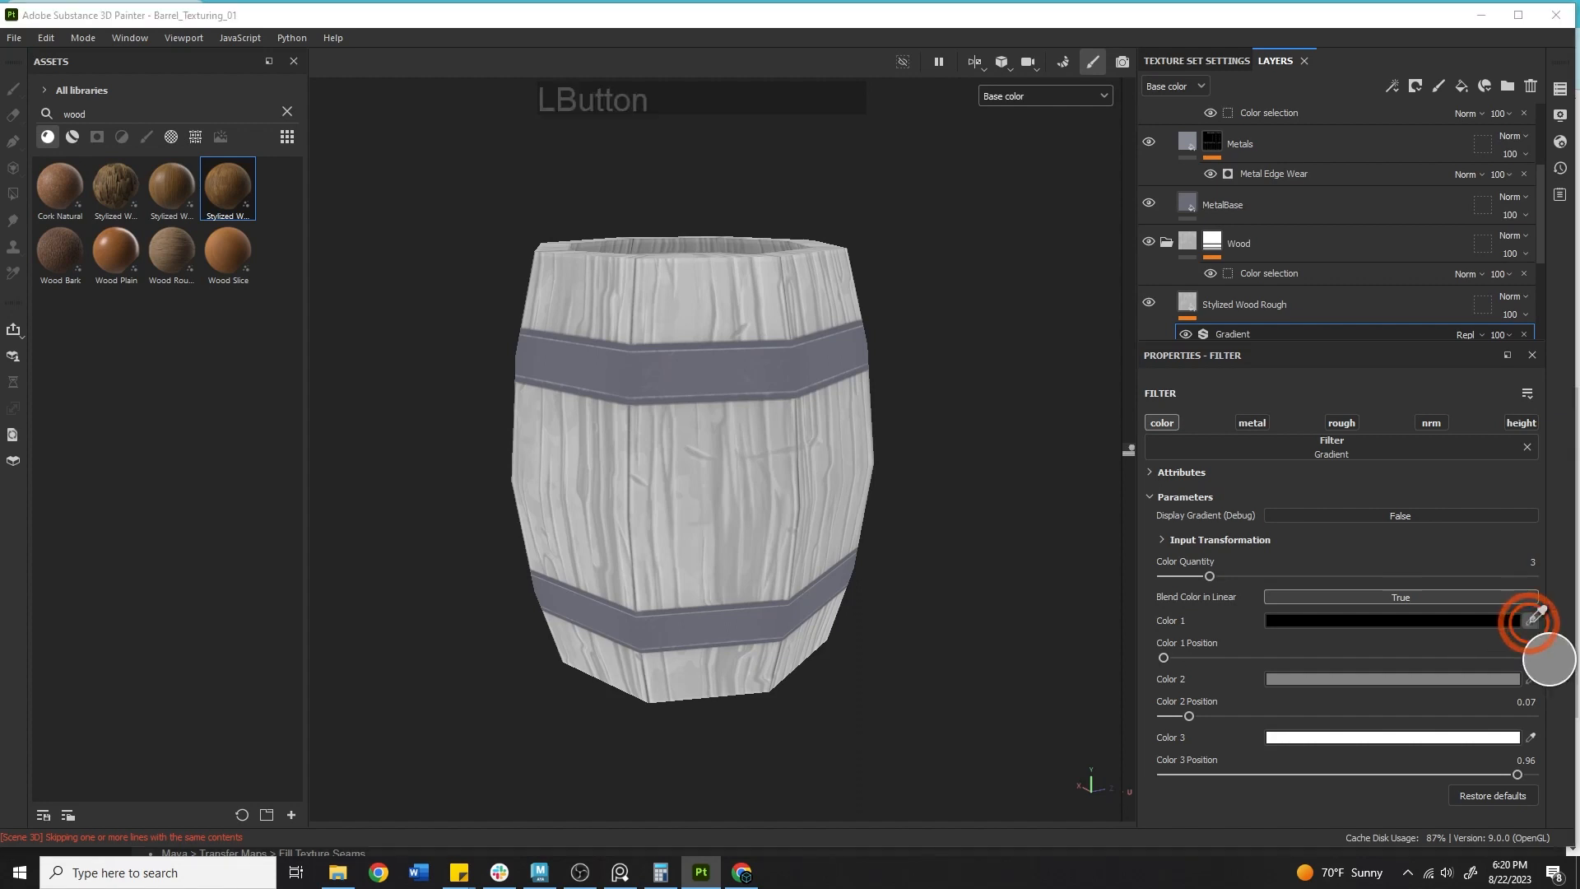
pyautogui.click(1529, 620)
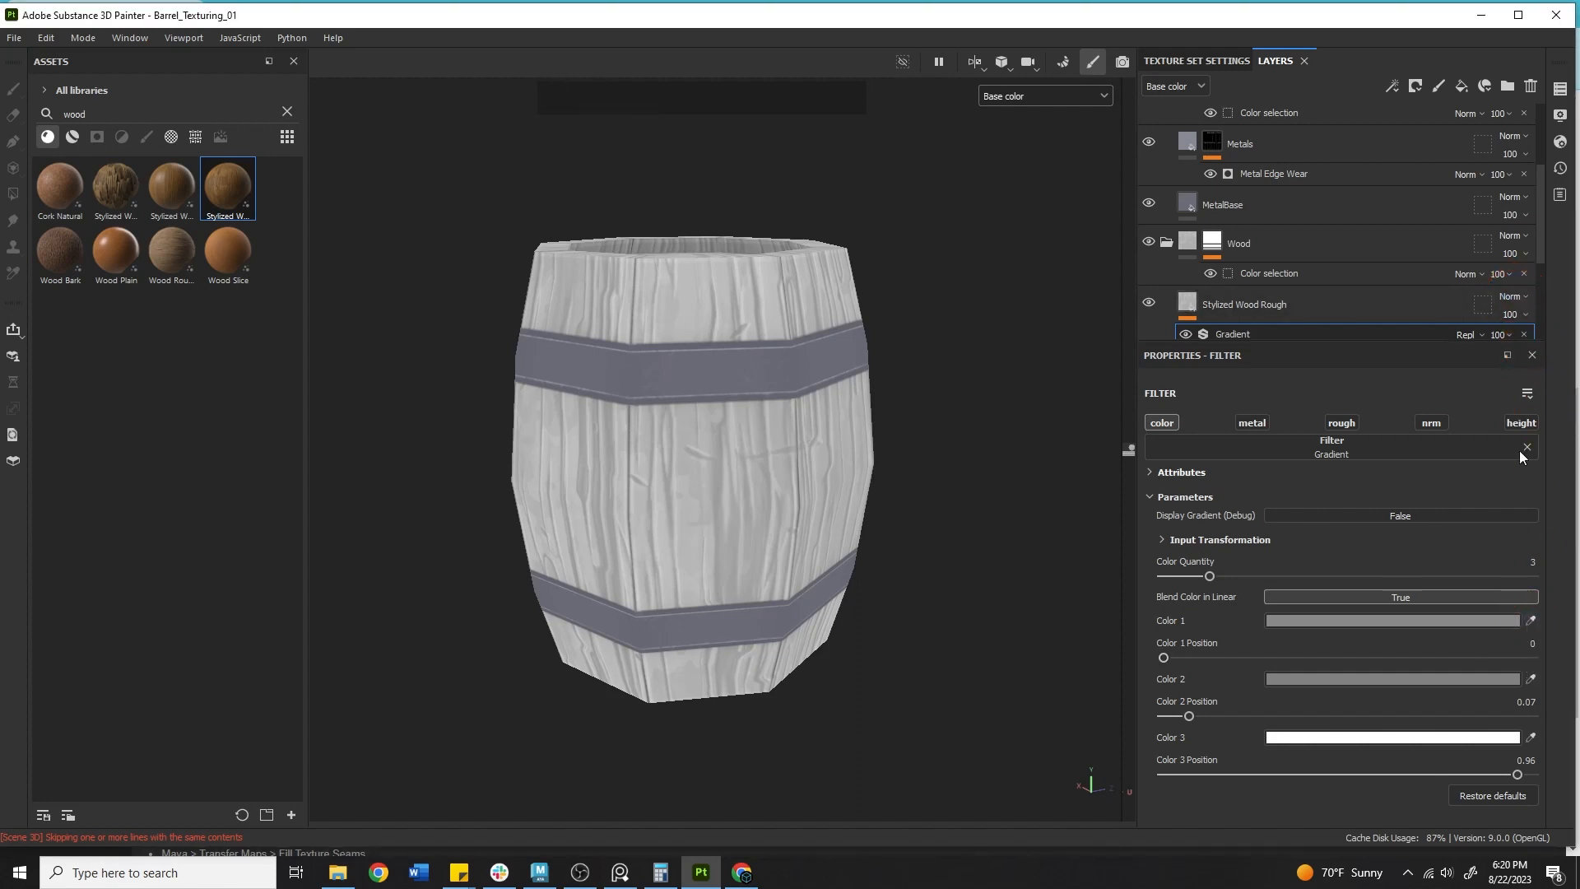
pyautogui.click(1512, 297)
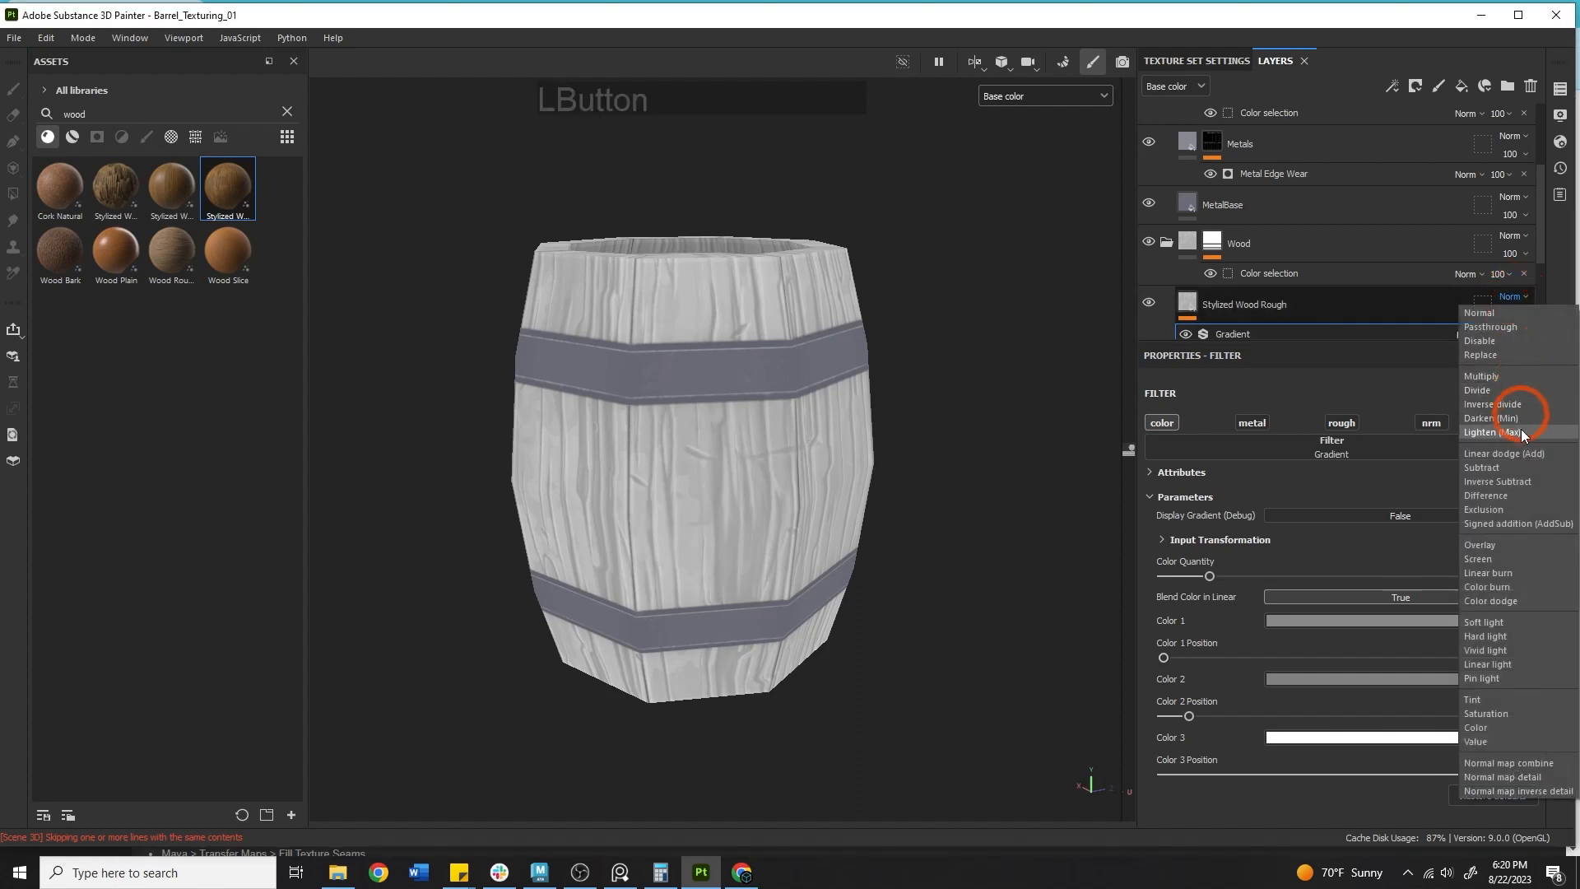
pyautogui.click(1522, 545)
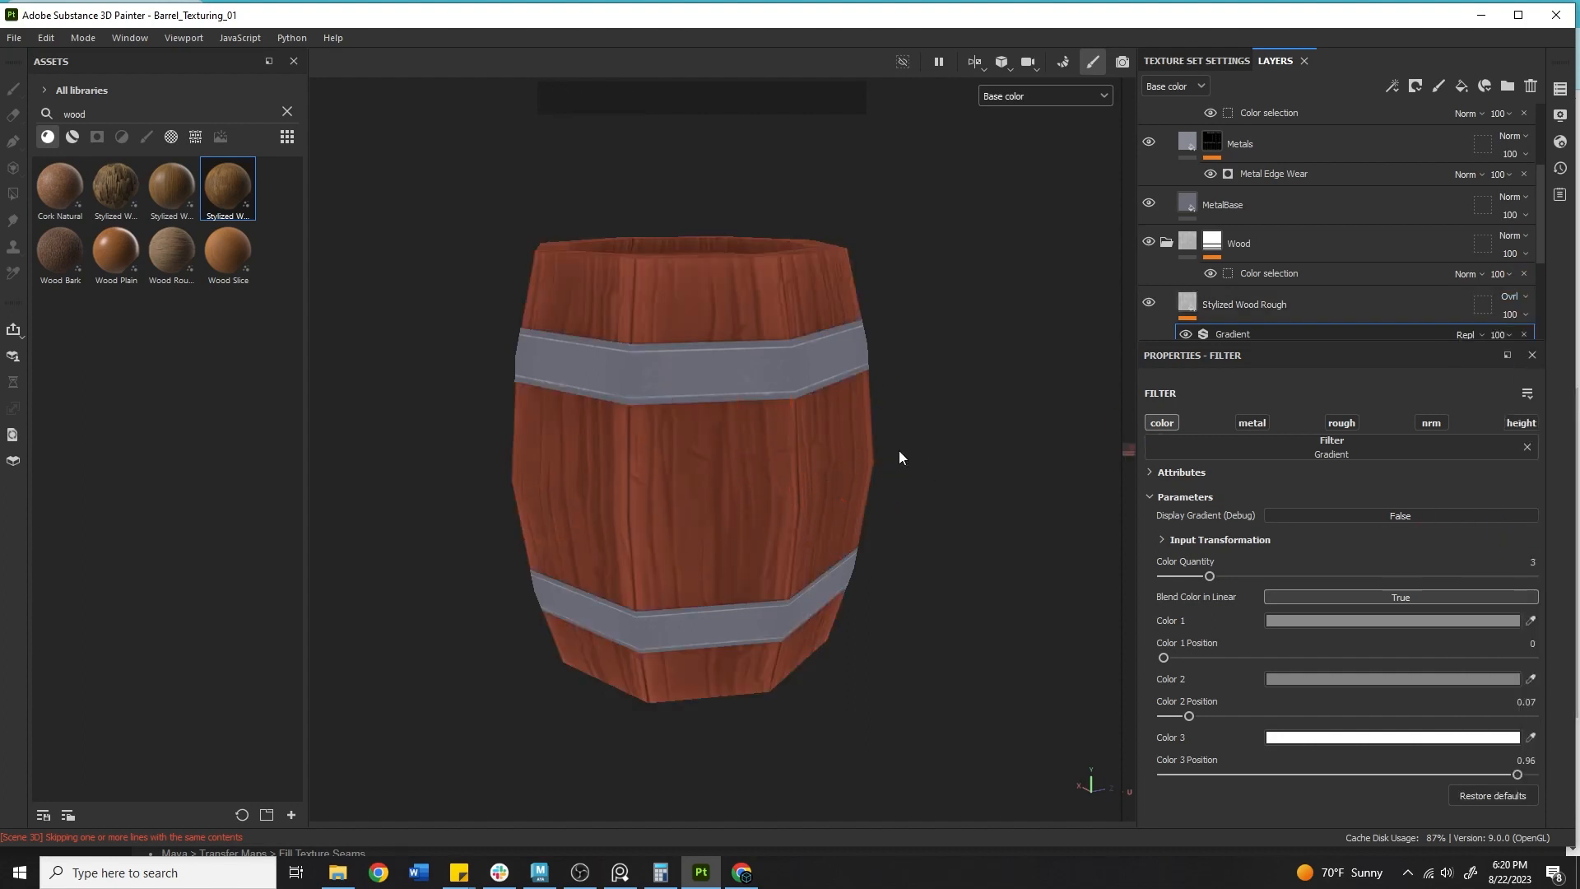
pyautogui.click(1509, 298)
pyautogui.click(1500, 311)
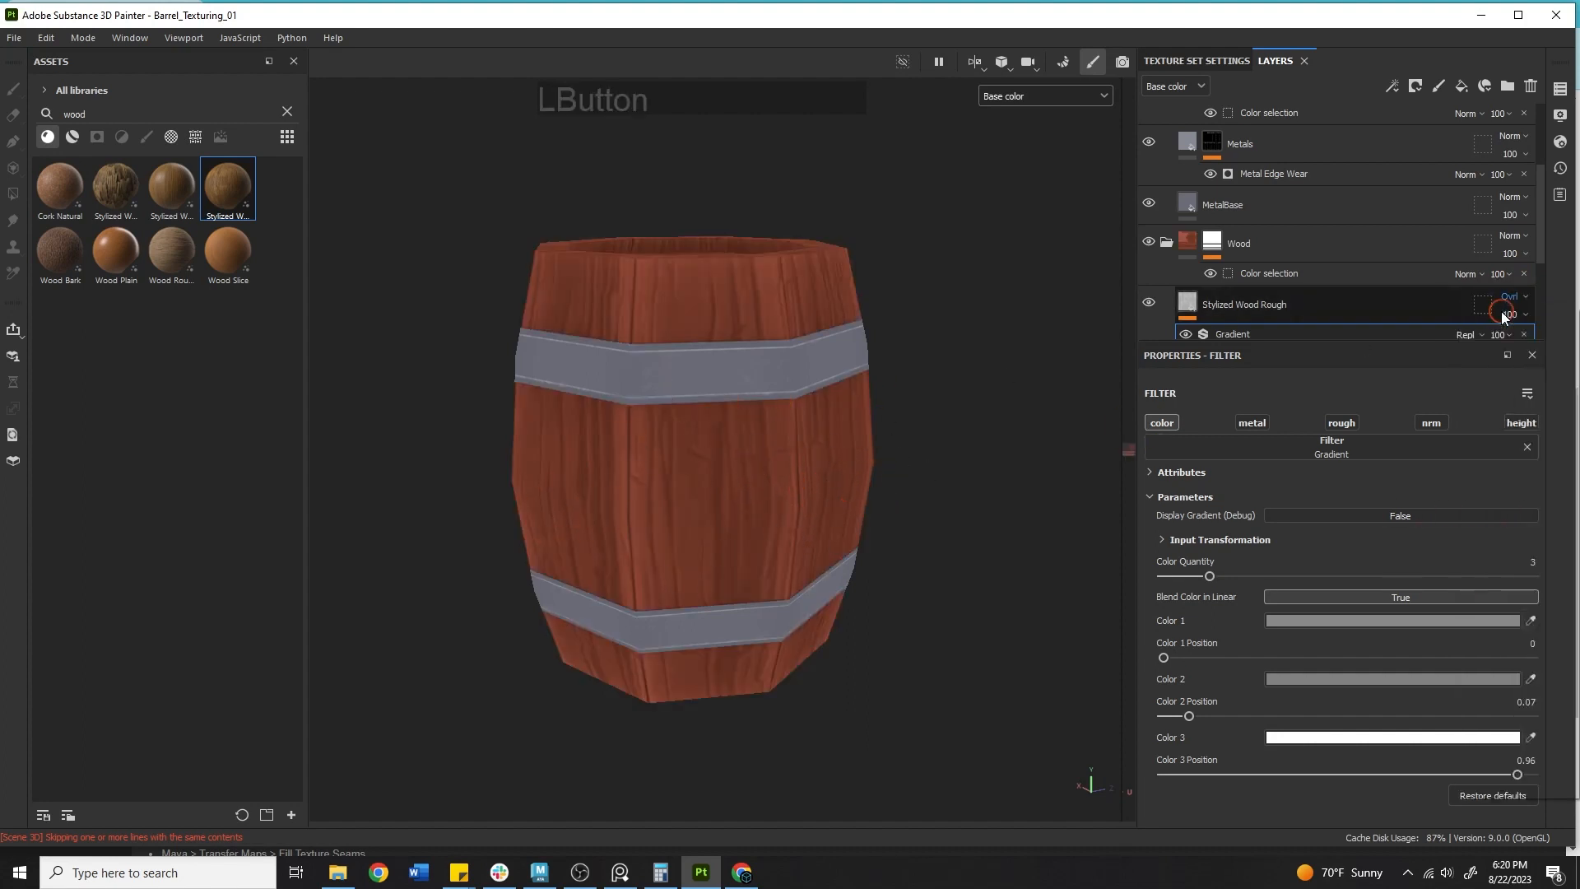
# Sample a reddish-brown wood color for the gradient's Color 1 and Color 2, then start picking Color 3.
pyautogui.click(1531, 620)
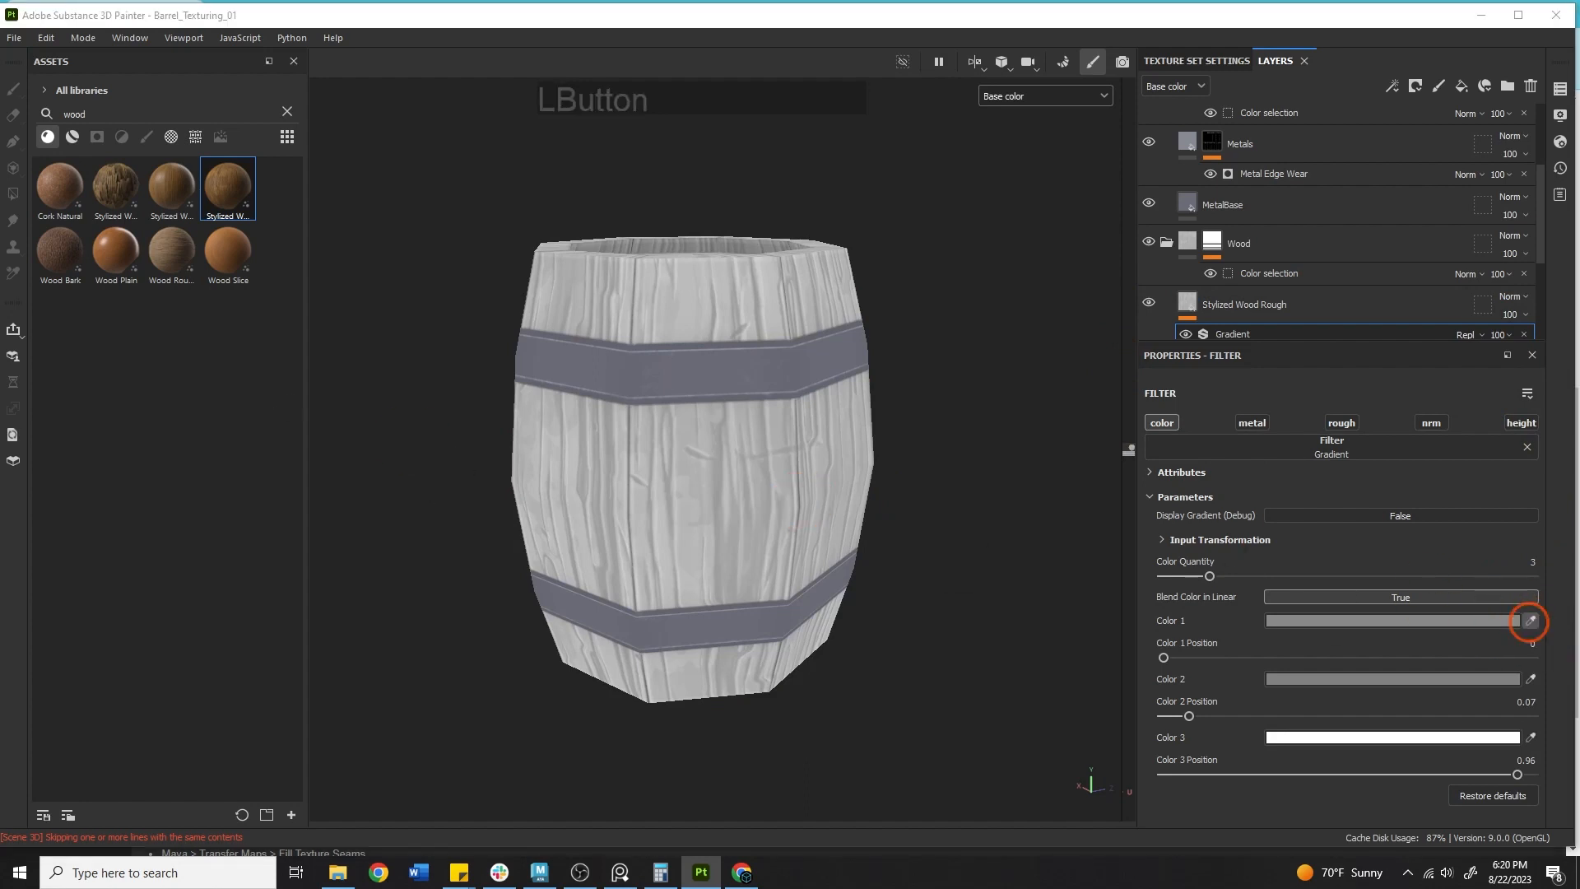
pyautogui.click(333, 548)
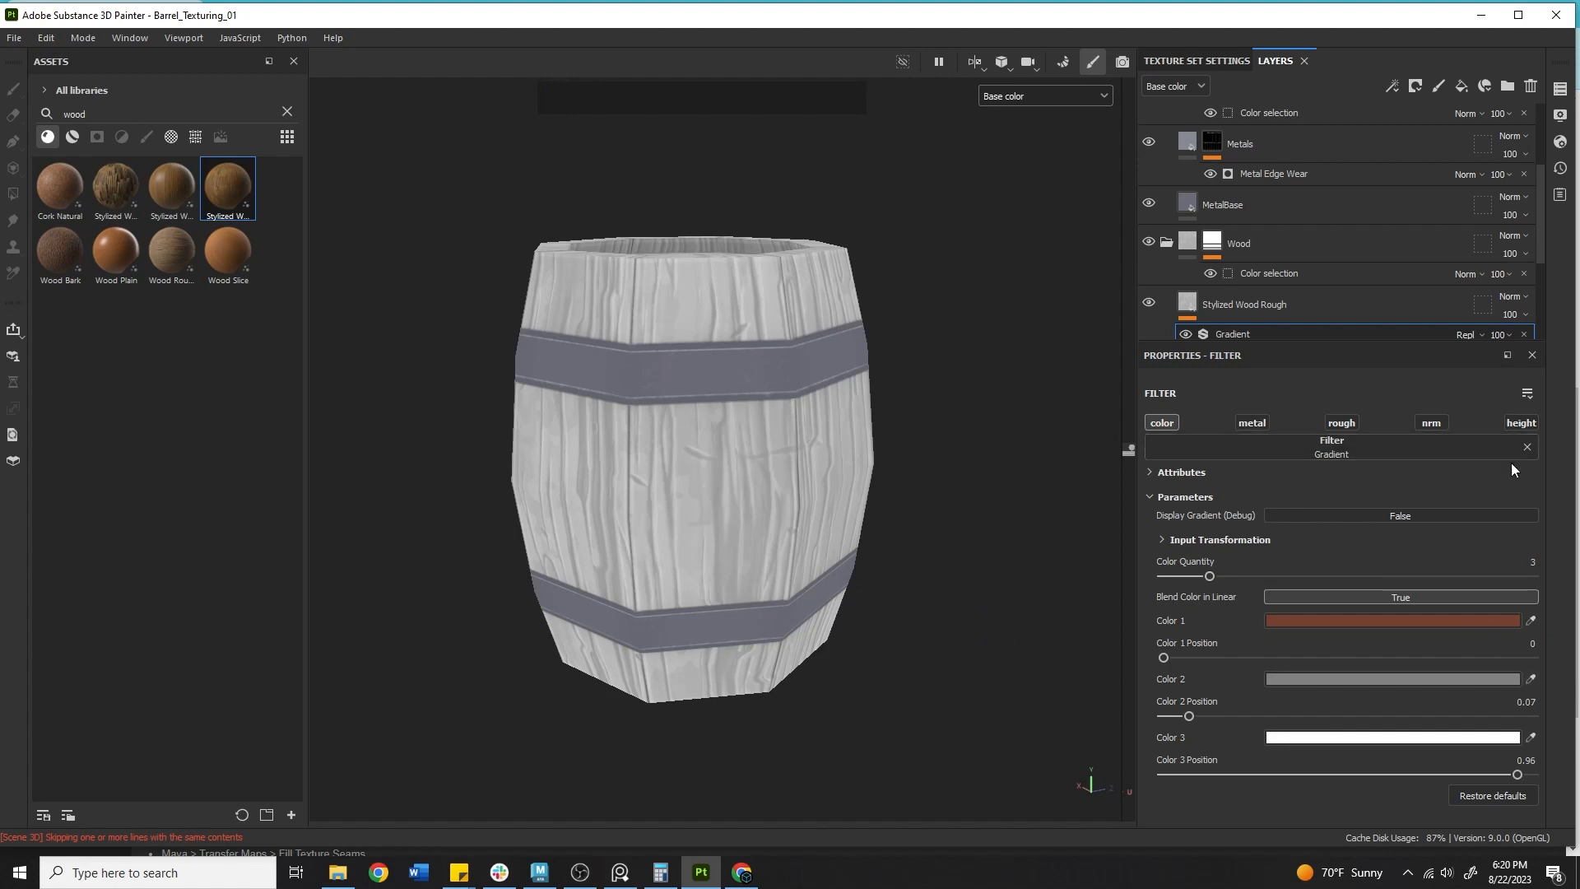
pyautogui.scroll(-2, 1441, 235)
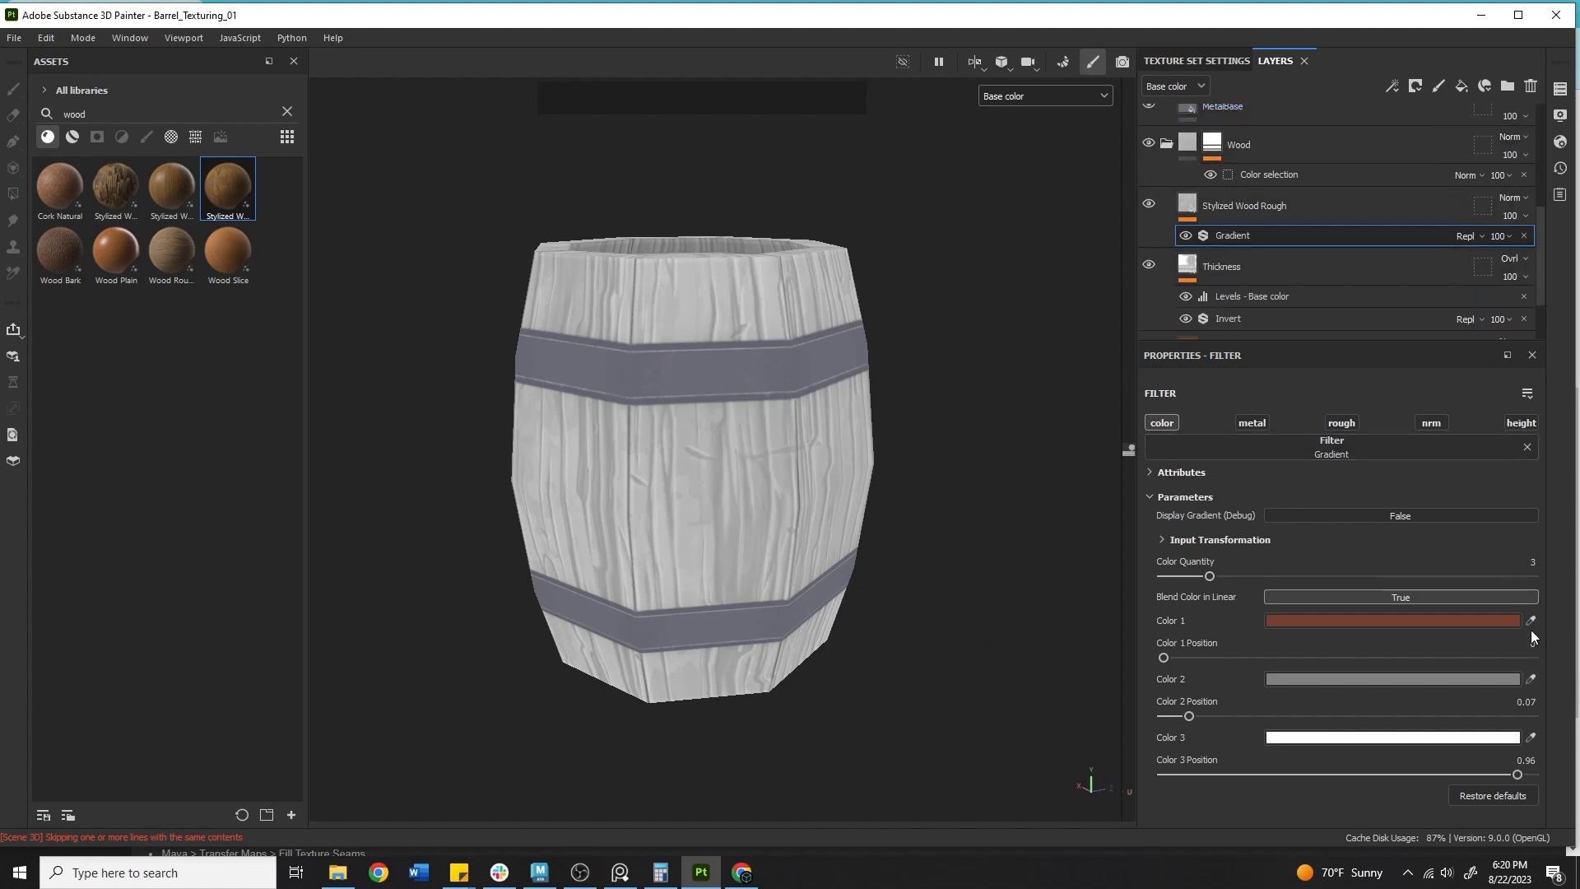
pyautogui.click(1529, 680)
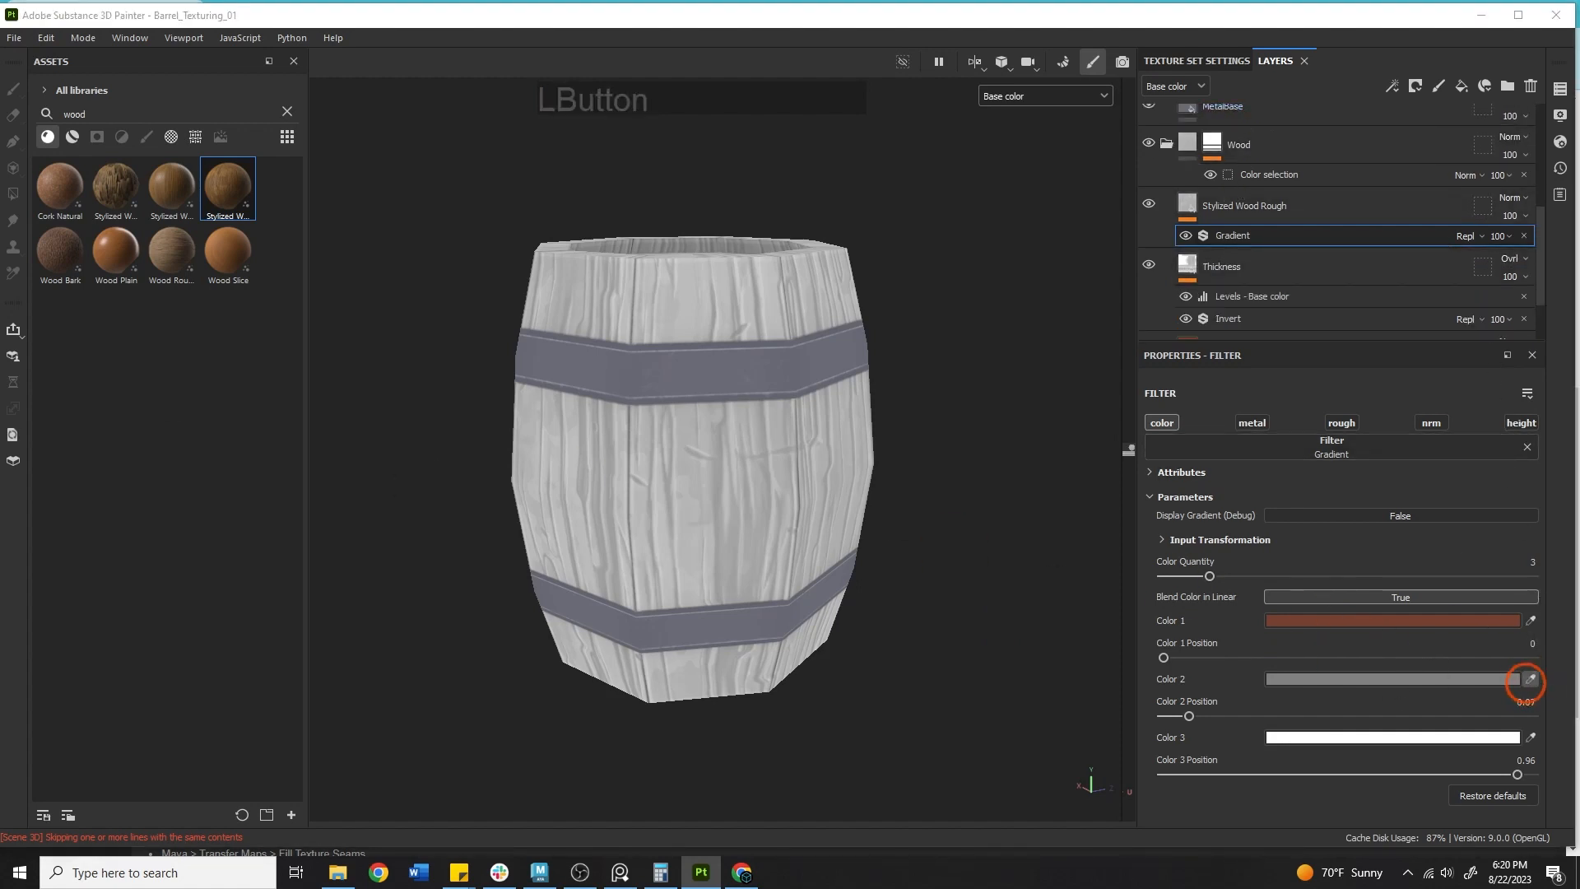
pyautogui.click(1532, 742)
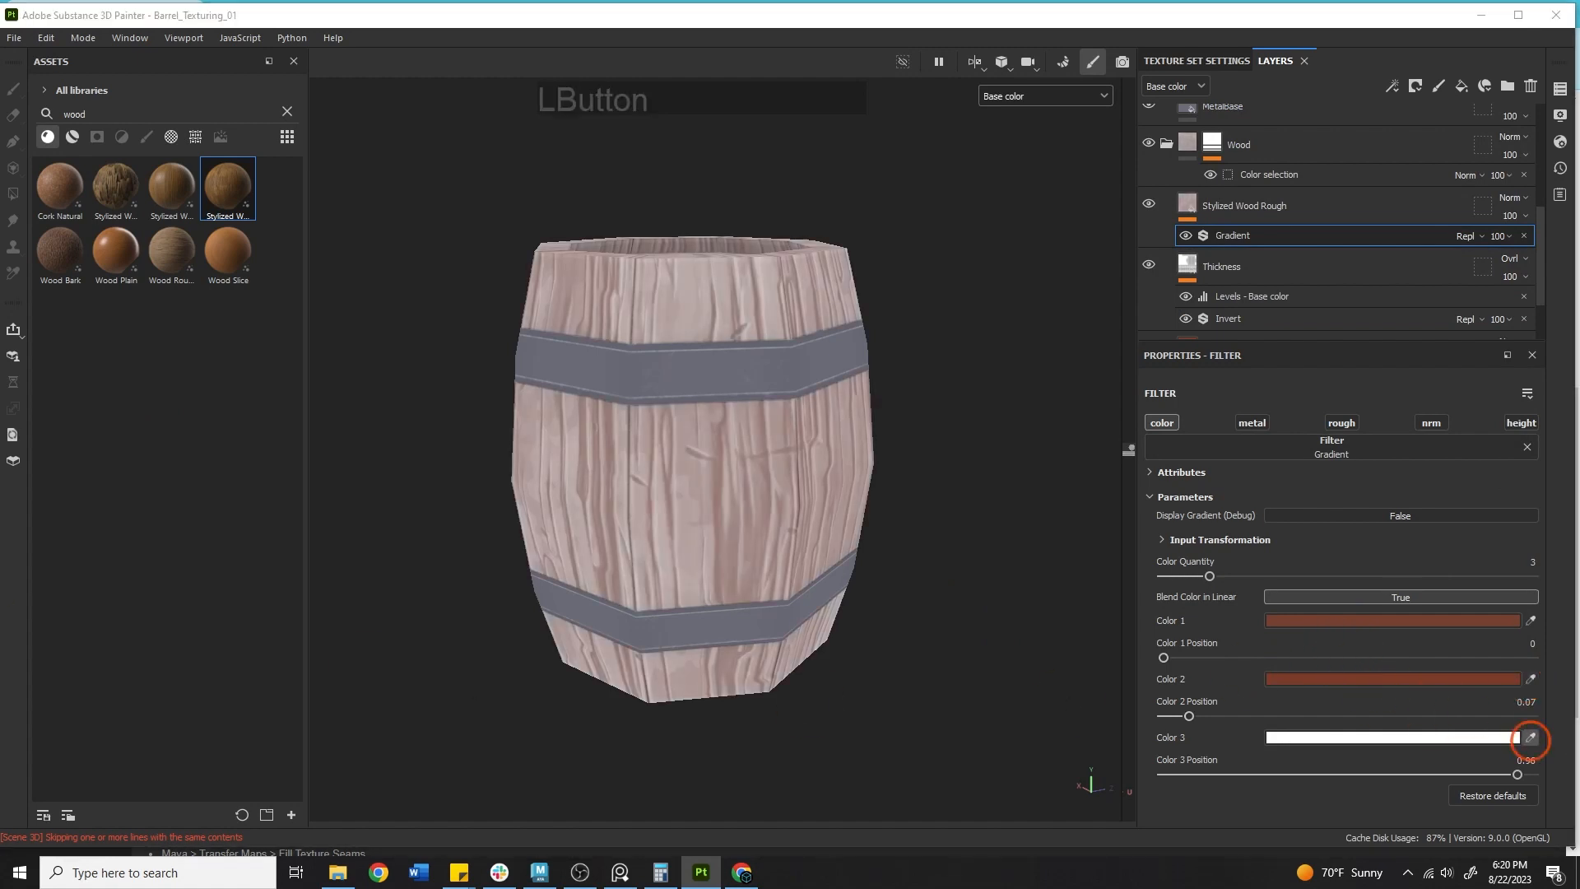
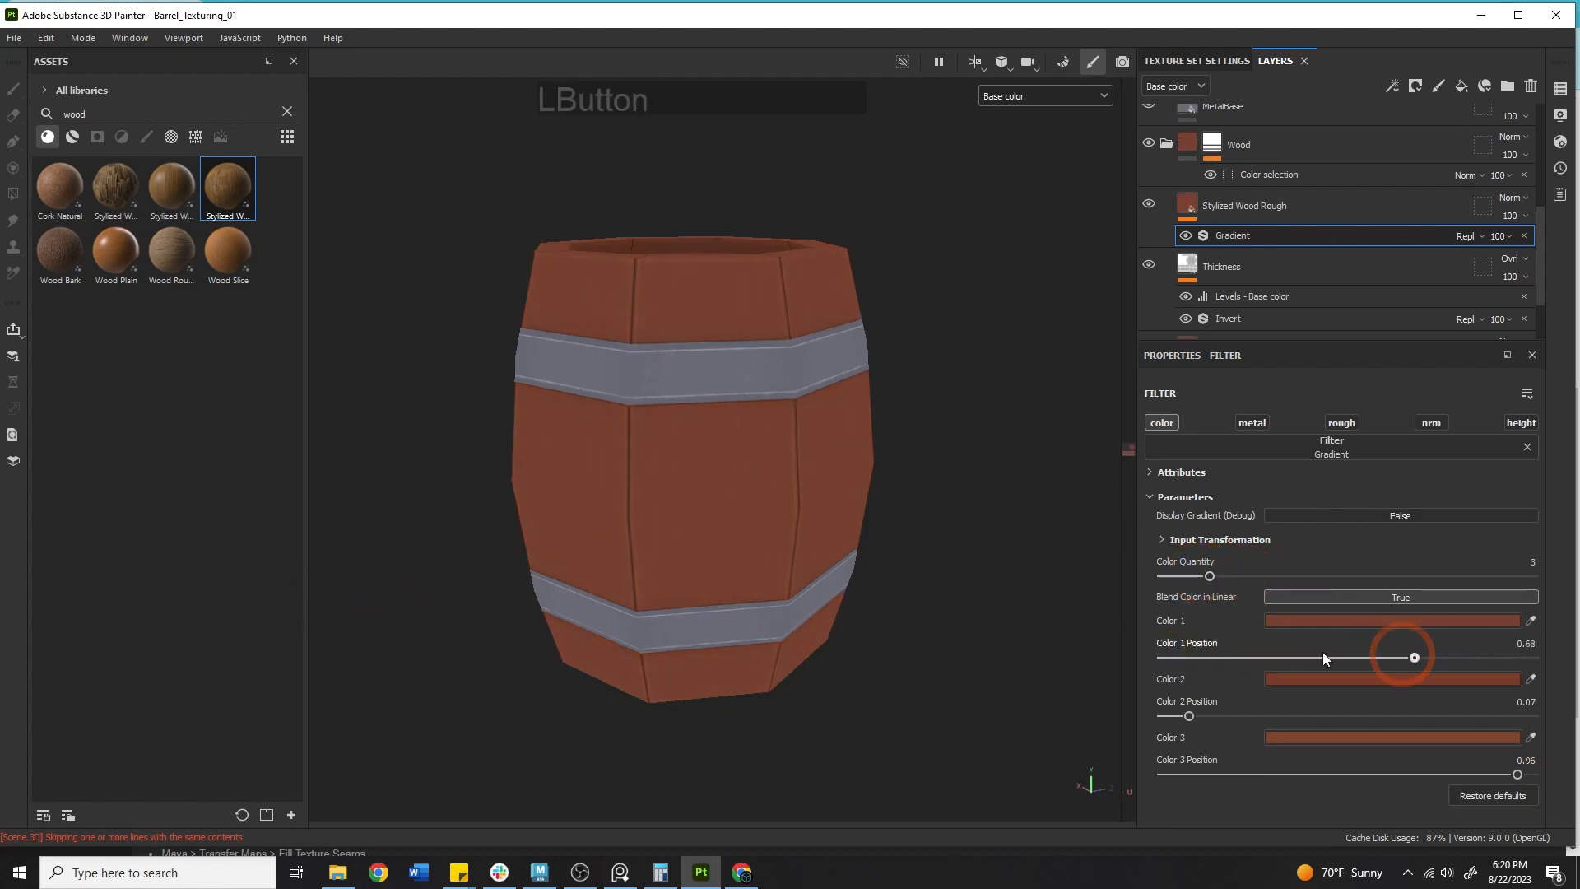
# Try Color 1 Position 0.09 and Color 2 Position 0.75 on the gradient filter, resampling Color 1.
pyautogui.moveTo(1322, 656); pyautogui.dragTo(1163, 657)
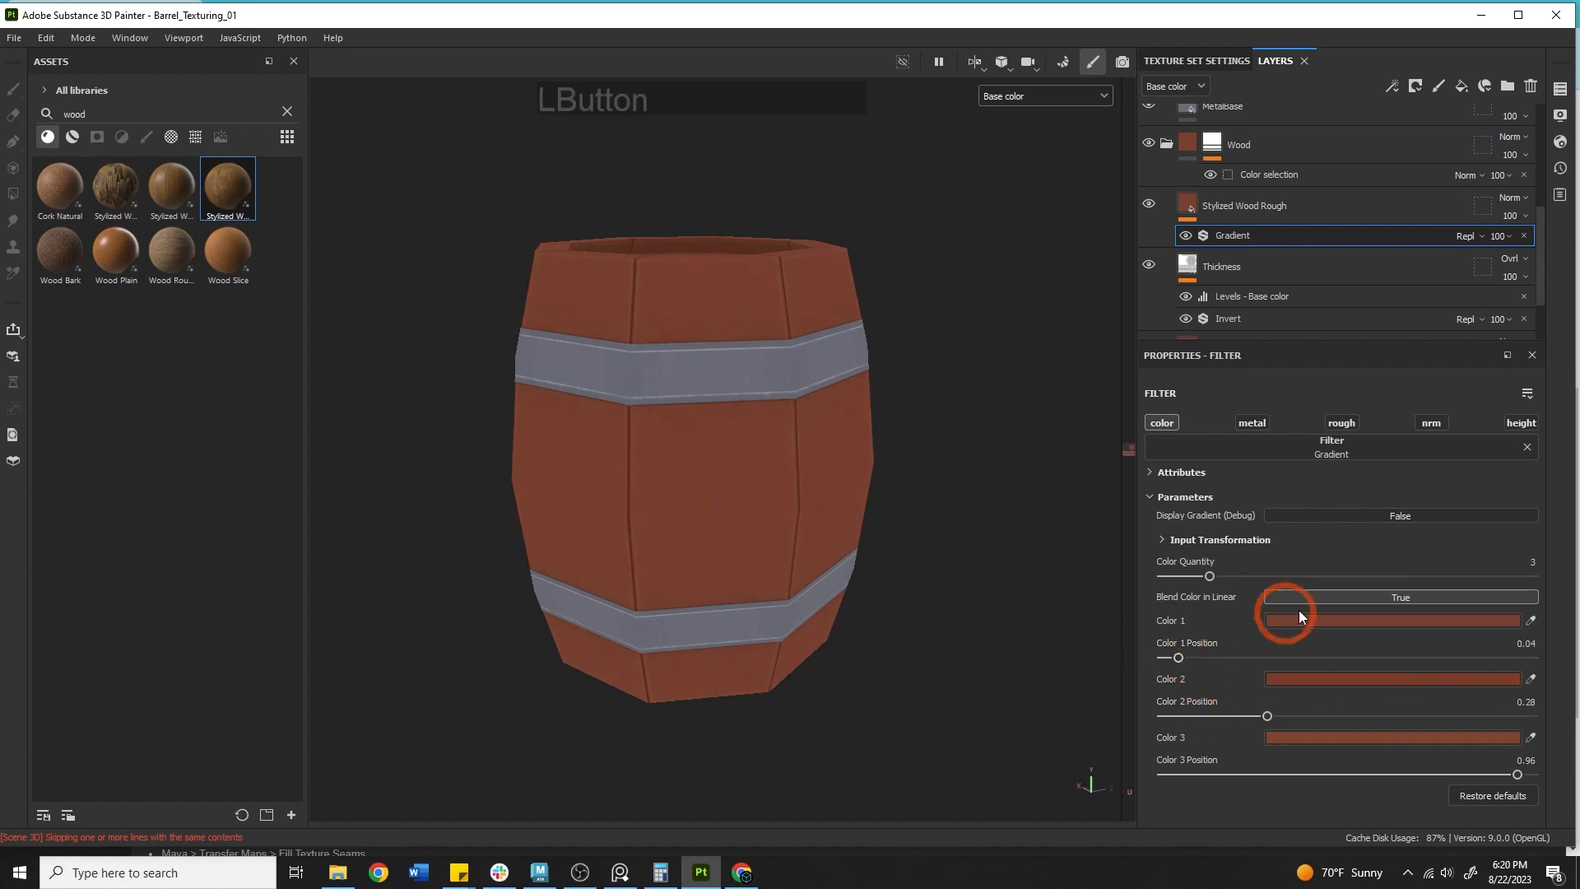
pyautogui.click(1532, 617)
pyautogui.click(1530, 619)
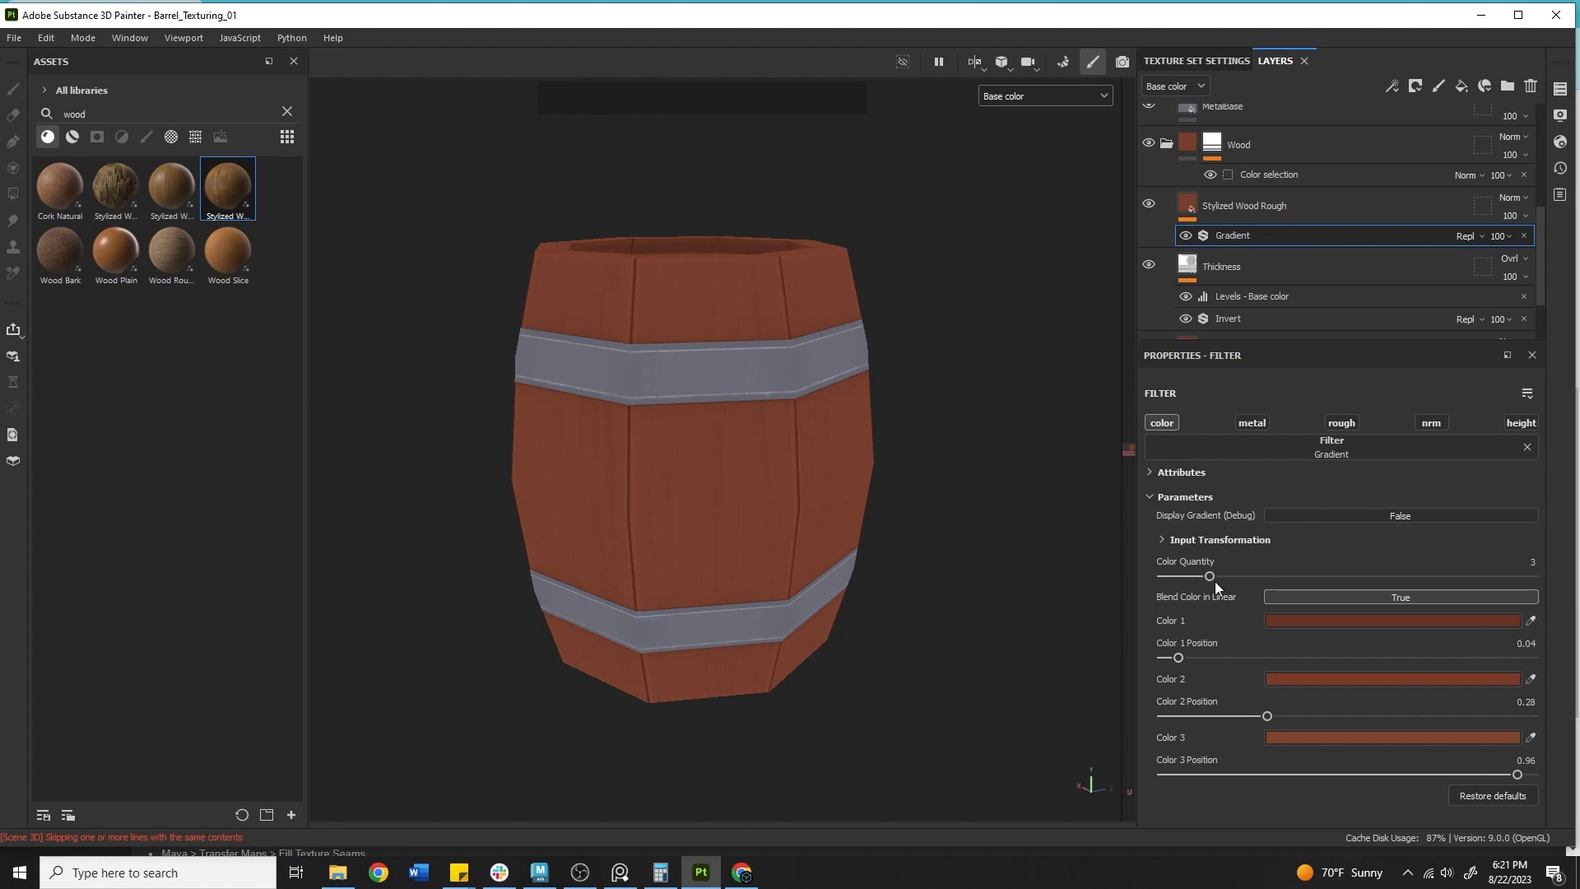
pyautogui.moveTo(1177, 657); pyautogui.dragTo(1320, 656)
pyautogui.moveTo(1203, 656); pyautogui.dragTo(1315, 653)
pyautogui.moveTo(1267, 716); pyautogui.dragTo(1491, 716)
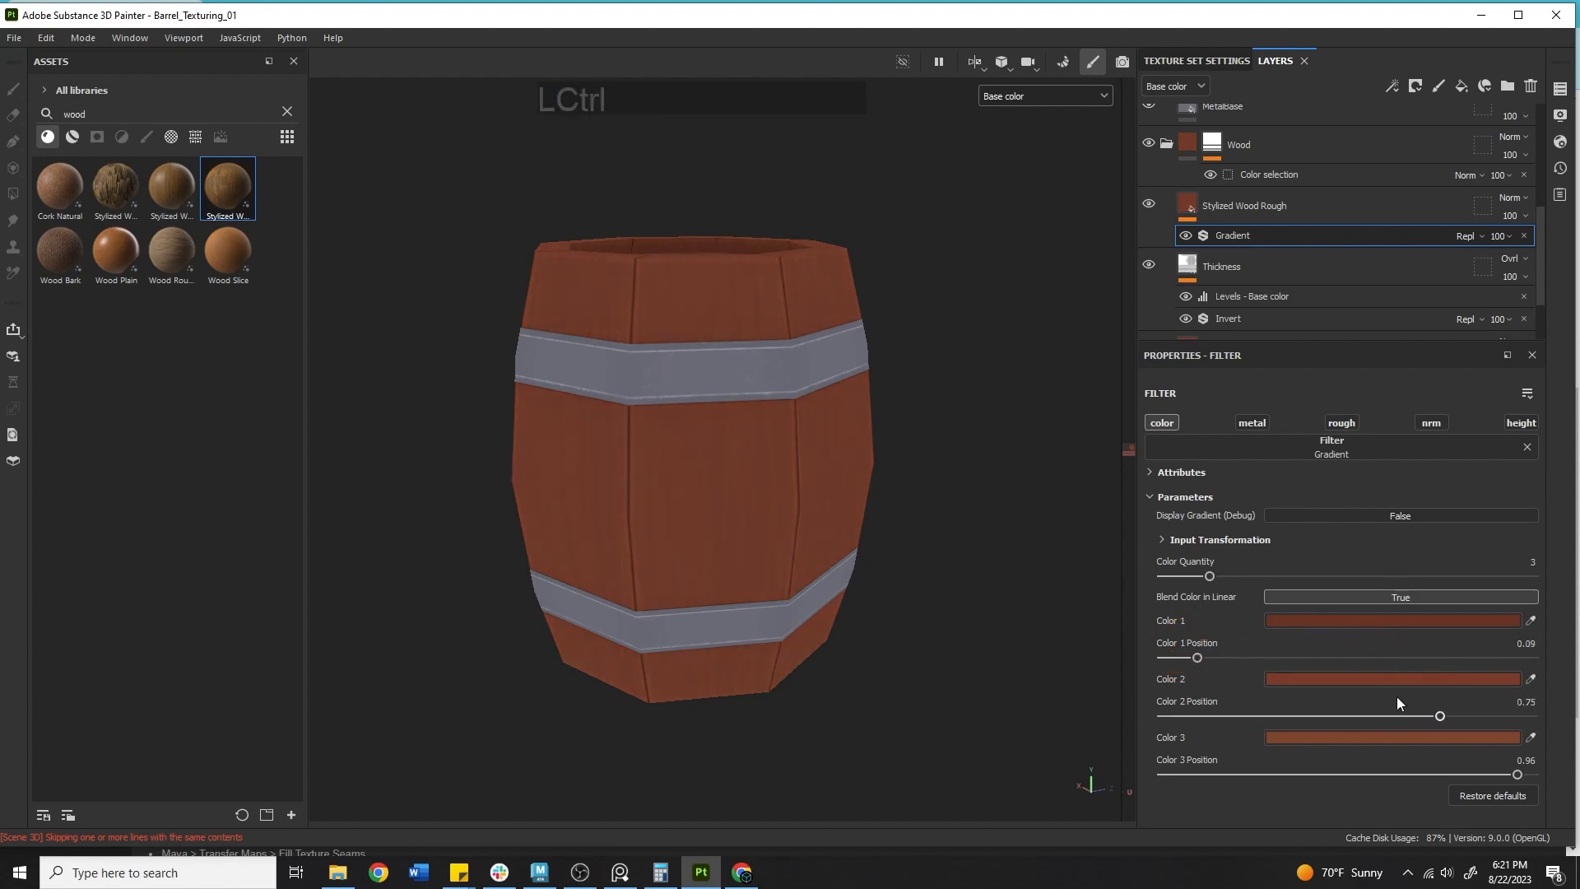
# Undo the gradient's recent position and color changes.
pyautogui.hotkey('ctrl', 'z')
pyautogui.hotkey('ctrl', 'z')
pyautogui.hotkey('ctrl', 'z')
pyautogui.hotkey('ctrl', 'z')
pyautogui.hotkey('ctrl', 'z')
pyautogui.hotkey('ctrl', 'z')
pyautogui.hotkey('ctrl', 'z')
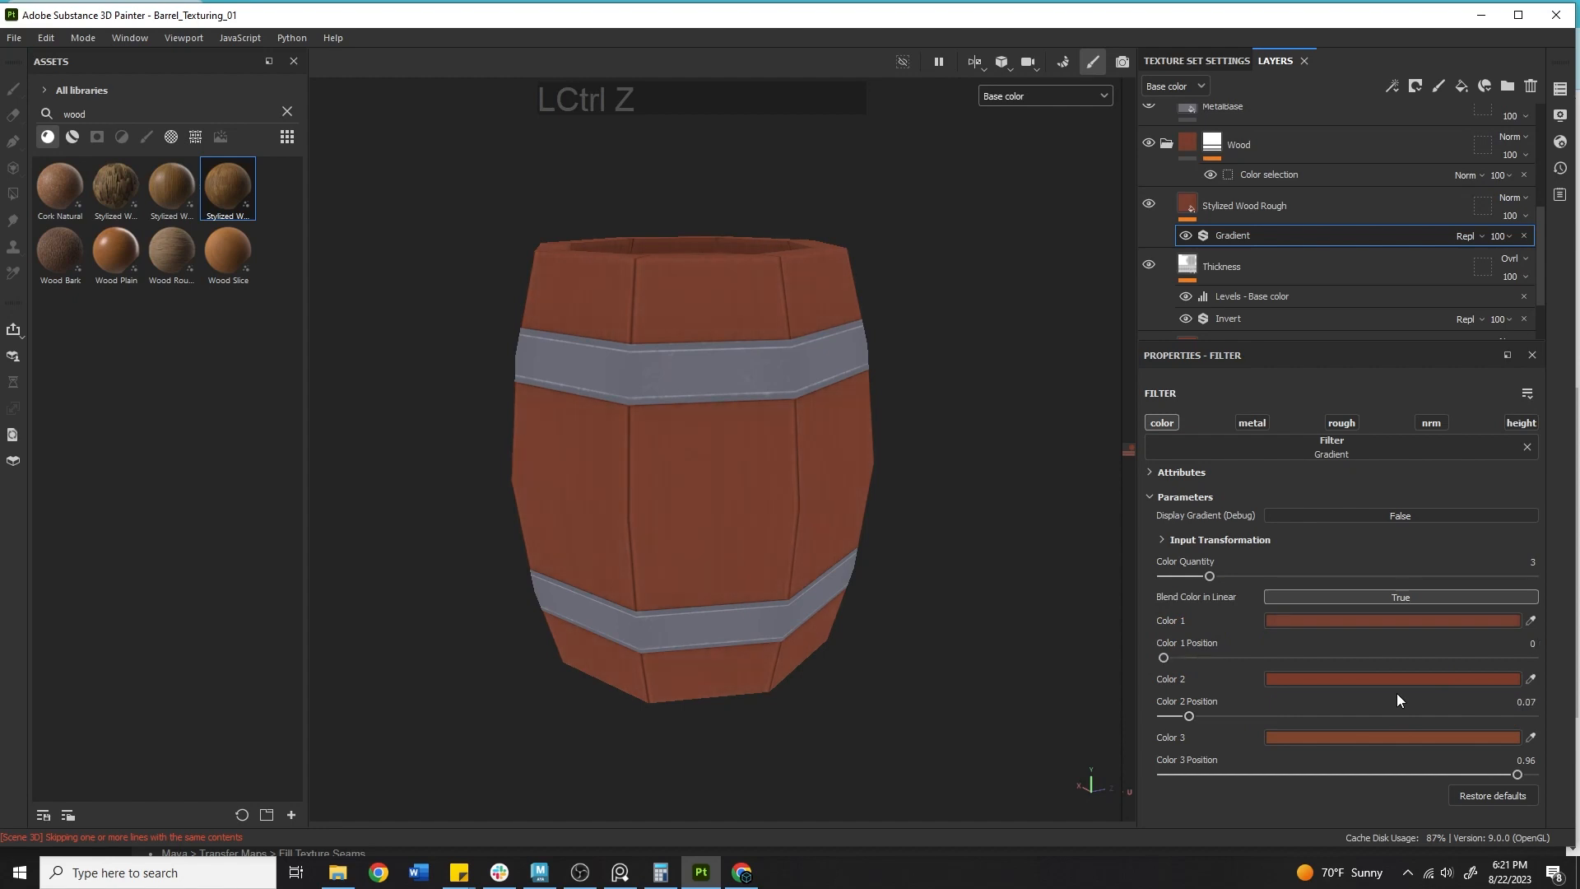
pyautogui.hotkey('ctrl', 'z')
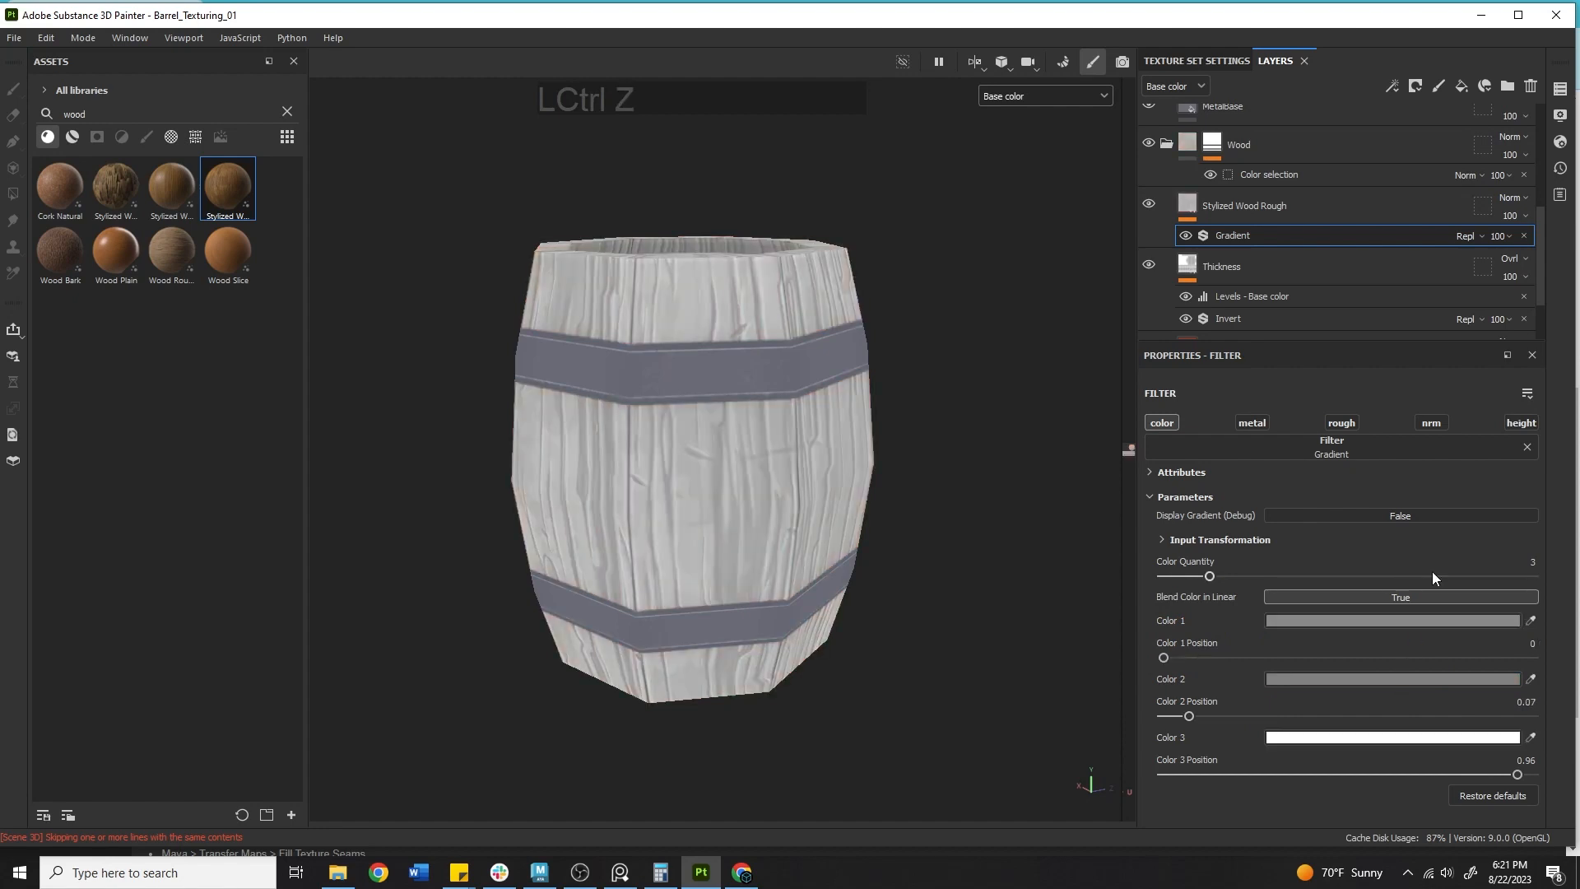
# Set the Stylized Wood Rough layer's blend mode to Overlay.
pyautogui.click(1502, 204)
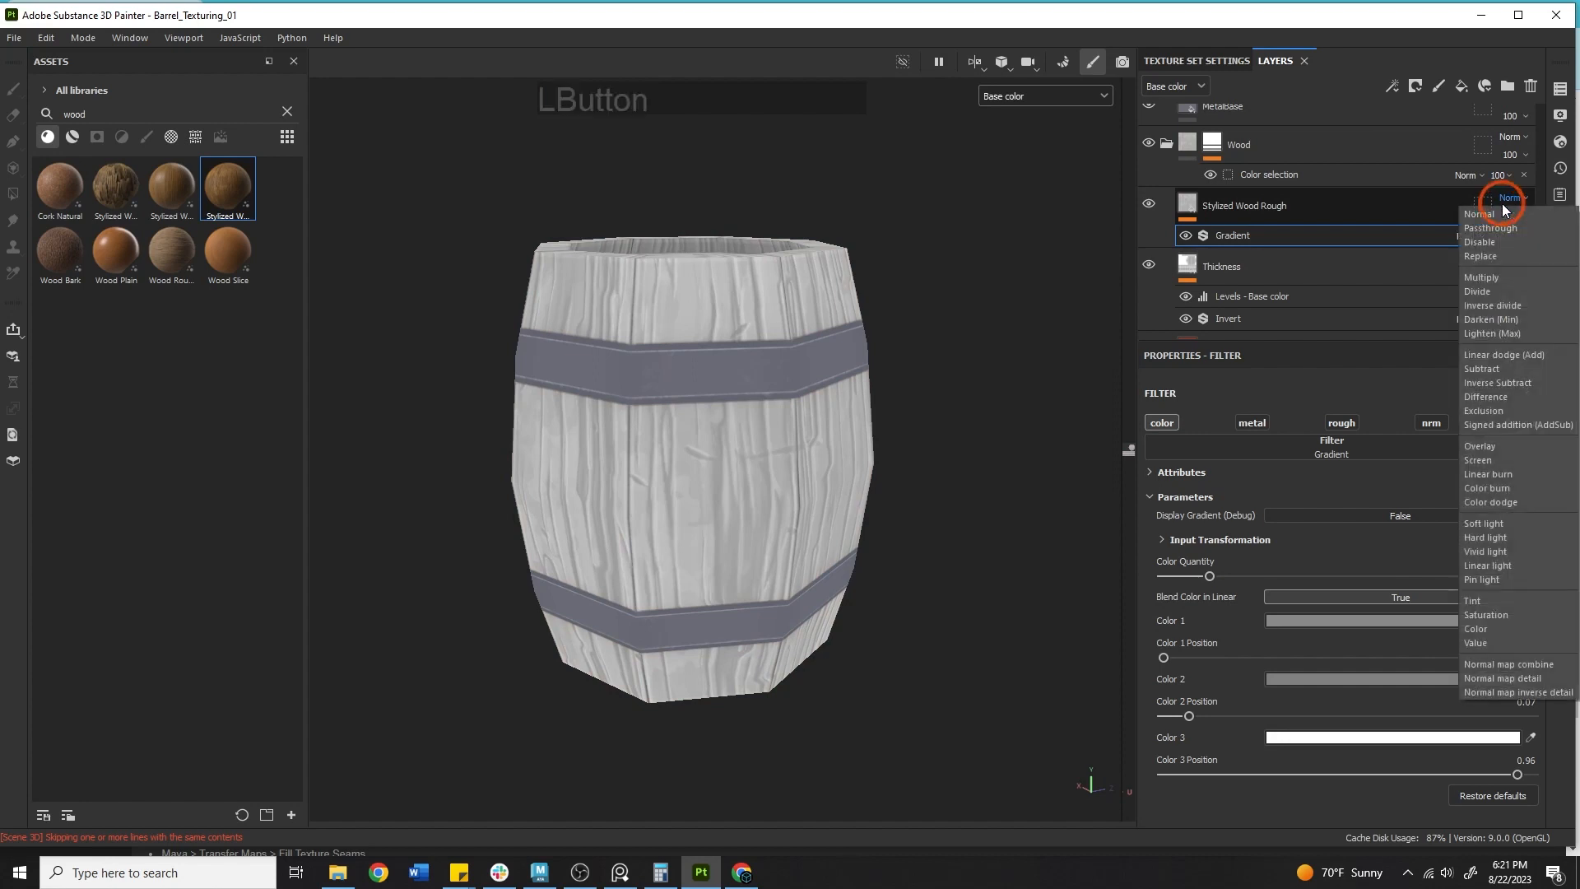
pyautogui.click(1492, 452)
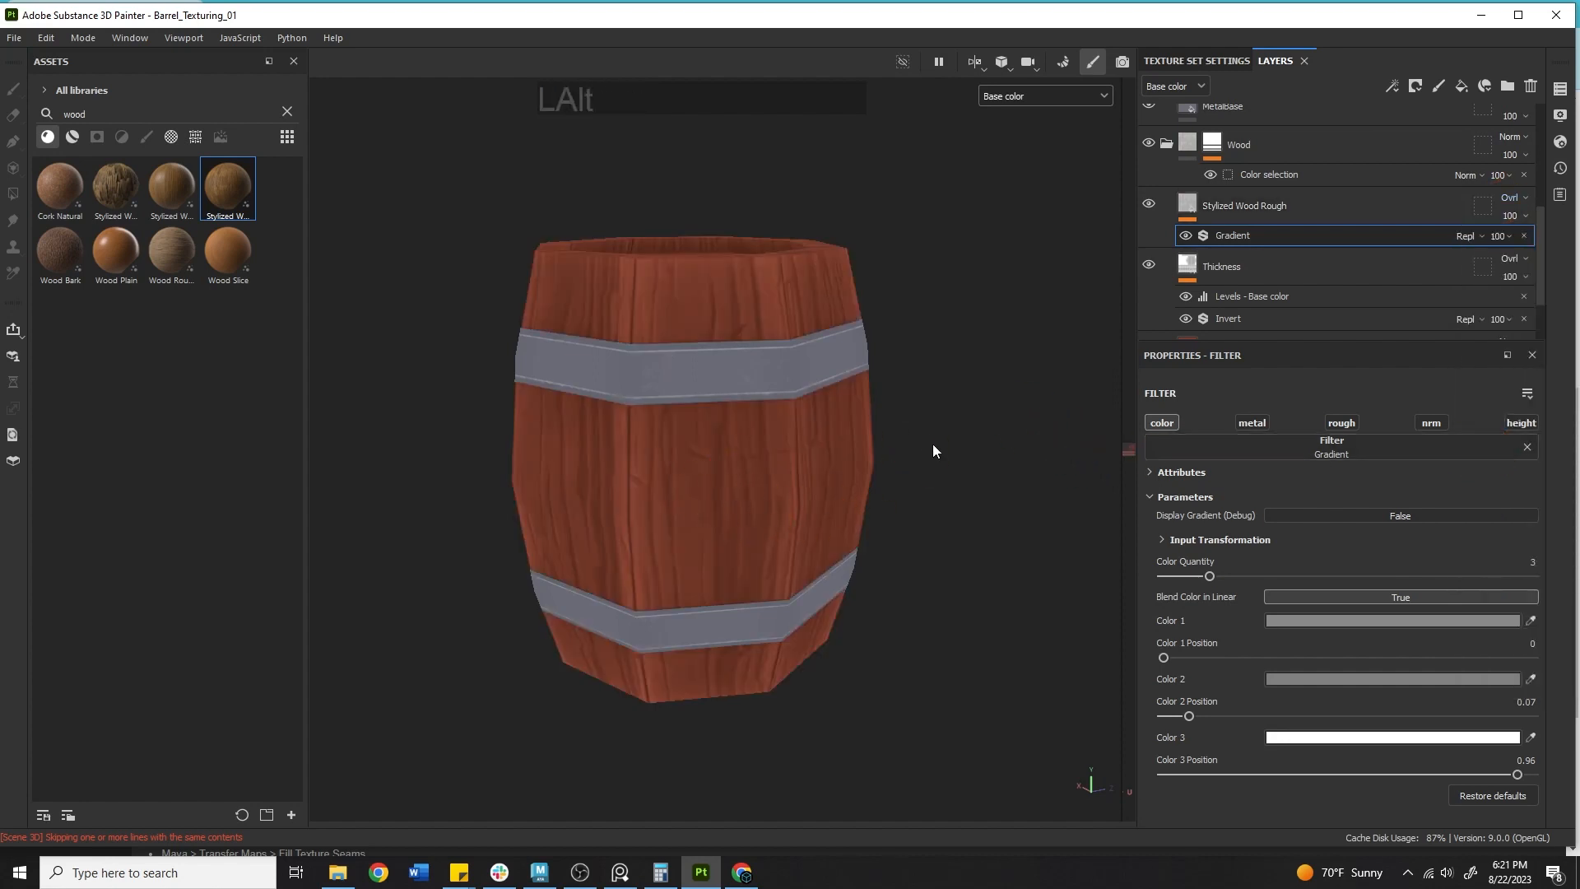
# Orbit and zoom around the barrel to inspect the overlaid wood grain.
pyautogui.keyDown('alt'); pyautogui.moveTo(933, 451); pyautogui.dragTo(899, 536); pyautogui.keyUp('alt')
pyautogui.keyDown('alt'); pyautogui.moveTo(847, 486); pyautogui.dragTo(547, 440, button='right'); pyautogui.keyUp('alt')
pyautogui.keyDown('alt'); pyautogui.moveTo(546, 440); pyautogui.dragTo(724, 354); pyautogui.keyUp('alt')
pyautogui.keyDown('alt'); pyautogui.moveTo(922, 296); pyautogui.dragTo(879, 293); pyautogui.keyUp('alt')
pyautogui.keyDown('alt'); pyautogui.moveTo(850, 328); pyautogui.dragTo(698, 339, button='right'); pyautogui.keyUp('alt')
pyautogui.keyDown('alt'); pyautogui.moveTo(823, 367); pyautogui.dragTo(976, 379, button='right'); pyautogui.keyUp('alt')
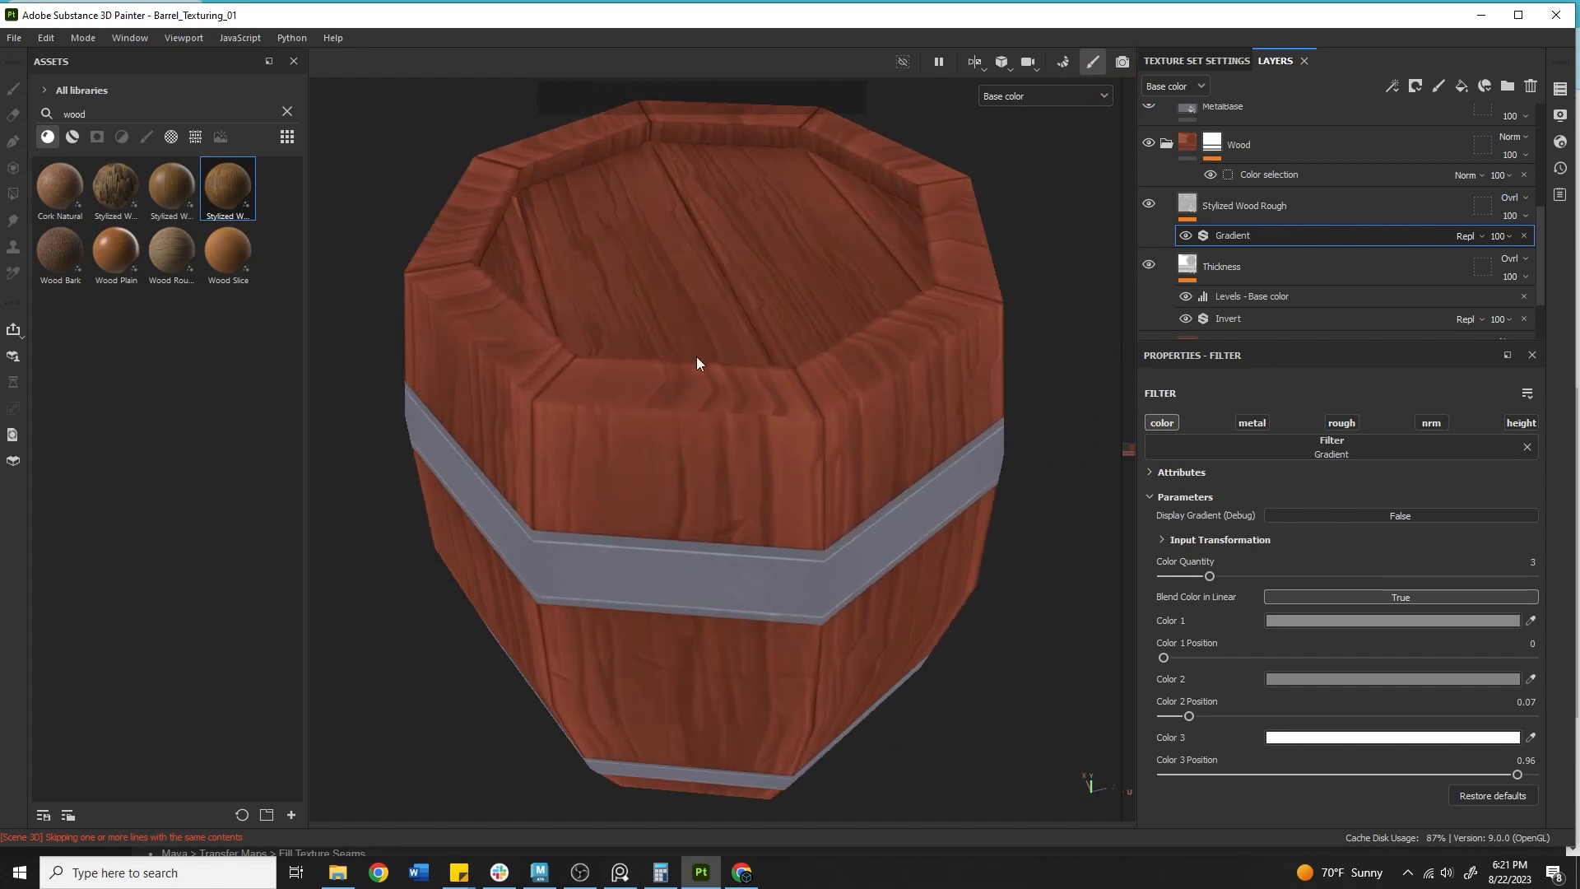
pyautogui.scroll(5, 696, 362)
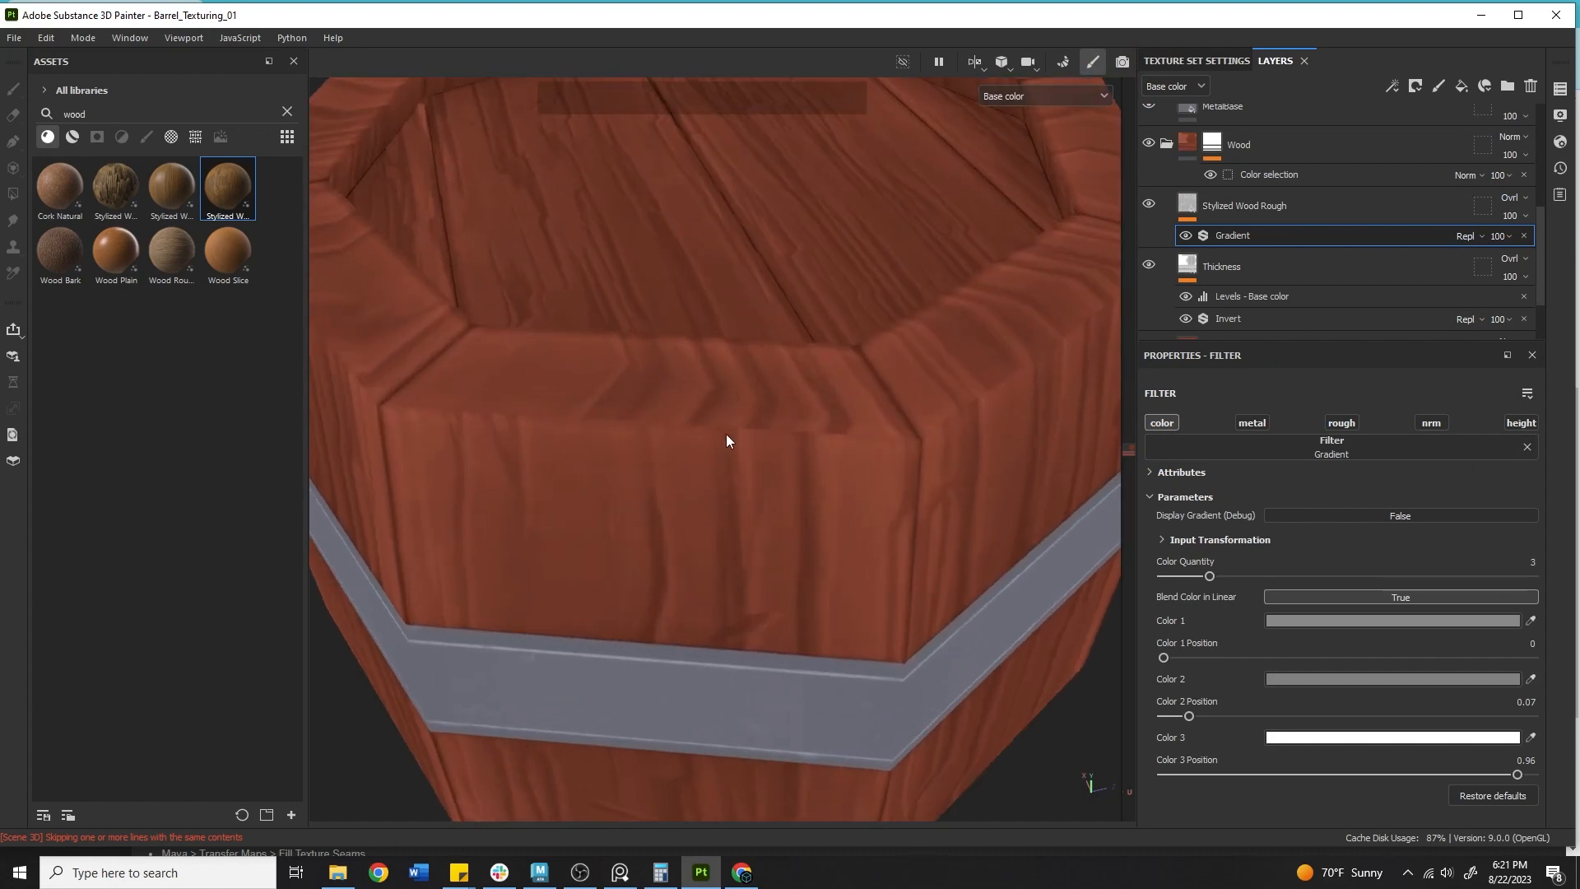
pyautogui.keyDown('alt'); pyautogui.moveTo(571, 497); pyautogui.dragTo(882, 363, button='right'); pyautogui.keyUp('alt')
pyautogui.keyDown('alt'); pyautogui.moveTo(882, 363); pyautogui.dragTo(702, 540, button='middle'); pyautogui.keyUp('alt')
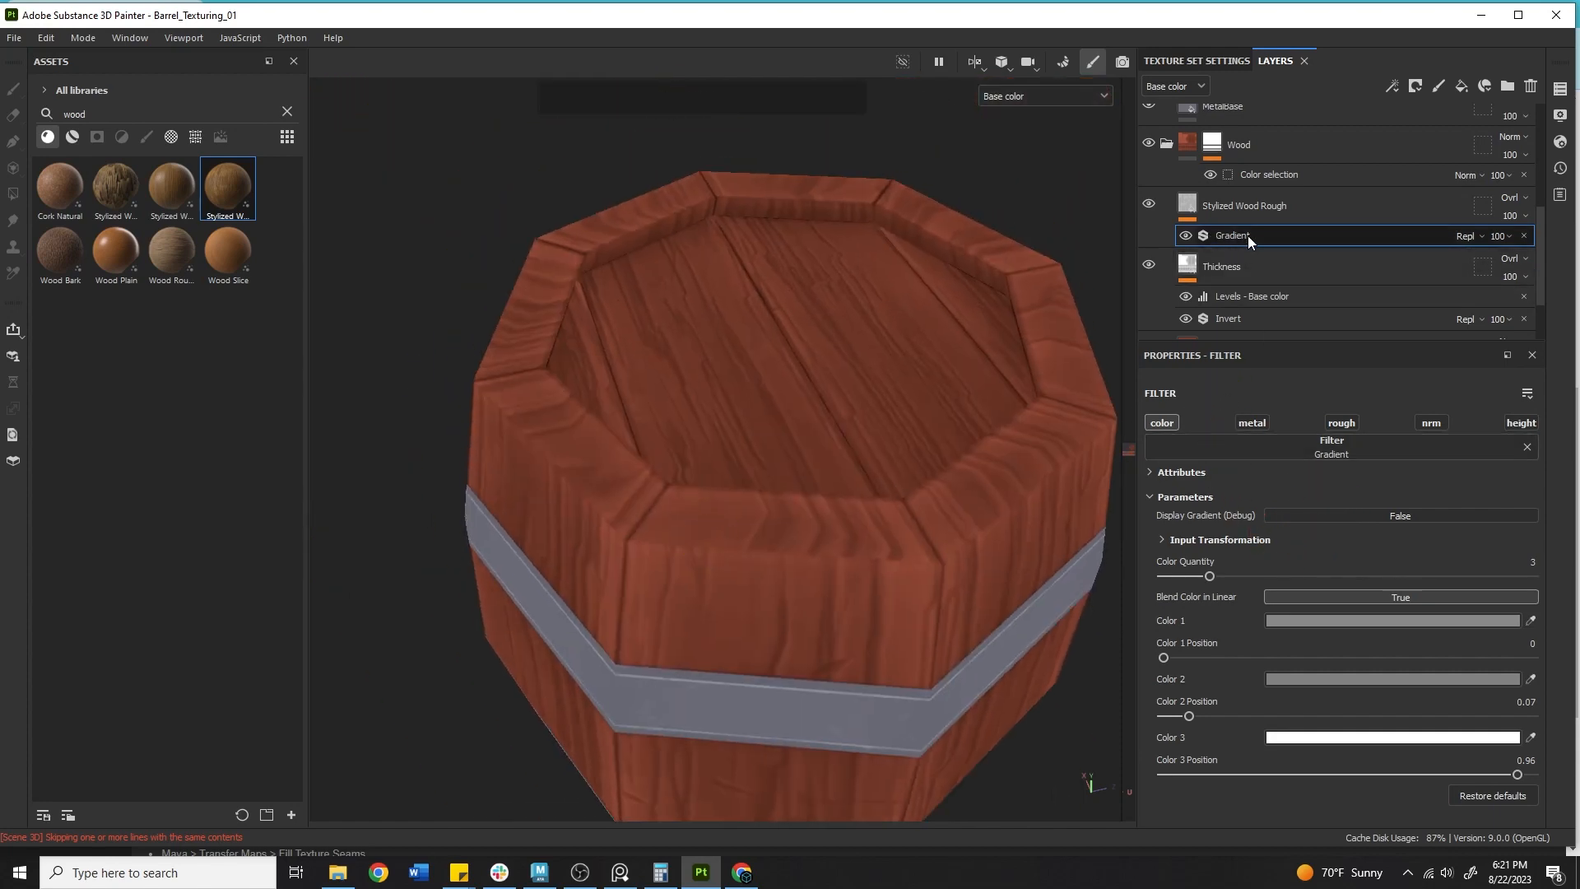
# Select the Stylized Wood Rough fill layer and switch its projection to Tri-planar projection.
pyautogui.click(1185, 203)
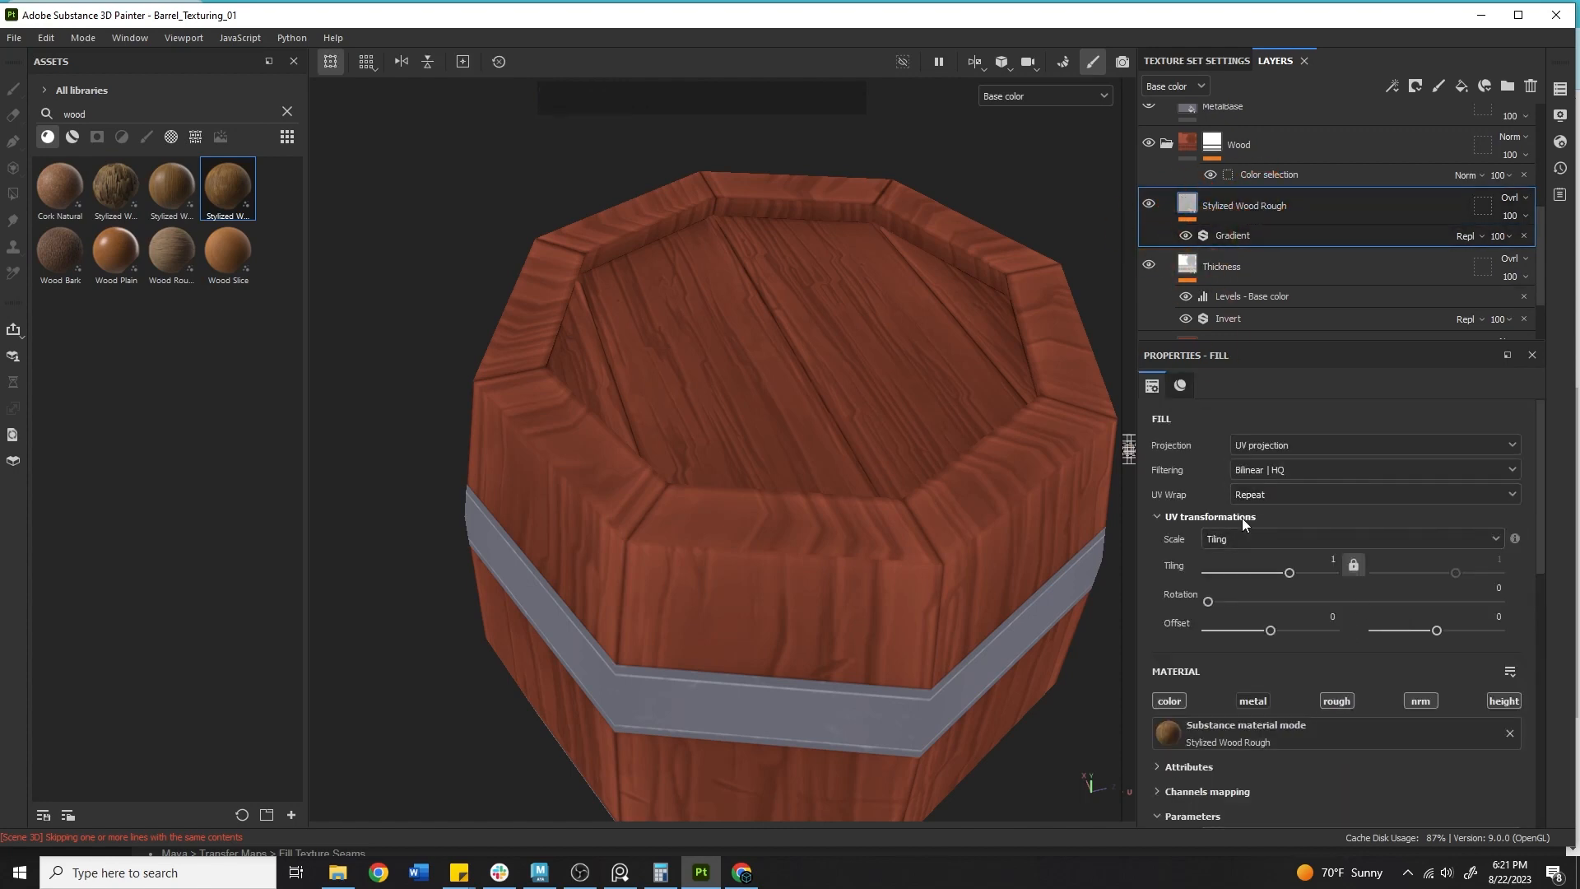
pyautogui.click(1129, 450)
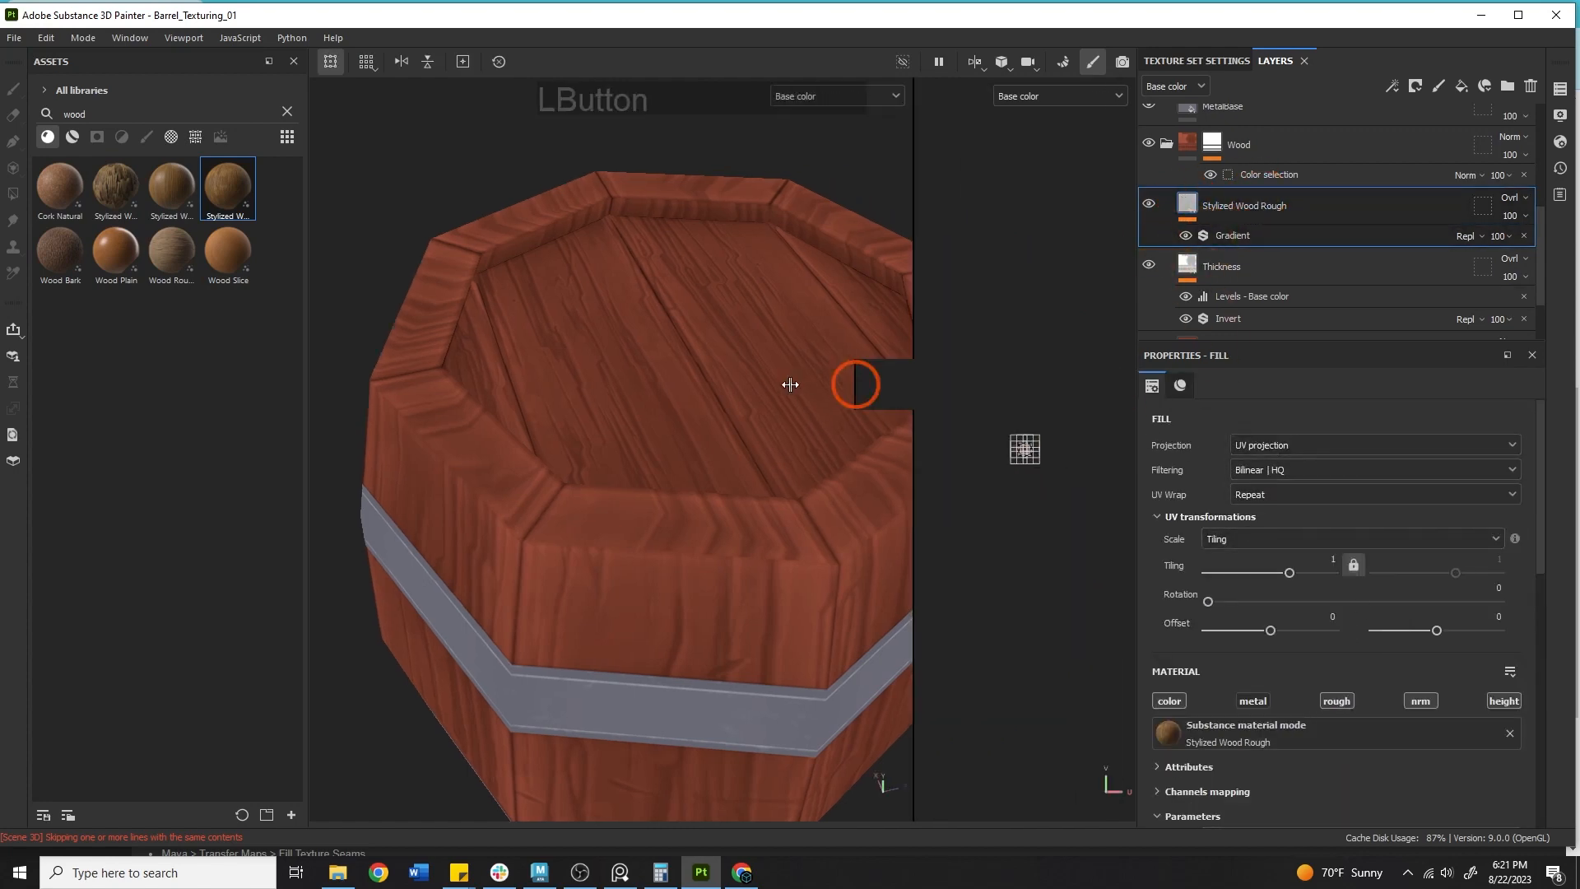
pyautogui.keyDown('alt'); pyautogui.moveTo(987, 494); pyautogui.dragTo(874, 340, button='middle'); pyautogui.keyUp('alt')
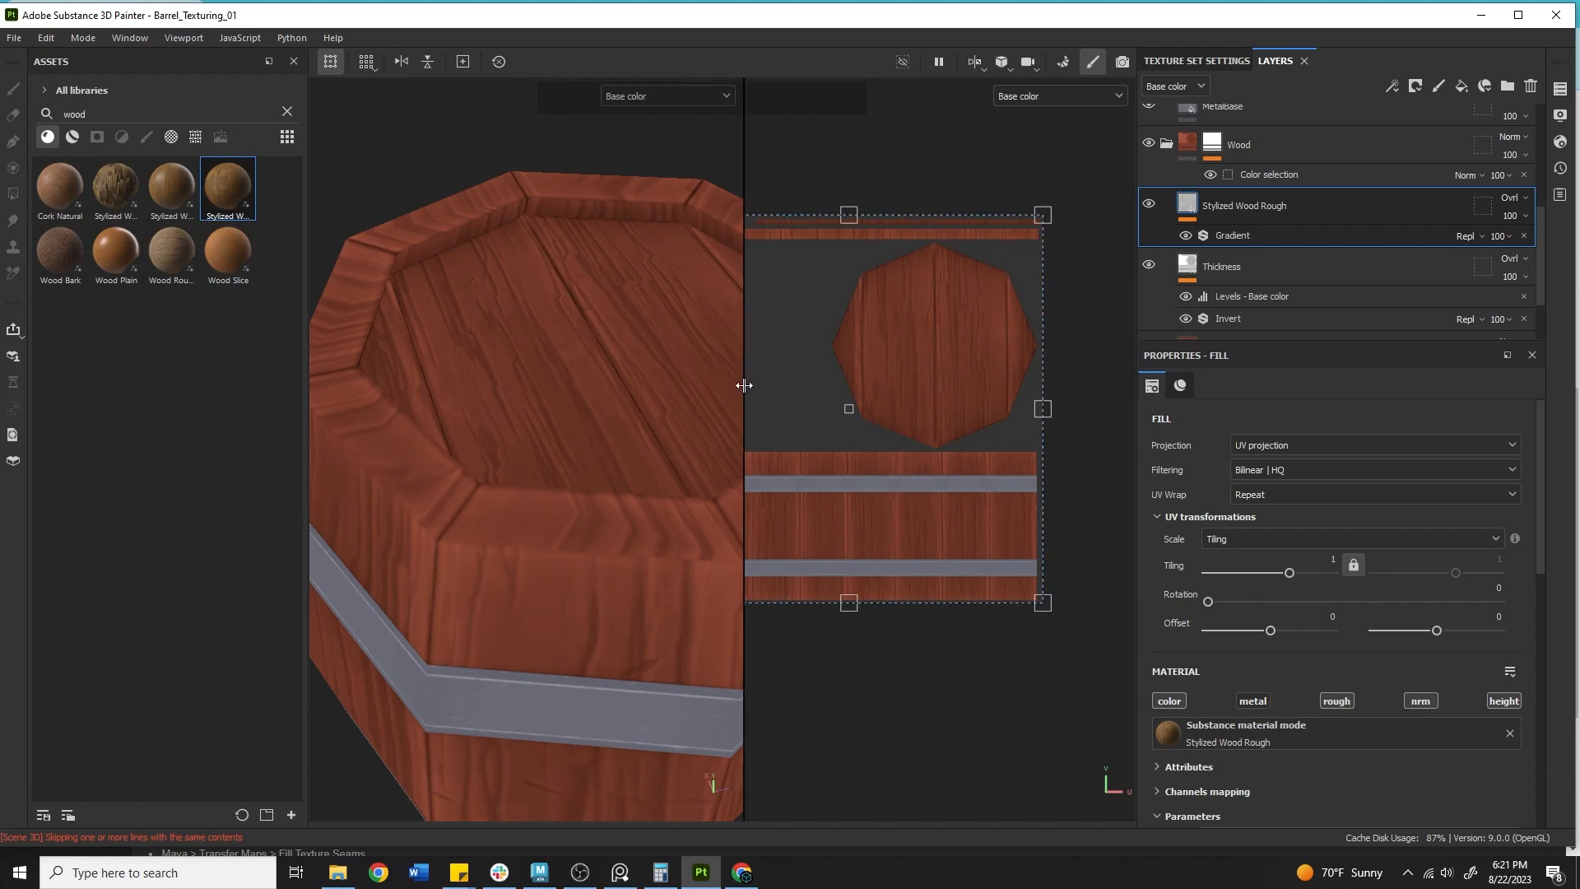
pyautogui.click(1281, 444)
pyautogui.click(1261, 501)
pyautogui.click(757, 462)
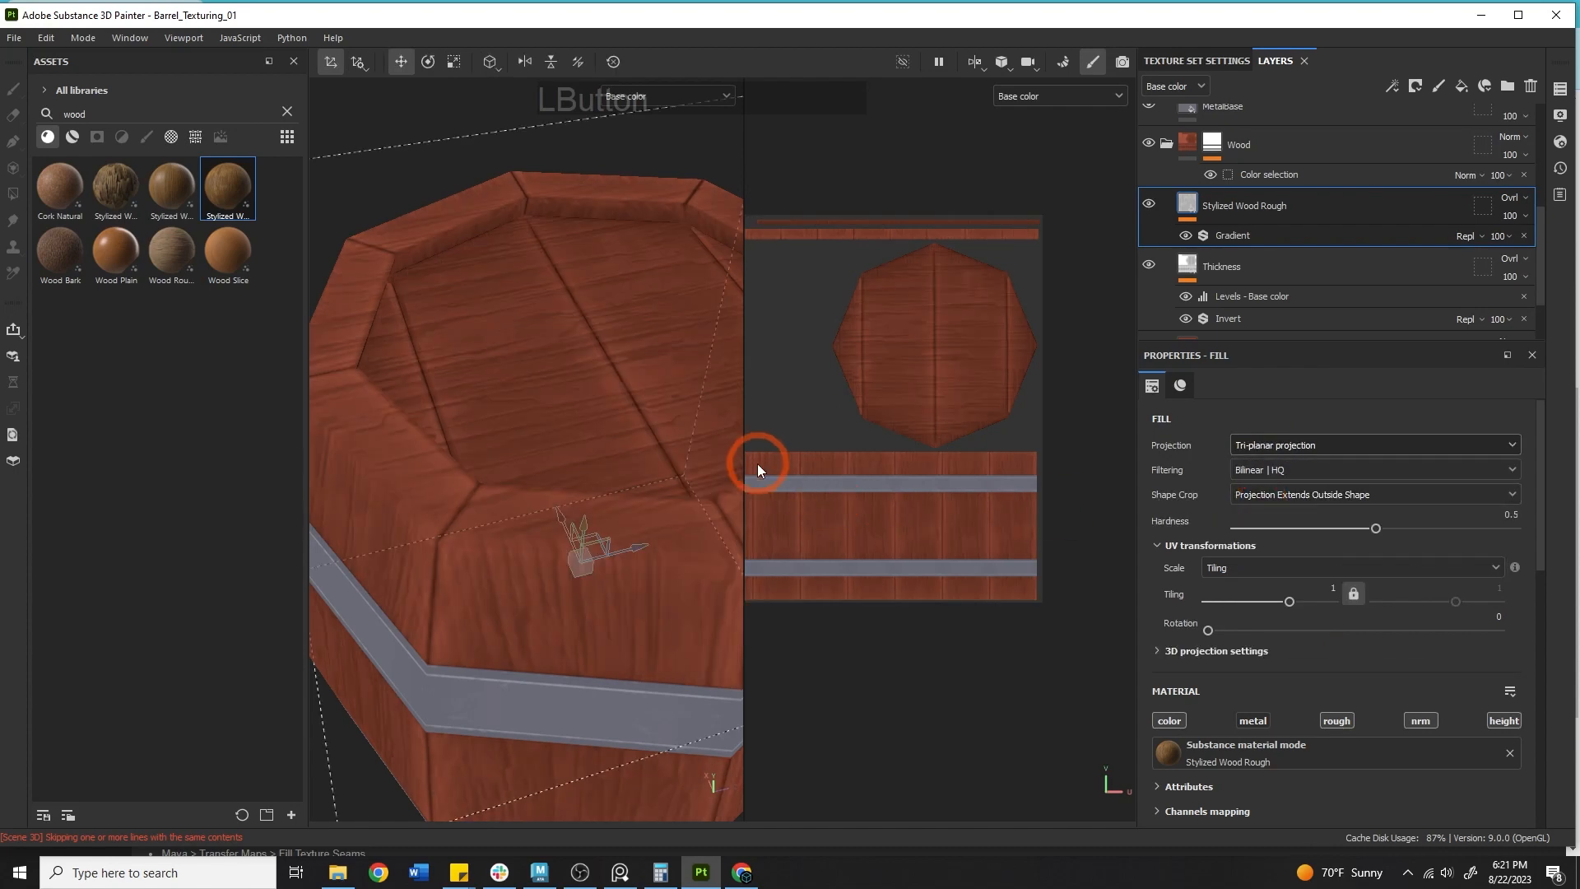
# Orbit and pan around the barrel to inspect the tri-planar wood projection on the lid and staves.
pyautogui.moveTo(743, 452); pyautogui.dragTo(1120, 411)
pyautogui.keyDown('alt'); pyautogui.moveTo(979, 422); pyautogui.dragTo(740, 461, button='right'); pyautogui.keyUp('alt')
pyautogui.keyDown('alt'); pyautogui.moveTo(736, 471); pyautogui.dragTo(459, 458); pyautogui.keyUp('alt')
pyautogui.keyDown('alt'); pyautogui.moveTo(459, 458); pyautogui.dragTo(647, 506, button='right'); pyautogui.keyUp('alt')
pyautogui.keyDown('alt'); pyautogui.moveTo(647, 507); pyautogui.dragTo(688, 571, button='middle'); pyautogui.keyUp('alt')
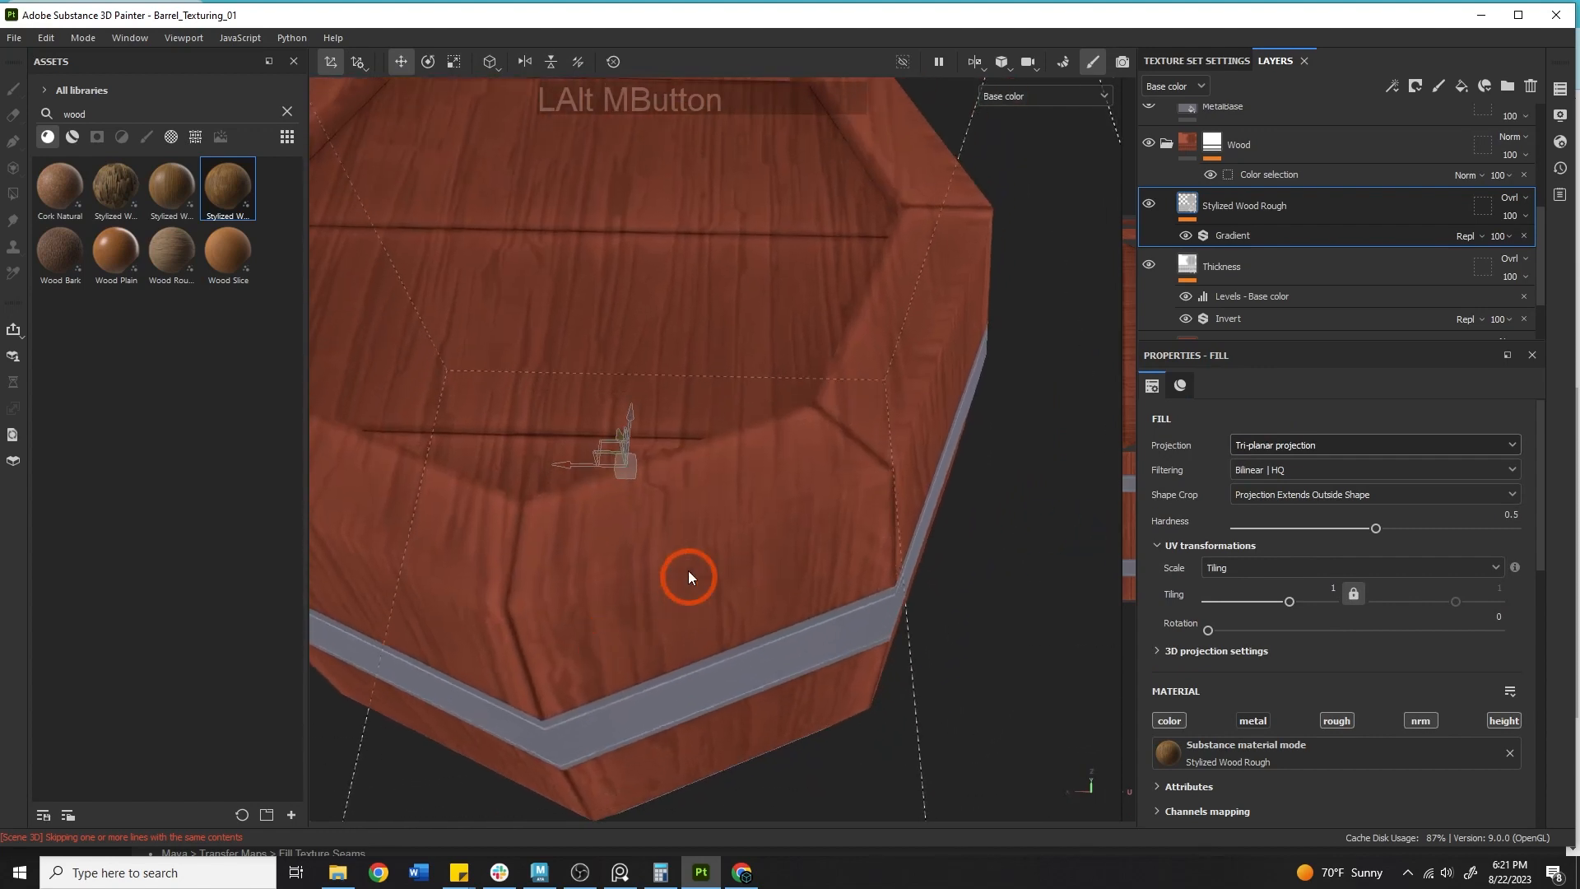
pyautogui.keyDown('alt'); pyautogui.moveTo(690, 500); pyautogui.dragTo(617, 459); pyautogui.keyUp('alt')
pyautogui.keyDown('alt'); pyautogui.moveTo(617, 458); pyautogui.dragTo(817, 629, button='middle'); pyautogui.keyUp('alt')
pyautogui.keyDown('alt'); pyautogui.moveTo(817, 630); pyautogui.dragTo(607, 607); pyautogui.keyUp('alt')
pyautogui.keyDown('alt'); pyautogui.moveTo(607, 607); pyautogui.dragTo(906, 620, button='middle'); pyautogui.keyUp('alt')
pyautogui.keyDown('alt'); pyautogui.moveTo(906, 621); pyautogui.dragTo(741, 566, button='right'); pyautogui.keyUp('alt')
pyautogui.keyDown('alt'); pyautogui.moveTo(741, 566); pyautogui.dragTo(938, 568); pyautogui.keyUp('alt')
pyautogui.keyDown('alt'); pyautogui.moveTo(938, 567); pyautogui.dragTo(658, 493, button='right'); pyautogui.keyUp('alt')
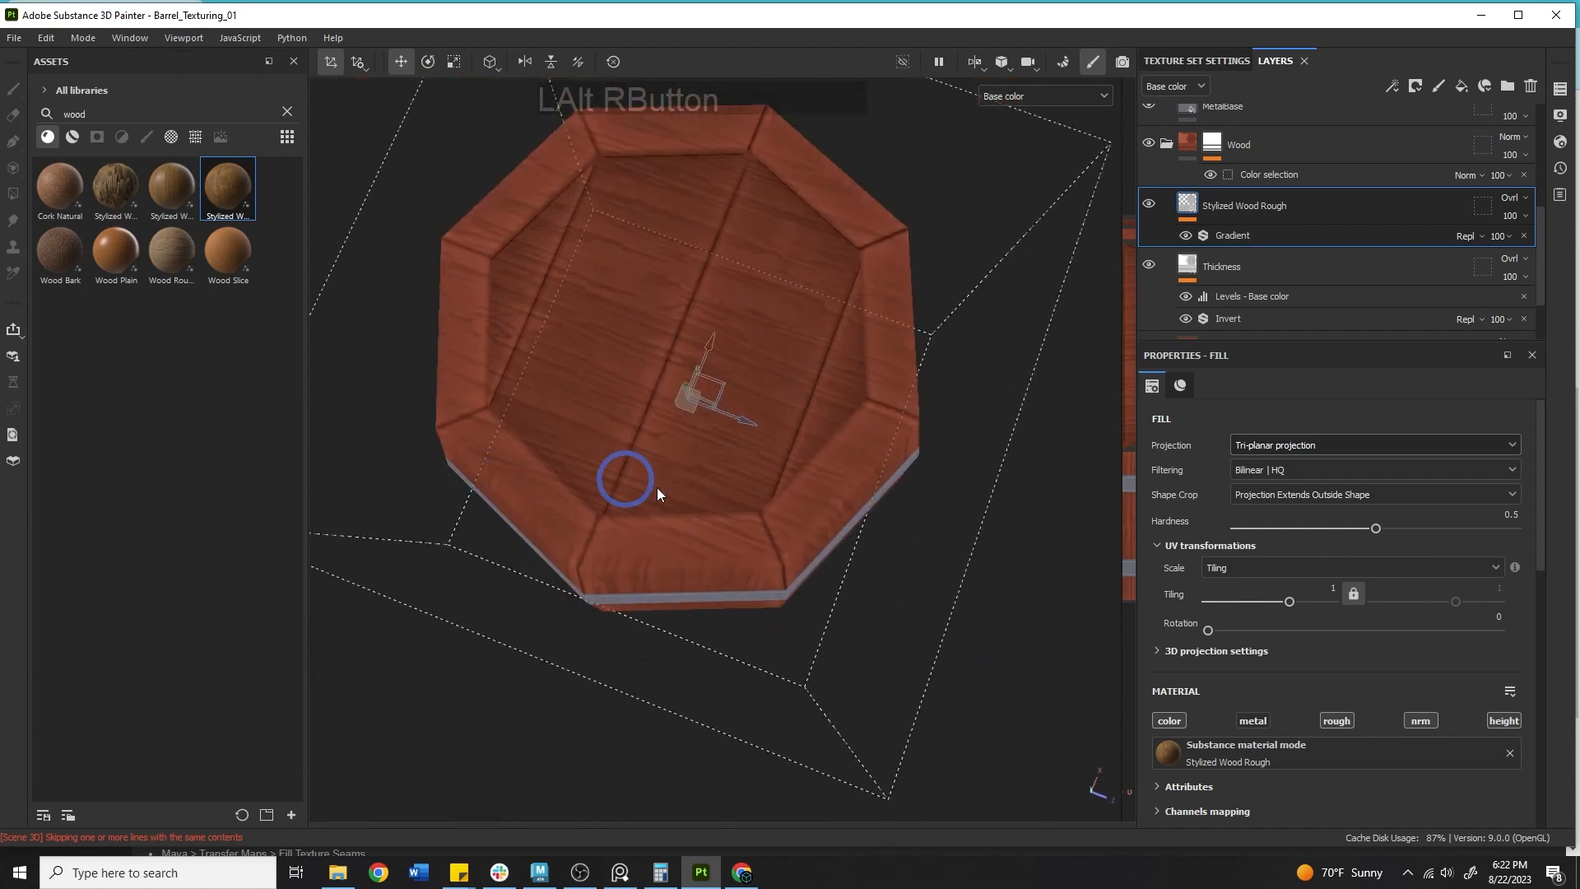
# Switch to the barrel reference image and examine its wood plank pattern.
pyautogui.hotkey('alt', 'Tab')
pyautogui.keyDown('alt'); pyautogui.moveTo(902, 235); pyautogui.dragTo(722, 407, button='right'); pyautogui.keyUp('alt')
pyautogui.keyDown('alt'); pyautogui.moveTo(580, 452); pyautogui.dragTo(345, 449, button='right'); pyautogui.keyUp('alt')
pyautogui.moveTo(346, 449)
pyautogui.keyDown('alt'); pyautogui.mouseDown()
pyautogui.moveTo(873, 236)
pyautogui.moveTo(728, 349)
pyautogui.mouseUp(); pyautogui.keyUp('alt')
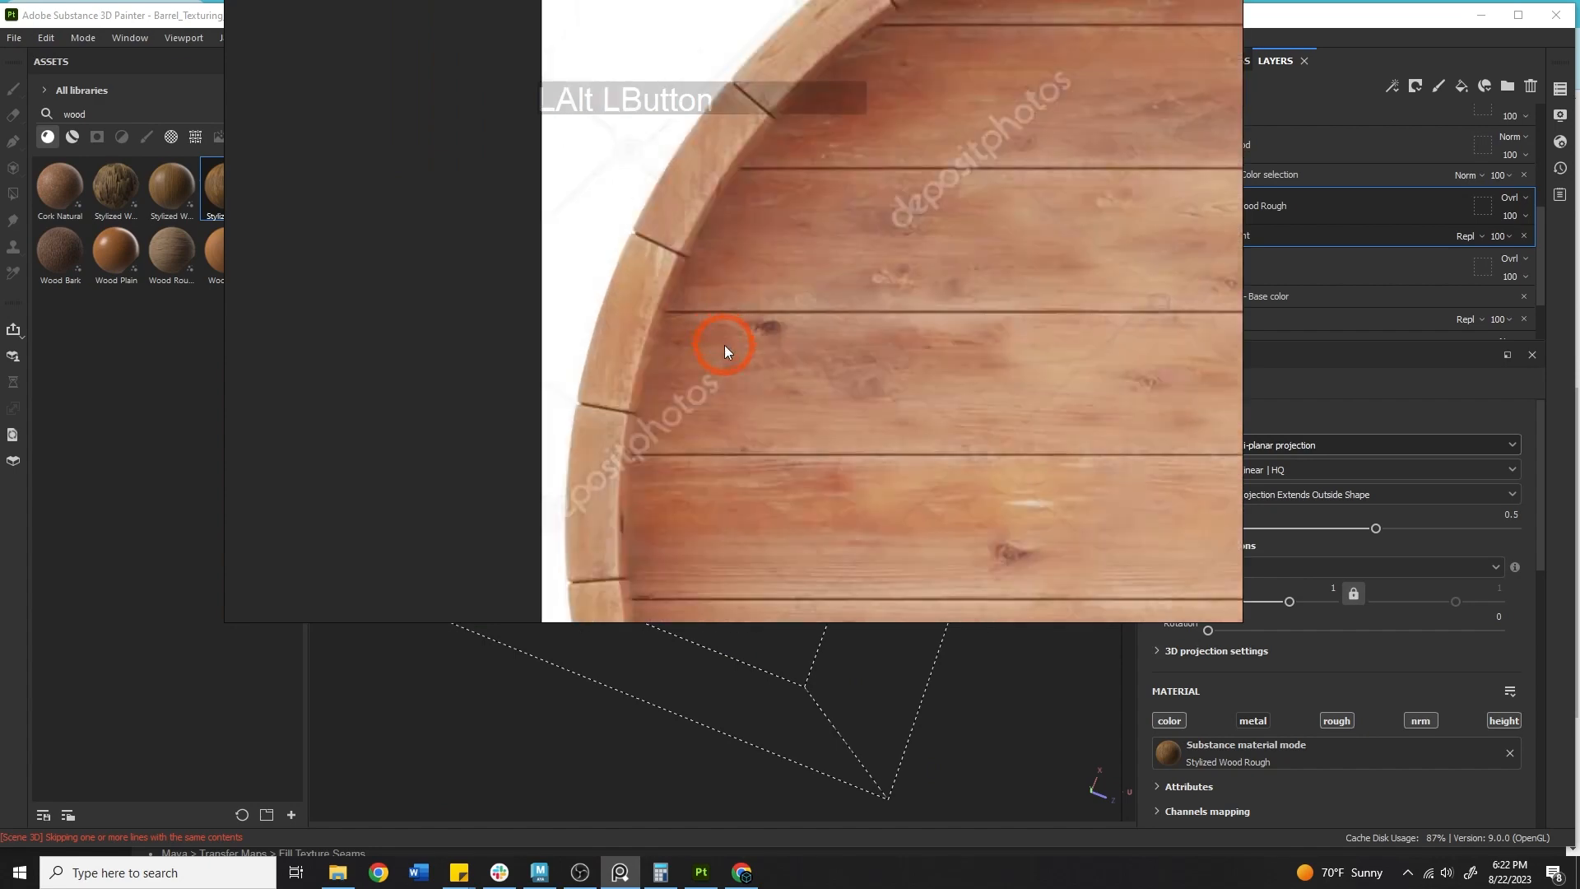
pyautogui.moveTo(869, 188); pyautogui.dragTo(882, 296, button='right')
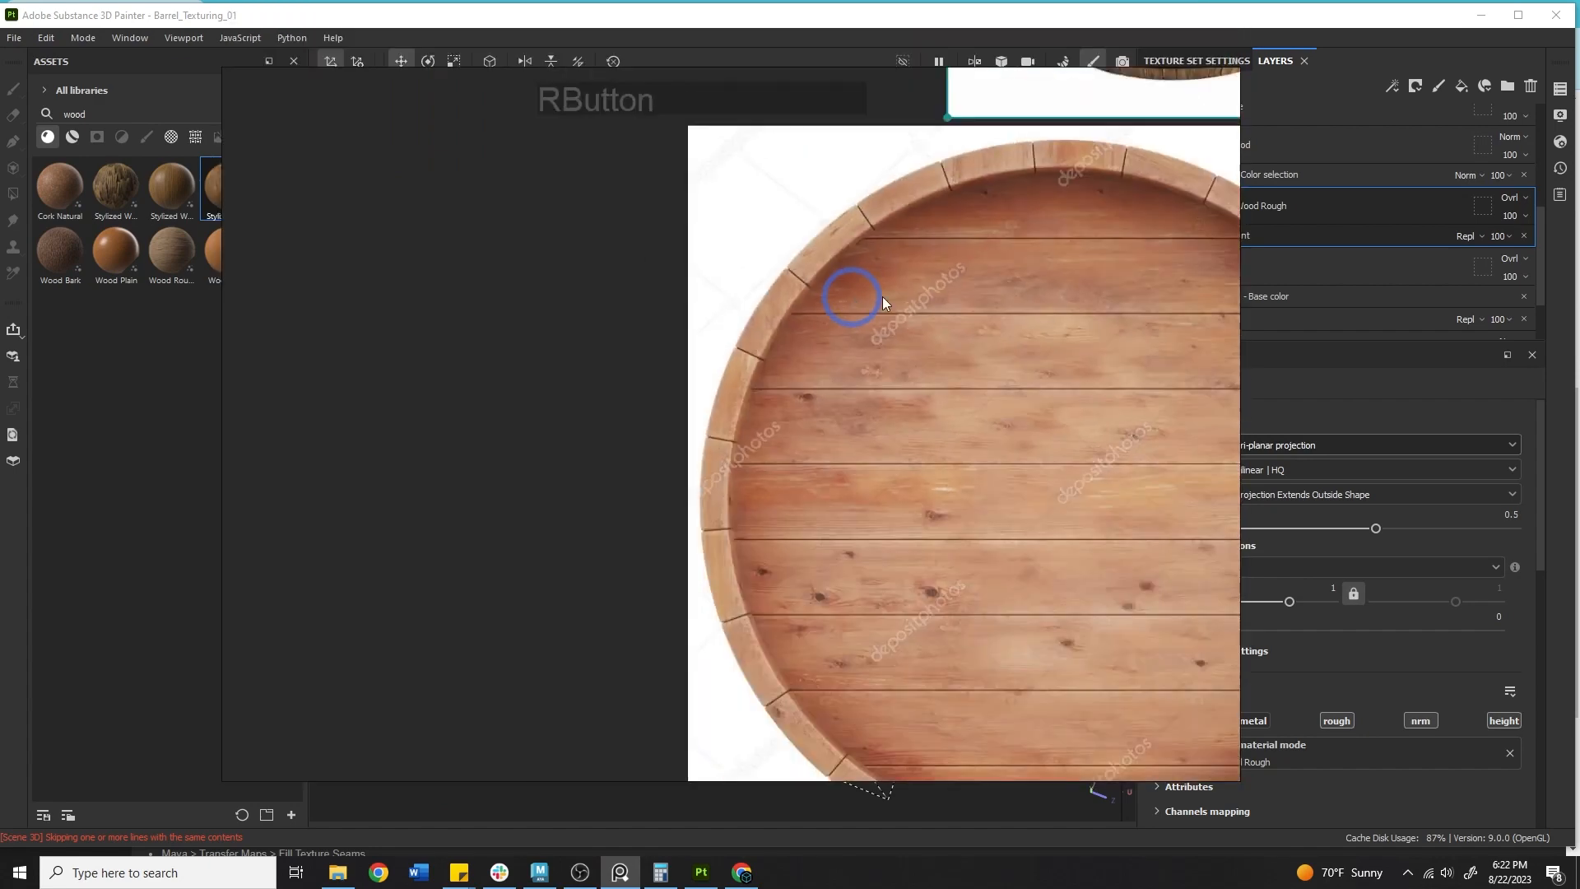
pyautogui.hotkey('alt', 'Tab')
# Switch the fill layer's projection back to UV projection.
pyautogui.keyDown('alt'); pyautogui.moveTo(598, 416); pyautogui.dragTo(646, 451, button='right'); pyautogui.keyUp('alt')
pyautogui.keyDown('alt'); pyautogui.moveTo(645, 452); pyautogui.dragTo(814, 268); pyautogui.keyUp('alt')
pyautogui.keyDown('alt'); pyautogui.moveTo(814, 269); pyautogui.dragTo(645, 526, button='right'); pyautogui.keyUp('alt')
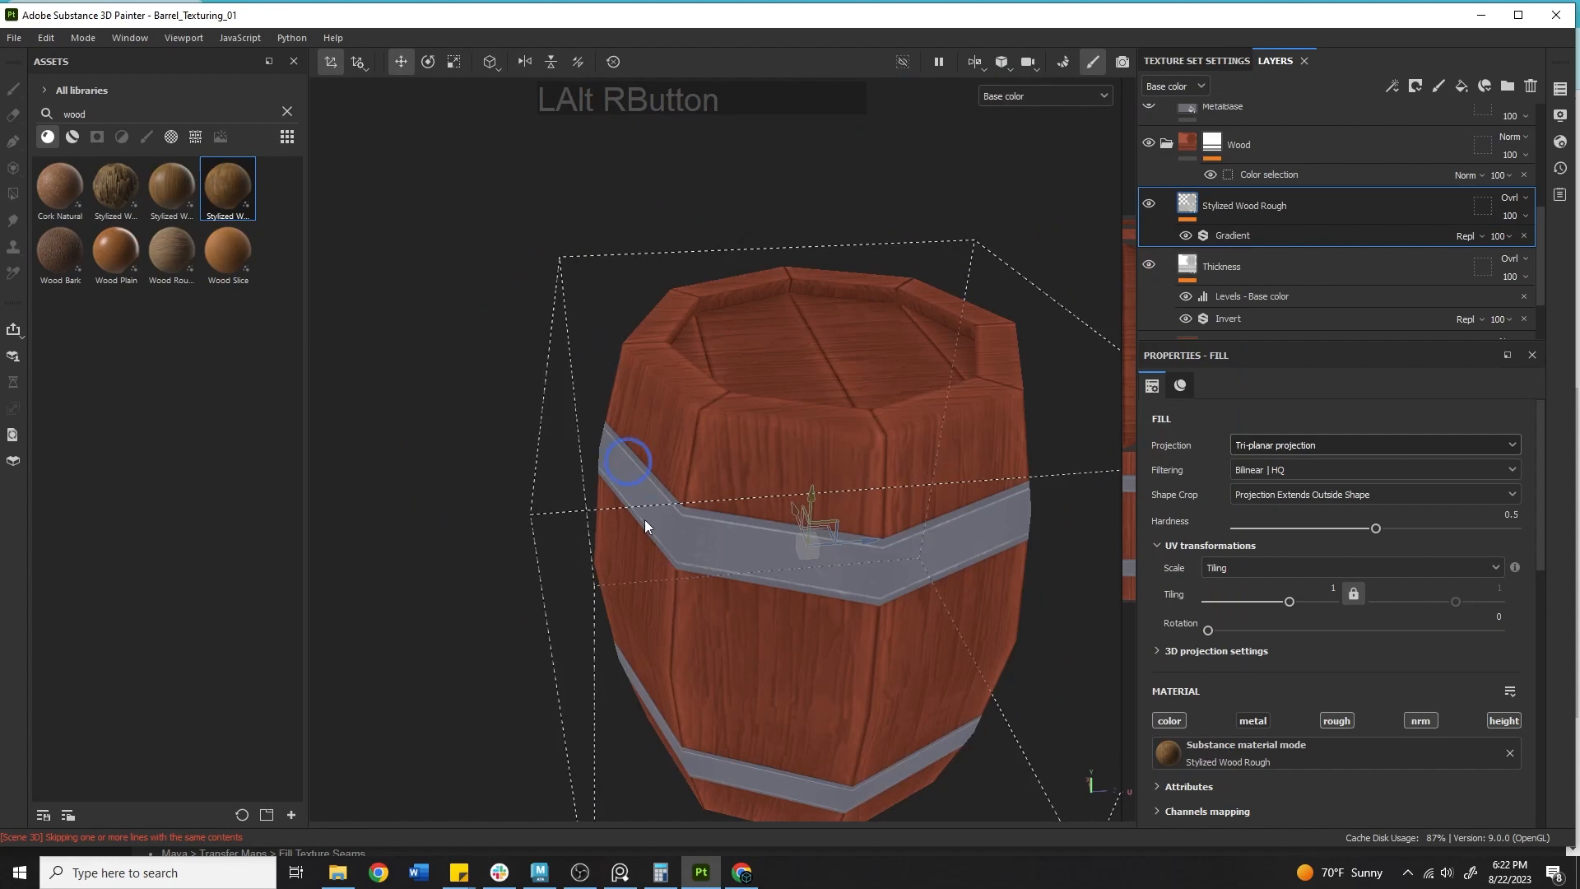
pyautogui.keyDown('alt'); pyautogui.moveTo(645, 525); pyautogui.dragTo(627, 712); pyautogui.keyUp('alt')
pyautogui.keyDown('alt'); pyautogui.moveTo(627, 711); pyautogui.dragTo(643, 658, button='middle'); pyautogui.keyUp('alt')
pyautogui.keyDown('alt'); pyautogui.moveTo(741, 567); pyautogui.dragTo(723, 692); pyautogui.keyUp('alt')
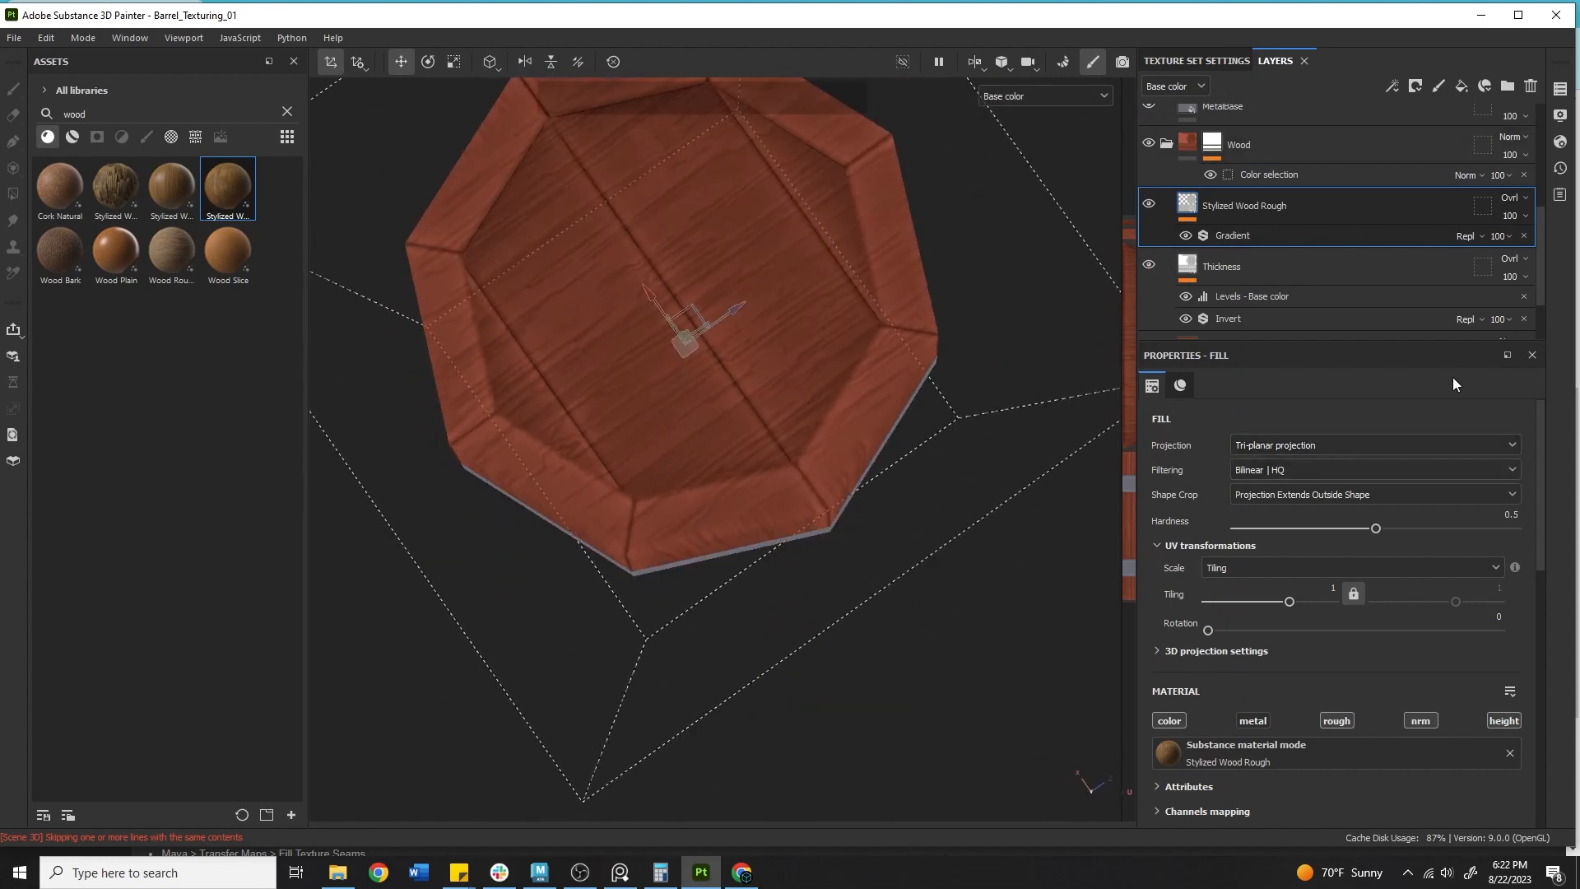
pyautogui.click(1253, 451)
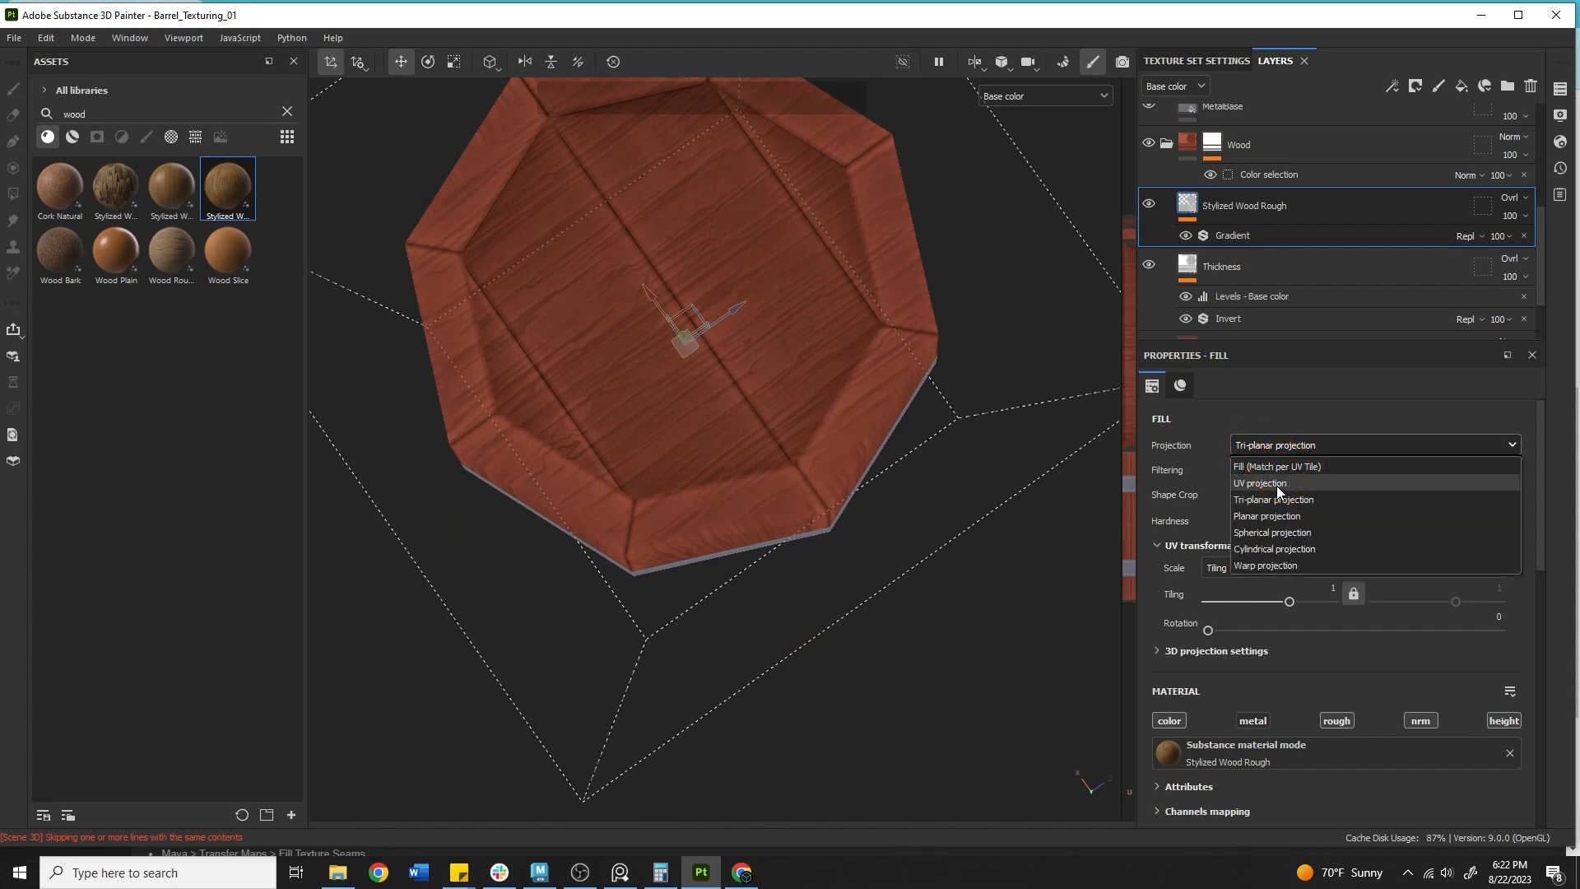
pyautogui.click(1276, 485)
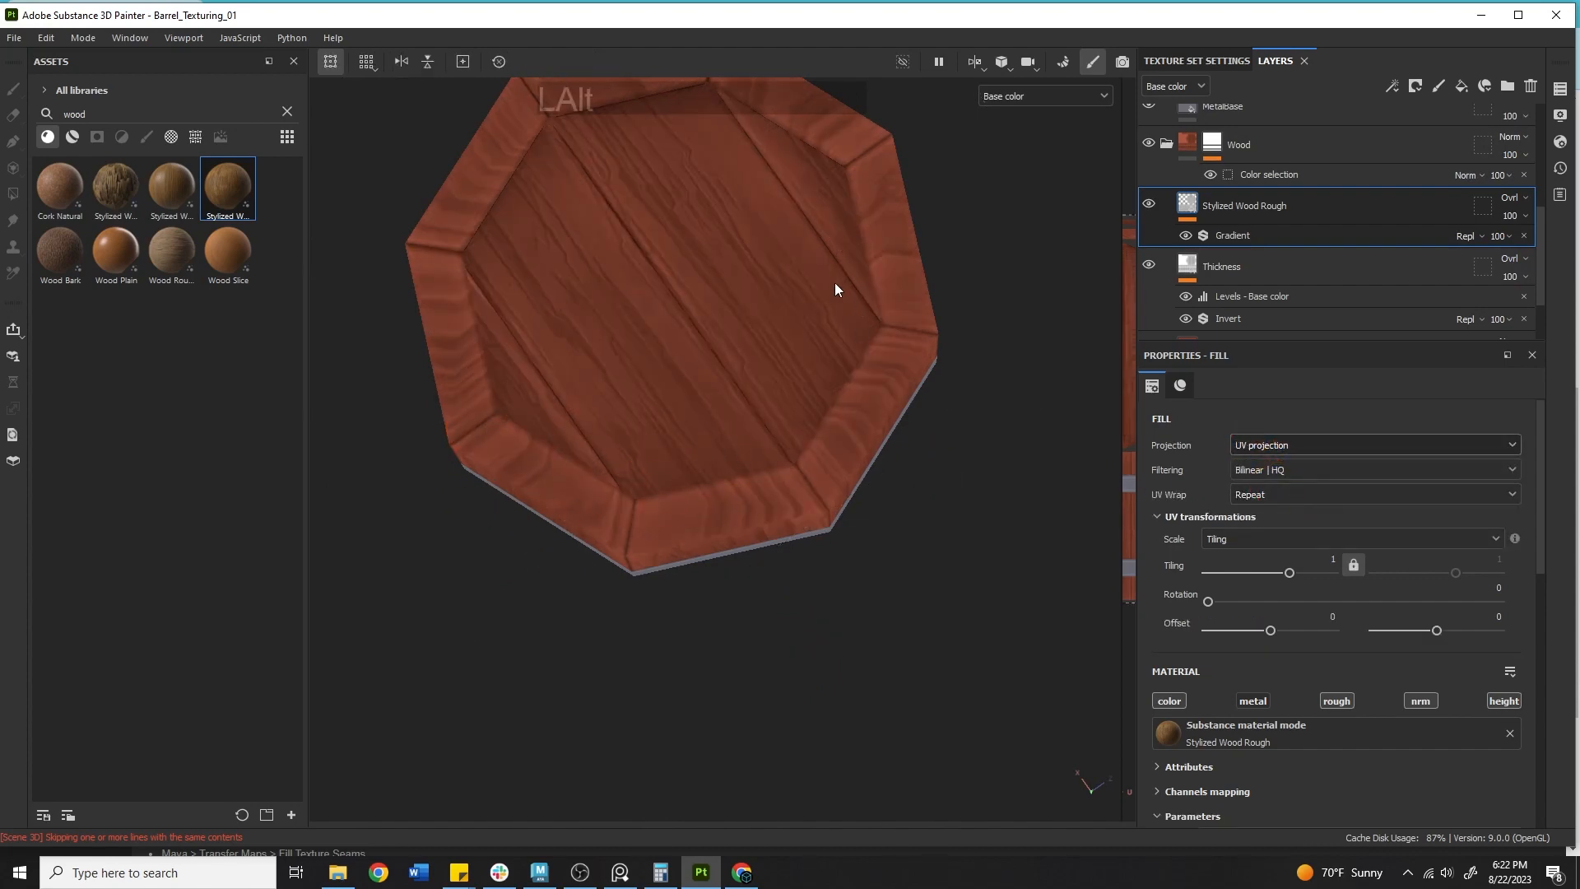
# Set the fill layer's projection to Tri-planar projection again.
pyautogui.keyDown('alt'); pyautogui.moveTo(835, 283); pyautogui.dragTo(751, 318, button='right'); pyautogui.keyUp('alt')
pyautogui.keyDown('alt'); pyautogui.moveTo(751, 318); pyautogui.dragTo(423, 372); pyautogui.keyUp('alt')
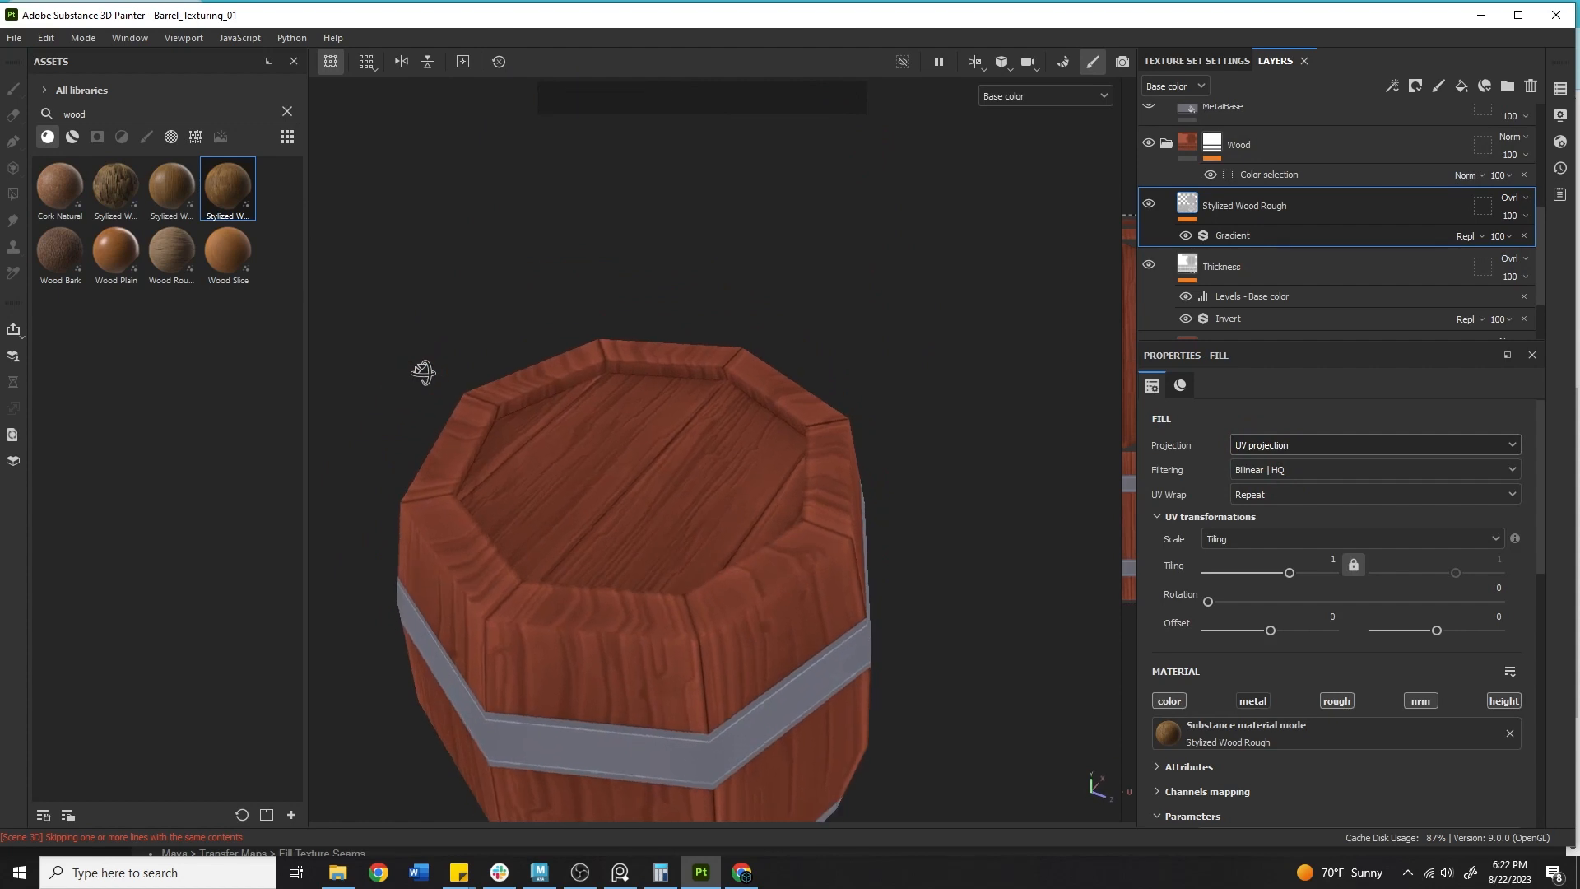
pyautogui.keyDown('alt'); pyautogui.moveTo(423, 372); pyautogui.dragTo(652, 258, button='middle'); pyautogui.keyUp('alt')
pyautogui.keyDown('alt'); pyautogui.moveTo(652, 258); pyautogui.dragTo(659, 399, button='right'); pyautogui.keyUp('alt')
pyautogui.keyDown('alt'); pyautogui.moveTo(659, 398); pyautogui.dragTo(778, 404); pyautogui.keyUp('alt')
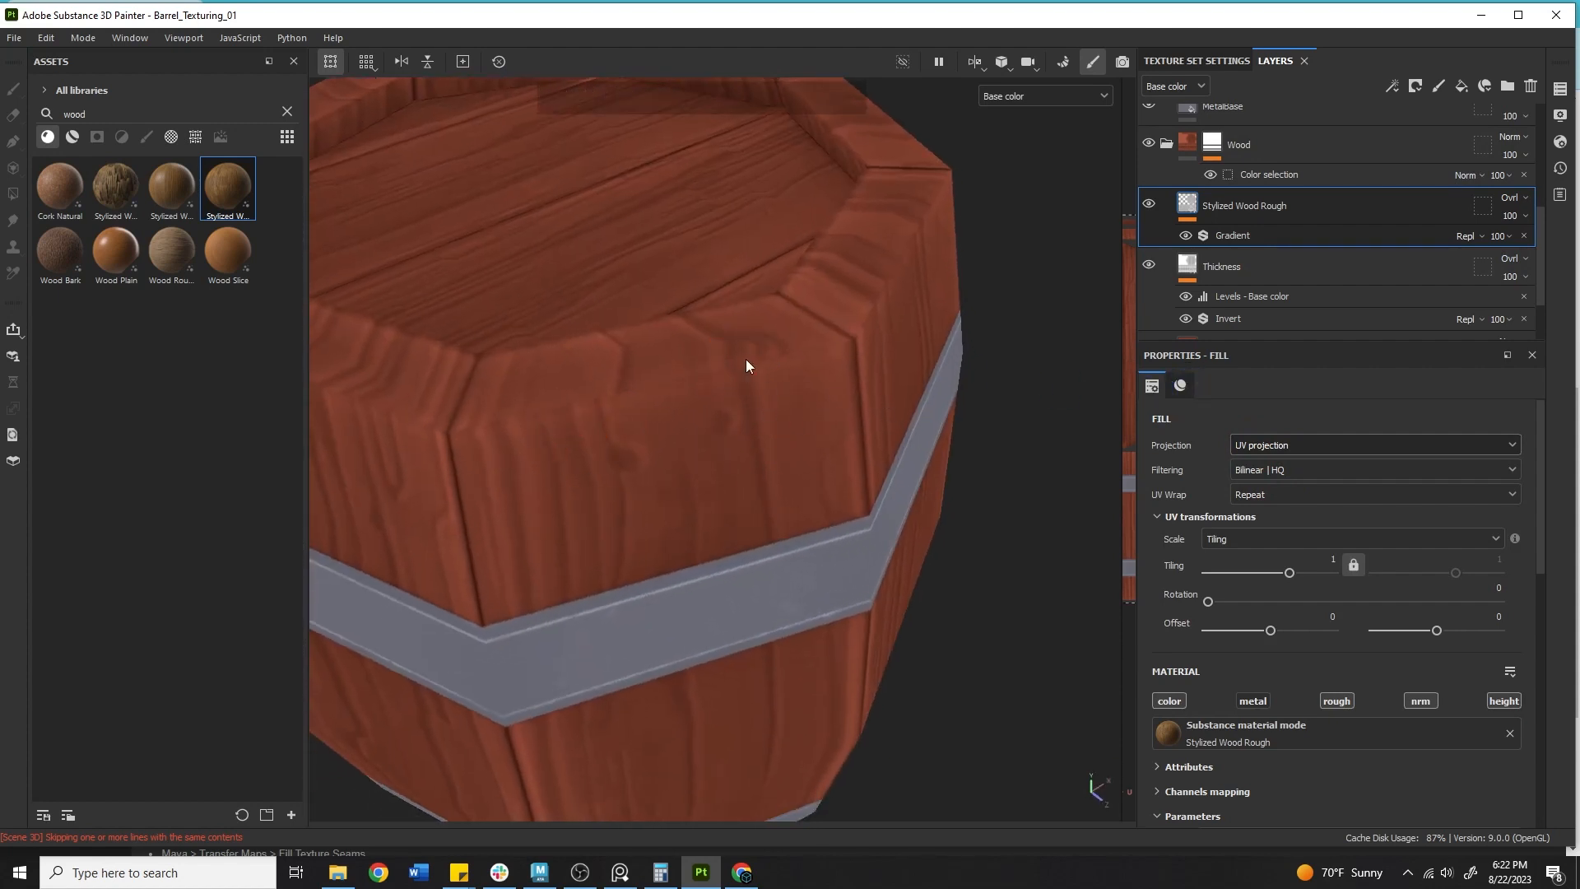
pyautogui.keyDown('alt'); pyautogui.moveTo(768, 426); pyautogui.dragTo(740, 403, button='right'); pyautogui.keyUp('alt')
pyautogui.click(1275, 445)
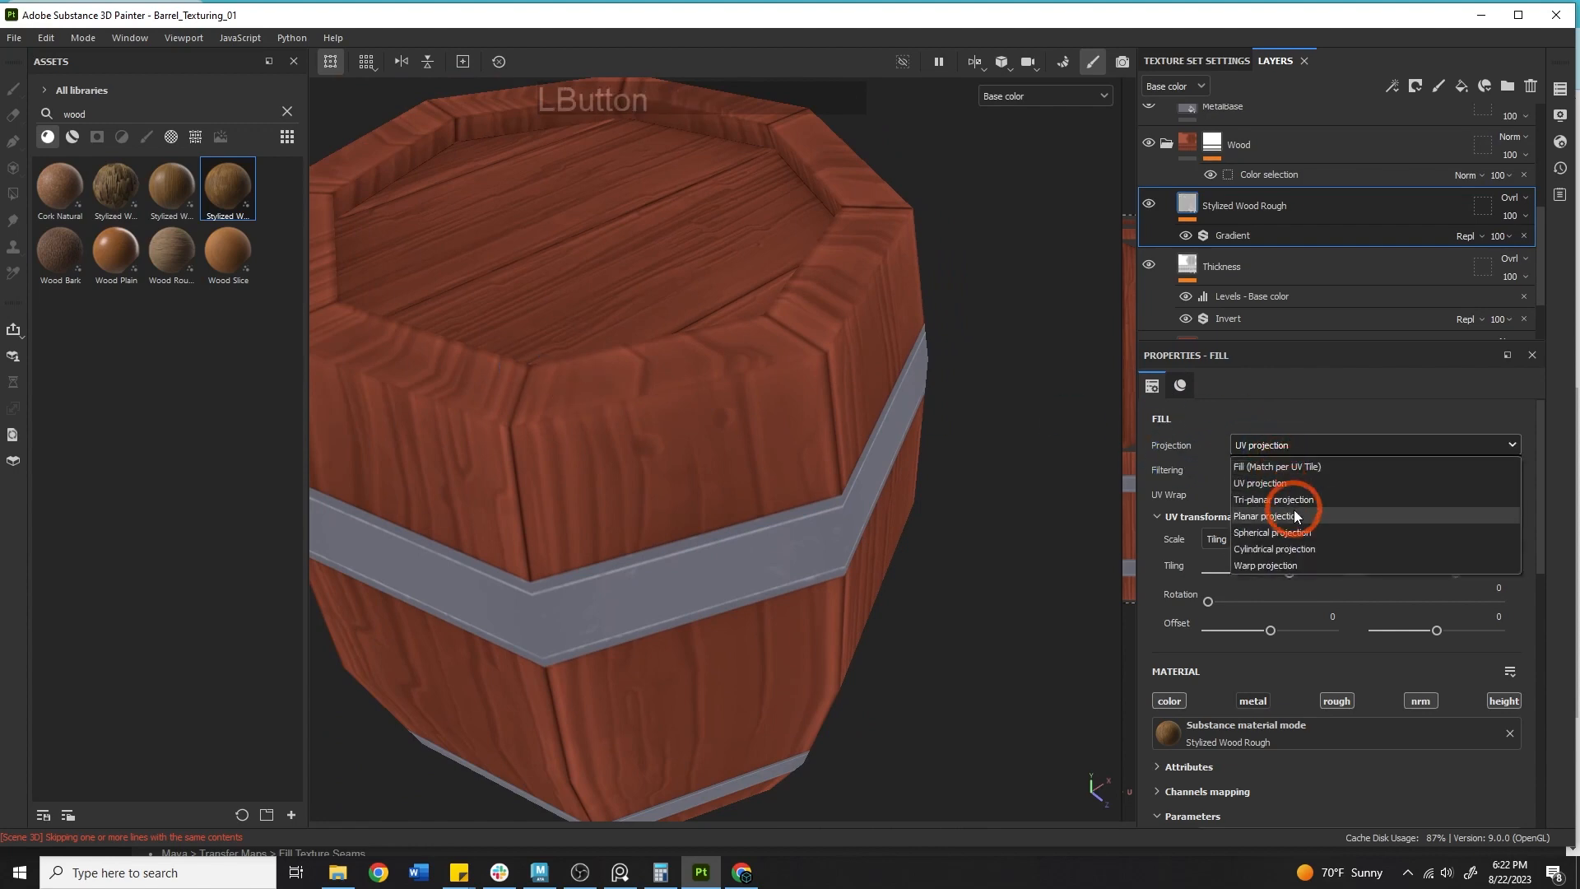
pyautogui.click(1257, 499)
# Orbit around the barrel sides to check the tri-planar wood grain.
pyautogui.keyDown('alt'); pyautogui.moveTo(761, 459); pyautogui.dragTo(735, 420, button='right'); pyautogui.keyUp('alt')
pyautogui.keyDown('alt'); pyautogui.moveTo(810, 471); pyautogui.dragTo(922, 502, button='middle'); pyautogui.keyUp('alt')
pyautogui.keyDown('alt'); pyautogui.moveTo(922, 505); pyautogui.dragTo(1012, 416); pyautogui.keyUp('alt')
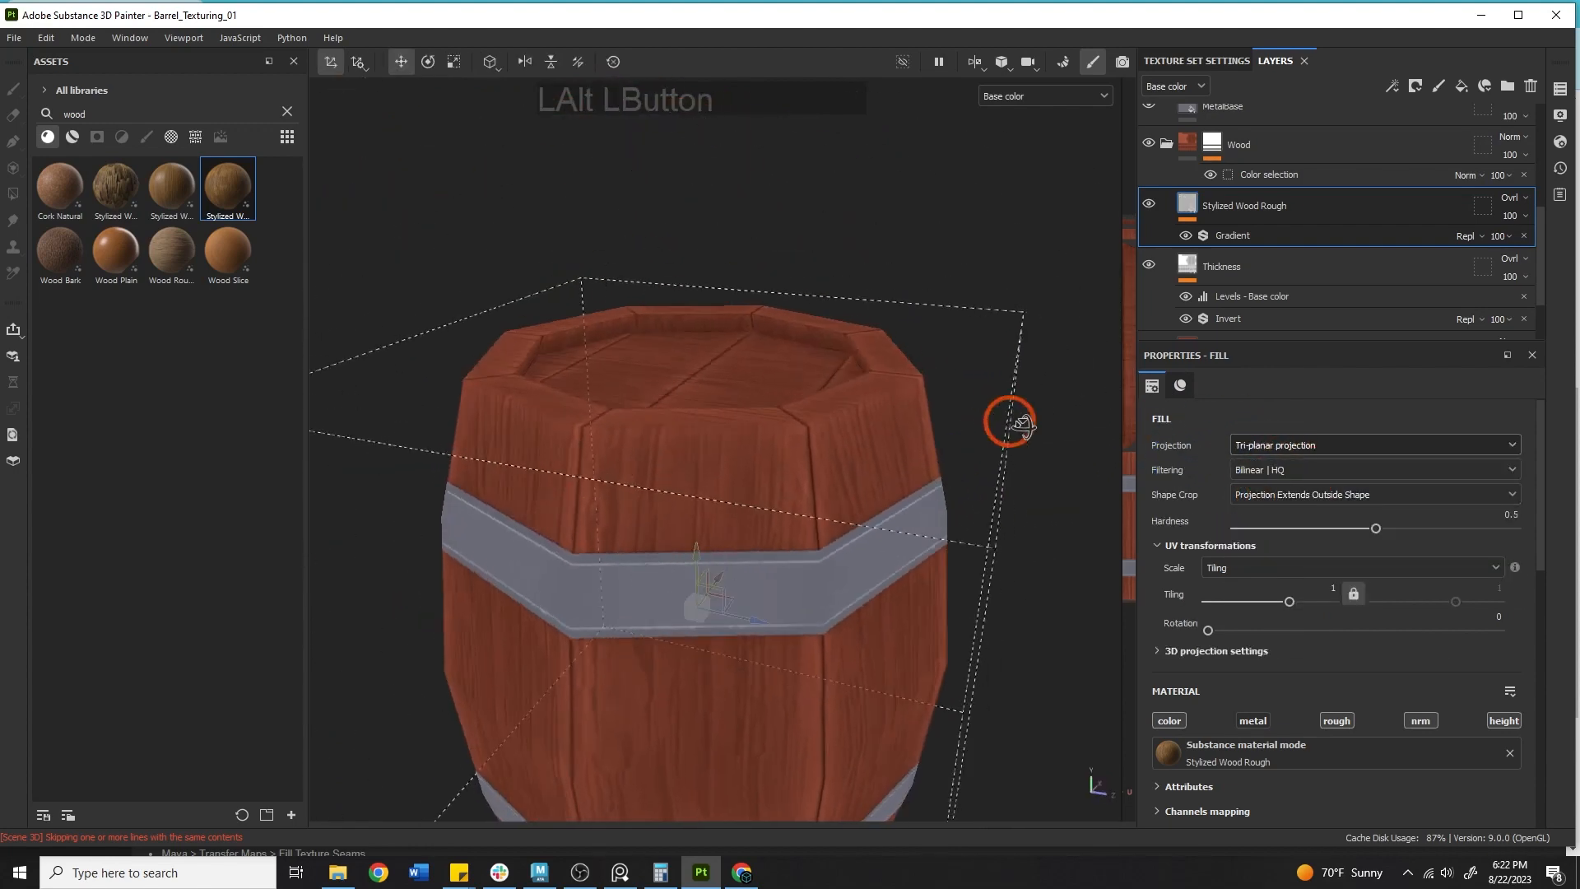
pyautogui.keyDown('alt'); pyautogui.moveTo(1012, 417); pyautogui.dragTo(606, 462, button='right'); pyautogui.keyUp('alt')
pyautogui.keyDown('alt'); pyautogui.moveTo(606, 461); pyautogui.dragTo(465, 355); pyautogui.keyUp('alt')
pyautogui.keyDown('alt'); pyautogui.moveTo(465, 356); pyautogui.dragTo(695, 378, button='middle'); pyautogui.keyUp('alt')
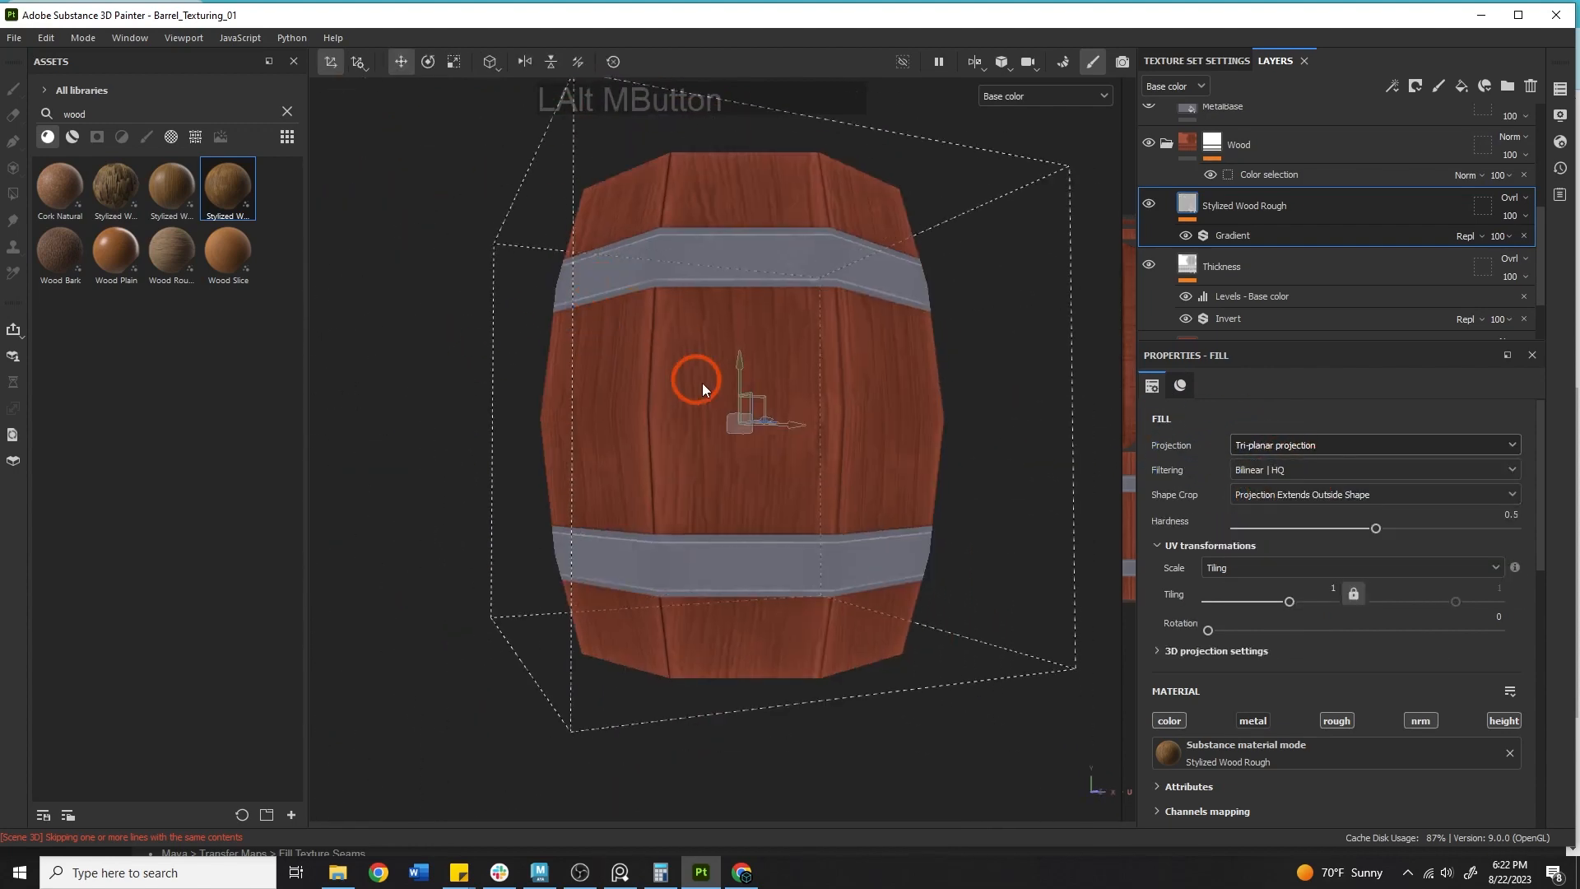
pyautogui.keyDown('alt'); pyautogui.moveTo(694, 377); pyautogui.dragTo(906, 430); pyautogui.keyUp('alt')
pyautogui.keyDown('alt'); pyautogui.moveTo(906, 430); pyautogui.dragTo(735, 506, button='middle'); pyautogui.keyUp('alt')
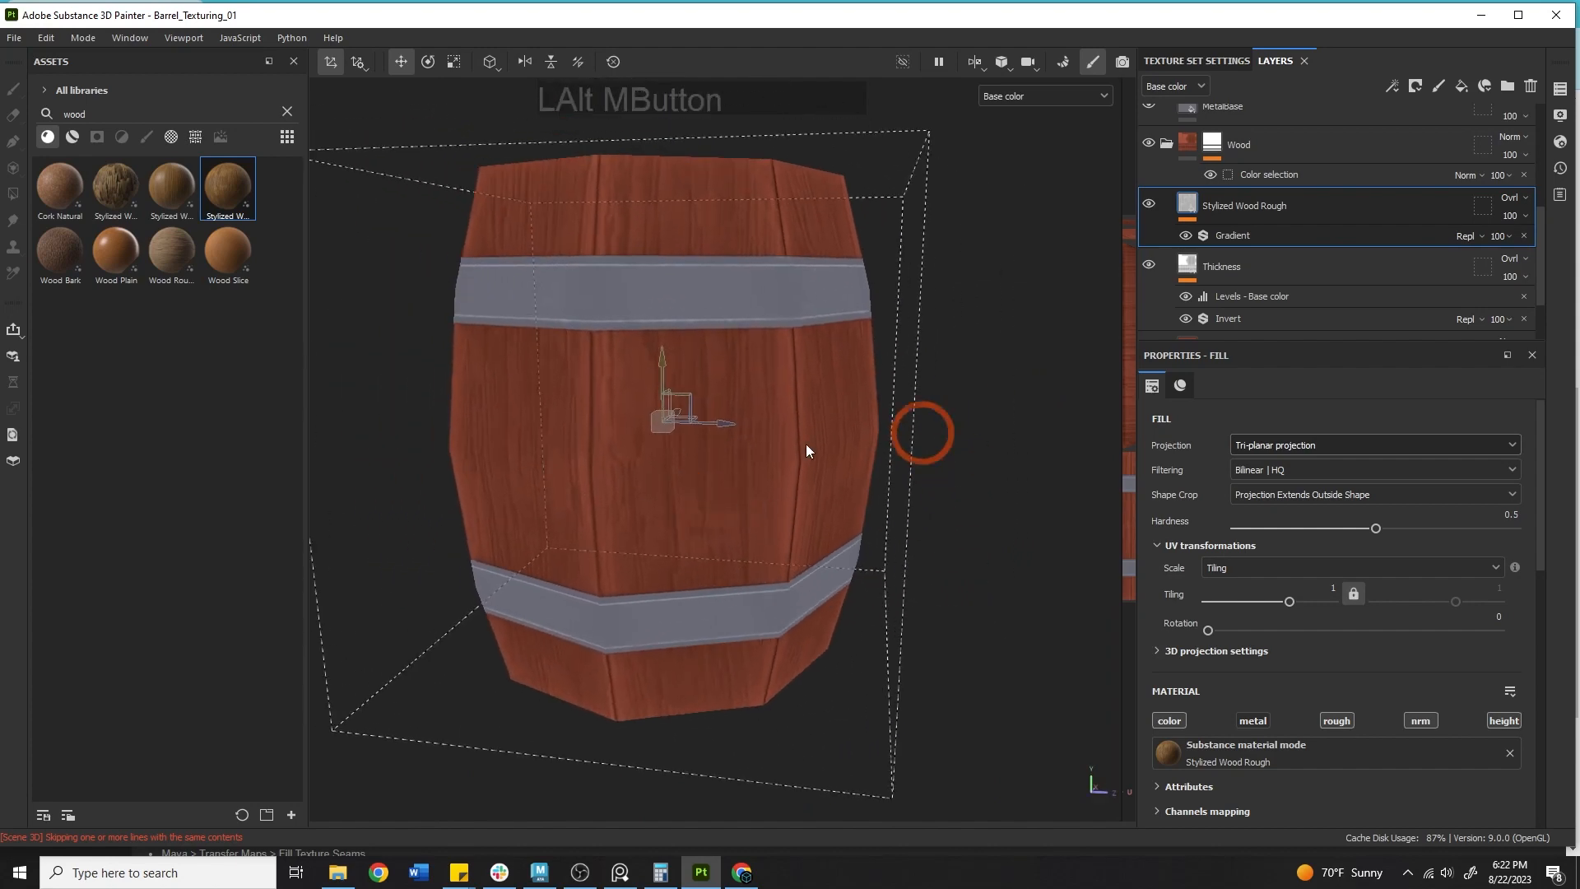
# Set the fill layer's tiling to 0.47.
pyautogui.scroll(-4, 1242, 523)
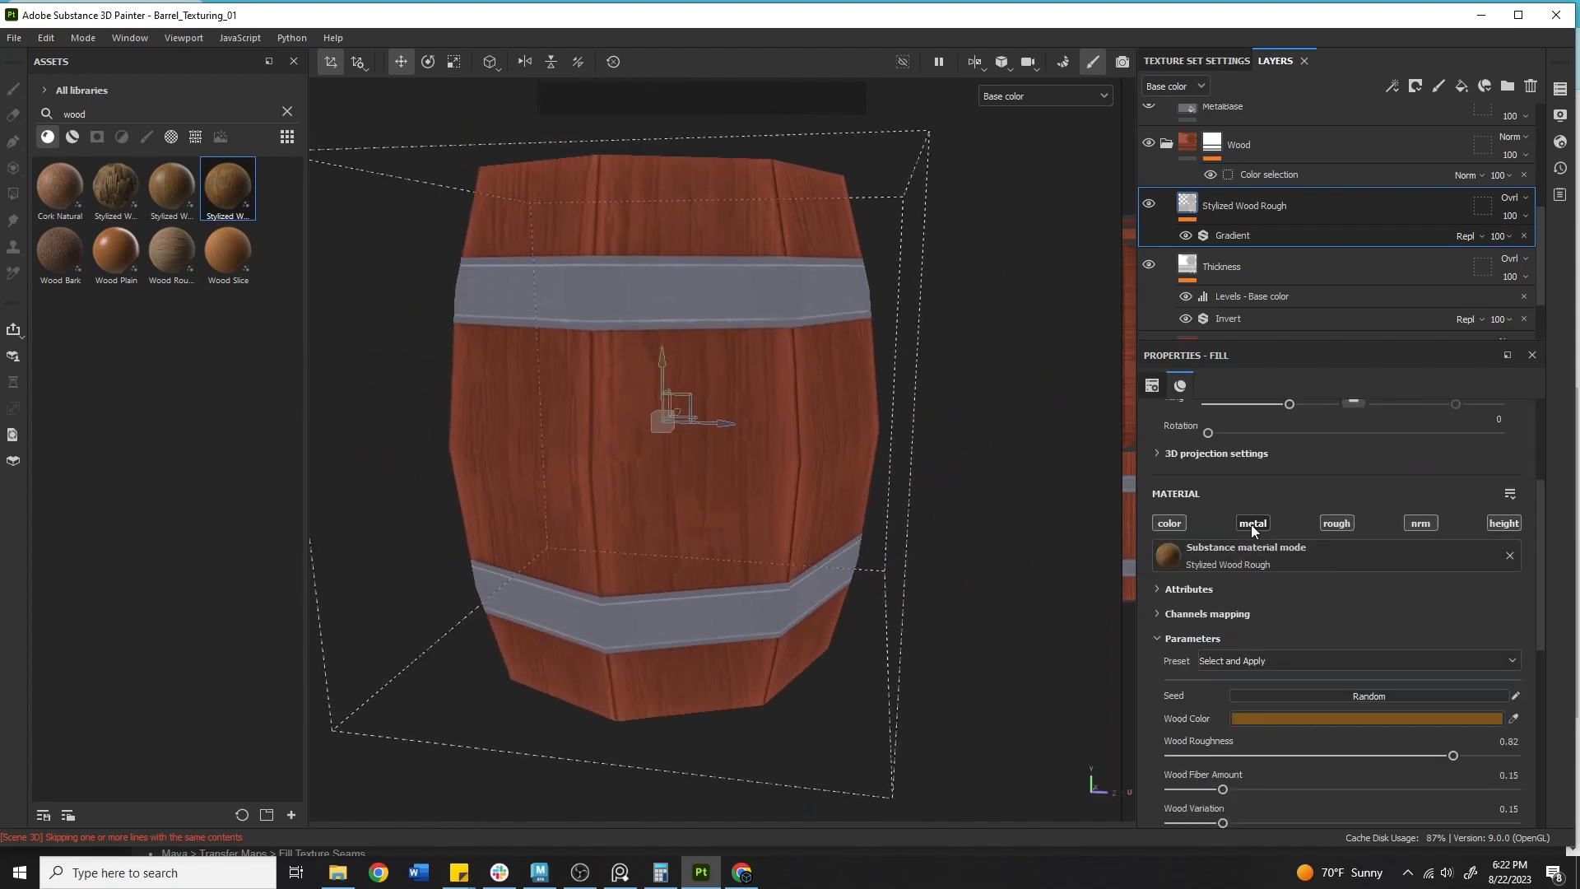
pyautogui.scroll(3, 1255, 527)
pyautogui.moveTo(1290, 551); pyautogui.dragTo(1285, 550)
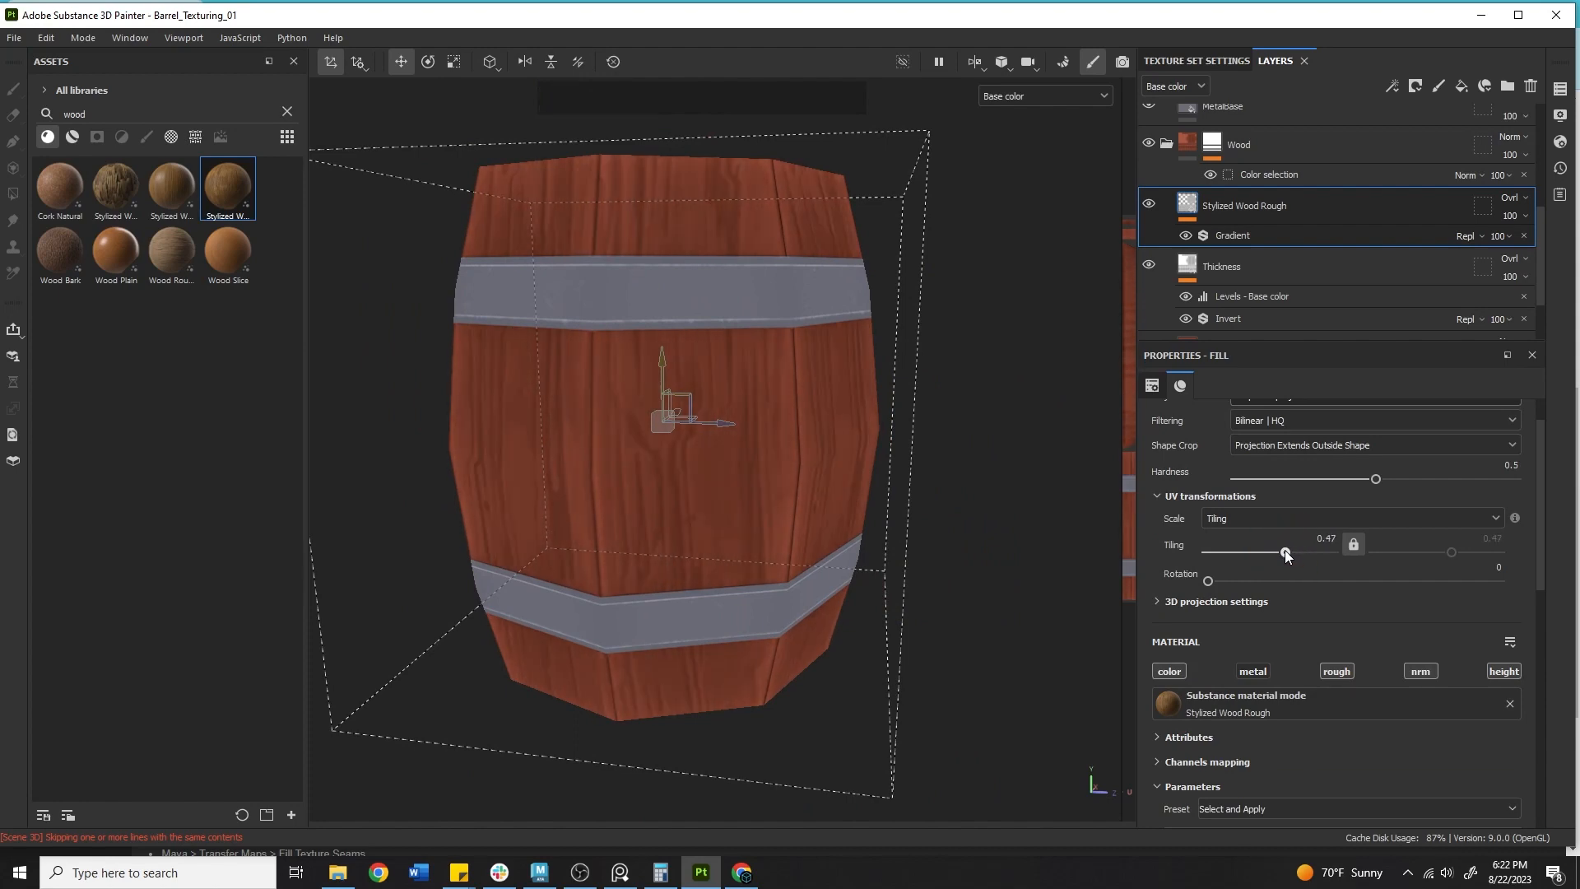
# Orbit and pan around the barrel to inspect the wood grain on its top and sides.
pyautogui.keyDown('alt'); pyautogui.moveTo(526, 493); pyautogui.dragTo(505, 504, button='right'); pyautogui.keyUp('alt')
pyautogui.keyDown('alt'); pyautogui.moveTo(504, 504); pyautogui.dragTo(957, 510); pyautogui.keyUp('alt')
pyautogui.keyDown('alt'); pyautogui.moveTo(957, 510); pyautogui.dragTo(804, 459, button='middle'); pyautogui.keyUp('alt')
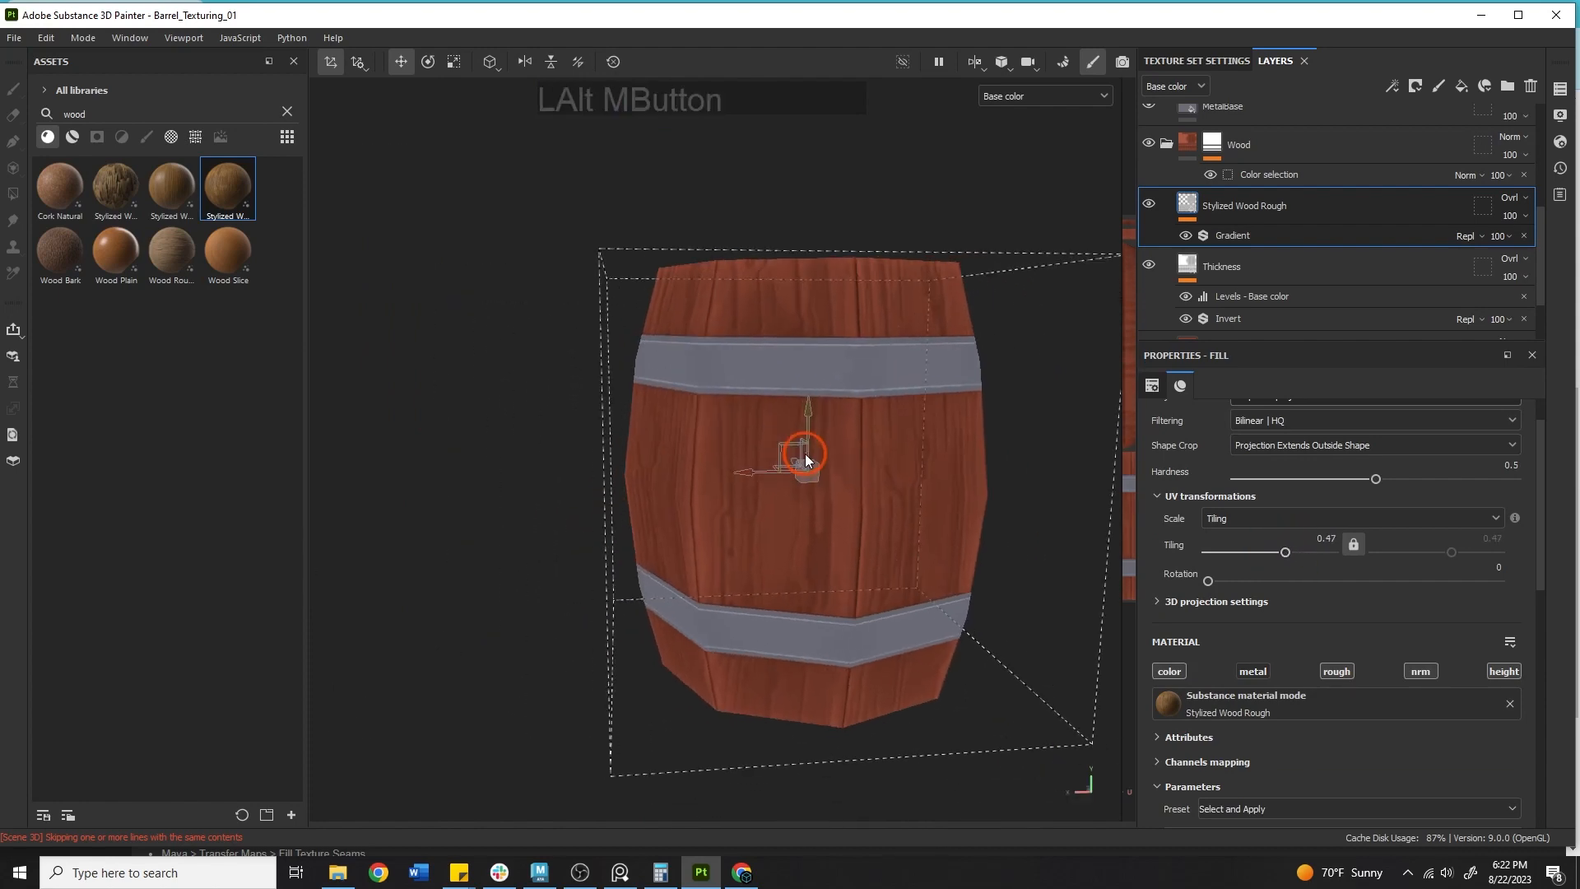
pyautogui.keyDown('alt'); pyautogui.moveTo(804, 458); pyautogui.dragTo(998, 494); pyautogui.keyUp('alt')
pyautogui.keyDown('alt'); pyautogui.moveTo(998, 493); pyautogui.dragTo(740, 502, button='right'); pyautogui.keyUp('alt')
pyautogui.keyDown('alt'); pyautogui.moveTo(741, 502); pyautogui.dragTo(811, 706); pyautogui.keyUp('alt')
pyautogui.keyDown('alt'); pyautogui.moveTo(530, 455); pyautogui.dragTo(560, 525, button='middle'); pyautogui.keyUp('alt')
pyautogui.keyDown('alt'); pyautogui.moveTo(592, 527); pyautogui.dragTo(979, 502, button='right'); pyautogui.keyUp('alt')
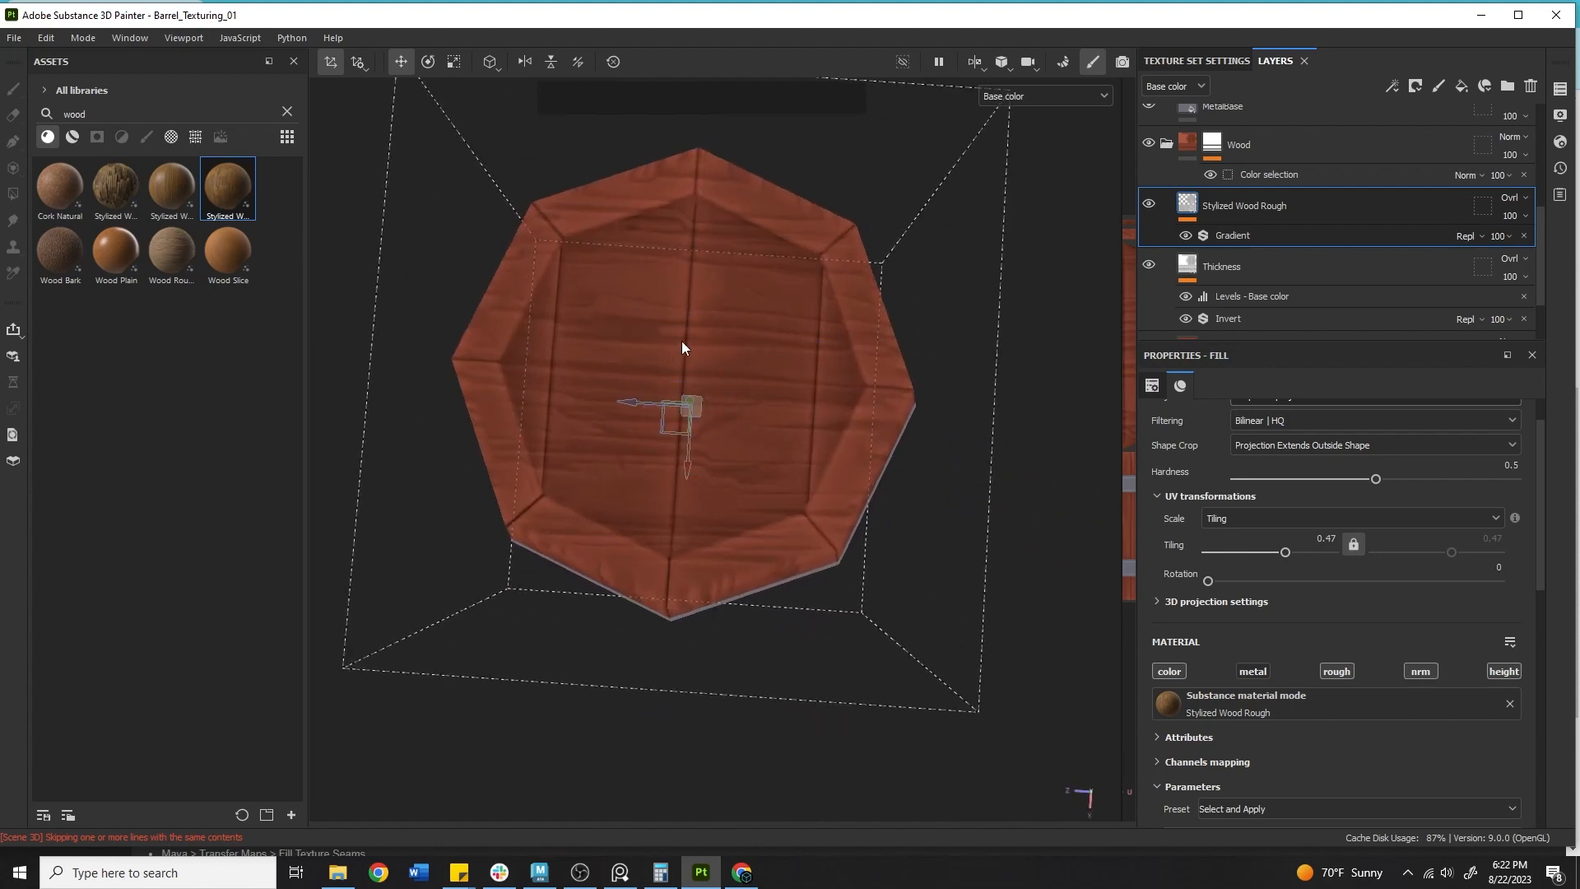
# Set the fill layer's rotation to 90.
pyautogui.press('e')
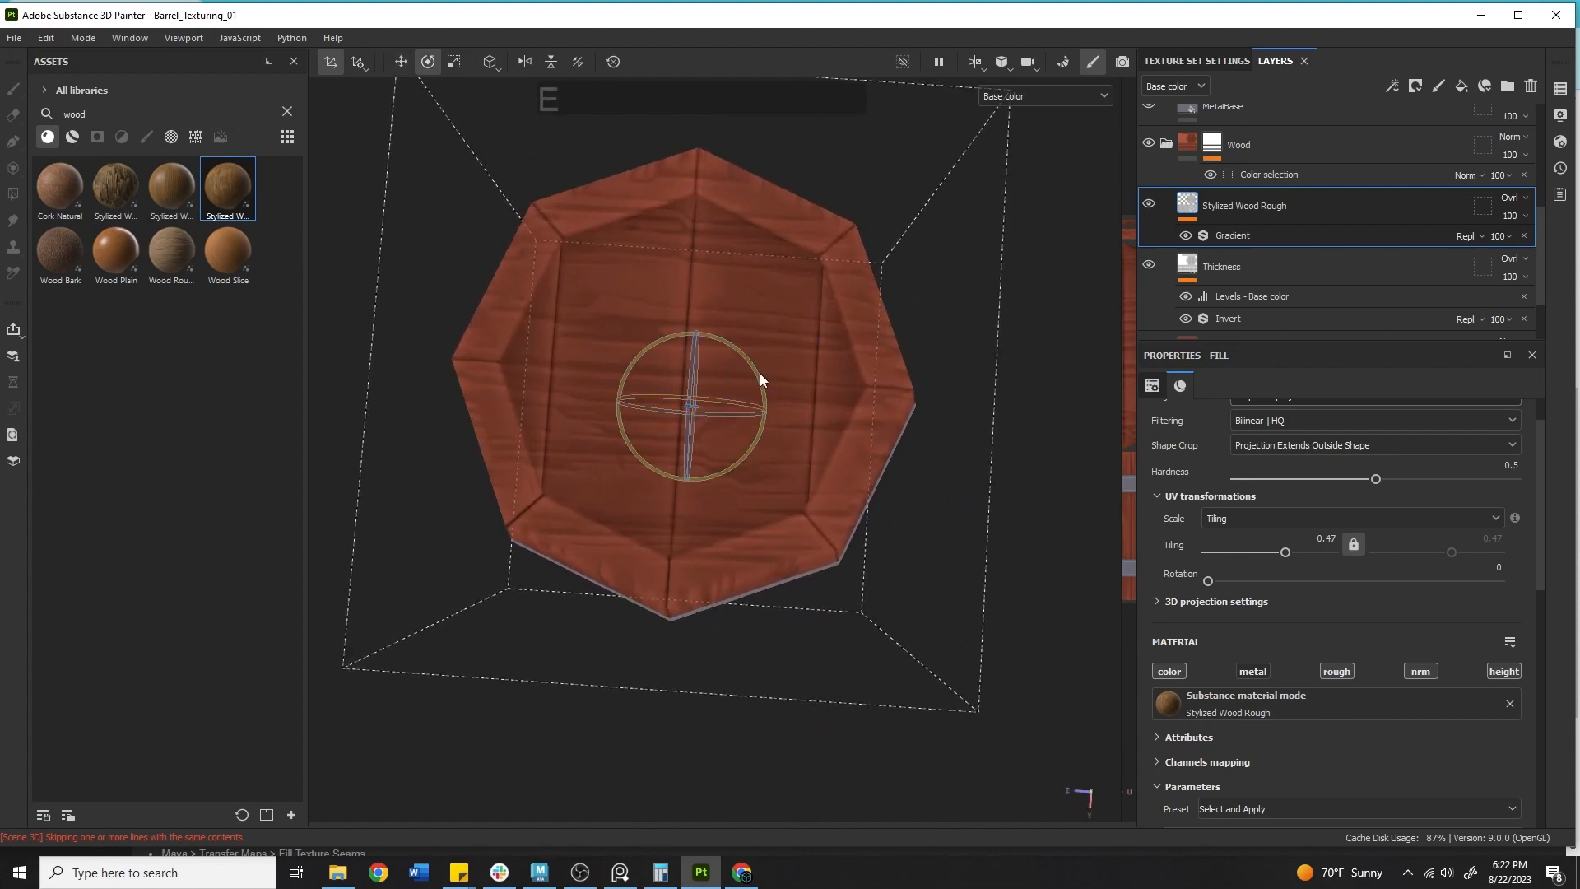
pyautogui.scroll(1, 1325, 492)
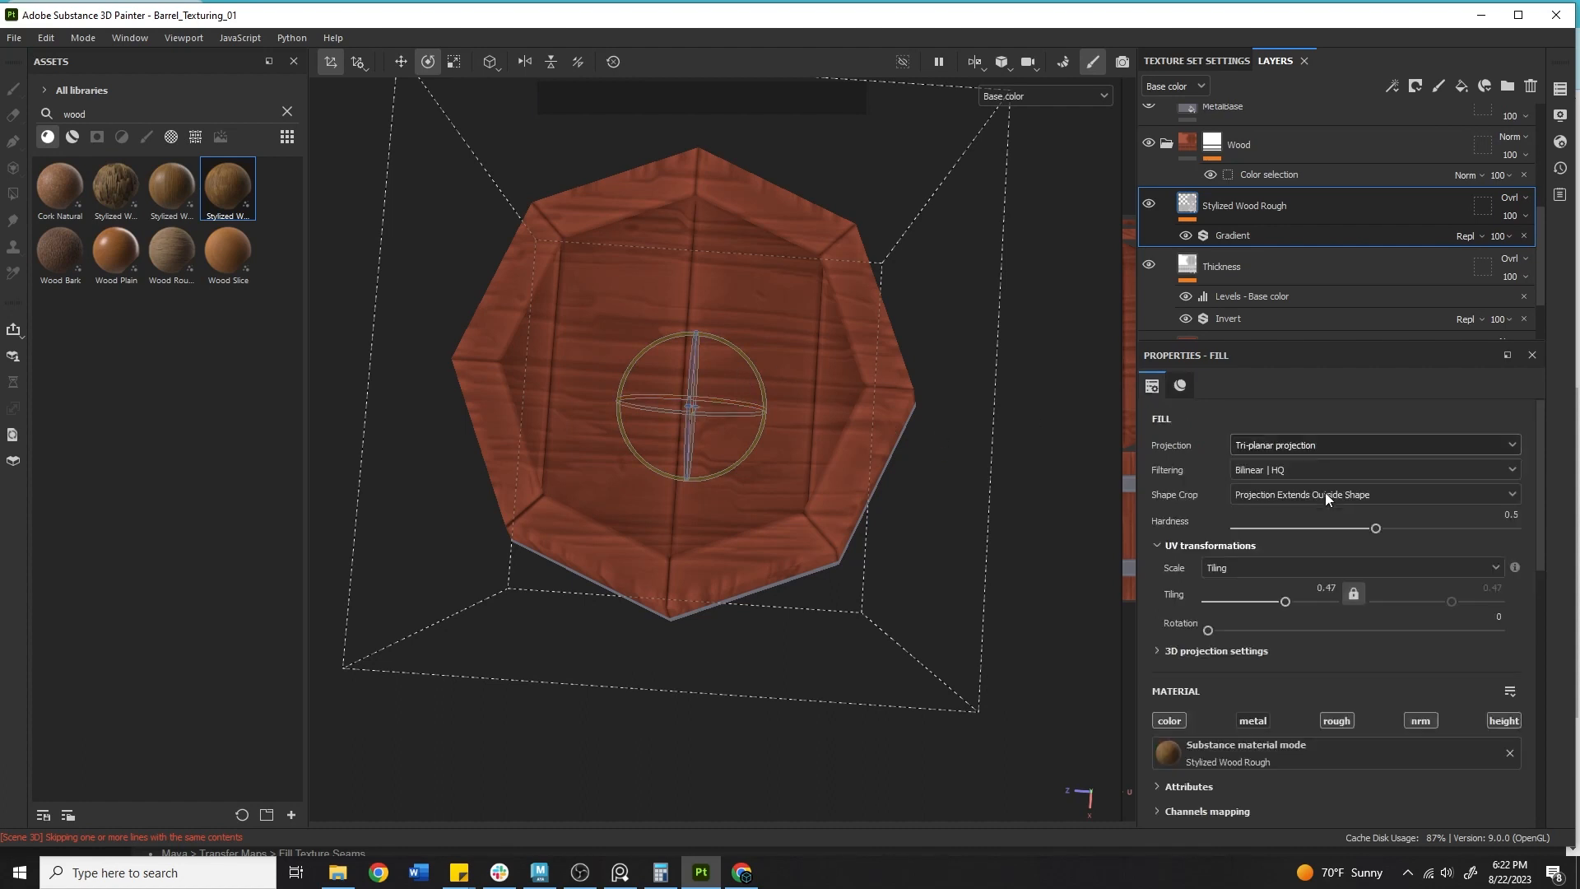
pyautogui.click(1222, 629)
pyautogui.moveTo(1224, 630); pyautogui.dragTo(1276, 630)
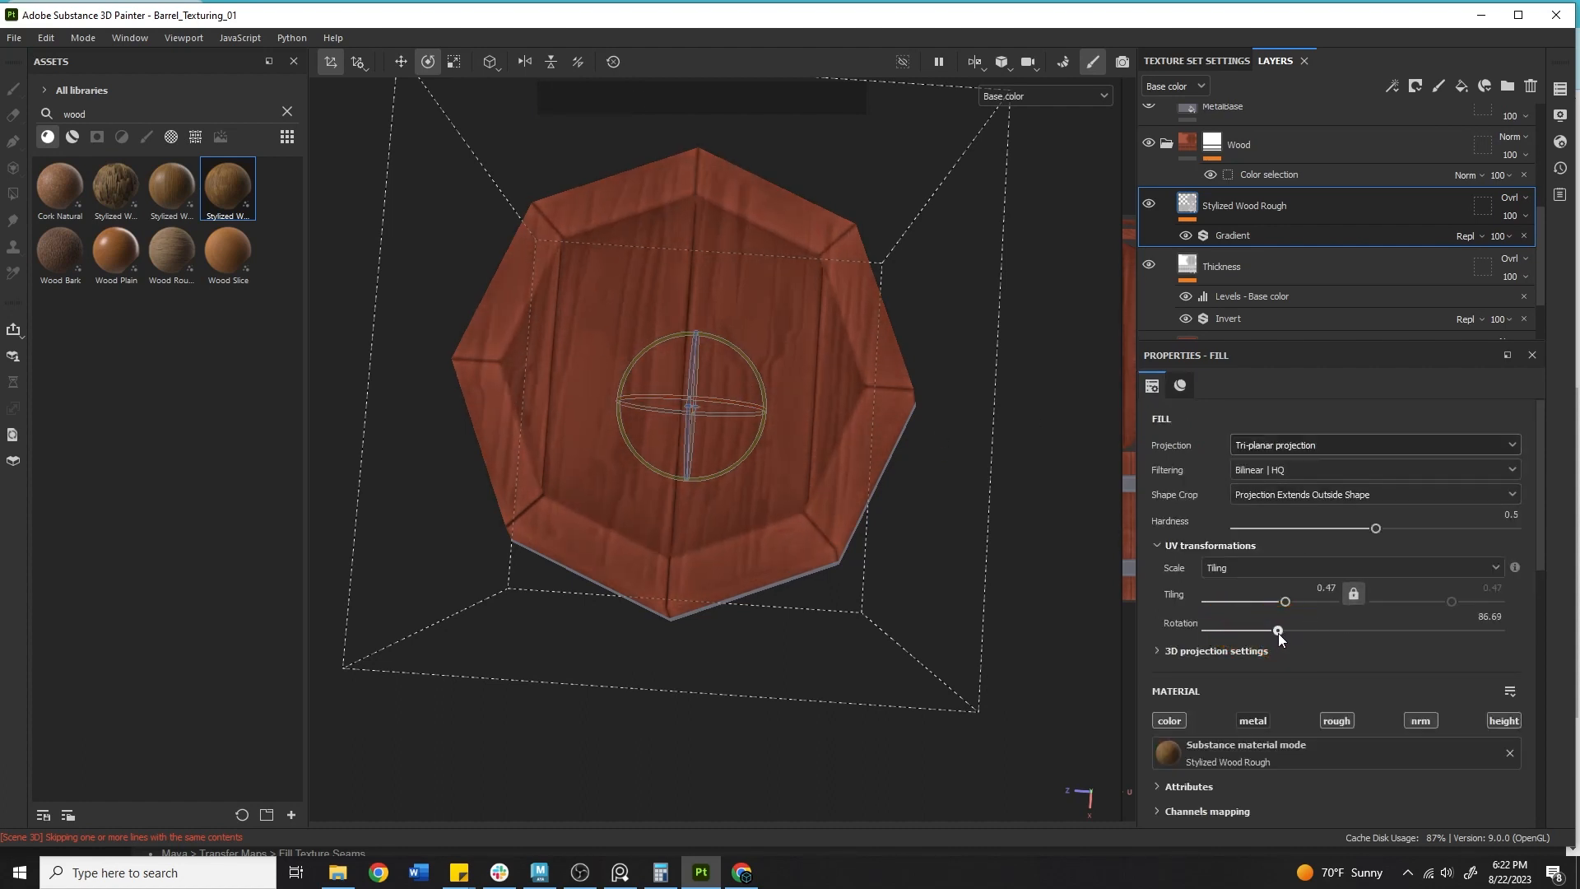
pyautogui.click(1481, 618)
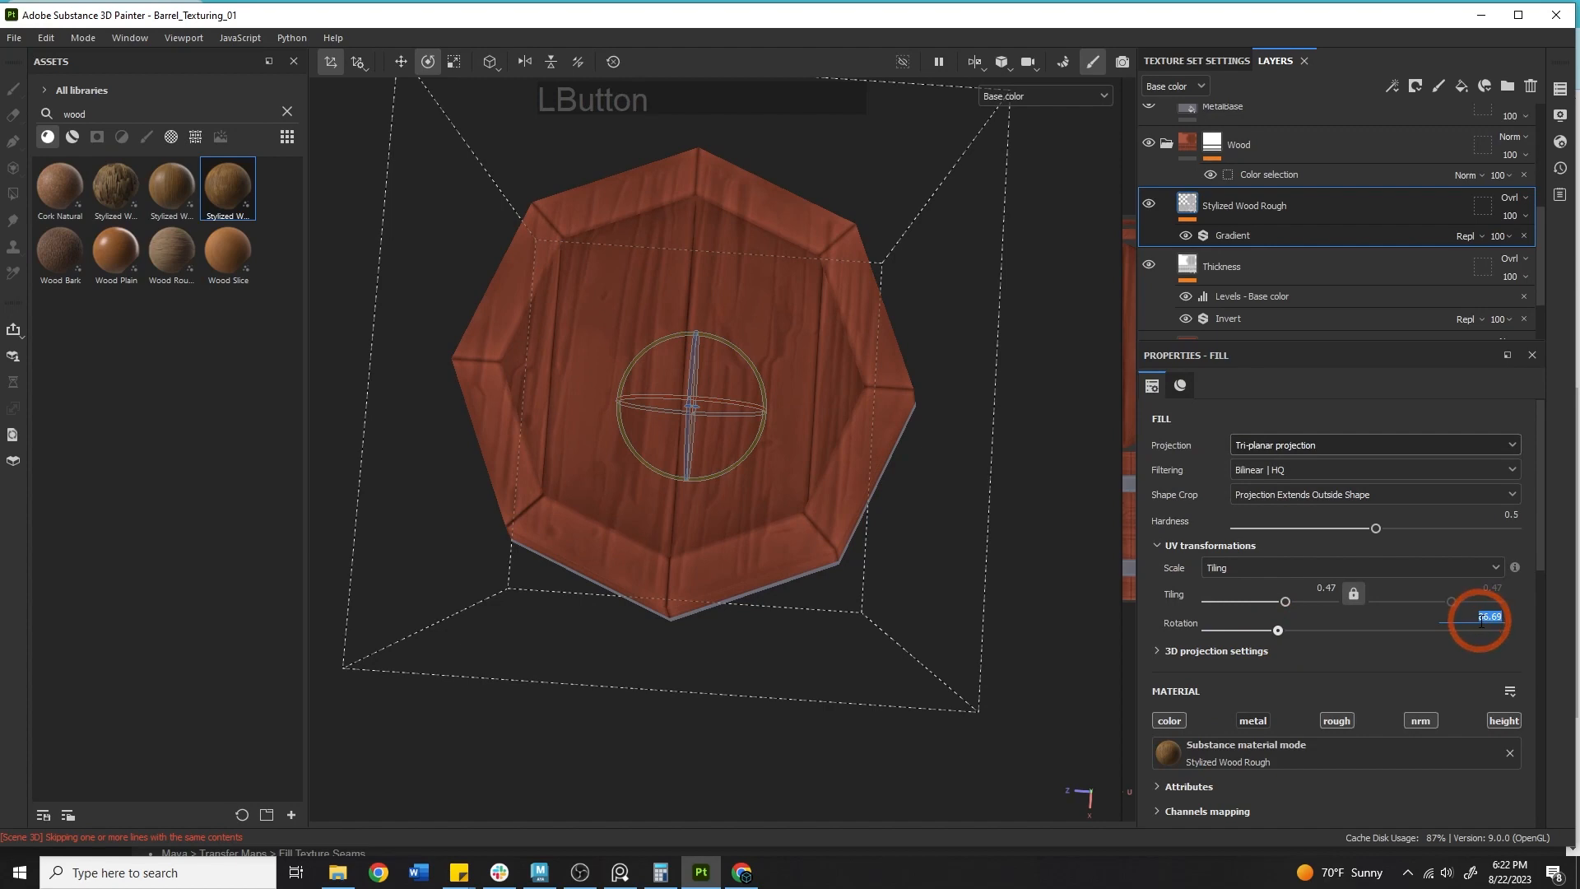
pyautogui.write('90')
pyautogui.press('Return')
# Orbit around the barrel to inspect the rotated wood grain on the lid and sides.
pyautogui.keyDown('alt'); pyautogui.moveTo(1012, 521); pyautogui.dragTo(1050, 318); pyautogui.keyUp('alt')
pyautogui.keyDown('alt'); pyautogui.moveTo(739, 459); pyautogui.dragTo(775, 405, button='middle'); pyautogui.keyUp('alt')
pyautogui.keyDown('alt'); pyautogui.moveTo(775, 404); pyautogui.dragTo(1348, 490, button='right'); pyautogui.keyUp('alt')
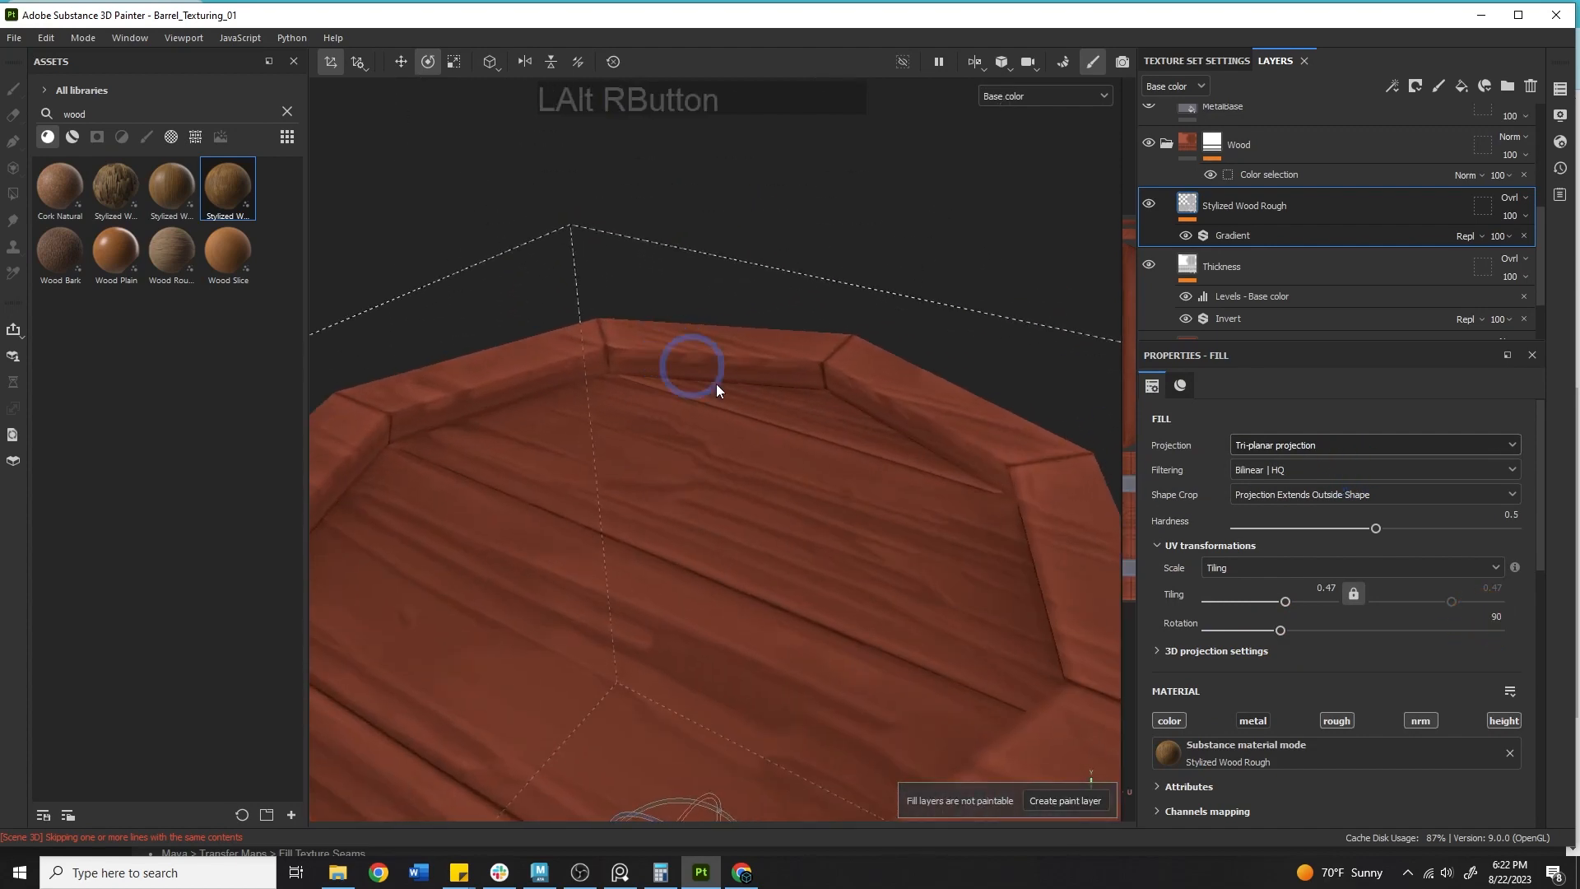
pyautogui.keyDown('alt'); pyautogui.moveTo(716, 384); pyautogui.dragTo(565, 430, button='right'); pyautogui.keyUp('alt')
pyautogui.keyDown('alt'); pyautogui.moveTo(565, 430); pyautogui.dragTo(581, 511); pyautogui.keyUp('alt')
pyautogui.keyDown('alt'); pyautogui.moveTo(582, 511); pyautogui.dragTo(701, 411, button='middle'); pyautogui.keyUp('alt')
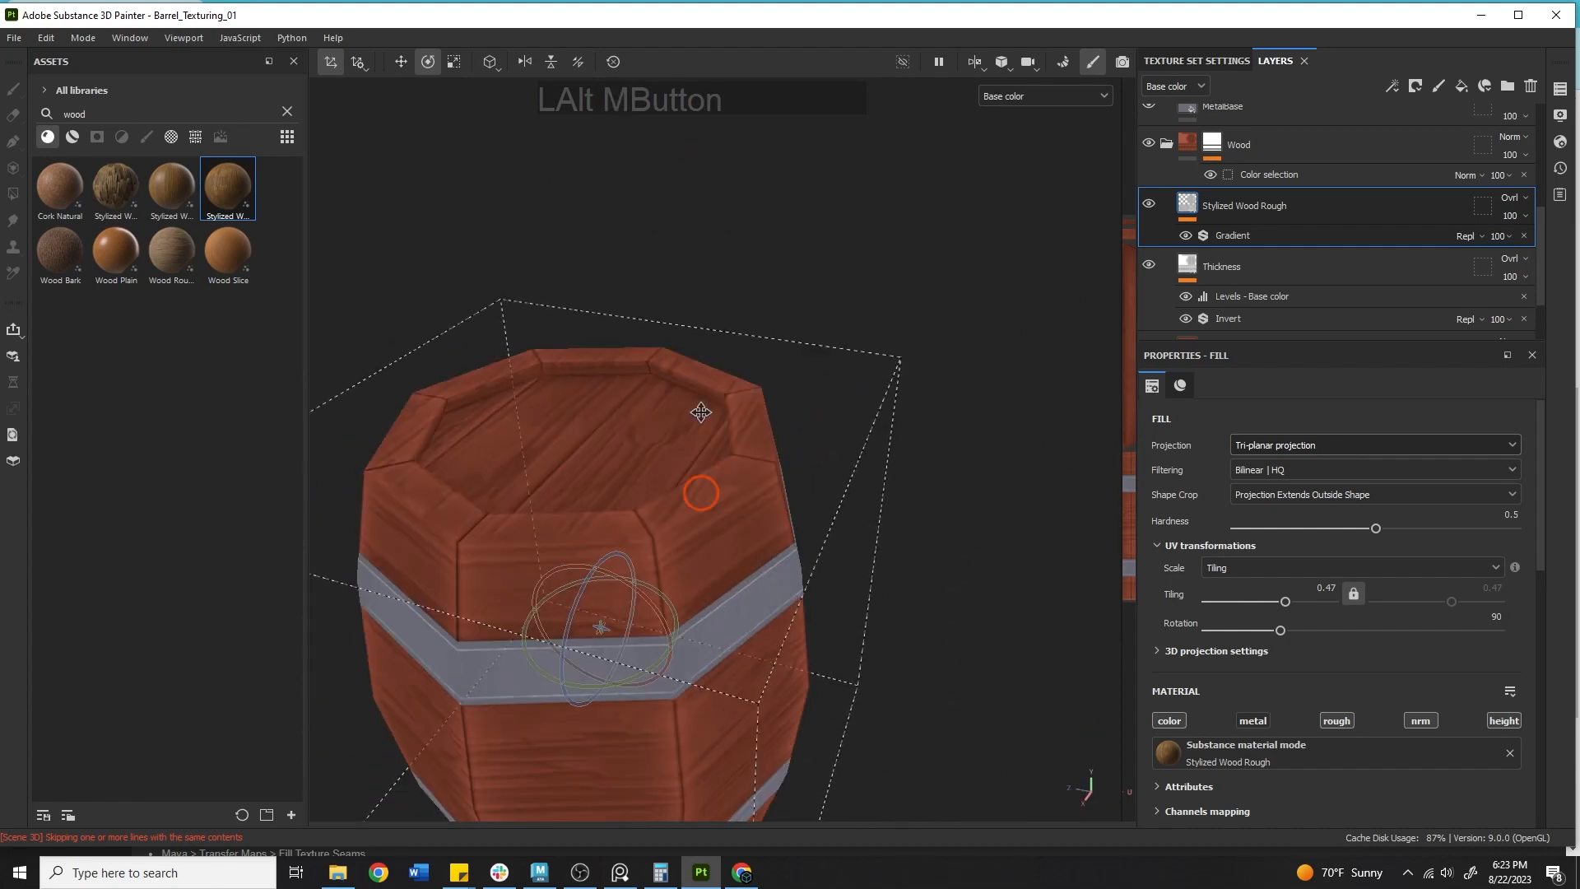
pyautogui.keyDown('alt'); pyautogui.moveTo(700, 411); pyautogui.dragTo(634, 461); pyautogui.keyUp('alt')
pyautogui.keyDown('alt'); pyautogui.moveTo(635, 462); pyautogui.dragTo(814, 353, button='middle'); pyautogui.keyUp('alt')
pyautogui.keyDown('alt'); pyautogui.moveTo(815, 353); pyautogui.dragTo(613, 498); pyautogui.keyUp('alt')
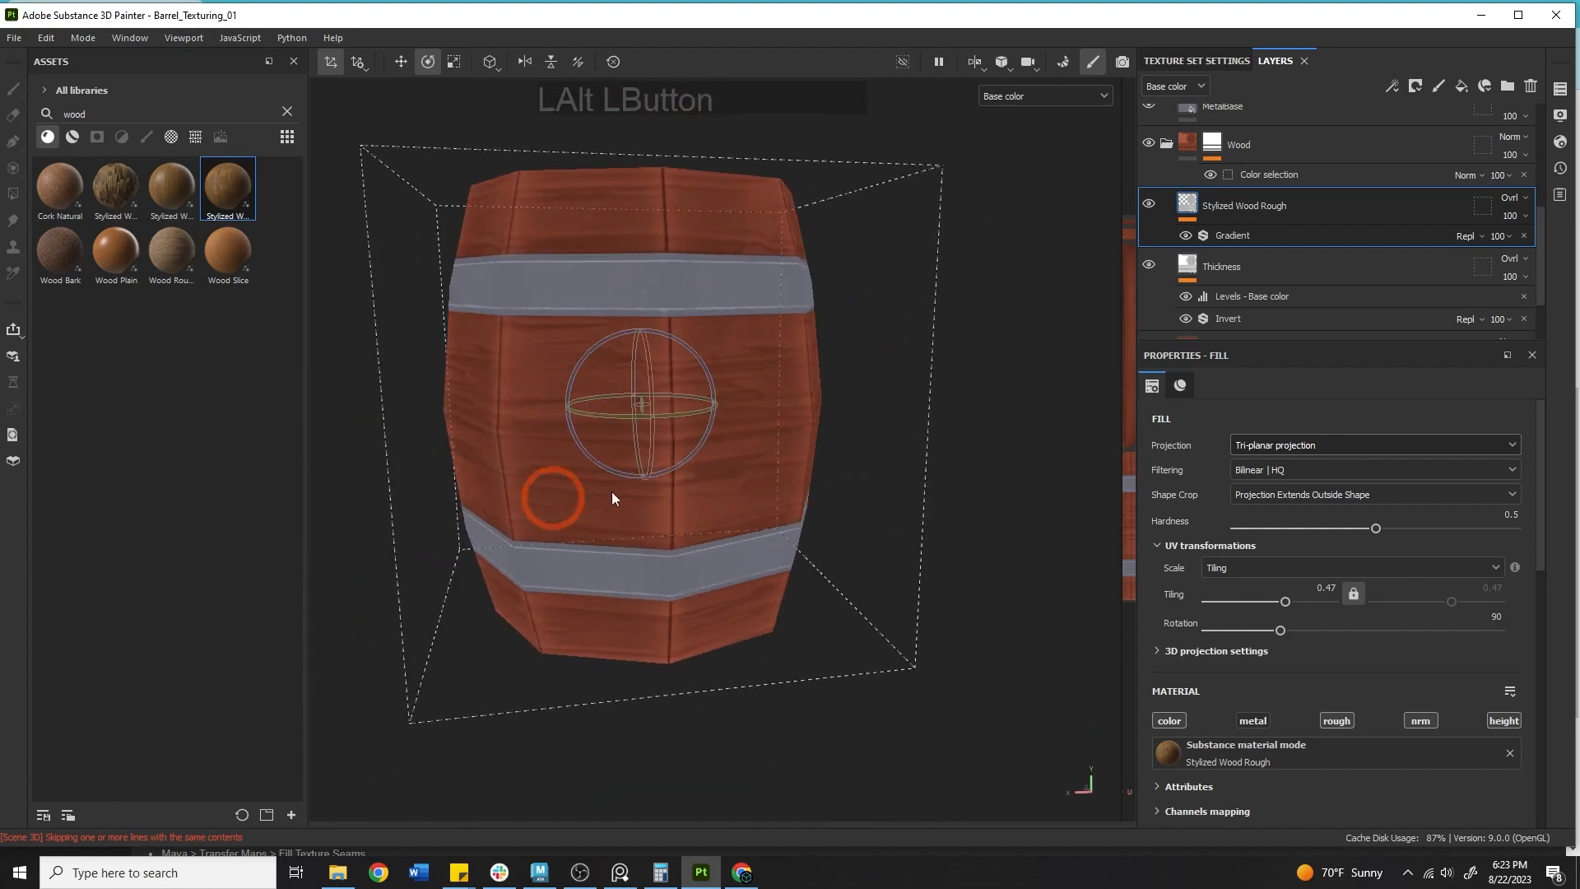
# Switch the fill layer's projection to UV projection.
pyautogui.click(1239, 445)
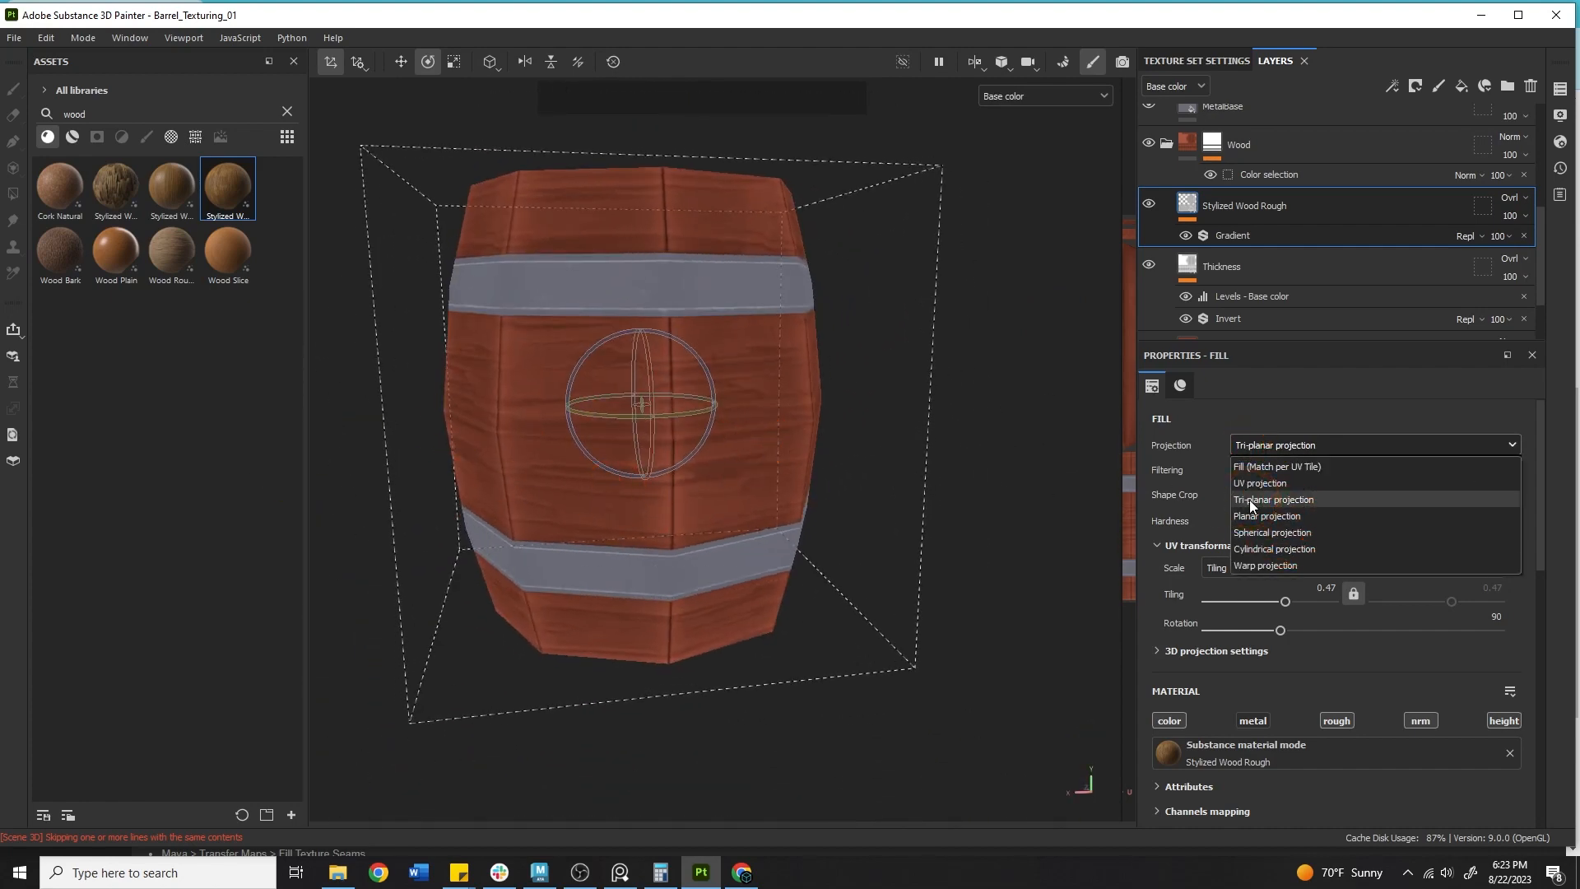
pyautogui.click(1259, 483)
pyautogui.keyDown('alt'); pyautogui.moveTo(625, 395); pyautogui.dragTo(1001, 466); pyautogui.keyUp('alt')
pyautogui.keyDown('alt'); pyautogui.moveTo(1001, 466); pyautogui.dragTo(706, 418, button='right'); pyautogui.keyUp('alt')
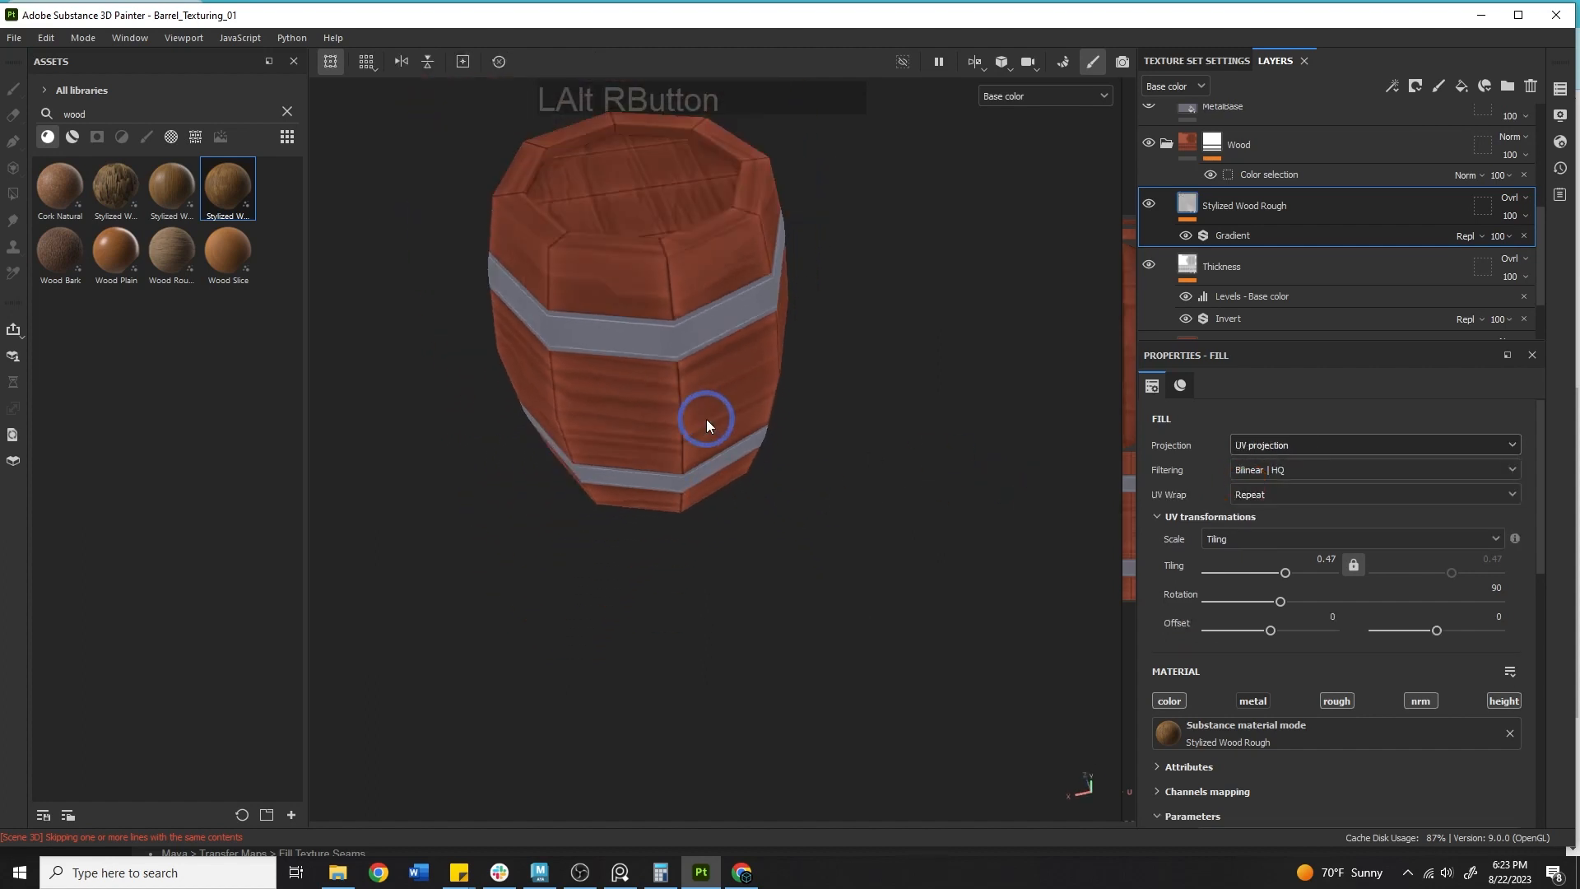
# Undo the last three changes to the fill layer.
pyautogui.hotkey('ctrl', 'z')
pyautogui.hotkey('ctrl', 'z')
pyautogui.hotkey('ctrl', 'z')
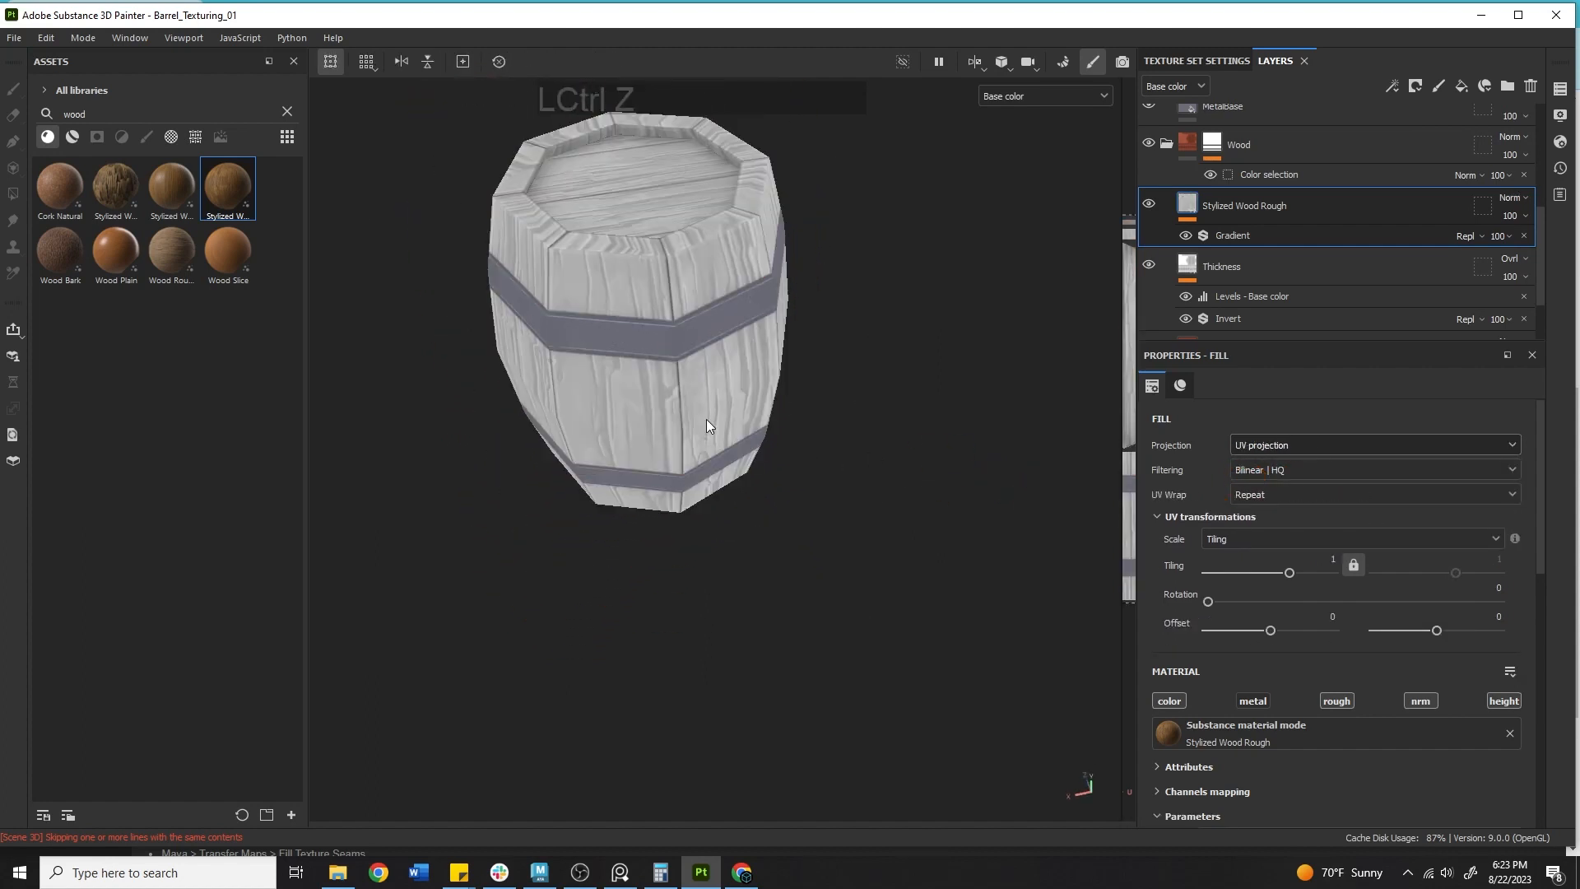
# Set the Stylized Wood Rough layer's blend mode to Overlay.
pyautogui.click(1511, 198)
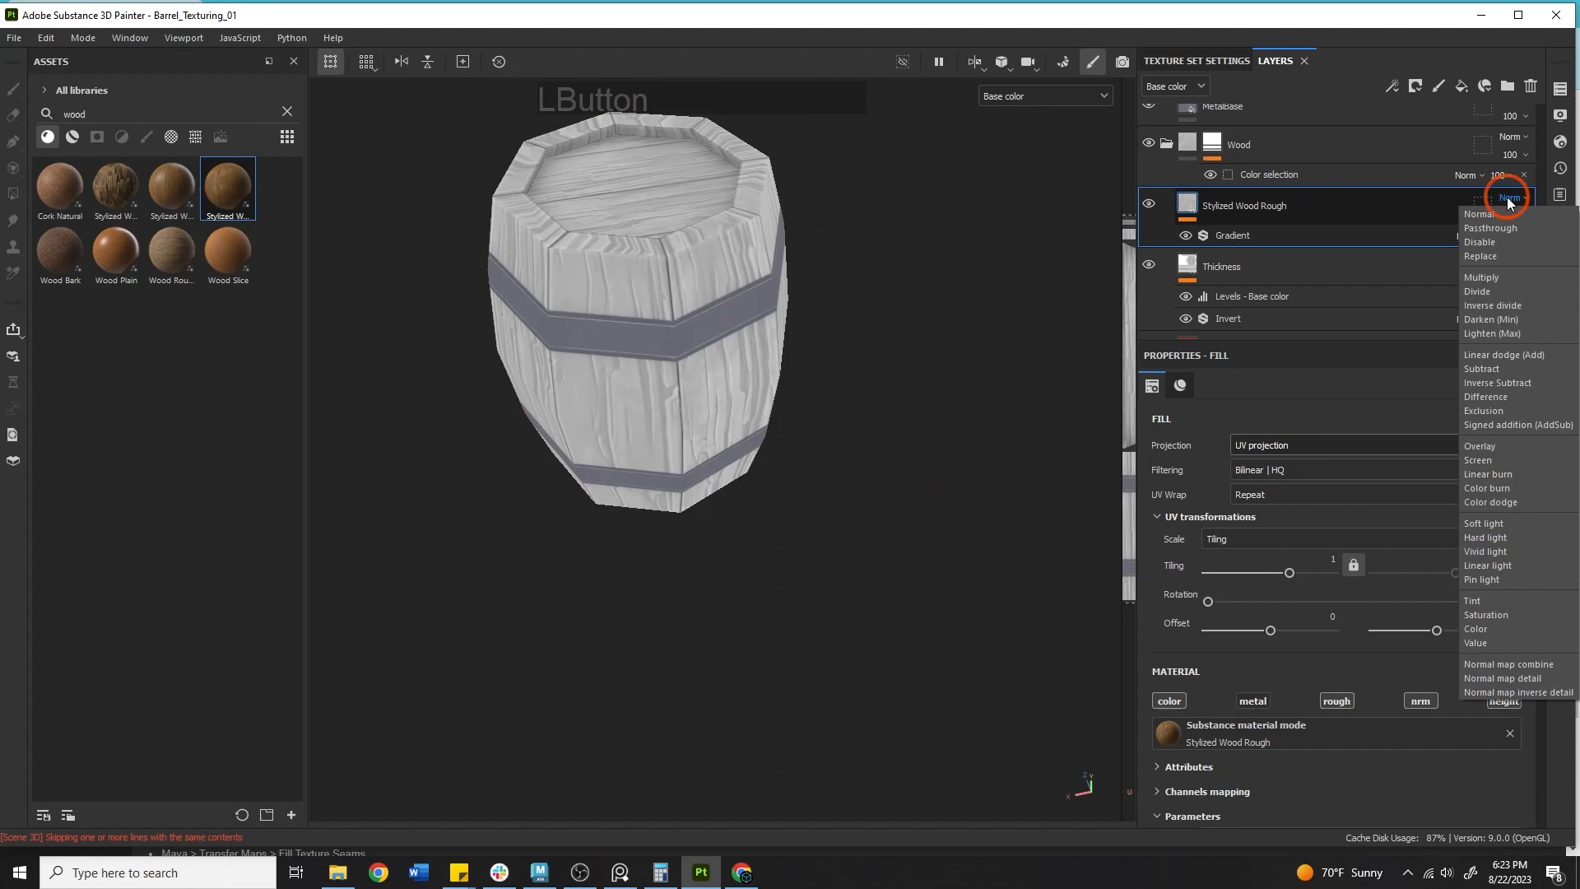
pyautogui.click(1483, 447)
# Orbit and zoom around the barrel to check the overlaid wood grain.
pyautogui.keyDown('alt'); pyautogui.moveTo(716, 349); pyautogui.dragTo(730, 435, button='middle'); pyautogui.keyUp('alt')
pyautogui.keyDown('alt'); pyautogui.moveTo(645, 472); pyautogui.dragTo(761, 297, button='right'); pyautogui.keyUp('alt')
pyautogui.keyDown('alt'); pyautogui.moveTo(761, 296); pyautogui.dragTo(619, 396, button='middle'); pyautogui.keyUp('alt')
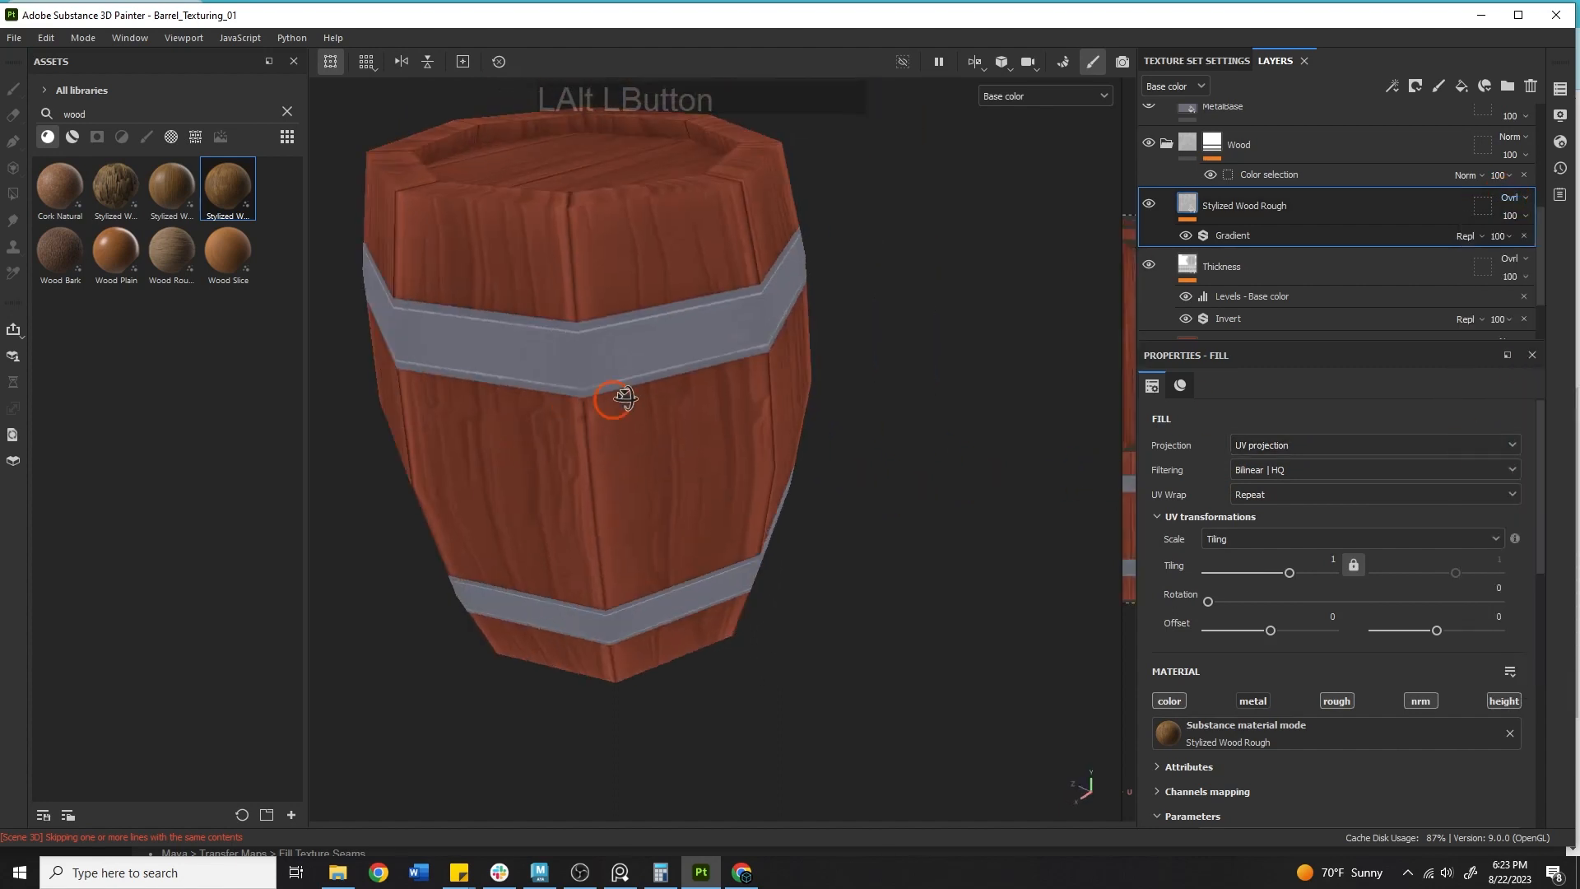
pyautogui.keyDown('alt'); pyautogui.moveTo(619, 396); pyautogui.dragTo(602, 246); pyautogui.keyUp('alt')
pyautogui.keyDown('alt'); pyautogui.moveTo(634, 218); pyautogui.dragTo(779, 378, button='middle'); pyautogui.keyUp('alt')
pyautogui.keyDown('alt'); pyautogui.moveTo(780, 377); pyautogui.dragTo(938, 405, button='right'); pyautogui.keyUp('alt')
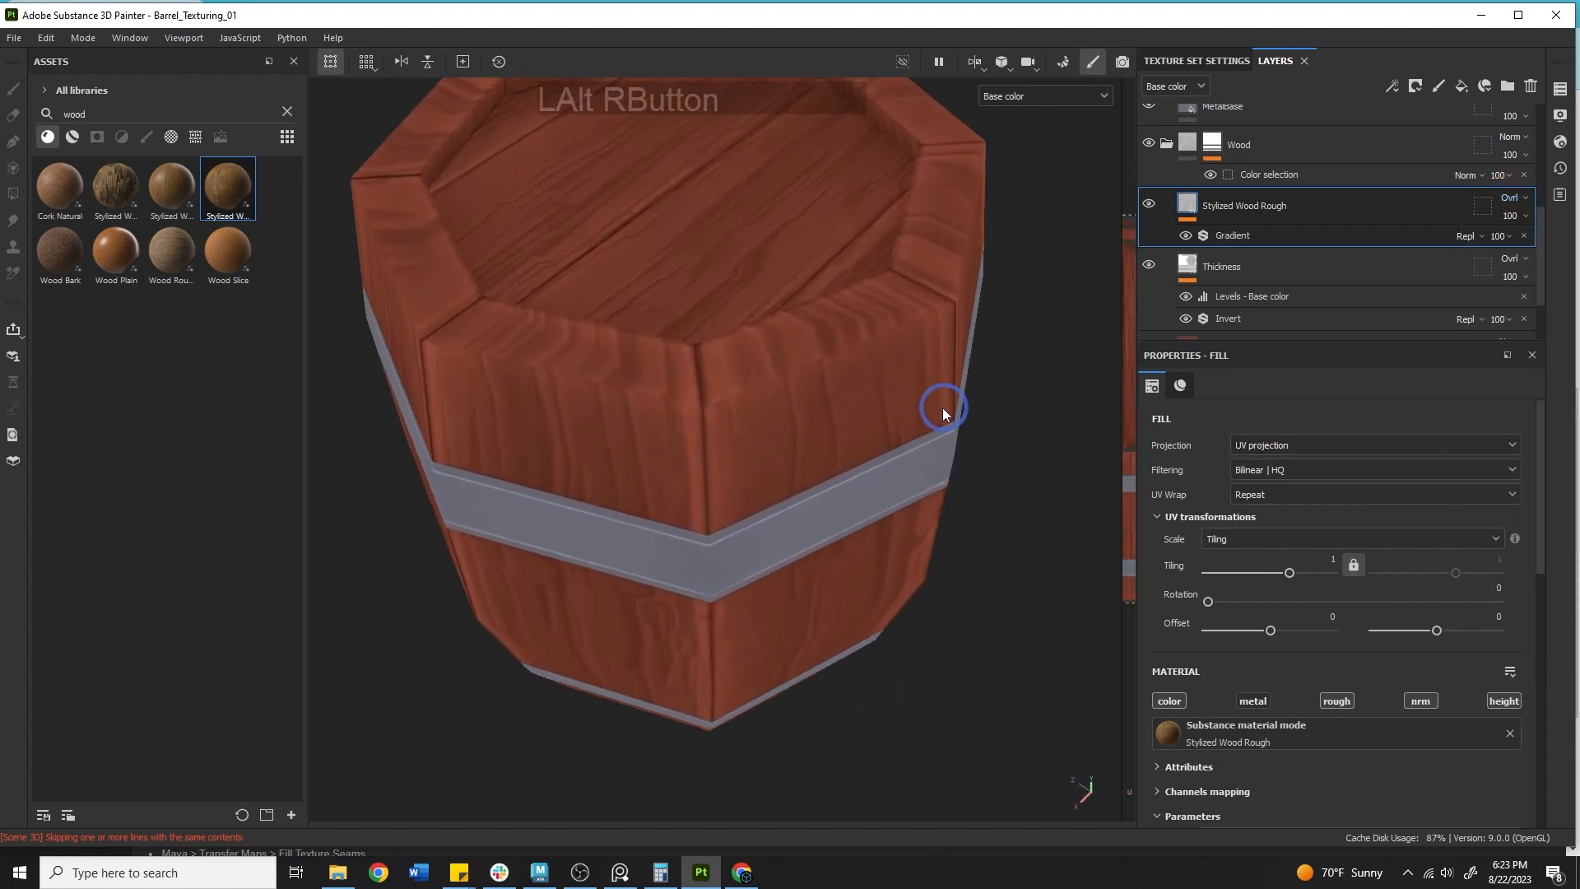
pyautogui.keyDown('alt'); pyautogui.moveTo(938, 406); pyautogui.dragTo(644, 437); pyautogui.keyUp('alt')
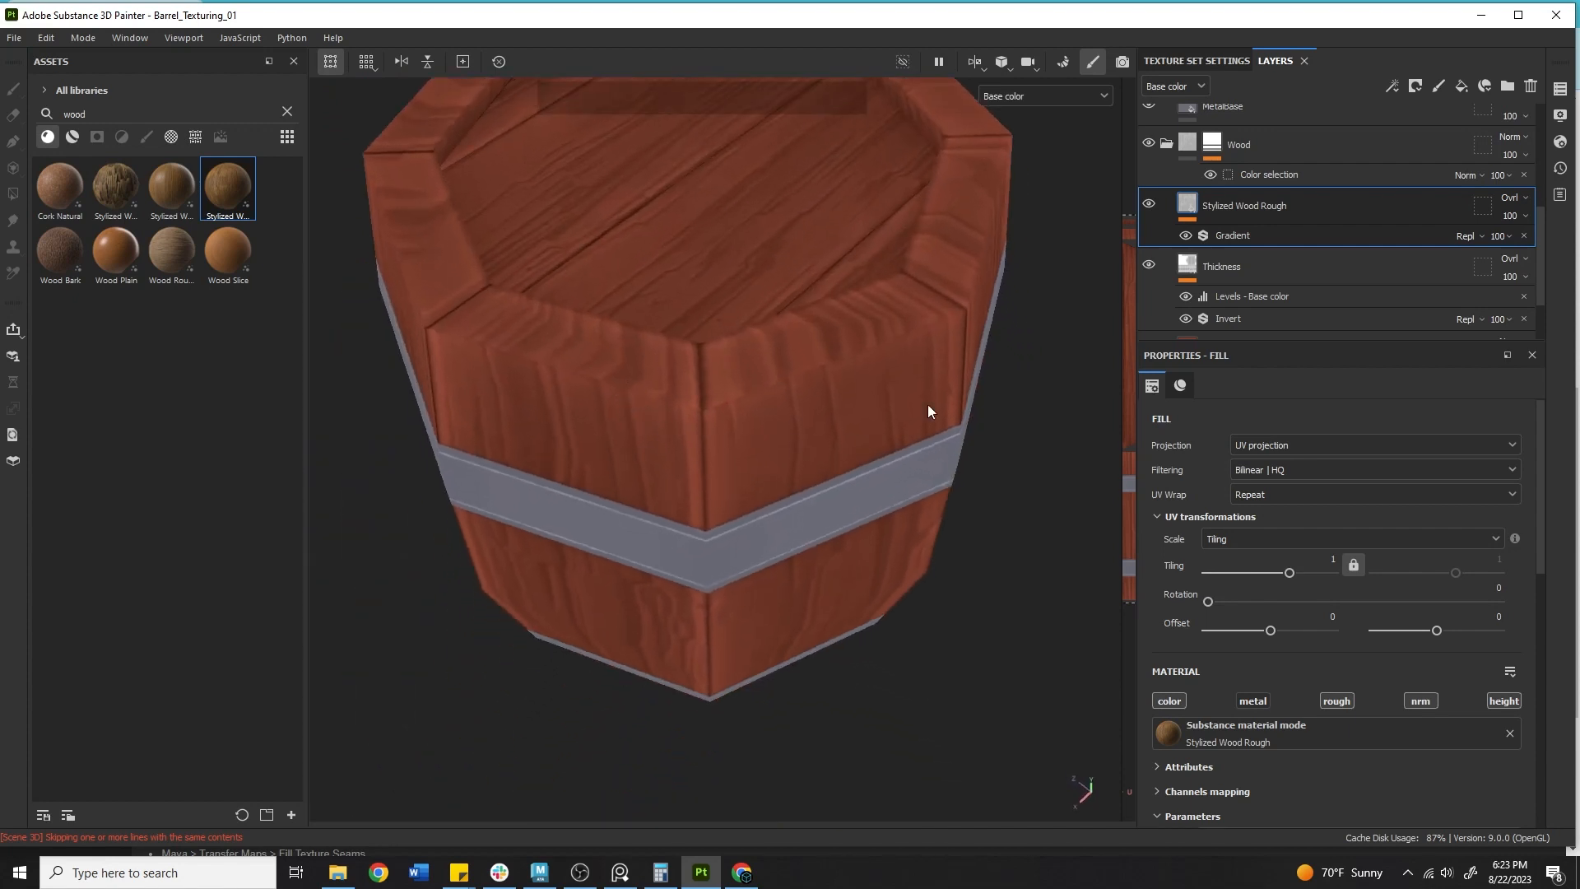
pyautogui.keyDown('alt'); pyautogui.moveTo(927, 413); pyautogui.dragTo(798, 438, button='right'); pyautogui.keyUp('alt')
pyautogui.keyDown('alt'); pyautogui.moveTo(798, 439); pyautogui.dragTo(664, 262); pyautogui.keyUp('alt')
pyautogui.keyDown('shift'); pyautogui.moveTo(663, 261); pyautogui.dragTo(806, 328, button='right'); pyautogui.keyUp('shift')
# Switch the viewport display to Material and orbit around the barrel.
pyautogui.click(1043, 96)
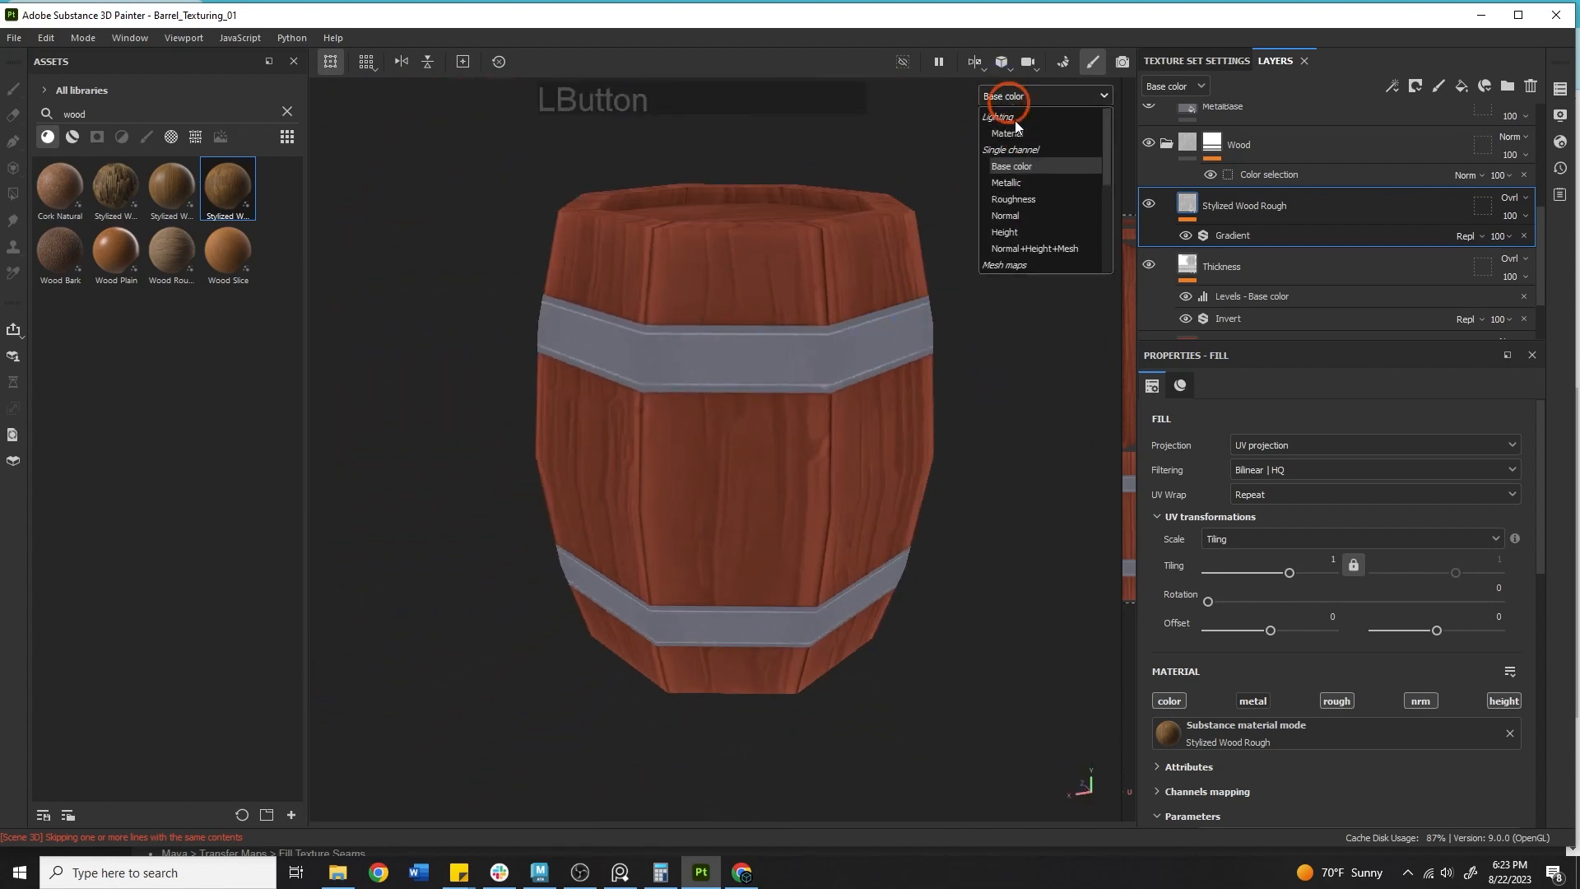
pyautogui.click(1014, 123)
pyautogui.keyDown('alt'); pyautogui.moveTo(811, 366); pyautogui.dragTo(811, 388, button='middle'); pyautogui.keyUp('alt')
pyautogui.keyDown('alt'); pyautogui.moveTo(811, 387); pyautogui.dragTo(652, 535); pyautogui.keyUp('alt')
pyautogui.keyDown('shift'); pyautogui.moveTo(652, 535); pyautogui.dragTo(864, 483, button='right'); pyautogui.keyUp('shift')
pyautogui.keyDown('alt'); pyautogui.moveTo(864, 483); pyautogui.dragTo(825, 345); pyautogui.keyUp('alt')
pyautogui.keyDown('alt'); pyautogui.moveTo(825, 345); pyautogui.dragTo(729, 359, button='middle'); pyautogui.keyUp('alt')
pyautogui.keyDown('alt'); pyautogui.moveTo(729, 359); pyautogui.dragTo(459, 458); pyautogui.keyUp('alt')
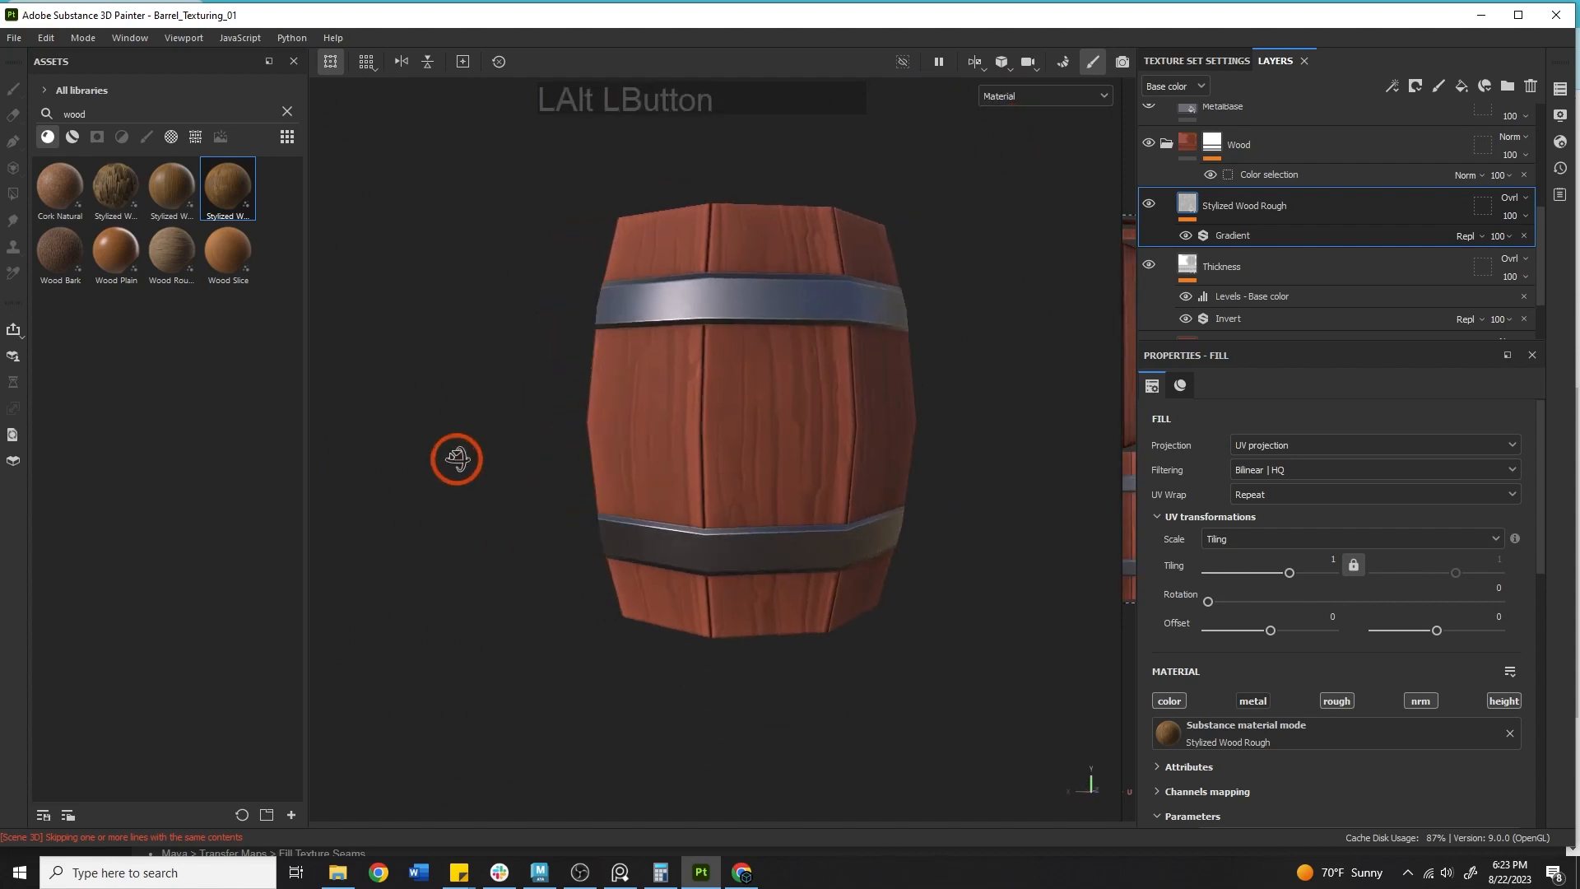
pyautogui.keyDown('shift'); pyautogui.moveTo(459, 458); pyautogui.dragTo(994, 481, button='right'); pyautogui.keyUp('shift')
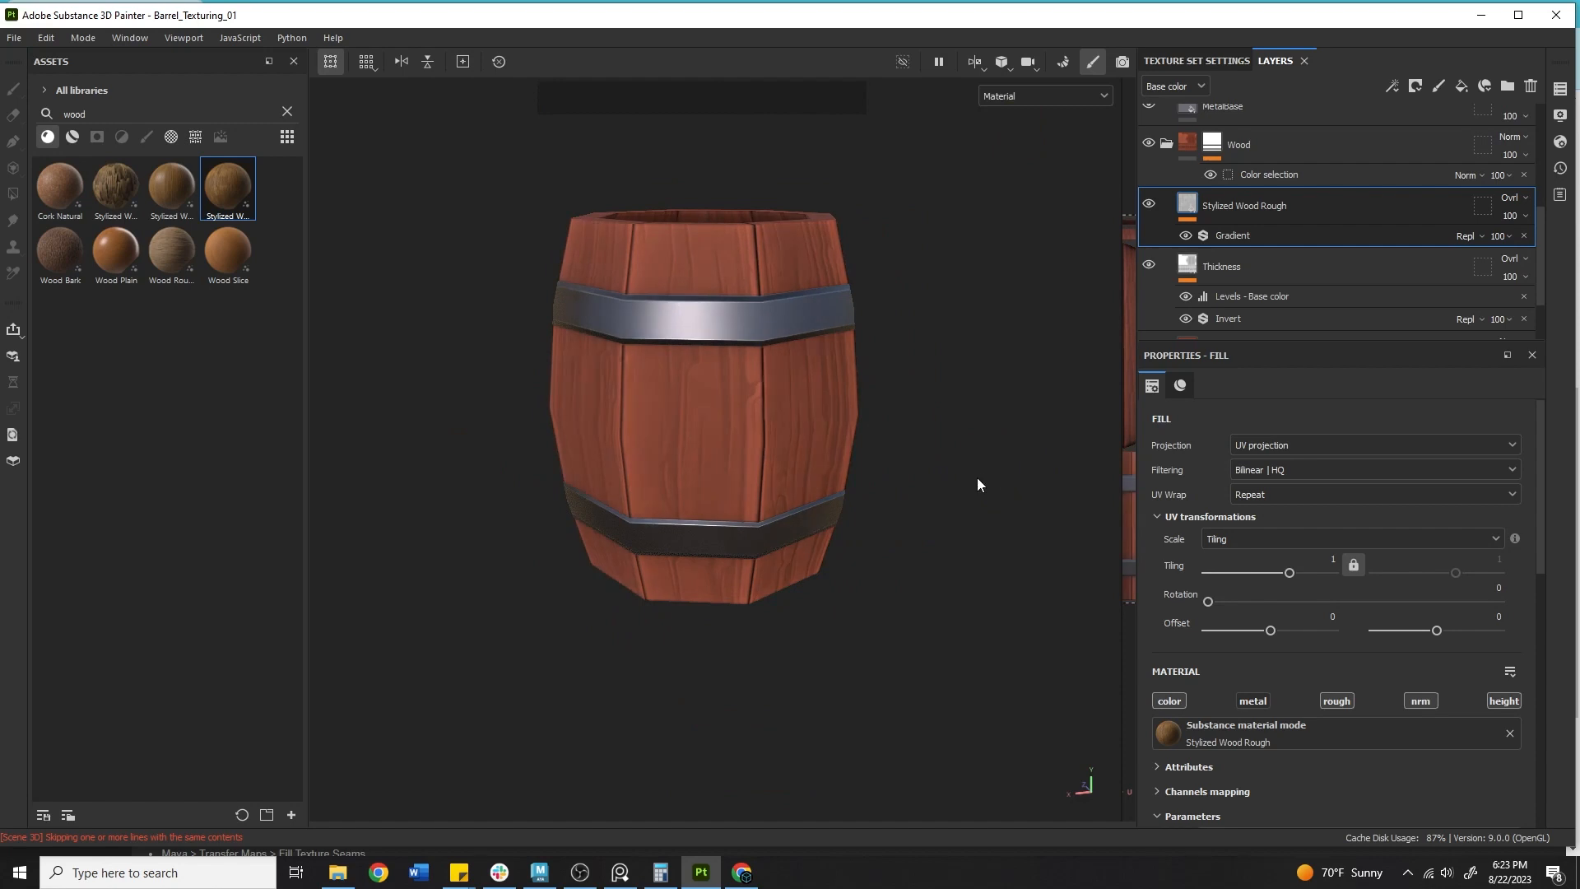
pyautogui.keyDown('alt'); pyautogui.moveTo(976, 477); pyautogui.dragTo(610, 600, button='middle'); pyautogui.keyUp('alt')
pyautogui.keyDown('alt'); pyautogui.moveTo(610, 600); pyautogui.dragTo(430, 635); pyautogui.keyUp('alt')
pyautogui.keyDown('alt'); pyautogui.moveTo(430, 635); pyautogui.dragTo(677, 652, button='middle'); pyautogui.keyUp('alt')
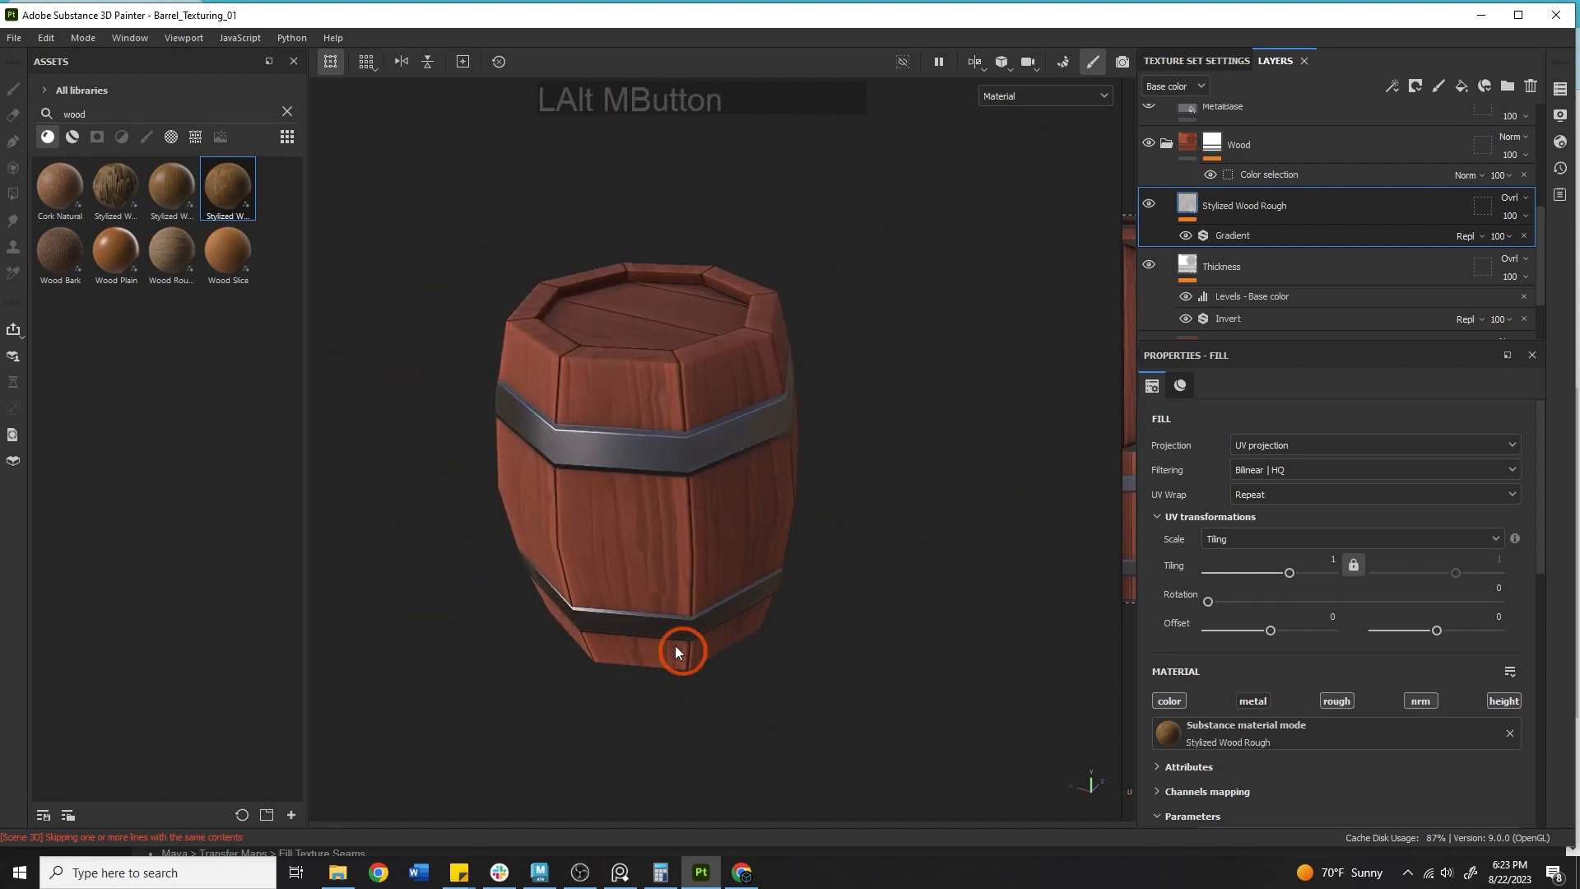
pyautogui.keyDown('alt'); pyautogui.moveTo(677, 651); pyautogui.dragTo(1086, 516, button='right'); pyautogui.keyUp('alt')
# Resize and pan the 2D UV view beside the 3D viewport.
pyautogui.moveTo(1120, 467); pyautogui.dragTo(839, 461)
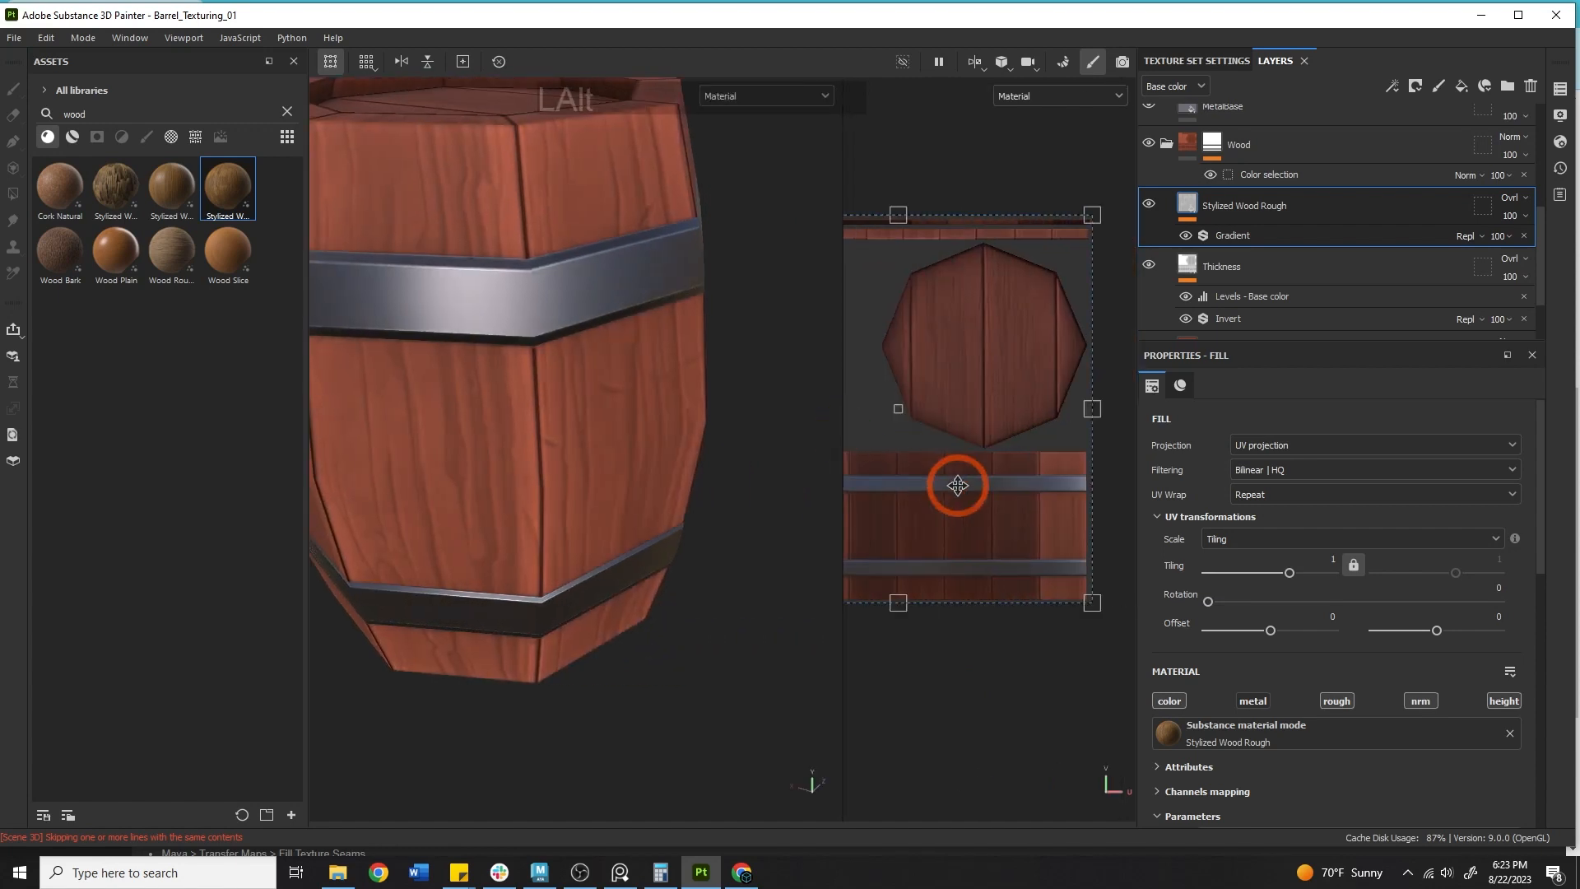
pyautogui.keyDown('alt'); pyautogui.moveTo(952, 486); pyautogui.dragTo(859, 448, button='middle'); pyautogui.keyUp('alt')
pyautogui.keyDown('alt'); pyautogui.moveTo(988, 467); pyautogui.dragTo(840, 417, button='right'); pyautogui.keyUp('alt')
pyautogui.keyDown('alt'); pyautogui.moveTo(921, 445); pyautogui.dragTo(954, 509, button='middle'); pyautogui.keyUp('alt')
# Delete the Stylized Wood Rough fill layer.
pyautogui.keyDown('alt'); pyautogui.moveTo(664, 451); pyautogui.dragTo(493, 430, button='right'); pyautogui.keyUp('alt')
pyautogui.keyDown('alt'); pyautogui.moveTo(493, 430); pyautogui.dragTo(596, 498, button='middle'); pyautogui.keyUp('alt')
pyautogui.keyDown('alt'); pyautogui.moveTo(596, 498); pyautogui.dragTo(694, 463); pyautogui.keyUp('alt')
pyautogui.moveTo(694, 464)
pyautogui.keyDown('shift'); pyautogui.mouseDown(button='right')
pyautogui.moveTo(741, 476)
pyautogui.moveTo(642, 444)
pyautogui.moveTo(681, 469)
pyautogui.mouseUp(button='right'); pyautogui.keyUp('shift')
pyautogui.keyDown('alt'); pyautogui.moveTo(681, 469); pyautogui.dragTo(738, 456, button='middle'); pyautogui.keyUp('alt')
pyautogui.keyDown('alt'); pyautogui.moveTo(738, 457); pyautogui.dragTo(659, 493); pyautogui.keyUp('alt')
pyautogui.keyDown('alt'); pyautogui.moveTo(659, 494); pyautogui.dragTo(527, 492, button='middle'); pyautogui.keyUp('alt')
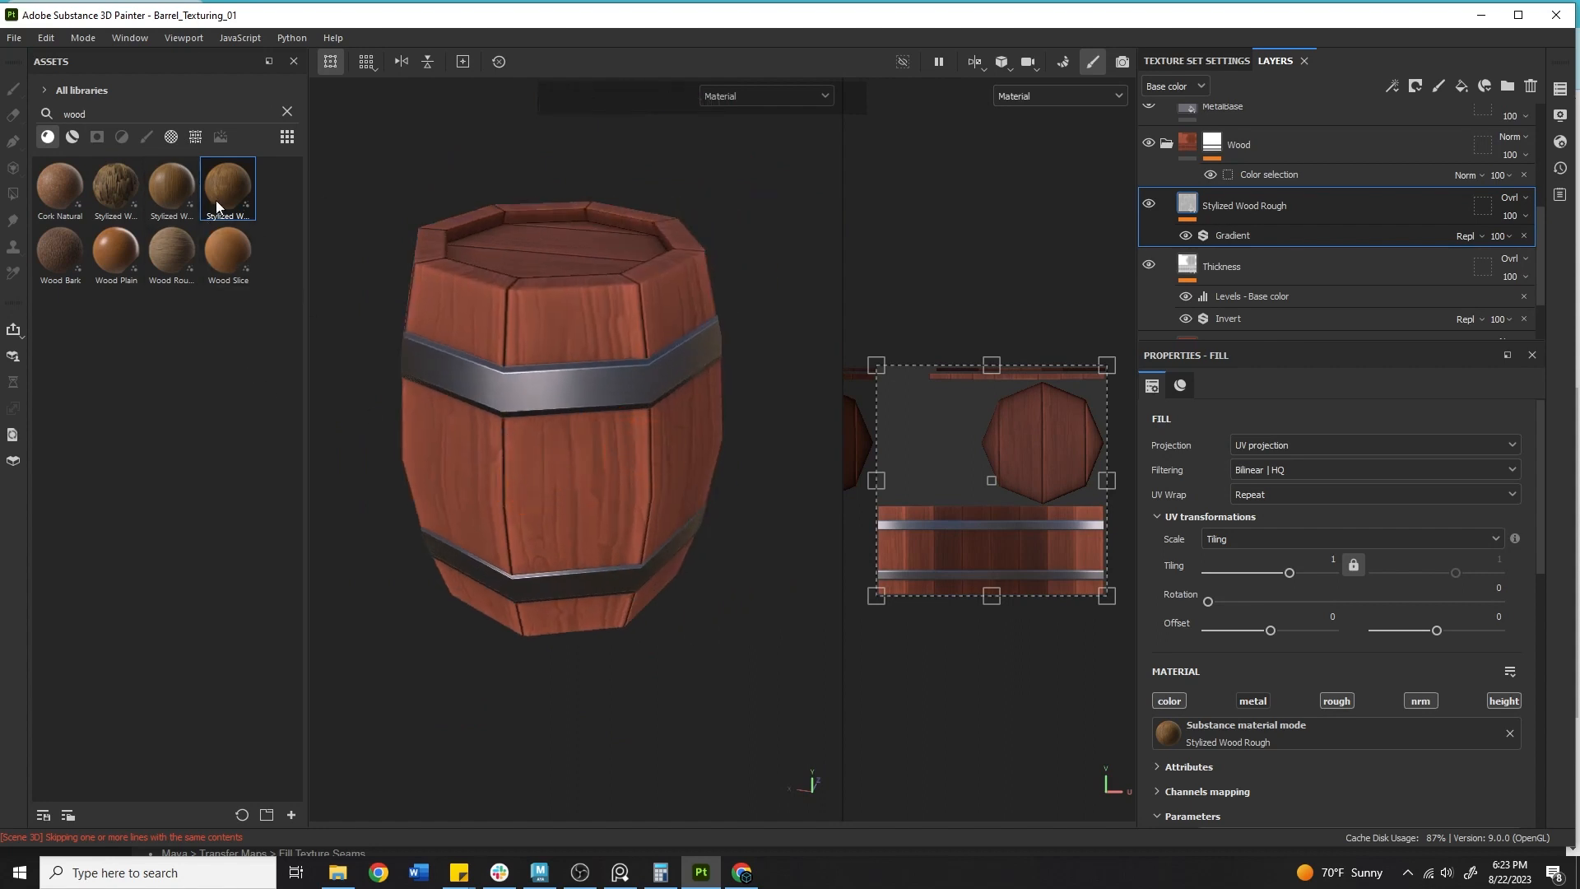
pyautogui.keyDown('alt'); pyautogui.moveTo(548, 329); pyautogui.dragTo(581, 381, button='middle'); pyautogui.keyUp('alt')
pyautogui.keyDown('alt'); pyautogui.moveTo(581, 381); pyautogui.dragTo(617, 406); pyautogui.keyUp('alt')
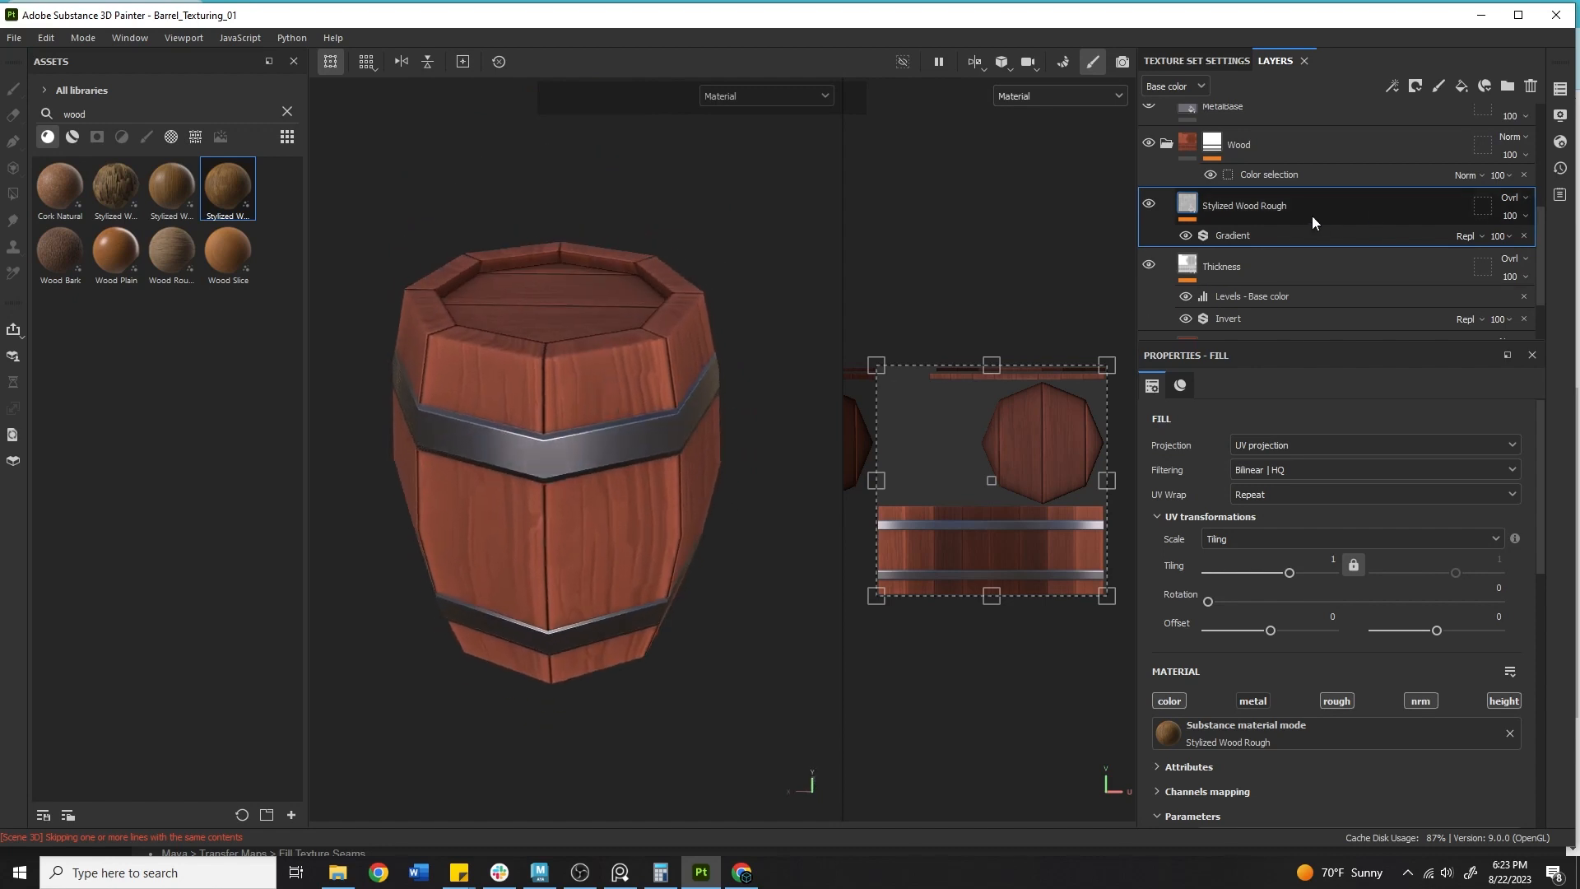
pyautogui.press('Delete')
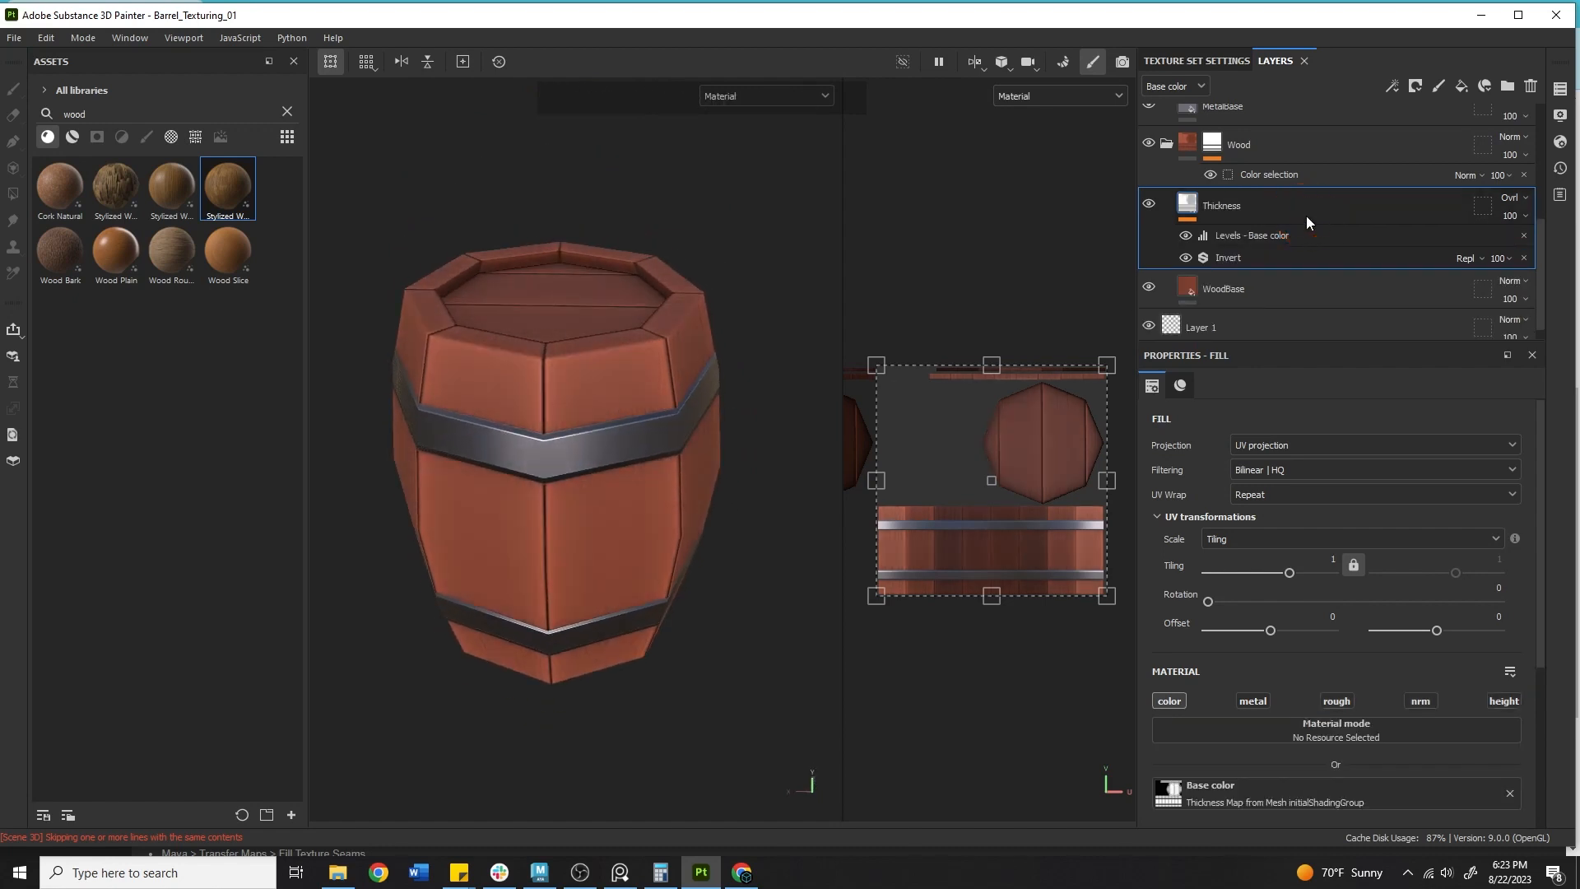
# Add a new fill layer above Thickness and sample its base colour with the colour picker.
pyautogui.click(1461, 85)
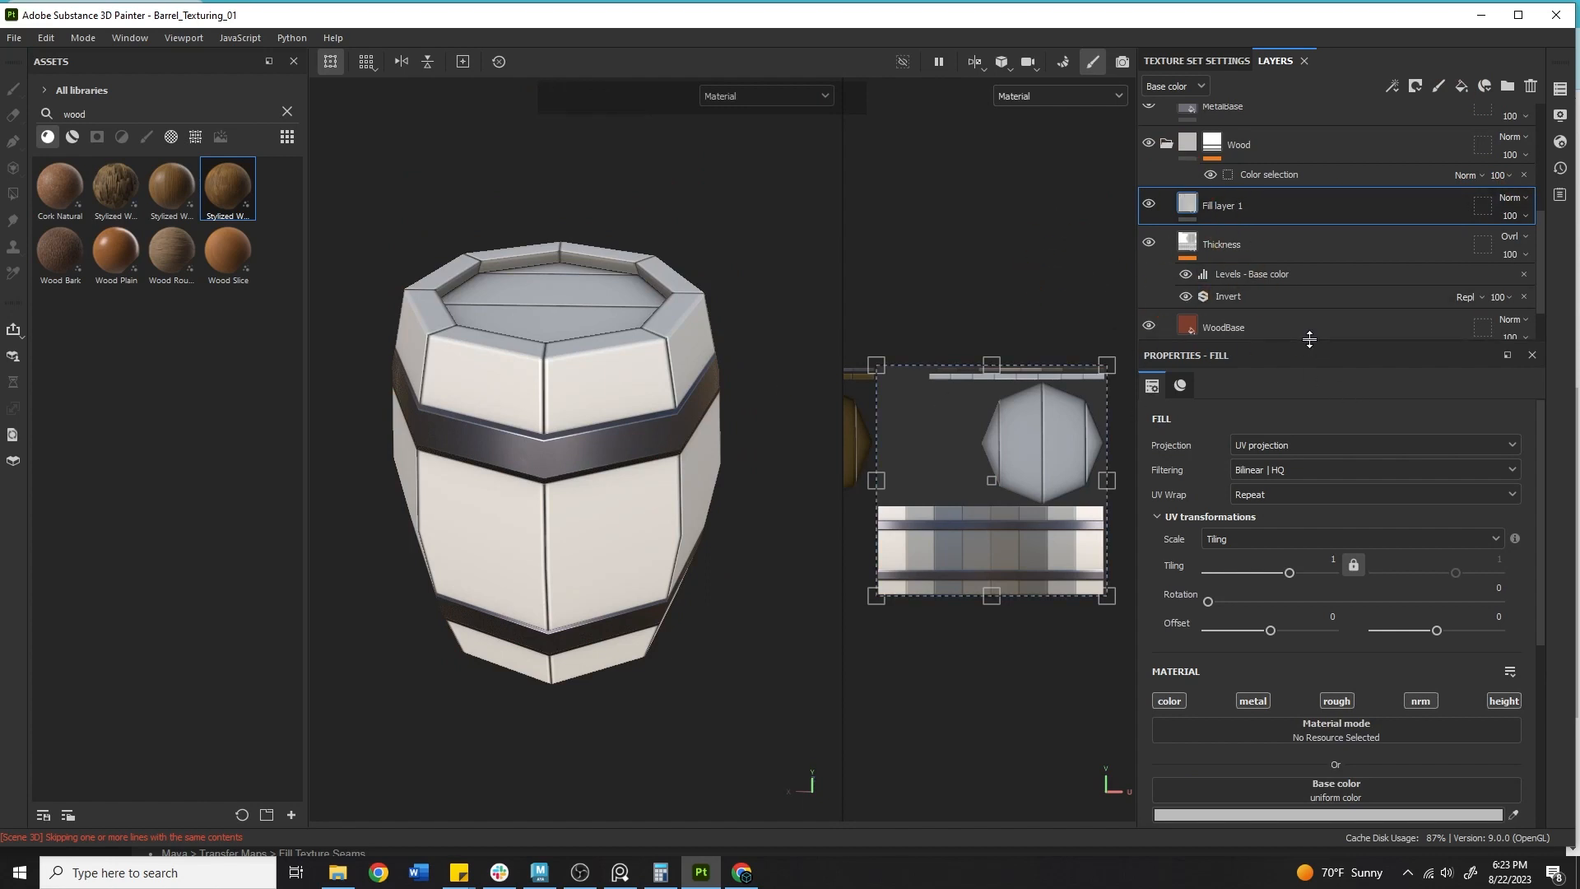
pyautogui.scroll(-2, 1518, 724)
pyautogui.click(1513, 617)
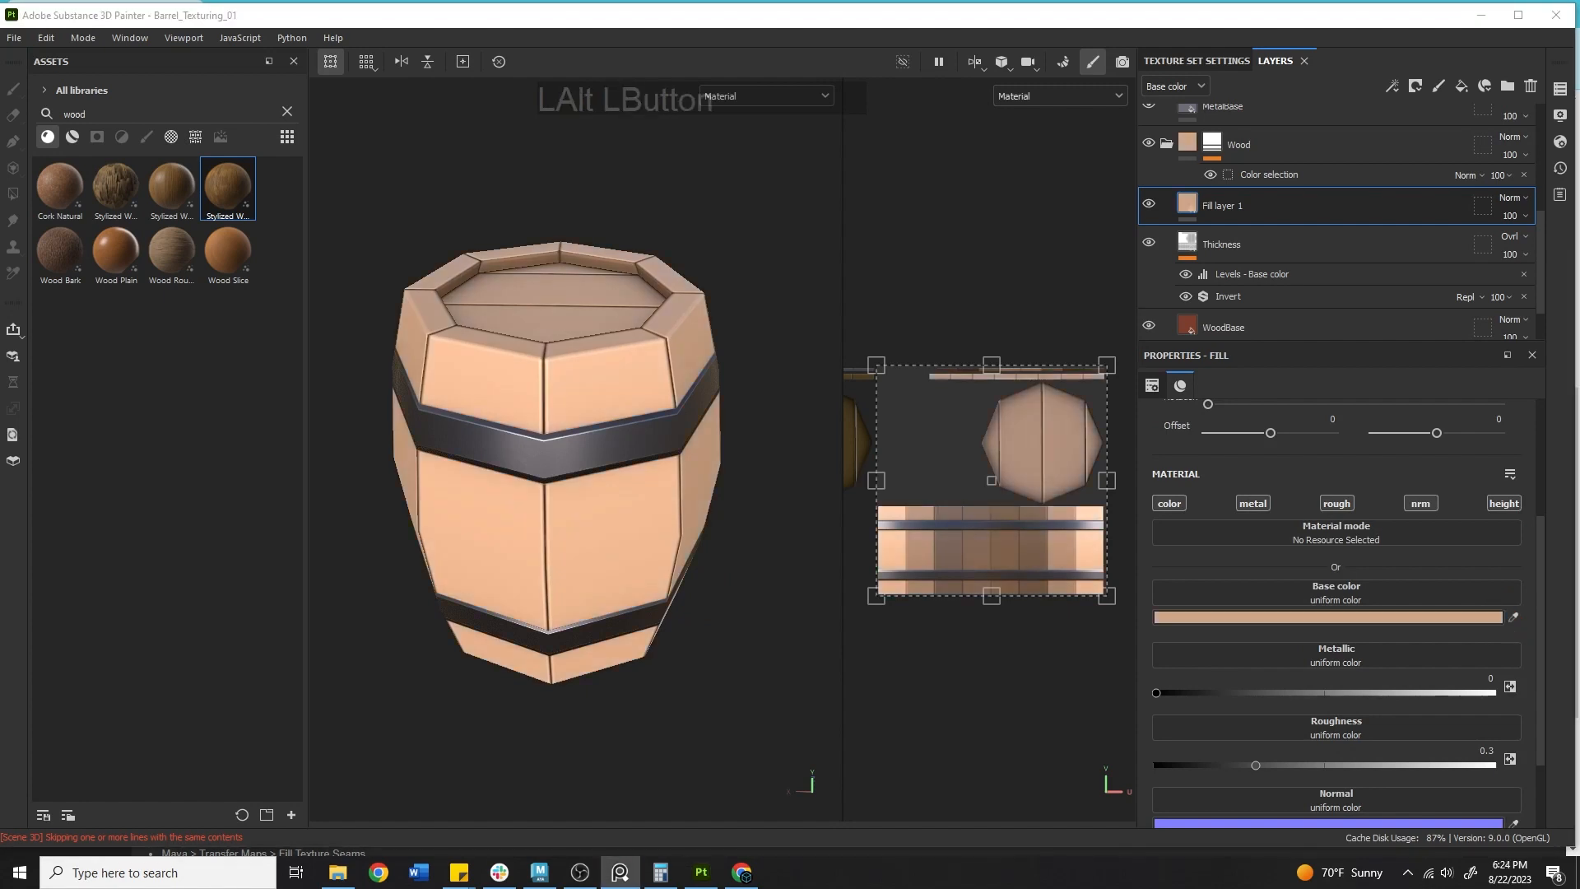
pyautogui.click(1512, 617)
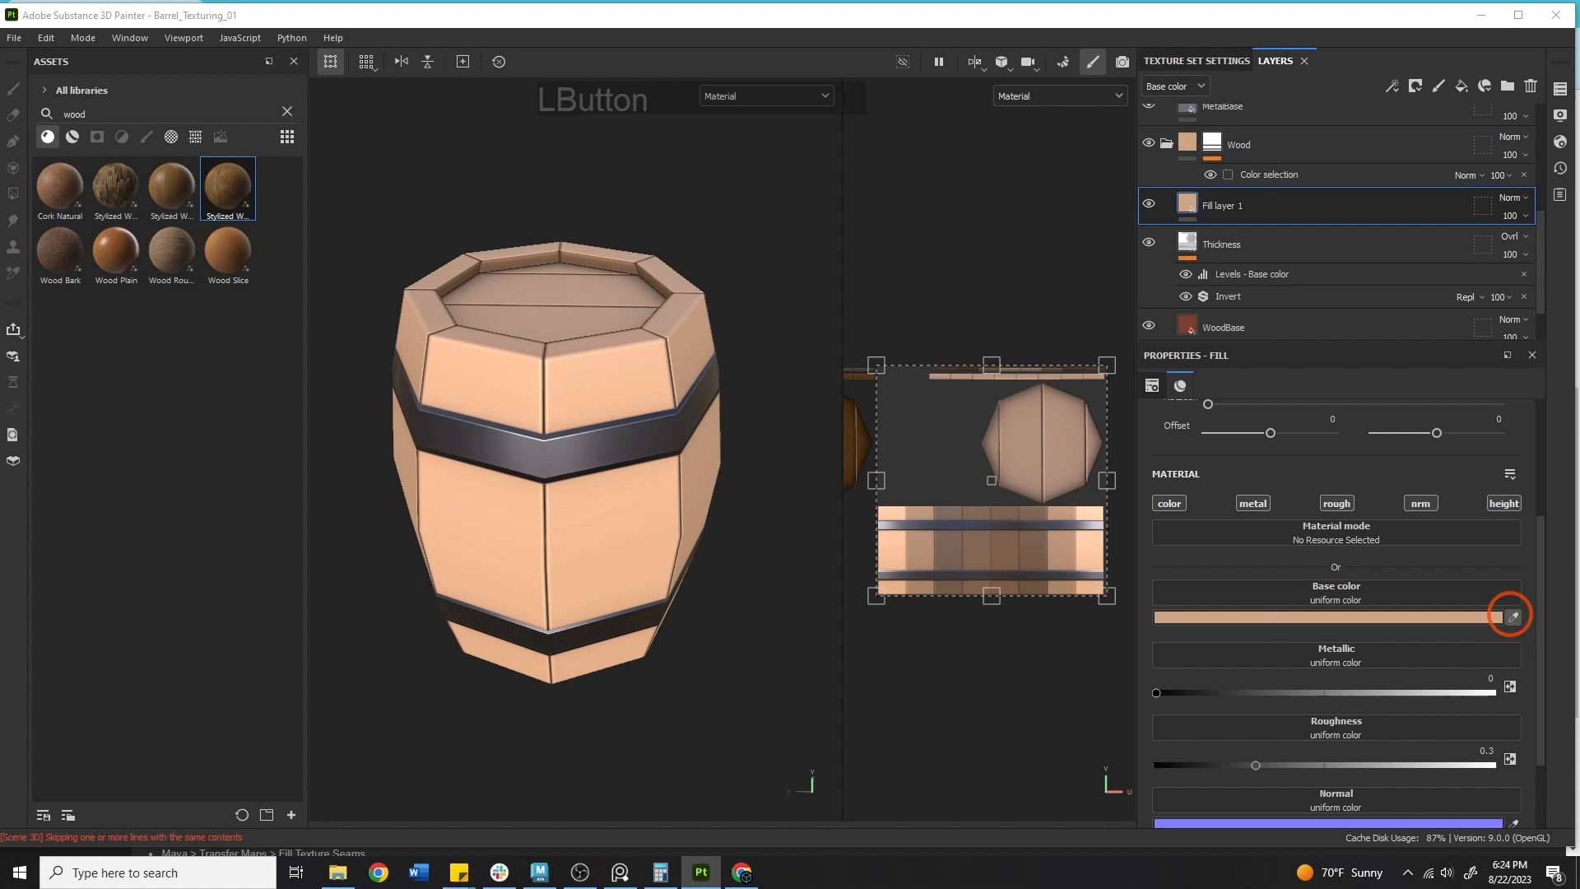
# Rename the new fill layer as Darks.
pyautogui.doubleClick(1233, 207)
pyautogui.write('Darks')
pyautogui.press('KP_Enter')
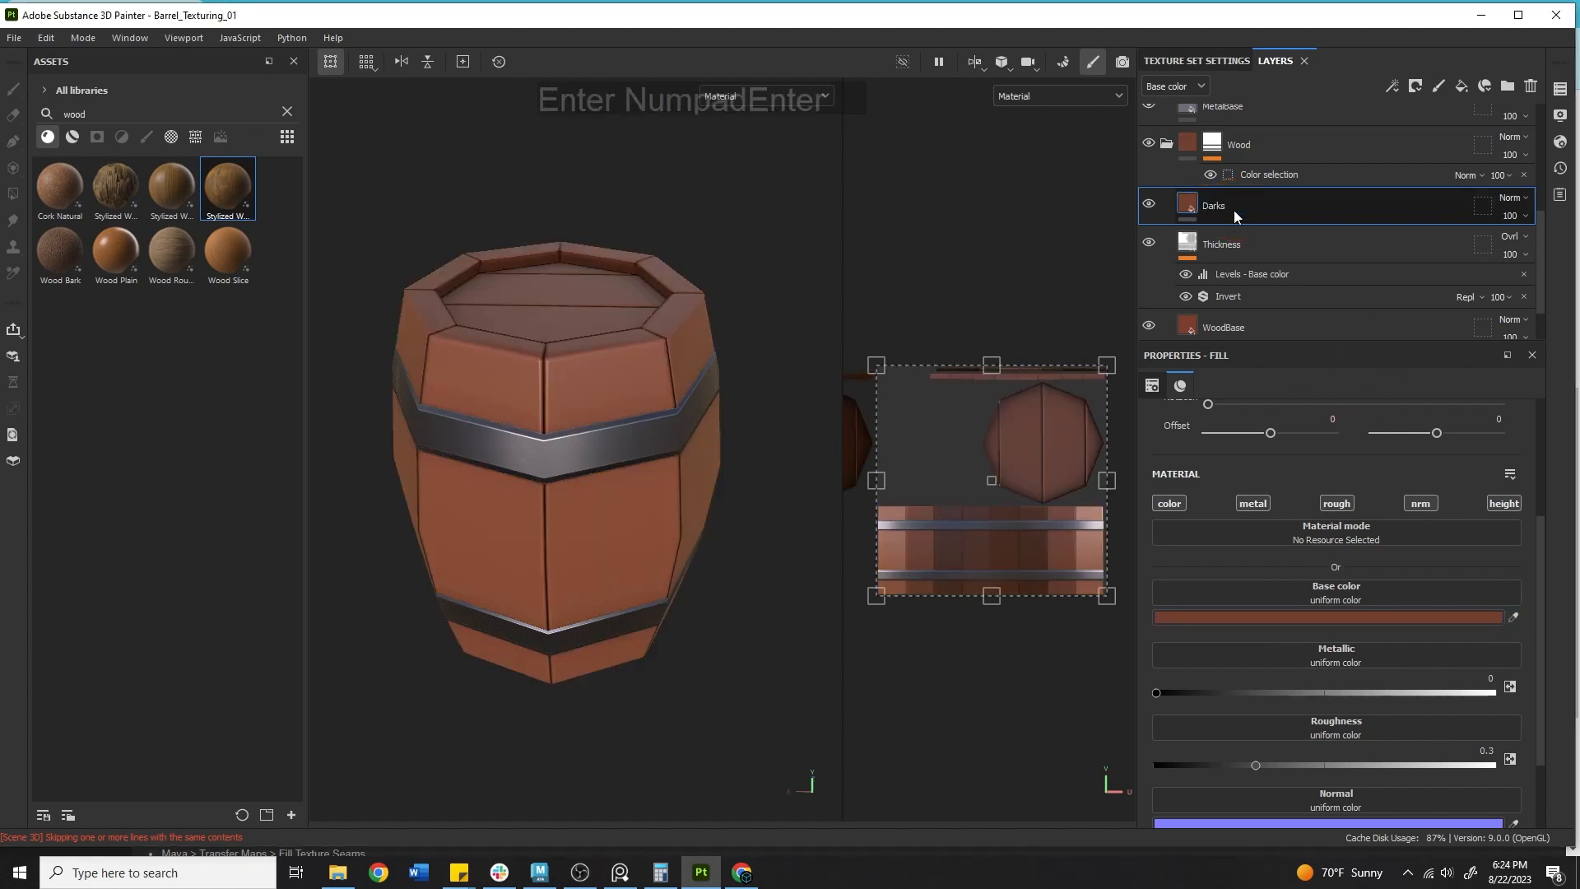
# Add a black mask to the Darks layer and insert a fill effect into it.
pyautogui.rightClick(1232, 210)
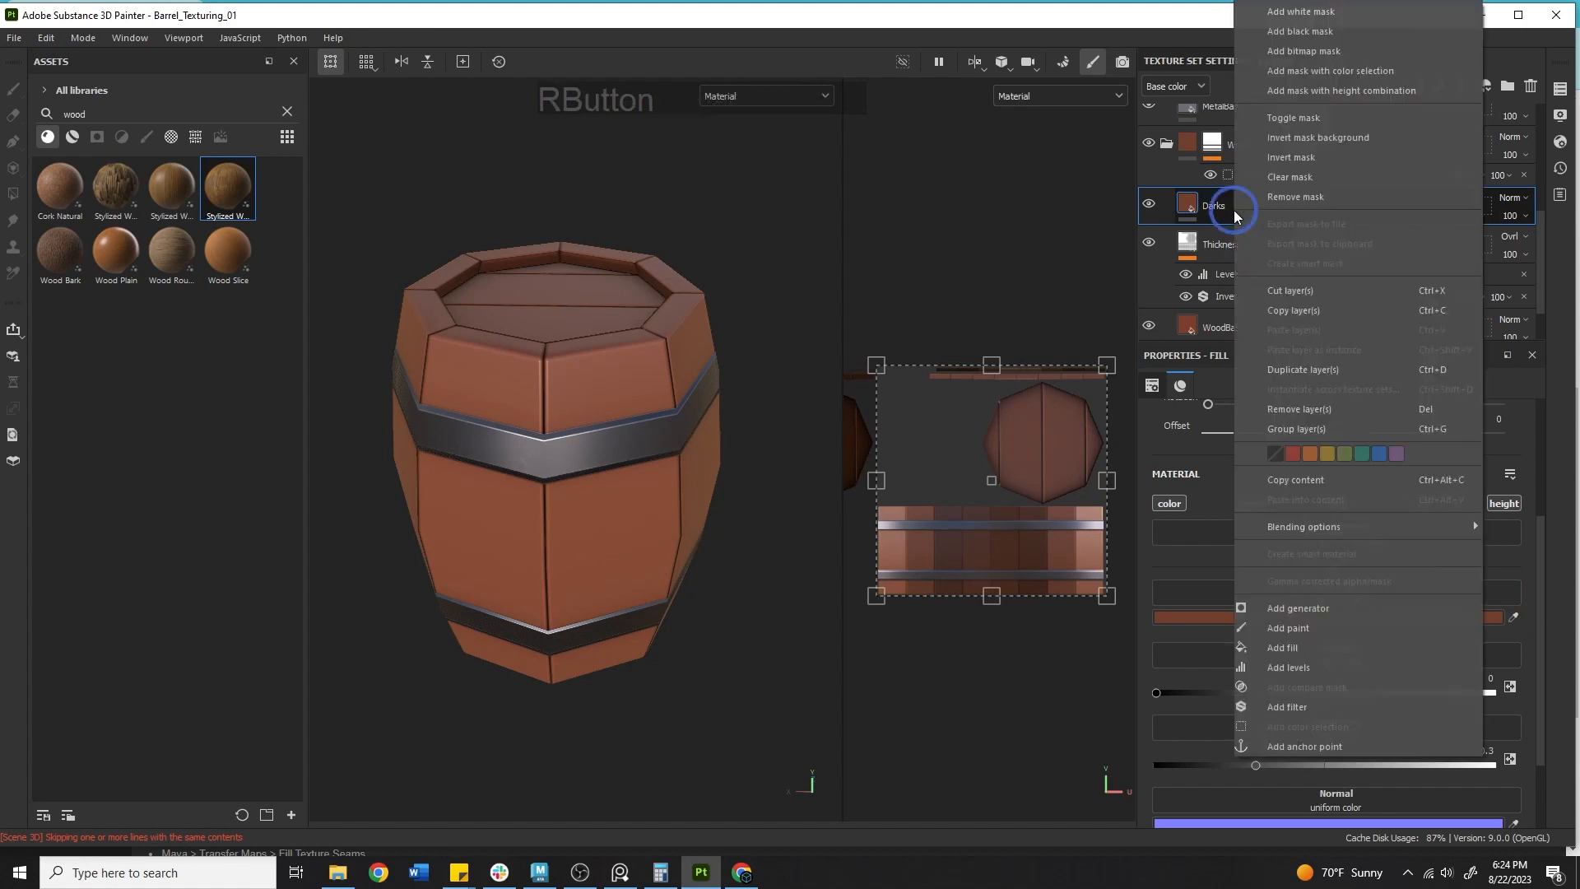
pyautogui.click(1315, 32)
pyautogui.rightClick(1216, 199)
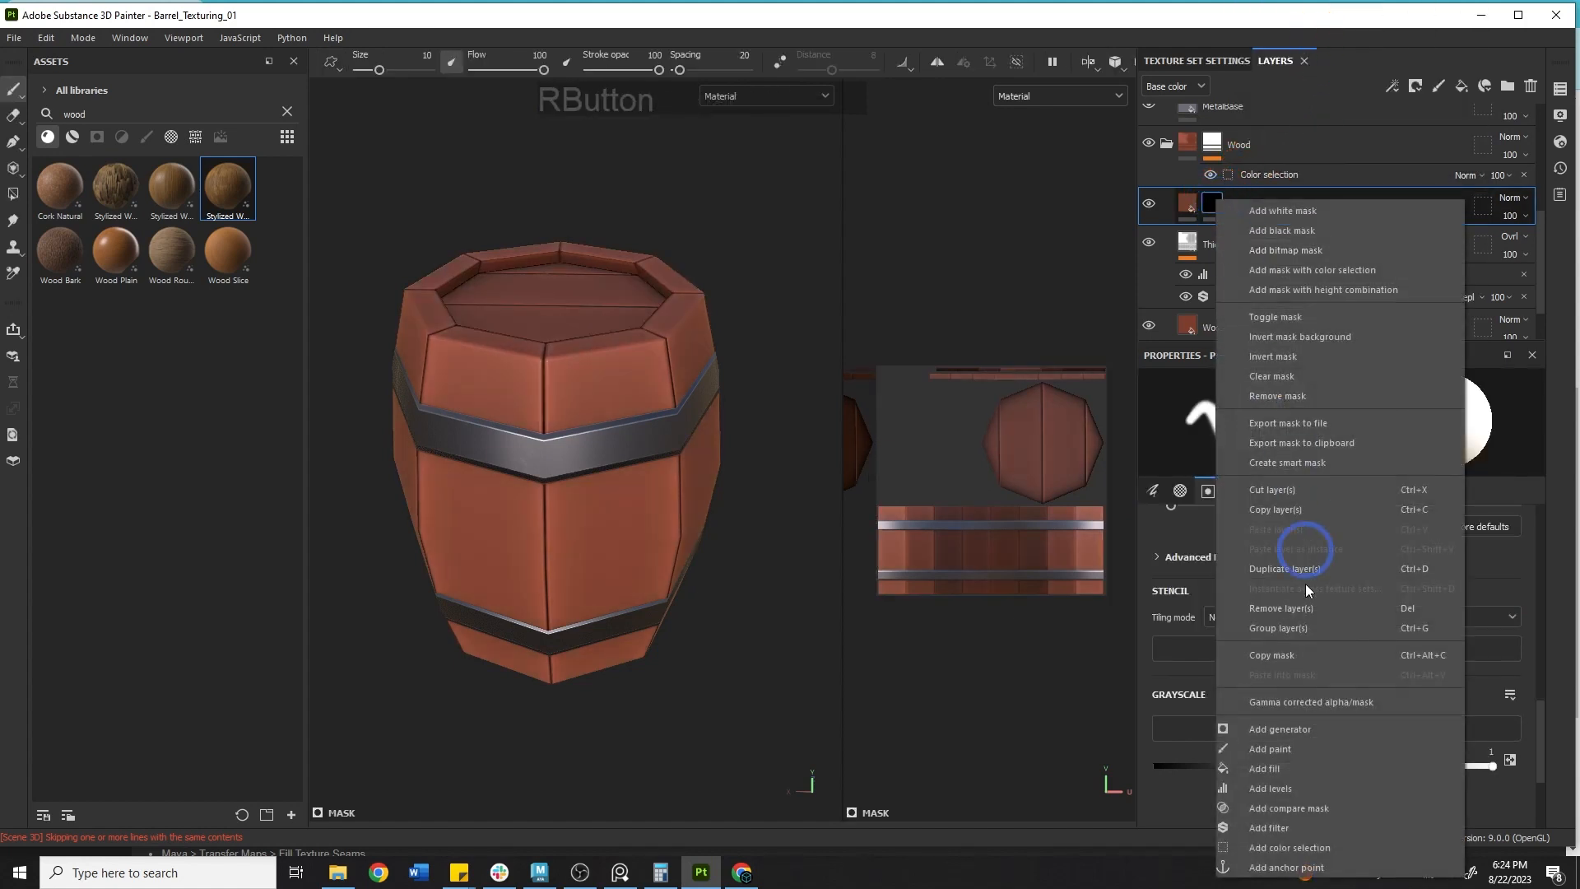
pyautogui.click(1283, 763)
# Assign the Grunge Wood Hard texture to the mask fill's grayscale slot.
pyautogui.click(195, 137)
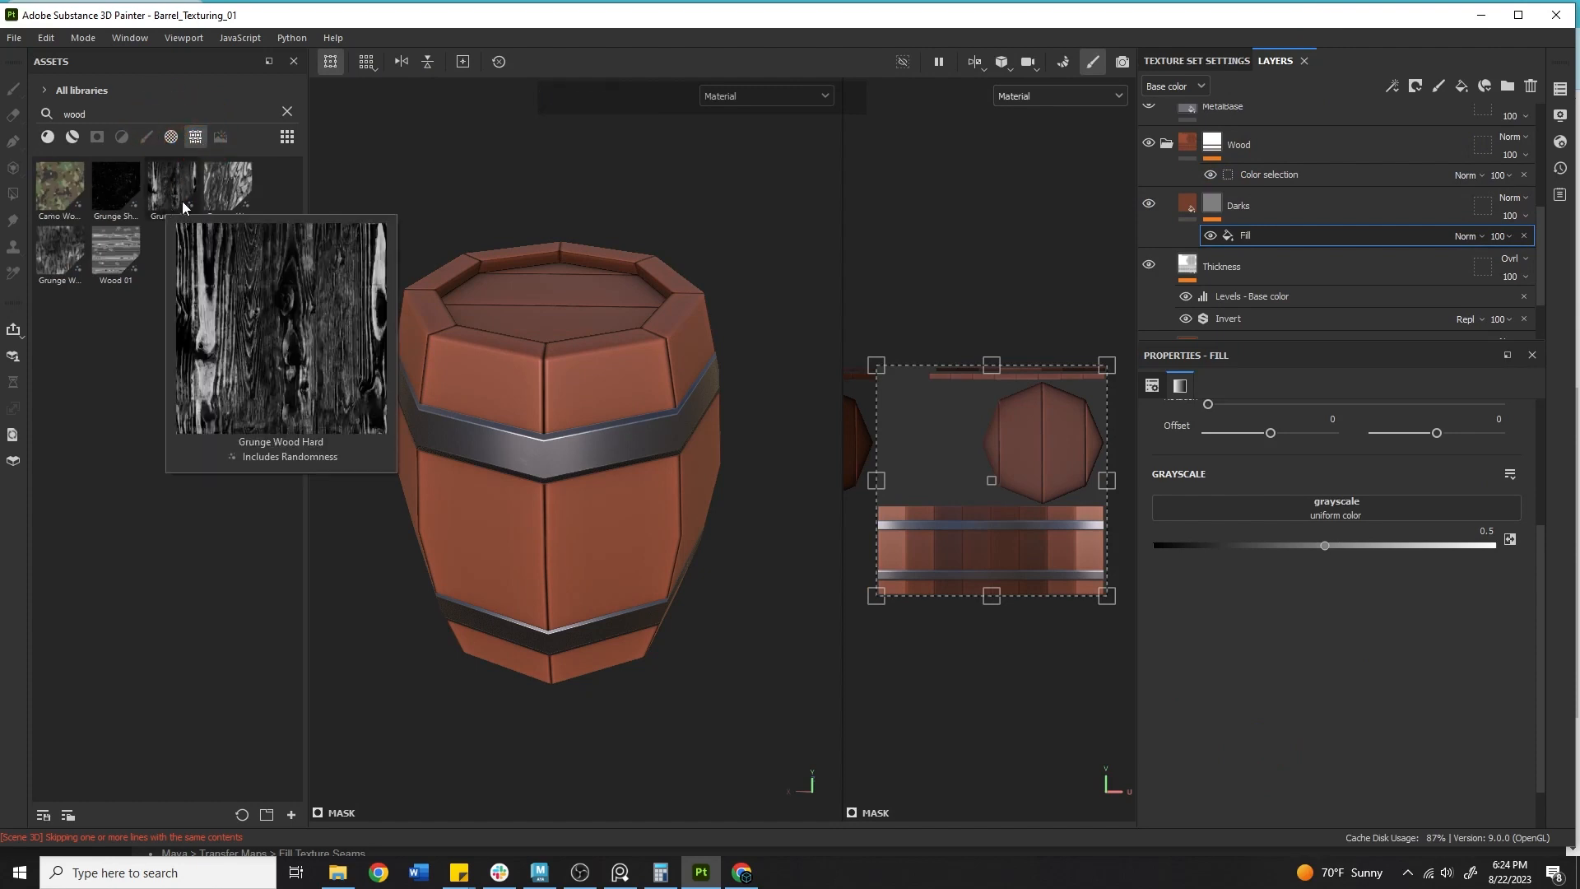
pyautogui.moveTo(53, 269)
pyautogui.moveTo(187, 203)
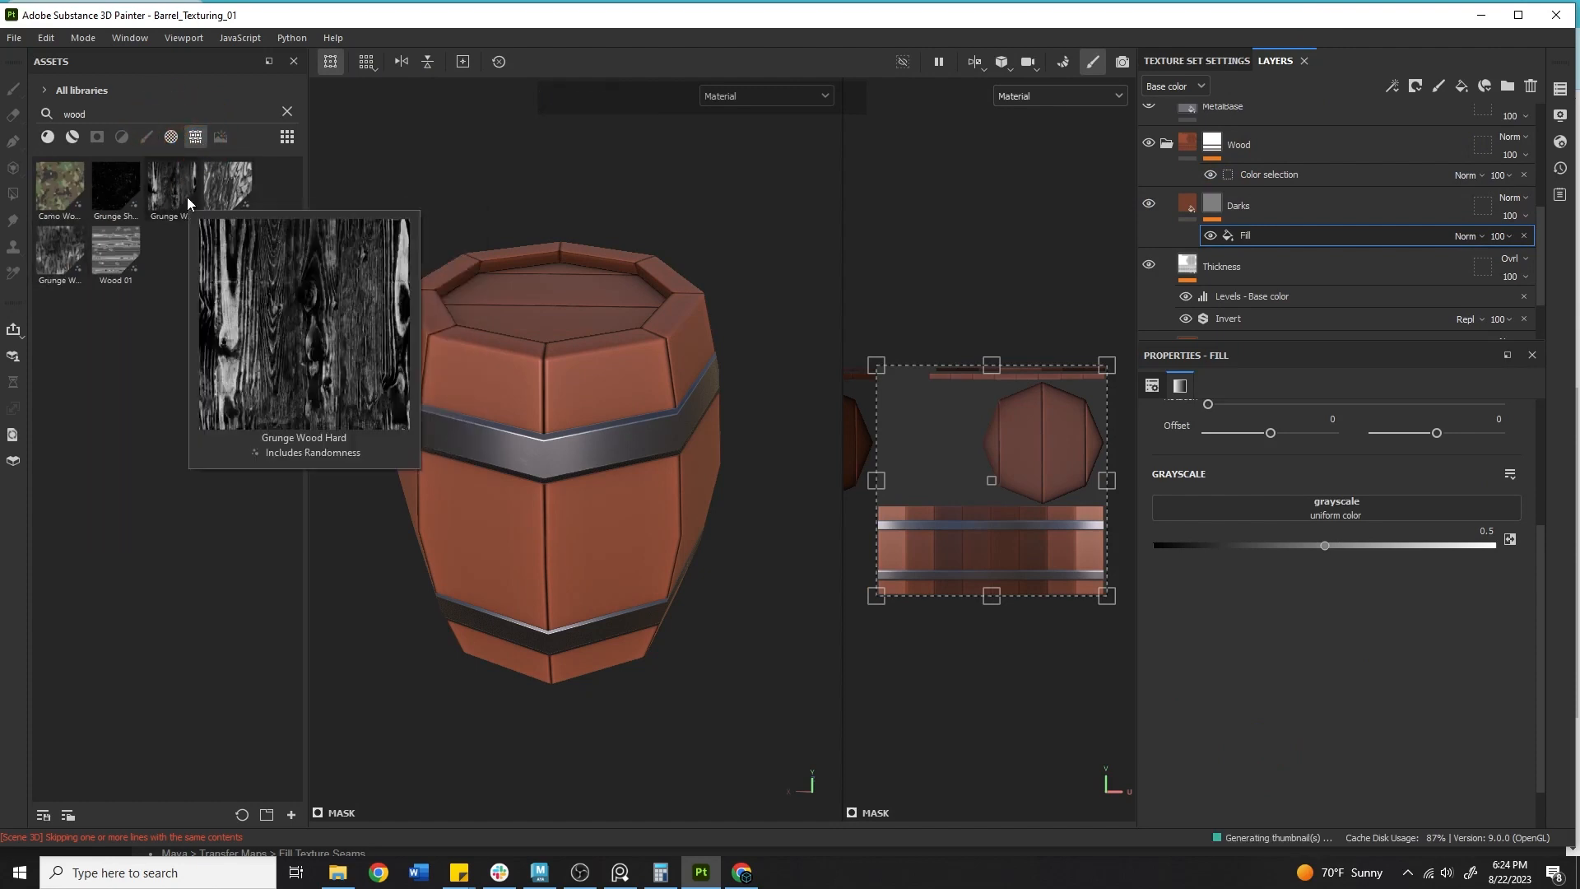
pyautogui.moveTo(184, 200); pyautogui.dragTo(1335, 507)
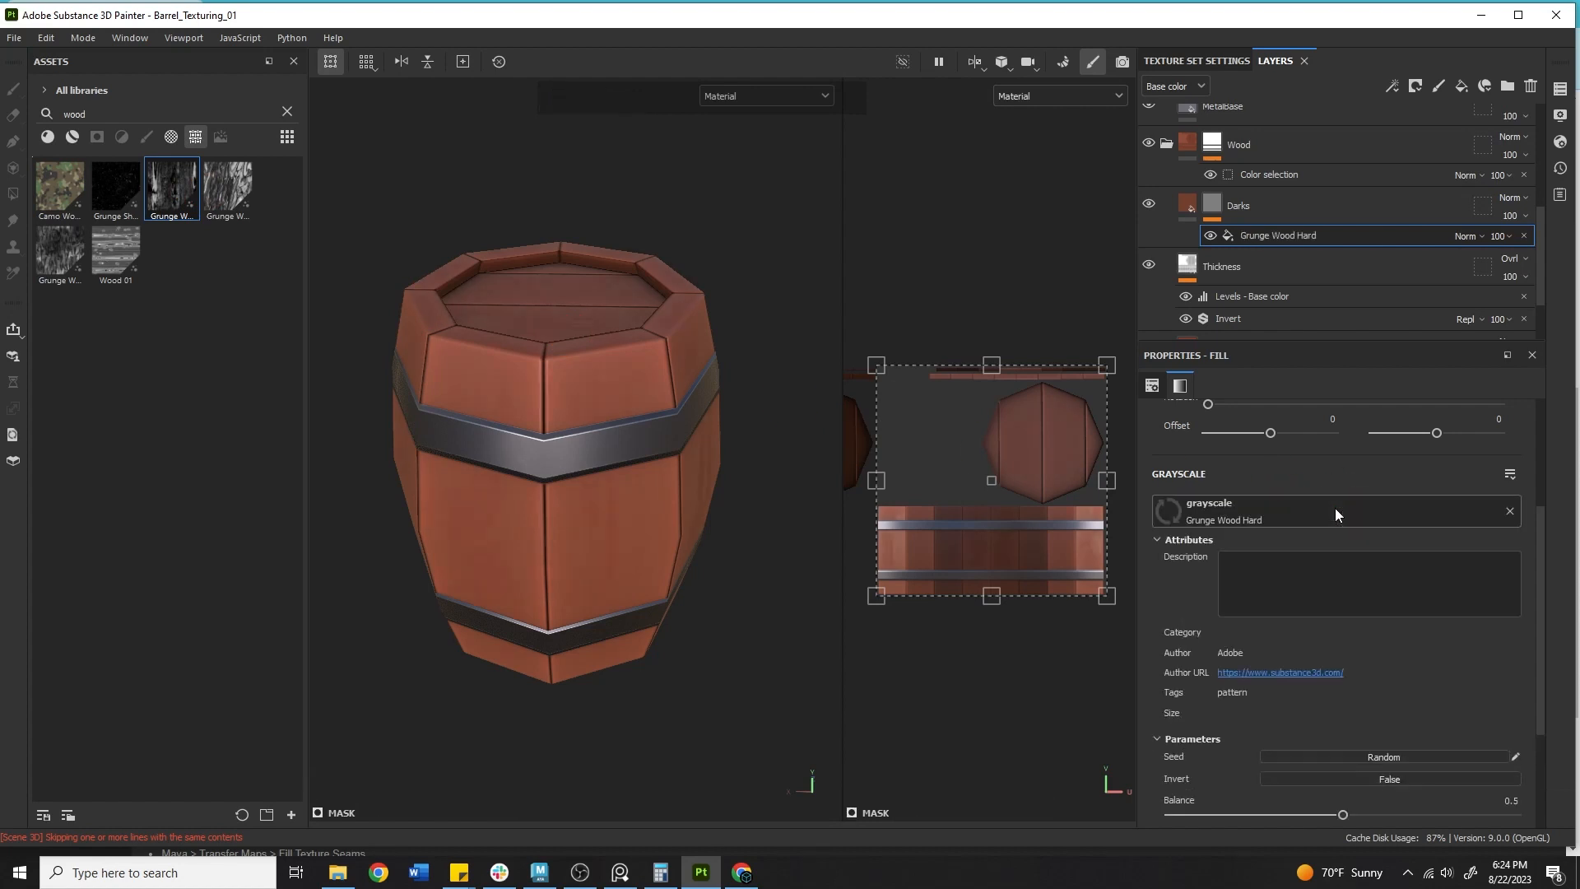
# Switch the viewport display to the Base color channel while orbiting around the barrel.
pyautogui.keyDown('alt'); pyautogui.moveTo(842, 450); pyautogui.dragTo(754, 356, button='middle'); pyautogui.keyUp('alt')
pyautogui.click(749, 101)
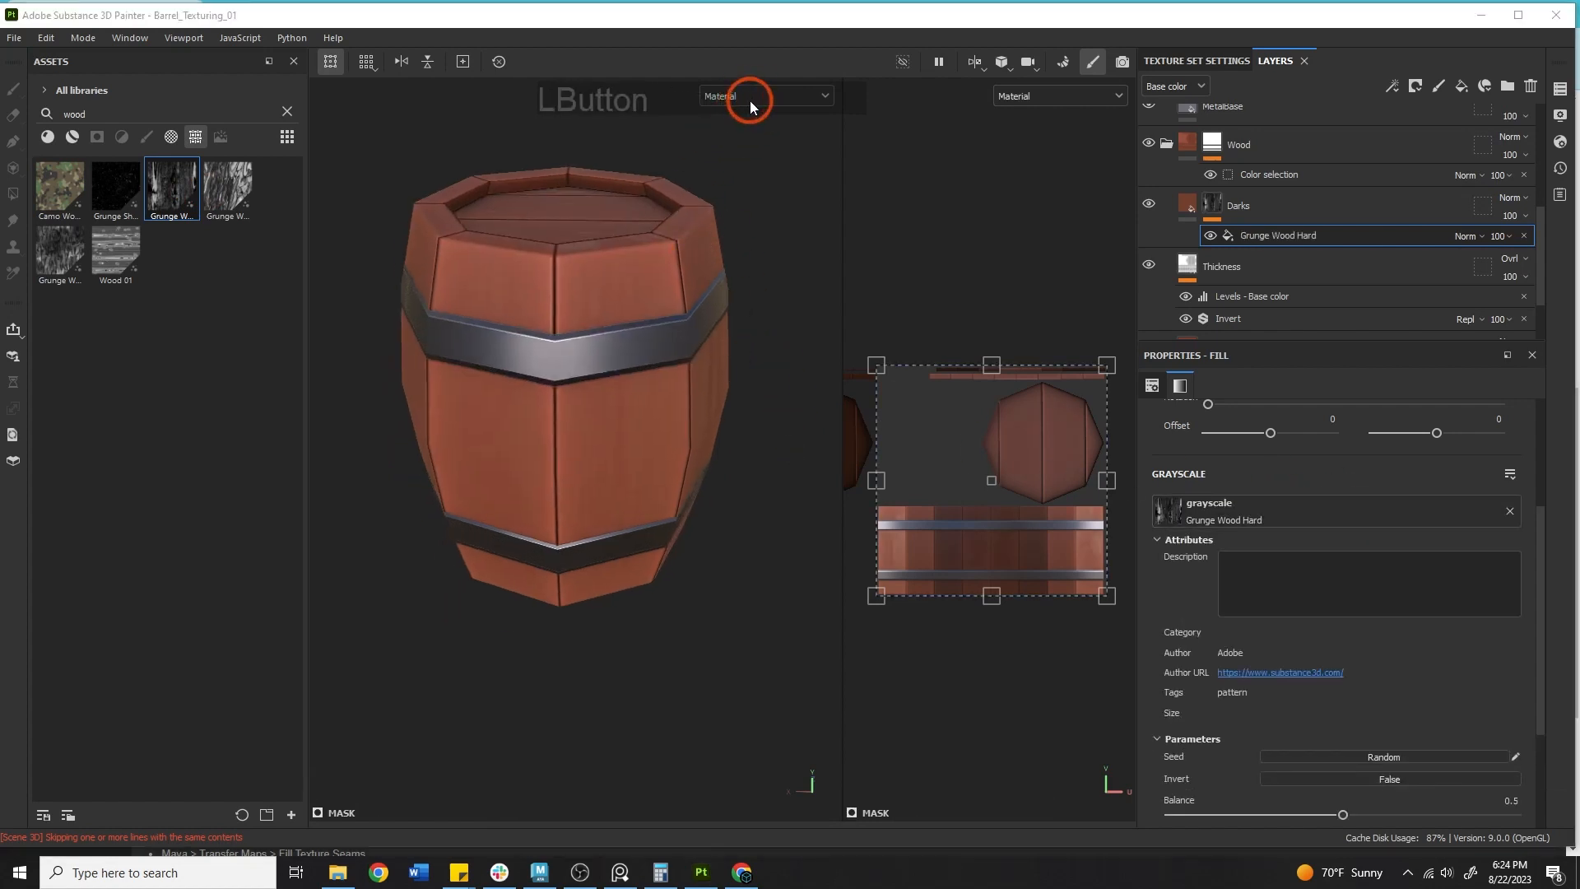
pyautogui.keyDown('alt'); pyautogui.moveTo(683, 245); pyautogui.dragTo(662, 352, button='middle'); pyautogui.keyUp('alt')
pyautogui.keyDown('alt'); pyautogui.moveTo(744, 177); pyautogui.dragTo(806, 47); pyautogui.keyUp('alt')
pyautogui.click(768, 96)
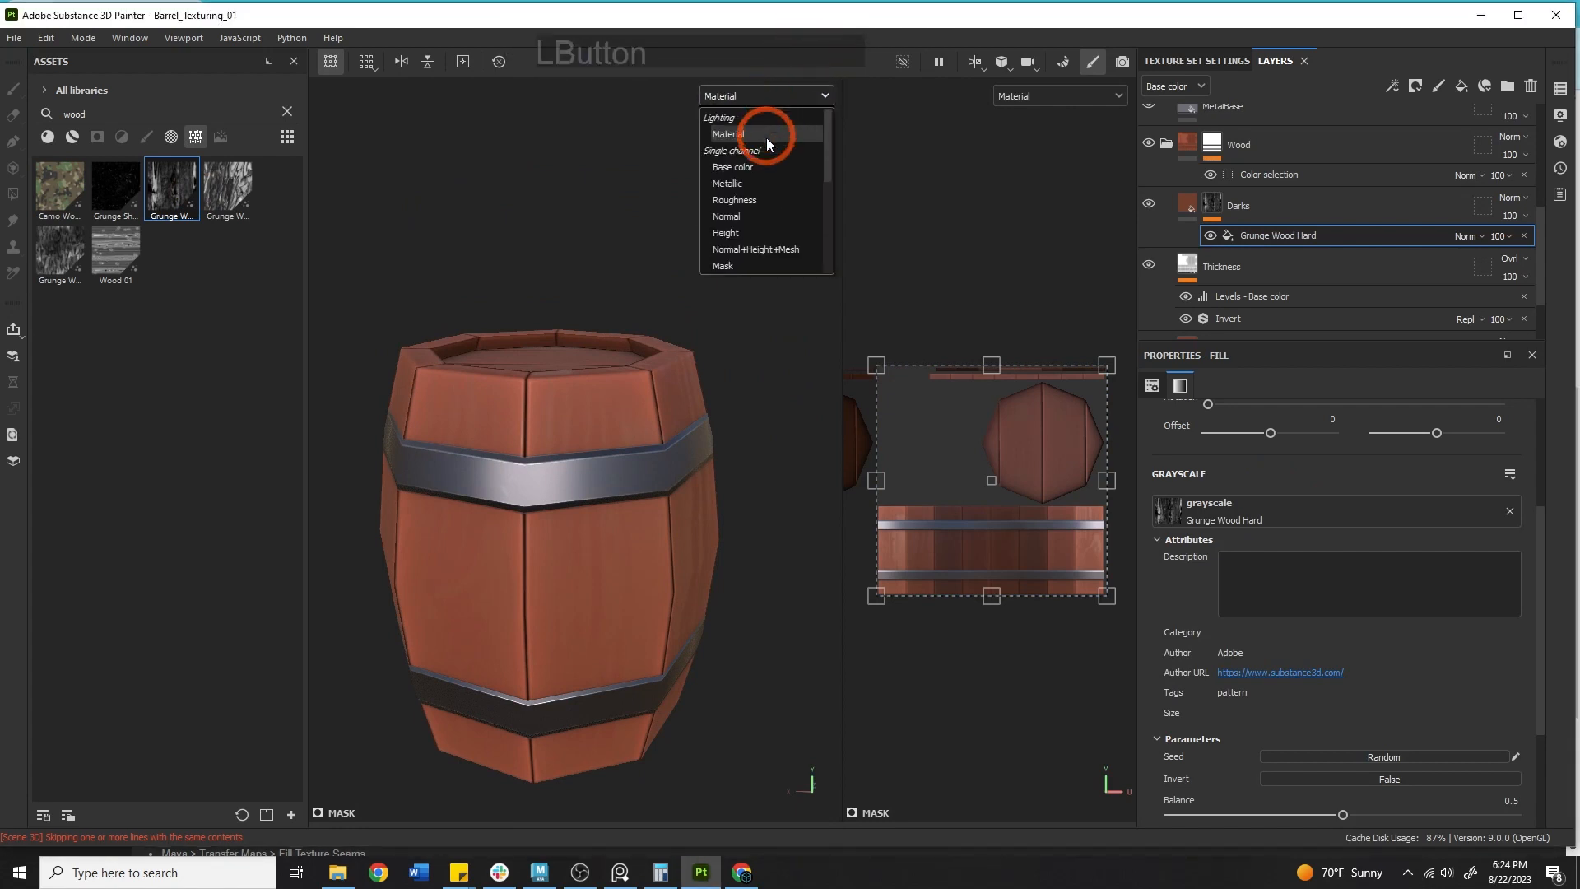
pyautogui.click(764, 167)
pyautogui.keyDown('alt'); pyautogui.moveTo(764, 167); pyautogui.dragTo(645, 354, button='middle'); pyautogui.keyUp('alt')
pyautogui.keyDown('alt'); pyautogui.moveTo(645, 353); pyautogui.dragTo(762, 358); pyautogui.keyUp('alt')
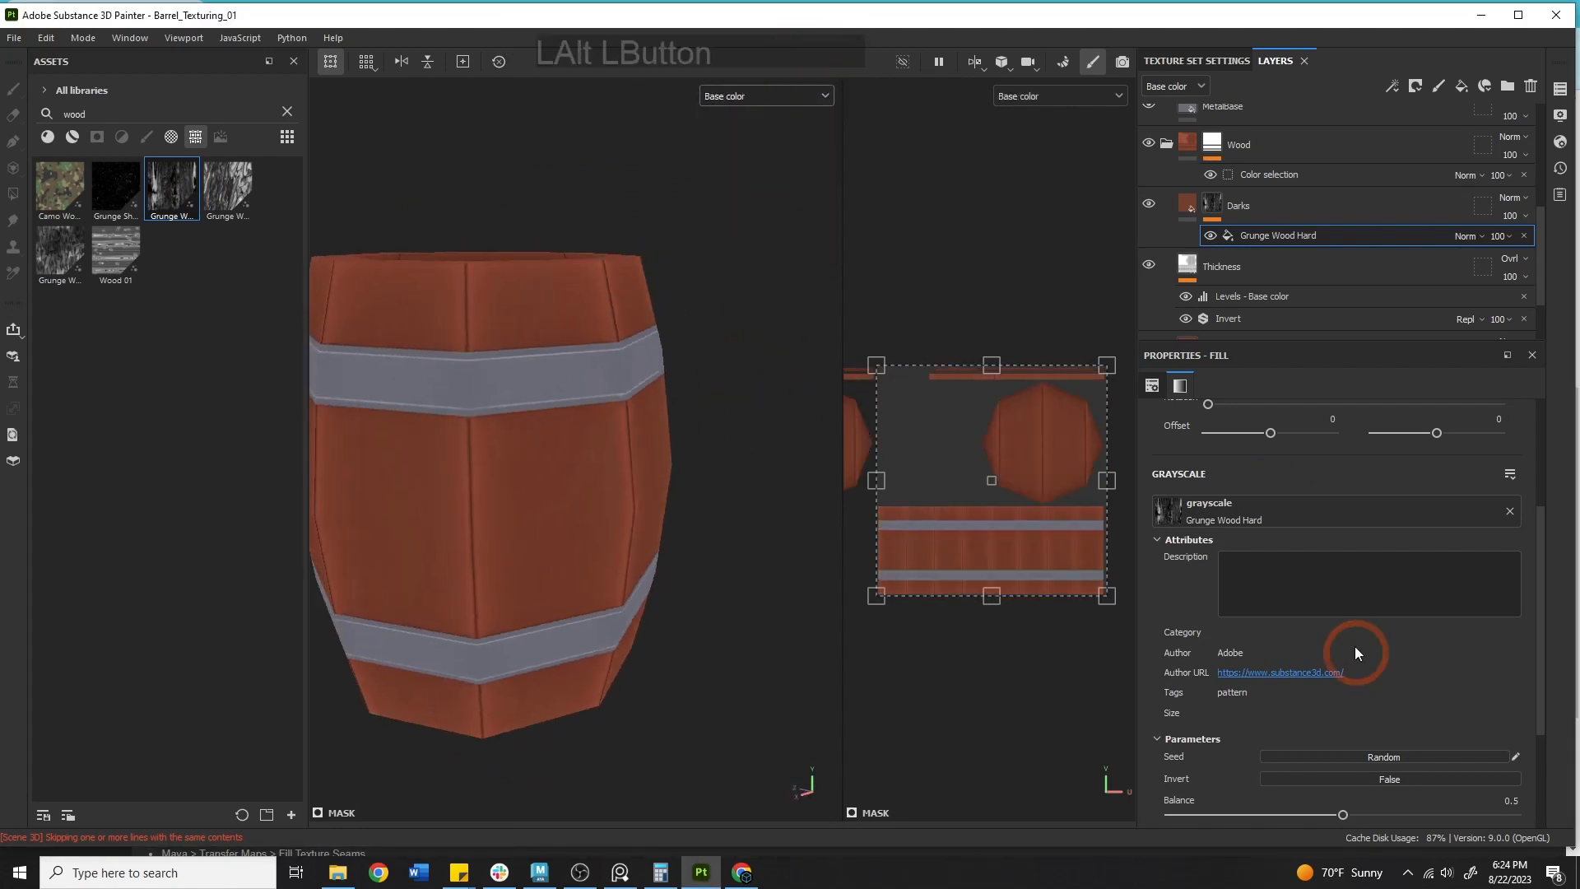
# Adjust the grunge mask fill's tiling to about 3.62, then remove the Grunge Wood Hard fill effect from the Darks mask.
pyautogui.scroll(3, 1316, 634)
pyautogui.moveTo(1288, 573); pyautogui.dragTo(1300, 576)
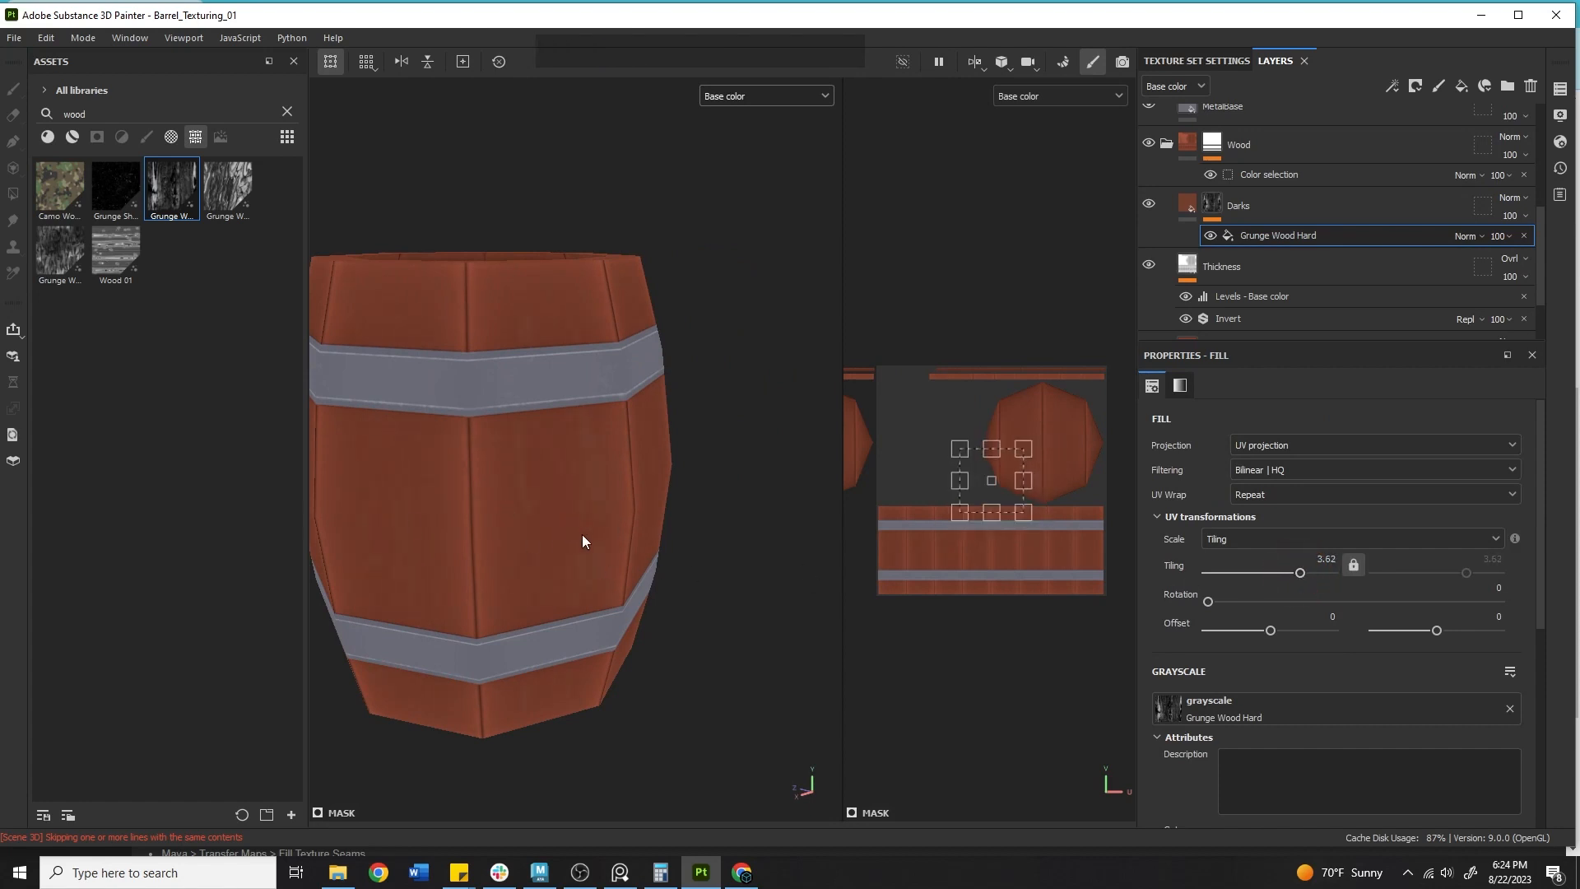
pyautogui.click(1523, 236)
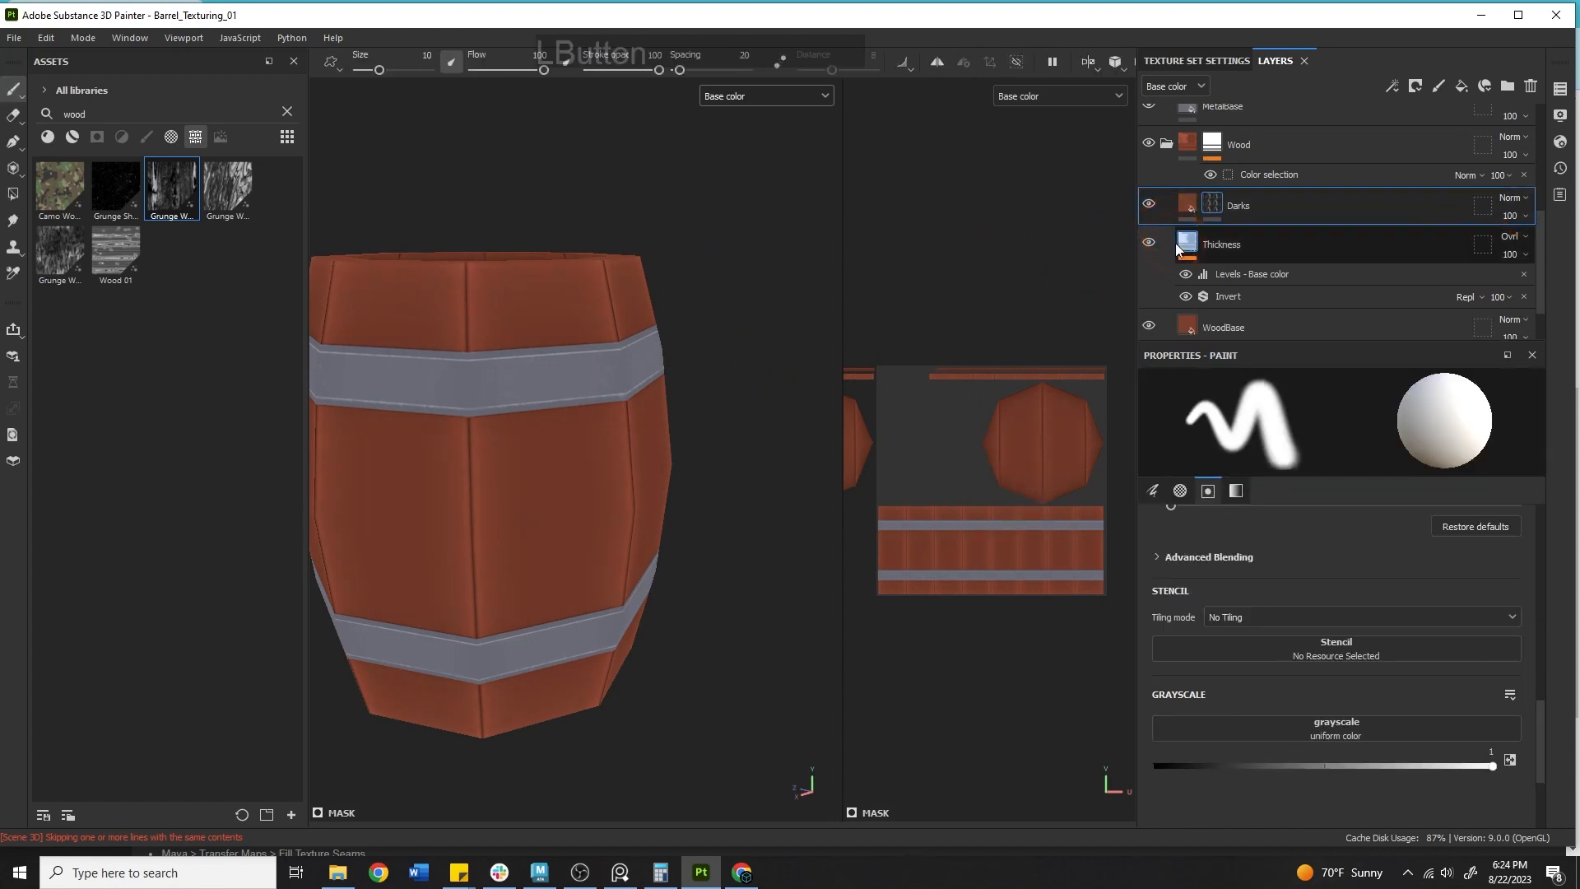
# Add a new fill effect to the Darks mask and assign the Directional Noise 2 texture to its grayscale slot.
pyautogui.rightClick(1221, 196)
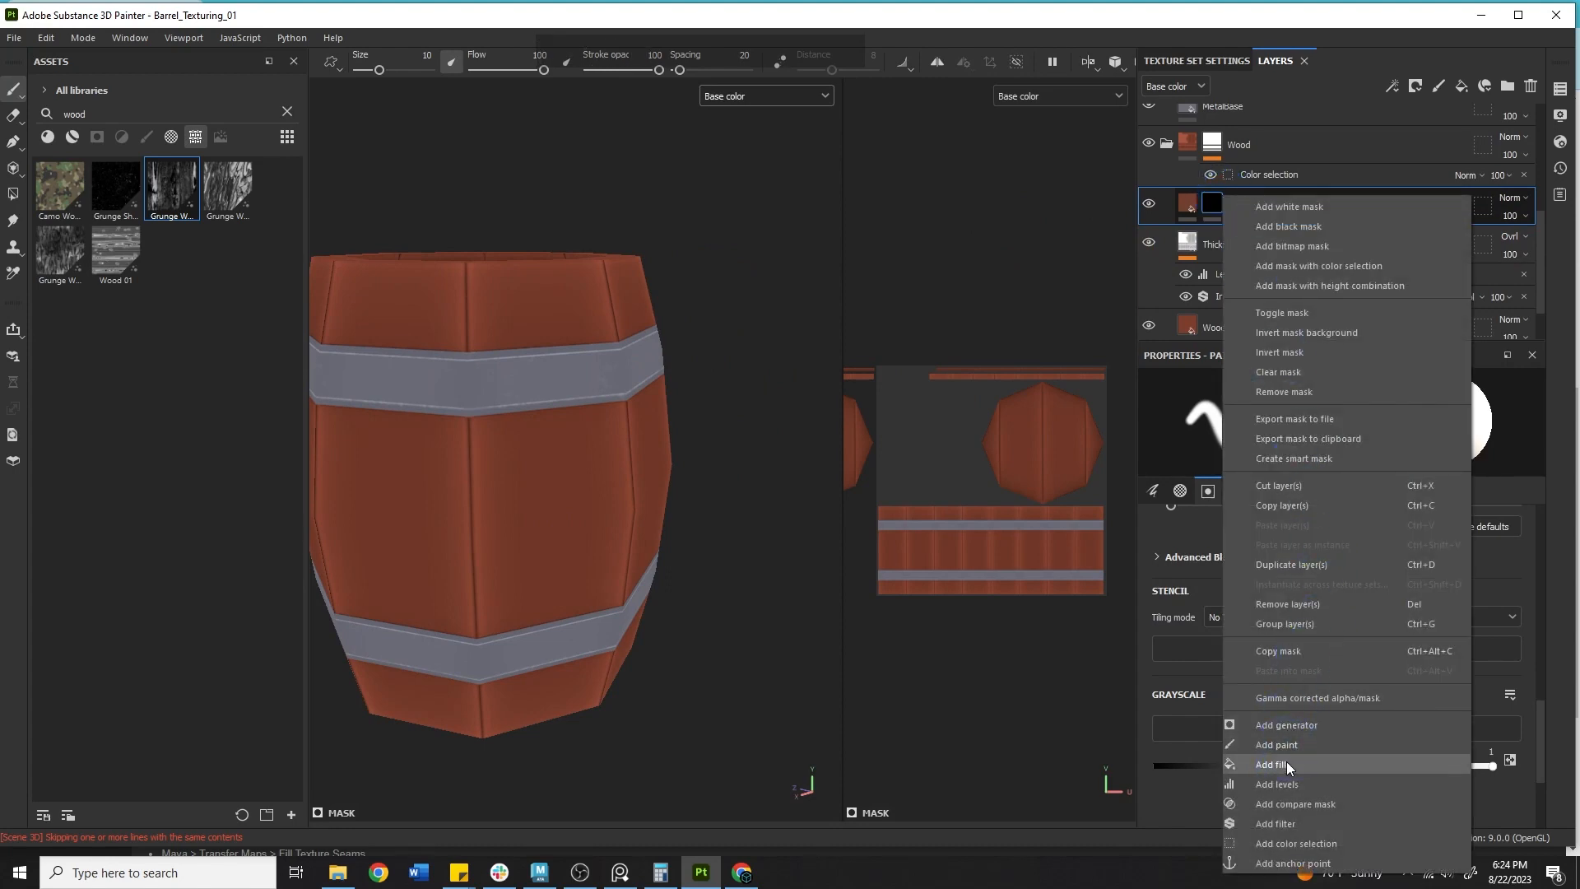
pyautogui.click(1286, 762)
pyautogui.click(110, 296)
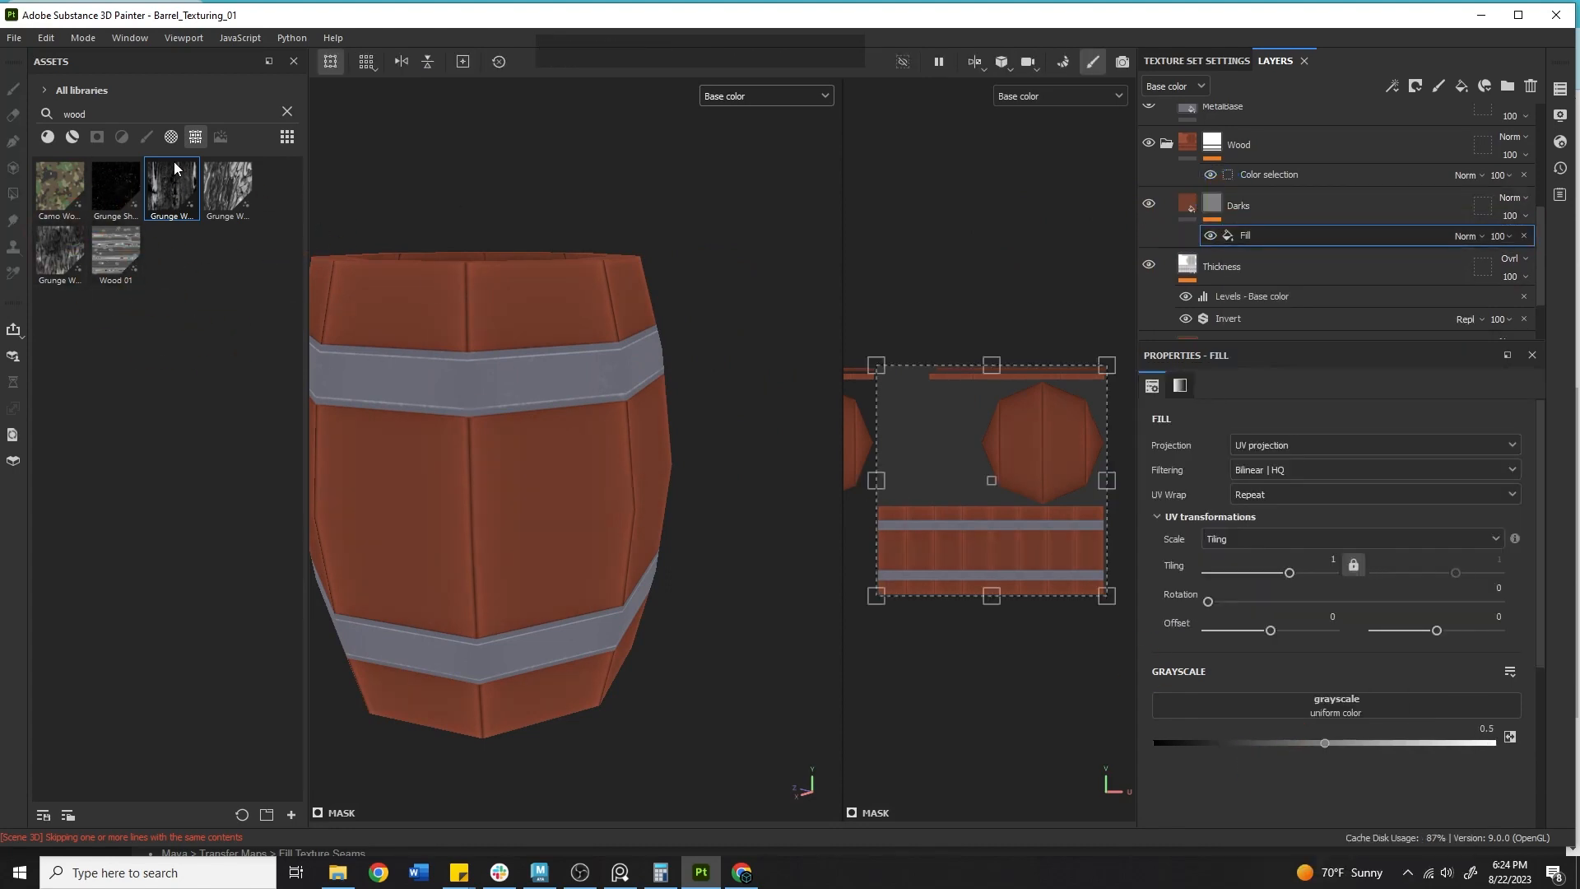
pyautogui.press('BackSpace')
pyautogui.press('BackSpace')
pyautogui.press('BackSpace')
pyautogui.press('BackSpace')
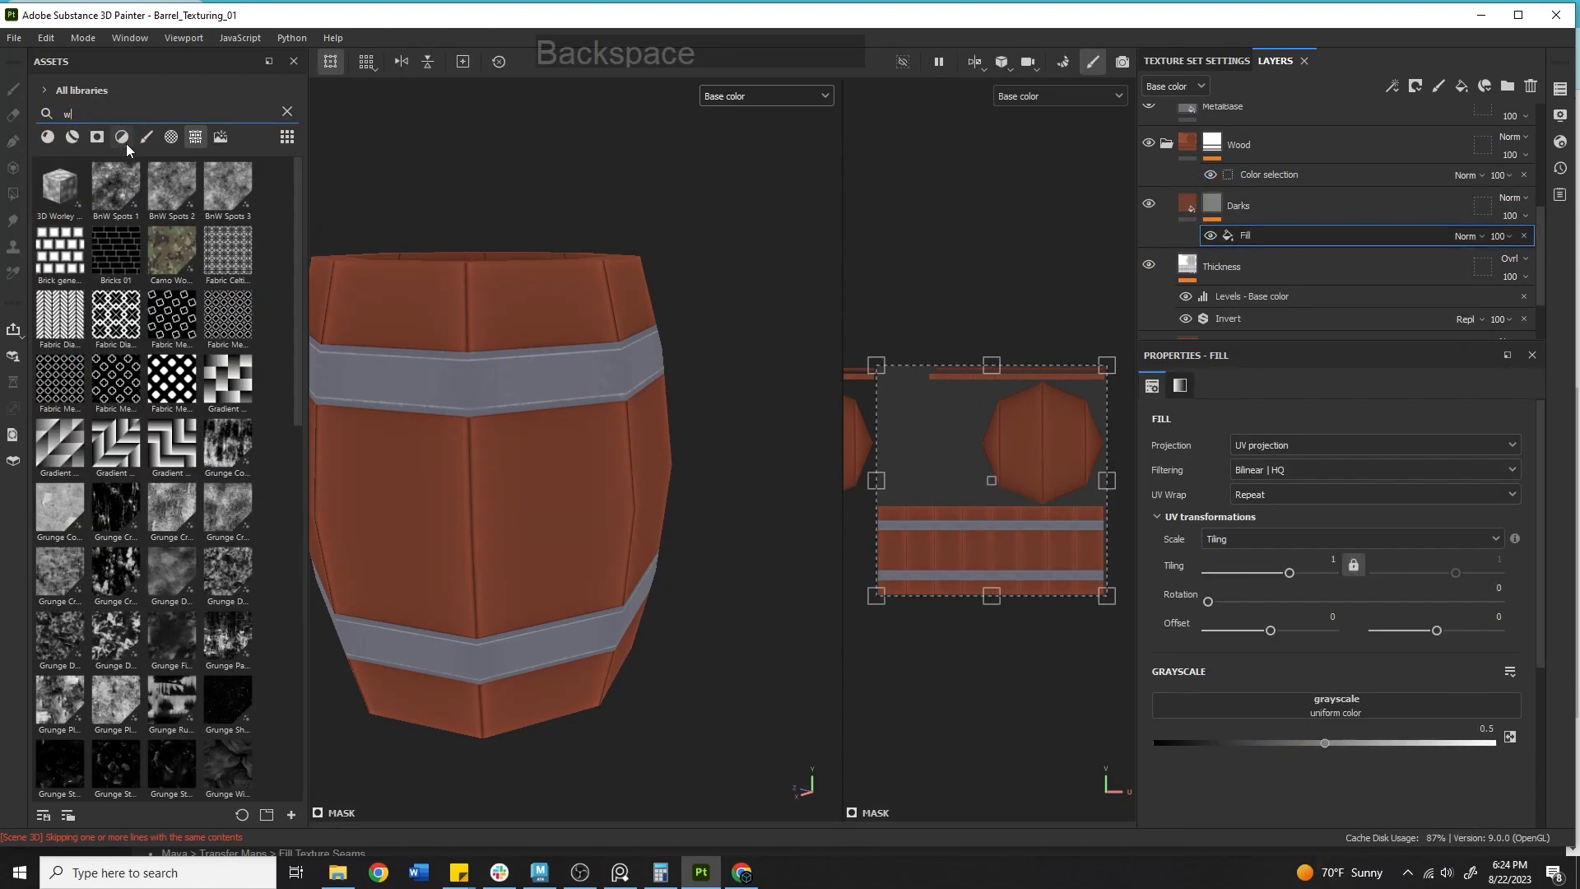
pyautogui.scroll(-5, 232, 285)
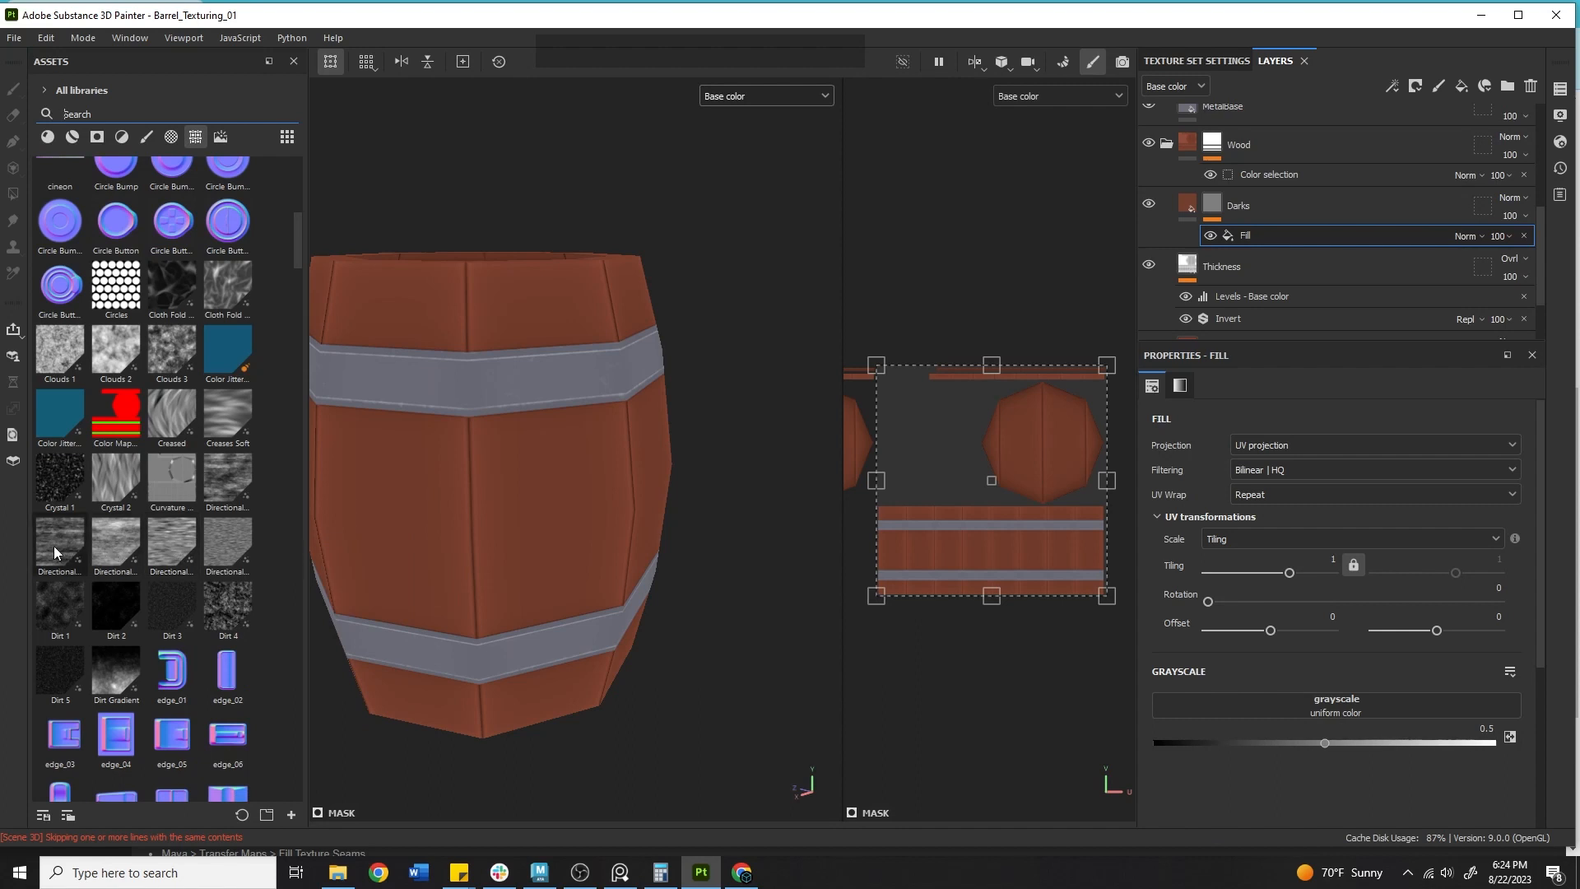
pyautogui.moveTo(54, 546)
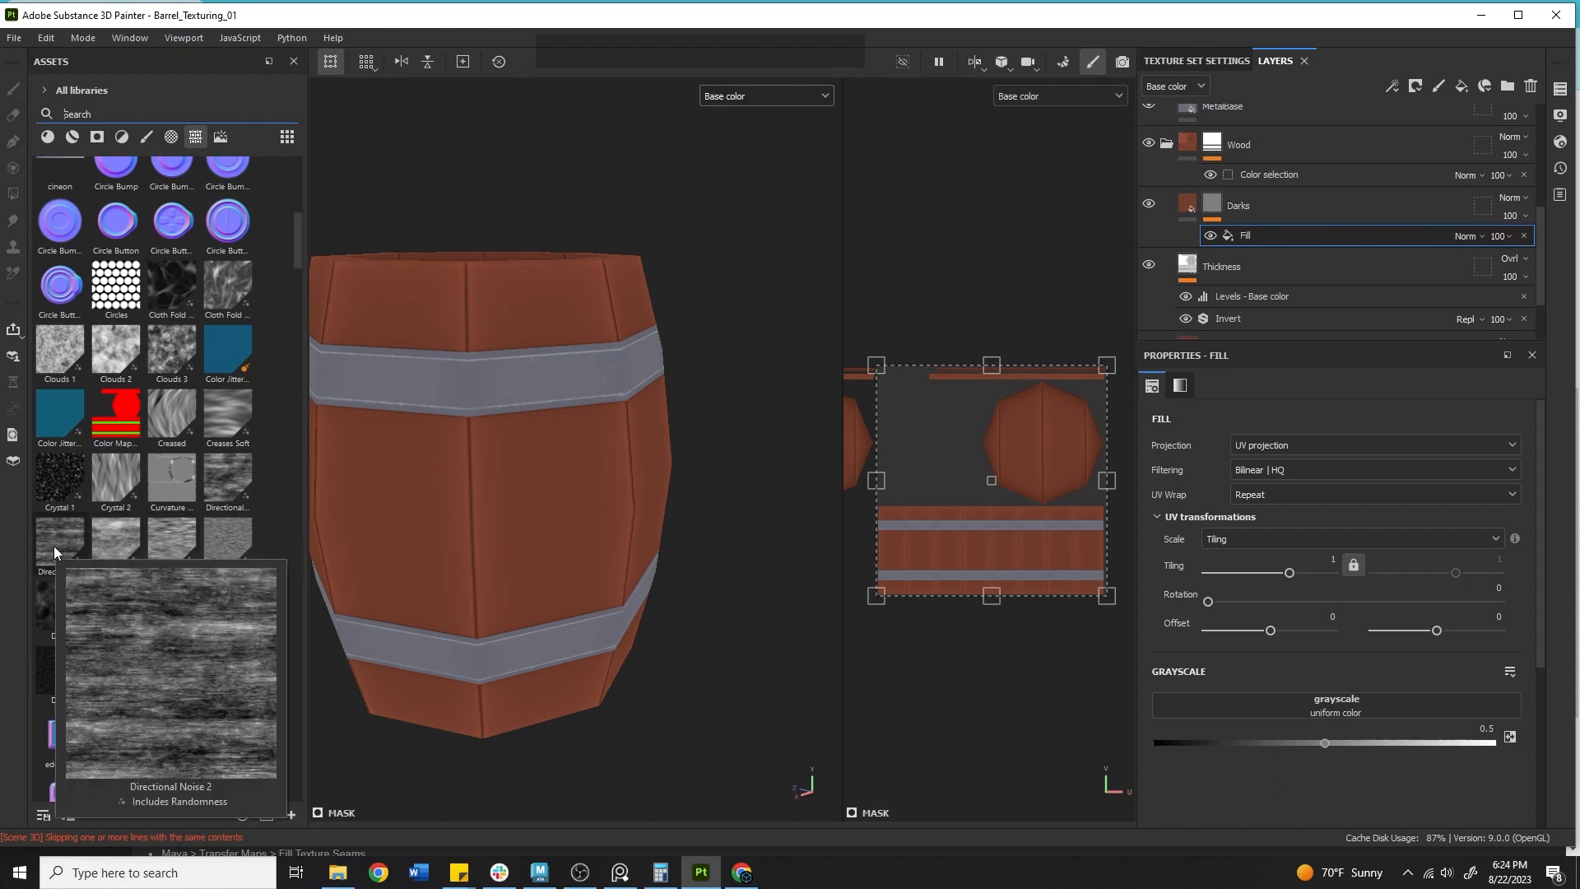
pyautogui.moveTo(52, 545); pyautogui.dragTo(1336, 704)
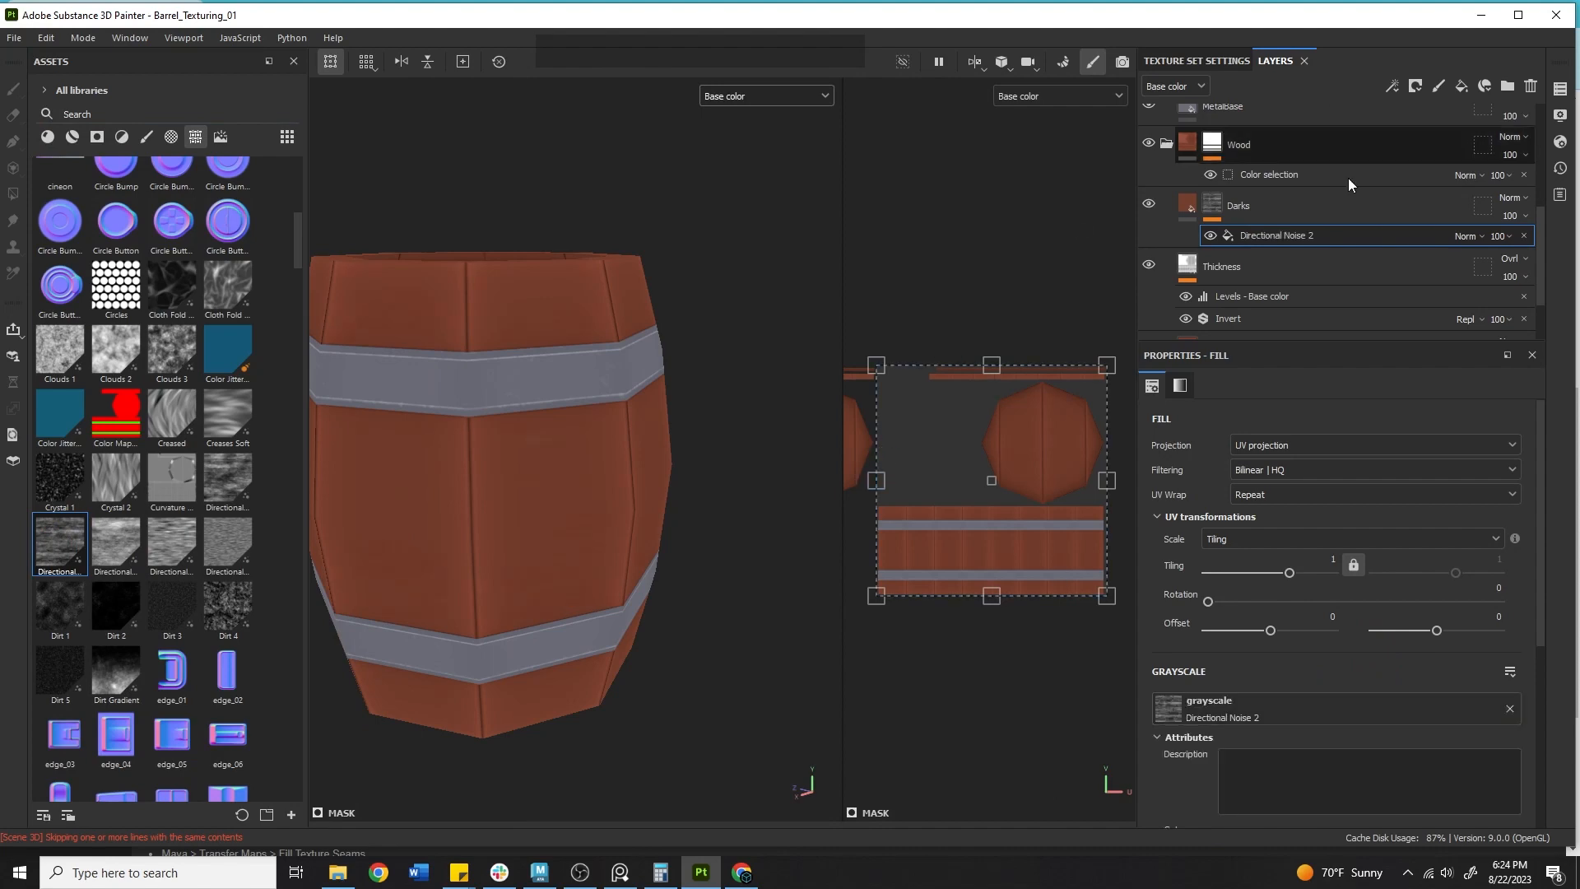
# Set the Darks layer's base colour to a dark brown, #181412.
pyautogui.click(1189, 208)
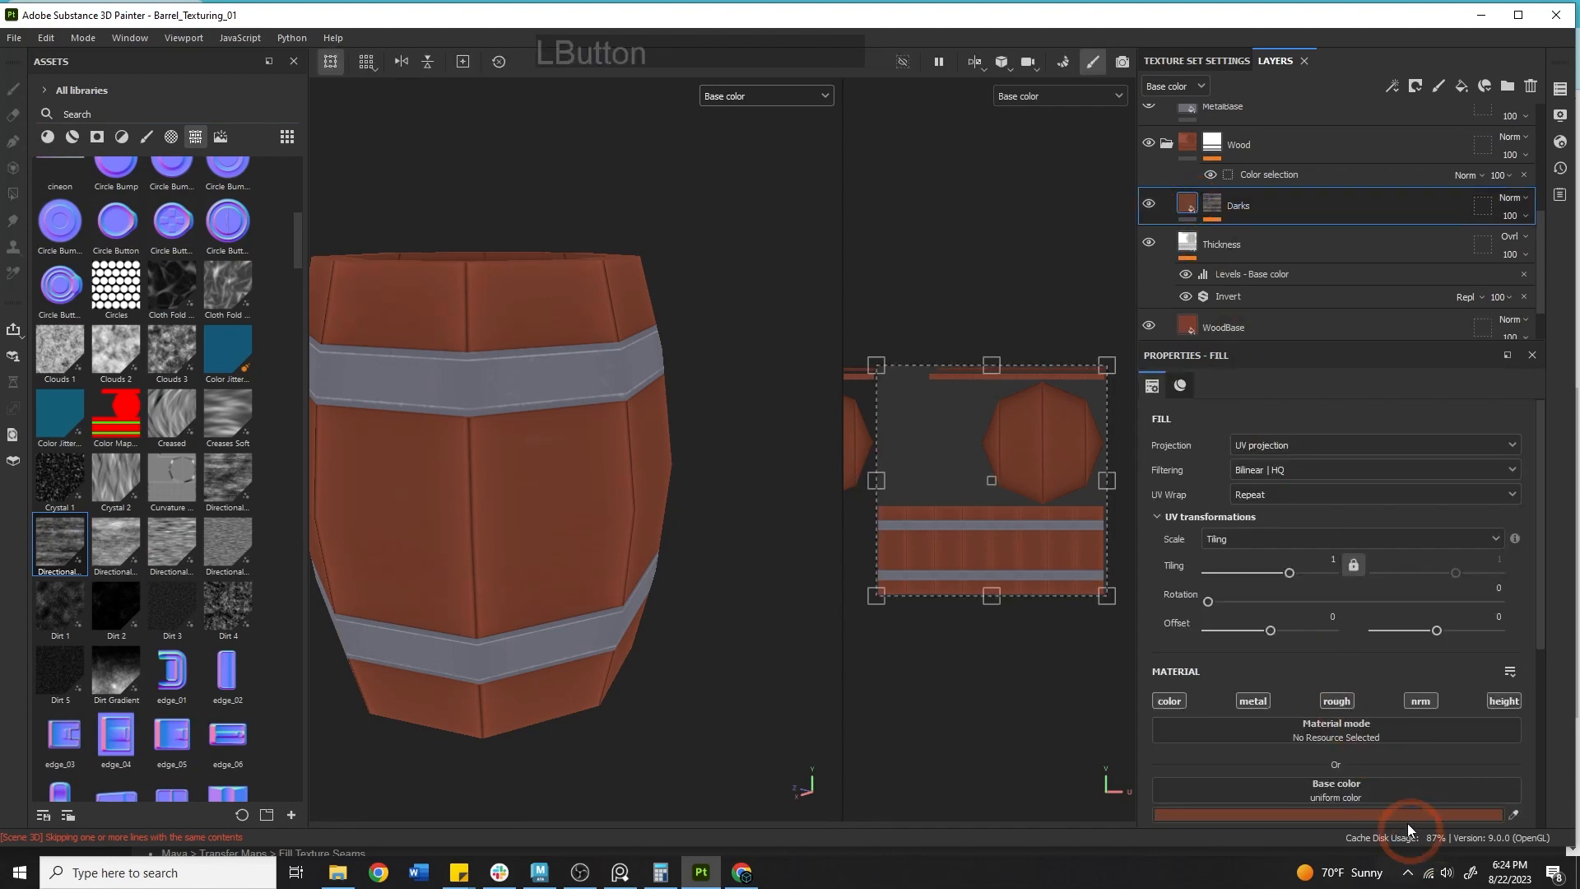
pyautogui.click(1407, 816)
pyautogui.moveTo(1382, 710); pyautogui.dragTo(1340, 749)
pyautogui.click(1400, 341)
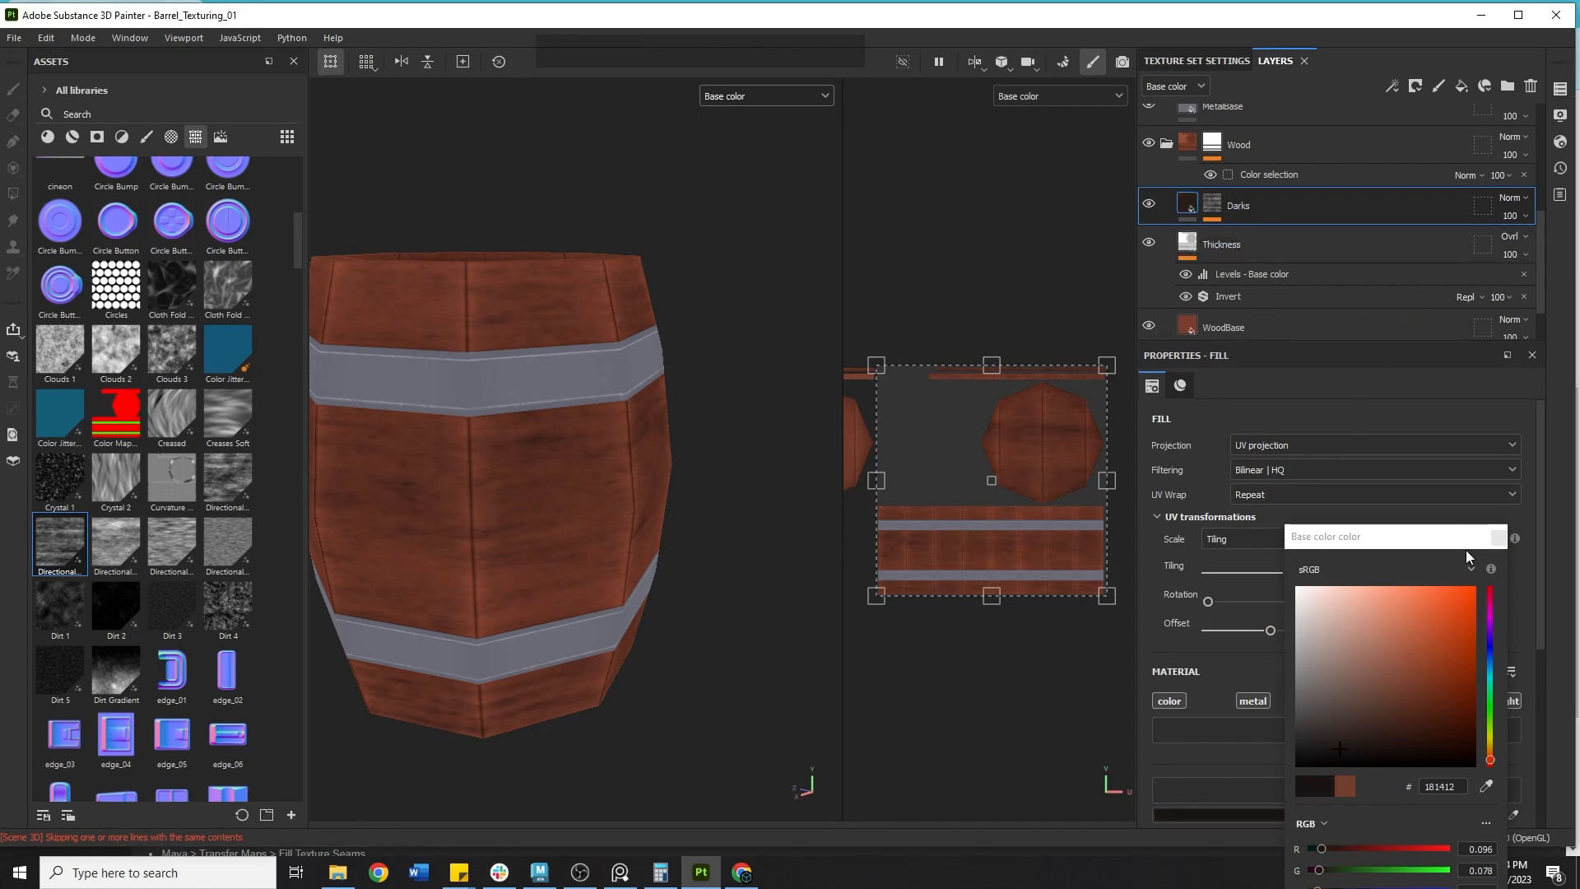
pyautogui.click(1498, 539)
pyautogui.click(1238, 606)
# Set the Darks layer fill's UV rotation to 90.
pyautogui.click(1487, 582)
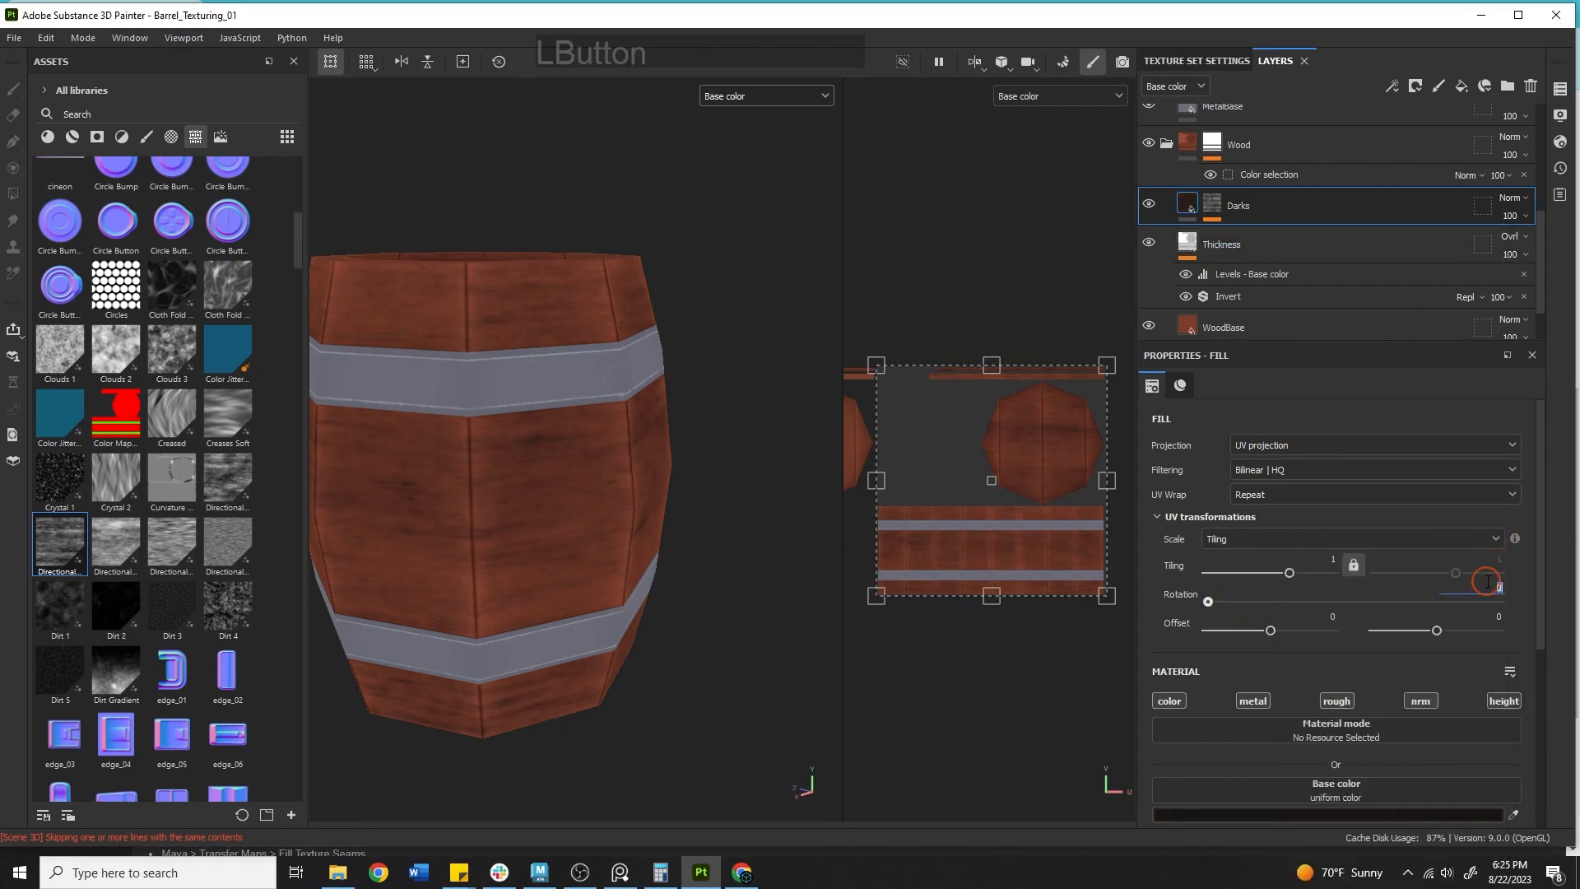
pyautogui.write('90')
pyautogui.press('KP_Enter')
pyautogui.keyDown('alt'); pyautogui.moveTo(823, 437); pyautogui.dragTo(899, 496, button='middle'); pyautogui.keyUp('alt')
# Set the Directional Noise 2 mask fill's UV rotation to 90.
pyautogui.click(1211, 205)
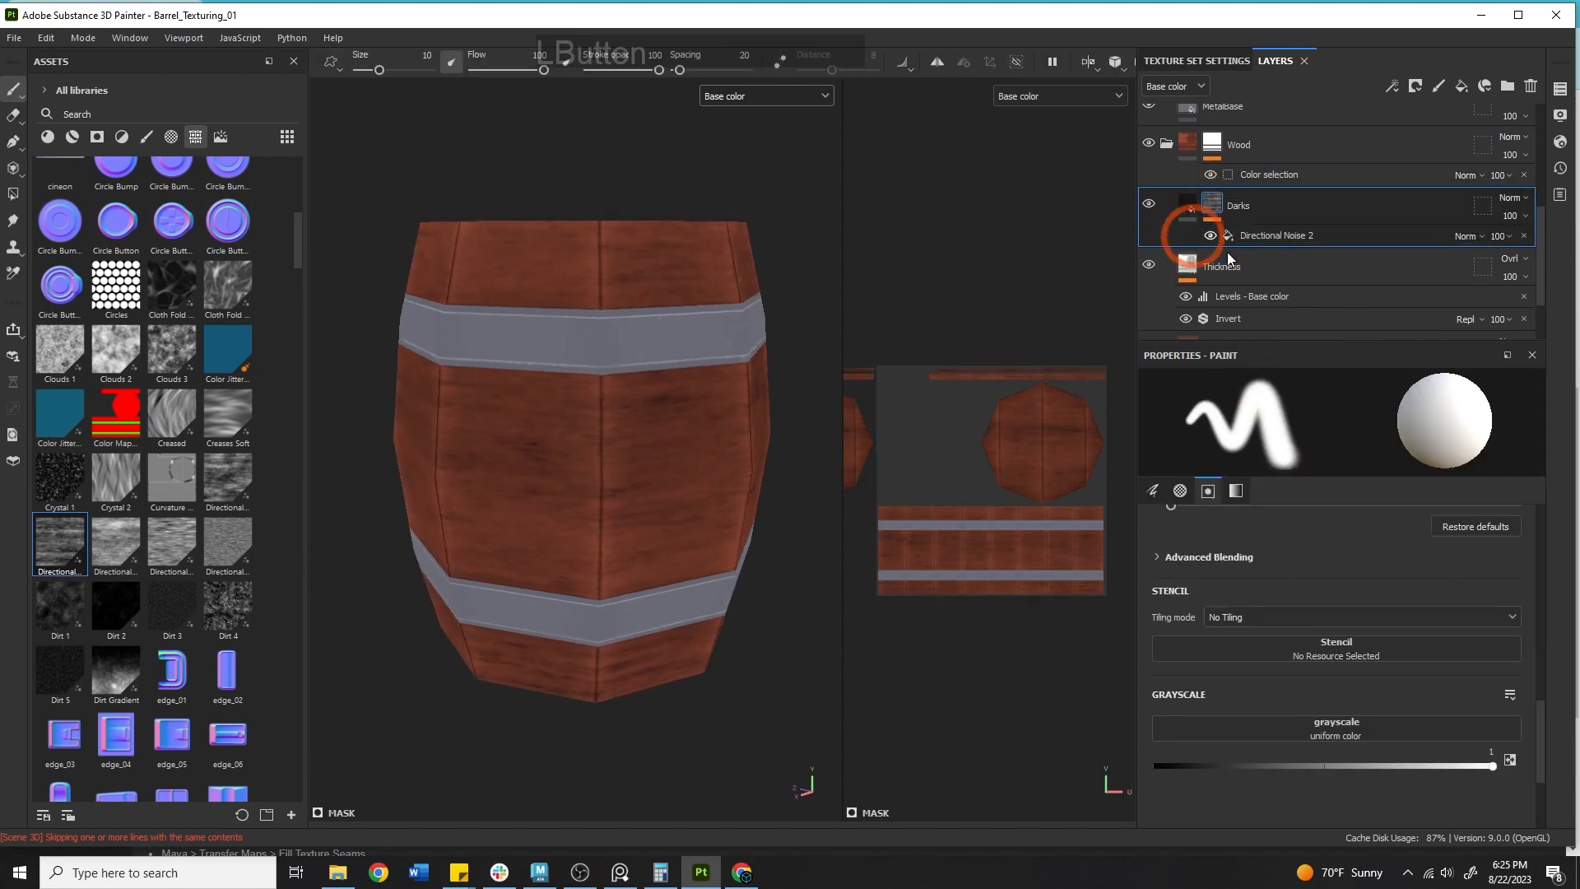
pyautogui.scroll(10, 1391, 625)
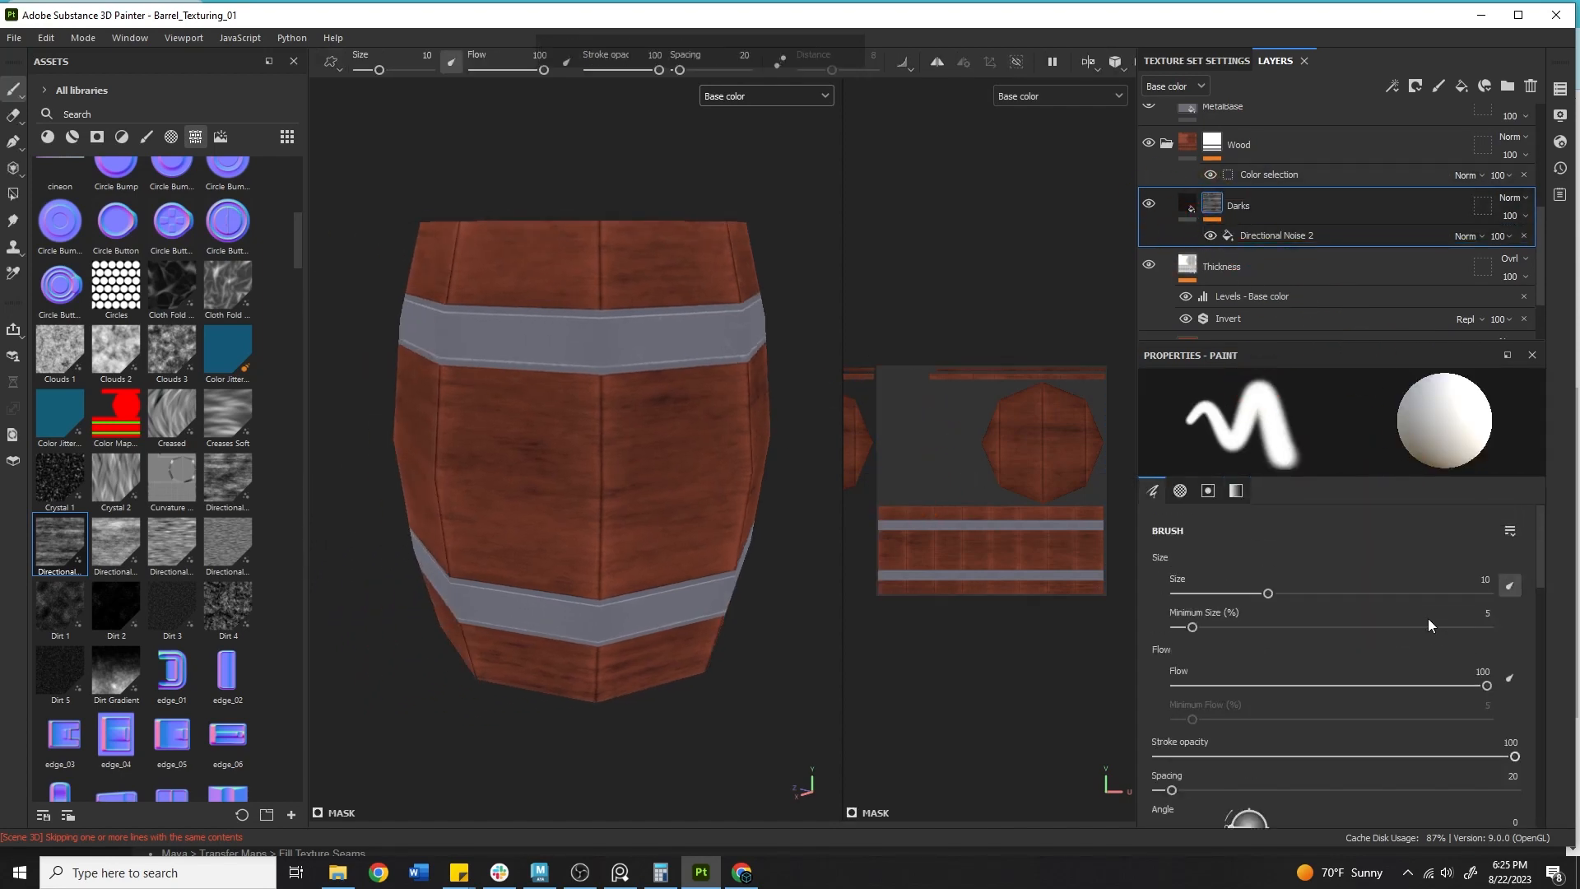
pyautogui.click(1274, 237)
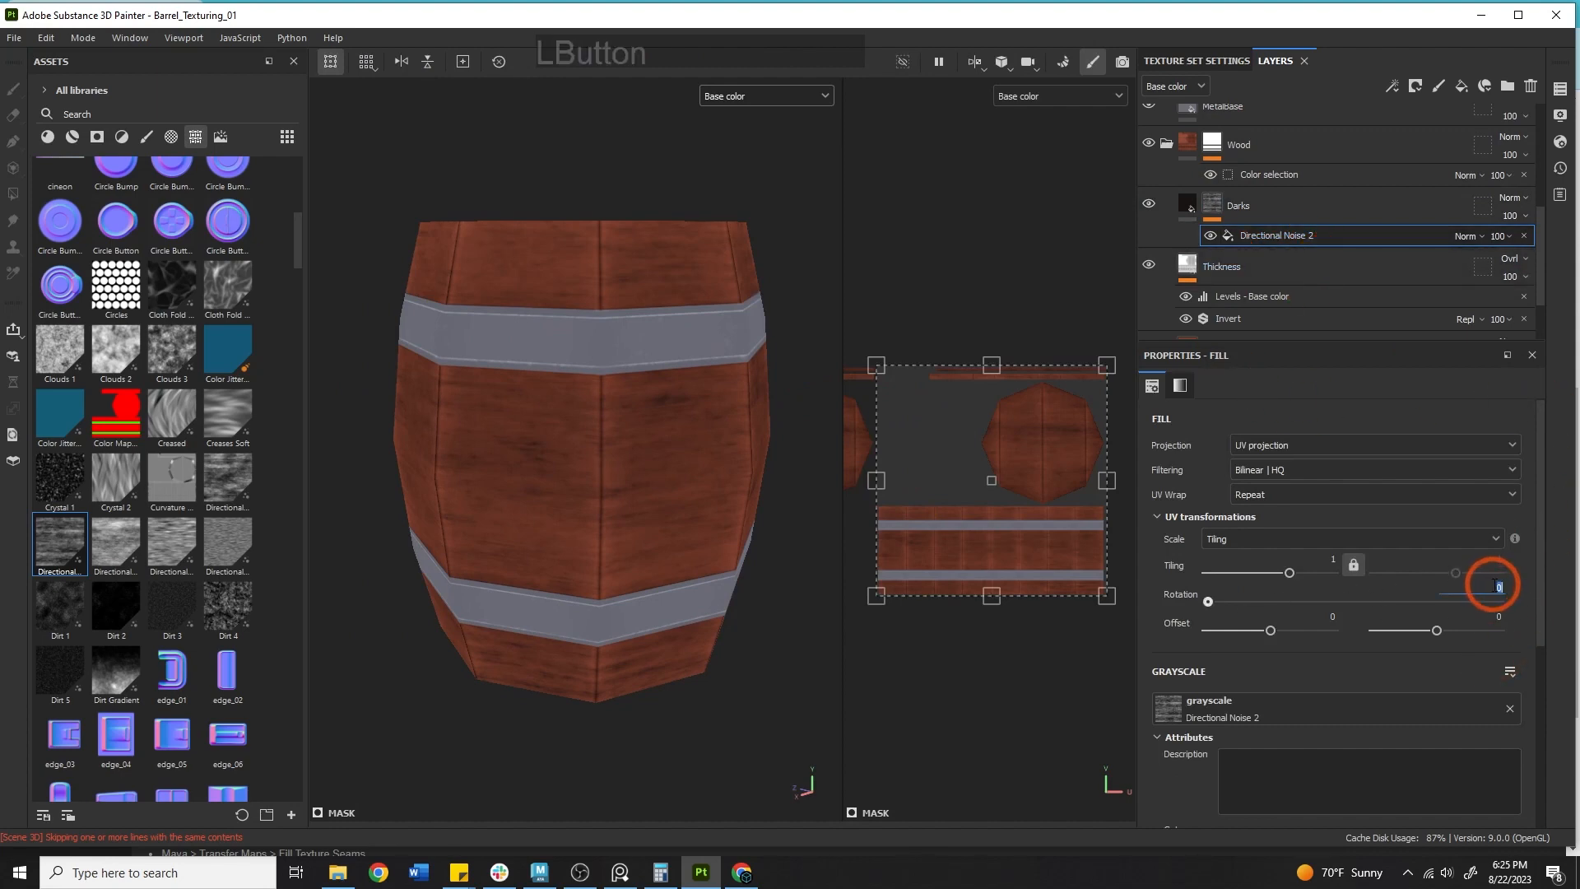
pyautogui.write('90')
pyautogui.press('Return')
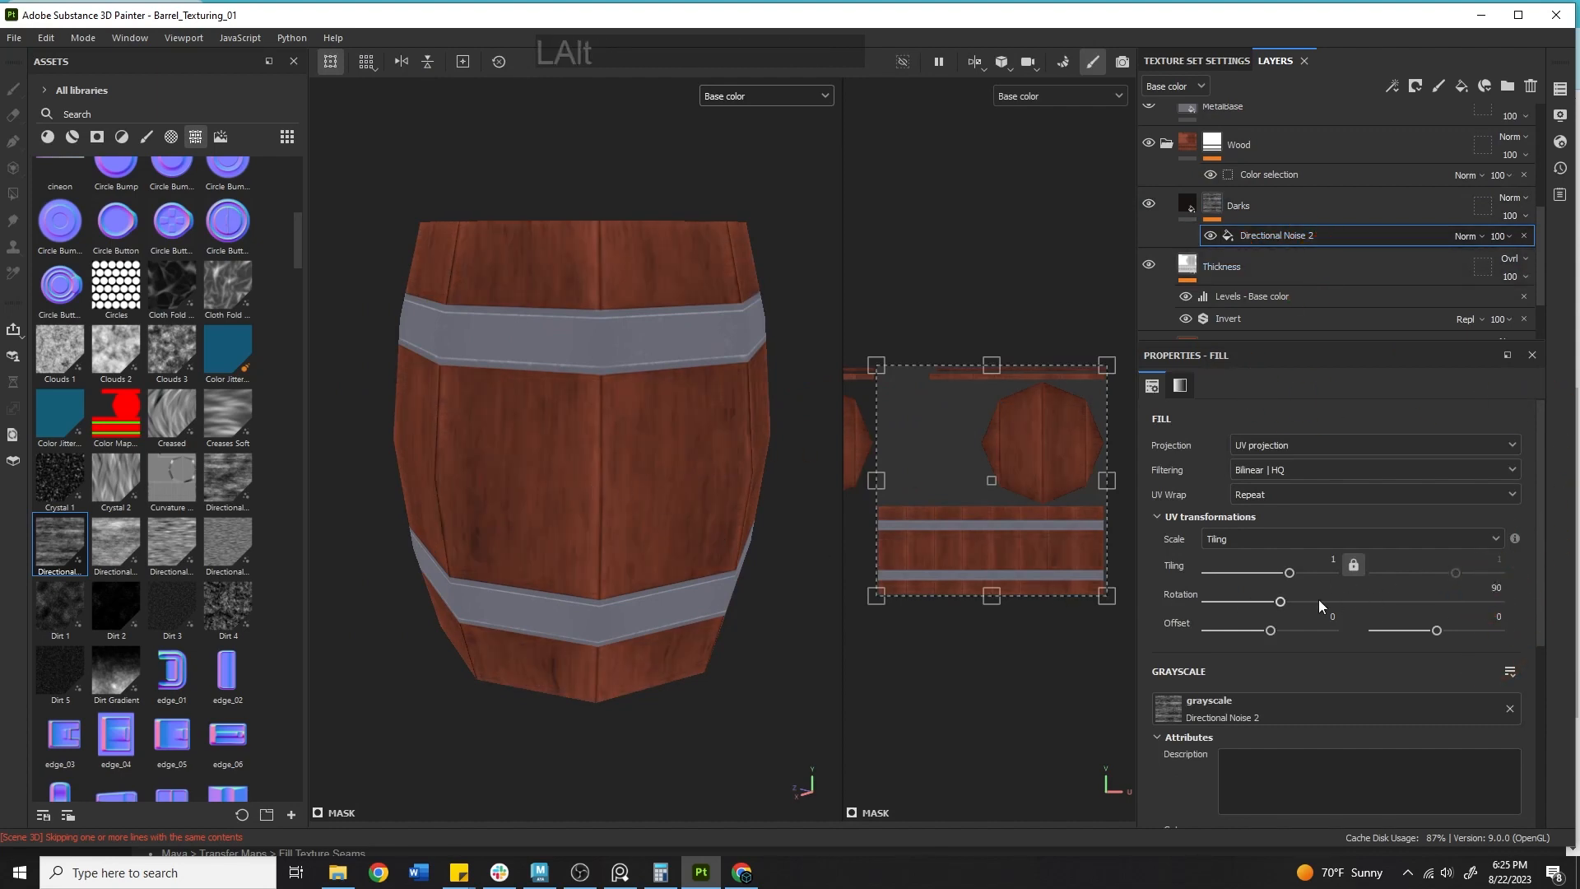
# Set the Directional Noise 2 balance to about 0.61 and contrast to about 0.39.
pyautogui.scroll(-5, 1359, 591)
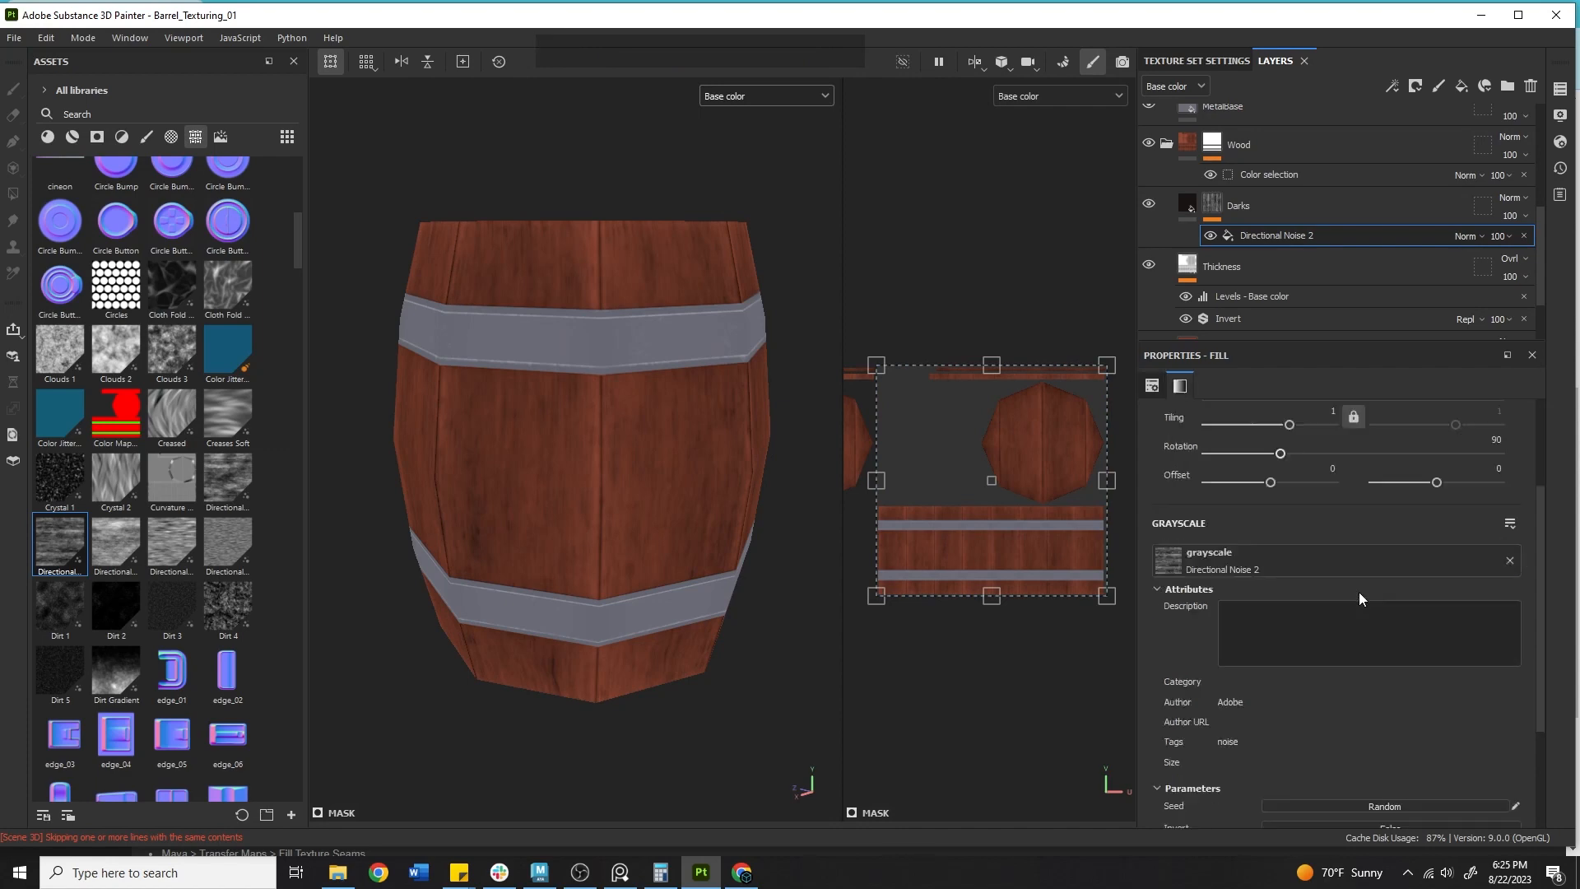
pyautogui.moveTo(1340, 700); pyautogui.dragTo(1360, 674)
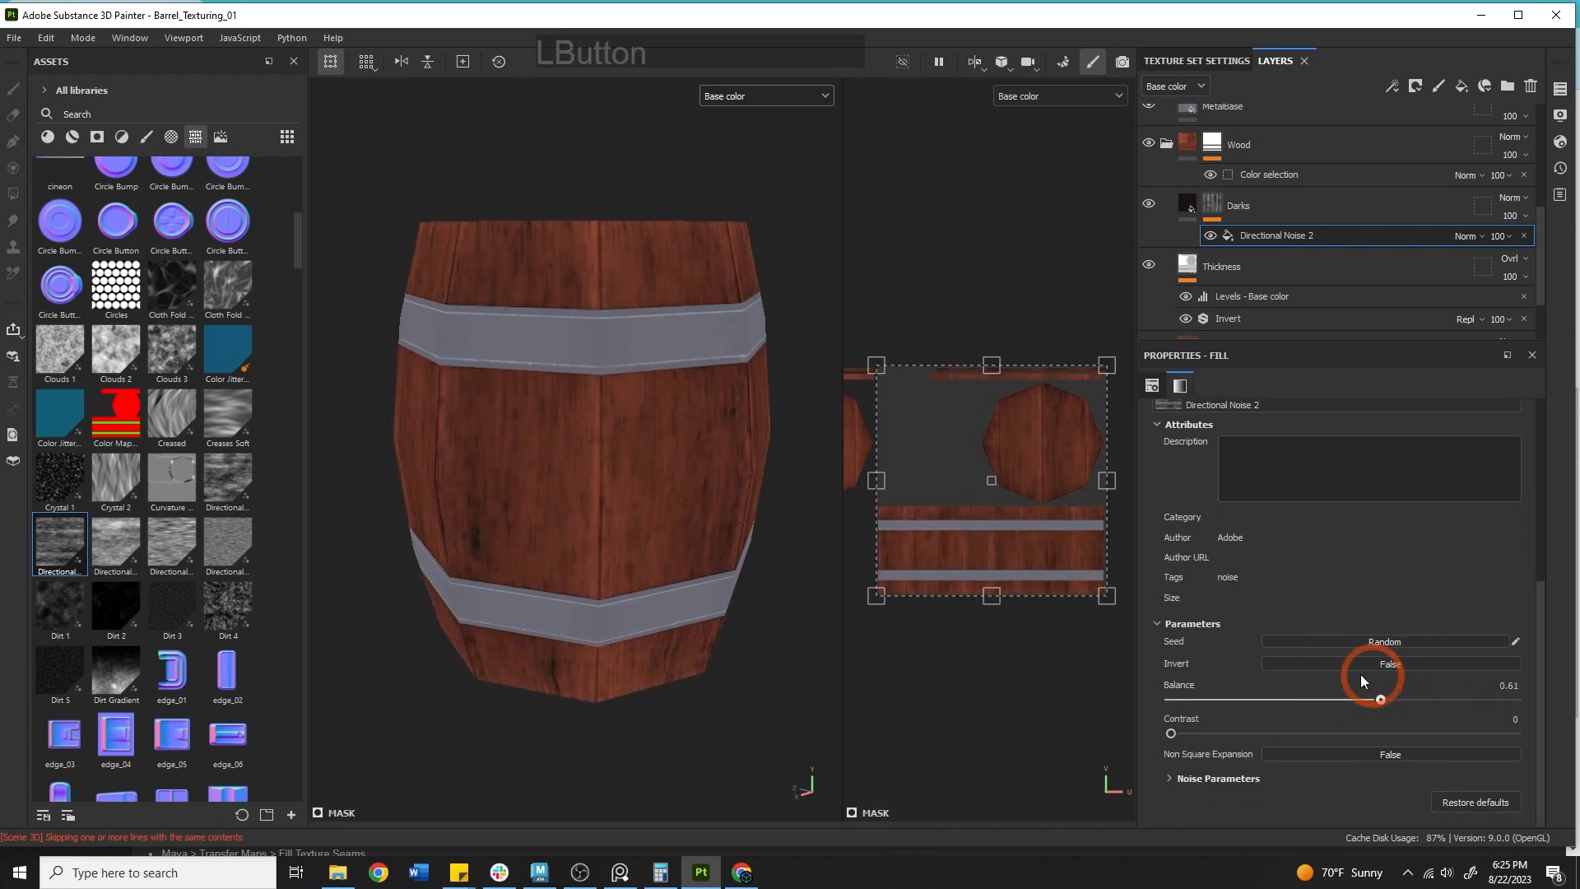
pyautogui.moveTo(1222, 735)
pyautogui.mouseDown()
pyautogui.moveTo(1522, 745)
pyautogui.moveTo(1246, 733)
pyautogui.mouseUp()
pyautogui.keyDown('alt'); pyautogui.moveTo(625, 500); pyautogui.dragTo(445, 441); pyautogui.keyUp('alt')
pyautogui.keyDown('alt'); pyautogui.moveTo(444, 441); pyautogui.dragTo(461, 600, button='middle'); pyautogui.keyUp('alt')
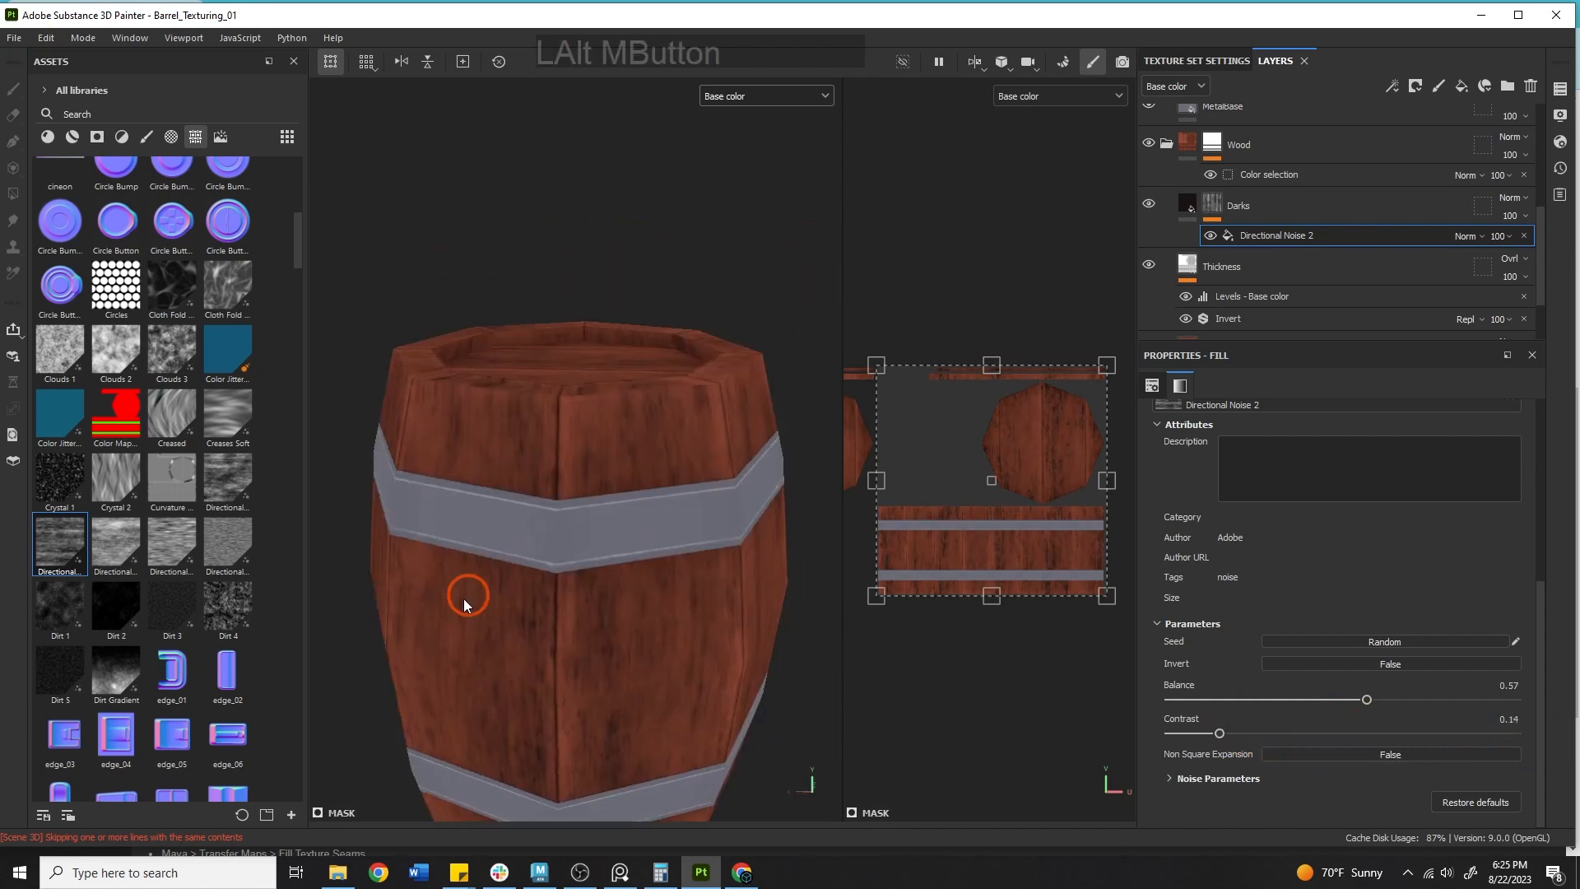
pyautogui.keyDown('alt'); pyautogui.moveTo(462, 600); pyautogui.dragTo(533, 751); pyautogui.keyUp('alt')
pyautogui.keyDown('alt'); pyautogui.moveTo(532, 751); pyautogui.dragTo(749, 620, button='middle'); pyautogui.keyUp('alt')
pyautogui.moveTo(1354, 699)
pyautogui.mouseDown()
pyautogui.moveTo(1427, 703)
pyautogui.moveTo(1374, 695)
pyautogui.mouseUp()
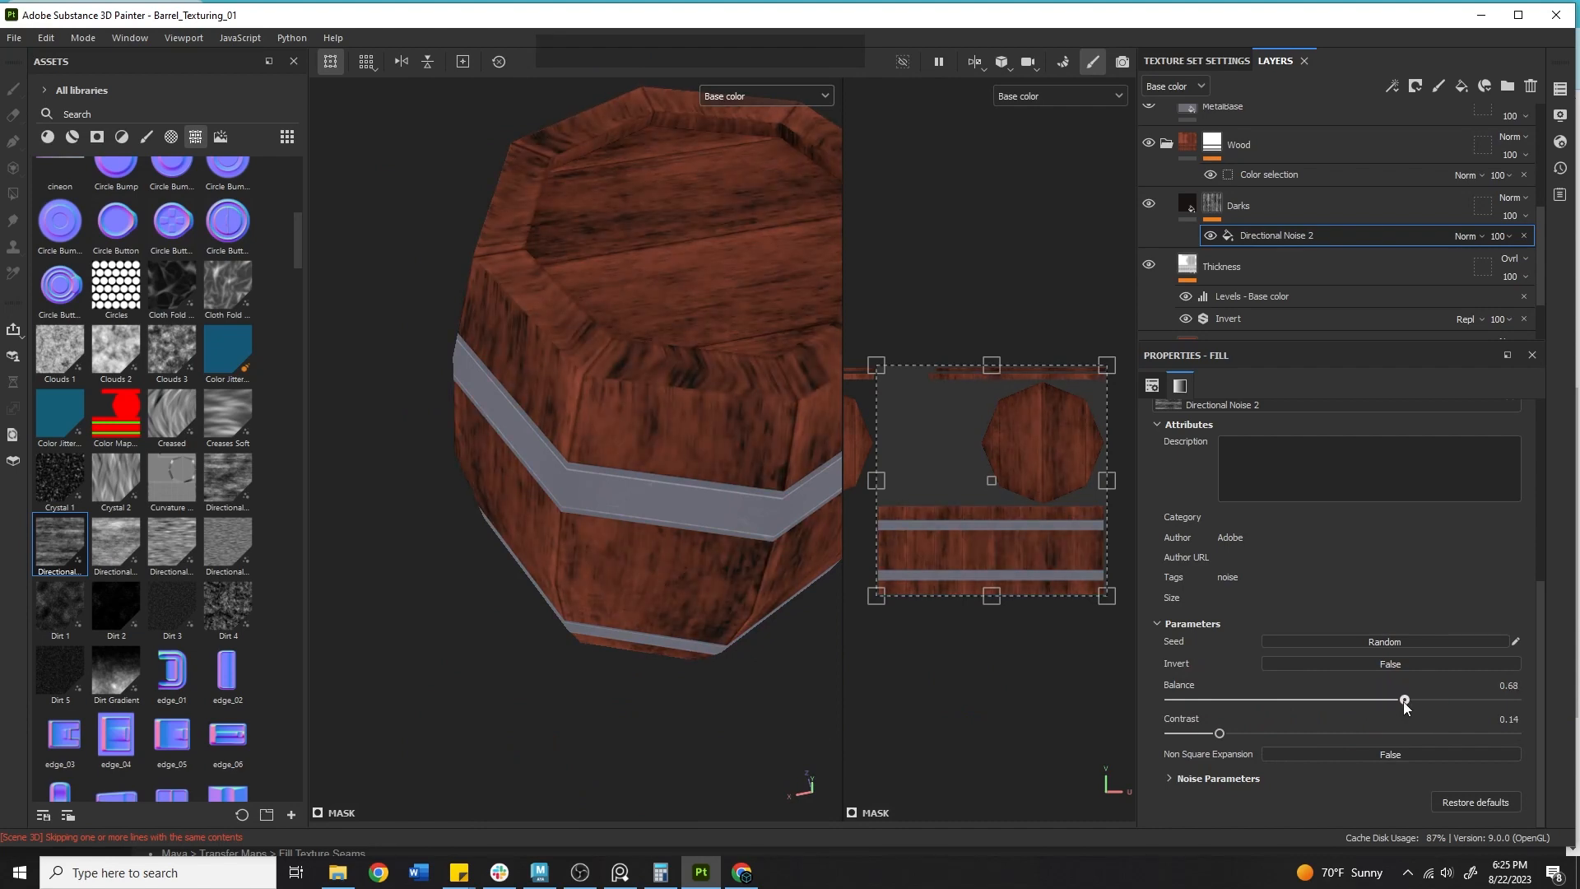
pyautogui.moveTo(1219, 732); pyautogui.dragTo(1304, 734)
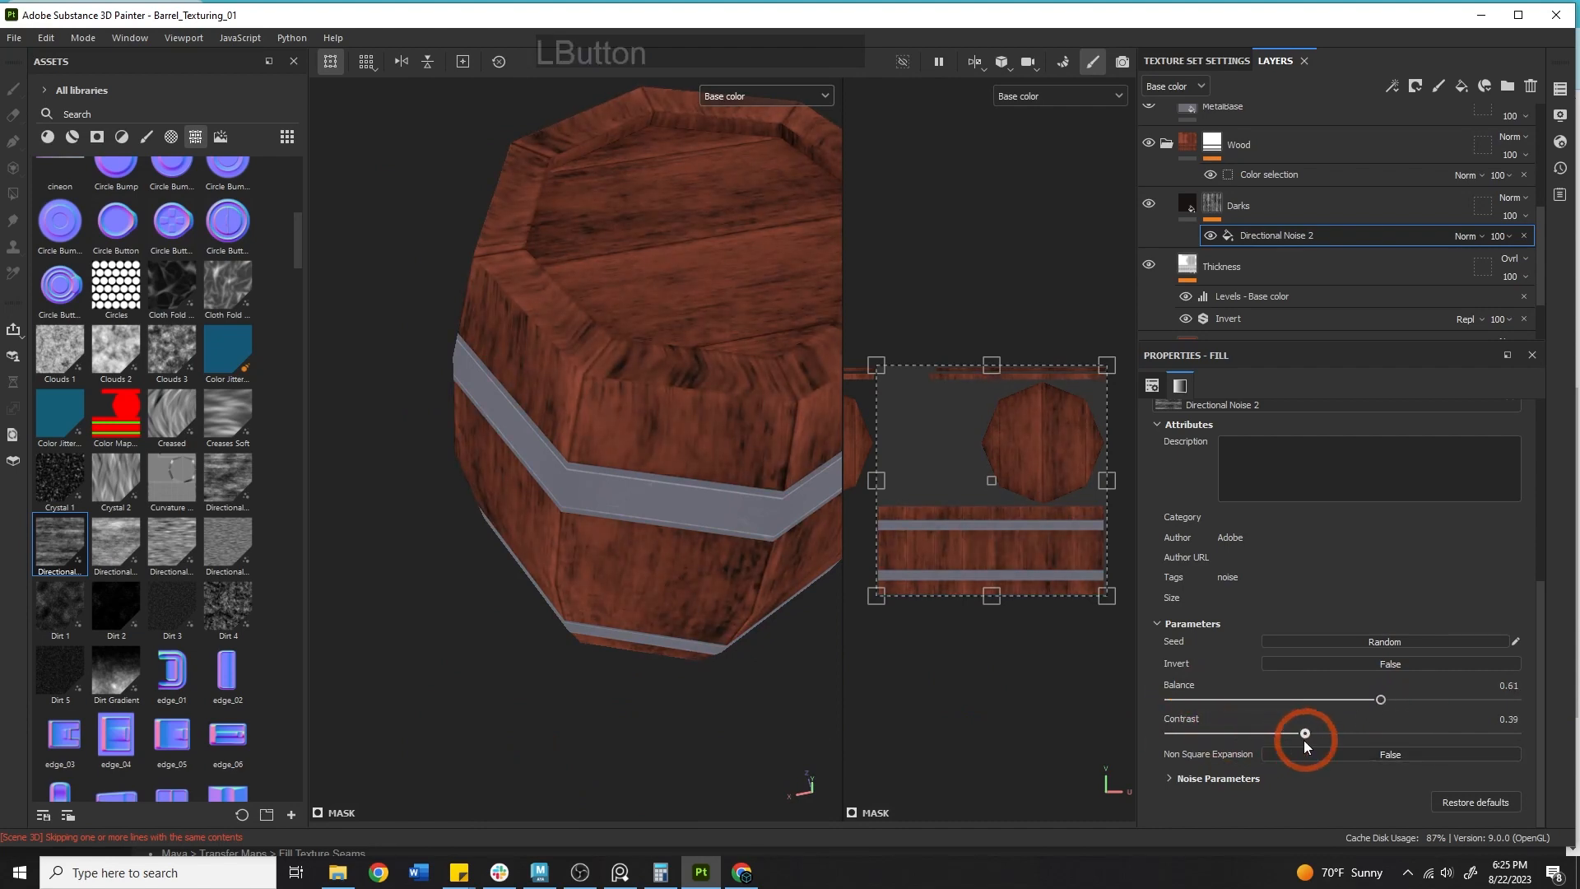
pyautogui.keyDown('alt'); pyautogui.moveTo(499, 461); pyautogui.dragTo(321, 440, button='right'); pyautogui.keyUp('alt')
pyautogui.keyDown('alt'); pyautogui.moveTo(320, 440); pyautogui.dragTo(497, 263); pyautogui.keyUp('alt')
pyautogui.keyDown('alt'); pyautogui.moveTo(497, 263); pyautogui.dragTo(576, 194, button='middle'); pyautogui.keyUp('alt')
pyautogui.keyDown('alt'); pyautogui.moveTo(576, 193); pyautogui.dragTo(617, 308); pyautogui.keyUp('alt')
# Sample the Darks layer's base colour from the barrel's wood with the colour picker.
pyautogui.click(1198, 209)
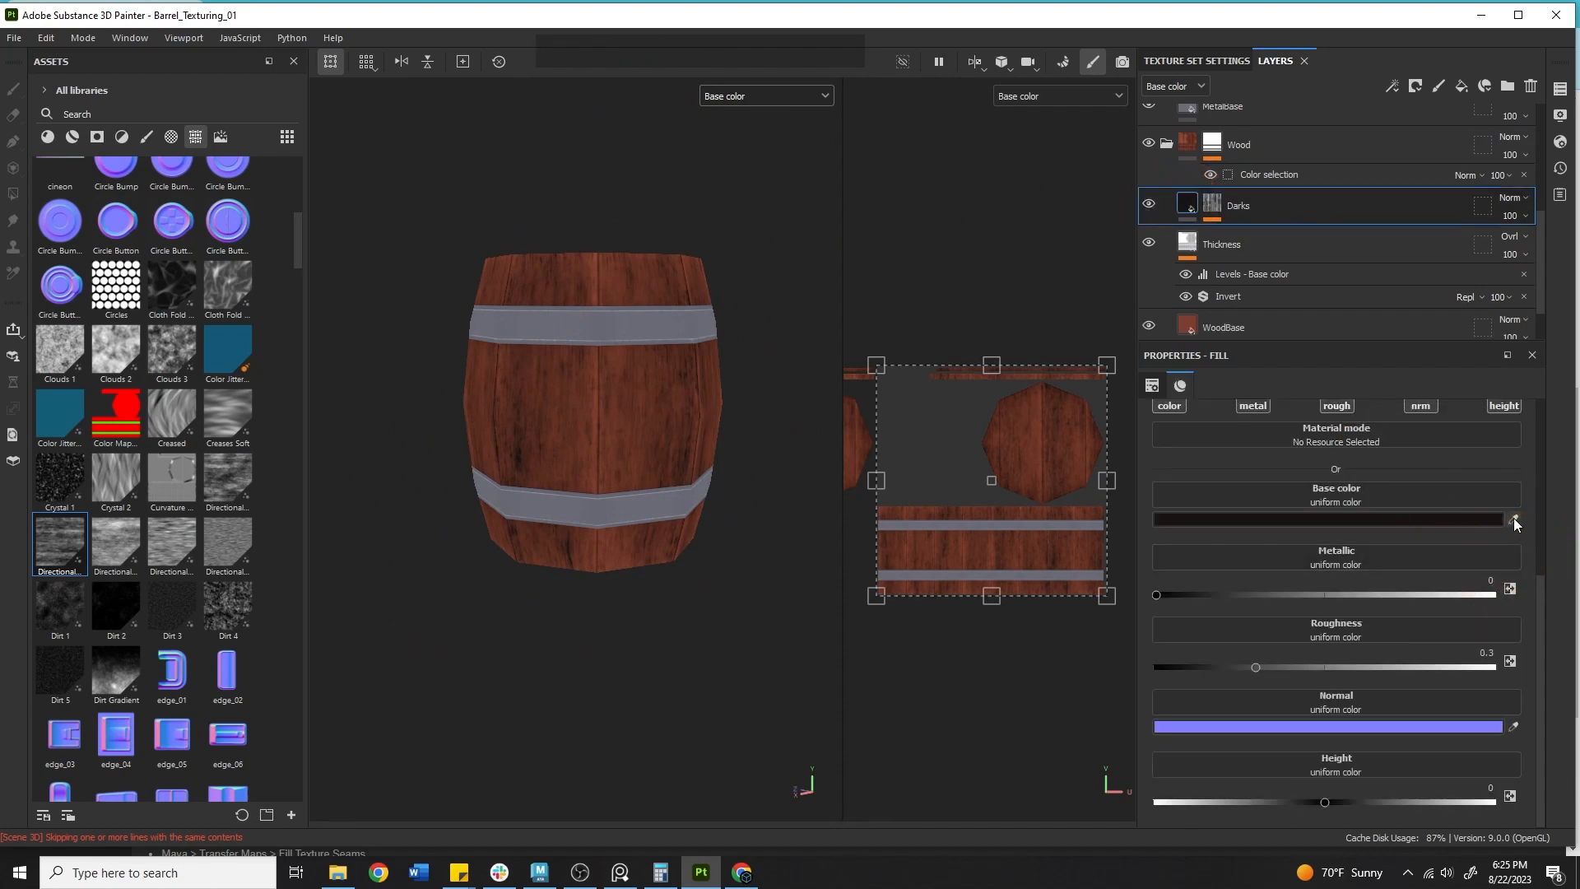
pyautogui.click(1513, 519)
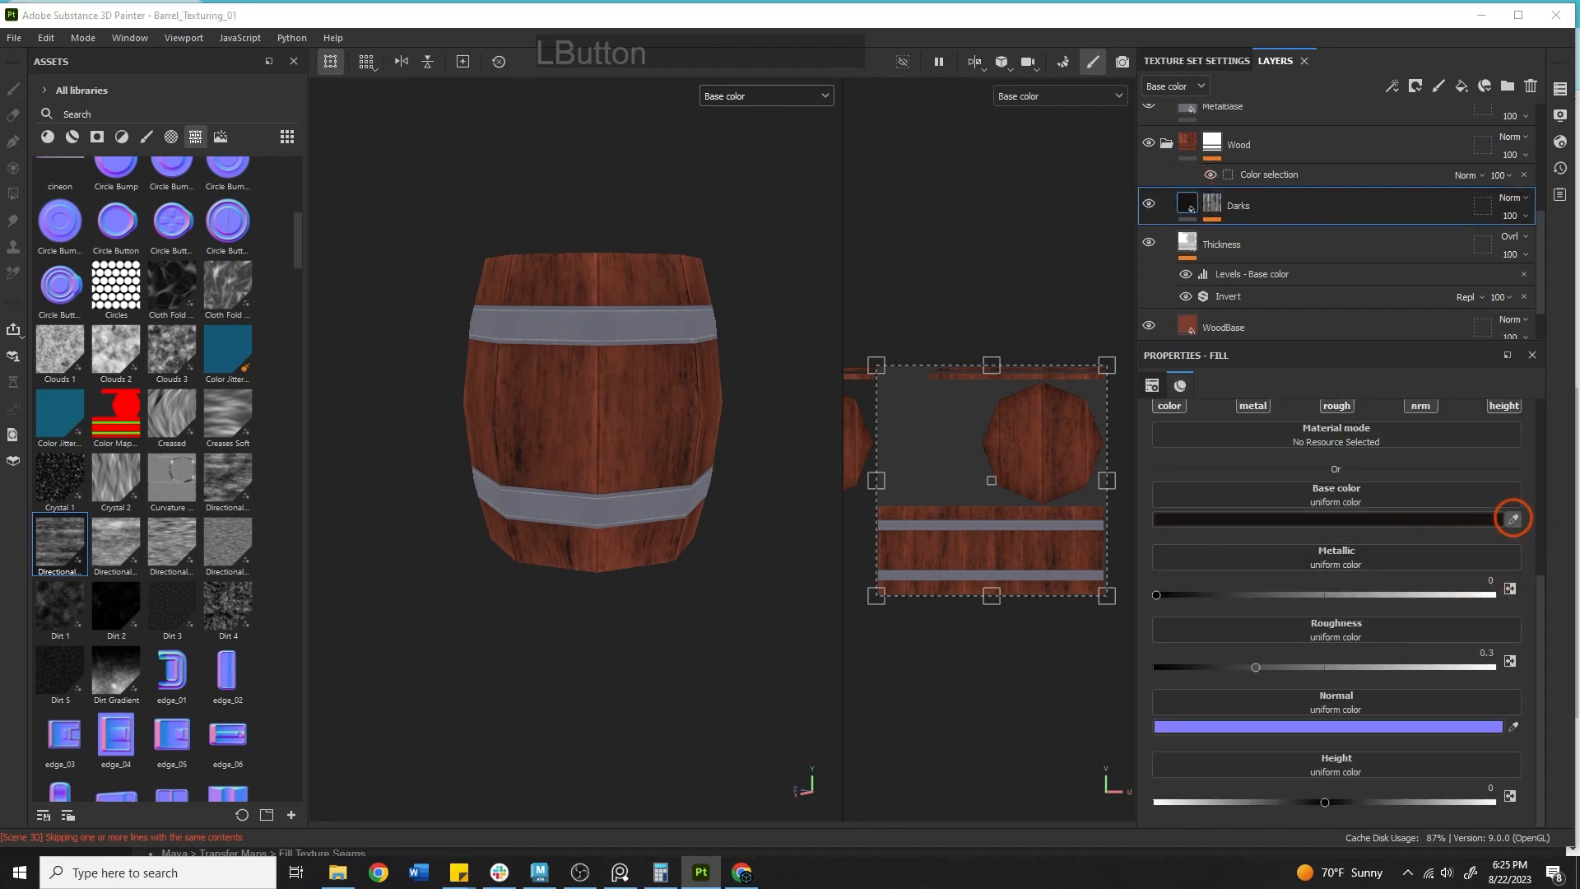
pyautogui.click(1007, 475)
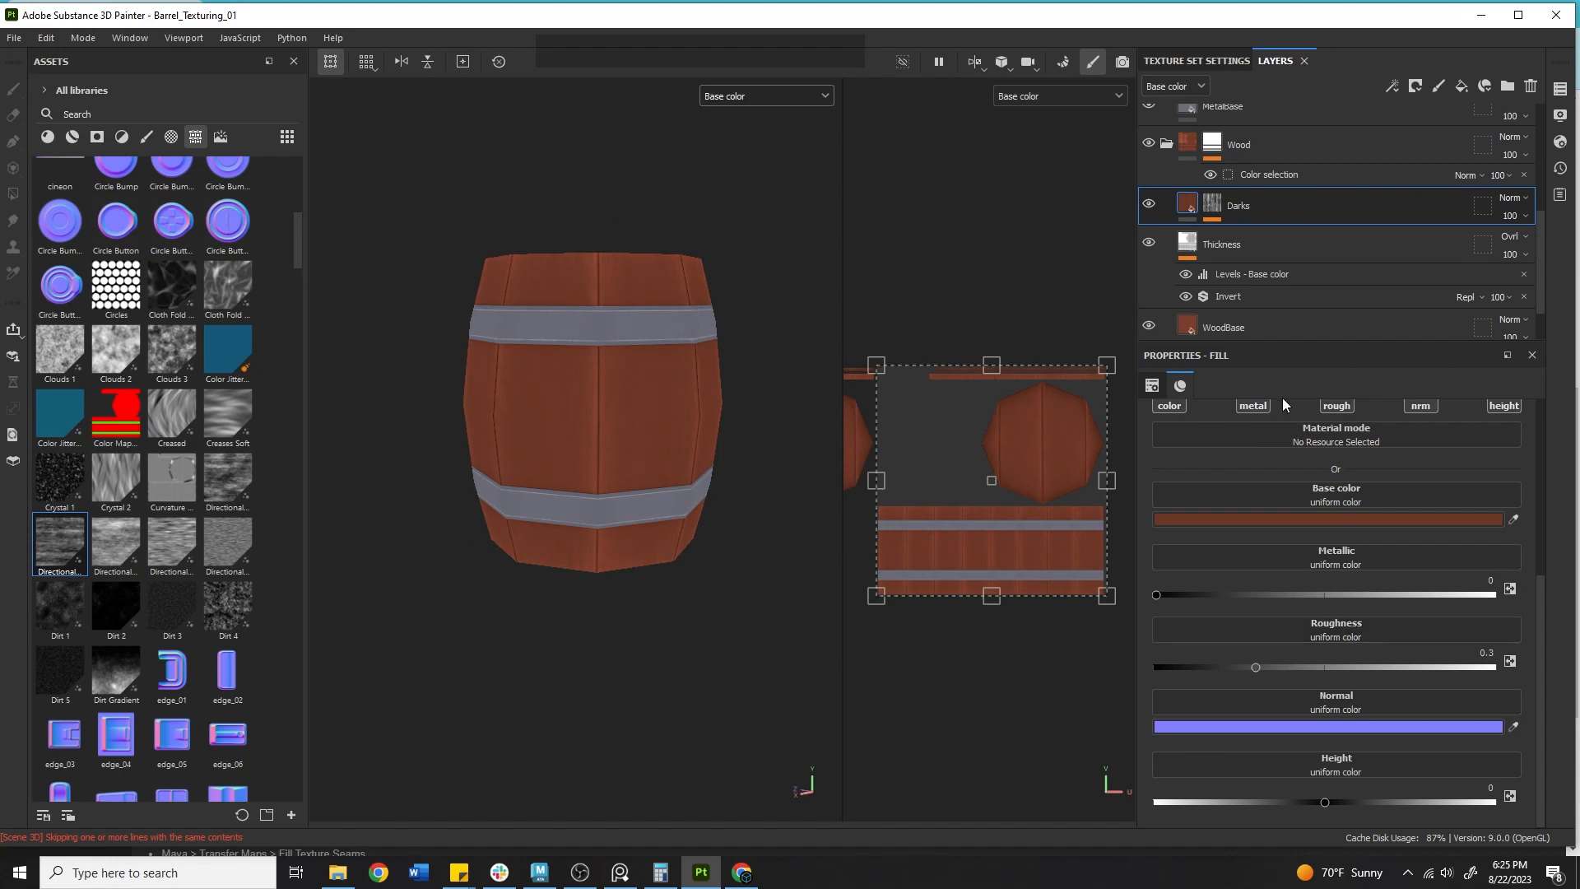
# Disable the metal, rough, normal and height channels of the Darks layer, keeping only colour.
pyautogui.click(1254, 405)
pyautogui.click(1337, 448)
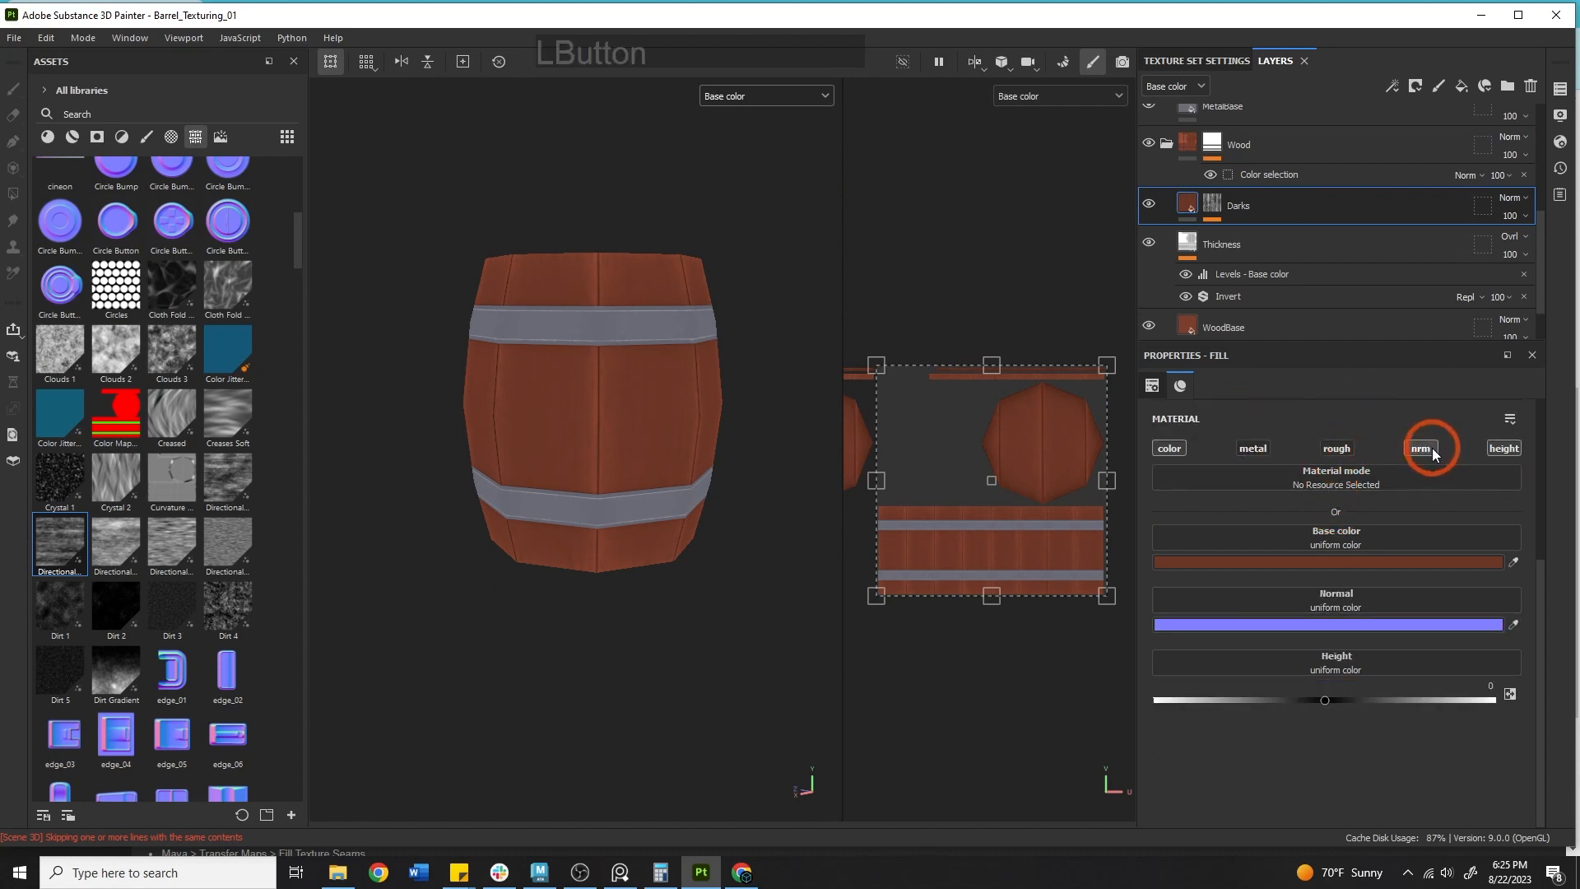
pyautogui.click(1504, 448)
pyautogui.click(1416, 445)
# Switch the viewport display back to the full Material view while orbiting around the barrel.
pyautogui.keyDown('alt'); pyautogui.moveTo(346, 422); pyautogui.dragTo(360, 488, button='middle'); pyautogui.keyUp('alt')
pyautogui.keyDown('alt'); pyautogui.moveTo(362, 487); pyautogui.dragTo(644, 469, button='right'); pyautogui.keyUp('alt')
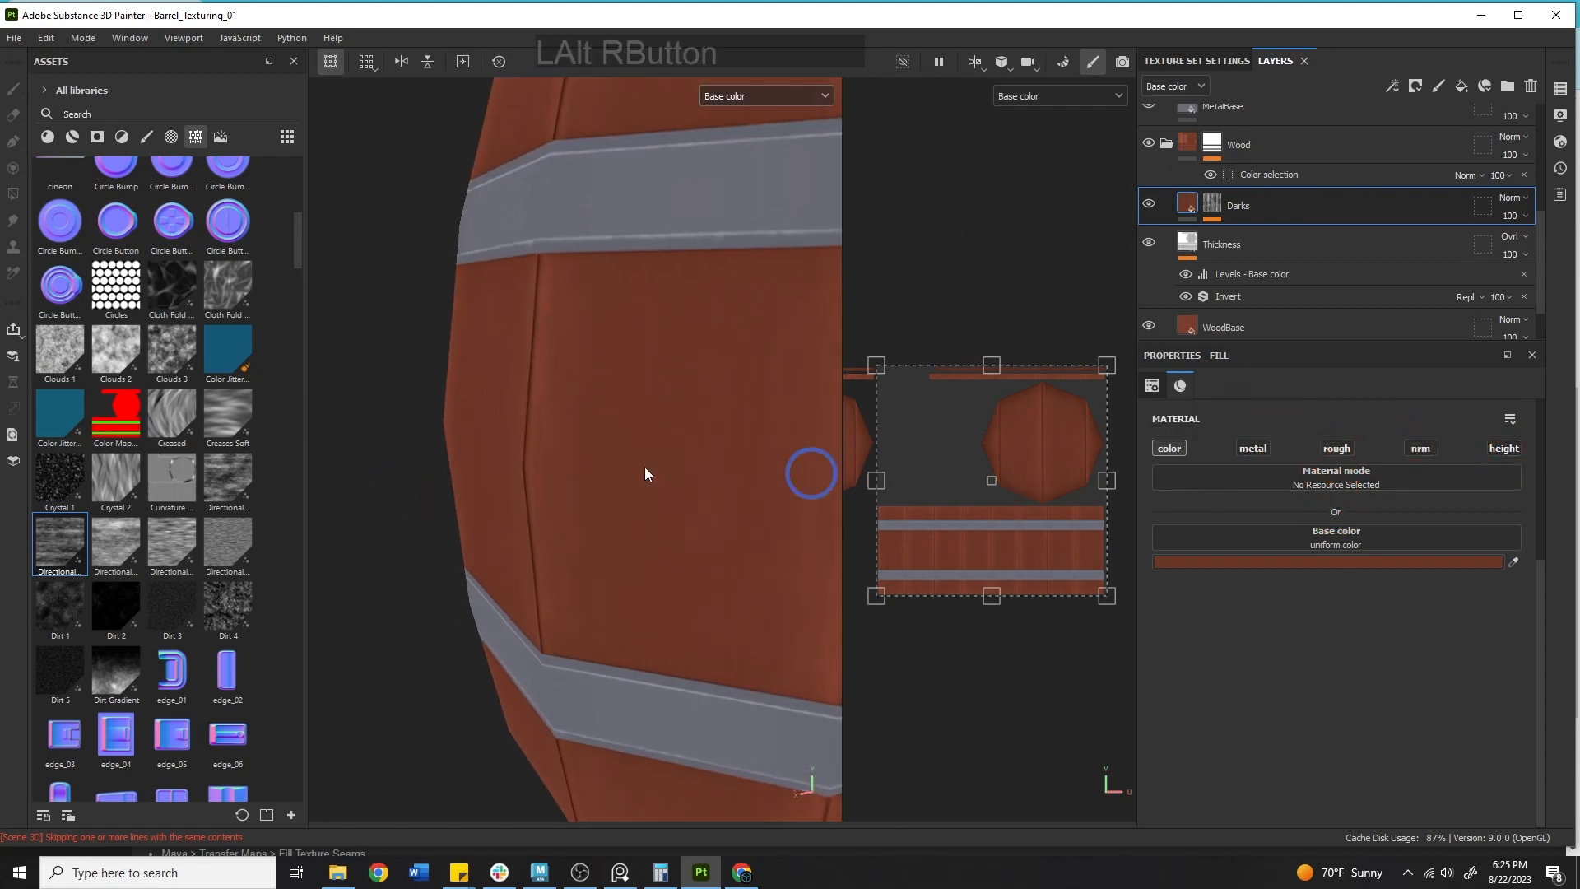
pyautogui.keyDown('alt'); pyautogui.moveTo(839, 460); pyautogui.dragTo(788, 491, button='middle'); pyautogui.keyUp('alt')
pyautogui.keyDown('alt'); pyautogui.moveTo(790, 491); pyautogui.dragTo(705, 408, button='right'); pyautogui.keyUp('alt')
pyautogui.keyDown('alt'); pyautogui.moveTo(690, 354); pyautogui.dragTo(637, 418); pyautogui.keyUp('alt')
pyautogui.keyDown('alt'); pyautogui.moveTo(637, 453); pyautogui.dragTo(634, 563, button='middle'); pyautogui.keyUp('alt')
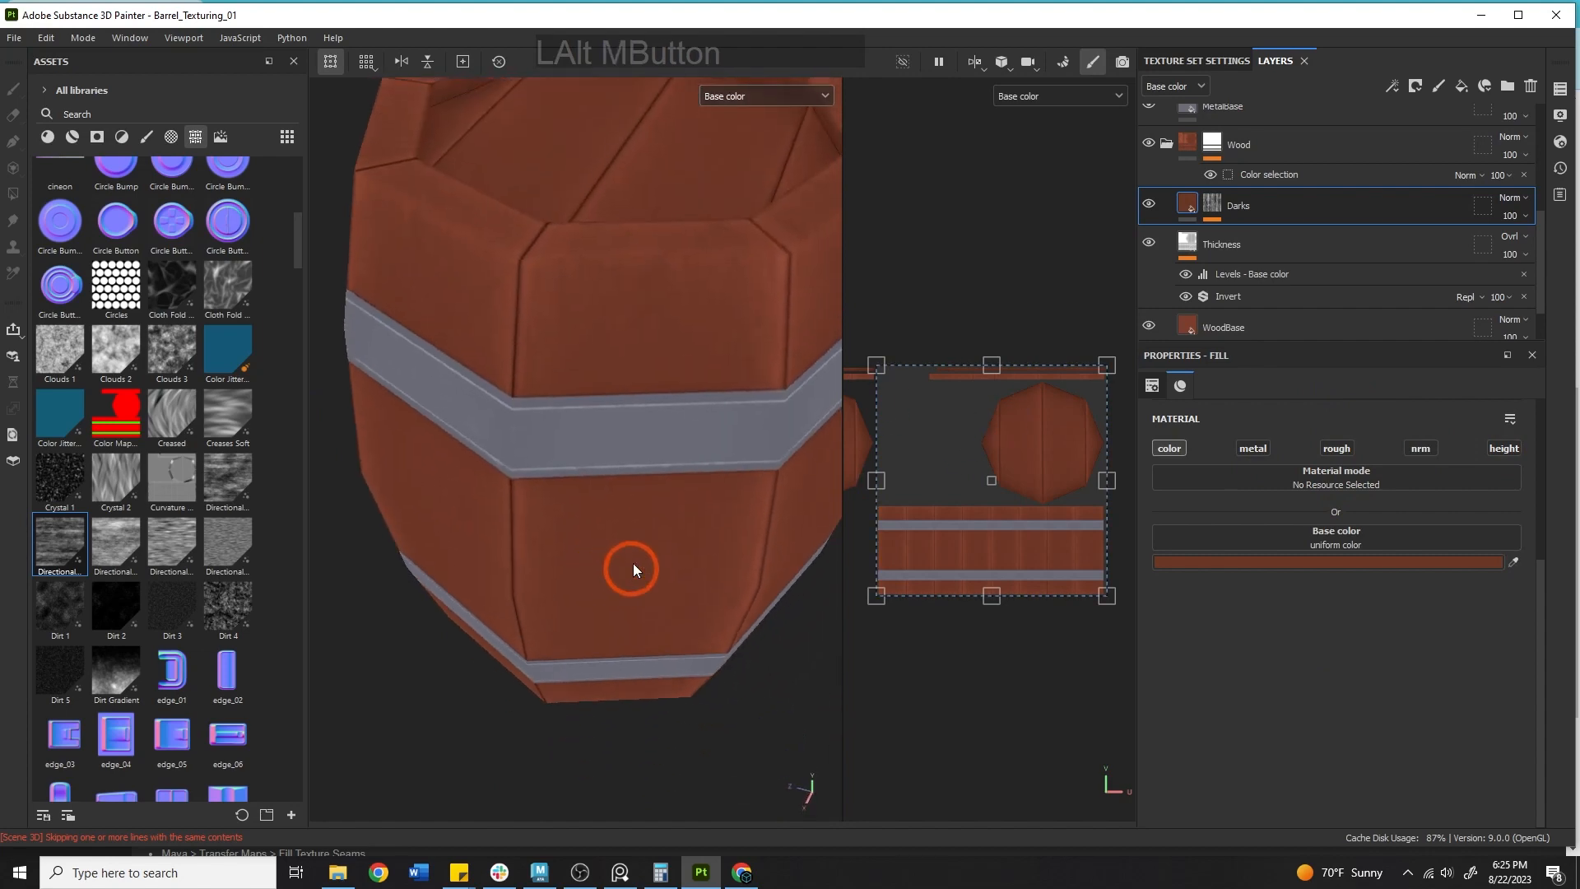
pyautogui.keyDown('alt'); pyautogui.moveTo(614, 423); pyautogui.dragTo(619, 395); pyautogui.keyUp('alt')
pyautogui.keyDown('shift'); pyautogui.moveTo(658, 402); pyautogui.dragTo(858, 375, button='right'); pyautogui.keyUp('shift')
pyautogui.click(737, 93)
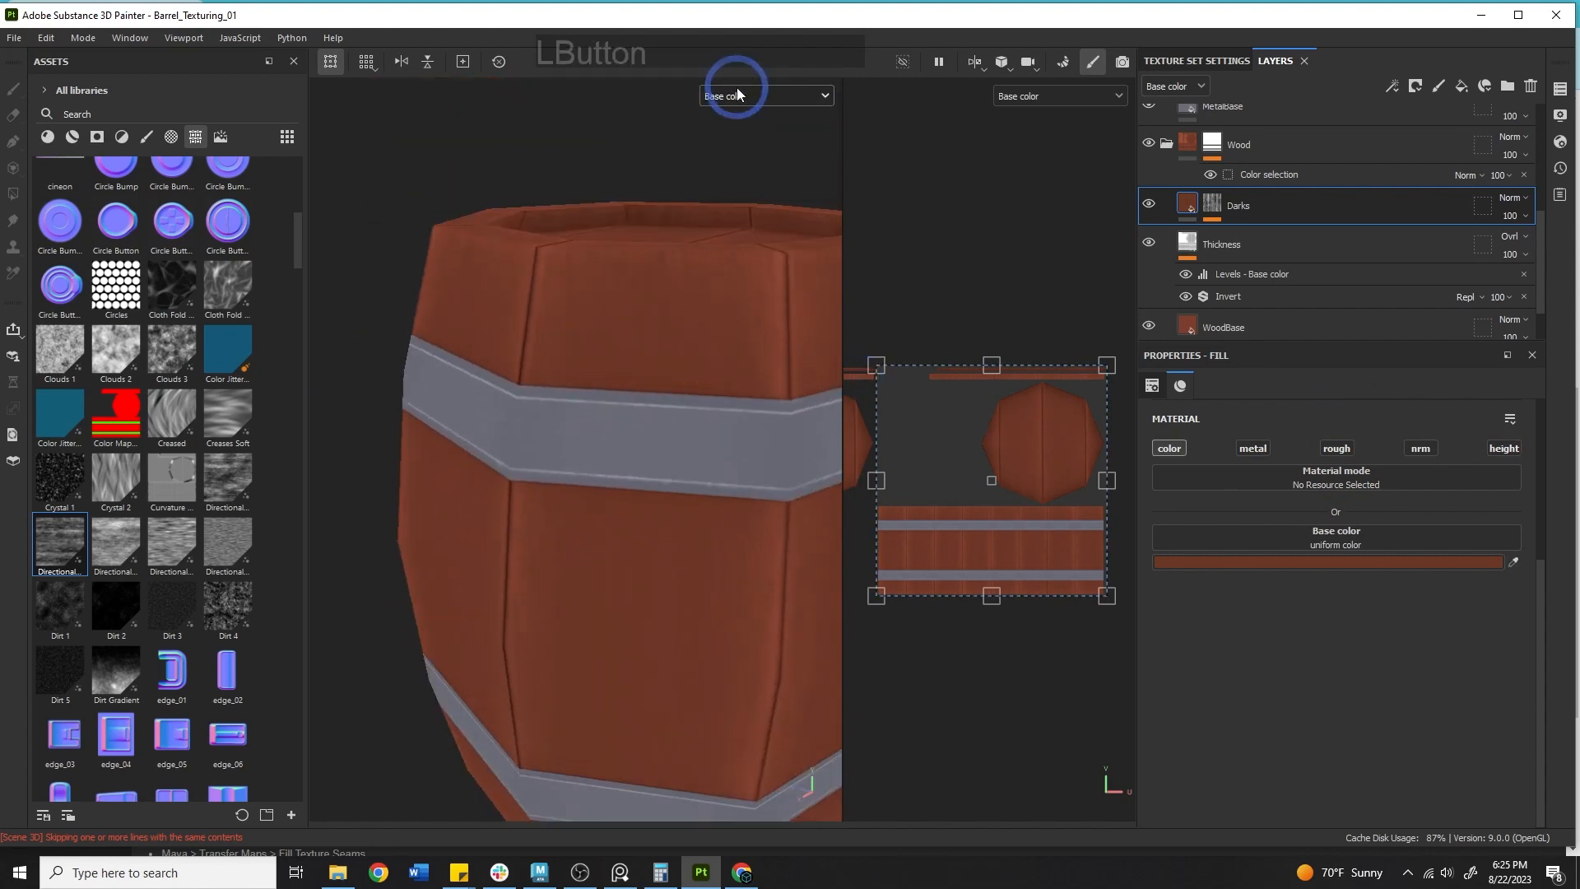
pyautogui.click(745, 123)
pyautogui.keyDown('alt'); pyautogui.moveTo(669, 296); pyautogui.dragTo(659, 299, button='middle'); pyautogui.keyUp('alt')
pyautogui.keyDown('shift'); pyautogui.moveTo(659, 298); pyautogui.dragTo(823, 313, button='right'); pyautogui.keyUp('shift')
# Enable the Darks layer's height channel and set its height to about -0.0865.
pyautogui.click(1503, 447)
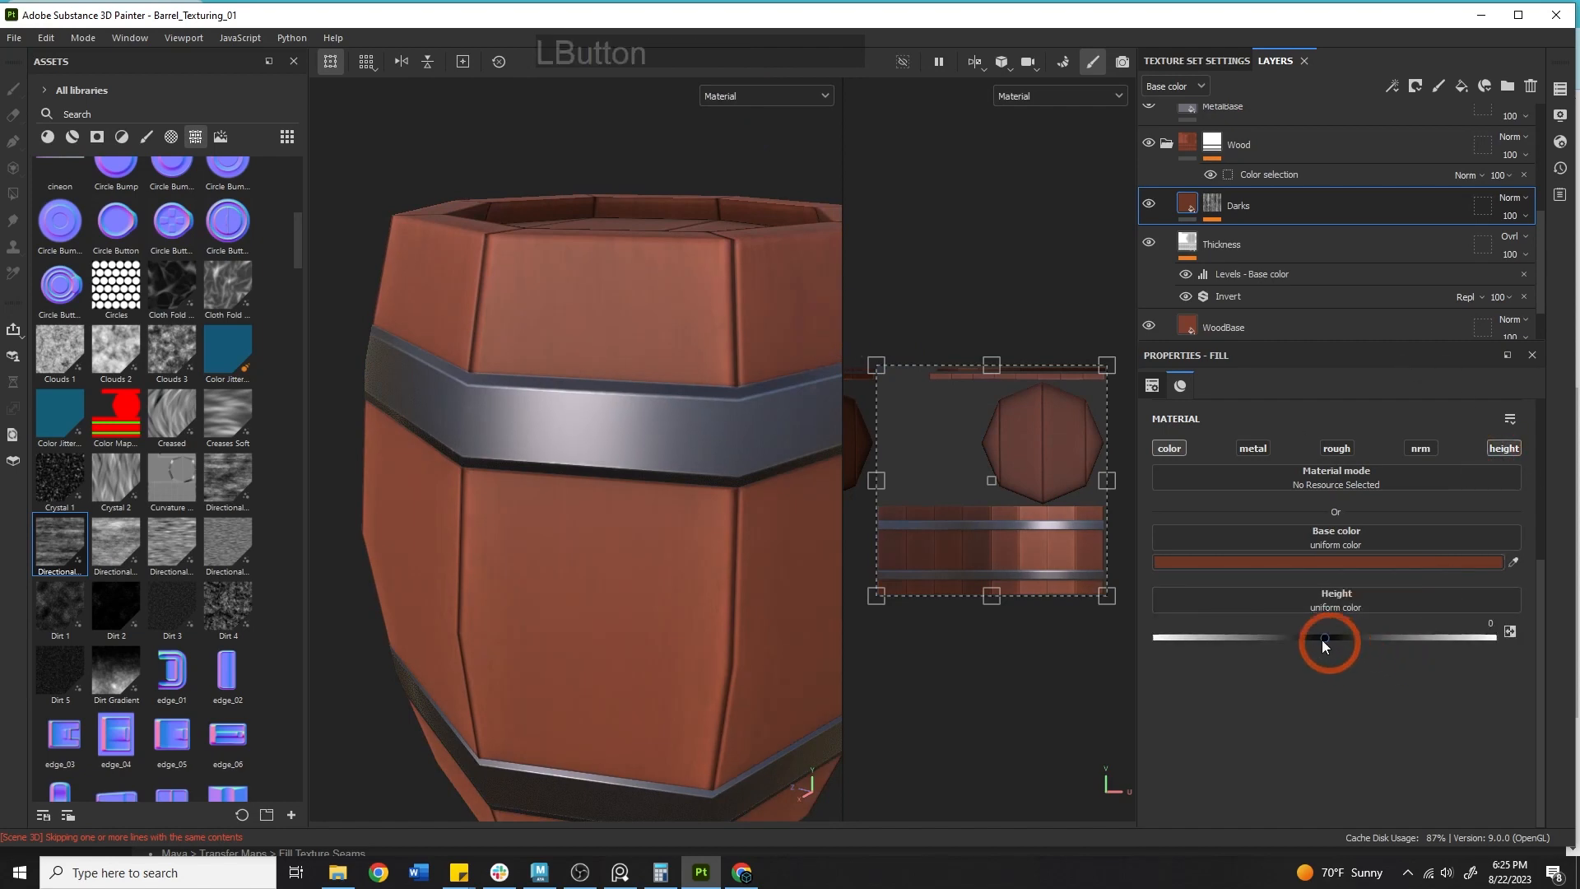
pyautogui.moveTo(1323, 642)
pyautogui.mouseDown()
pyautogui.moveTo(1365, 639)
pyautogui.moveTo(1305, 653)
pyautogui.mouseUp()
pyautogui.keyDown('alt'); pyautogui.moveTo(685, 627); pyautogui.dragTo(747, 536); pyautogui.keyUp('alt')
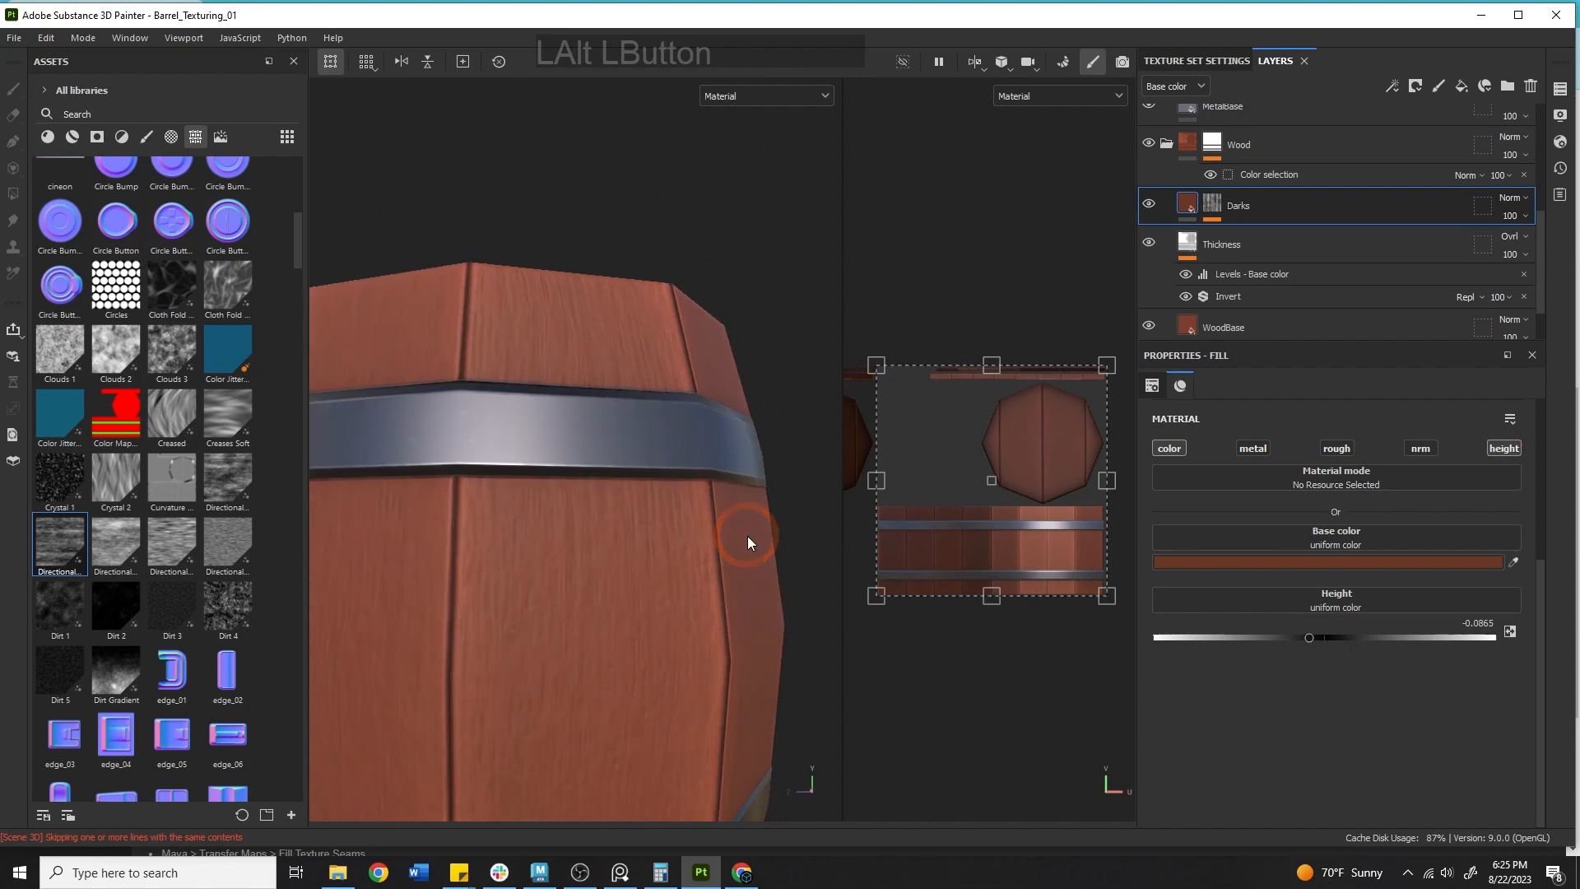
pyautogui.keyDown('alt'); pyautogui.moveTo(747, 536); pyautogui.dragTo(713, 375, button='middle'); pyautogui.keyUp('alt')
# Enable the Darks layer's roughness channel and set its roughness to 1.
pyautogui.click(1336, 449)
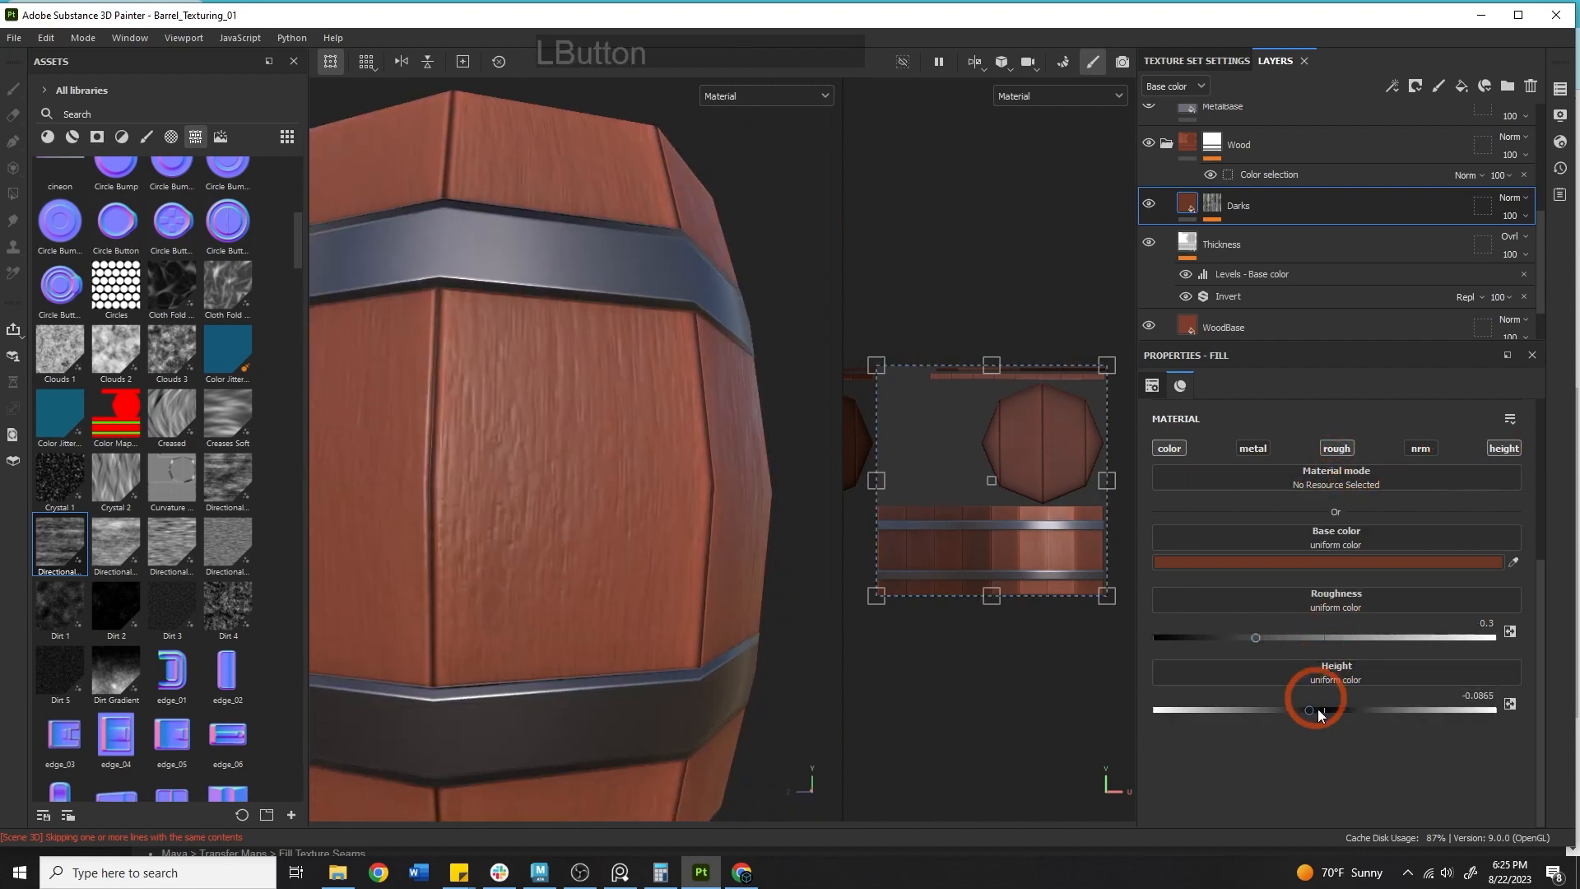
pyautogui.moveTo(1296, 638); pyautogui.dragTo(1505, 634)
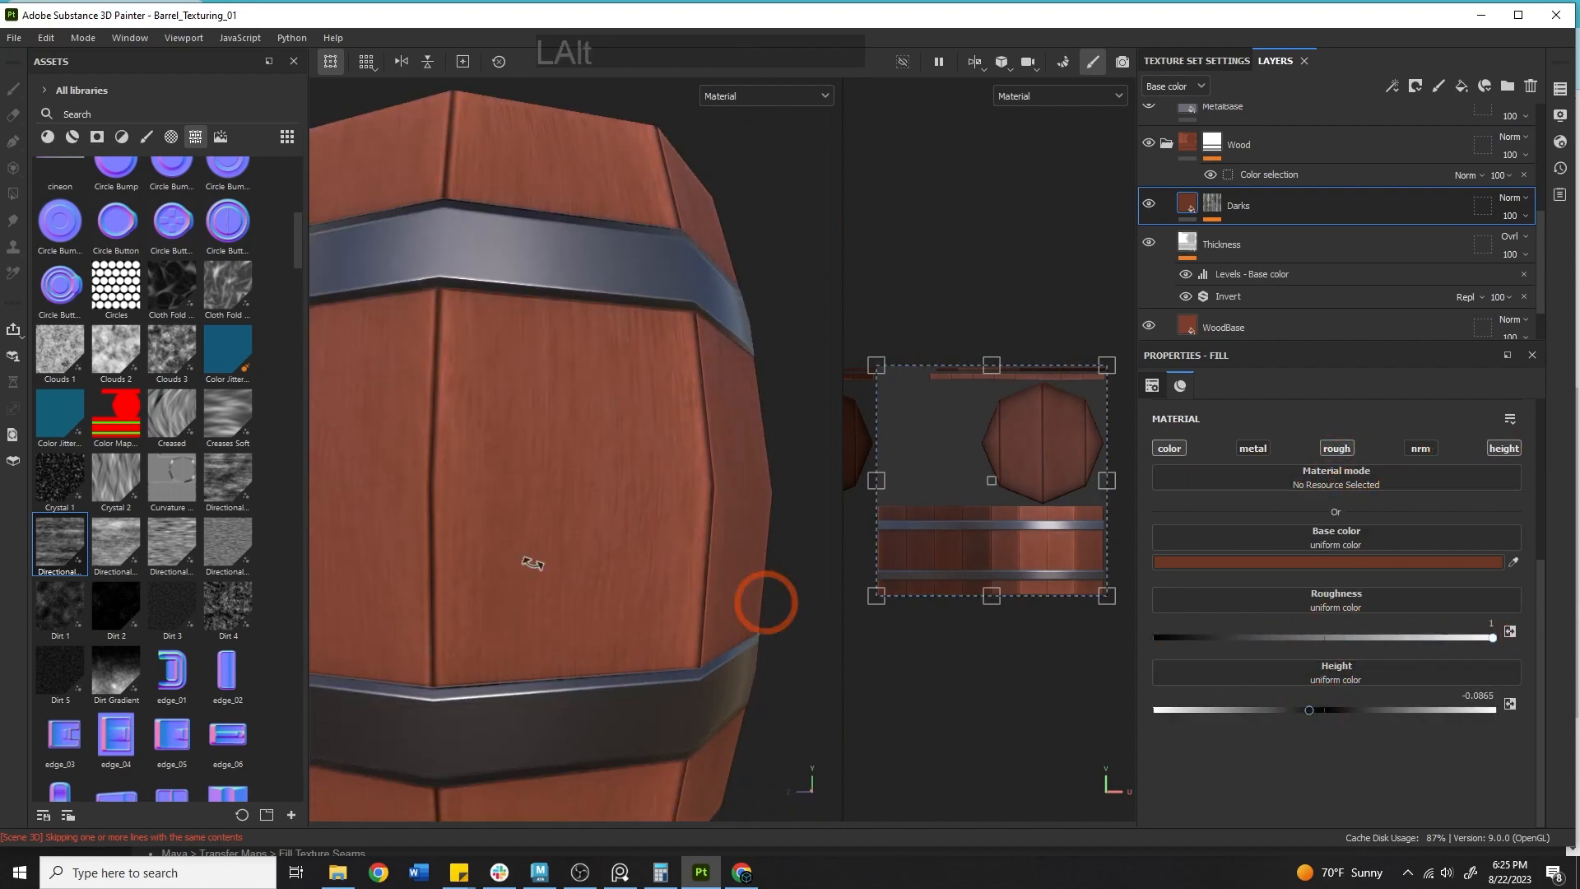
pyautogui.keyDown('alt'); pyautogui.moveTo(765, 600); pyautogui.dragTo(614, 557); pyautogui.keyUp('alt')
pyautogui.keyDown('shift'); pyautogui.moveTo(614, 557); pyautogui.dragTo(750, 566, button='right'); pyautogui.keyUp('shift')
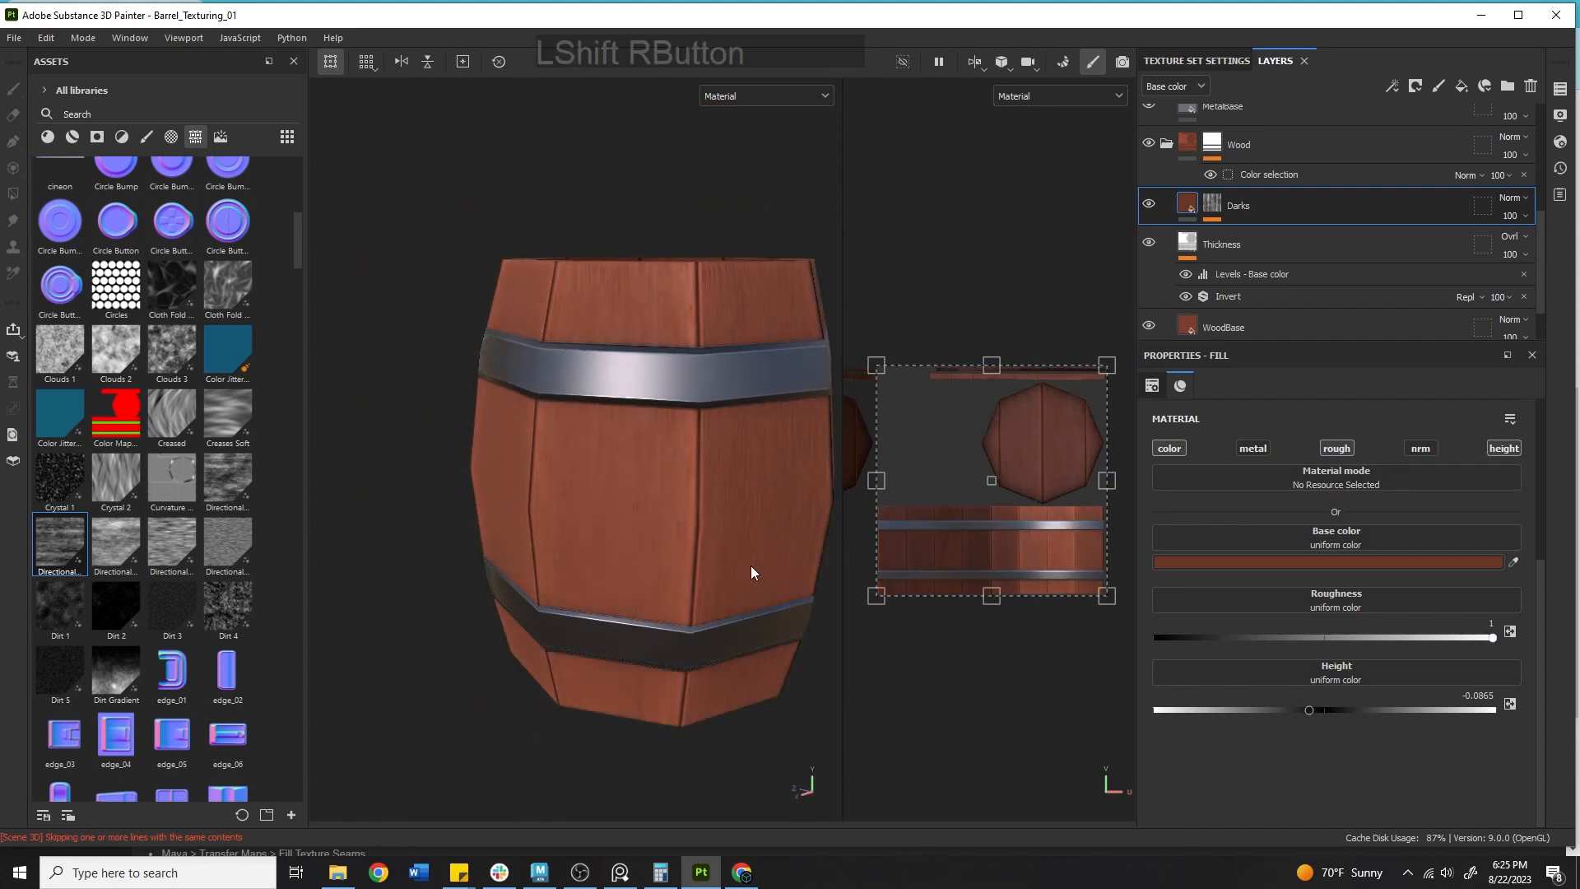
# Switch the viewport display to the Base color channel with the Darks layer selected.
pyautogui.keyDown('alt'); pyautogui.moveTo(728, 553); pyautogui.dragTo(654, 509, button='middle'); pyautogui.keyUp('alt')
pyautogui.click(1219, 208)
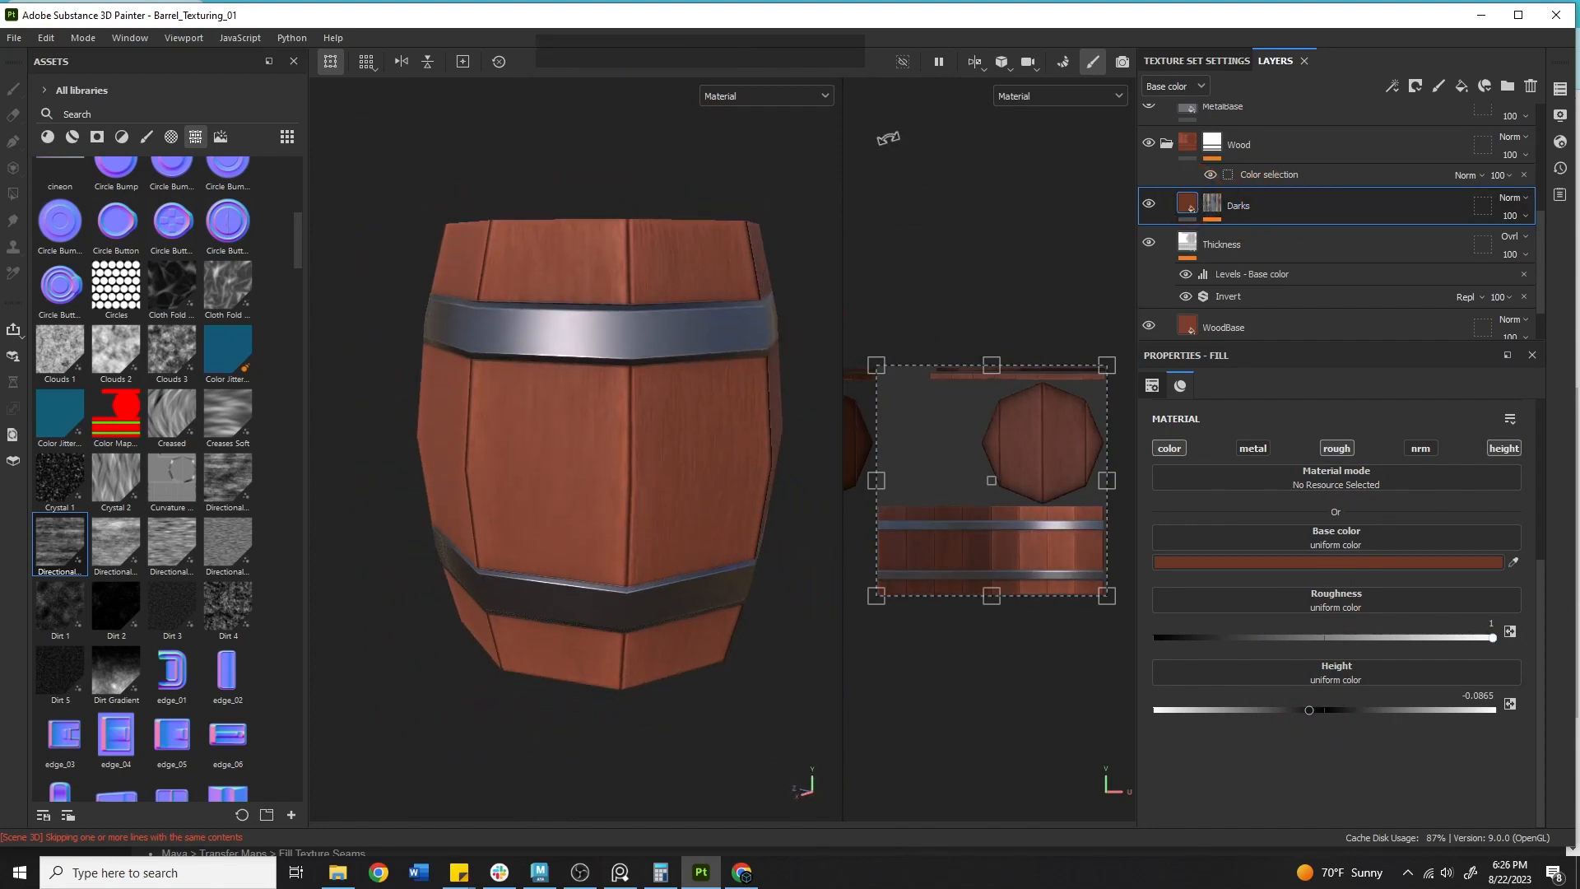
pyautogui.click(765, 95)
pyautogui.click(750, 159)
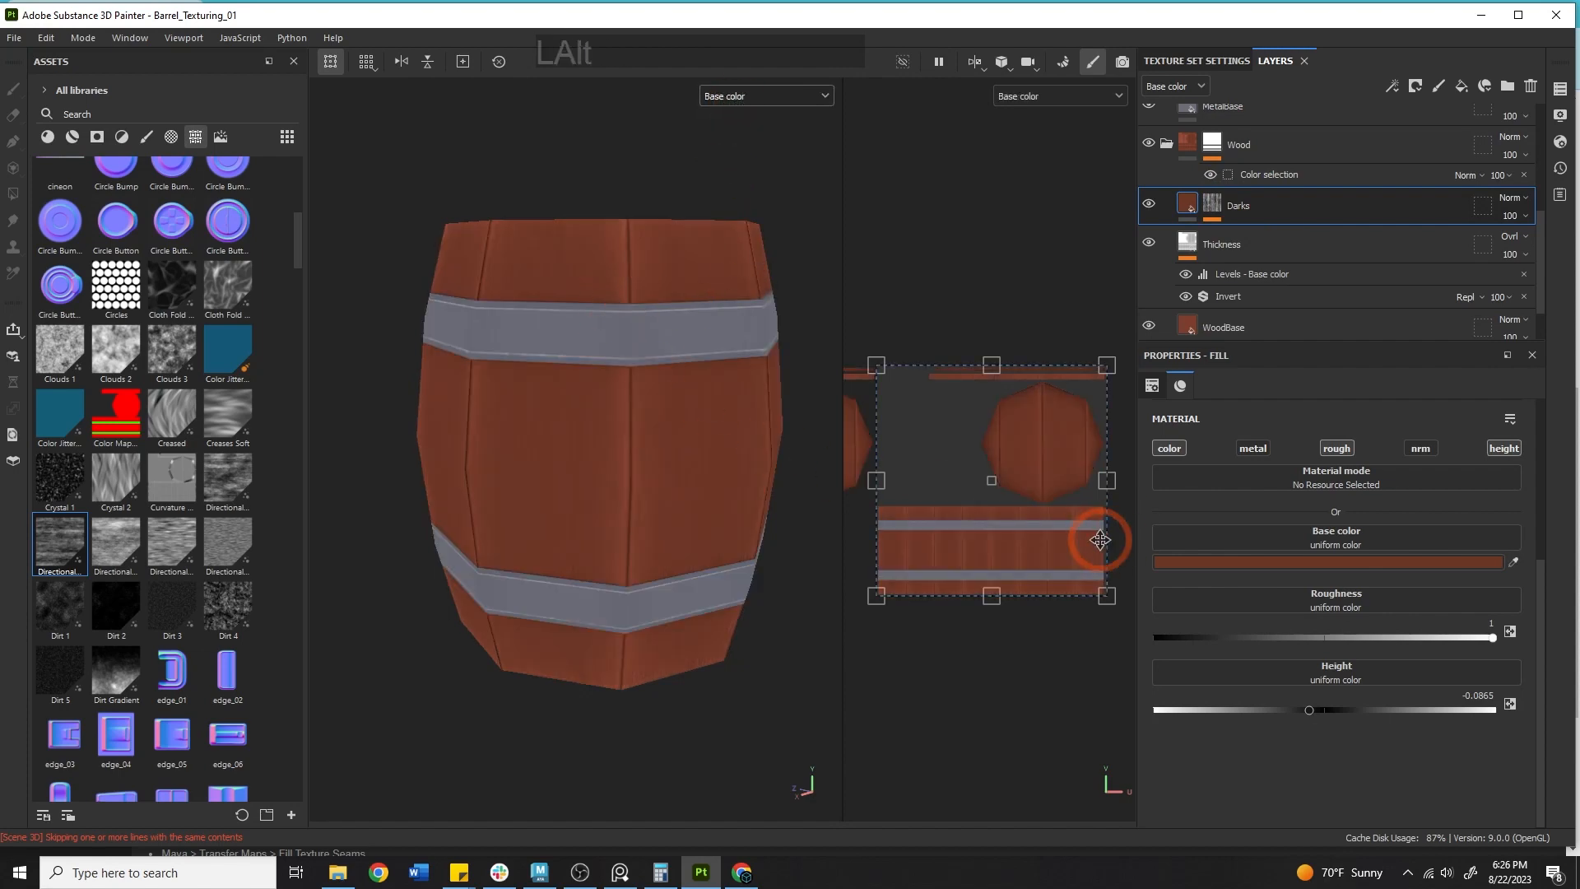
# Set the Darks layer's base colour to 683827 using the colour picker and eyedropper.
pyautogui.click(1270, 563)
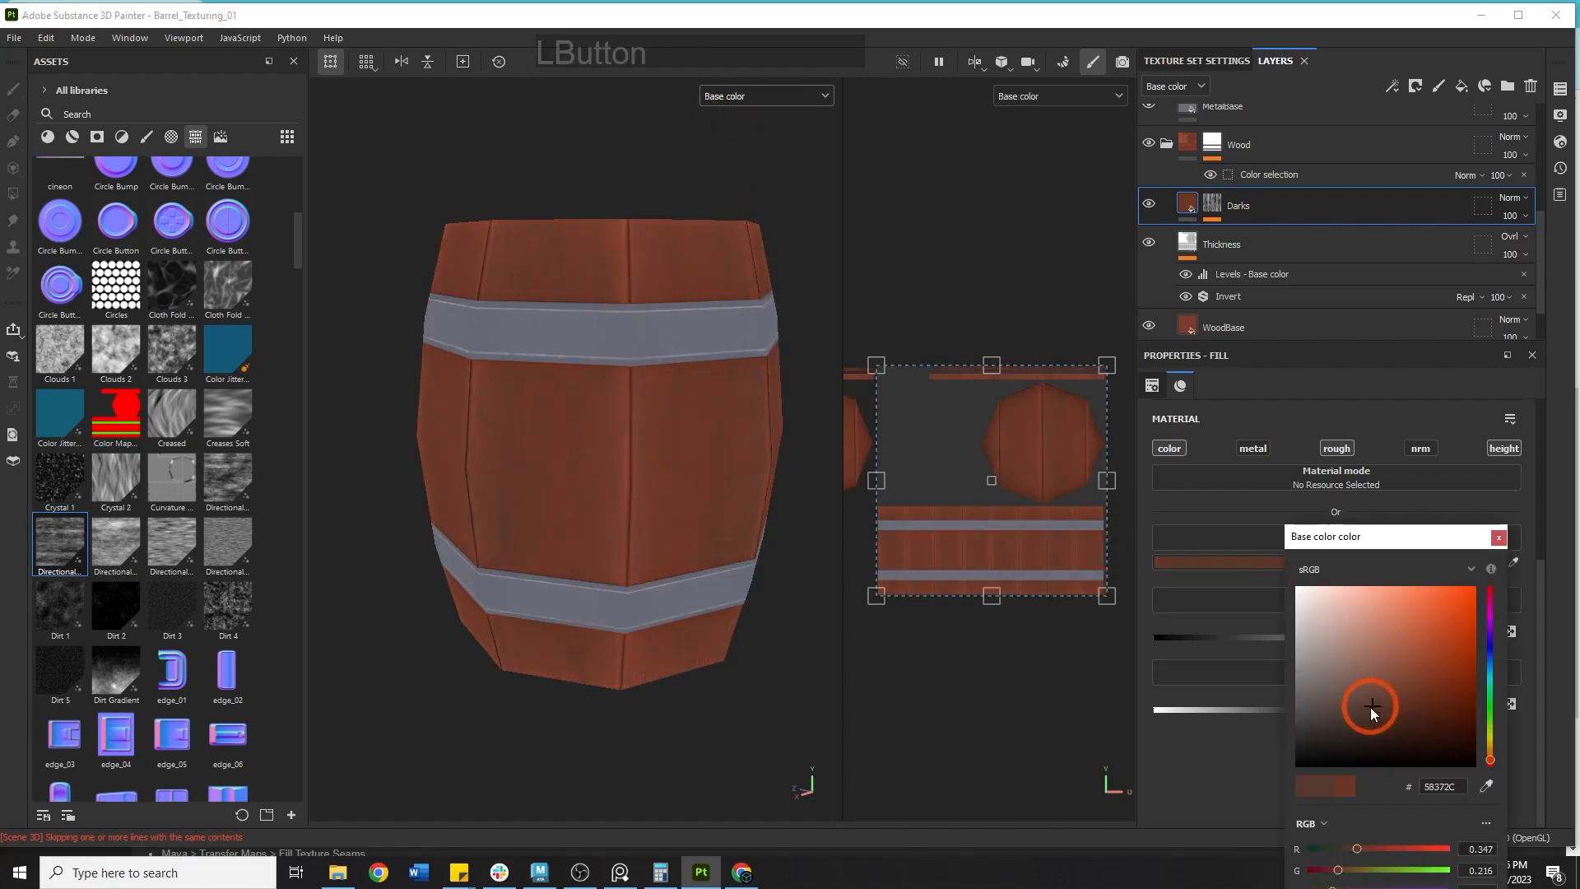
pyautogui.moveTo(1376, 708); pyautogui.dragTo(1384, 707)
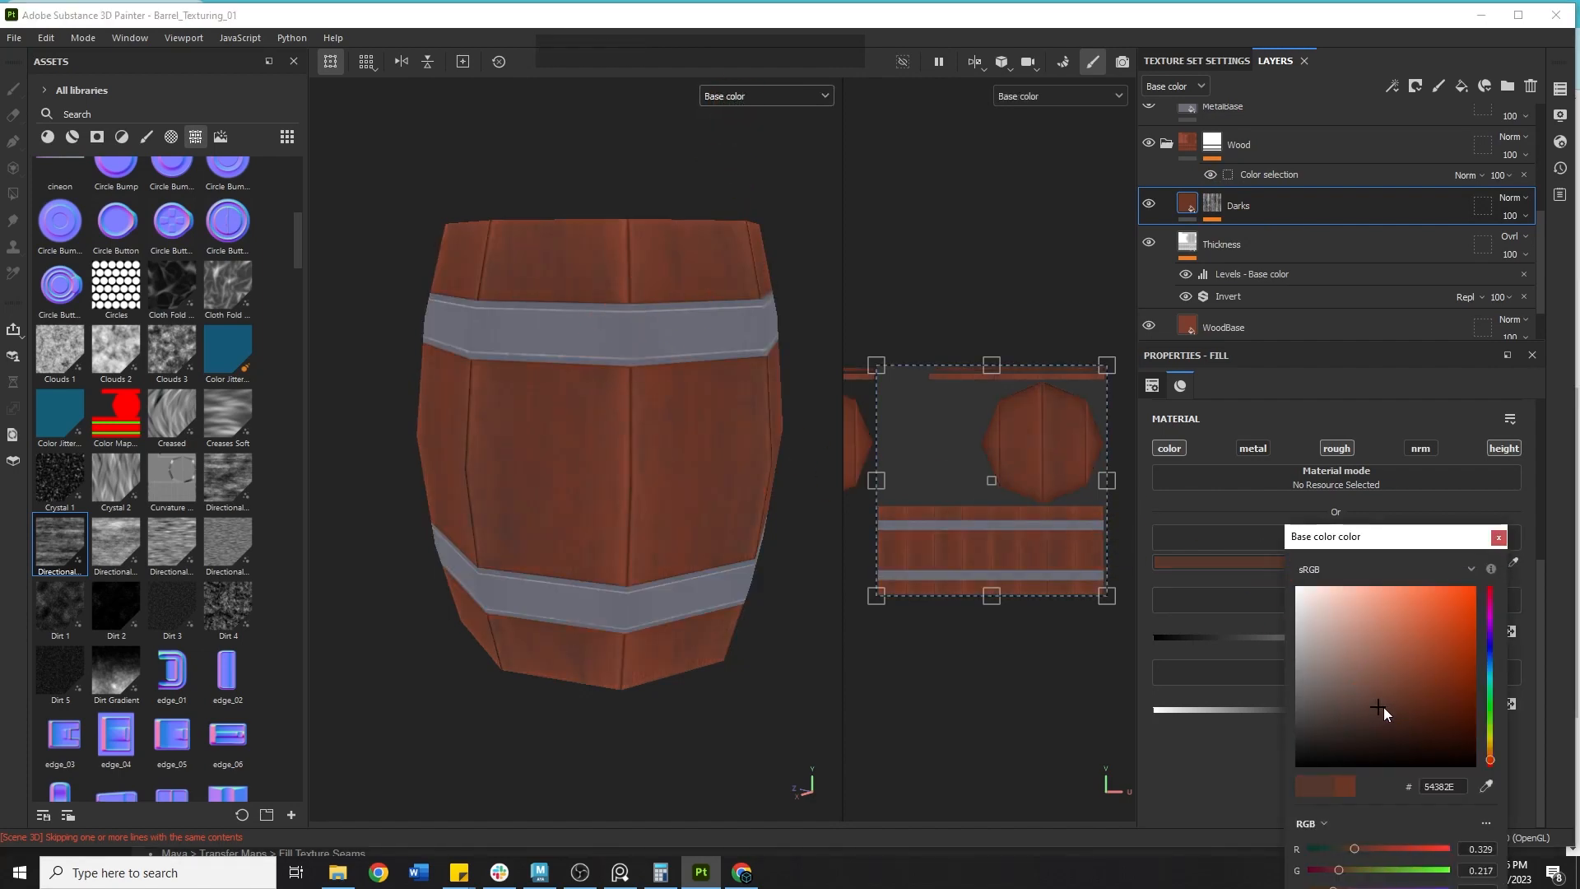
pyautogui.click(1515, 561)
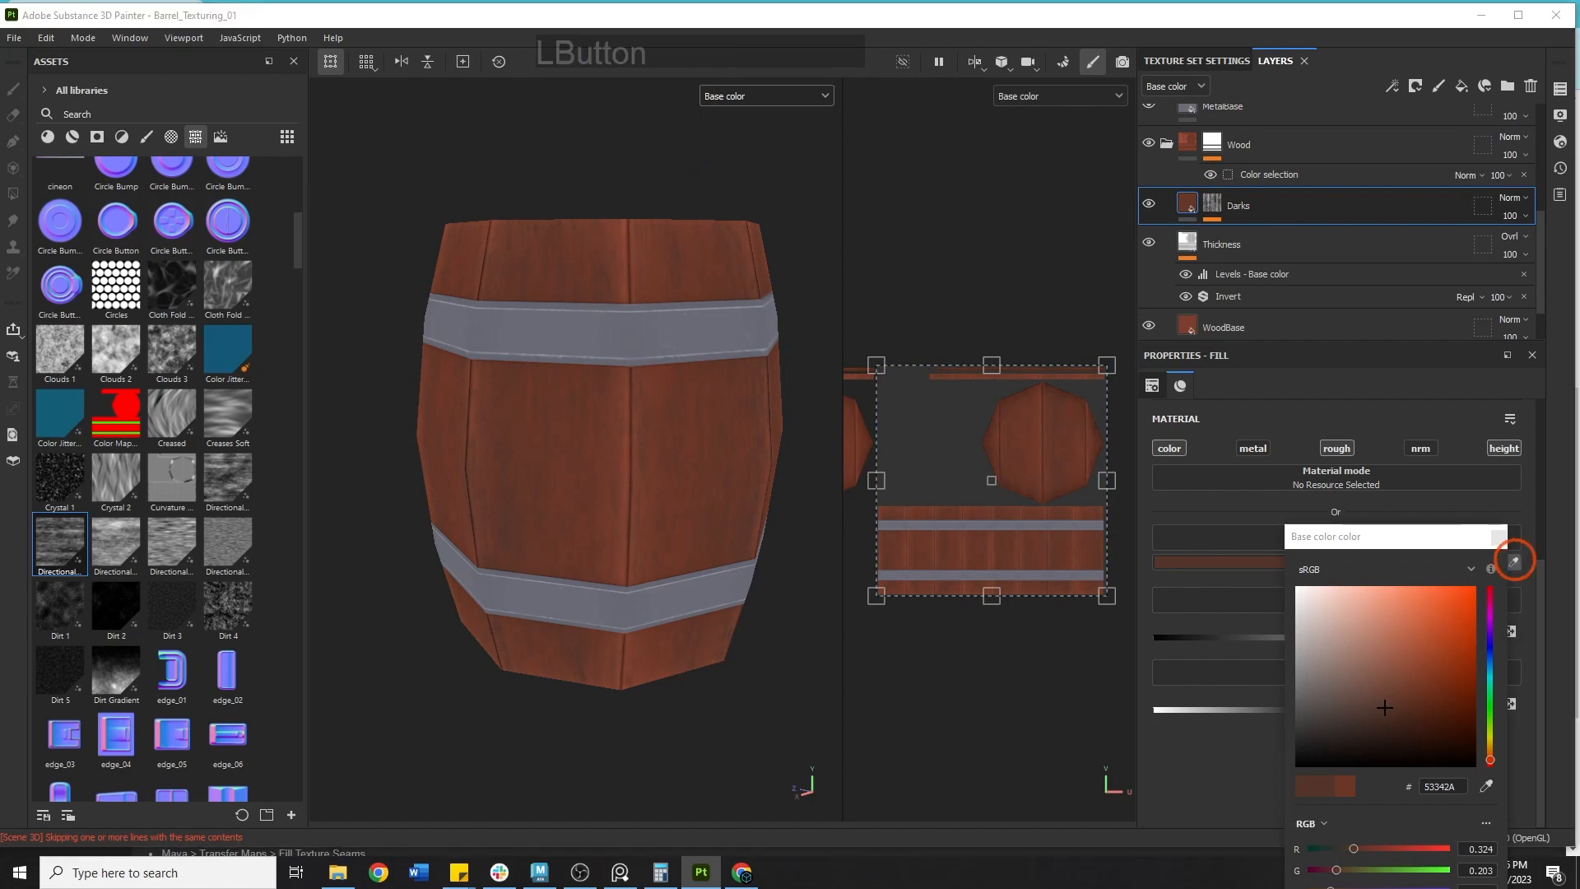
pyautogui.click(318, 430)
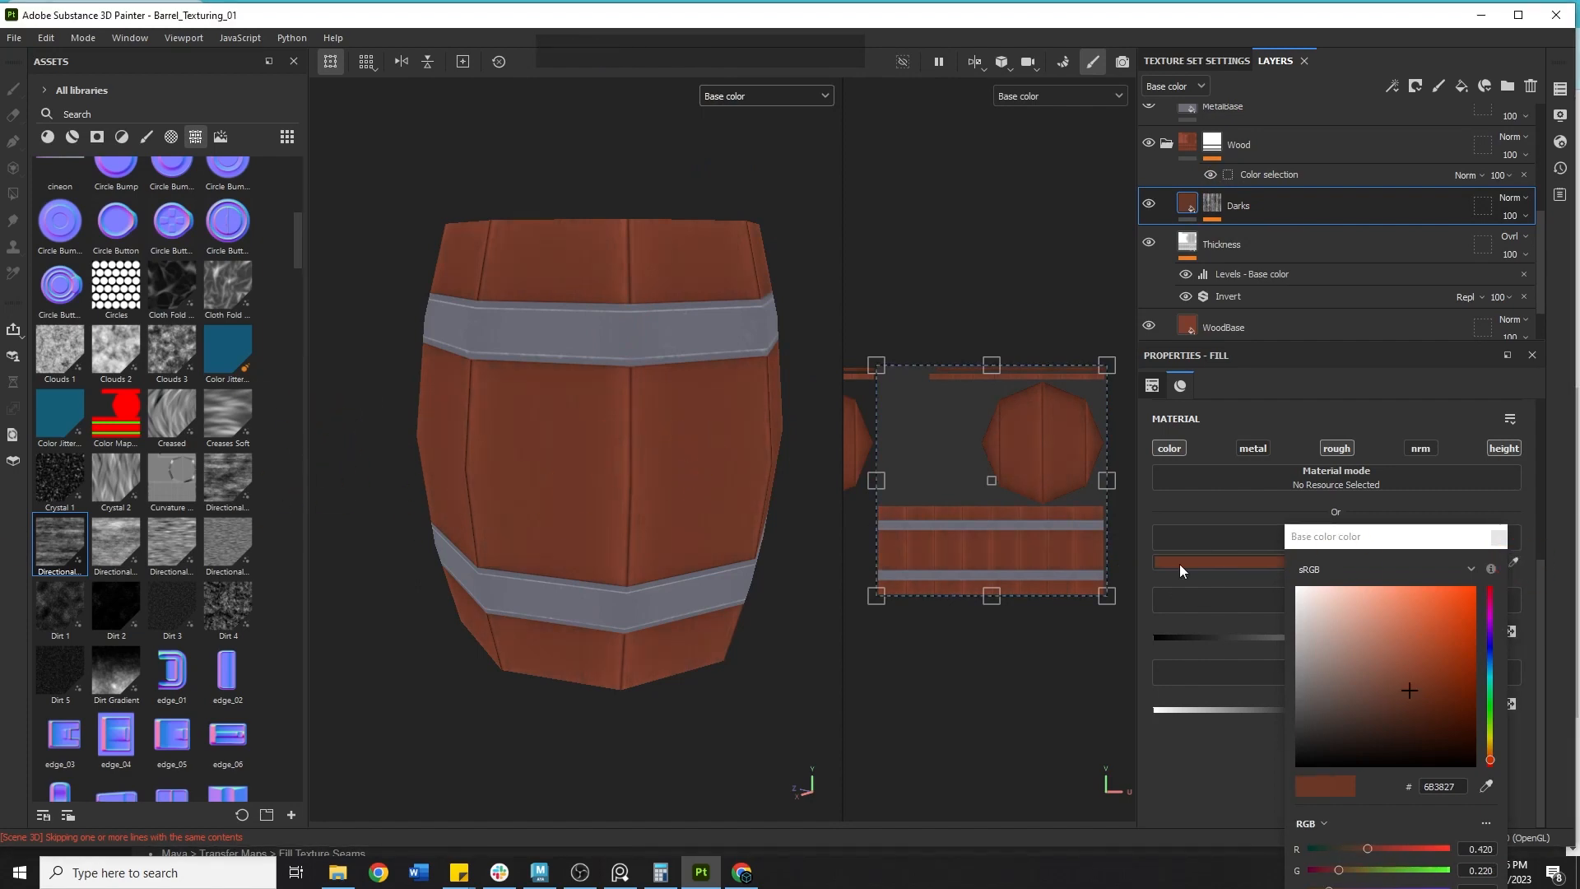
pyautogui.click(1499, 535)
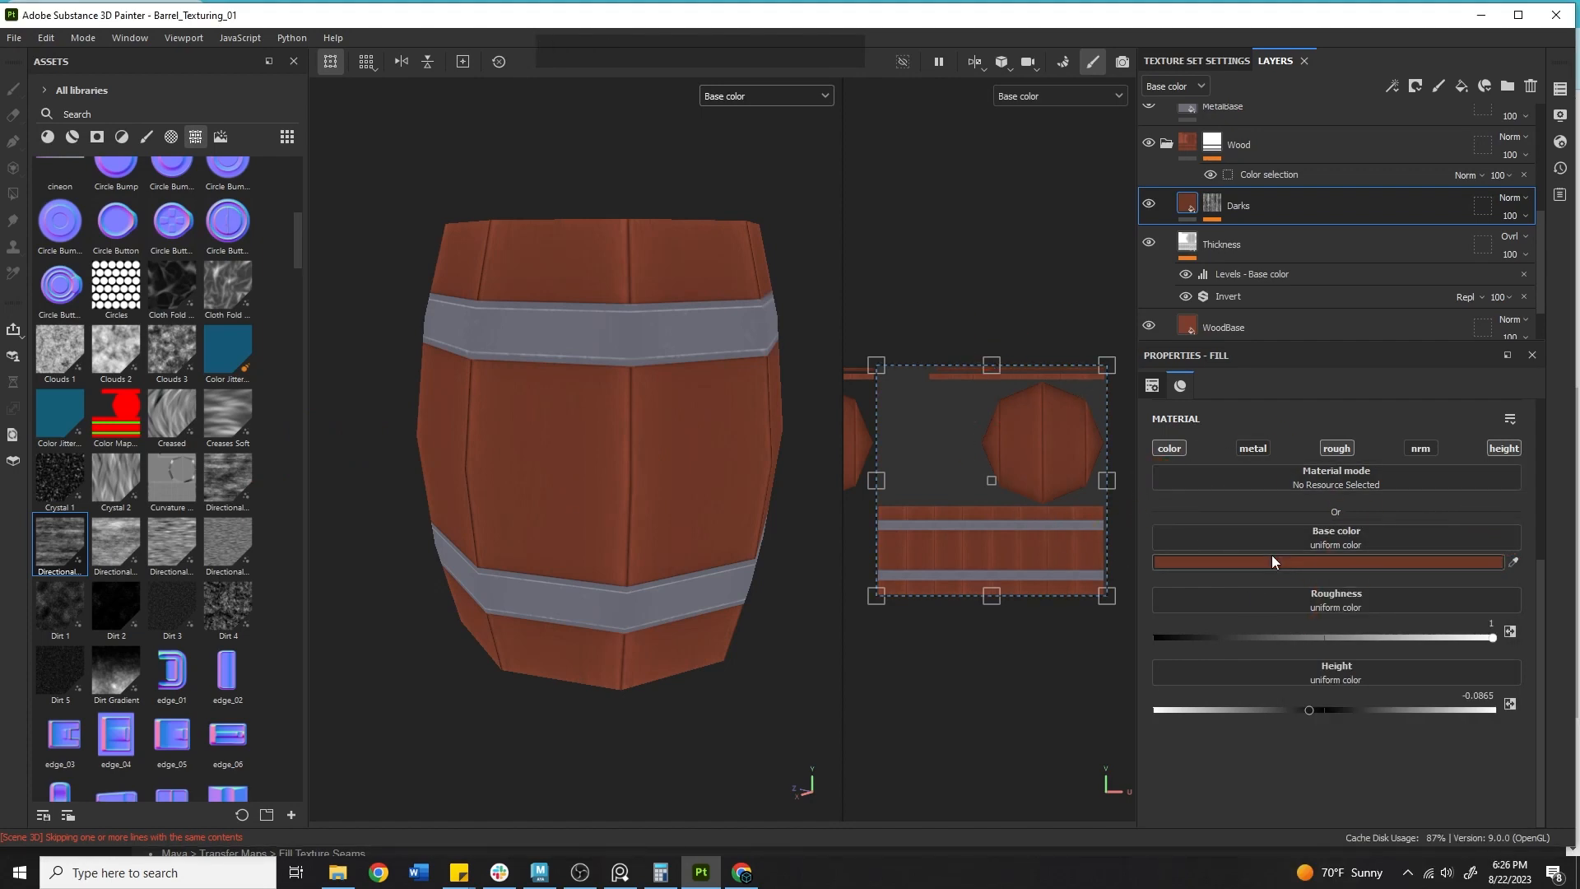
# Set the tiling of the Directional Noise 2 fill in the Darks layer's mask to 1.23.
pyautogui.scroll(3, 1272, 560)
pyautogui.moveTo(1291, 517); pyautogui.dragTo(1231, 539)
pyautogui.keyDown('alt'); pyautogui.moveTo(672, 457); pyautogui.dragTo(670, 476, button='middle'); pyautogui.keyUp('alt')
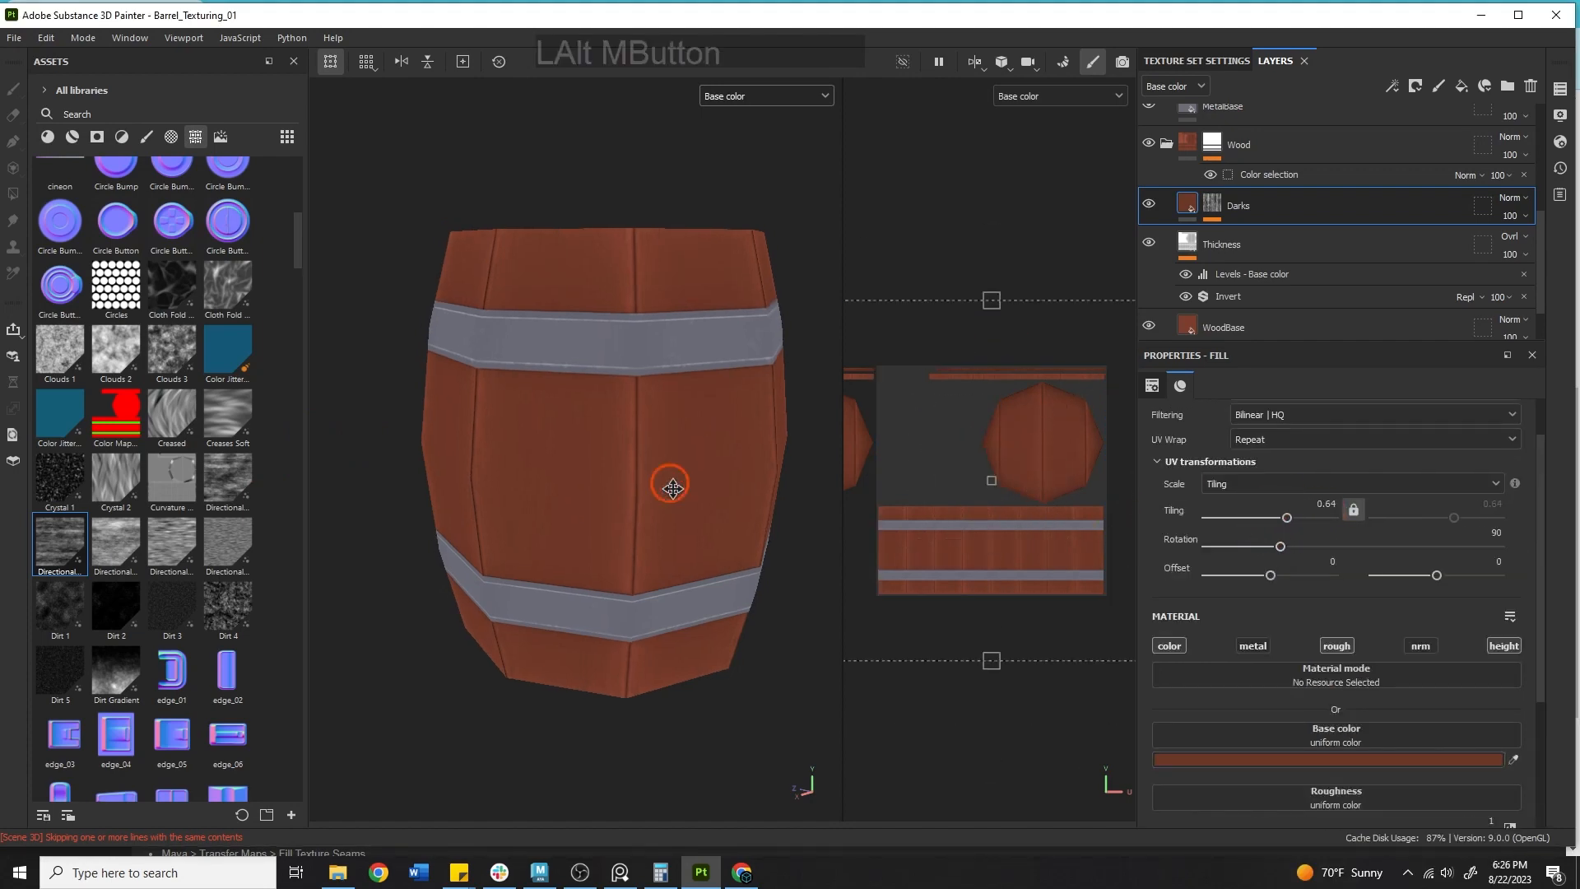
pyautogui.keyDown('alt'); pyautogui.moveTo(670, 485); pyautogui.dragTo(745, 549, button='right'); pyautogui.keyUp('alt')
pyautogui.click(1212, 205)
pyautogui.click(1272, 238)
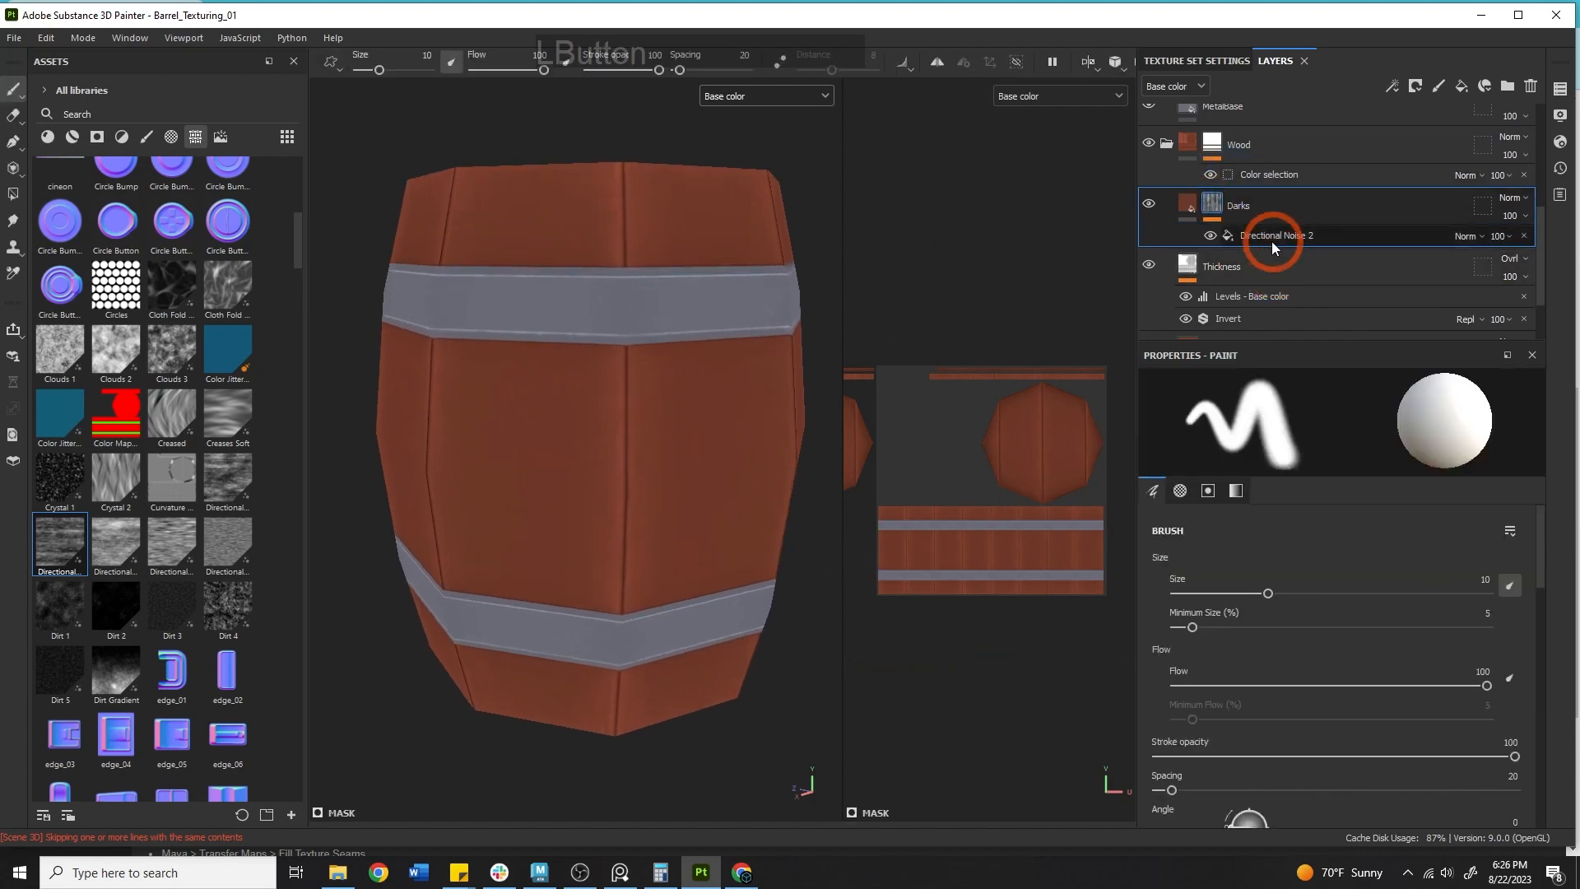
pyautogui.click(1266, 540)
pyautogui.click(1308, 507)
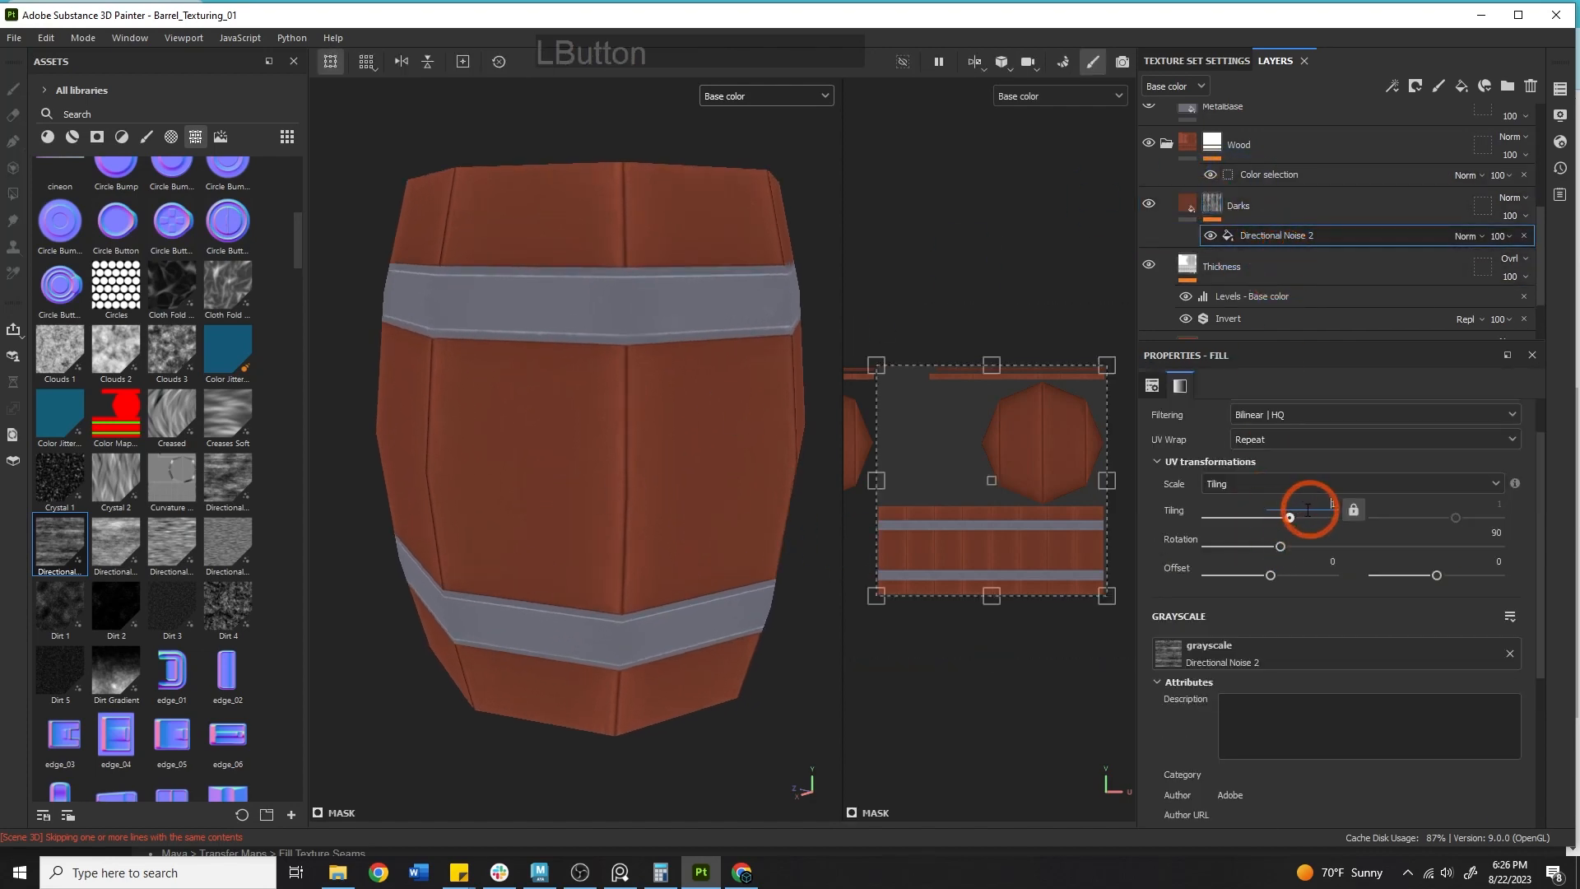
pyautogui.moveTo(1285, 522)
pyautogui.mouseDown()
pyautogui.moveTo(1317, 525)
pyautogui.moveTo(1289, 530)
pyautogui.mouseUp()
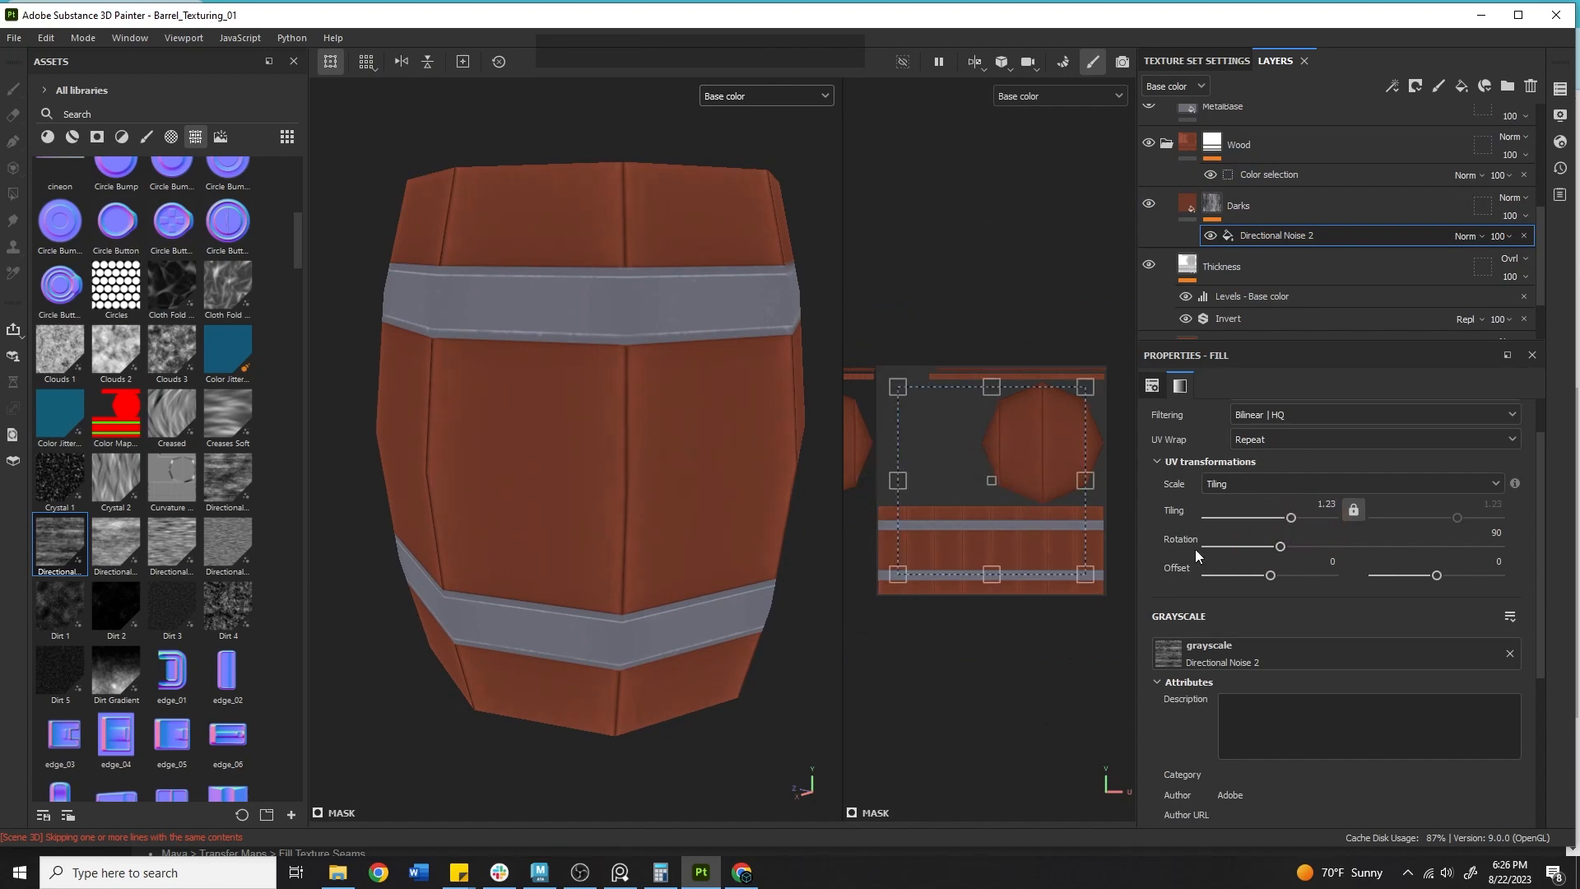
# Set the Darks layer's base colour to a very dark brown, 2B211E.
pyautogui.scroll(2, 1195, 550)
pyautogui.click(1186, 215)
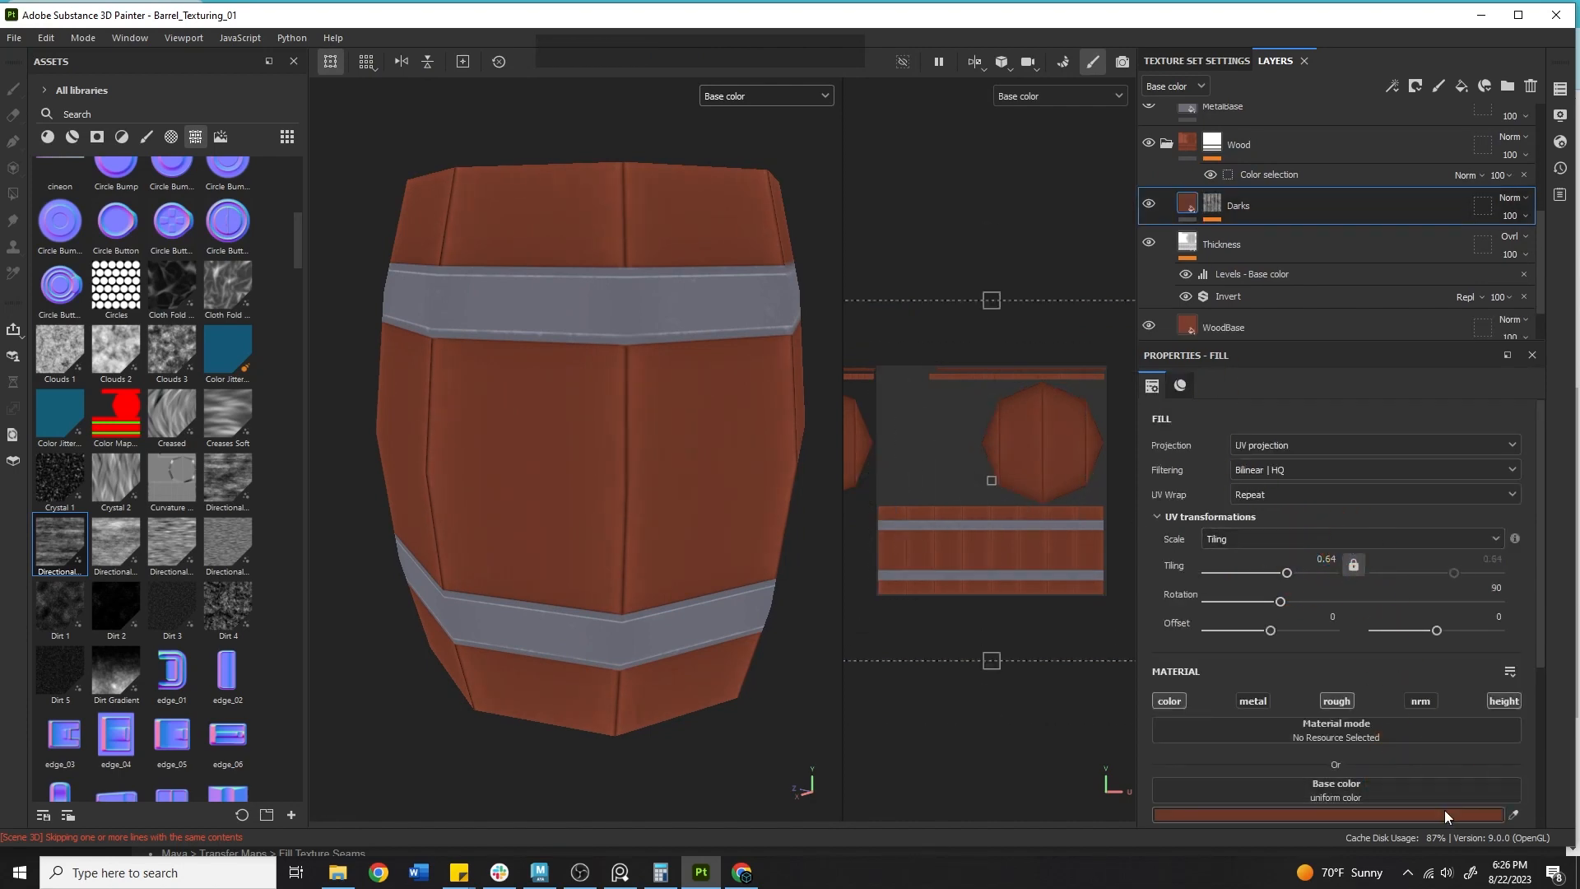
pyautogui.click(1441, 810)
pyautogui.moveTo(1390, 719); pyautogui.dragTo(1351, 735)
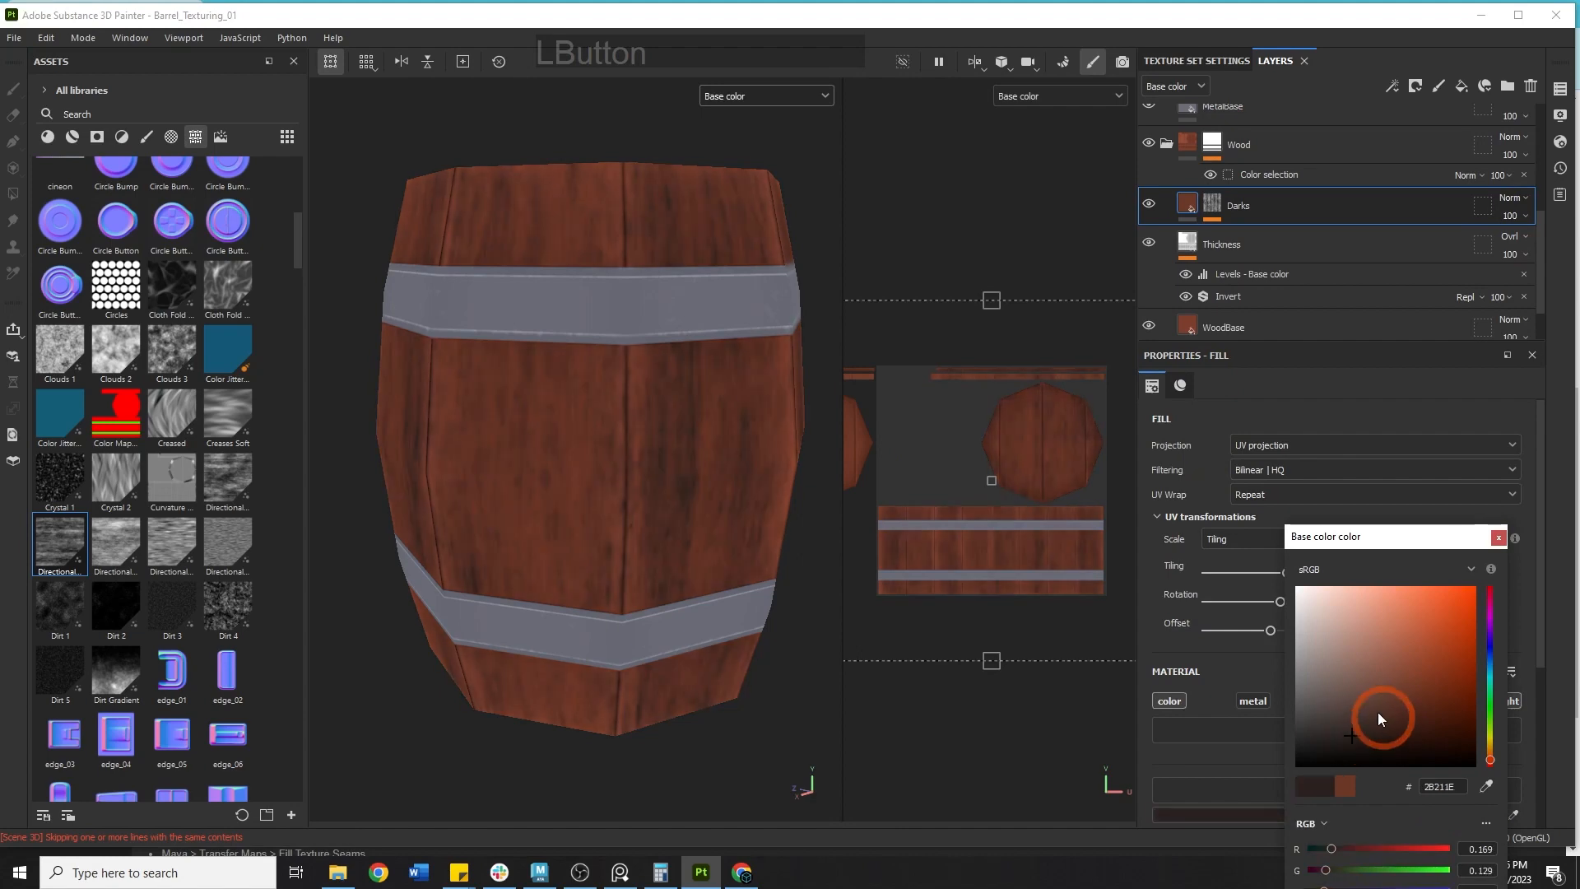
# Set the mask noise tiling to 1.38 horizontally and 7.38 vertically.
pyautogui.click(1213, 206)
pyautogui.click(1276, 233)
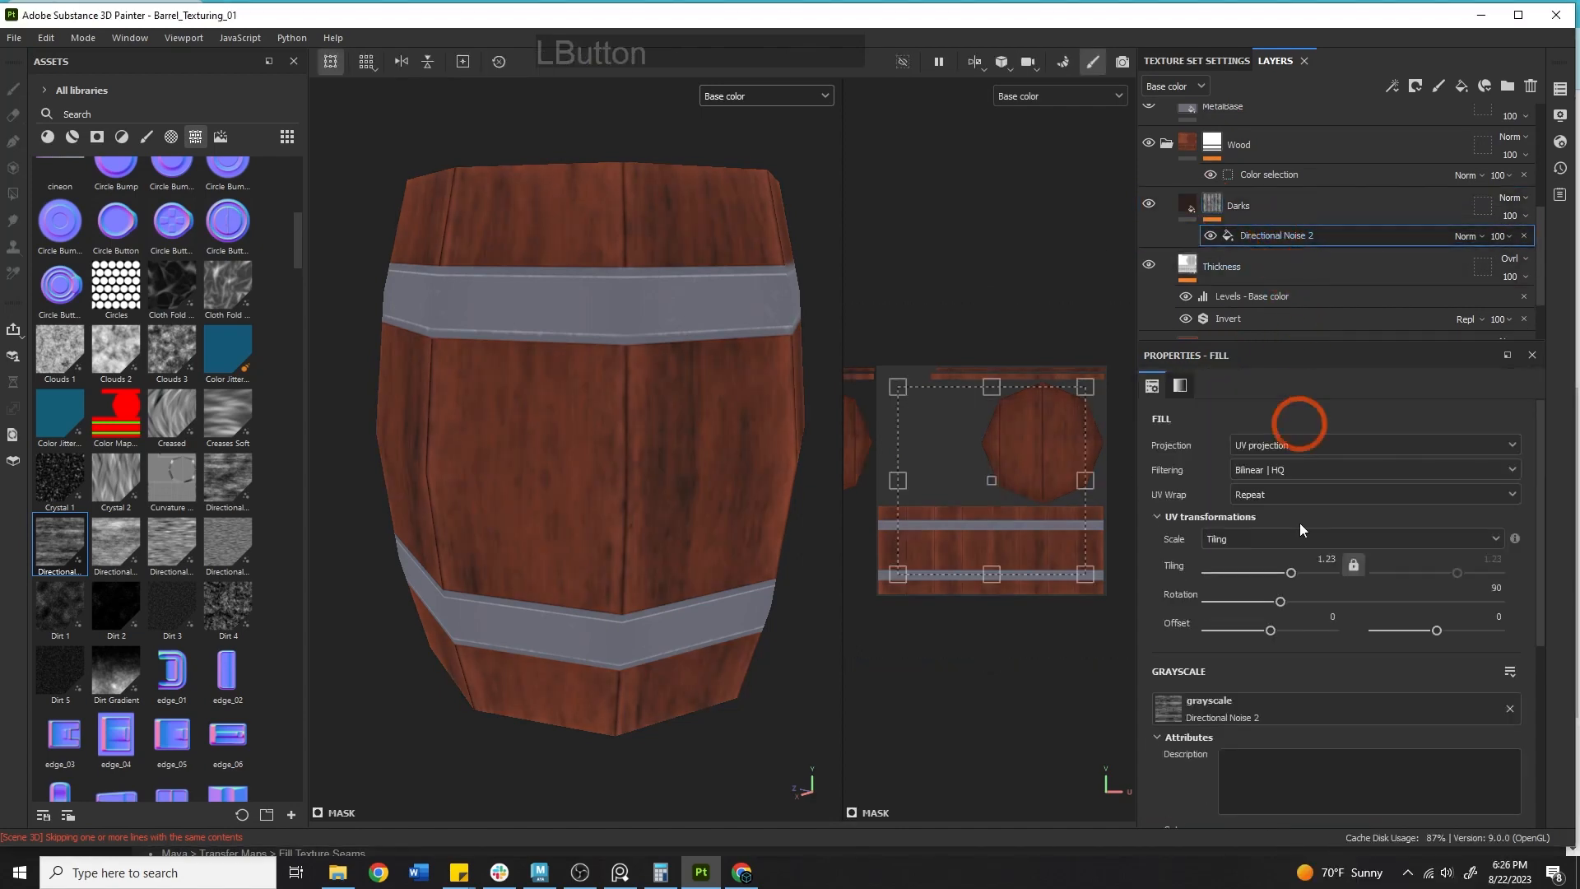
pyautogui.moveTo(1287, 584)
pyautogui.mouseDown()
pyautogui.moveTo(1306, 564)
pyautogui.moveTo(1291, 572)
pyautogui.mouseUp()
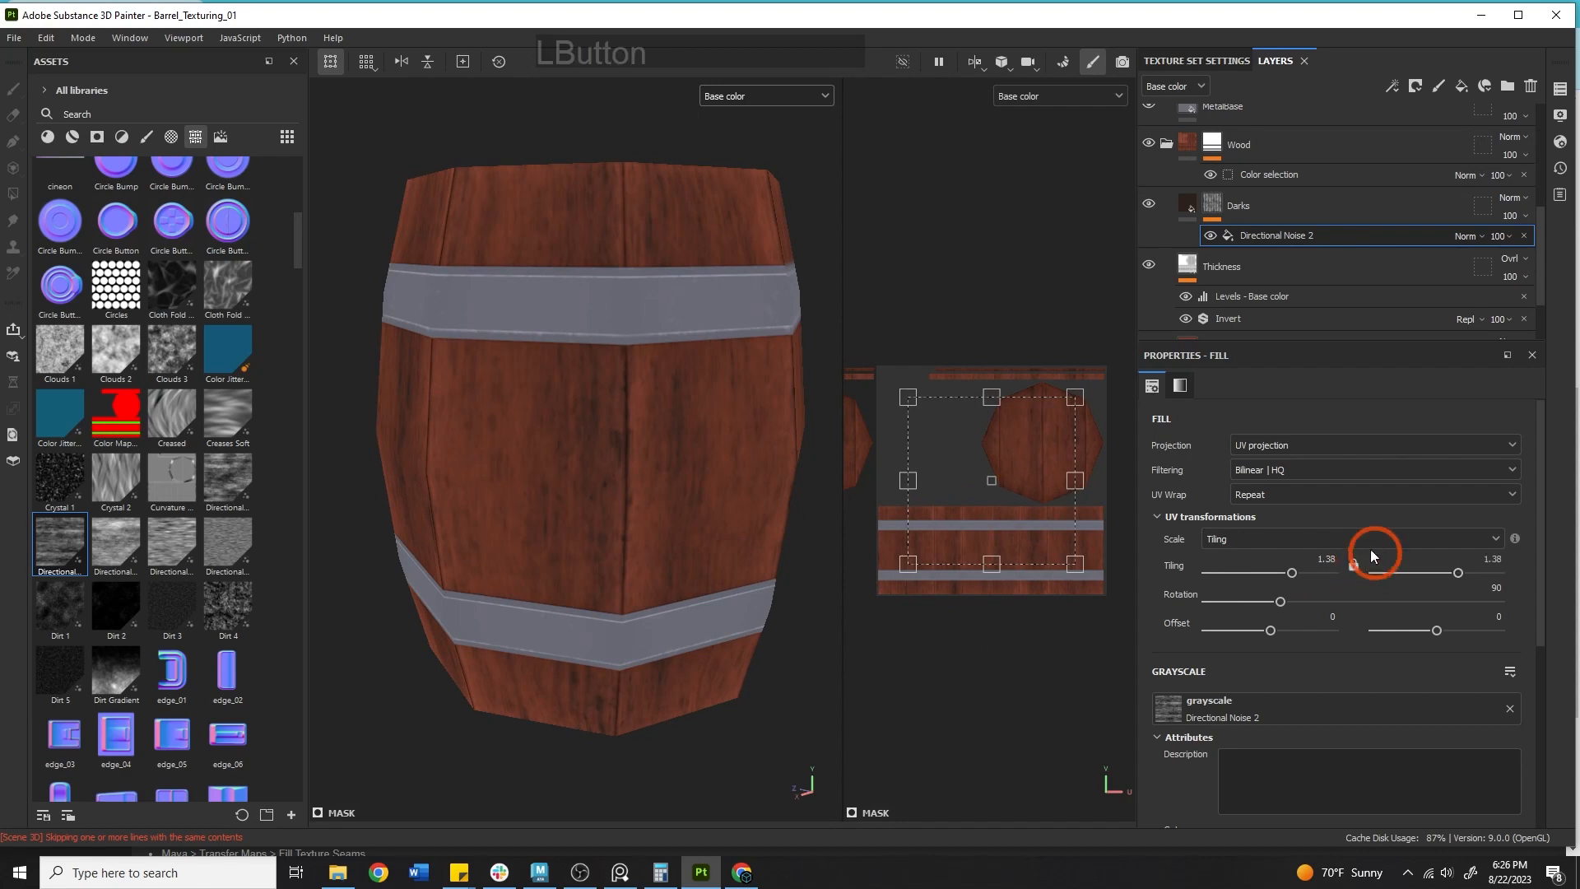
pyautogui.moveTo(1443, 584); pyautogui.dragTo(1475, 580)
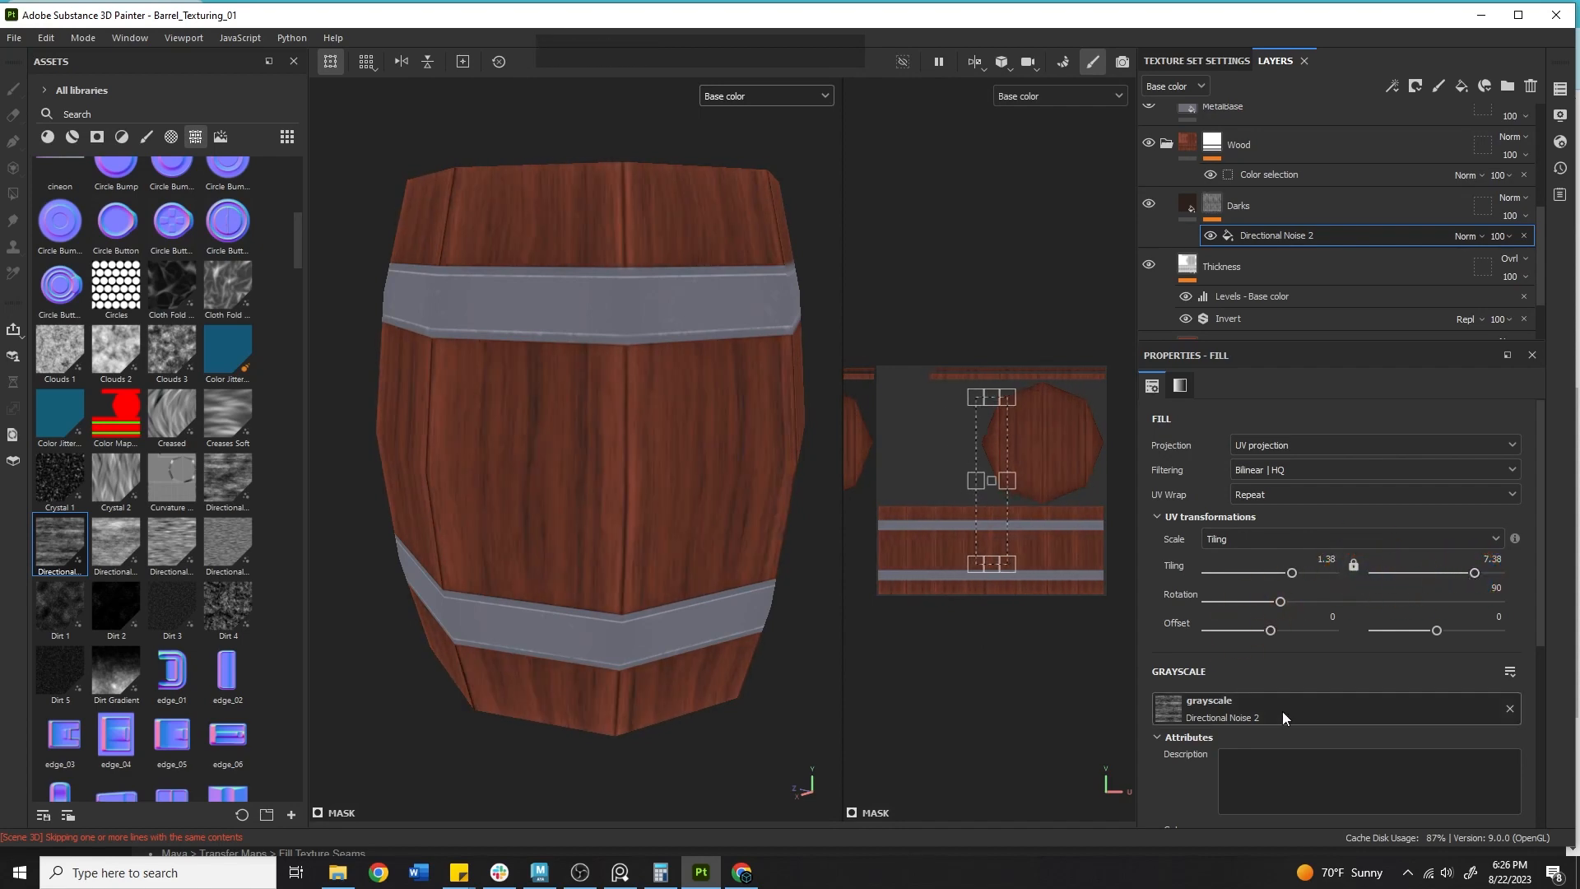
# Expand the Directional Noise 2 noise parameters and set its disorder to 0.88.
pyautogui.scroll(-4, 1300, 704)
pyautogui.moveTo(1379, 693); pyautogui.dragTo(1275, 715)
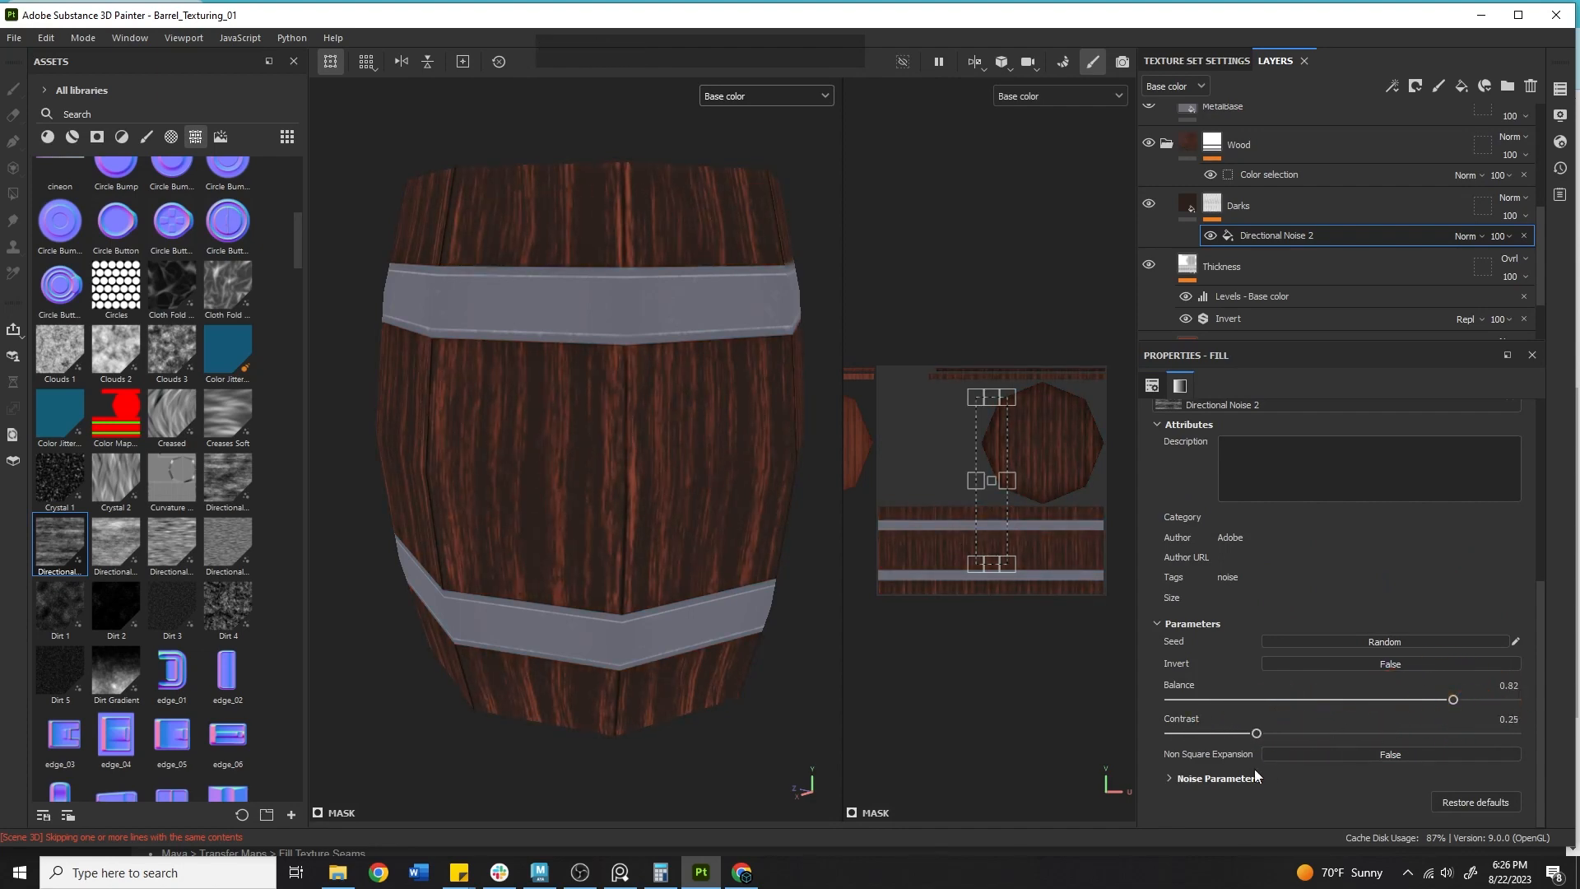
pyautogui.click(1172, 780)
pyautogui.scroll(-3, 1217, 705)
pyautogui.moveTo(1185, 654)
pyautogui.mouseDown()
pyautogui.moveTo(1441, 658)
pyautogui.moveTo(1185, 653)
pyautogui.moveTo(1312, 684)
pyautogui.moveTo(1473, 686)
pyautogui.mouseUp()
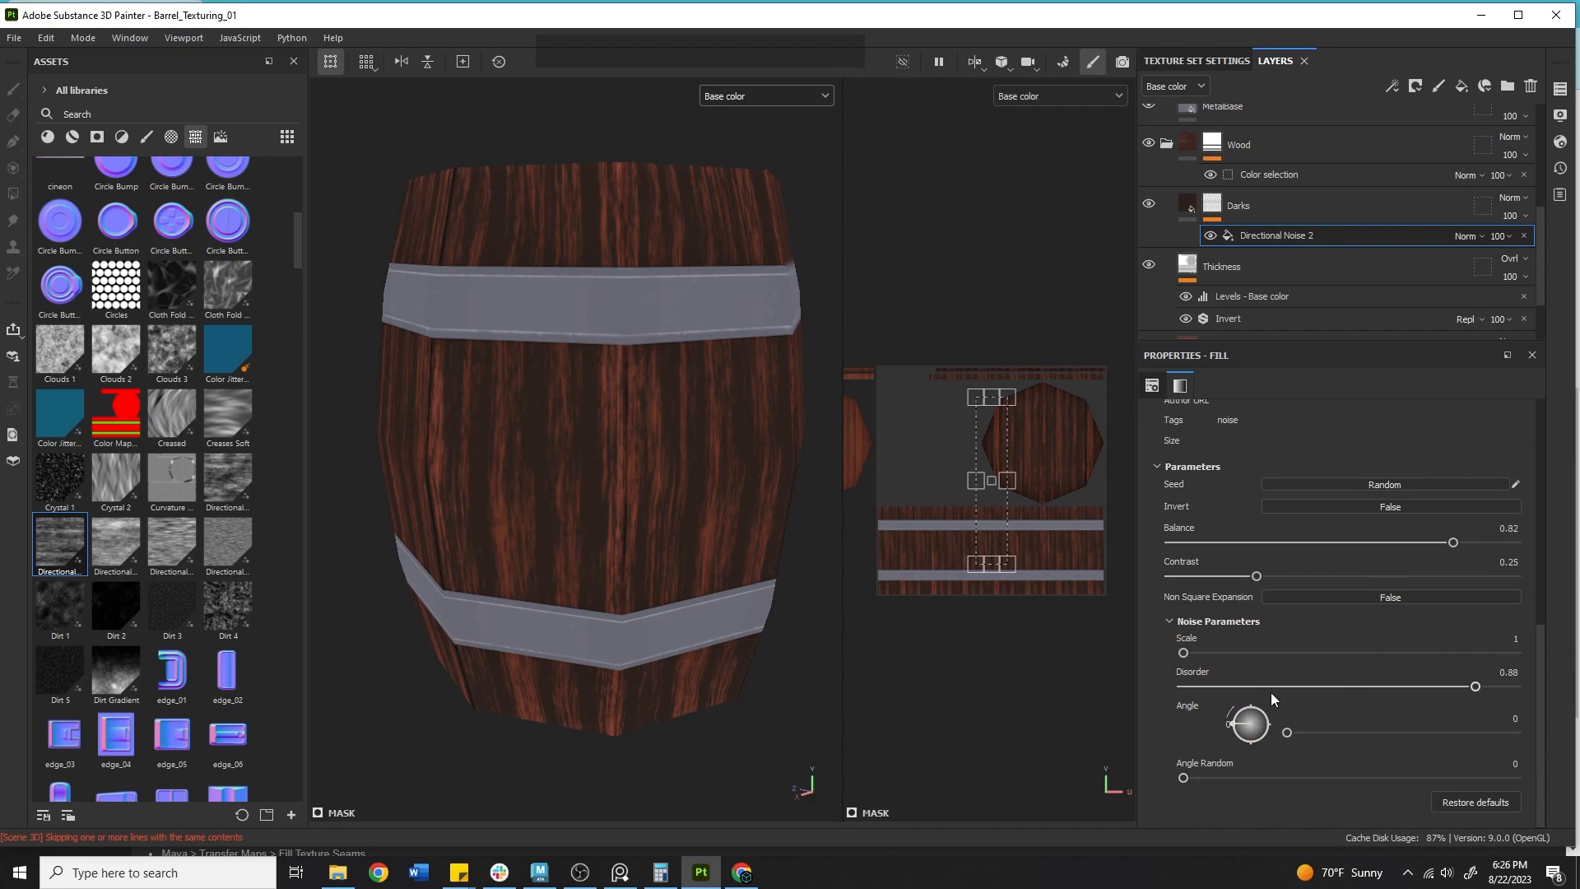
# Try a mask noise tiling of 0.47 by 1.19 and undo those tiling changes.
pyautogui.scroll(5, 1343, 586)
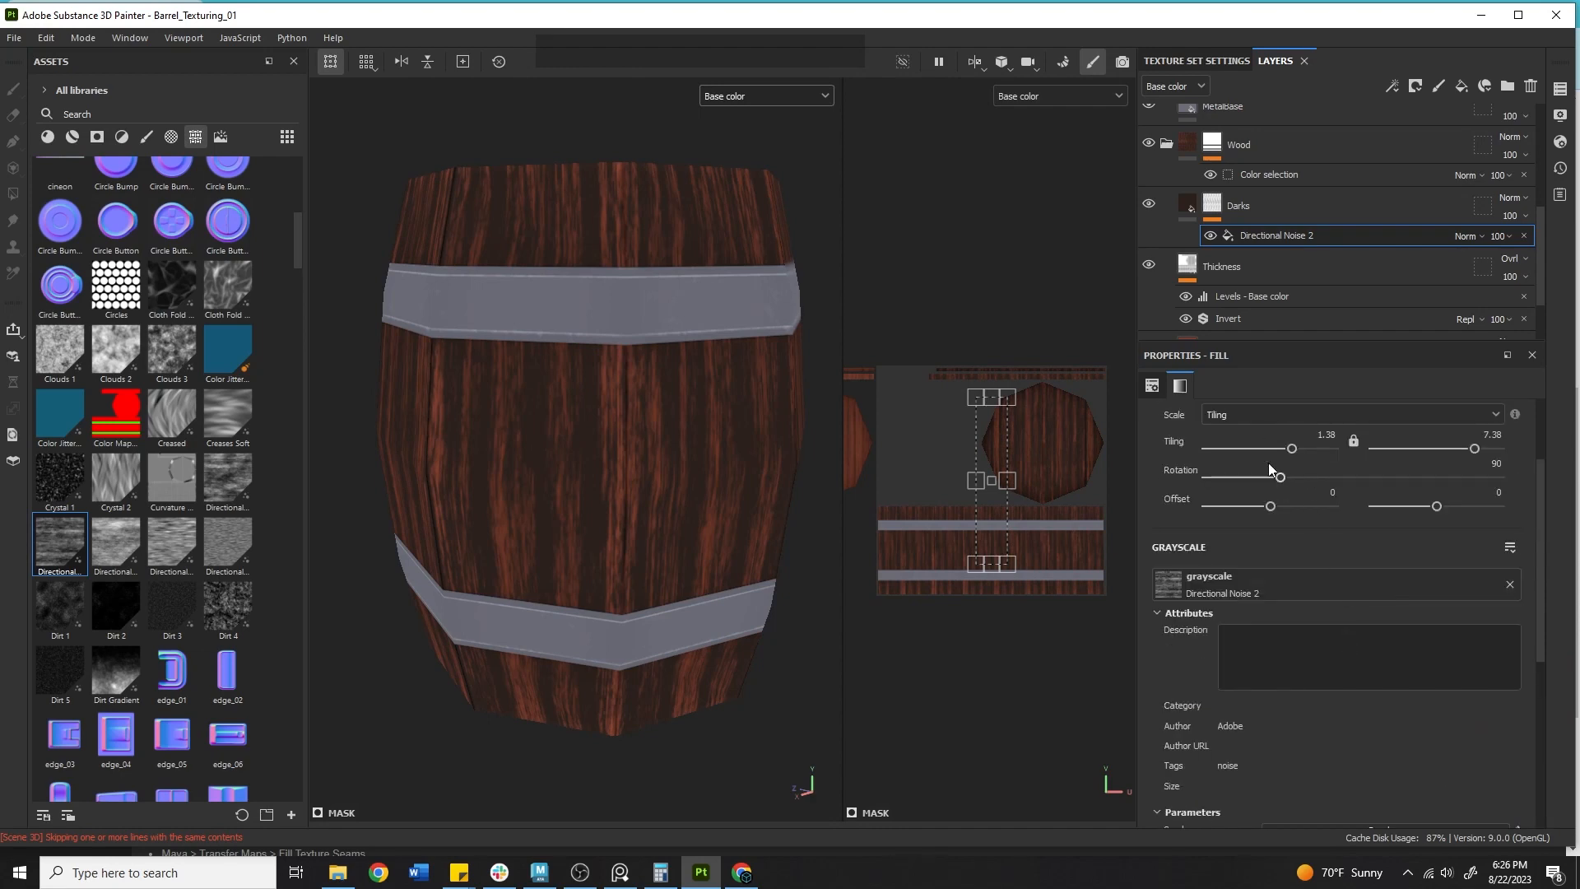
pyautogui.moveTo(1292, 452); pyautogui.dragTo(1286, 456)
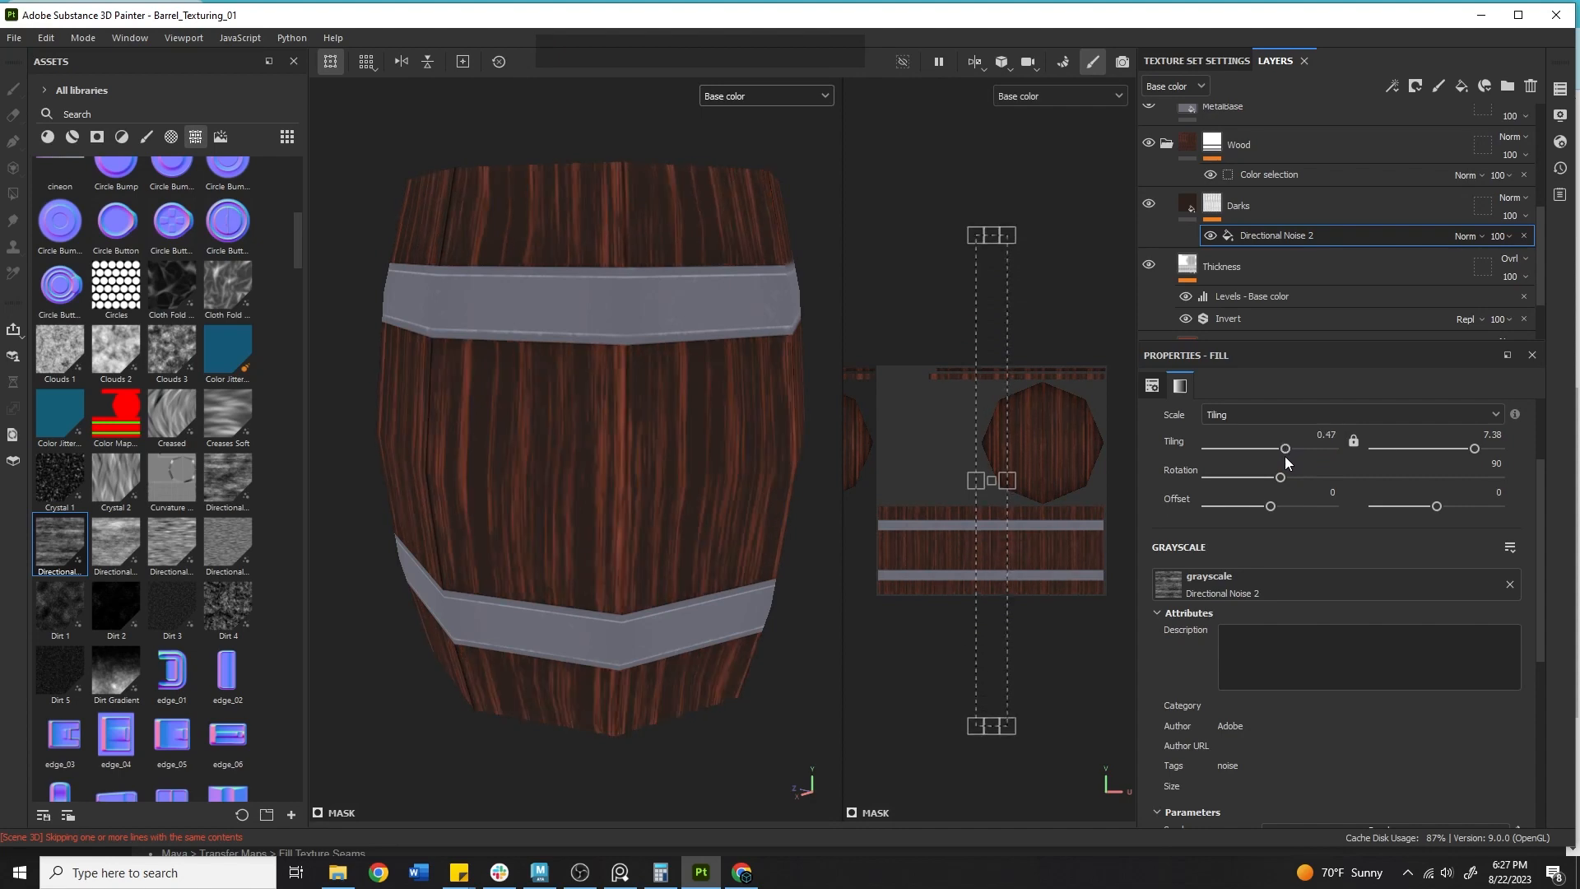
pyautogui.moveTo(1450, 452); pyautogui.dragTo(1457, 457)
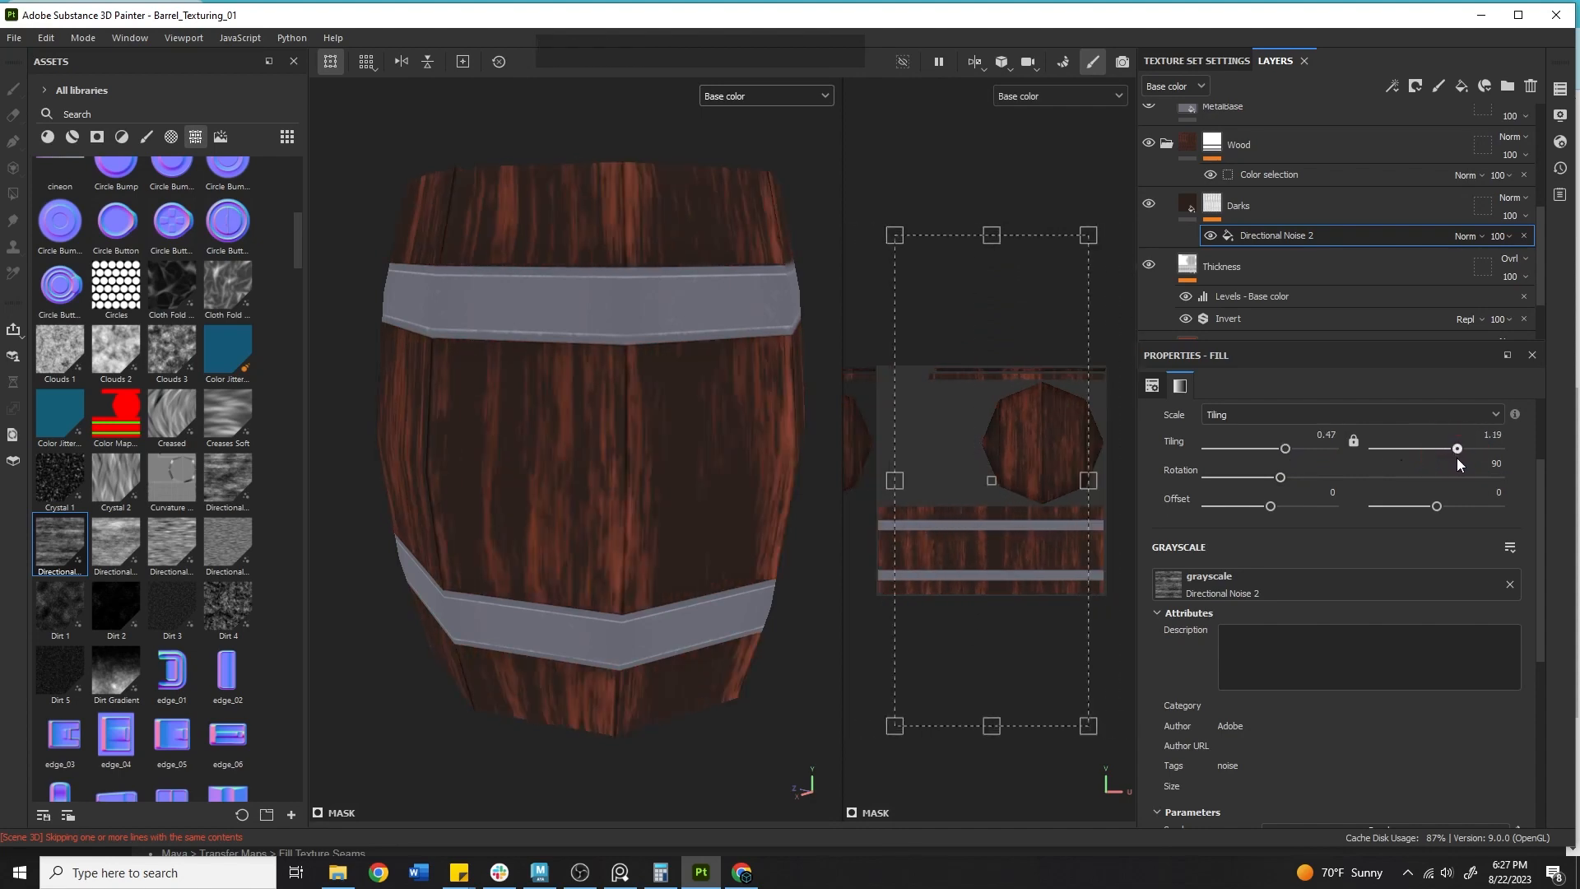
pyautogui.hotkey('ctrl', 'z')
pyautogui.hotkey('ctrl', 'z')
pyautogui.hotkey('ctrl', 'z')
pyautogui.hotkey('ctrl', 'z')
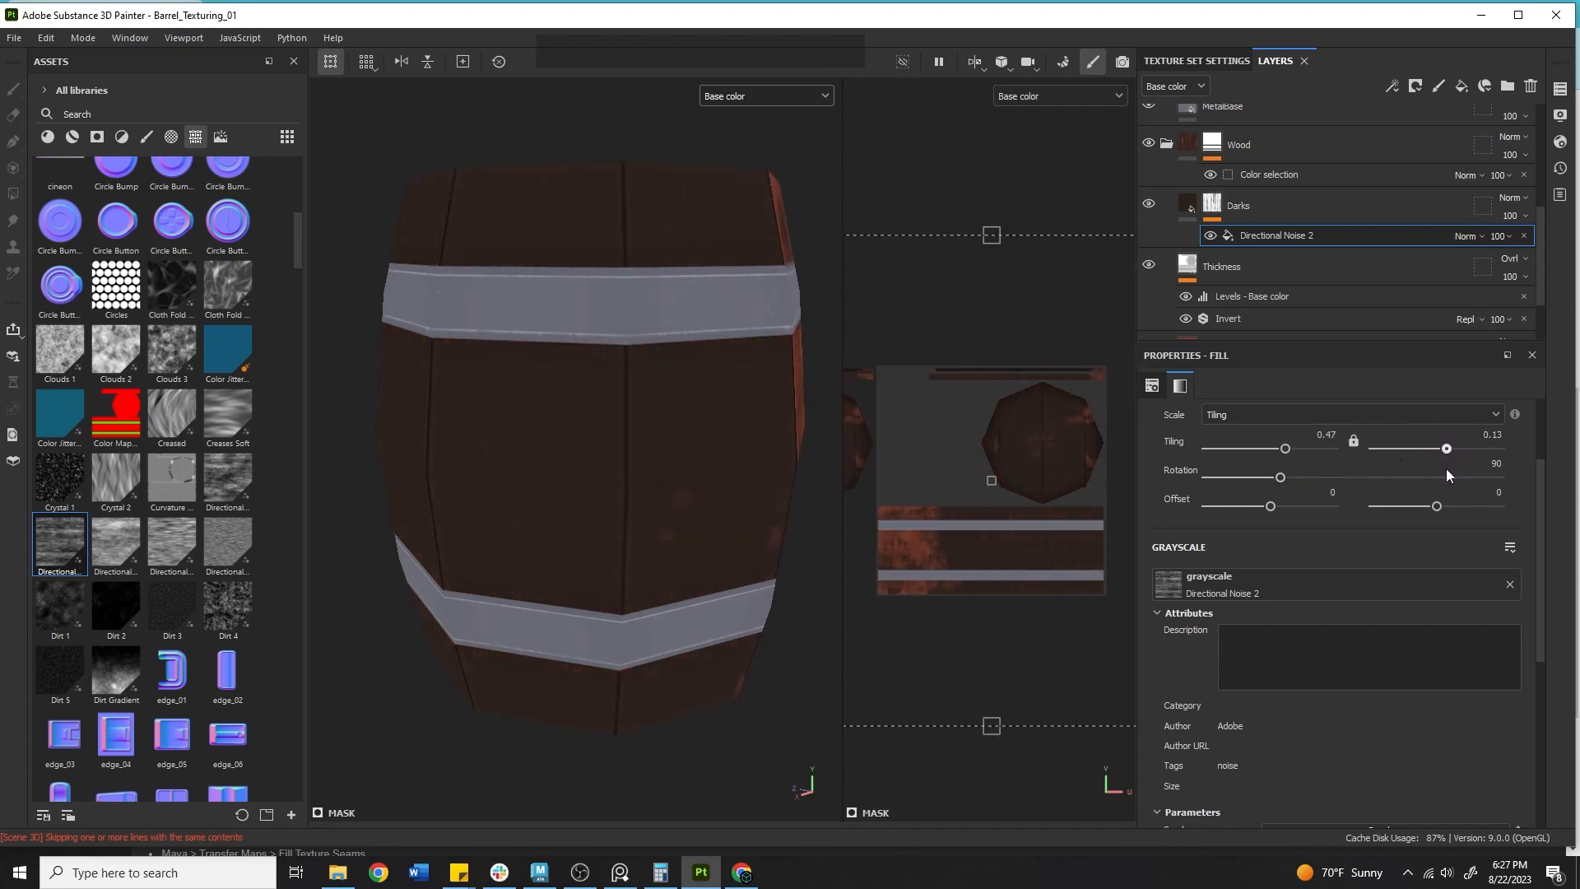
# Set the Darks layer's base colour by sampling the barrel's wood with the eyedropper.
pyautogui.keyDown('alt'); pyautogui.moveTo(568, 458); pyautogui.dragTo(733, 522, button='middle'); pyautogui.keyUp('alt')
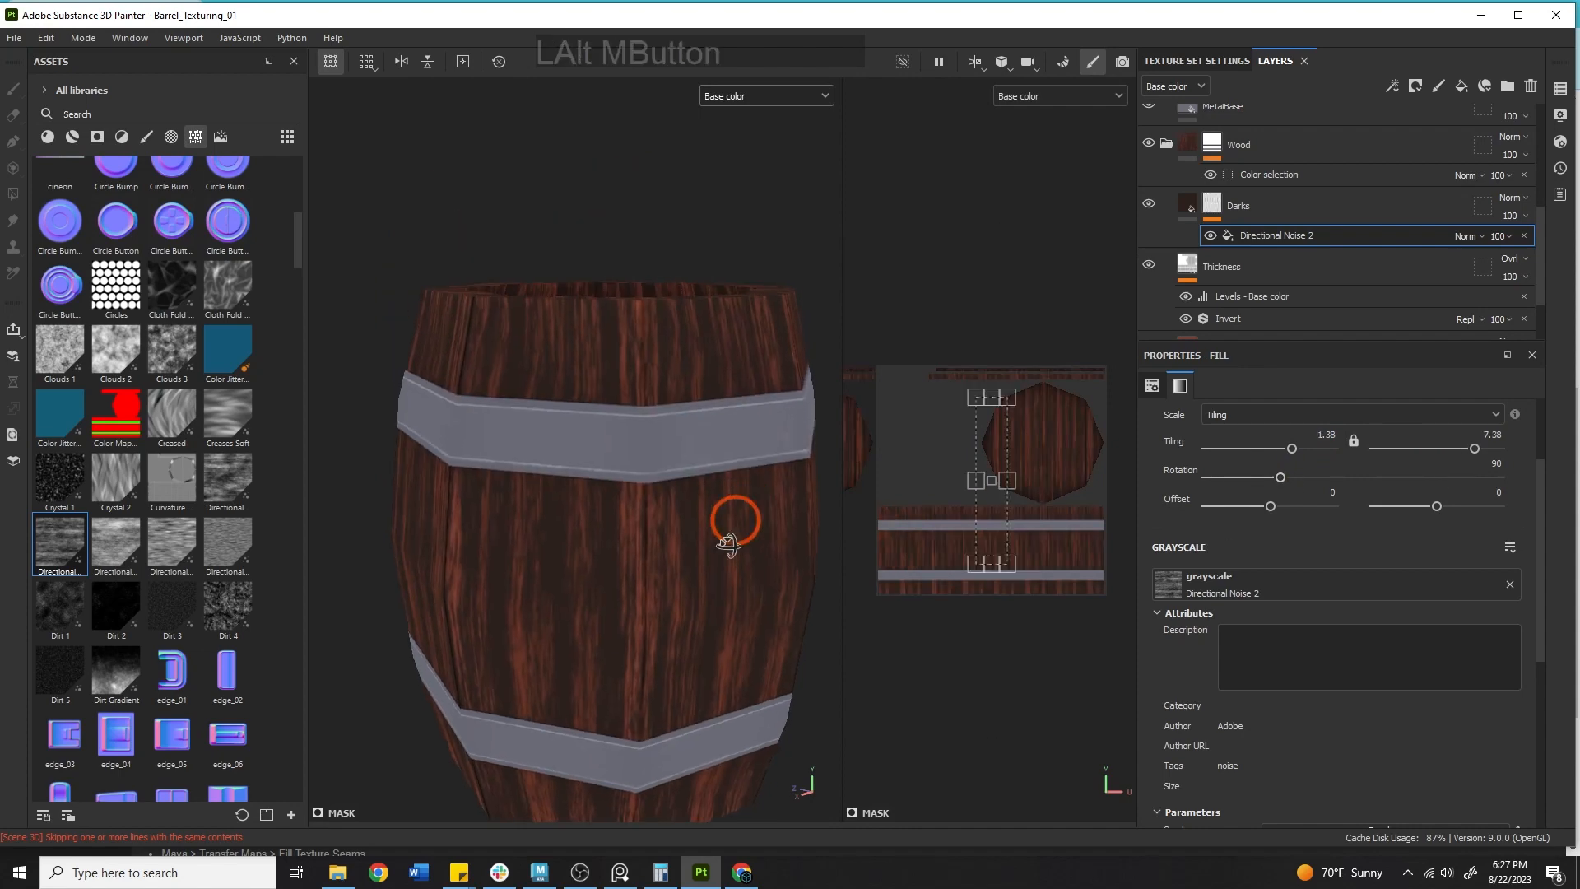
pyautogui.keyDown('alt'); pyautogui.moveTo(733, 522); pyautogui.dragTo(731, 572); pyautogui.keyUp('alt')
pyautogui.keyDown('alt'); pyautogui.moveTo(724, 580); pyautogui.dragTo(695, 607, button='right'); pyautogui.keyUp('alt')
pyautogui.keyDown('alt'); pyautogui.moveTo(691, 600); pyautogui.dragTo(628, 688); pyautogui.keyUp('alt')
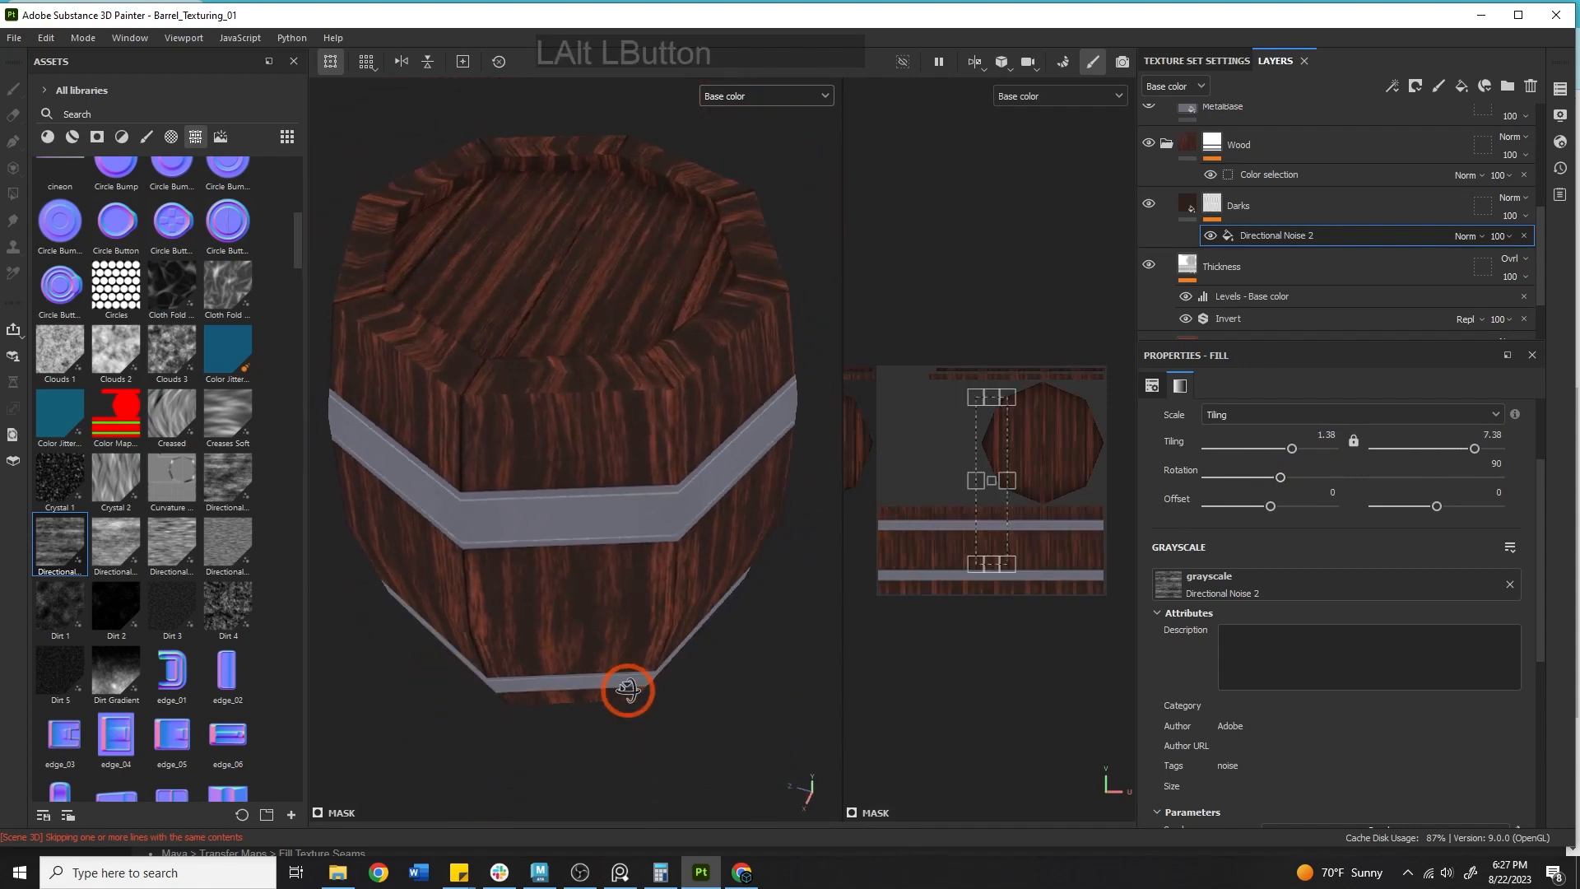
pyautogui.keyDown('alt'); pyautogui.moveTo(668, 595); pyautogui.dragTo(673, 531, button='middle'); pyautogui.keyUp('alt')
pyautogui.keyDown('alt'); pyautogui.moveTo(673, 532); pyautogui.dragTo(653, 462); pyautogui.keyUp('alt')
pyautogui.click(1193, 205)
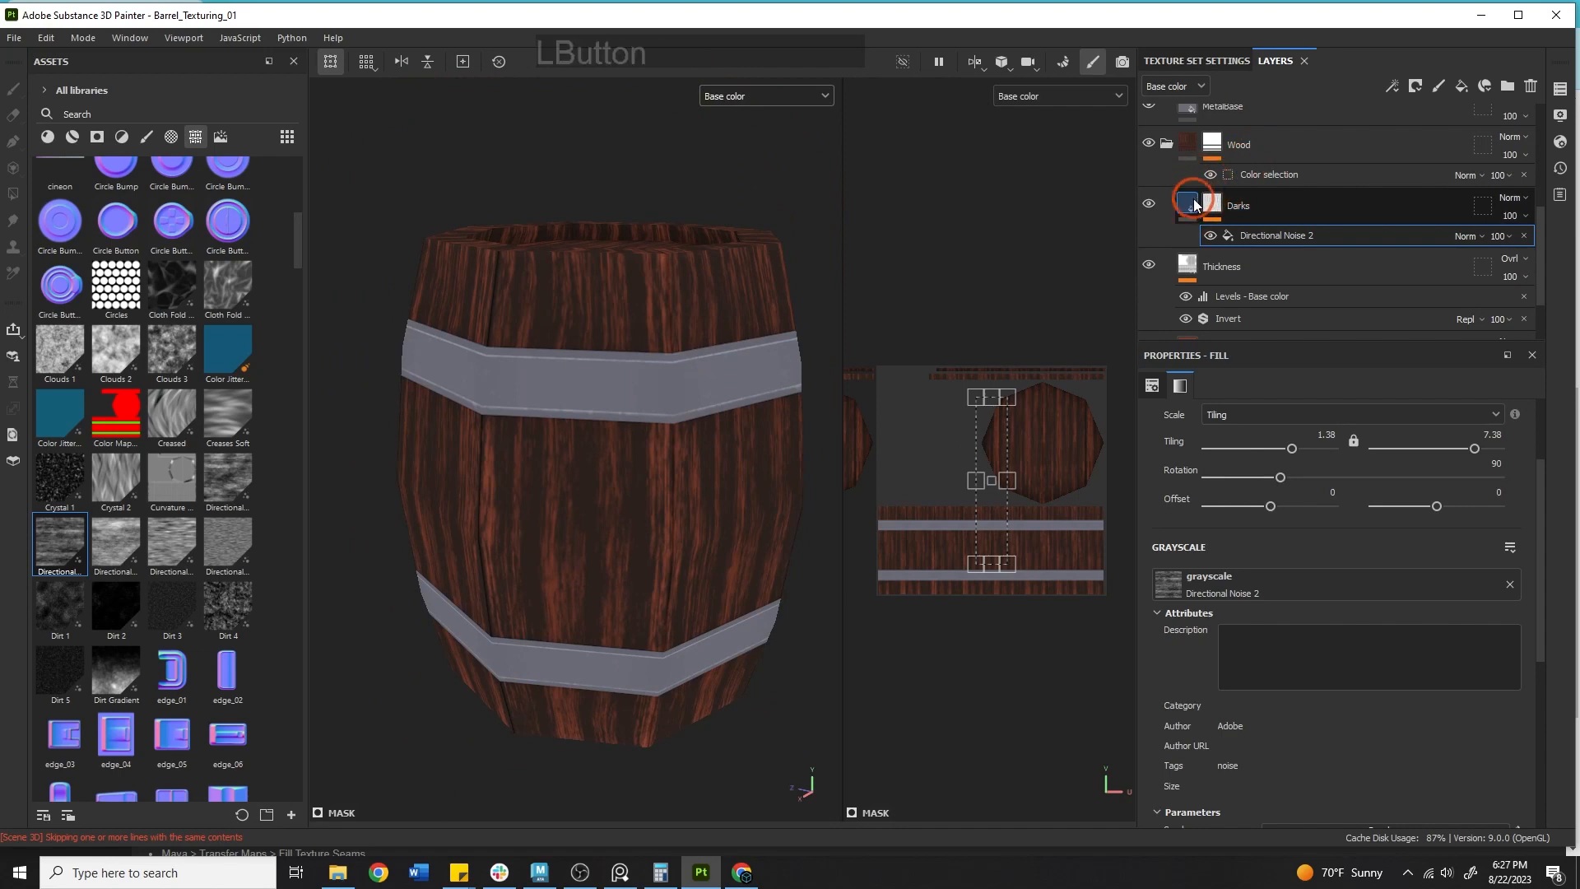
pyautogui.click(1512, 690)
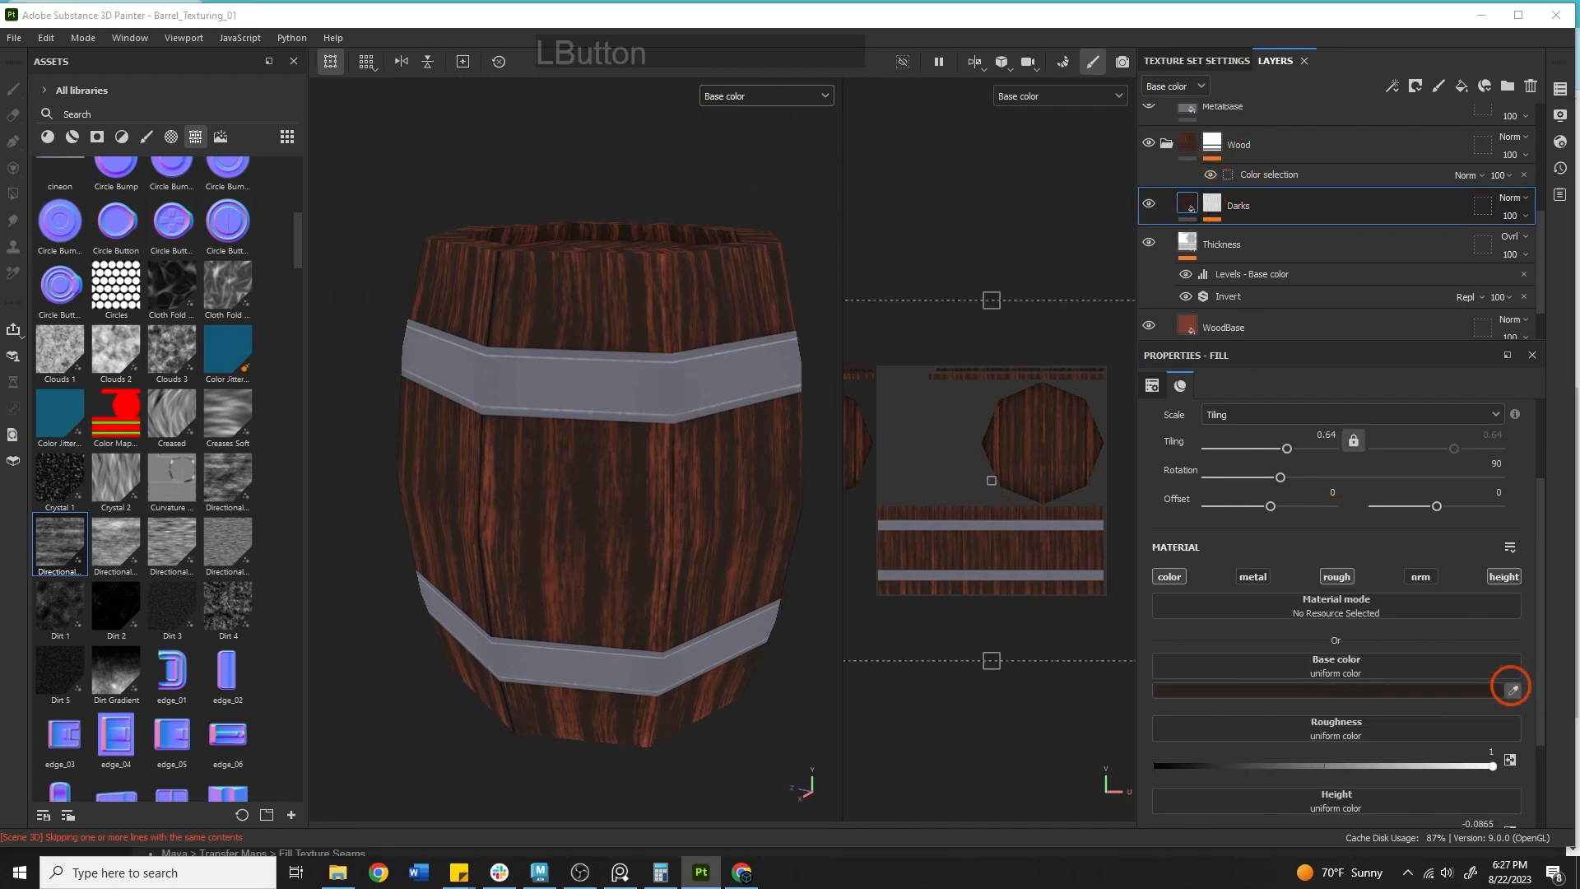
pyautogui.click(671, 494)
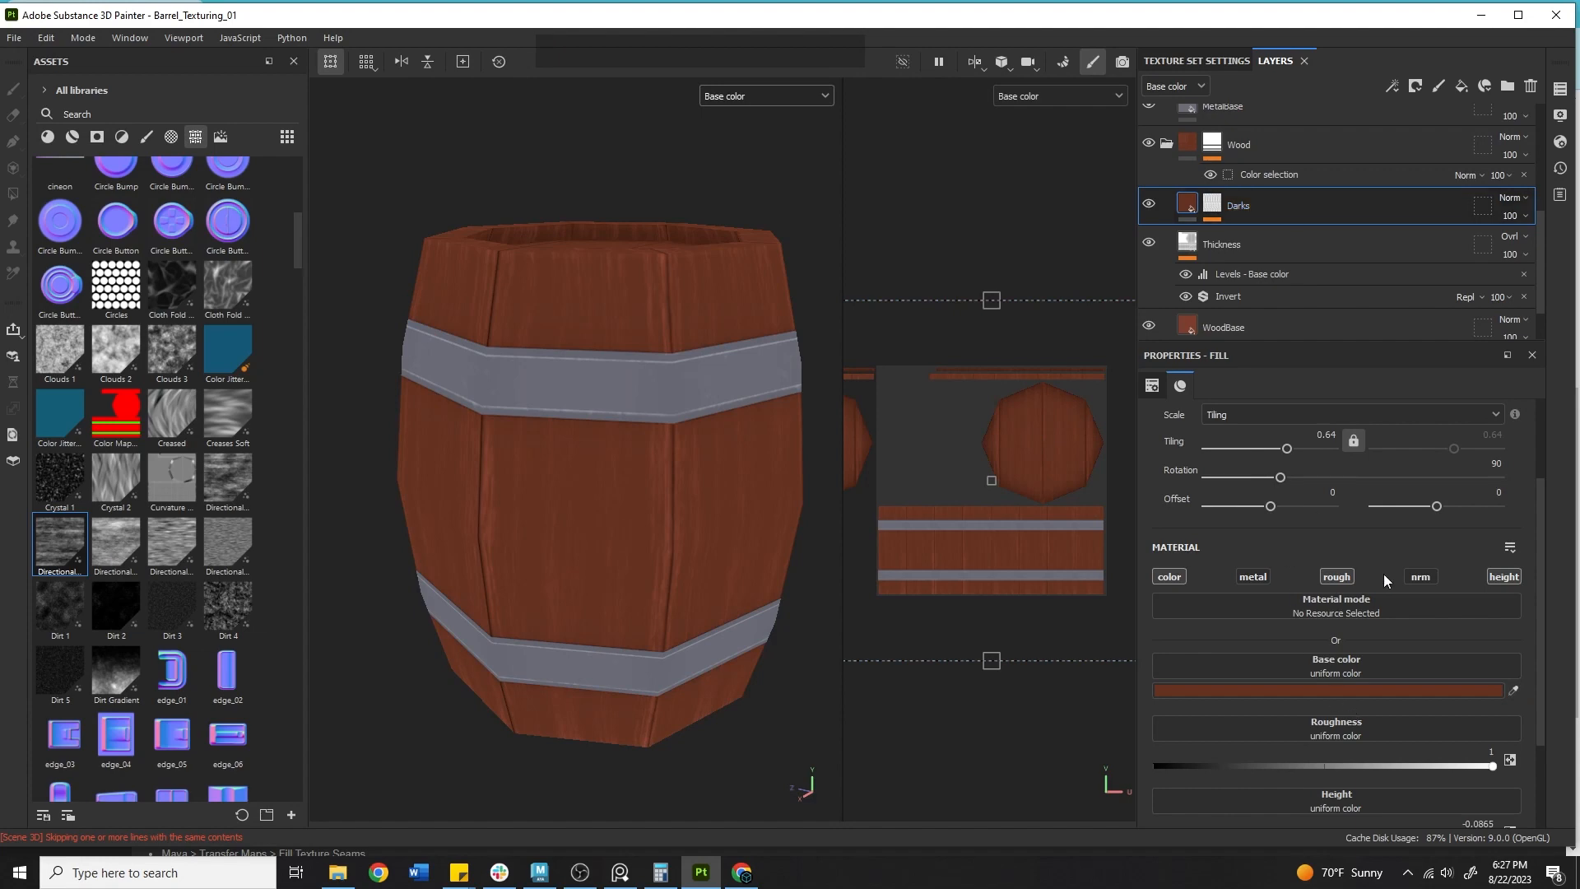
# Disable the Darks layer's roughness and height channels and move the layer below Thickness.
pyautogui.click(1336, 576)
pyautogui.click(1519, 576)
pyautogui.click(1326, 205)
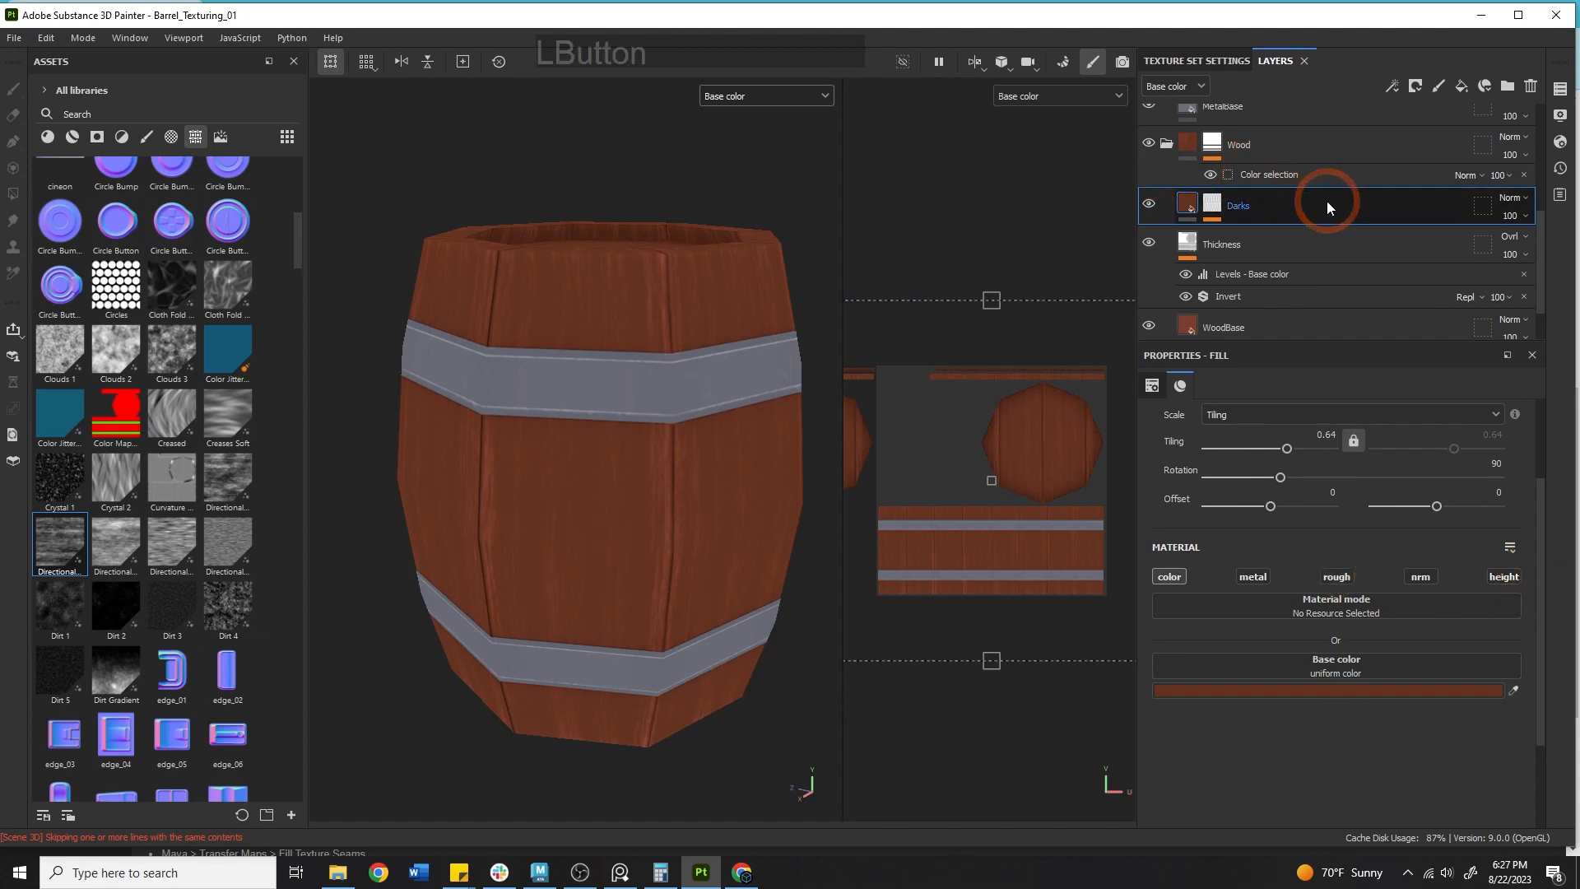
pyautogui.moveTo(1256, 204); pyautogui.dragTo(1298, 299)
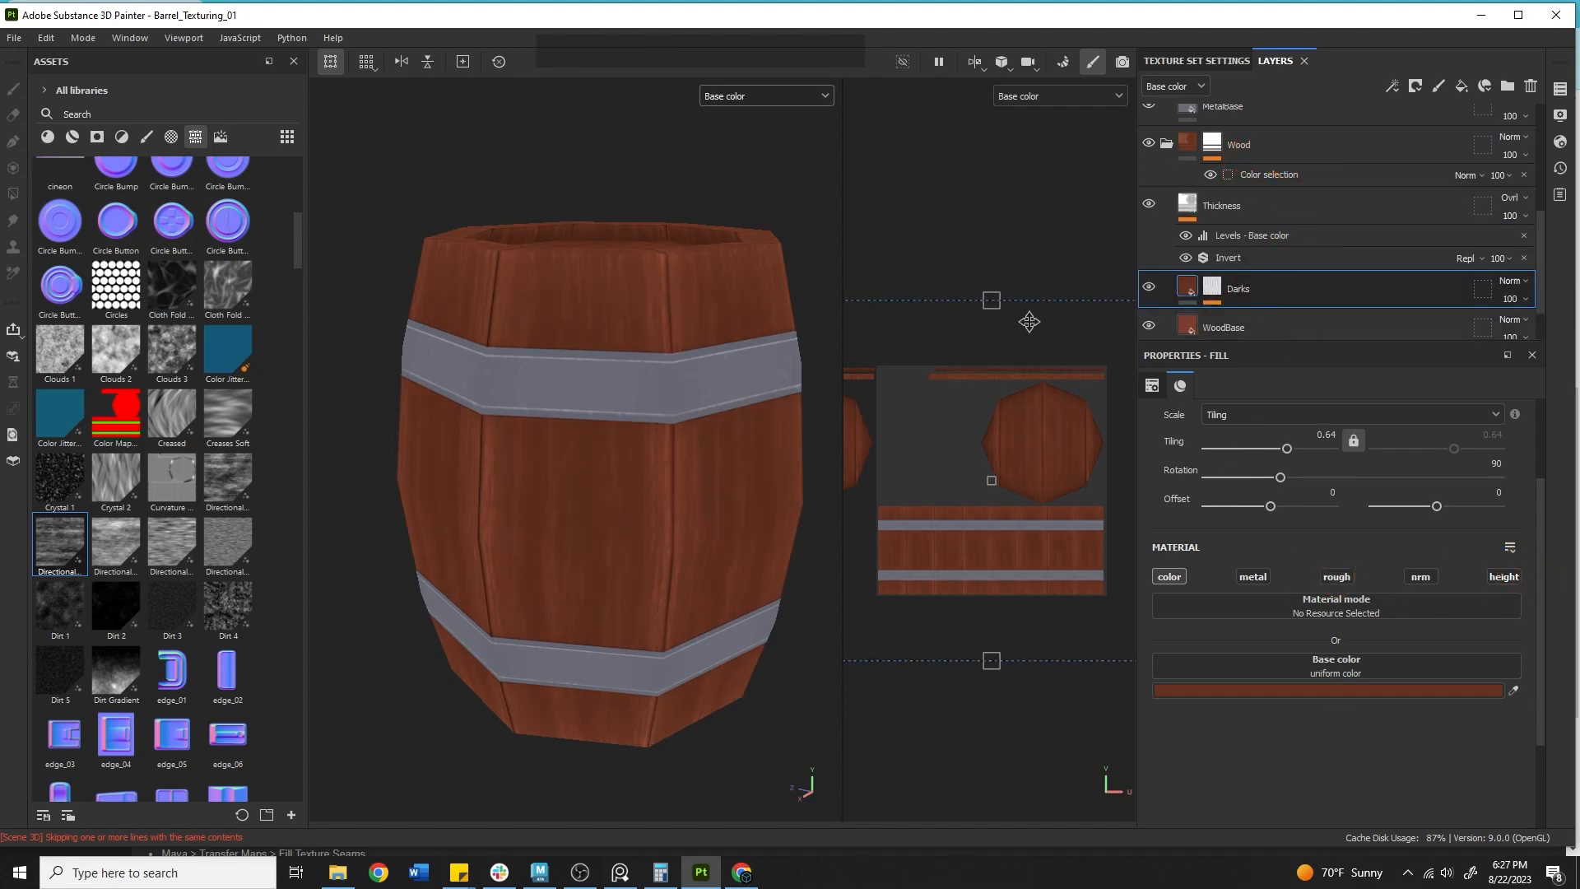
# Duplicate the Darks layer and rename the copy Lights.
pyautogui.scroll(-2, 1217, 300)
pyautogui.click(1275, 239)
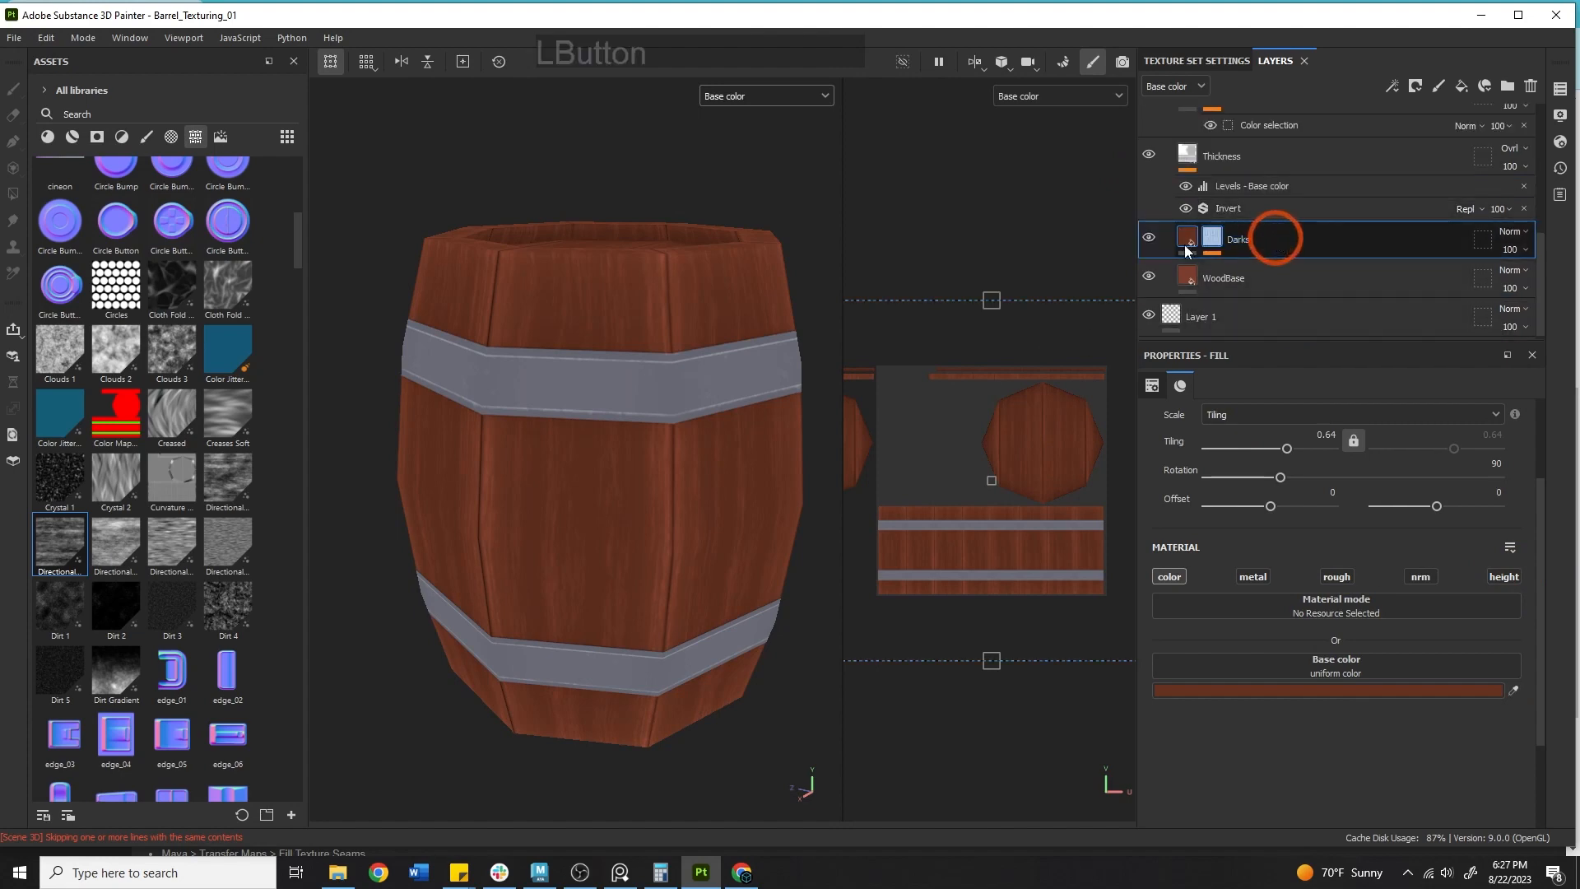
pyautogui.click(1151, 237)
pyautogui.click(1151, 237)
pyautogui.click(1296, 238)
pyautogui.hotkey('ctrl', 'd')
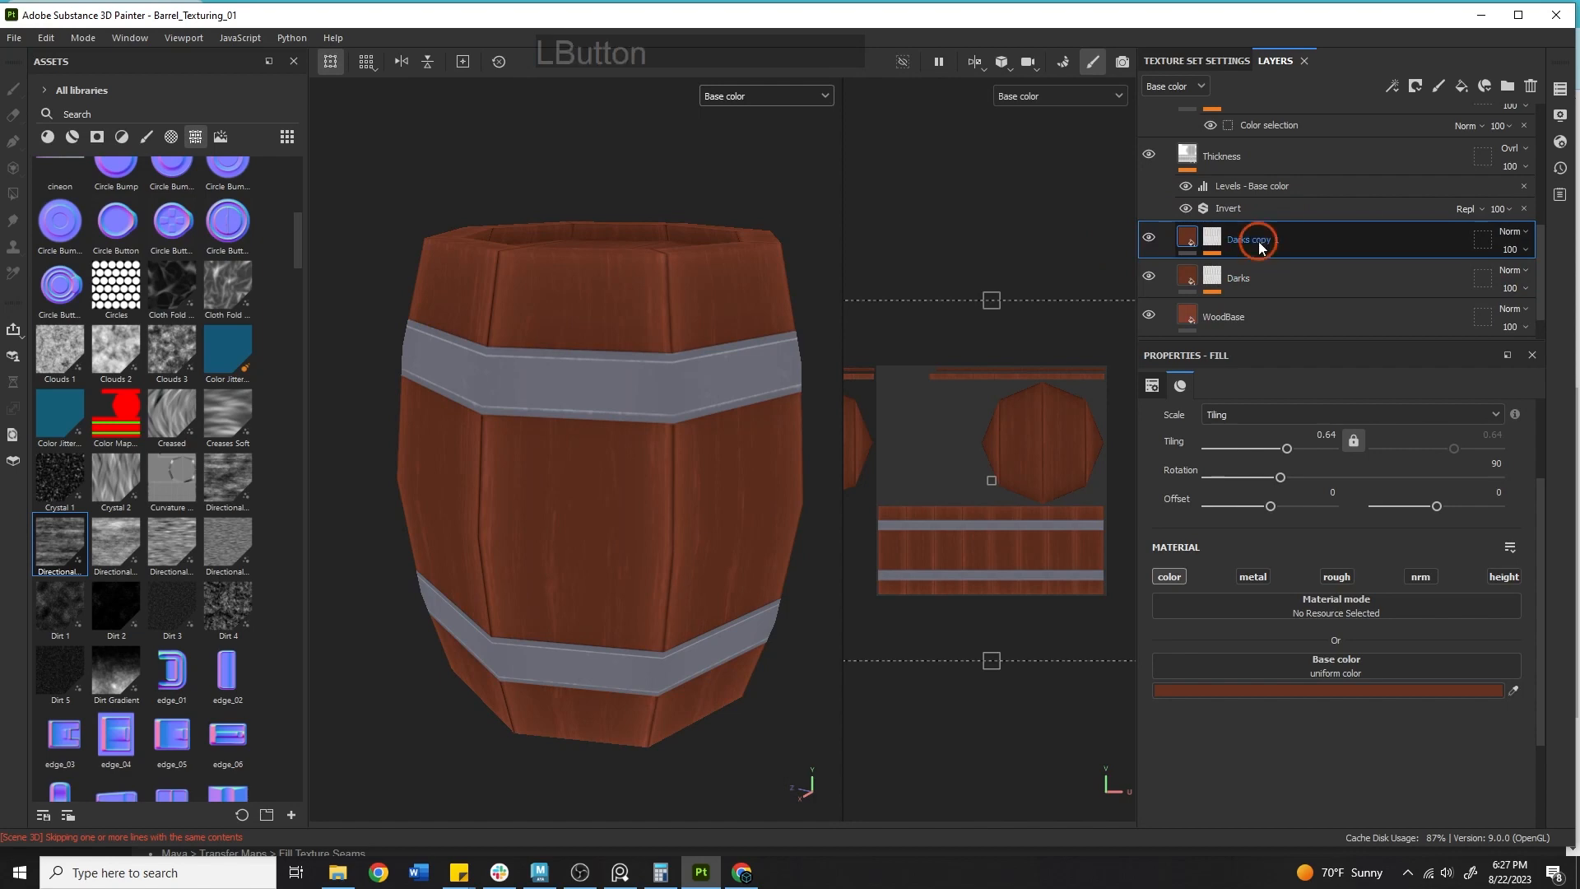
pyautogui.doubleClick(1257, 240)
pyautogui.write('Lights')
pyautogui.press('Return')
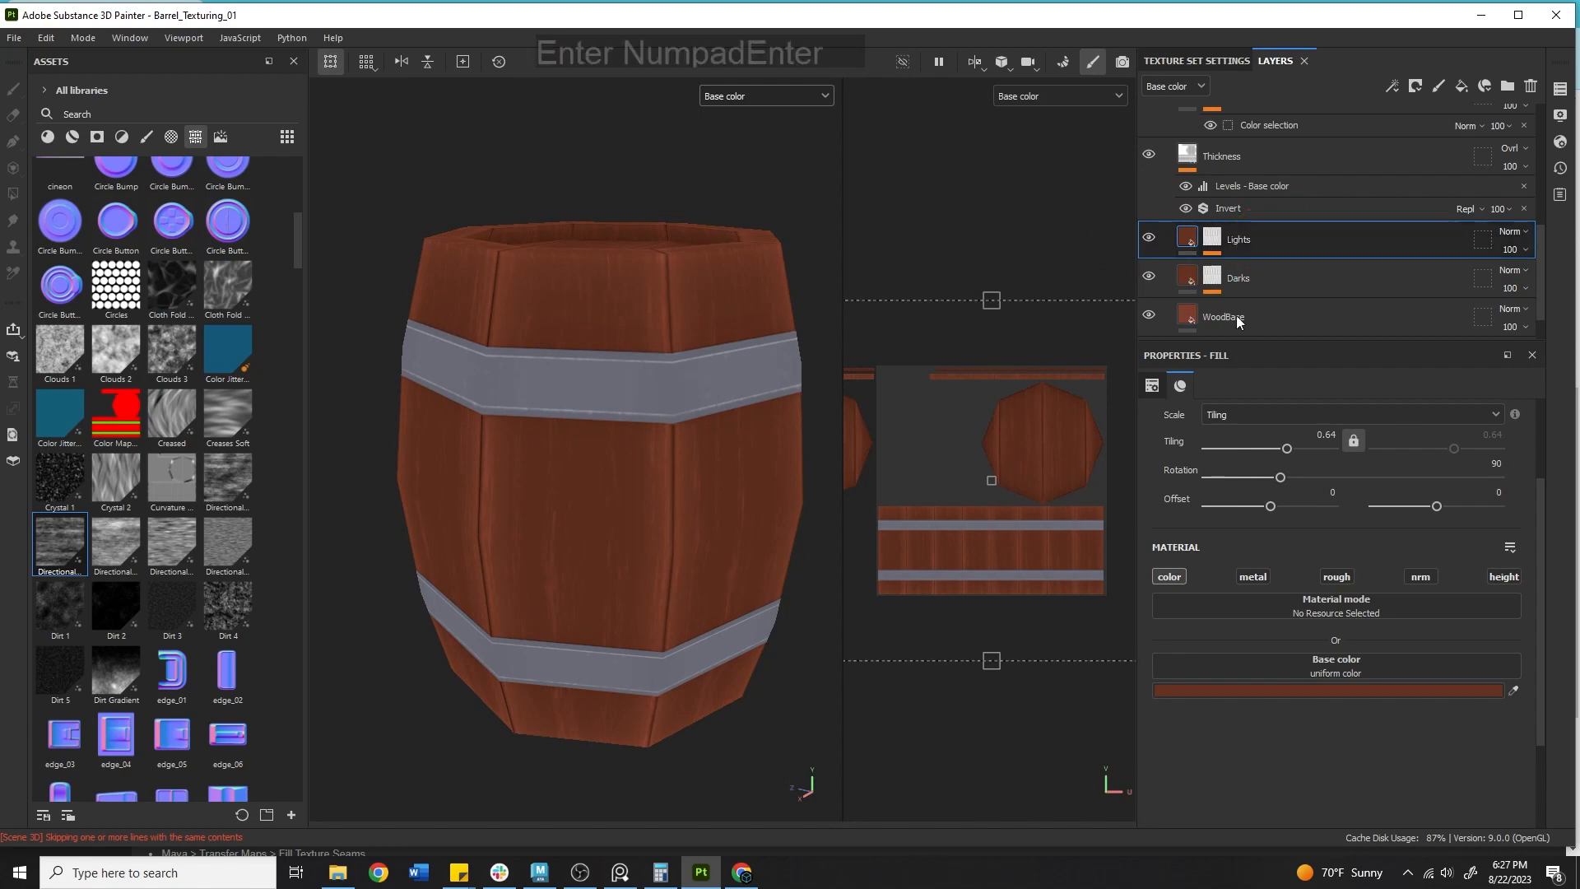
# Set the Lights layer's base colour to pure white, FFFFFF.
pyautogui.click(1516, 687)
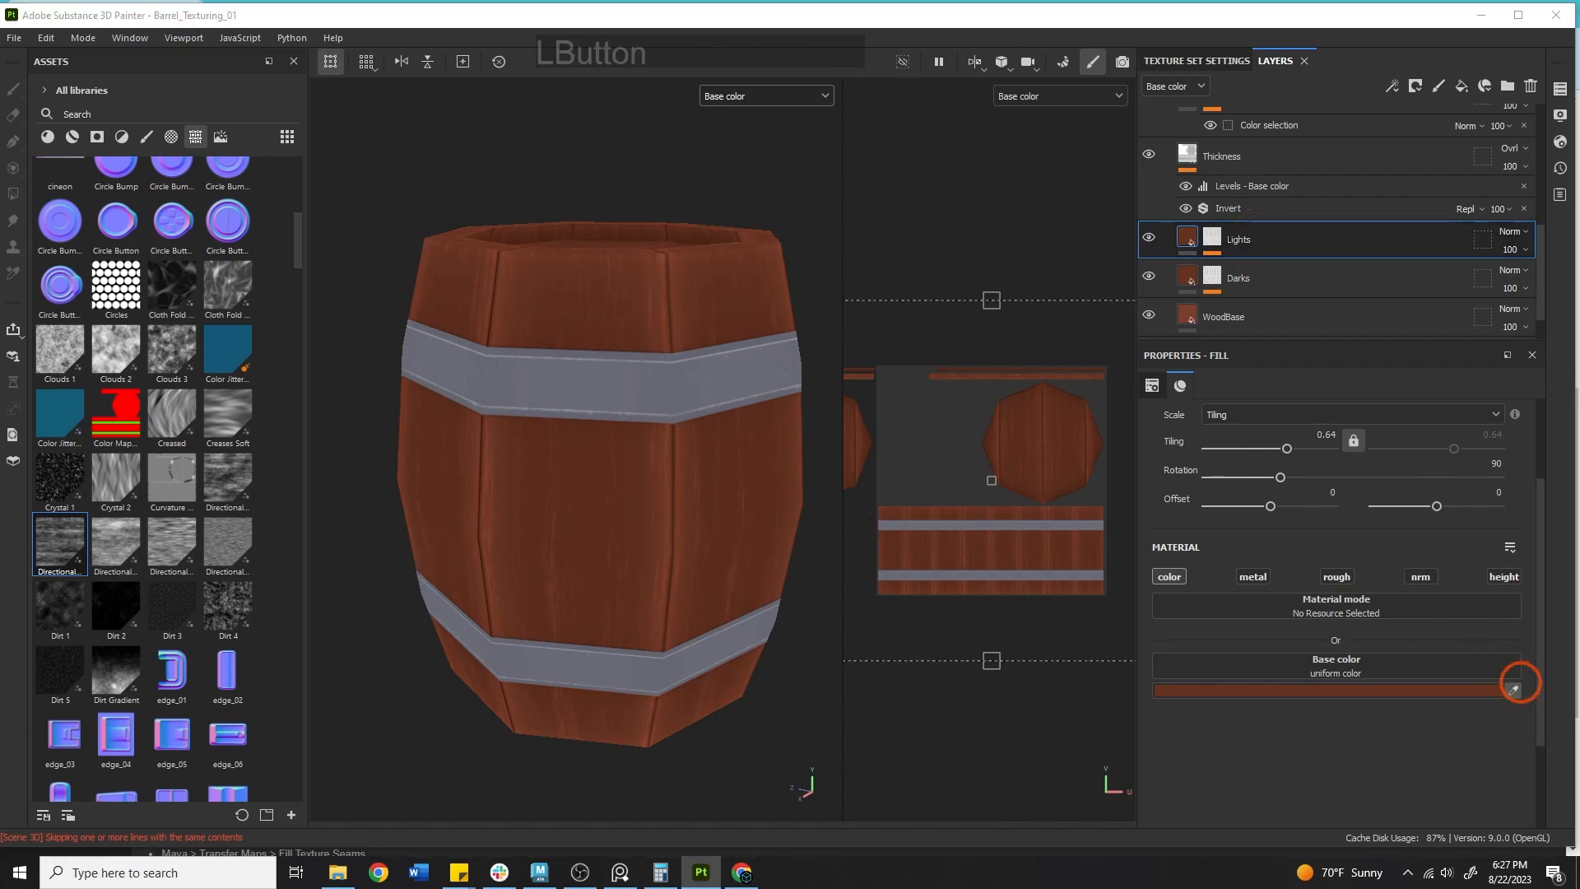
pyautogui.click(842, 356)
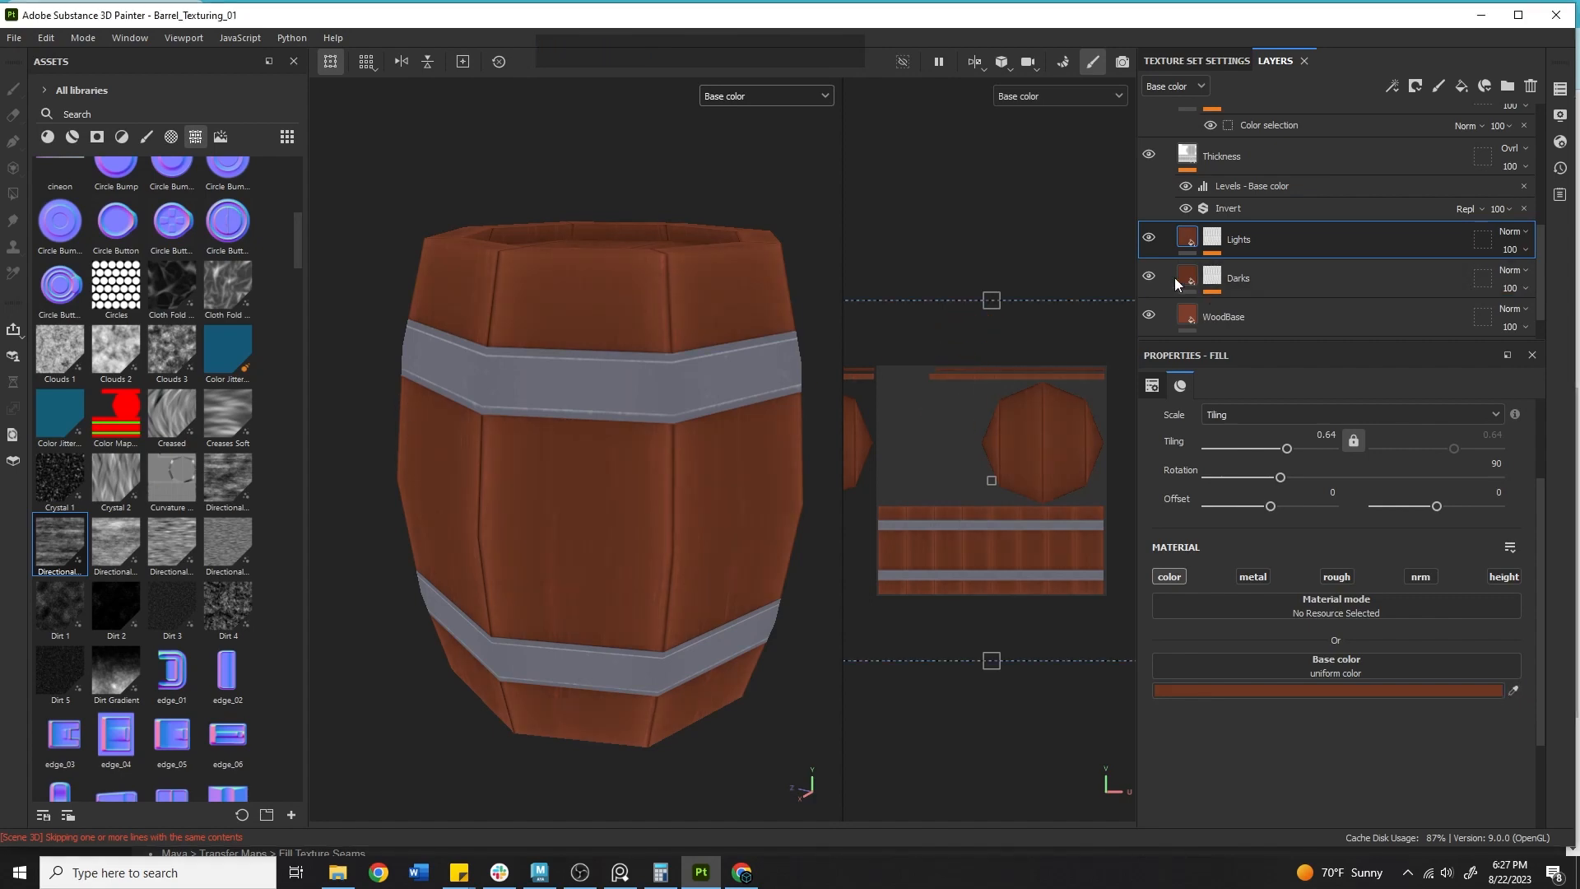
pyautogui.click(1294, 689)
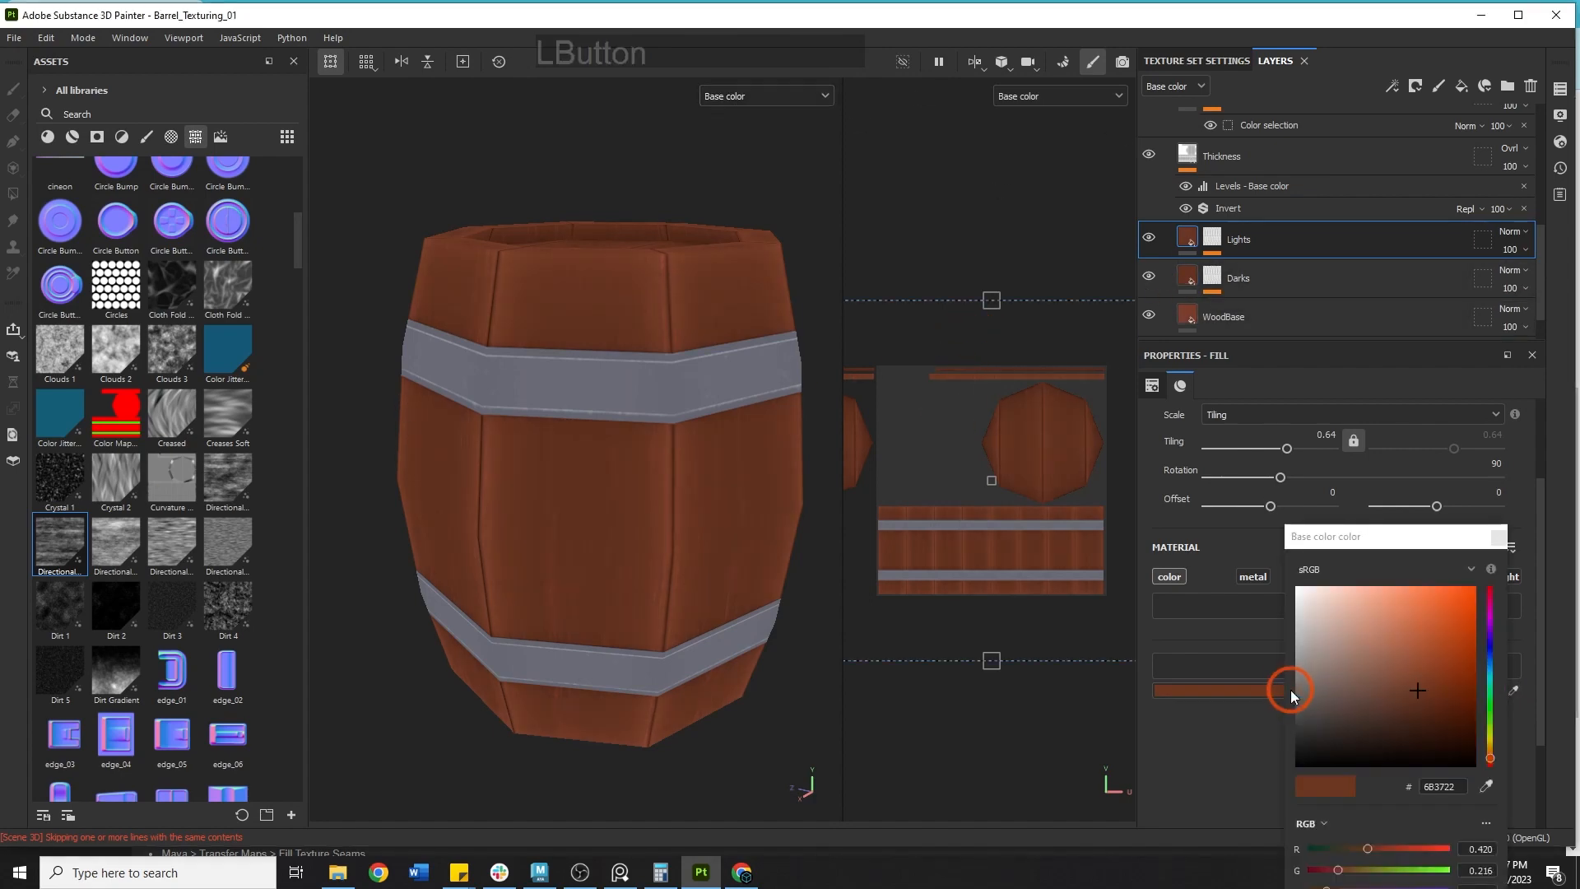
pyautogui.moveTo(1346, 593); pyautogui.dragTo(1193, 579)
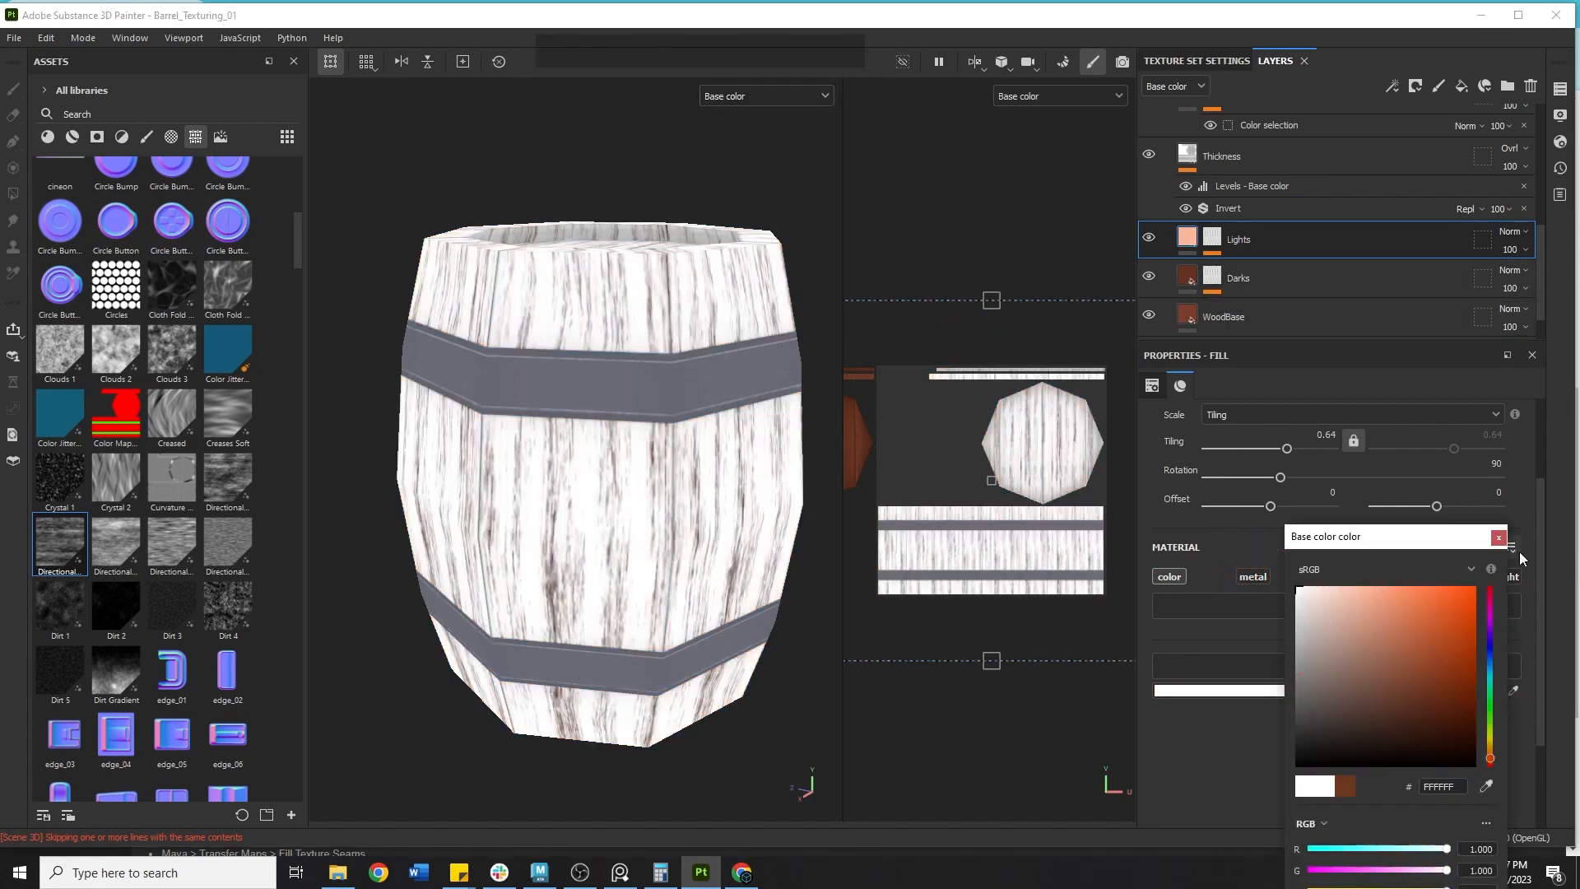
pyautogui.click(1497, 538)
# Select the Directional Noise 2 fill in the Lights mask and set its horizontal offset to 0.42.
pyautogui.click(1195, 240)
pyautogui.click(1498, 538)
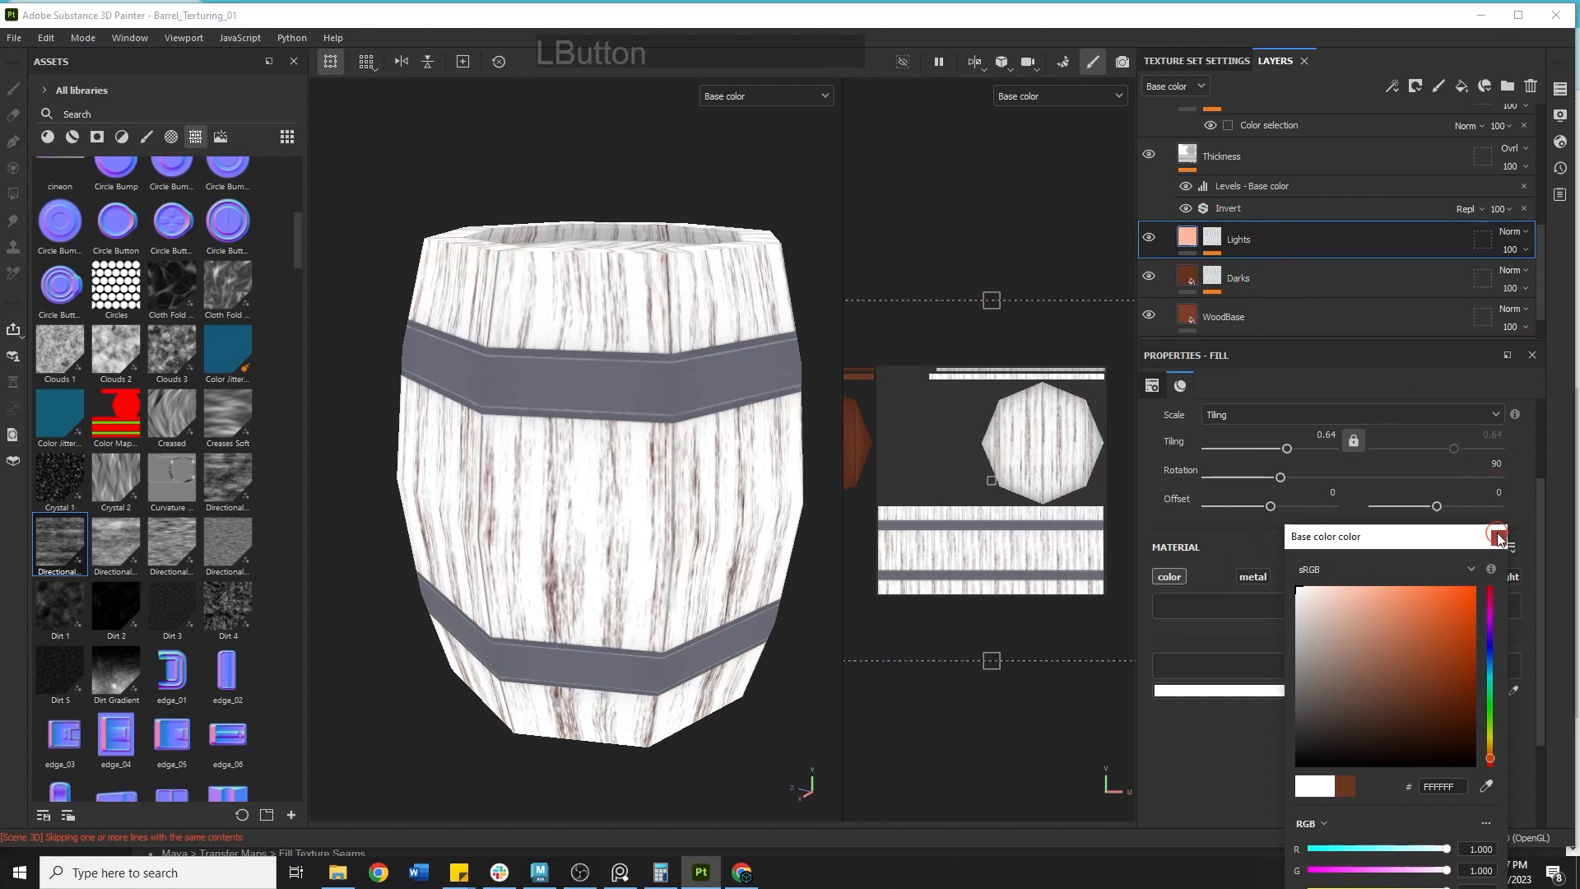
pyautogui.click(1215, 249)
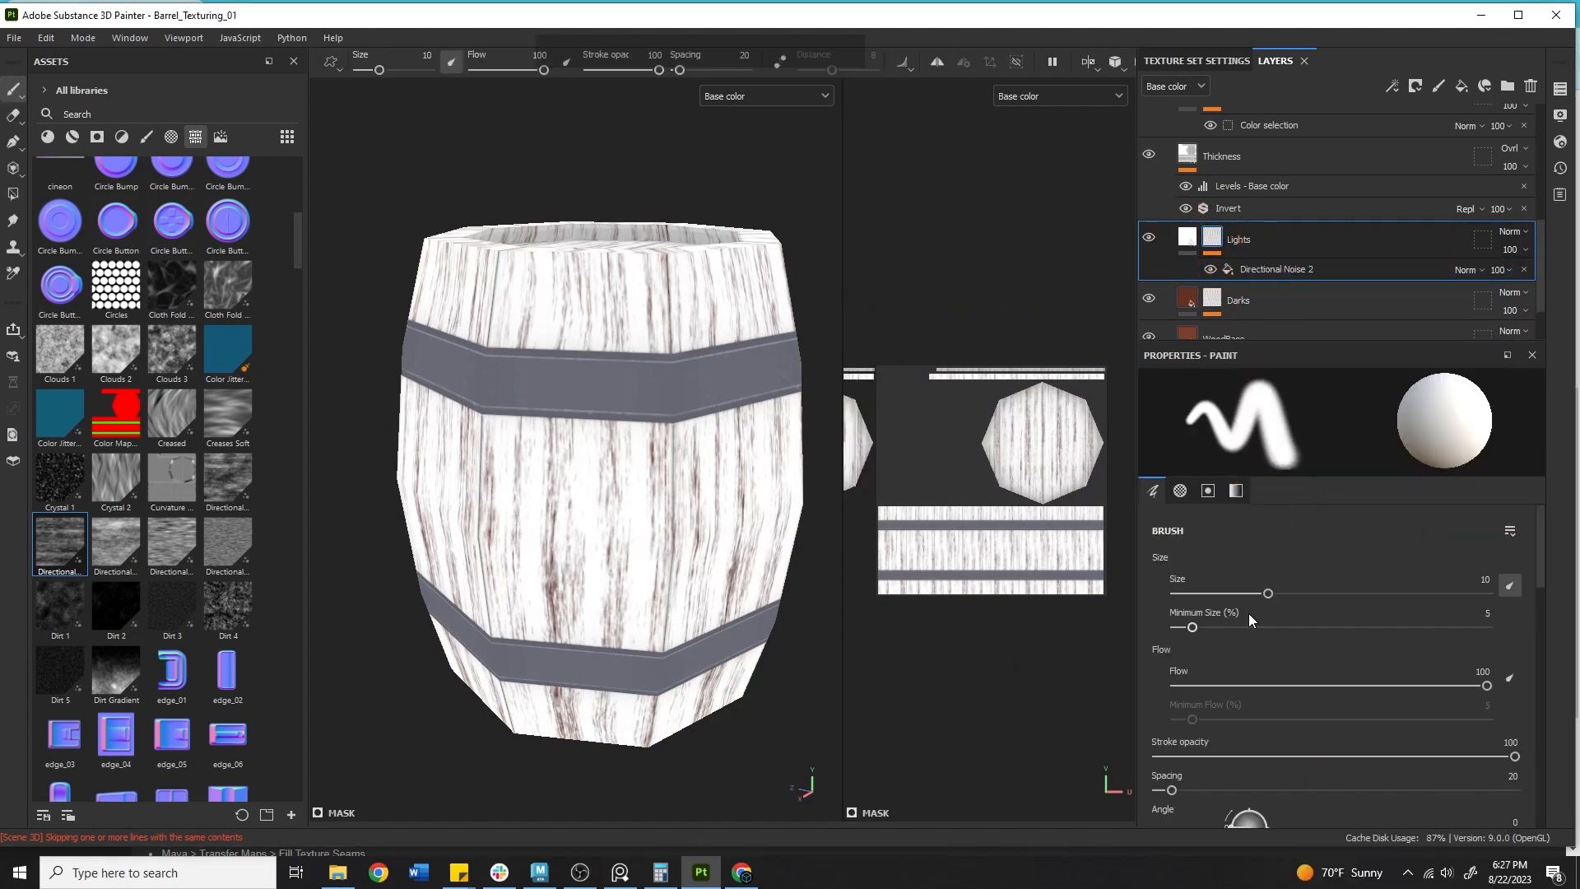
pyautogui.click(1266, 264)
pyautogui.scroll(2, 1271, 576)
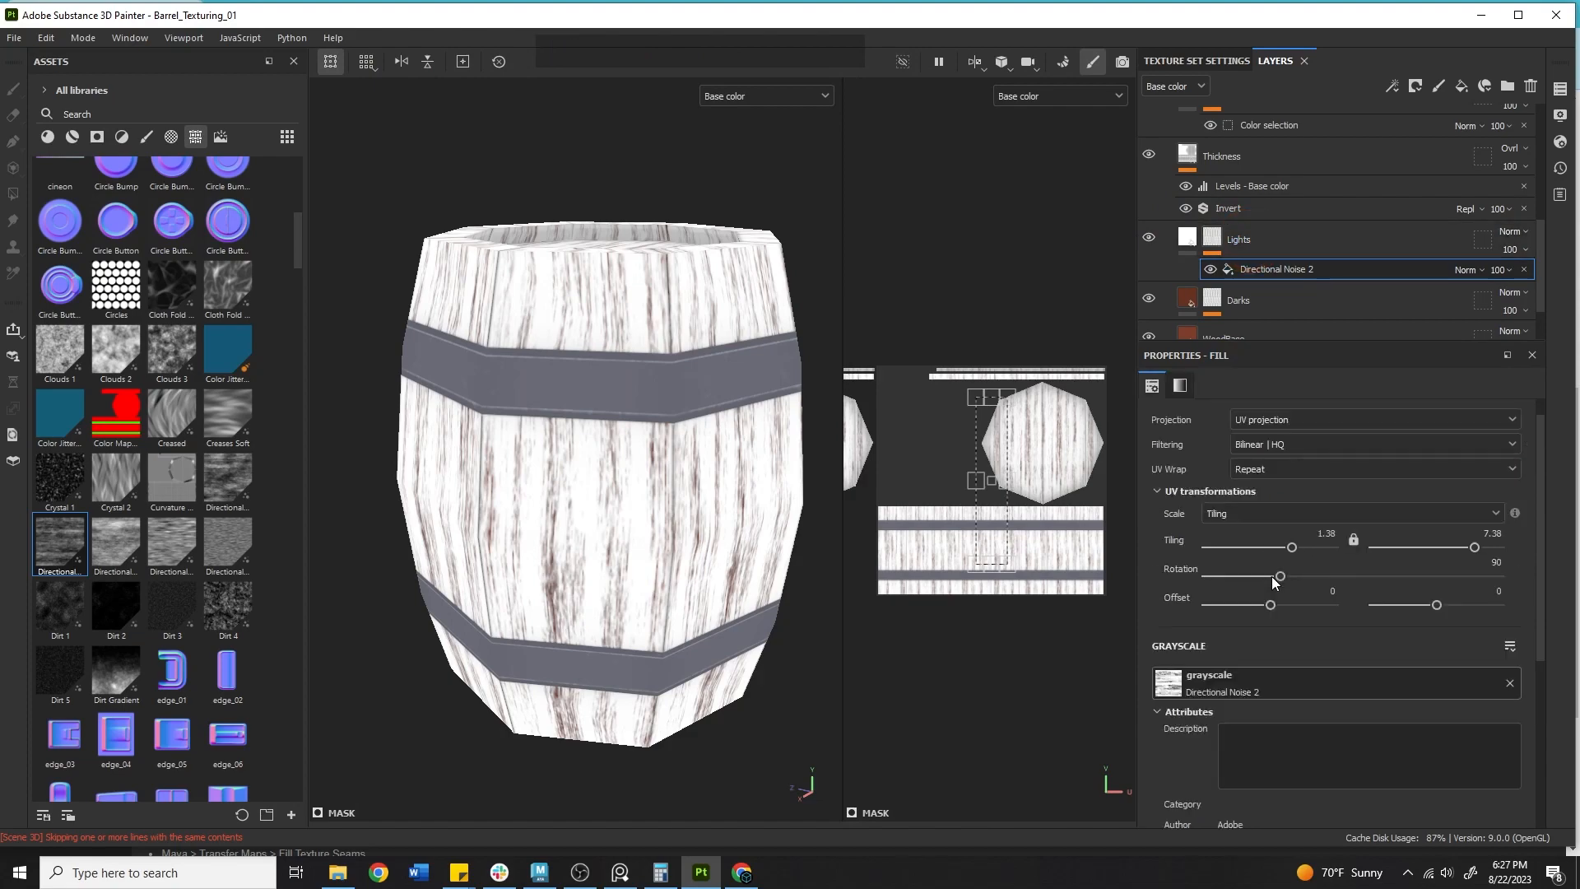
pyautogui.moveTo(1272, 580); pyautogui.dragTo(1296, 582)
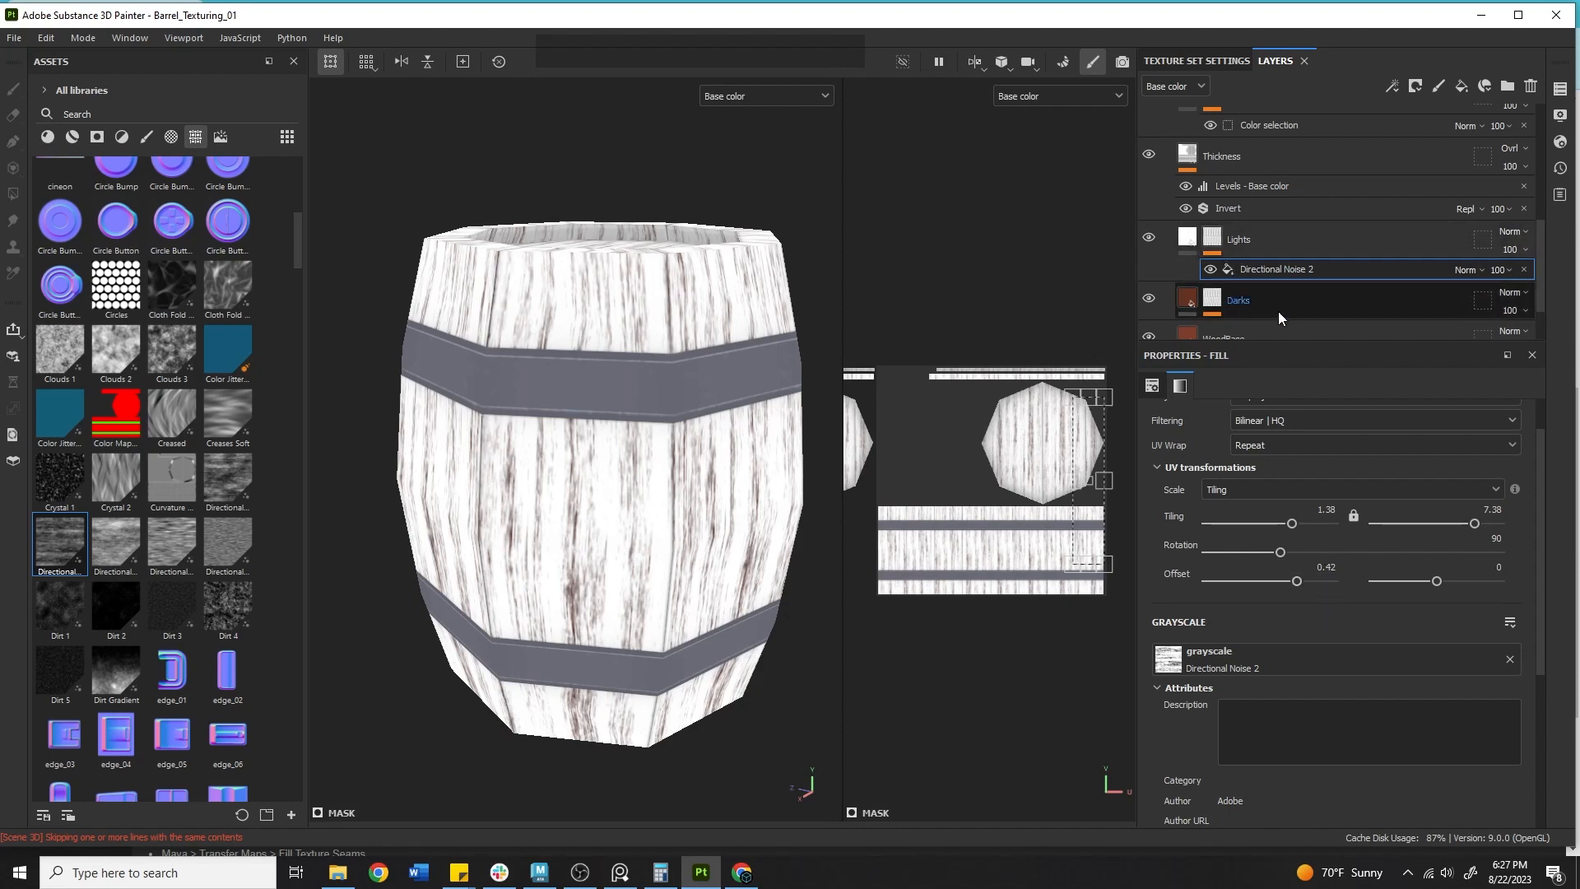
# Add an Invert filter above the Directional Noise 2 fill in the Lights layer's mask.
pyautogui.rightClick(1211, 235)
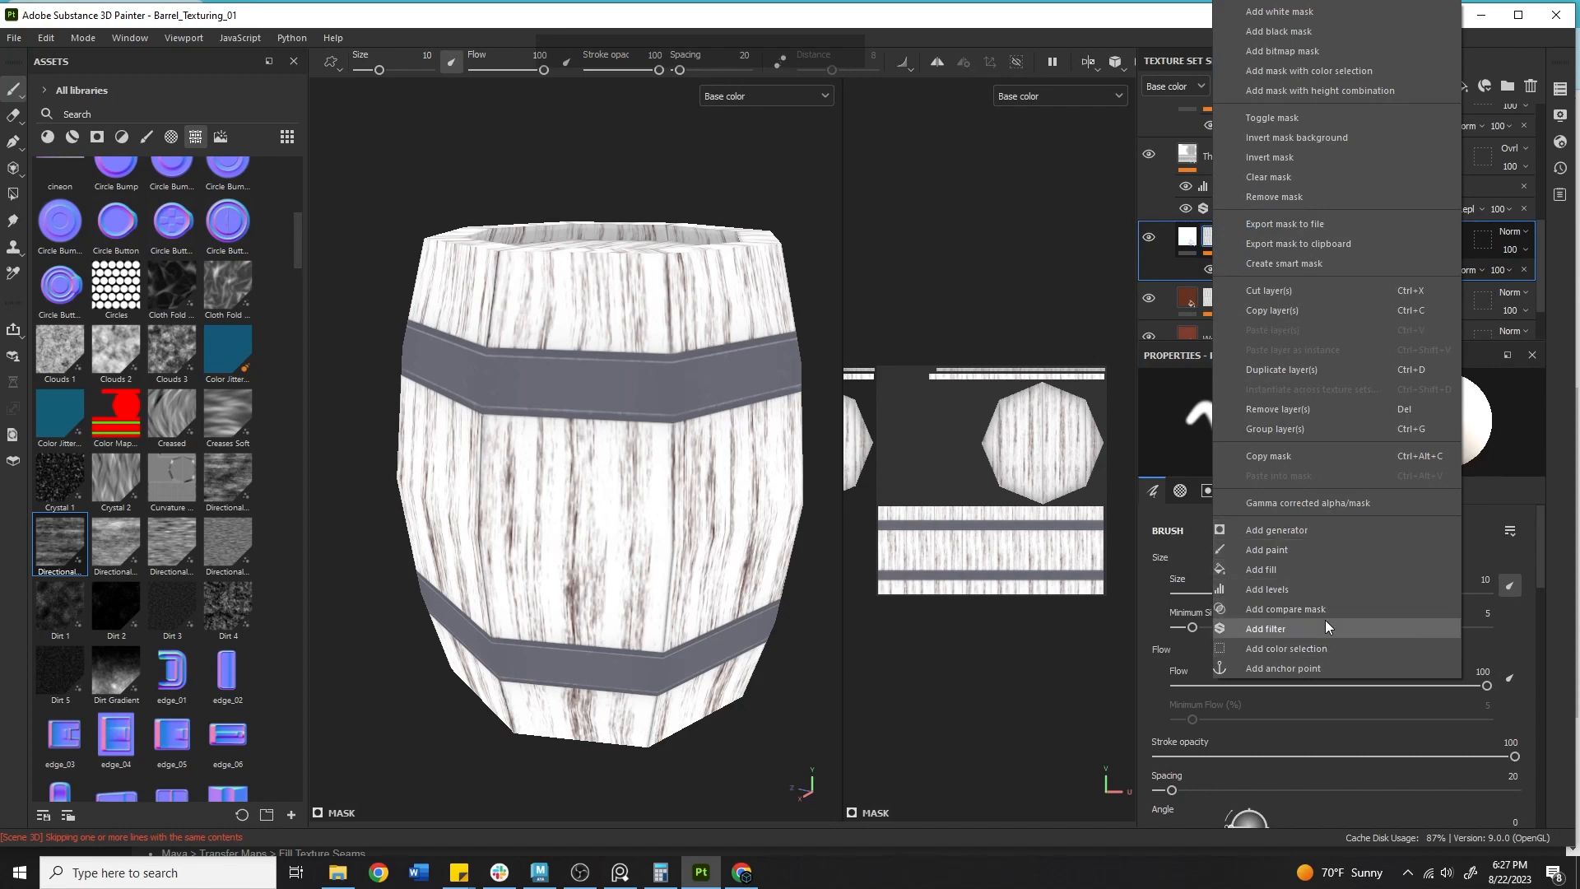
pyautogui.click(1303, 630)
pyautogui.click(1349, 428)
pyautogui.write('grad')
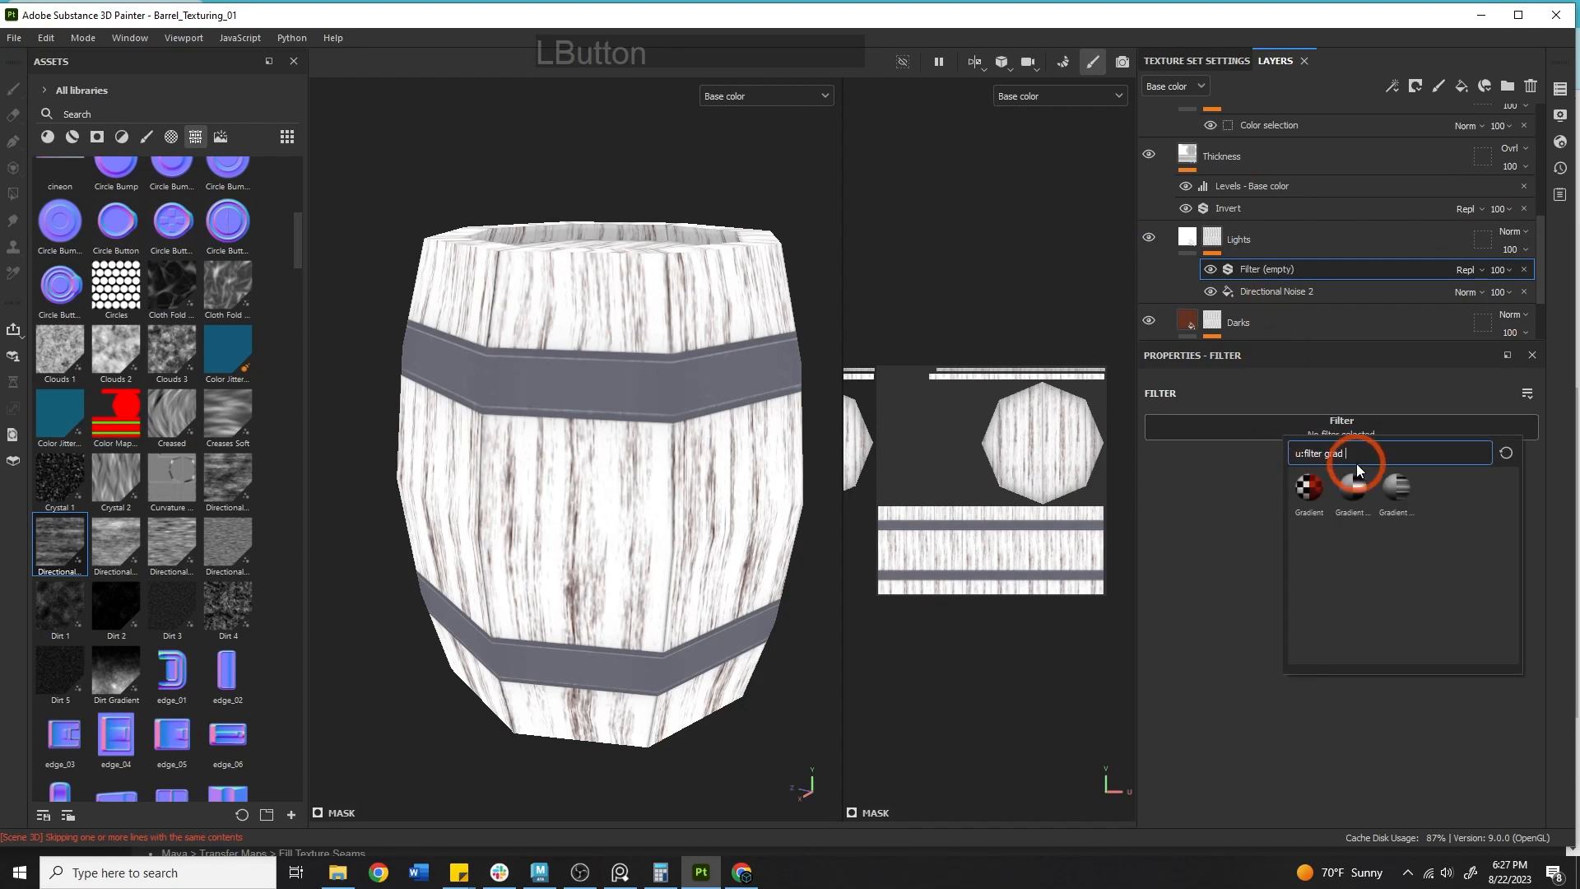
pyautogui.press('BackSpace')
pyautogui.press('BackSpace')
pyautogui.press('BackSpace')
pyautogui.press('BackSpace')
pyautogui.write('inver')
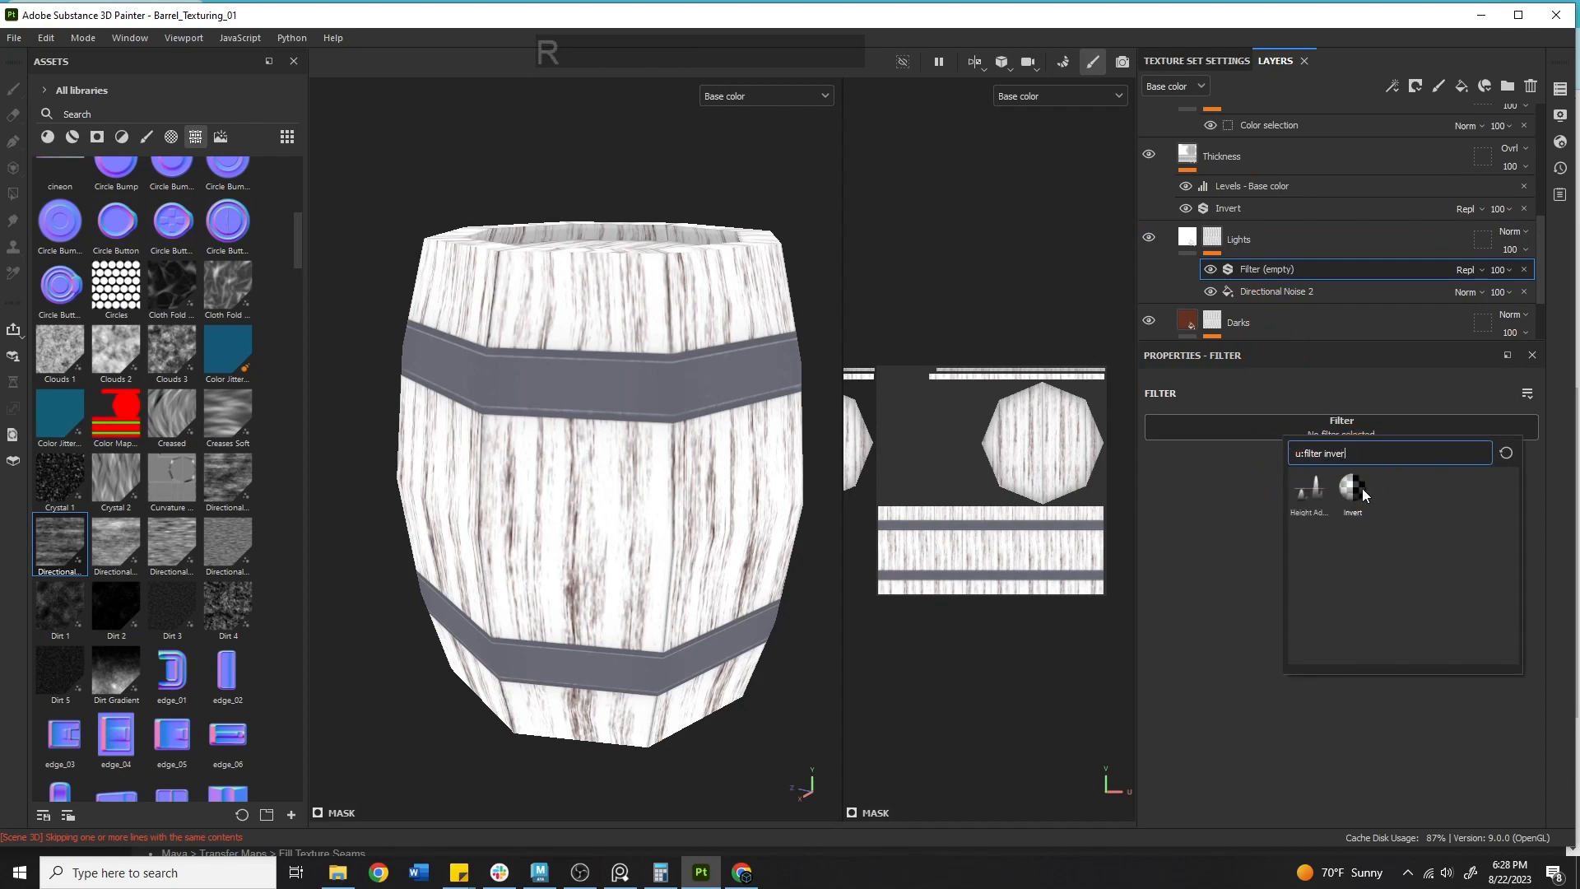
pyautogui.click(1359, 489)
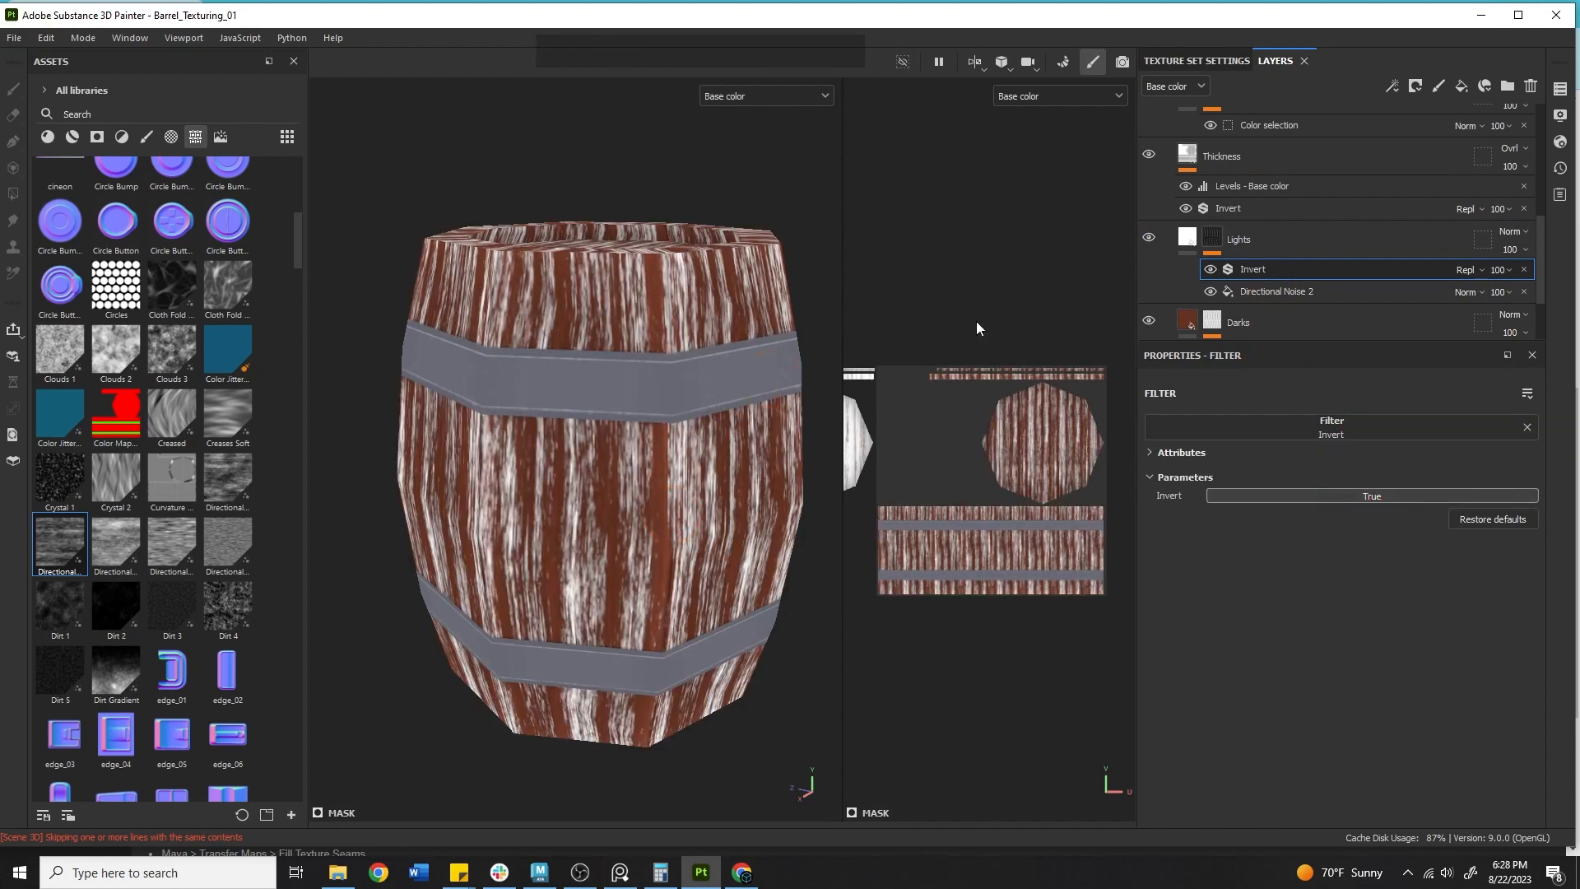
# Set the Lights layer's base colour by sampling the WoodBase layer's colour with the eyedropper.
pyautogui.click(1186, 236)
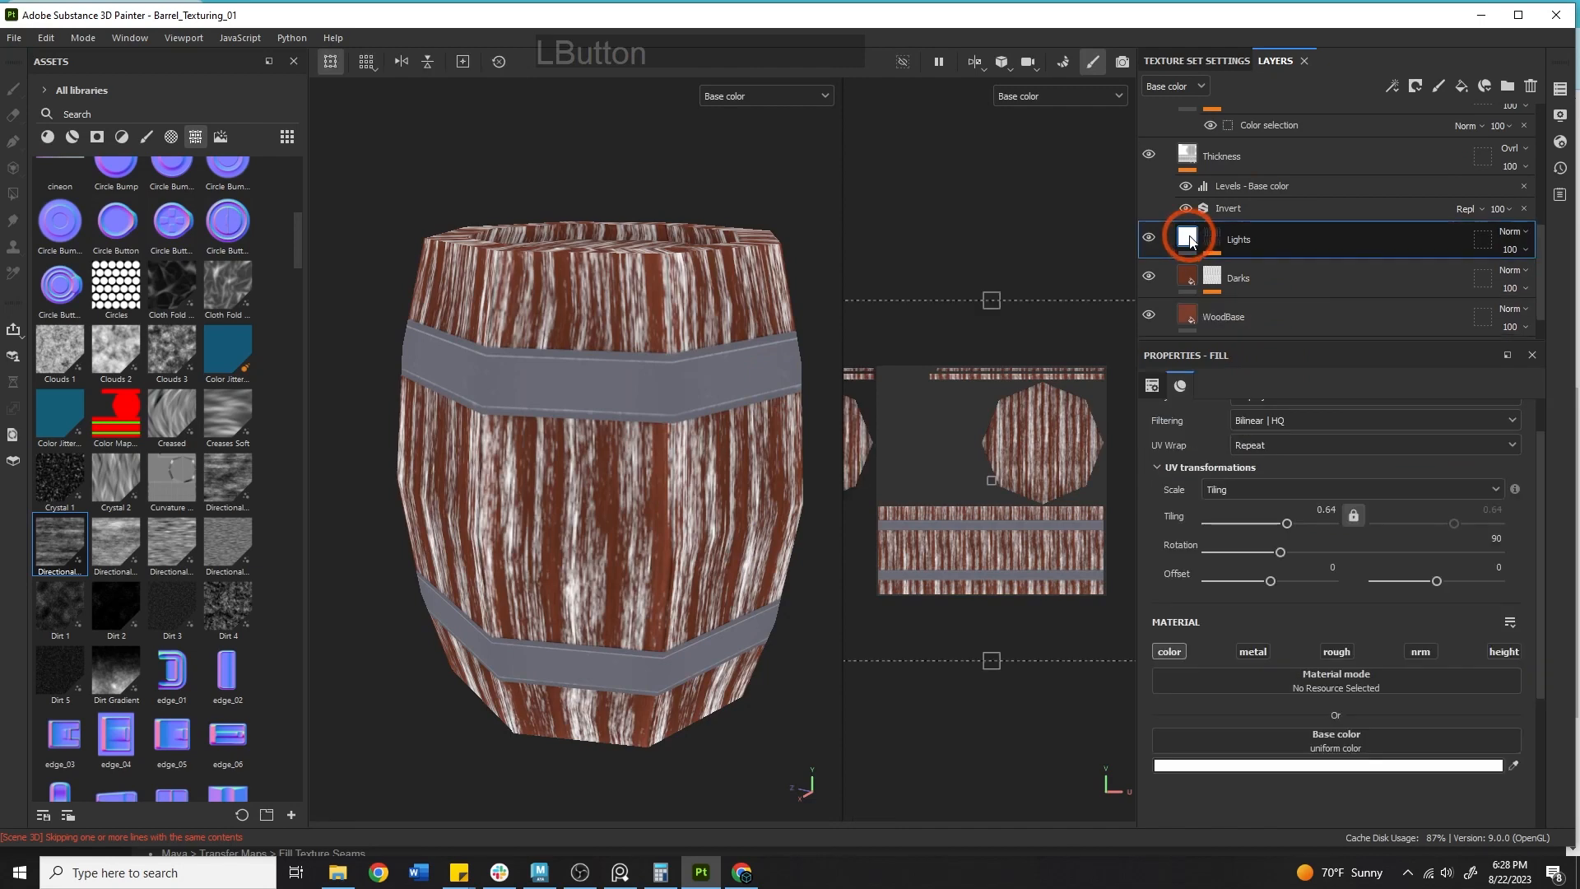
pyautogui.click(1513, 765)
pyautogui.click(1186, 314)
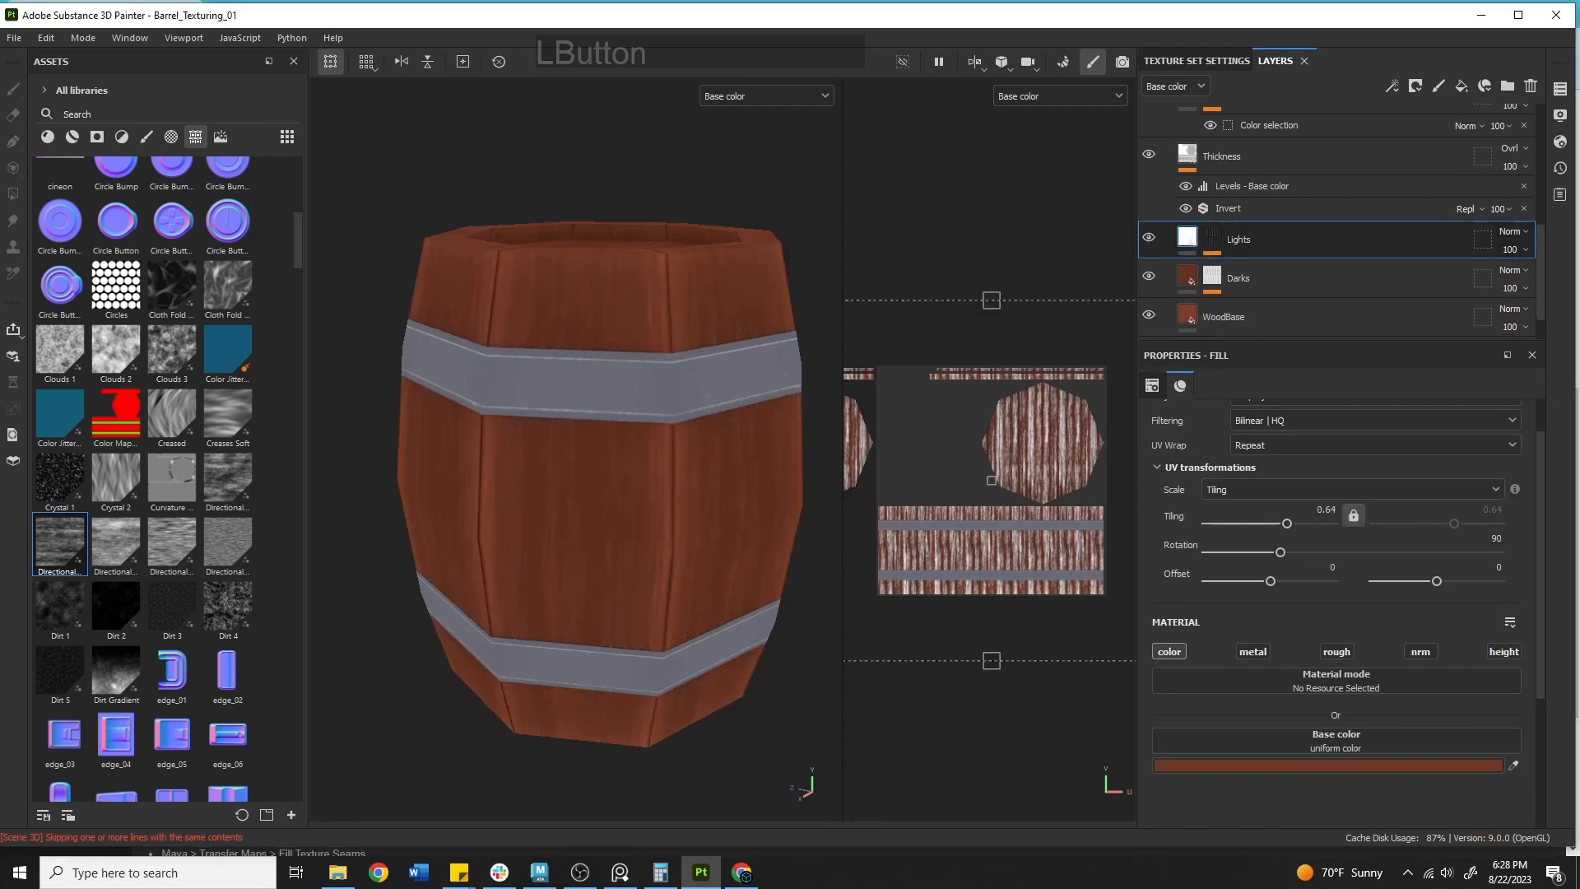
pyautogui.keyDown('alt'); pyautogui.moveTo(590, 301); pyautogui.dragTo(621, 282, button='middle'); pyautogui.keyUp('alt')
pyautogui.keyDown('alt'); pyautogui.moveTo(627, 290); pyautogui.dragTo(706, 316); pyautogui.keyUp('alt')
# Toggle the Lights layer's visibility off and on to compare the result.
pyautogui.click(1148, 237)
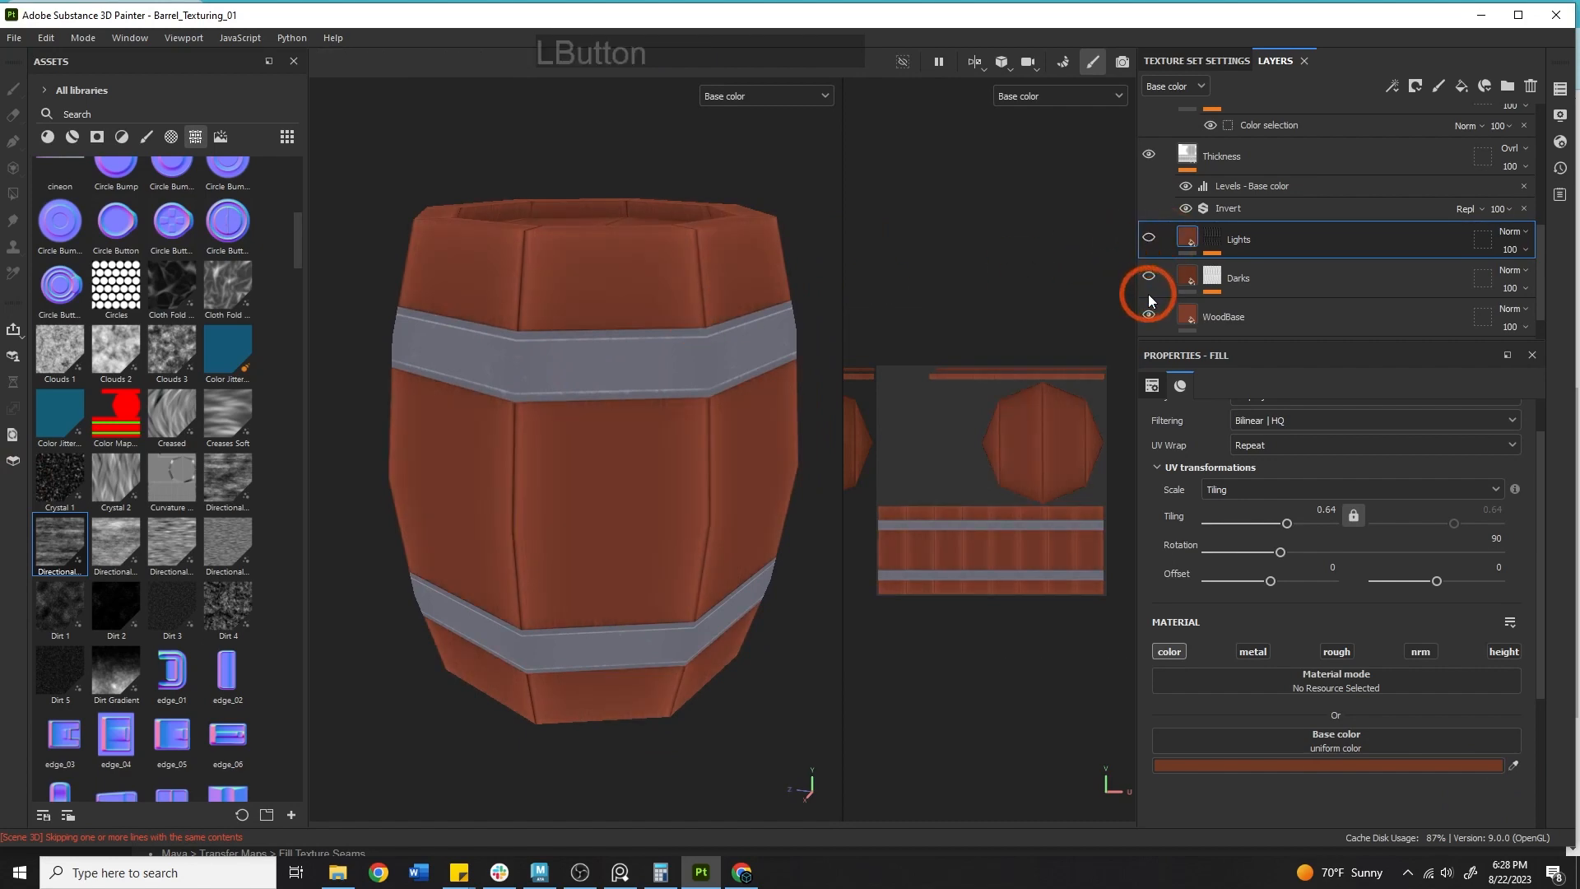
pyautogui.click(1148, 238)
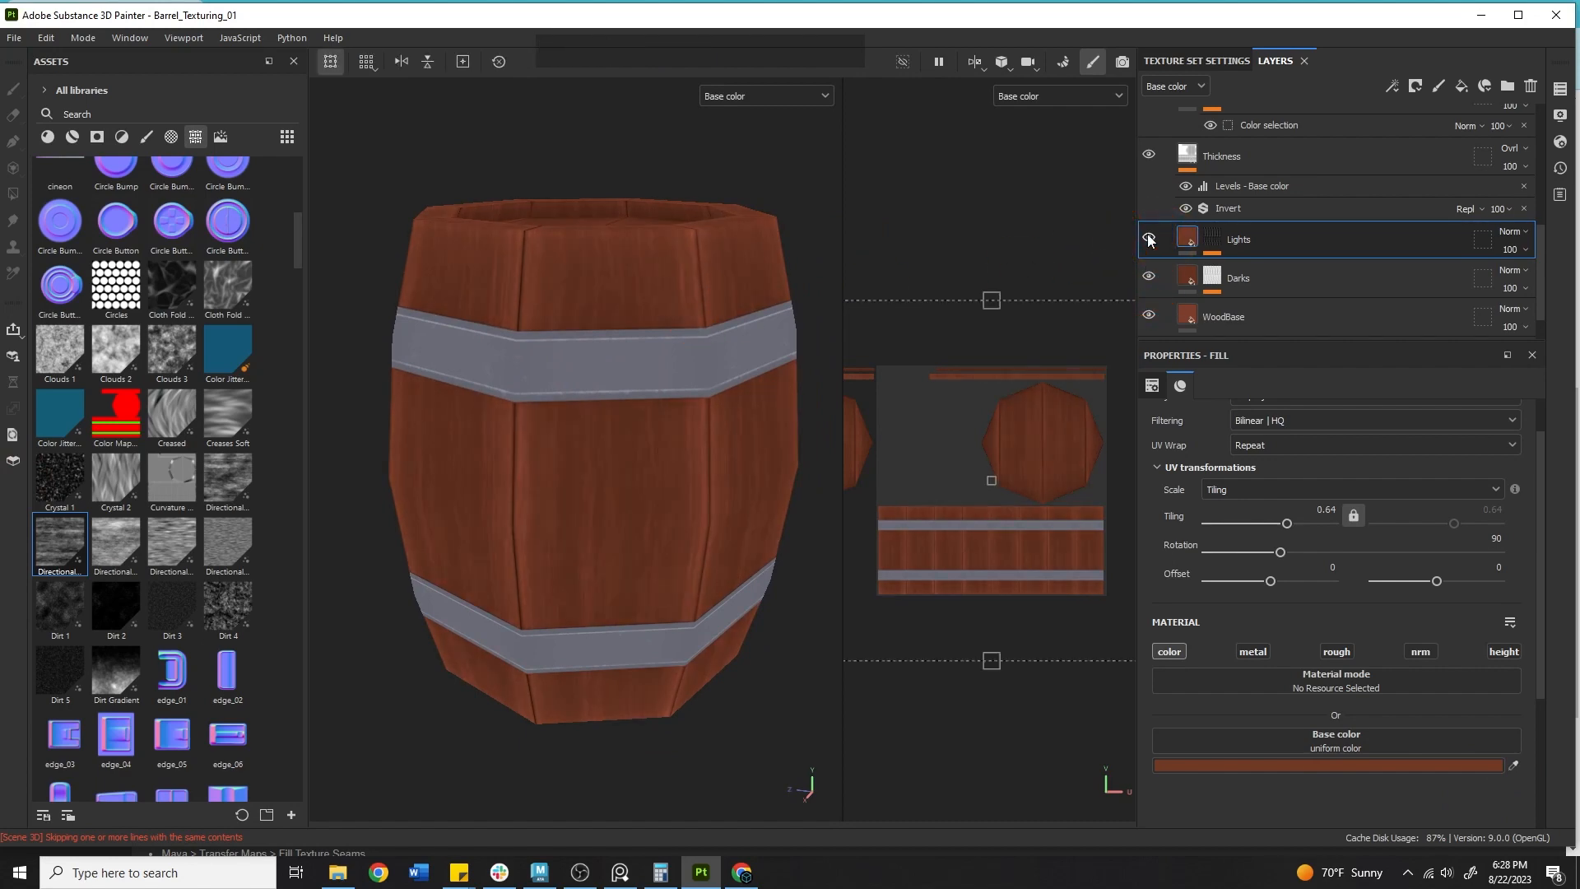
# Try a new fill layer above Darks with a sampled, then white, base colour, hiding Lights, then delete it.
pyautogui.click(1310, 281)
pyautogui.click(1461, 85)
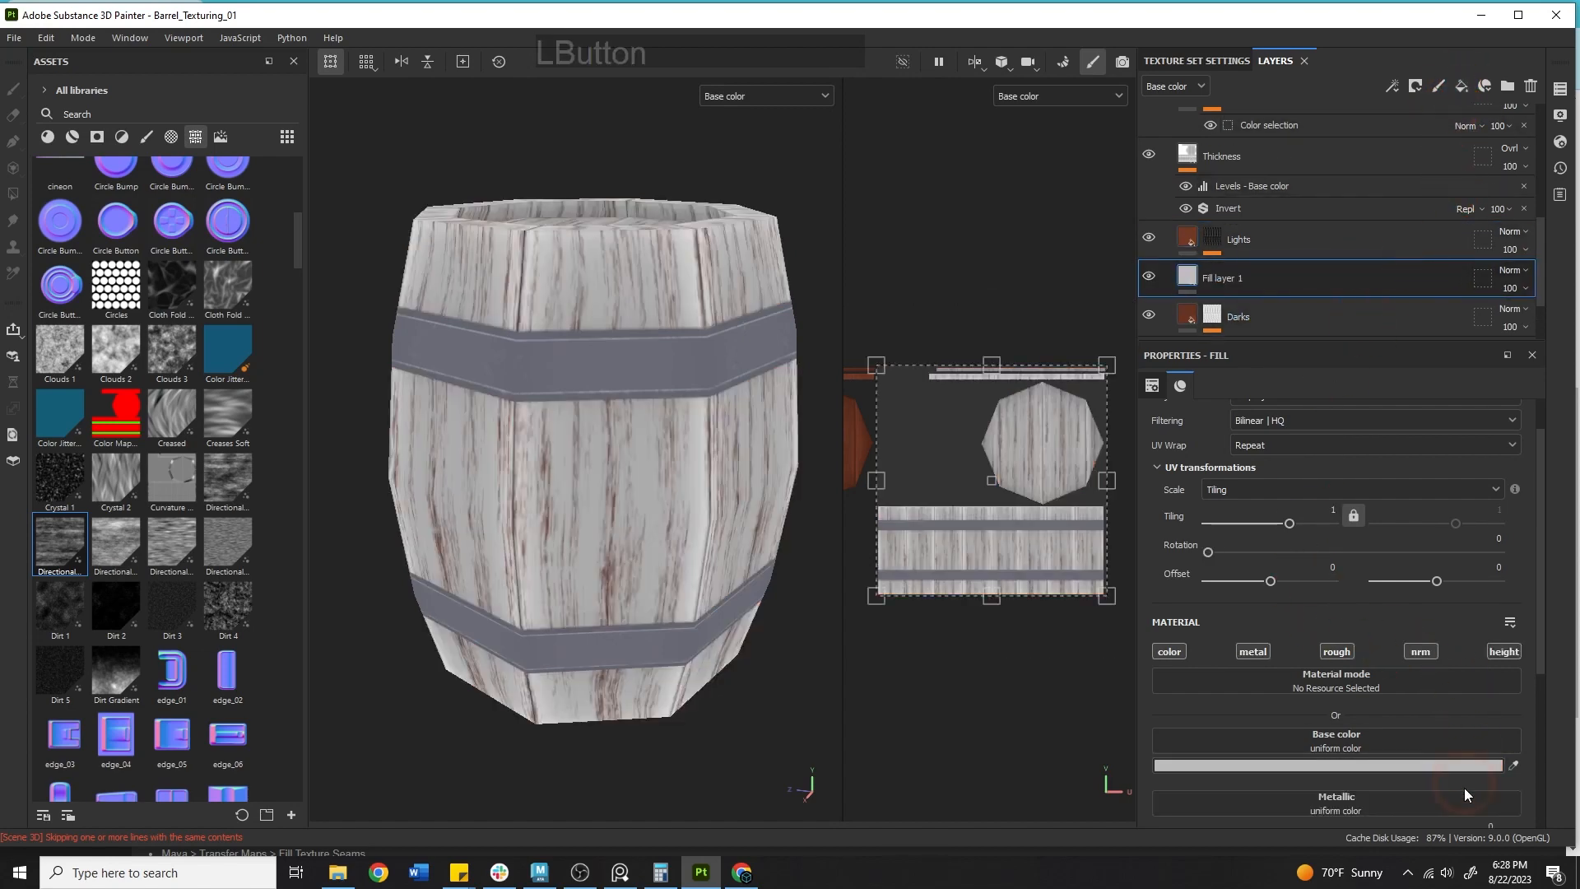
pyautogui.click(1513, 765)
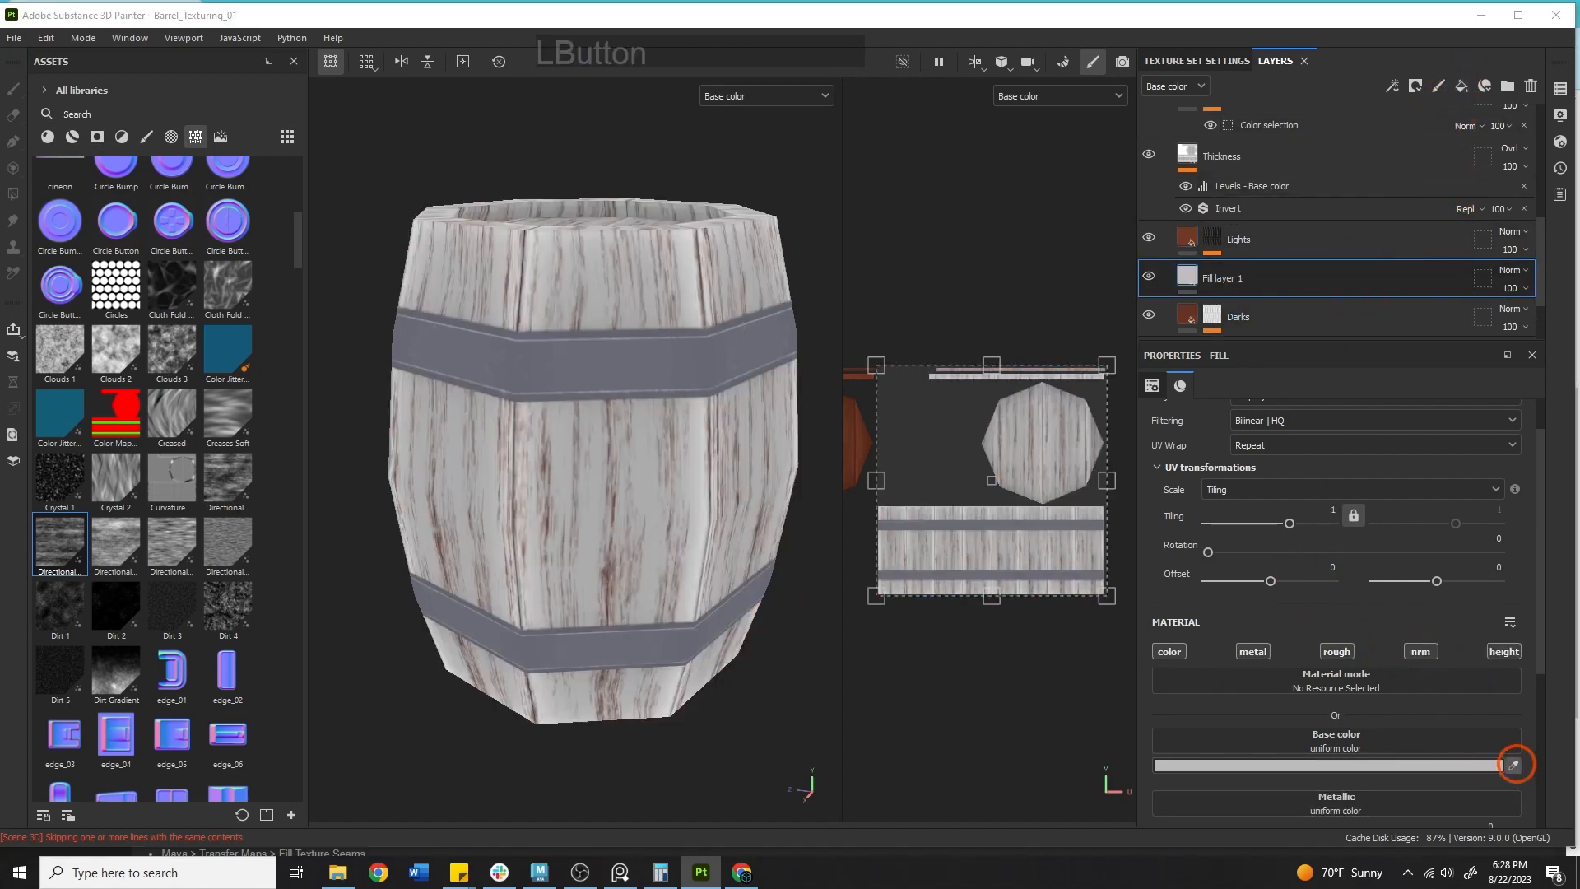
pyautogui.moveTo(1515, 765); pyautogui.dragTo(859, 444)
pyautogui.click(1150, 237)
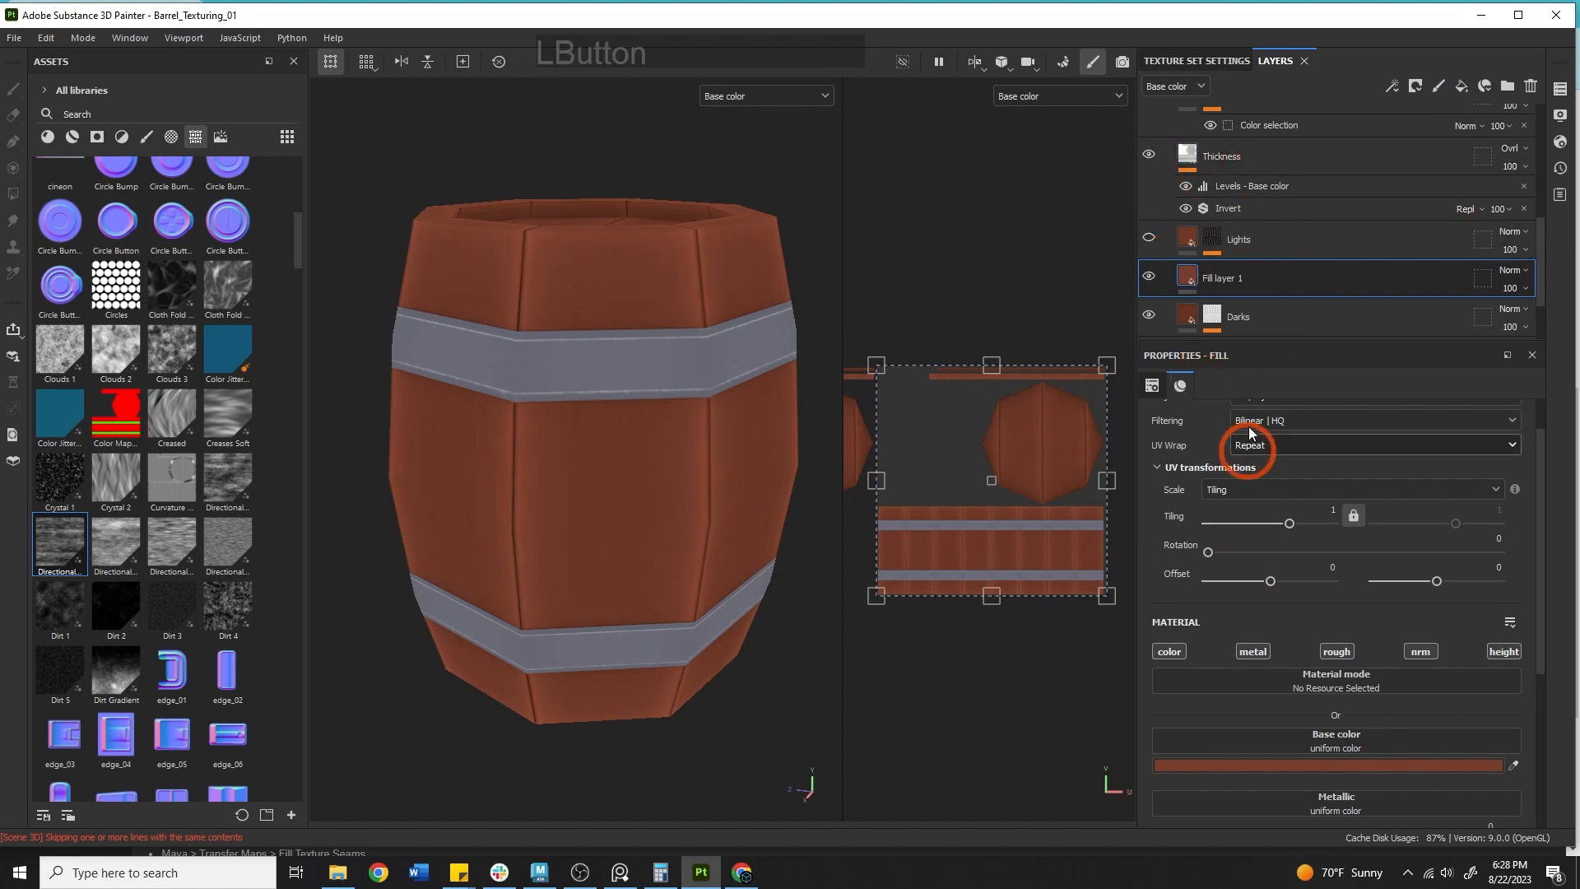
pyautogui.click(1226, 772)
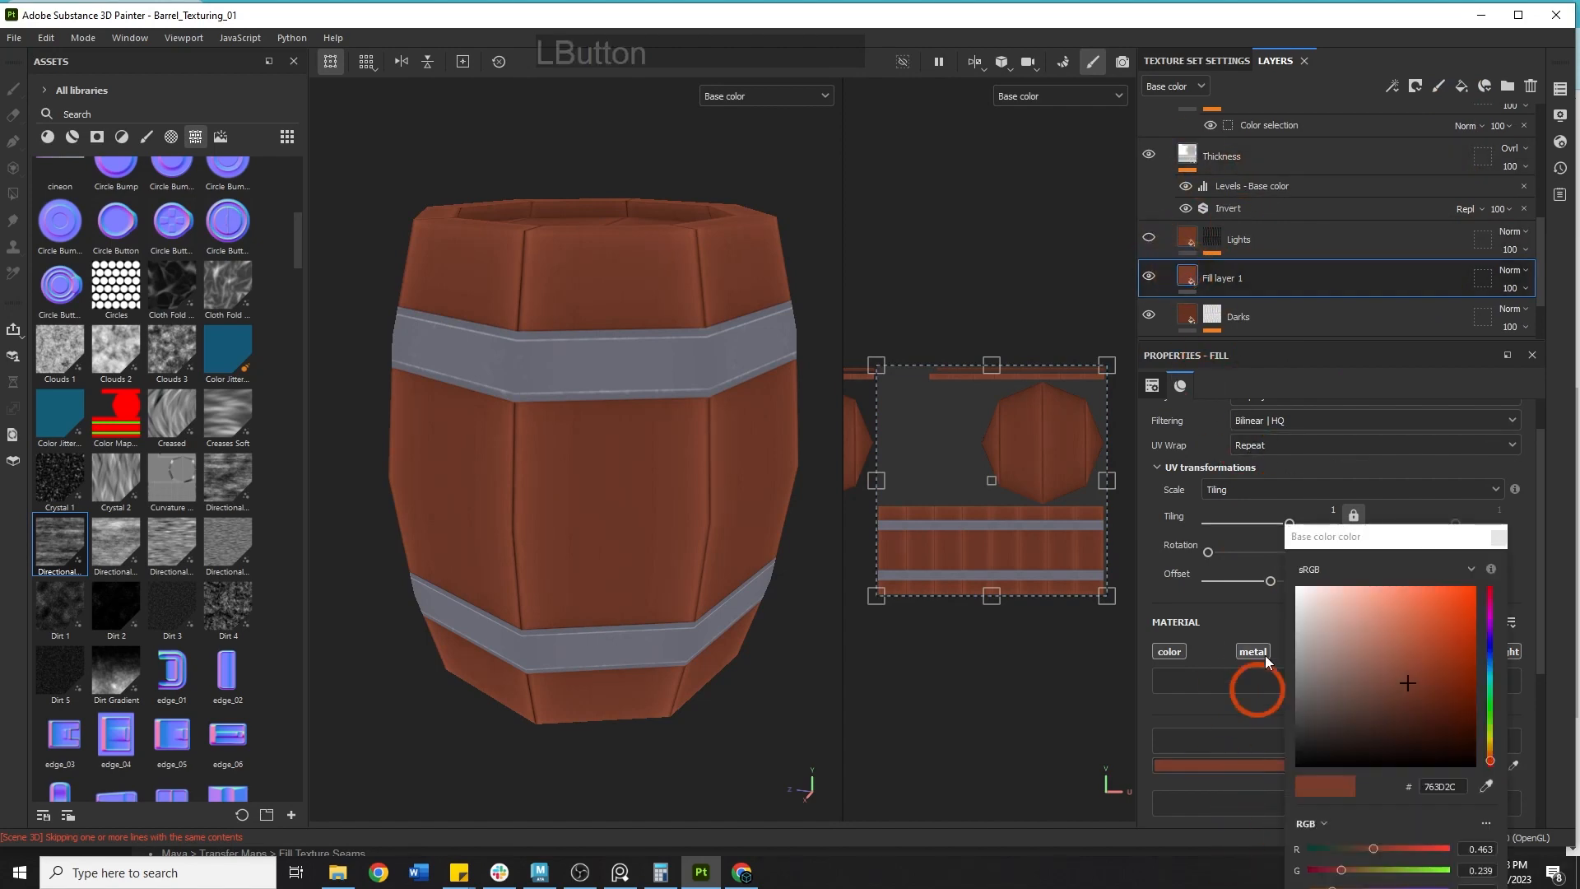
pyautogui.click(1312, 763)
pyautogui.moveTo(1386, 723); pyautogui.dragTo(1298, 588)
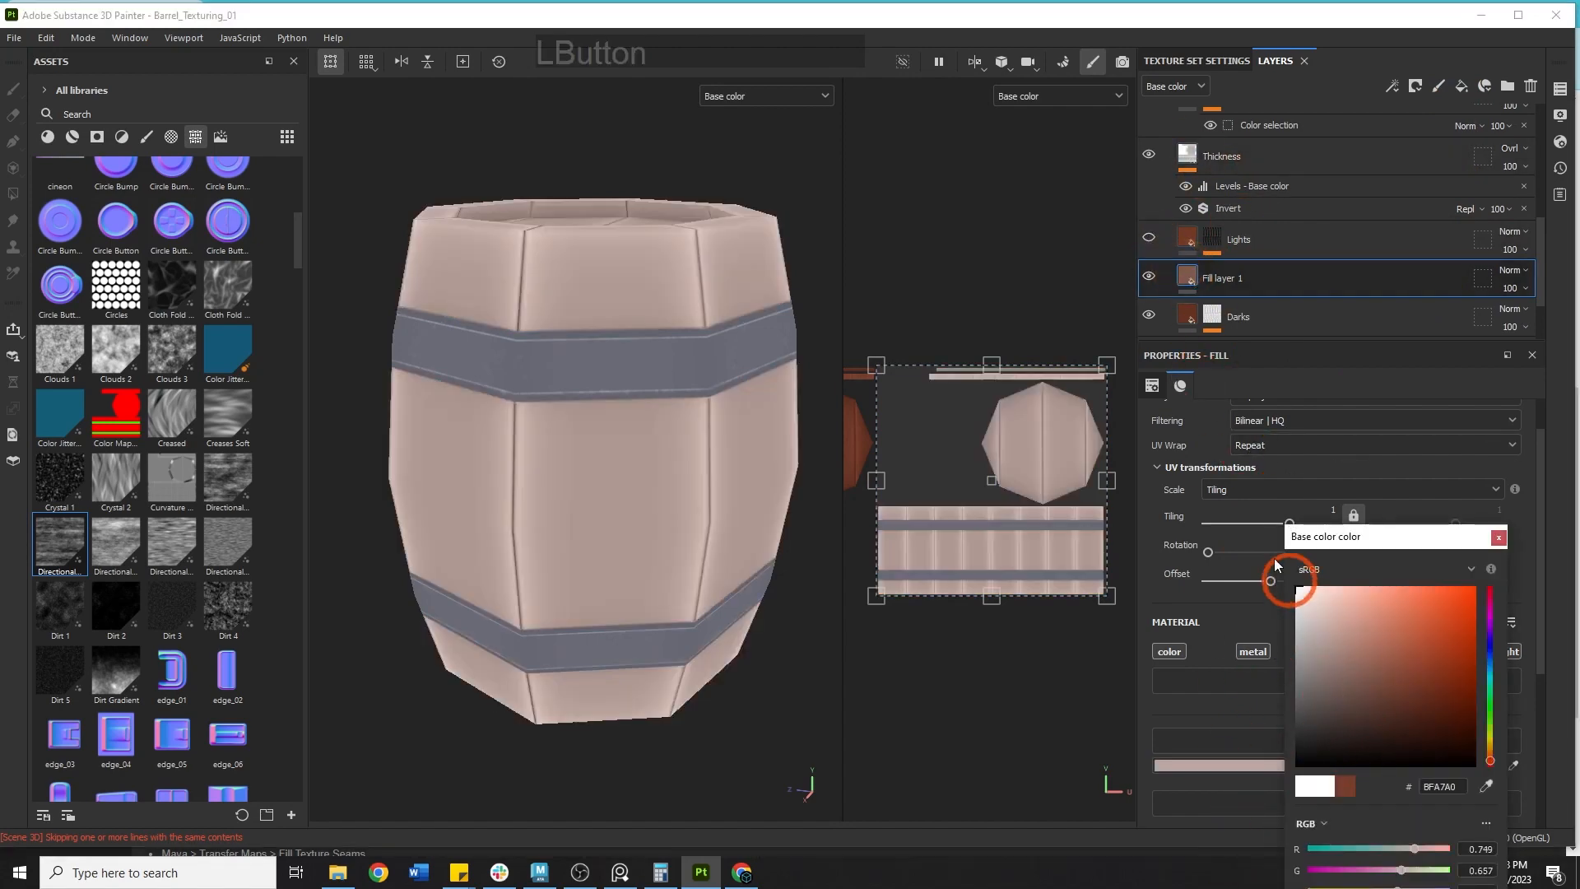
pyautogui.click(1302, 298)
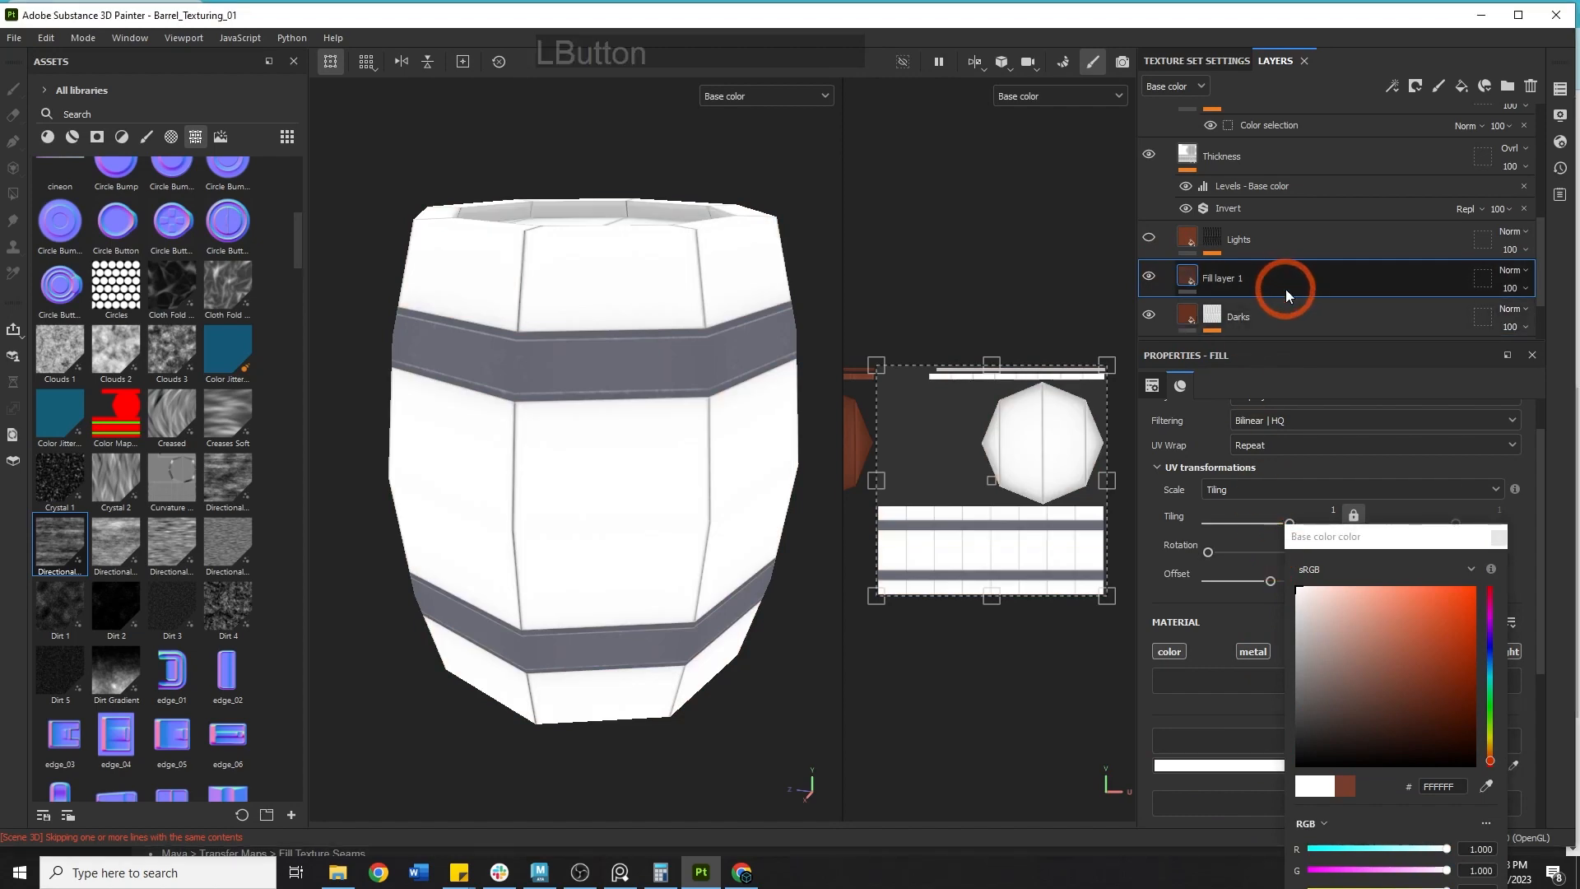
pyautogui.press('Delete')
# Duplicate the Lights layer and move the copy directly beneath it.
pyautogui.doubleClick(1247, 277)
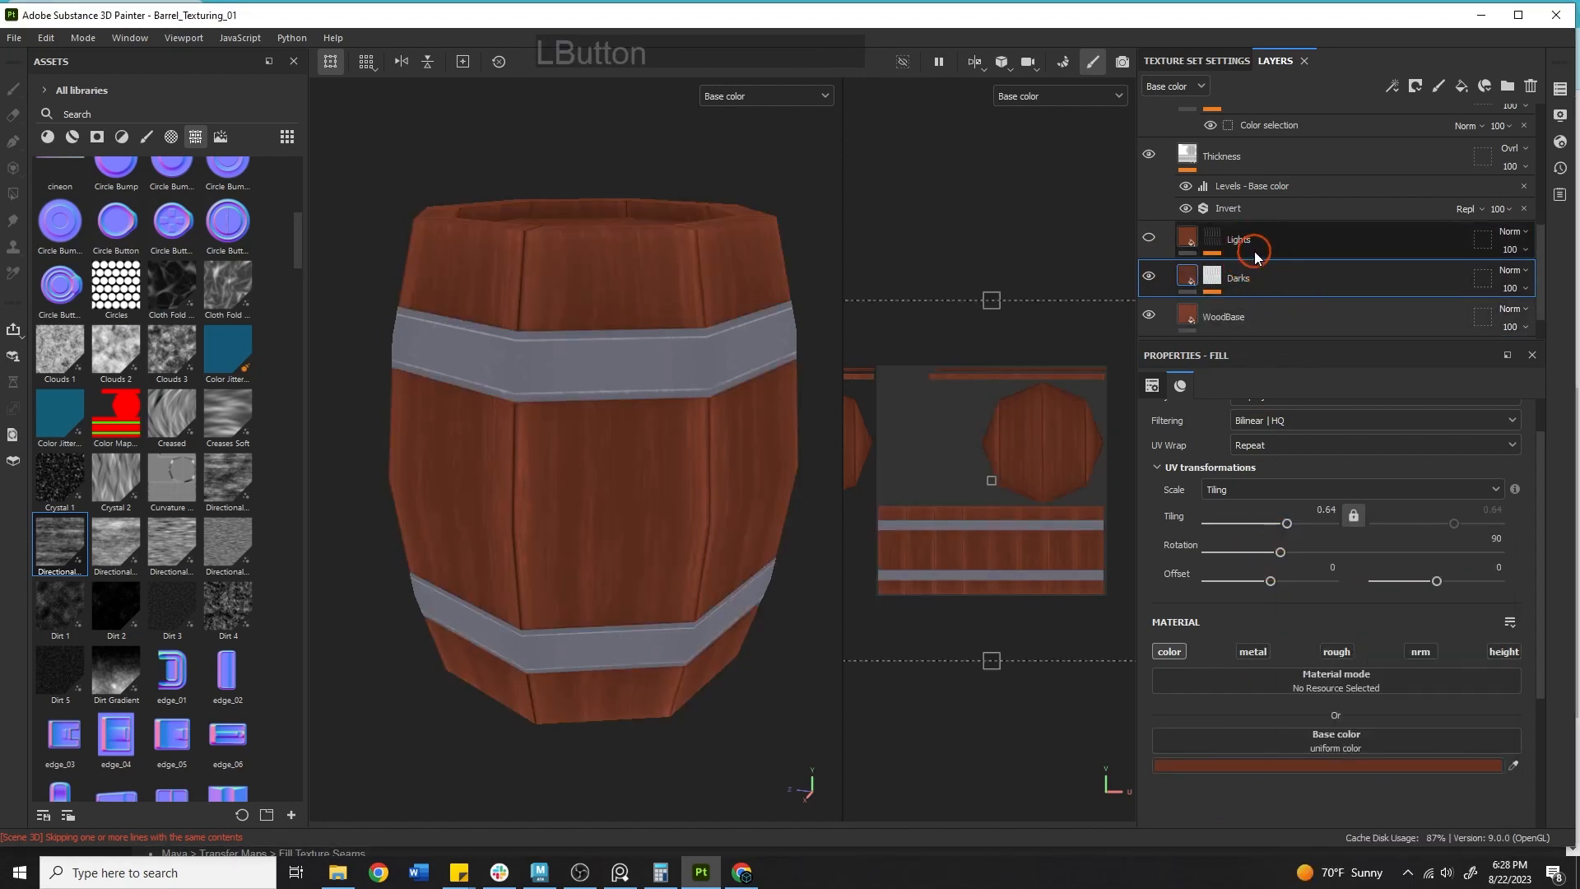
pyautogui.click(1256, 249)
pyautogui.hotkey('ctrl', 'd')
pyautogui.moveTo(1272, 245); pyautogui.dragTo(1287, 284)
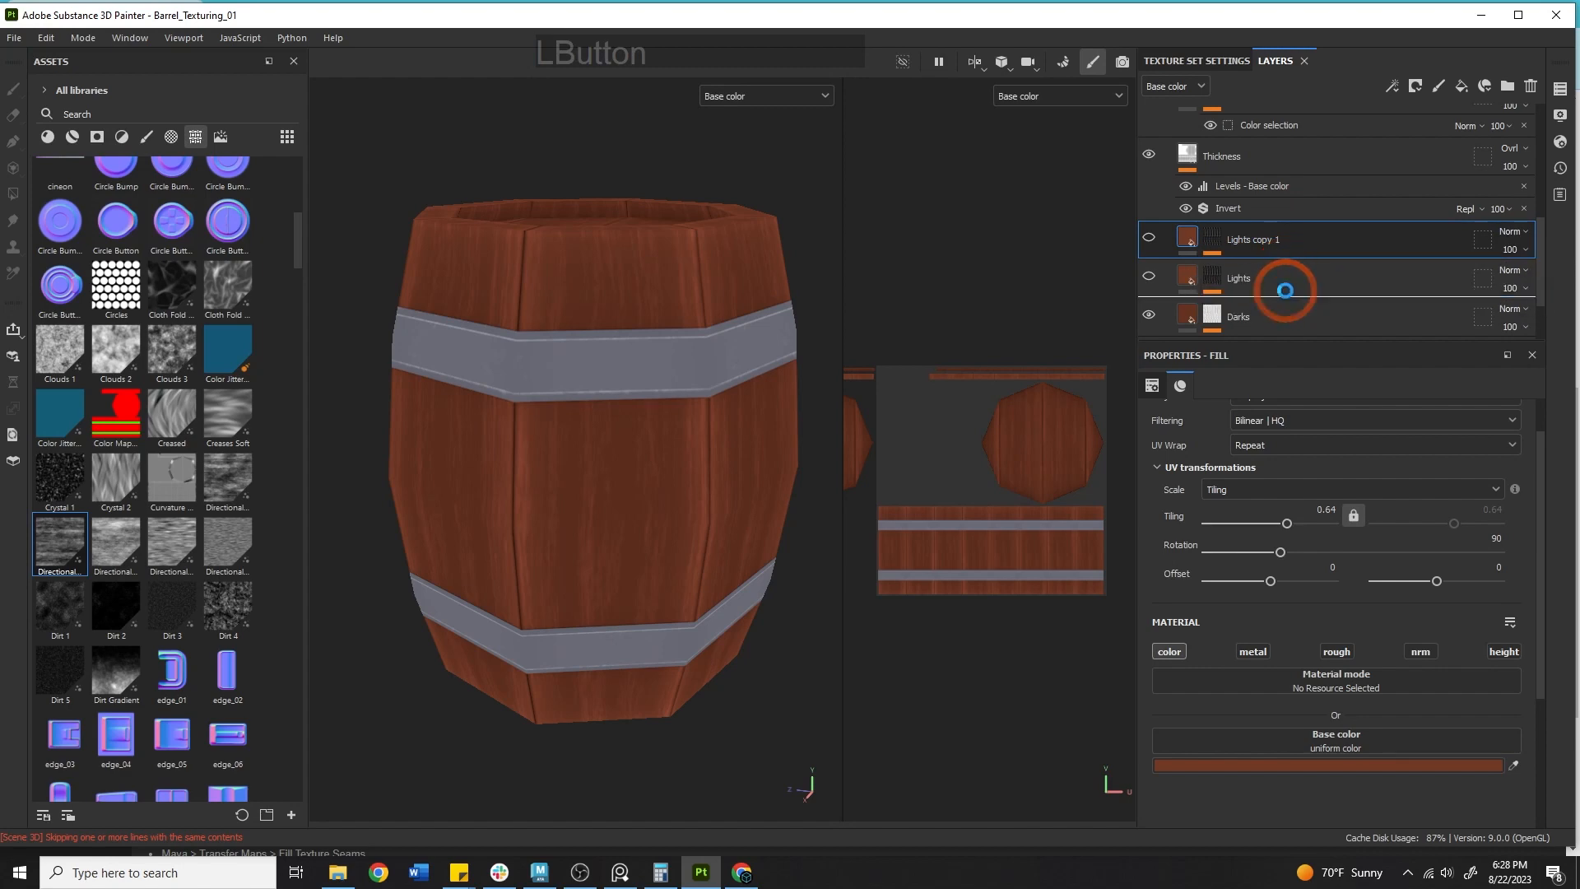
# Show the Lights copy 1 layer and set its base colour to a light grey.
pyautogui.click(1149, 276)
pyautogui.click(1221, 788)
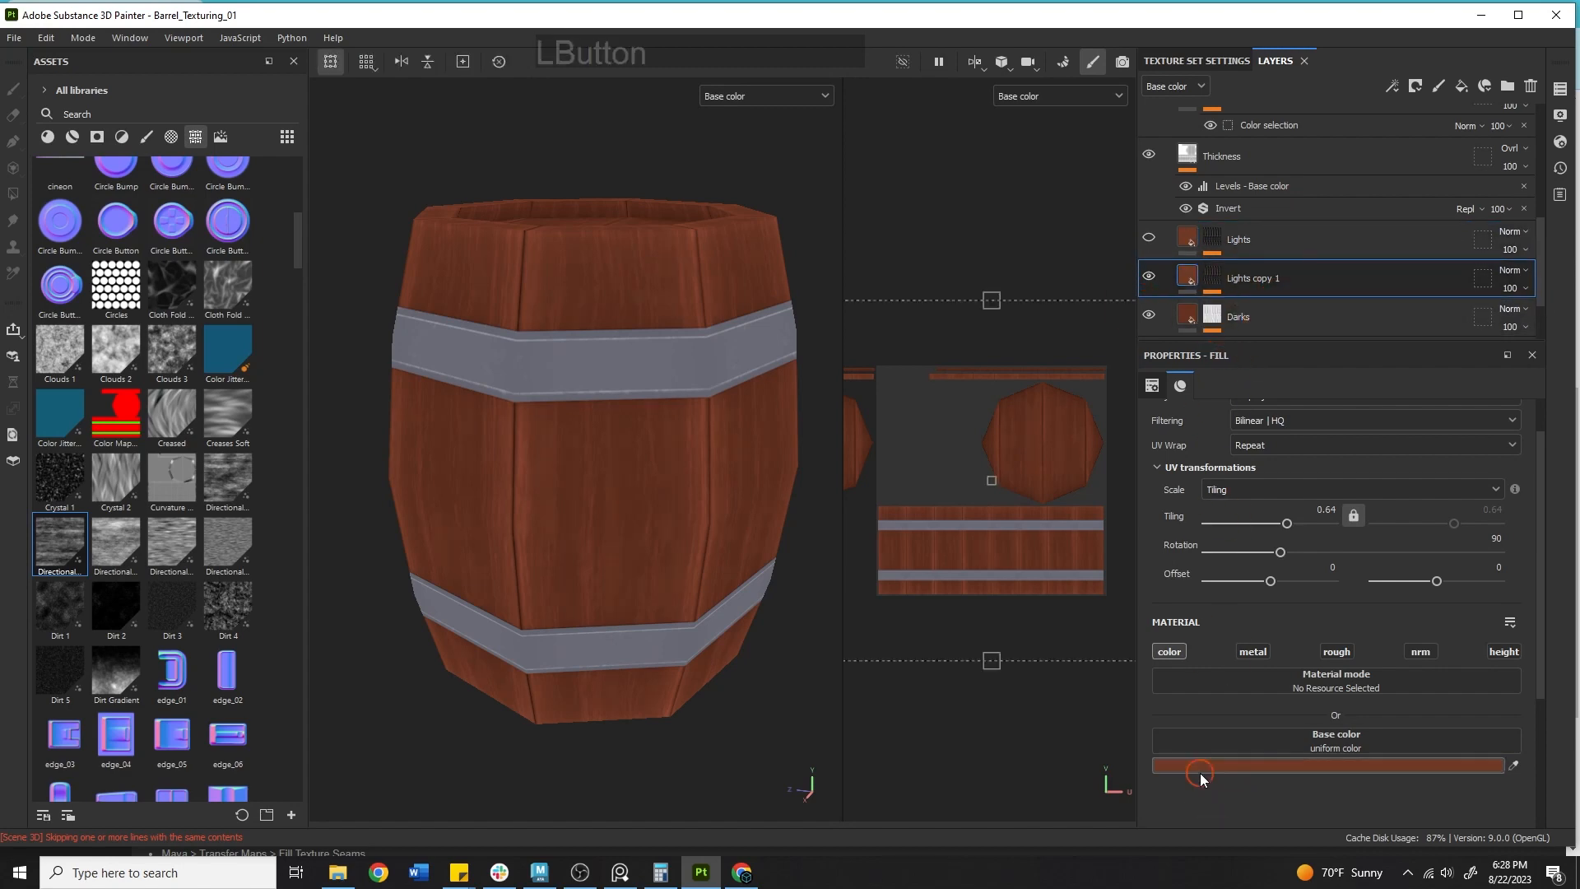
pyautogui.click(1203, 772)
pyautogui.moveTo(1339, 688)
pyautogui.mouseDown()
pyautogui.moveTo(1256, 662)
pyautogui.moveTo(1281, 654)
pyautogui.mouseUp()
pyautogui.click(1498, 537)
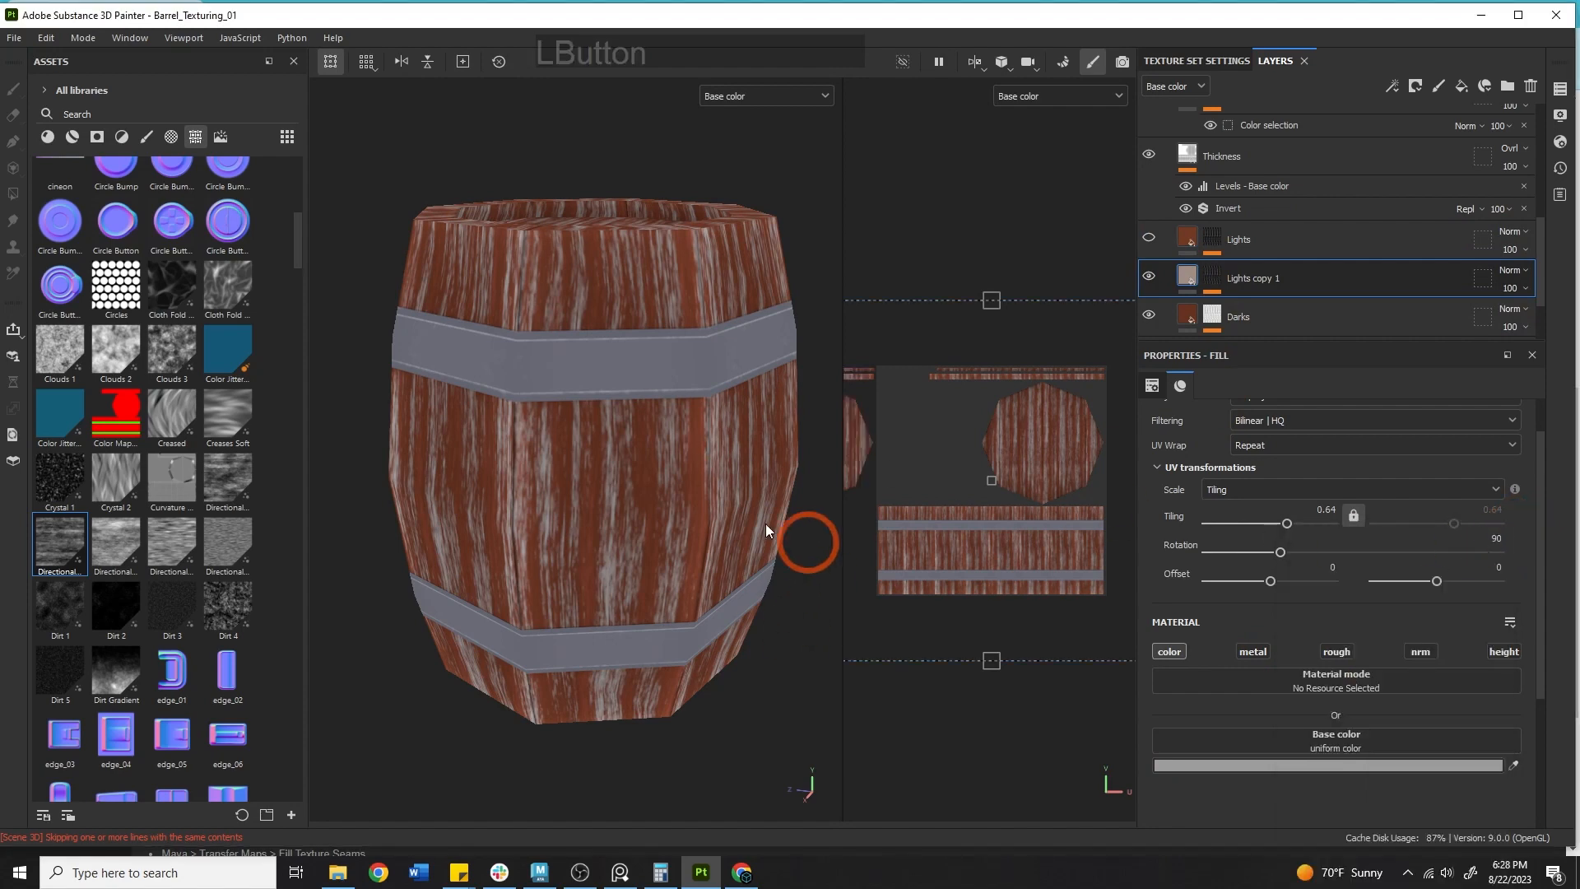
# Set the Lights copy 1 mask's Directional Noise 2 balance to 0.71 and contrast to 0.37.
pyautogui.click(1215, 278)
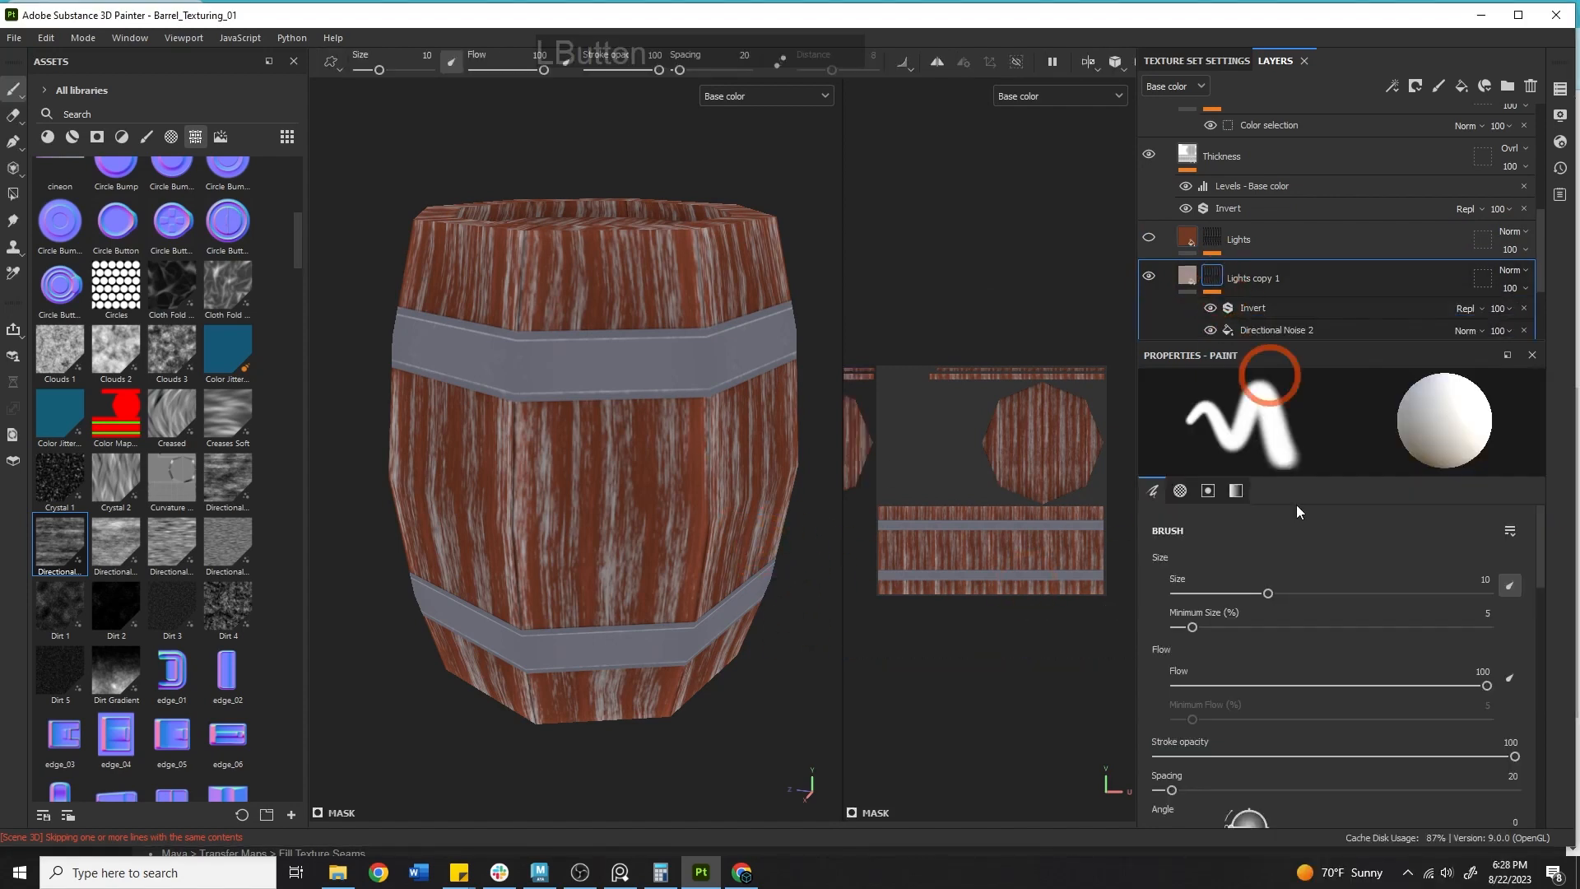
pyautogui.click(1272, 330)
pyautogui.scroll(-3, 1280, 685)
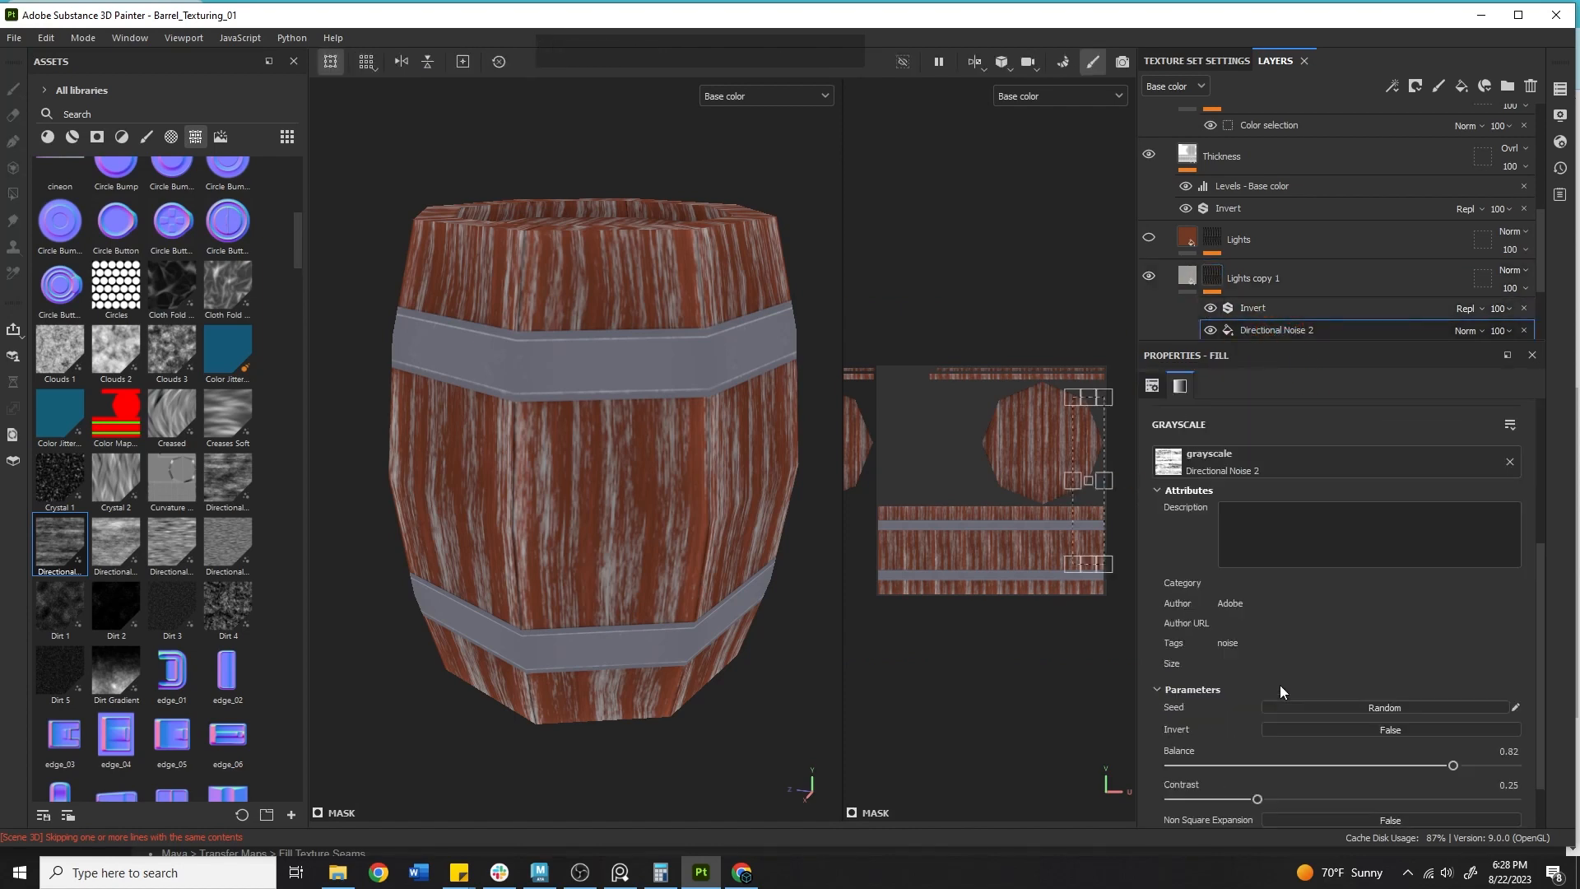
pyautogui.moveTo(1379, 767); pyautogui.dragTo(1415, 765)
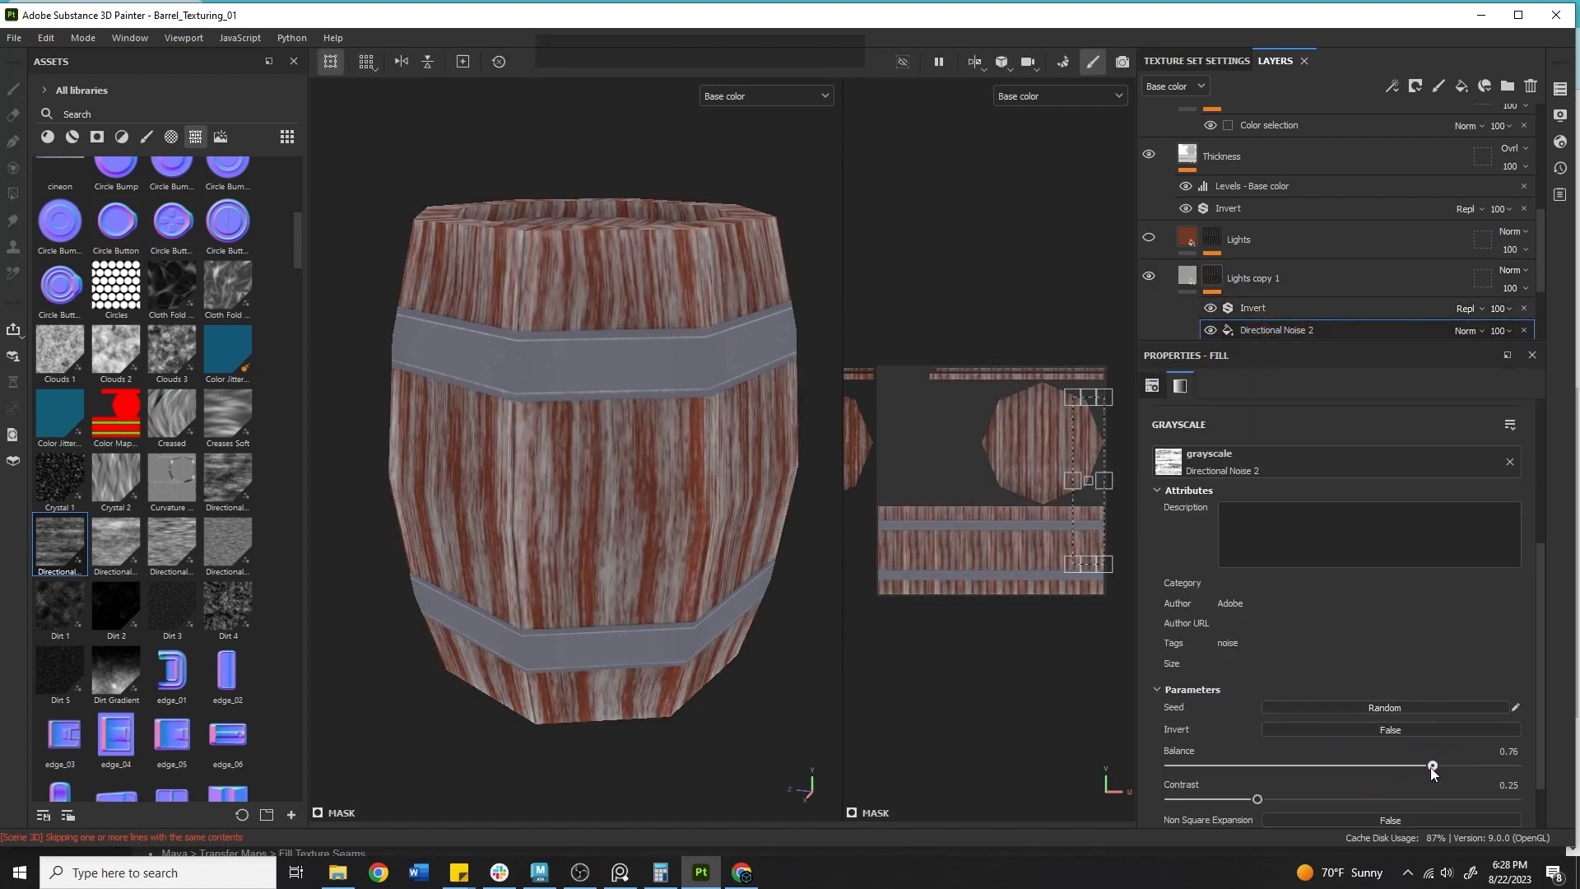
pyautogui.moveTo(1256, 800); pyautogui.dragTo(1533, 797)
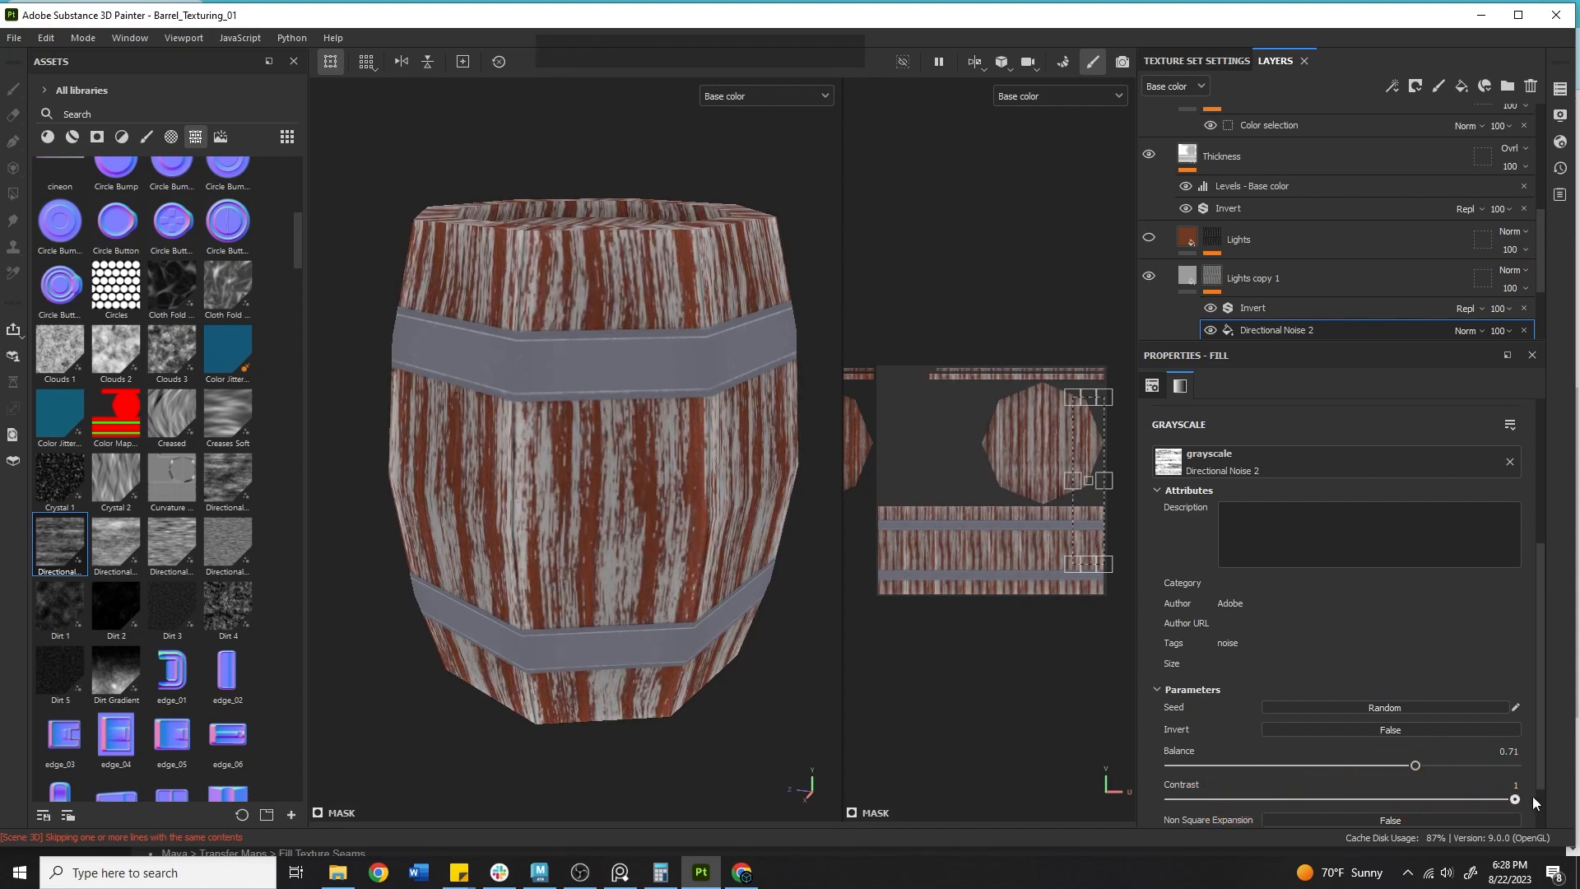
pyautogui.click(1284, 796)
# Set the mask noise scale to 2, disorder to 0.58 and angle random to 0.24, and toggle the Lights layer's visibility.
pyautogui.scroll(-1, 1319, 729)
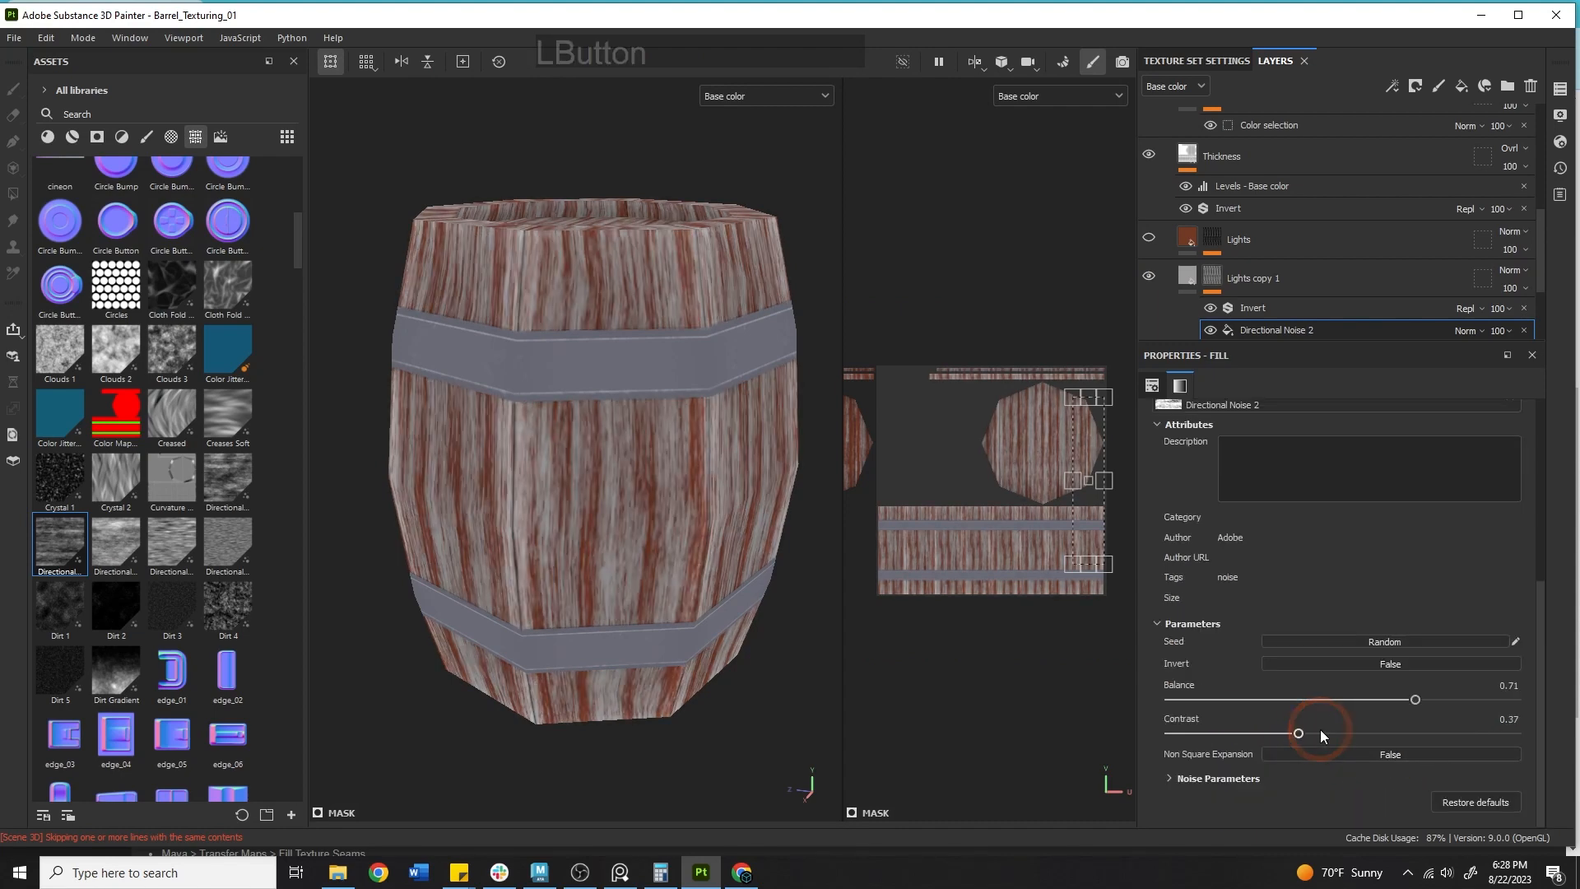
pyautogui.click(1172, 778)
pyautogui.scroll(-2, 1217, 655)
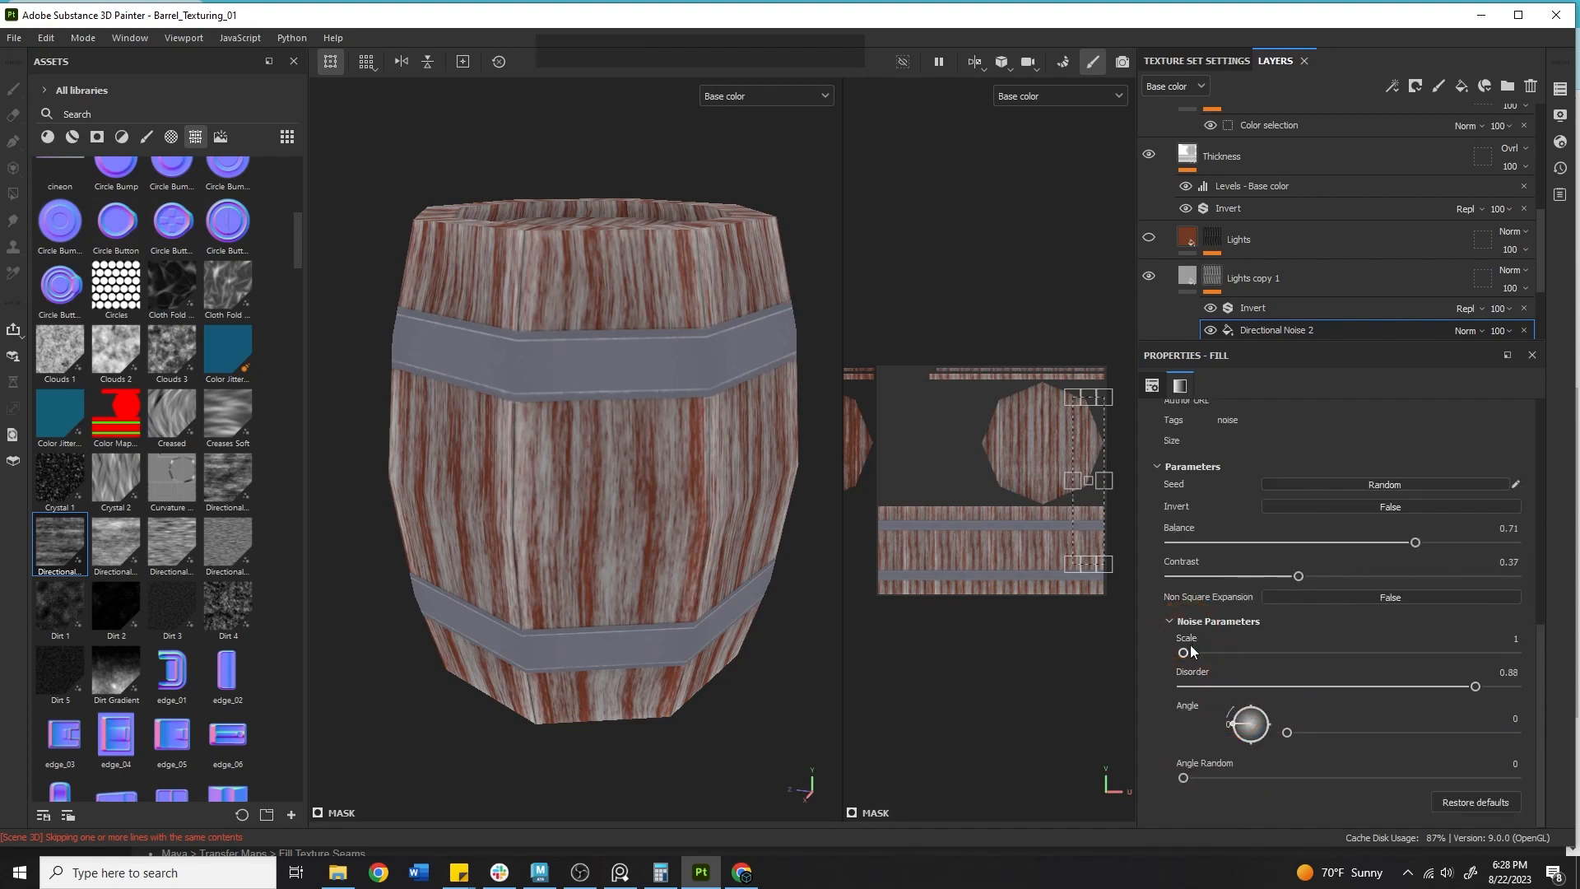
pyautogui.moveTo(1184, 652); pyautogui.dragTo(1275, 657)
pyautogui.moveTo(1386, 687)
pyautogui.mouseDown()
pyautogui.moveTo(1163, 664)
pyautogui.moveTo(1429, 660)
pyautogui.moveTo(1377, 653)
pyautogui.moveTo(1375, 671)
pyautogui.mouseUp()
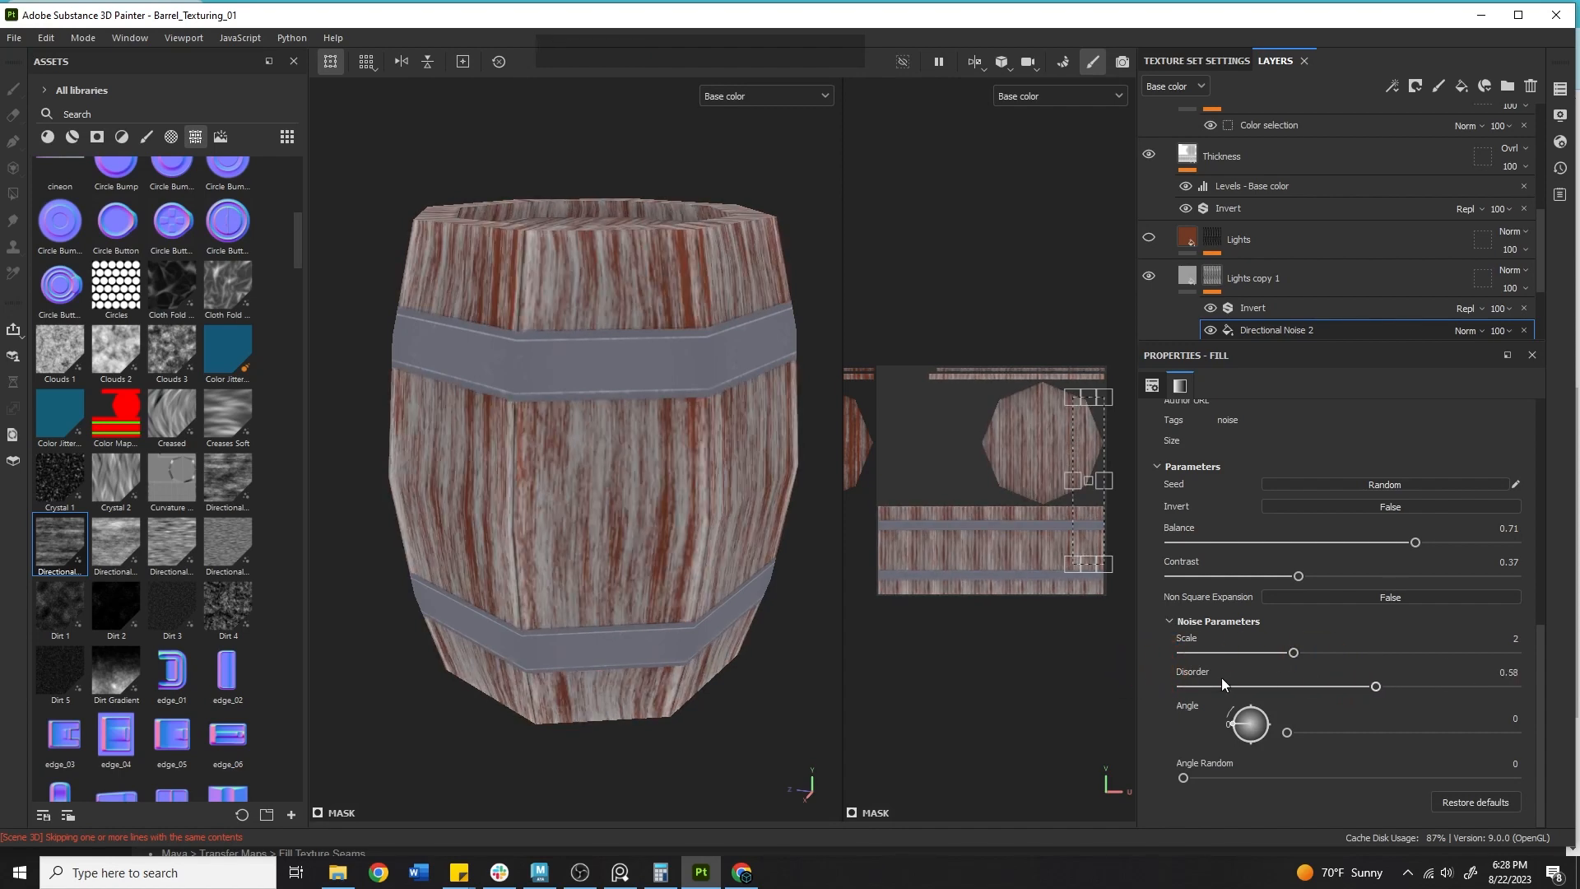
pyautogui.moveTo(1234, 718)
pyautogui.mouseDown()
pyautogui.moveTo(1255, 689)
pyautogui.moveTo(1248, 722)
pyautogui.mouseUp()
pyautogui.hotkey('ctrl', 'z')
pyautogui.moveTo(1203, 770); pyautogui.dragTo(1264, 757)
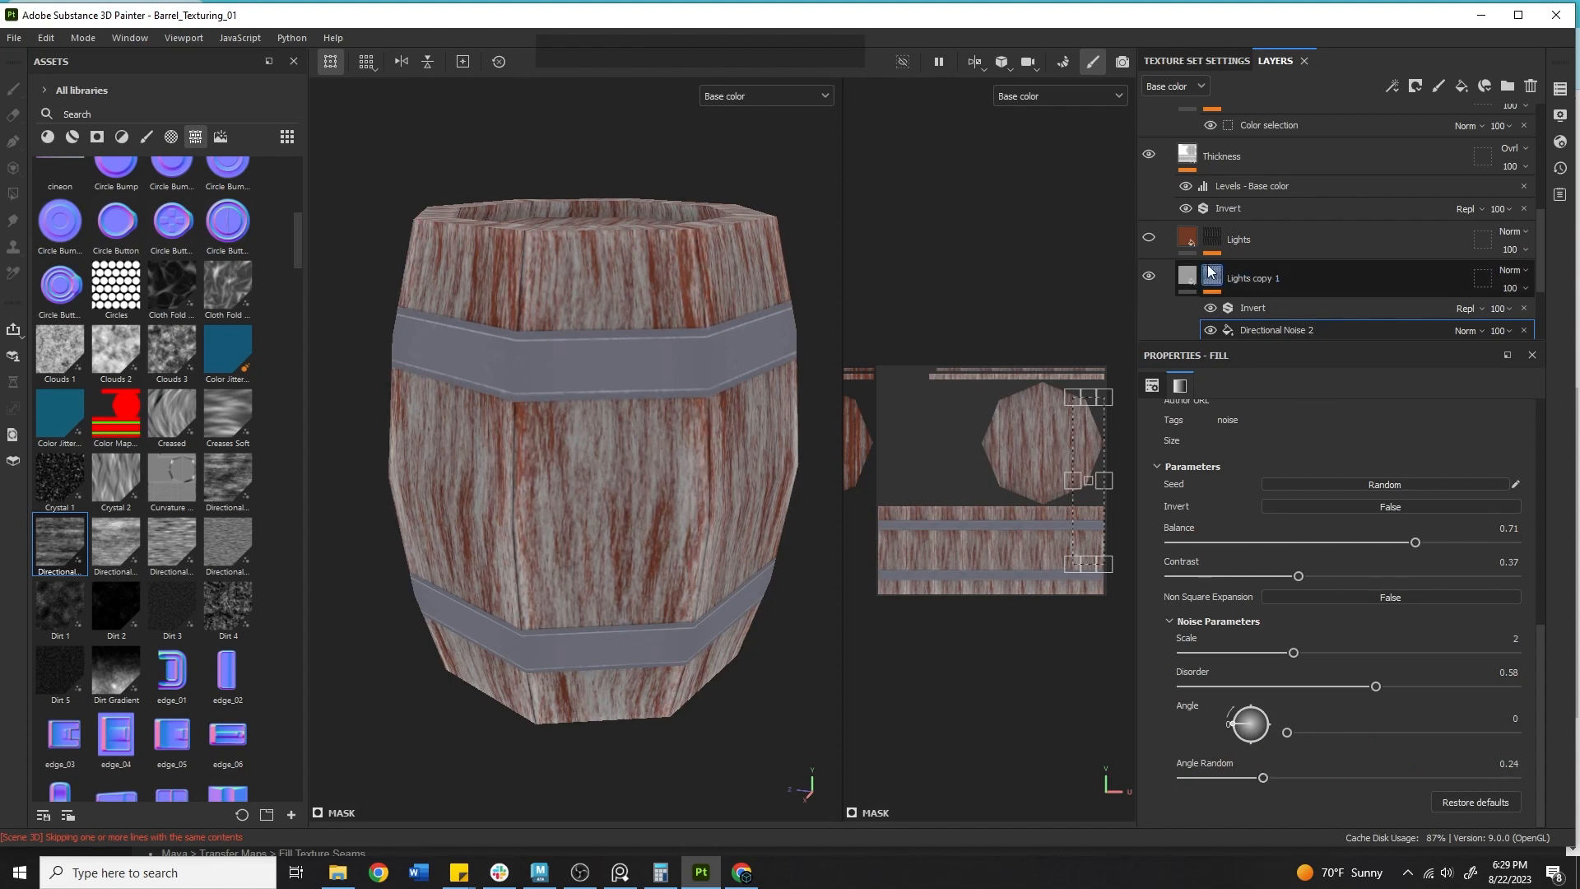
pyautogui.click(1148, 233)
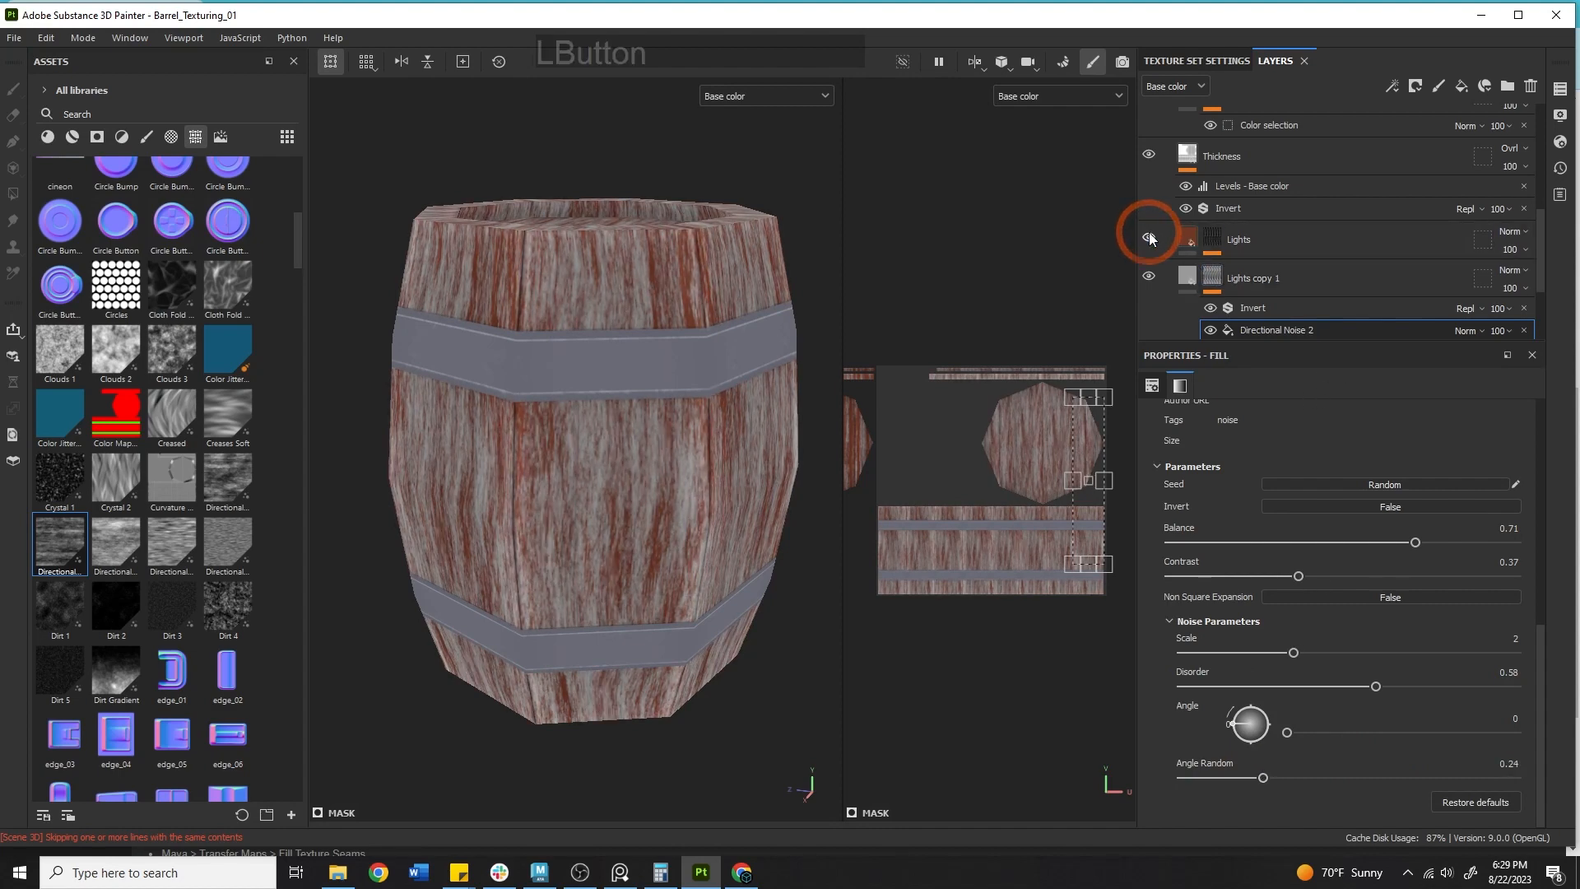
# Make the Lights layer visible again, select it and open its mask stack.
pyautogui.click(1149, 237)
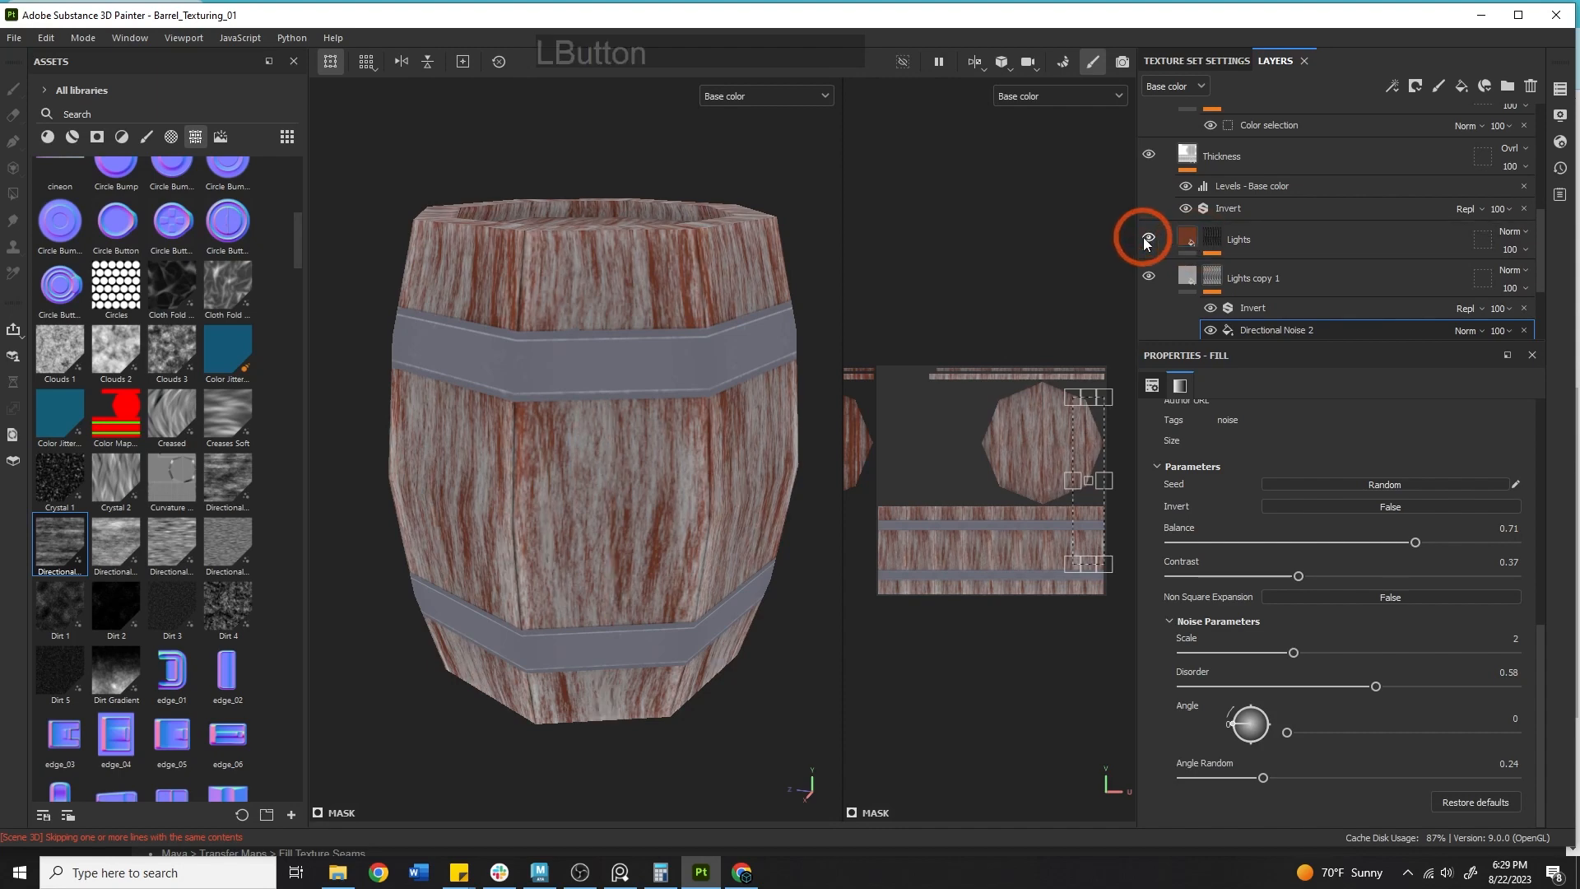
pyautogui.click(1163, 240)
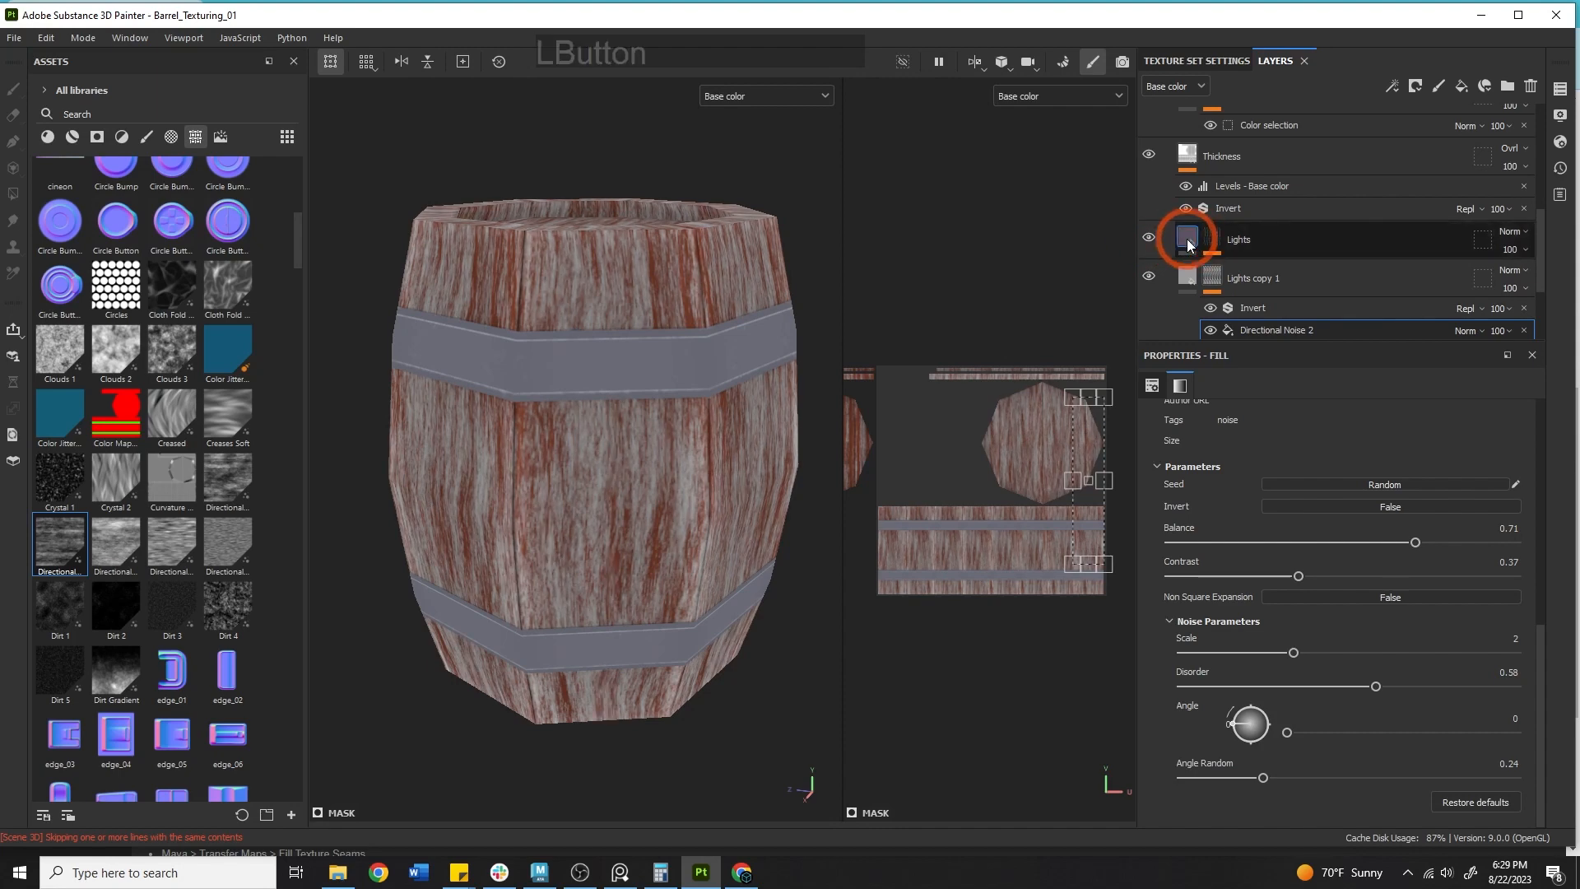
pyautogui.click(1252, 481)
pyautogui.click(1213, 240)
pyautogui.scroll(-5, 1310, 685)
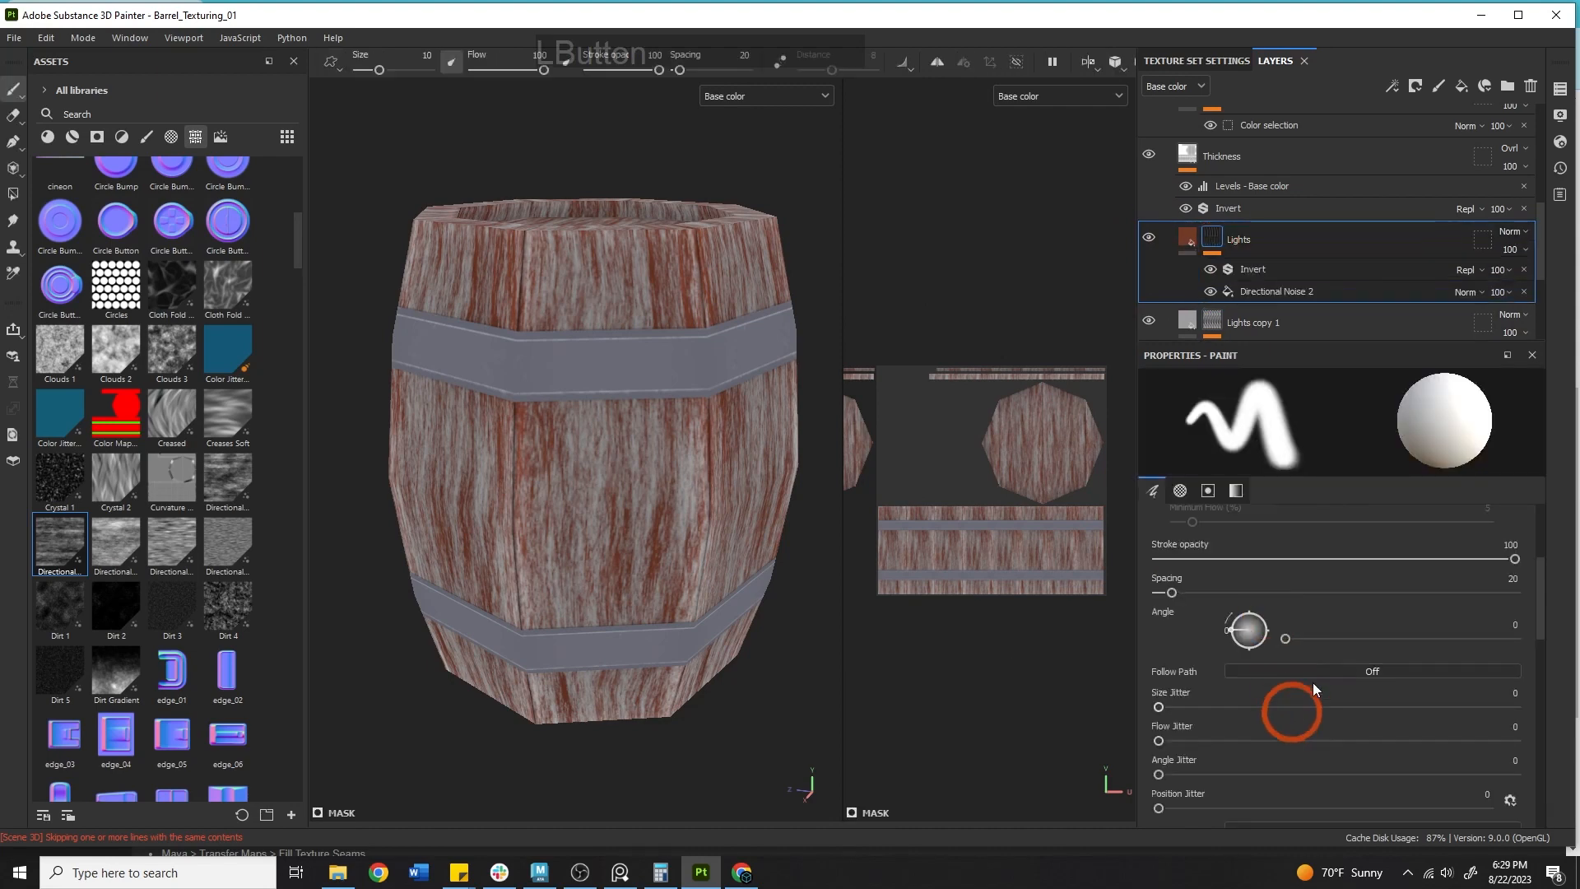
# Set the Lights mask's Directional Noise 2 angle random to about 0.08.
pyautogui.click(1276, 292)
pyautogui.click(1280, 698)
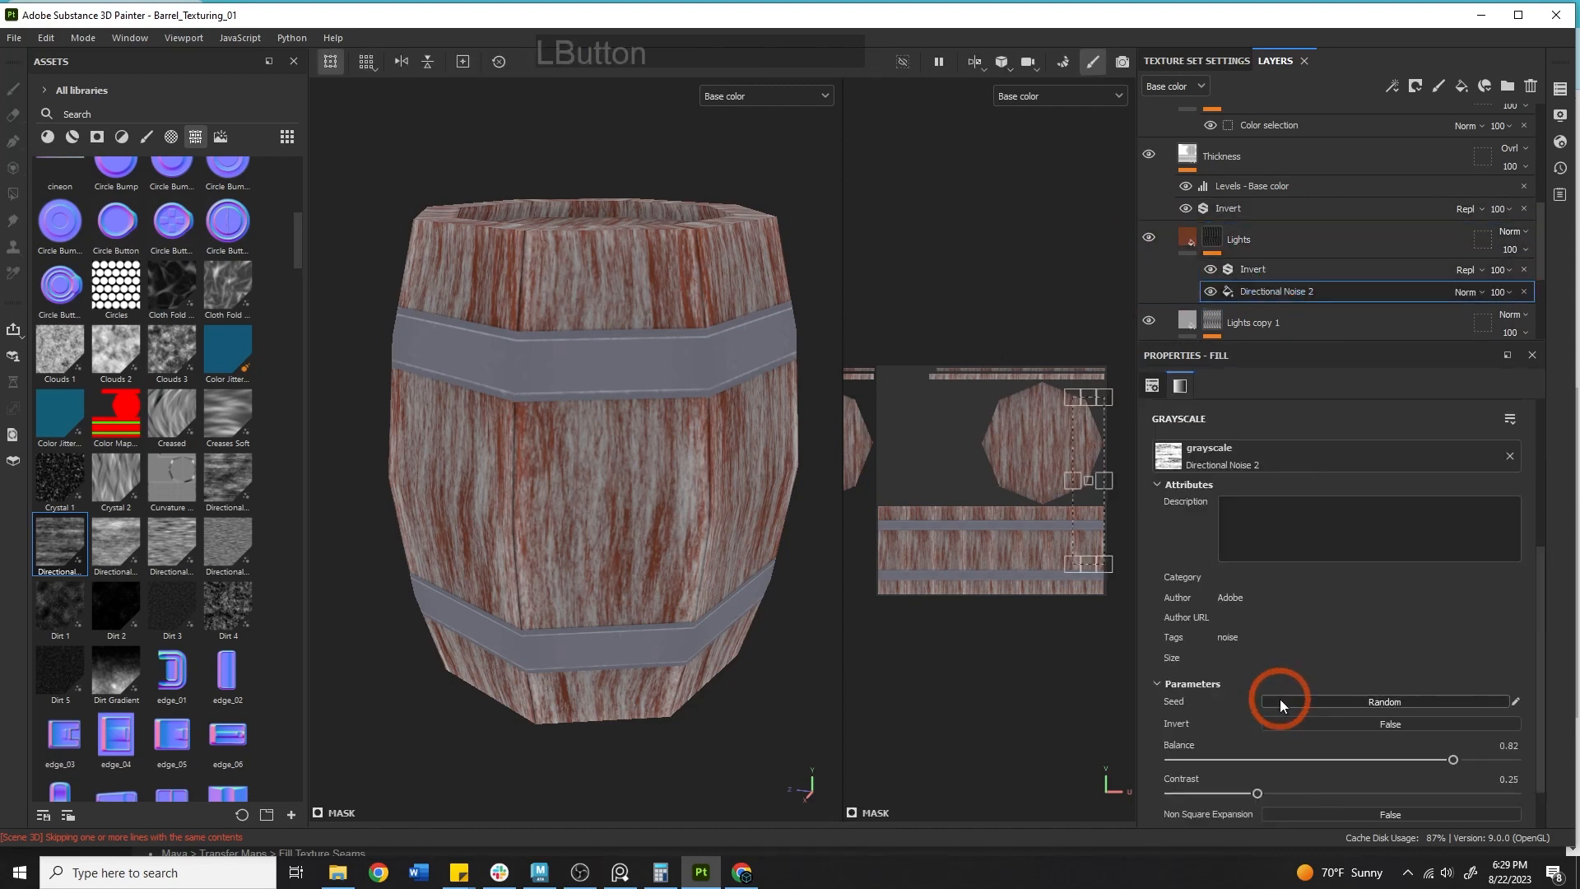
pyautogui.scroll(-2, 1280, 698)
pyautogui.click(1166, 778)
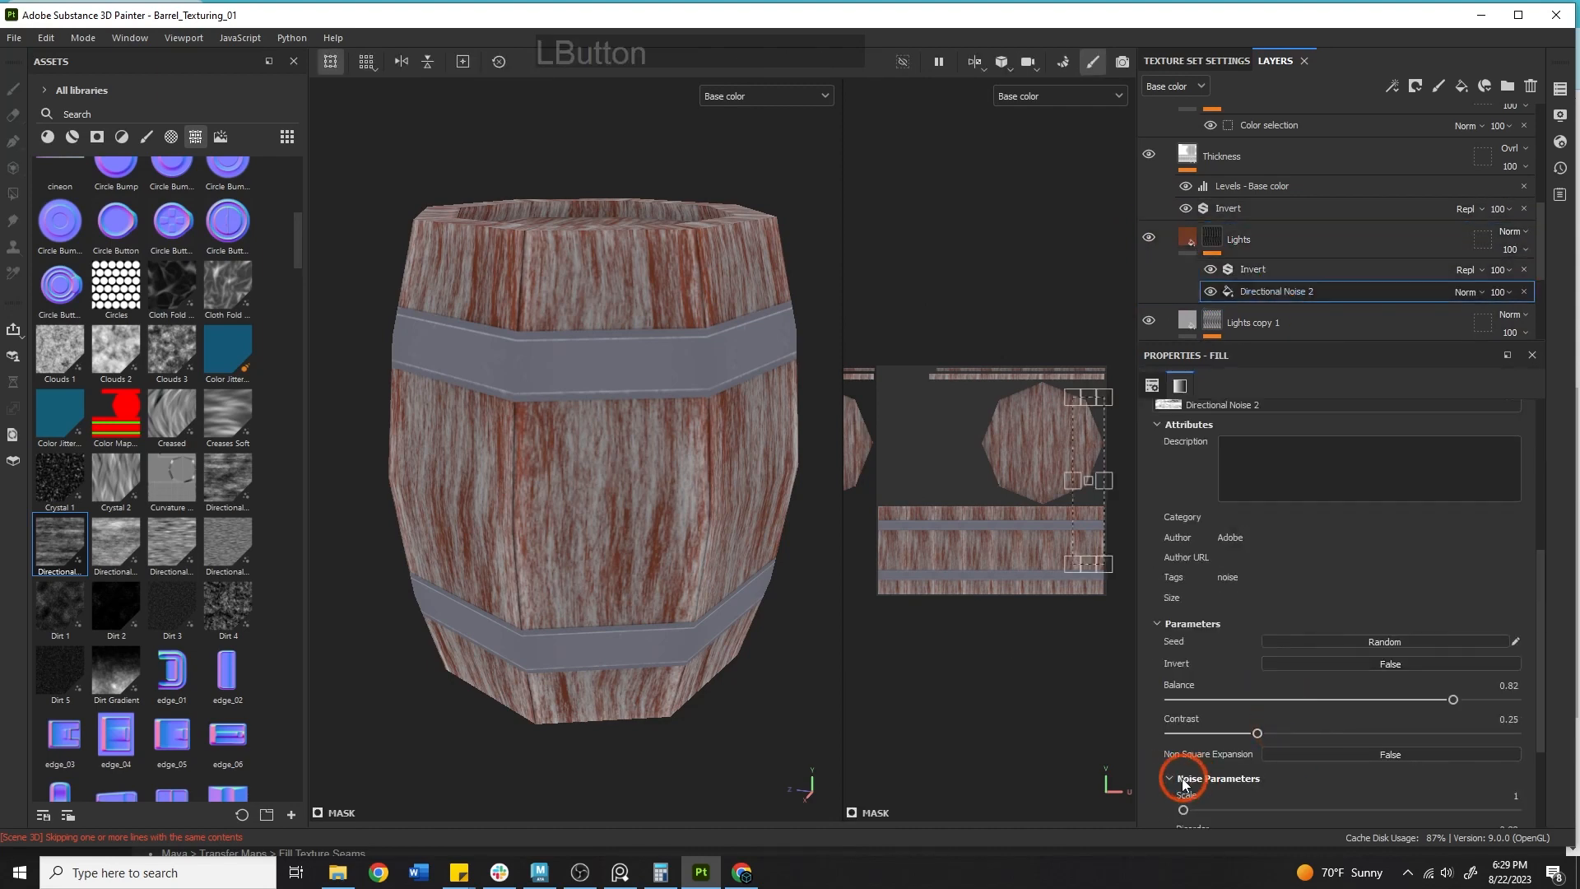
pyautogui.click(1263, 695)
pyautogui.scroll(-2, 1264, 696)
pyautogui.moveTo(1204, 778)
pyautogui.mouseDown()
pyautogui.moveTo(1252, 771)
pyautogui.moveTo(1232, 776)
pyautogui.mouseUp()
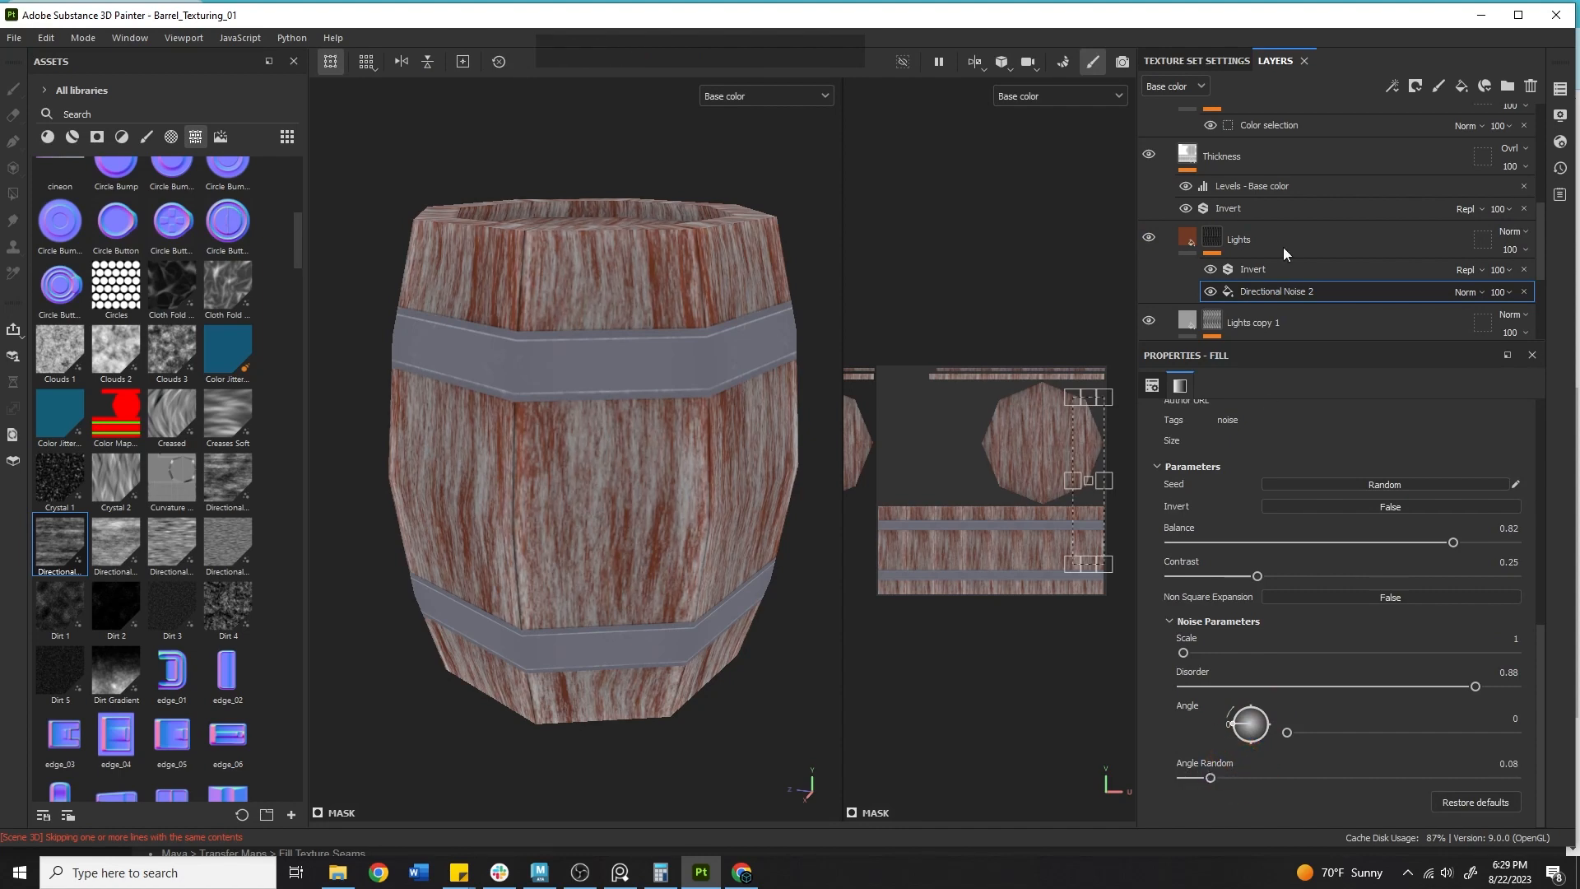
# Open the Darks layer's mask and its Directional Noise 2 settings.
pyautogui.scroll(-2, 1282, 247)
pyautogui.click(1209, 233)
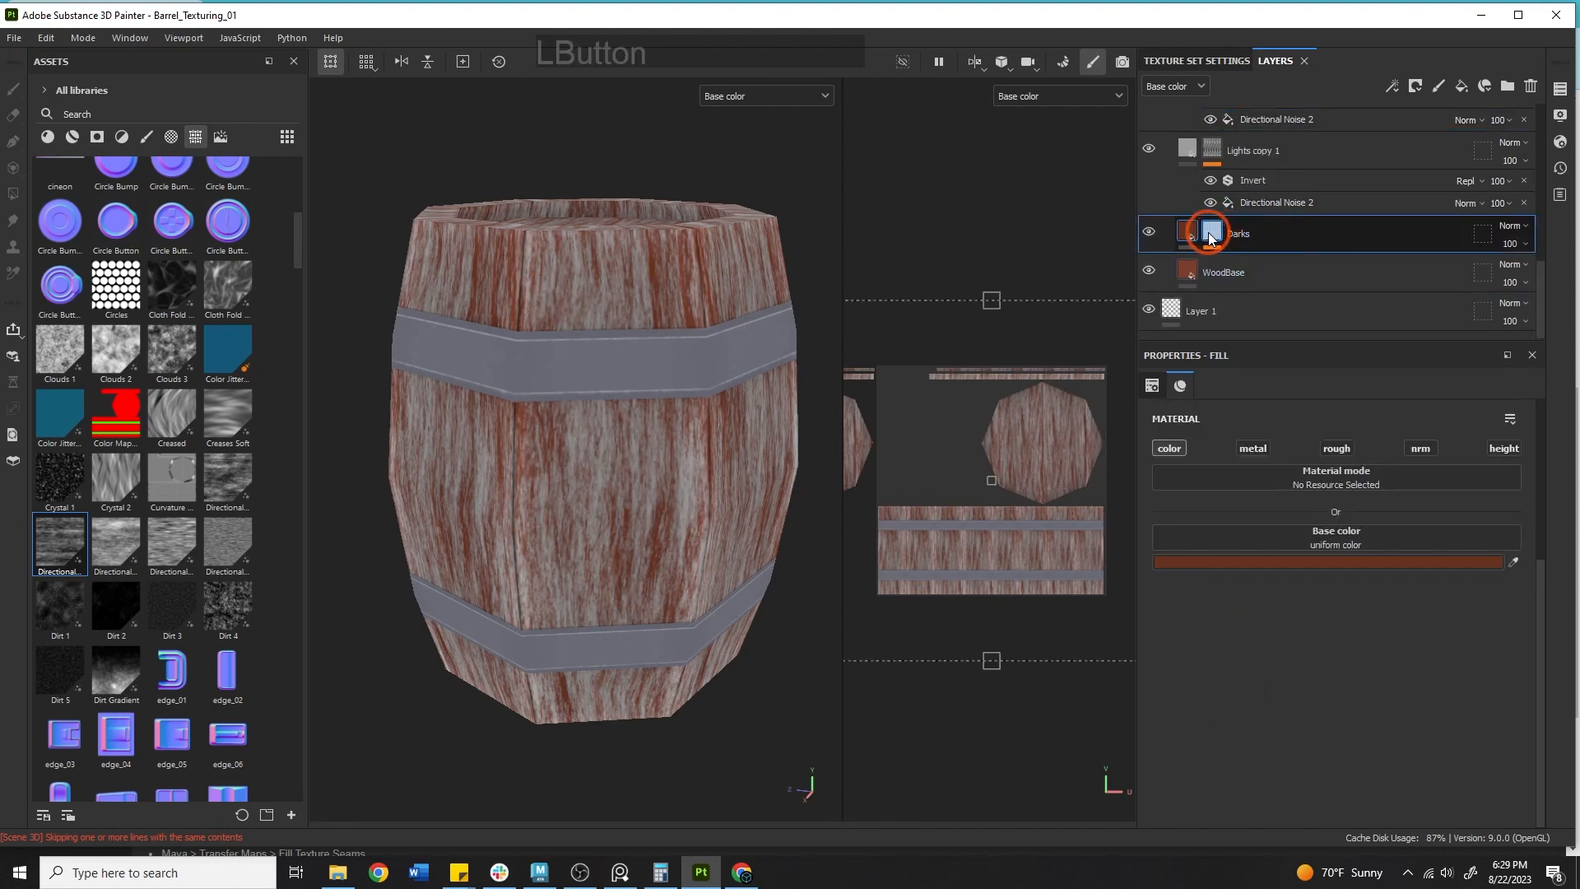
pyautogui.click(1264, 264)
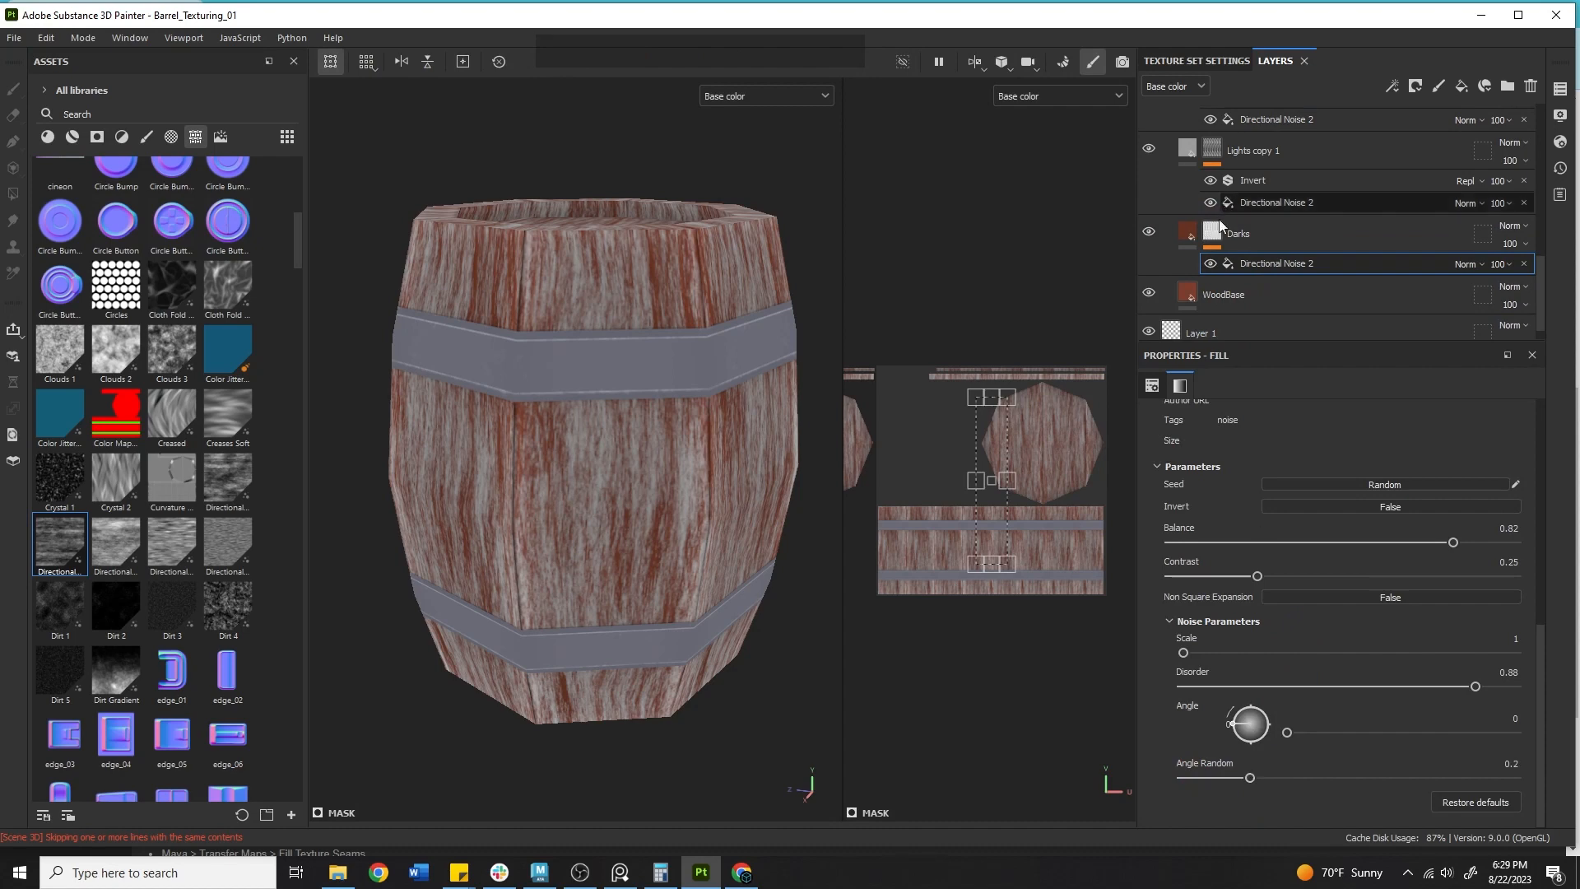
# Sample the Lights layer's colour into the Lights copy 1 base colour with the eyedropper.
pyautogui.scroll(1, 1226, 230)
pyautogui.click(1187, 247)
pyautogui.click(1340, 510)
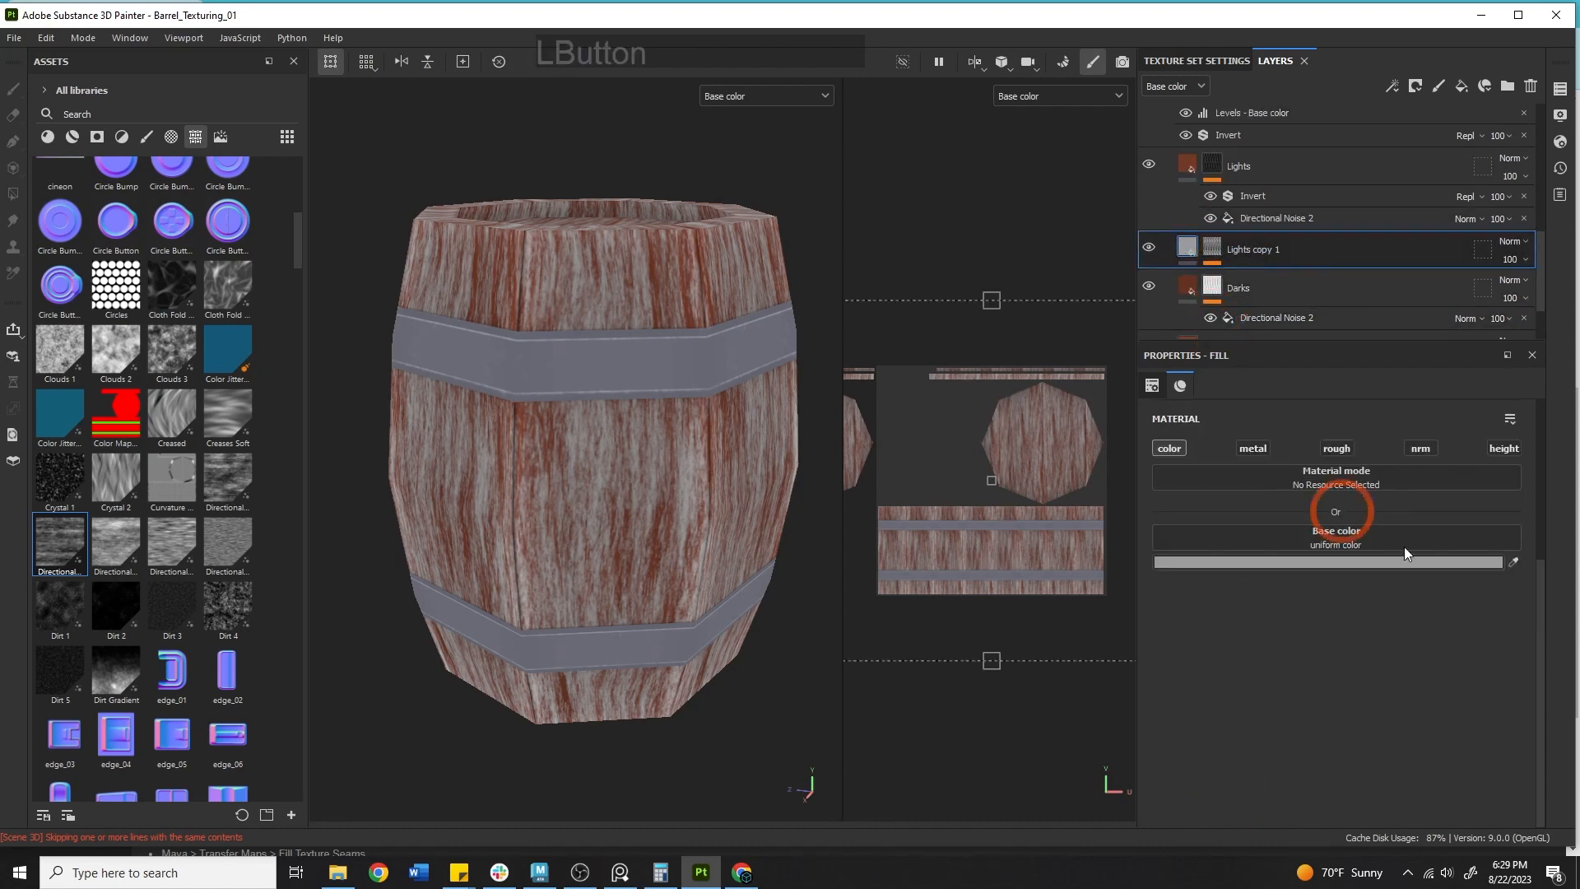
pyautogui.click(1514, 561)
pyautogui.click(1187, 163)
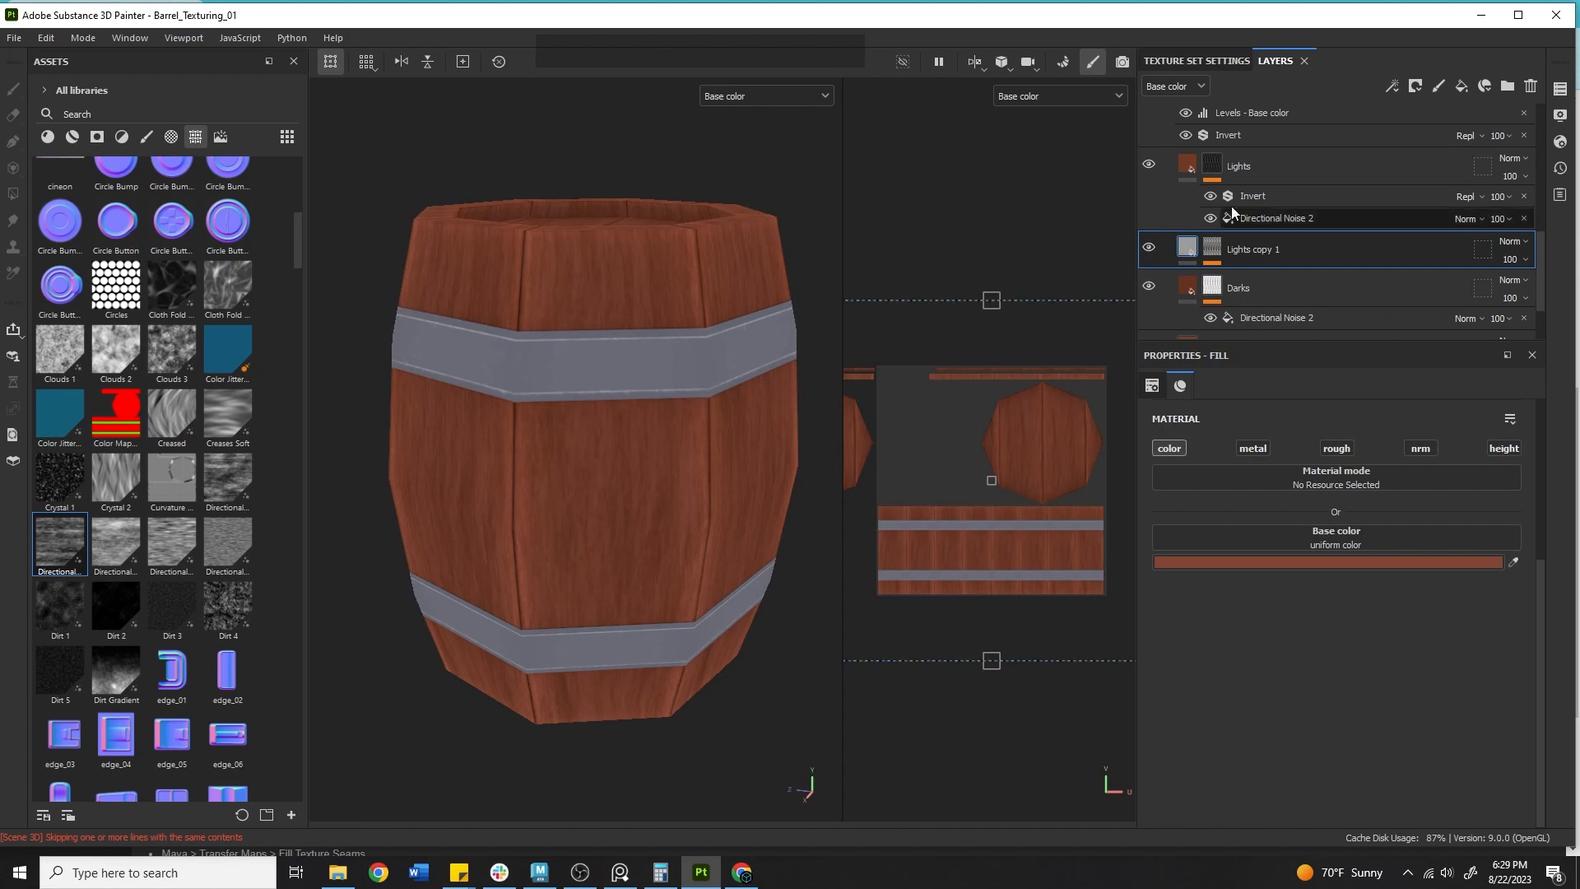
# Toggle the Lights, Lights copy 1 and Darks layers' visibility to compare their effect on the wood.
pyautogui.click(1148, 248)
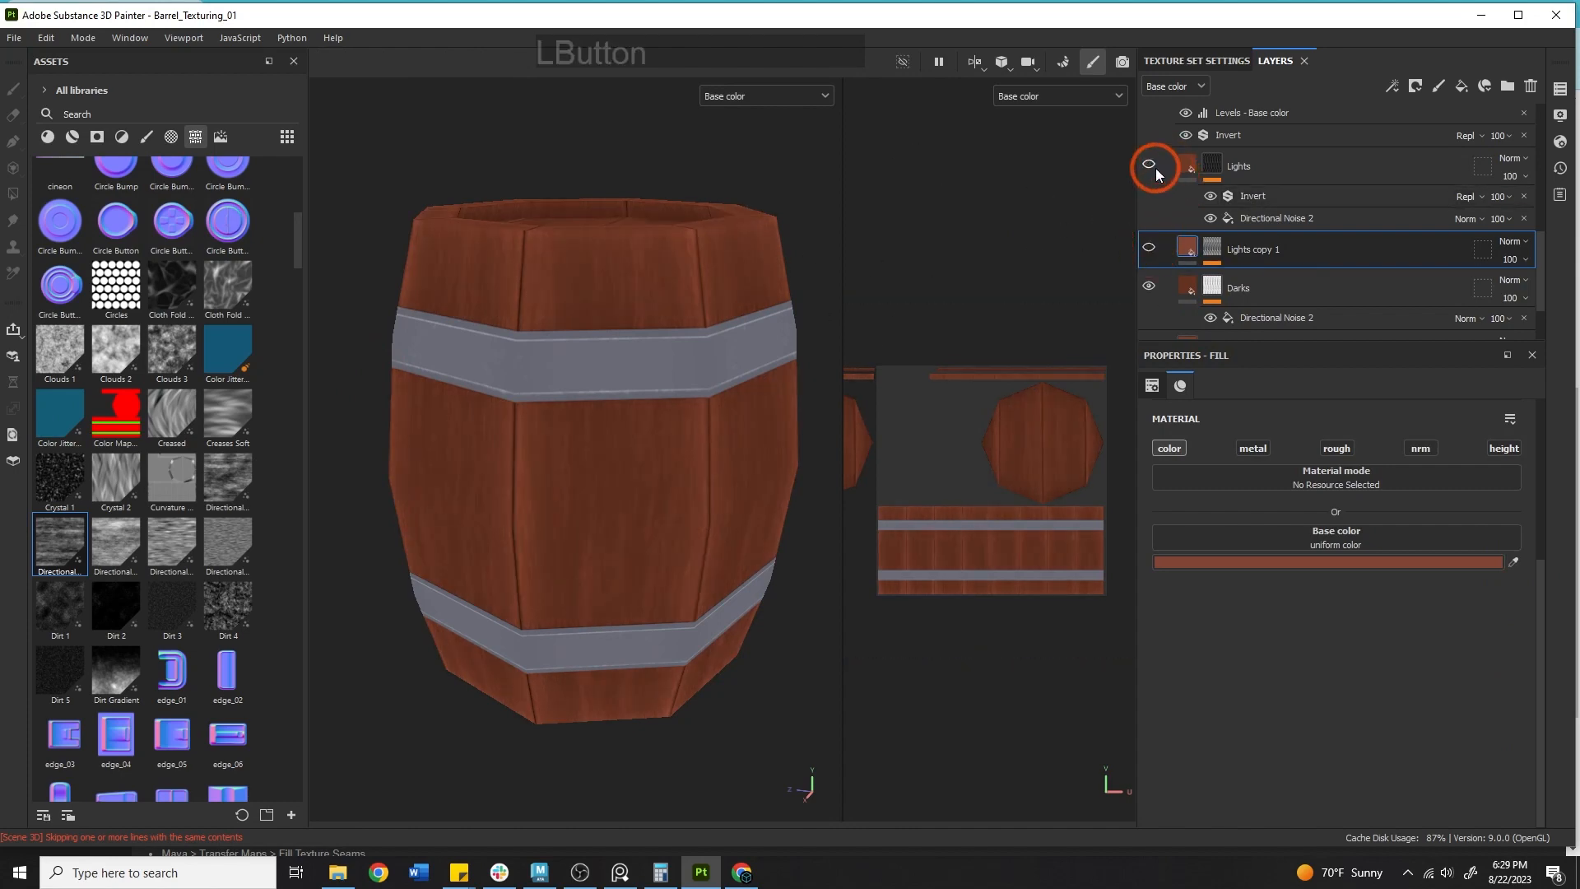
pyautogui.click(1149, 286)
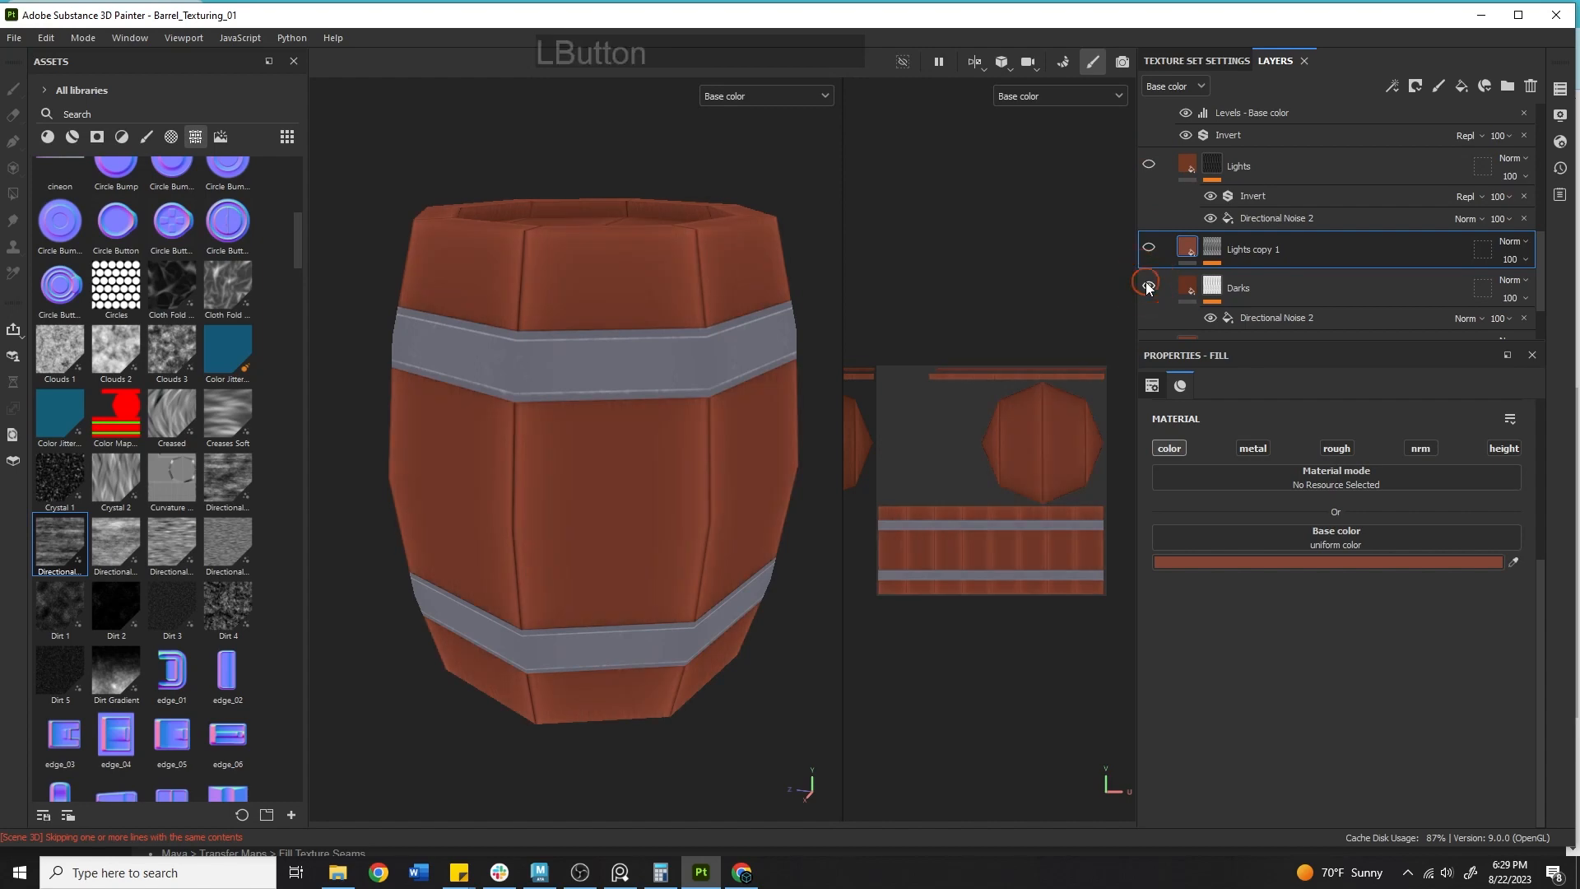
pyautogui.click(1148, 285)
pyautogui.click(1148, 282)
pyautogui.click(1150, 248)
pyautogui.click(1147, 167)
pyautogui.click(1149, 168)
pyautogui.click(1151, 250)
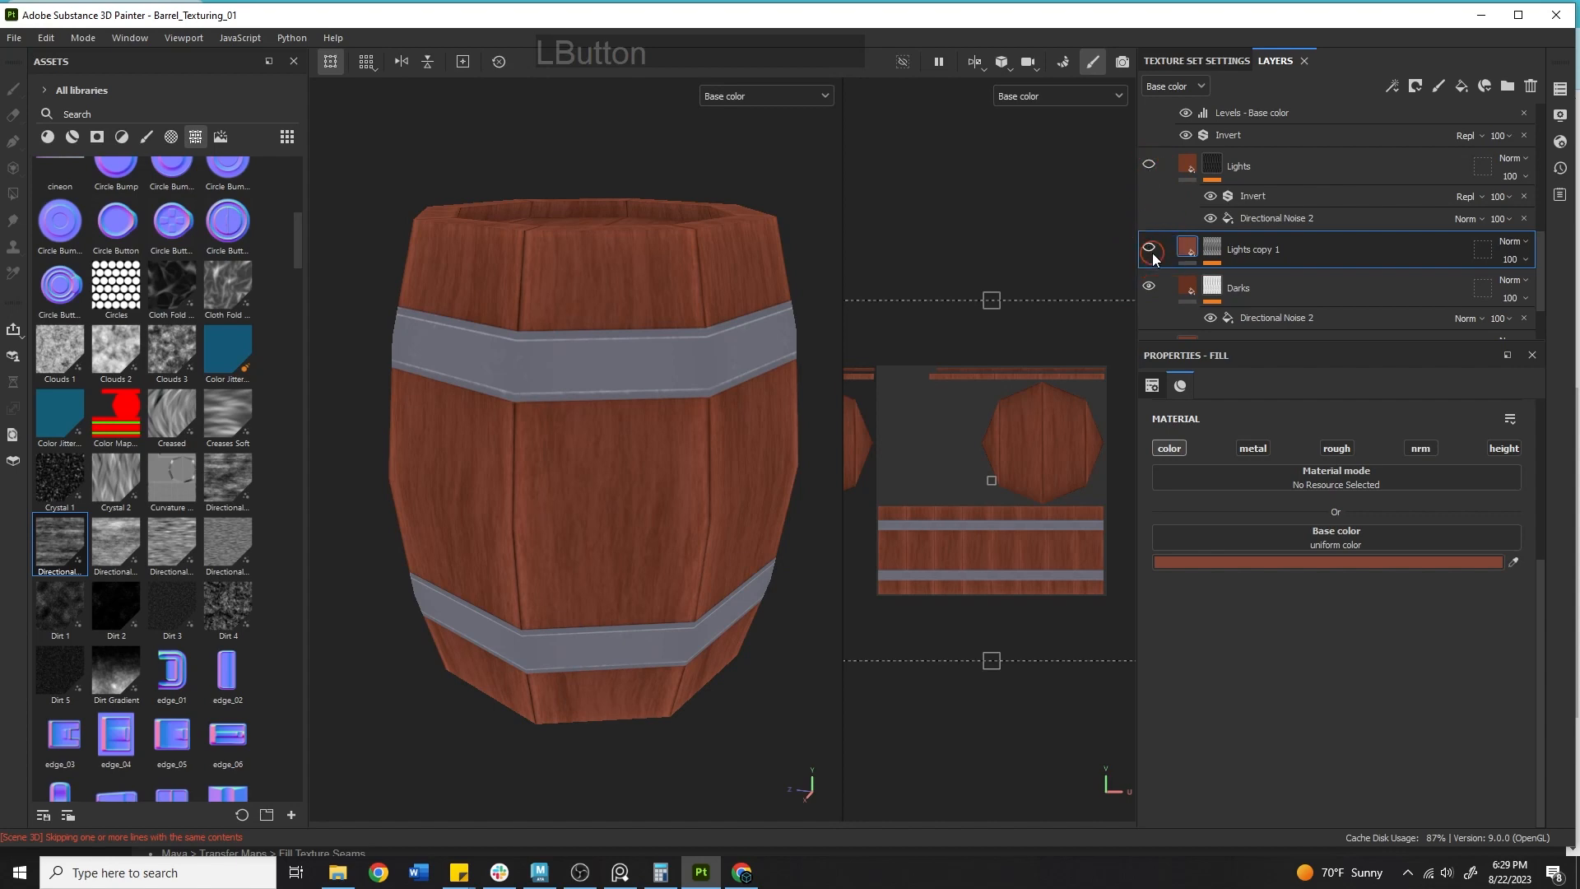
# Lower the Darks layer opacity to 46 and the Lights copy 1 opacity to 52.
pyautogui.click(1416, 278)
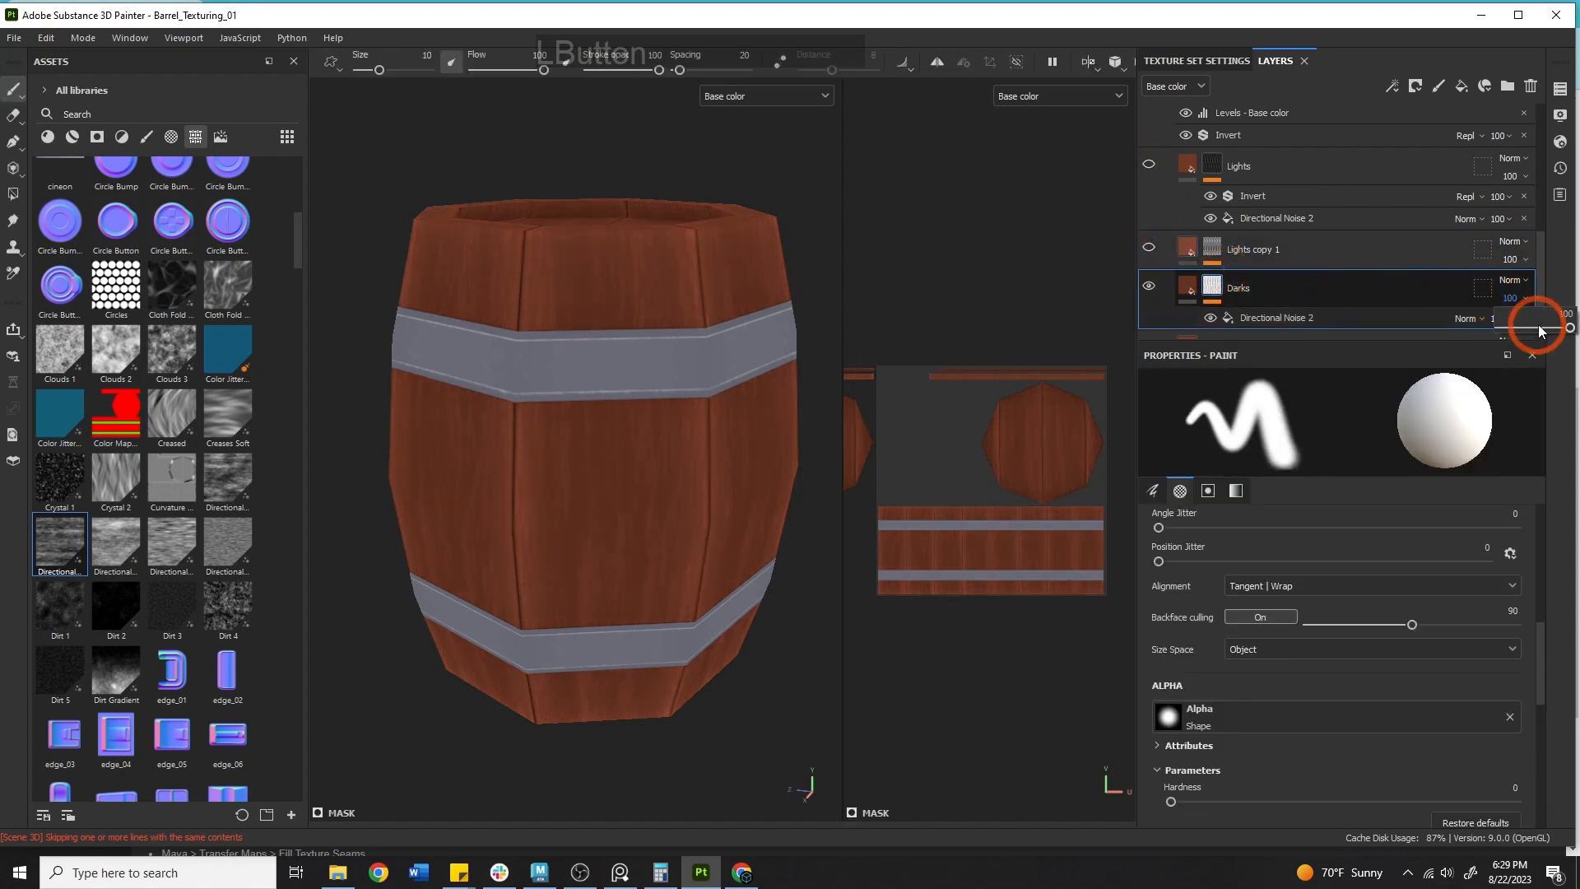
pyautogui.moveTo(1540, 329); pyautogui.dragTo(1541, 292)
pyautogui.click(1144, 250)
pyautogui.click(1338, 251)
pyautogui.click(1526, 257)
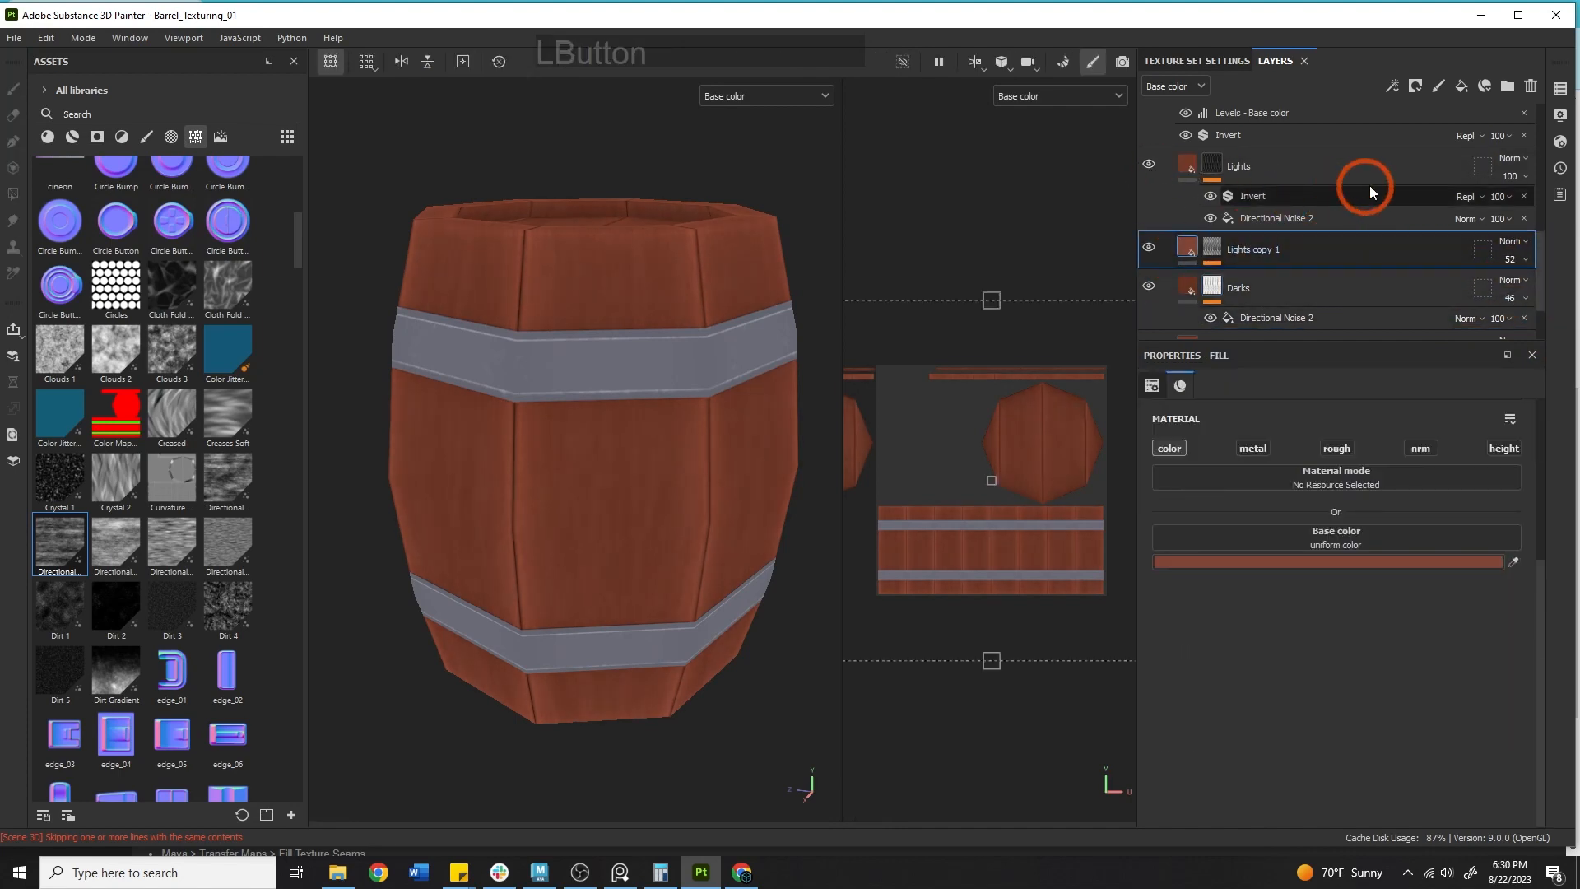
# Set the Lights layer opacity to 17.
pyautogui.click(1361, 156)
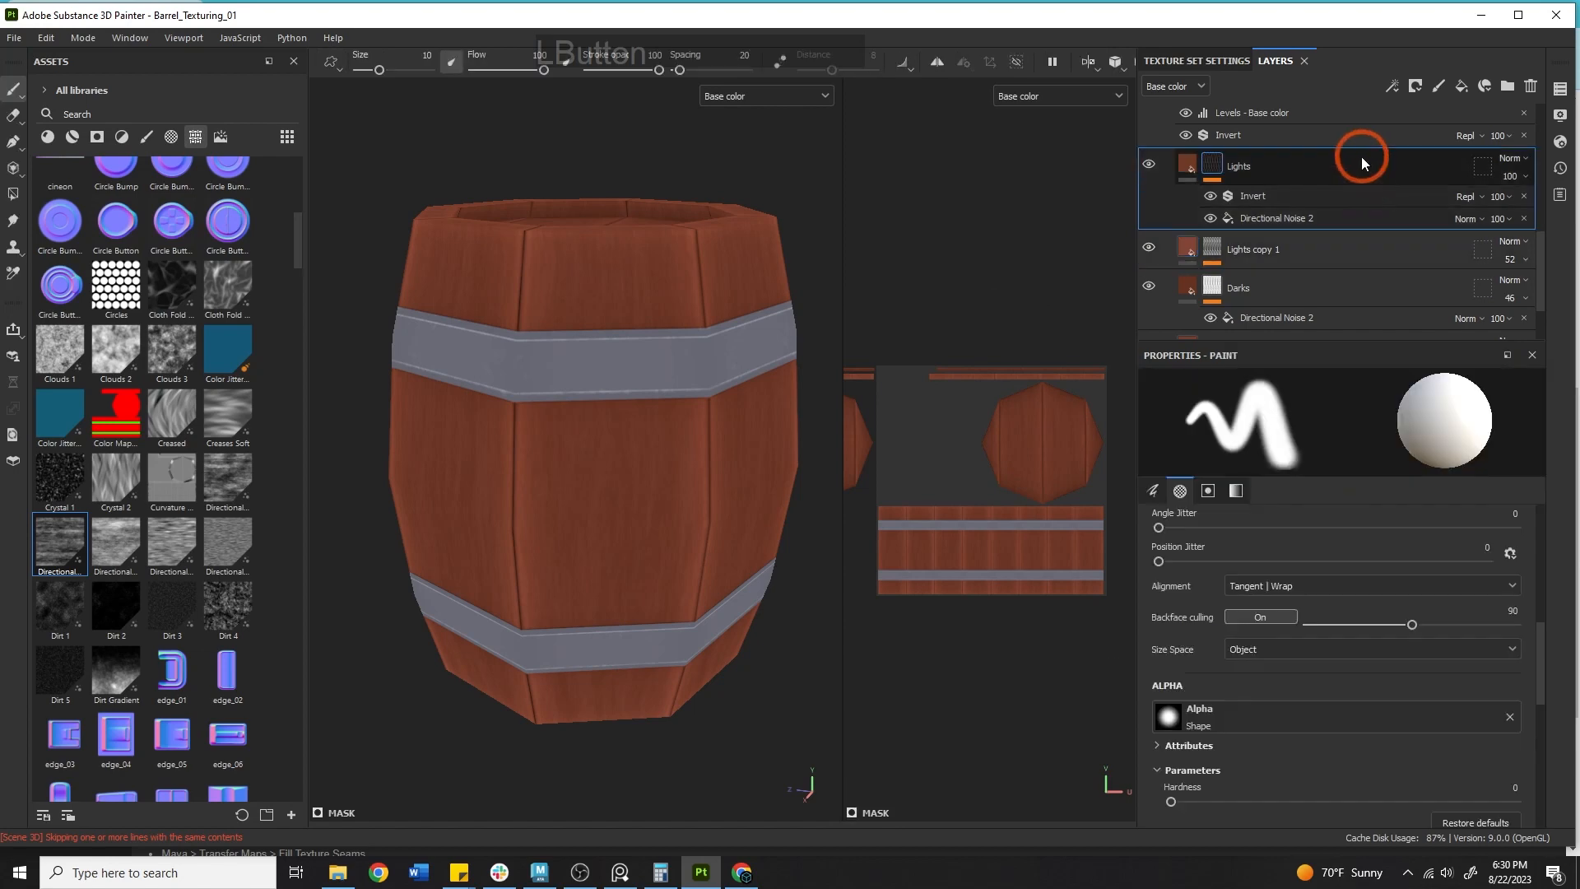
pyautogui.click(1526, 179)
pyautogui.moveTo(1533, 201); pyautogui.dragTo(1536, 204)
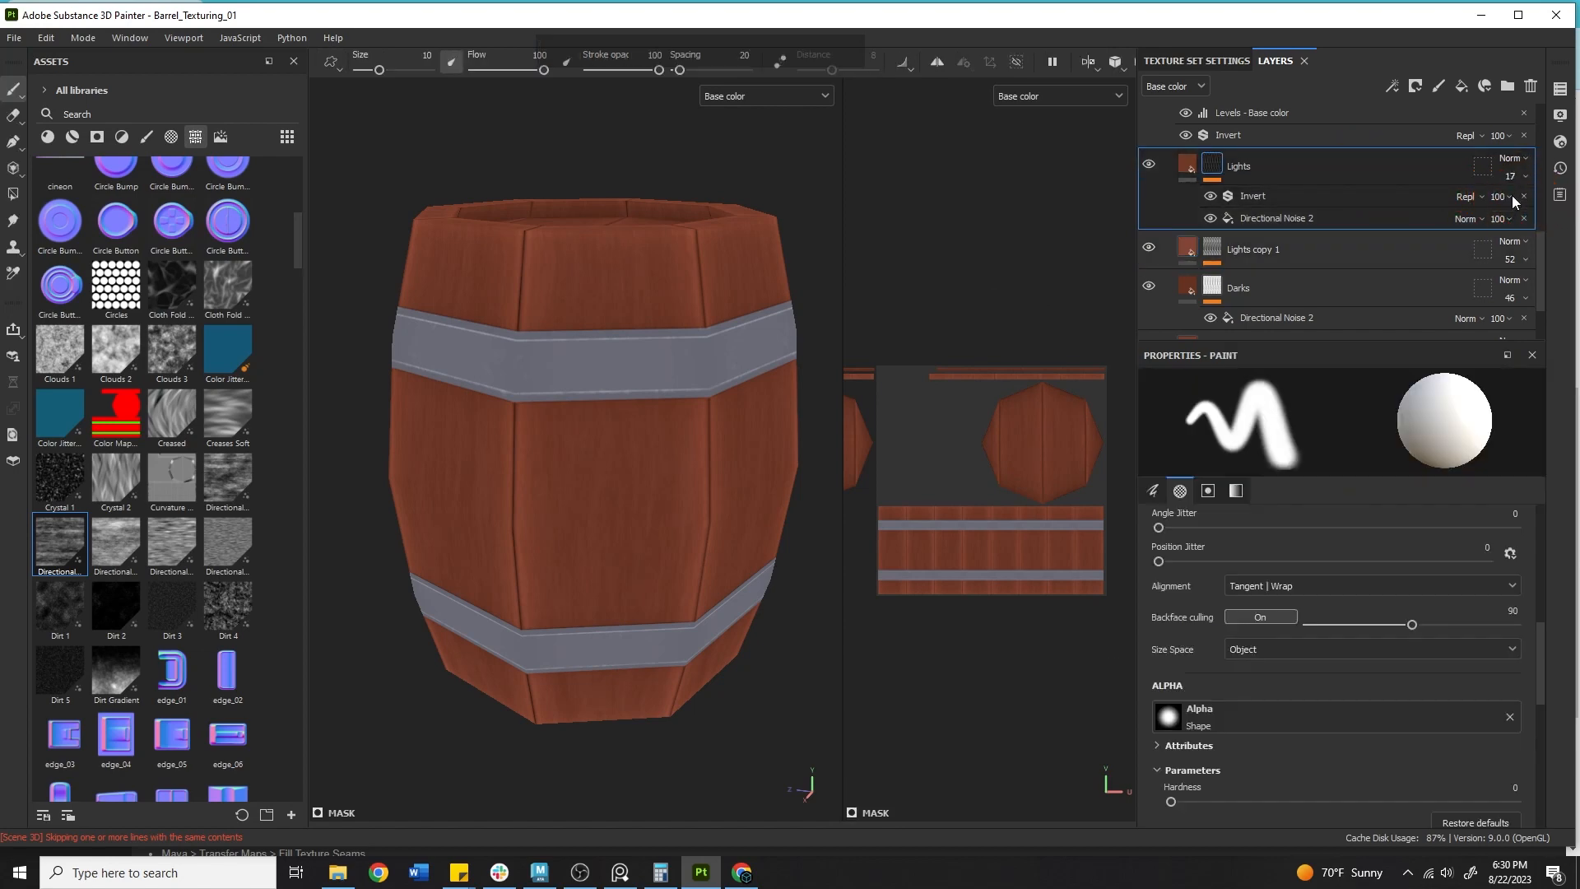
# Switch the viewport display to the full Material channel.
pyautogui.keyDown('alt'); pyautogui.moveTo(510, 389); pyautogui.dragTo(494, 357, button='middle'); pyautogui.keyUp('alt')
pyautogui.keyDown('alt'); pyautogui.moveTo(494, 357); pyautogui.dragTo(548, 414); pyautogui.keyUp('alt')
pyautogui.keyDown('alt'); pyautogui.moveTo(529, 346); pyautogui.dragTo(576, 454, button='middle'); pyautogui.keyUp('alt')
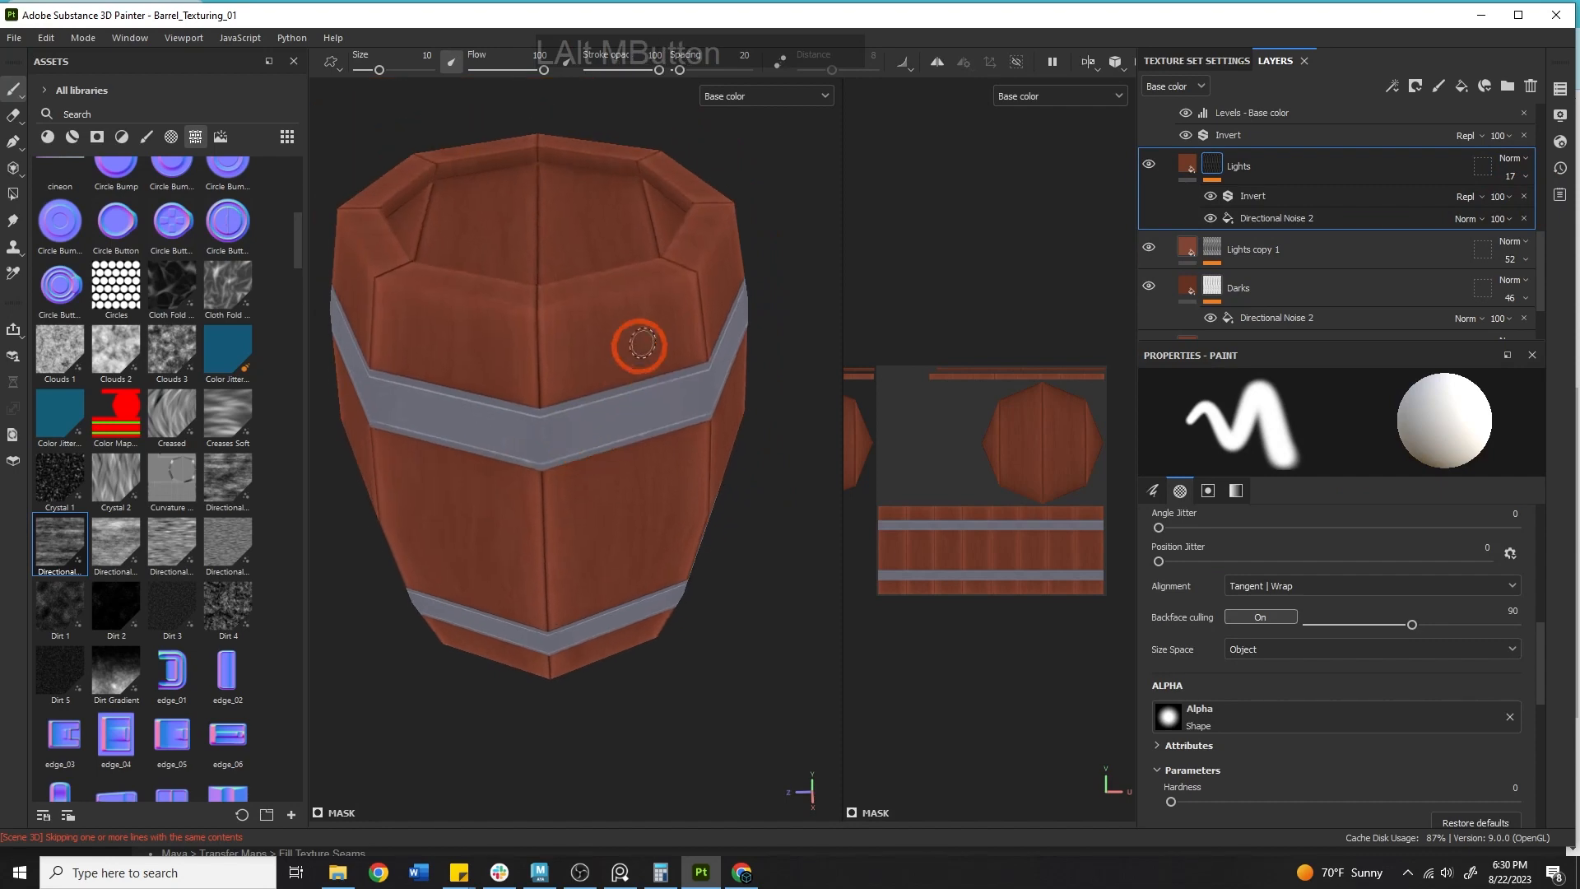
pyautogui.click(749, 100)
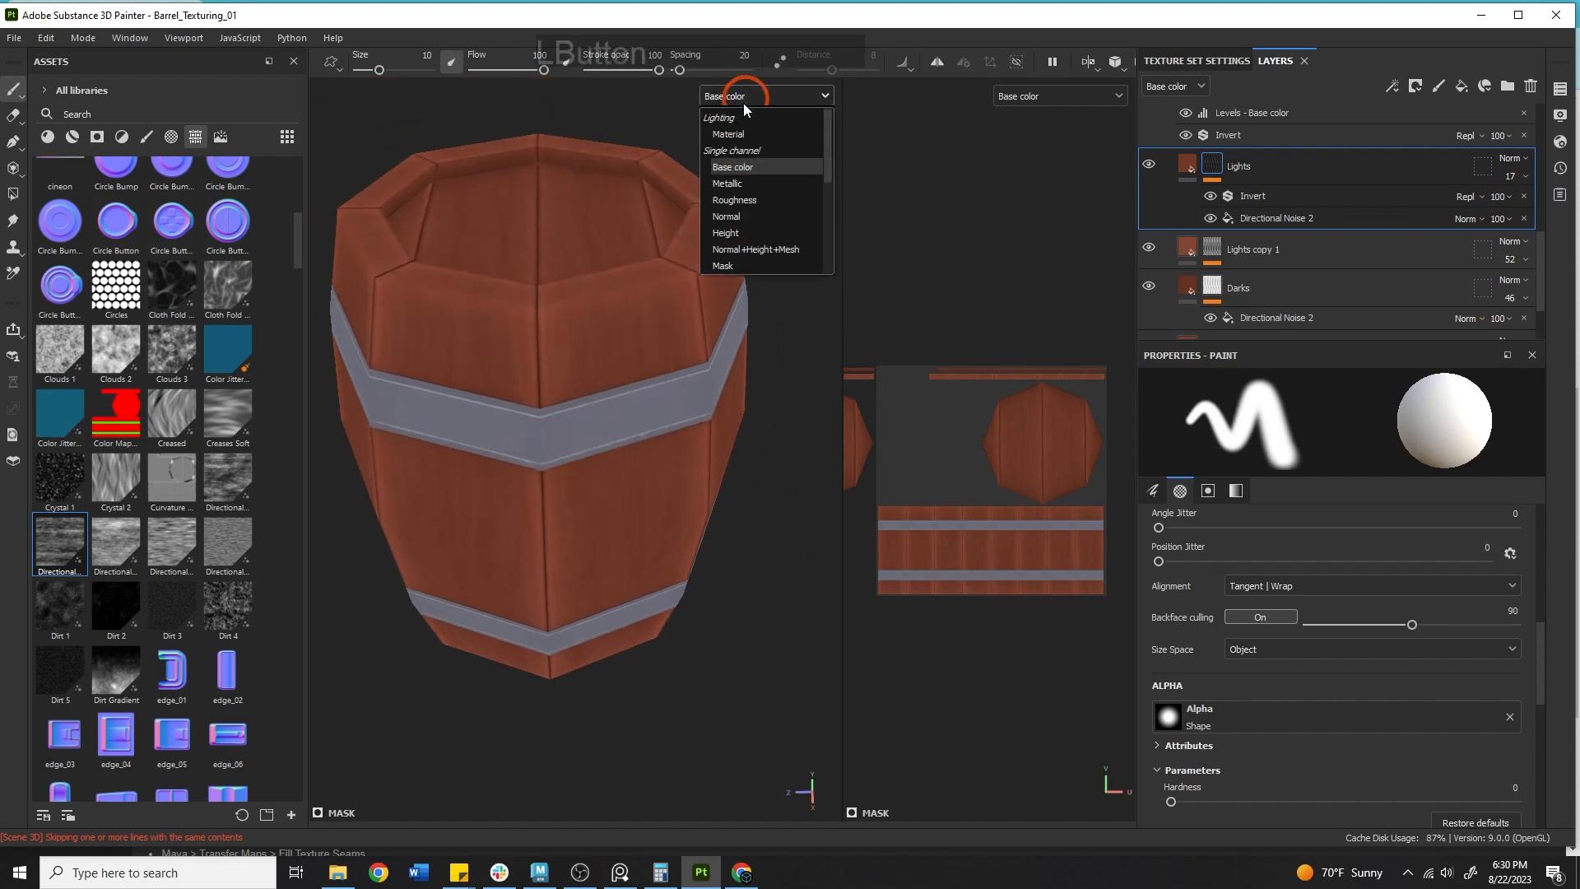
pyautogui.click(747, 131)
# Orbit around the barrel to examine the combined wood layers from several angles.
pyautogui.keyDown('alt'); pyautogui.moveTo(779, 334); pyautogui.dragTo(564, 298, button='right'); pyautogui.keyUp('alt')
pyautogui.keyDown('alt'); pyautogui.moveTo(564, 298); pyautogui.dragTo(535, 235); pyautogui.keyUp('alt')
pyautogui.keyDown('alt'); pyautogui.moveTo(630, 440); pyautogui.dragTo(702, 427, button='middle'); pyautogui.keyUp('alt')
pyautogui.keyDown('alt'); pyautogui.moveTo(702, 428); pyautogui.dragTo(802, 427); pyautogui.keyUp('alt')
pyautogui.keyDown('shift'); pyautogui.moveTo(752, 527); pyautogui.dragTo(711, 554, button='right'); pyautogui.keyUp('shift')
pyautogui.keyDown('alt'); pyautogui.moveTo(680, 535); pyautogui.dragTo(694, 590, button='middle'); pyautogui.keyUp('alt')
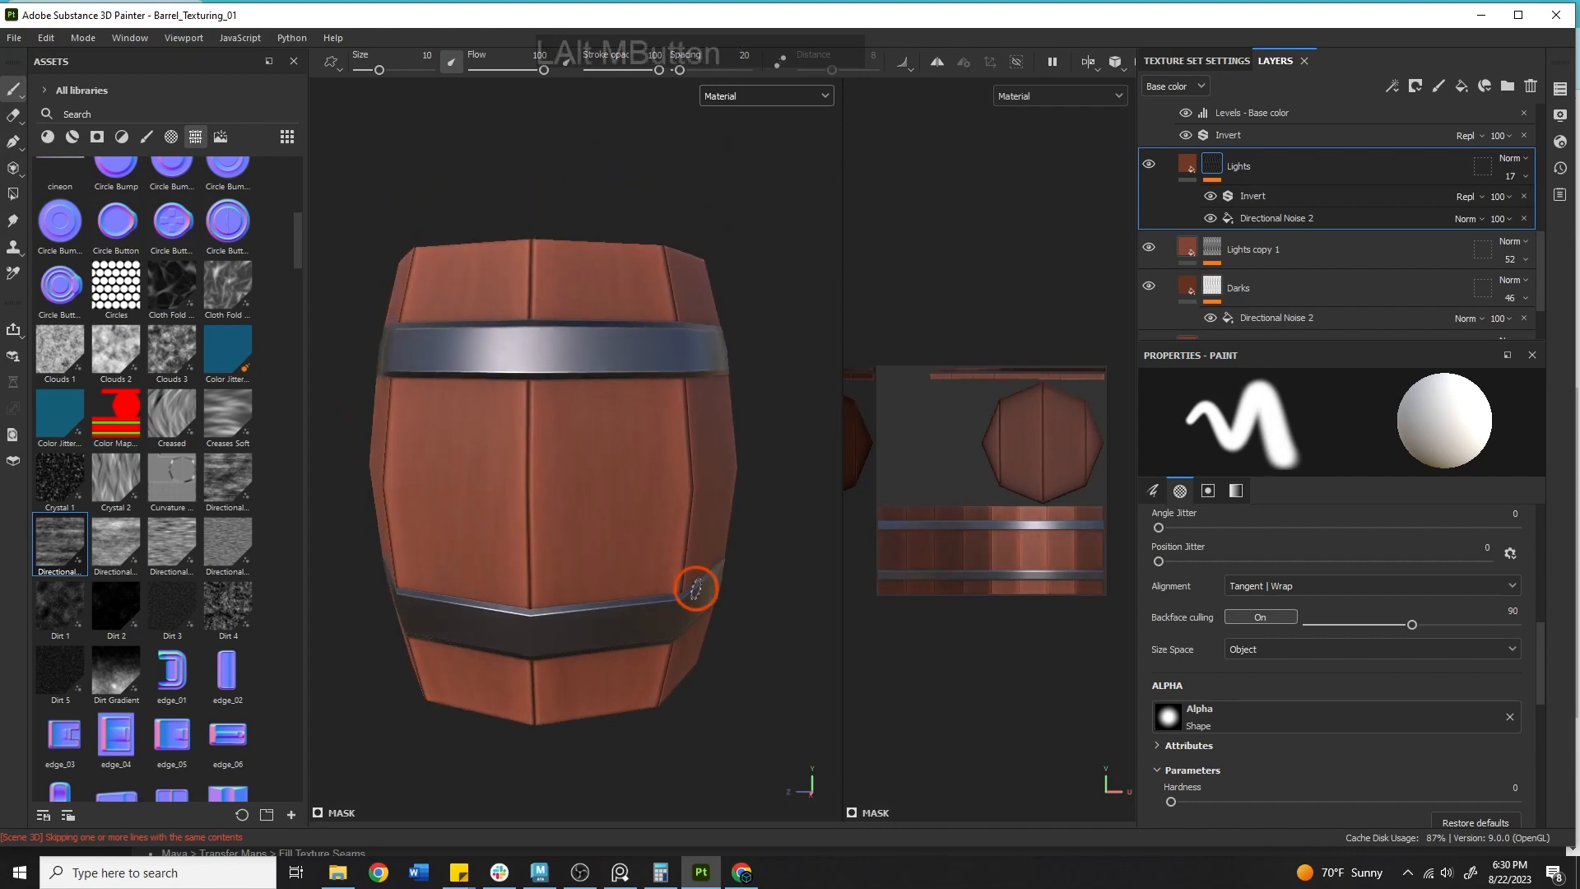
pyautogui.keyDown('alt'); pyautogui.moveTo(695, 590); pyautogui.dragTo(399, 654); pyautogui.keyUp('alt')
pyautogui.keyDown('shift'); pyautogui.moveTo(566, 493); pyautogui.dragTo(790, 498, button='right'); pyautogui.keyUp('shift')
pyautogui.keyDown('alt'); pyautogui.moveTo(790, 499); pyautogui.dragTo(775, 533, button='right'); pyautogui.keyUp('alt')
pyautogui.keyDown('alt'); pyautogui.moveTo(775, 533); pyautogui.dragTo(740, 465); pyautogui.keyUp('alt')
pyautogui.keyDown('shift'); pyautogui.moveTo(658, 458); pyautogui.dragTo(765, 461, button='right'); pyautogui.keyUp('shift')
pyautogui.keyDown('alt'); pyautogui.moveTo(672, 329); pyautogui.dragTo(531, 452, button='right'); pyautogui.keyUp('alt')
pyautogui.keyDown('alt'); pyautogui.moveTo(526, 457); pyautogui.dragTo(526, 288); pyautogui.keyUp('alt')
pyautogui.keyDown('alt'); pyautogui.moveTo(650, 395); pyautogui.dragTo(588, 332, button='middle'); pyautogui.keyUp('alt')
pyautogui.keyDown('alt'); pyautogui.moveTo(699, 334); pyautogui.dragTo(569, 323, button='right'); pyautogui.keyUp('alt')
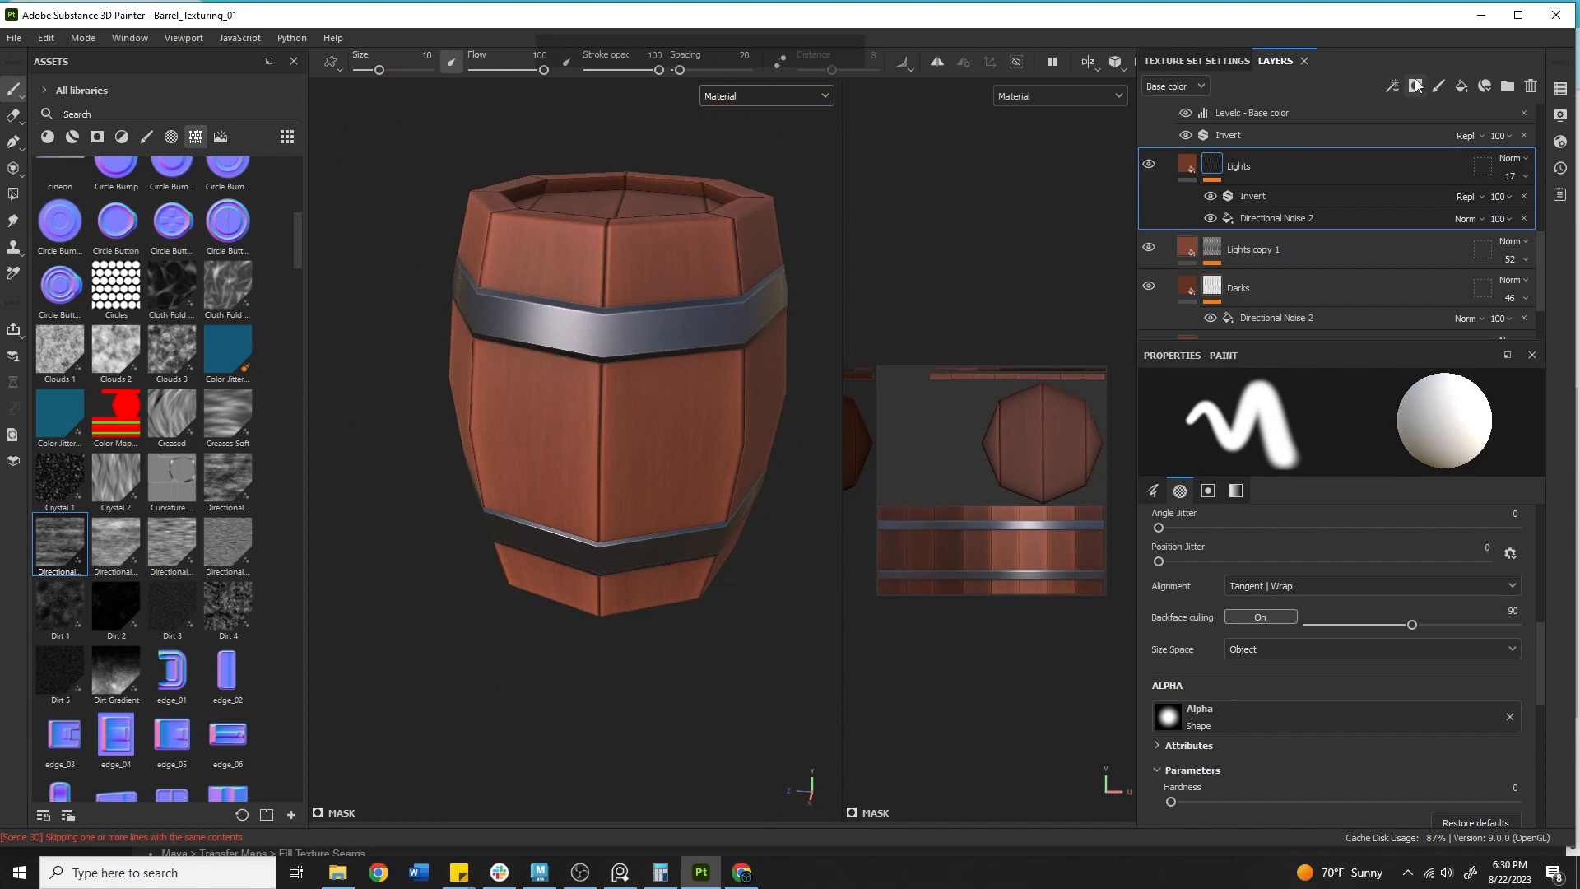
# Add a new fill layer above the Lights layer.
pyautogui.scroll(3, 1370, 156)
pyautogui.click(1466, 87)
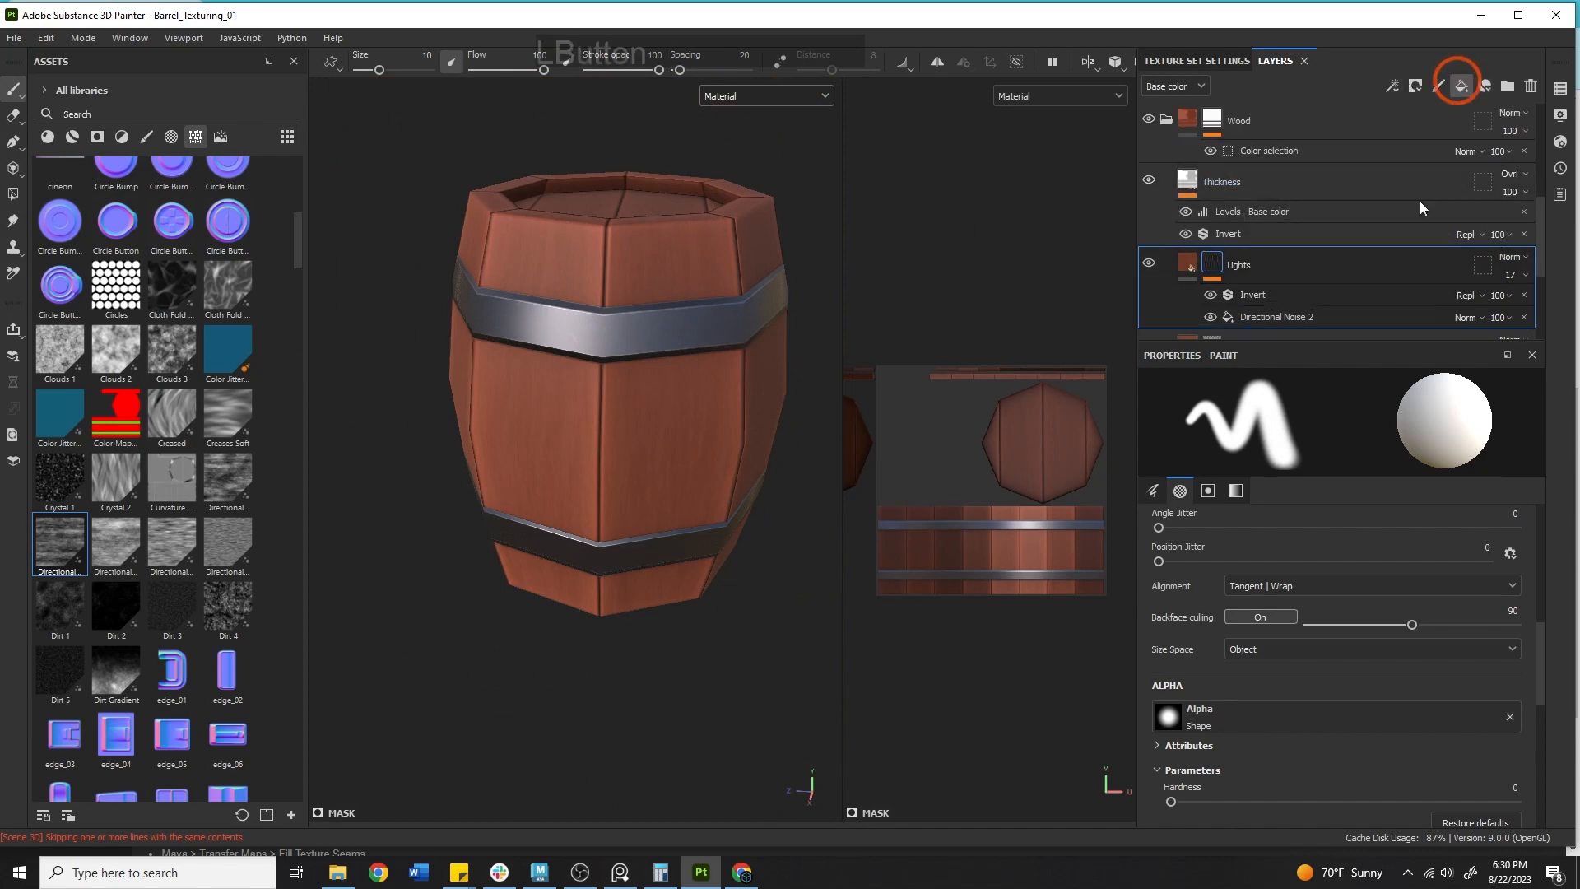
pyautogui.click(1267, 267)
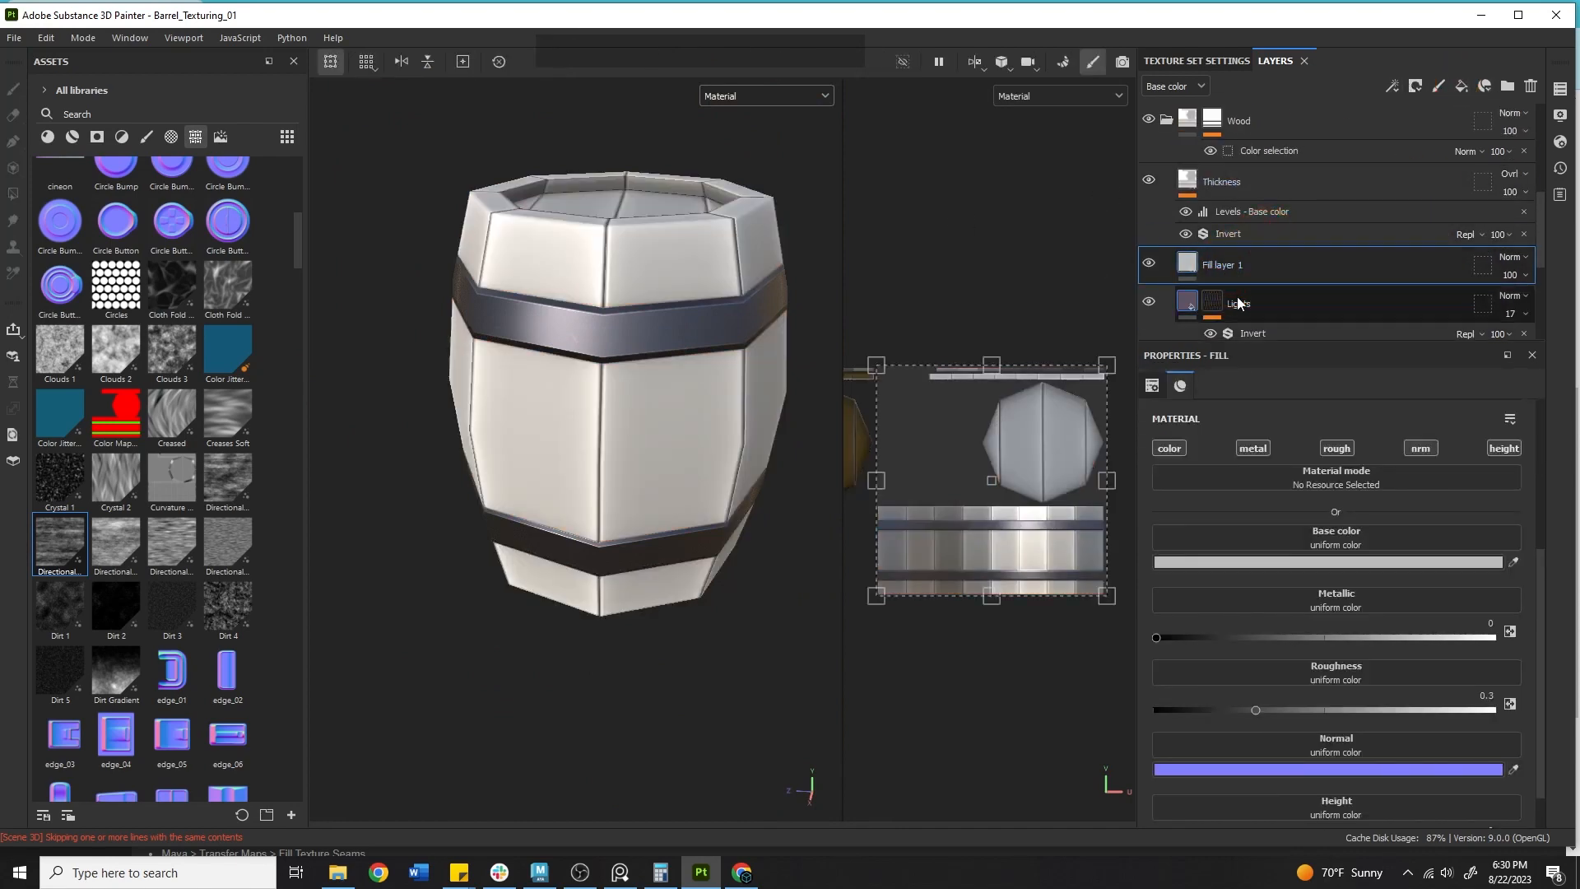
# Try a Fiber Glass Edge Wear generator in the fill layer's mask.
pyautogui.rightClick(1260, 269)
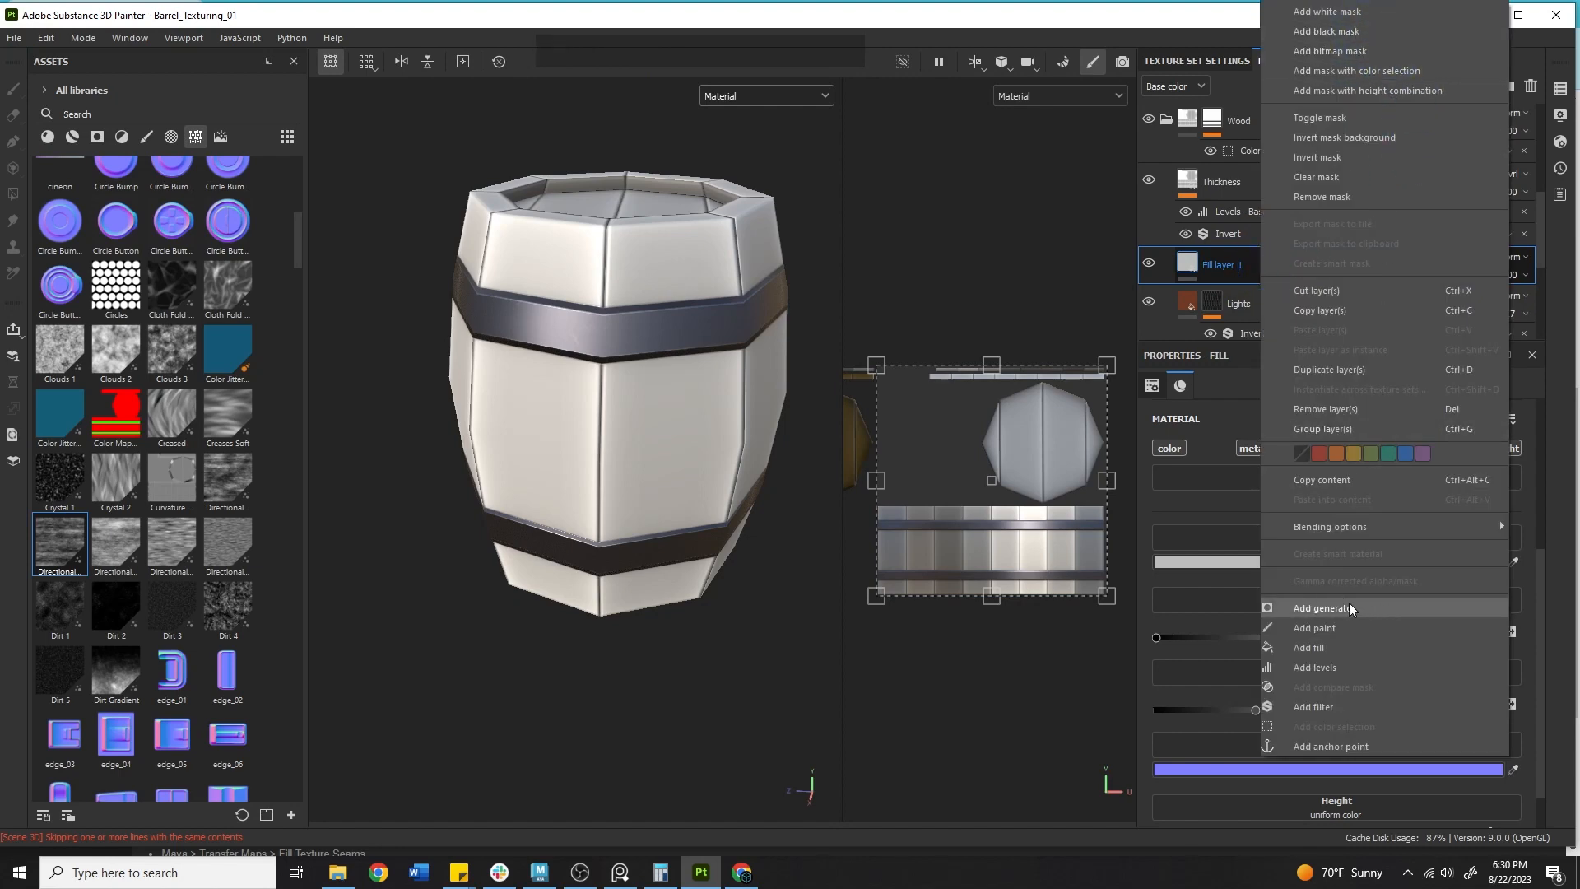
pyautogui.click(1371, 607)
pyautogui.click(1362, 448)
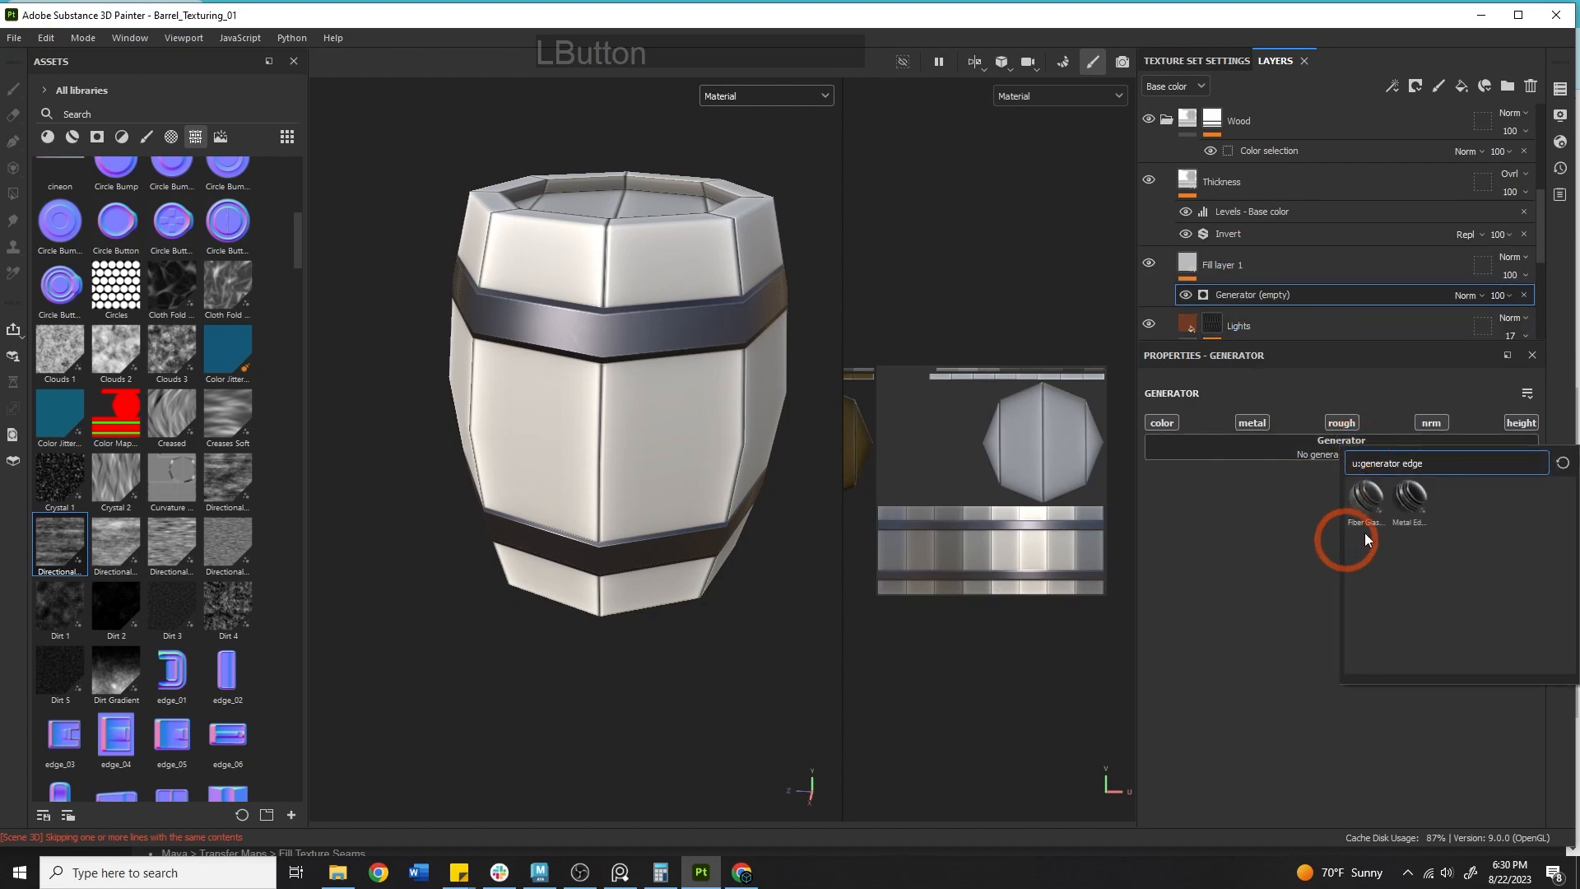
pyautogui.click(1360, 495)
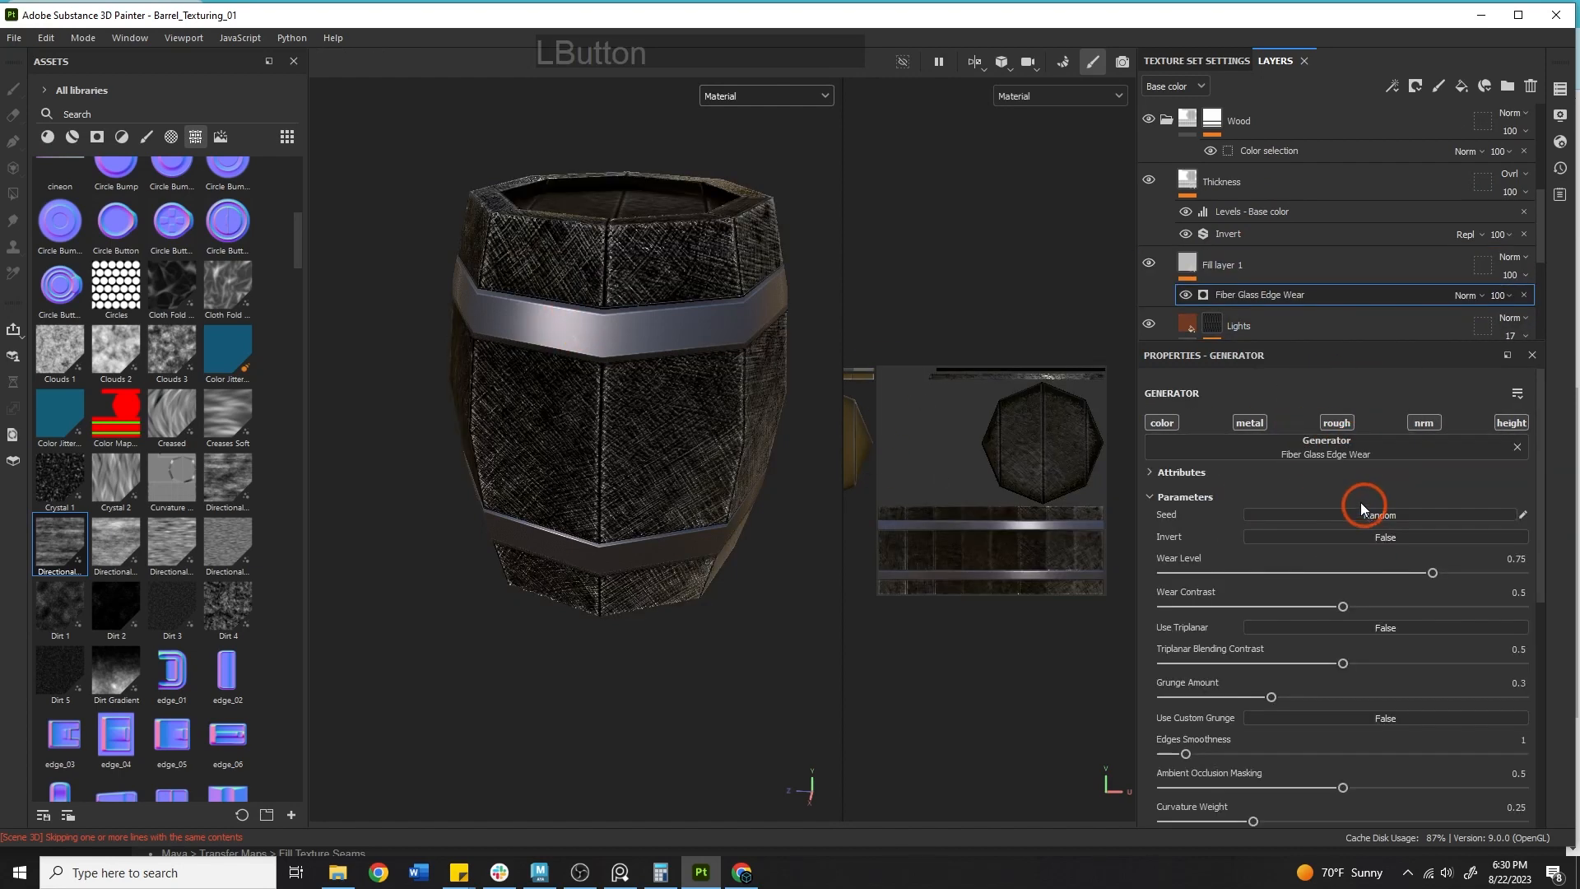
pyautogui.keyDown('alt'); pyautogui.moveTo(519, 269); pyautogui.dragTo(564, 416); pyautogui.keyUp('alt')
pyautogui.keyDown('alt'); pyautogui.moveTo(565, 416); pyautogui.dragTo(693, 419, button='right'); pyautogui.keyUp('alt')
pyautogui.keyDown('alt'); pyautogui.moveTo(814, 417); pyautogui.dragTo(782, 529, button='middle'); pyautogui.keyUp('alt')
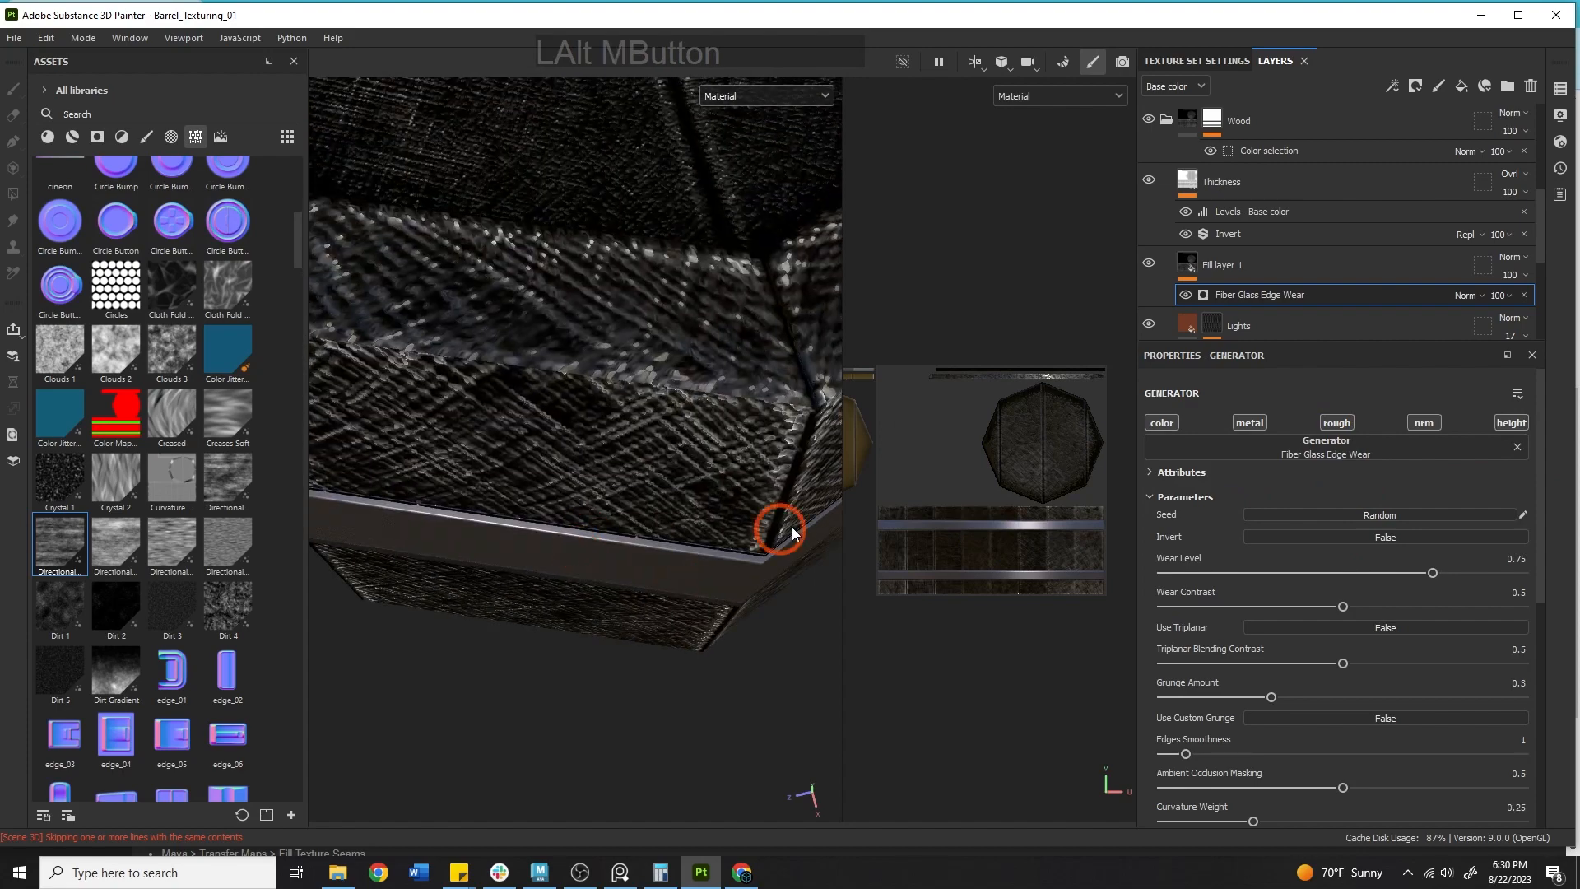
pyautogui.keyDown('alt'); pyautogui.moveTo(783, 529); pyautogui.dragTo(747, 518, button='right'); pyautogui.keyUp('alt')
# Toggle the generator's material channels and remove the generator.
pyautogui.click(1252, 425)
pyautogui.click(1336, 422)
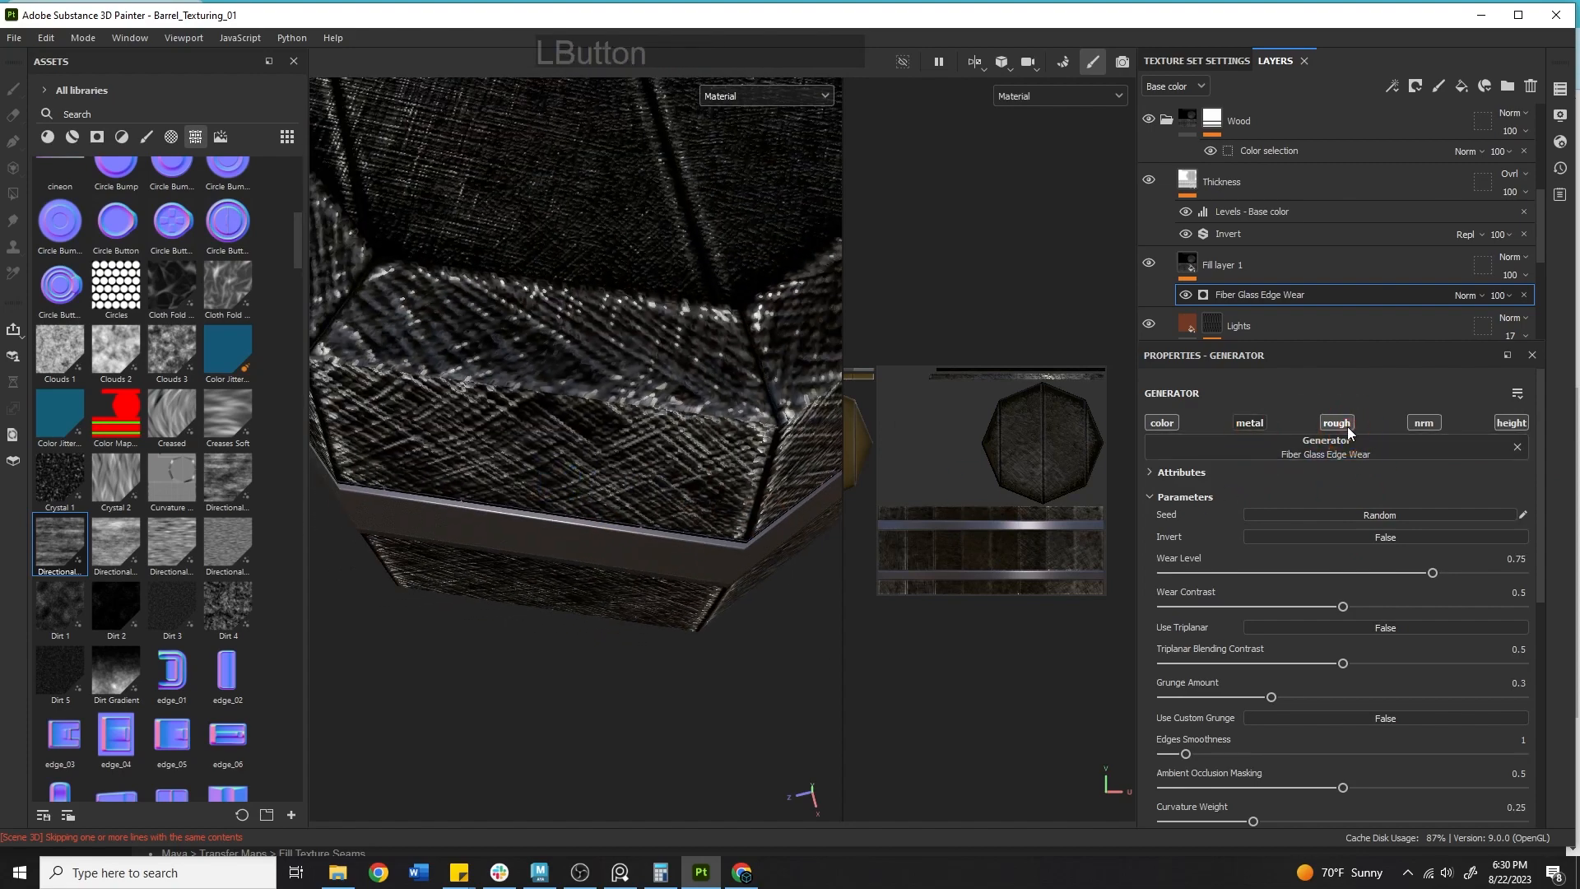
pyautogui.click(1424, 422)
pyautogui.click(1510, 422)
pyautogui.click(1168, 378)
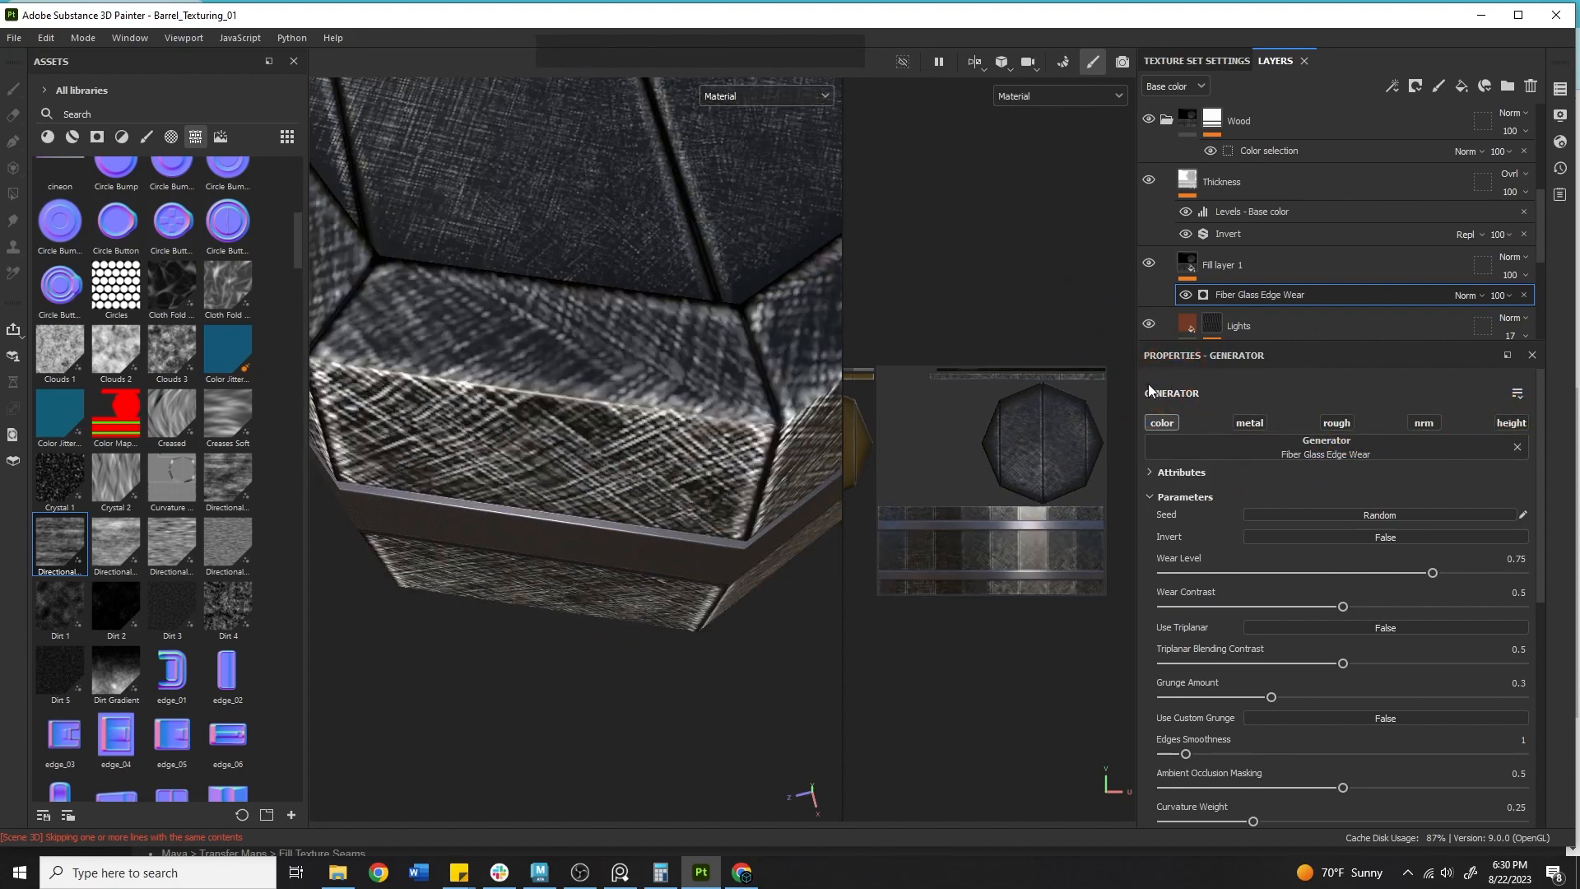
pyautogui.click(1524, 294)
# Add a black mask to Fill layer 1.
pyautogui.click(1252, 274)
pyautogui.rightClick(1253, 274)
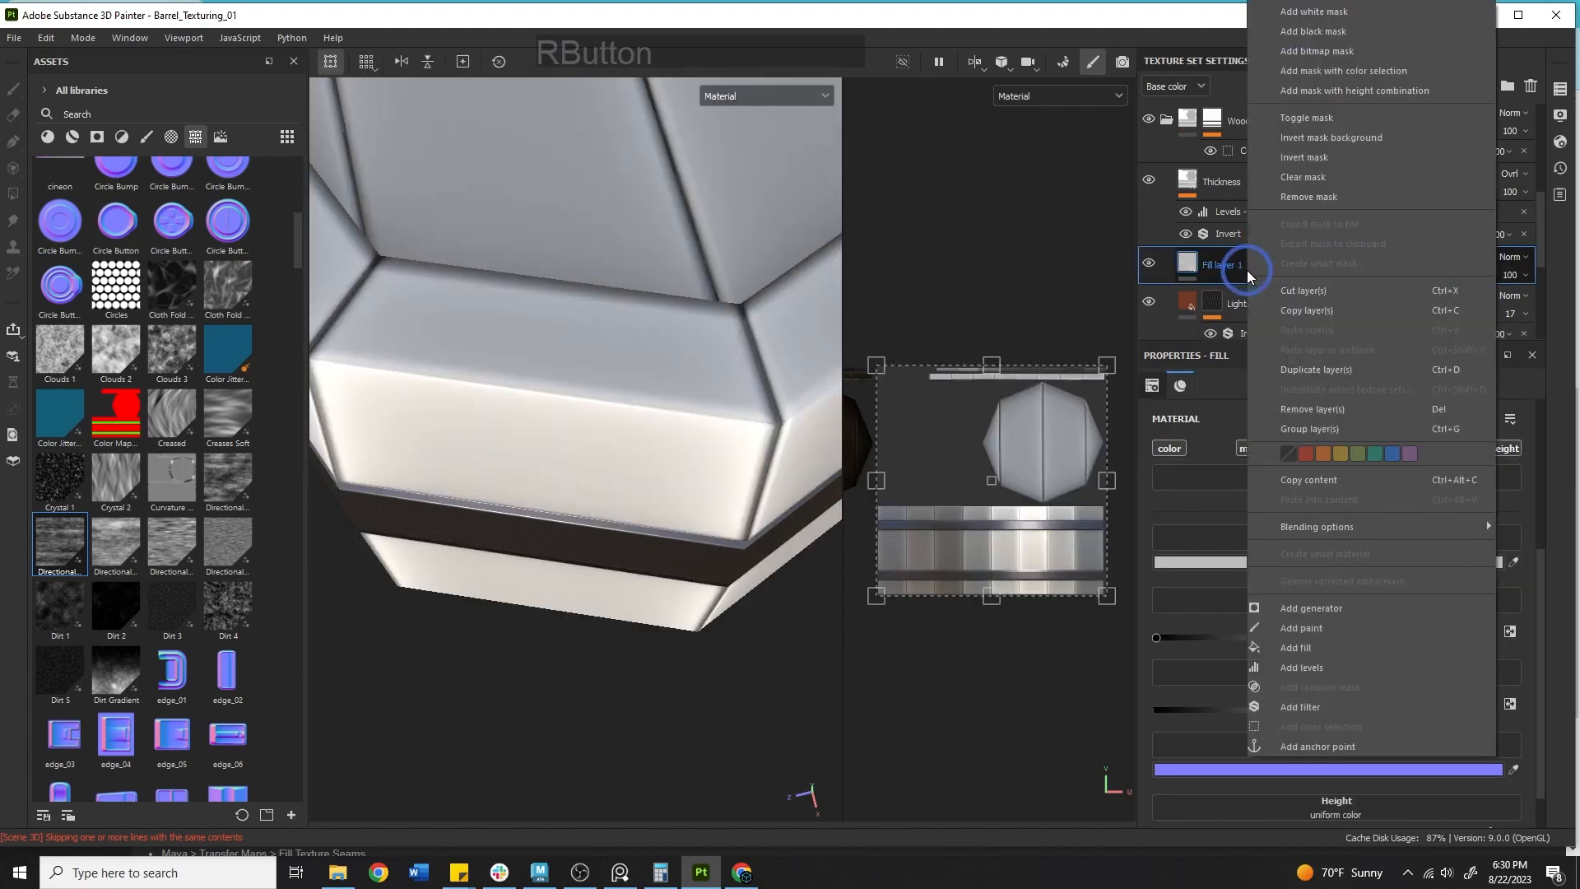
pyautogui.click(1352, 32)
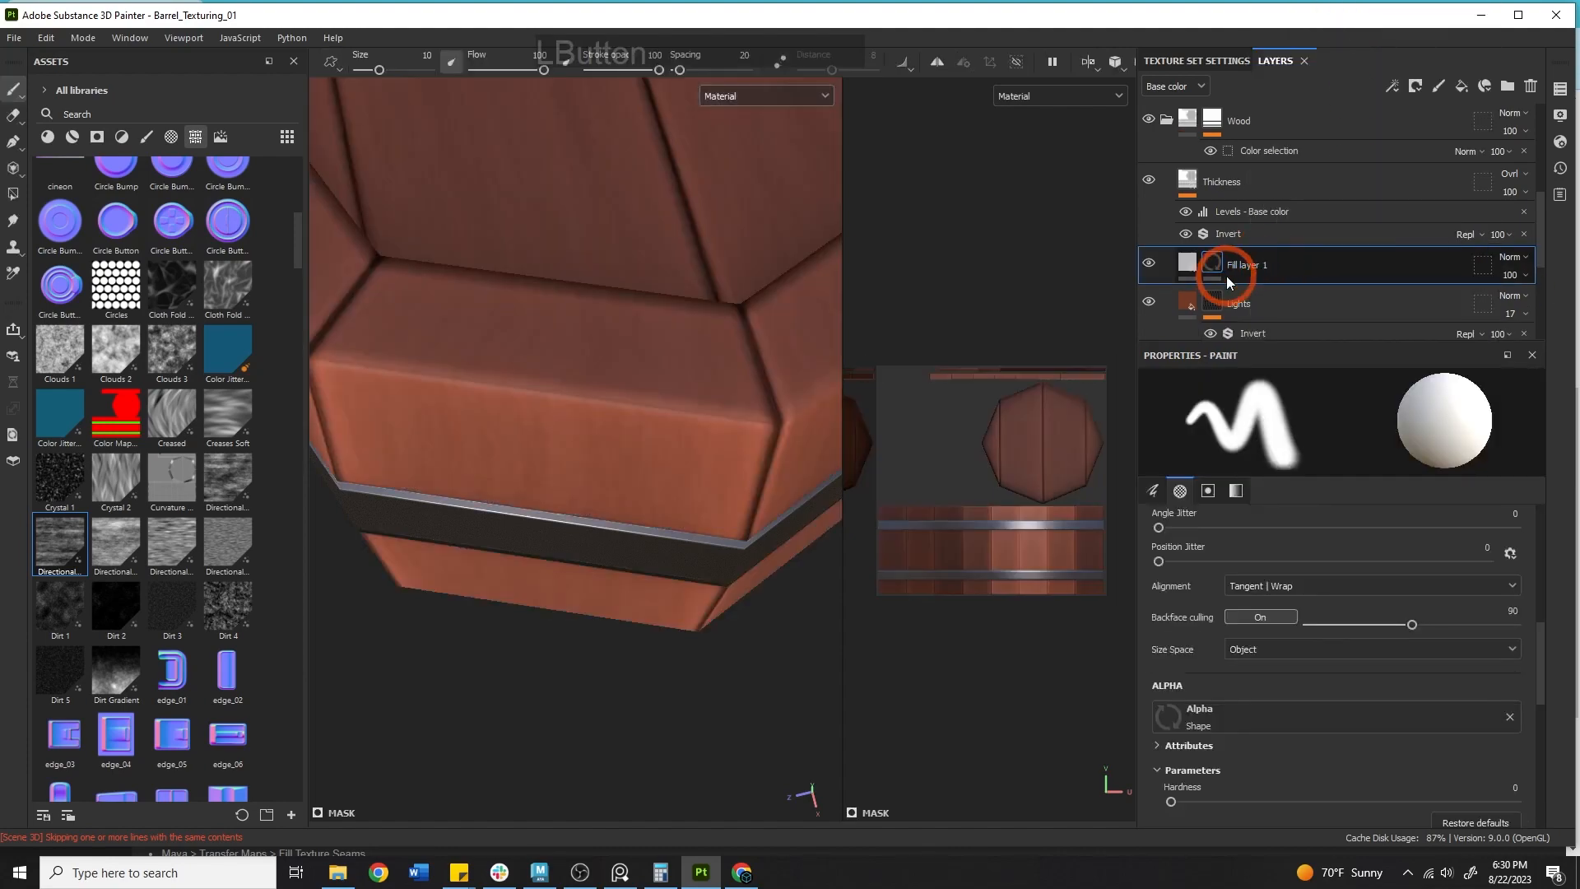
# Try adding a fill effect to the mask and remove it.
pyautogui.rightClick(1213, 262)
pyautogui.click(1286, 570)
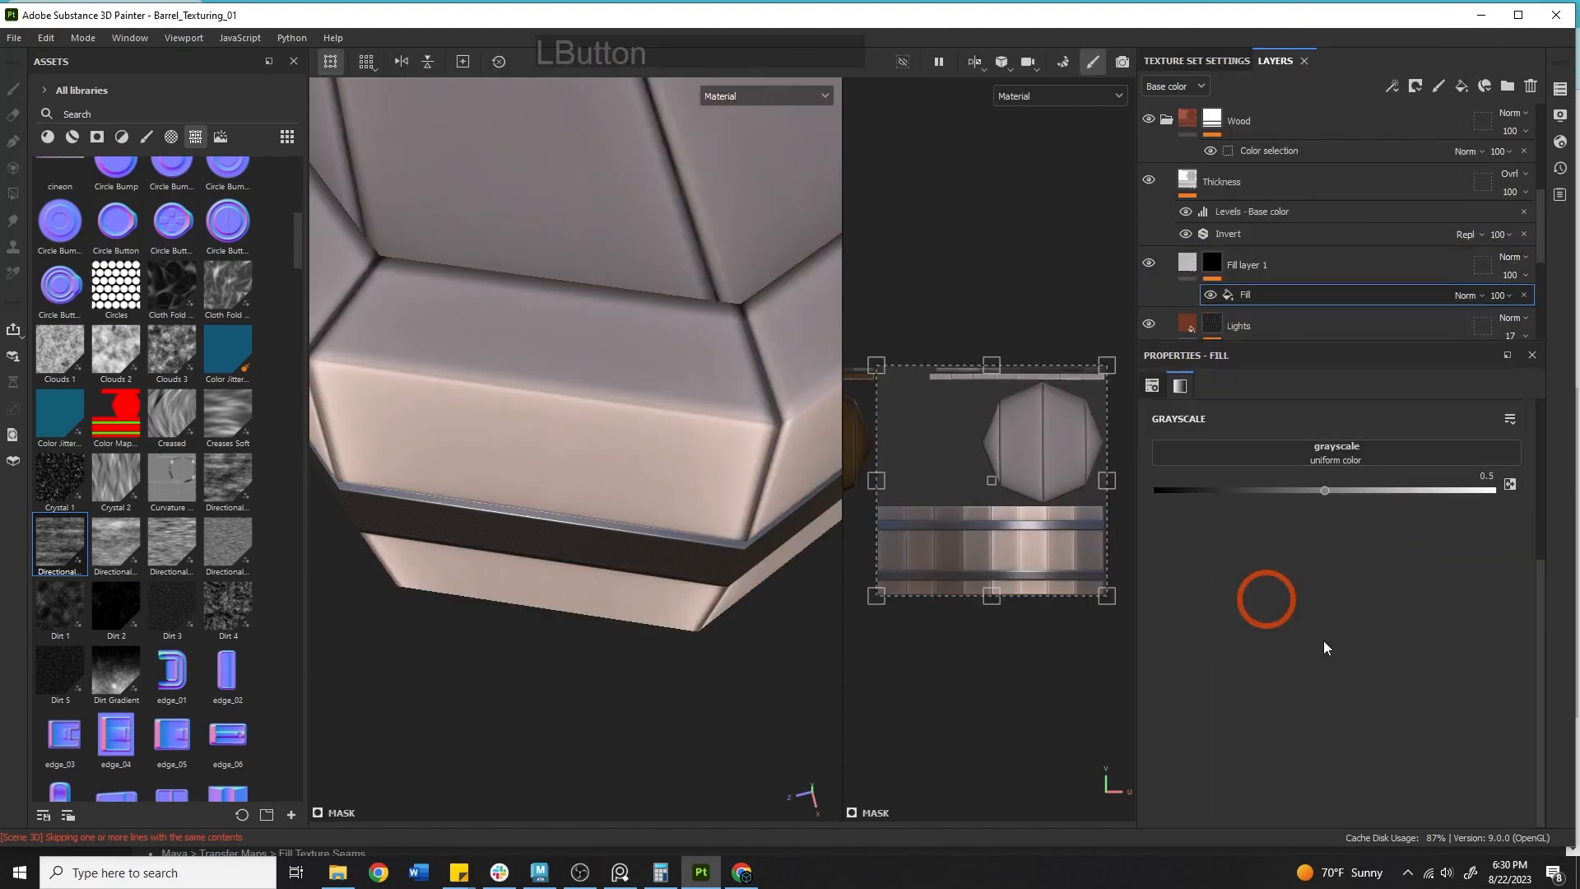
pyautogui.click(1524, 296)
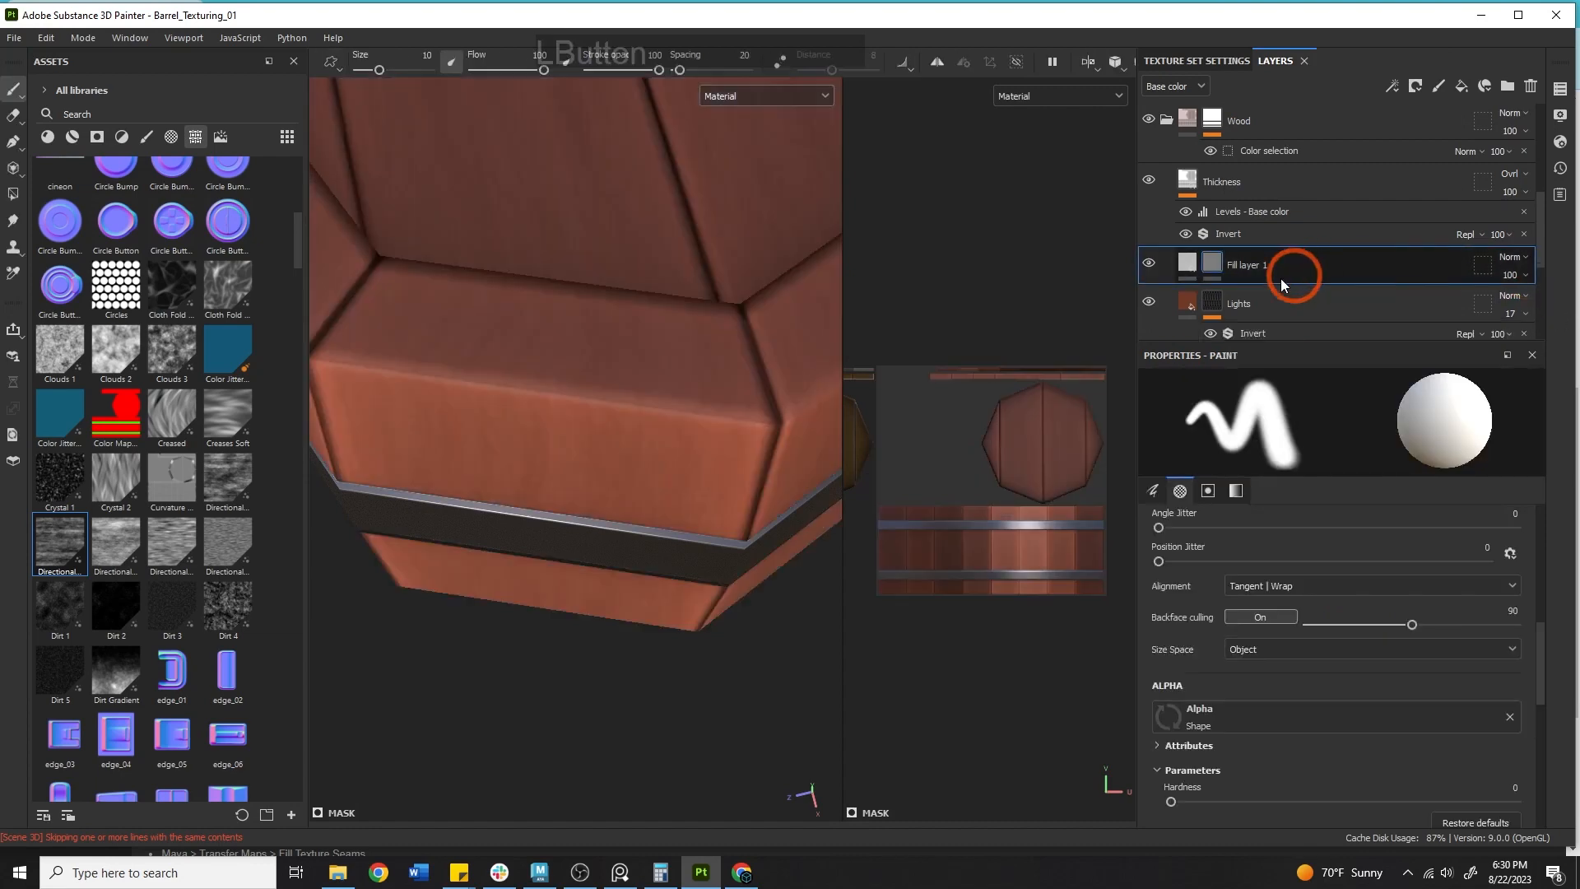
# Add a Fiber Glass Edge Wear generator to Fill layer 1's black mask.
pyautogui.rightClick(1217, 269)
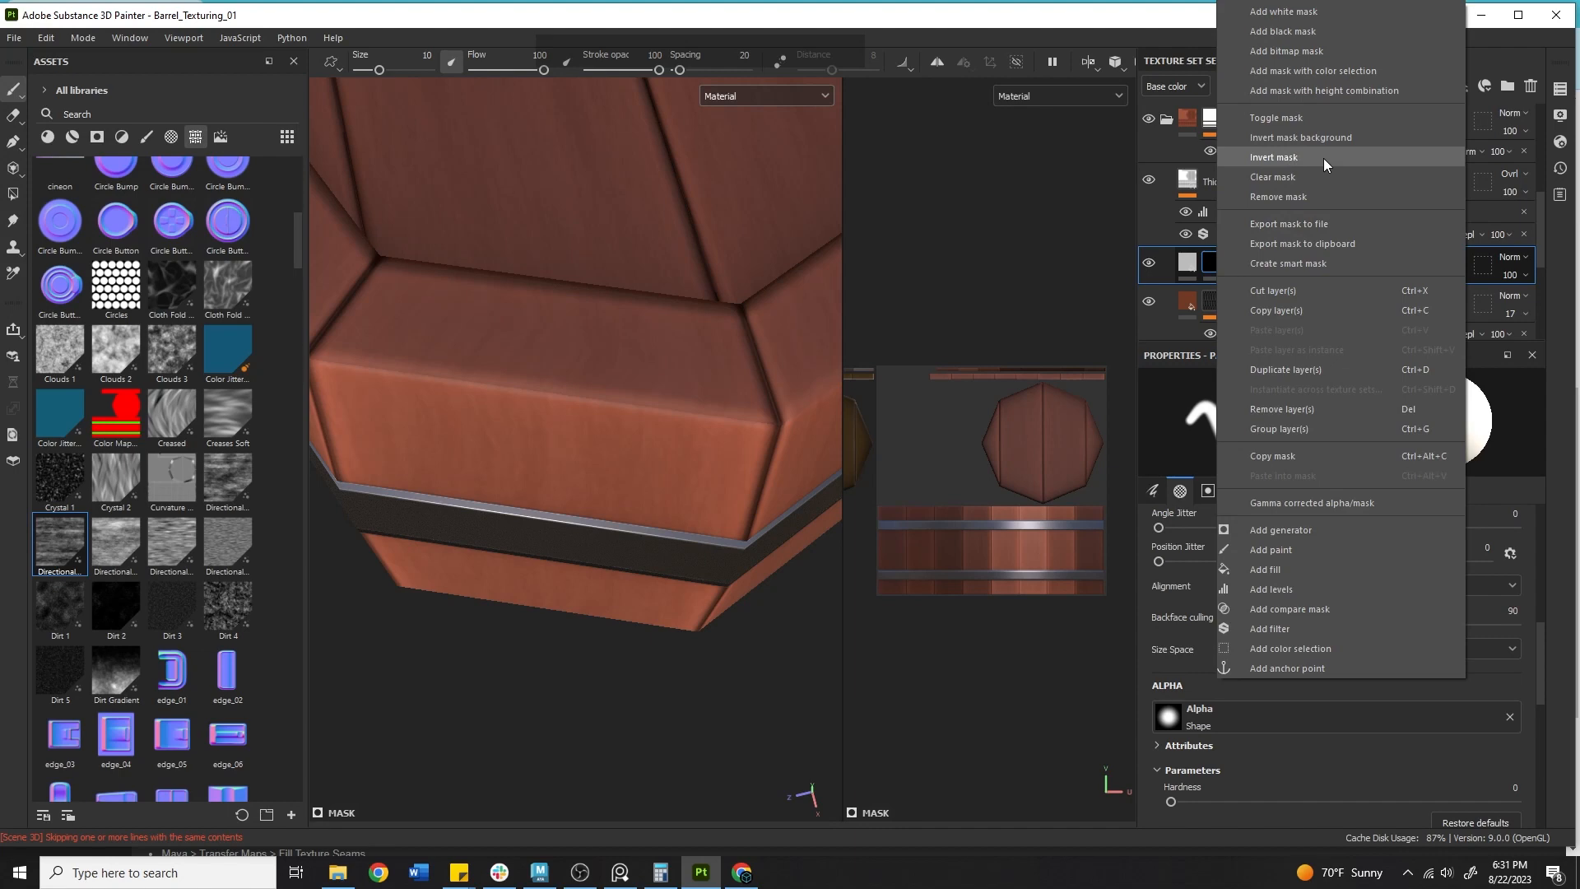
pyautogui.click(1364, 529)
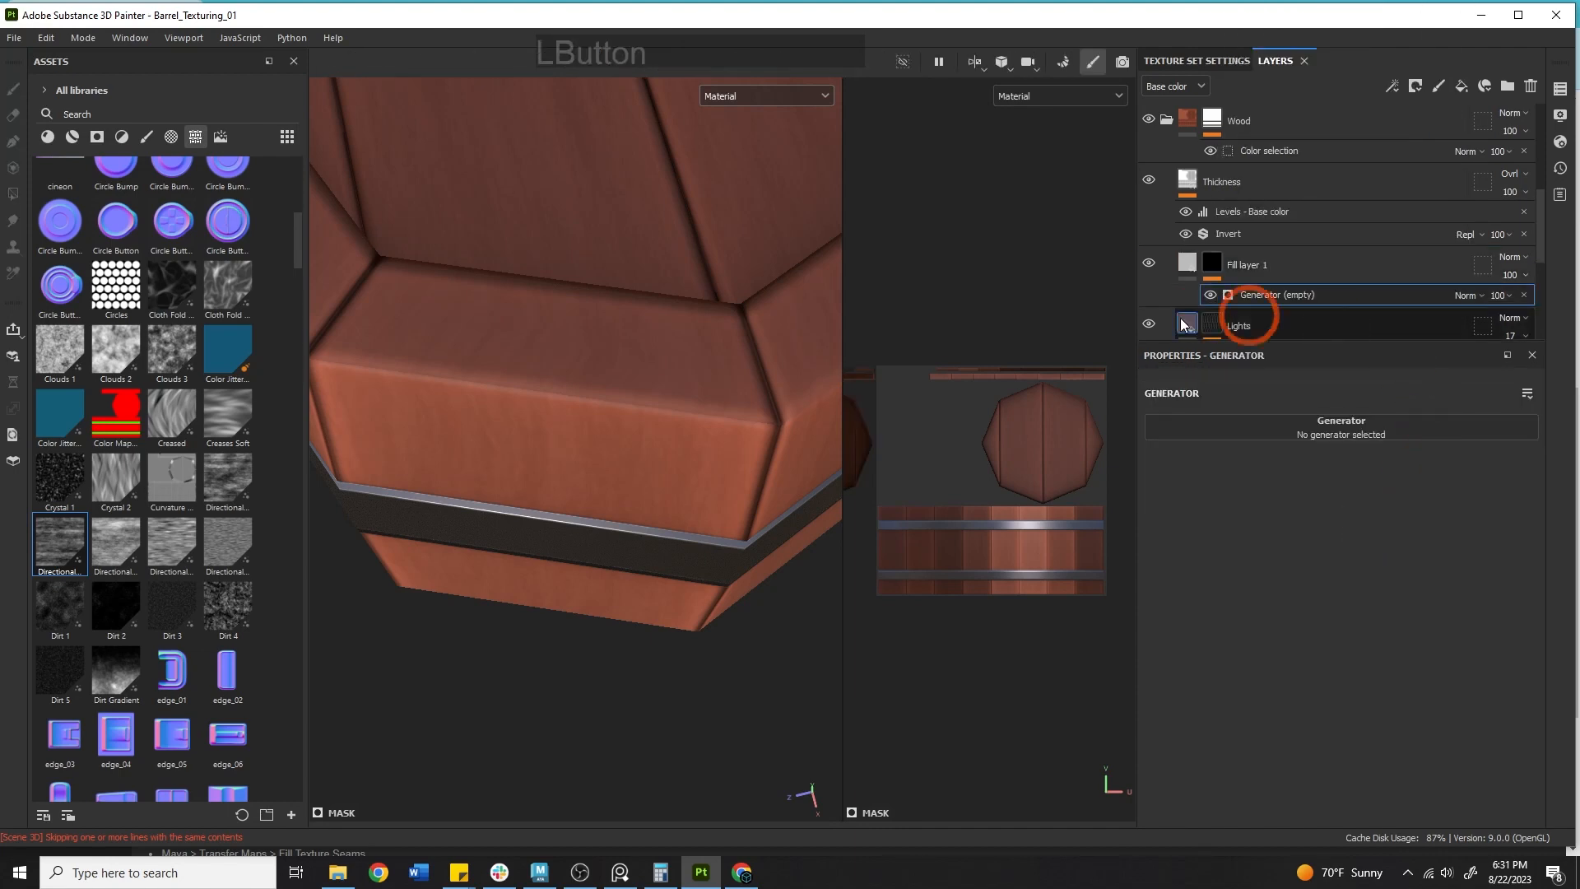
pyautogui.click(1292, 424)
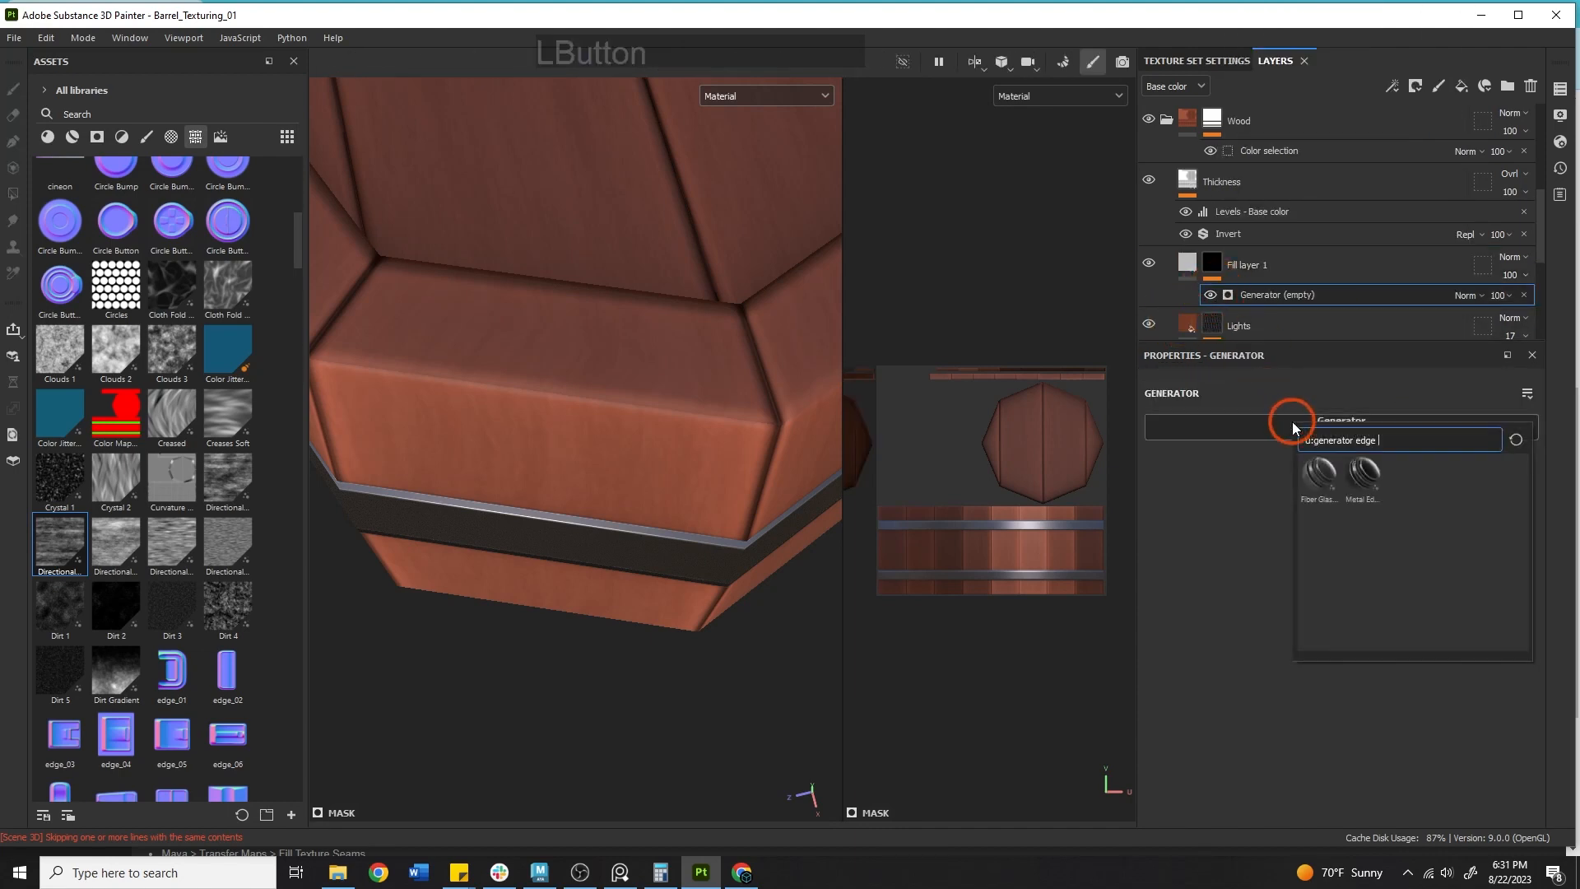
pyautogui.click(1315, 486)
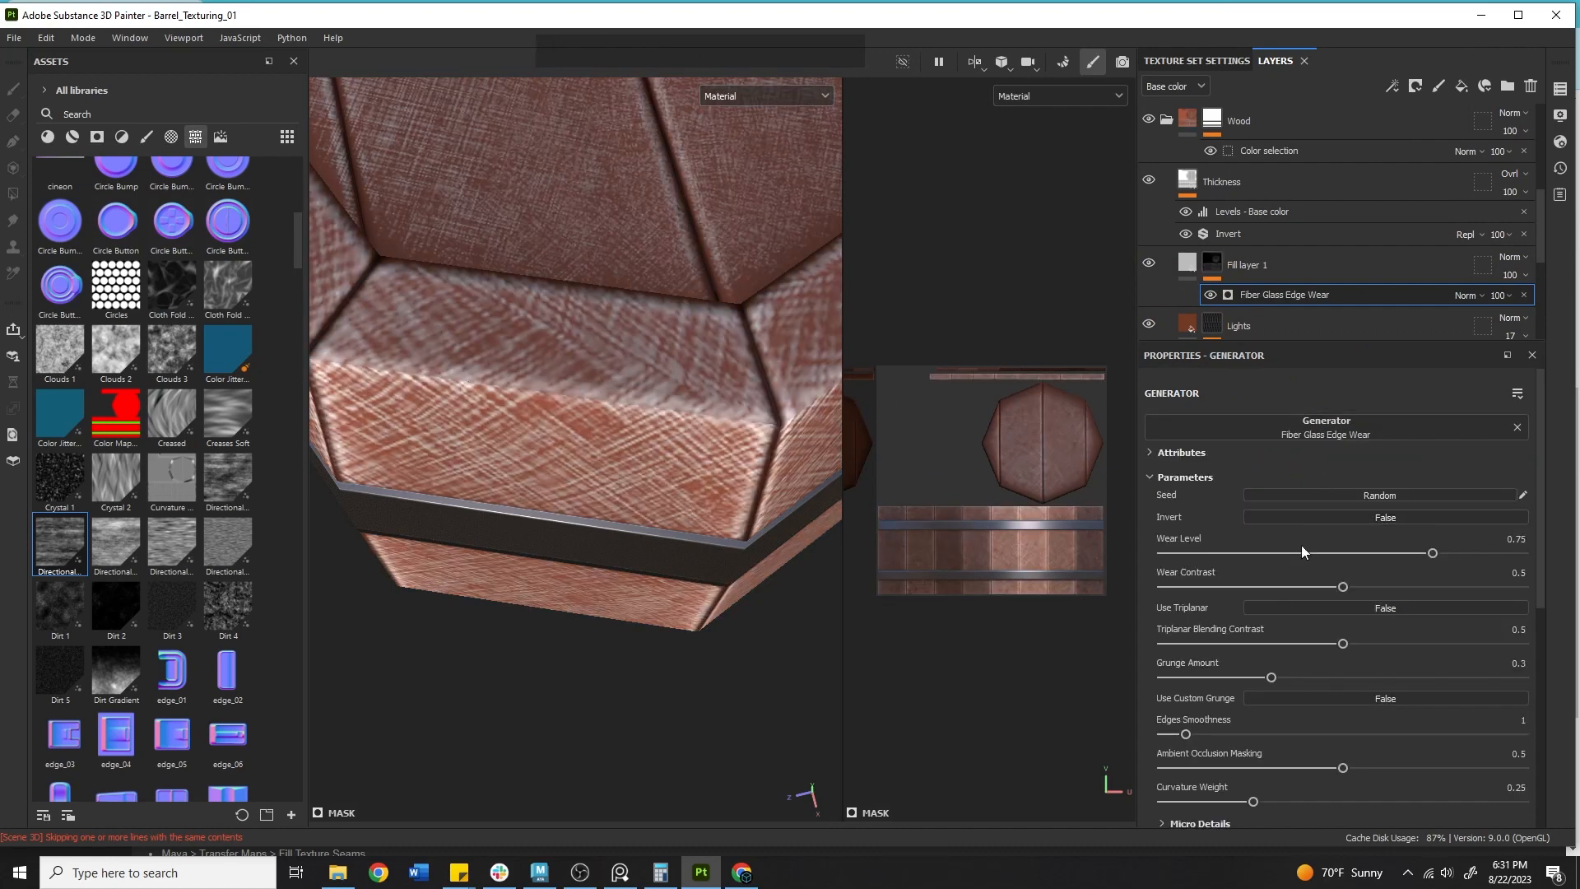
# Try raising the generator's wear level, wear contrast, triplanar blending contrast and grunge amount, undoing trial changes.
pyautogui.moveTo(1430, 552); pyautogui.dragTo(1465, 551)
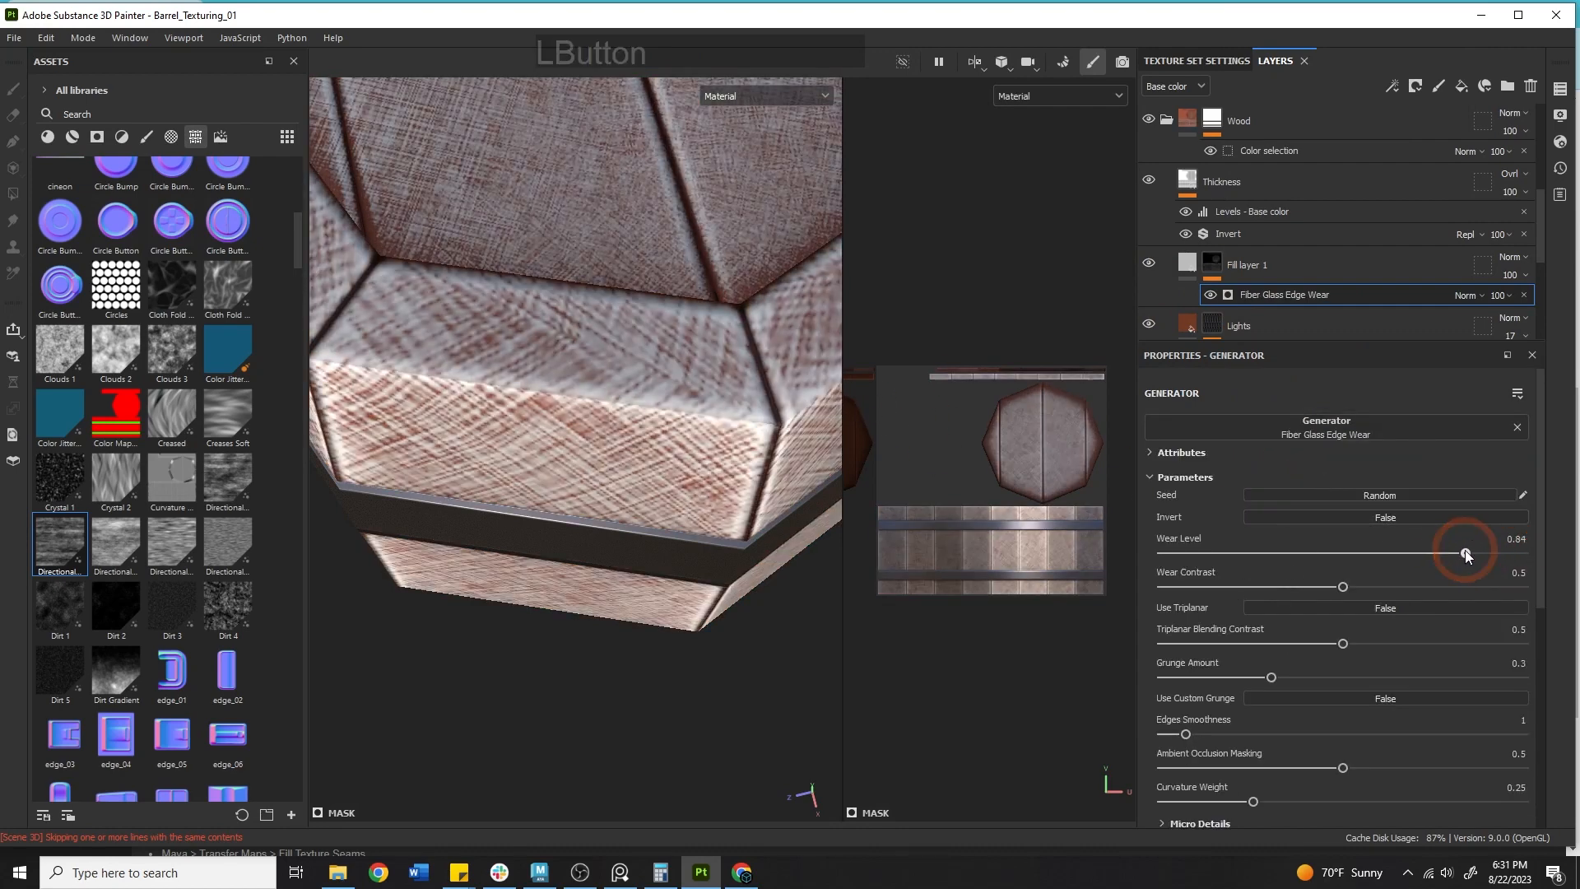
pyautogui.hotkey('ctrl', 'z')
pyautogui.moveTo(1346, 586)
pyautogui.mouseDown()
pyautogui.moveTo(1418, 594)
pyautogui.moveTo(1347, 581)
pyautogui.mouseUp()
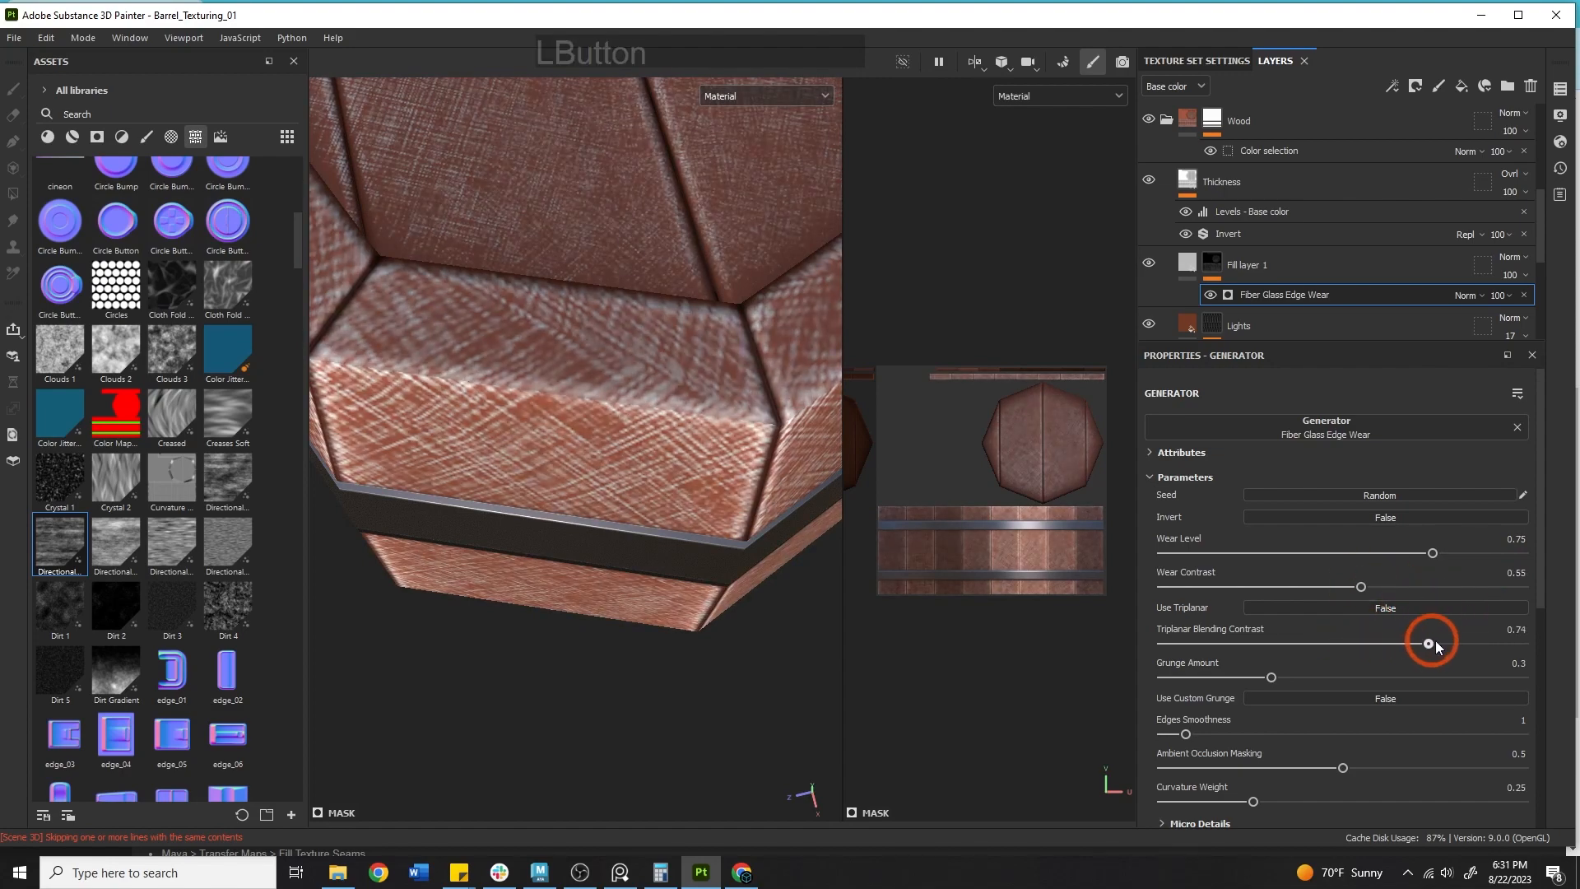
pyautogui.moveTo(1261, 671)
pyautogui.mouseDown()
pyautogui.moveTo(1325, 677)
pyautogui.moveTo(1281, 667)
pyautogui.mouseUp()
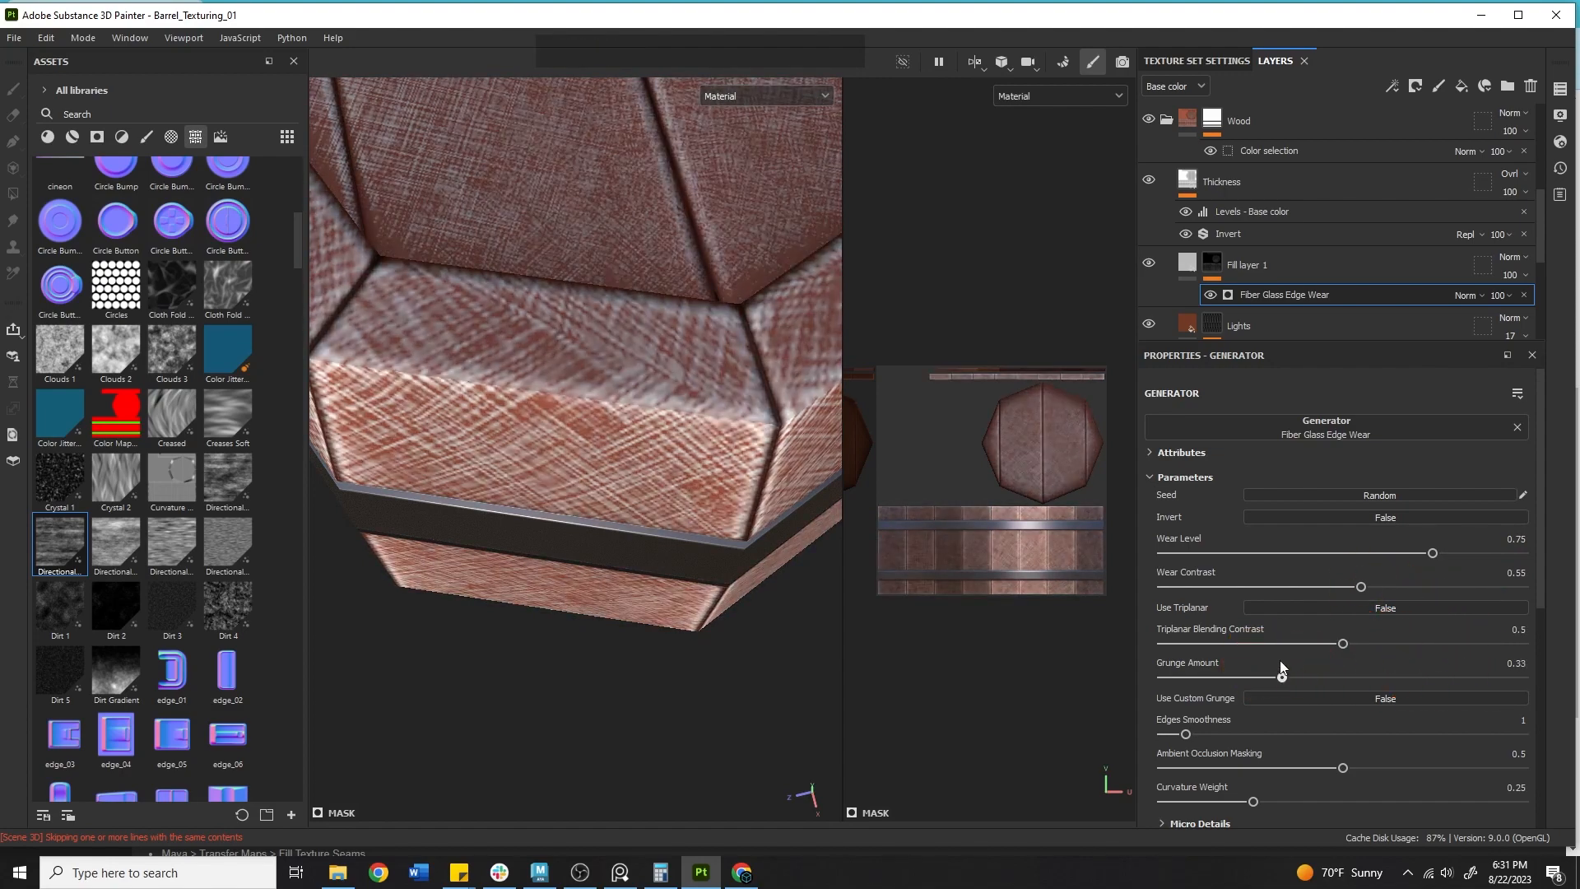
pyautogui.hotkey('ctrl', 'z')
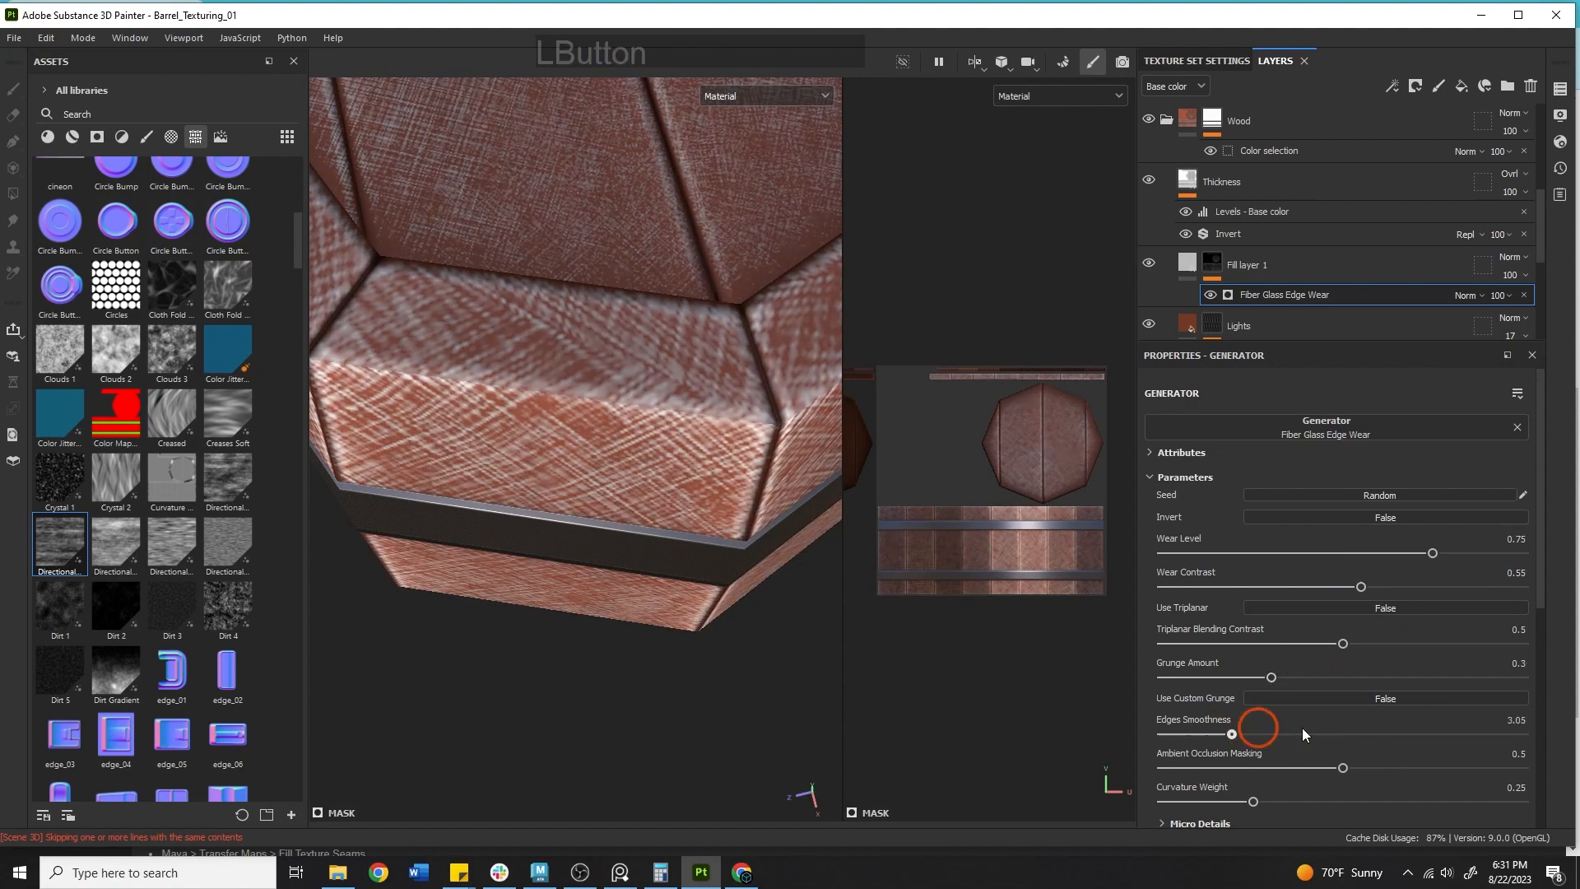
# Set the generator's Edges Smoothness to 9.06, Ambient Occlusion Masking to 0 and Curvature Weight to 1.
pyautogui.moveTo(1303, 733); pyautogui.dragTo(1356, 739)
pyautogui.moveTo(1508, 758); pyautogui.dragTo(1160, 769)
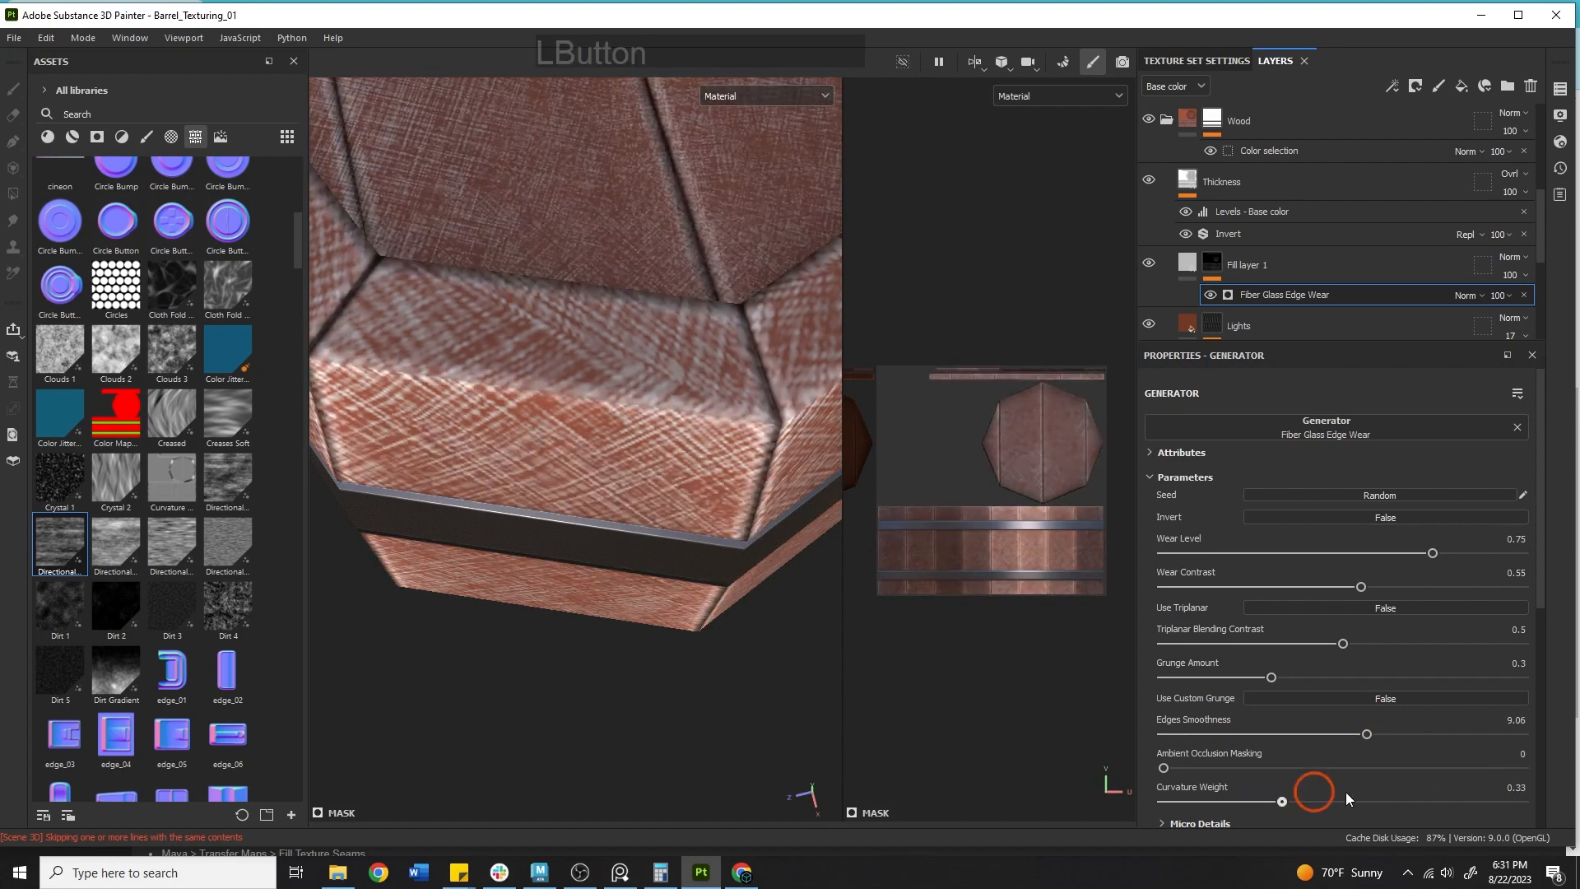
pyautogui.moveTo(1345, 792); pyautogui.dragTo(1577, 769)
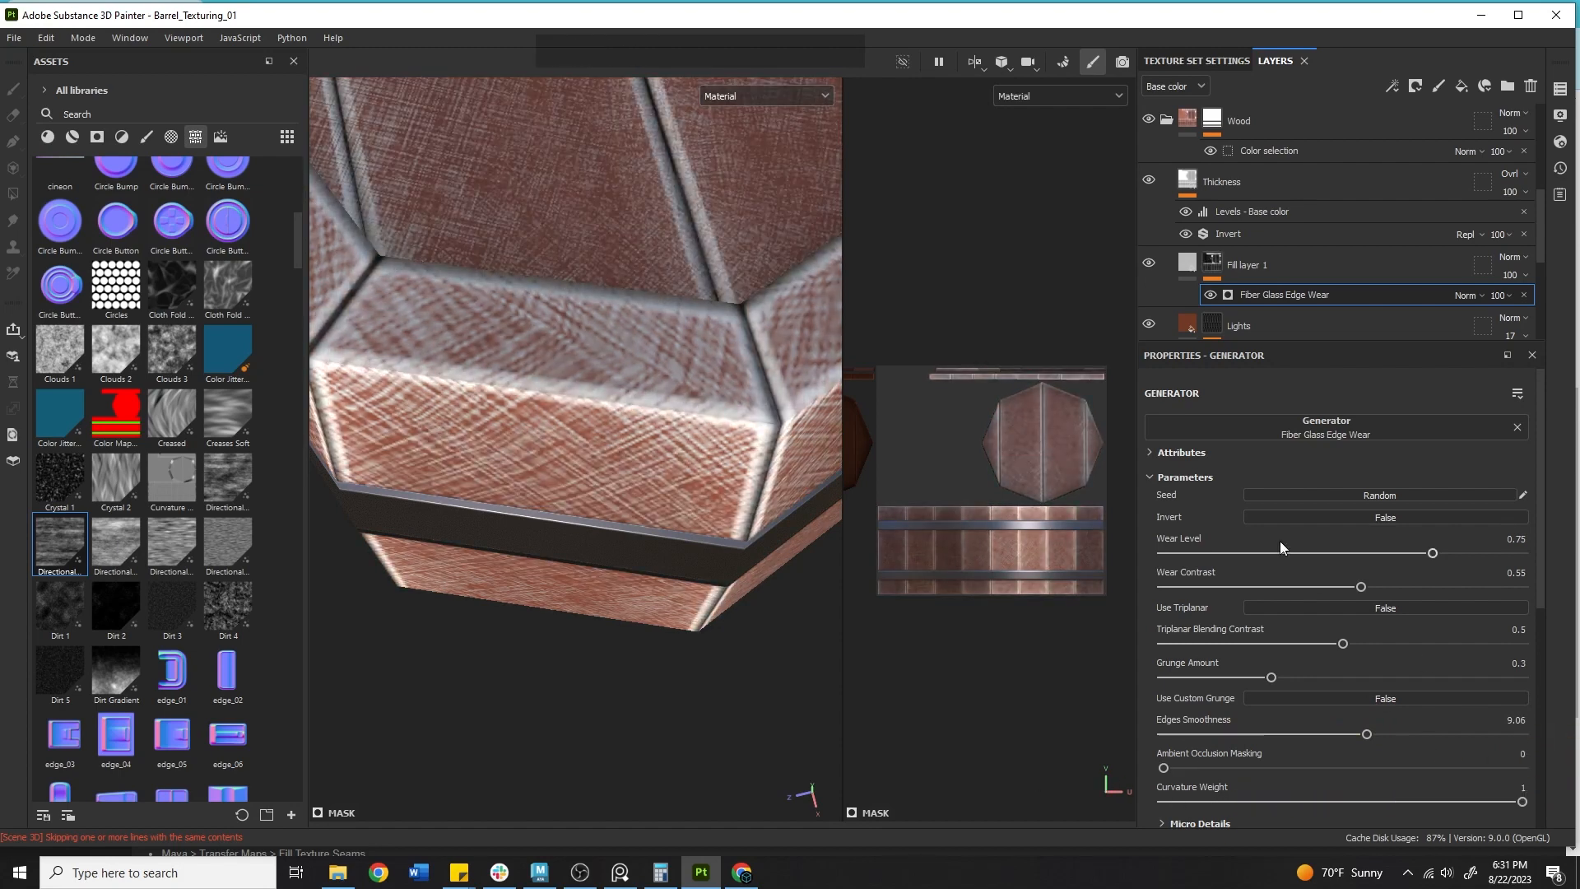
# Lower the generator's Wear Level to 0.63 and Wear Contrast to 0.5.
pyautogui.moveTo(1432, 553); pyautogui.dragTo(1390, 553)
pyautogui.click(1341, 578)
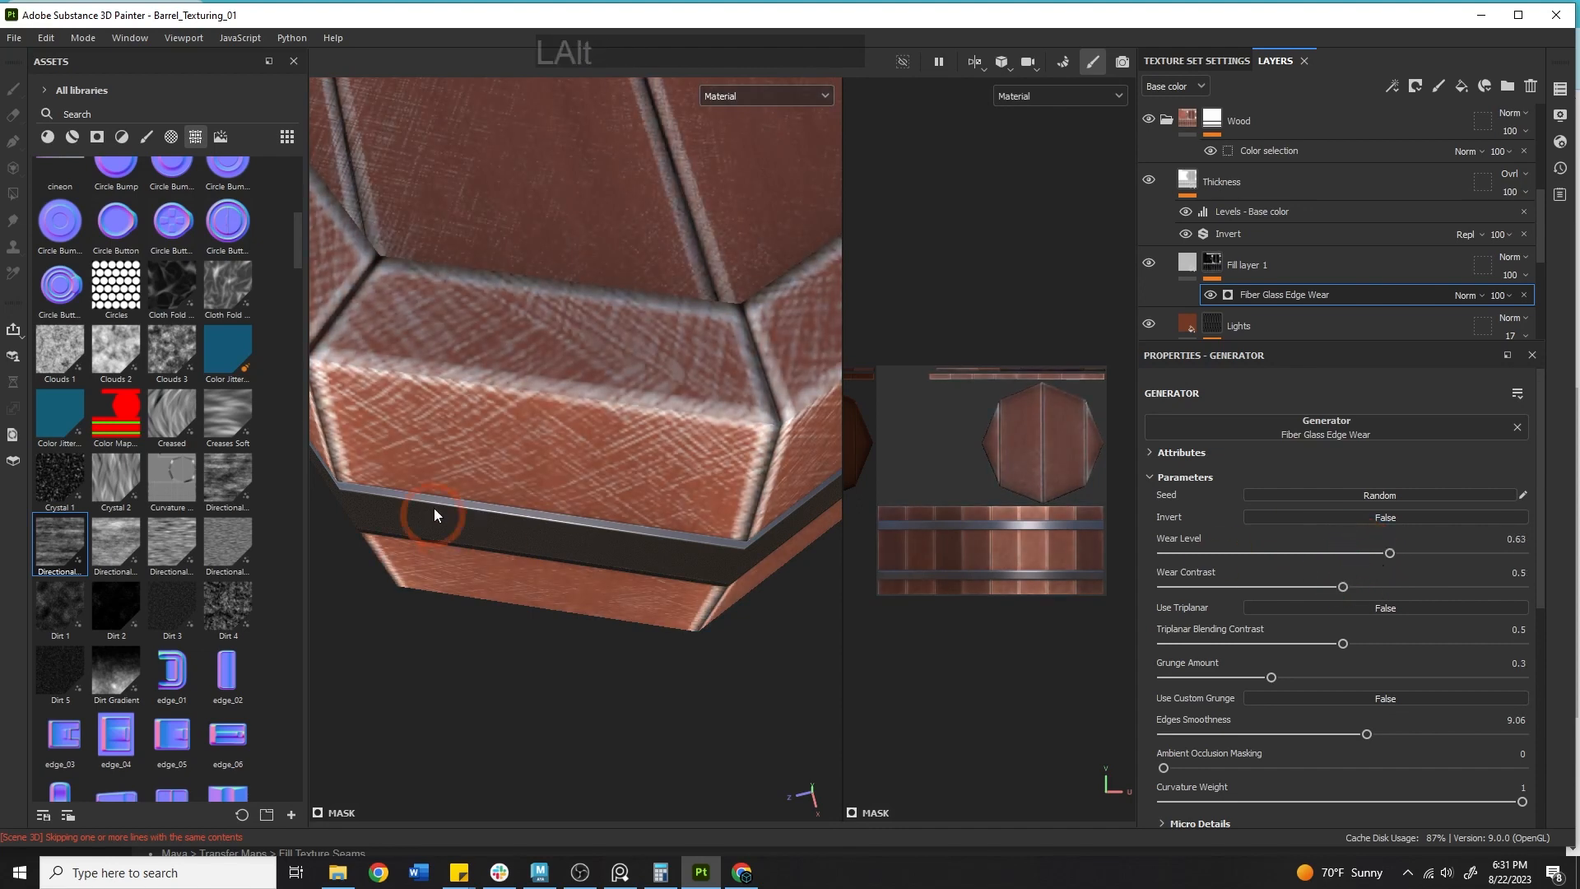
pyautogui.keyDown('alt'); pyautogui.moveTo(433, 507); pyautogui.dragTo(546, 522); pyautogui.keyUp('alt')
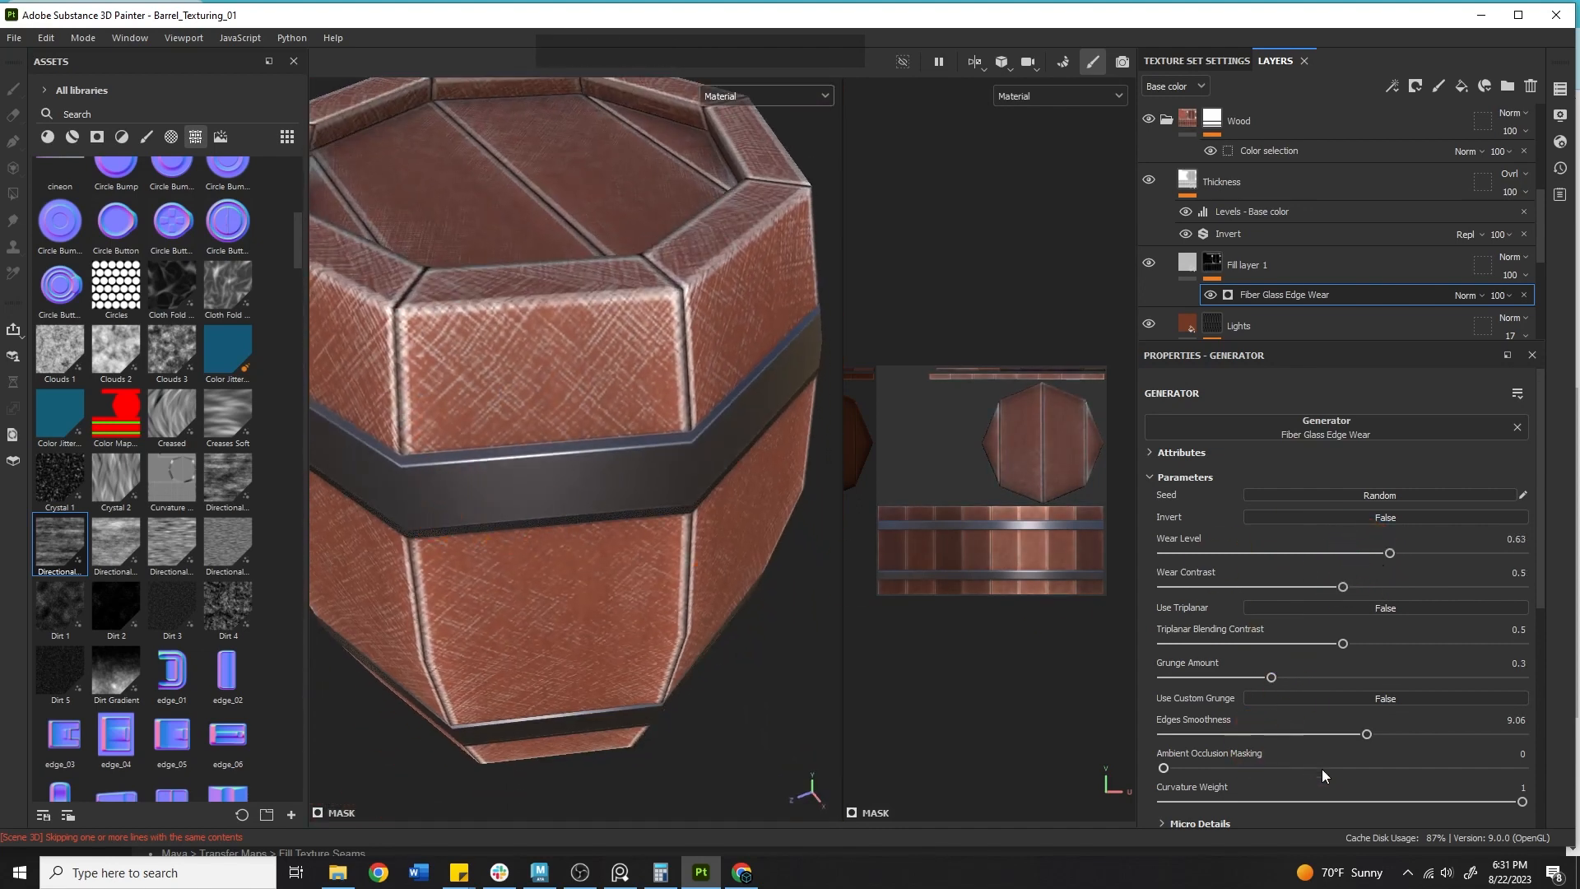
# Set the generator's Curvature Weight to 0.62 and Wear Level to 0.72.
pyautogui.moveTo(1493, 793); pyautogui.dragTo(1410, 807)
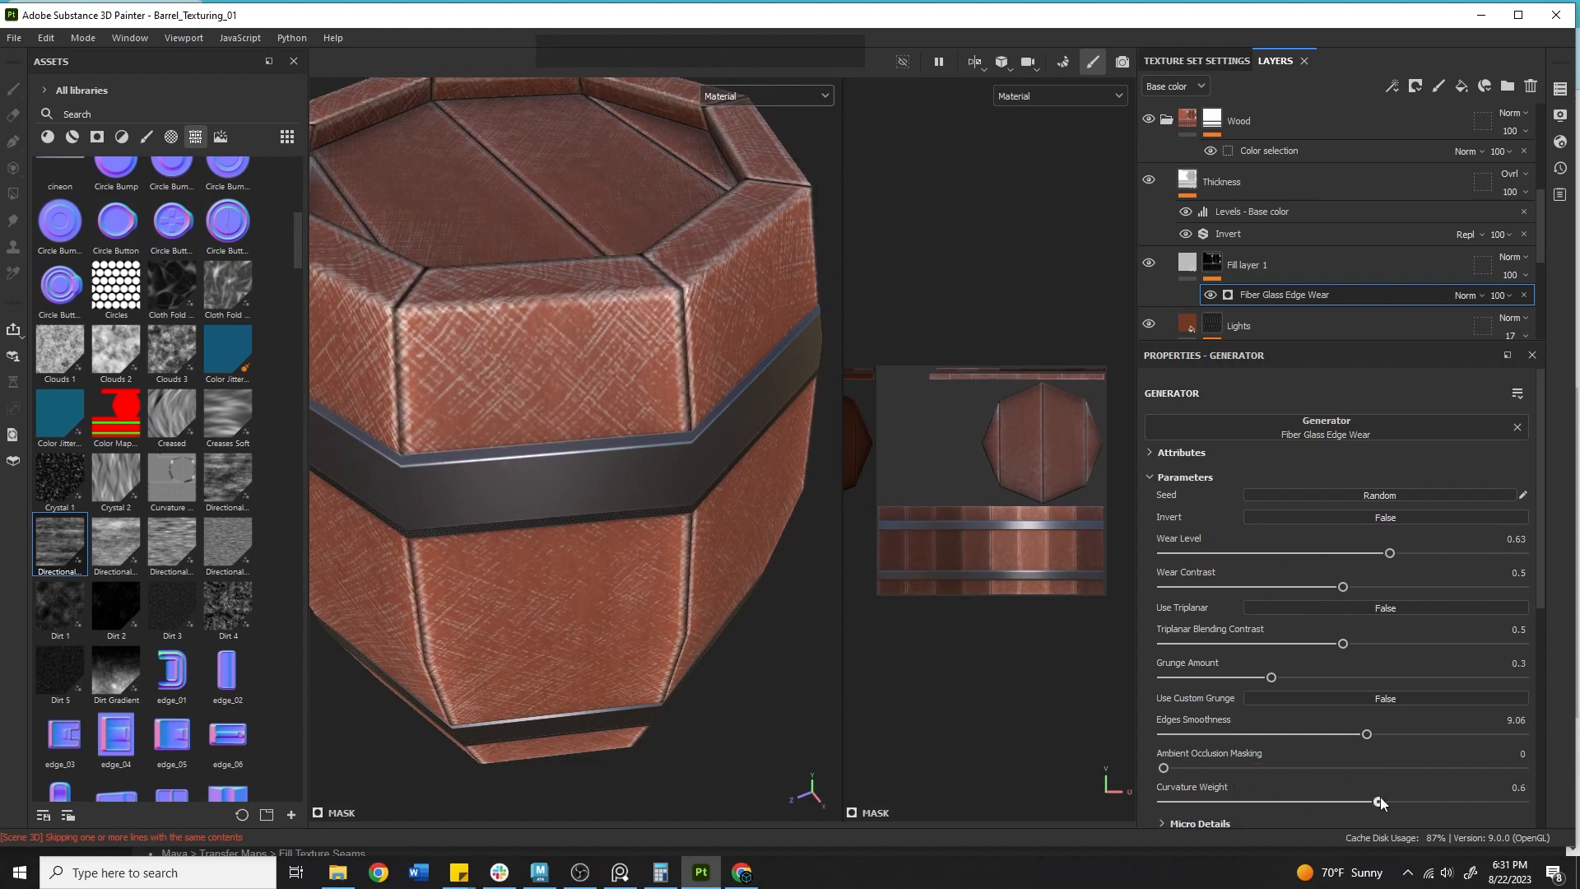
pyautogui.moveTo(1390, 547)
pyautogui.mouseDown()
pyautogui.moveTo(1272, 536)
pyautogui.moveTo(1472, 569)
pyautogui.moveTo(1418, 559)
pyautogui.mouseUp()
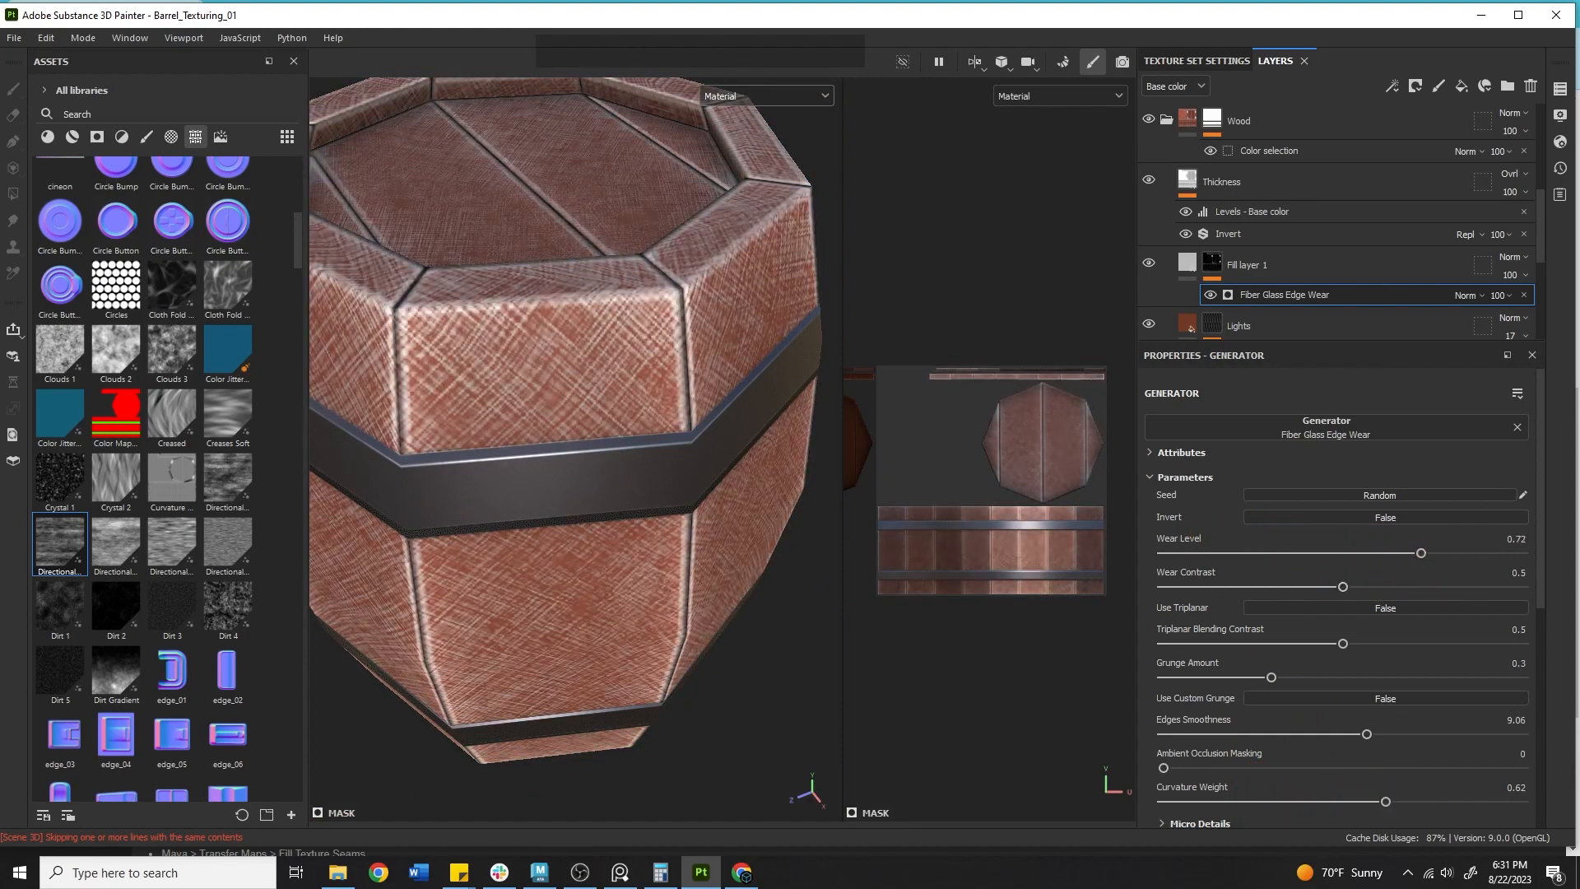
pyautogui.keyDown('alt'); pyautogui.moveTo(576, 461); pyautogui.dragTo(576, 461); pyautogui.keyUp('alt')
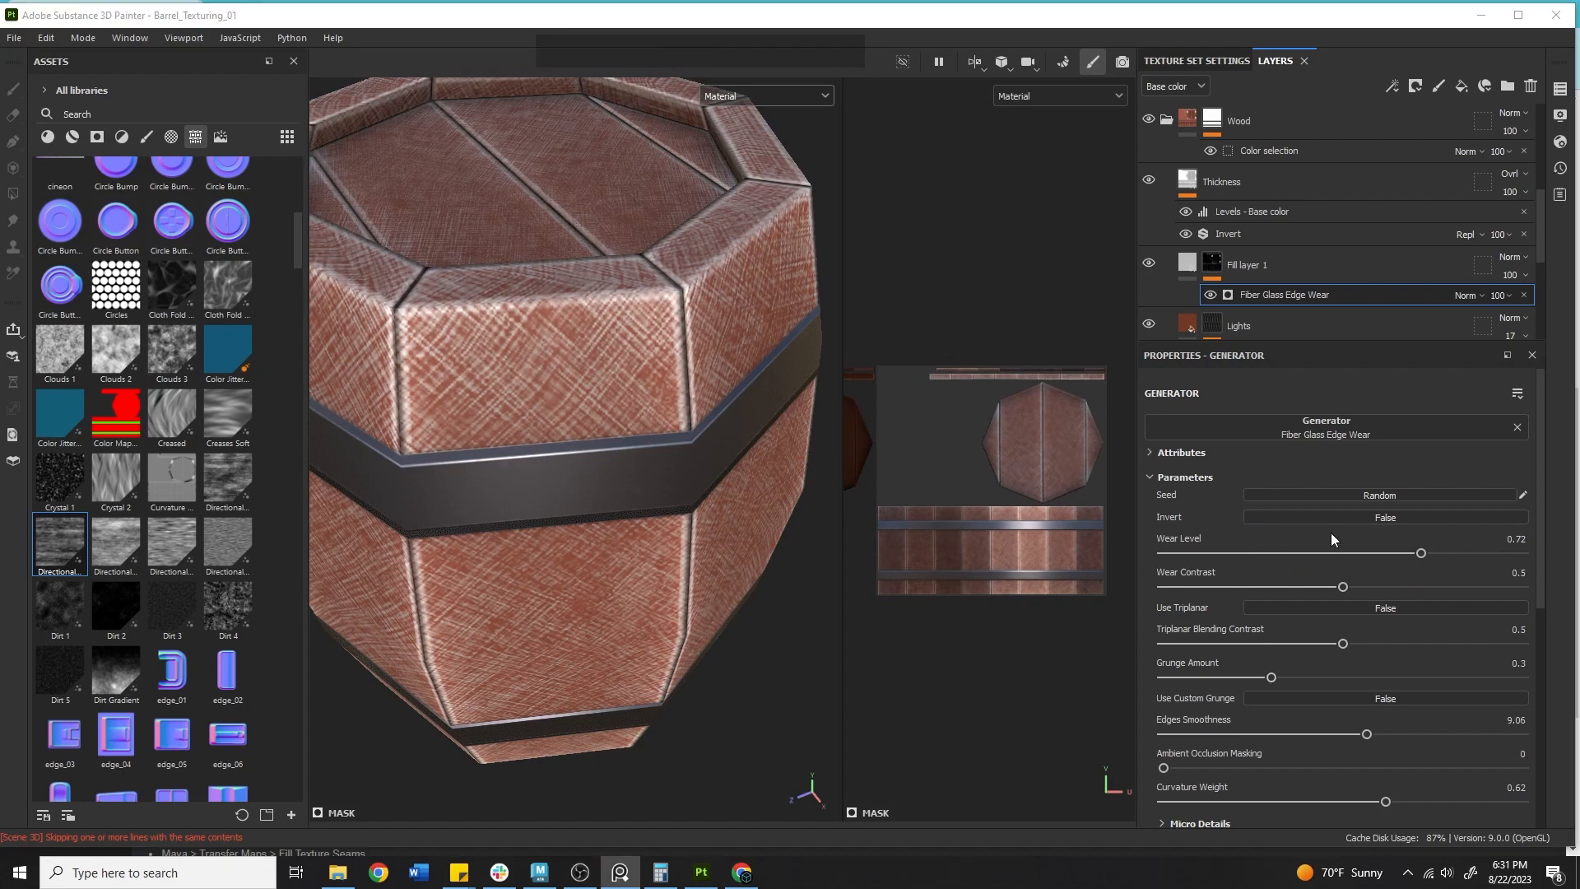
# Set Fill layer 1's base color by sampling a light wood color from the barrel with the color picker.
pyautogui.click(1263, 265)
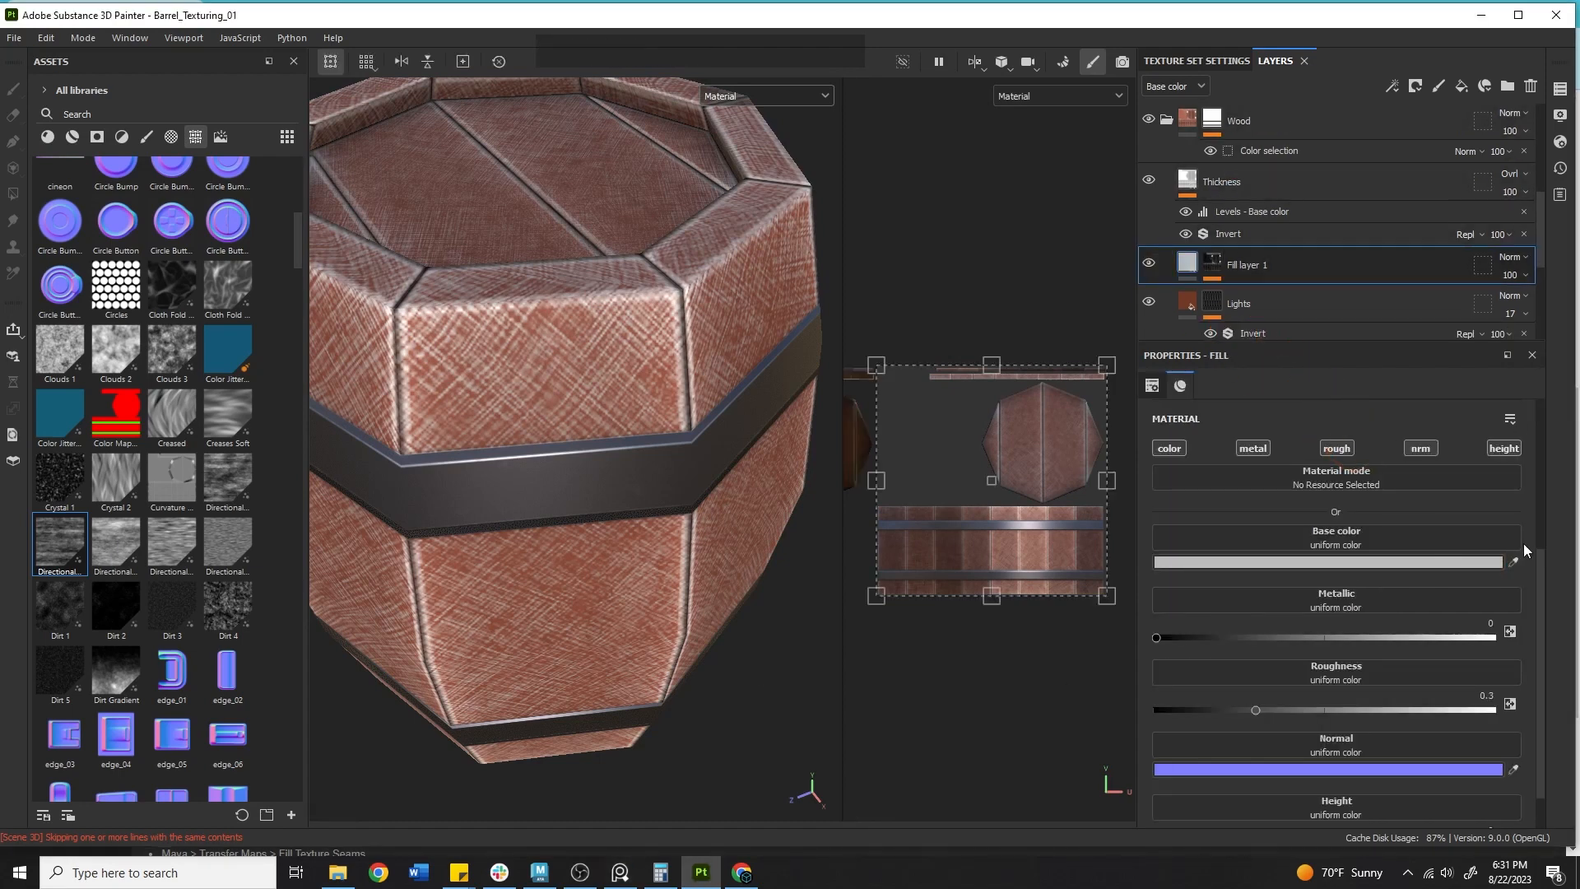
pyautogui.click(1517, 546)
pyautogui.press('Escape')
pyautogui.click(1513, 563)
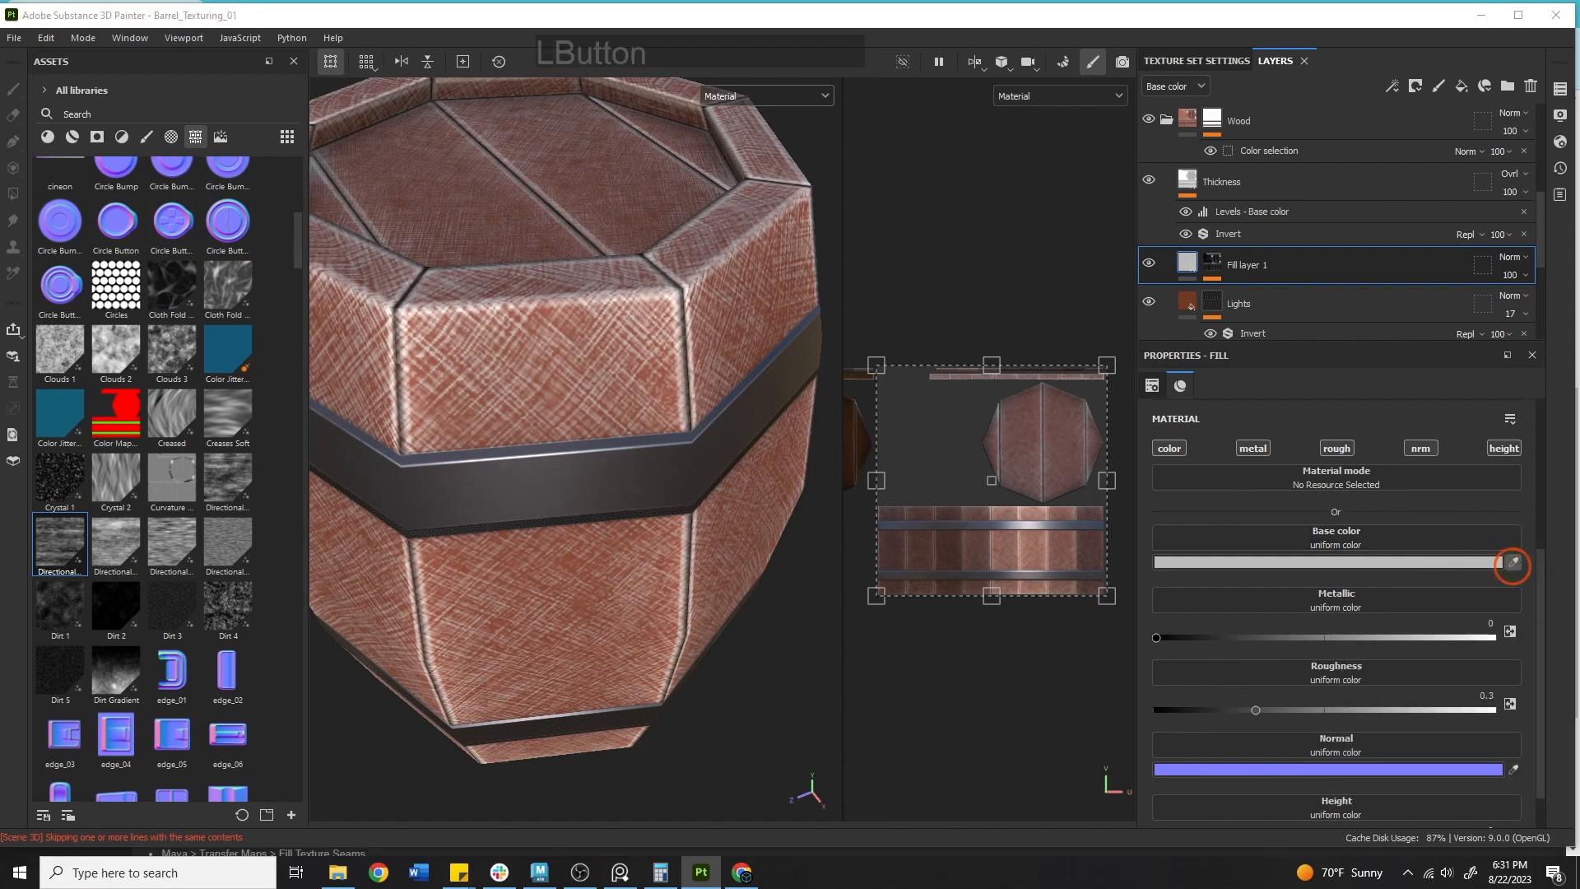
pyautogui.keyDown('alt'); pyautogui.moveTo(588, 338); pyautogui.dragTo(600, 346, button='middle'); pyautogui.keyUp('alt')
pyautogui.keyDown('alt'); pyautogui.moveTo(599, 345); pyautogui.dragTo(426, 403); pyautogui.keyUp('alt')
pyautogui.keyDown('alt'); pyautogui.moveTo(622, 350); pyautogui.dragTo(578, 420, button='middle'); pyautogui.keyUp('alt')
# Preview the Base color channel in the viewport and return to the Material view.
pyautogui.click(734, 96)
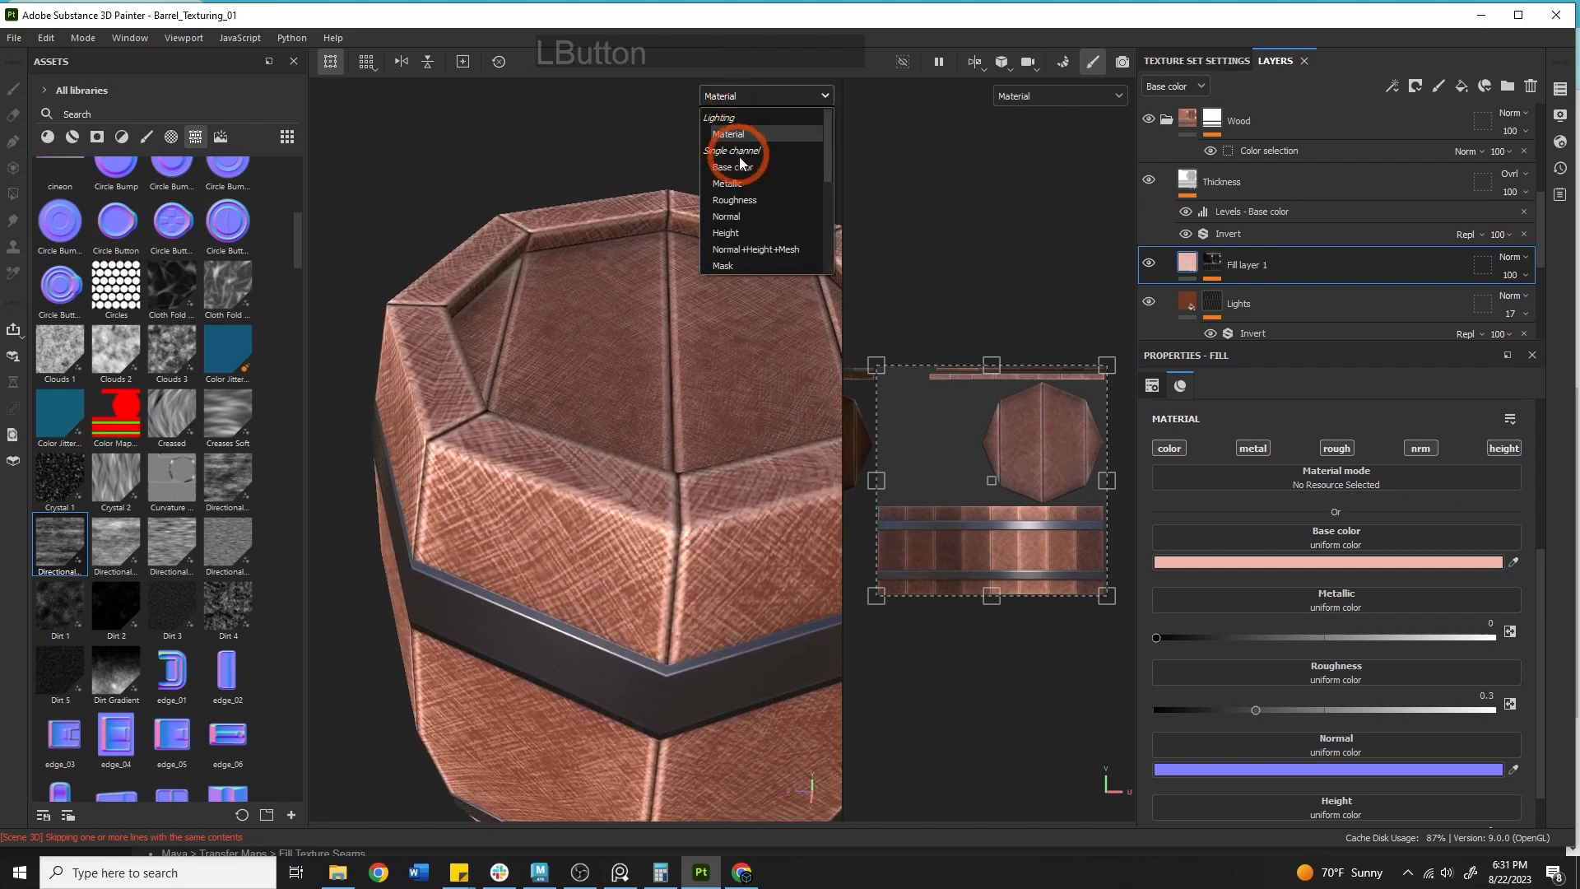
pyautogui.click(738, 165)
pyautogui.keyDown('alt'); pyautogui.moveTo(744, 156); pyautogui.dragTo(761, 177, button='right'); pyautogui.keyUp('alt')
pyautogui.keyDown('alt'); pyautogui.moveTo(761, 177); pyautogui.dragTo(723, 232); pyautogui.keyUp('alt')
pyautogui.click(733, 97)
pyautogui.click(739, 116)
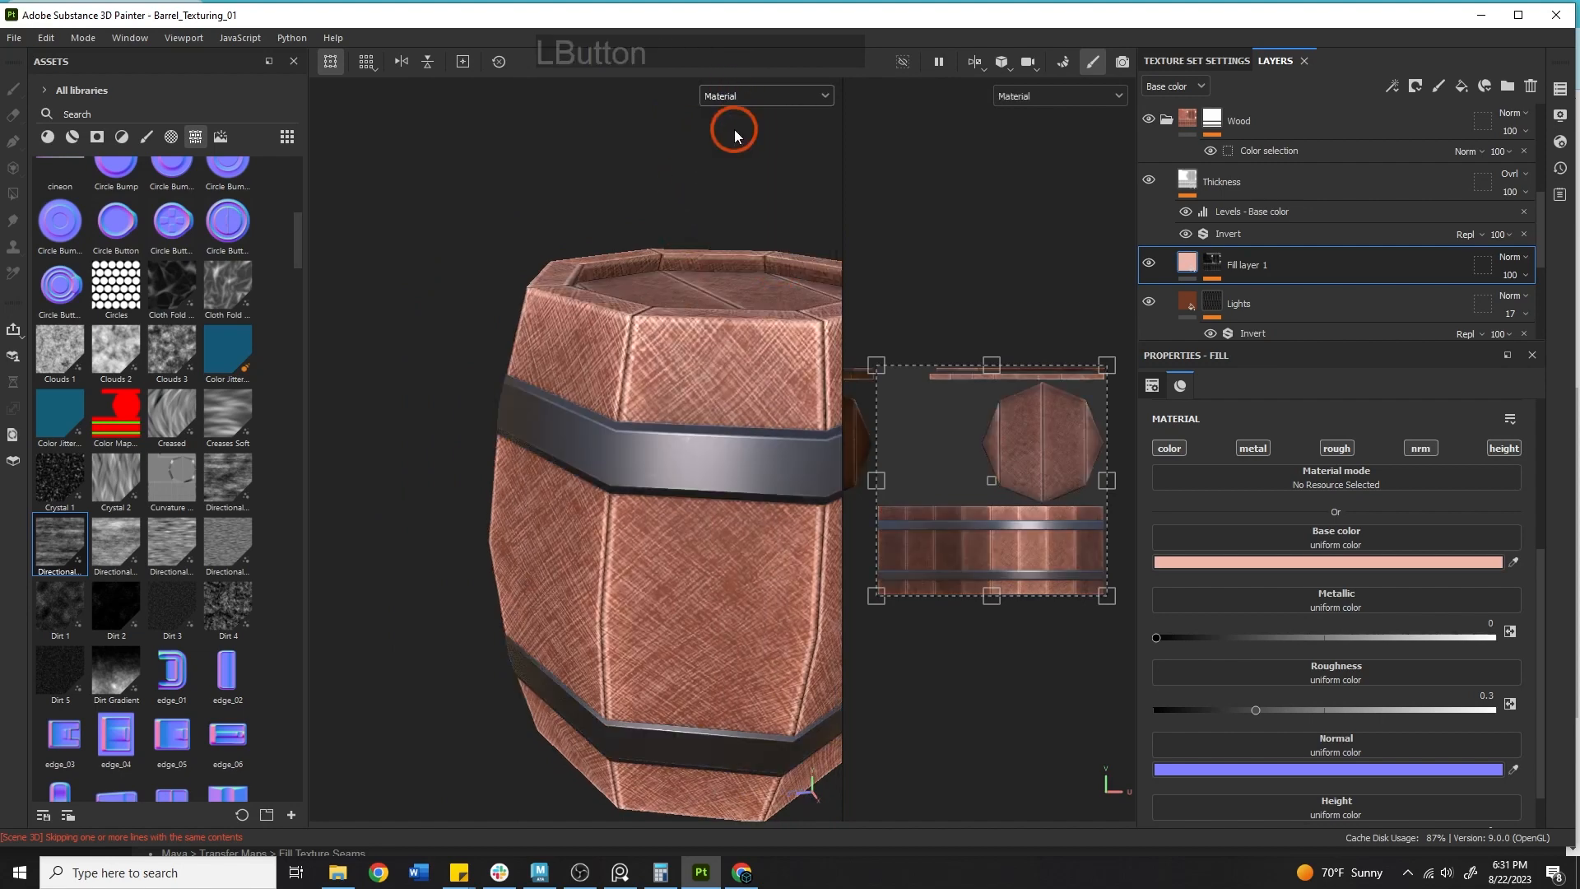
# Rename Fill layer 1 as TopWear.
pyautogui.doubleClick(1251, 266)
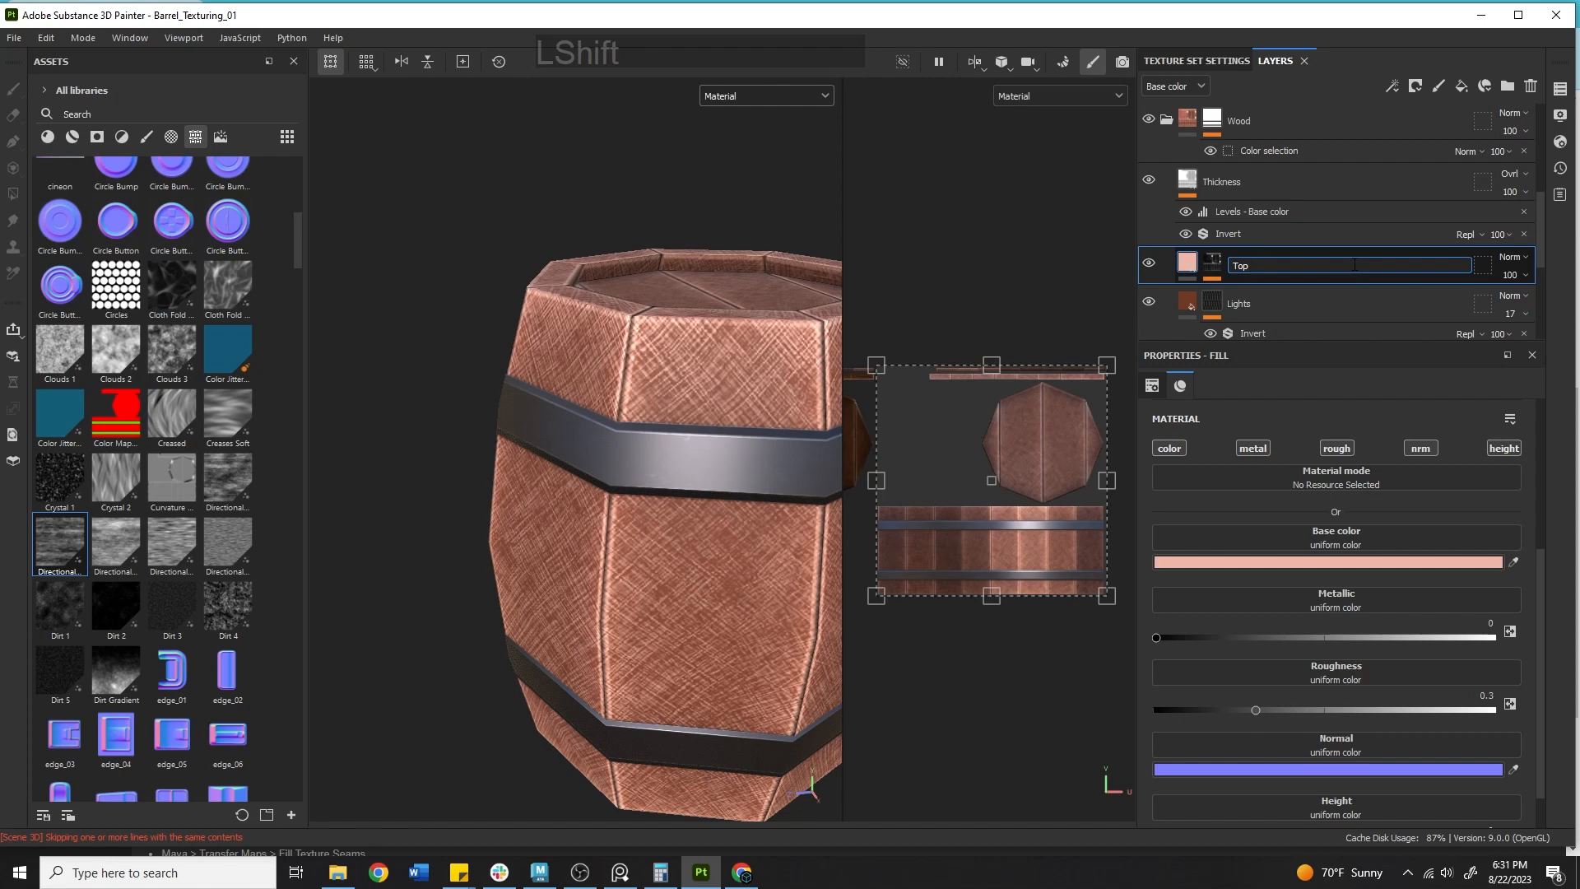
pyautogui.write('TopWear')
pyautogui.press('Return')
# Add a paint effect to TopWear's mask and open the brush presets in the assets.
pyautogui.click(1213, 264)
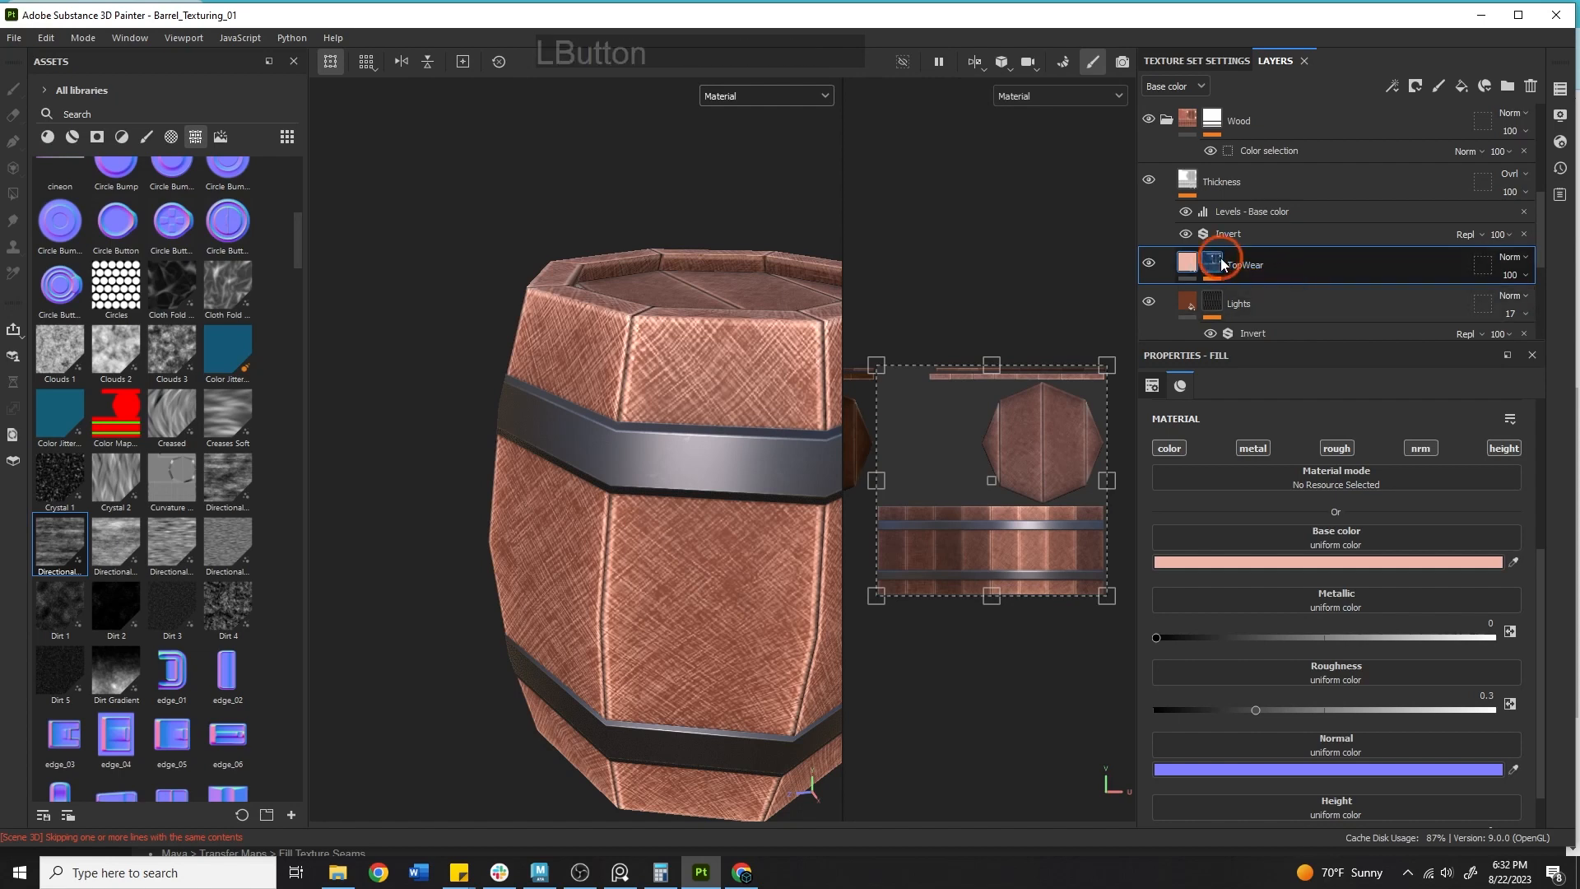
pyautogui.rightClick(1222, 263)
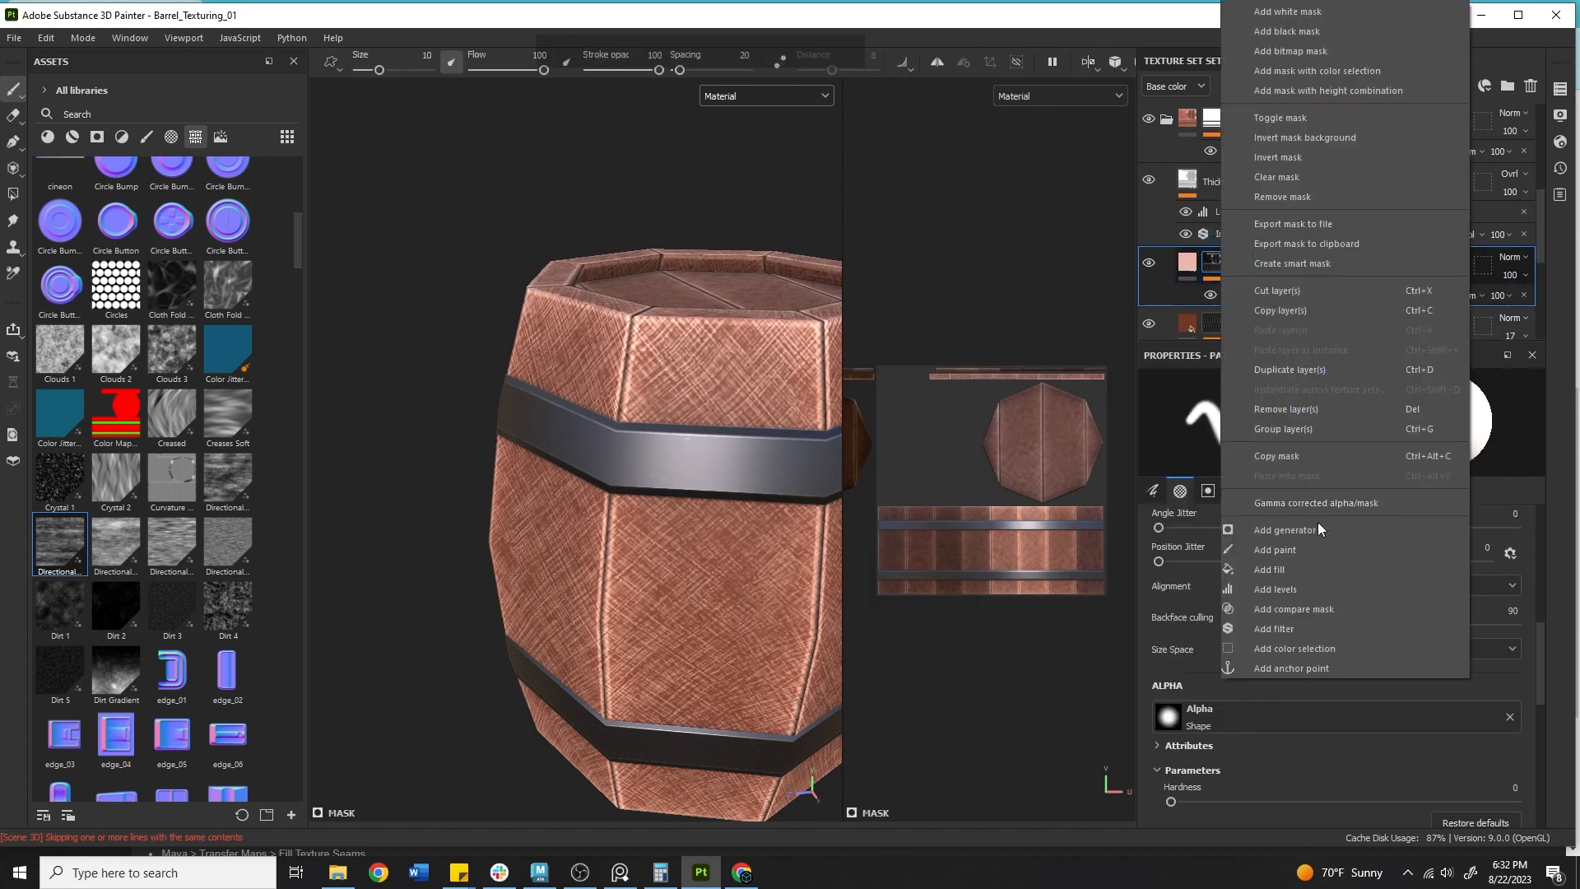
pyautogui.click(1281, 548)
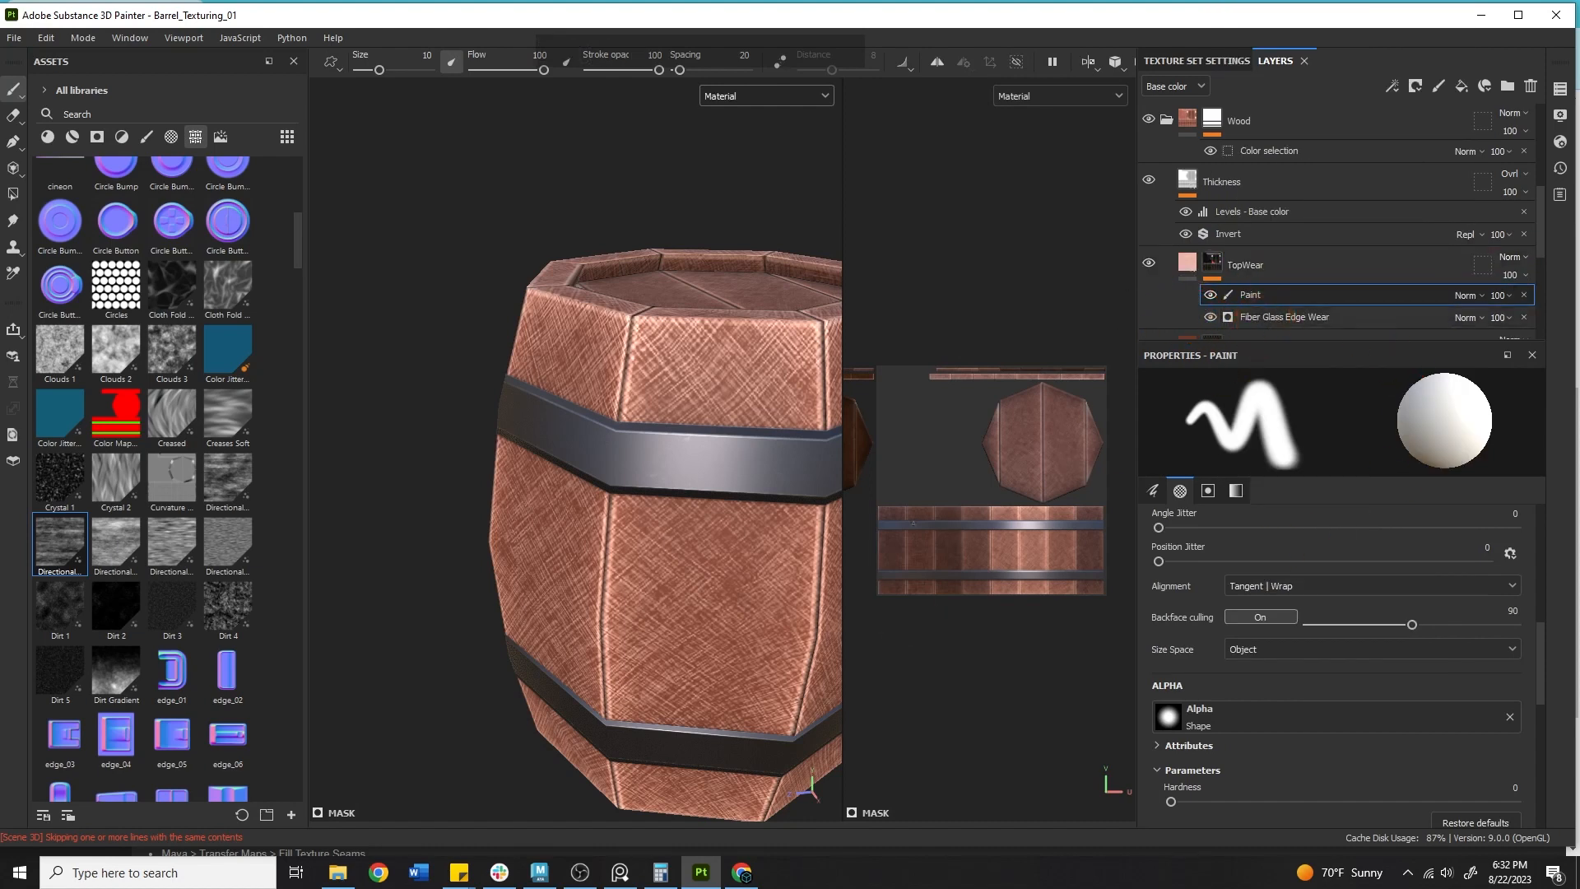
pyautogui.click(149, 136)
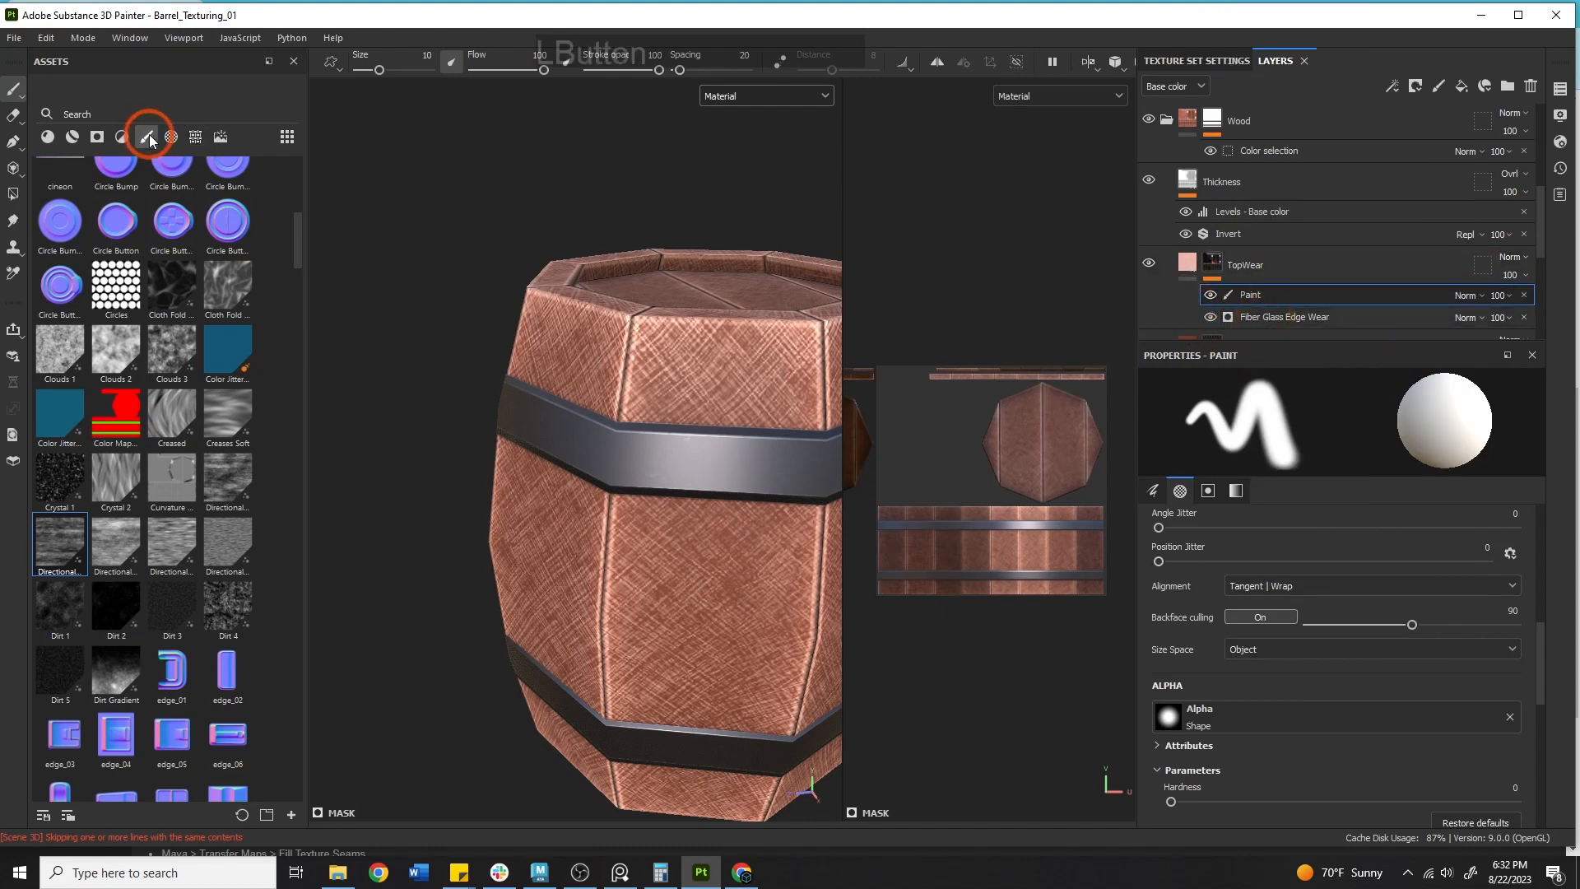
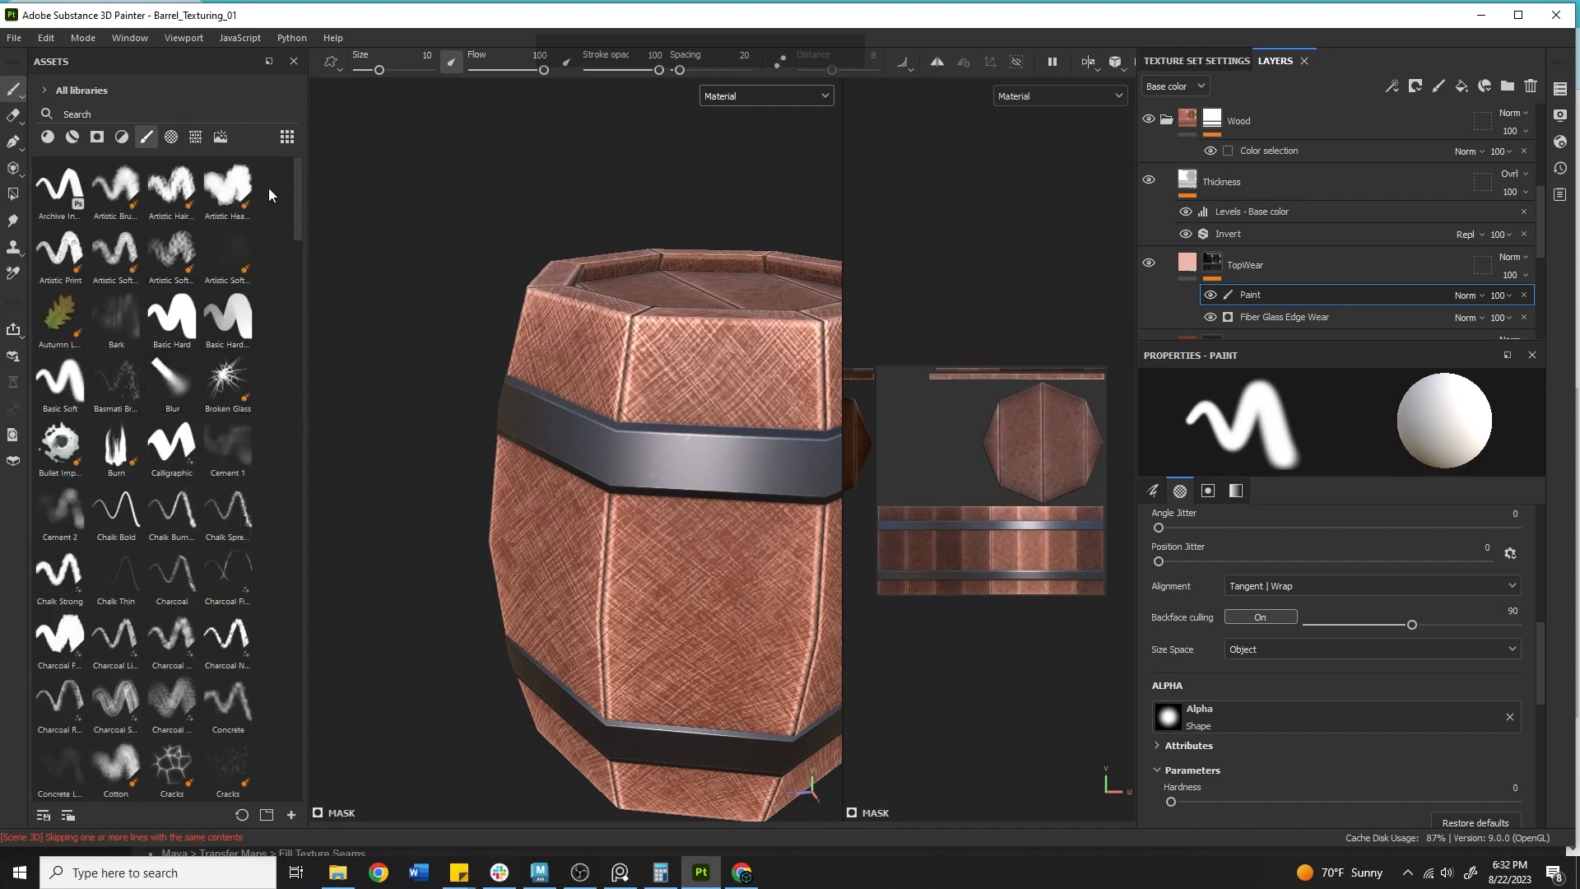
# Select the Artistic Heavy brush and paint a worn patch onto the barrel's side in TopWear's mask.
pyautogui.click(227, 187)
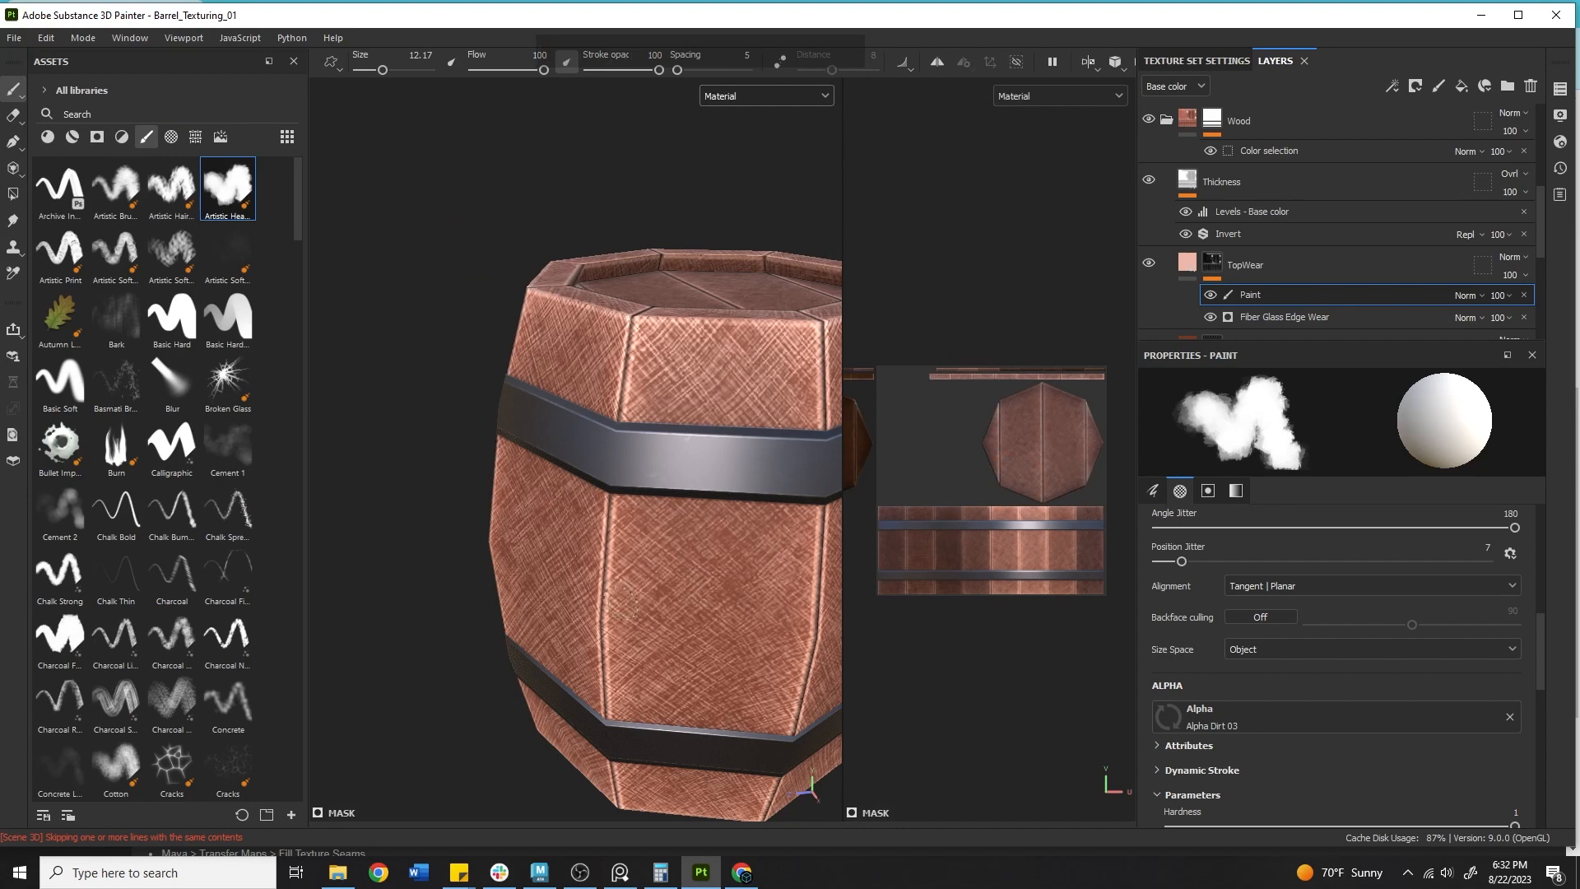
pyautogui.moveTo(621, 575)
pyautogui.mouseDown()
pyautogui.moveTo(659, 516)
pyautogui.moveTo(637, 599)
pyautogui.moveTo(574, 628)
pyautogui.mouseUp()
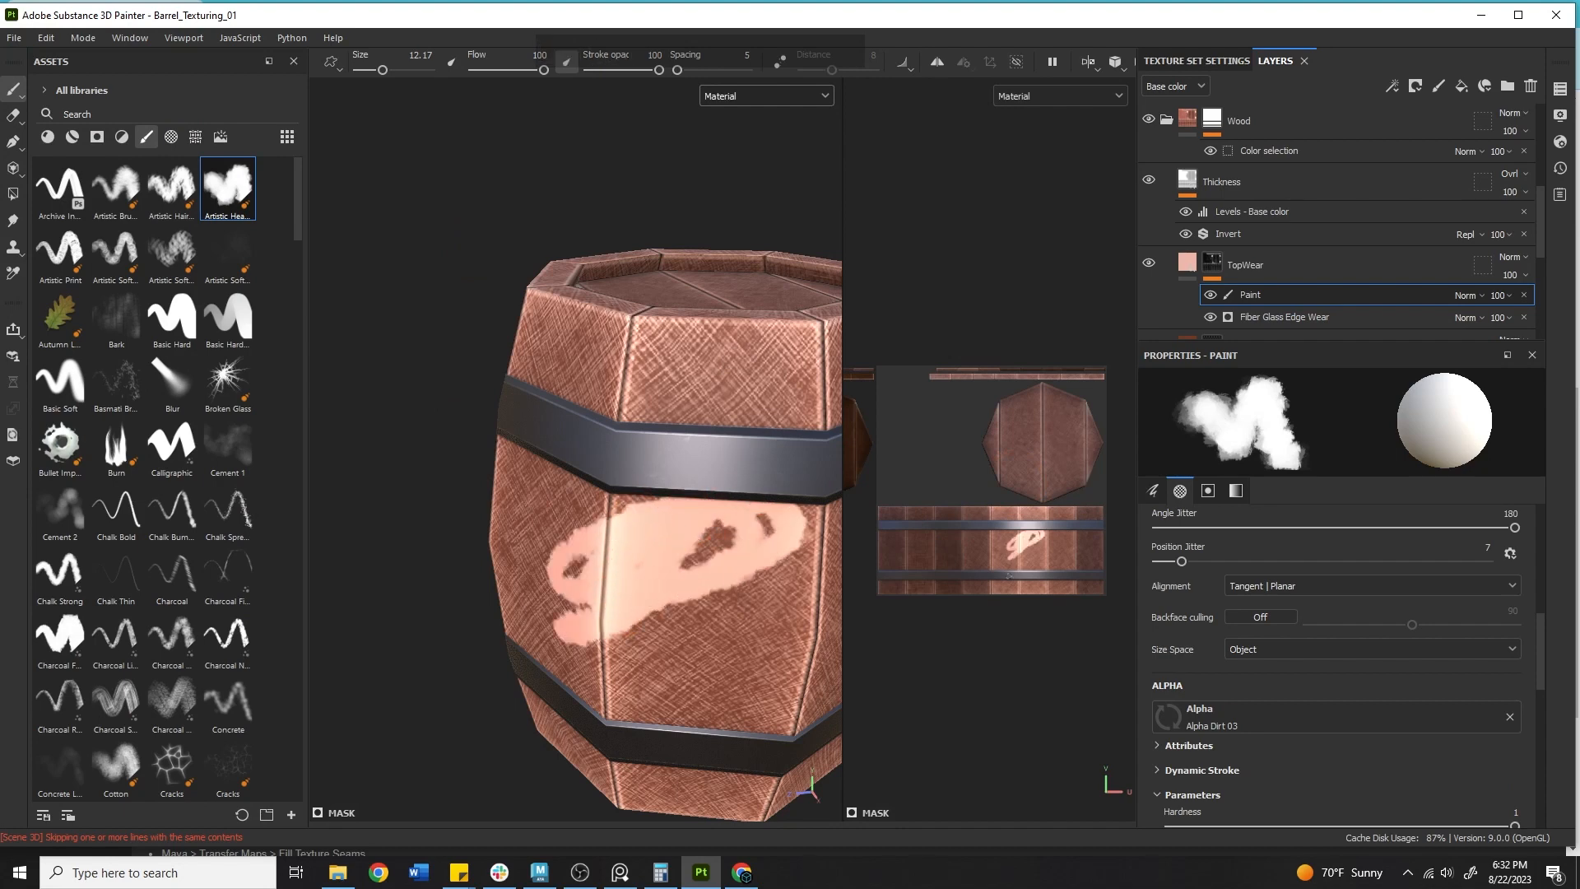
pyautogui.hotkey('ctrl', 'z')
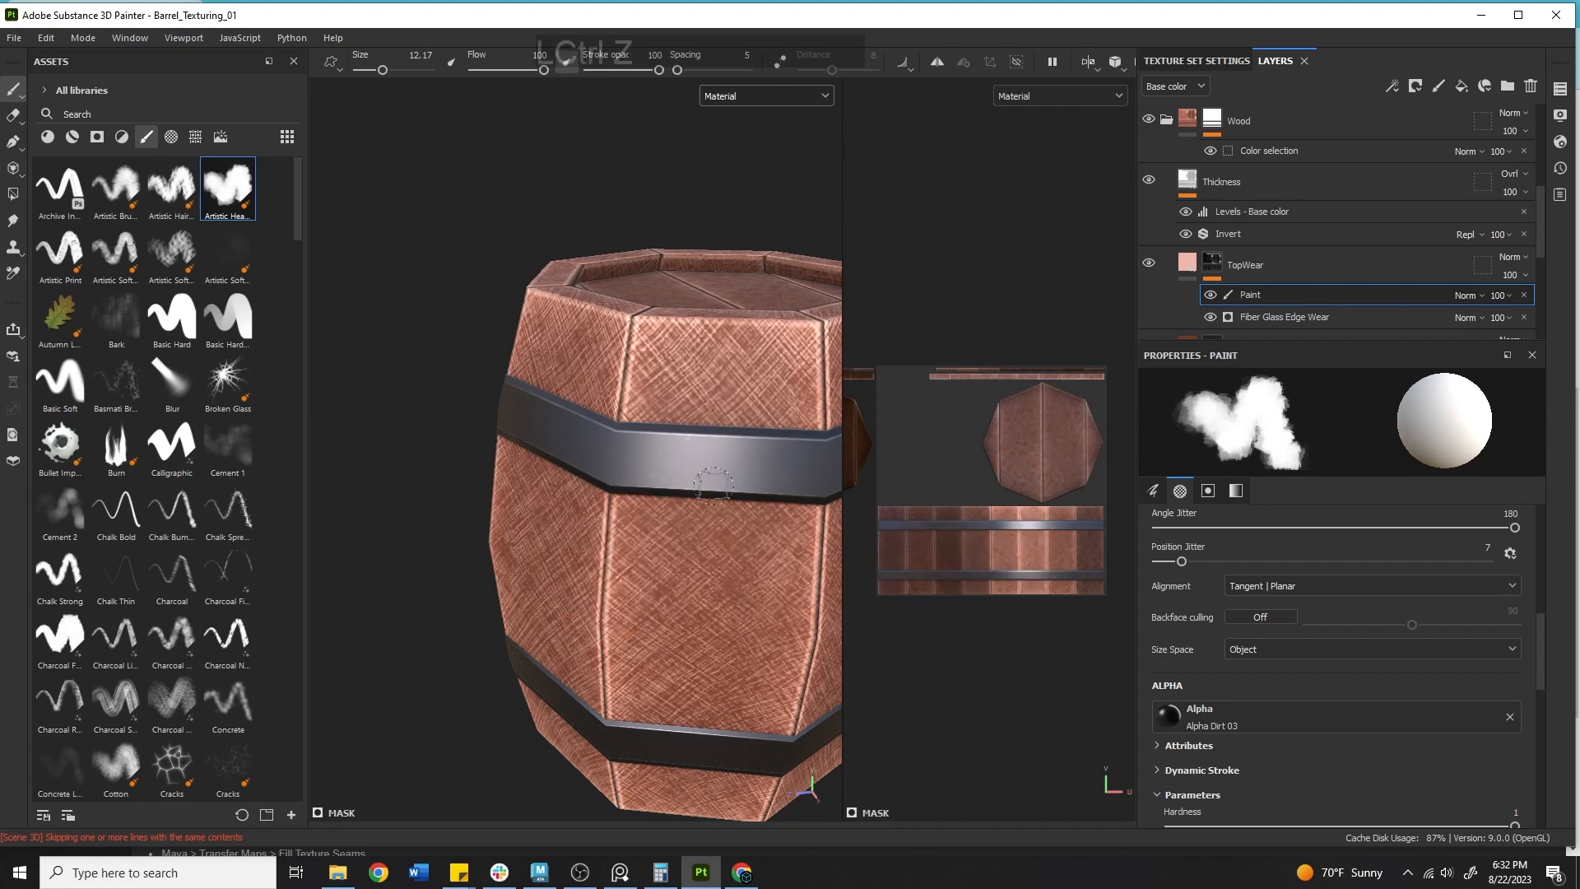
pyautogui.moveTo(623, 543); pyautogui.dragTo(678, 518)
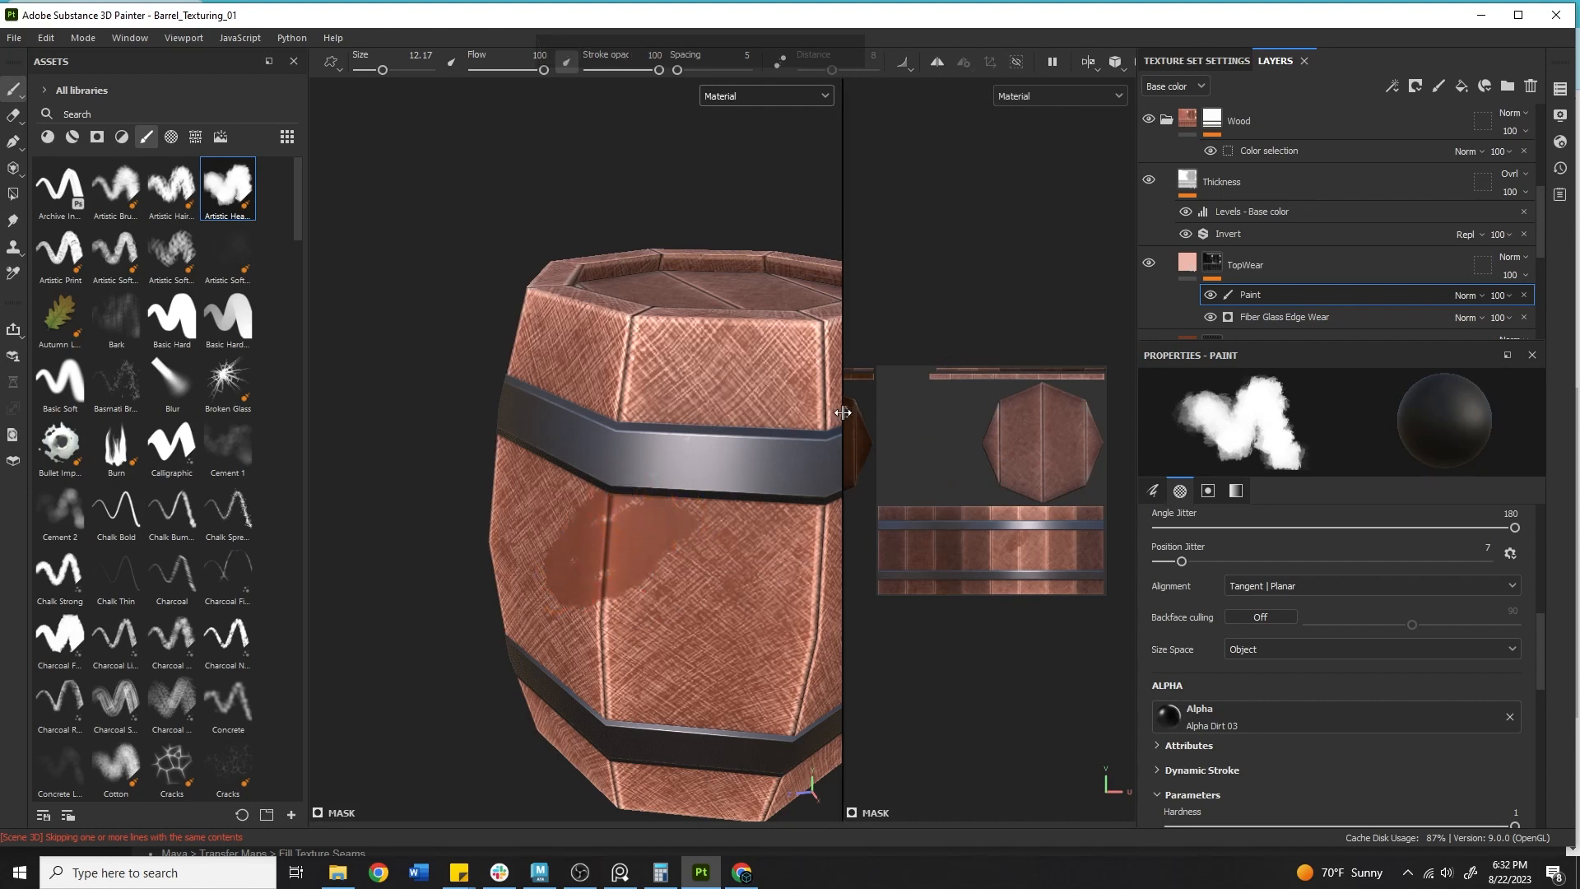
# Widen the UV view, enlarge the brush to about 65 and paint wear across the barrel's plank UV strips.
pyautogui.moveTo(846, 409); pyautogui.dragTo(415, 411)
pyautogui.keyDown('alt'); pyautogui.moveTo(781, 469); pyautogui.dragTo(998, 475, button='right'); pyautogui.keyUp('alt')
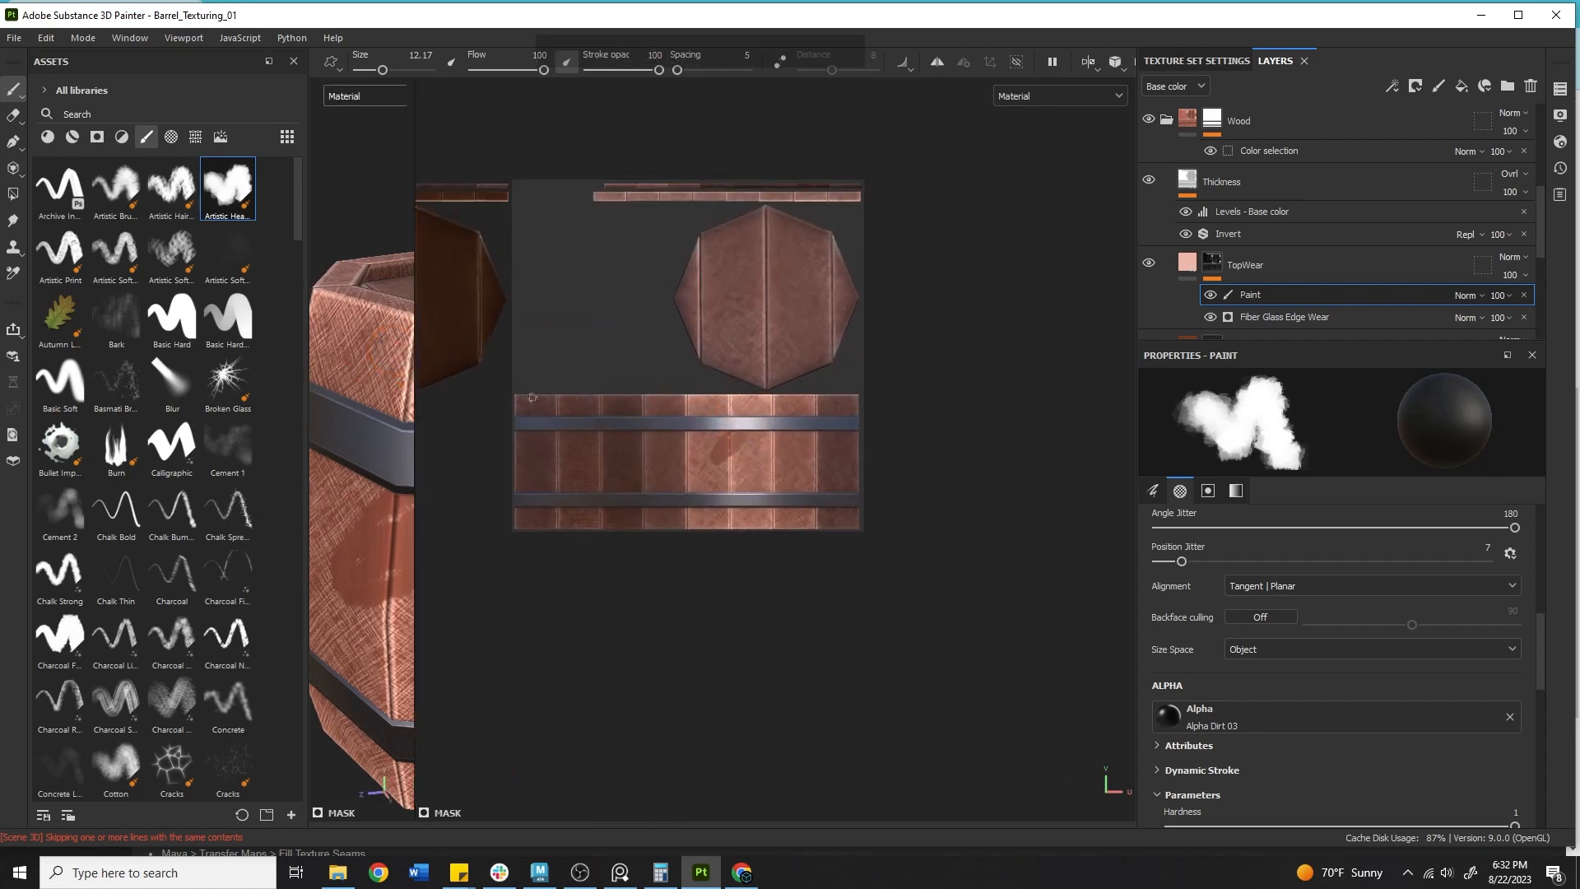
pyautogui.press(']')
pyautogui.press(']')
pyautogui.press(']')
pyautogui.press(']')
pyautogui.press(']')
pyautogui.press(']')
pyautogui.press(']')
pyautogui.press(']')
pyautogui.moveTo(547, 446)
pyautogui.mouseDown()
pyautogui.moveTo(531, 420)
pyautogui.moveTo(785, 455)
pyautogui.moveTo(674, 485)
pyautogui.mouseUp()
pyautogui.moveTo(519, 475)
pyautogui.mouseDown()
pyautogui.moveTo(864, 452)
pyautogui.moveTo(888, 478)
pyautogui.mouseUp()
pyautogui.scroll(2, 922, 476)
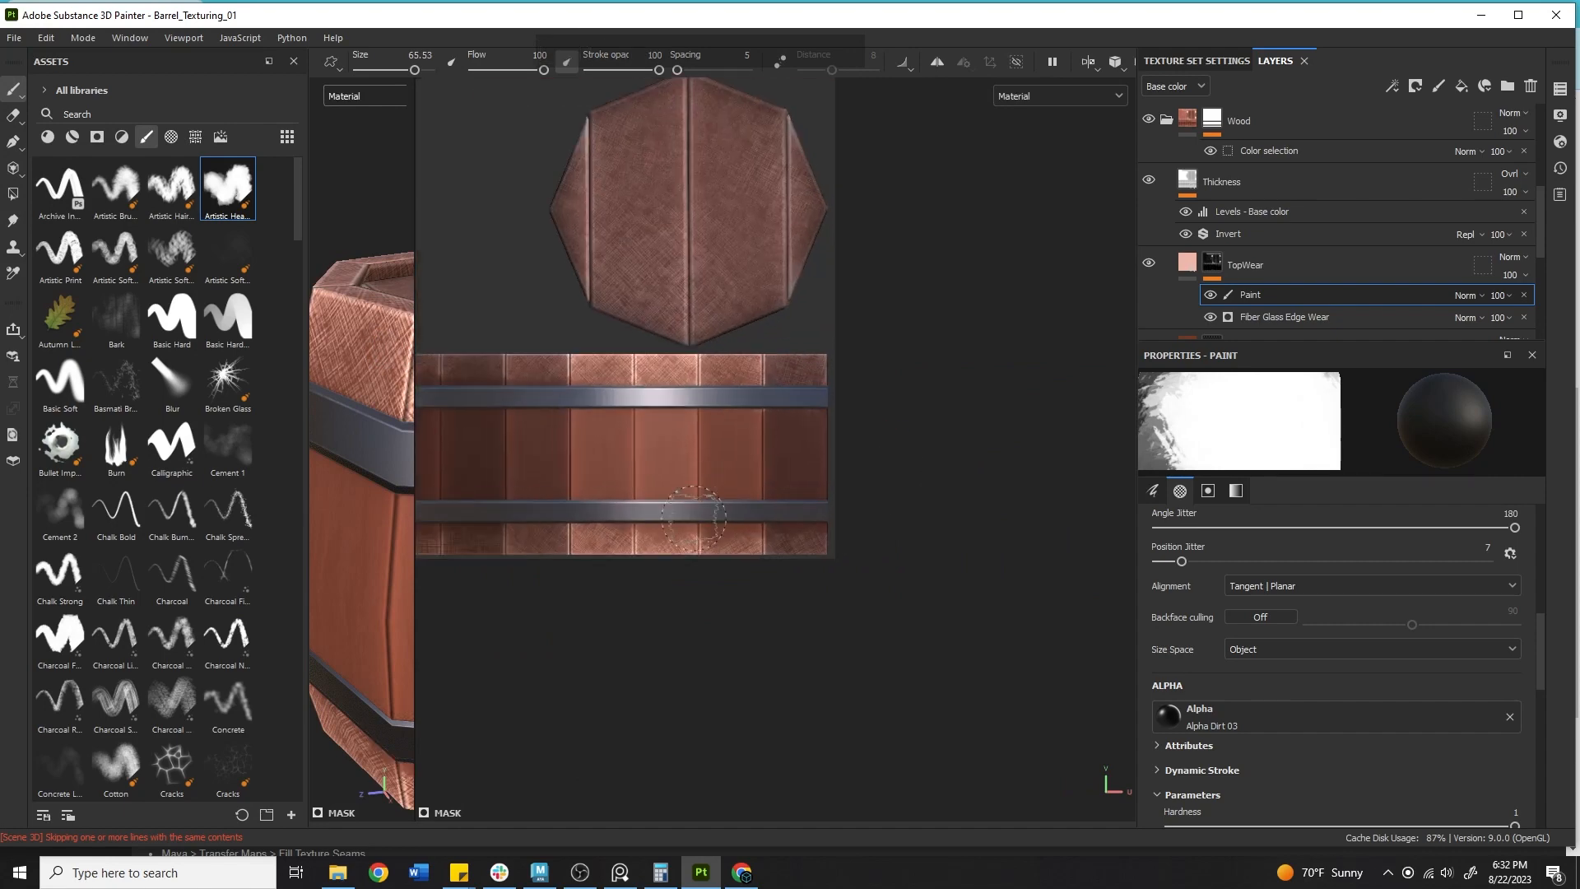
pyautogui.keyDown('alt'); pyautogui.moveTo(723, 509); pyautogui.dragTo(997, 368, button='middle'); pyautogui.keyUp('alt')
# Shrink the brush to about 42 and paint wear along the top and bottom edges of the plank UV strips.
pyautogui.press('[')
pyautogui.press('[')
pyautogui.press('[')
pyautogui.press('[')
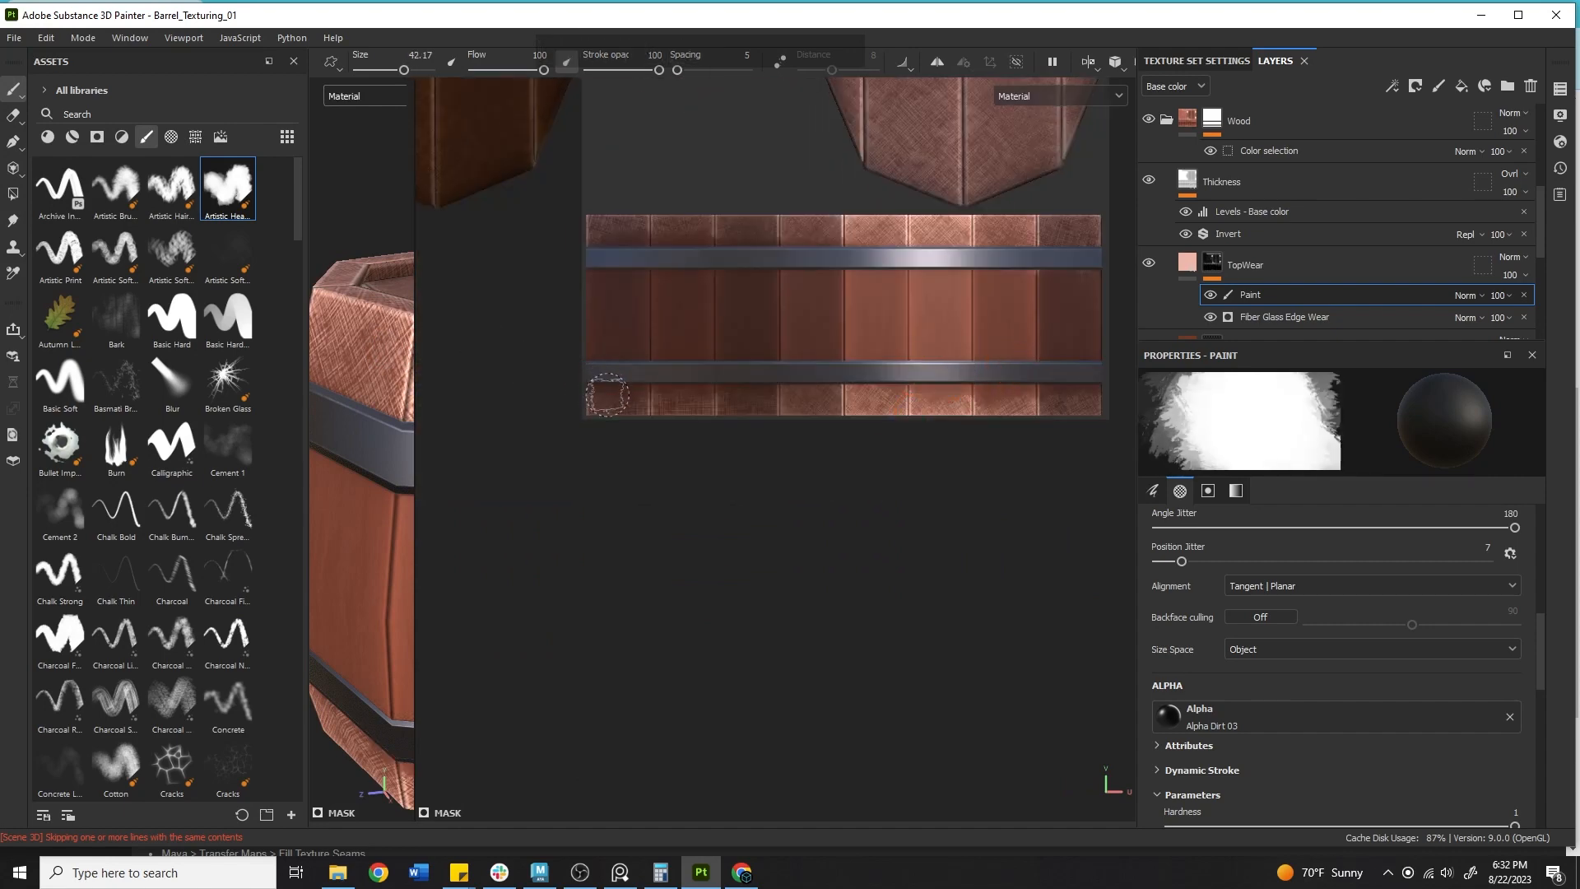
pyautogui.moveTo(613, 395)
pyautogui.mouseDown()
pyautogui.moveTo(770, 383)
pyautogui.moveTo(598, 392)
pyautogui.mouseUp()
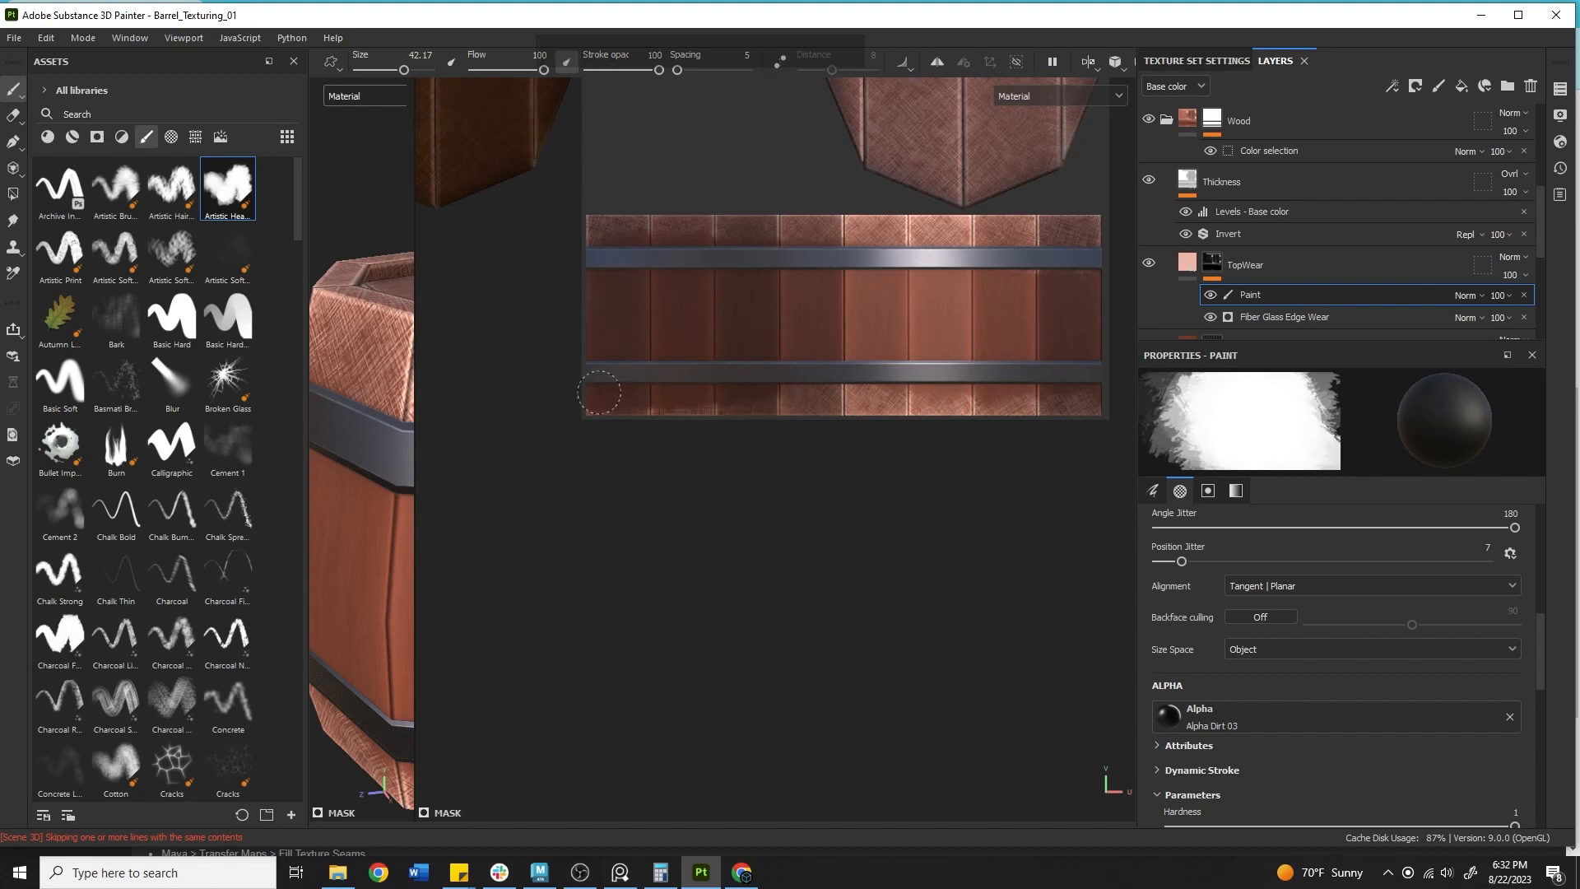
pyautogui.moveTo(781, 397); pyautogui.dragTo(970, 393)
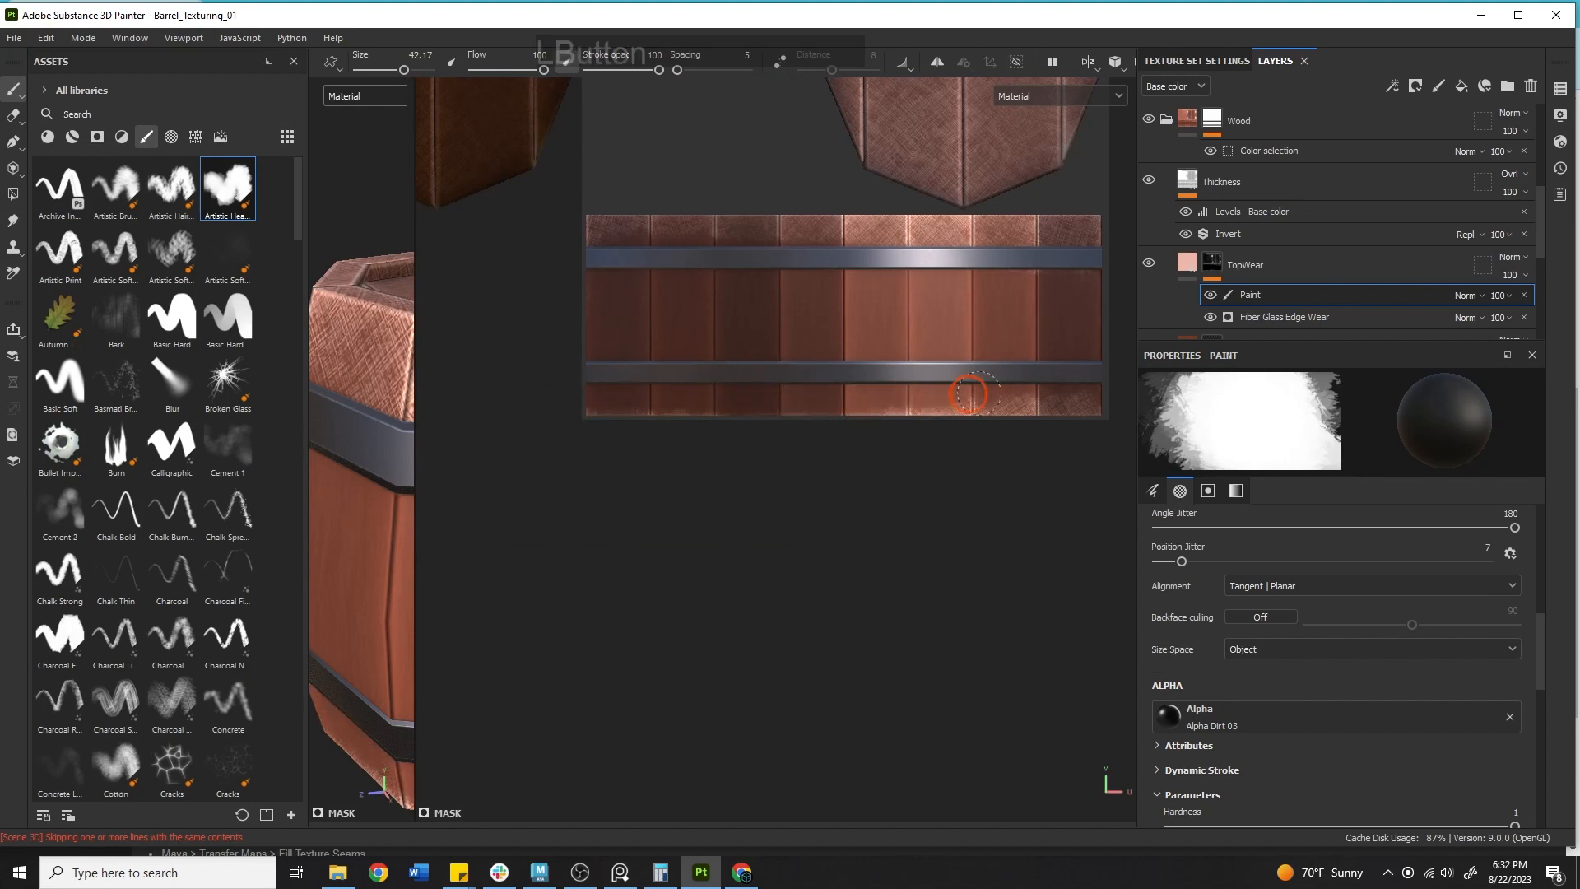
pyautogui.moveTo(813, 396)
pyautogui.mouseDown()
pyautogui.moveTo(963, 395)
pyautogui.moveTo(964, 344)
pyautogui.mouseUp()
pyautogui.moveTo(576, 234); pyautogui.dragTo(1084, 239)
# Reduce the brush to about 26 and paint wear along the upper plank ends above the metal band.
pyautogui.keyDown('alt'); pyautogui.moveTo(945, 299); pyautogui.dragTo(818, 504, button='right'); pyautogui.keyUp('alt')
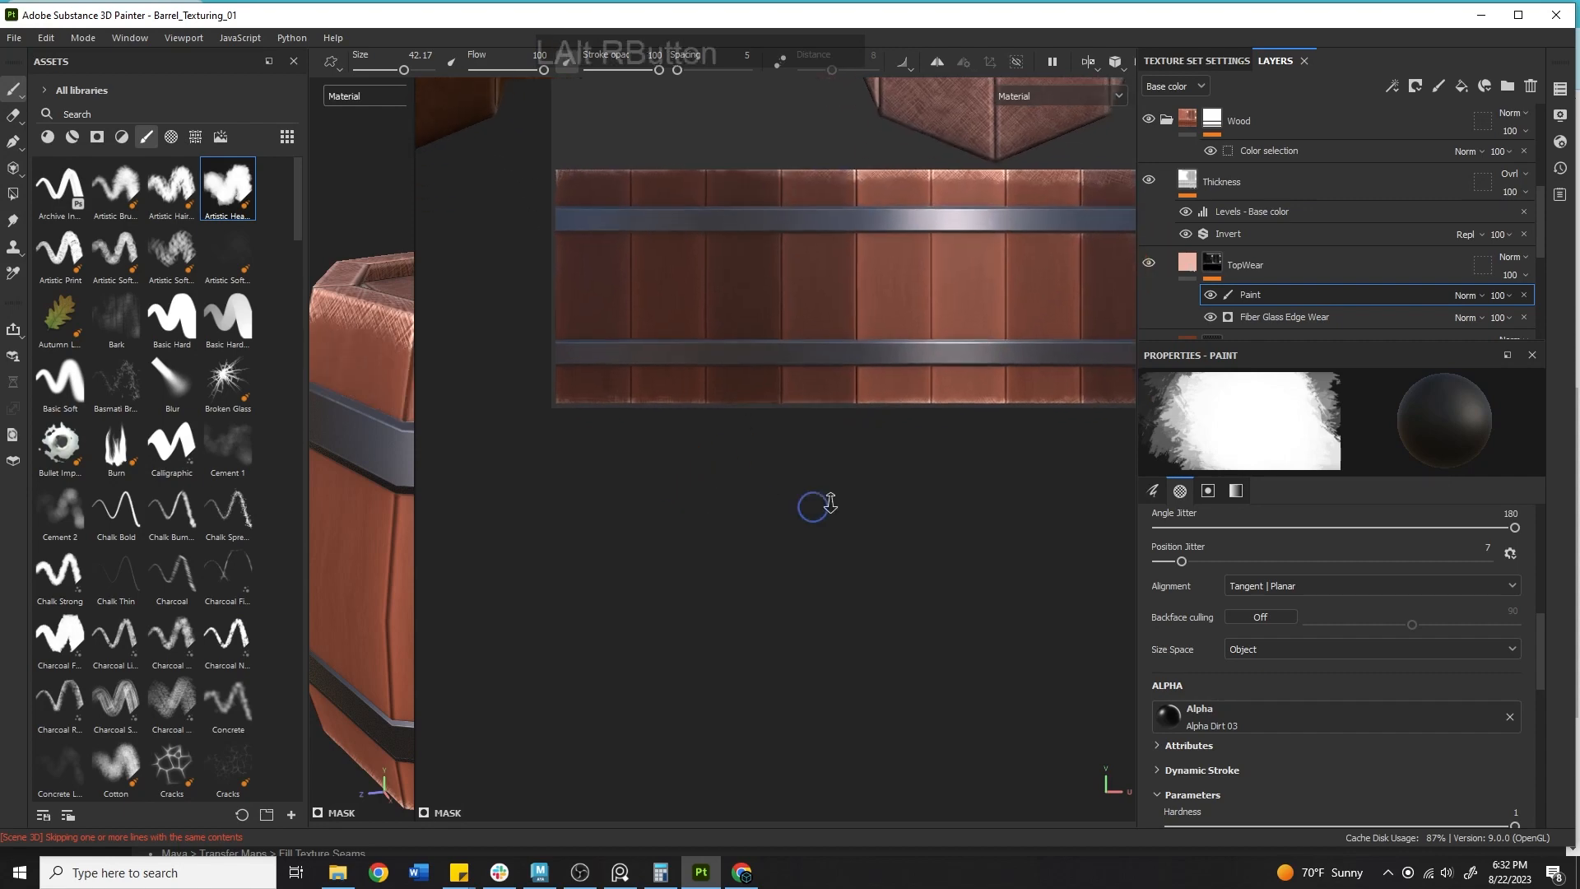
pyautogui.keyDown('alt'); pyautogui.moveTo(823, 461); pyautogui.dragTo(543, 769, button='middle'); pyautogui.keyUp('alt')
pyautogui.keyDown('alt'); pyautogui.moveTo(543, 769); pyautogui.dragTo(680, 649, button='right'); pyautogui.keyUp('alt')
pyautogui.keyDown('alt'); pyautogui.moveTo(680, 650); pyautogui.dragTo(706, 573, button='middle'); pyautogui.keyUp('alt')
pyautogui.moveTo(935, 441); pyautogui.dragTo(979, 520)
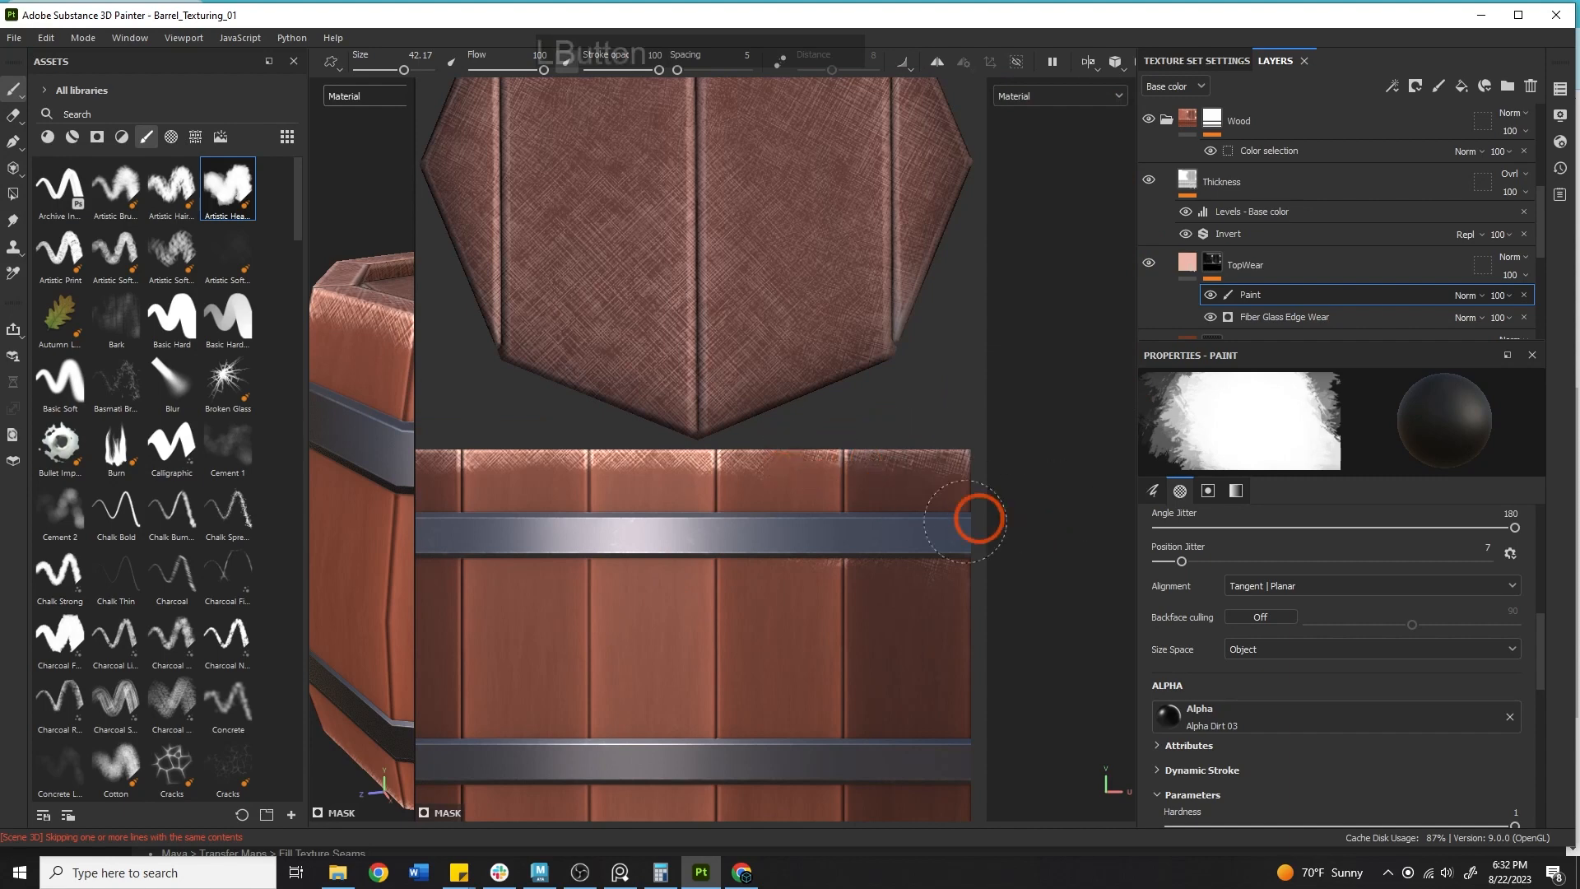
pyautogui.moveTo(858, 551)
pyautogui.mouseDown()
pyautogui.moveTo(875, 483)
pyautogui.moveTo(804, 535)
pyautogui.moveTo(1007, 537)
pyautogui.moveTo(766, 503)
pyautogui.moveTo(711, 474)
pyautogui.moveTo(913, 483)
pyautogui.moveTo(702, 469)
pyautogui.moveTo(1035, 478)
pyautogui.moveTo(717, 502)
pyautogui.moveTo(673, 474)
pyautogui.mouseUp()
pyautogui.press('[')
pyautogui.press('[')
pyautogui.press('[')
pyautogui.press('[')
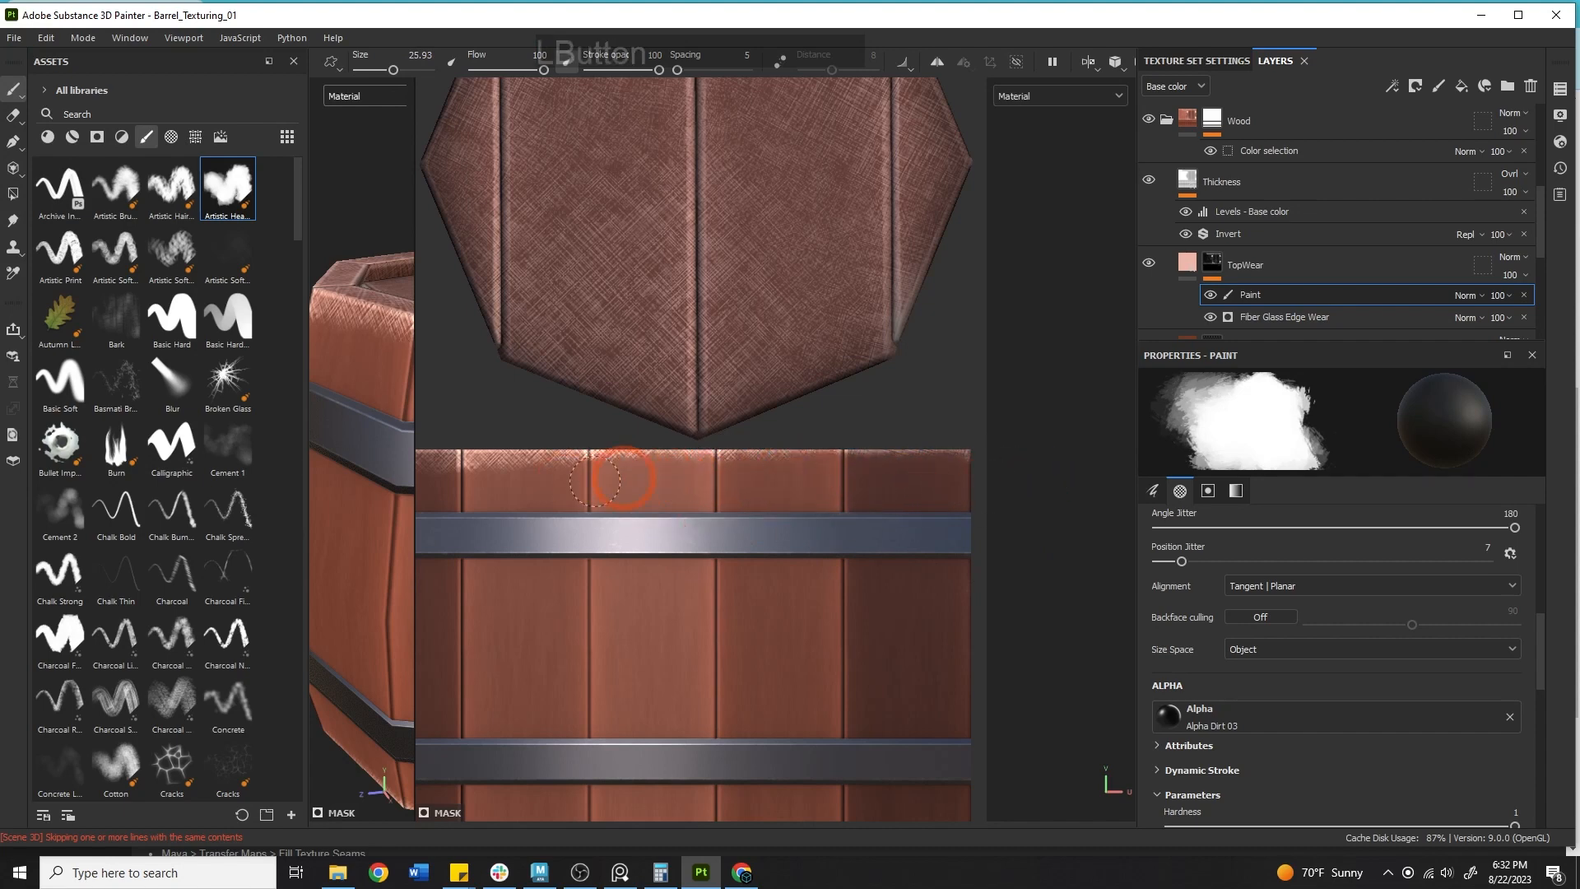
pyautogui.moveTo(609, 460)
pyautogui.mouseDown(button='middle')
pyautogui.moveTo(600, 449)
pyautogui.moveTo(925, 484)
pyautogui.moveTo(925, 459)
pyautogui.mouseUp(button='middle')
pyautogui.moveTo(654, 486); pyautogui.dragTo(631, 490)
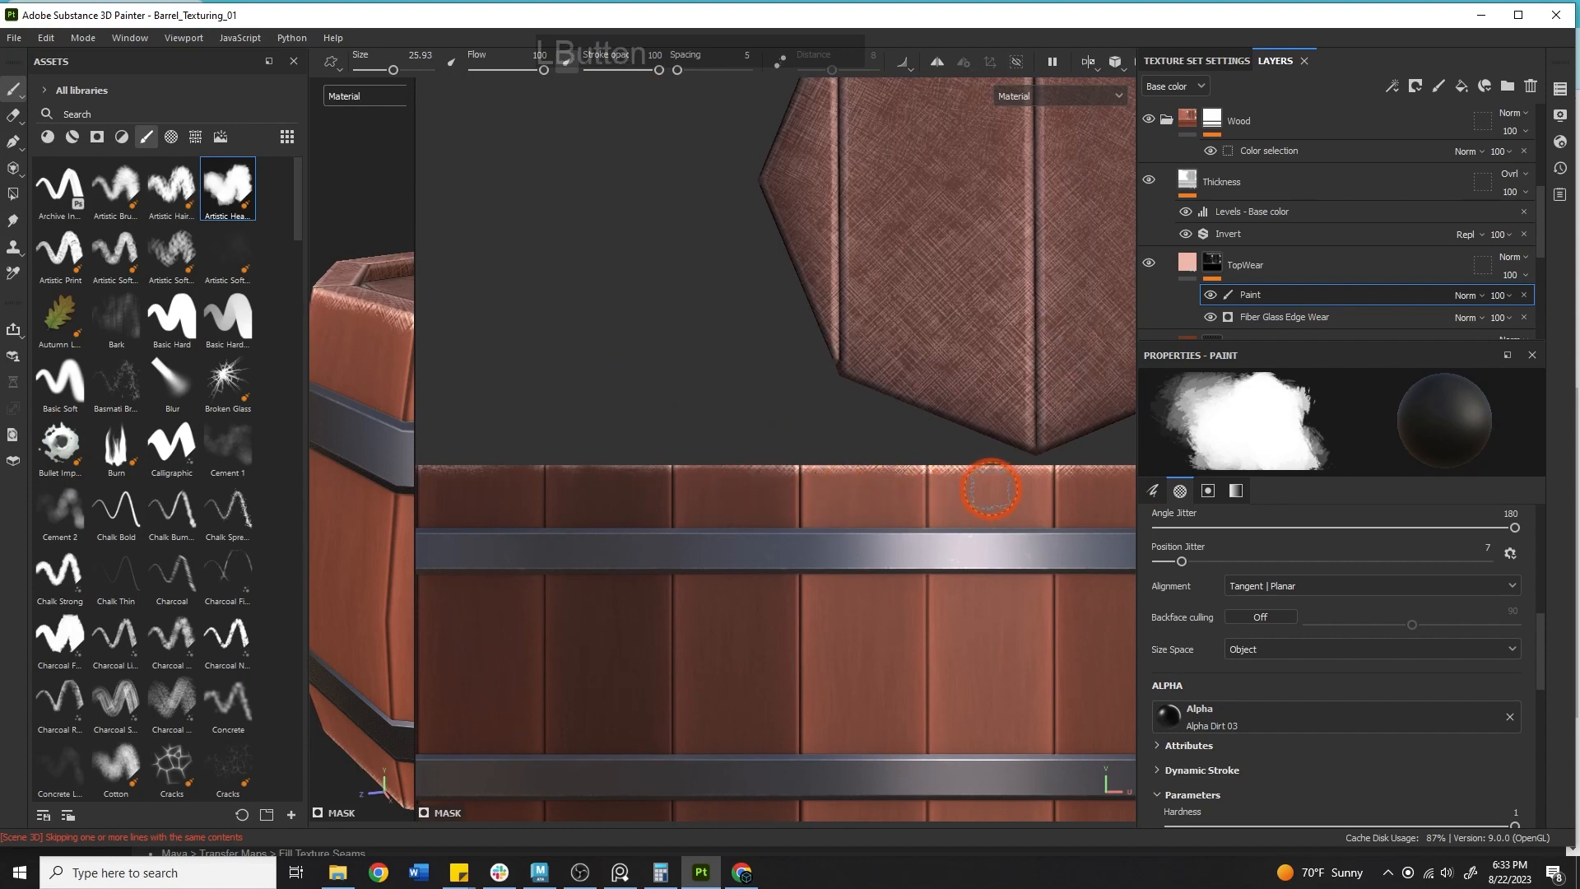
pyautogui.moveTo(992, 490); pyautogui.dragTo(990, 488)
# Try painting wear on the lid rim's UV strip while switching between the 3D and UV views.
pyautogui.moveTo(413, 279); pyautogui.dragTo(446, 362)
pyautogui.keyDown('alt'); pyautogui.moveTo(477, 395); pyautogui.dragTo(683, 460, button='right'); pyautogui.keyUp('alt')
pyautogui.keyDown('alt'); pyautogui.moveTo(577, 547); pyautogui.dragTo(408, 520); pyautogui.keyUp('alt')
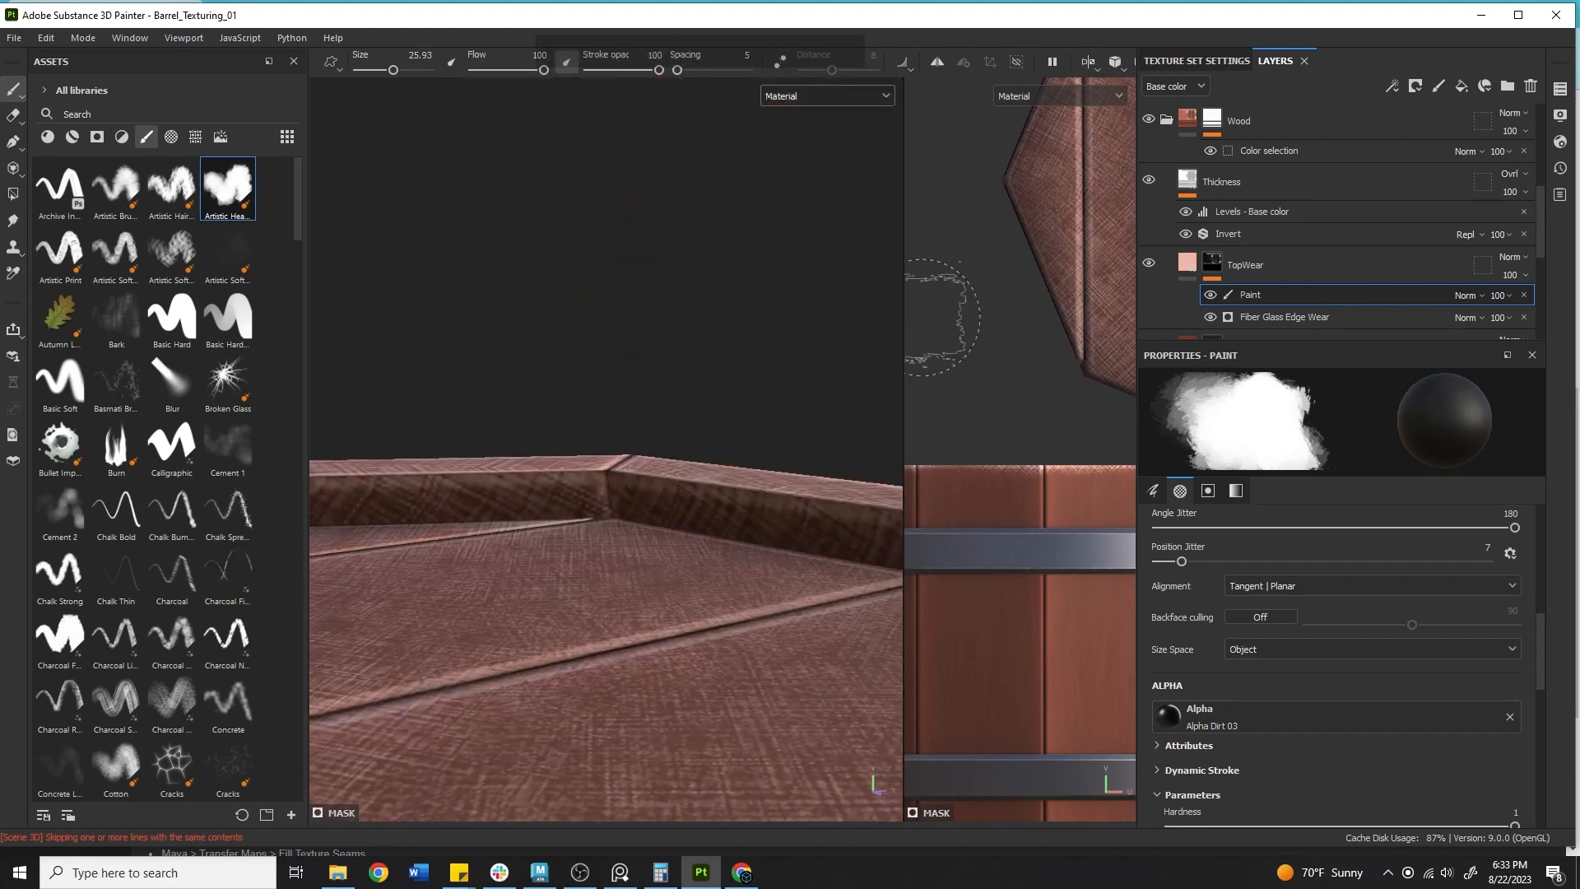
pyautogui.moveTo(906, 342); pyautogui.dragTo(380, 342)
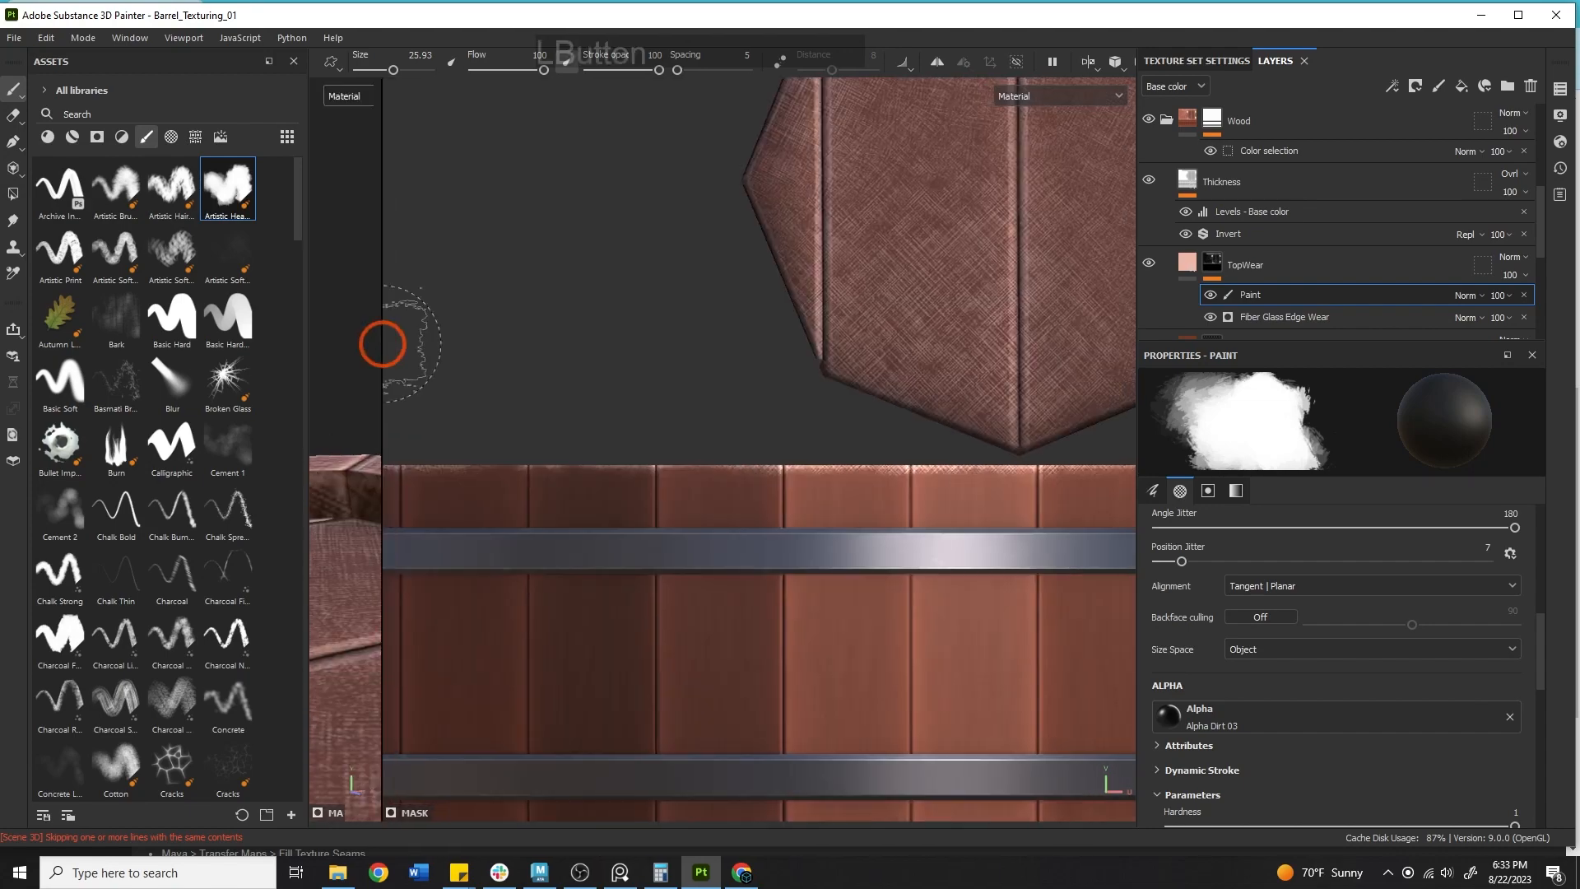
pyautogui.keyDown('alt'); pyautogui.moveTo(381, 342); pyautogui.dragTo(1124, 501, button='right'); pyautogui.keyUp('alt')
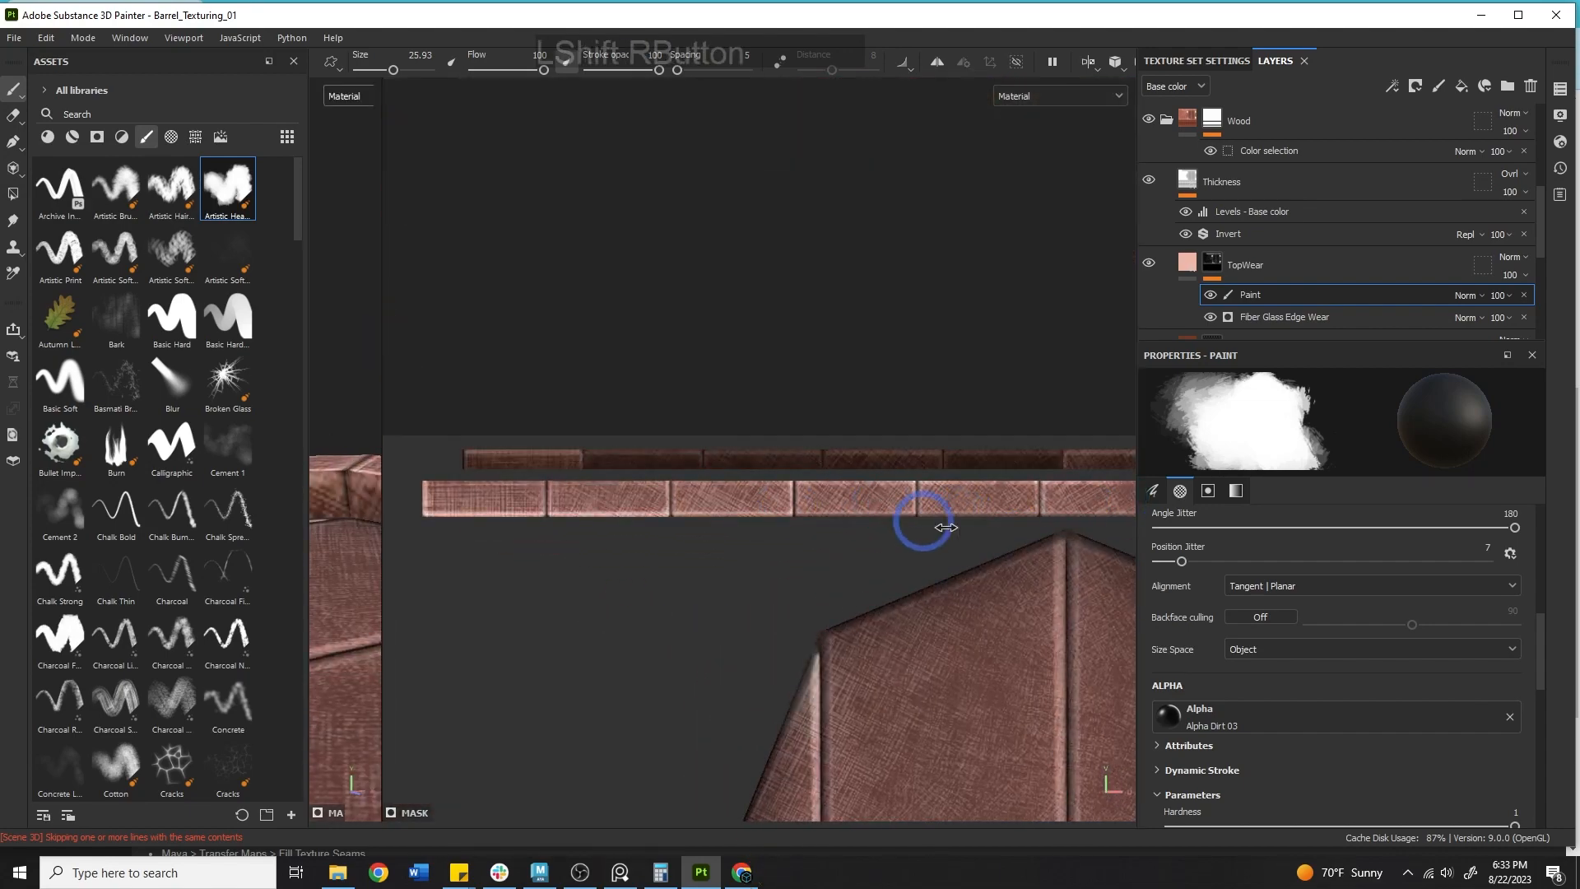
pyautogui.keyDown('alt'); pyautogui.moveTo(836, 539); pyautogui.dragTo(890, 521, button='middle'); pyautogui.keyUp('alt')
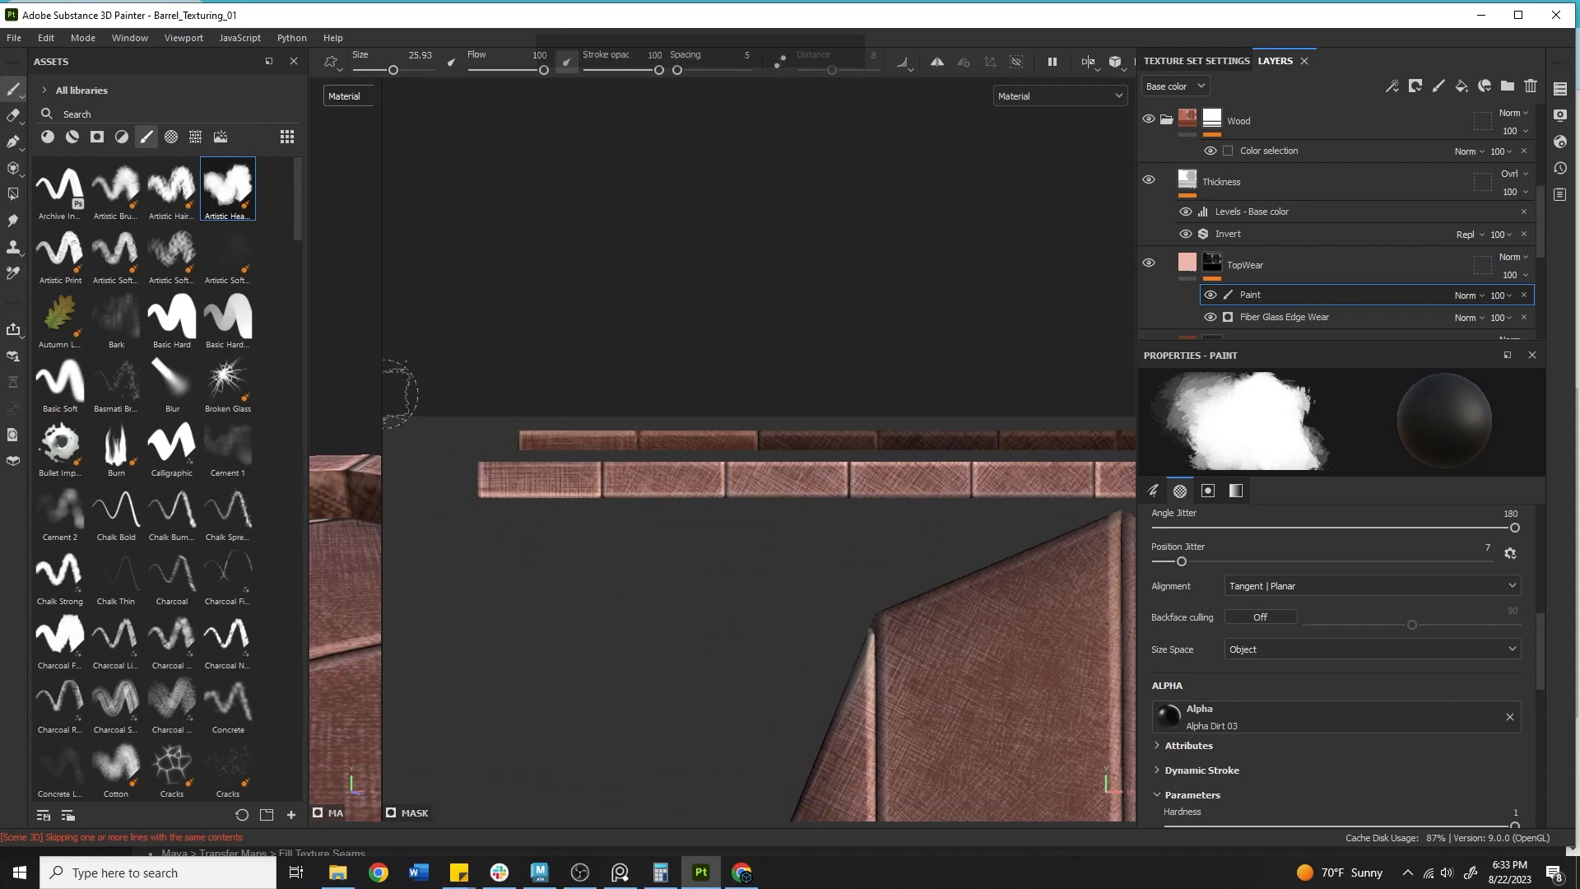
pyautogui.moveTo(381, 395); pyautogui.dragTo(820, 395)
pyautogui.keyDown('alt'); pyautogui.moveTo(666, 271); pyautogui.dragTo(655, 442); pyautogui.keyUp('alt')
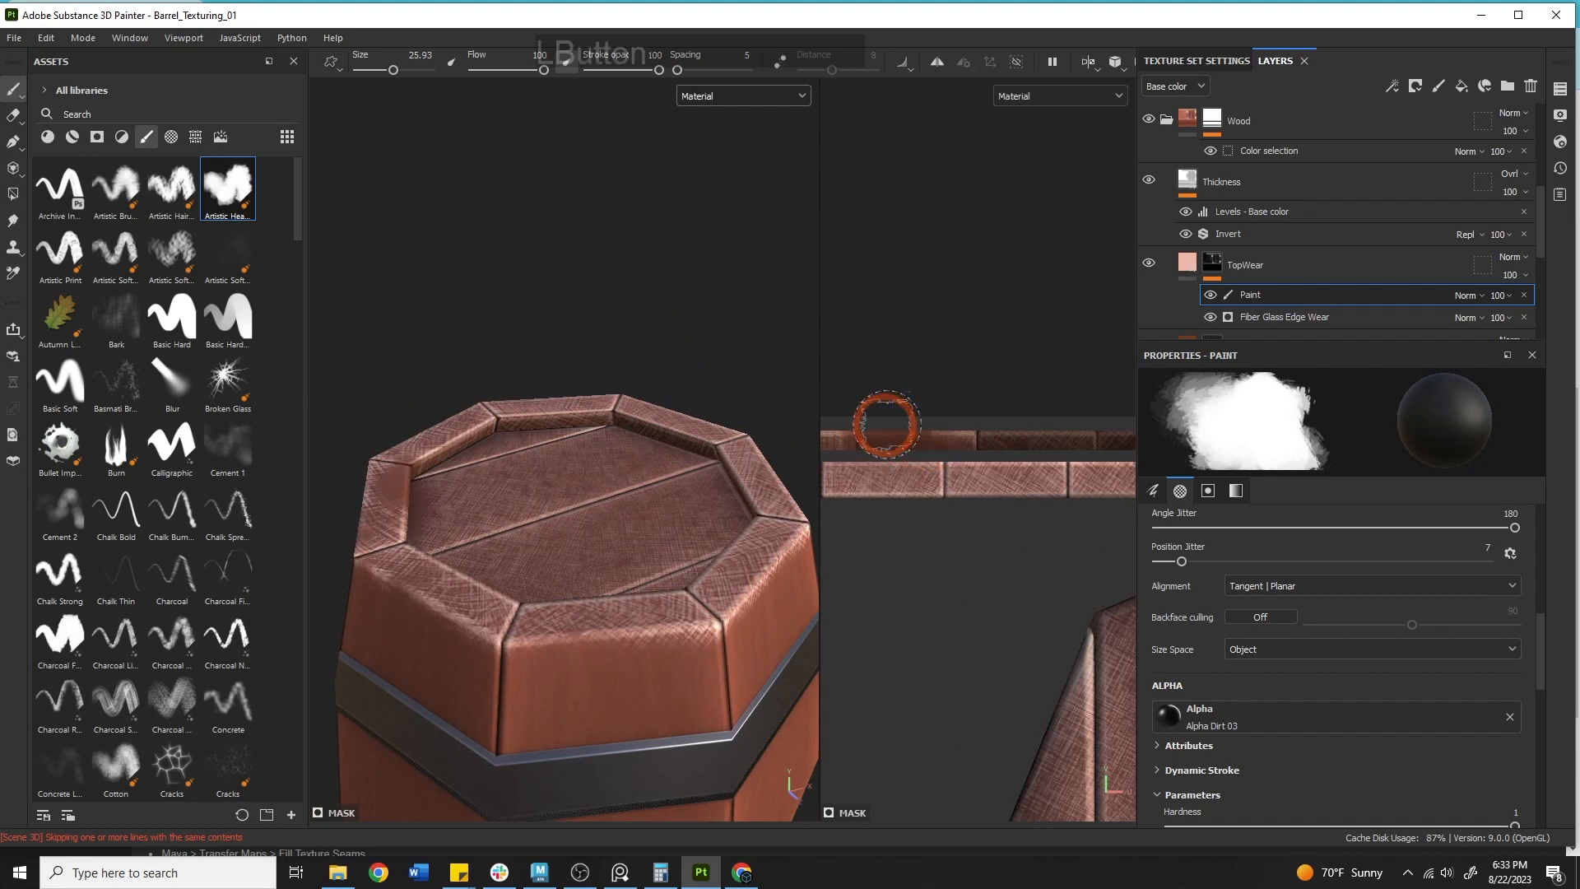
pyautogui.keyDown('alt'); pyautogui.moveTo(567, 415); pyautogui.dragTo(323, 355); pyautogui.keyUp('alt')
pyautogui.keyDown('alt'); pyautogui.moveTo(576, 355); pyautogui.dragTo(1128, 550, button='right'); pyautogui.keyUp('alt')
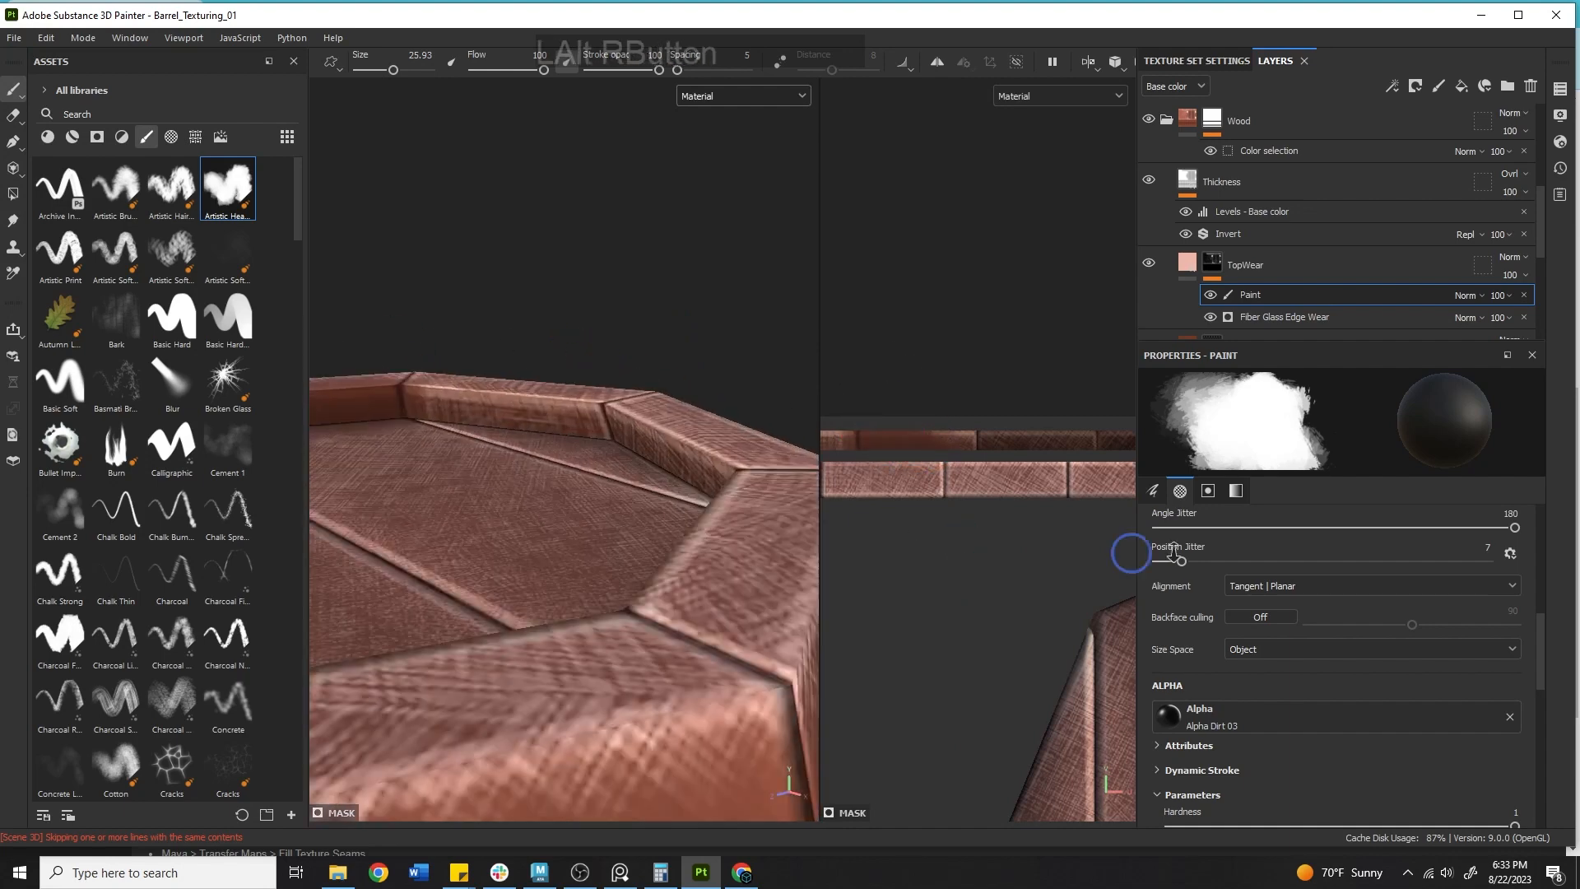
pyautogui.hotkey('ctrl', 'z')
pyautogui.keyDown('alt'); pyautogui.moveTo(553, 362); pyautogui.dragTo(763, 339, button='middle'); pyautogui.keyUp('alt')
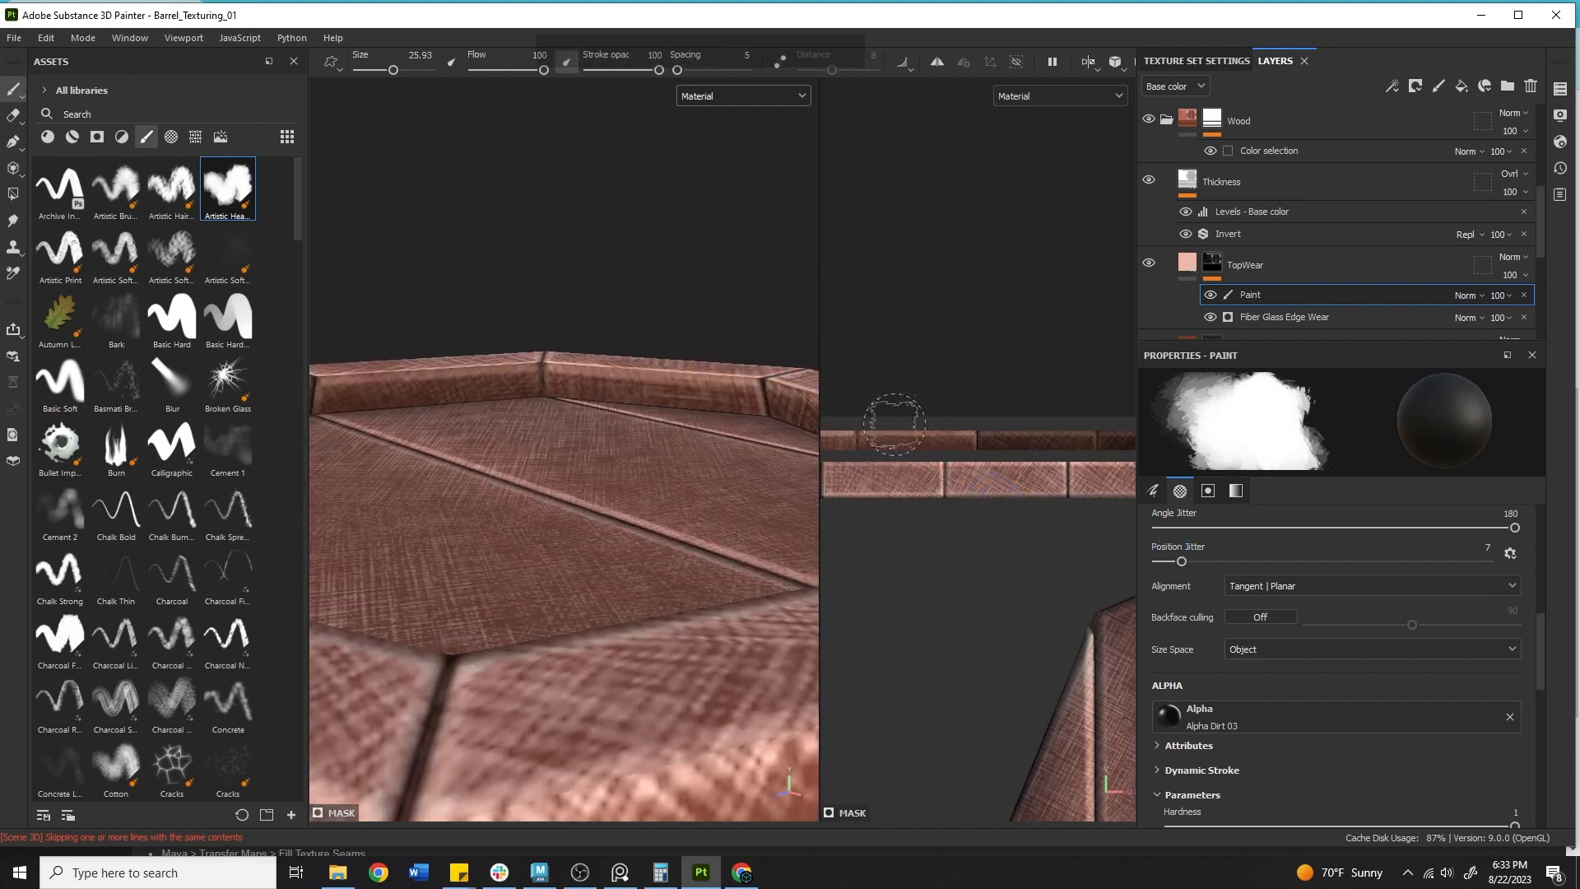
pyautogui.moveTo(950, 440); pyautogui.dragTo(905, 431)
pyautogui.hotkey('ctrl', 'z')
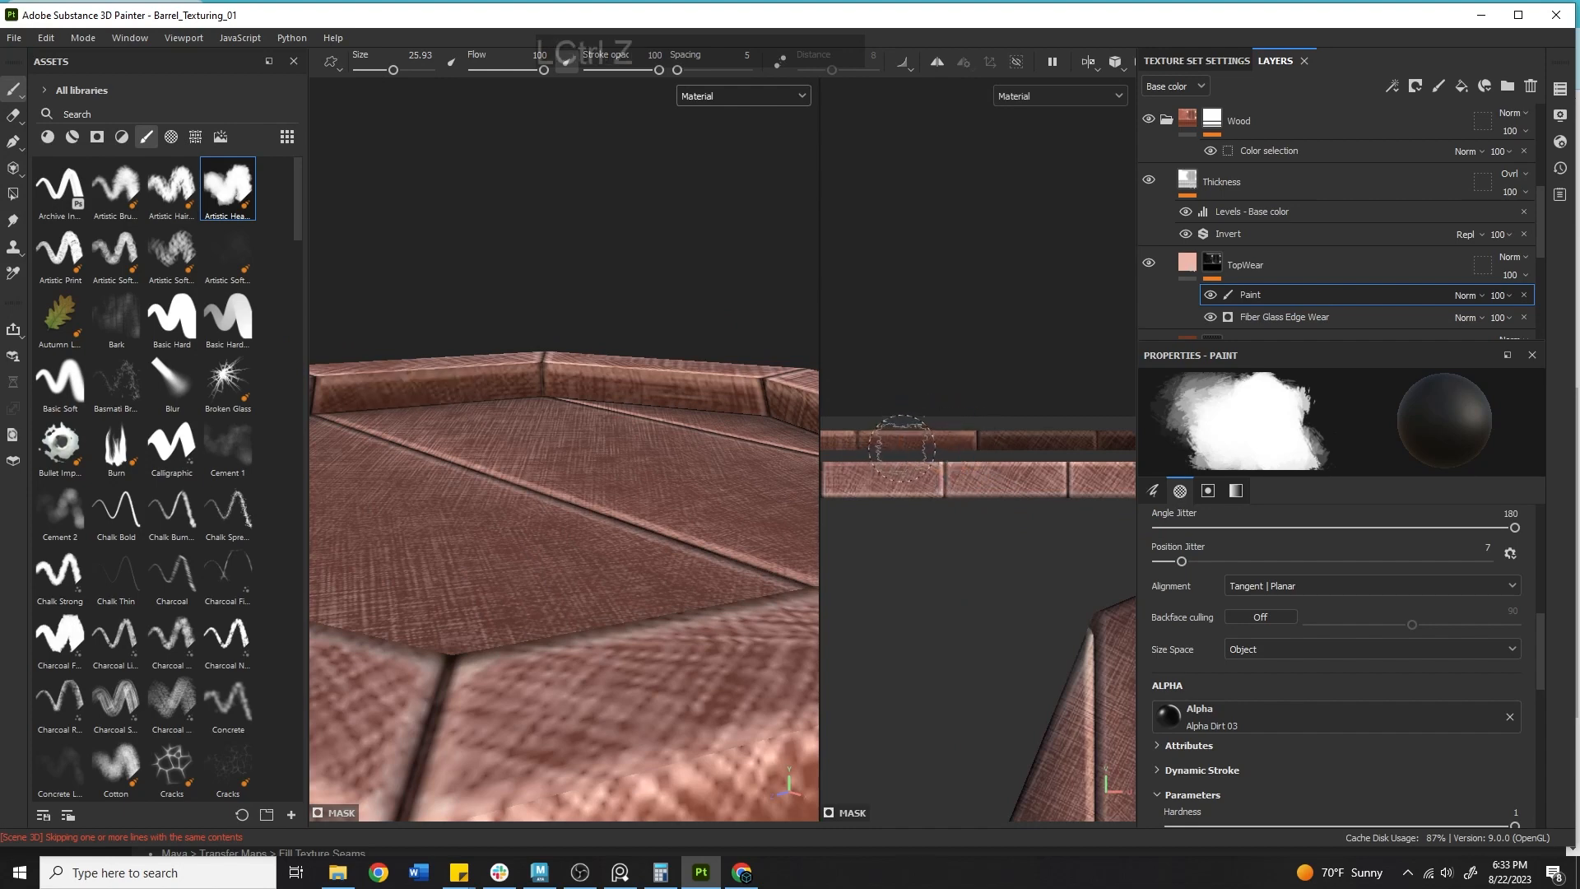
# Shrink the brush to about 8 and paint thin wear along the lid rim strip's edges in the UV view.
pyautogui.press('[')
pyautogui.press('[')
pyautogui.press('[')
pyautogui.press('[')
pyautogui.press('[')
pyautogui.press('[')
pyautogui.press('[')
pyautogui.press('[')
pyautogui.press('[')
pyautogui.press('[')
pyautogui.press('[')
pyautogui.press('[')
pyautogui.moveTo(872, 447); pyautogui.dragTo(957, 451)
pyautogui.press(']')
pyautogui.press(']')
pyautogui.press(']')
pyautogui.press(']')
pyautogui.press(']')
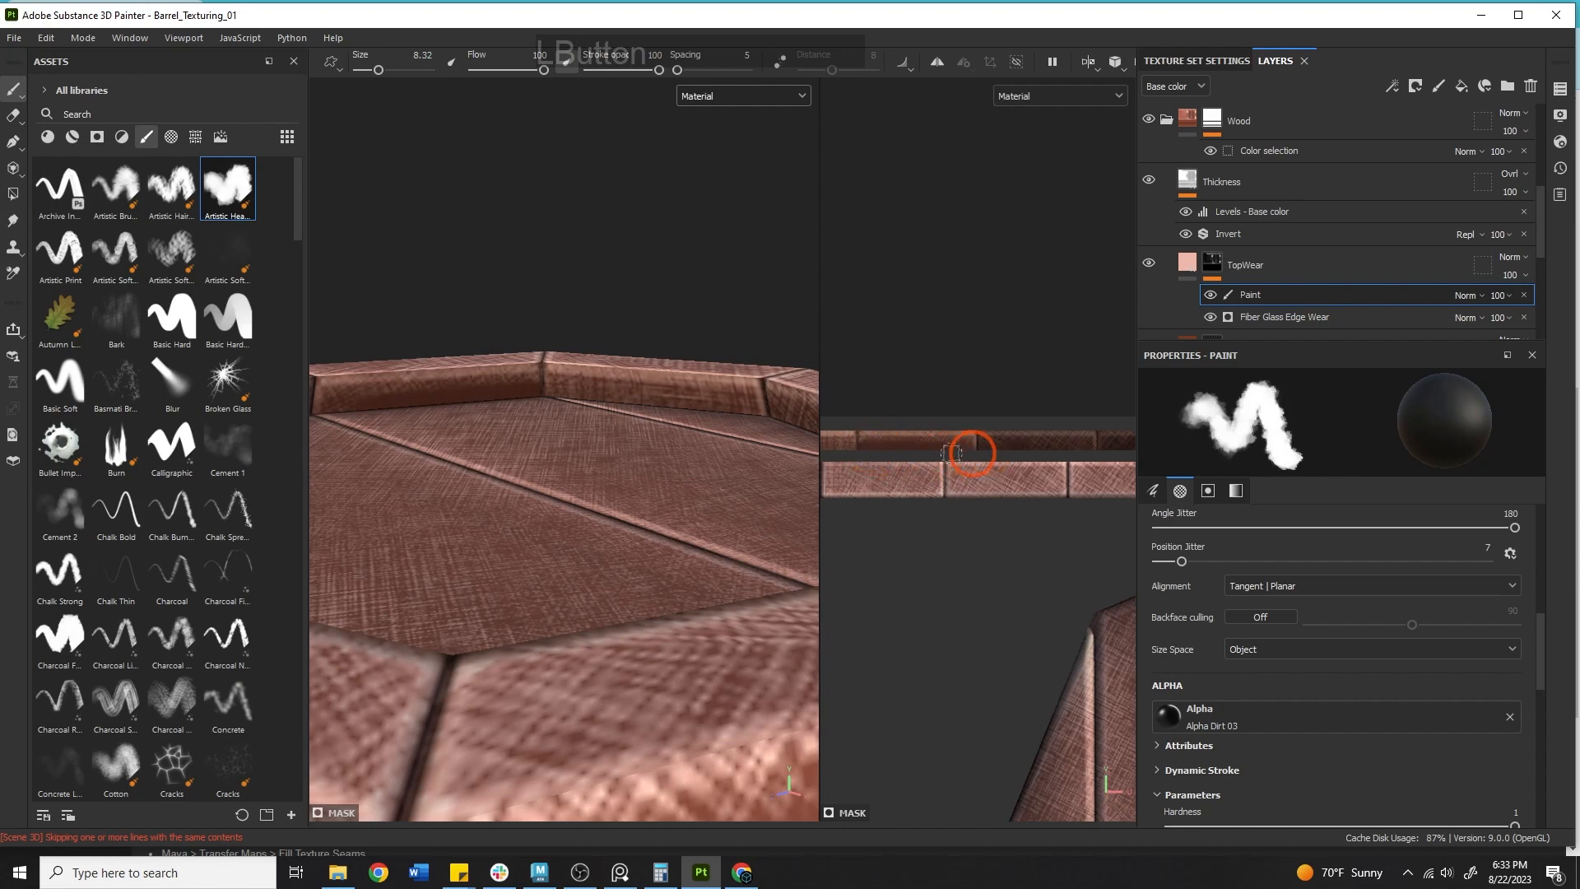
pyautogui.keyDown('alt'); pyautogui.moveTo(1054, 367); pyautogui.dragTo(1019, 285, button='middle'); pyautogui.keyUp('alt')
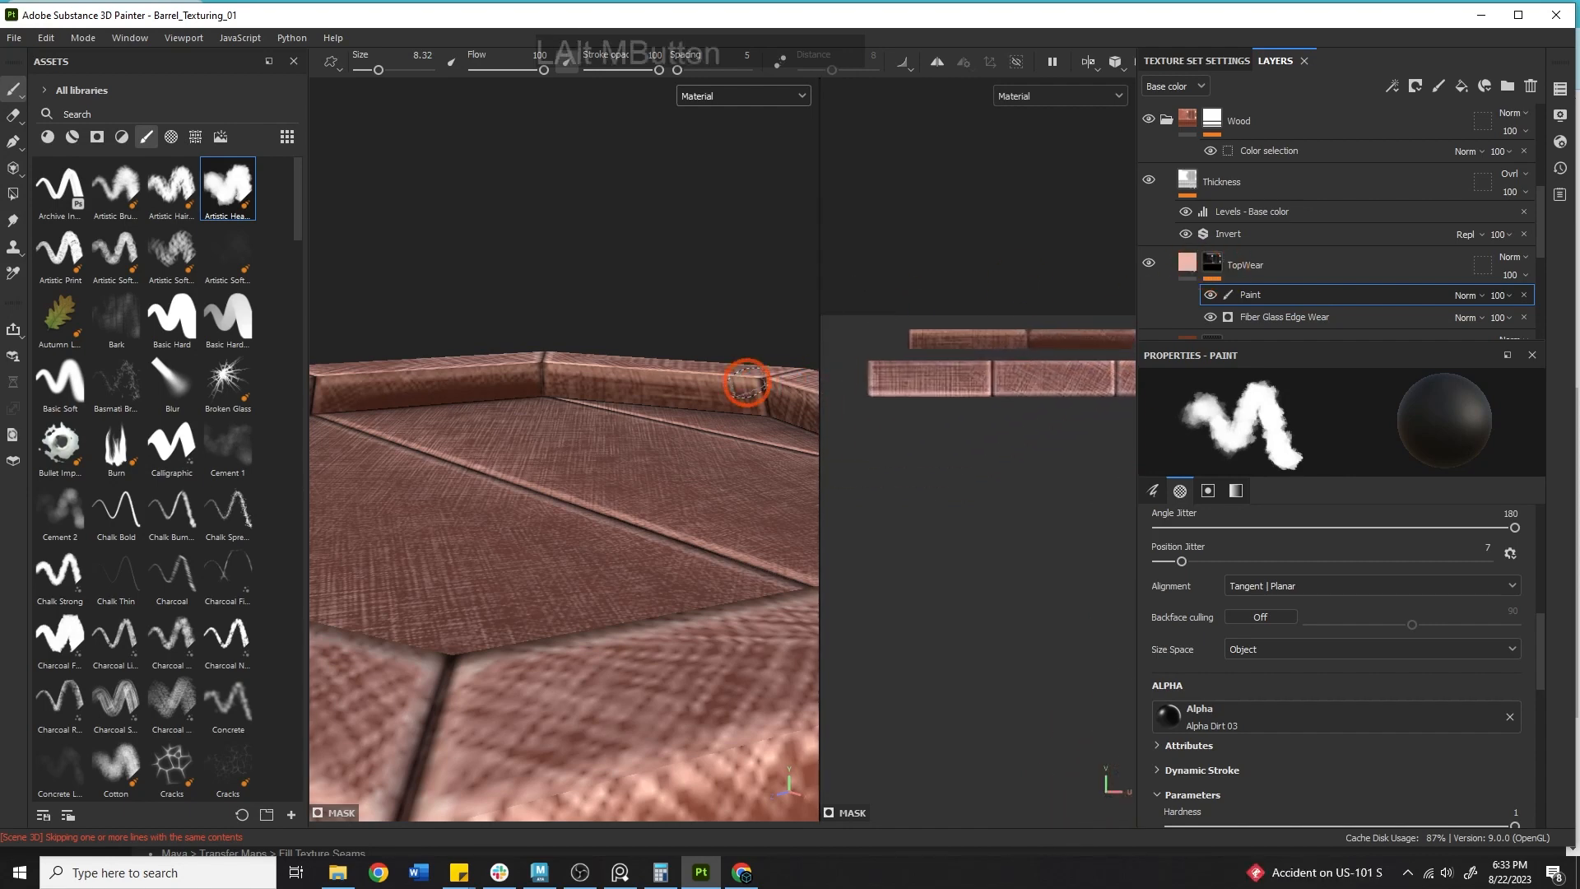
pyautogui.moveTo(898, 344); pyautogui.dragTo(892, 347)
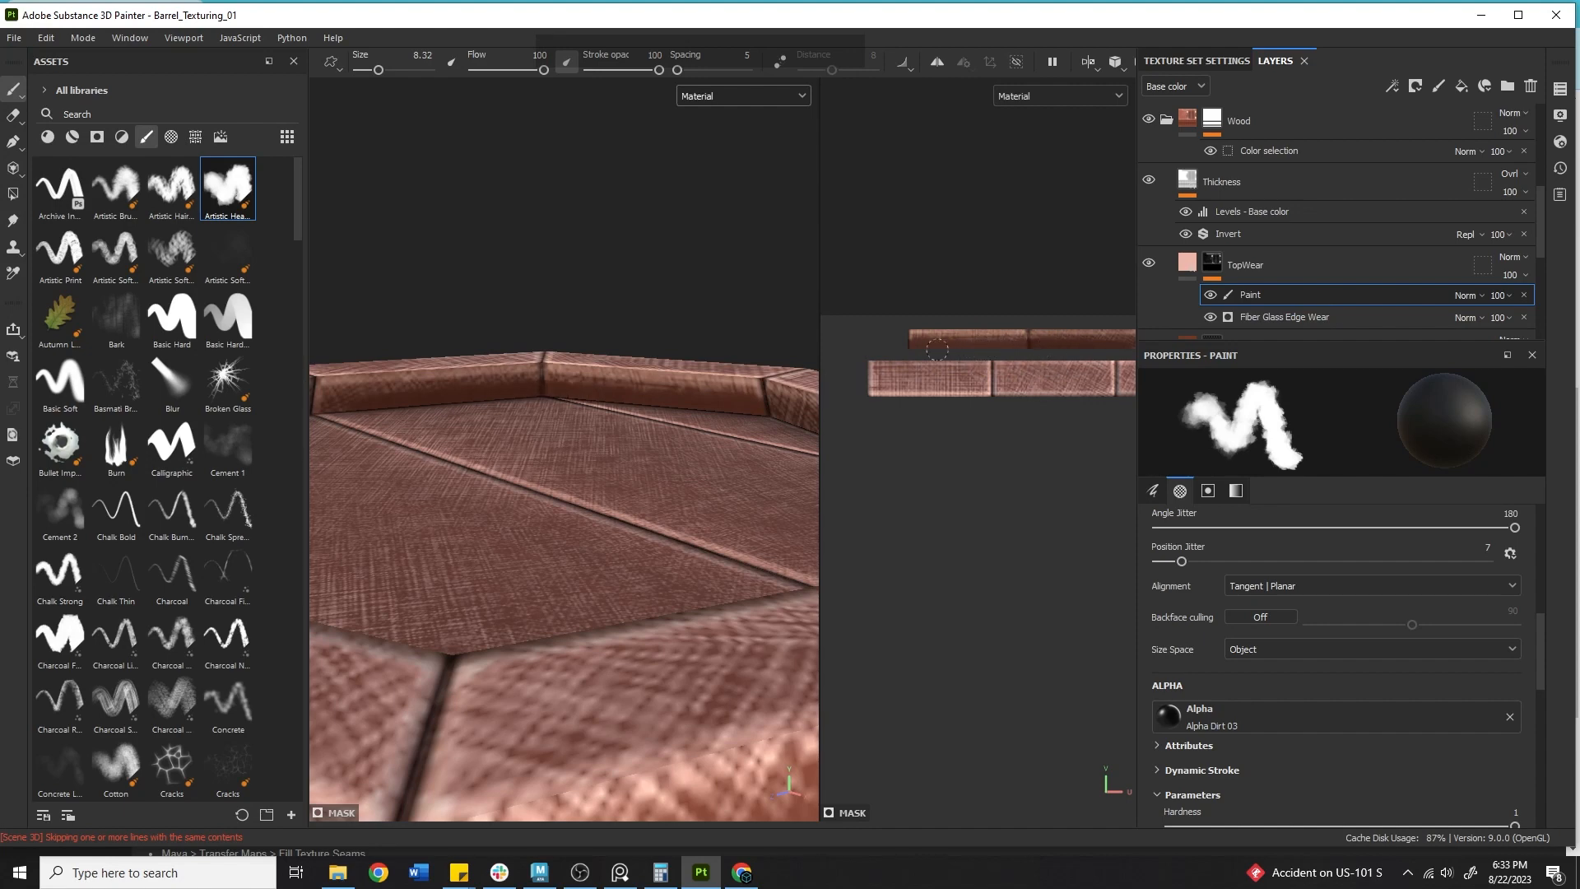
pyautogui.moveTo(1043, 342); pyautogui.dragTo(1061, 344)
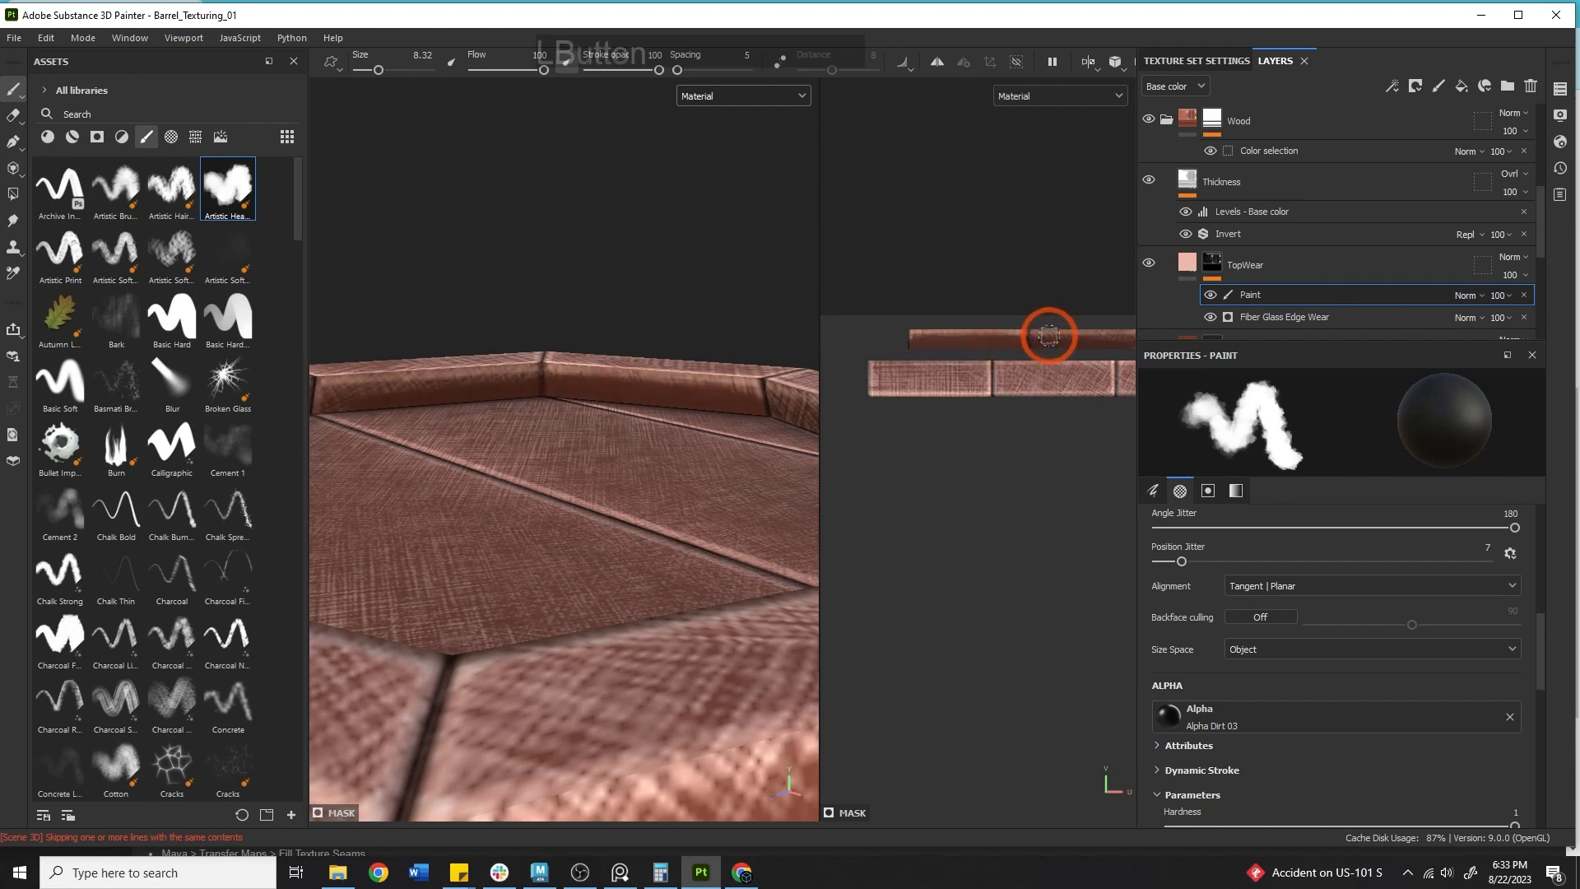
# Paint more thin wear along the upper edge of the lid rim strip in the UV view.
pyautogui.keyDown('alt'); pyautogui.moveTo(1031, 334); pyautogui.dragTo(808, 303, button='middle'); pyautogui.keyUp('alt')
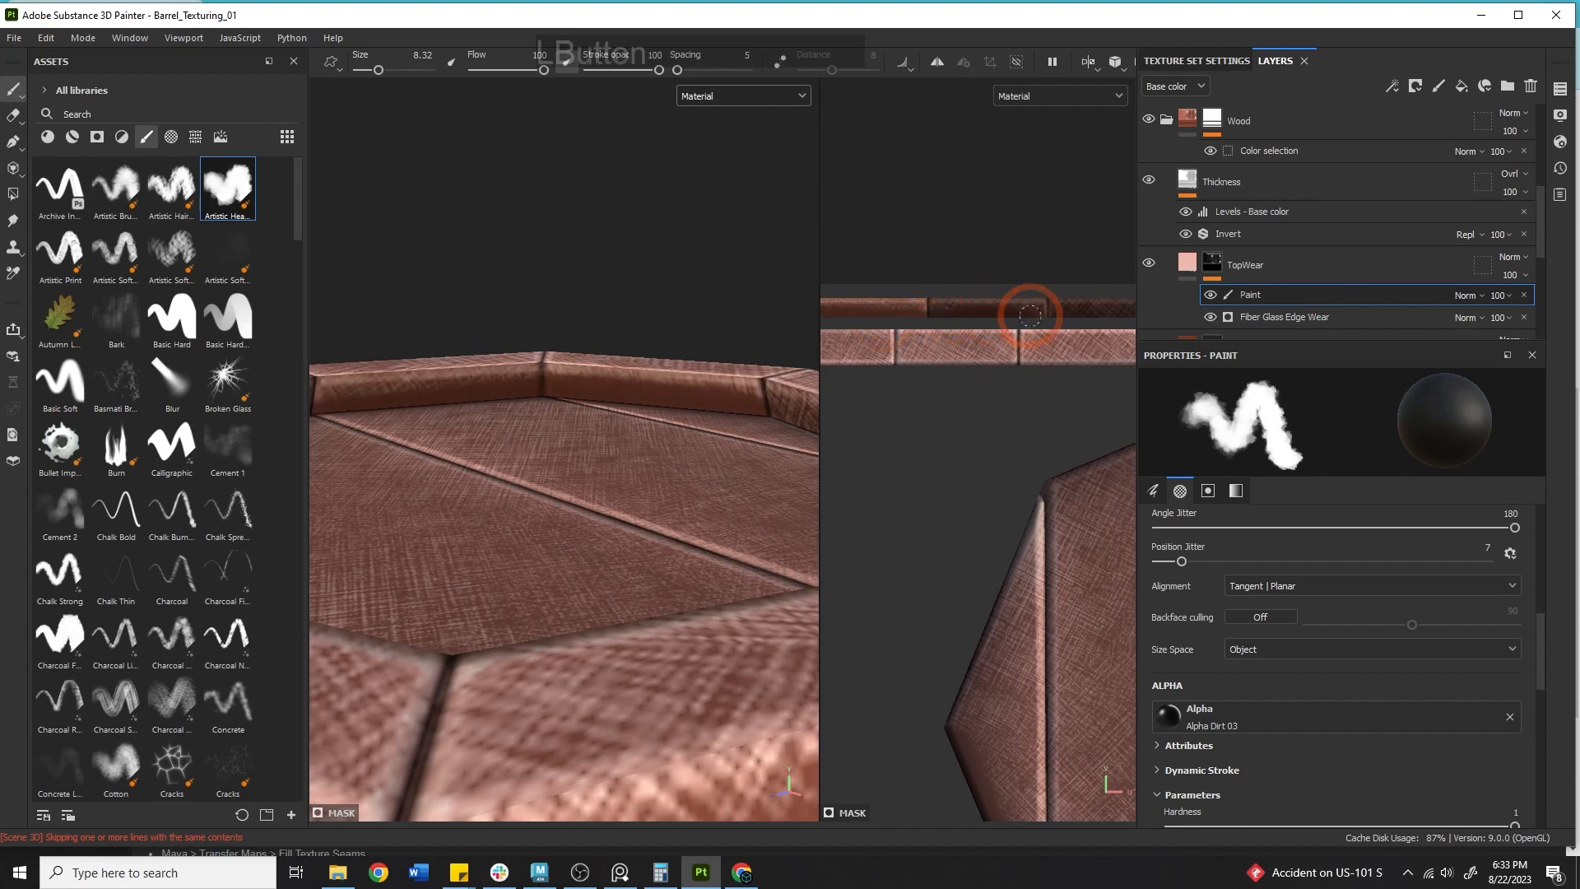
pyautogui.keyDown('alt'); pyautogui.moveTo(1073, 307); pyautogui.dragTo(854, 274, button='middle'); pyautogui.keyUp('alt')
pyautogui.moveTo(923, 284); pyautogui.dragTo(920, 274)
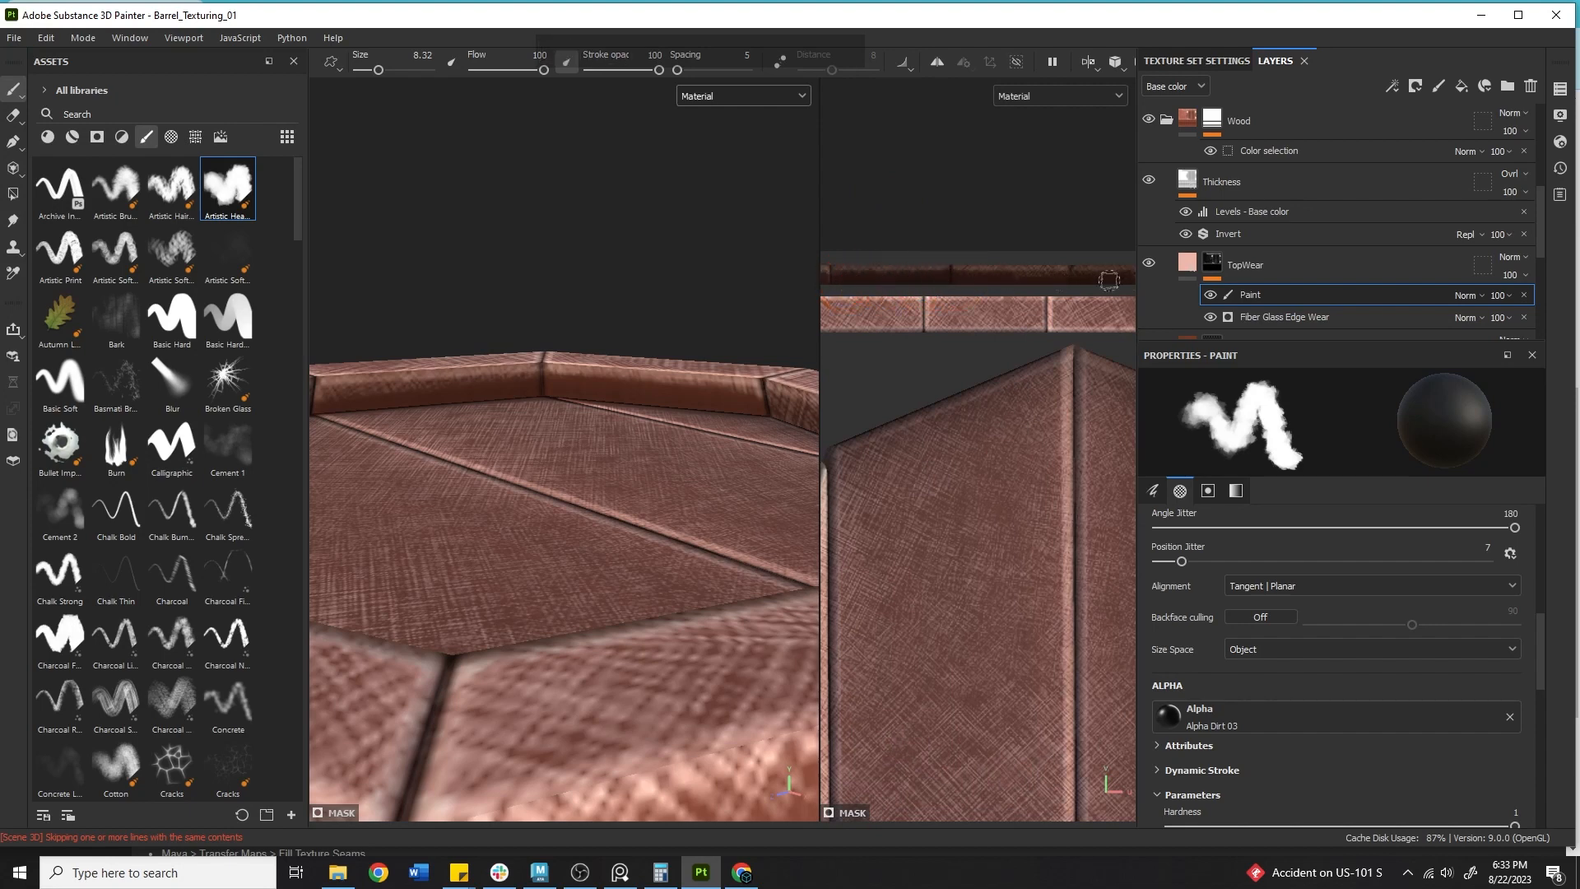
pyautogui.keyDown('alt'); pyautogui.moveTo(1108, 280); pyautogui.dragTo(971, 298, button='middle'); pyautogui.keyUp('alt')
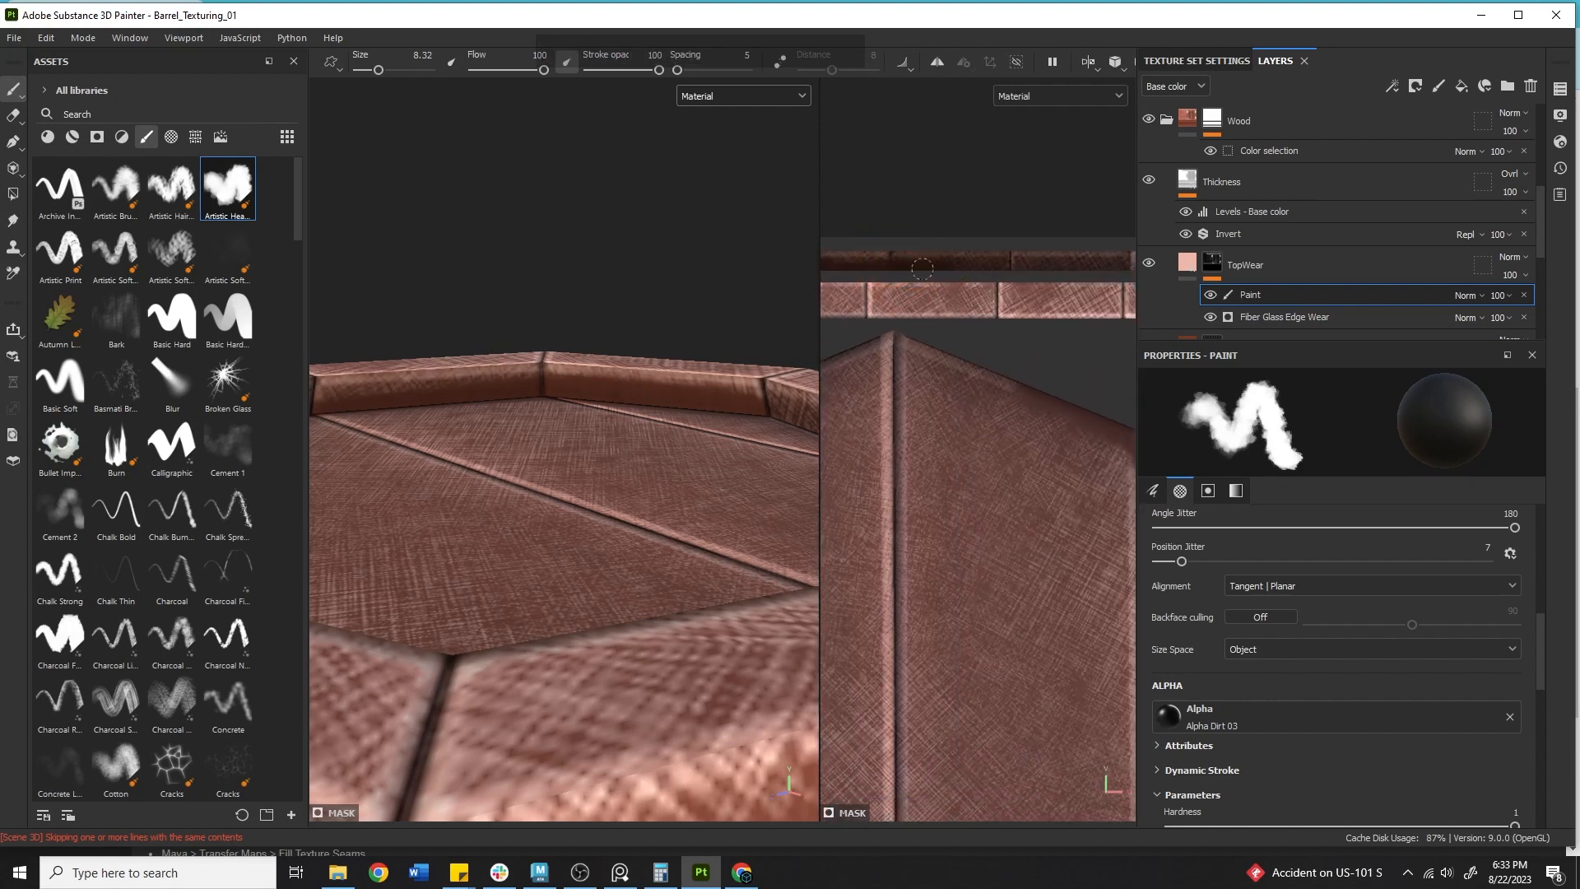
pyautogui.moveTo(922, 268)
pyautogui.mouseDown()
pyautogui.moveTo(1120, 260)
pyautogui.moveTo(1079, 267)
pyautogui.mouseUp()
pyautogui.hotkey('ctrl', 'z')
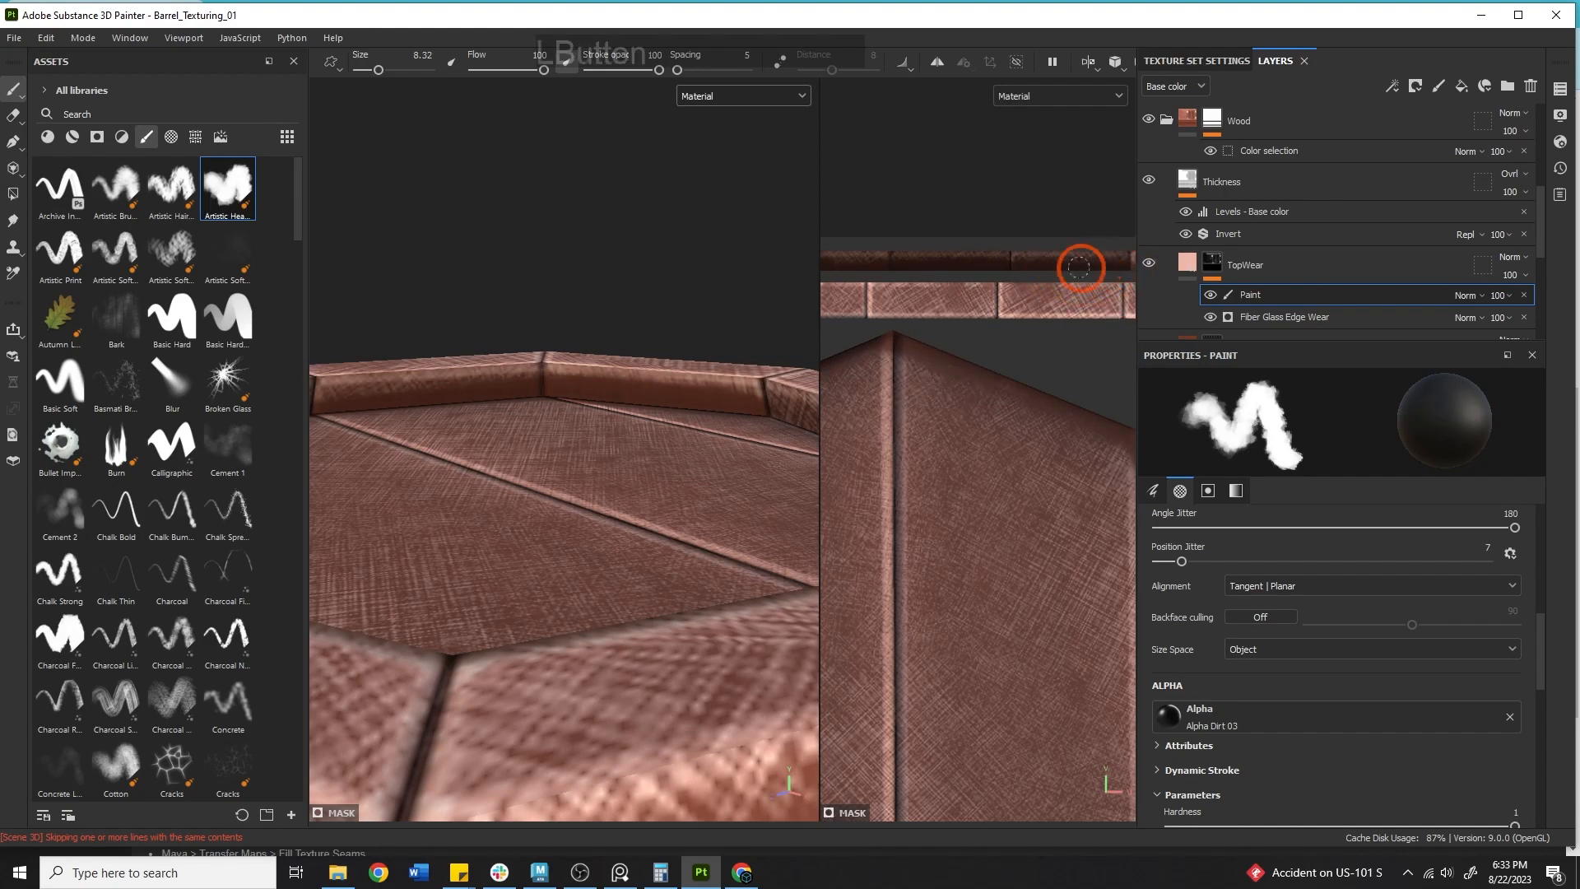
pyautogui.keyDown('alt'); pyautogui.moveTo(1038, 305); pyautogui.dragTo(790, 294, button='middle'); pyautogui.keyUp('alt')
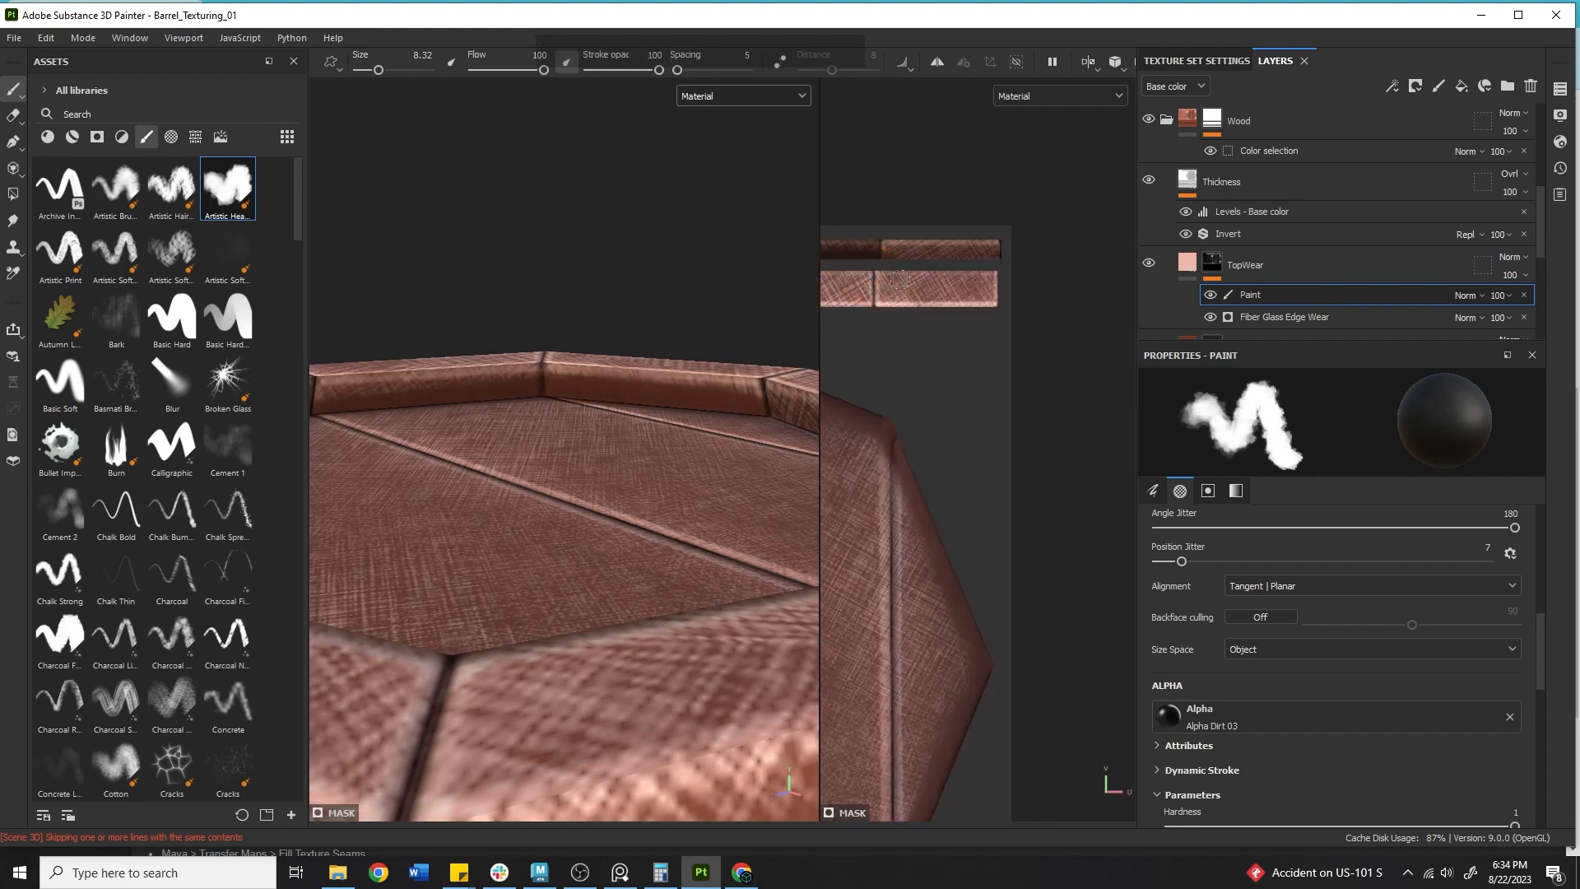
pyautogui.moveTo(905, 253); pyautogui.dragTo(1056, 254)
# Fill the barrel lid's UV chunk in TopWear's mask using the Polygon Fill tool in UV chunk mode.
pyautogui.keyDown('alt'); pyautogui.moveTo(715, 375); pyautogui.dragTo(490, 547, button='middle'); pyautogui.keyUp('alt')
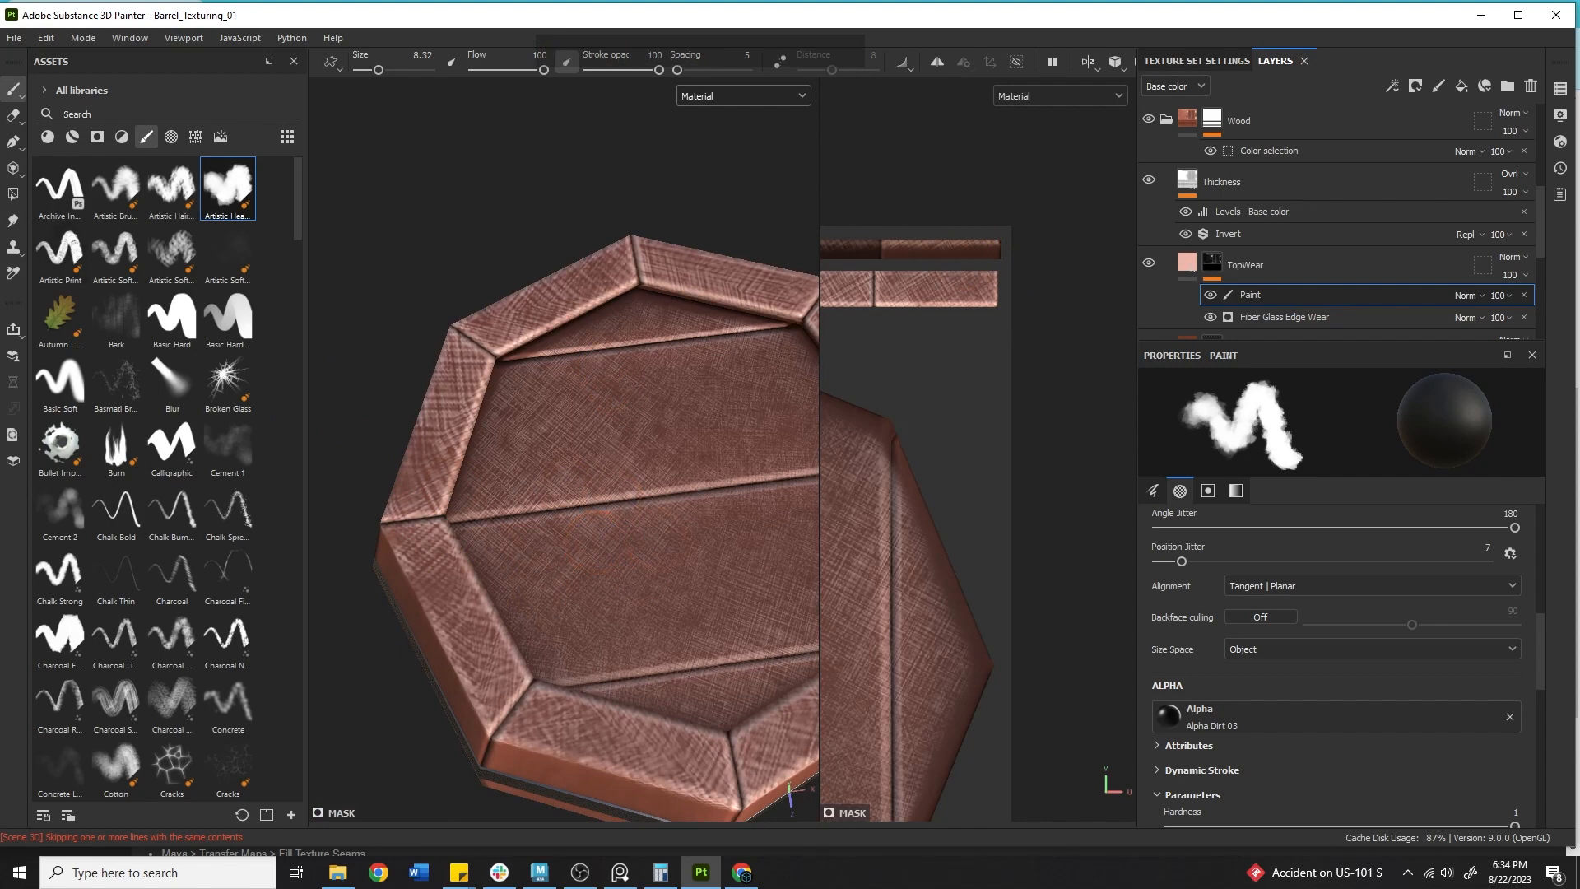
pyautogui.click(13, 193)
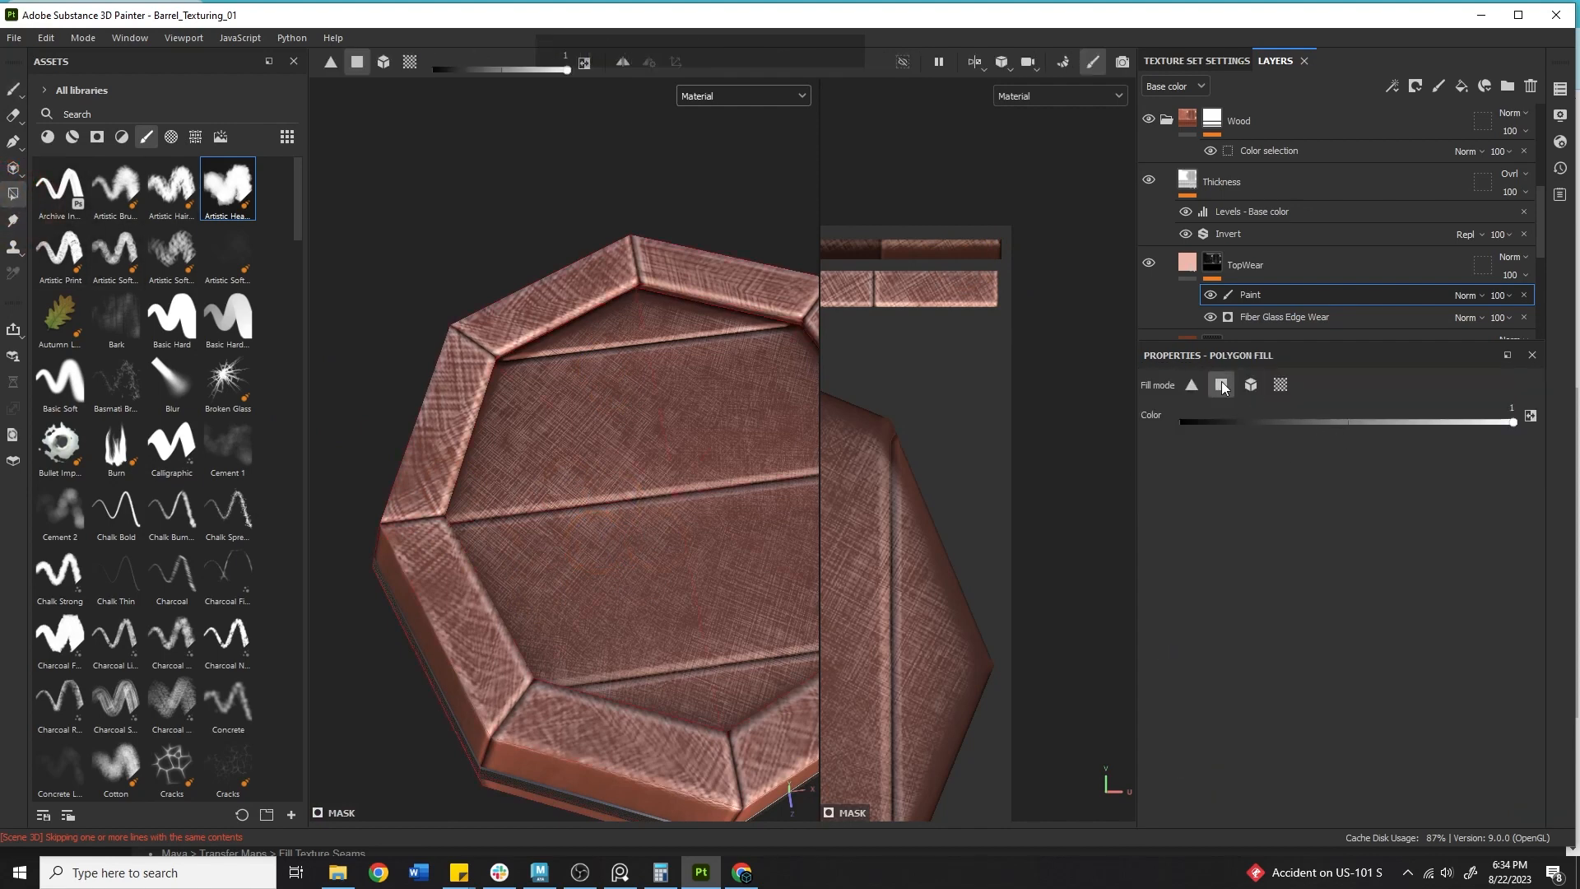
pyautogui.click(1282, 385)
pyautogui.click(666, 413)
# Fill the barrel lid's UV chunks black with fill color 0 in TopWear's mask, then select the TopWear layer.
pyautogui.keyDown('alt'); pyautogui.moveTo(744, 459); pyautogui.dragTo(325, 420, button='middle'); pyautogui.keyUp('alt')
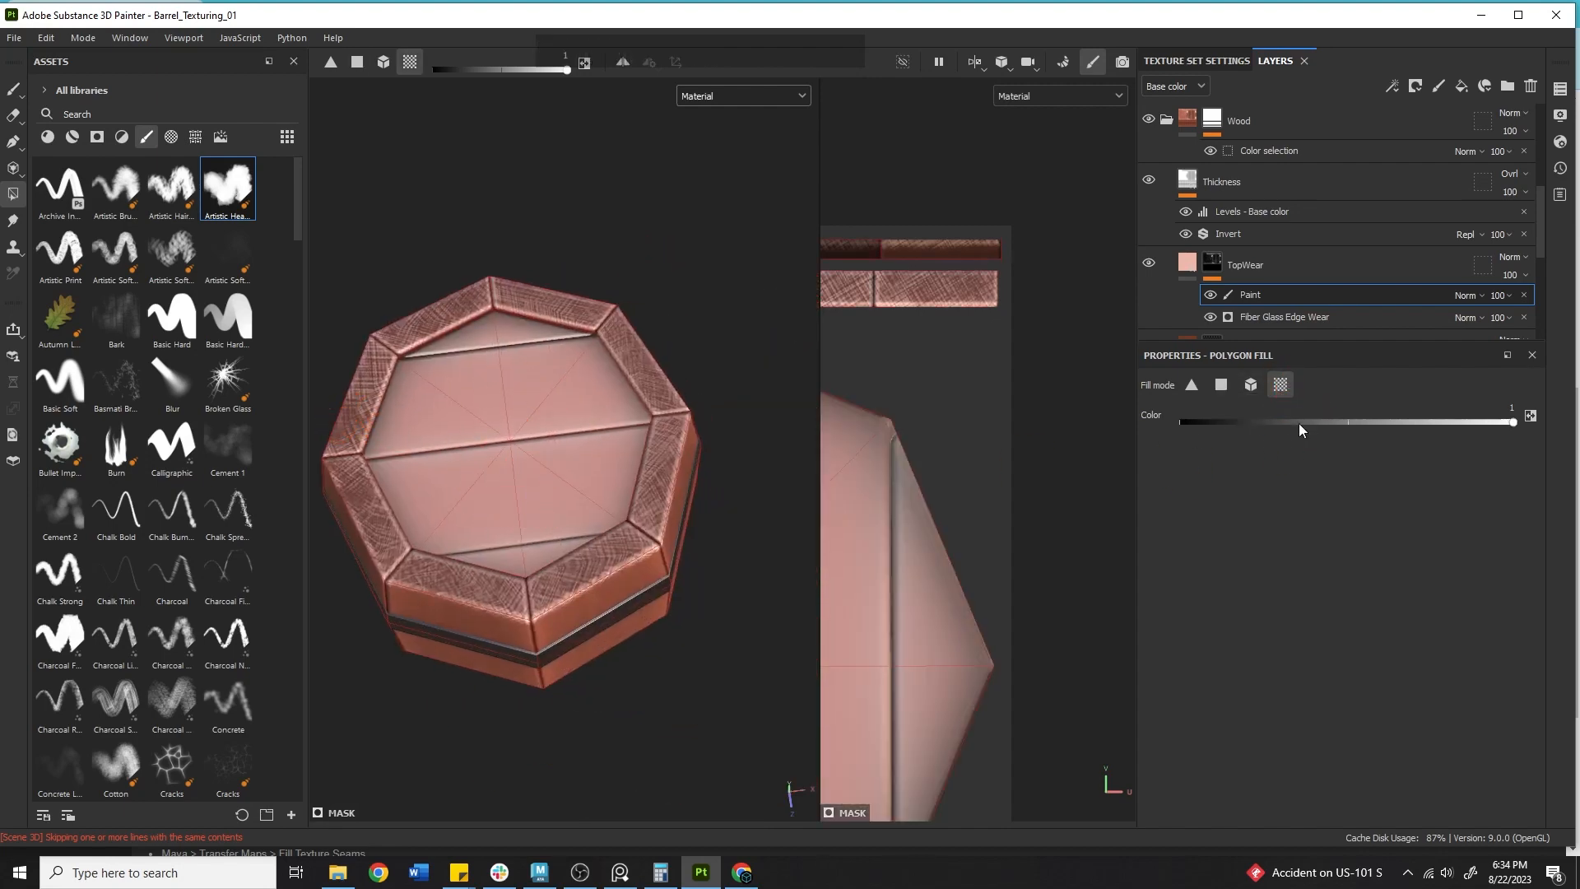
pyautogui.keyDown('ctrl'); pyautogui.click(644, 420); pyautogui.keyUp('ctrl')
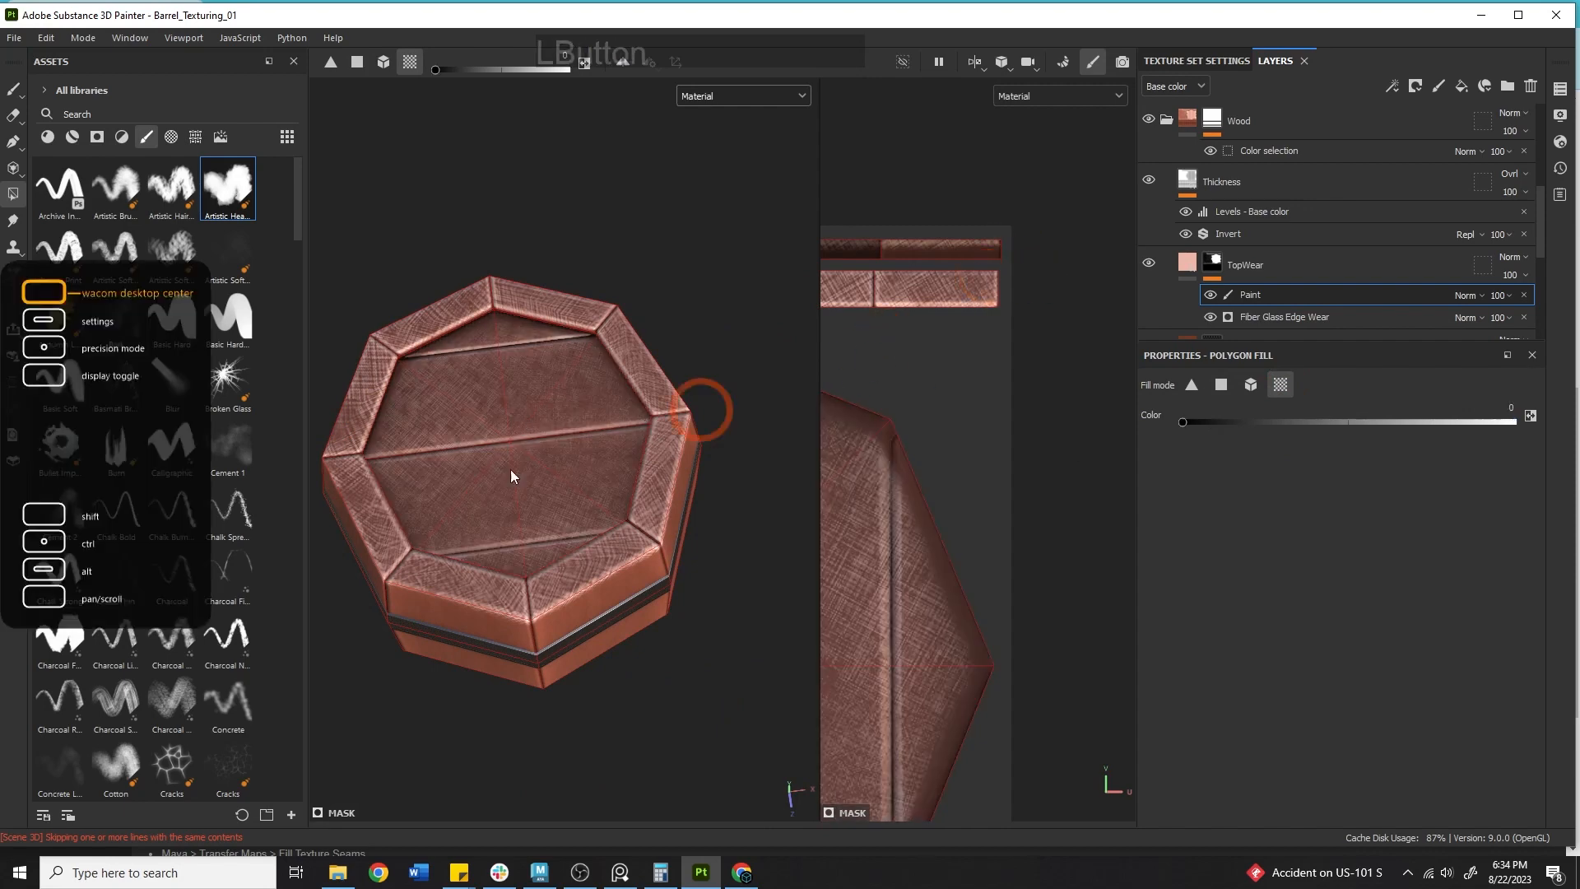
pyautogui.keyDown('alt'); pyautogui.moveTo(580, 514); pyautogui.dragTo(594, 455, button='middle'); pyautogui.keyUp('alt')
pyautogui.keyDown('alt'); pyautogui.moveTo(644, 497); pyautogui.dragTo(558, 400); pyautogui.keyUp('alt')
pyautogui.keyDown('alt'); pyautogui.moveTo(592, 441); pyautogui.dragTo(693, 372, button='middle'); pyautogui.keyUp('alt')
pyautogui.keyDown('alt'); pyautogui.moveTo(724, 403); pyautogui.dragTo(1003, 487, button='right'); pyautogui.keyUp('alt')
pyautogui.click(1286, 268)
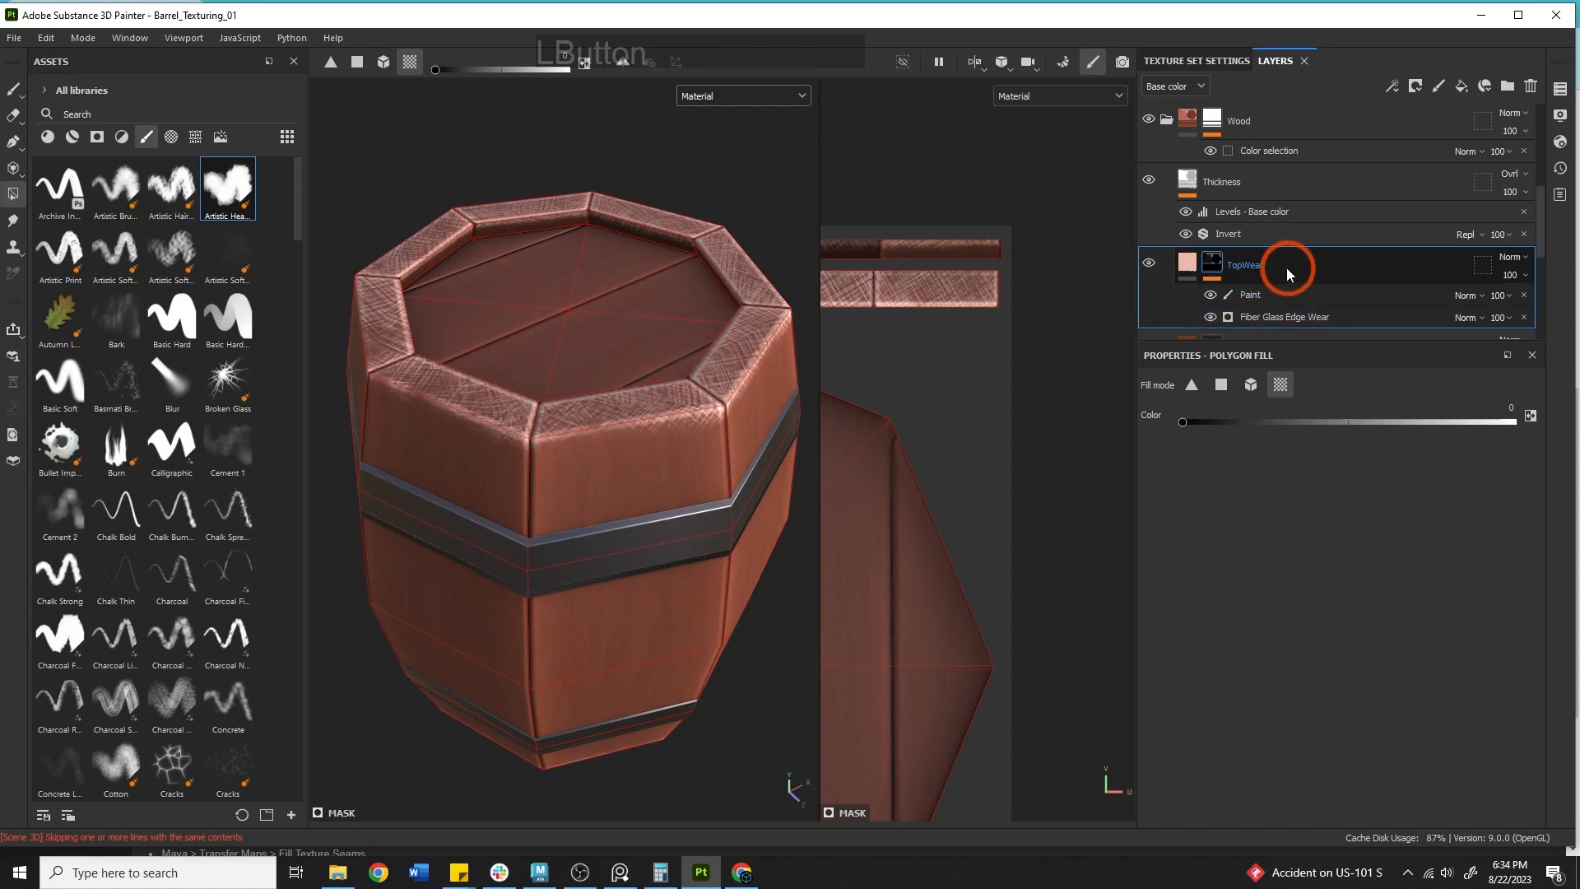
# Set the TopWear layer's opacity to 20 and switch to the Paint brush tool.
pyautogui.moveTo(1528, 304); pyautogui.dragTo(1511, 304)
pyautogui.click(15, 89)
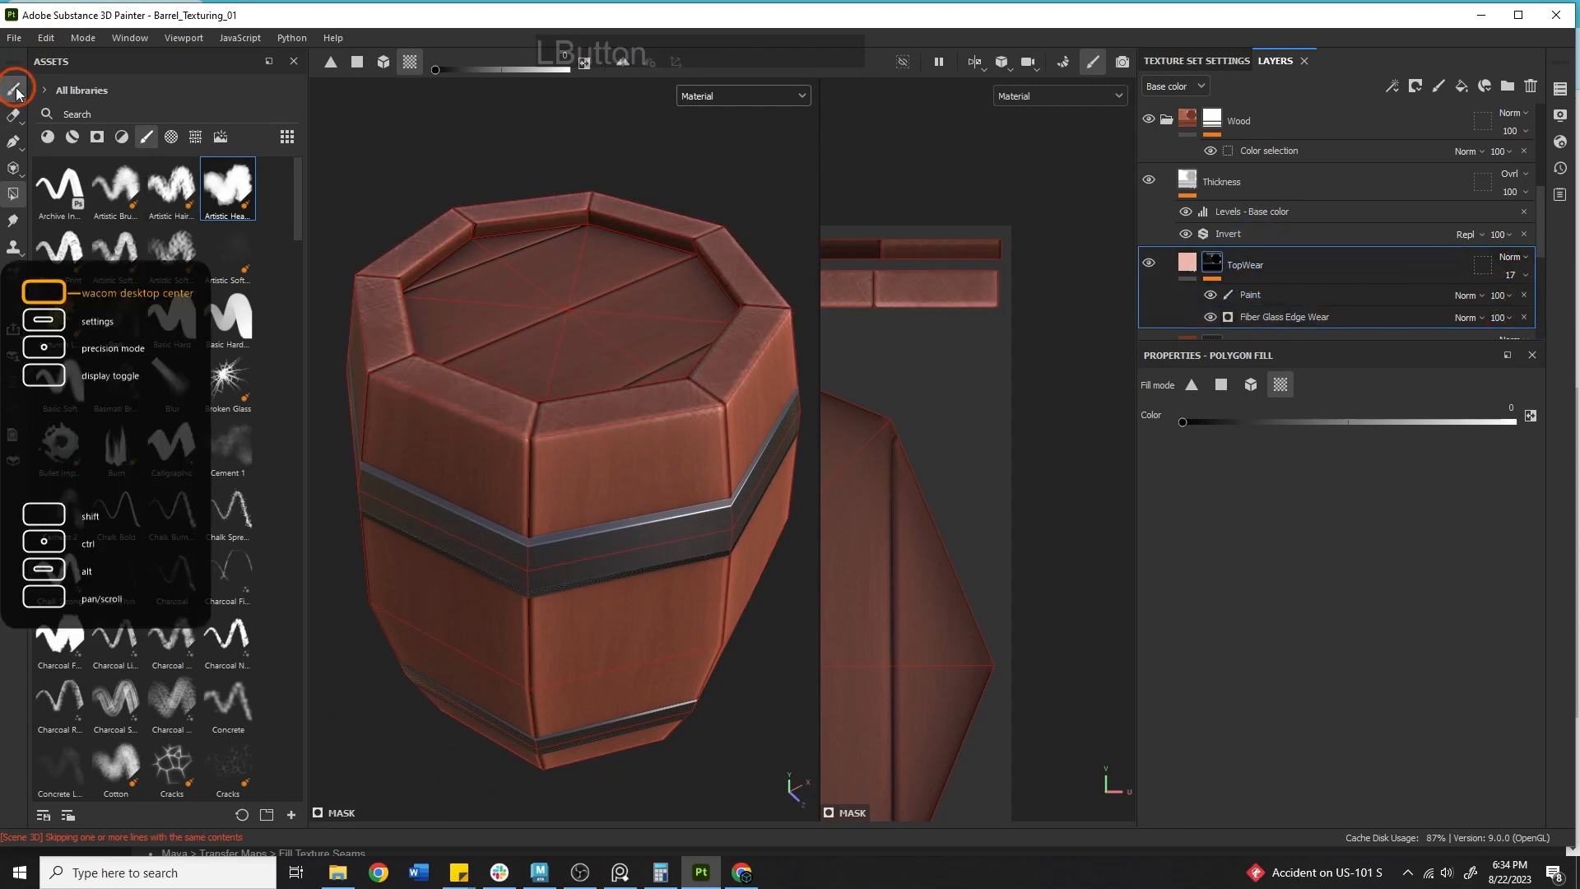
pyautogui.keyDown('alt'); pyautogui.moveTo(640, 306); pyautogui.dragTo(692, 338, button='middle'); pyautogui.keyUp('alt')
pyautogui.click(1515, 276)
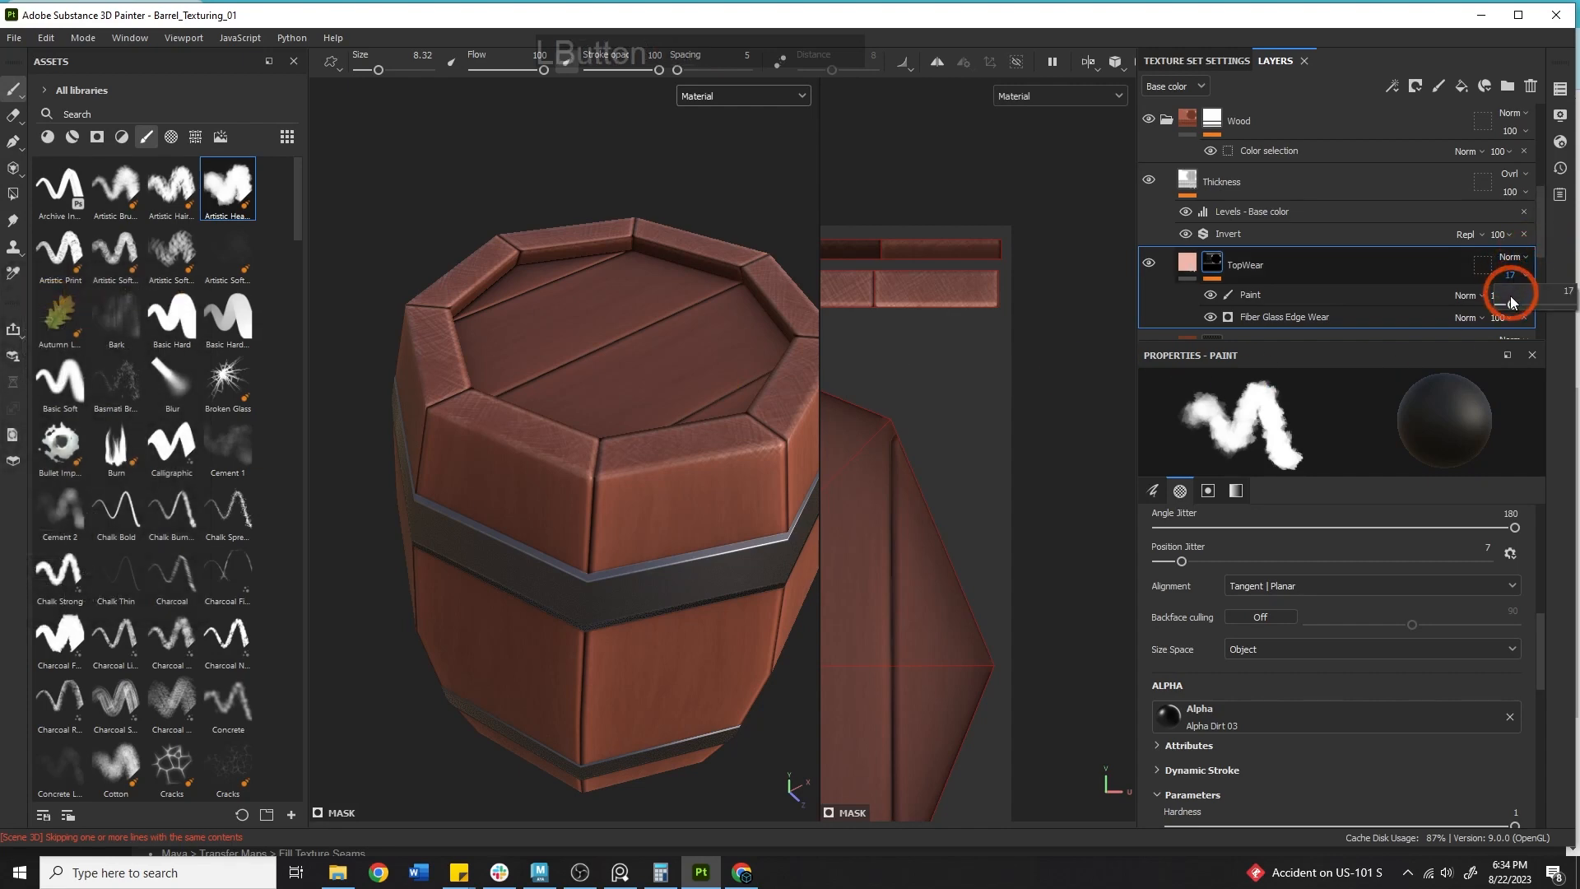
pyautogui.moveTo(1511, 304); pyautogui.dragTo(1516, 304)
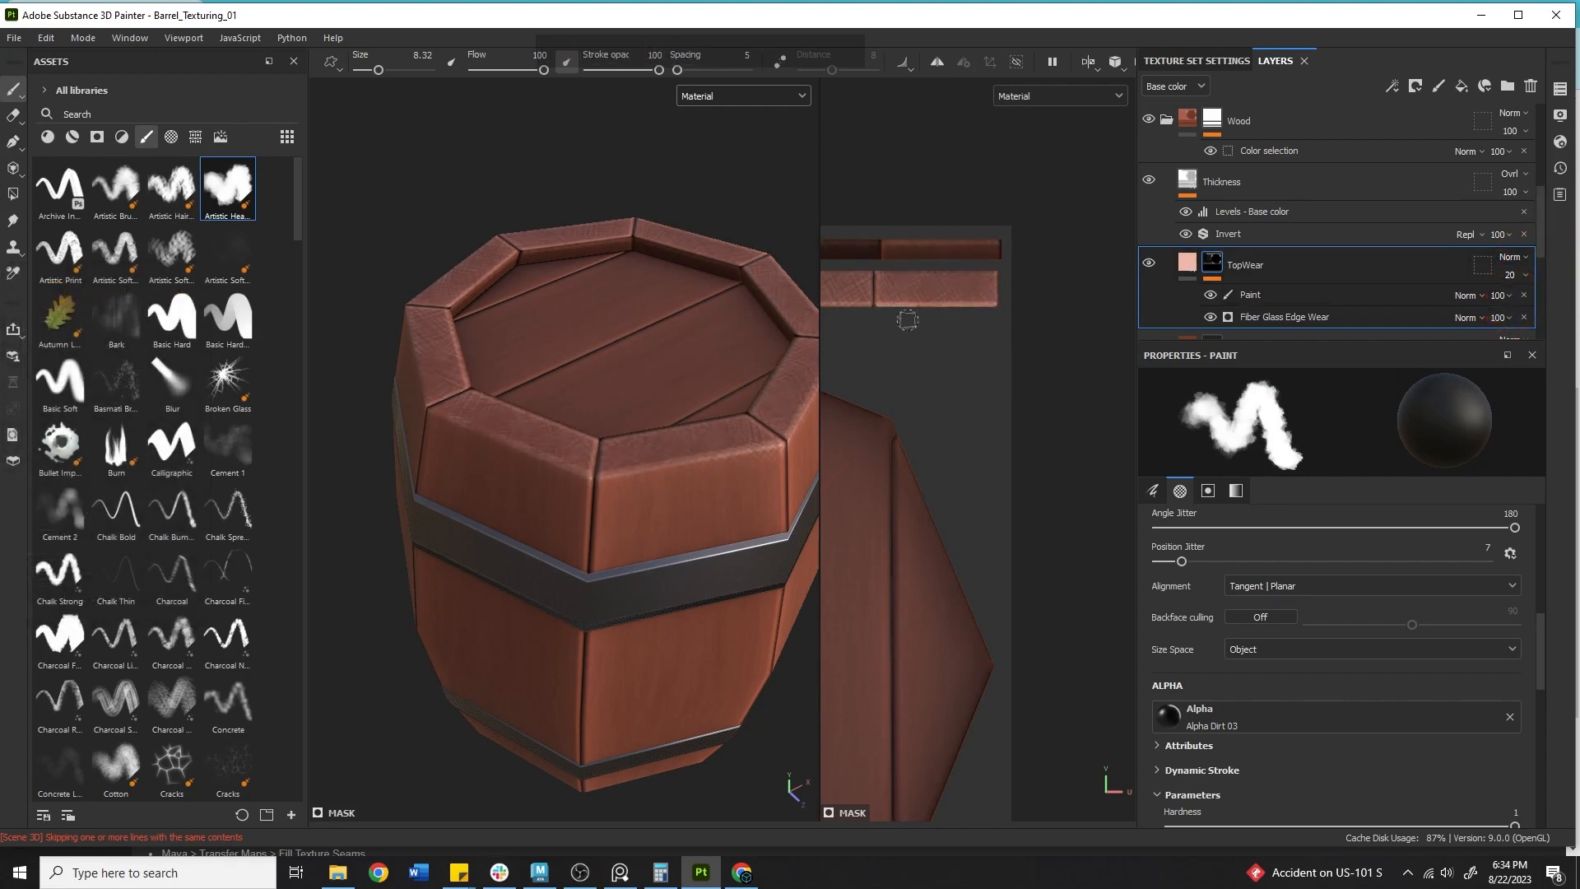
# Select the Paint sub-layer inside TopWear and swap the paint color to white.
pyautogui.keyDown('alt'); pyautogui.moveTo(777, 380); pyautogui.dragTo(655, 339, button='right'); pyautogui.keyUp('alt')
pyautogui.keyDown('alt'); pyautogui.moveTo(655, 339); pyautogui.dragTo(568, 325); pyautogui.keyUp('alt')
pyautogui.keyDown('alt'); pyautogui.moveTo(568, 326); pyautogui.dragTo(515, 346, button='right'); pyautogui.keyUp('alt')
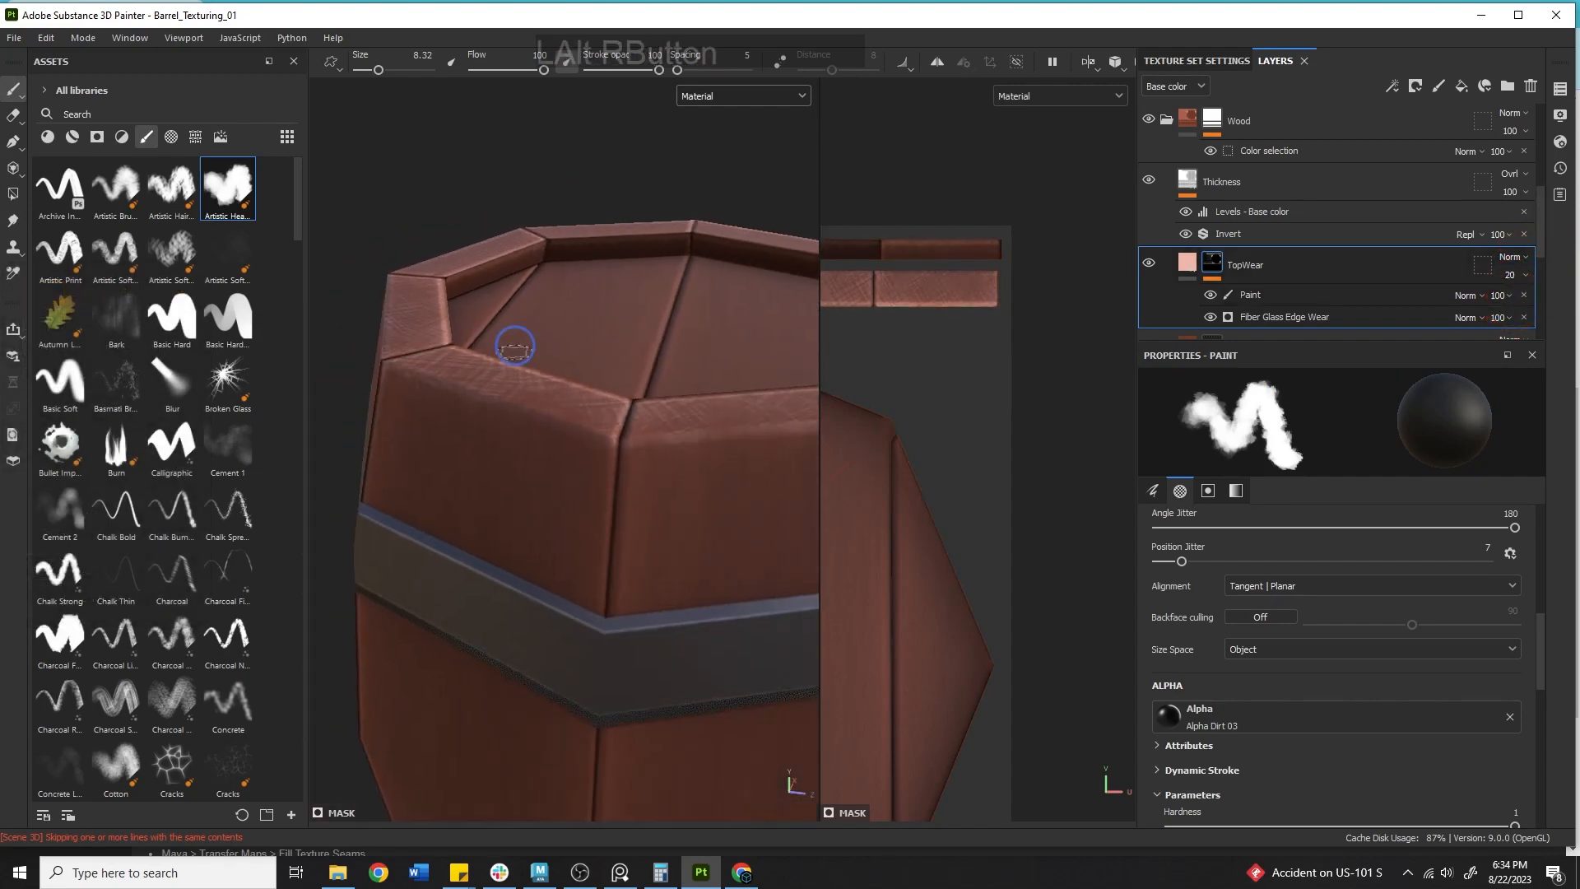
pyautogui.keyDown('alt'); pyautogui.moveTo(515, 345); pyautogui.dragTo(517, 439); pyautogui.keyUp('alt')
pyautogui.click(1277, 296)
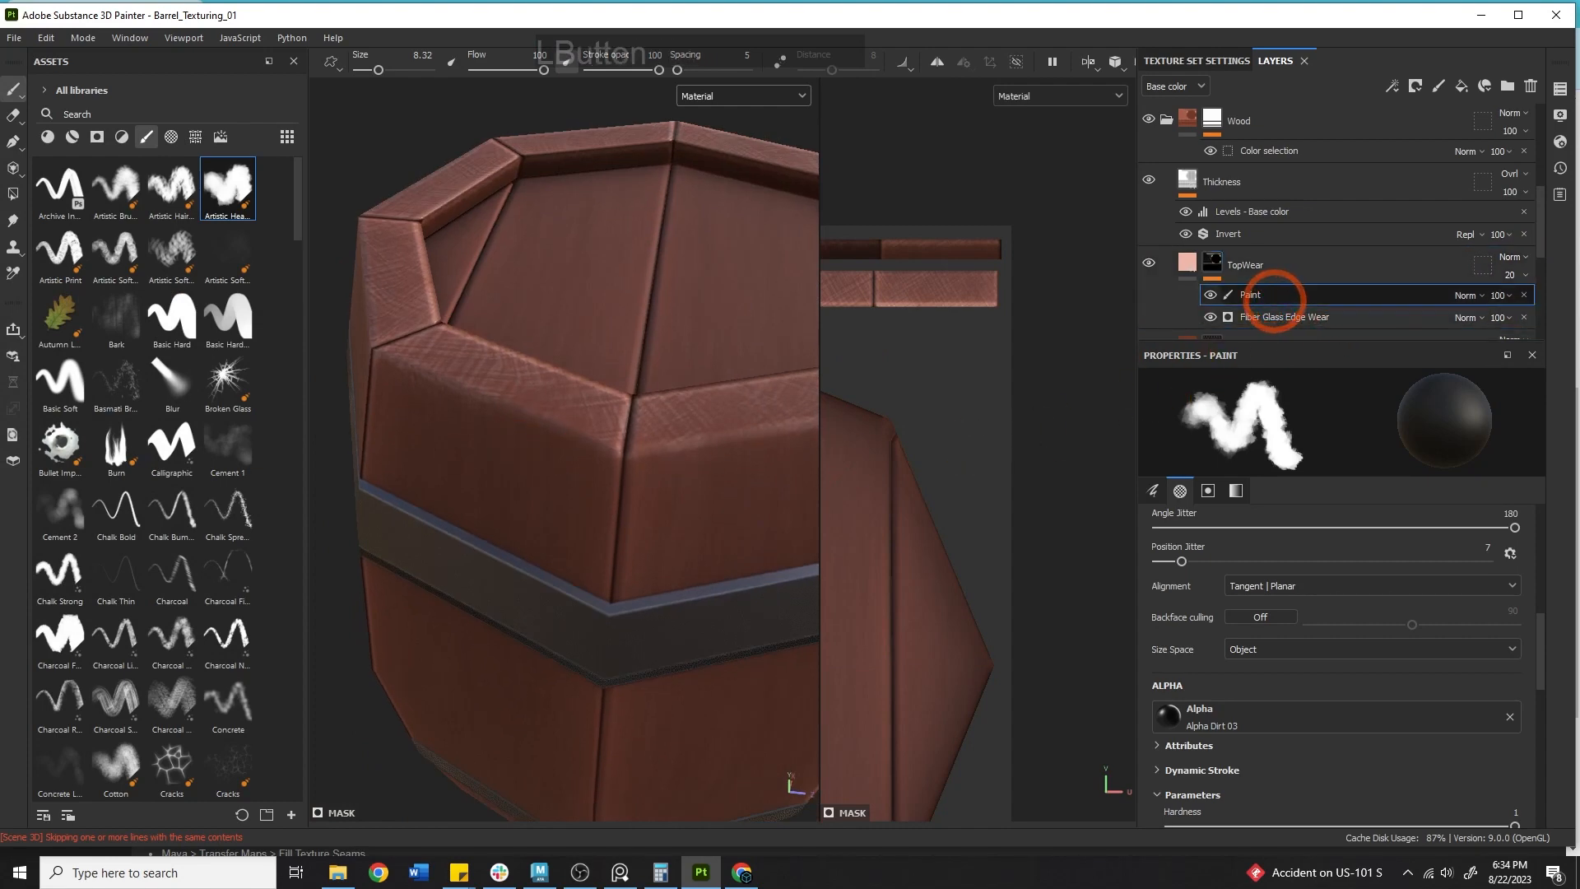
pyautogui.press('x')
# Try painting wear strokes along the barrel's upper stave edge and undo them.
pyautogui.moveTo(448, 363); pyautogui.dragTo(575, 424)
pyautogui.hotkey('ctrl', 'z')
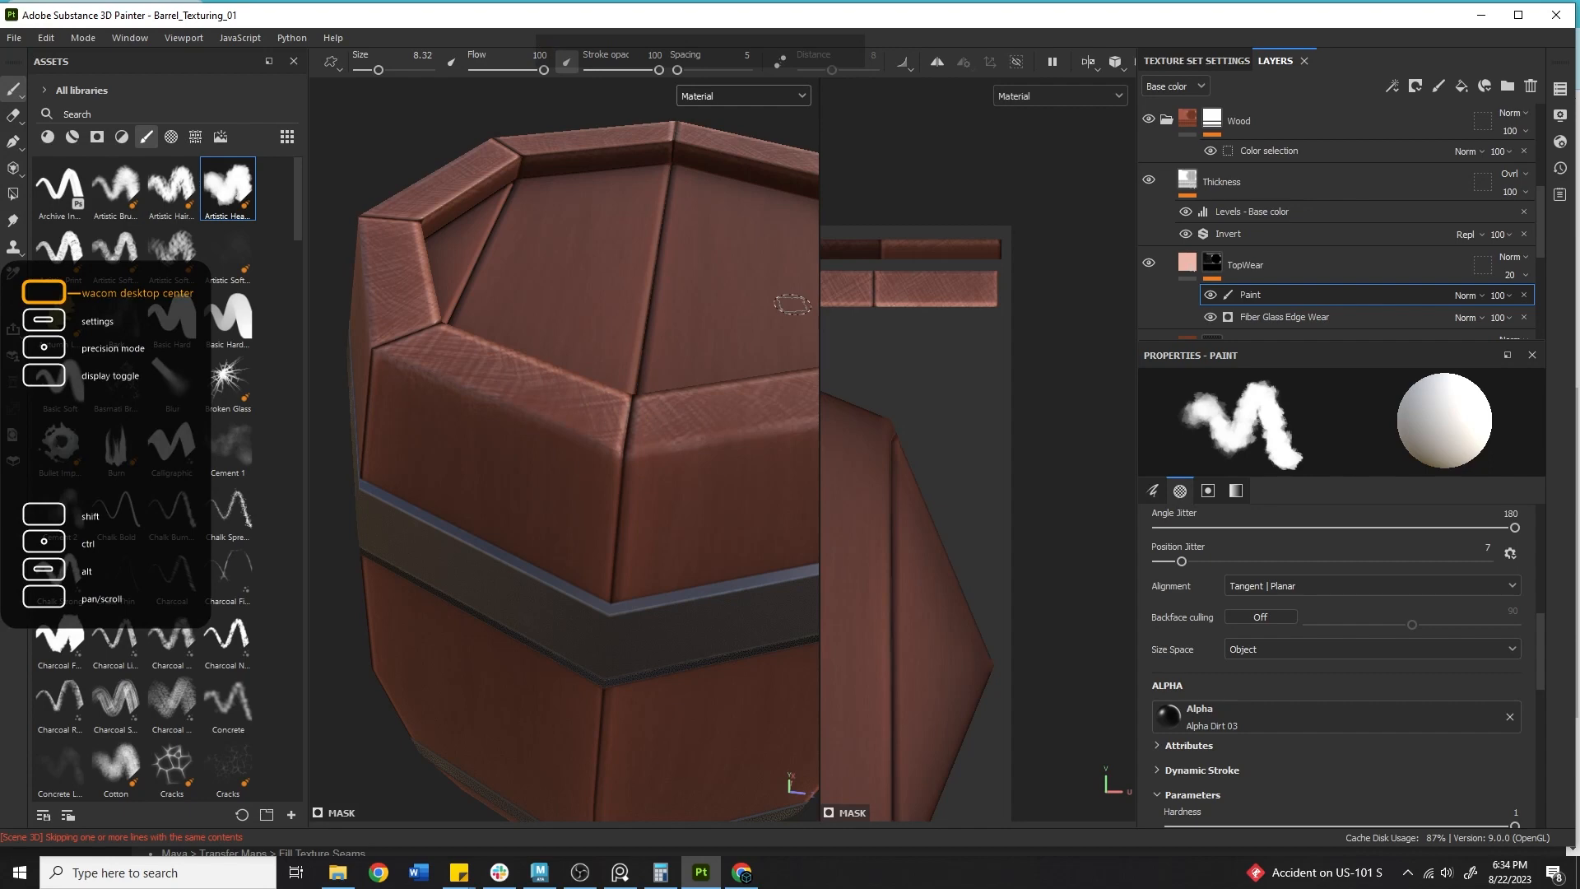
pyautogui.moveTo(485, 382)
pyautogui.mouseDown()
pyautogui.moveTo(627, 448)
pyautogui.moveTo(529, 402)
pyautogui.mouseUp()
pyautogui.rightClick(530, 403)
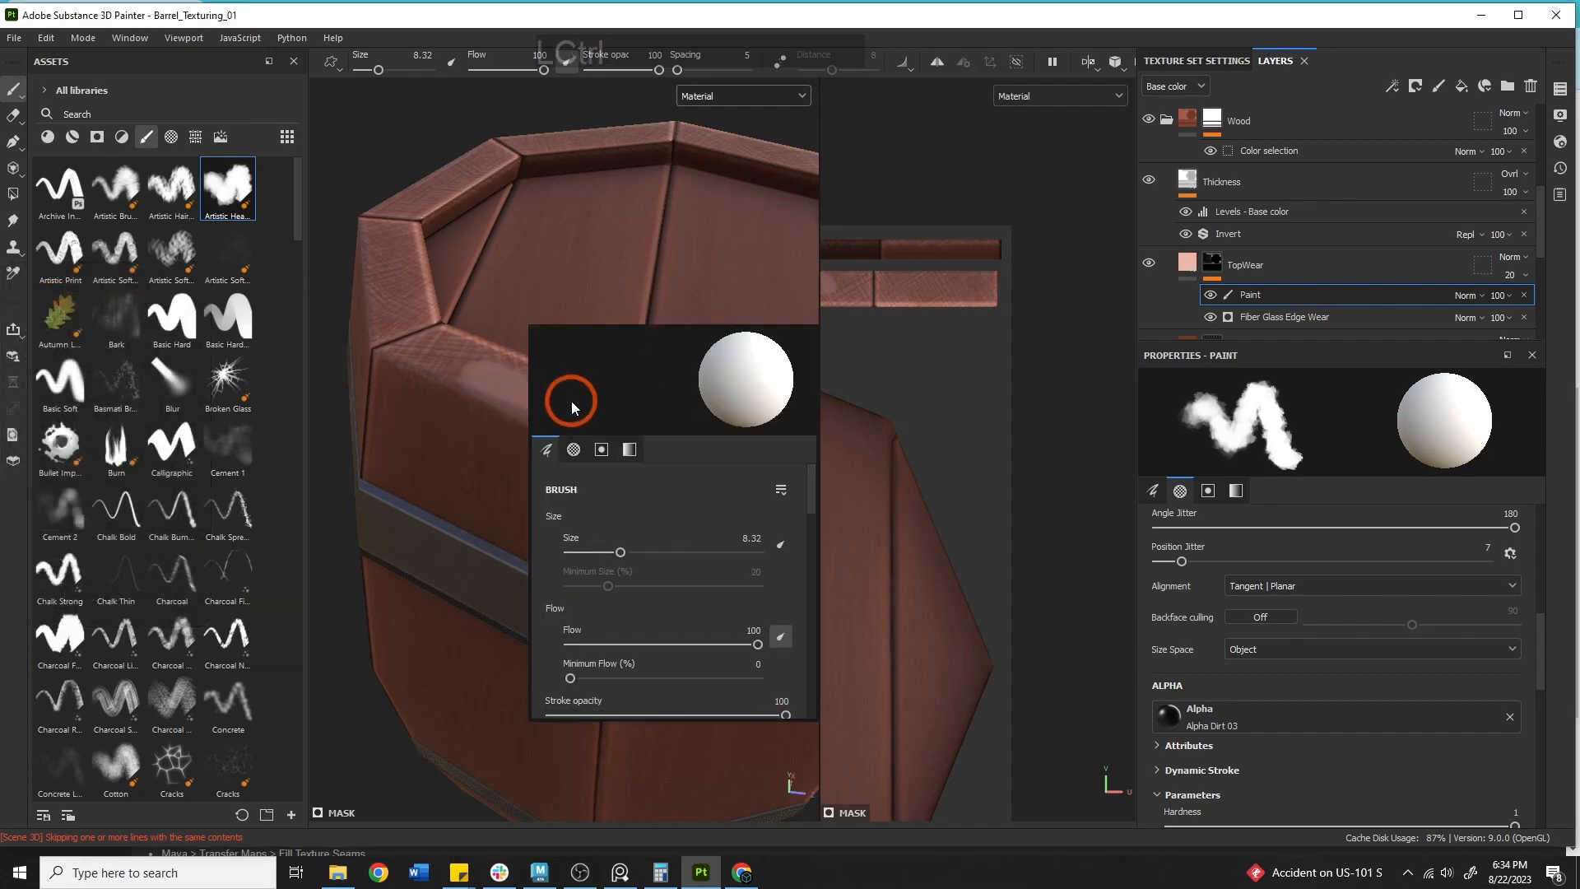
pyautogui.hotkey('ctrl', 'z')
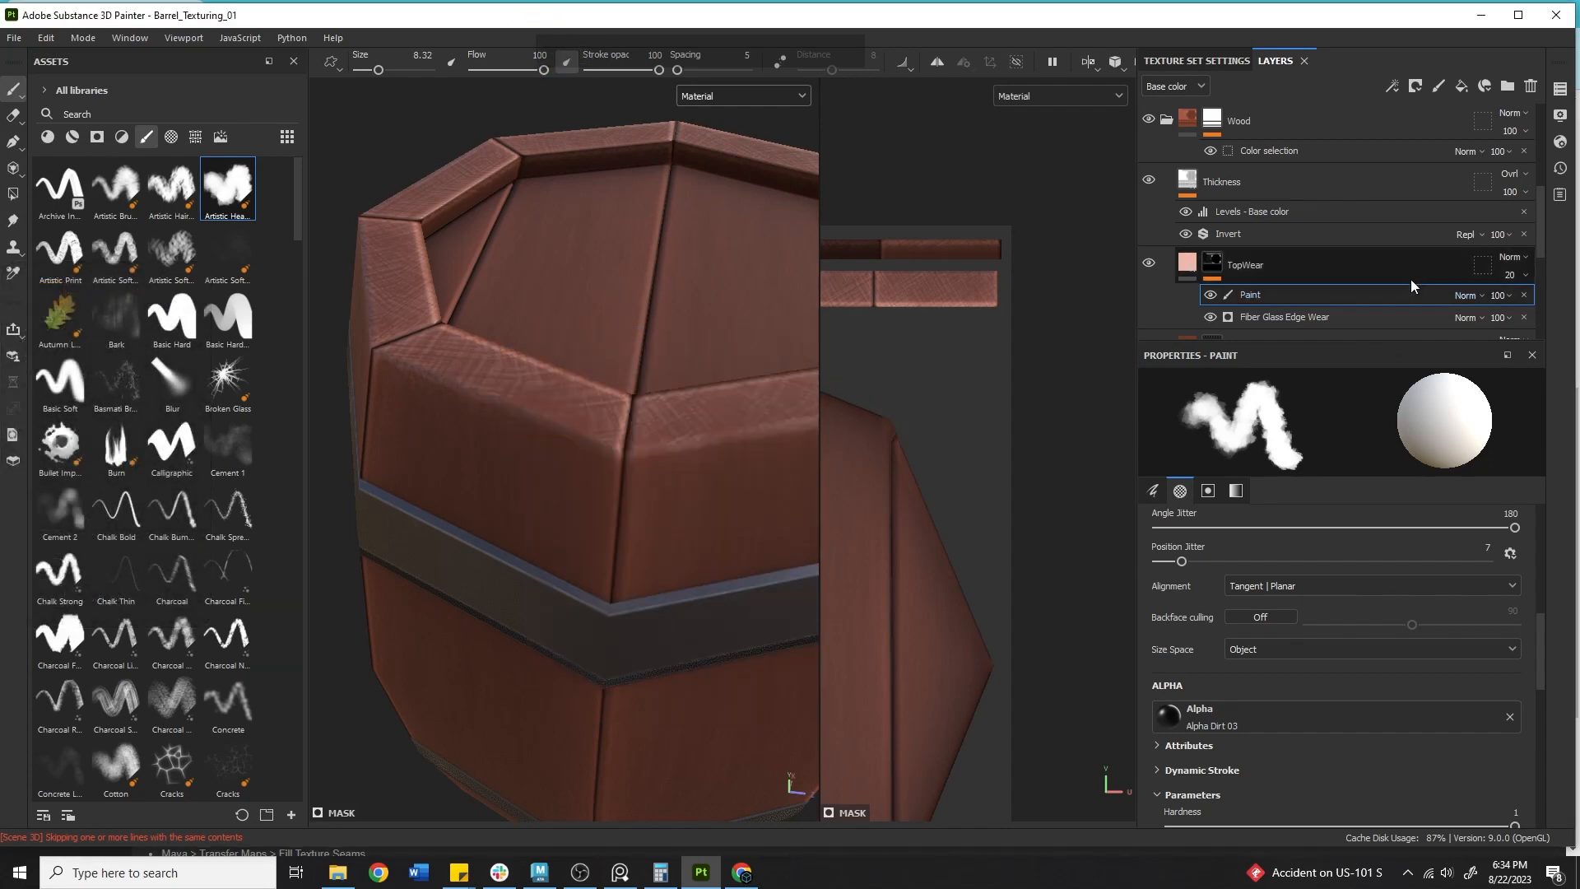
# Set the Paint sub-layer's blend mode to Multiply and paint a short test stroke on a stave edge.
pyautogui.click(1471, 294)
pyautogui.click(1481, 369)
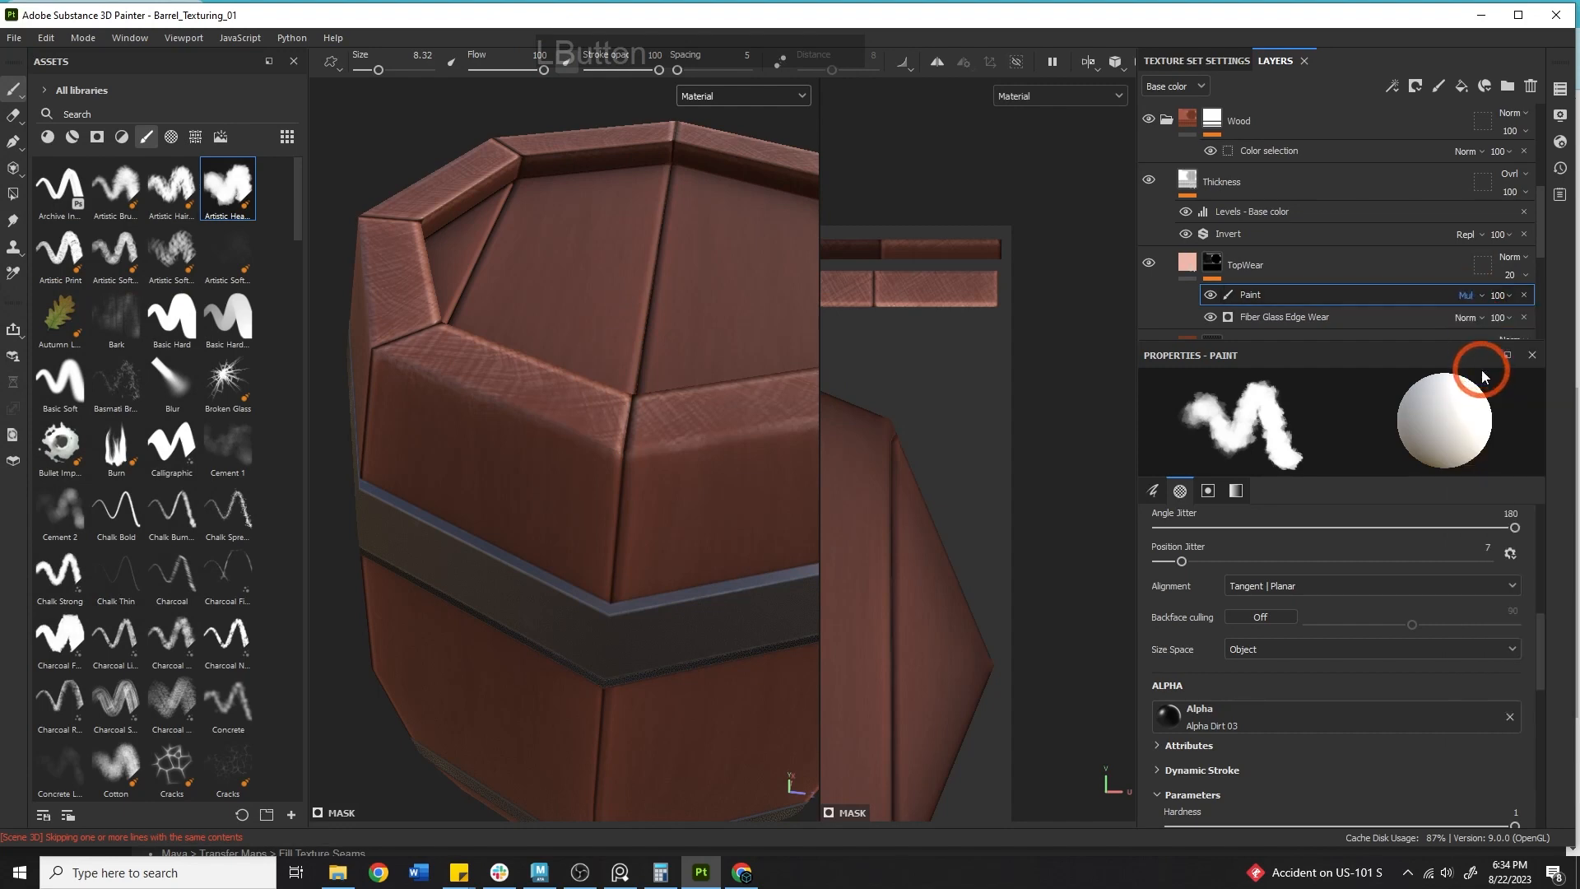
pyautogui.moveTo(592, 435)
pyautogui.mouseDown()
pyautogui.moveTo(528, 409)
pyautogui.moveTo(610, 433)
pyautogui.mouseUp()
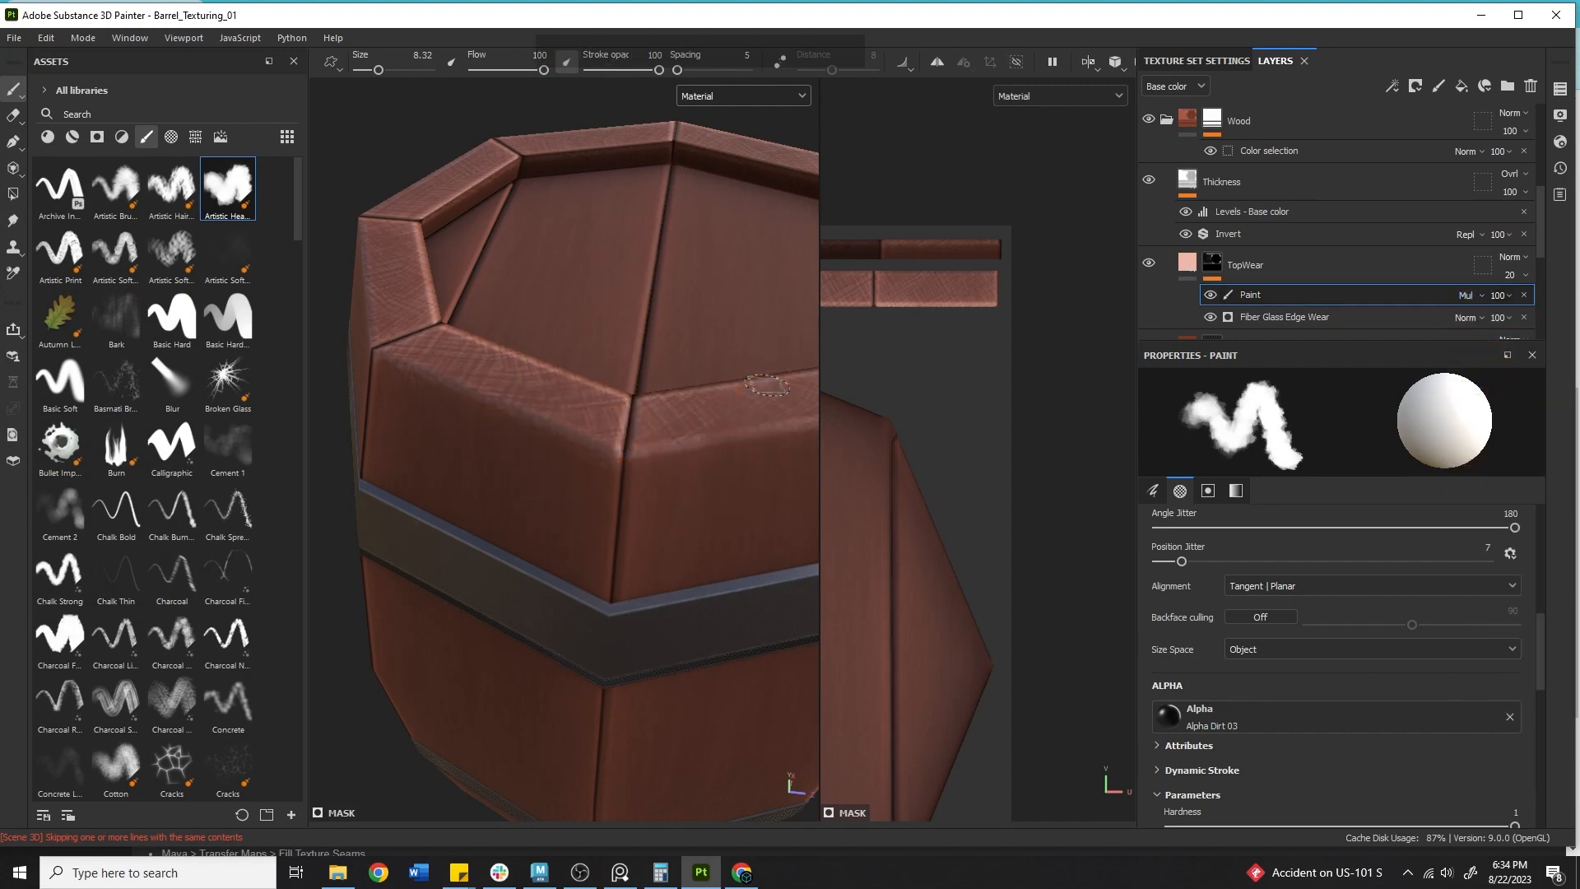
# Shrink the brush to about 4.36 and paint wear along a stave's top corner below the lid rim.
pyautogui.keyDown('alt'); pyautogui.moveTo(604, 349); pyautogui.dragTo(173, 313, button='middle'); pyautogui.keyUp('alt')
pyautogui.keyDown('alt'); pyautogui.moveTo(419, 432); pyautogui.dragTo(726, 412, button='middle'); pyautogui.keyUp('alt')
pyautogui.keyDown('alt'); pyautogui.moveTo(727, 412); pyautogui.dragTo(511, 353); pyautogui.keyUp('alt')
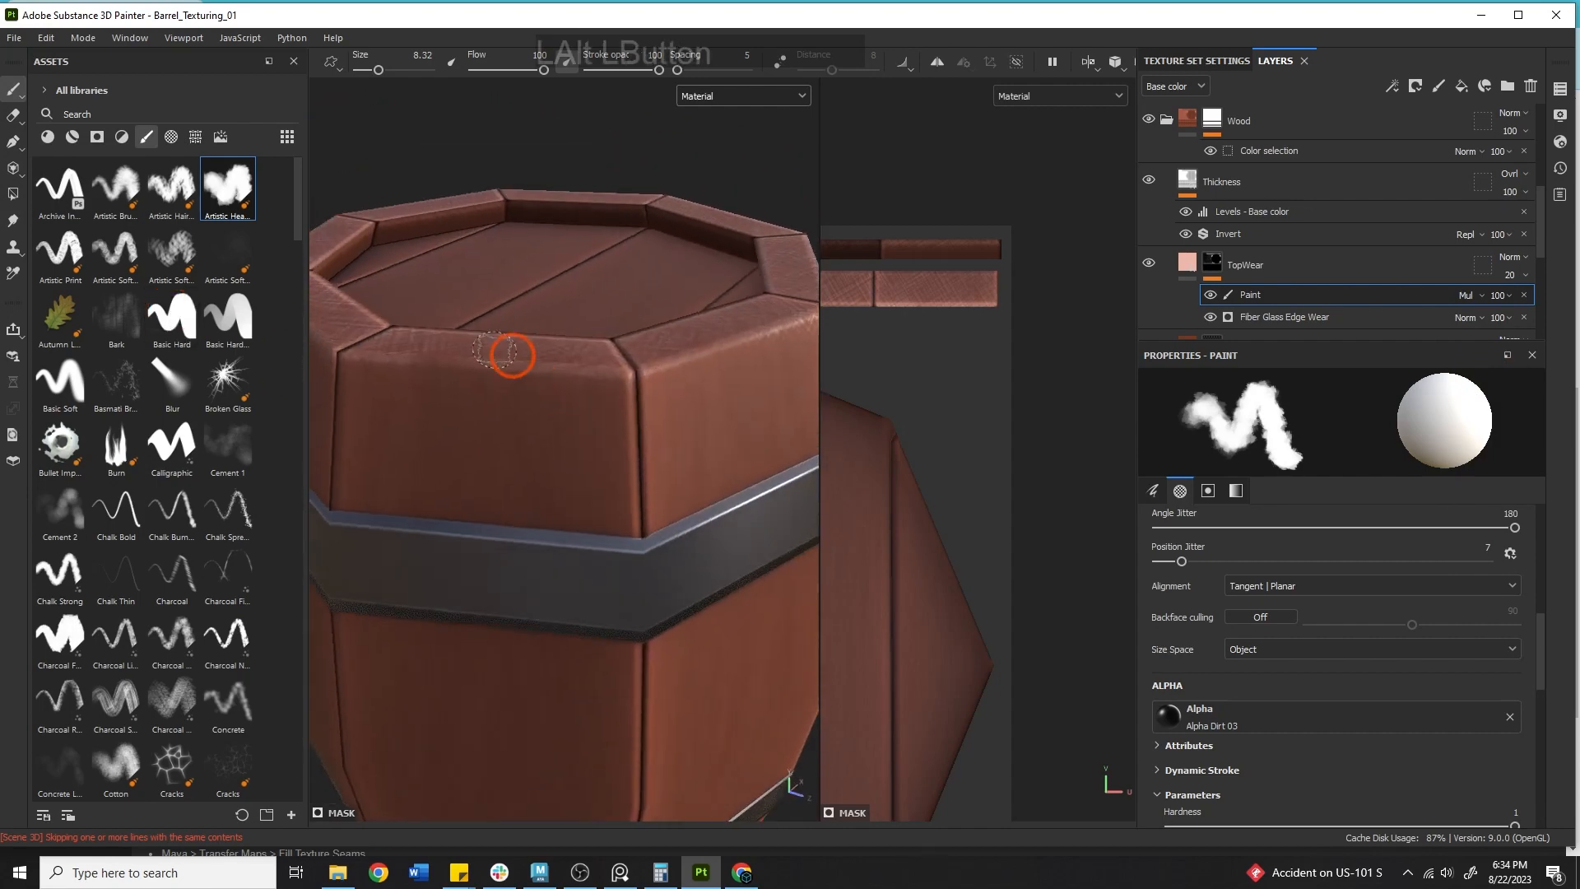
pyautogui.keyDown('alt'); pyautogui.moveTo(511, 353); pyautogui.dragTo(427, 345, button='middle'); pyautogui.keyUp('alt')
pyautogui.press('[')
pyautogui.press('[')
pyautogui.press('[')
pyautogui.press('[')
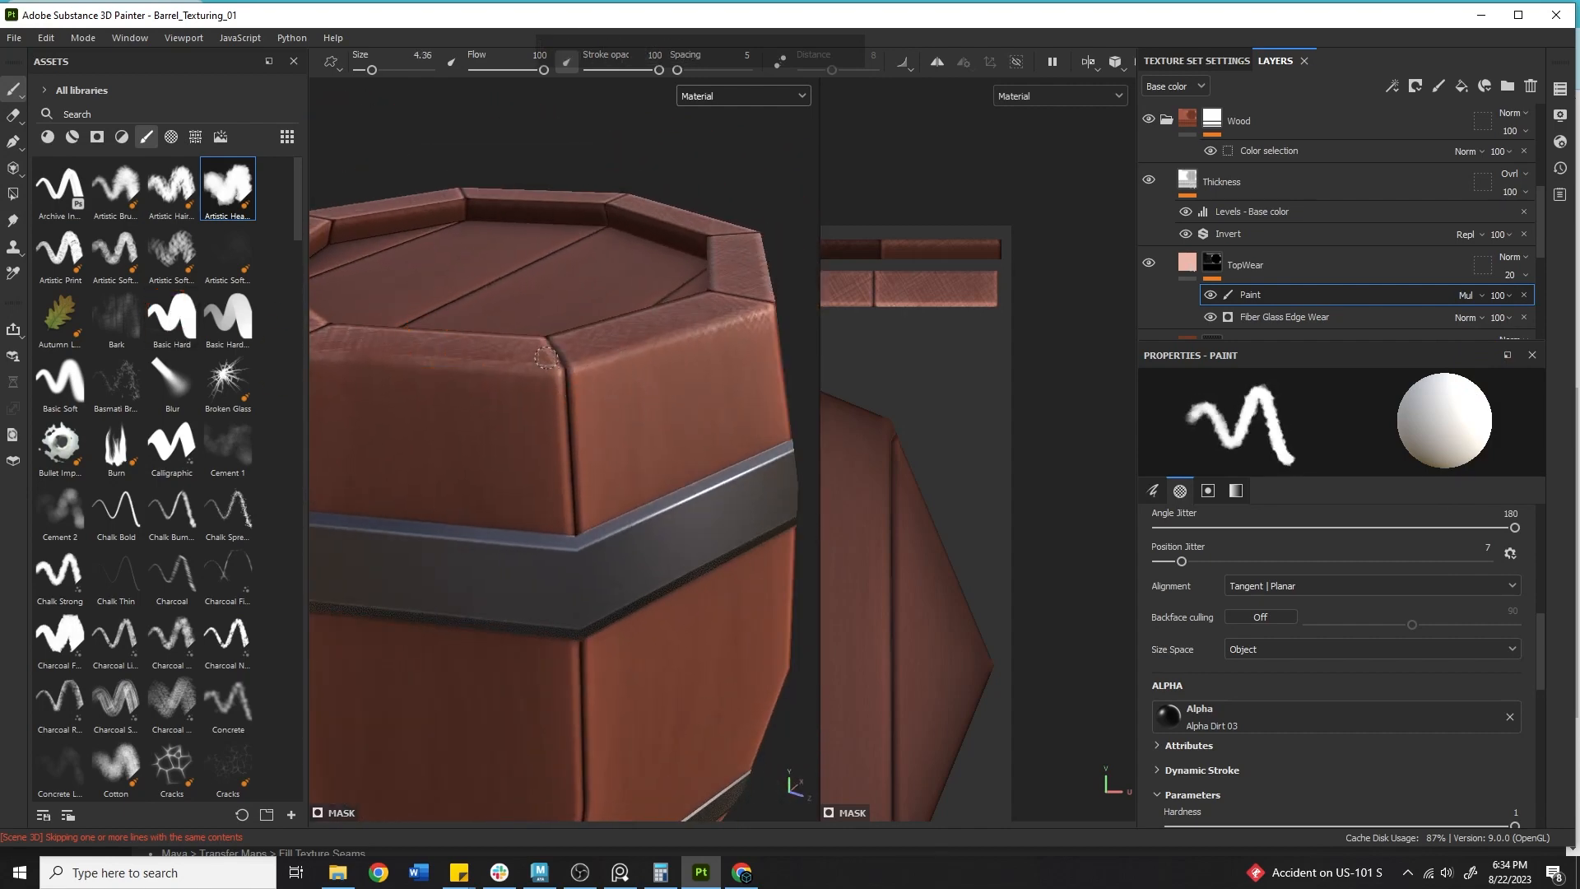
pyautogui.moveTo(560, 396)
pyautogui.mouseDown()
pyautogui.moveTo(562, 413)
pyautogui.moveTo(521, 369)
pyautogui.mouseUp()
# Paint thin wear down the vertical seams between the upper staves.
pyautogui.moveTo(475, 225); pyautogui.dragTo(475, 226)
pyautogui.keyDown('alt'); pyautogui.moveTo(684, 330); pyautogui.dragTo(853, 289); pyautogui.keyUp('alt')
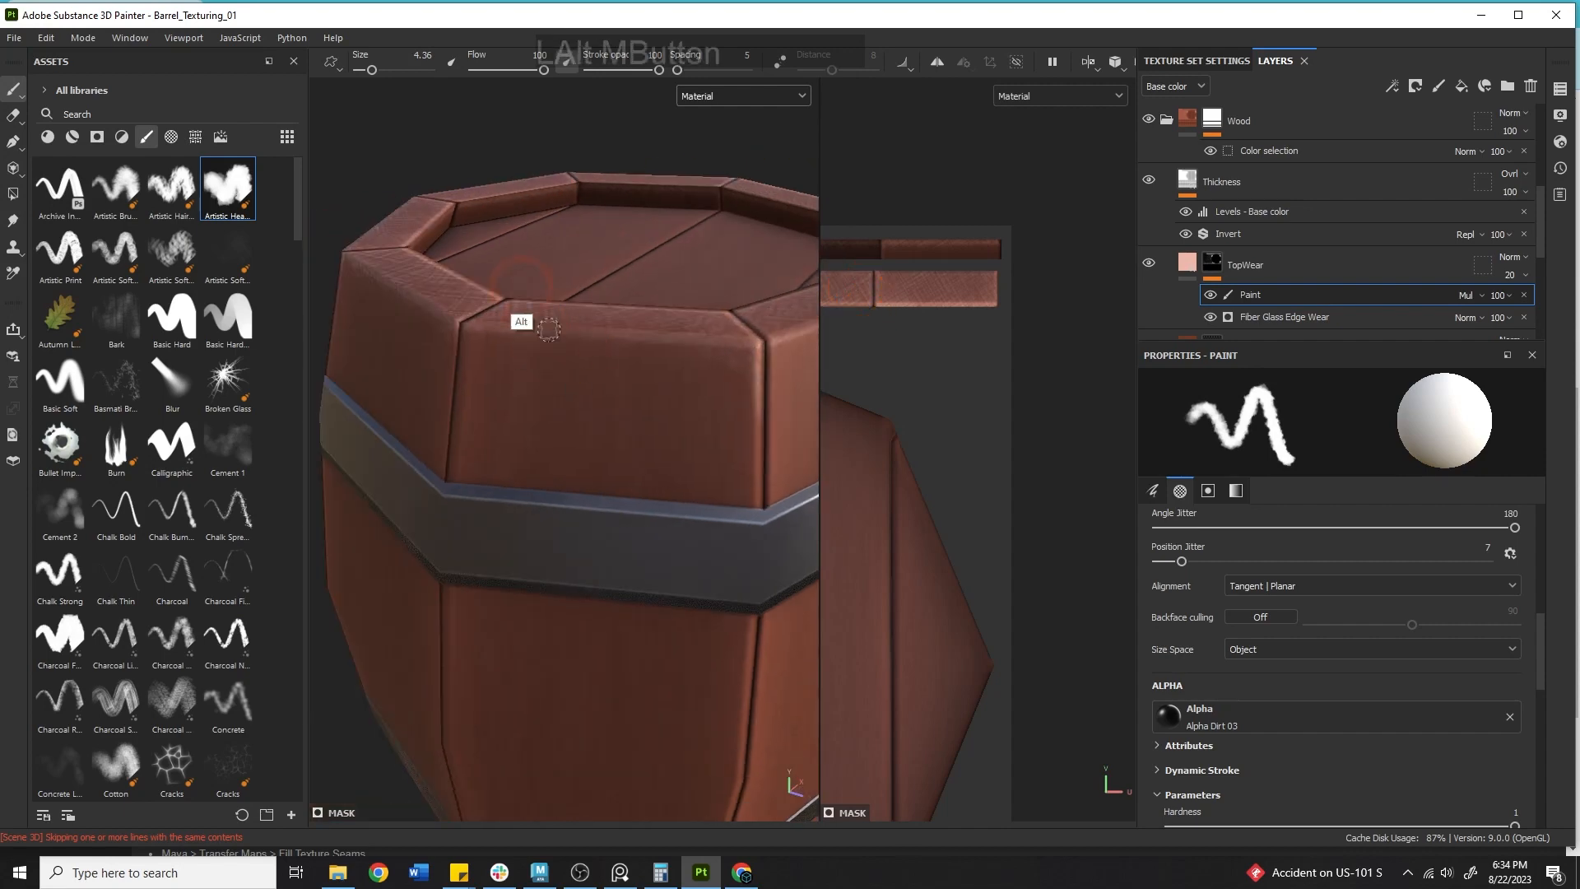
pyautogui.moveTo(518, 321)
pyautogui.keyDown('alt'); pyautogui.mouseDown()
pyautogui.moveTo(546, 356)
pyautogui.moveTo(621, 329)
pyautogui.moveTo(589, 459)
pyautogui.mouseUp(); pyautogui.keyUp('alt')
pyautogui.moveTo(584, 370)
pyautogui.mouseDown()
pyautogui.moveTo(557, 299)
pyautogui.moveTo(568, 284)
pyautogui.mouseUp()
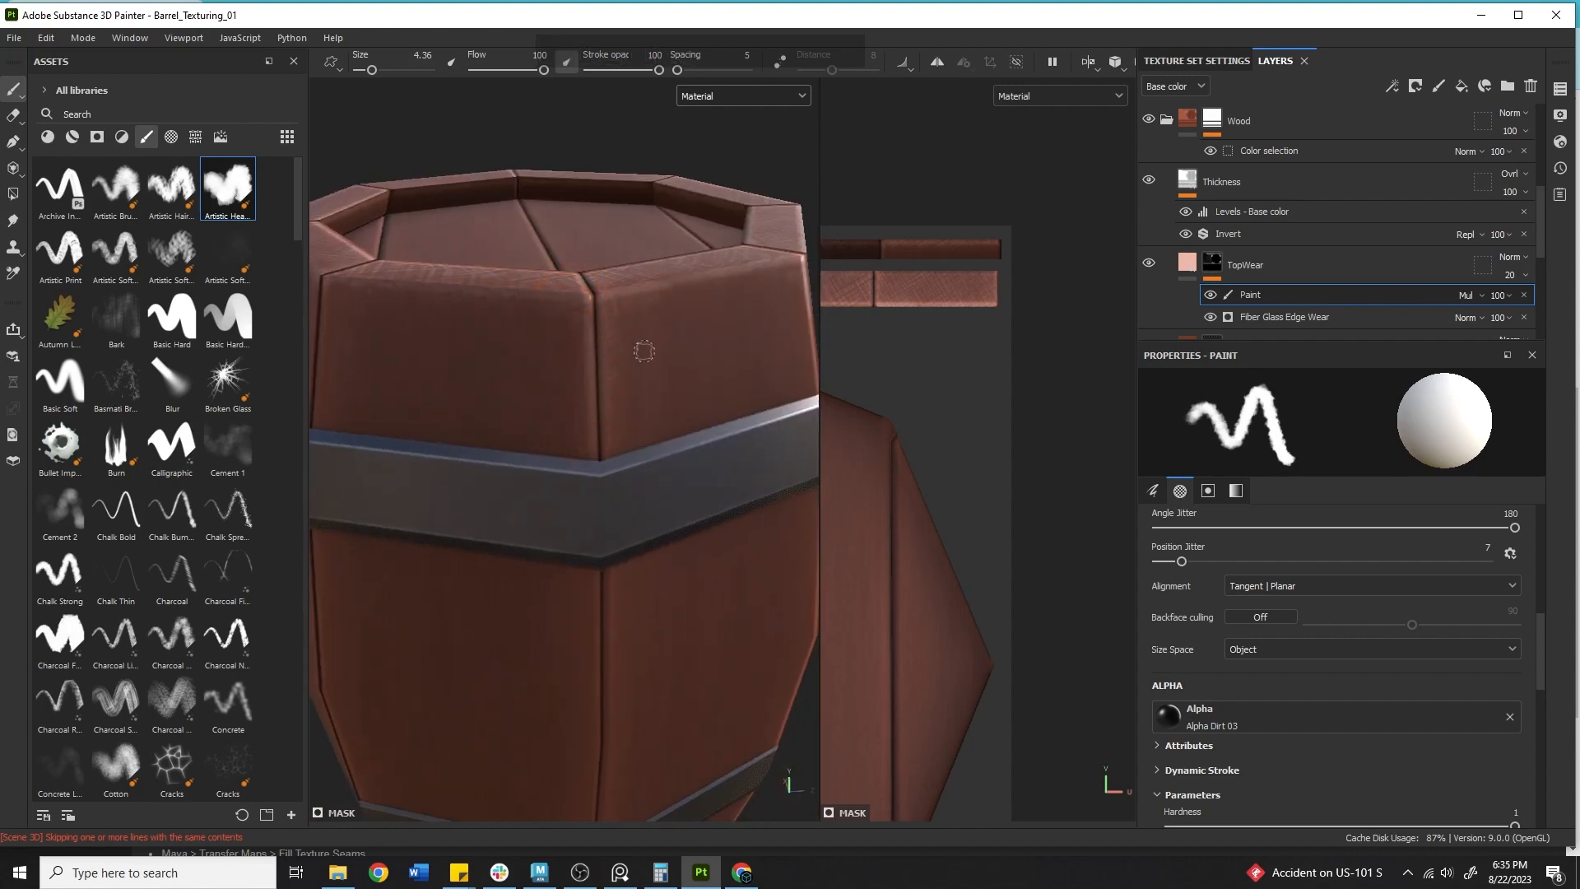
# Switch the 3D view to the Base color channel and paint wear down a stave seam above the hoop.
pyautogui.click(706, 97)
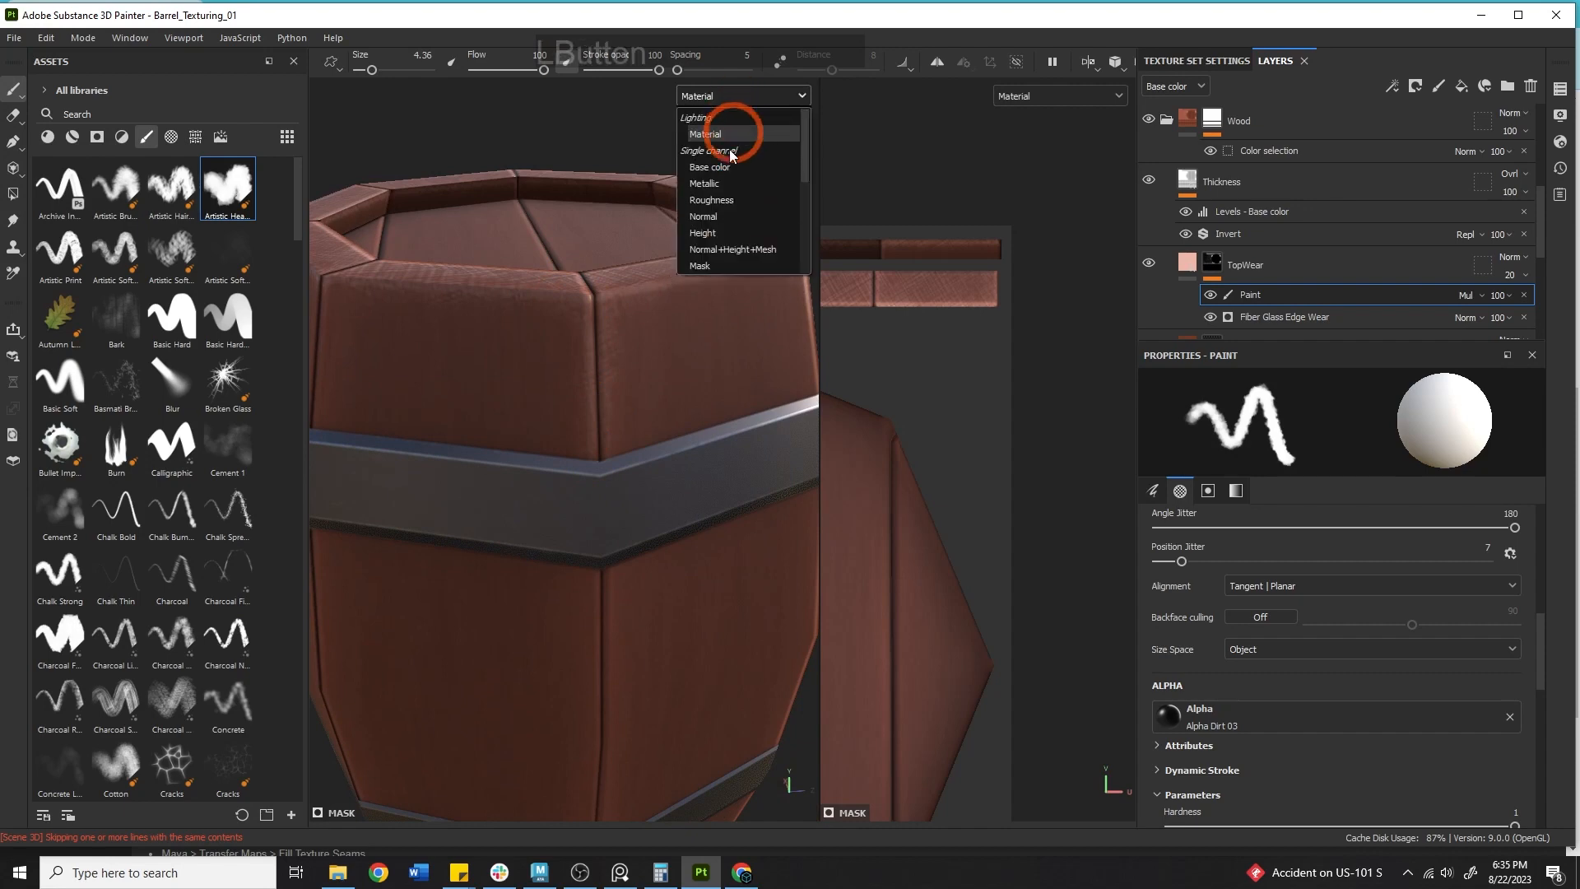
pyautogui.click(724, 131)
pyautogui.keyDown('alt'); pyautogui.moveTo(723, 155); pyautogui.dragTo(590, 370, button='middle'); pyautogui.keyUp('alt')
pyautogui.keyDown('alt'); pyautogui.moveTo(590, 371); pyautogui.dragTo(617, 370); pyautogui.keyUp('alt')
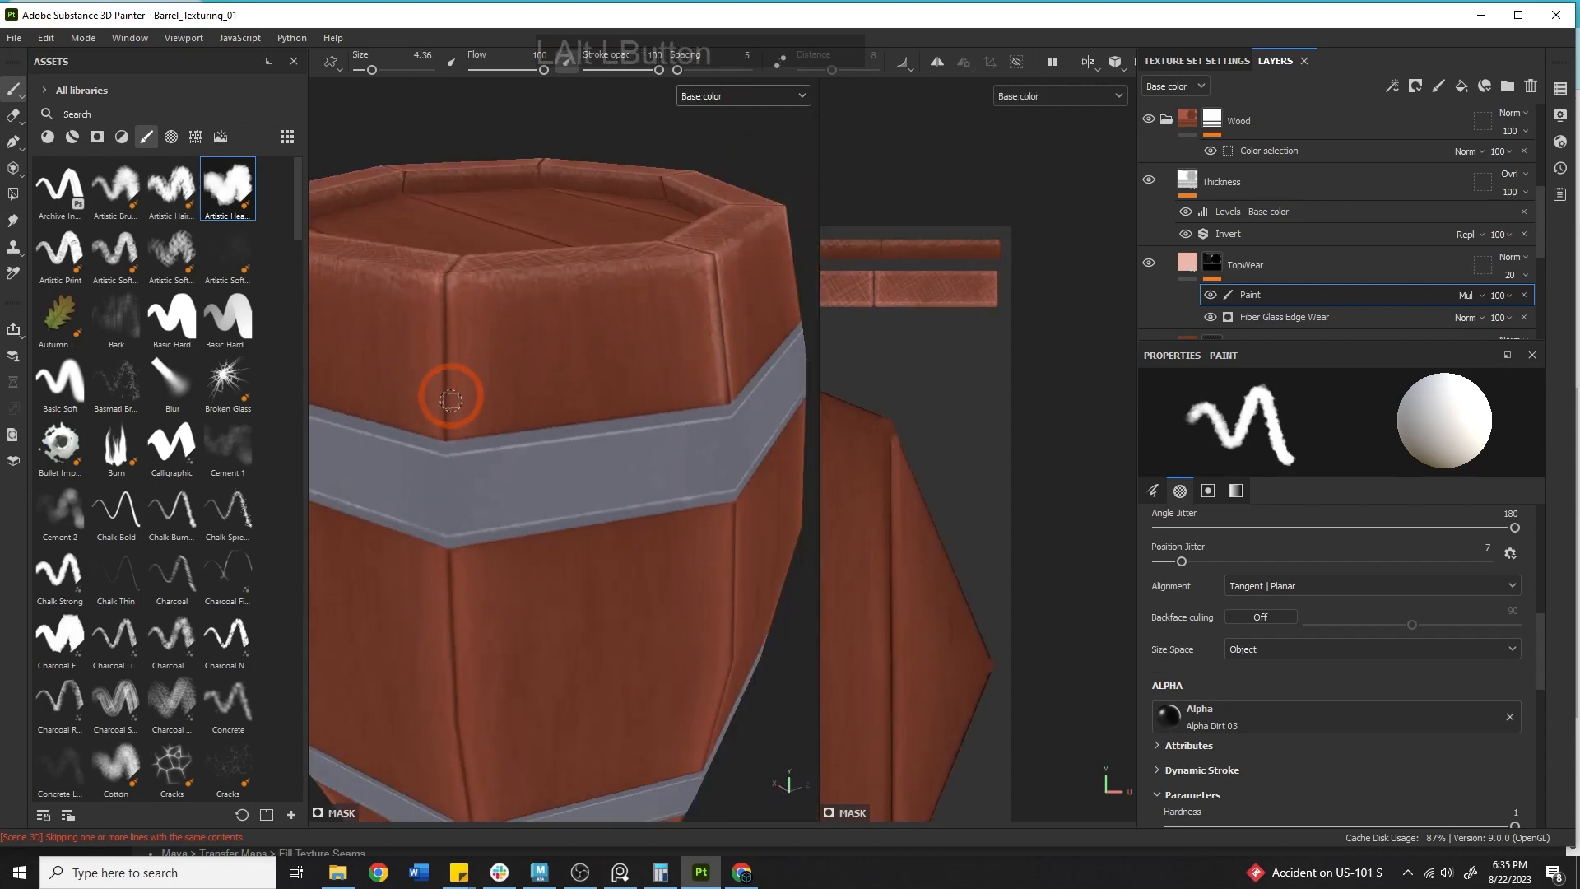
pyautogui.moveTo(452, 398)
pyautogui.mouseDown()
pyautogui.moveTo(455, 436)
pyautogui.moveTo(448, 317)
pyautogui.mouseUp()
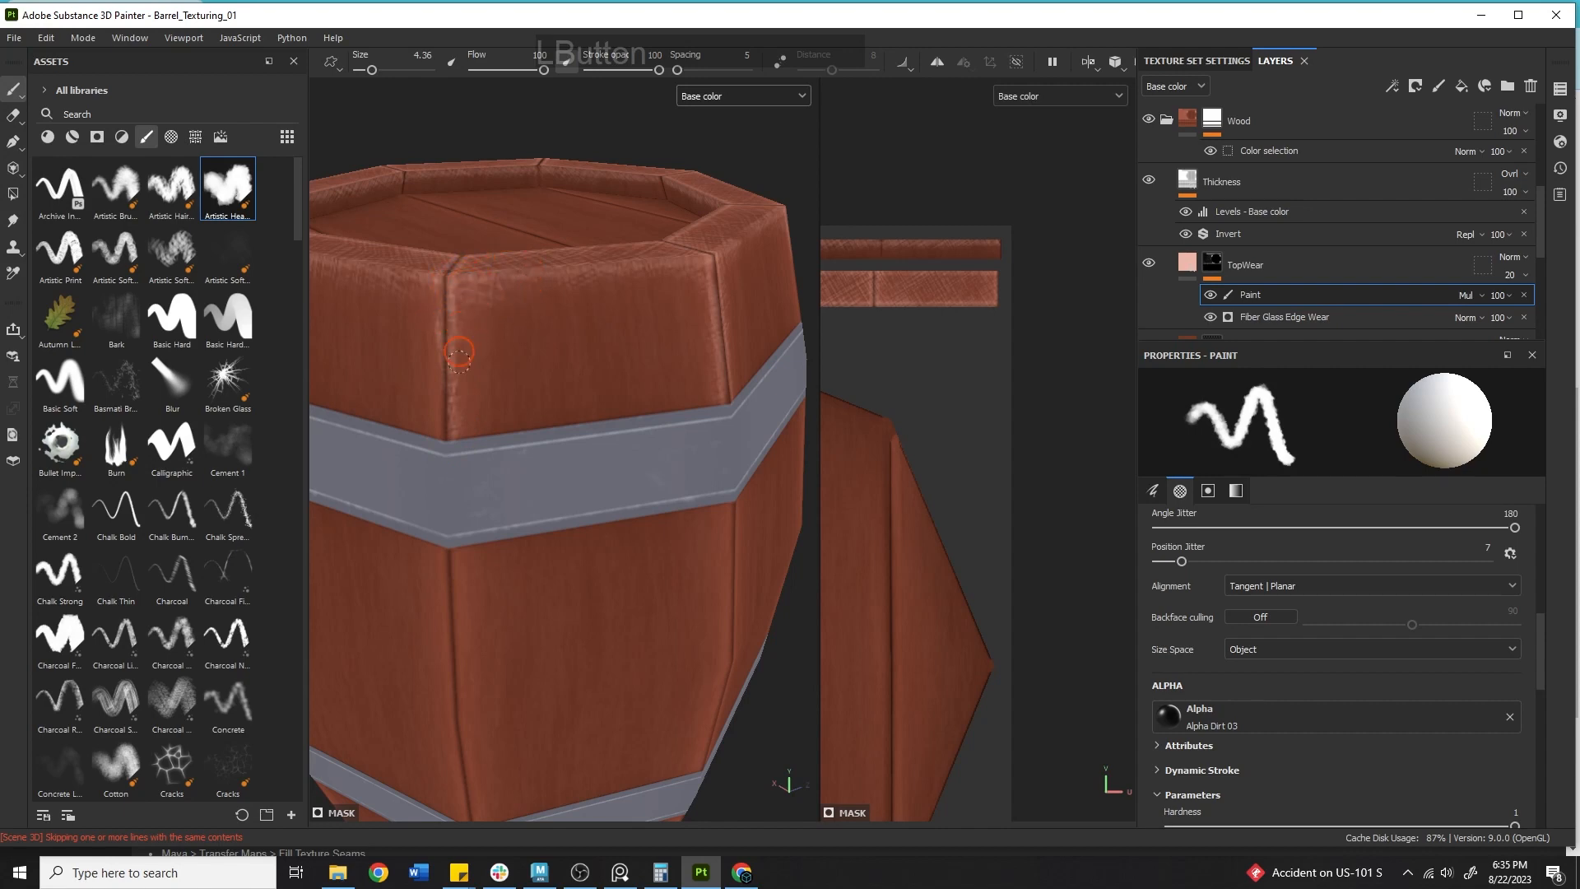
# Paint more vertical wear strokes along the stave seams between the lid rim and the upper hoop.
pyautogui.keyDown('alt'); pyautogui.moveTo(700, 305); pyautogui.dragTo(783, 324, button='middle'); pyautogui.keyUp('alt')
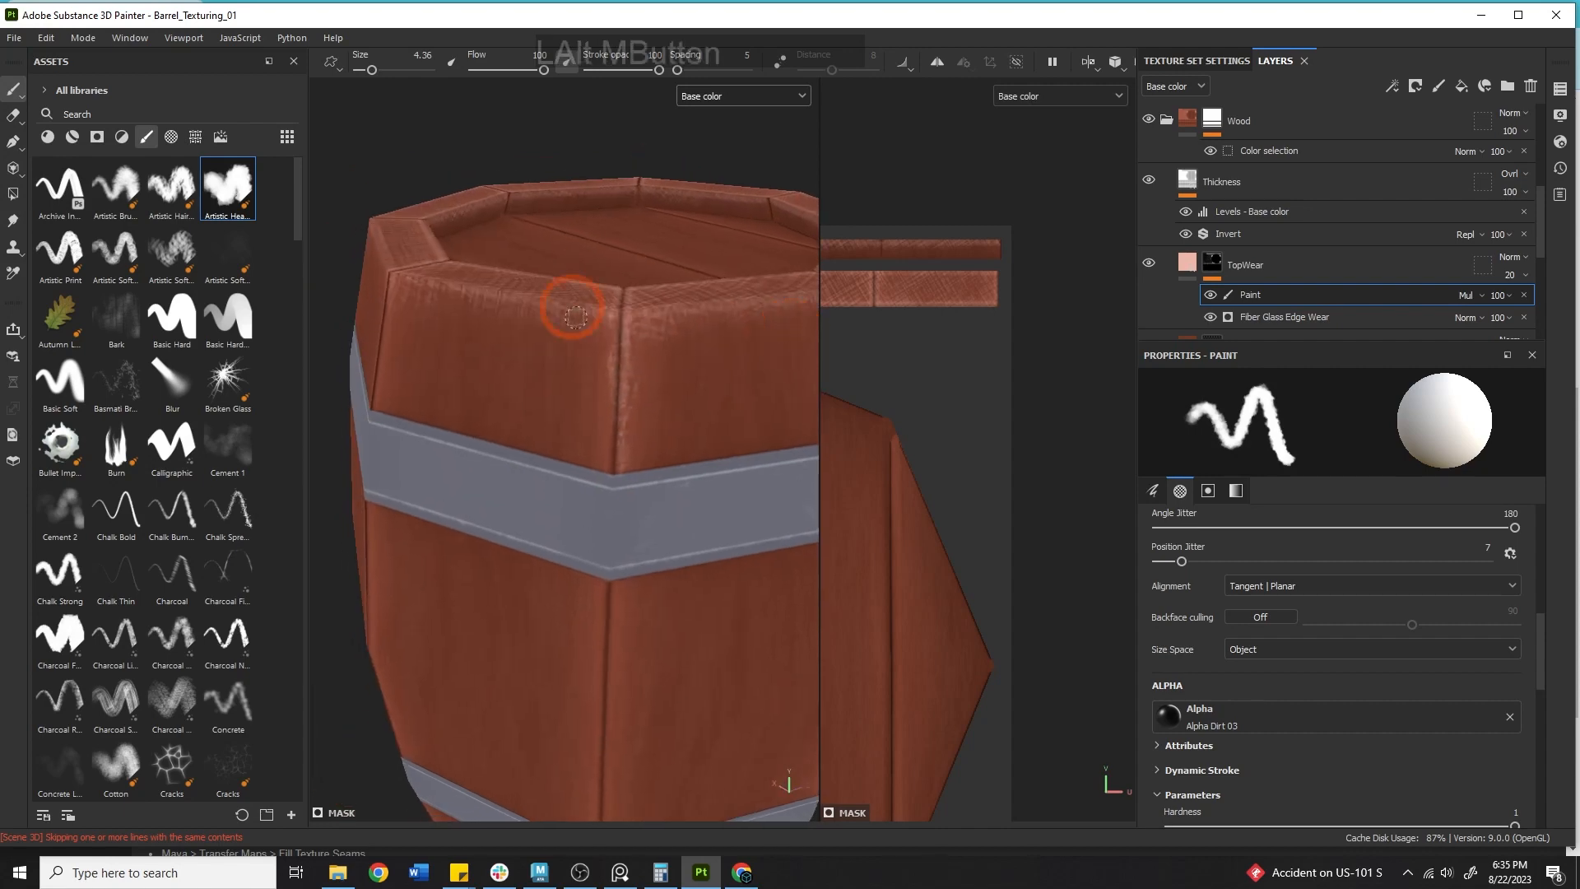
pyautogui.moveTo(589, 444); pyautogui.dragTo(604, 433)
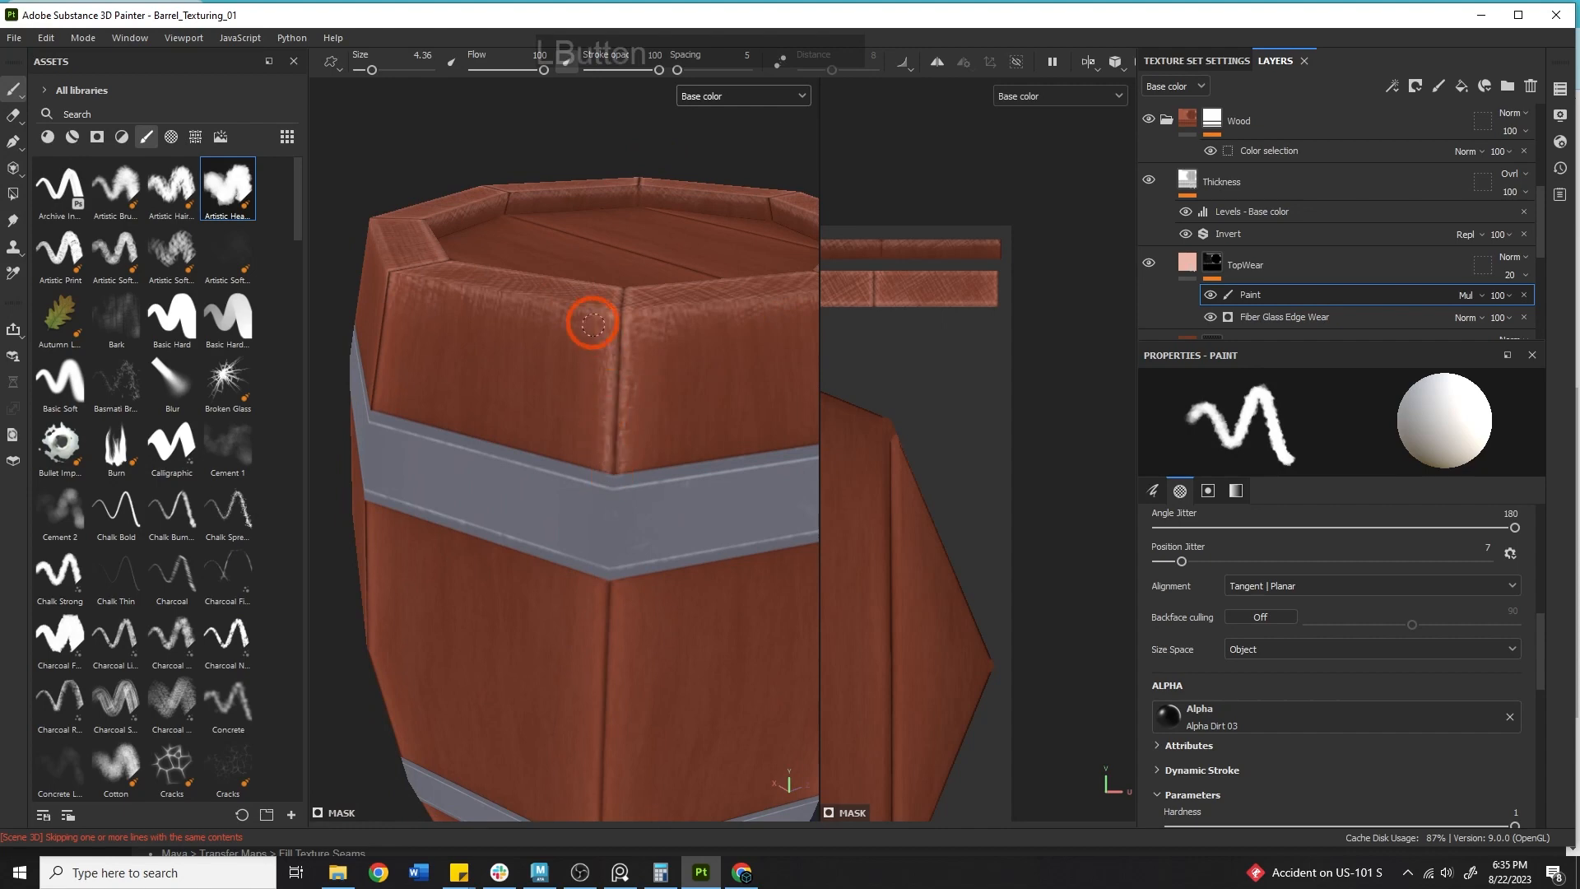
pyautogui.moveTo(603, 393)
pyautogui.keyDown('alt'); pyautogui.mouseDown(button='middle')
pyautogui.moveTo(705, 282)
pyautogui.moveTo(475, 327)
pyautogui.moveTo(597, 292)
pyautogui.mouseUp(button='middle'); pyautogui.keyUp('alt')
pyautogui.moveTo(503, 422); pyautogui.dragTo(497, 403)
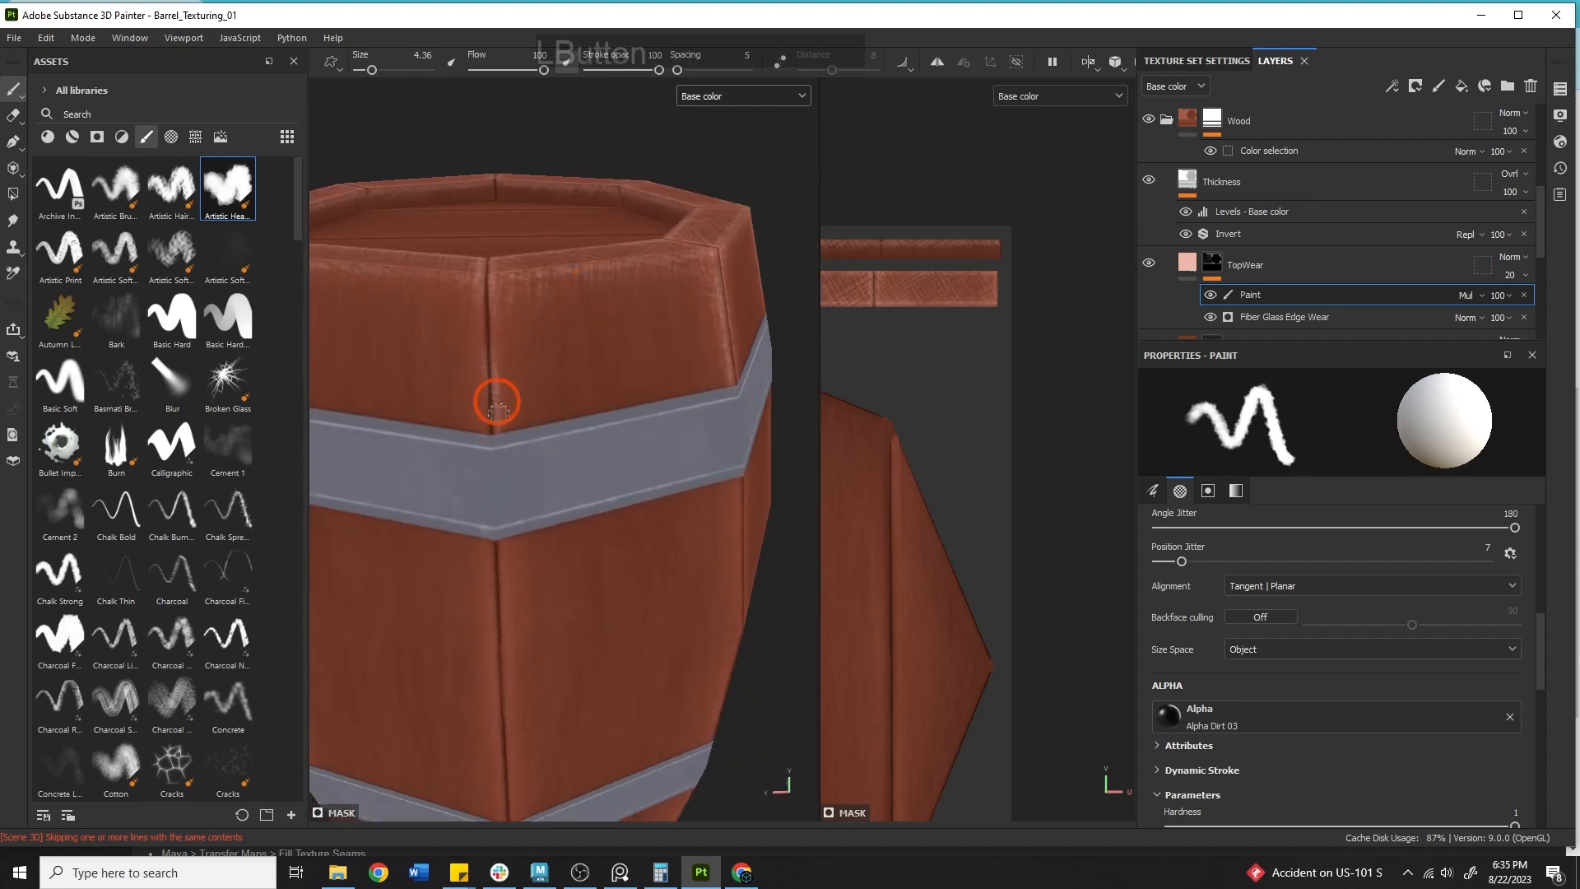
pyautogui.moveTo(498, 330)
pyautogui.mouseDown()
pyautogui.moveTo(518, 289)
pyautogui.moveTo(489, 436)
pyautogui.mouseUp()
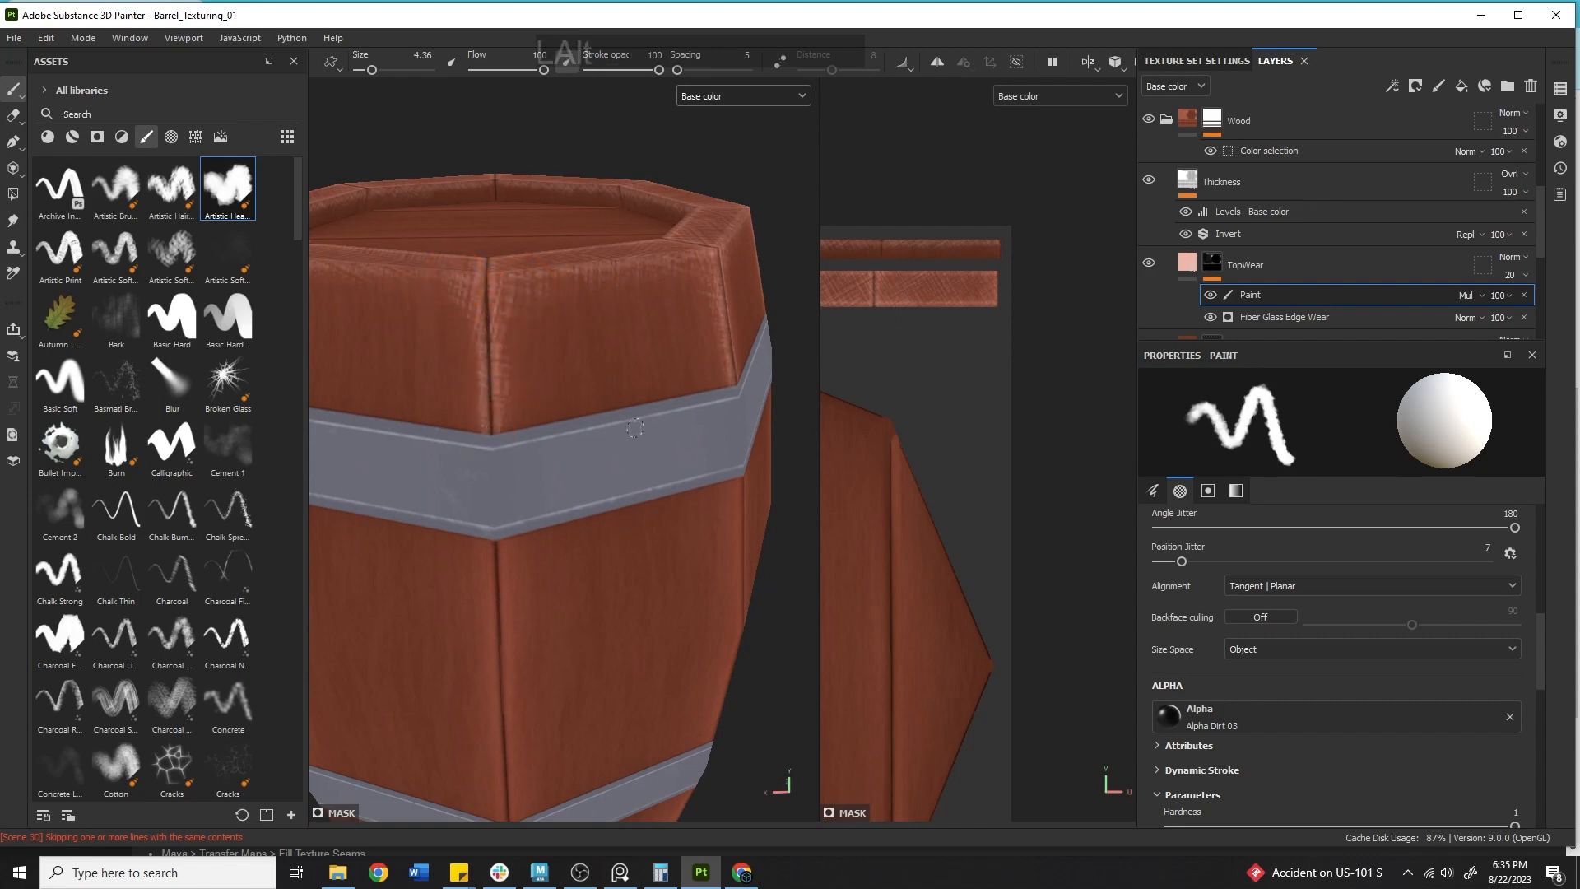
# Paint long wear strokes down the stave corners from the lid rim to the hoop.
pyautogui.keyDown('alt'); pyautogui.moveTo(634, 427); pyautogui.dragTo(388, 243, button='middle'); pyautogui.keyUp('alt')
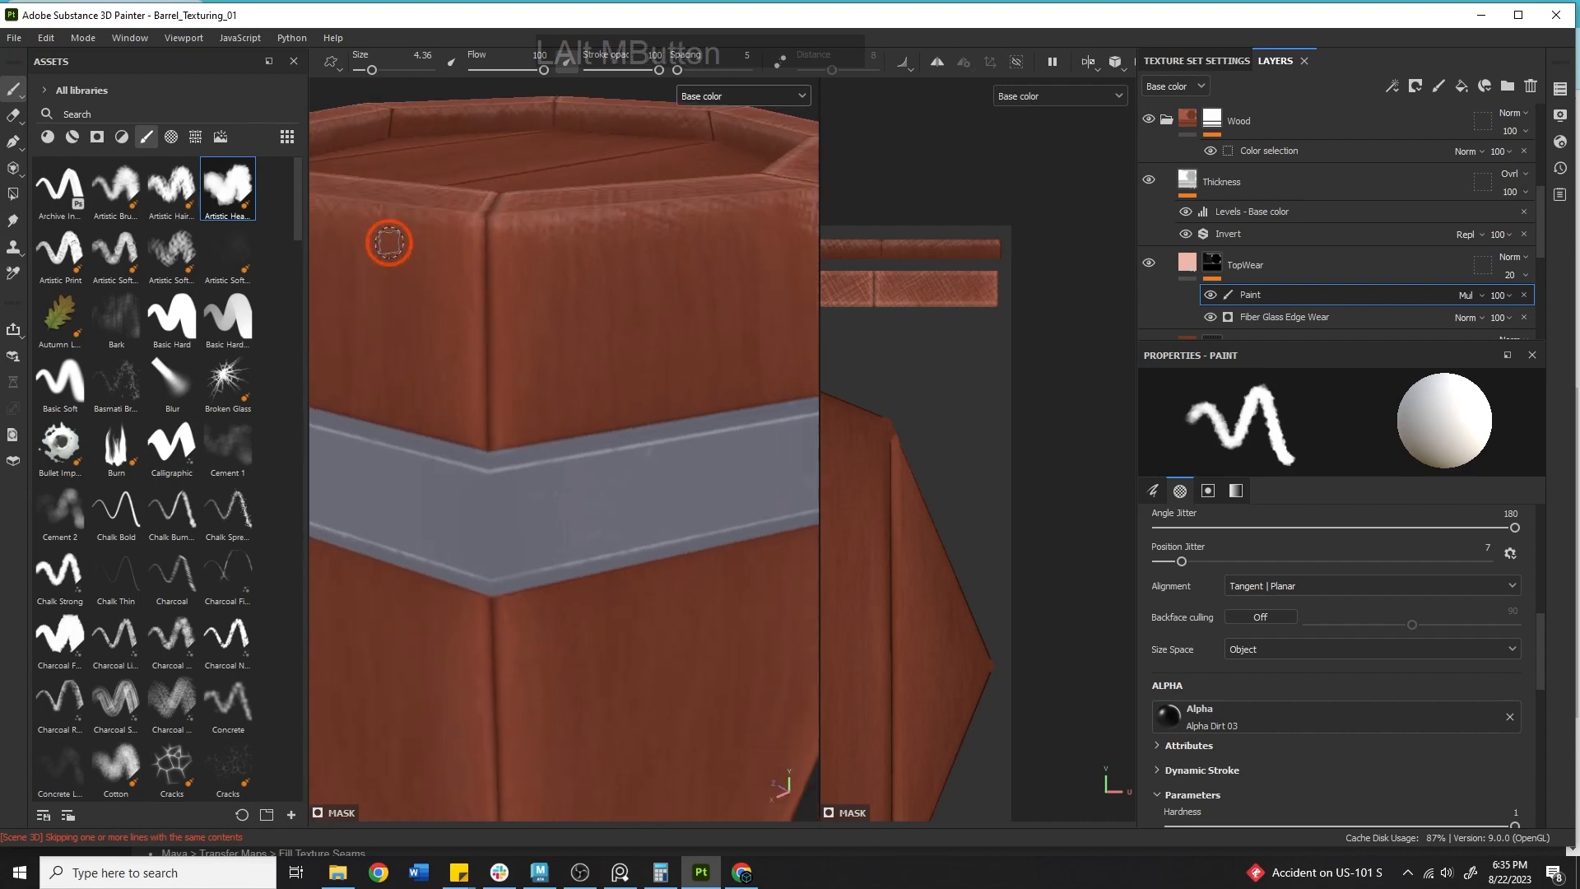
pyautogui.moveTo(494, 451)
pyautogui.mouseDown()
pyautogui.moveTo(497, 244)
pyautogui.moveTo(537, 221)
pyautogui.mouseUp()
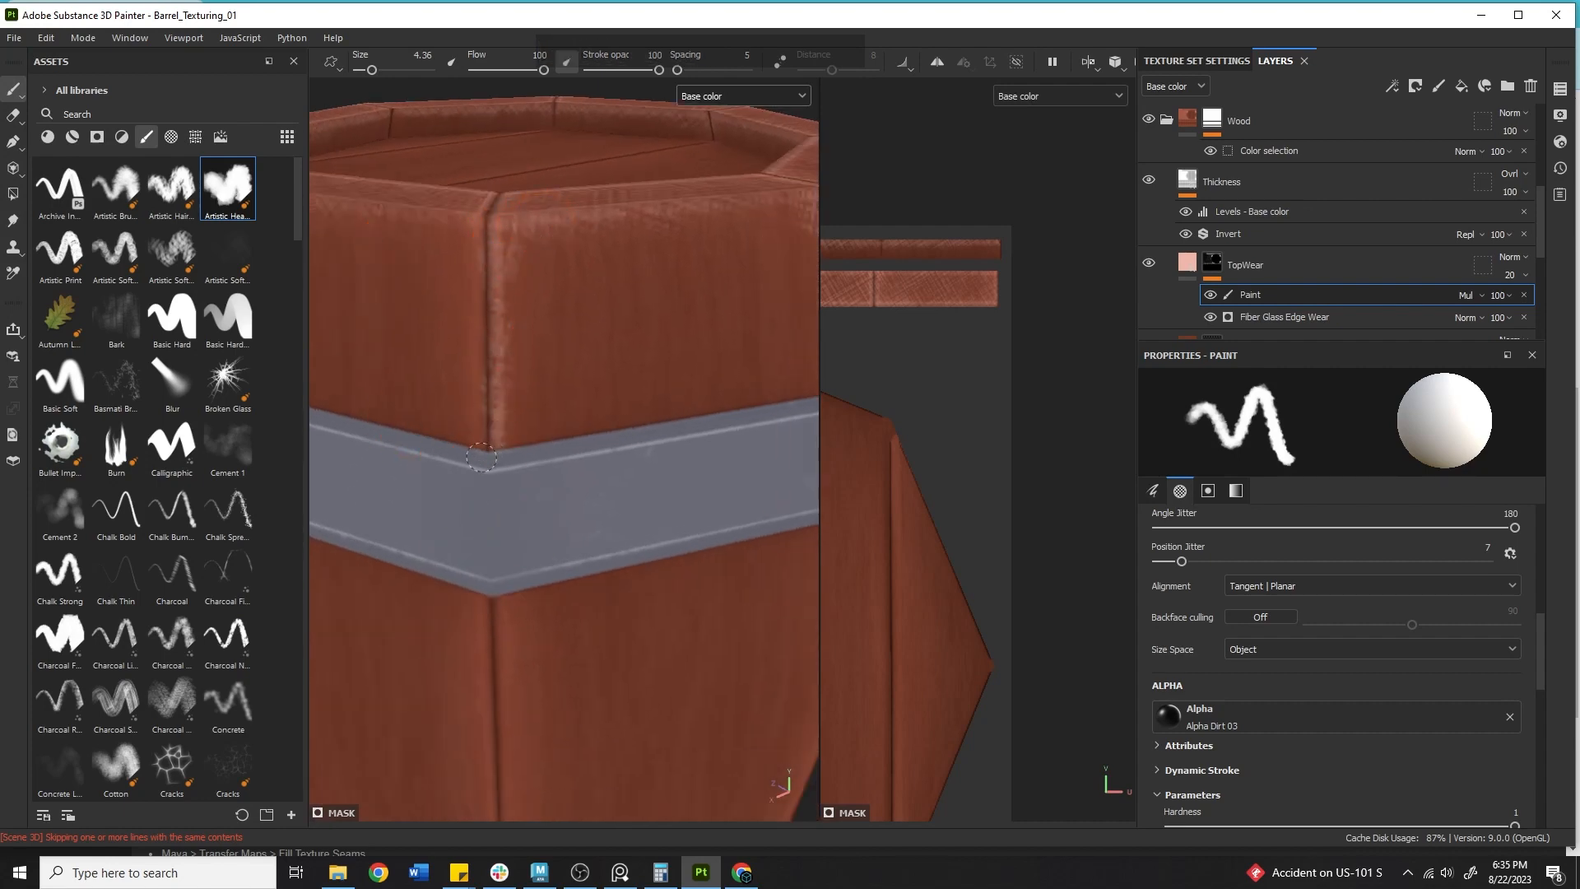
pyautogui.moveTo(481, 456)
pyautogui.mouseDown()
pyautogui.moveTo(474, 275)
pyautogui.moveTo(492, 150)
pyautogui.mouseUp()
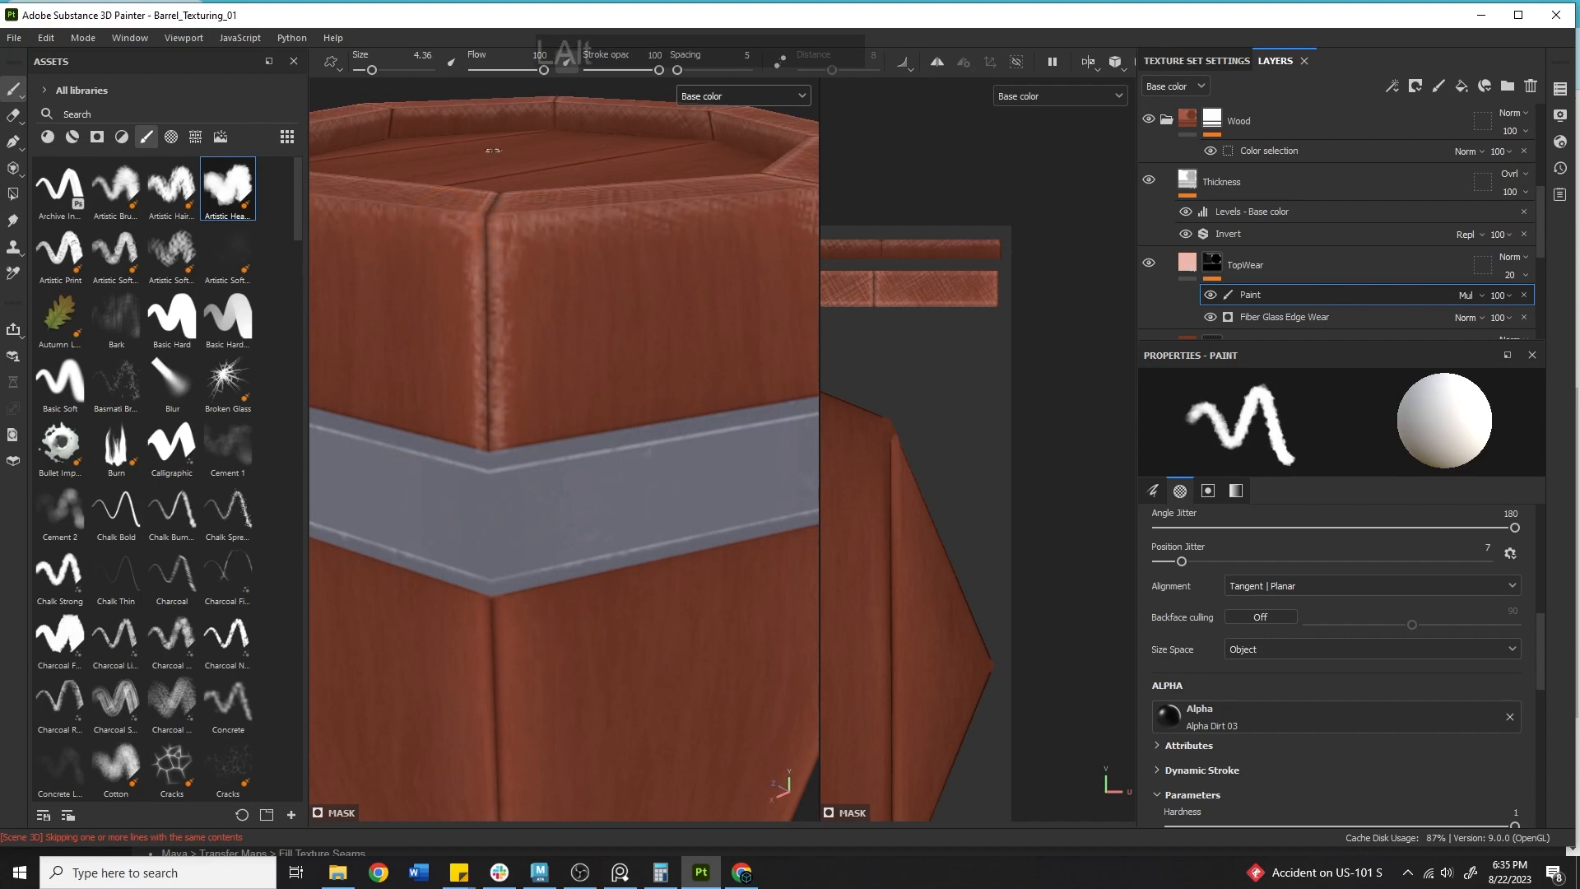
pyautogui.keyDown('alt'); pyautogui.moveTo(492, 150); pyautogui.dragTo(680, 497, button='right'); pyautogui.keyUp('alt')
pyautogui.keyDown('alt'); pyautogui.moveTo(680, 497); pyautogui.dragTo(571, 462); pyautogui.keyUp('alt')
pyautogui.keyDown('alt'); pyautogui.moveTo(571, 461); pyautogui.dragTo(465, 476, button='right'); pyautogui.keyUp('alt')
pyautogui.moveTo(466, 476)
pyautogui.keyDown('alt'); pyautogui.mouseDown()
pyautogui.moveTo(519, 452)
pyautogui.moveTo(528, 210)
pyautogui.moveTo(508, 443)
pyautogui.moveTo(468, 205)
pyautogui.mouseUp(); pyautogui.keyUp('alt')
# Add wear along the stave corner edges near the front of the barrel's upper section.
pyautogui.moveTo(508, 418); pyautogui.dragTo(509, 422)
pyautogui.keyDown('alt'); pyautogui.moveTo(517, 388); pyautogui.dragTo(349, 455, button='right'); pyautogui.keyUp('alt')
pyautogui.keyDown('alt'); pyautogui.moveTo(349, 455); pyautogui.dragTo(523, 401); pyautogui.keyUp('alt')
pyautogui.keyDown('alt'); pyautogui.moveTo(523, 402); pyautogui.dragTo(518, 438, button='middle'); pyautogui.keyUp('alt')
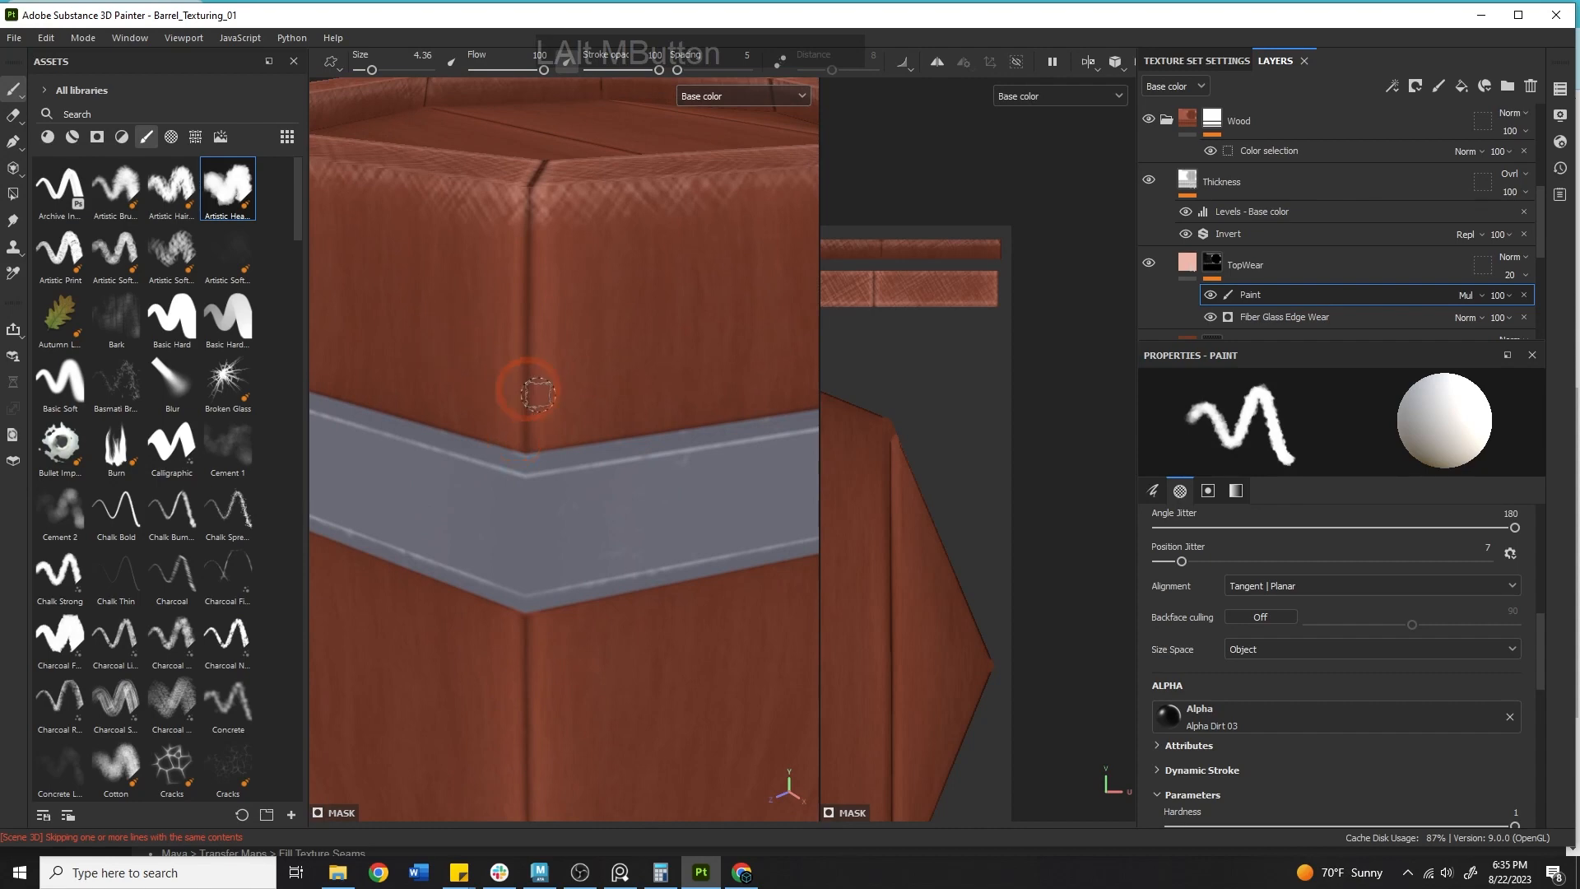
pyautogui.moveTo(528, 445); pyautogui.dragTo(539, 247)
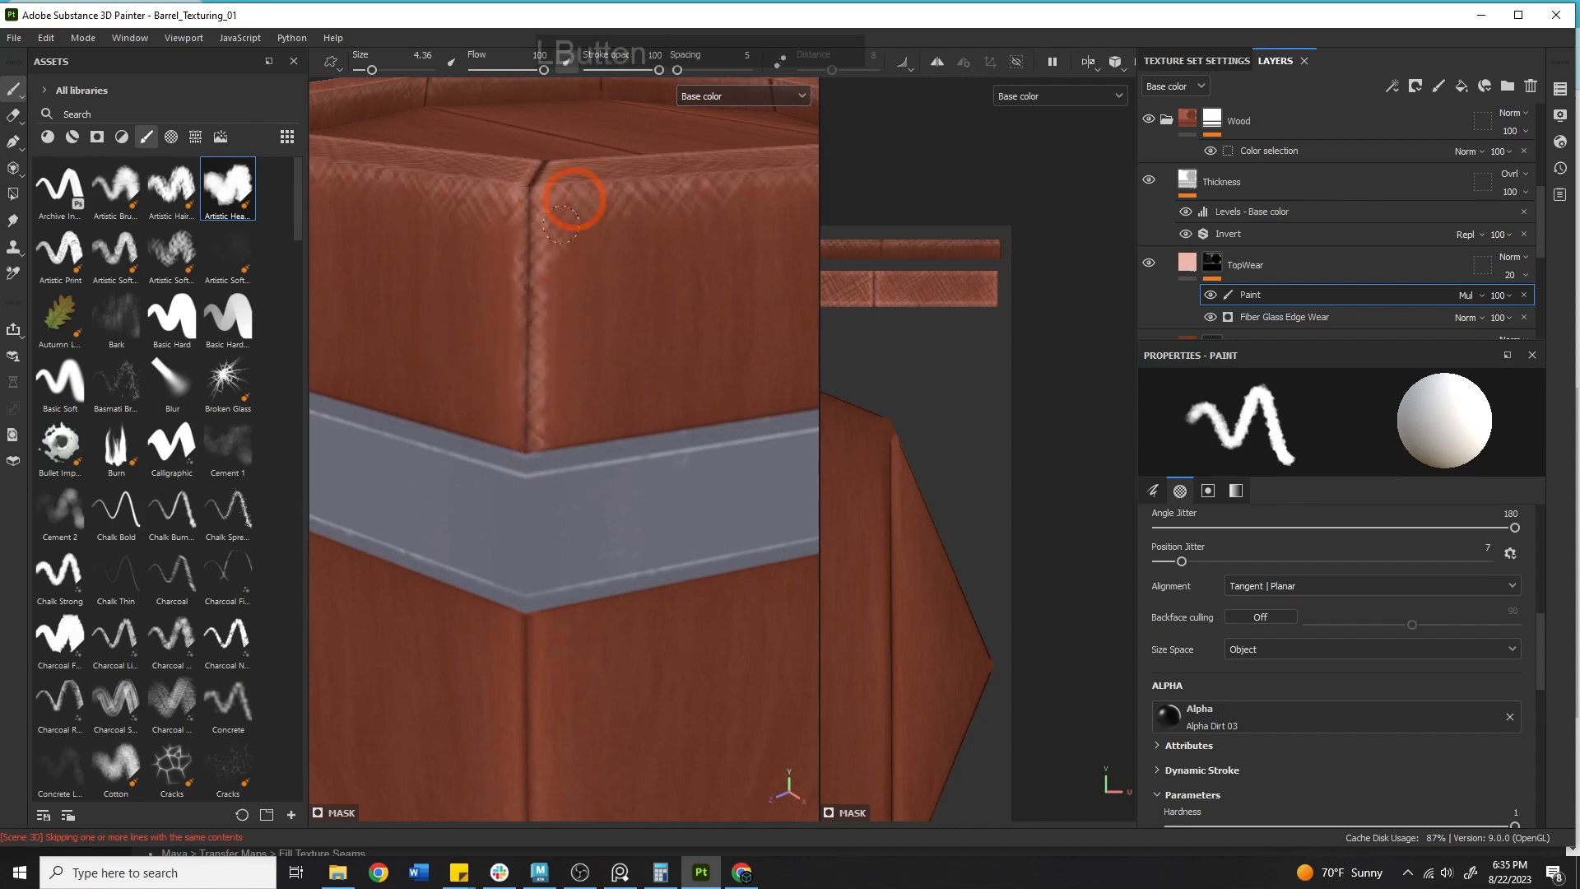
pyautogui.moveTo(514, 448); pyautogui.dragTo(500, 247)
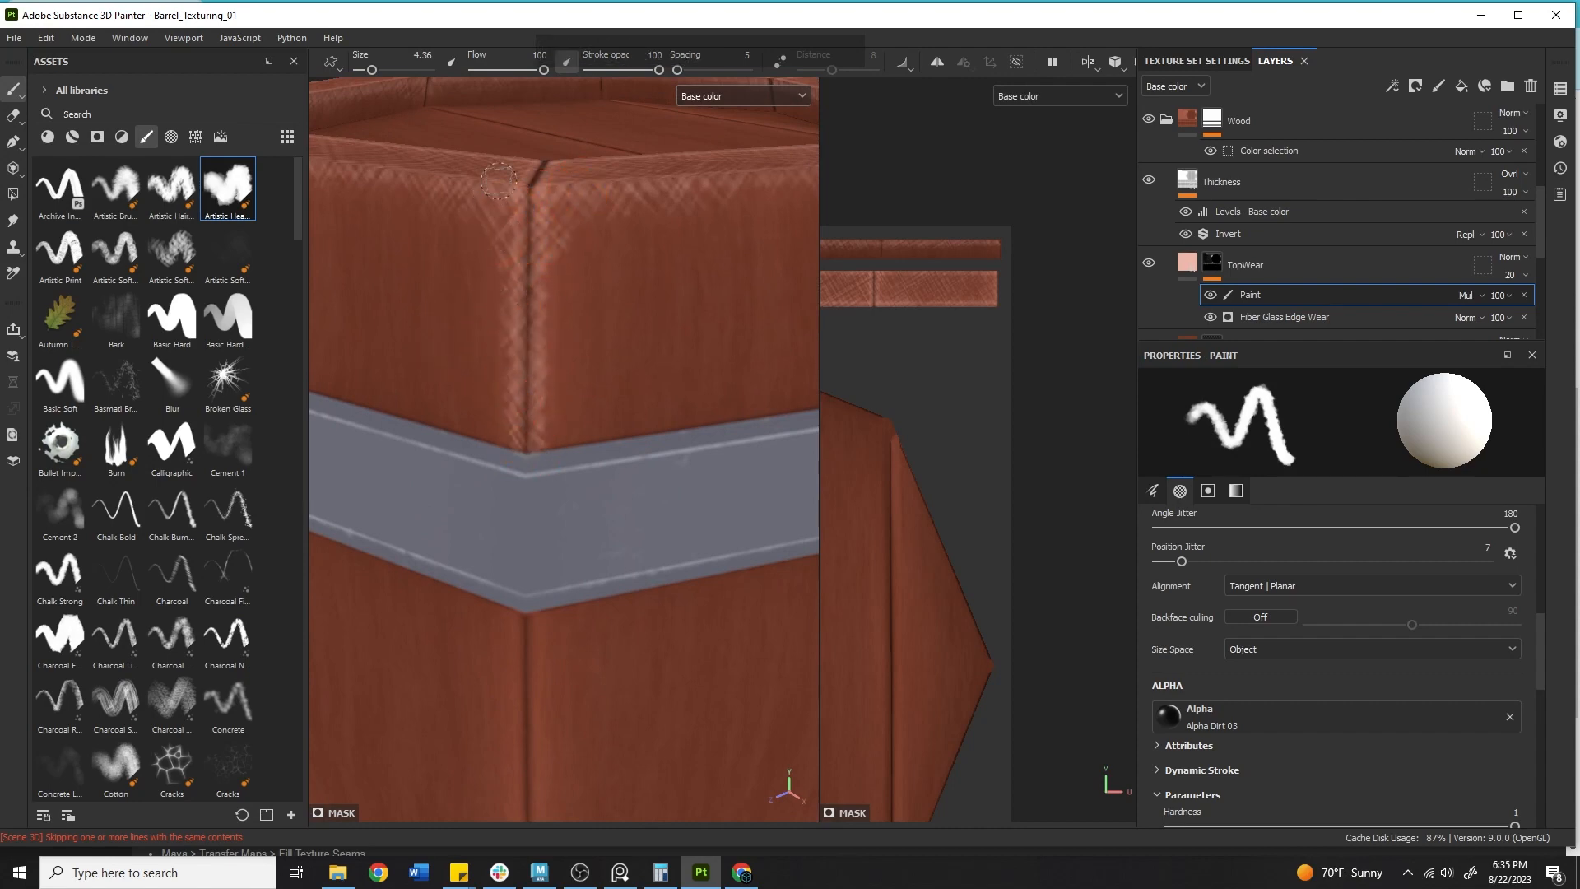
# Paint wear down the remaining upper stave seams around the barrel.
pyautogui.keyDown('alt'); pyautogui.moveTo(499, 181); pyautogui.dragTo(476, 321, button='right'); pyautogui.keyUp('alt')
pyautogui.keyDown('alt'); pyautogui.moveTo(476, 321); pyautogui.dragTo(815, 318); pyautogui.keyUp('alt')
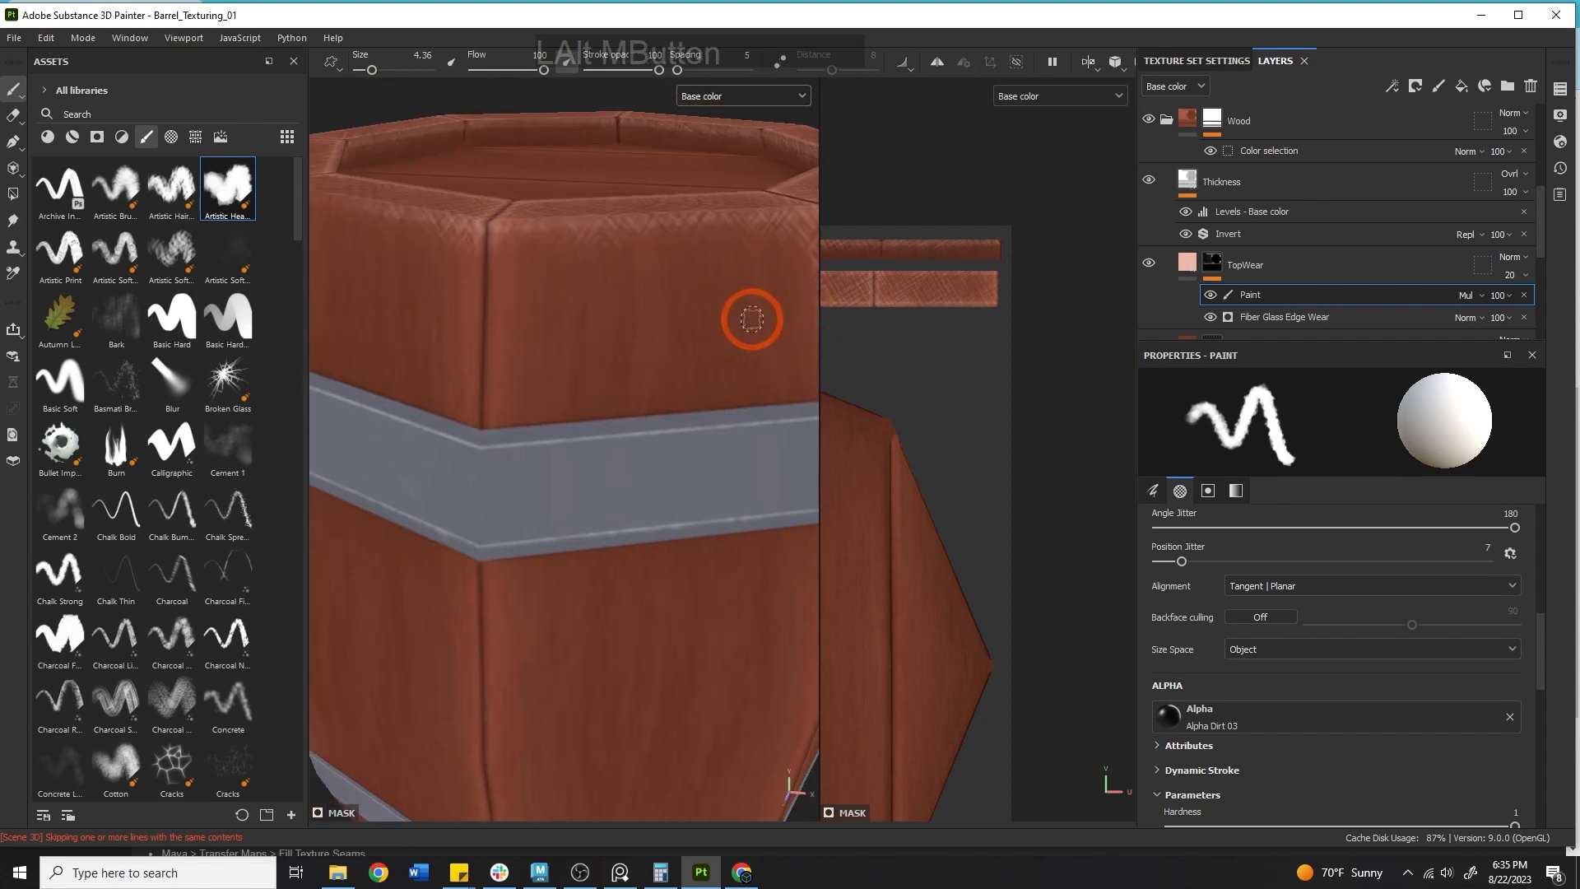
pyautogui.moveTo(485, 432)
pyautogui.mouseDown()
pyautogui.moveTo(522, 217)
pyautogui.moveTo(472, 353)
pyautogui.moveTo(469, 237)
pyautogui.mouseUp()
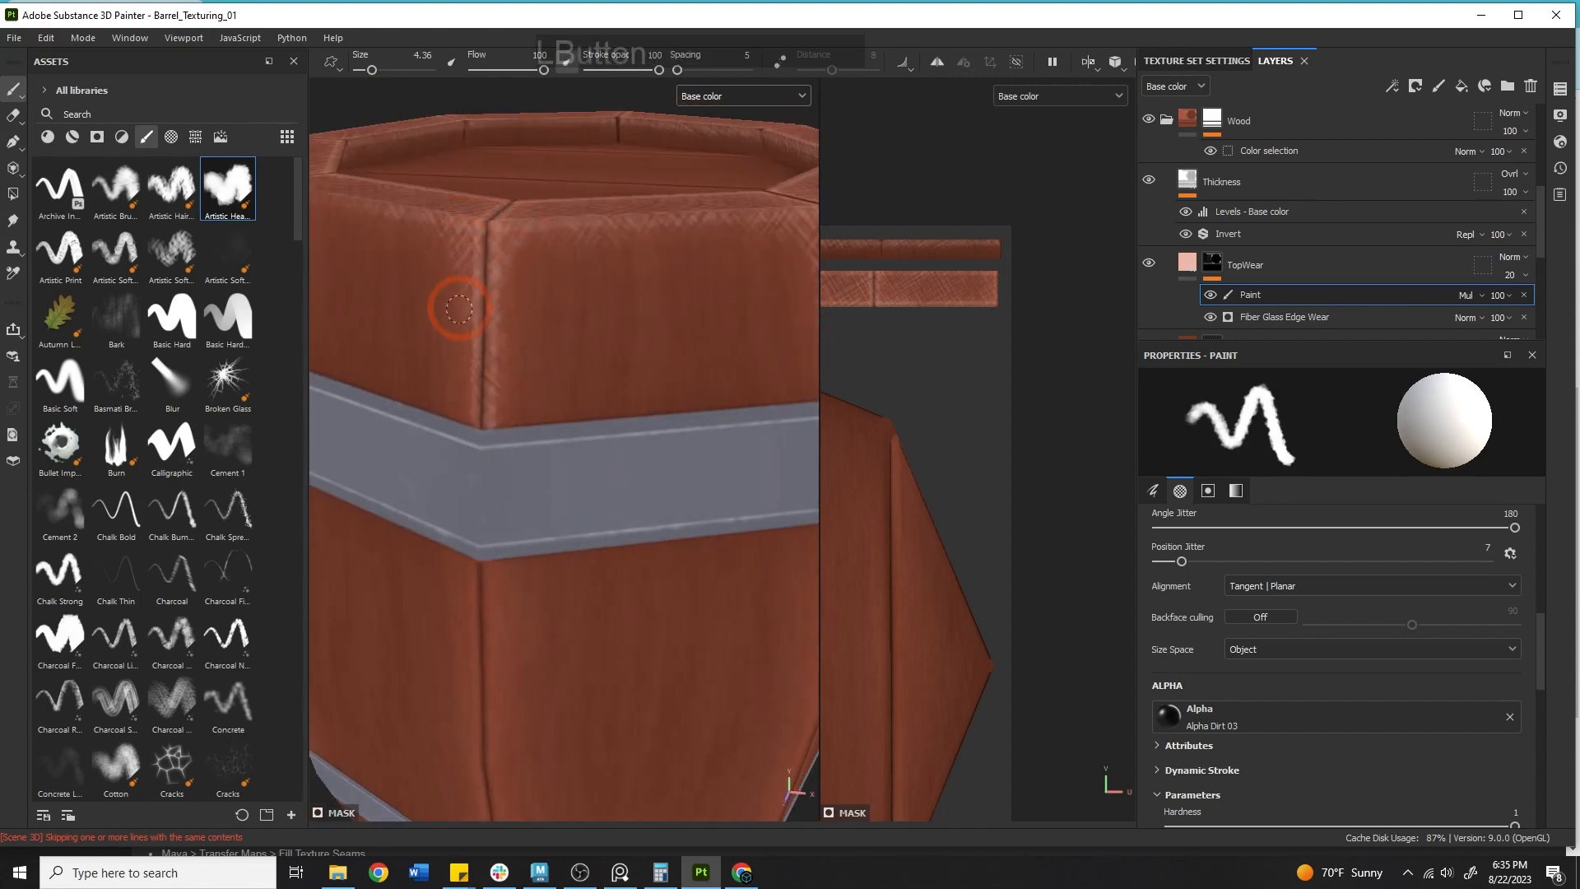
pyautogui.moveTo(459, 308)
pyautogui.keyDown('alt'); pyautogui.mouseDown(button='middle')
pyautogui.moveTo(540, 324)
pyautogui.moveTo(794, 282)
pyautogui.mouseUp(button='middle'); pyautogui.keyUp('alt')
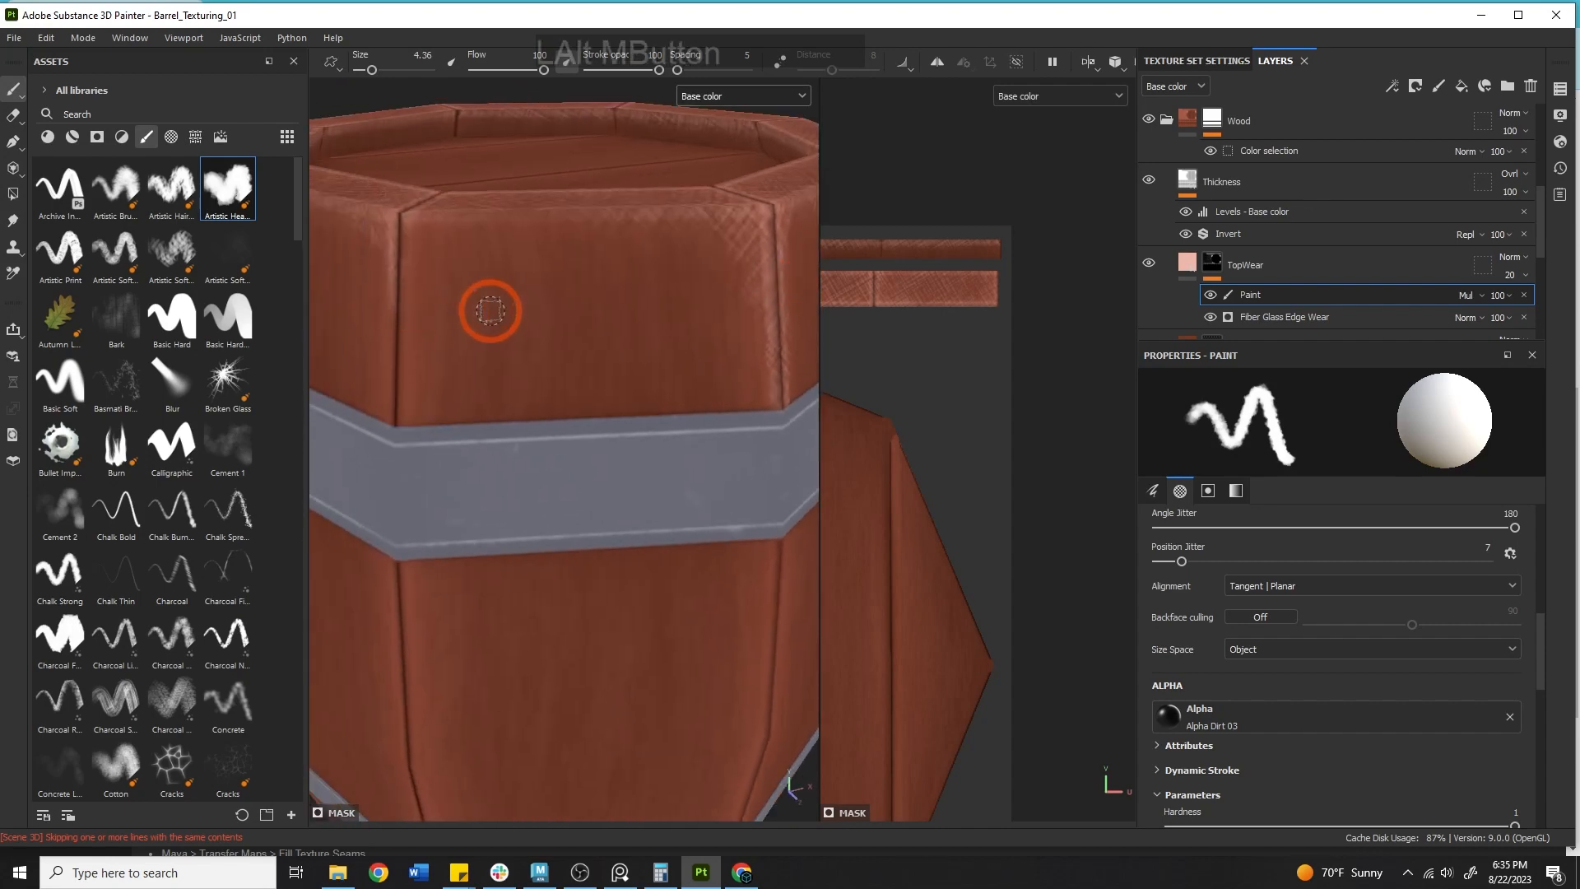
pyautogui.moveTo(404, 424); pyautogui.dragTo(401, 306)
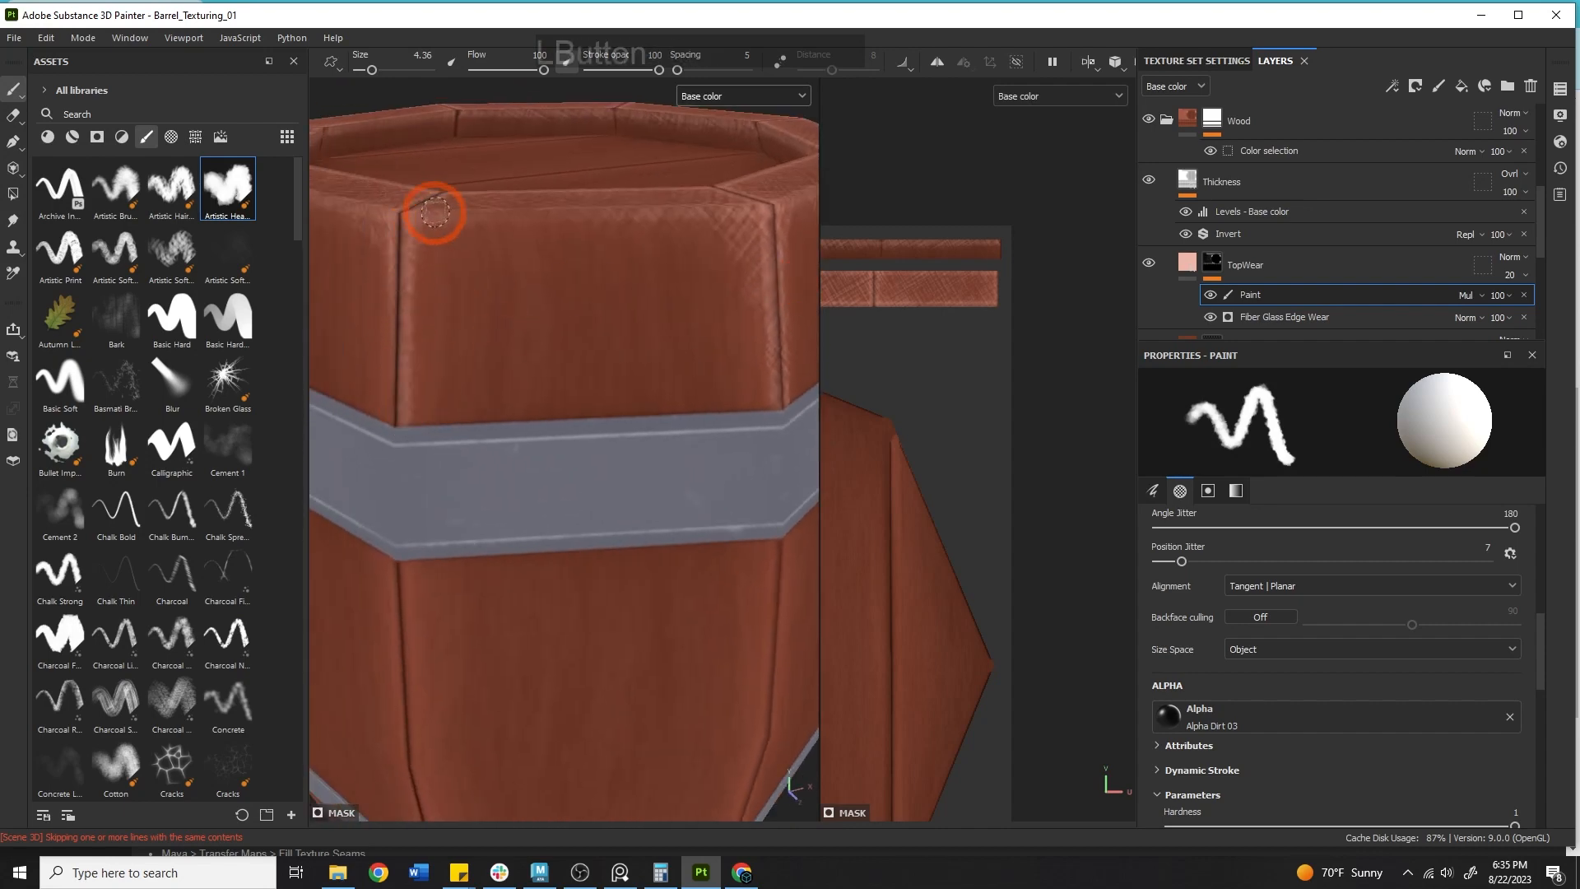
pyautogui.moveTo(393, 416); pyautogui.dragTo(393, 286)
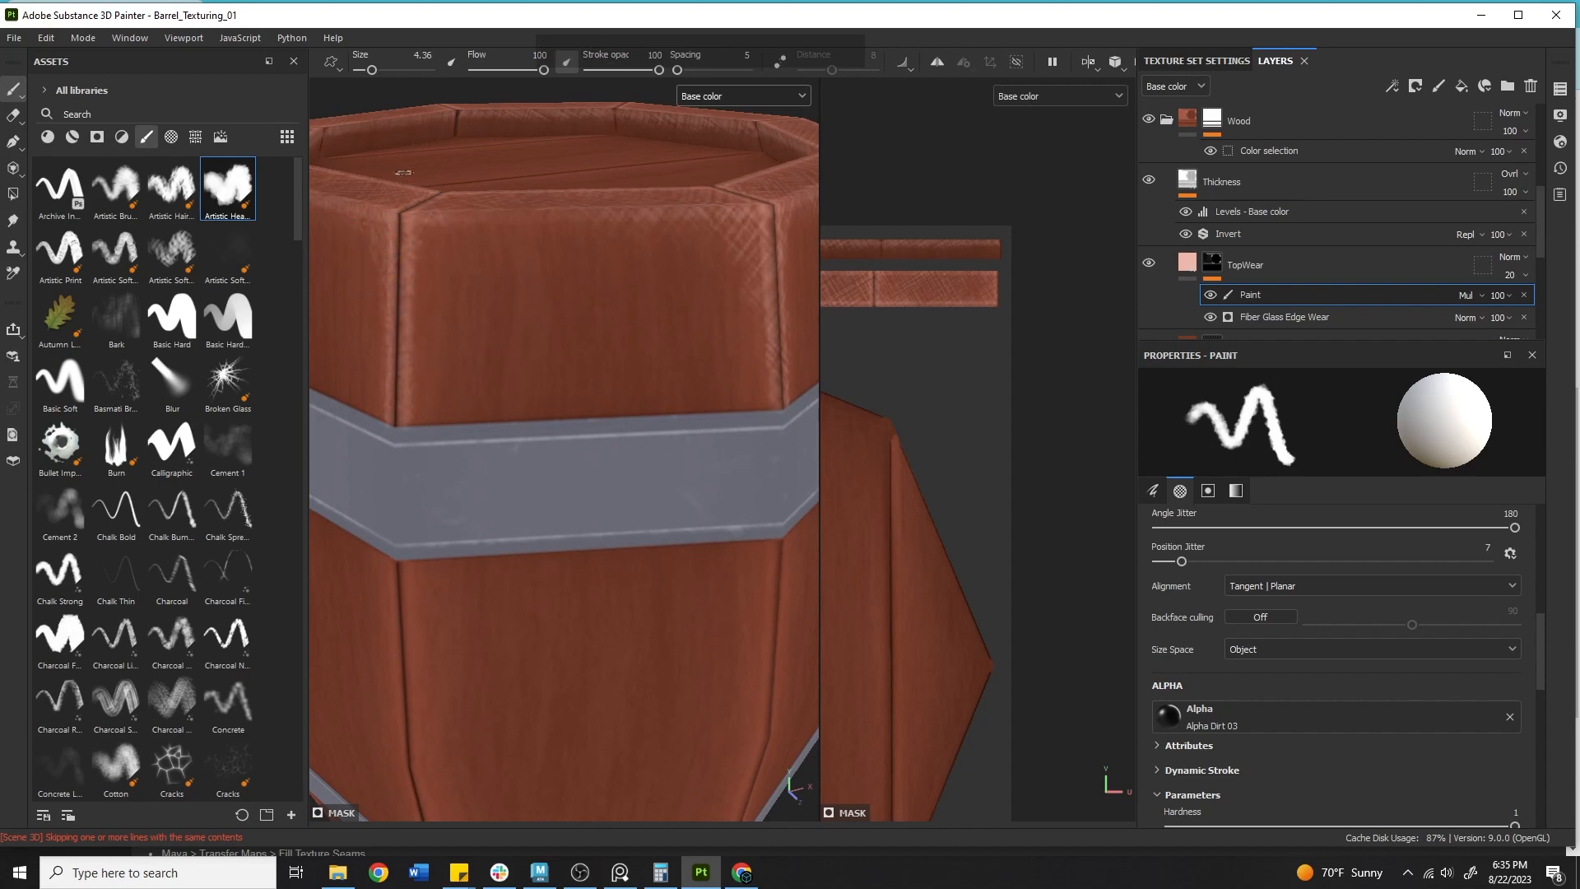
# Paint a vertical wear stroke along a stave seam in the middle section between the two hoops.
pyautogui.moveTo(374, 252)
pyautogui.keyDown('alt'); pyautogui.mouseDown(button='middle')
pyautogui.moveTo(515, 289)
pyautogui.moveTo(885, 241)
pyautogui.mouseUp(button='middle'); pyautogui.keyUp('alt')
pyautogui.keyDown('alt'); pyautogui.moveTo(741, 307); pyautogui.dragTo(541, 301, button='right'); pyautogui.keyUp('alt')
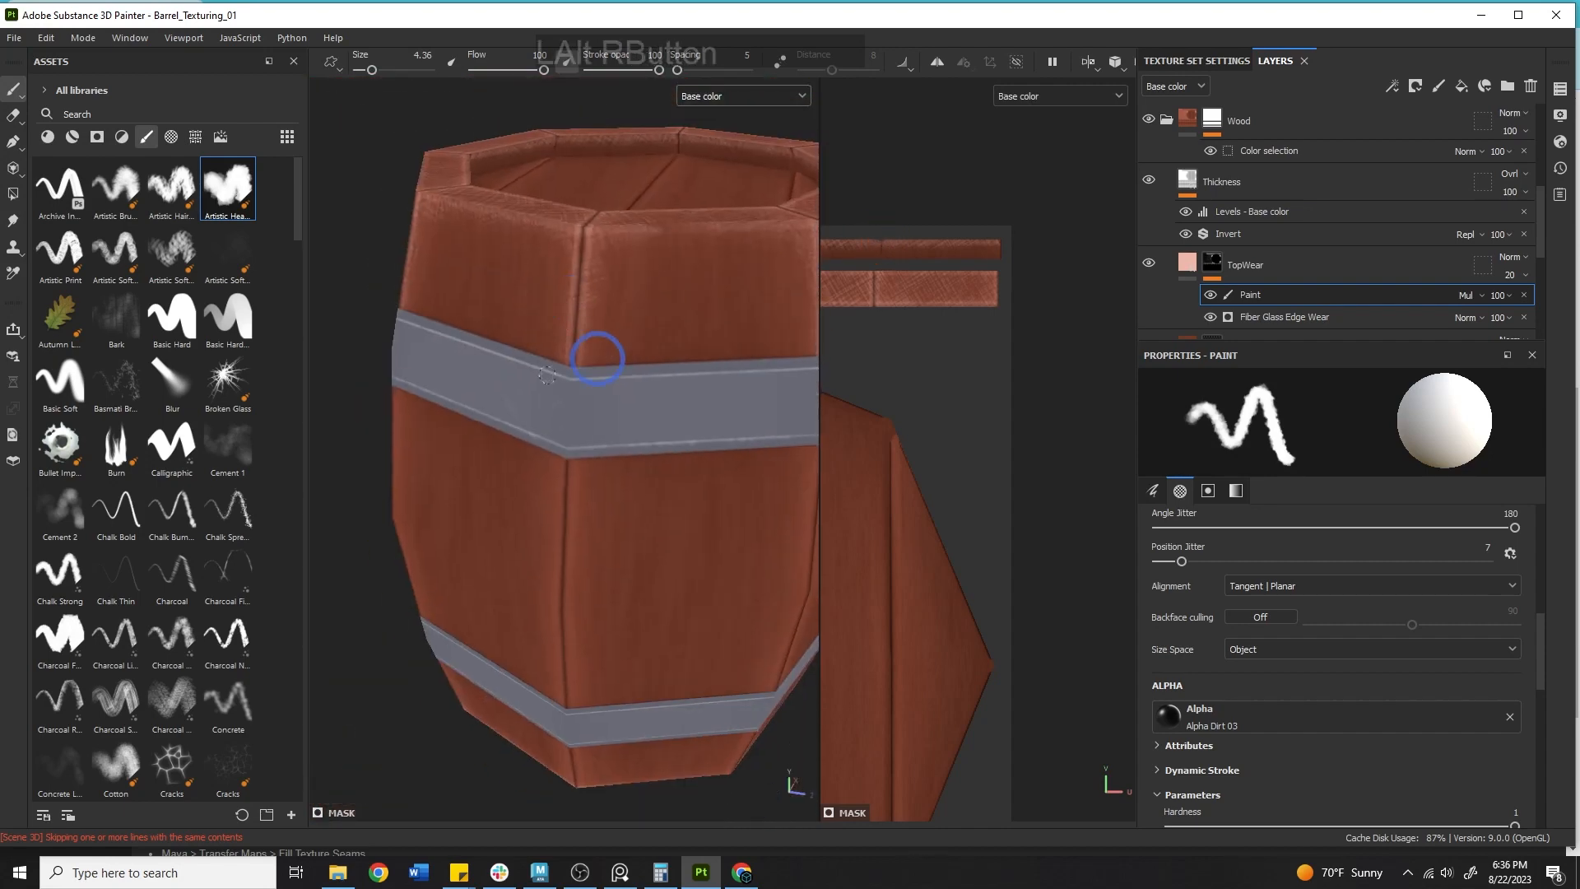
pyautogui.keyDown('alt'); pyautogui.moveTo(600, 353); pyautogui.dragTo(518, 236); pyautogui.keyUp('alt')
pyautogui.keyDown('alt'); pyautogui.moveTo(494, 333); pyautogui.dragTo(474, 252, button='middle'); pyautogui.keyUp('alt')
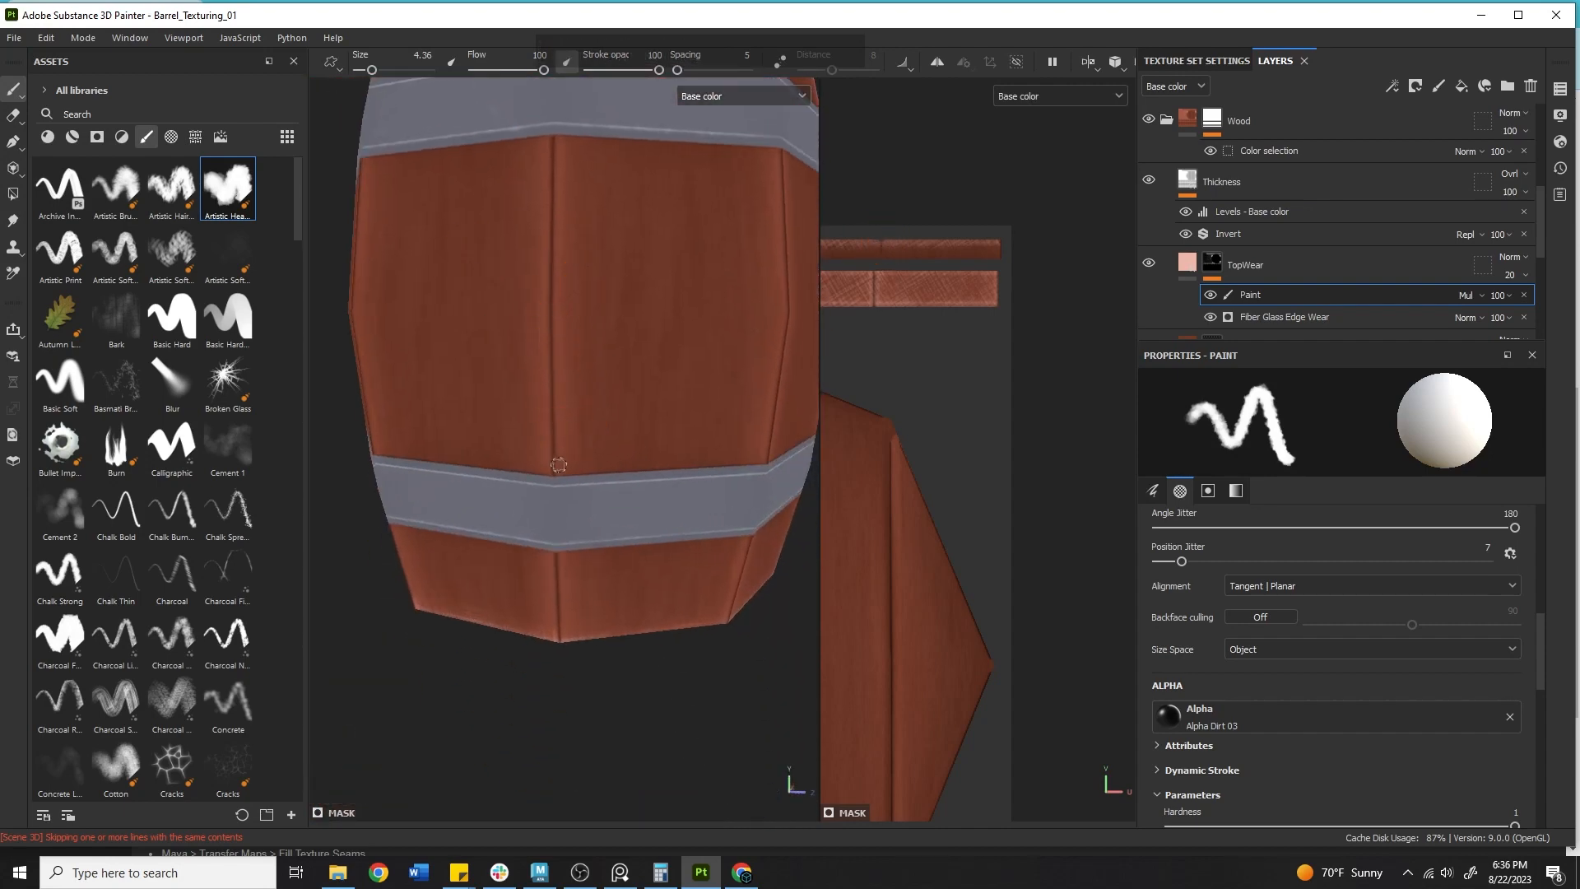
pyautogui.moveTo(558, 395)
pyautogui.mouseDown()
pyautogui.moveTo(562, 455)
pyautogui.moveTo(546, 176)
pyautogui.moveTo(550, 215)
pyautogui.moveTo(558, 162)
pyautogui.moveTo(561, 235)
pyautogui.moveTo(559, 171)
pyautogui.mouseUp()
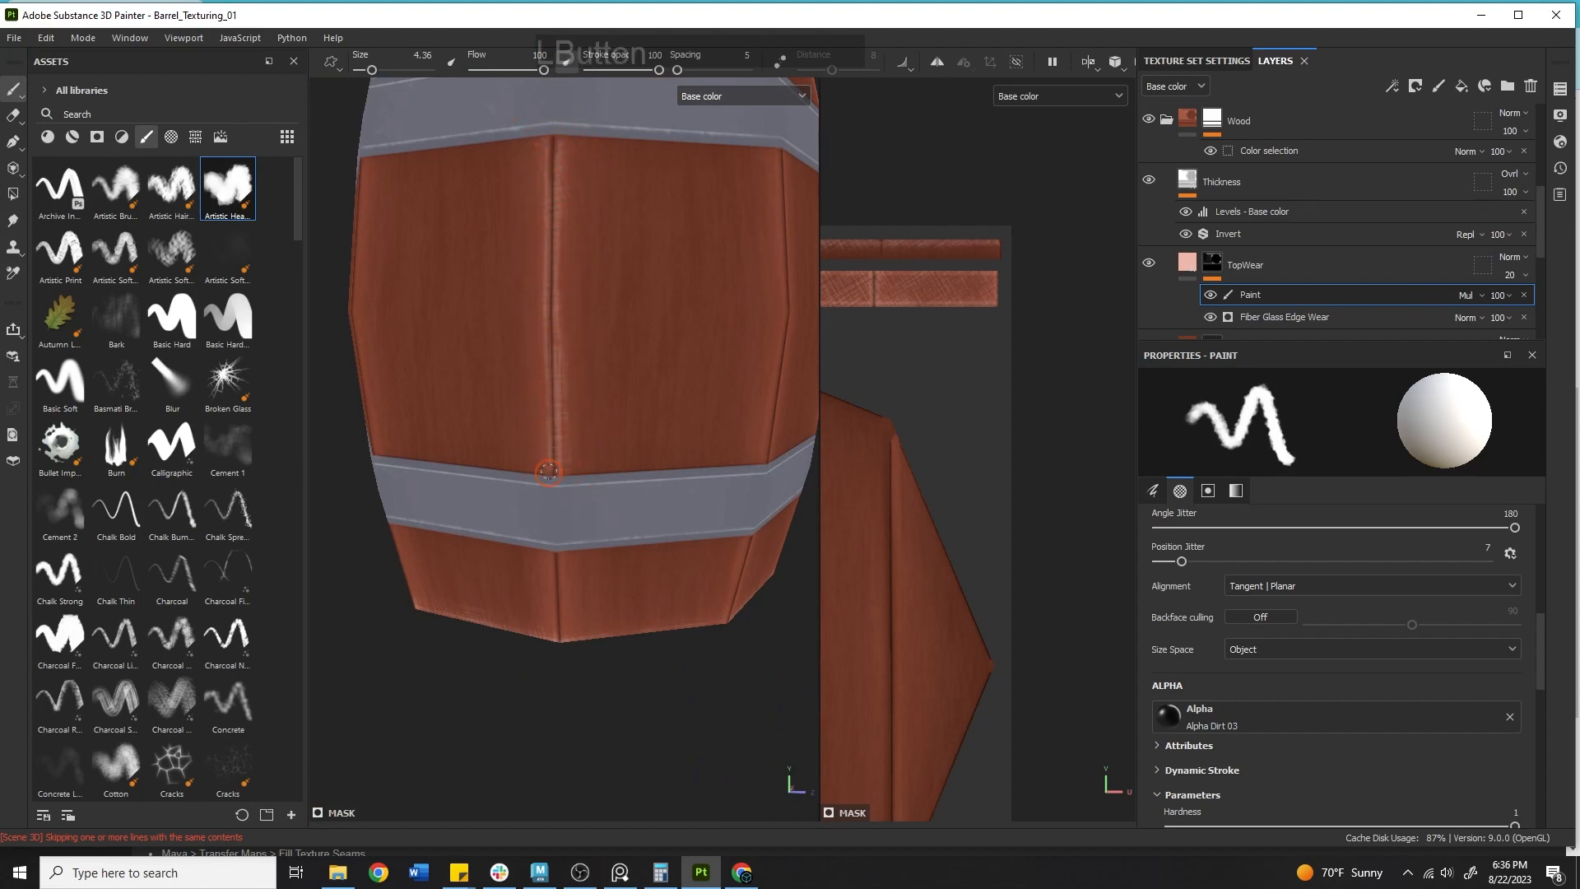
# Add wear along middle-section stave seams and touch up the seam ends near the bottom rim.
pyautogui.keyDown('alt'); pyautogui.moveTo(645, 547); pyautogui.dragTo(575, 557); pyautogui.keyUp('alt')
pyautogui.moveTo(548, 498); pyautogui.dragTo(548, 505)
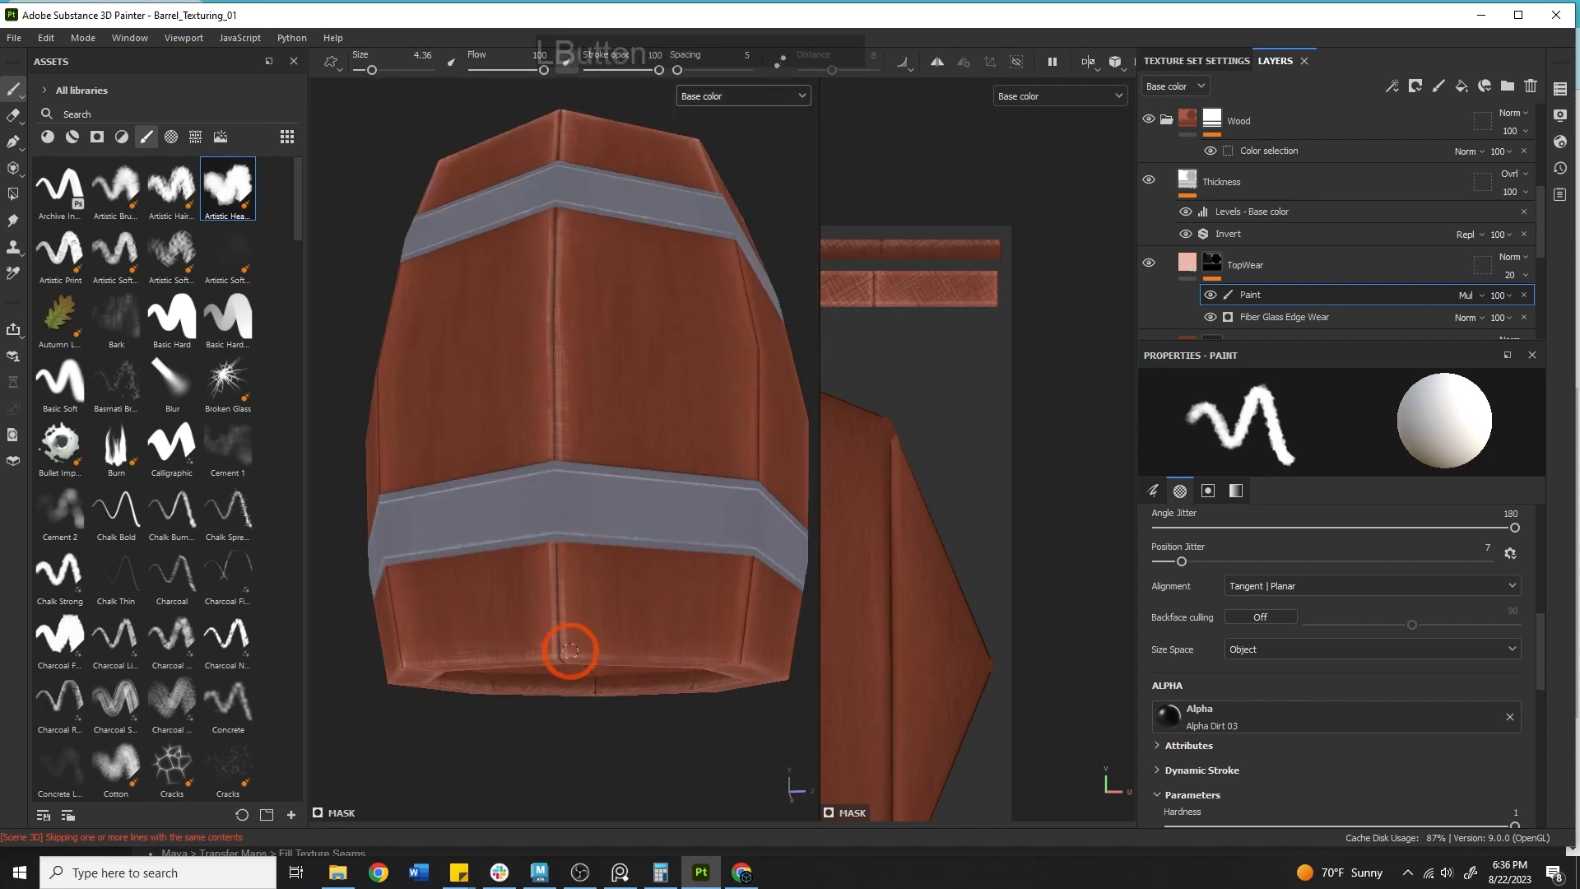
pyautogui.moveTo(578, 640); pyautogui.dragTo(561, 623)
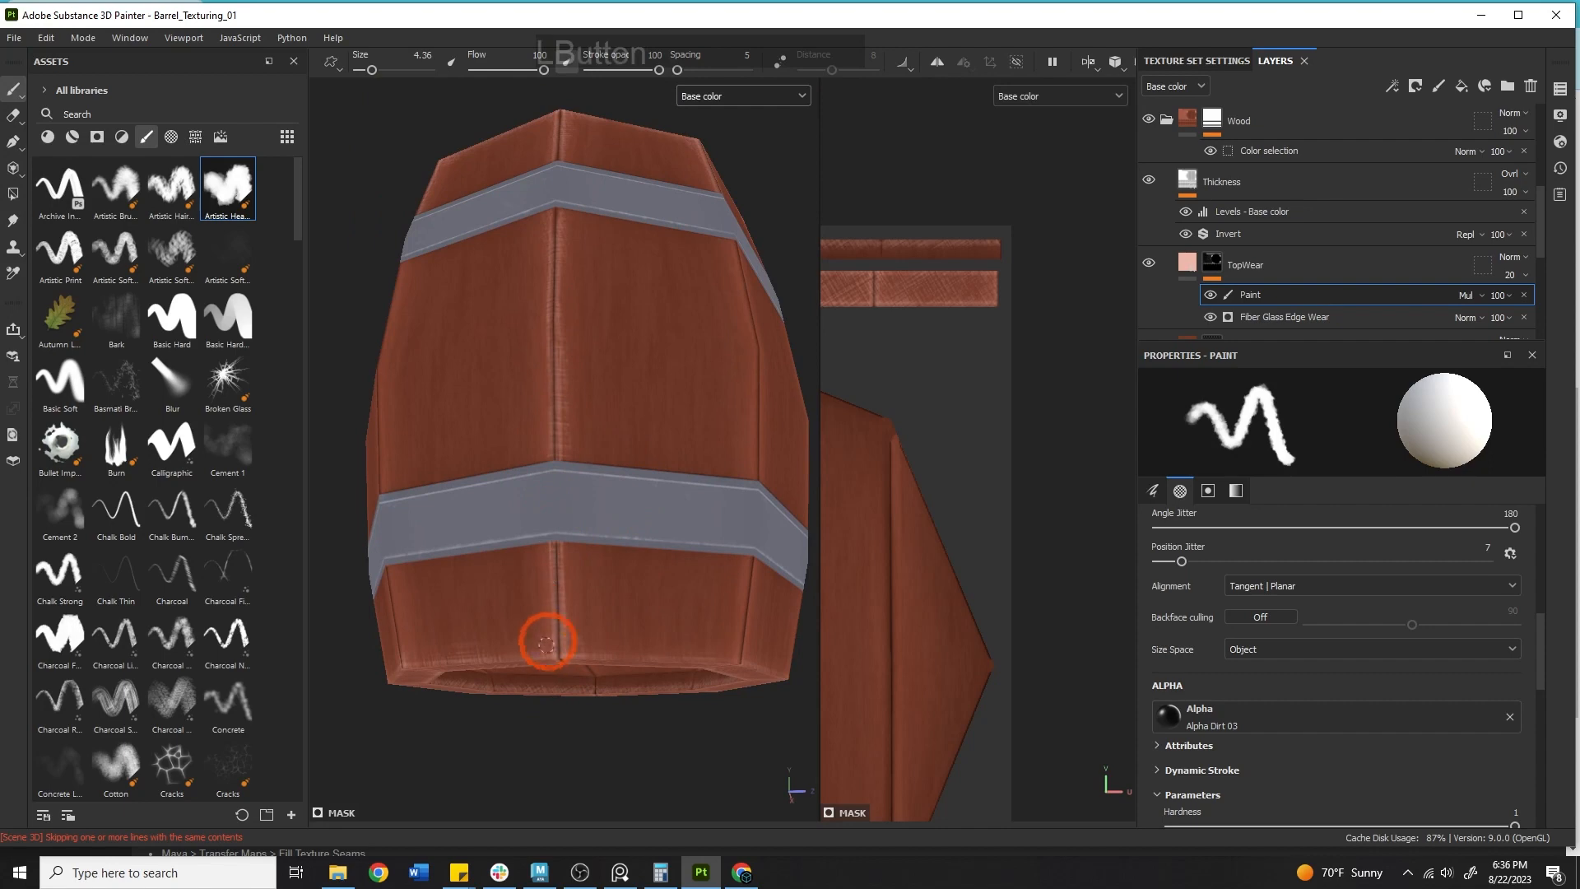
pyautogui.scroll(2, 759, 367)
pyautogui.keyDown('alt'); pyautogui.moveTo(531, 385); pyautogui.dragTo(441, 441, button='middle'); pyautogui.keyUp('alt')
pyautogui.keyDown('alt'); pyautogui.moveTo(441, 440); pyautogui.dragTo(322, 522); pyautogui.keyUp('alt')
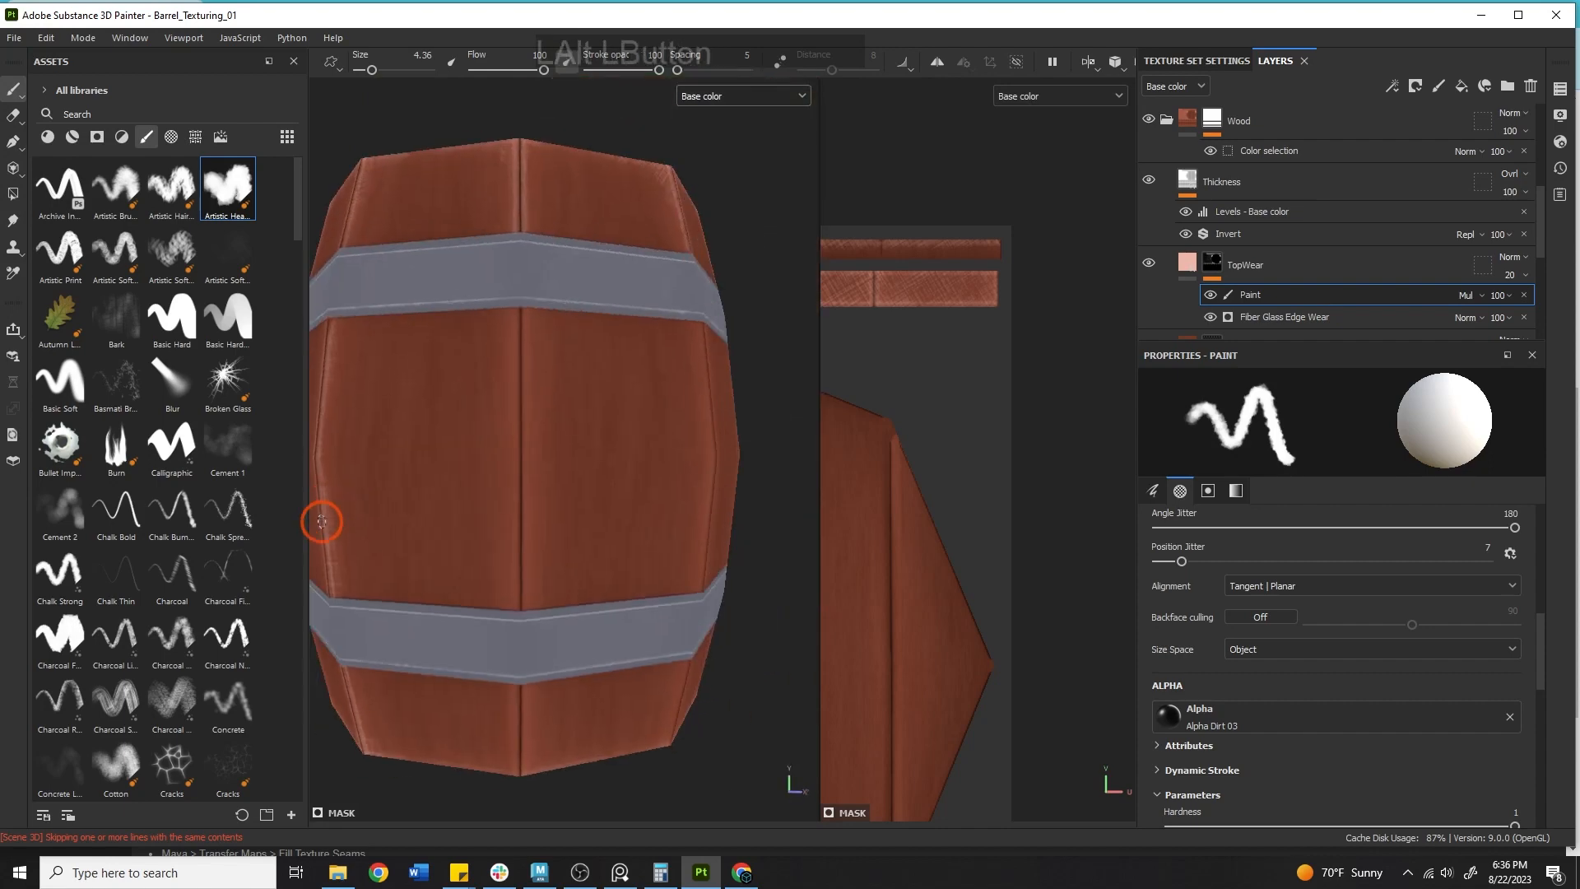
pyautogui.moveTo(505, 275); pyautogui.dragTo(511, 278)
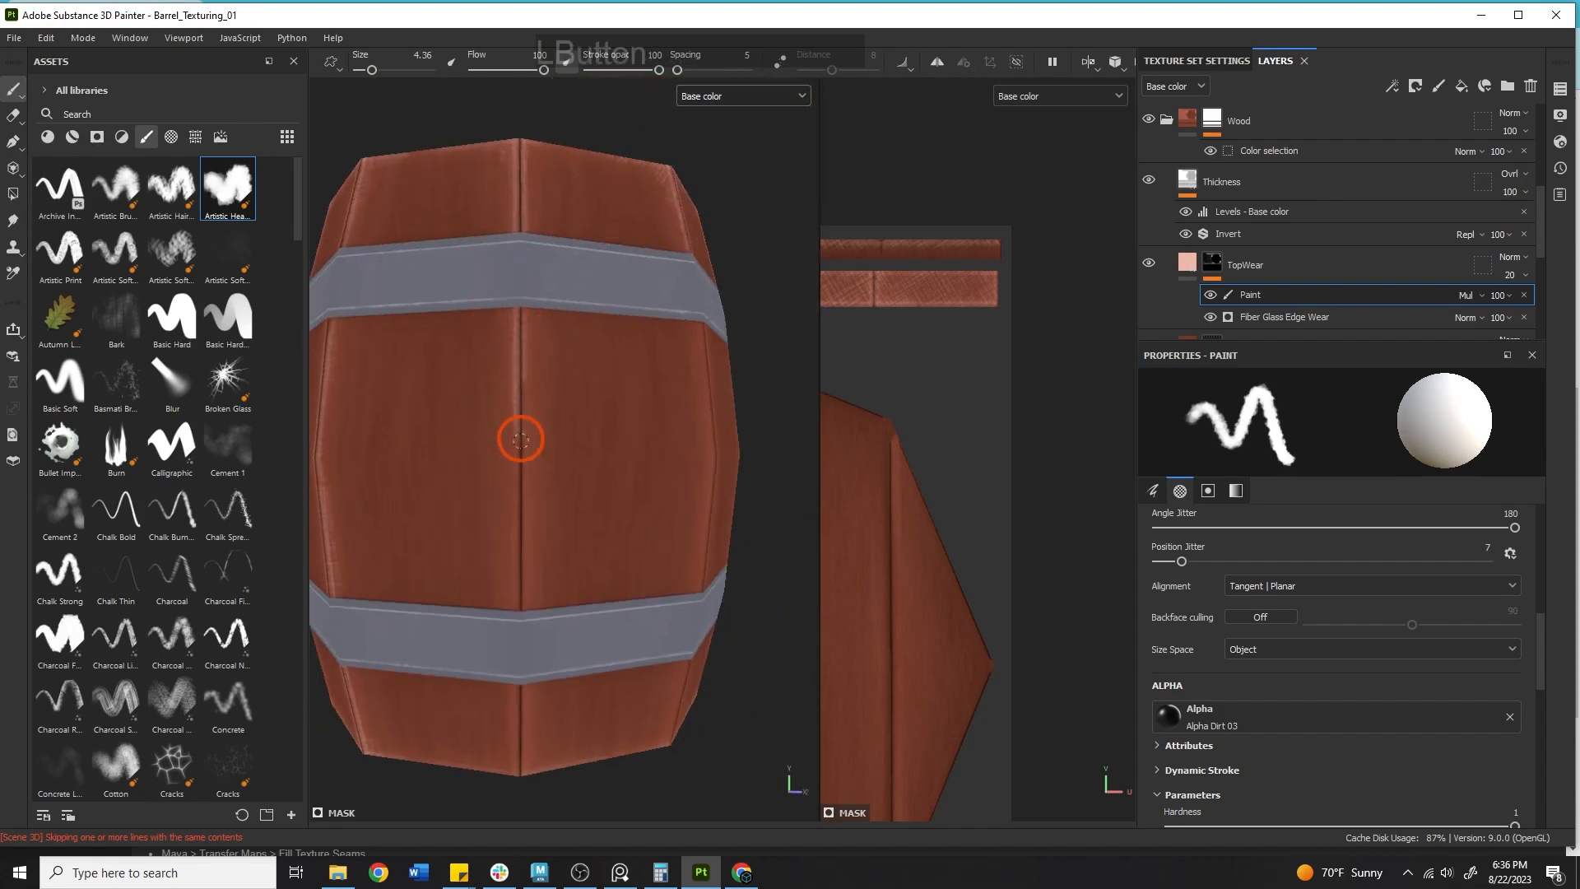
pyautogui.moveTo(521, 440)
pyautogui.mouseDown()
pyautogui.moveTo(516, 602)
pyautogui.moveTo(534, 250)
pyautogui.mouseUp()
pyautogui.keyDown('alt'); pyautogui.moveTo(534, 687); pyautogui.dragTo(614, 254, button='middle'); pyautogui.keyUp('alt')
pyautogui.moveTo(523, 465)
pyautogui.mouseDown()
pyautogui.moveTo(541, 457)
pyautogui.moveTo(539, 545)
pyautogui.mouseUp()
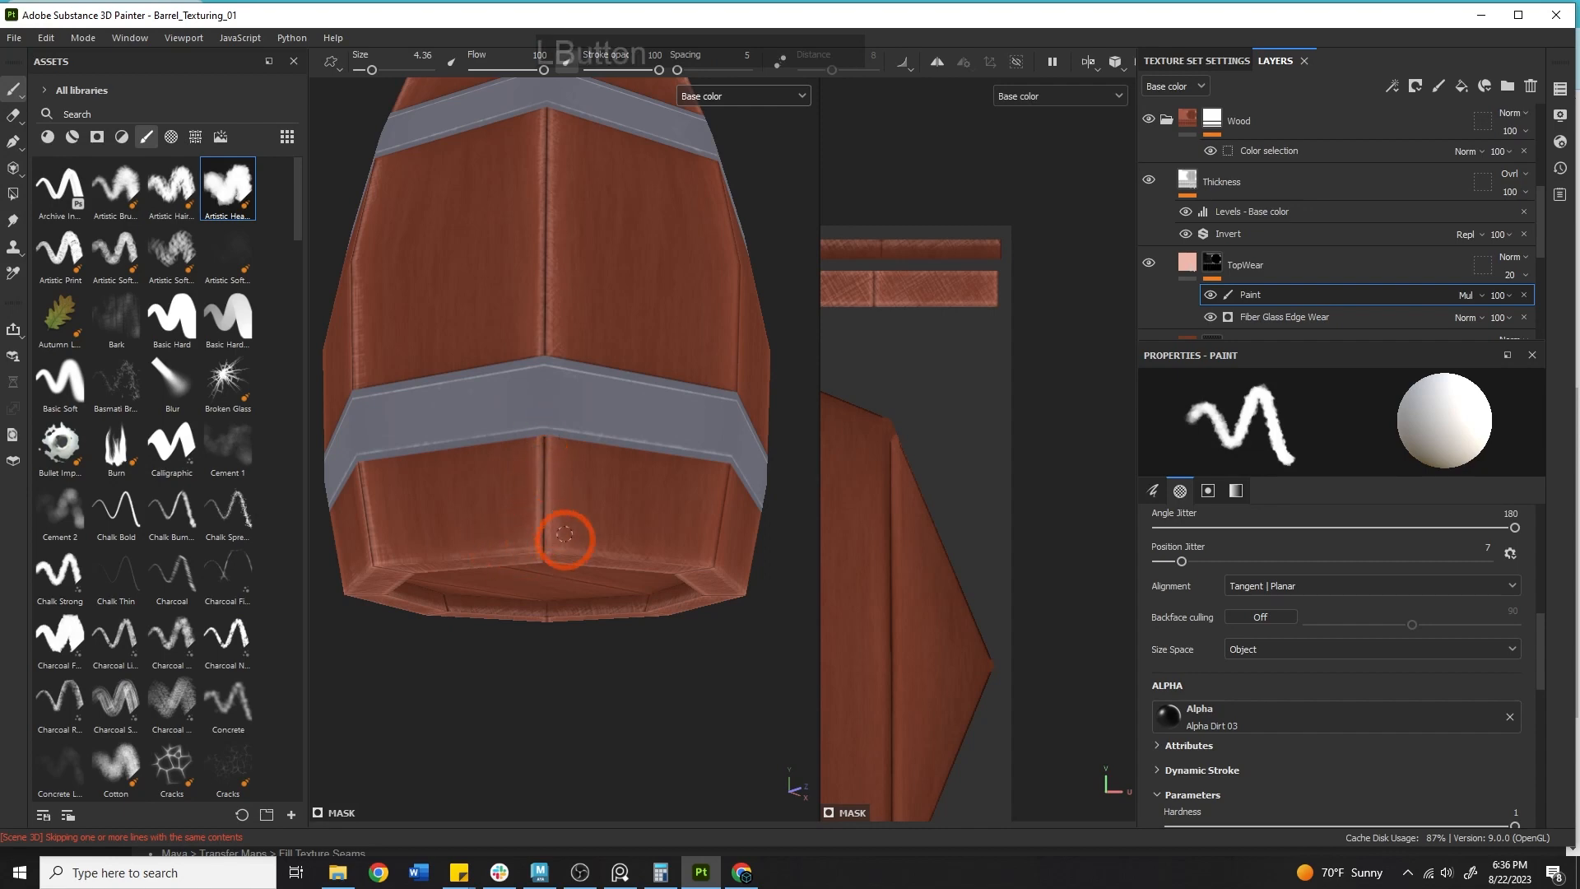
pyautogui.moveTo(733, 574)
pyautogui.keyDown('alt'); pyautogui.mouseDown()
pyautogui.moveTo(670, 491)
pyautogui.moveTo(691, 547)
pyautogui.moveTo(721, 560)
pyautogui.mouseUp(); pyautogui.keyUp('alt')
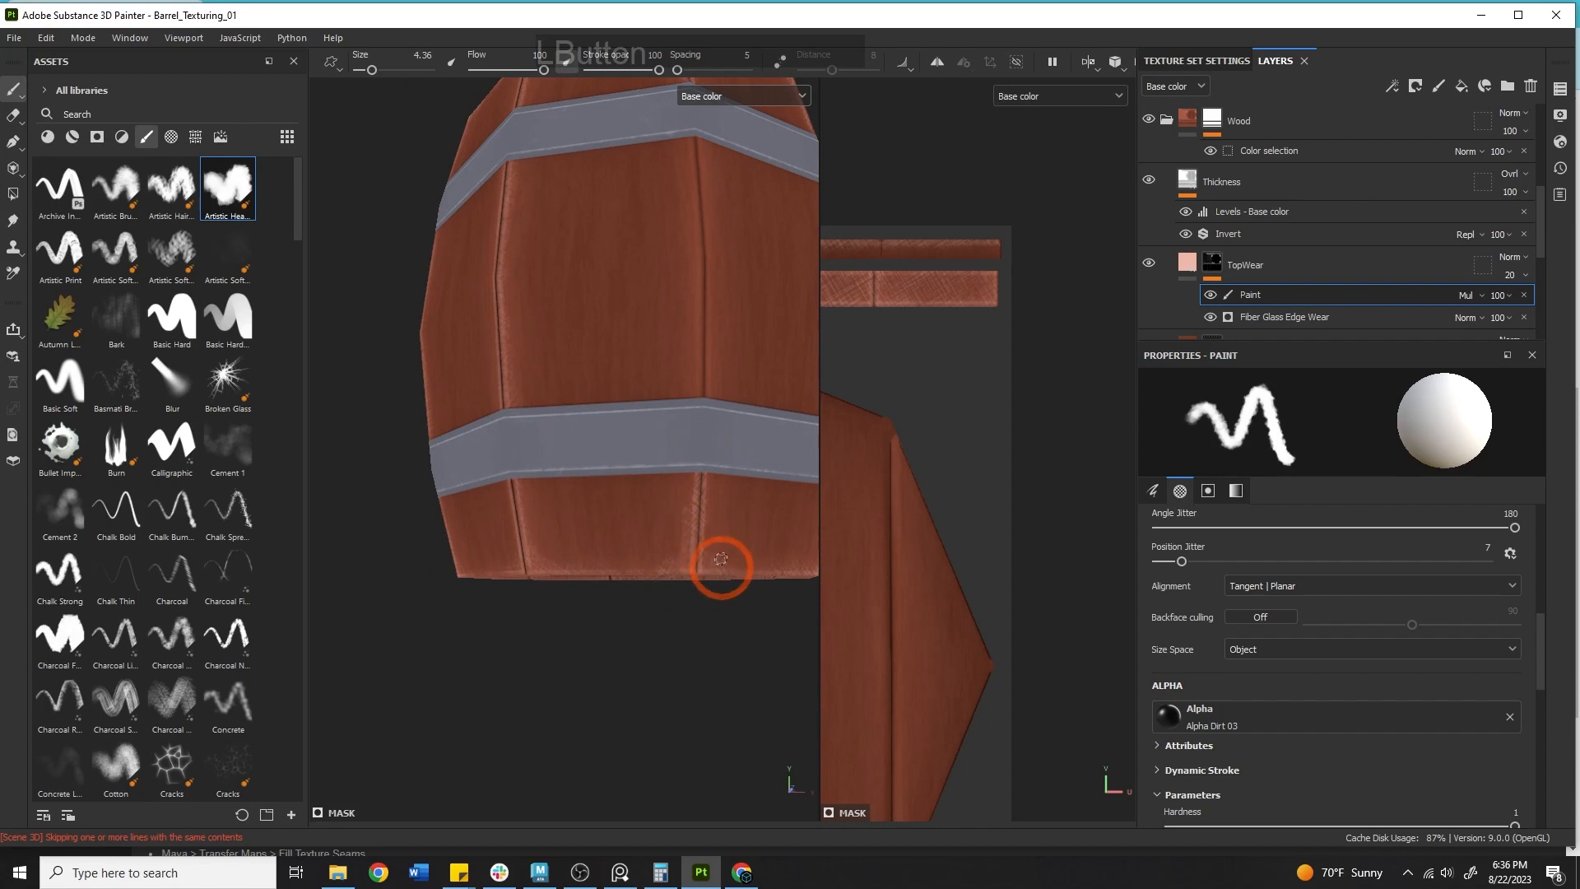
# Undo a long seam stroke and repaint shorter wear along that stave seam above the lower hoop.
pyautogui.moveTo(695, 350); pyautogui.dragTo(685, 132)
pyautogui.hotkey('ctrl', 'z')
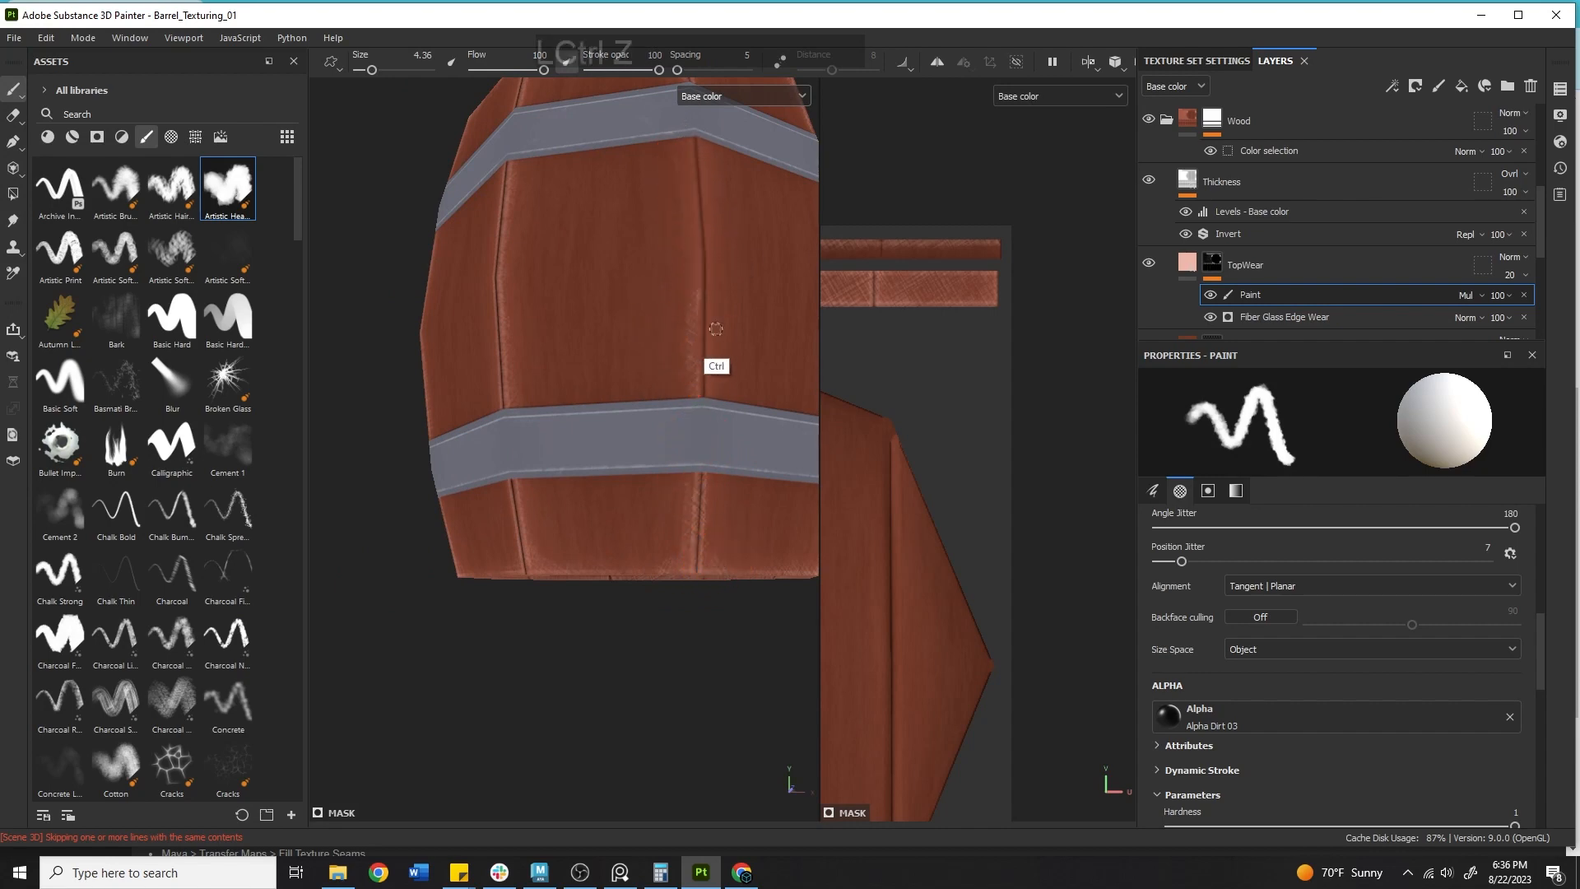
pyautogui.moveTo(700, 364); pyautogui.dragTo(701, 384)
pyautogui.moveTo(702, 310)
pyautogui.mouseDown()
pyautogui.moveTo(687, 141)
pyautogui.moveTo(715, 372)
pyautogui.mouseUp()
pyautogui.click(707, 127)
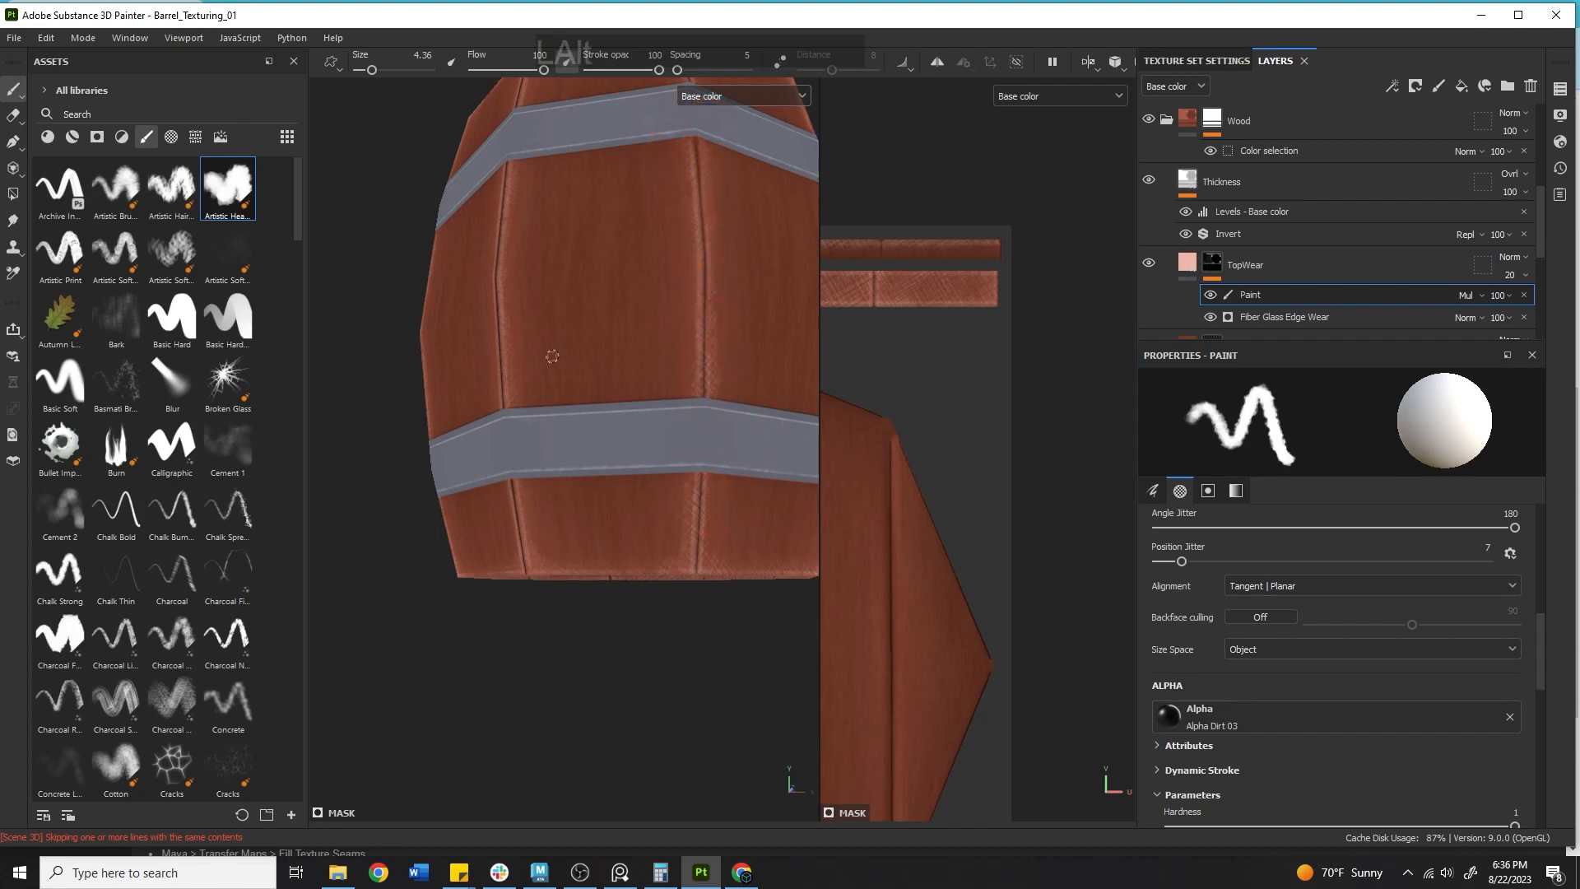
# Paint wear down another stave seam and swap the brush colours back to white.
pyautogui.keyDown('alt'); pyautogui.moveTo(552, 355); pyautogui.dragTo(405, 314); pyautogui.keyUp('alt')
pyautogui.click(504, 293)
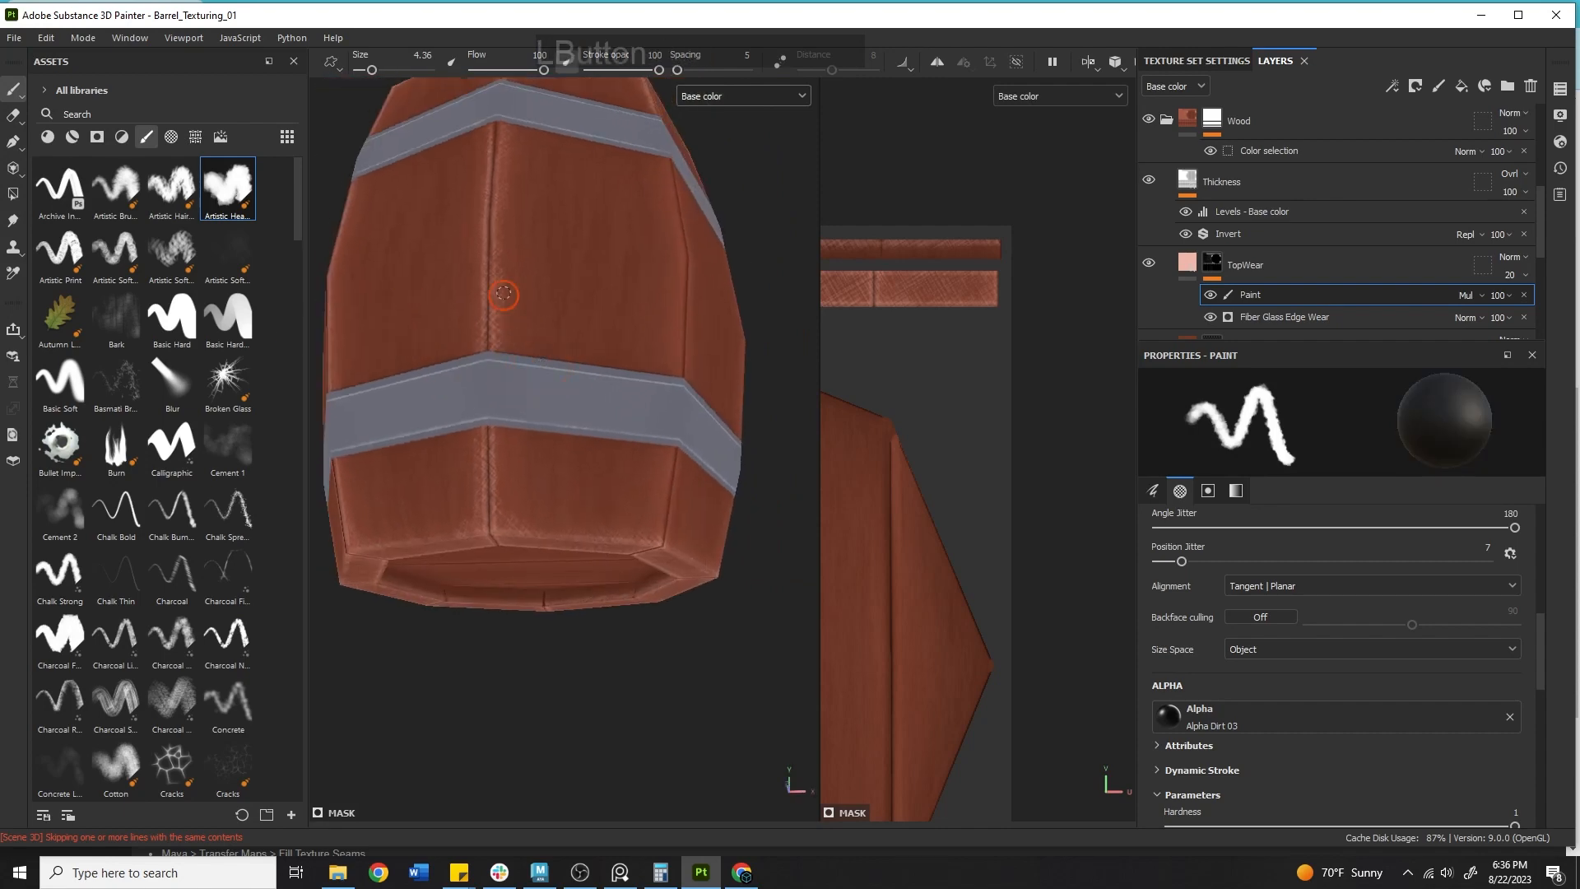
pyautogui.moveTo(503, 262); pyautogui.dragTo(521, 204)
pyautogui.press('x')
pyautogui.moveTo(501, 403); pyautogui.dragTo(496, 431)
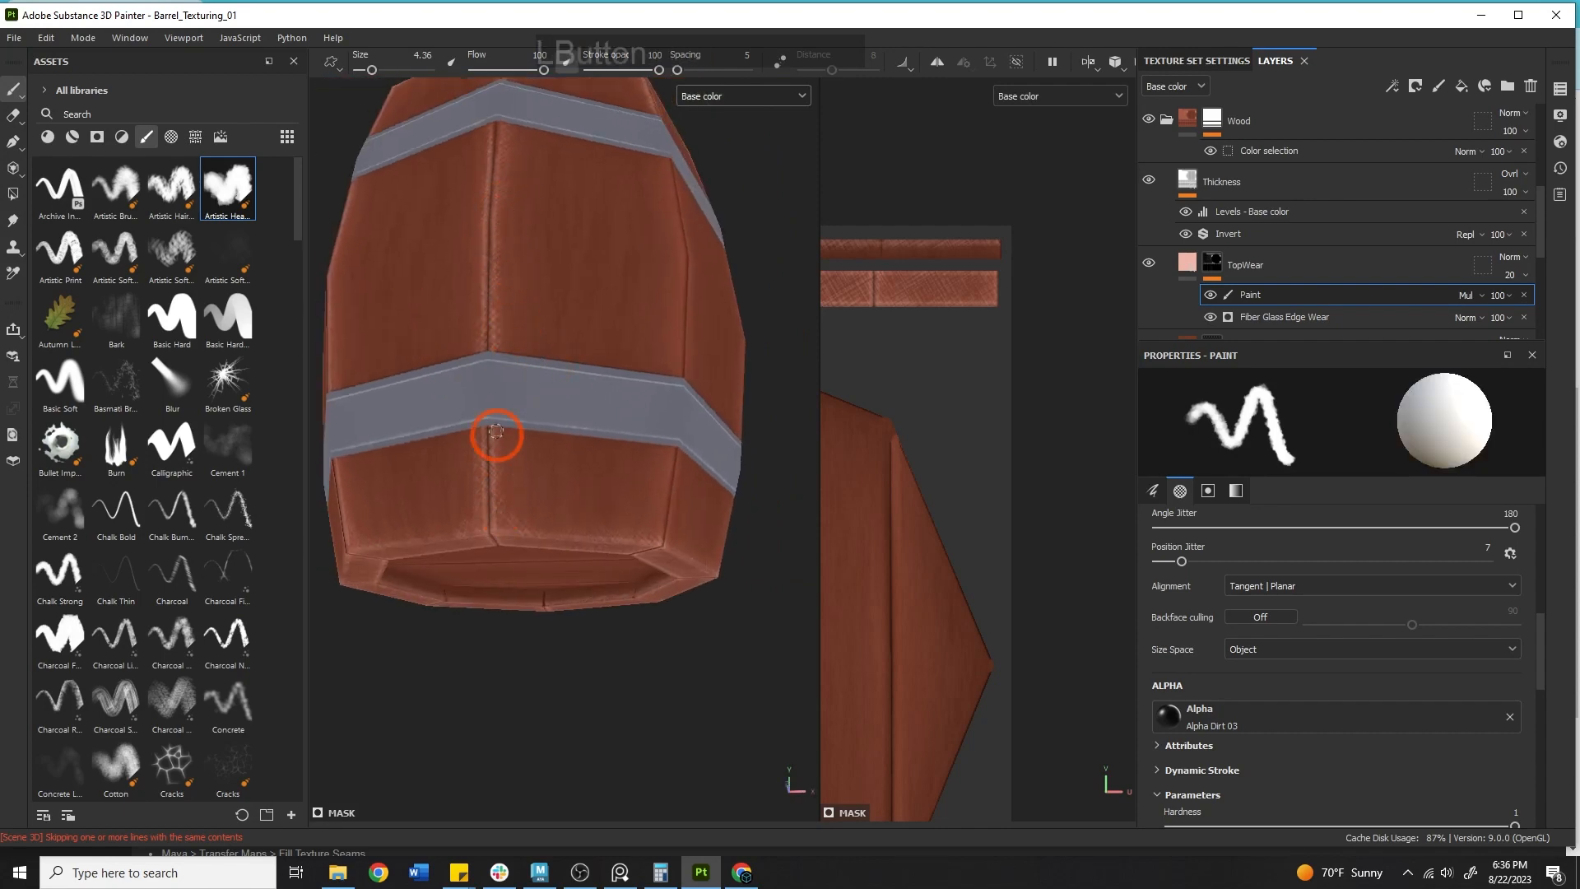
# Paint wear along a stave seam running from the lower hoop up to the upper hoop.
pyautogui.moveTo(652, 491)
pyautogui.mouseDown()
pyautogui.moveTo(721, 511)
pyautogui.moveTo(698, 551)
pyautogui.mouseUp()
pyautogui.moveTo(657, 453); pyautogui.dragTo(666, 409)
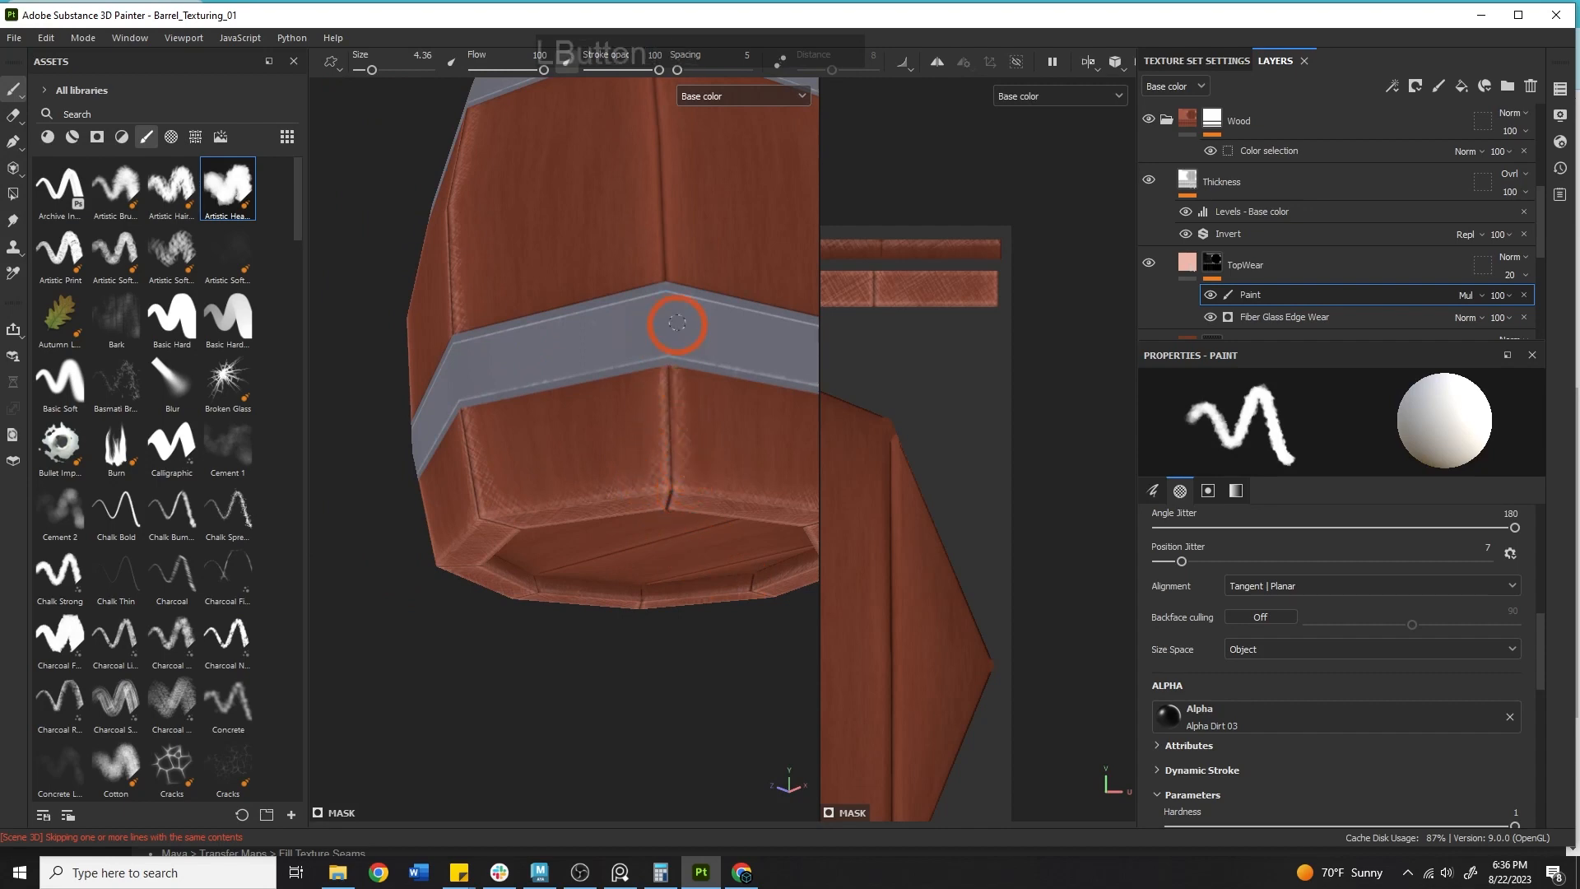
pyautogui.keyDown('alt'); pyautogui.moveTo(688, 335); pyautogui.dragTo(684, 299); pyautogui.keyUp('alt')
pyautogui.keyDown('alt'); pyautogui.moveTo(417, 309); pyautogui.dragTo(401, 546, button='middle'); pyautogui.keyUp('alt')
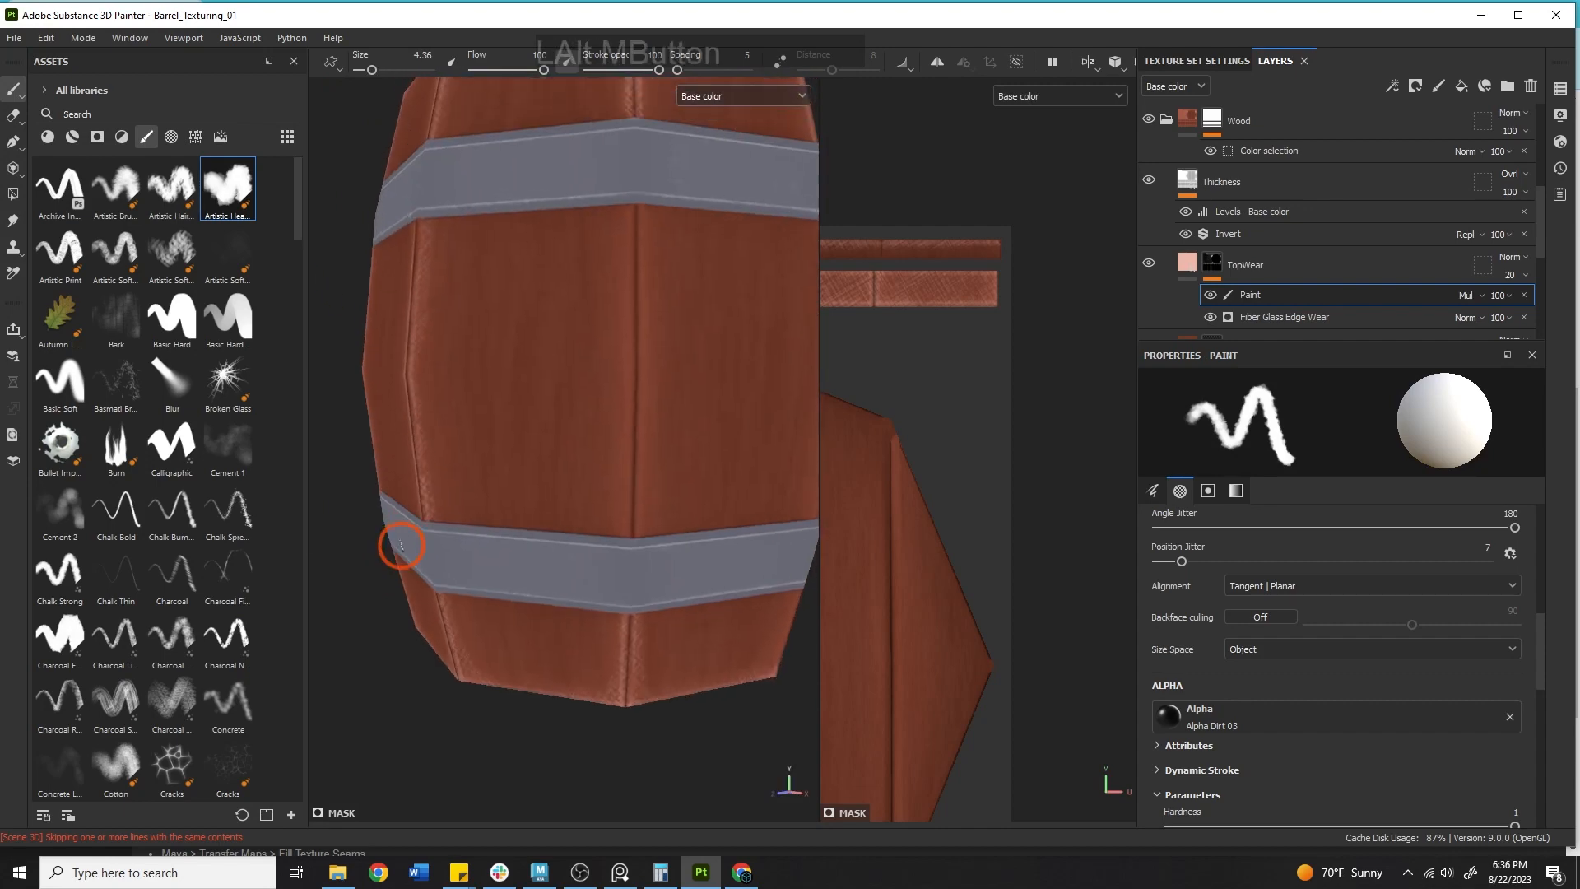
pyautogui.moveTo(617, 564); pyautogui.dragTo(646, 191)
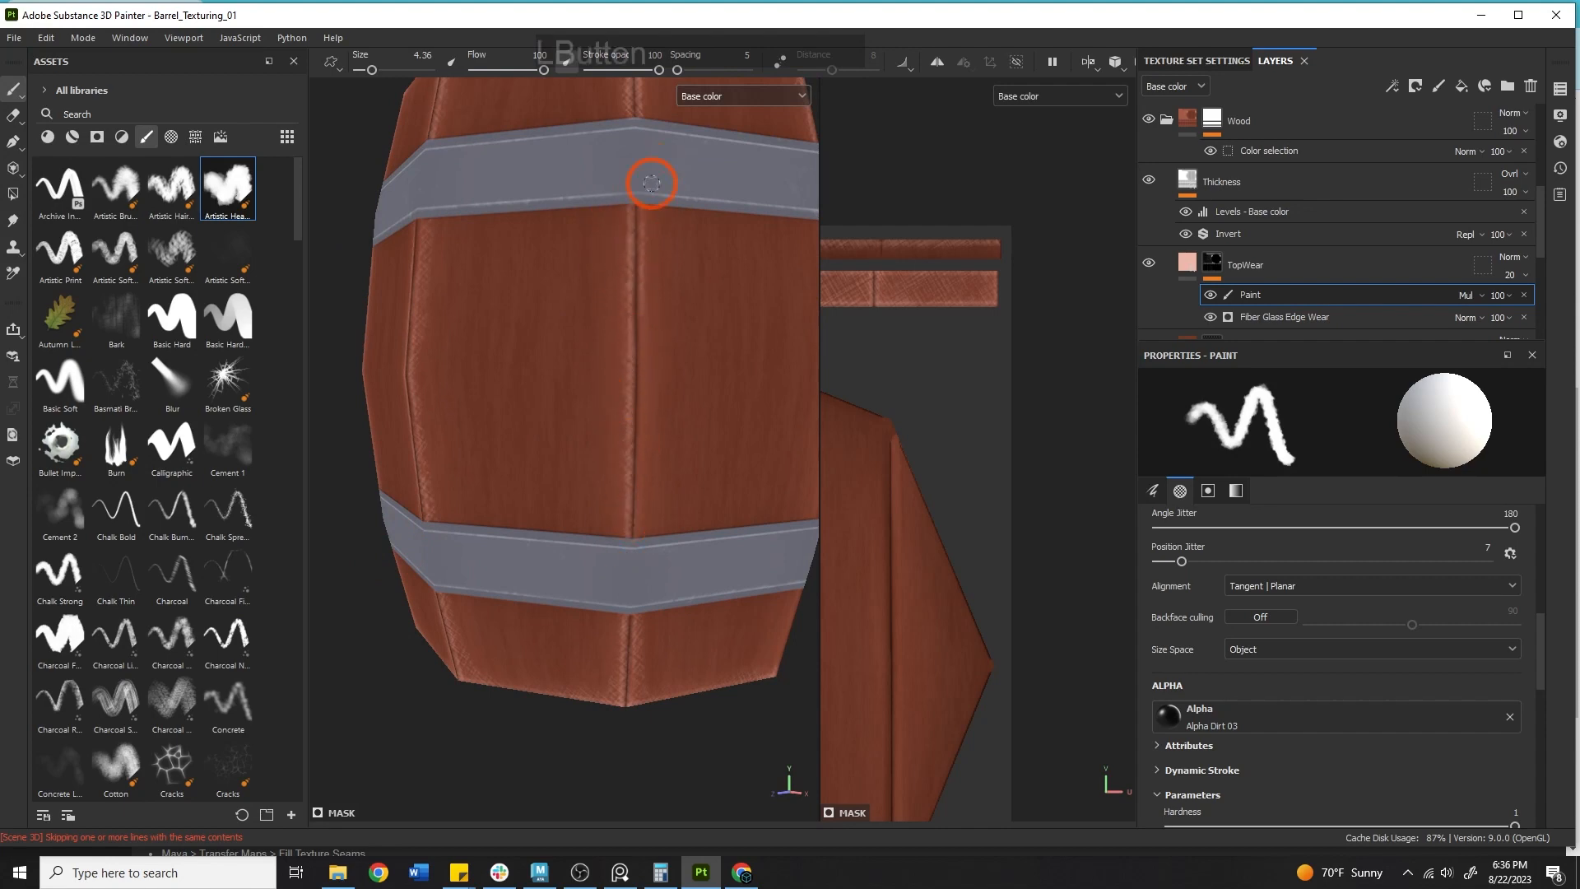
pyautogui.moveTo(641, 335)
pyautogui.mouseDown()
pyautogui.moveTo(638, 494)
pyautogui.moveTo(655, 511)
pyautogui.mouseUp()
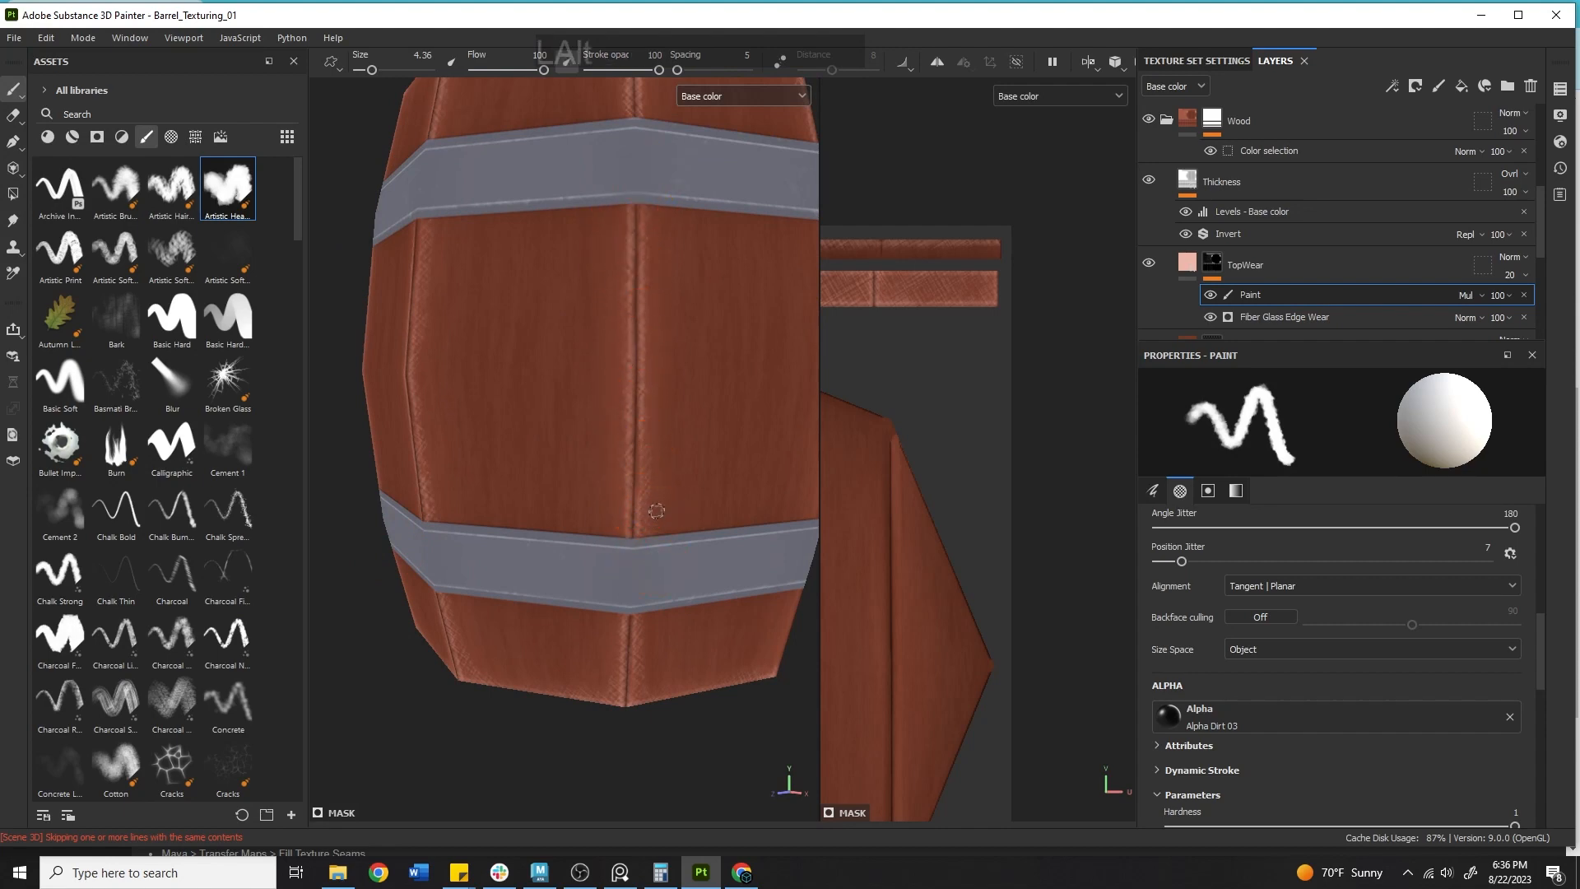
# Add wear strokes along the next stave seam in the barrel's middle section and below the lower hoop.
pyautogui.keyDown('alt'); pyautogui.moveTo(659, 440); pyautogui.dragTo(549, 511); pyautogui.keyUp('alt')
pyautogui.keyDown('alt'); pyautogui.moveTo(550, 511); pyautogui.dragTo(571, 497, button='right'); pyautogui.keyUp('alt')
pyautogui.keyDown('alt'); pyautogui.moveTo(571, 497); pyautogui.dragTo(684, 419, button='middle'); pyautogui.keyUp('alt')
pyautogui.keyDown('alt'); pyautogui.moveTo(684, 420); pyautogui.dragTo(697, 446); pyautogui.keyUp('alt')
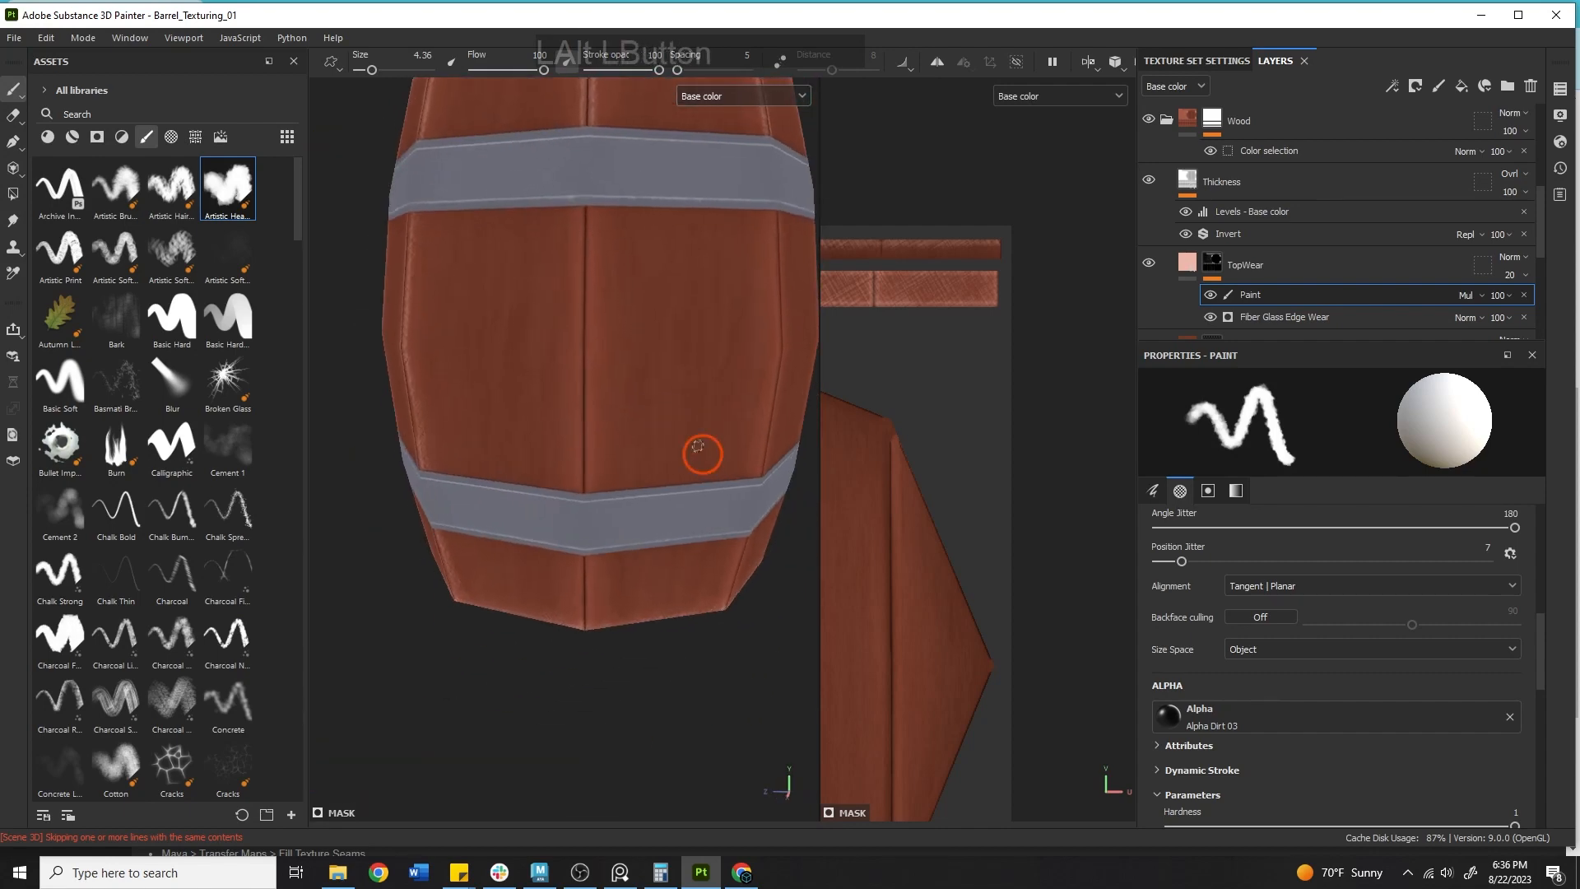
pyautogui.moveTo(587, 251); pyautogui.dragTo(584, 219)
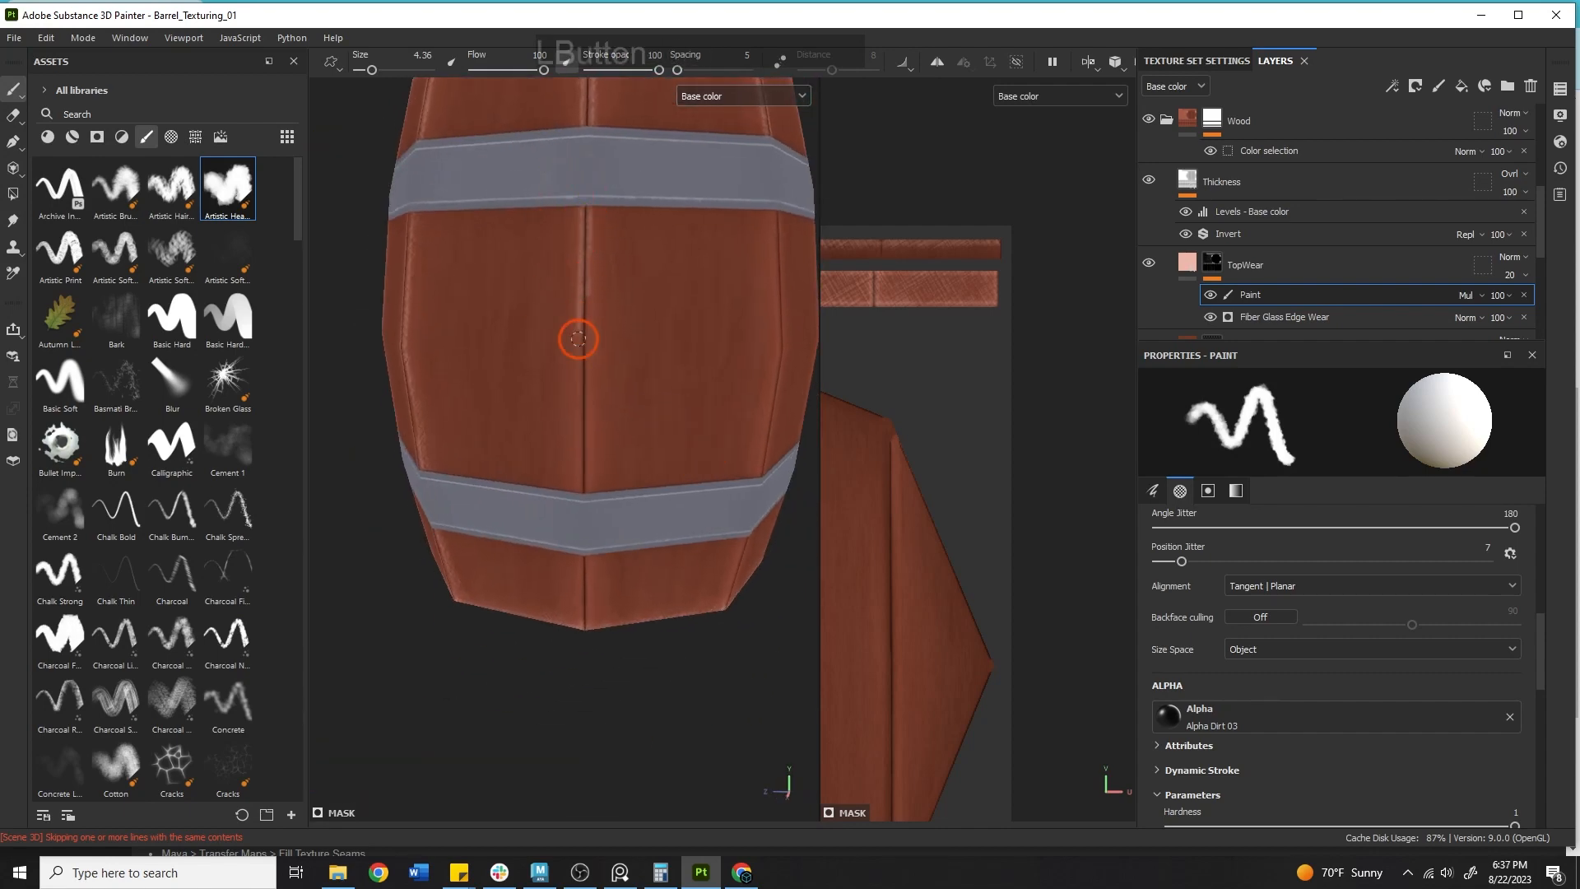
pyautogui.moveTo(579, 339); pyautogui.dragTo(576, 383)
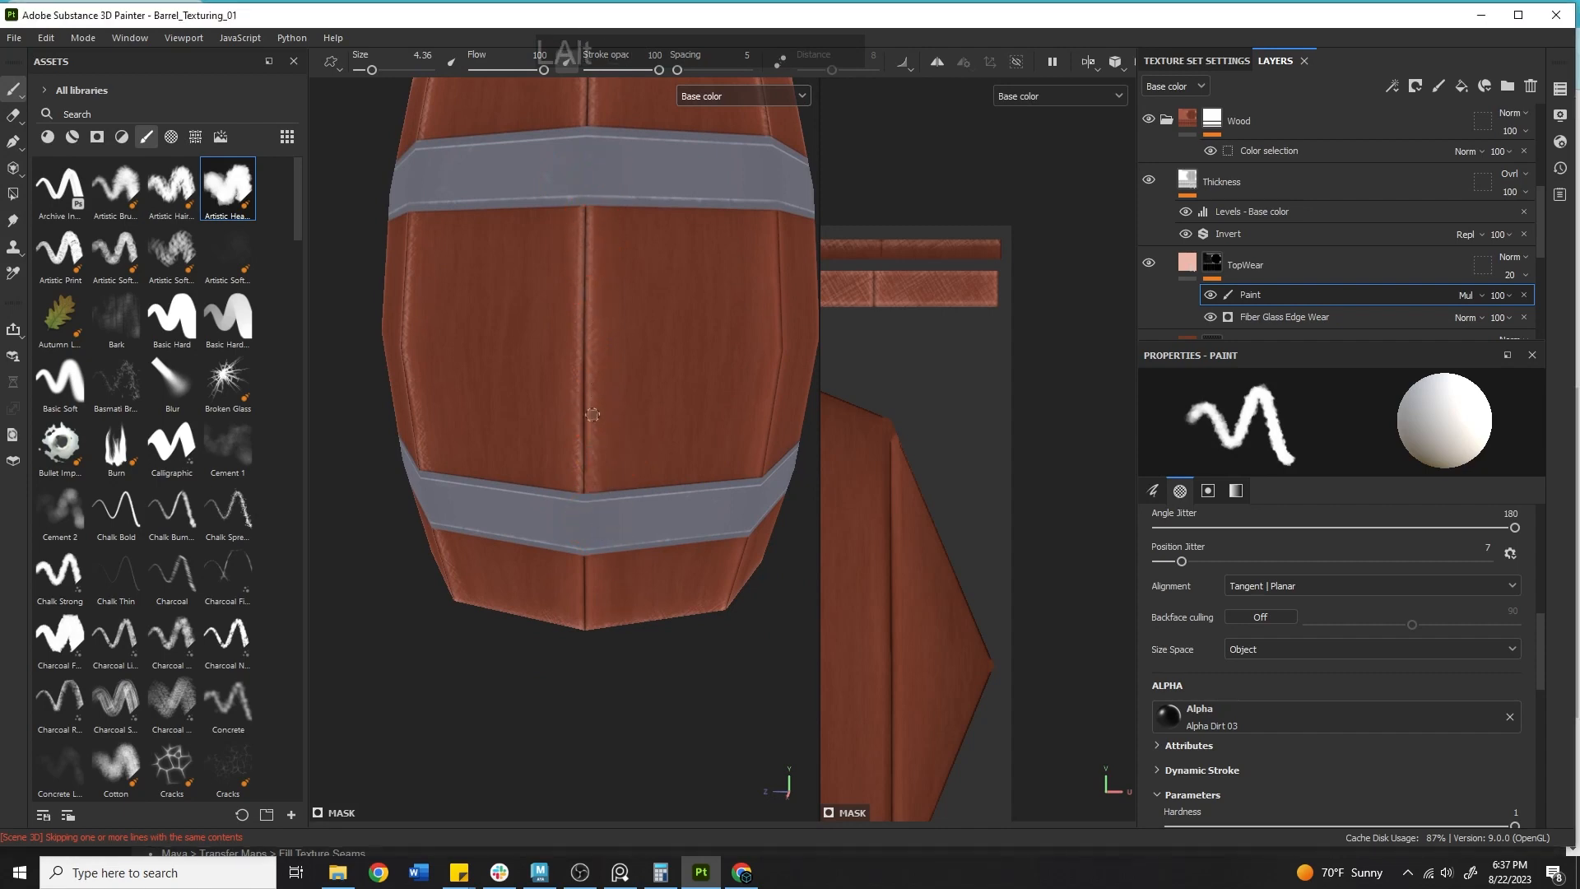
pyautogui.keyDown('alt'); pyautogui.moveTo(586, 500); pyautogui.dragTo(577, 551); pyautogui.keyUp('alt')
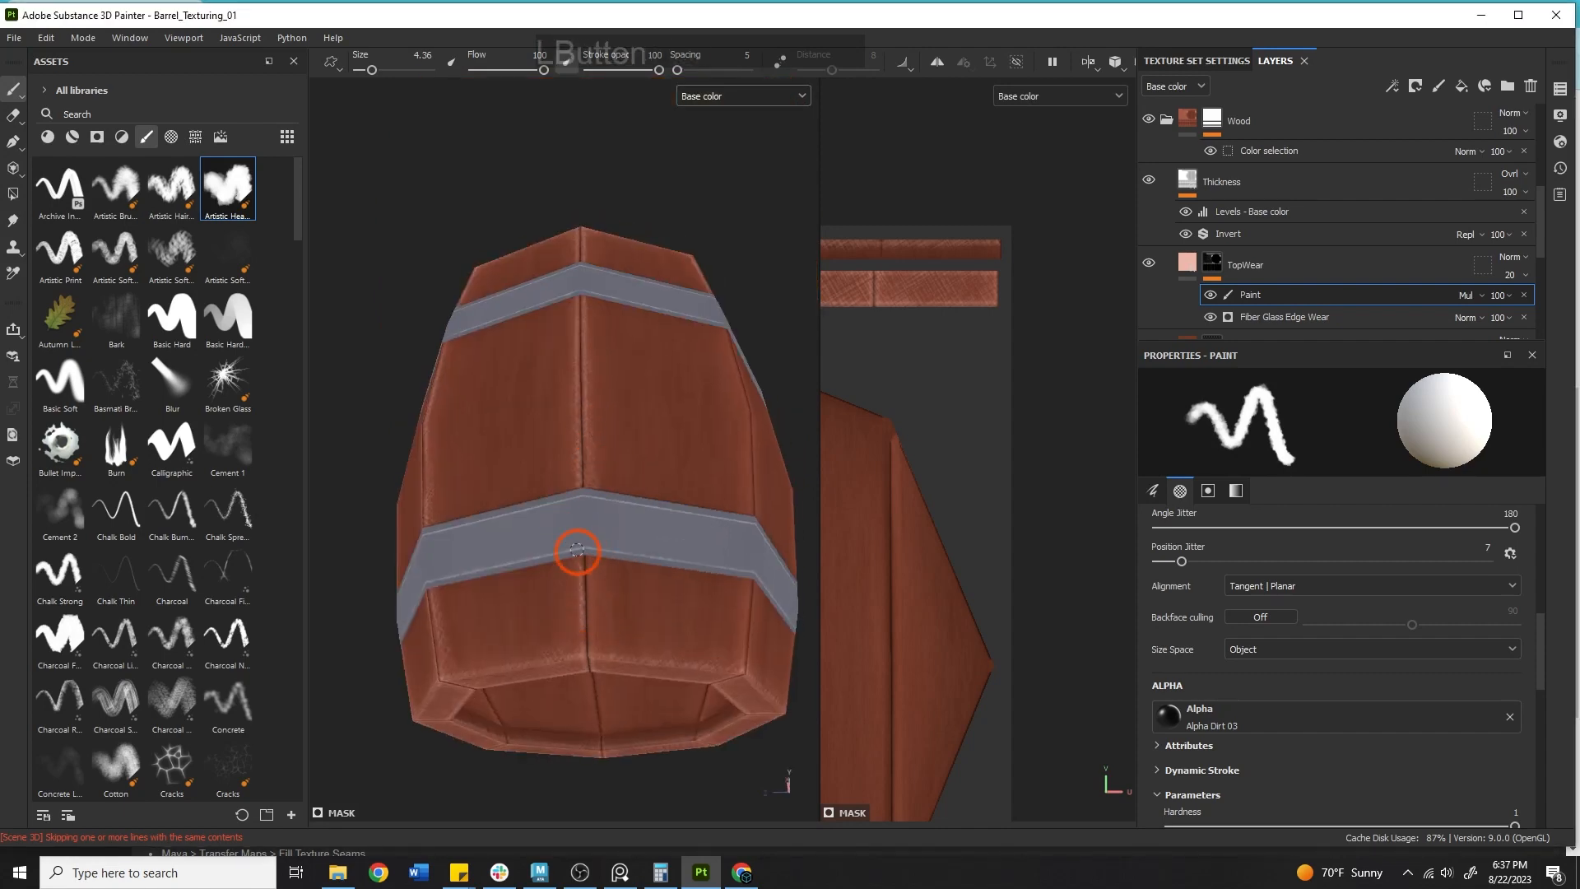
pyautogui.moveTo(590, 610); pyautogui.dragTo(589, 598)
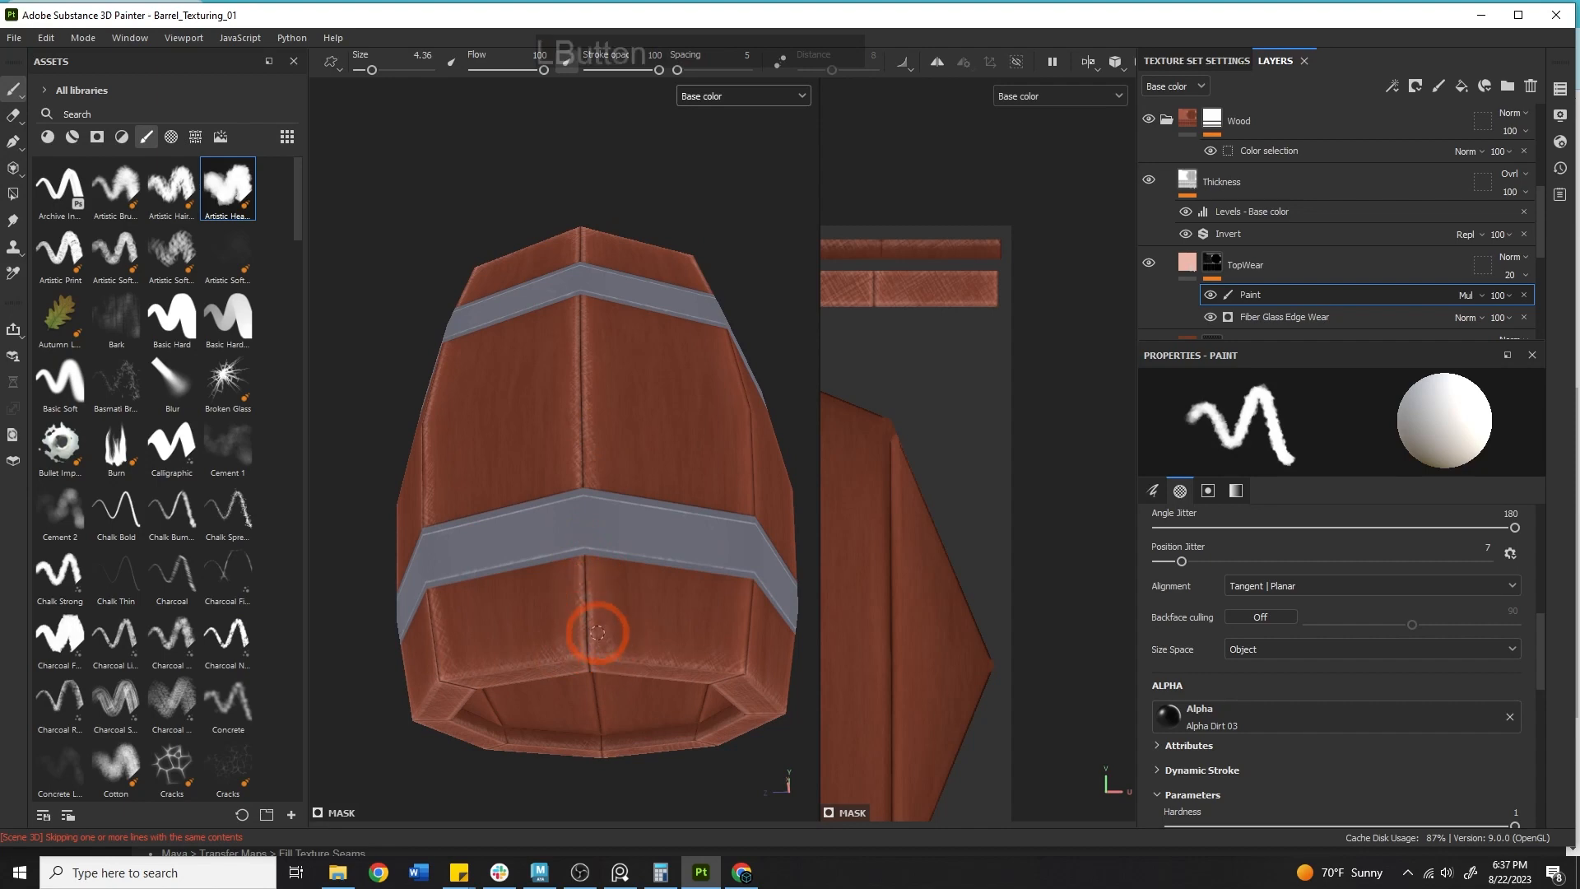
# Paint wear along a side stave seam between the hoops.
pyautogui.moveTo(776, 592)
pyautogui.keyDown('alt'); pyautogui.mouseDown()
pyautogui.moveTo(719, 595)
pyautogui.moveTo(665, 692)
pyautogui.moveTo(672, 660)
pyautogui.mouseUp(); pyautogui.keyUp('alt')
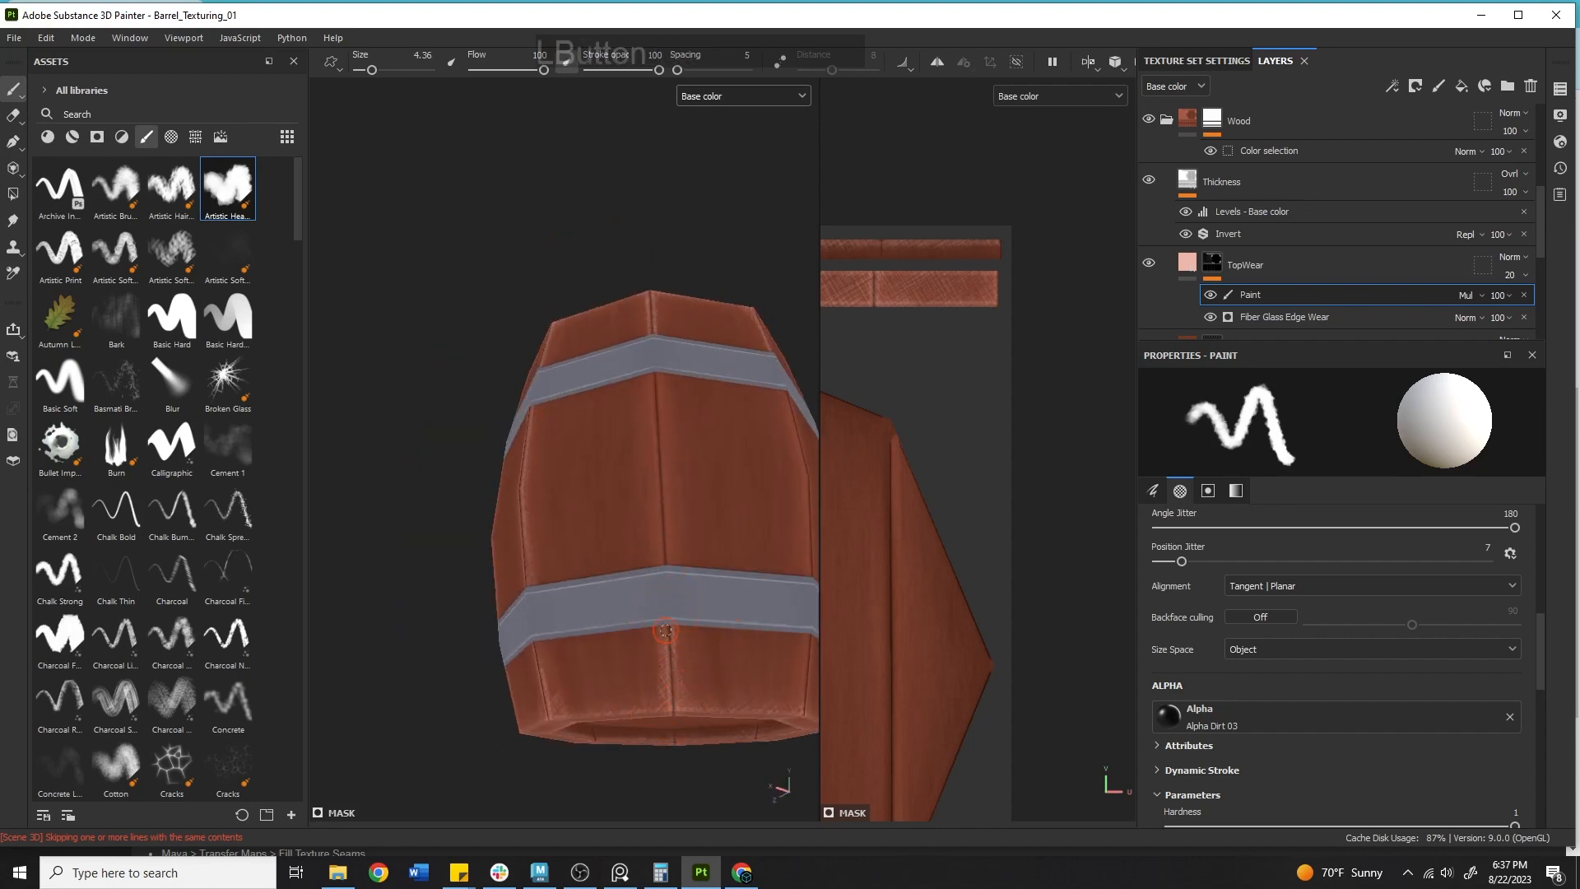
pyautogui.moveTo(658, 516); pyautogui.dragTo(654, 457)
pyautogui.moveTo(650, 354); pyautogui.dragTo(656, 346)
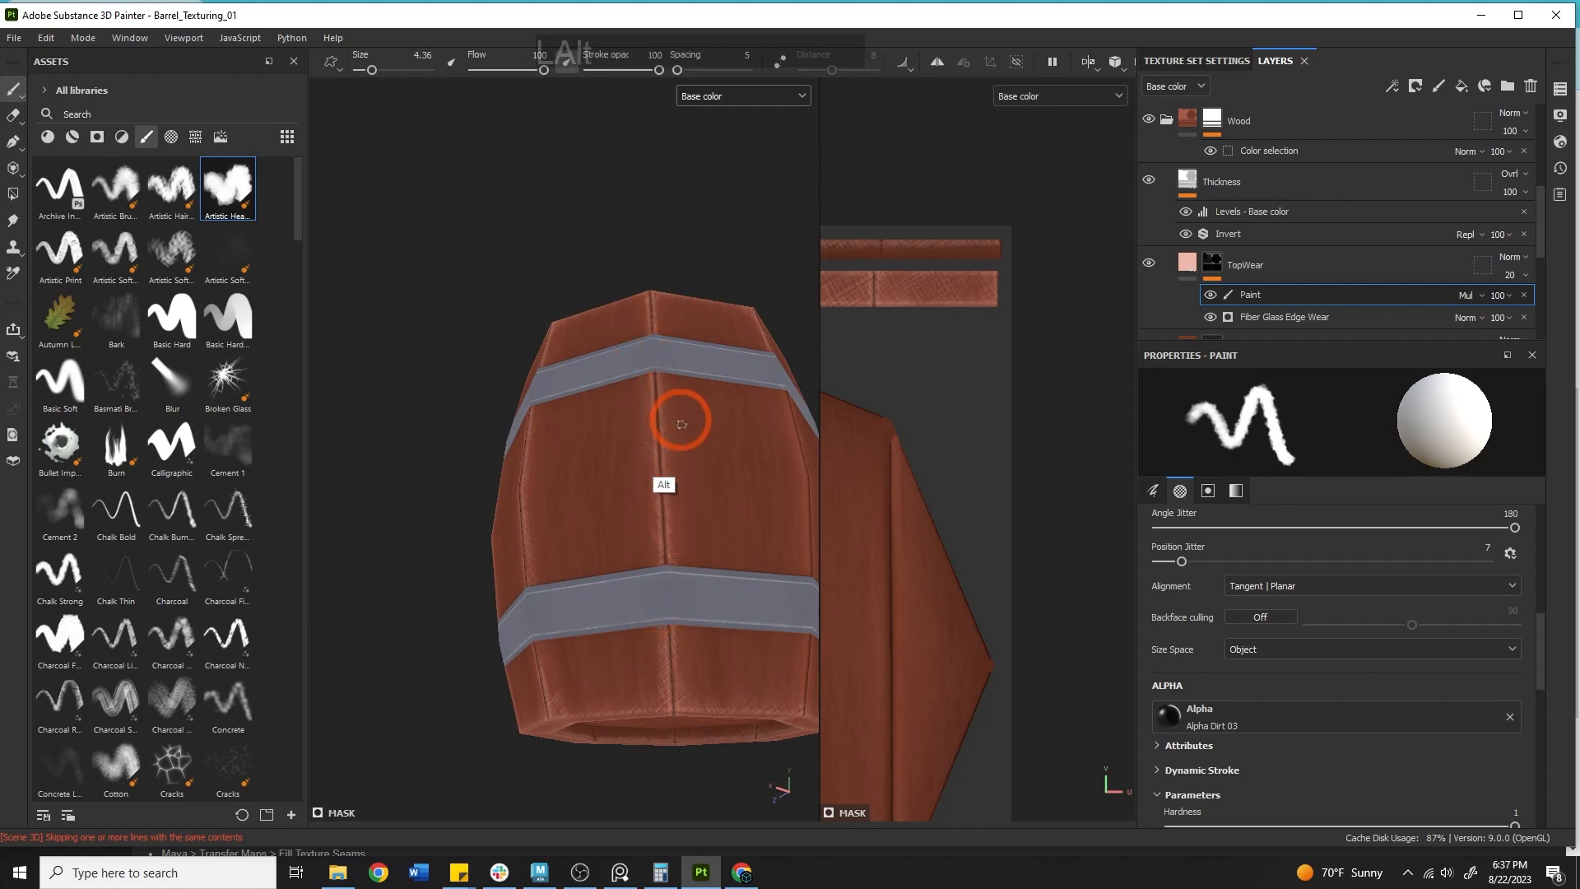
pyautogui.keyDown('alt'); pyautogui.moveTo(680, 417); pyautogui.dragTo(656, 579); pyautogui.keyUp('alt')
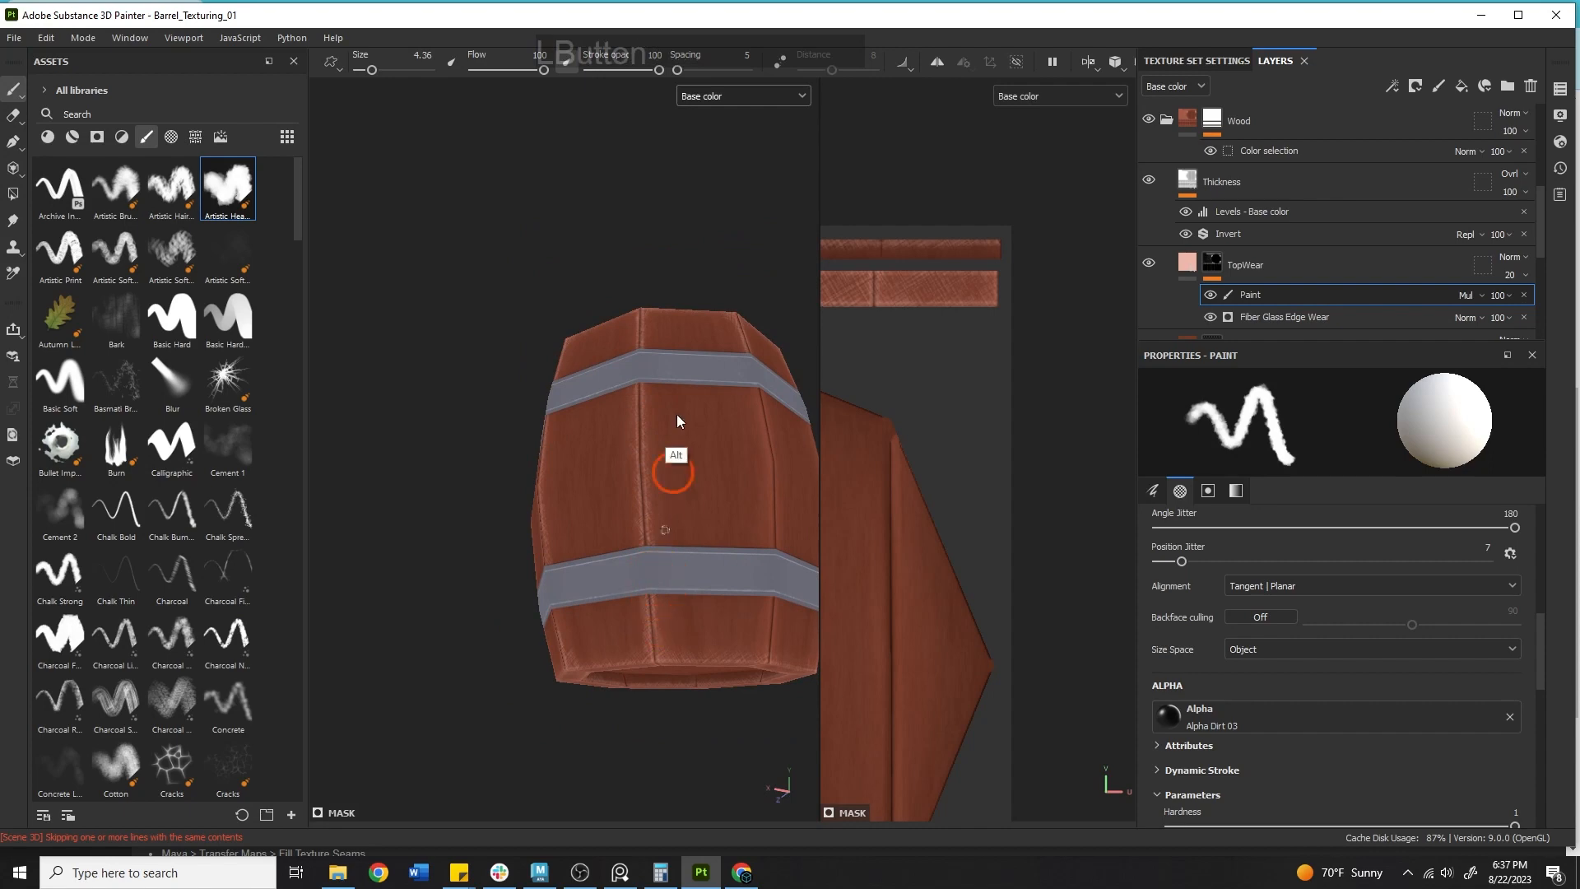
pyautogui.moveTo(645, 356)
pyautogui.keyDown('alt'); pyautogui.mouseDown()
pyautogui.moveTo(645, 395)
pyautogui.moveTo(635, 344)
pyautogui.mouseUp(); pyautogui.keyUp('alt')
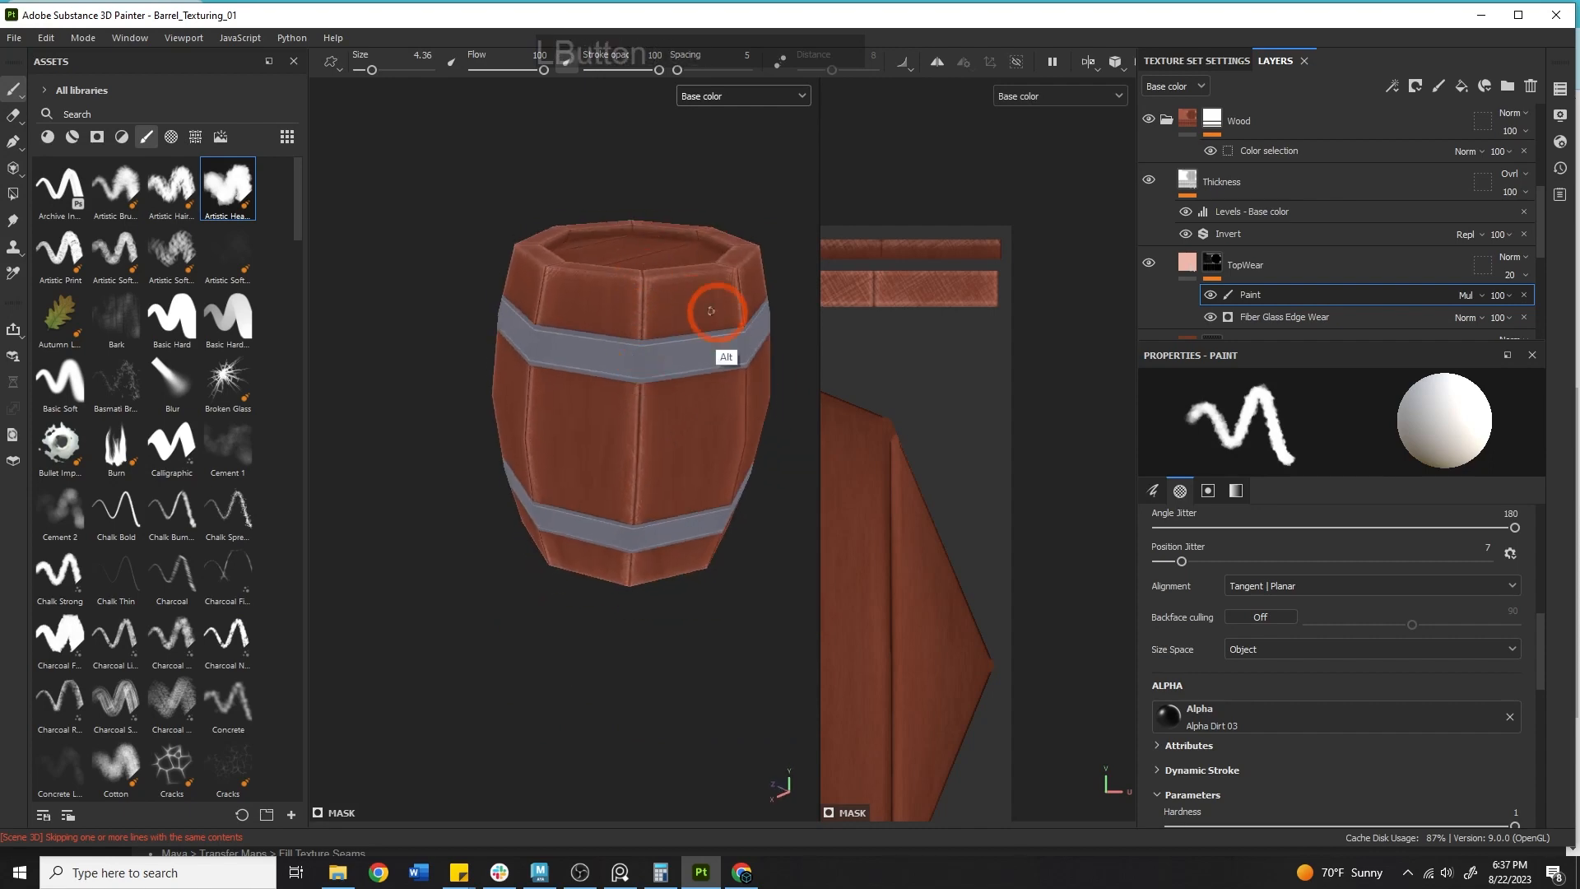
# Add wear to the remaining stave seams above and below the lower hoop around the barrel.
pyautogui.keyDown('alt'); pyautogui.moveTo(606, 275); pyautogui.dragTo(740, 256); pyautogui.keyUp('alt')
pyautogui.keyDown('alt'); pyautogui.moveTo(645, 291); pyautogui.dragTo(354, 262, button='middle'); pyautogui.keyUp('alt')
pyautogui.keyDown('alt'); pyautogui.moveTo(494, 304); pyautogui.dragTo(593, 318); pyautogui.keyUp('alt')
pyautogui.keyDown('alt'); pyautogui.moveTo(553, 369); pyautogui.dragTo(593, 384, button='right'); pyautogui.keyUp('alt')
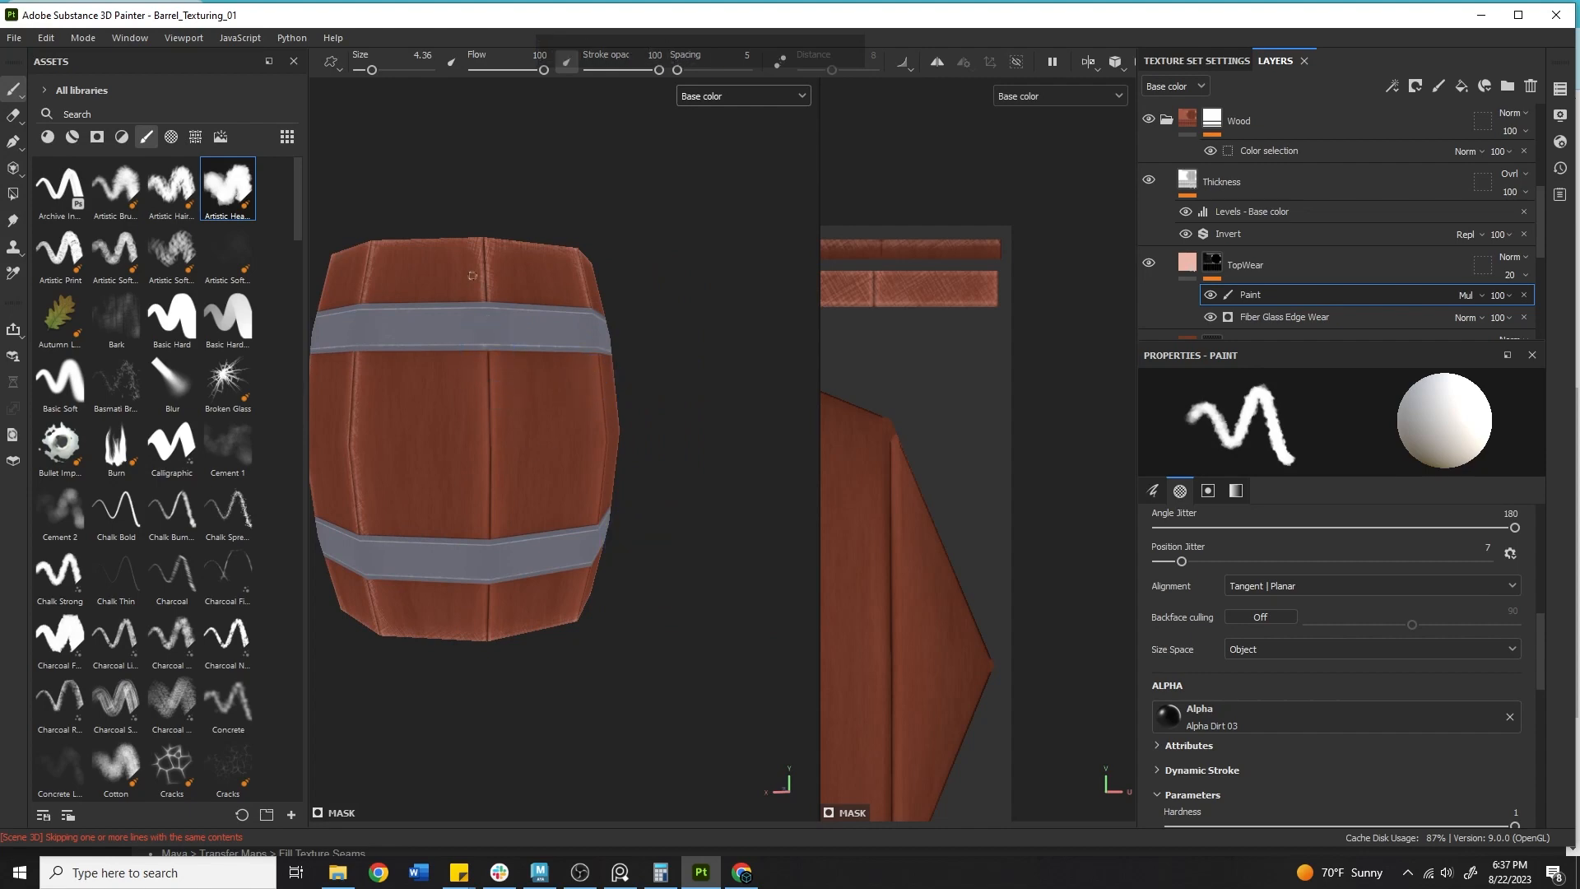
pyautogui.click(488, 373)
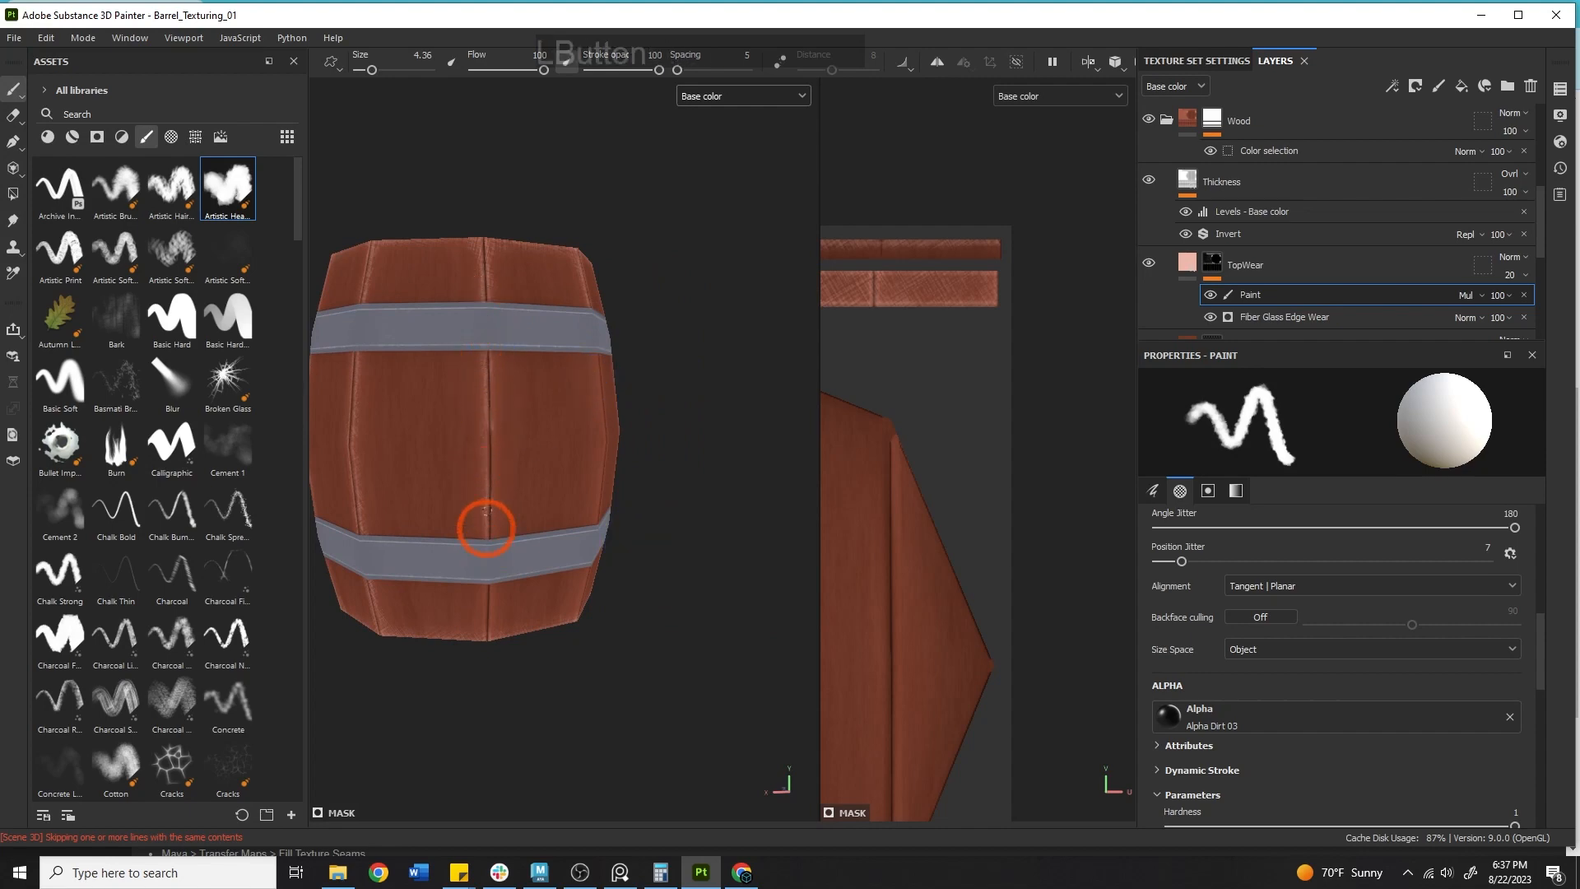
pyautogui.keyDown('alt'); pyautogui.moveTo(484, 353); pyautogui.dragTo(494, 355); pyautogui.keyUp('alt')
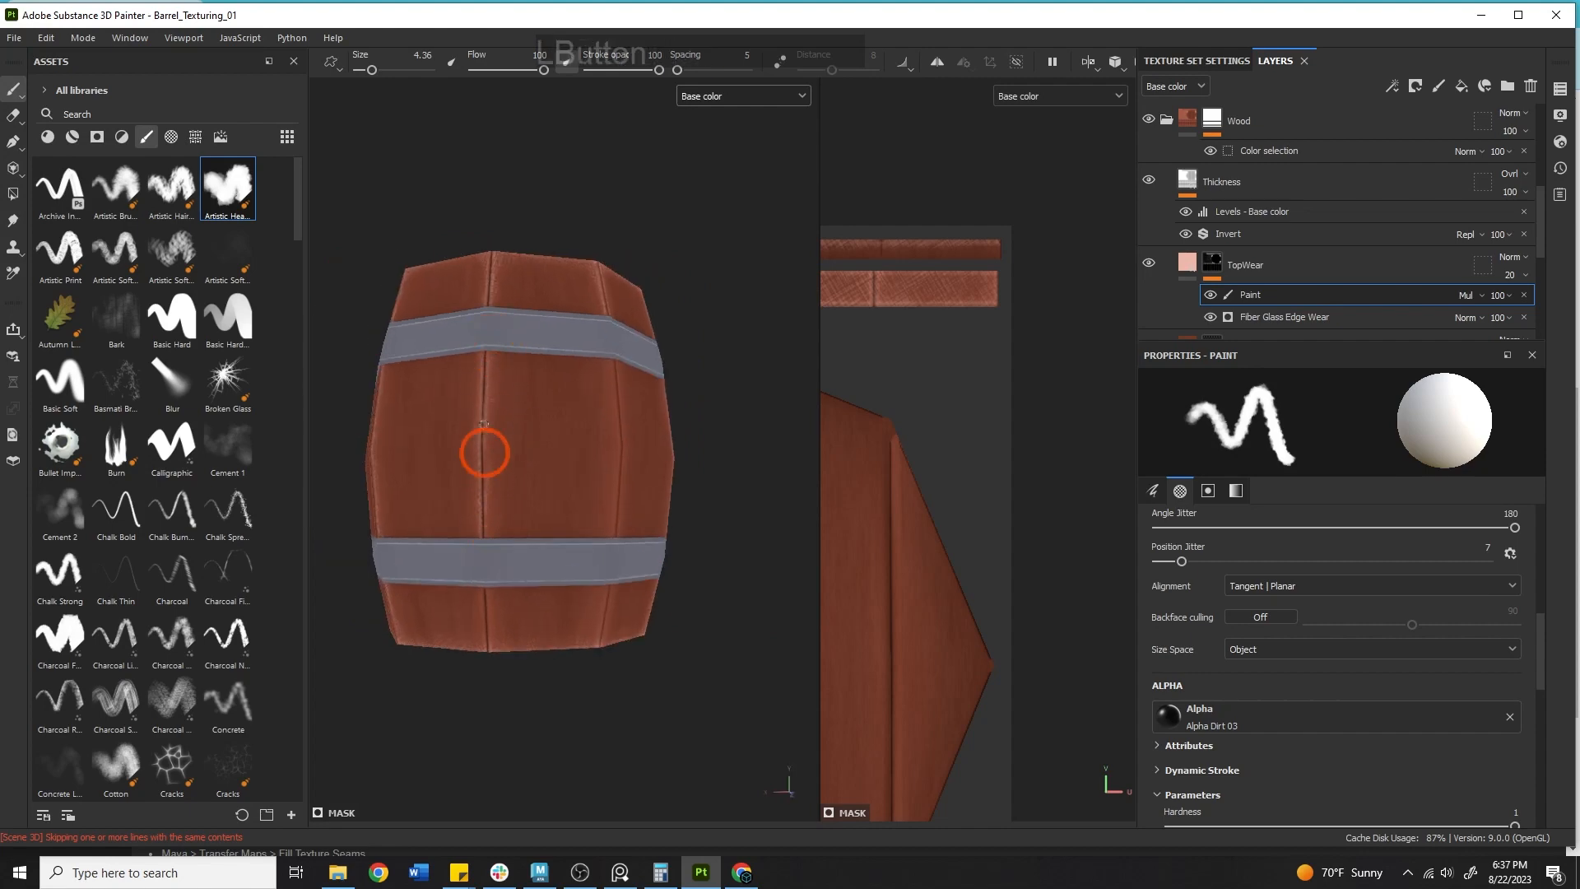
pyautogui.moveTo(512, 546)
pyautogui.keyDown('alt'); pyautogui.mouseDown()
pyautogui.moveTo(515, 493)
pyautogui.moveTo(487, 557)
pyautogui.mouseUp(); pyautogui.keyUp('alt')
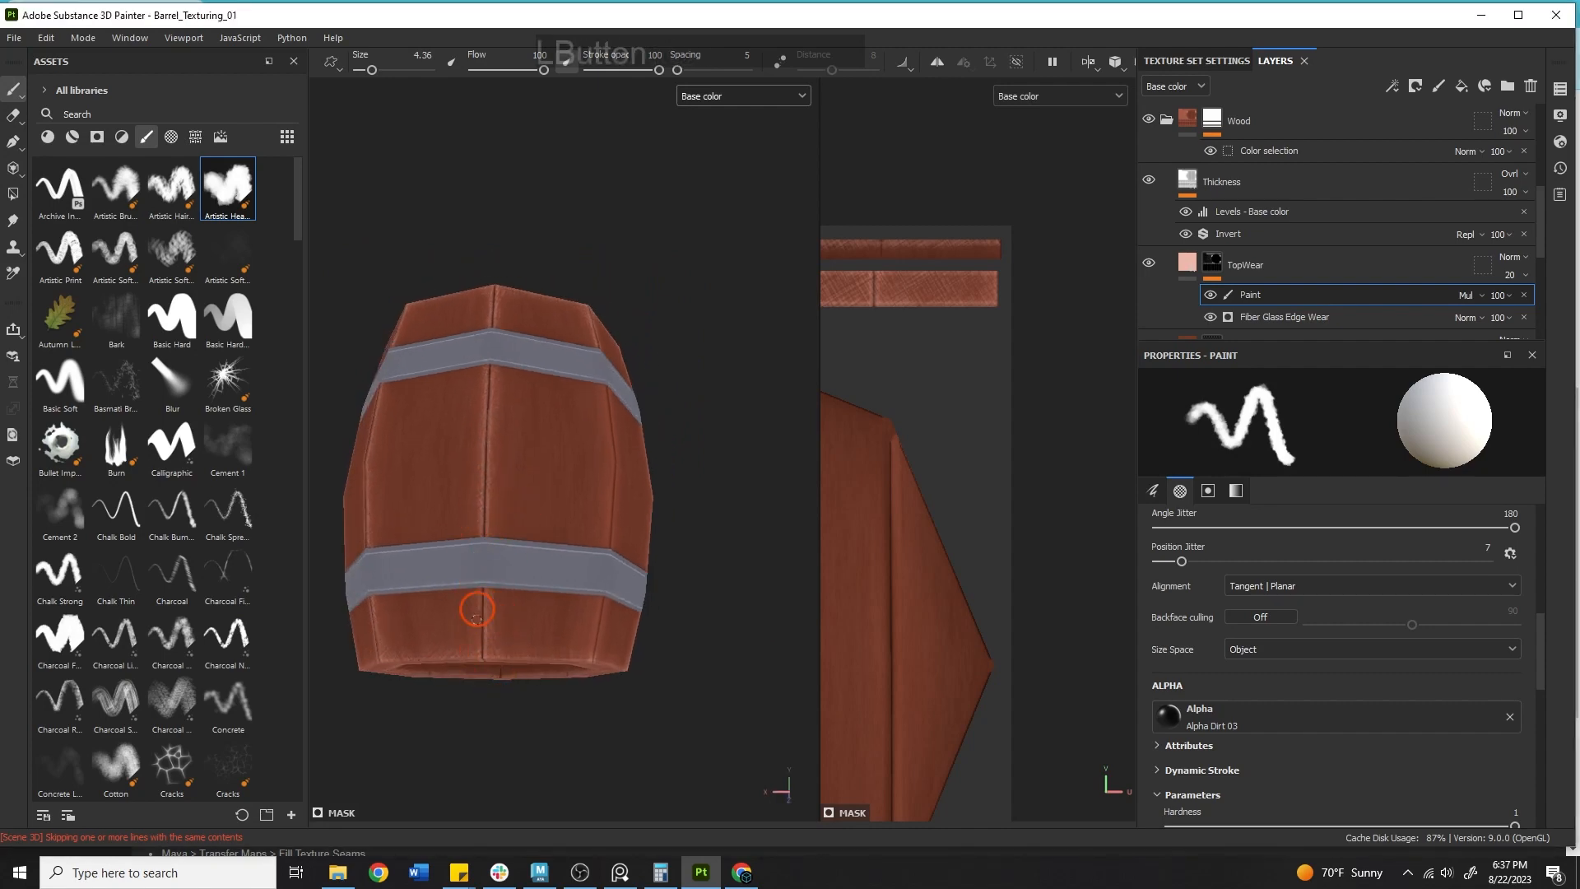
pyautogui.keyDown('alt'); pyautogui.moveTo(644, 564); pyautogui.dragTo(564, 494); pyautogui.keyUp('alt')
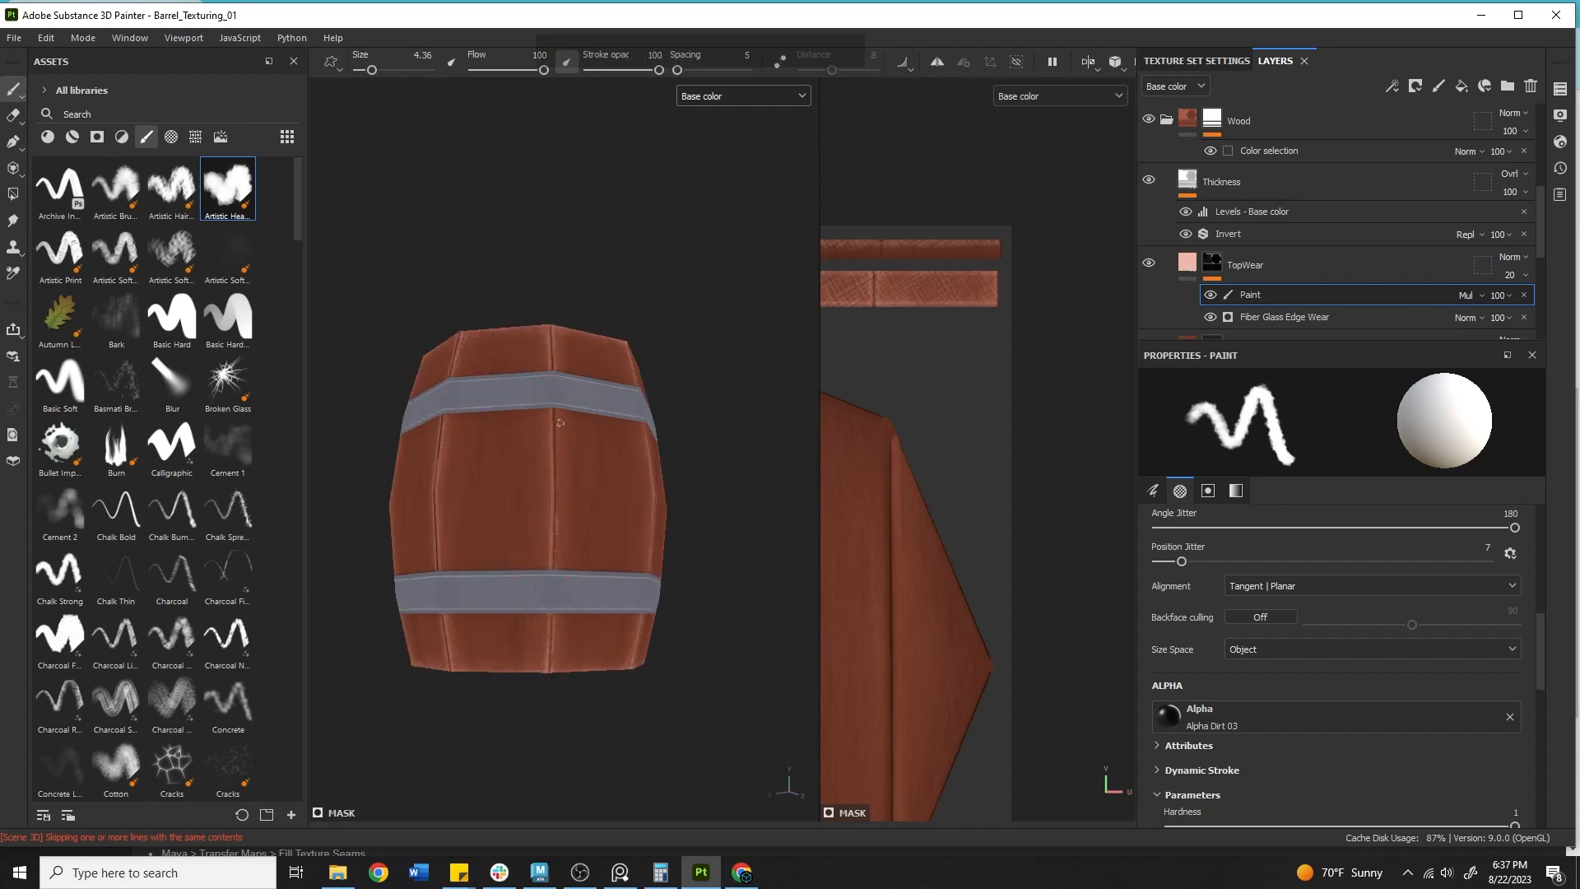
pyautogui.moveTo(560, 423); pyautogui.dragTo(559, 470)
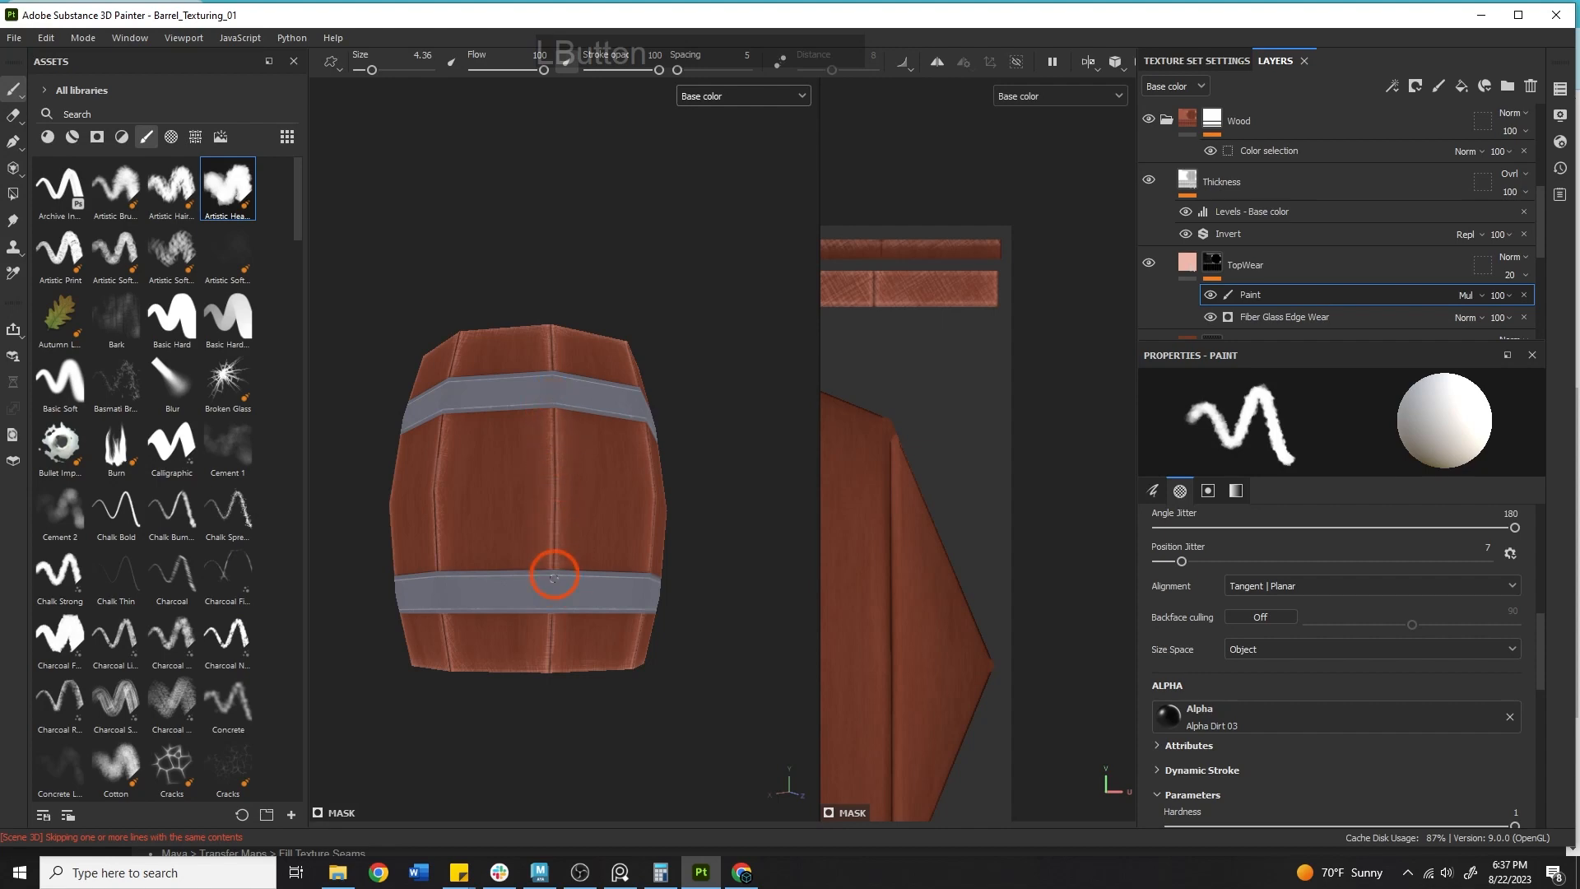
# Paint wear along a stave seam on the inside wall of the barrel's open top.
pyautogui.keyDown('alt'); pyautogui.moveTo(593, 741); pyautogui.dragTo(201, 529); pyautogui.keyUp('alt')
pyautogui.keyDown('alt'); pyautogui.moveTo(556, 601); pyautogui.dragTo(533, 434, button='middle'); pyautogui.keyUp('alt')
pyautogui.keyDown('alt'); pyautogui.moveTo(532, 434); pyautogui.dragTo(530, 331); pyautogui.keyUp('alt')
pyautogui.keyDown('alt'); pyautogui.moveTo(576, 337); pyautogui.dragTo(483, 346, button='right'); pyautogui.keyUp('alt')
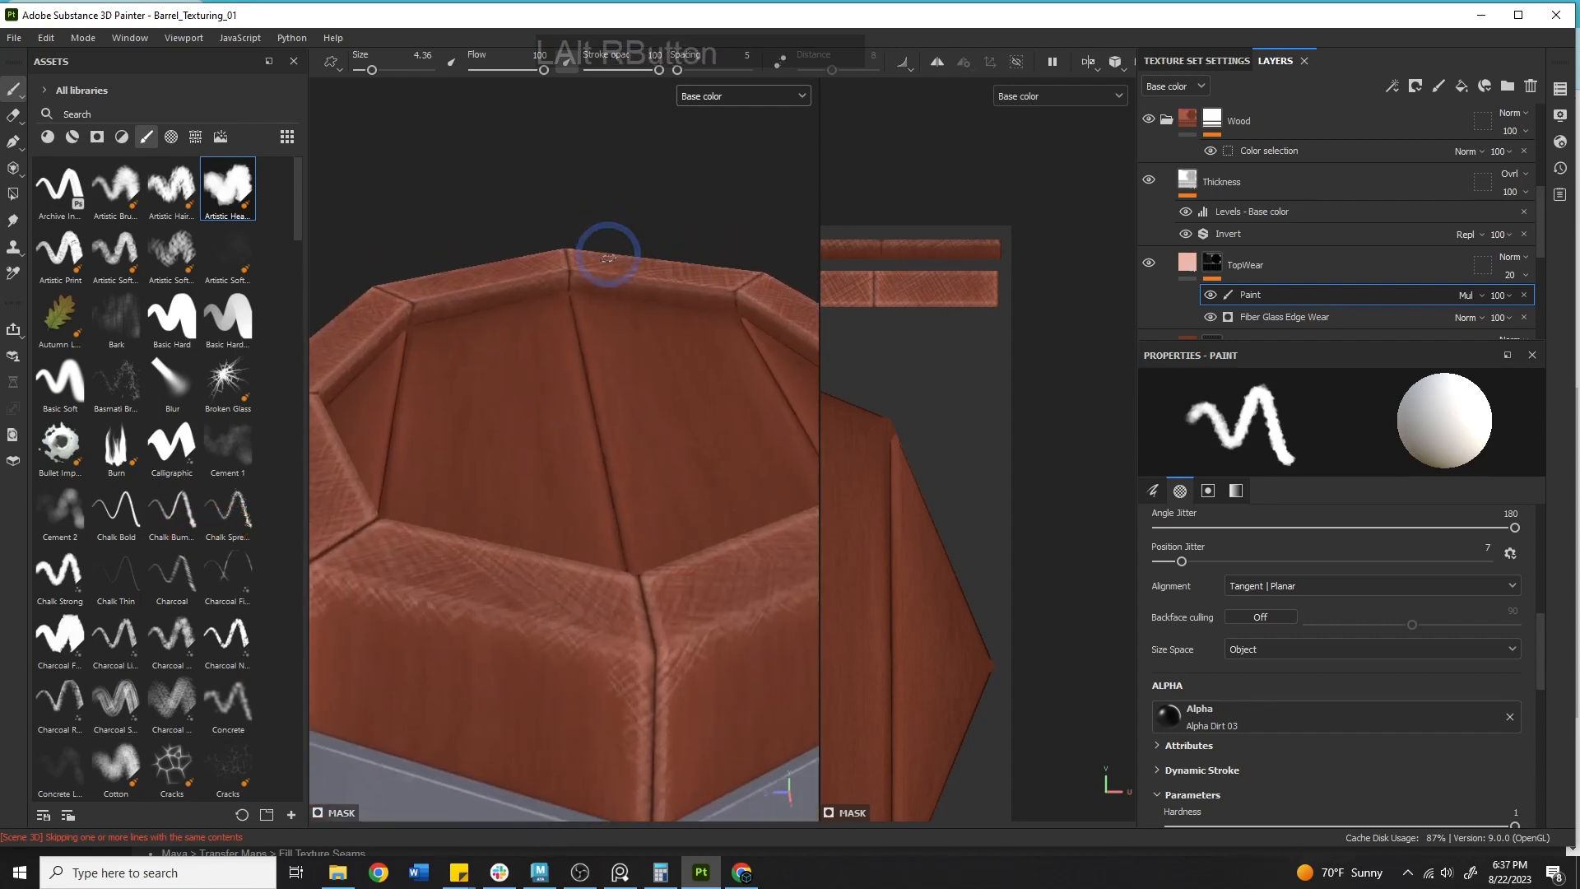
pyautogui.moveTo(561, 288); pyautogui.dragTo(557, 281)
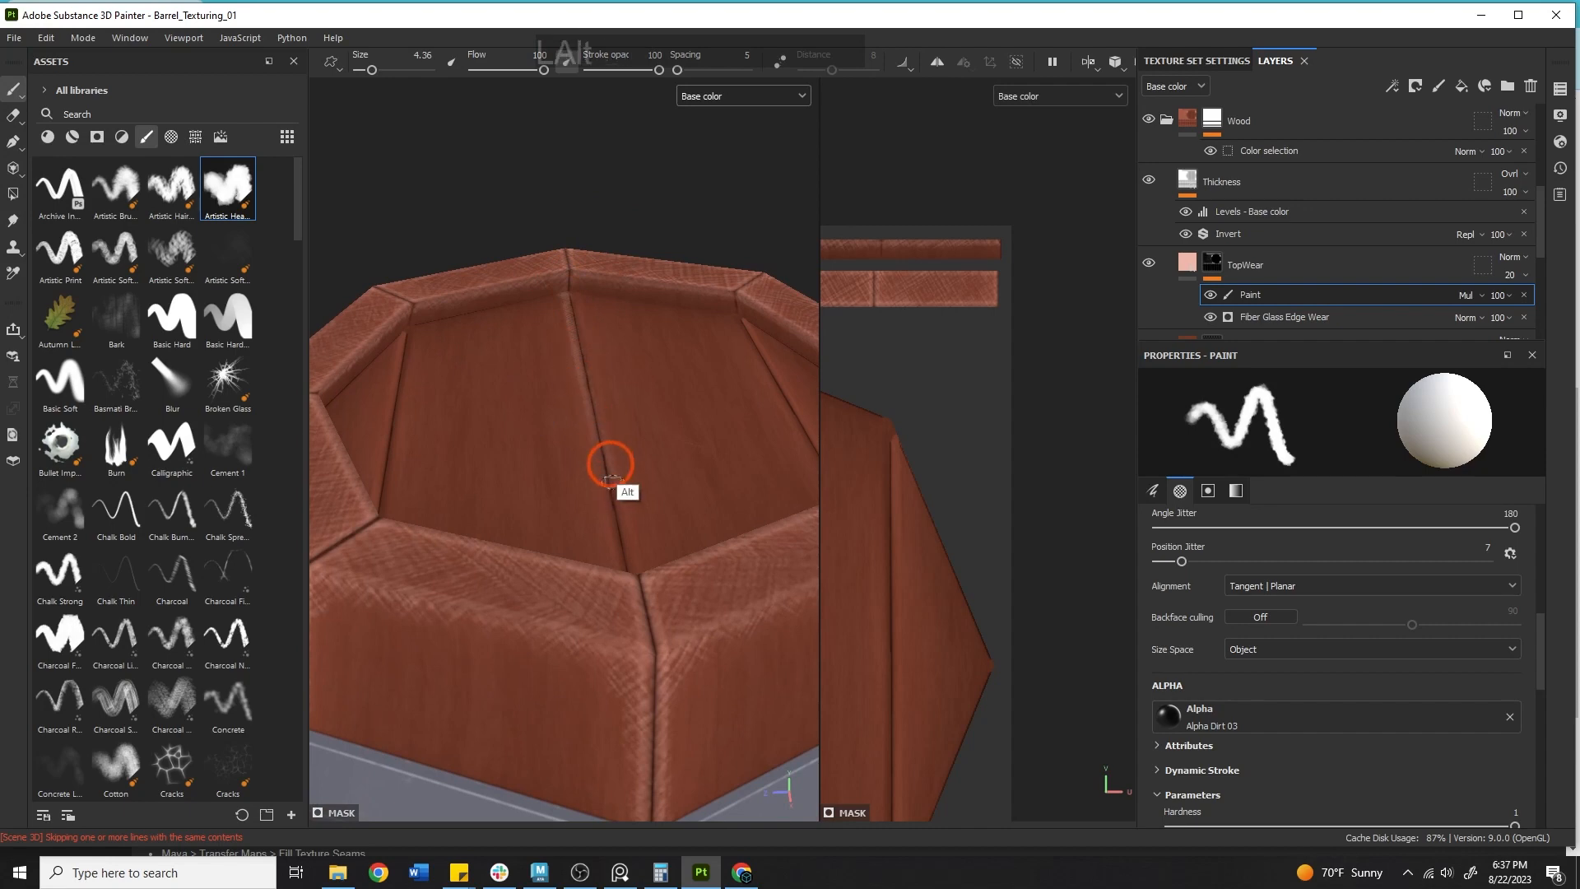
pyautogui.moveTo(606, 461)
pyautogui.keyDown('alt'); pyautogui.mouseDown()
pyautogui.moveTo(628, 659)
pyautogui.moveTo(614, 437)
pyautogui.moveTo(572, 399)
pyautogui.moveTo(644, 652)
pyautogui.moveTo(614, 398)
pyautogui.moveTo(568, 295)
pyautogui.moveTo(570, 224)
pyautogui.mouseUp(); pyautogui.keyUp('alt')
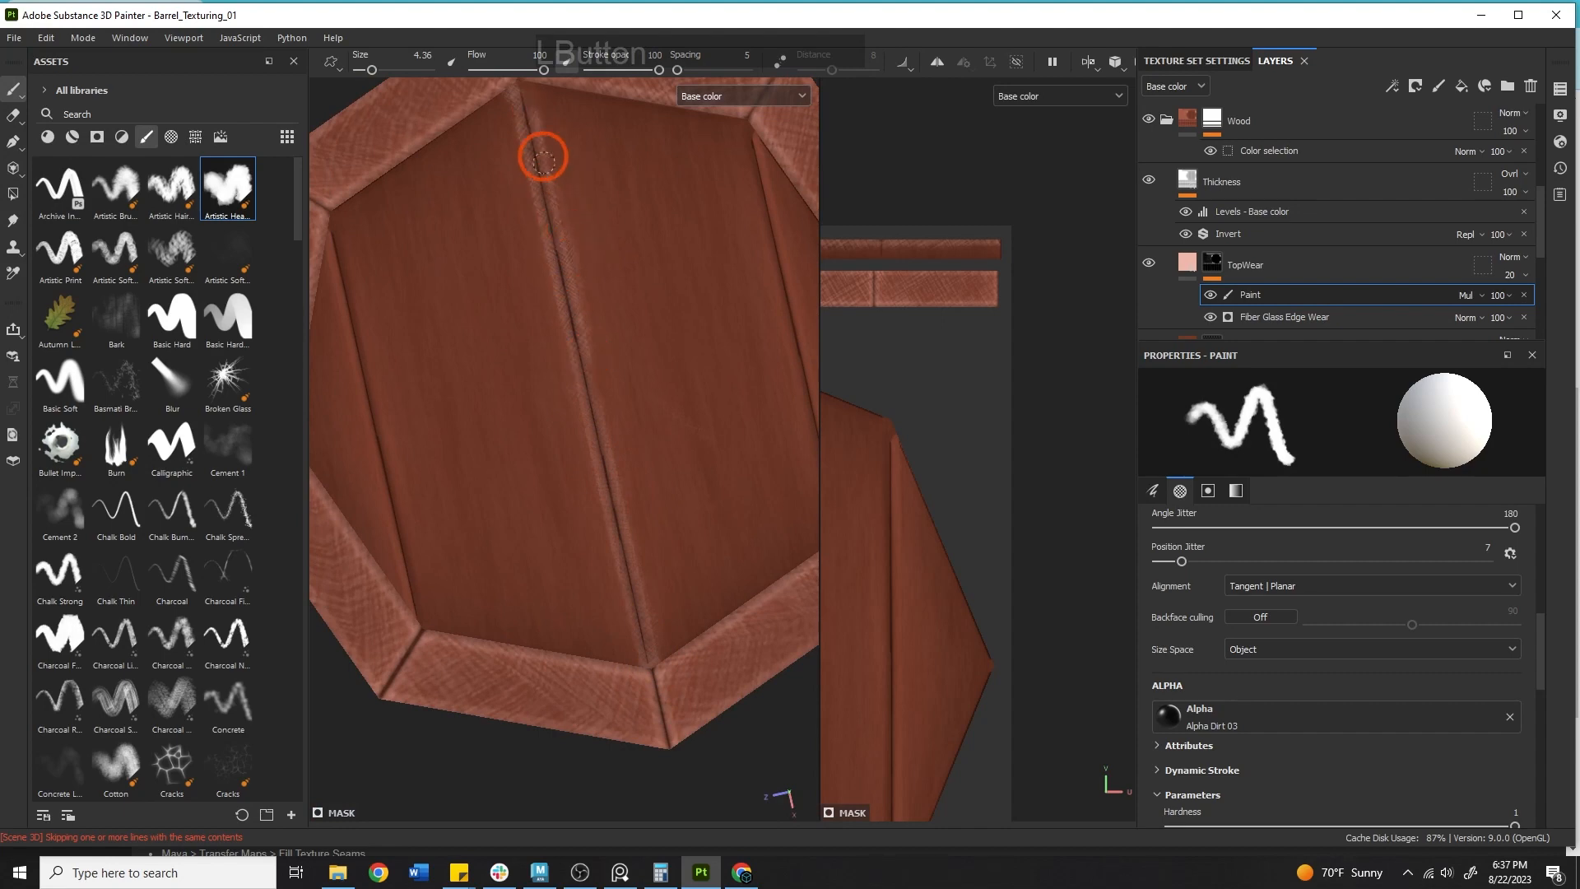
# Enlarge the brush to 8.36 and paint wear strokes along the stave seams on the barrel's base.
pyautogui.moveTo(543, 157); pyautogui.dragTo(511, 162)
pyautogui.press(']')
pyautogui.press(']')
pyautogui.press(']')
pyautogui.press(']')
pyautogui.moveTo(565, 308)
pyautogui.mouseDown()
pyautogui.moveTo(563, 291)
pyautogui.moveTo(616, 551)
pyautogui.mouseUp()
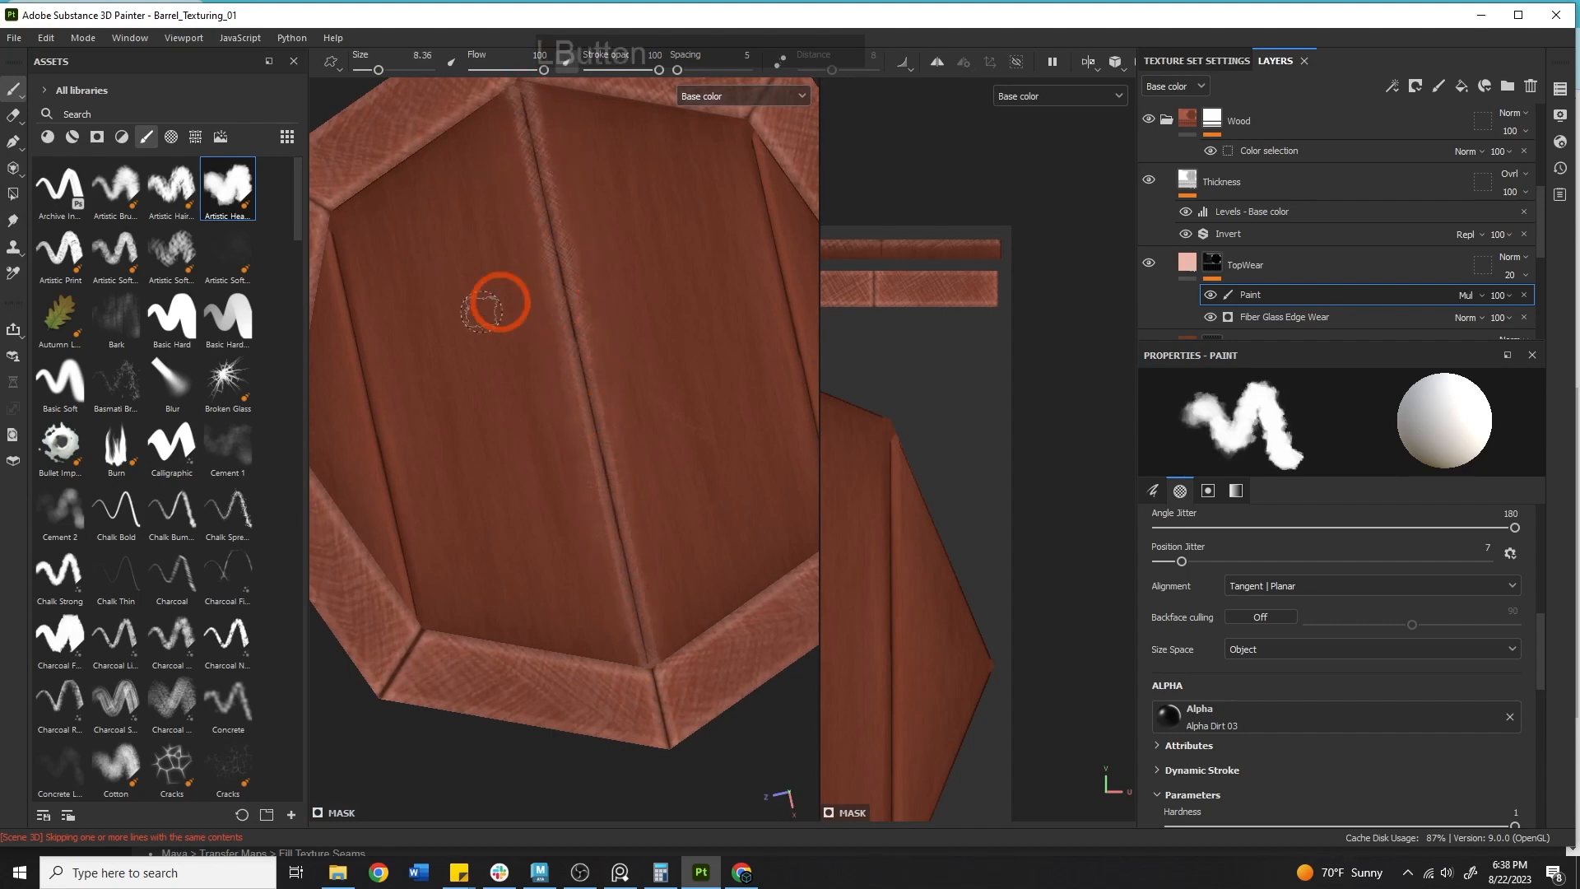
pyautogui.moveTo(418, 625); pyautogui.dragTo(333, 230)
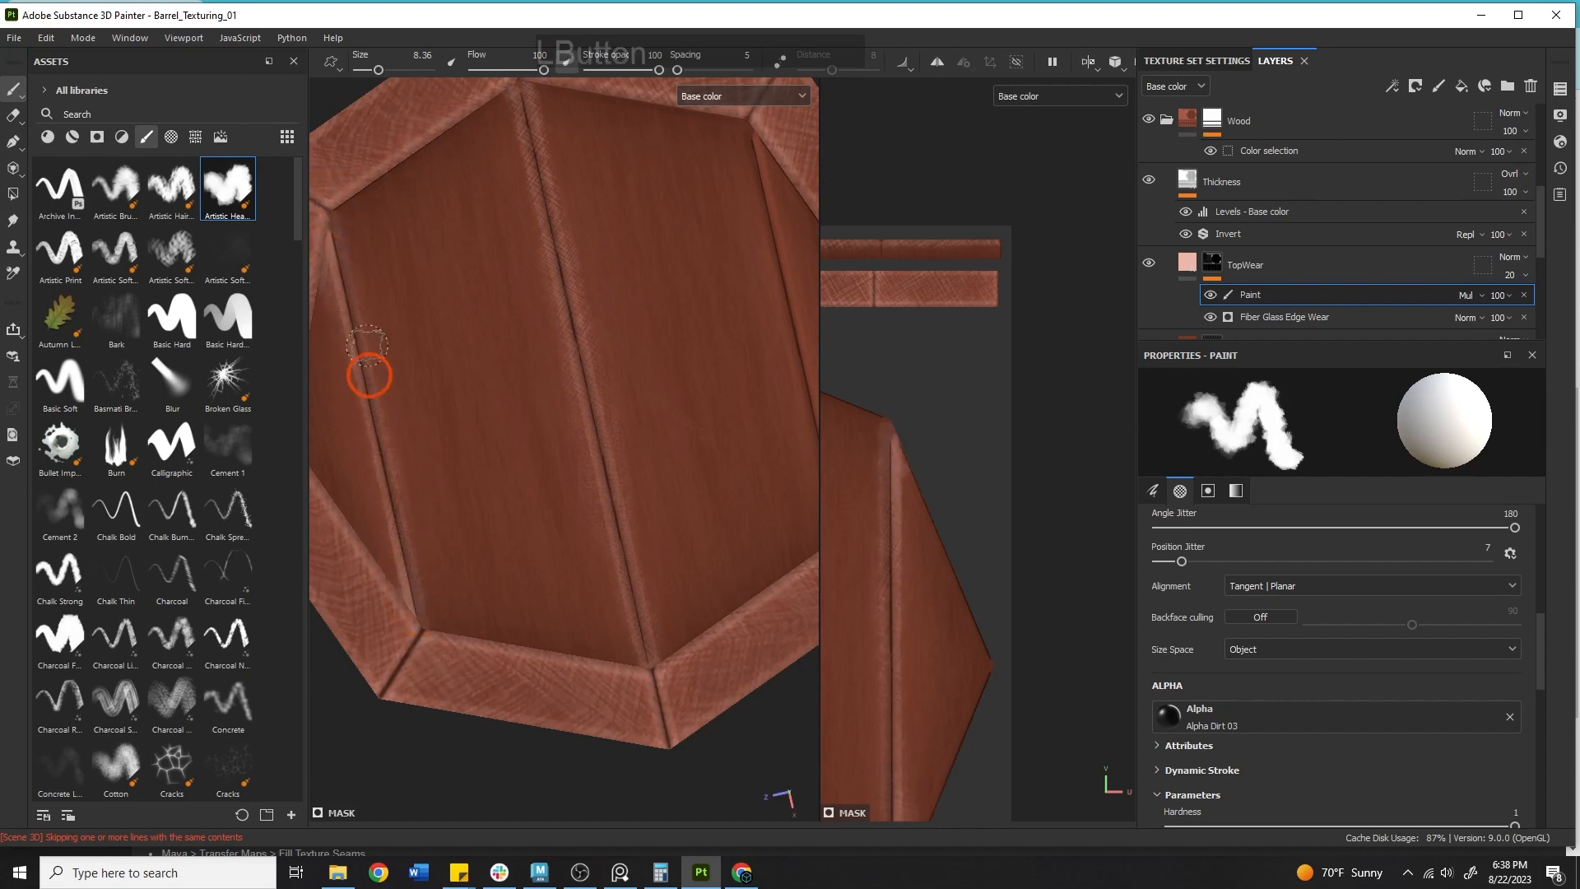
pyautogui.moveTo(395, 559); pyautogui.dragTo(414, 611)
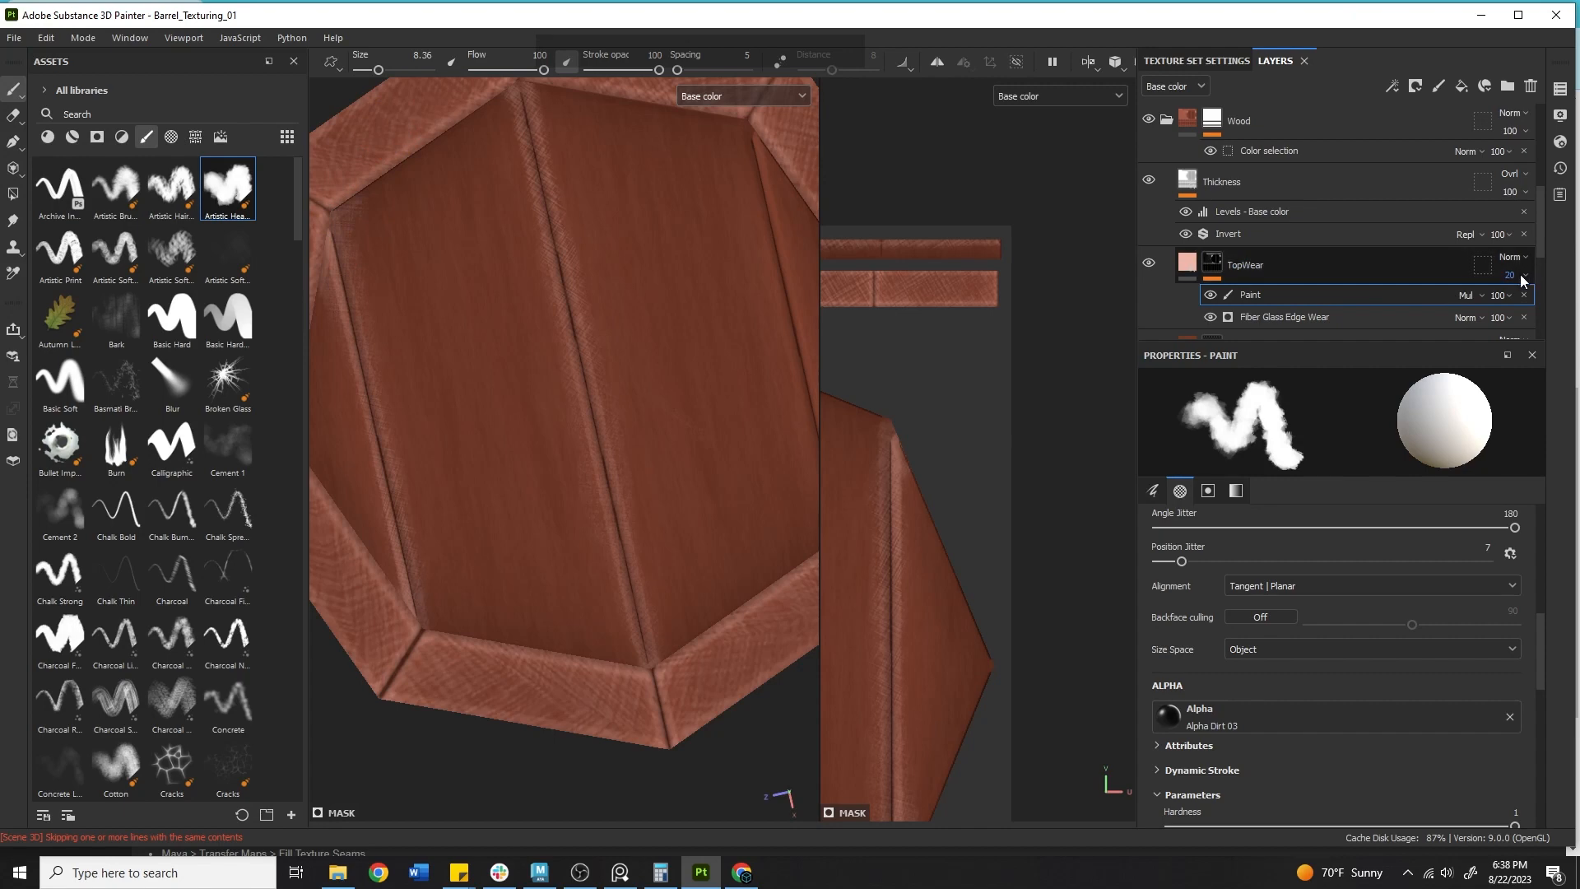
# Lower the TopWear layer's opacity to 7.
pyautogui.moveTo(1510, 295)
pyautogui.mouseDown()
pyautogui.moveTo(1525, 296)
pyautogui.moveTo(1503, 310)
pyautogui.mouseUp()
pyautogui.keyDown('alt'); pyautogui.moveTo(680, 441); pyautogui.dragTo(461, 412, button='right'); pyautogui.keyUp('alt')
pyautogui.keyDown('alt'); pyautogui.moveTo(461, 428); pyautogui.dragTo(592, 219); pyautogui.keyUp('alt')
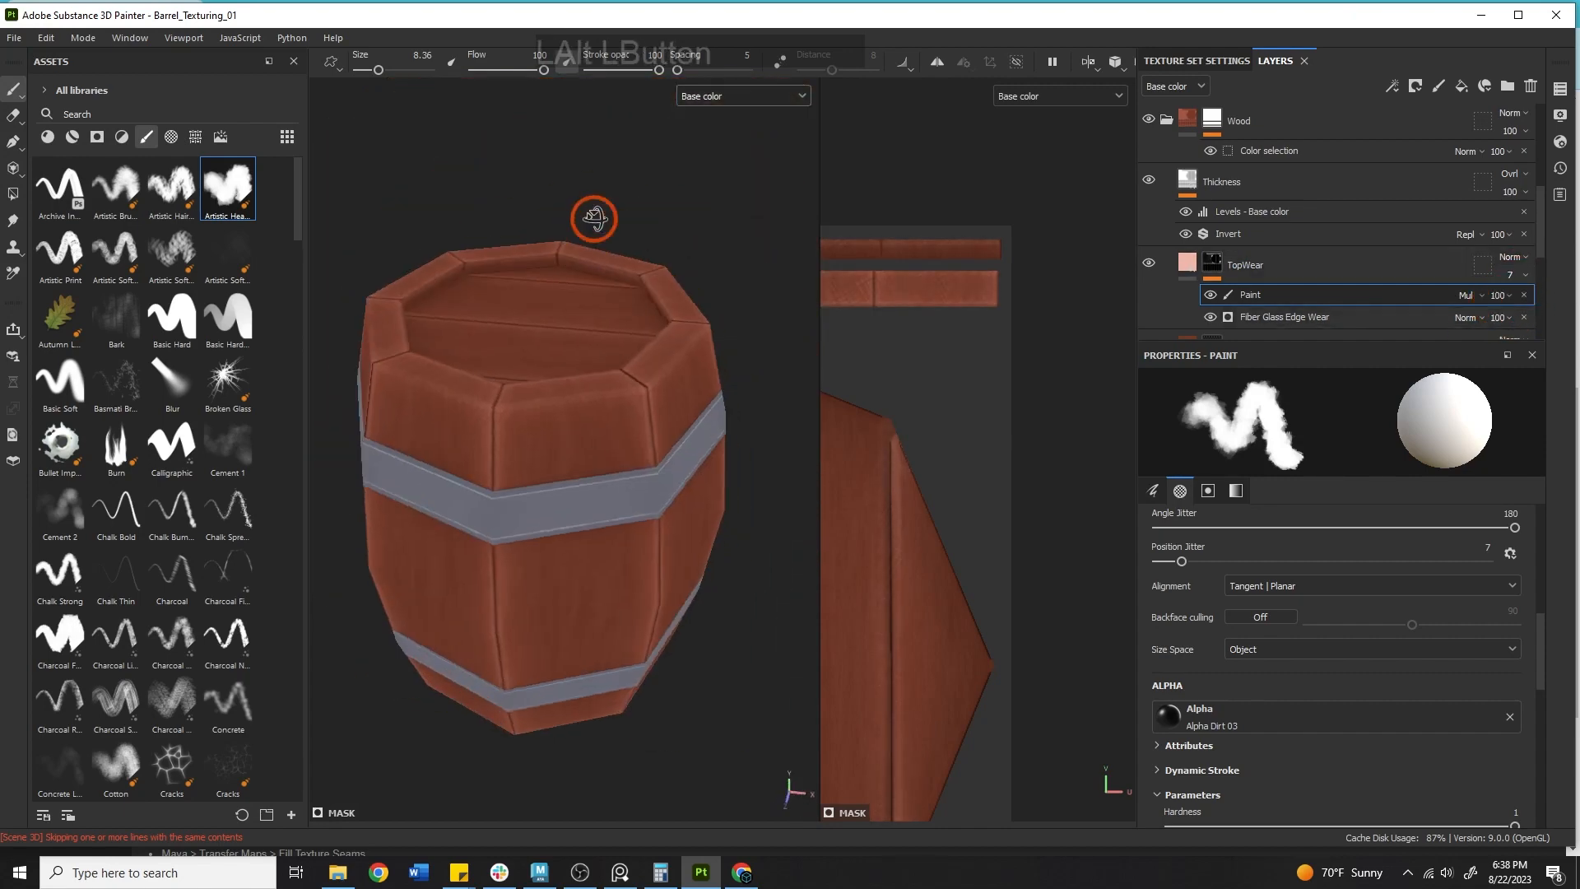
pyautogui.keyDown('alt'); pyautogui.moveTo(554, 422); pyautogui.dragTo(670, 282); pyautogui.keyUp('alt')
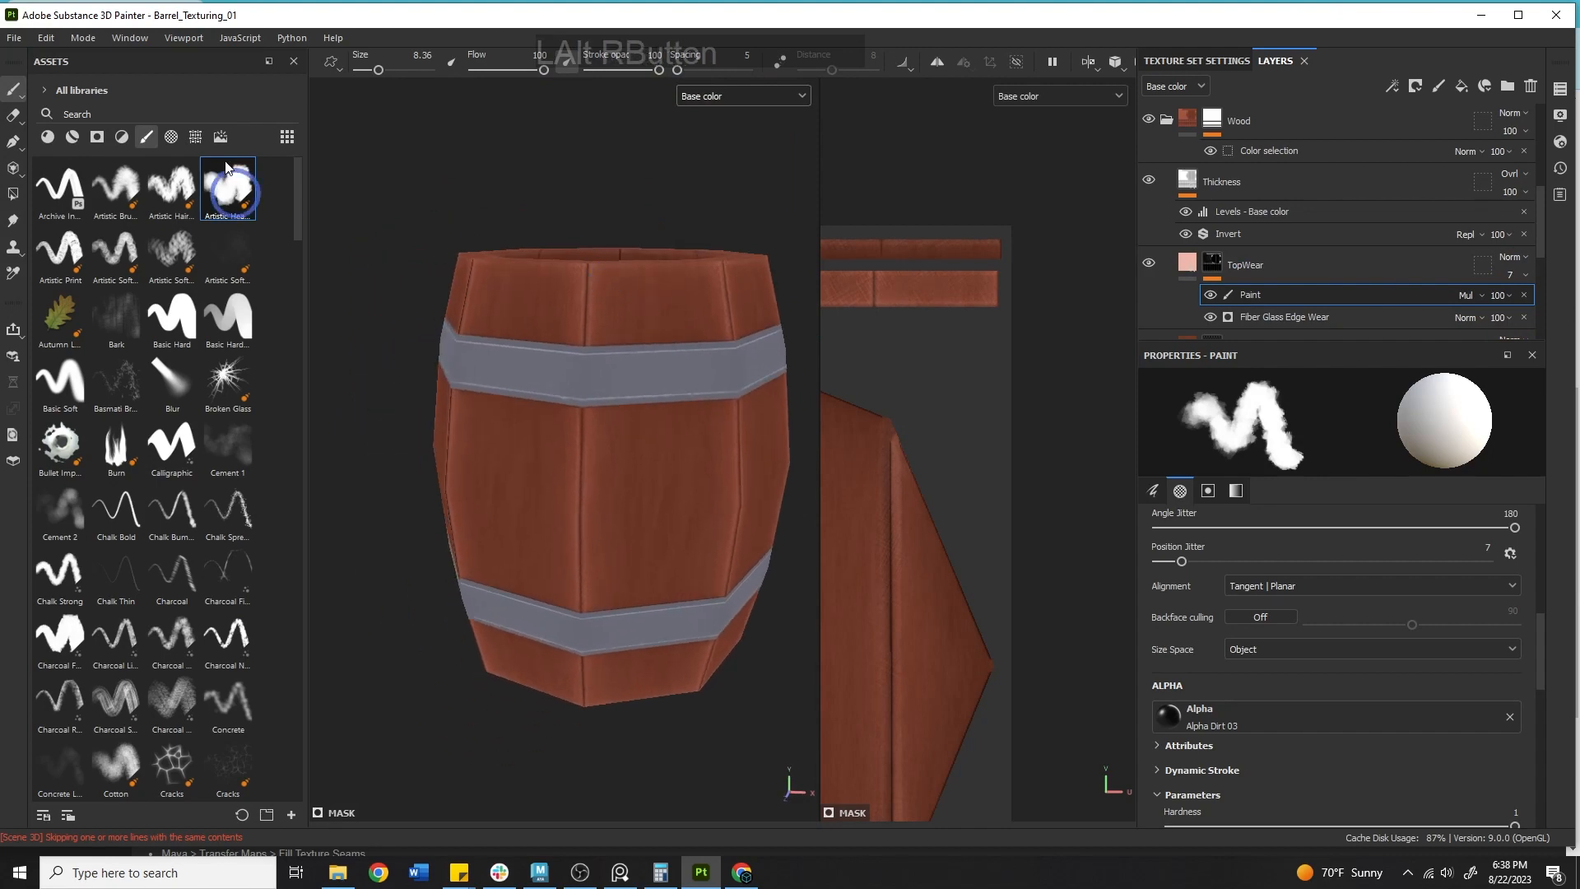
# Move the TopWear layer down below the Darks layer.
pyautogui.click(13, 38)
pyautogui.click(27, 166)
pyautogui.click(1220, 284)
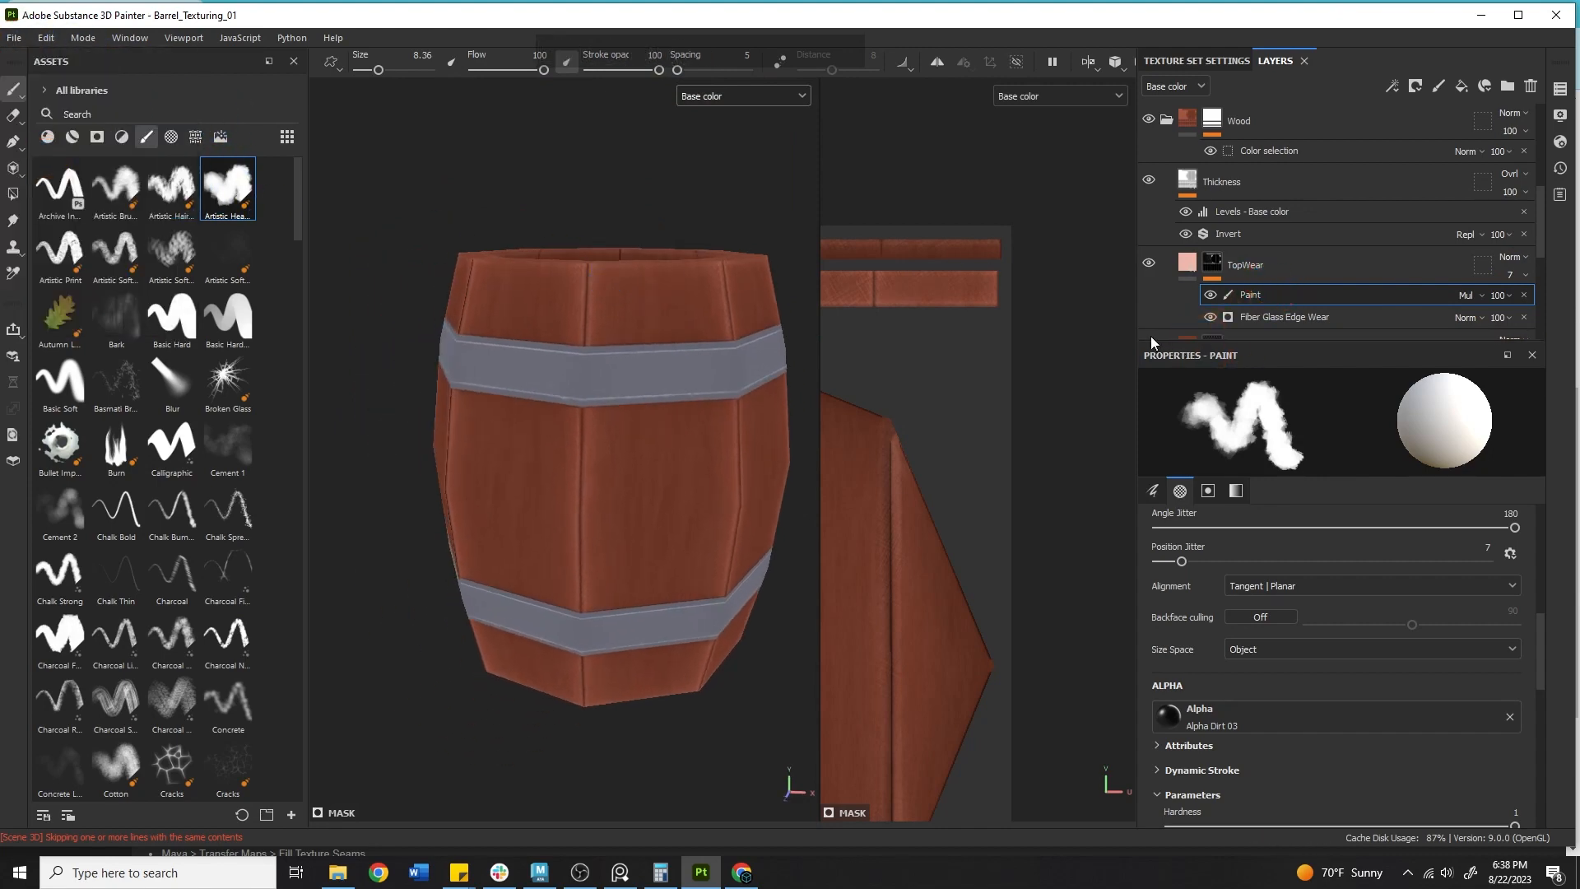
pyautogui.moveTo(1154, 340); pyautogui.dragTo(1185, 623)
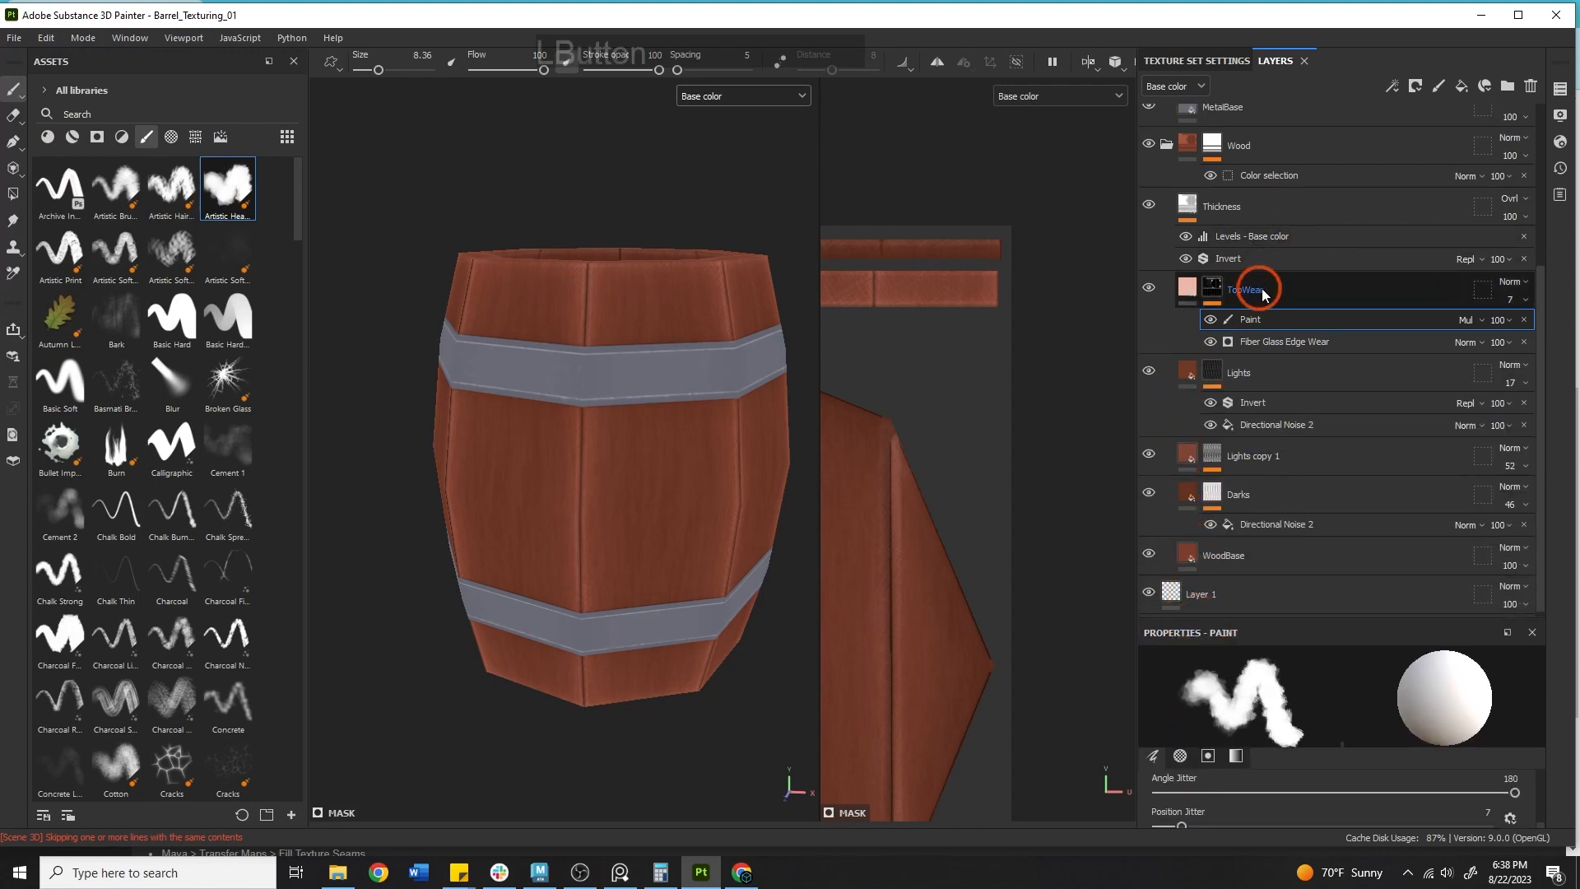
pyautogui.moveTo(1261, 288)
pyautogui.mouseDown()
pyautogui.moveTo(1271, 201)
pyautogui.moveTo(1294, 527)
pyautogui.mouseUp()
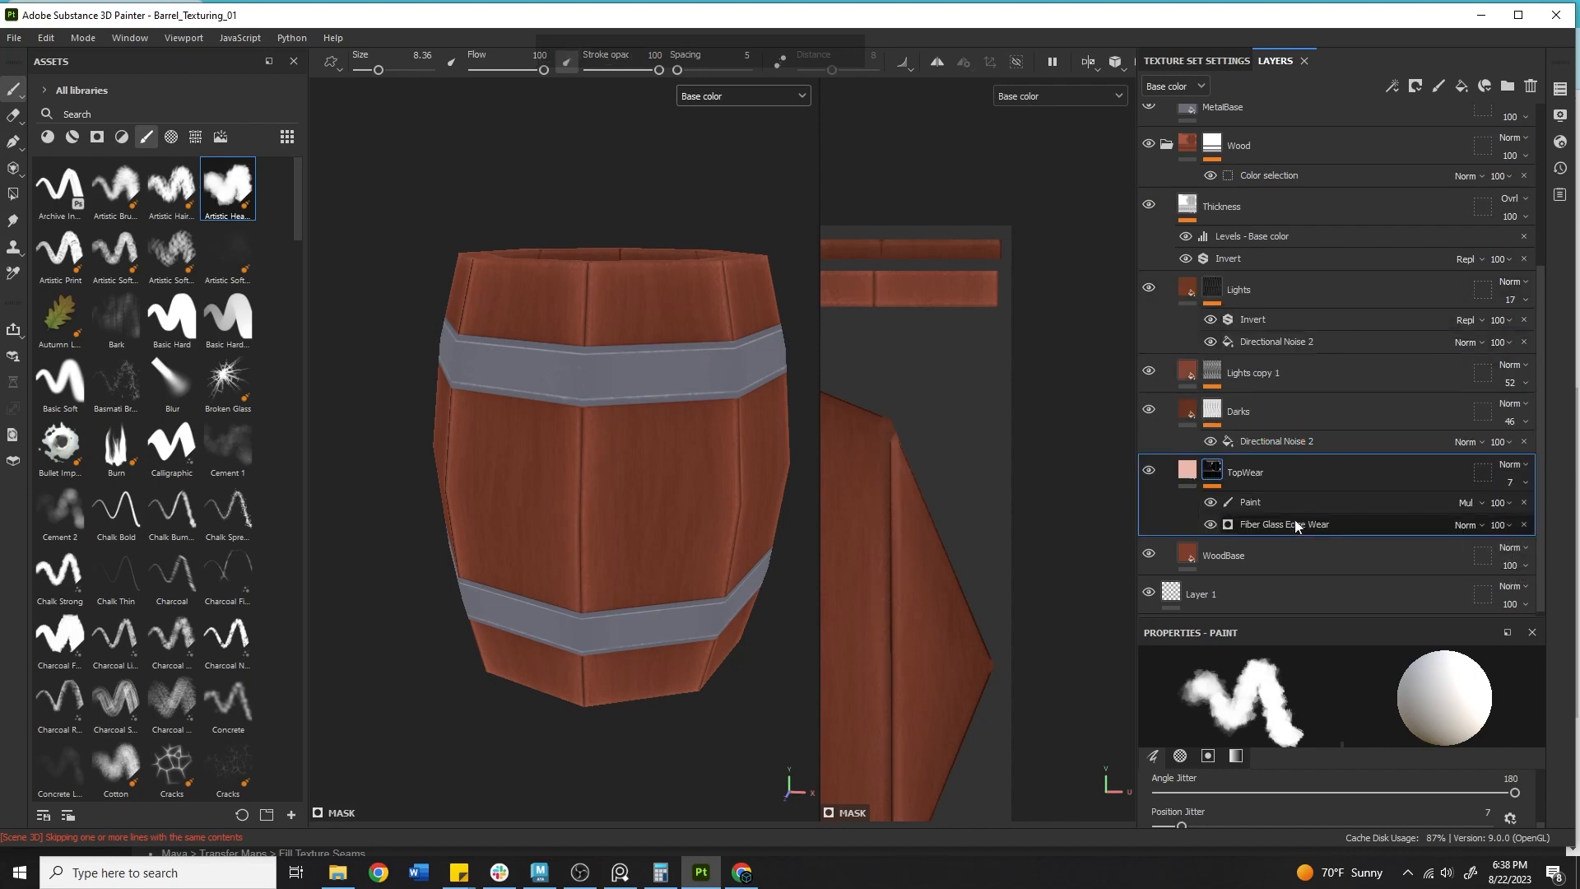
# Toggle the TopWear layer's visibility to compare the barrel with and without the wear.
pyautogui.keyDown('alt'); pyautogui.moveTo(535, 325); pyautogui.dragTo(485, 526); pyautogui.keyUp('alt')
pyautogui.keyDown('alt'); pyautogui.moveTo(485, 527); pyautogui.dragTo(466, 469, button='middle'); pyautogui.keyUp('alt')
pyautogui.keyDown('alt'); pyautogui.moveTo(466, 469); pyautogui.dragTo(906, 412, button='right'); pyautogui.keyUp('alt')
pyautogui.keyDown('alt'); pyautogui.moveTo(781, 371); pyautogui.dragTo(568, 527, button='middle'); pyautogui.keyUp('alt')
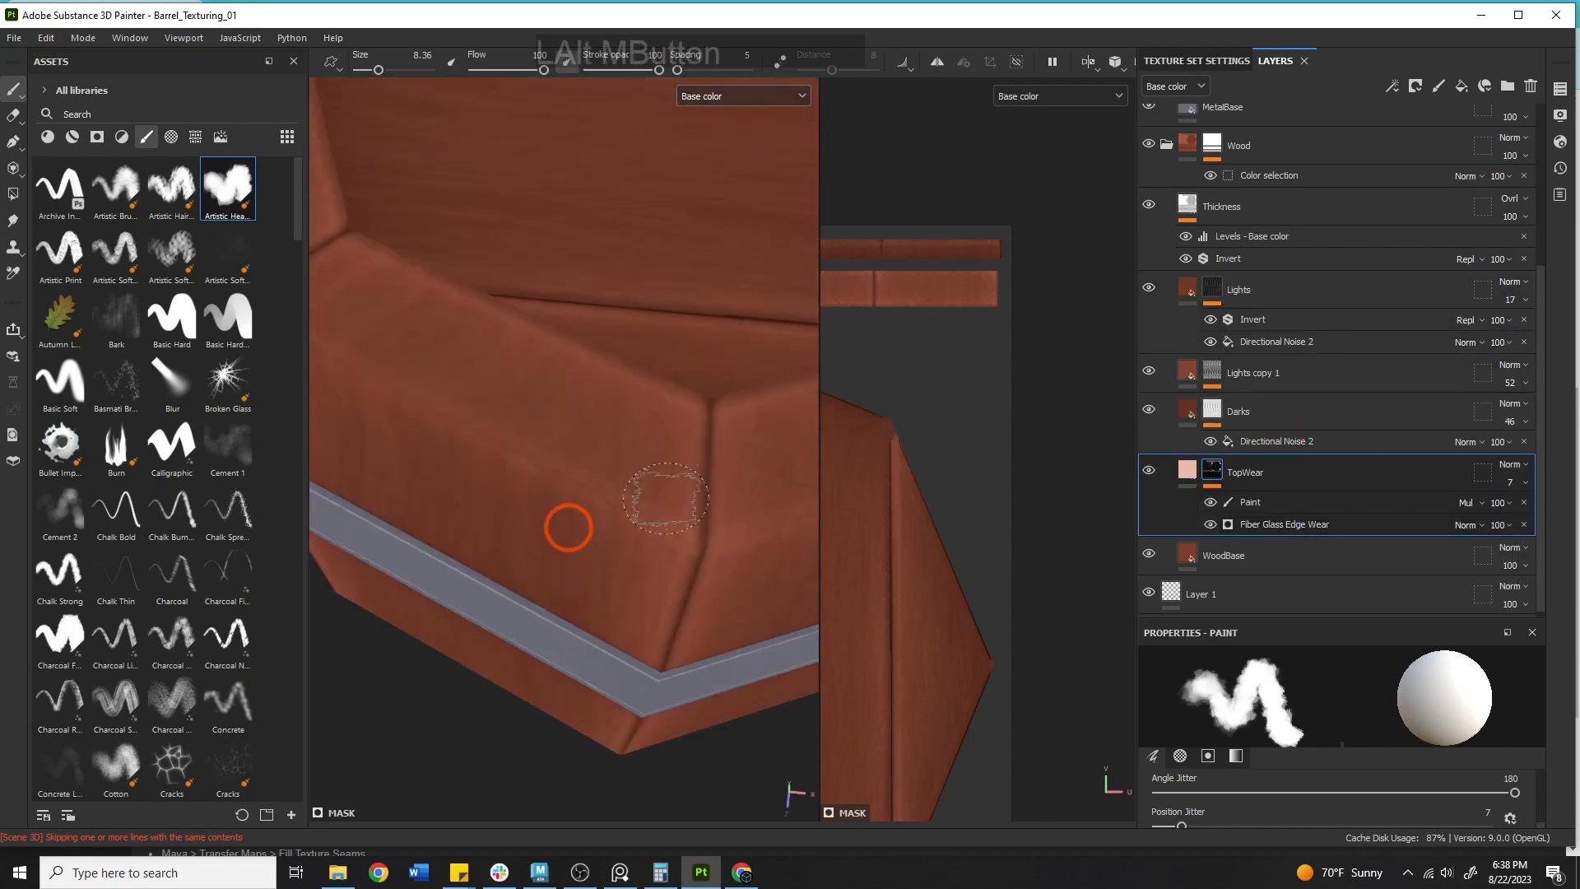
pyautogui.keyDown('alt'); pyautogui.moveTo(568, 527); pyautogui.dragTo(580, 434, button='right'); pyautogui.keyUp('alt')
pyautogui.click(1156, 468)
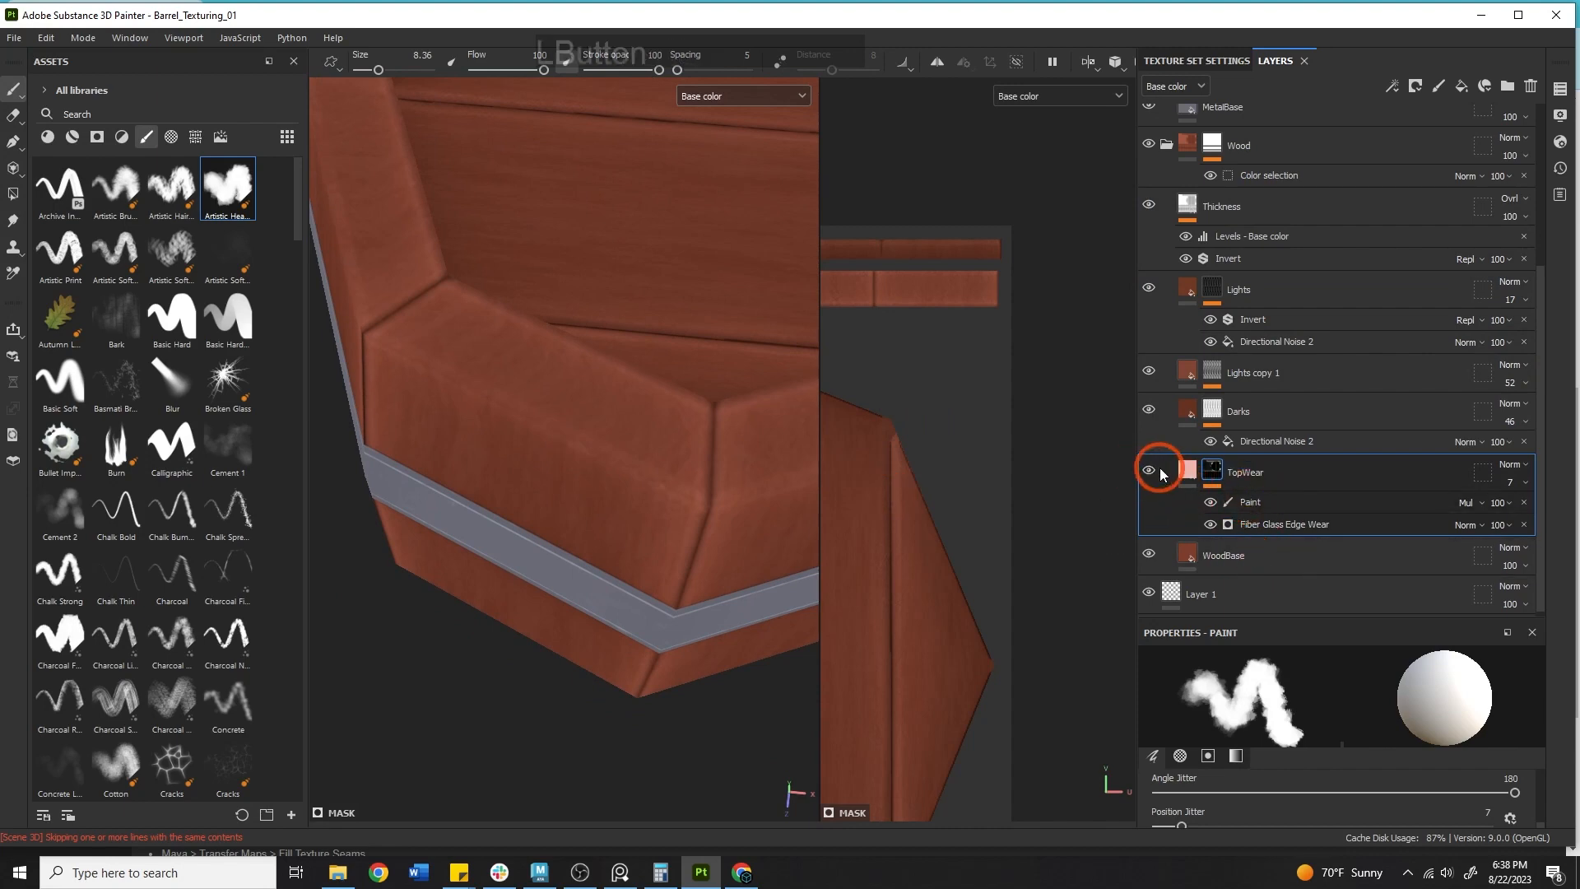
pyautogui.click(1149, 469)
pyautogui.click(1149, 470)
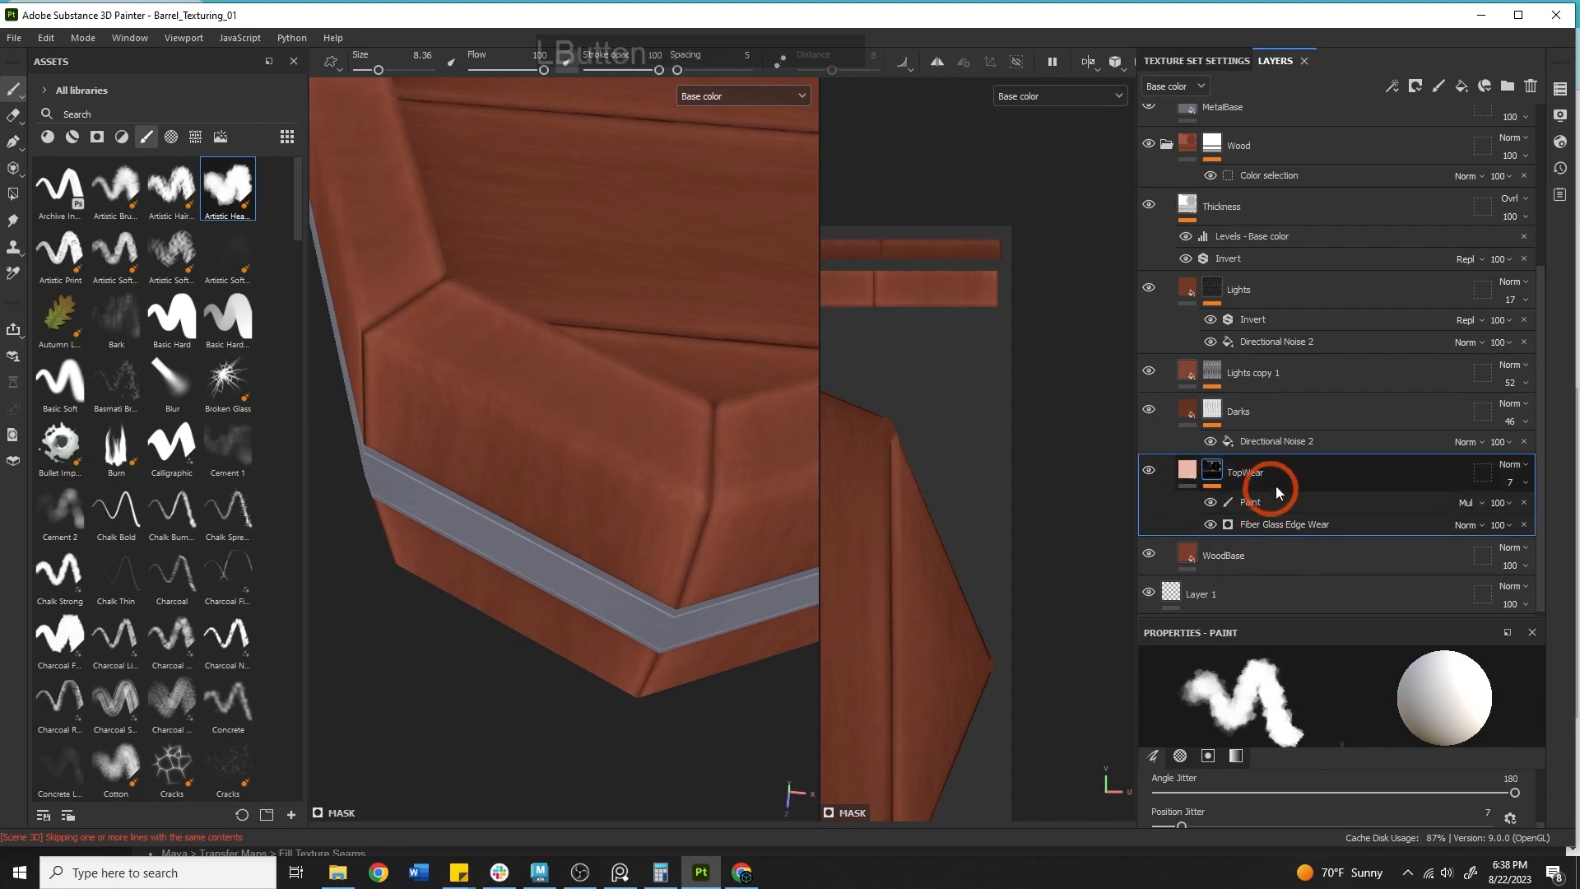
# Move the TopWear layer back up directly below the Thickness layer.
pyautogui.moveTo(1275, 490); pyautogui.dragTo(1276, 284)
pyautogui.keyDown('alt'); pyautogui.moveTo(627, 388); pyautogui.dragTo(670, 162); pyautogui.keyUp('alt')
# Switch the viewport to the Material display and orbit around the barrel.
pyautogui.click(703, 96)
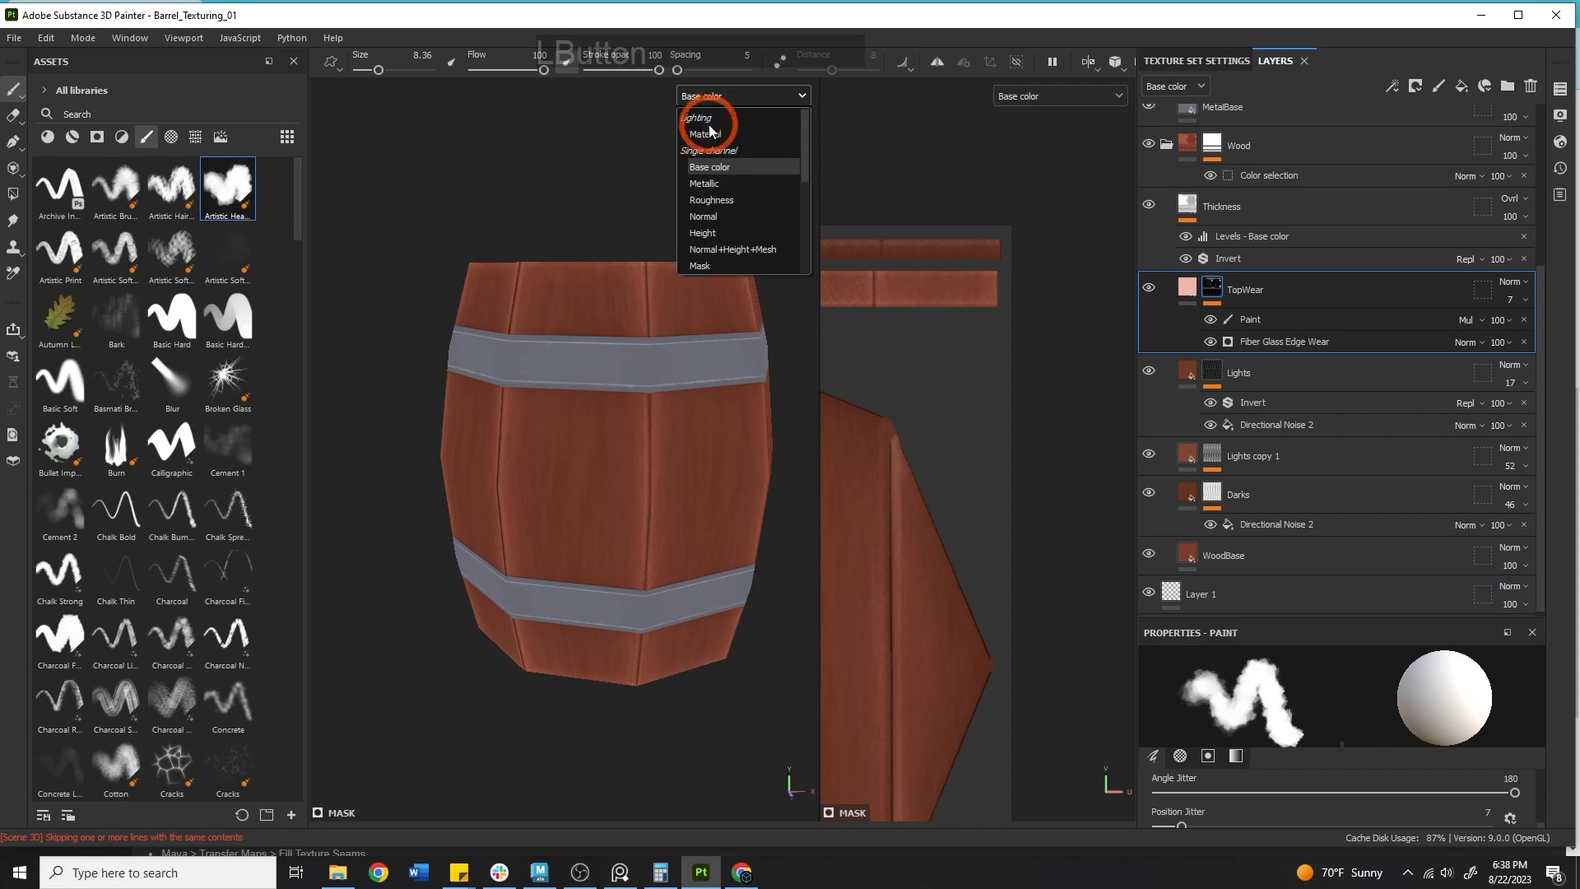
pyautogui.click(712, 132)
pyautogui.keyDown('alt'); pyautogui.moveTo(664, 215); pyautogui.dragTo(610, 269, button='middle'); pyautogui.keyUp('alt')
pyautogui.keyDown('alt'); pyautogui.moveTo(610, 276); pyautogui.dragTo(667, 381, button='right'); pyautogui.keyUp('alt')
pyautogui.keyDown('alt'); pyautogui.moveTo(665, 381); pyautogui.dragTo(586, 466); pyautogui.keyUp('alt')
pyautogui.keyDown('shift'); pyautogui.moveTo(586, 465); pyautogui.dragTo(705, 459, button='right'); pyautogui.keyUp('shift')
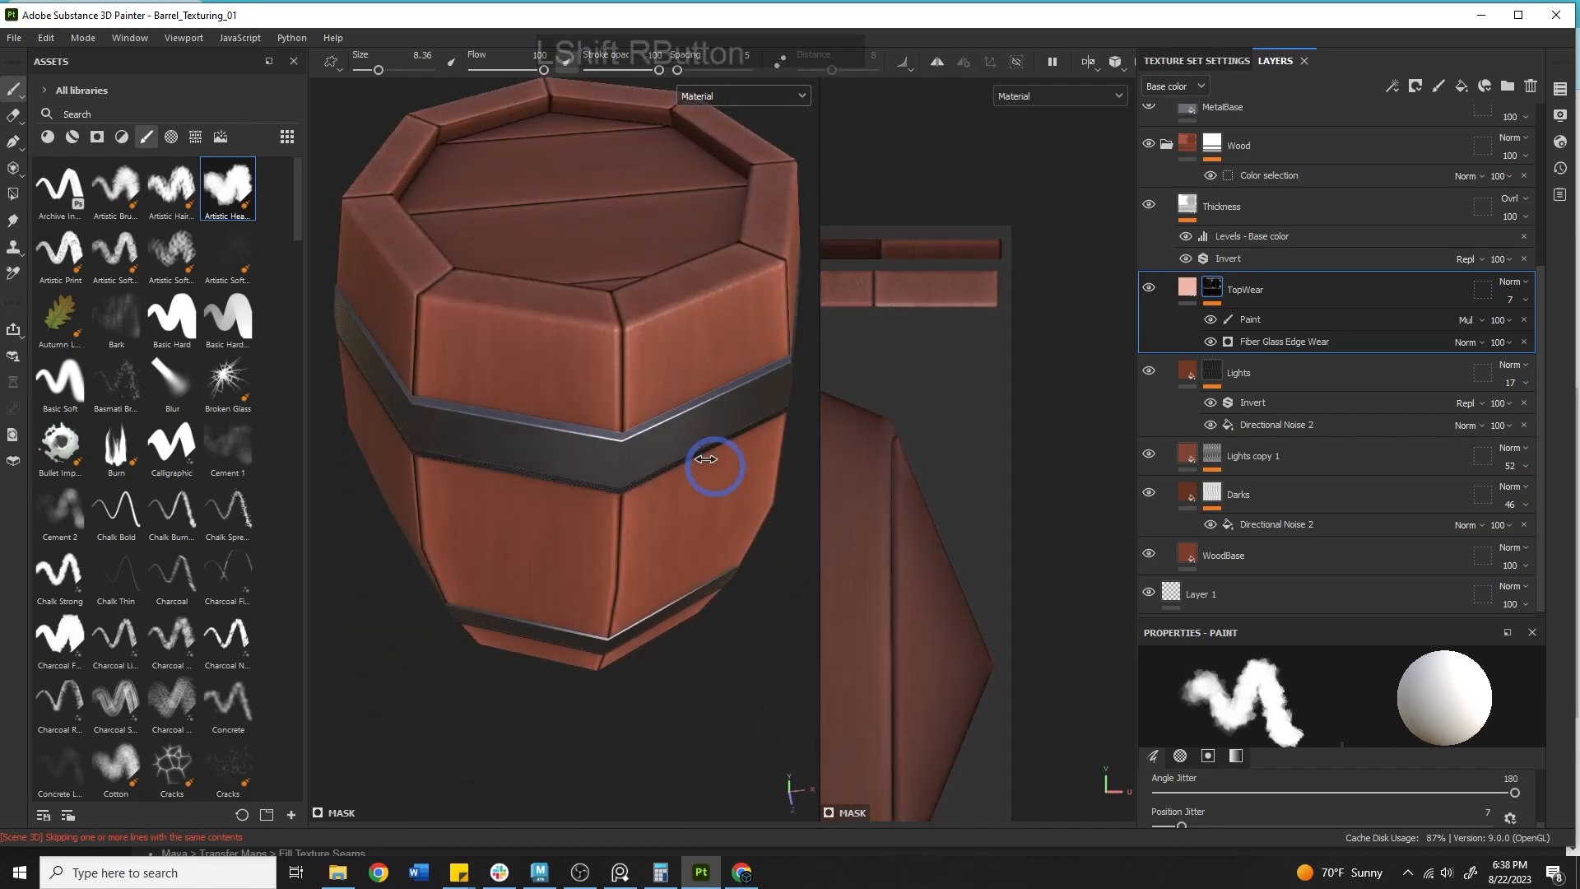
# Set the TopWear fill layer to affect only the color and roughness channels.
pyautogui.click(1187, 286)
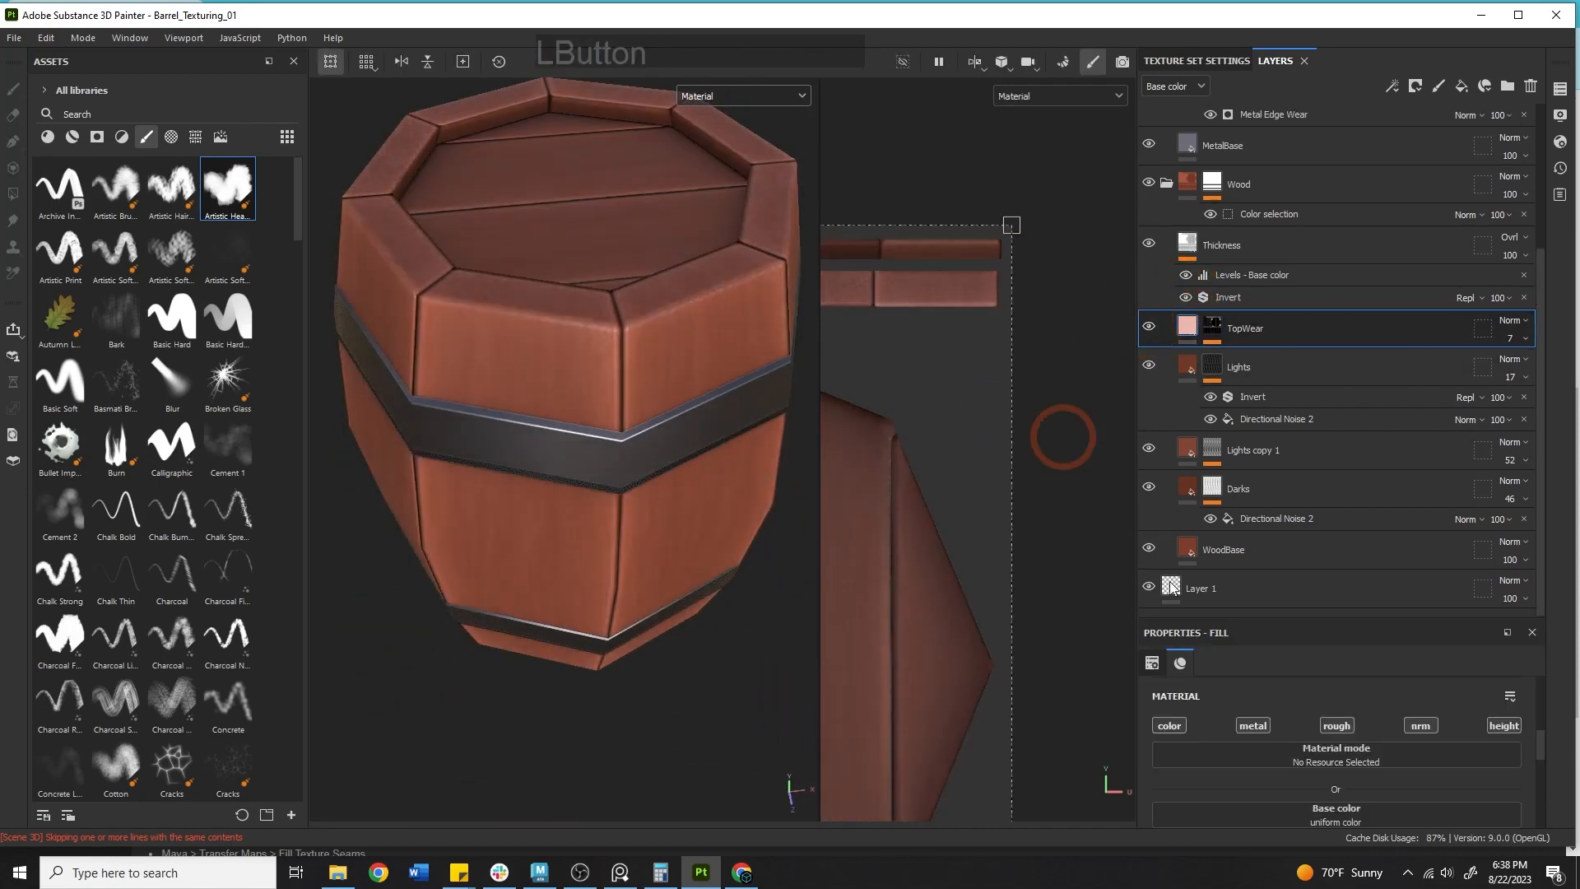
pyautogui.scroll(-2, 1280, 815)
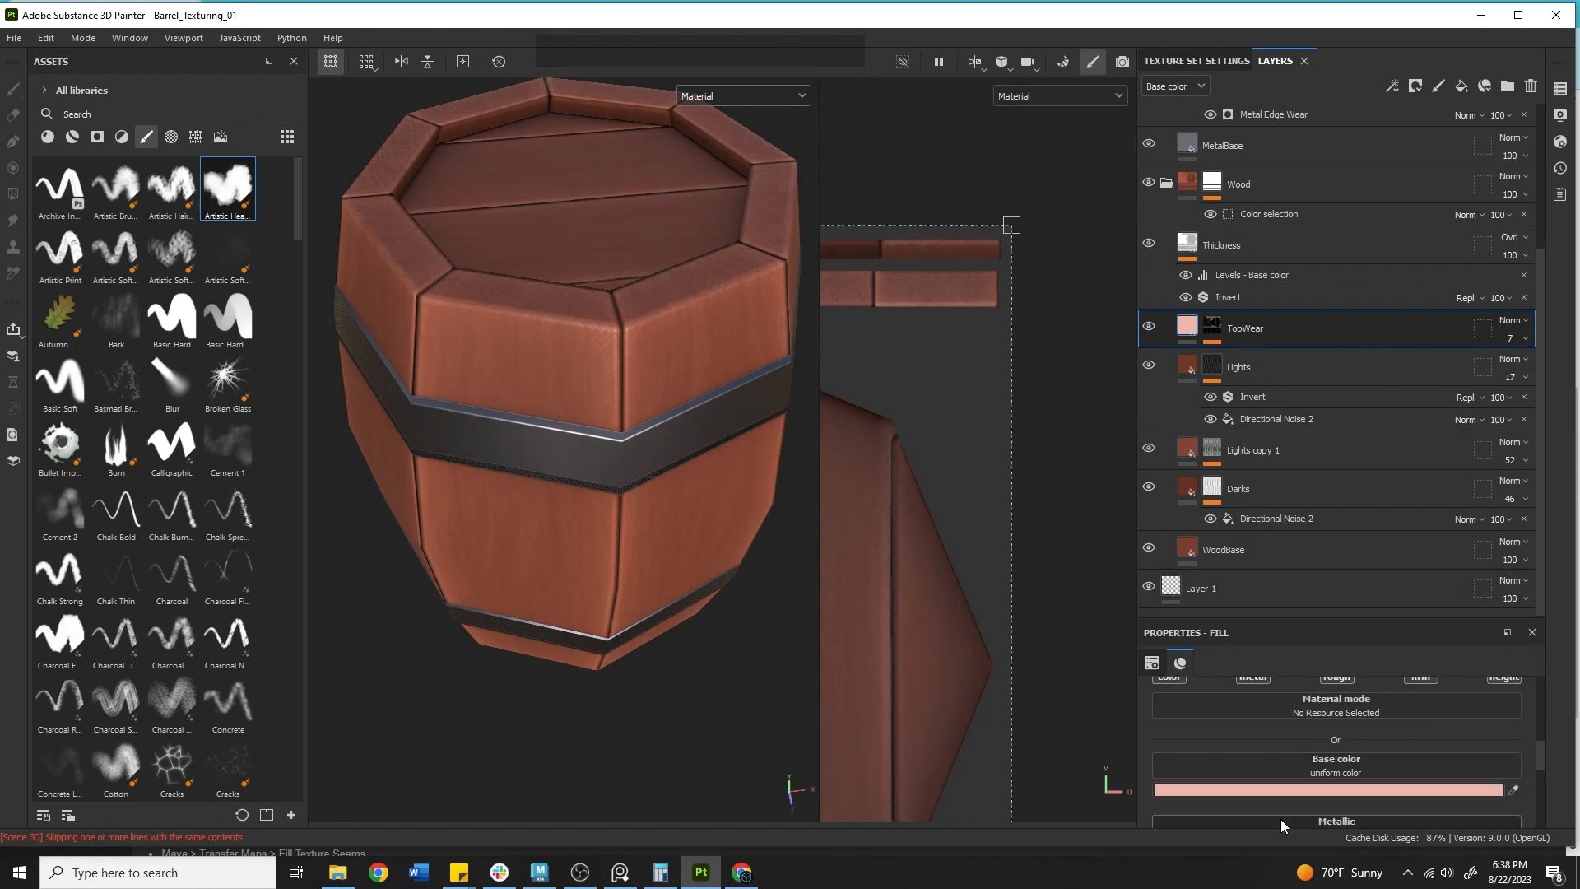
pyautogui.scroll(2, 1242, 733)
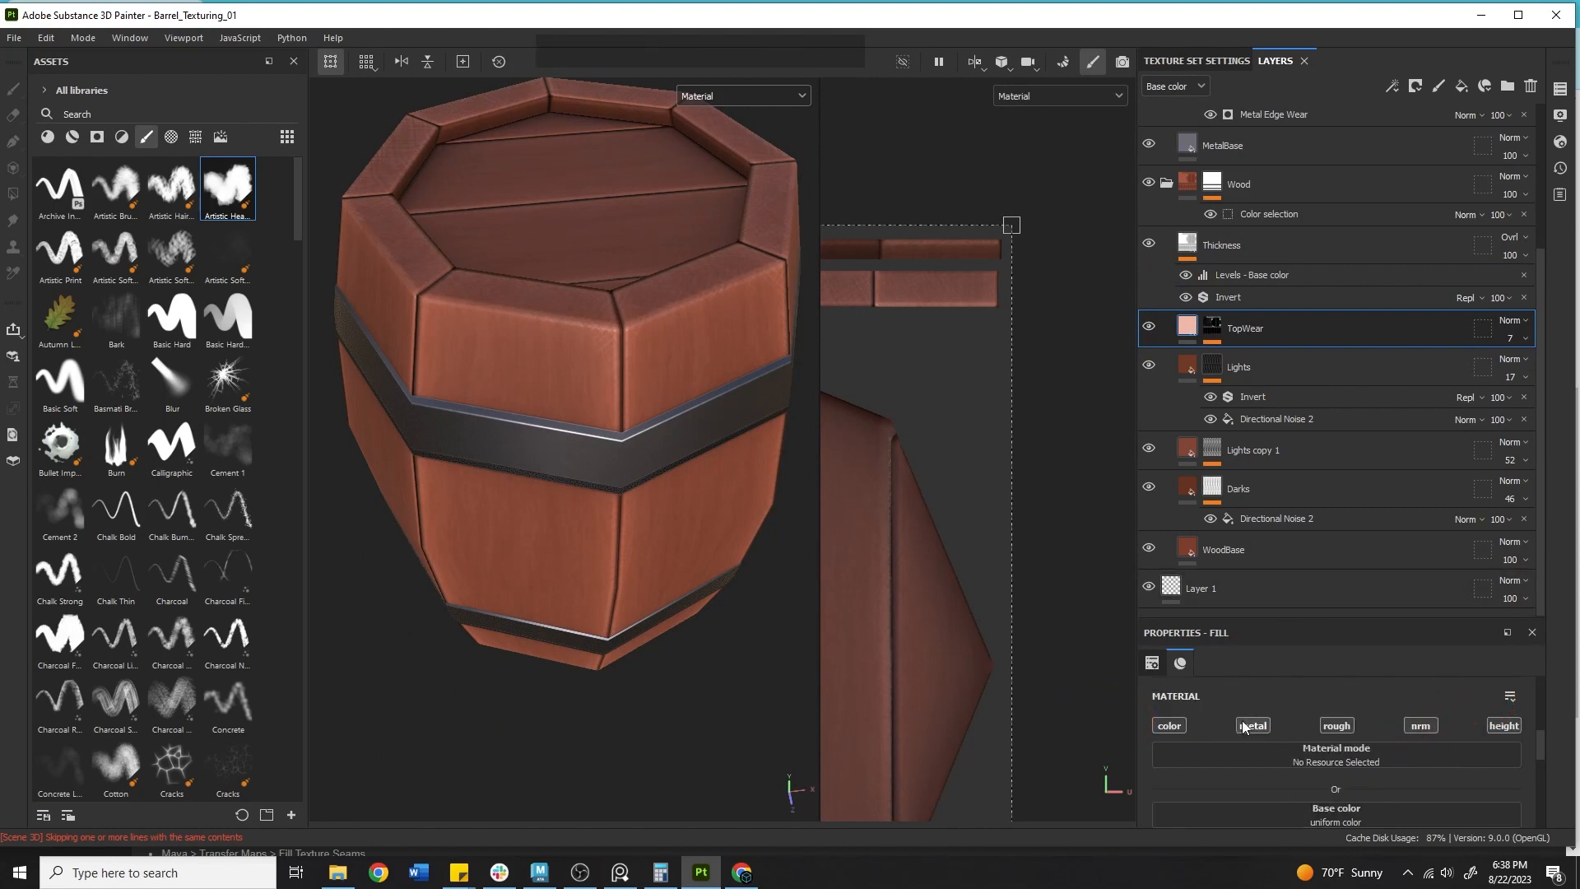
pyautogui.click(1501, 726)
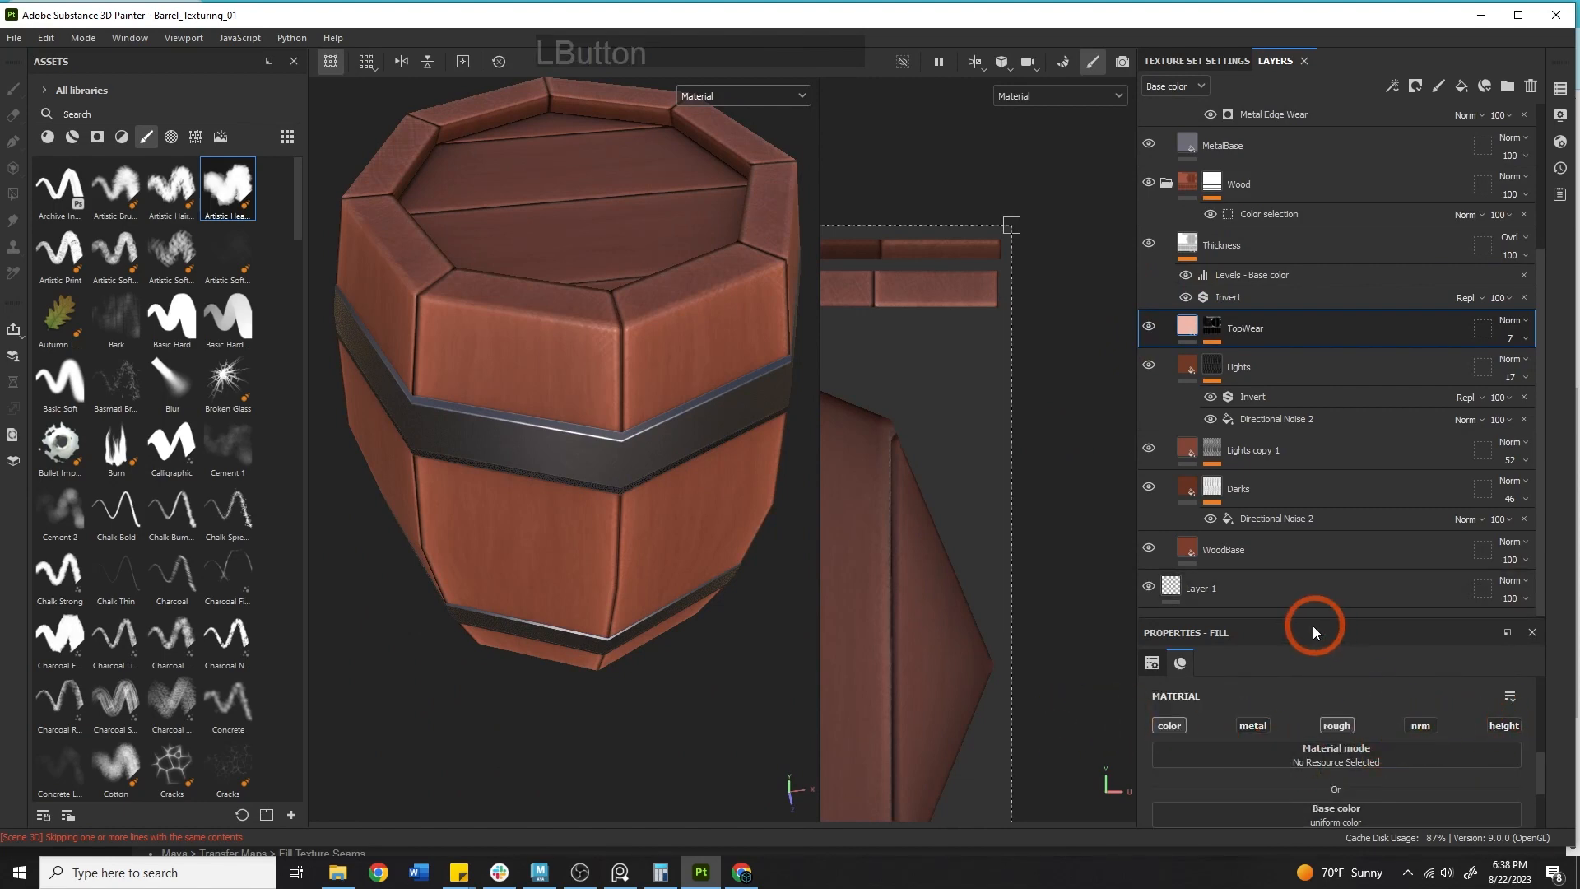
pyautogui.moveTo(1362, 635); pyautogui.dragTo(1367, 374)
pyautogui.click(1573, 666)
# Inspect the barrel from several angles and switch the viewport back to the Base color display.
pyautogui.keyDown('alt'); pyautogui.moveTo(493, 354); pyautogui.dragTo(503, 478, button='middle'); pyautogui.keyUp('alt')
pyautogui.keyDown('alt'); pyautogui.moveTo(504, 477); pyautogui.dragTo(458, 339); pyautogui.keyUp('alt')
pyautogui.keyDown('shift'); pyautogui.moveTo(527, 391); pyautogui.dragTo(706, 459, button='right'); pyautogui.keyUp('shift')
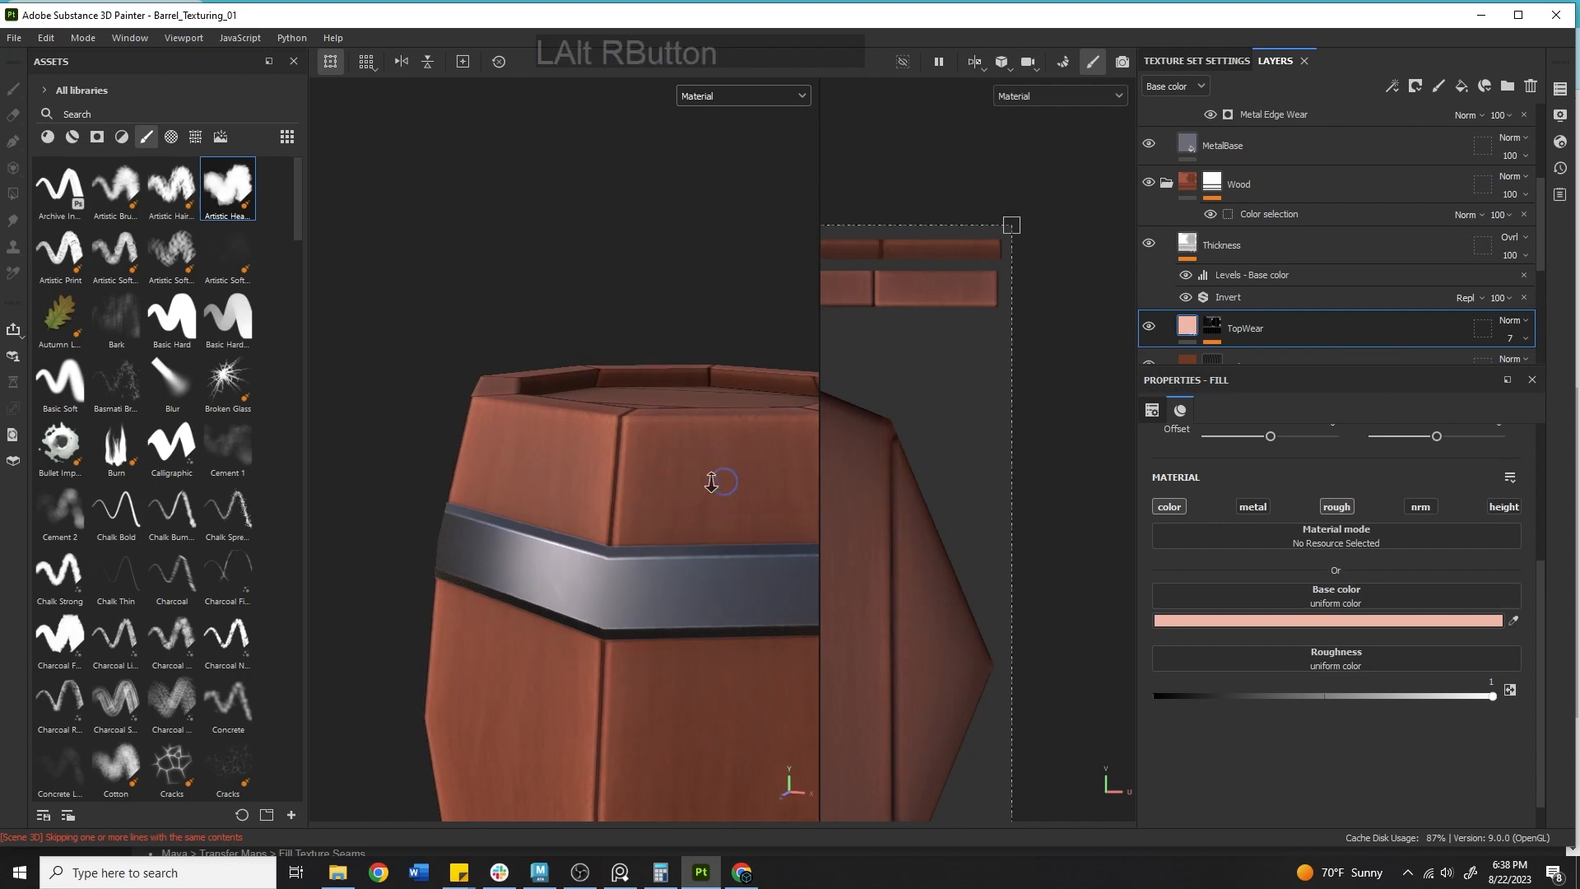
pyautogui.keyDown('alt'); pyautogui.moveTo(705, 458); pyautogui.dragTo(529, 398, button='middle'); pyautogui.keyUp('alt')
pyautogui.keyDown('alt'); pyautogui.moveTo(529, 398); pyautogui.dragTo(706, 446); pyautogui.keyUp('alt')
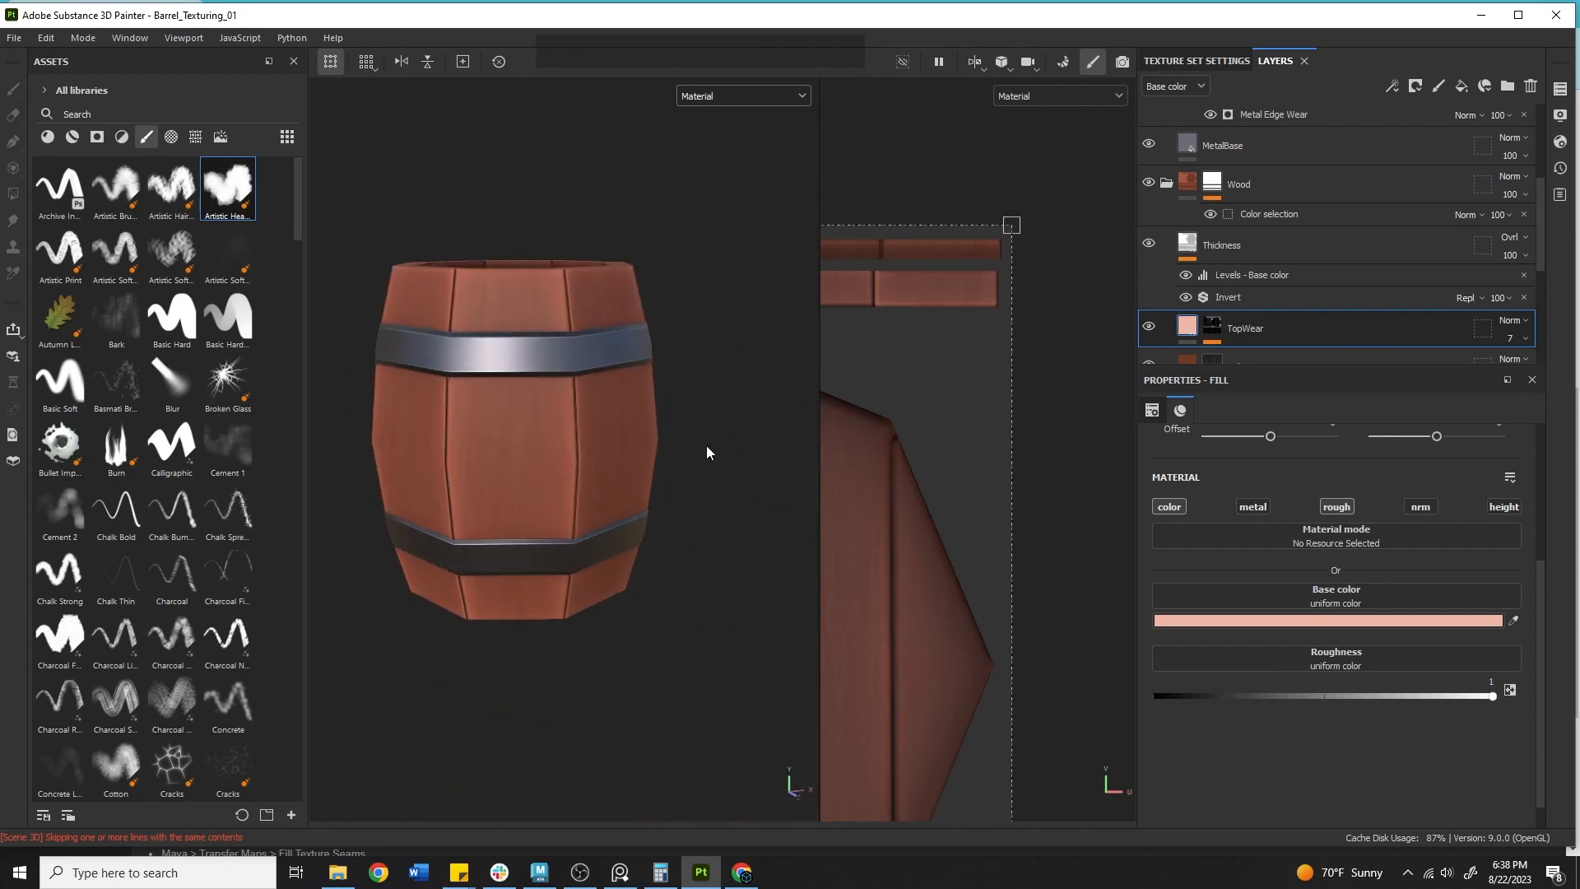
pyautogui.press('alt')
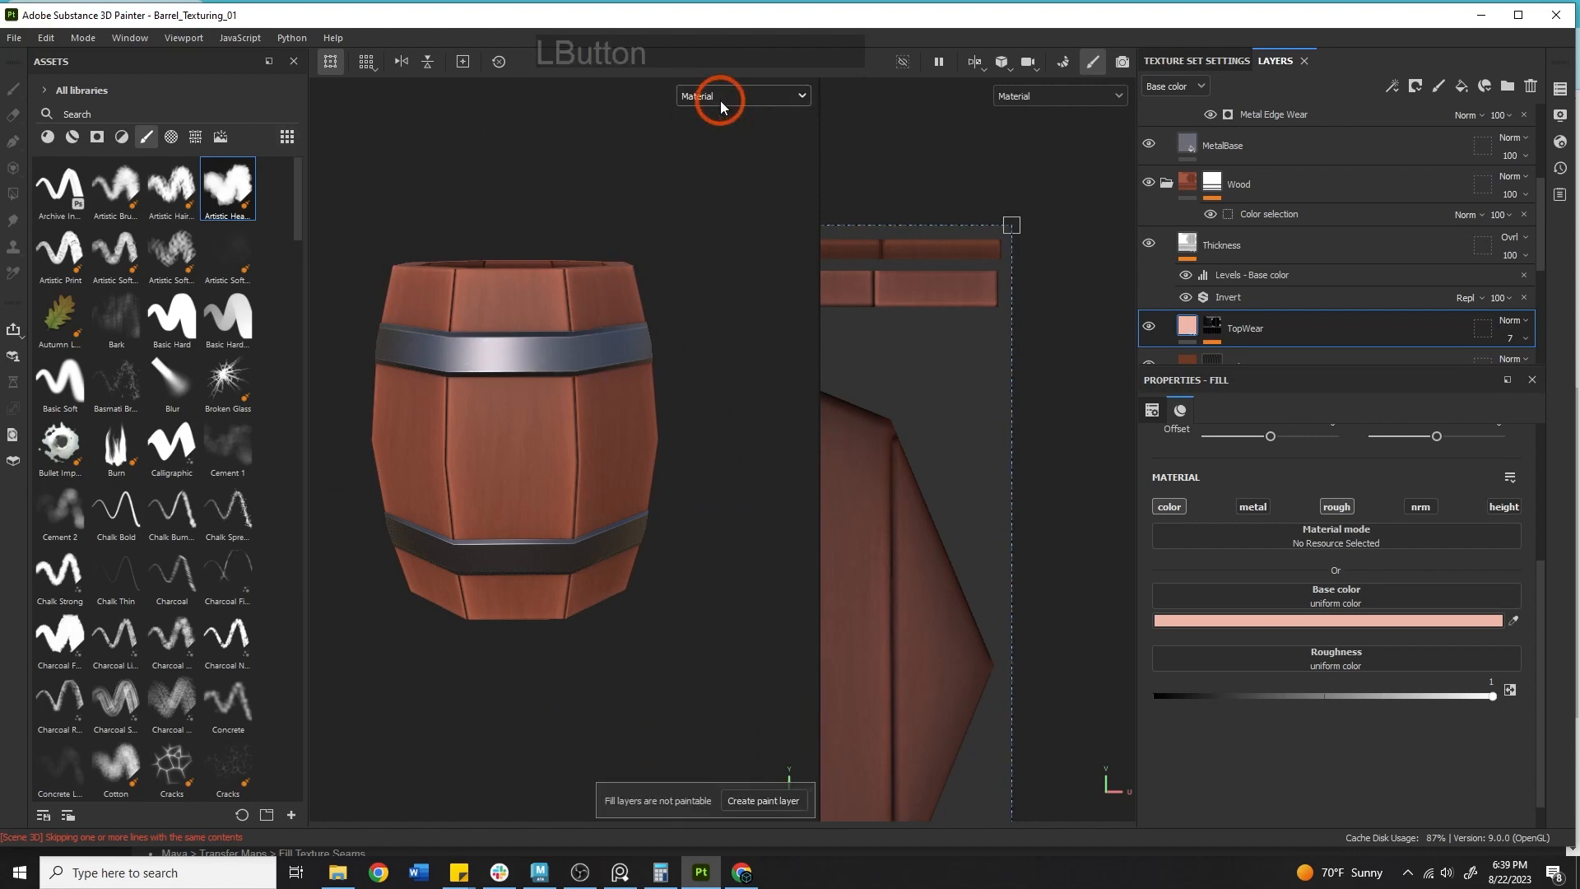
pyautogui.click(742, 96)
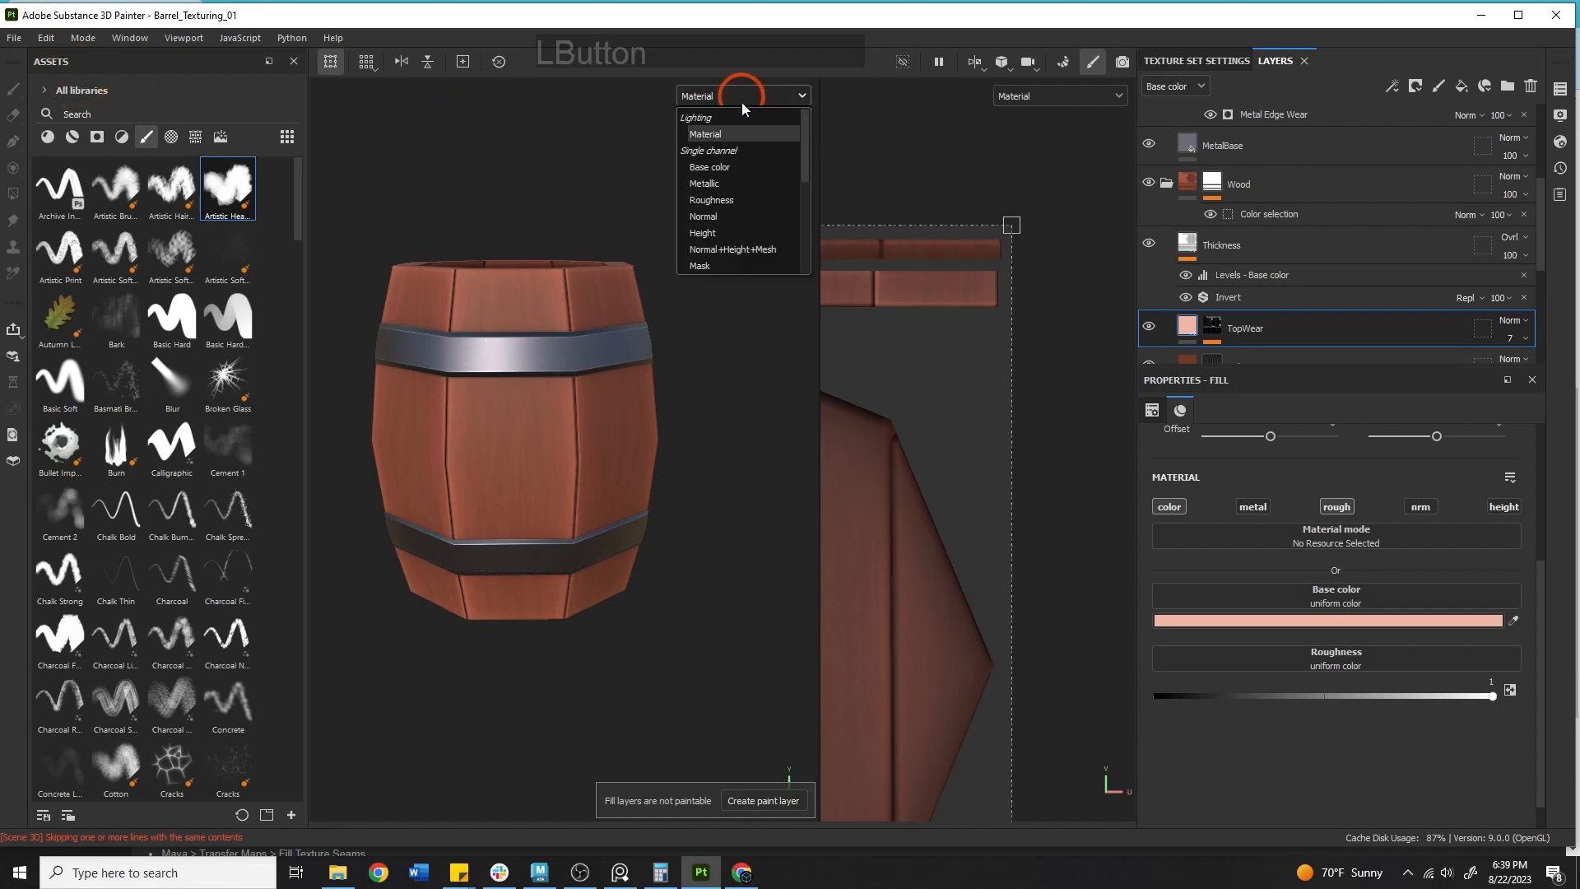
pyautogui.click(709, 167)
pyautogui.keyDown('alt'); pyautogui.moveTo(550, 448); pyautogui.dragTo(639, 491); pyautogui.keyUp('alt')
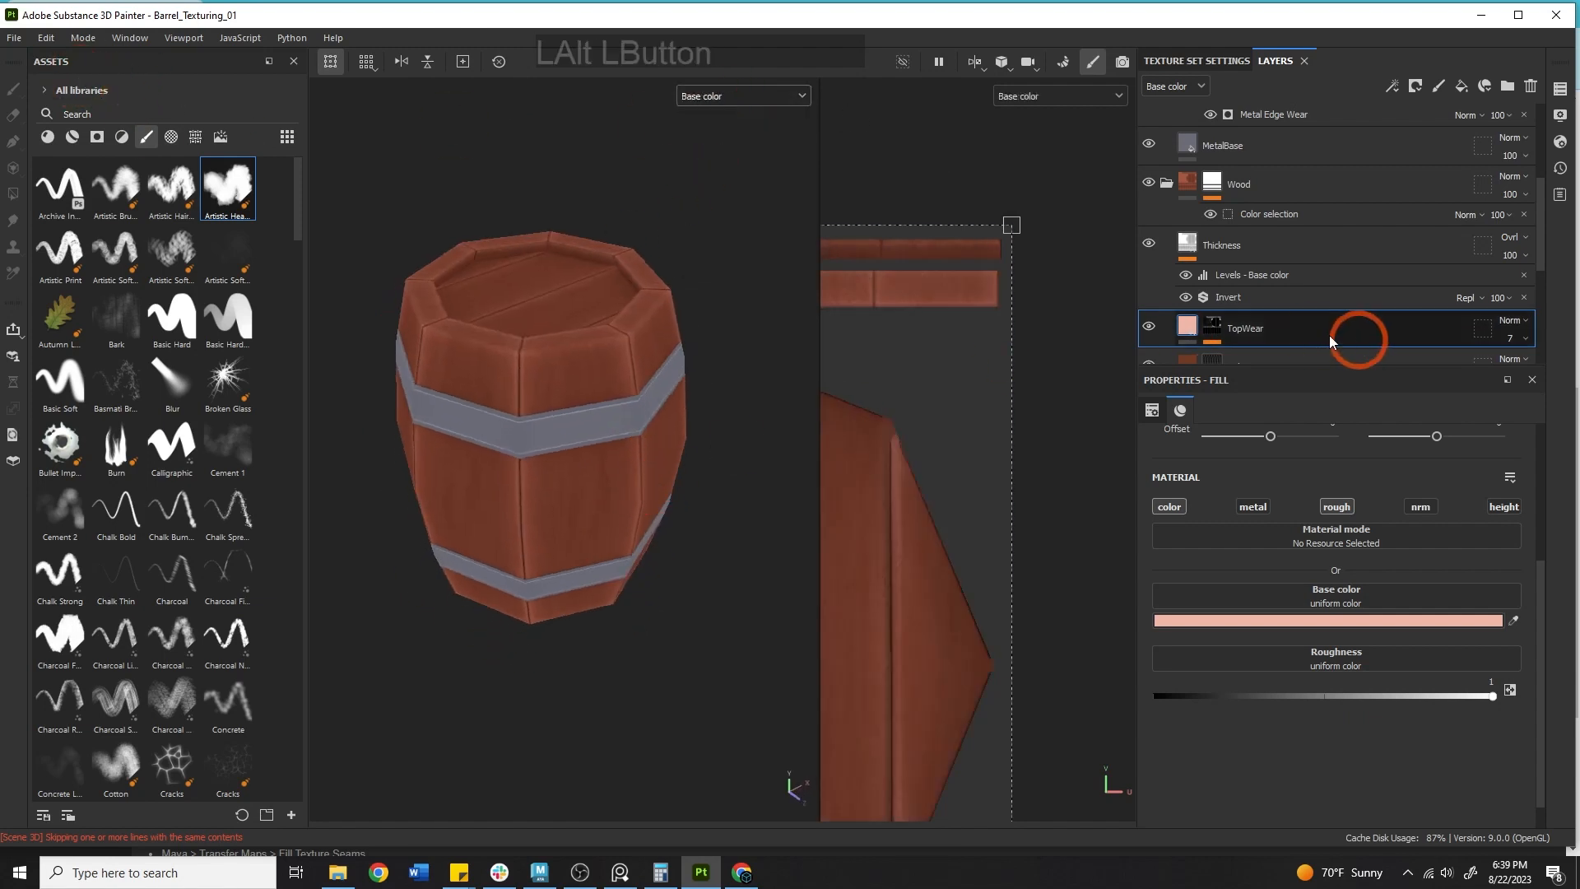
# Add a new fill layer directly above the MetalBase layer.
pyautogui.click(1169, 183)
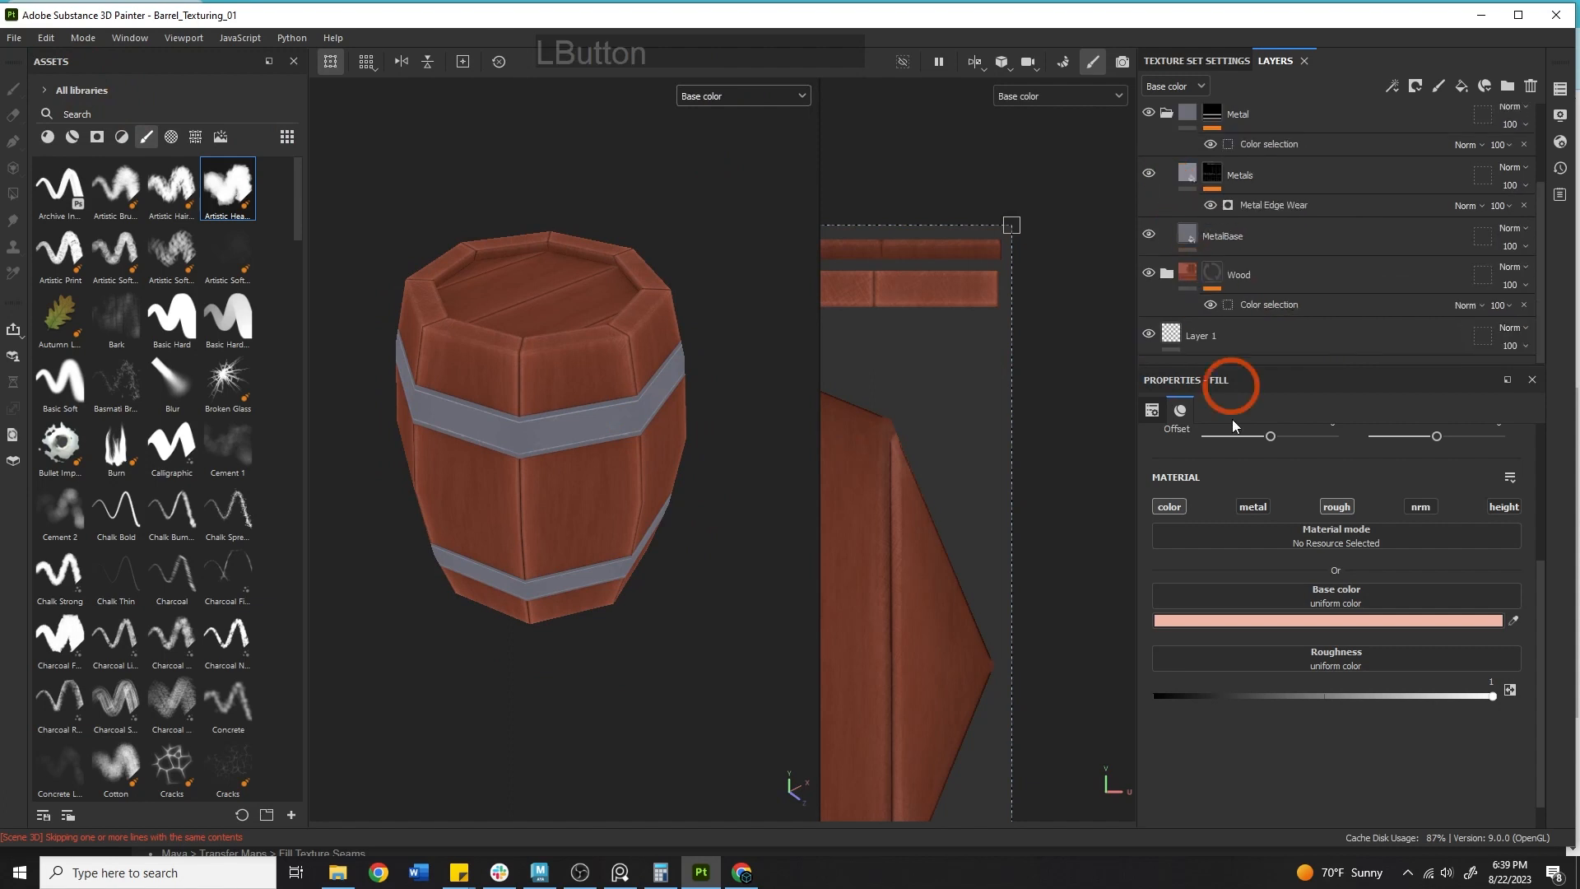
pyautogui.click(1244, 240)
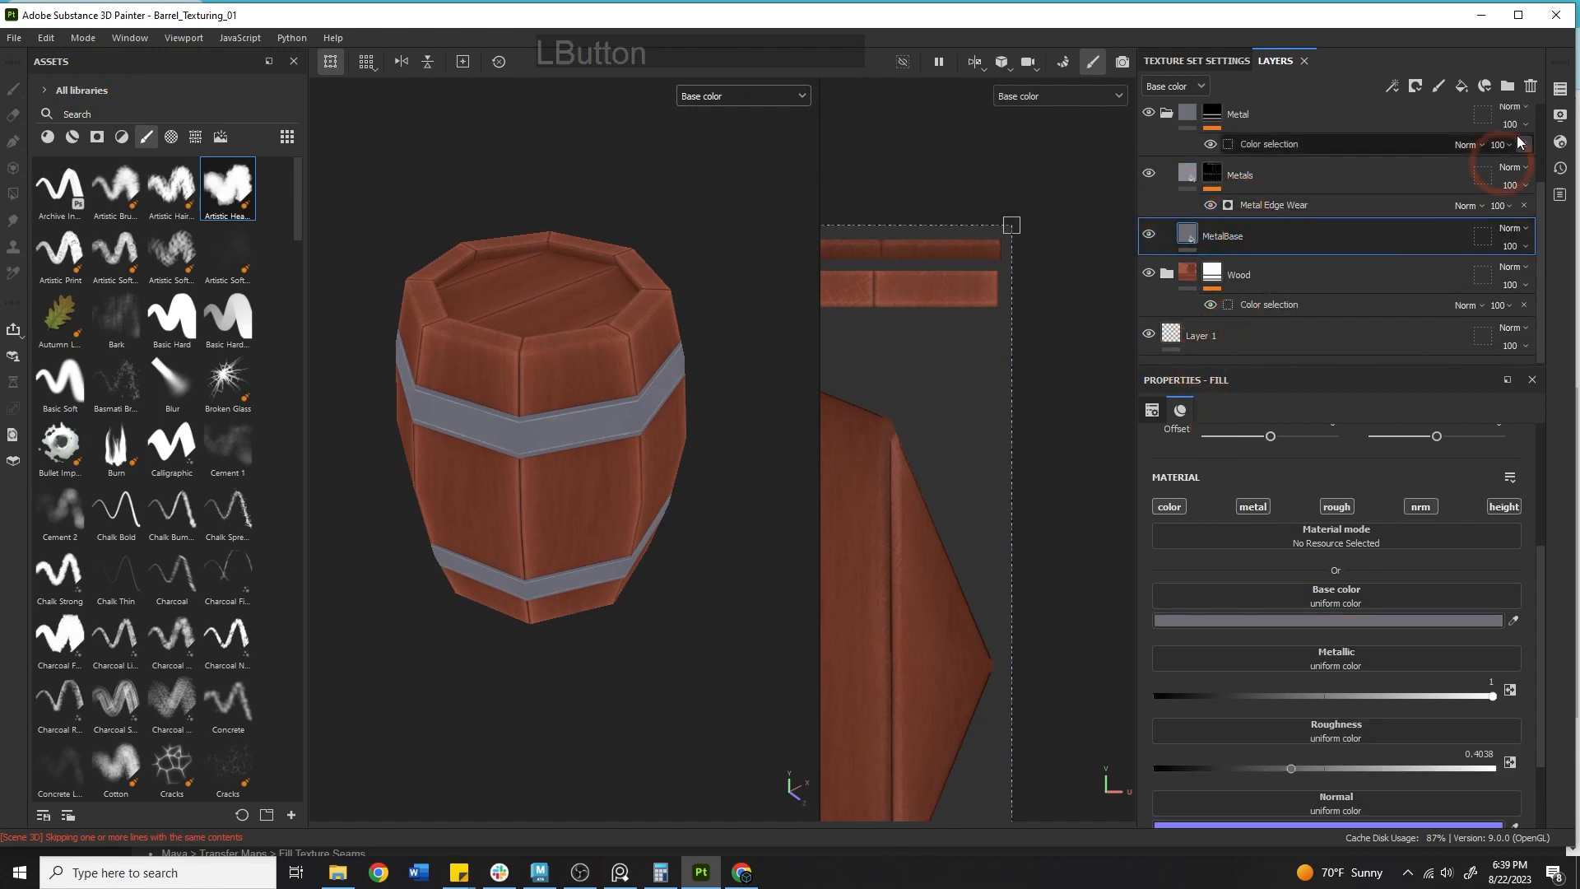
pyautogui.click(1462, 86)
pyautogui.click(1114, 328)
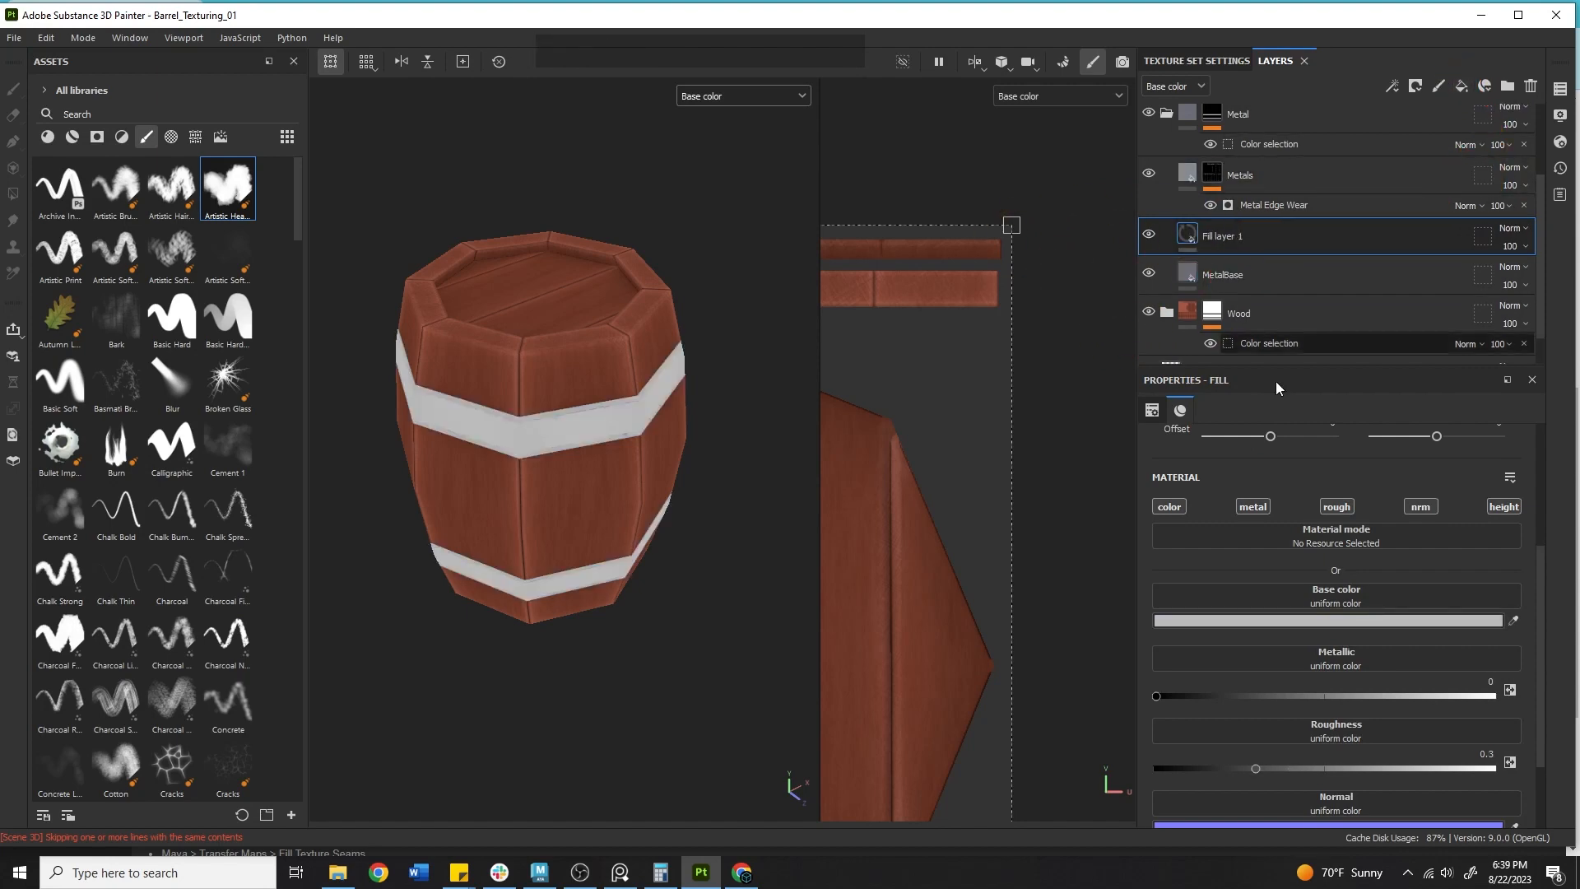
# Sample the new fill layer's base color from the metal hoop with the color picker.
pyautogui.click(1513, 621)
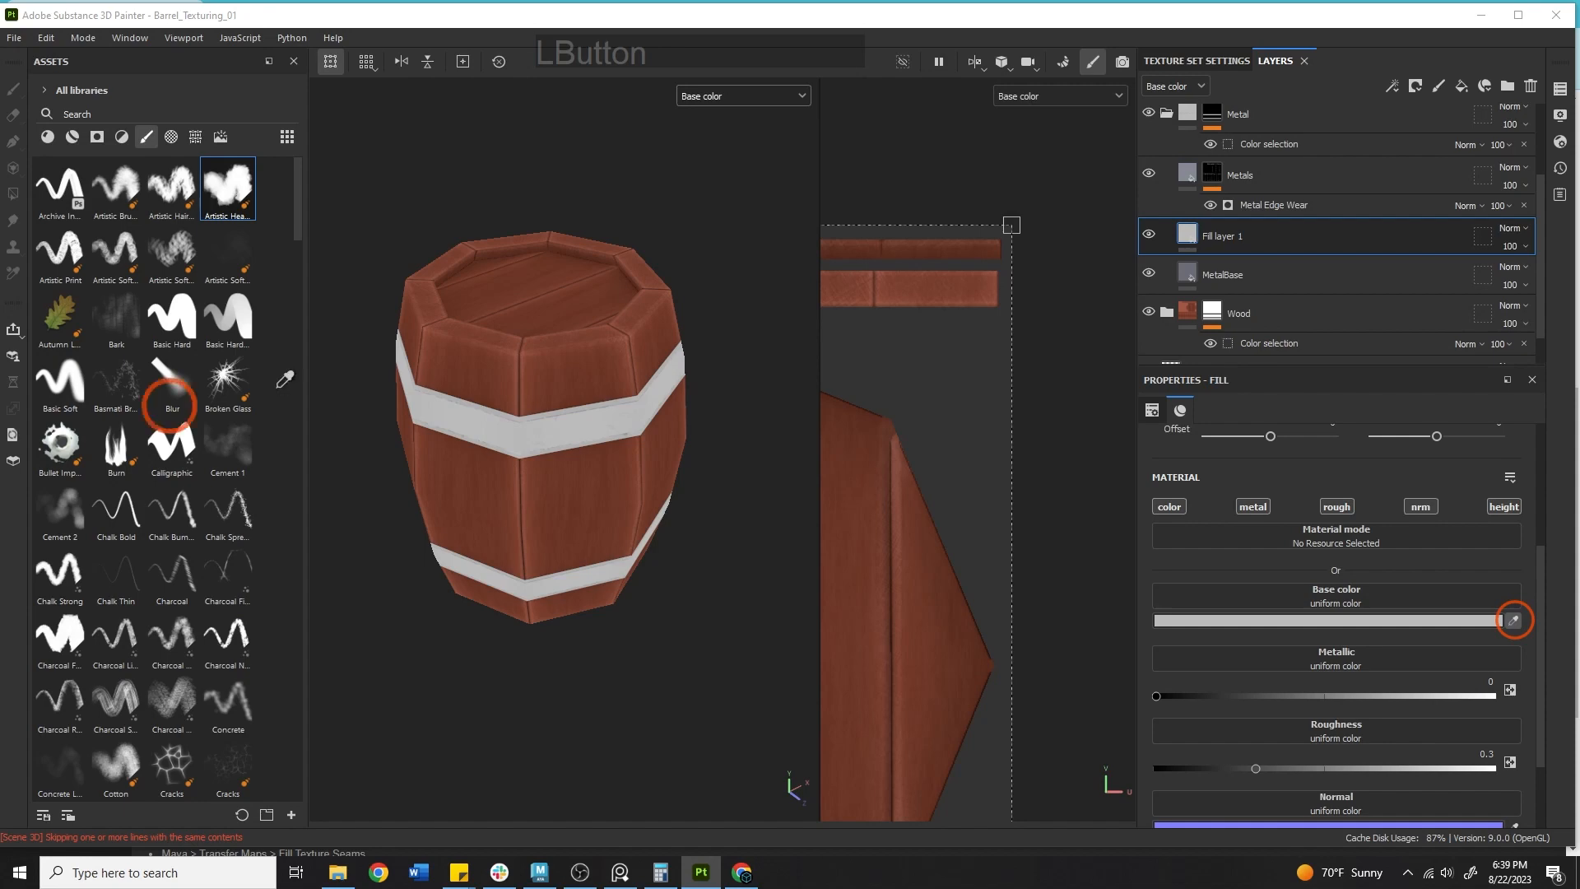
pyautogui.click(840, 388)
pyautogui.click(1148, 237)
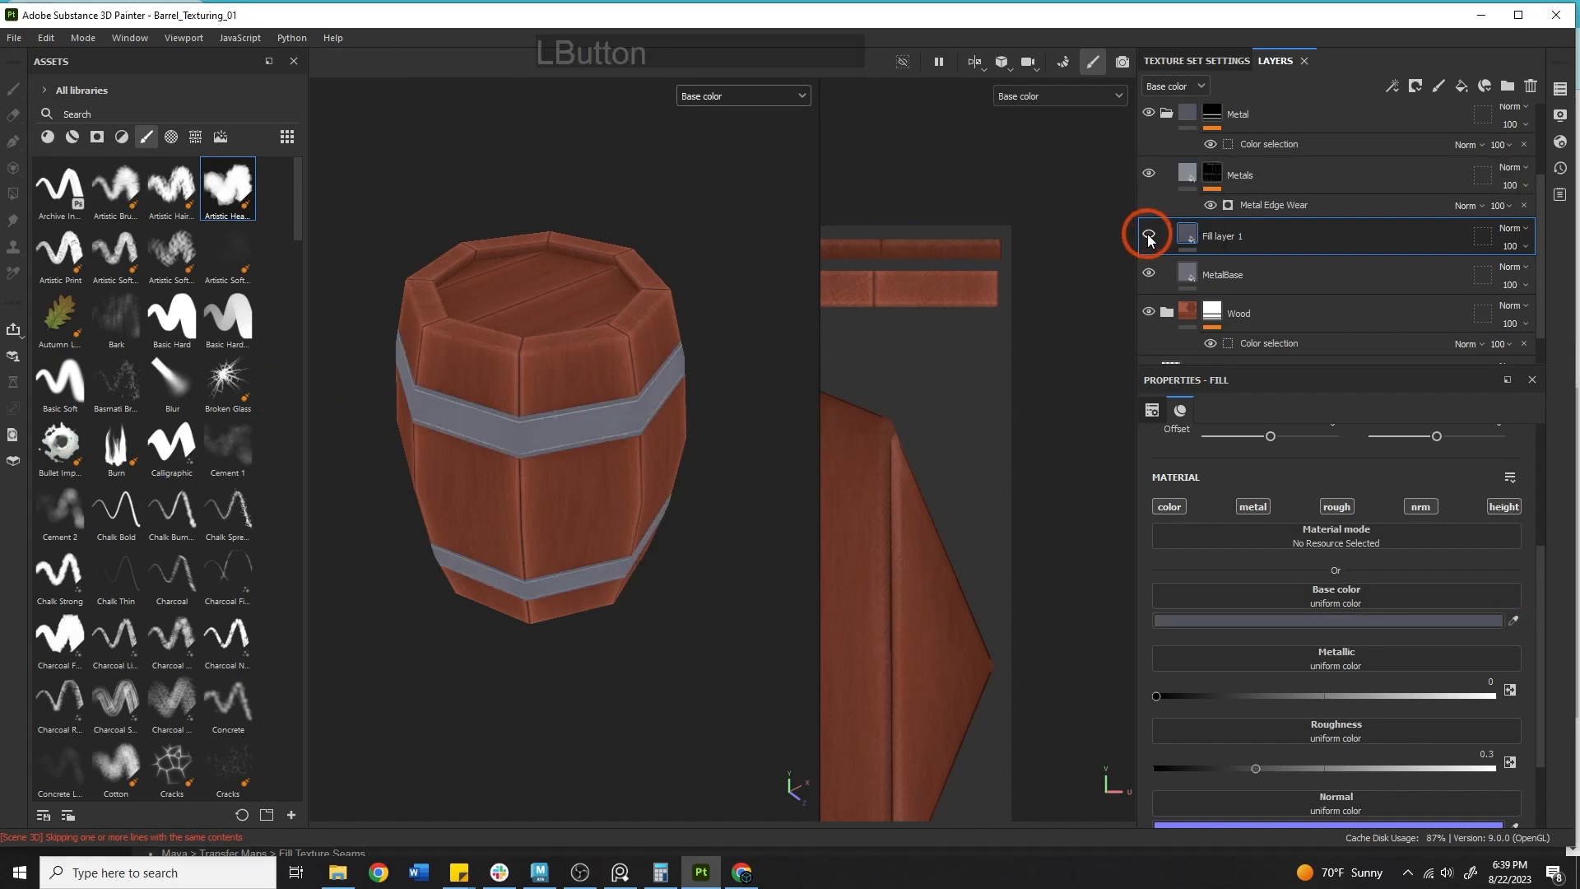
pyautogui.click(1149, 238)
# Search the texture assets for metal.
pyautogui.keyDown('alt'); pyautogui.moveTo(507, 308); pyautogui.dragTo(543, 339, button='middle'); pyautogui.keyUp('alt')
pyautogui.keyDown('alt'); pyautogui.moveTo(543, 339); pyautogui.dragTo(528, 359, button='right'); pyautogui.keyUp('alt')
pyautogui.keyDown('alt'); pyautogui.moveTo(528, 358); pyautogui.dragTo(174, 120); pyautogui.keyUp('alt')
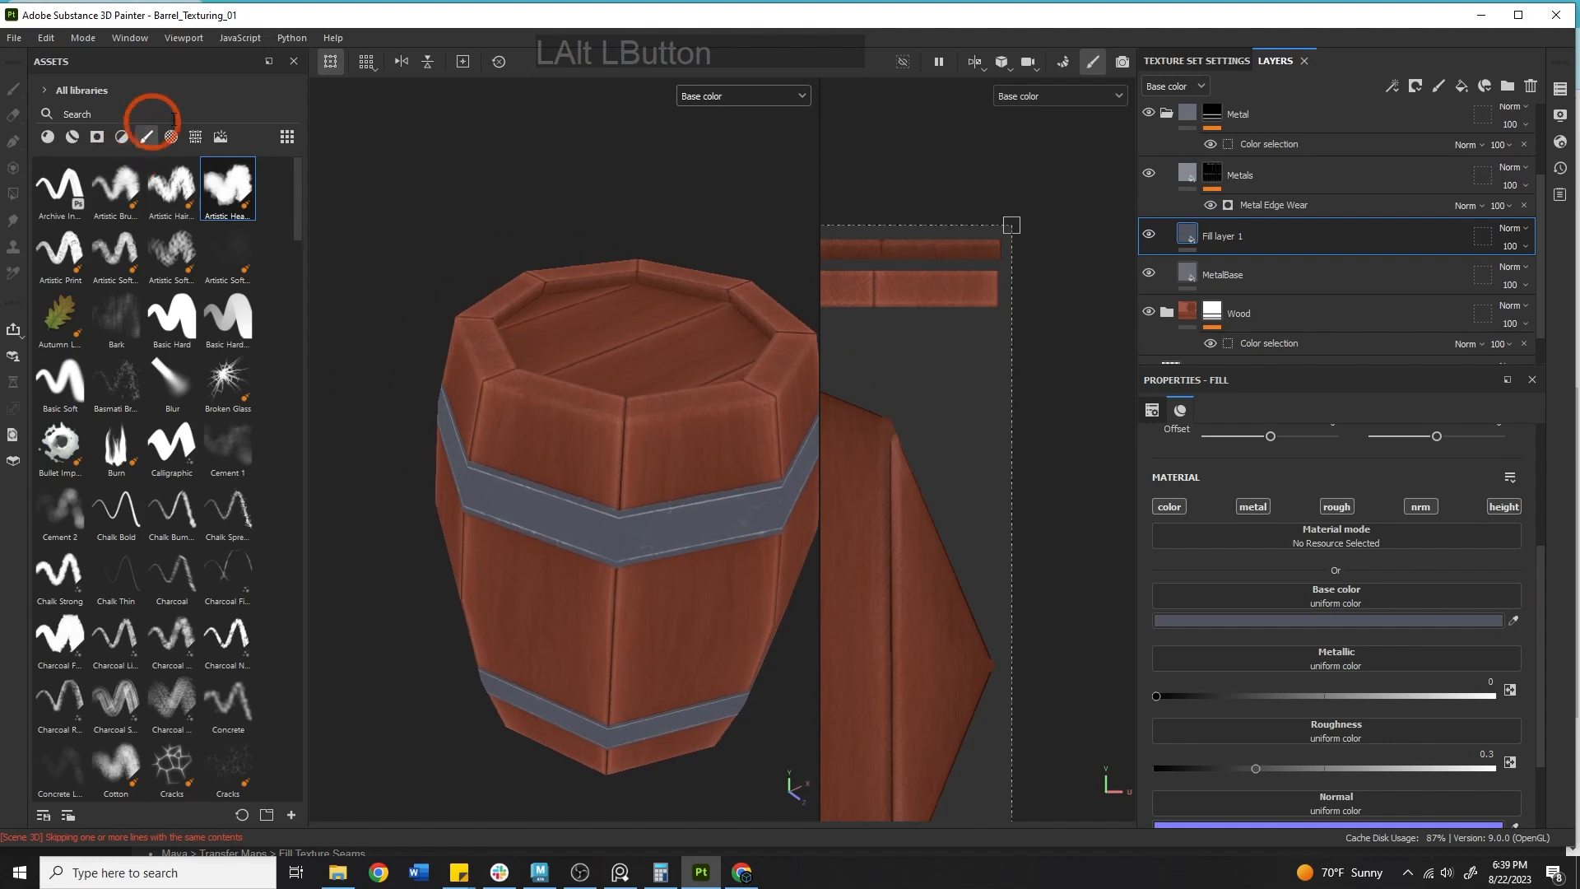
pyautogui.click(195, 136)
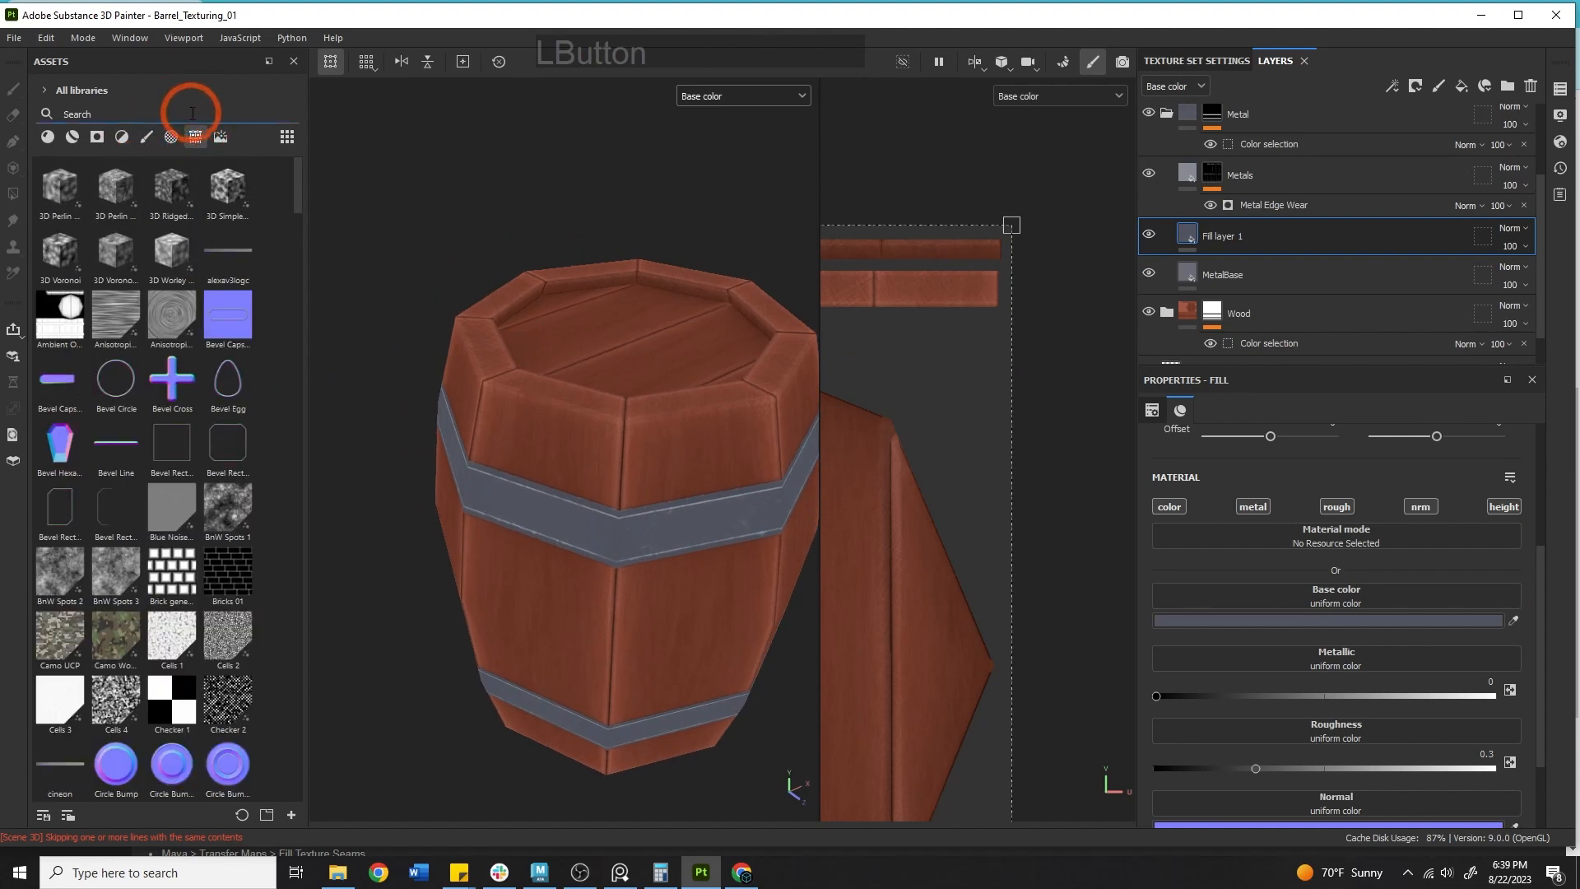
pyautogui.click(191, 114)
pyautogui.write('metal')
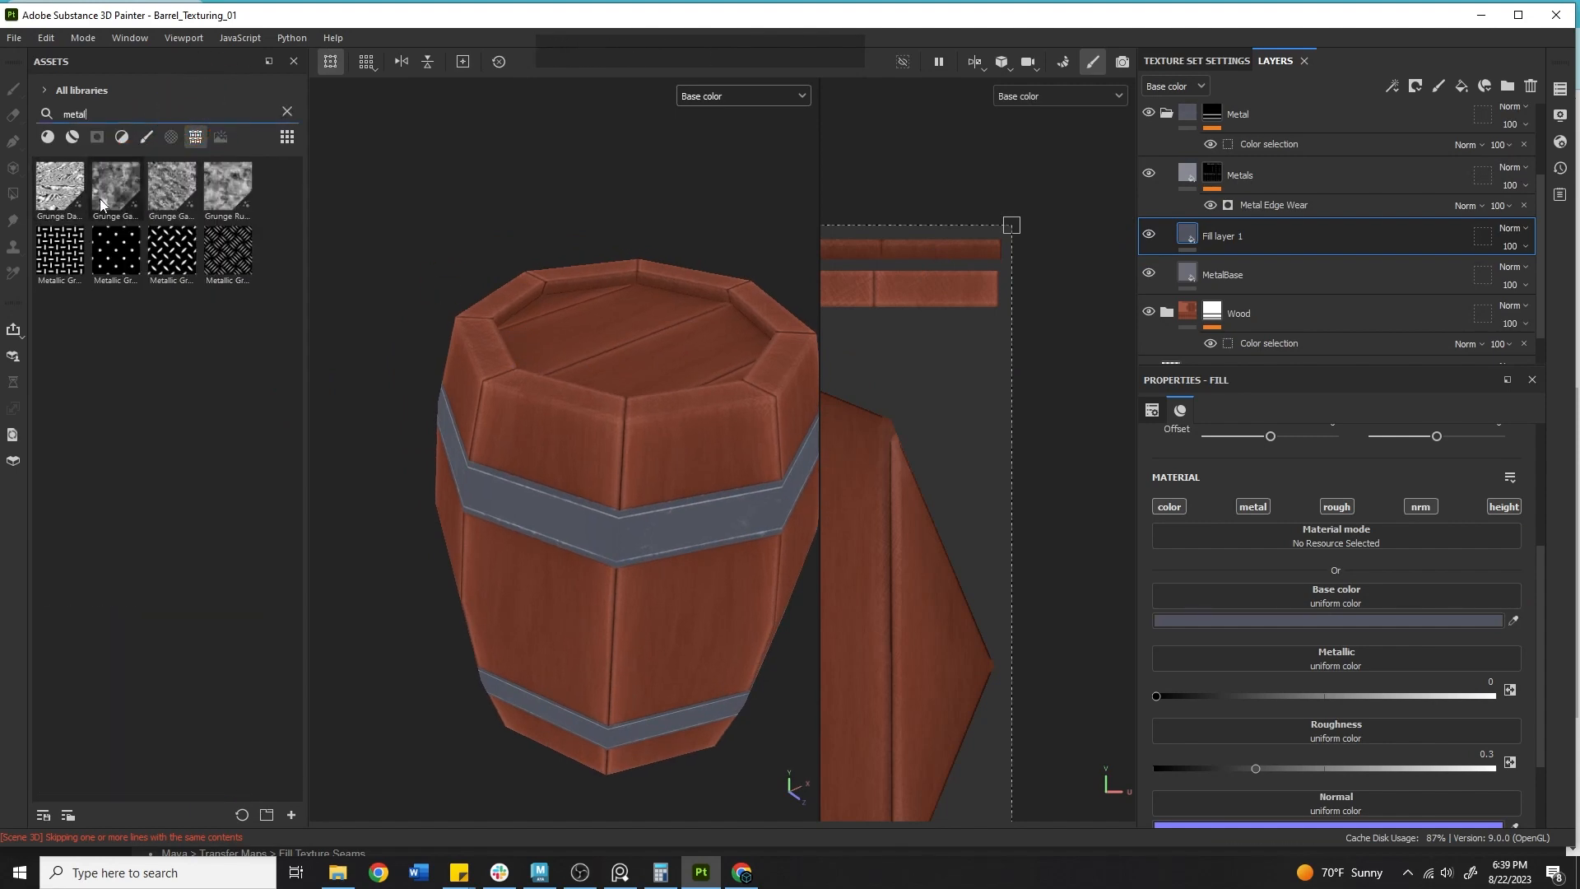
# Switch to the reference image viewer and examine the barrel reference photos of the metal hoops.
pyautogui.moveTo(116, 199)
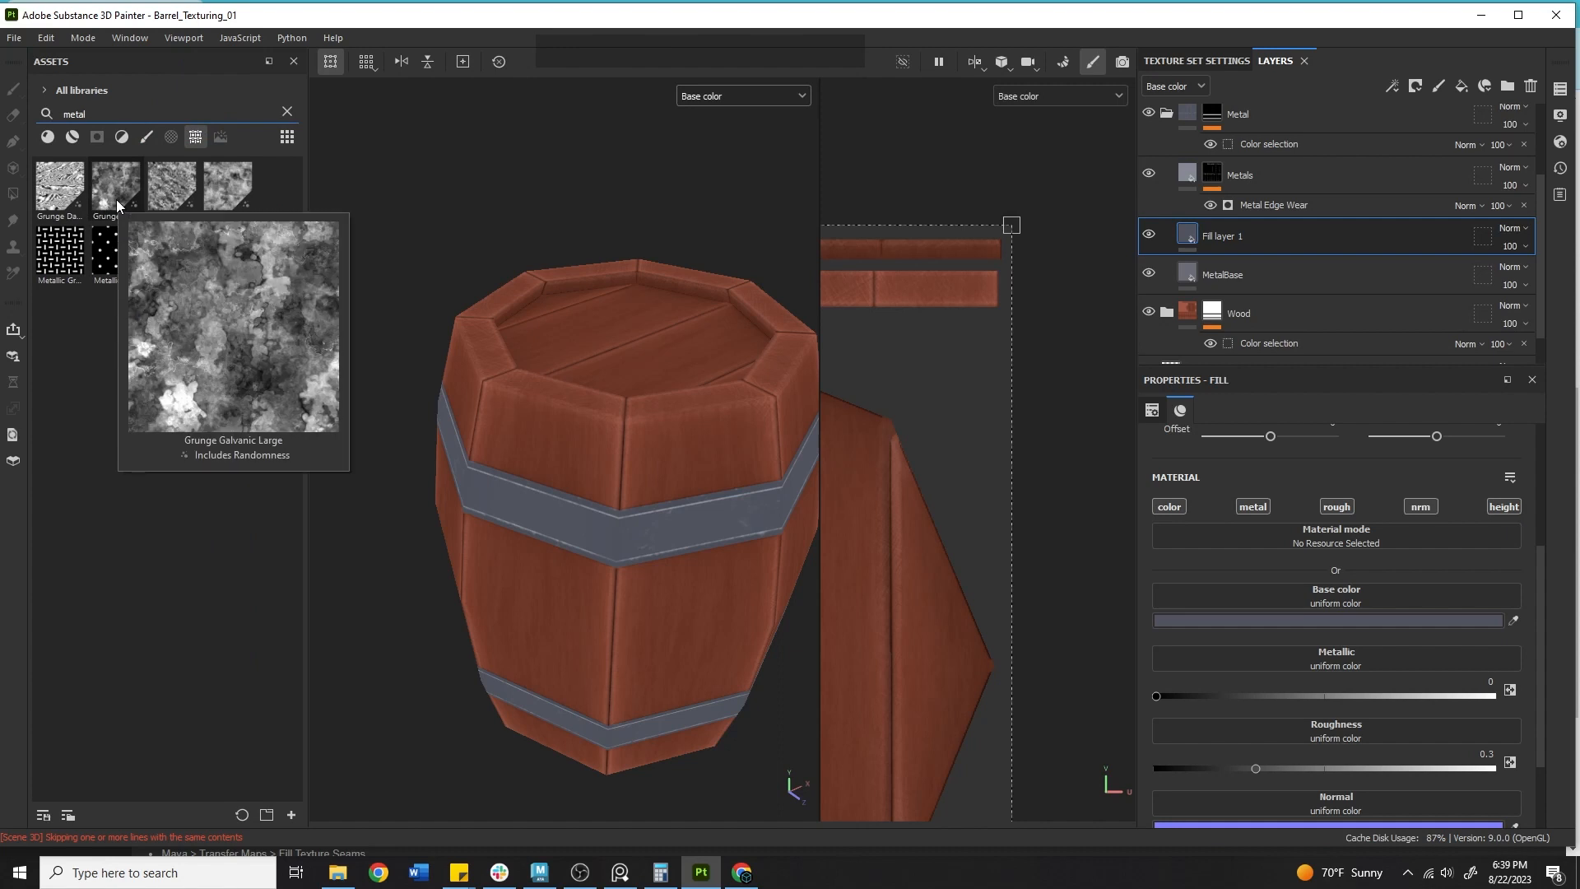
pyautogui.click(622, 872)
pyautogui.moveTo(0, 379); pyautogui.dragTo(813, 364, button='right')
pyautogui.scroll(8, 823, 362)
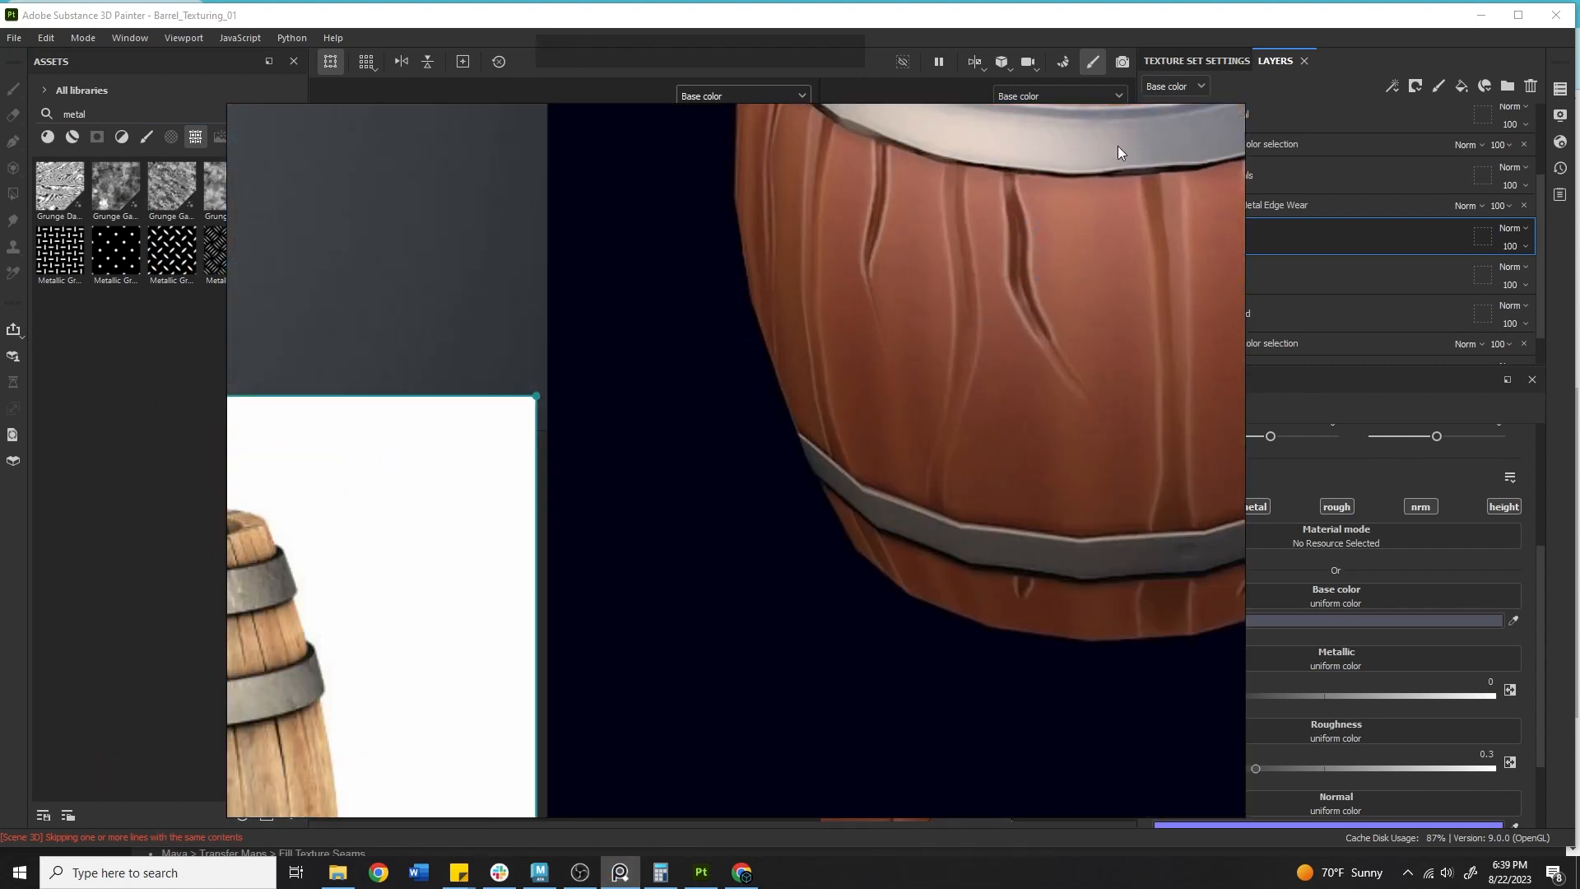
pyautogui.keyDown('alt'); pyautogui.moveTo(1117, 145); pyautogui.dragTo(851, 360); pyautogui.keyUp('alt')
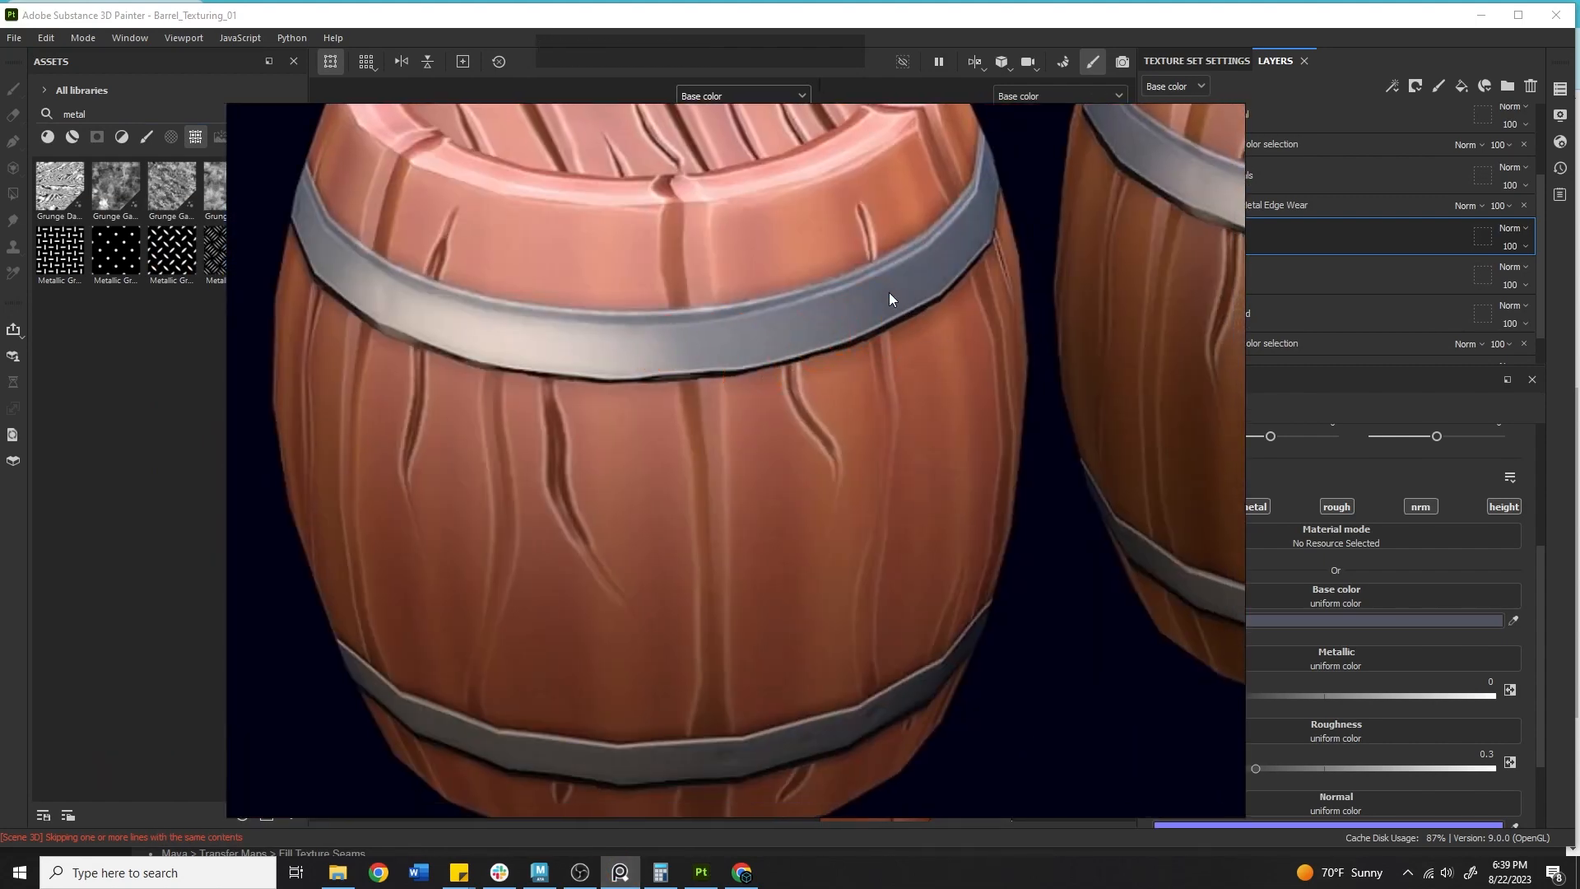
pyautogui.scroll(-5, 889, 293)
pyautogui.moveTo(329, 502)
pyautogui.keyDown('alt'); pyautogui.mouseDown()
pyautogui.moveTo(697, 455)
pyautogui.moveTo(895, 372)
pyautogui.mouseUp(); pyautogui.keyUp('alt')
pyautogui.scroll(8, 907, 402)
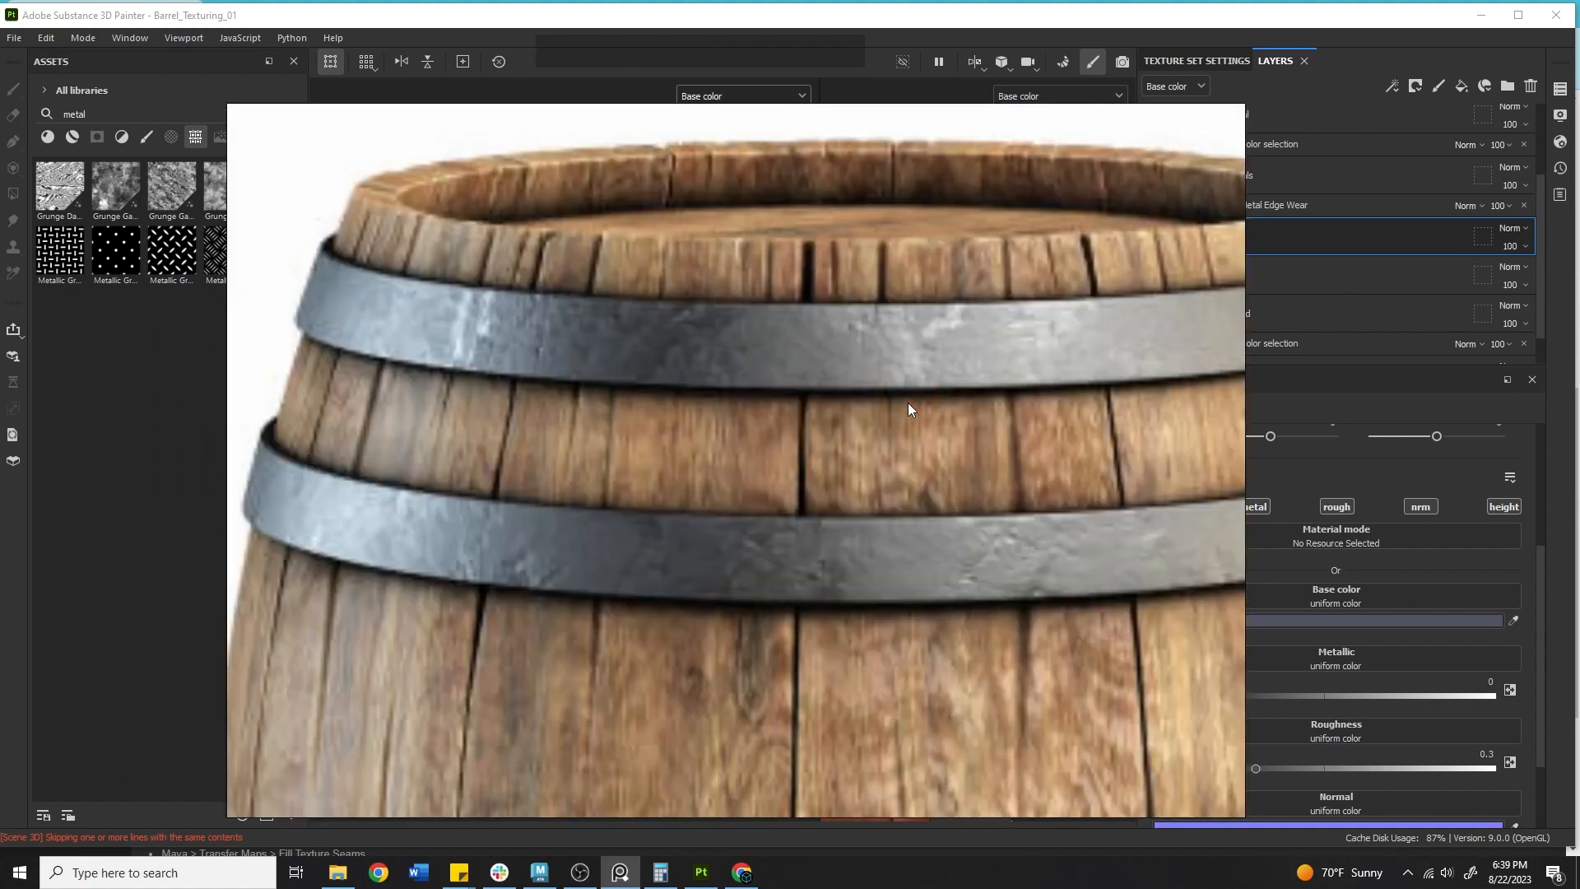
pyautogui.scroll(-5, 710, 364)
pyautogui.keyDown('alt'); pyautogui.moveTo(709, 363); pyautogui.dragTo(650, 372); pyautogui.keyUp('alt')
pyautogui.scroll(5, 880, 319)
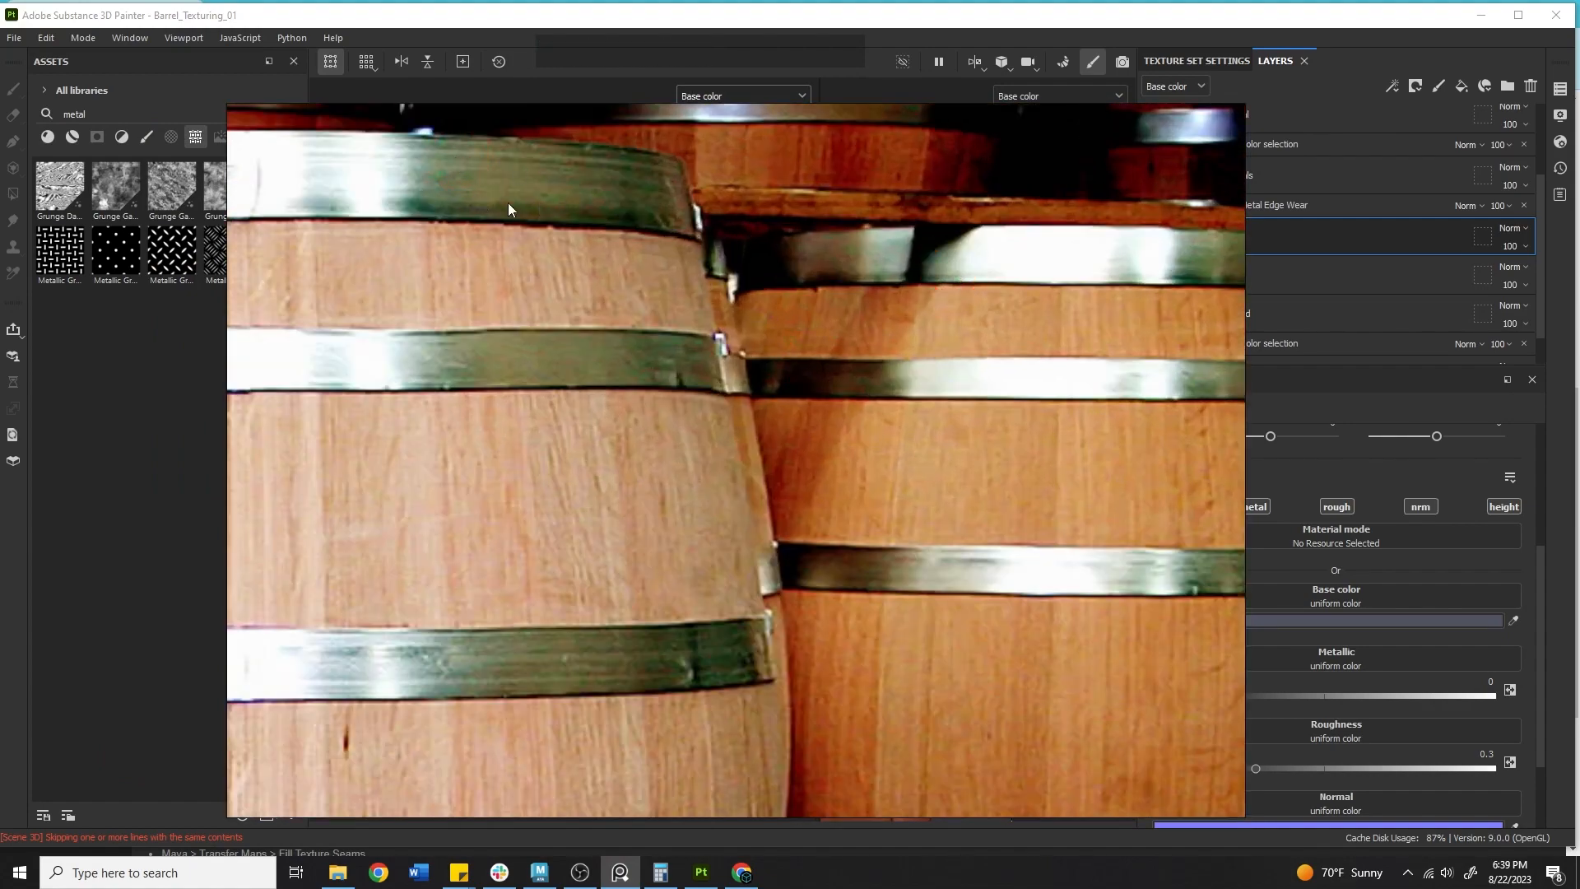
# Examine the barrel reference images in the reference viewer, panning and zooming across the metal hoops.
pyautogui.scroll(-5, 647, 292)
pyautogui.keyDown('alt'); pyautogui.moveTo(986, 431); pyautogui.dragTo(538, 385); pyautogui.keyUp('alt')
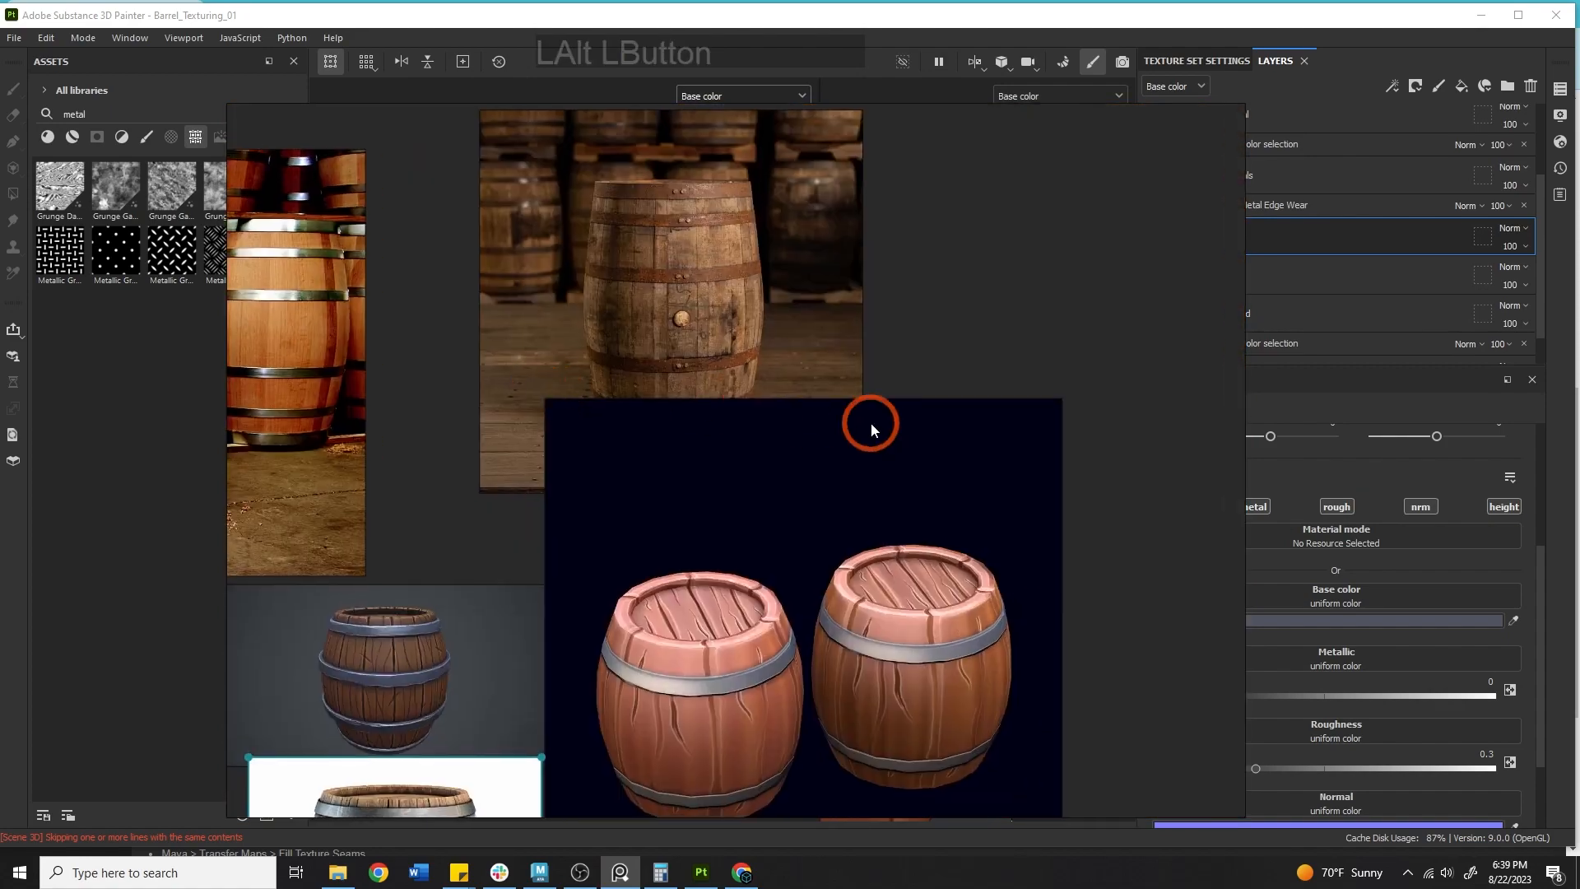
pyautogui.keyDown('alt'); pyautogui.moveTo(871, 422); pyautogui.dragTo(773, 148); pyautogui.keyUp('alt')
pyautogui.scroll(-2, 800, 355)
pyautogui.keyDown('alt'); pyautogui.moveTo(762, 385); pyautogui.dragTo(757, 373); pyautogui.keyUp('alt')
pyautogui.scroll(5, 757, 373)
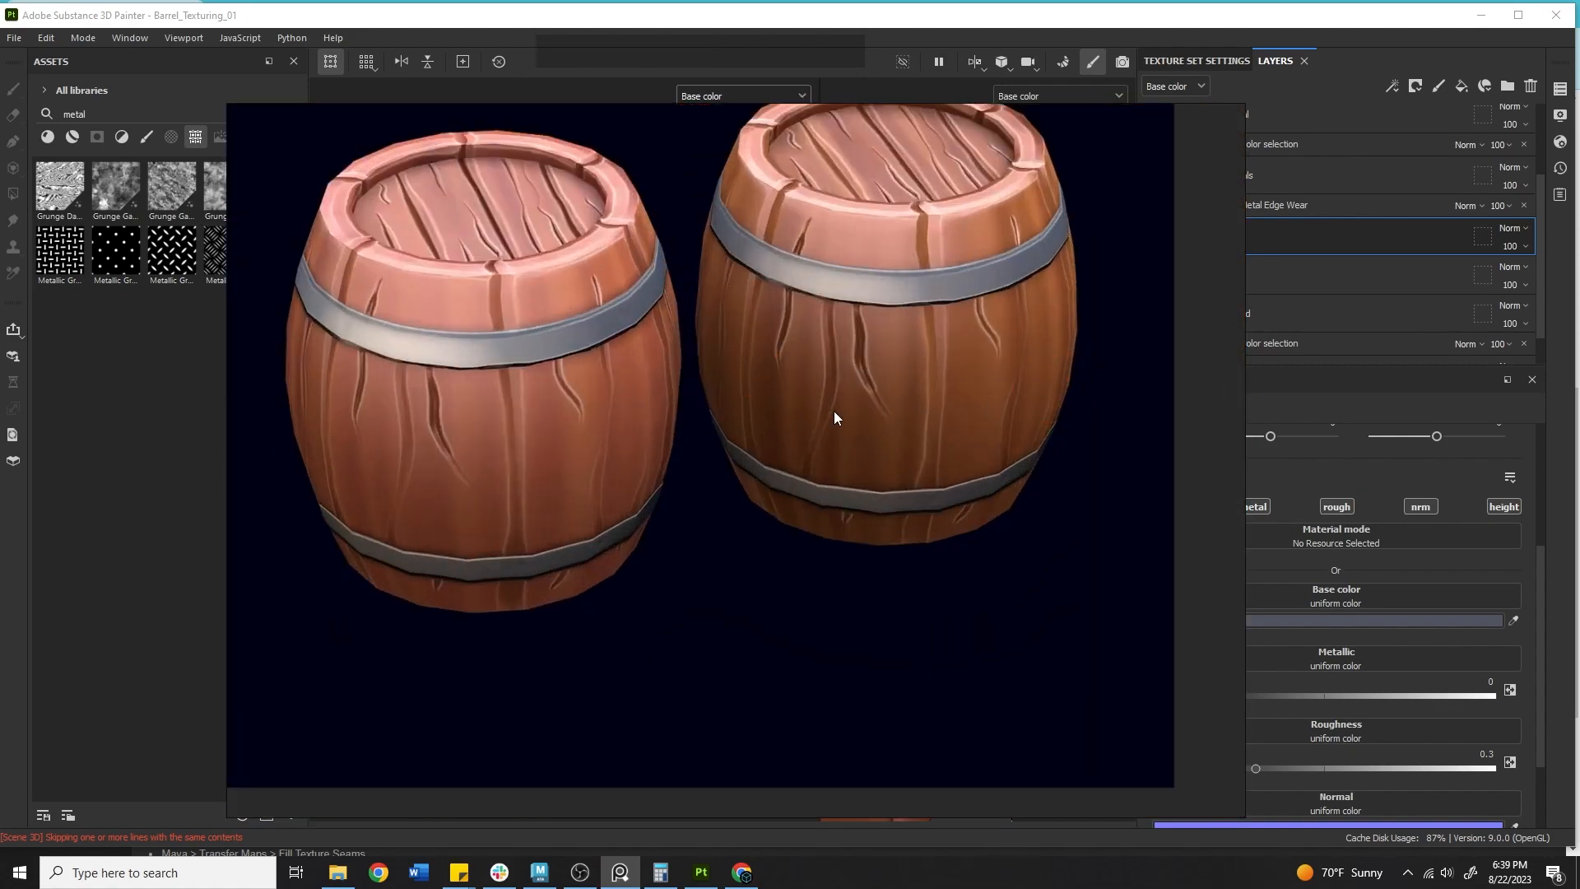
pyautogui.scroll(3, 815, 428)
pyautogui.keyDown('alt'); pyautogui.moveTo(714, 497); pyautogui.dragTo(986, 269); pyautogui.keyUp('alt')
pyautogui.scroll(-3, 798, 309)
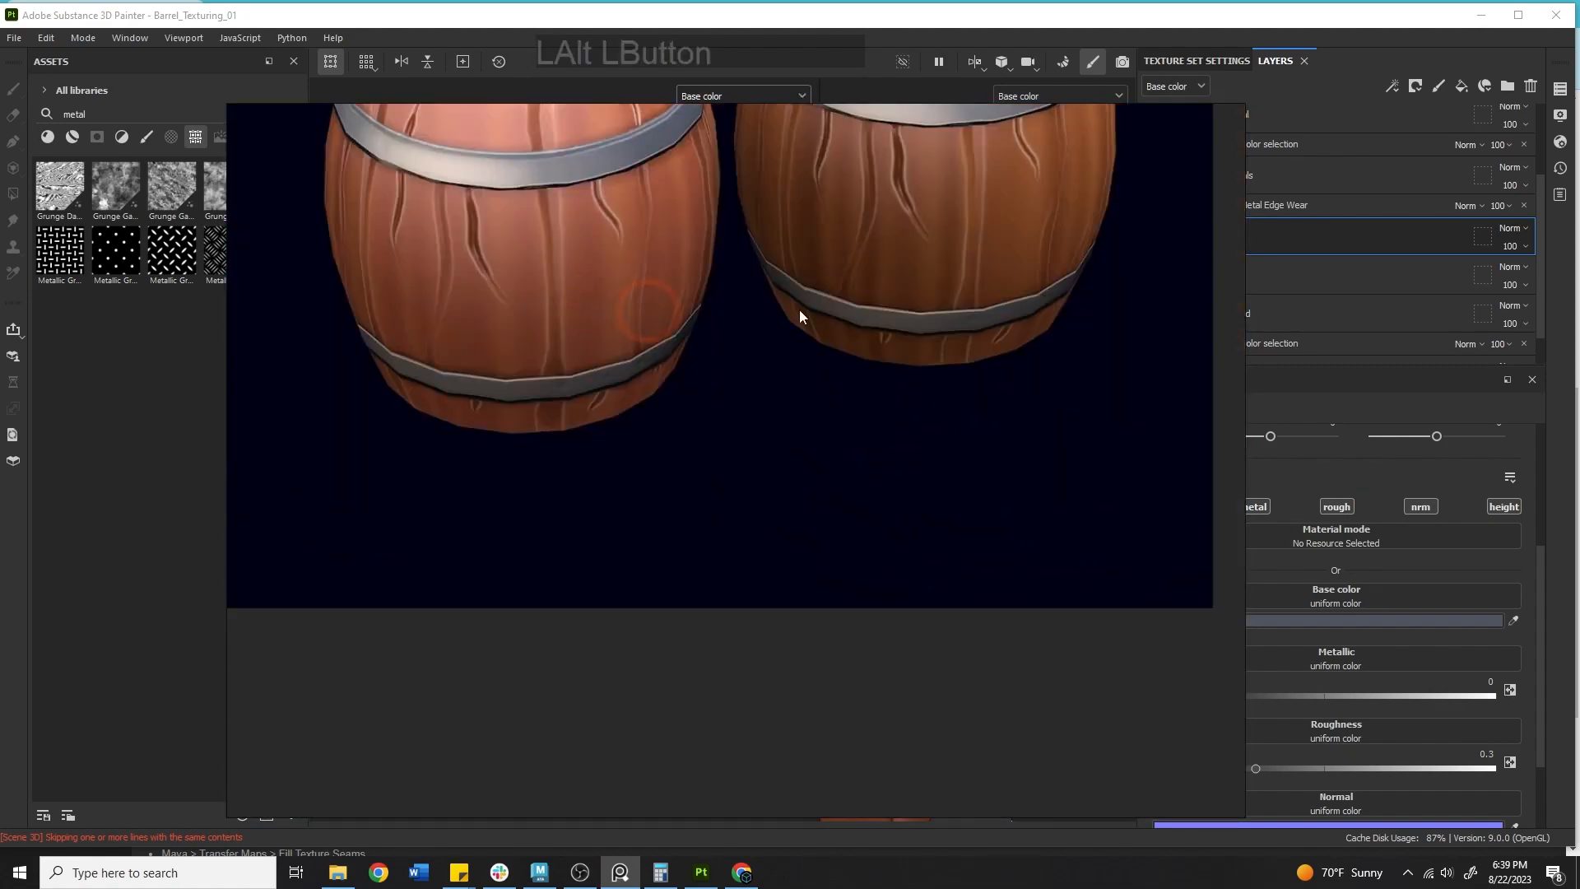
pyautogui.moveTo(798, 310); pyautogui.dragTo(0, 310, button='right')
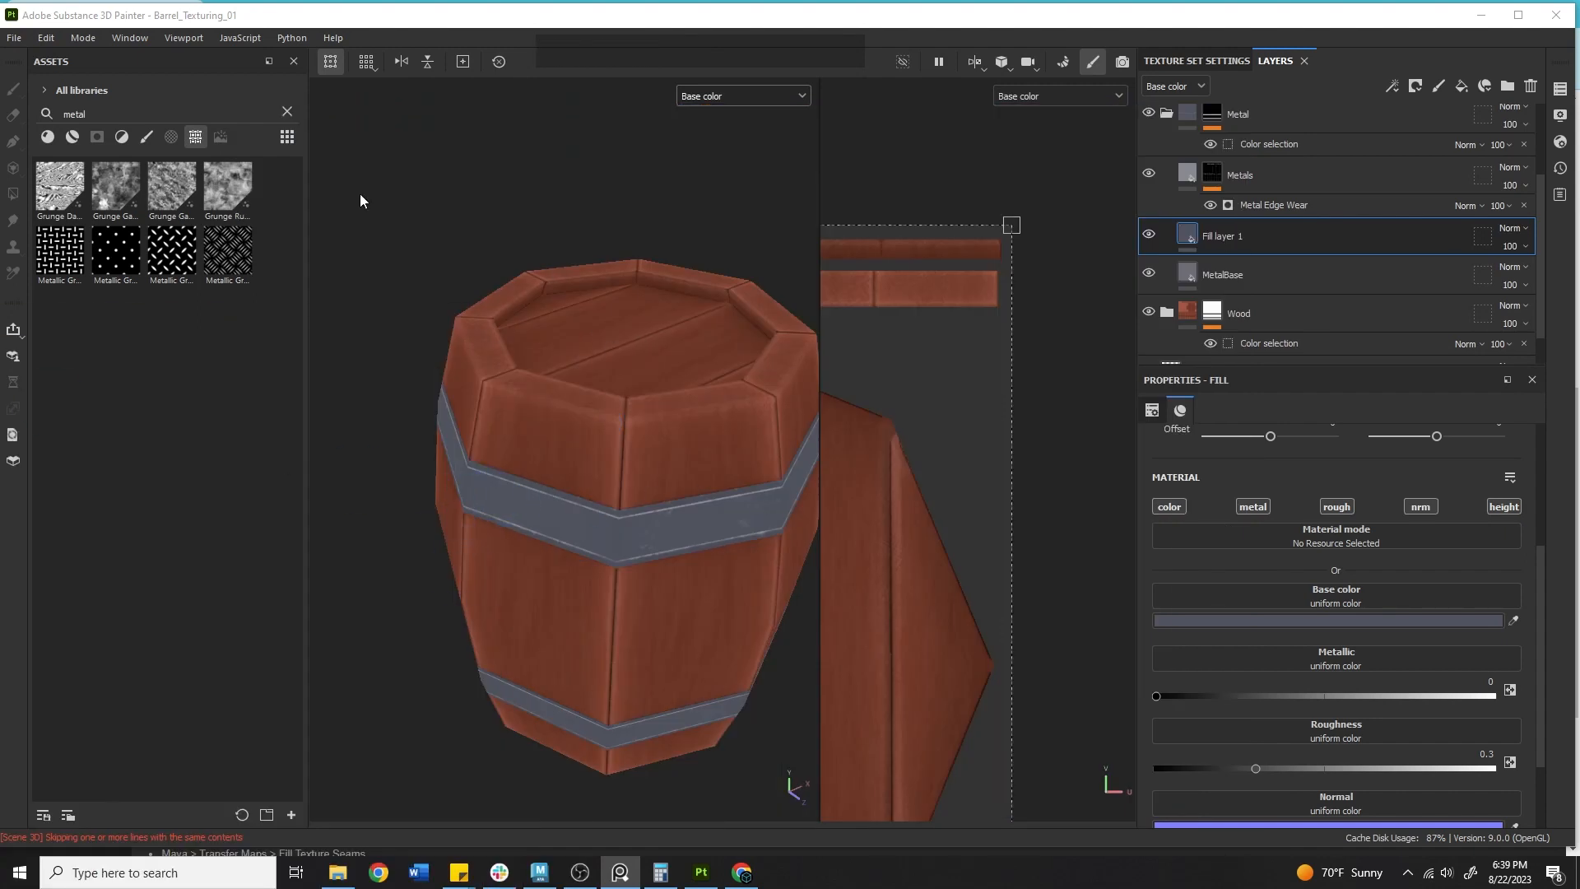
# Add a black mask to the new fill layer and insert a fill effect into that mask.
pyautogui.click(5, 101)
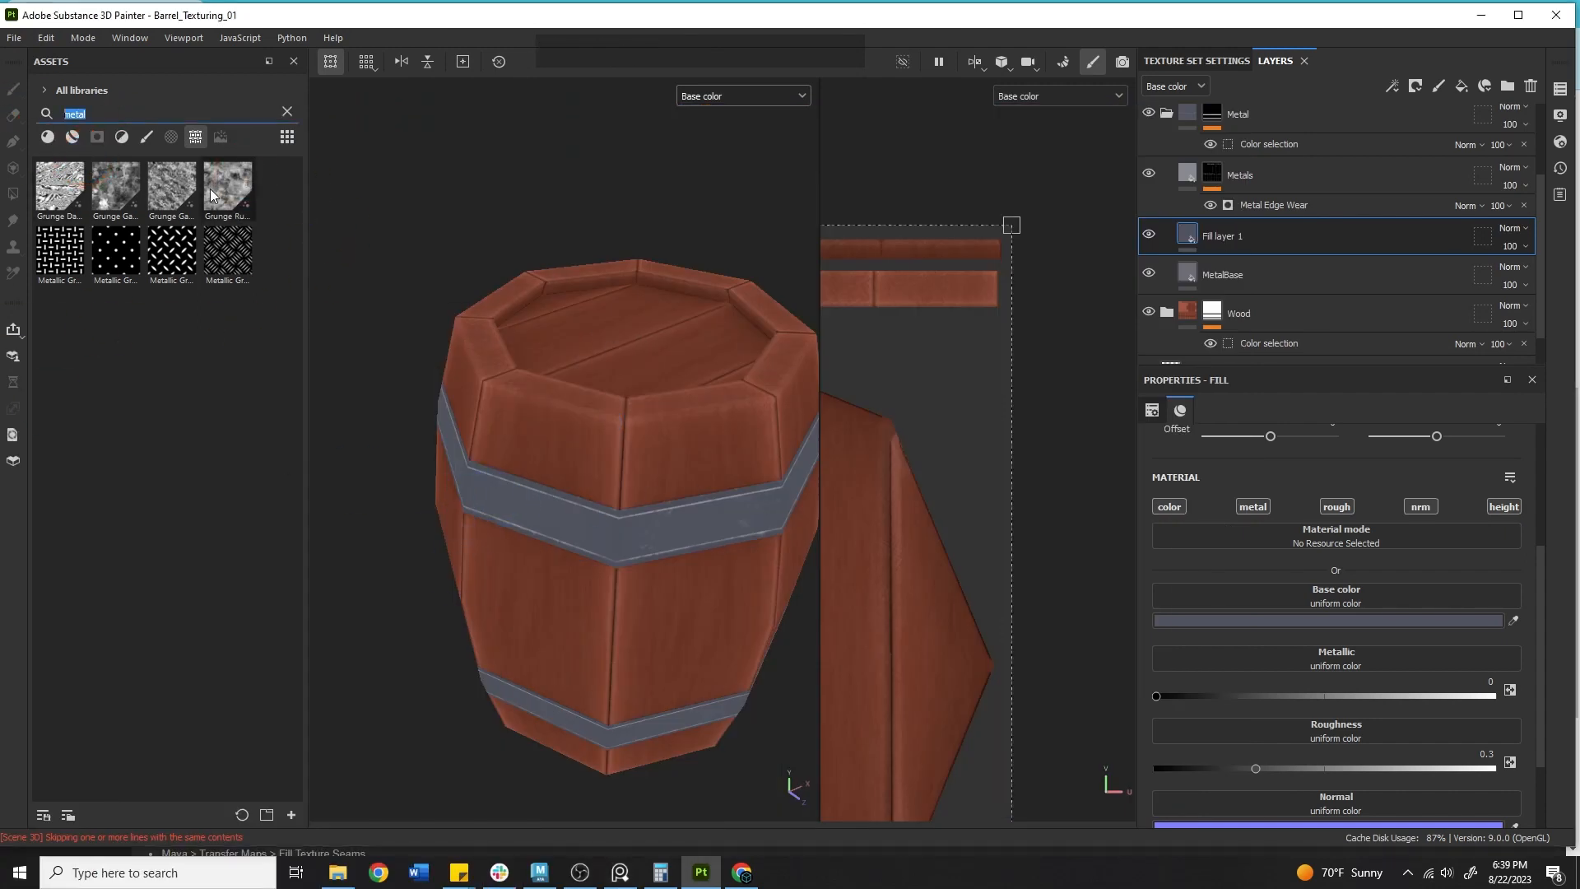
pyautogui.moveTo(229, 195)
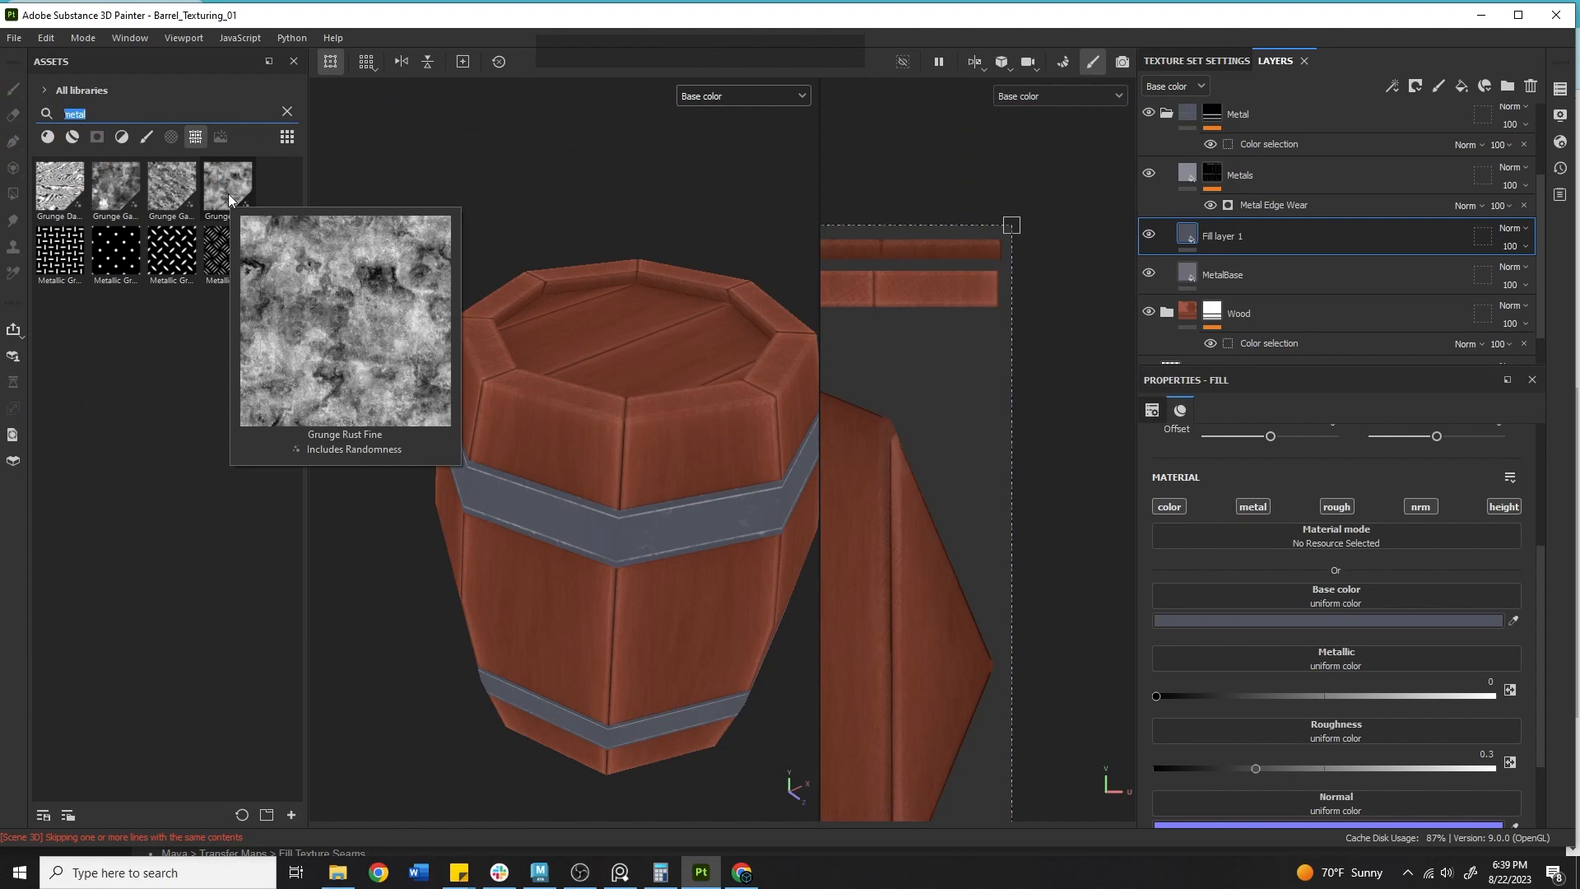
pyautogui.rightClick(1302, 234)
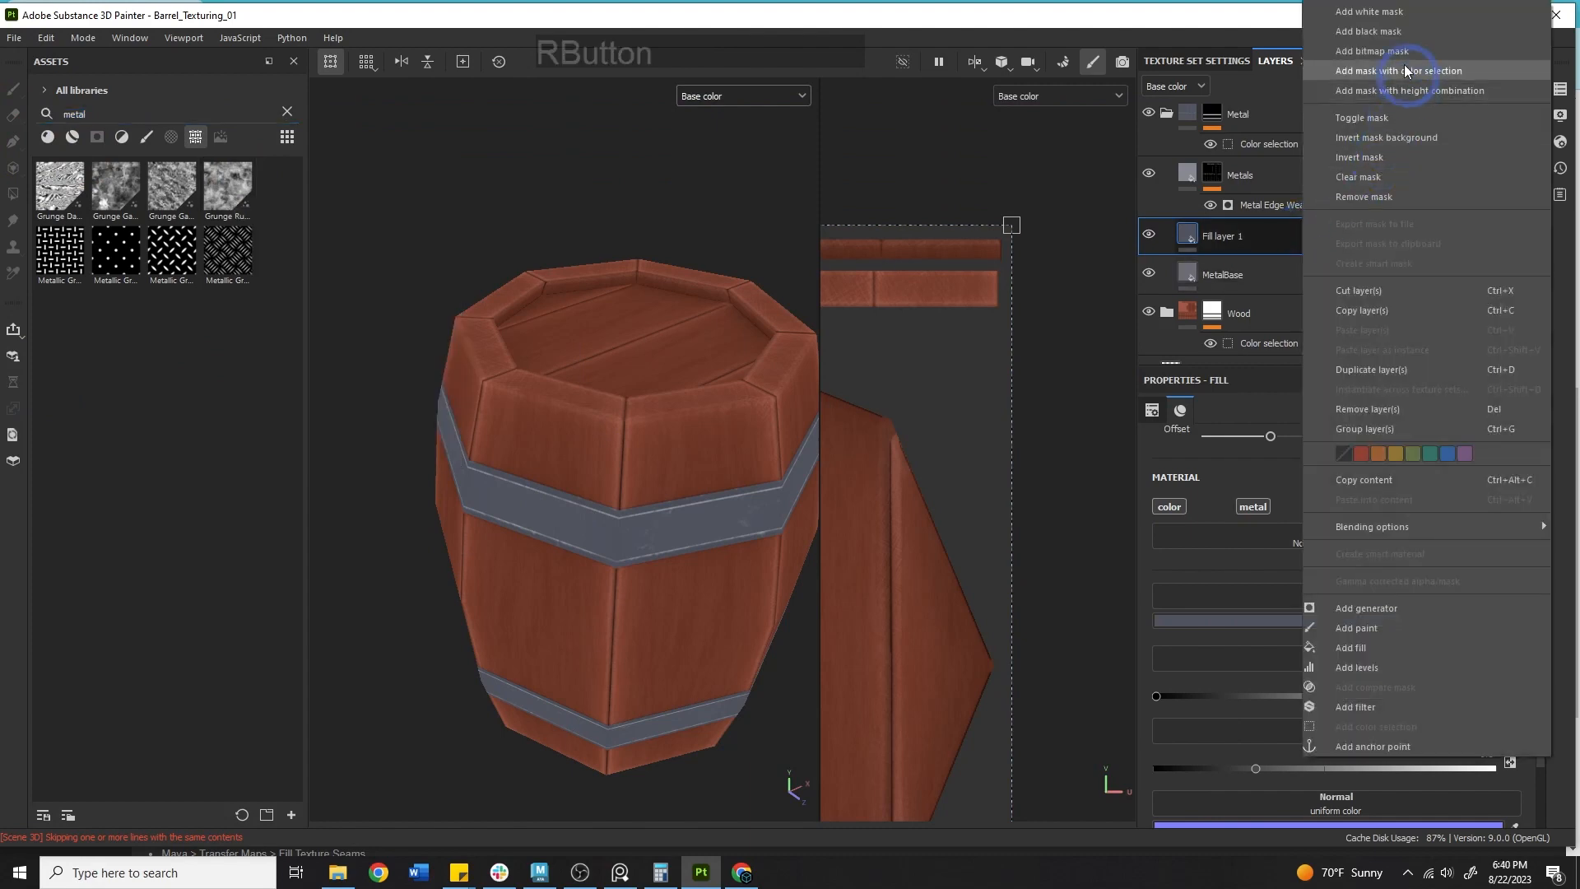
pyautogui.click(1367, 31)
pyautogui.rightClick(1211, 236)
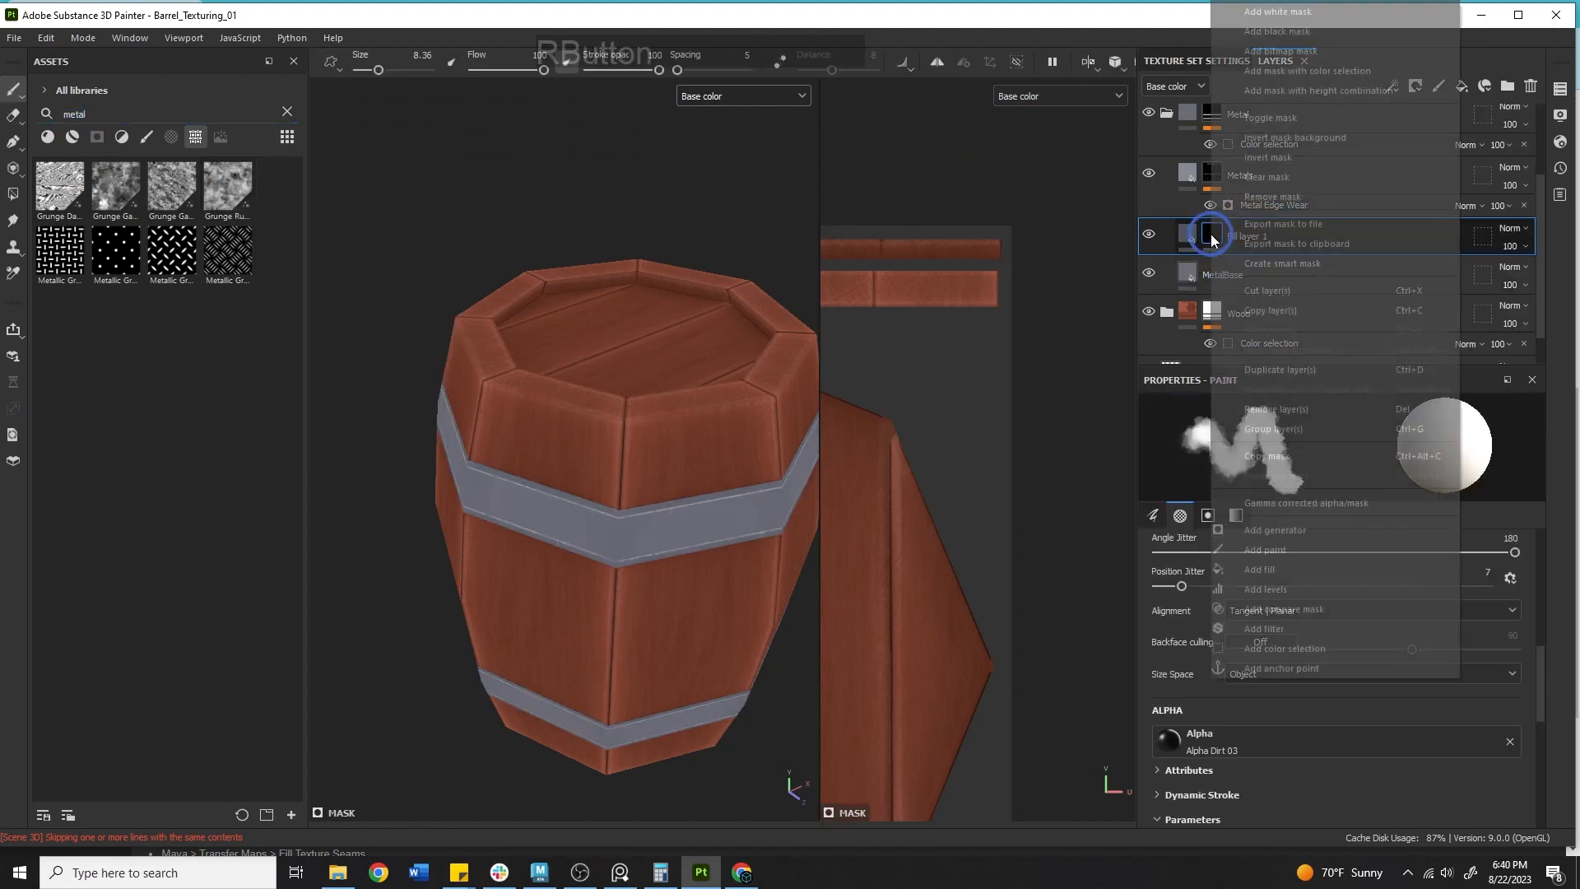
pyautogui.click(1270, 570)
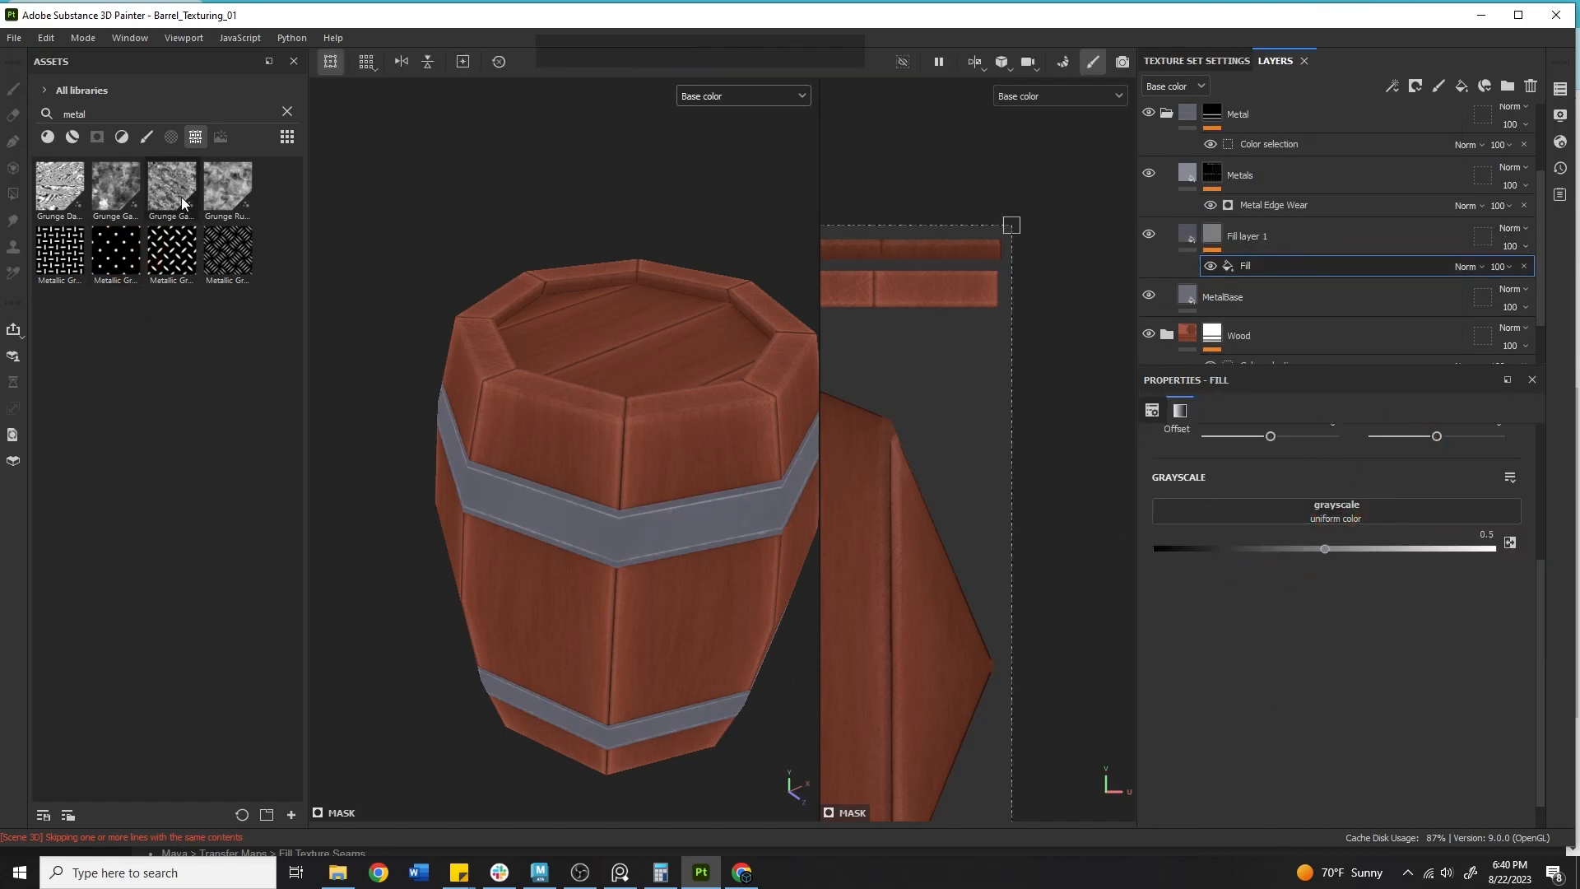
# Load the Grunge Rust Fine texture into the mask fill's grayscale slot.
pyautogui.moveTo(228, 185); pyautogui.dragTo(1251, 509)
pyautogui.keyDown('alt'); pyautogui.moveTo(506, 393); pyautogui.dragTo(659, 461, button='right'); pyautogui.keyUp('alt')
pyautogui.keyDown('alt'); pyautogui.moveTo(659, 461); pyautogui.dragTo(567, 461); pyautogui.keyUp('alt')
pyautogui.keyDown('alt'); pyautogui.moveTo(568, 461); pyautogui.dragTo(625, 412, button='middle'); pyautogui.keyUp('alt')
pyautogui.keyDown('alt'); pyautogui.moveTo(626, 412); pyautogui.dragTo(584, 395); pyautogui.keyUp('alt')
pyautogui.keyDown('alt'); pyautogui.moveTo(583, 395); pyautogui.dragTo(600, 420, button='right'); pyautogui.keyUp('alt')
pyautogui.keyDown('alt'); pyautogui.moveTo(601, 420); pyautogui.dragTo(657, 429); pyautogui.keyUp('alt')
pyautogui.keyDown('alt'); pyautogui.moveTo(656, 430); pyautogui.dragTo(757, 437, button='middle'); pyautogui.keyUp('alt')
pyautogui.scroll(-2, 1292, 659)
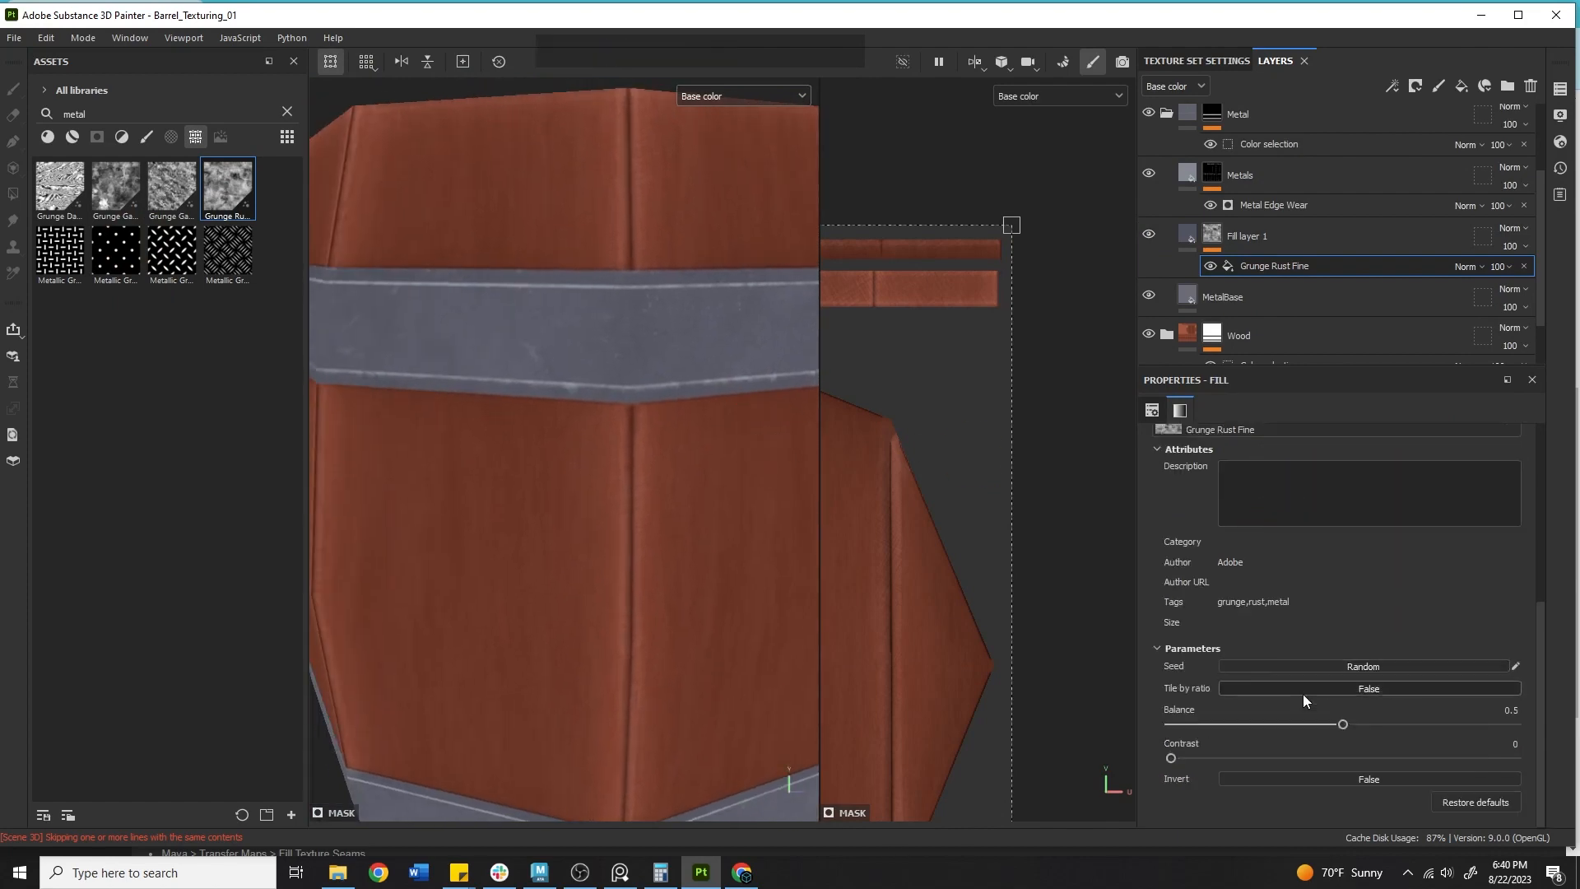
pyautogui.moveTo(1390, 718); pyautogui.dragTo(1359, 694)
# Rename the new fill layer to Darks.
pyautogui.click(1149, 233)
pyautogui.click(1149, 233)
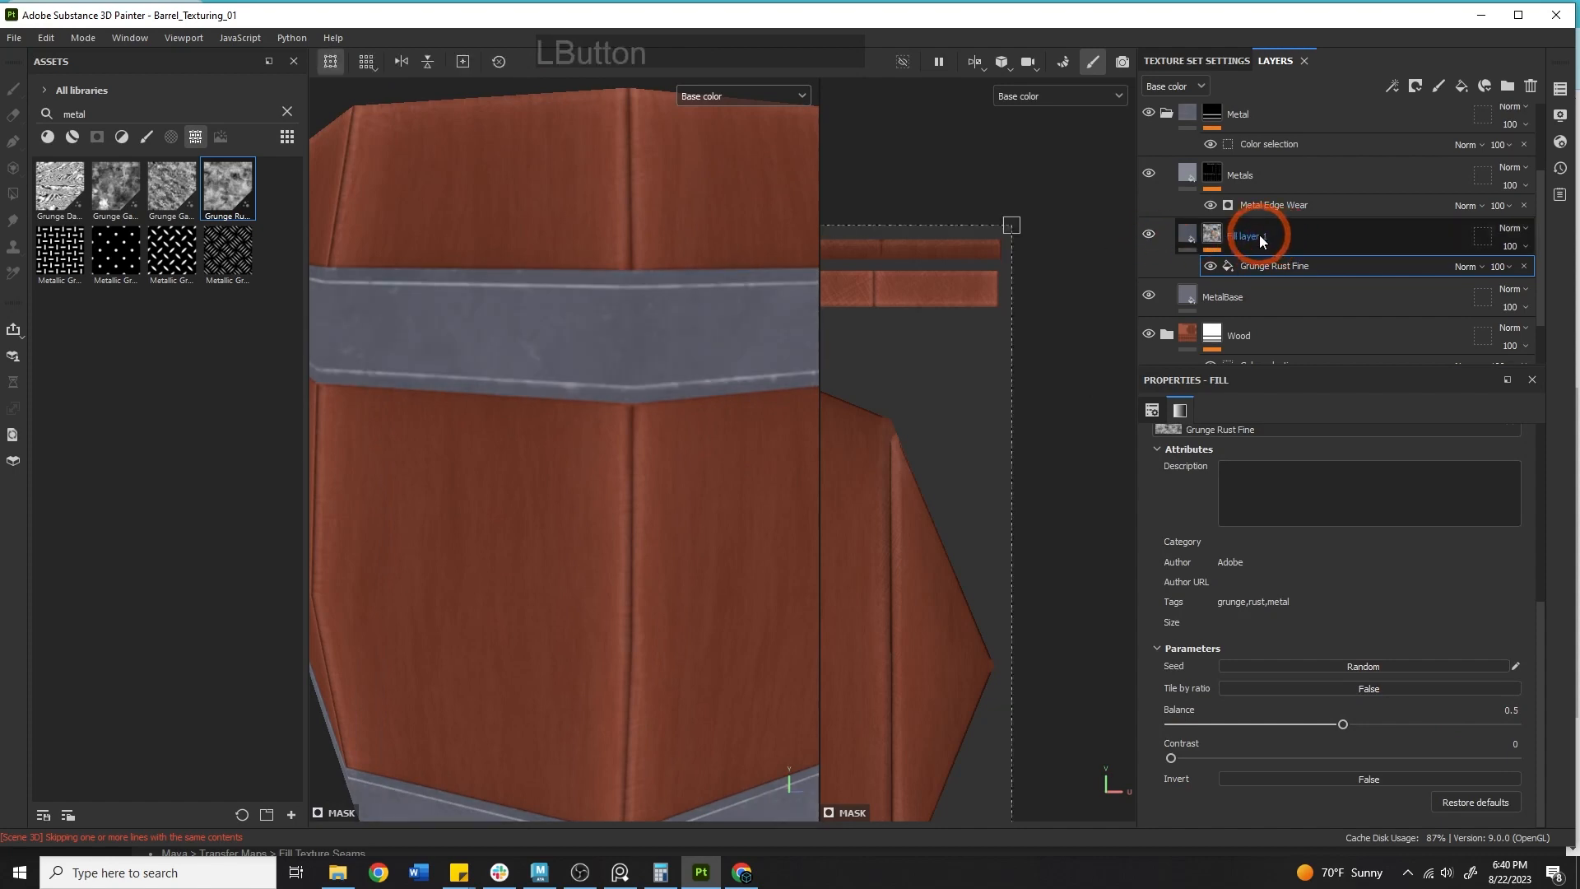
pyautogui.doubleClick(1259, 238)
pyautogui.write('Dark')
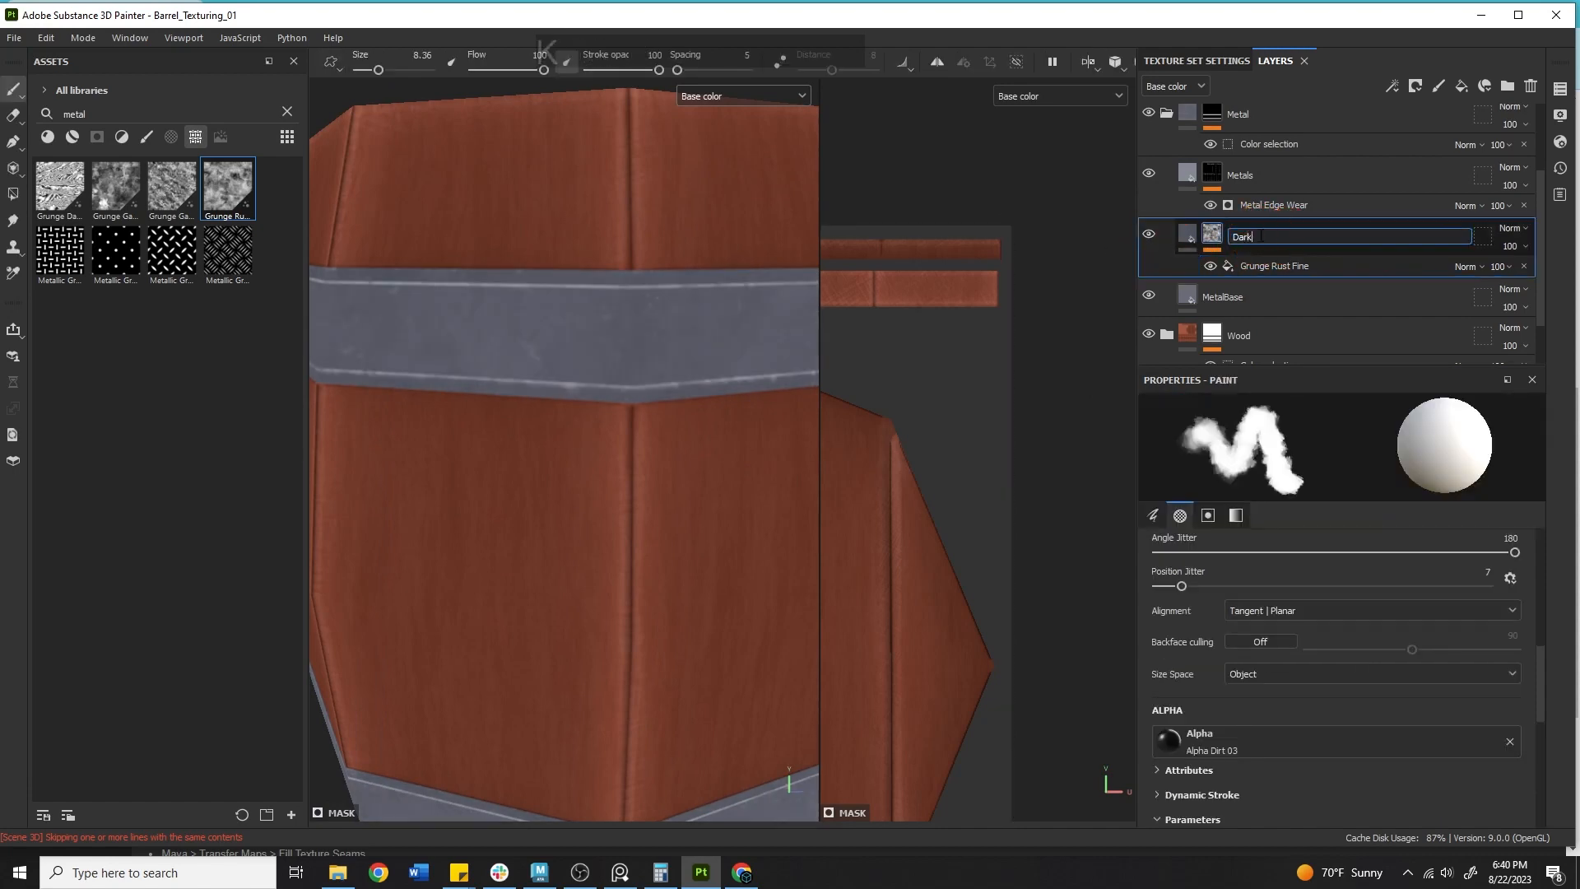
pyautogui.write('s')
# Toggle the Darks layer's visibility to compare and switch the viewport display to Material.
pyautogui.click(1149, 237)
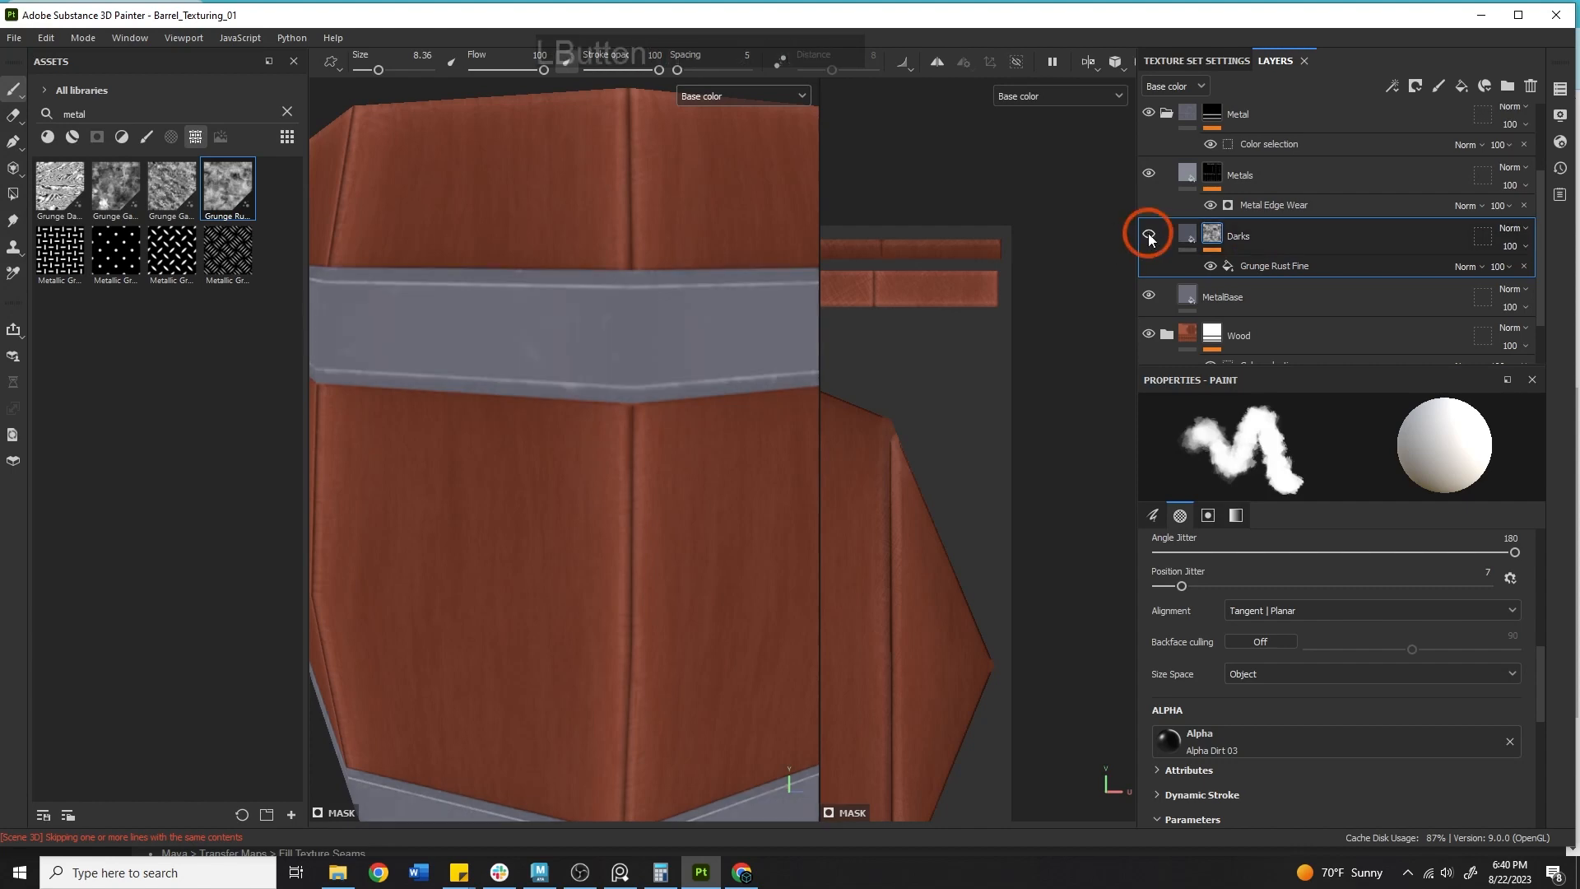
pyautogui.click(1149, 237)
pyautogui.click(740, 95)
pyautogui.click(733, 111)
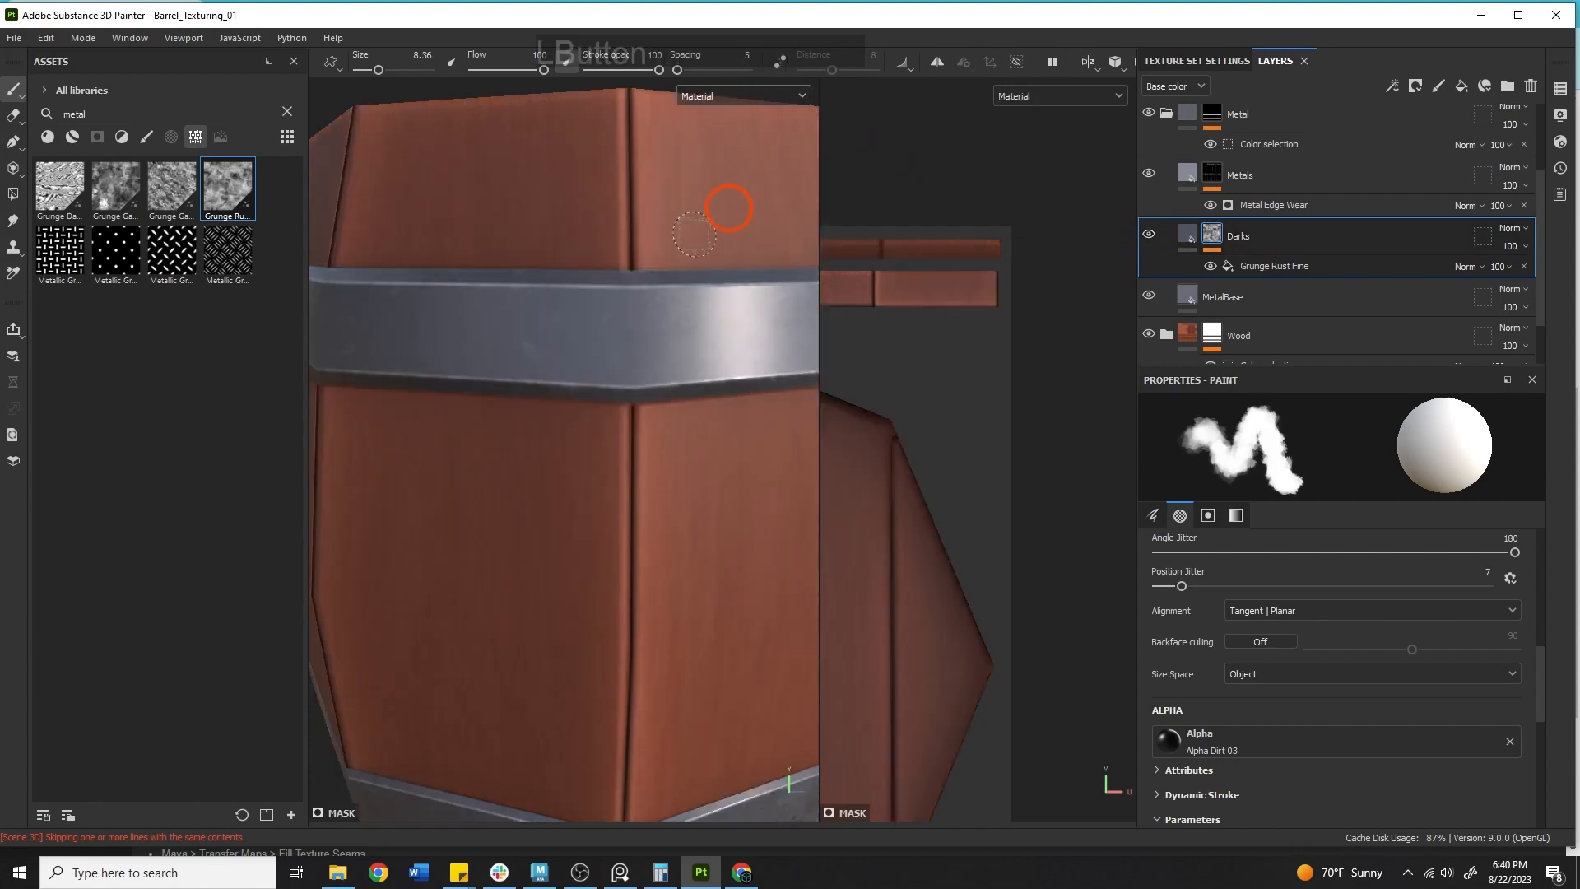
pyautogui.keyDown('shift'); pyautogui.moveTo(729, 209); pyautogui.dragTo(723, 282, button='right'); pyautogui.keyUp('shift')
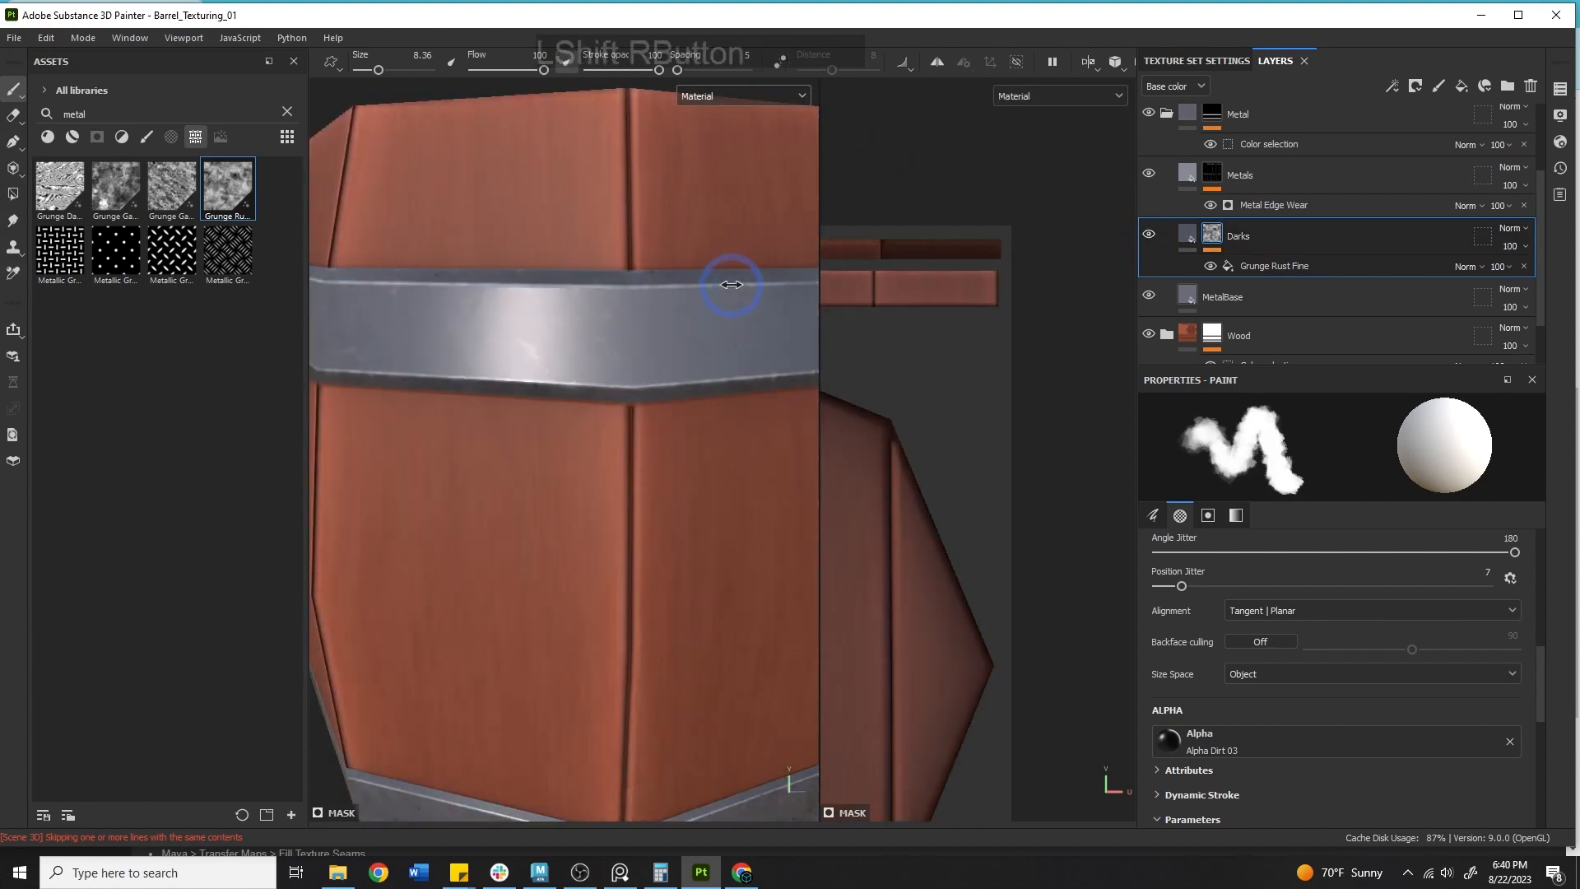
# Restrict the Darks fill layer to the color channel by disabling metal, rough, nrm and height.
pyautogui.click(1189, 239)
pyautogui.scroll(2, 1276, 539)
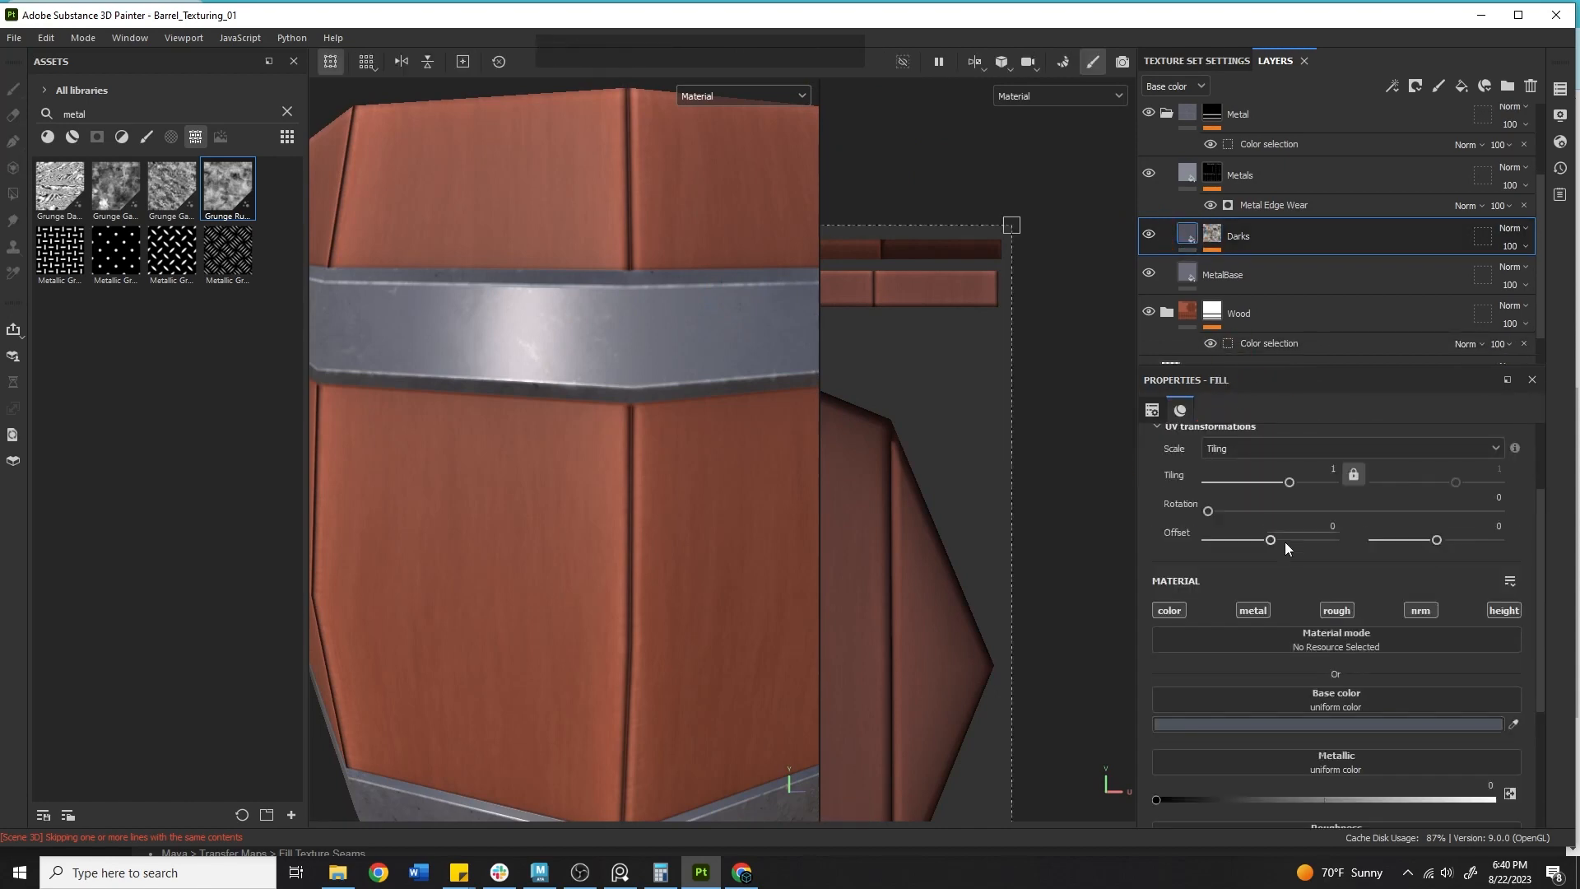
pyautogui.click(1253, 610)
pyautogui.click(1336, 609)
pyautogui.click(1420, 609)
pyautogui.click(1503, 610)
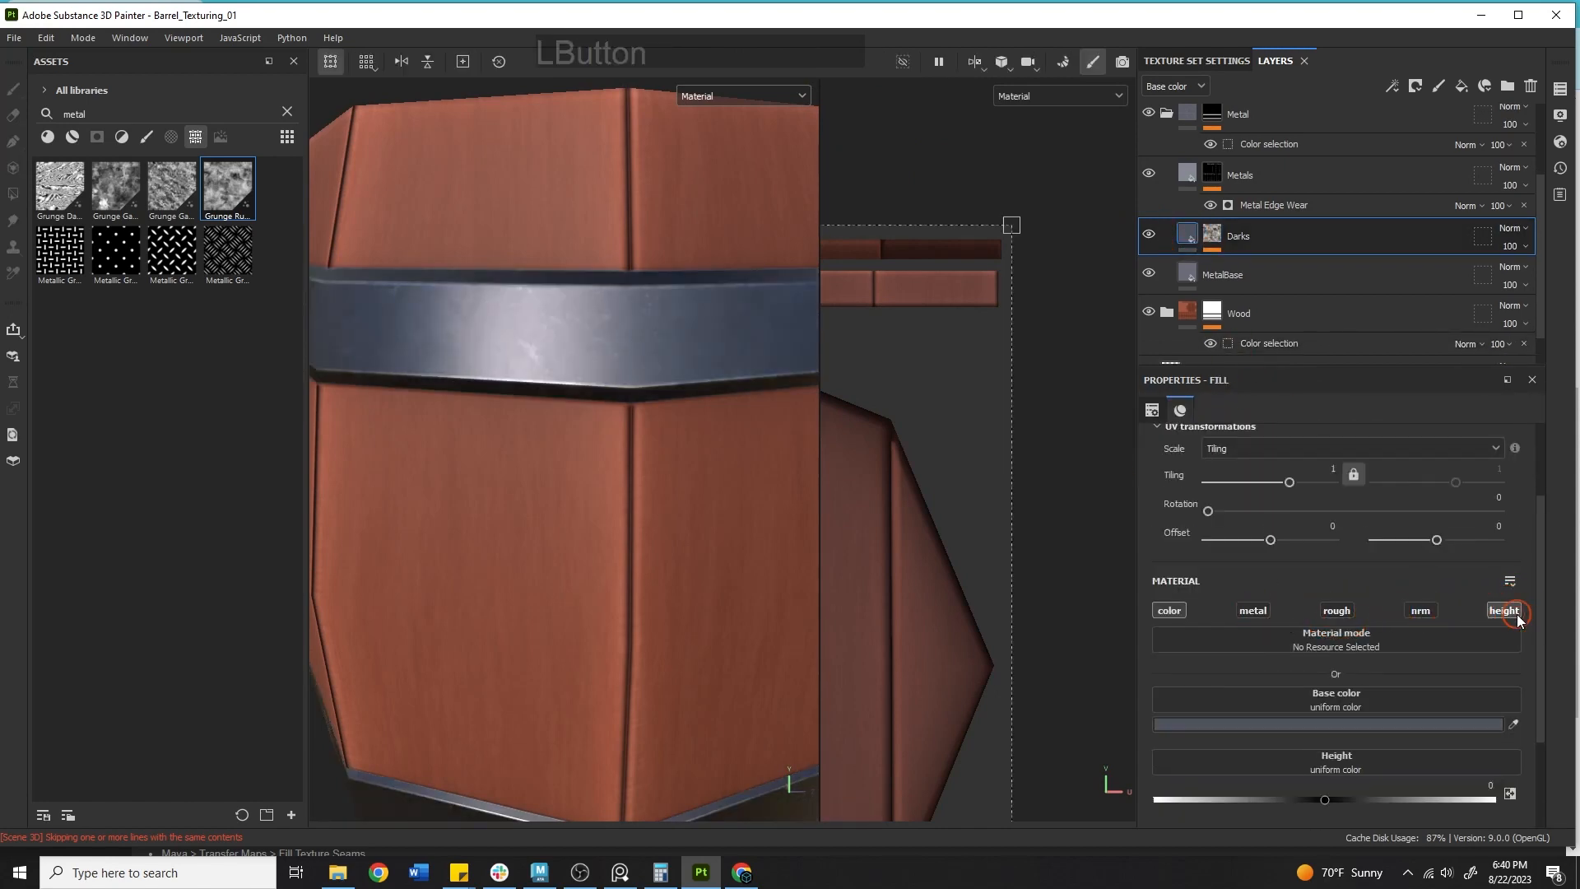
# Add another fill layer above Darks and sample its base color from the barrel with the color picker.
pyautogui.keyDown('alt'); pyautogui.moveTo(397, 358); pyautogui.dragTo(586, 461); pyautogui.keyUp('alt')
pyautogui.keyDown('alt'); pyautogui.moveTo(586, 460); pyautogui.dragTo(563, 399, button='right'); pyautogui.keyUp('alt')
pyautogui.keyDown('alt'); pyautogui.moveTo(563, 399); pyautogui.dragTo(440, 244, button='middle'); pyautogui.keyUp('alt')
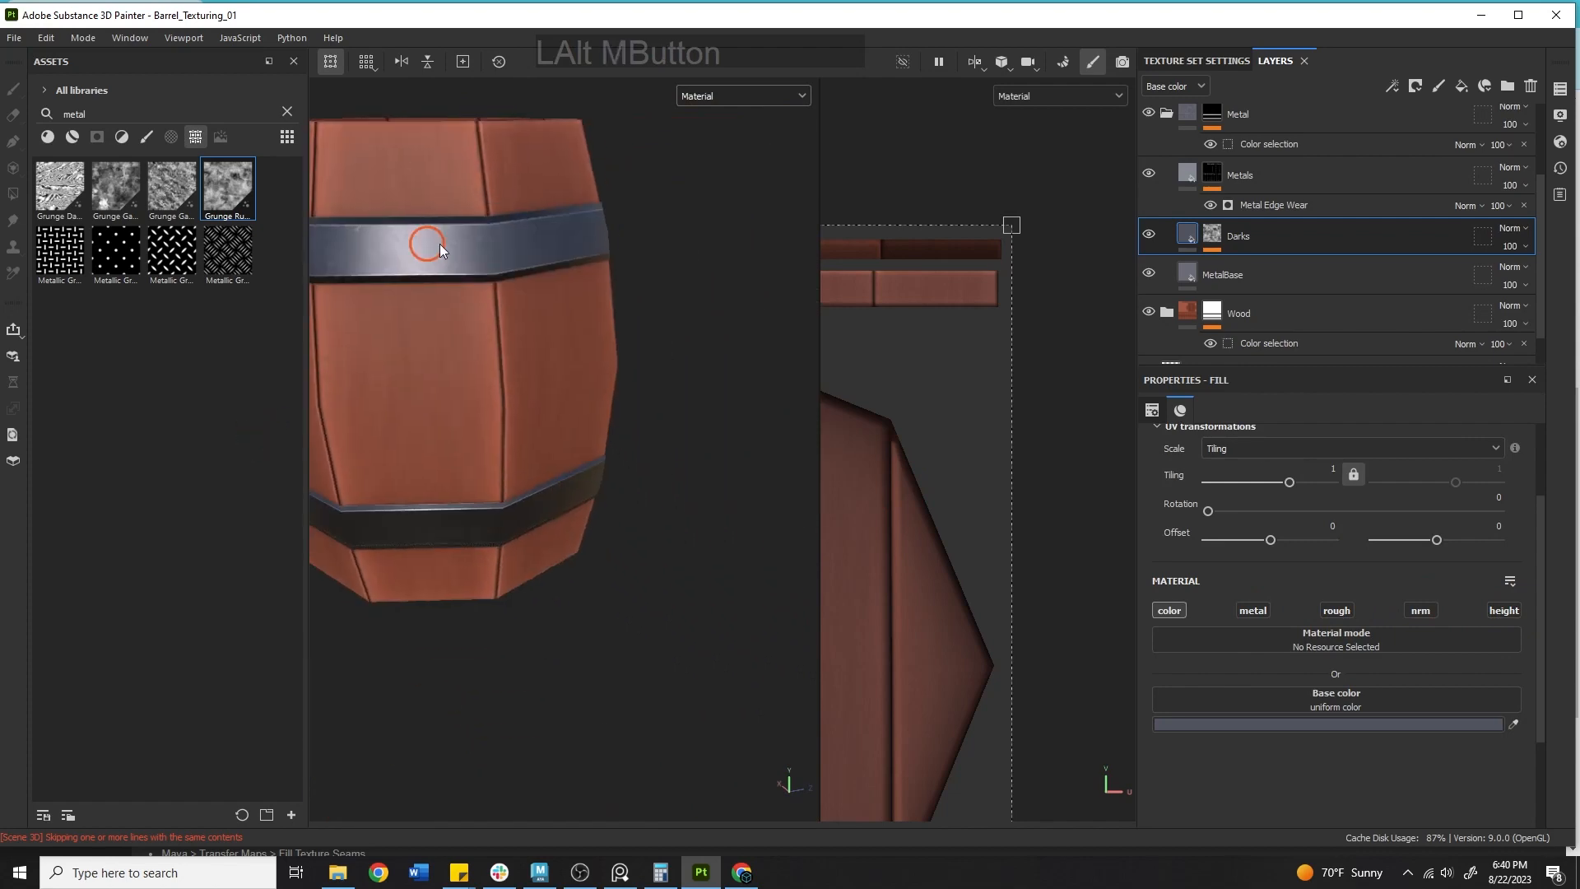
pyautogui.keyDown('alt'); pyautogui.moveTo(440, 247); pyautogui.dragTo(634, 472); pyautogui.keyUp('alt')
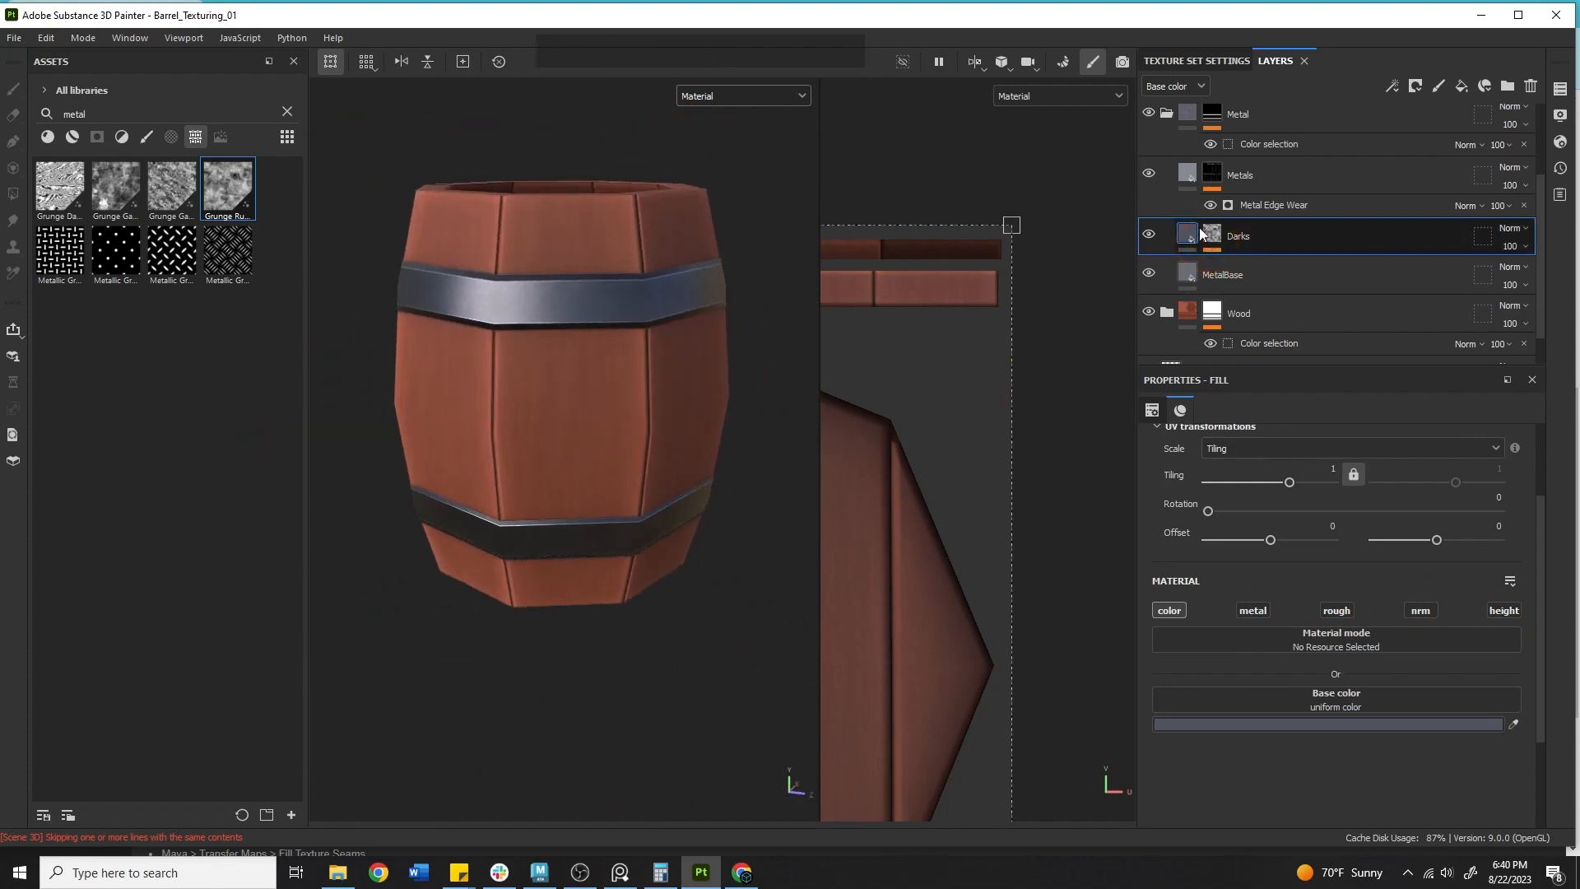
pyautogui.click(1460, 92)
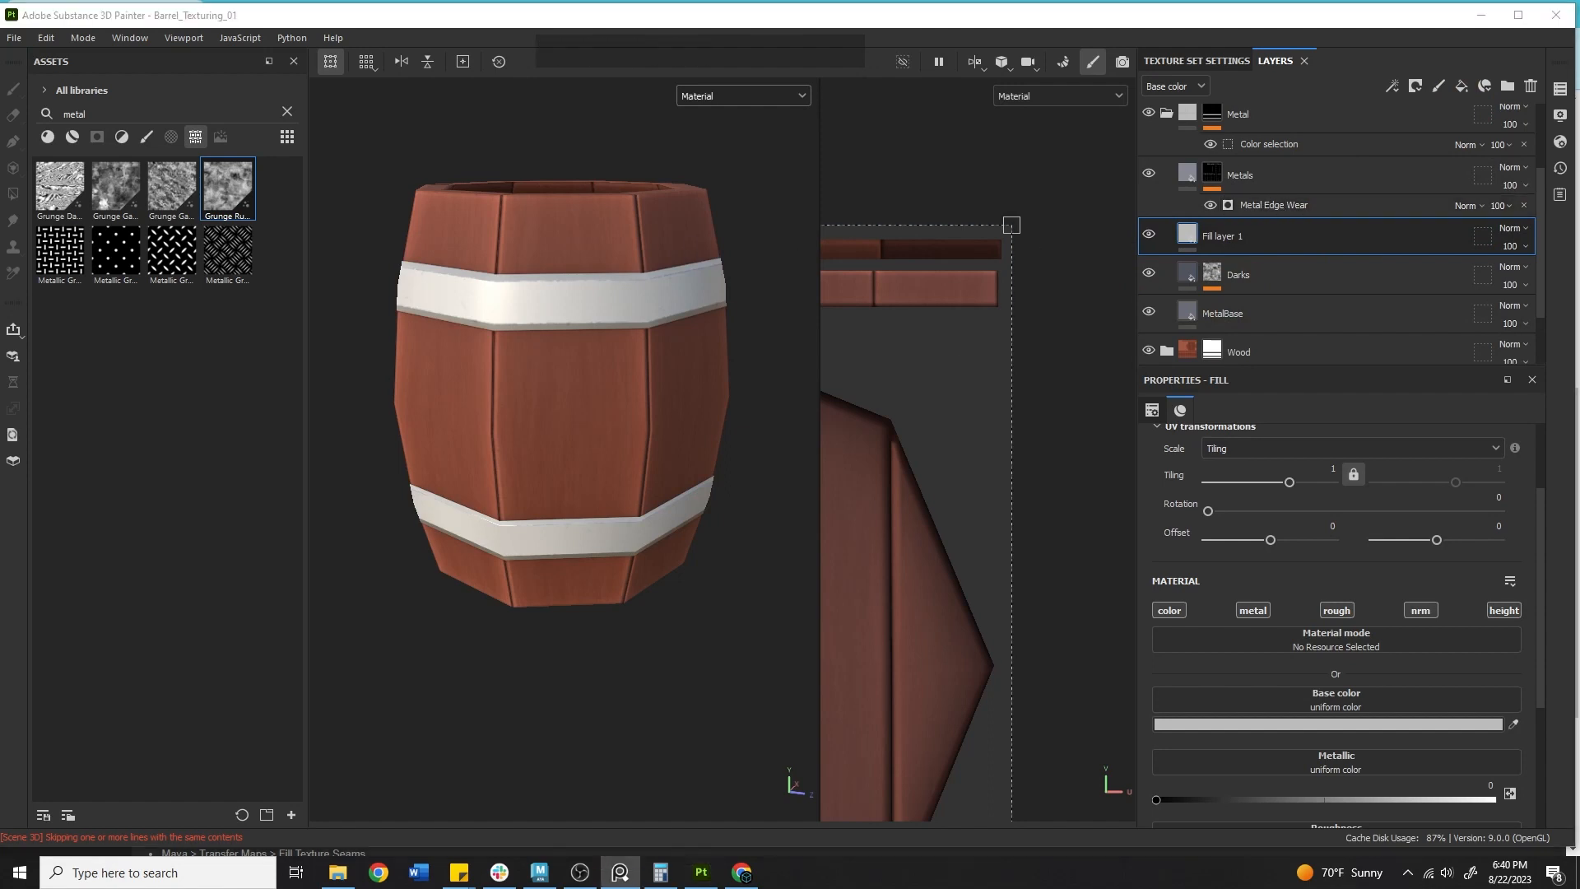
pyautogui.click(1514, 724)
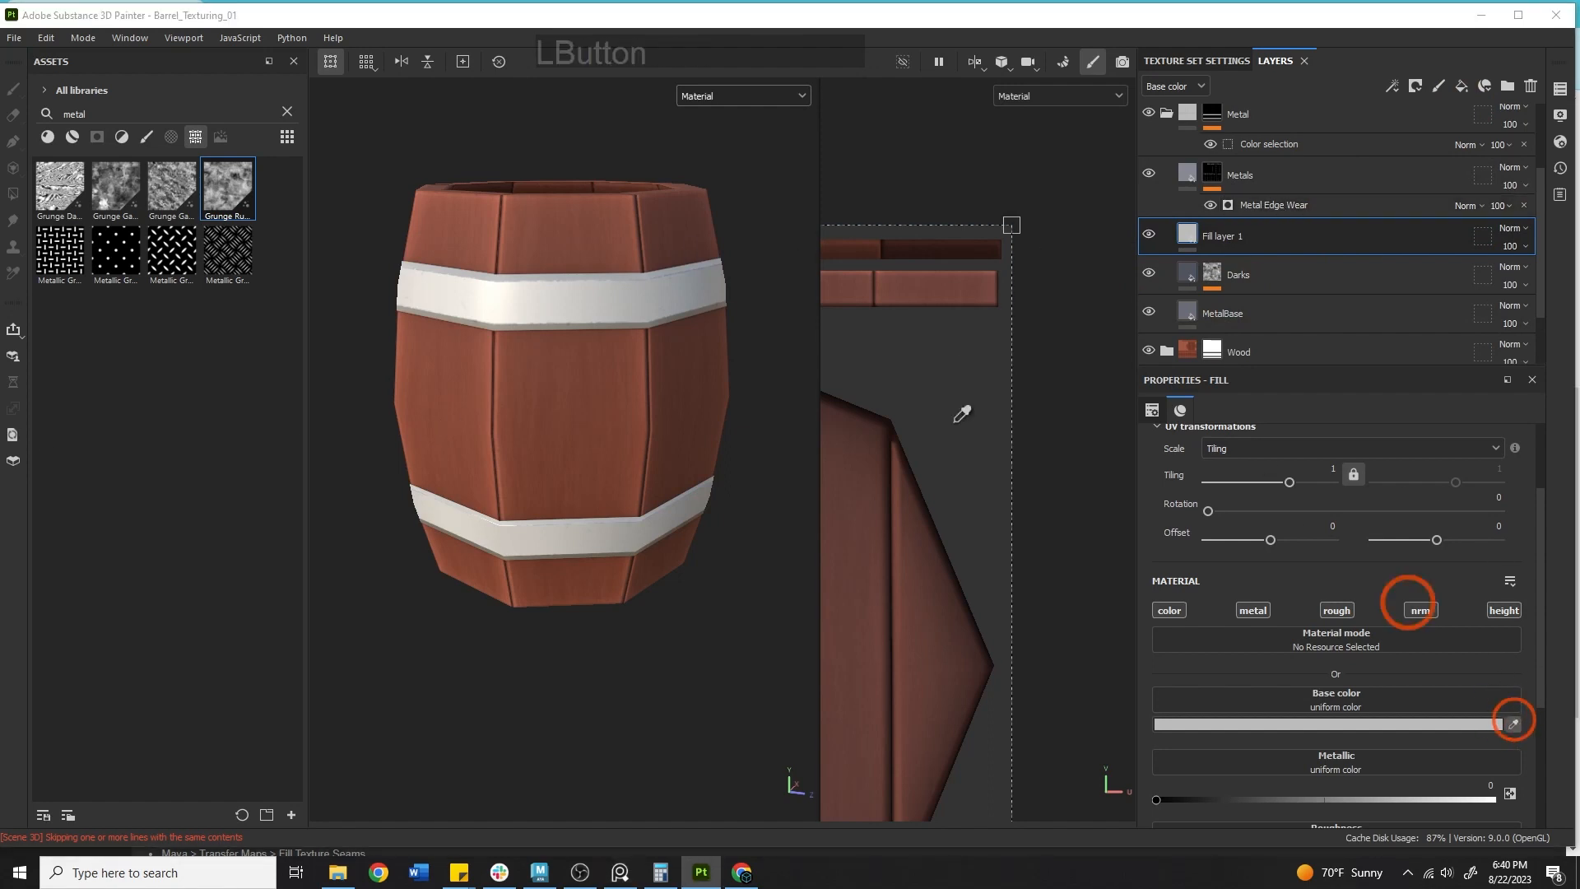
pyautogui.click(543, 210)
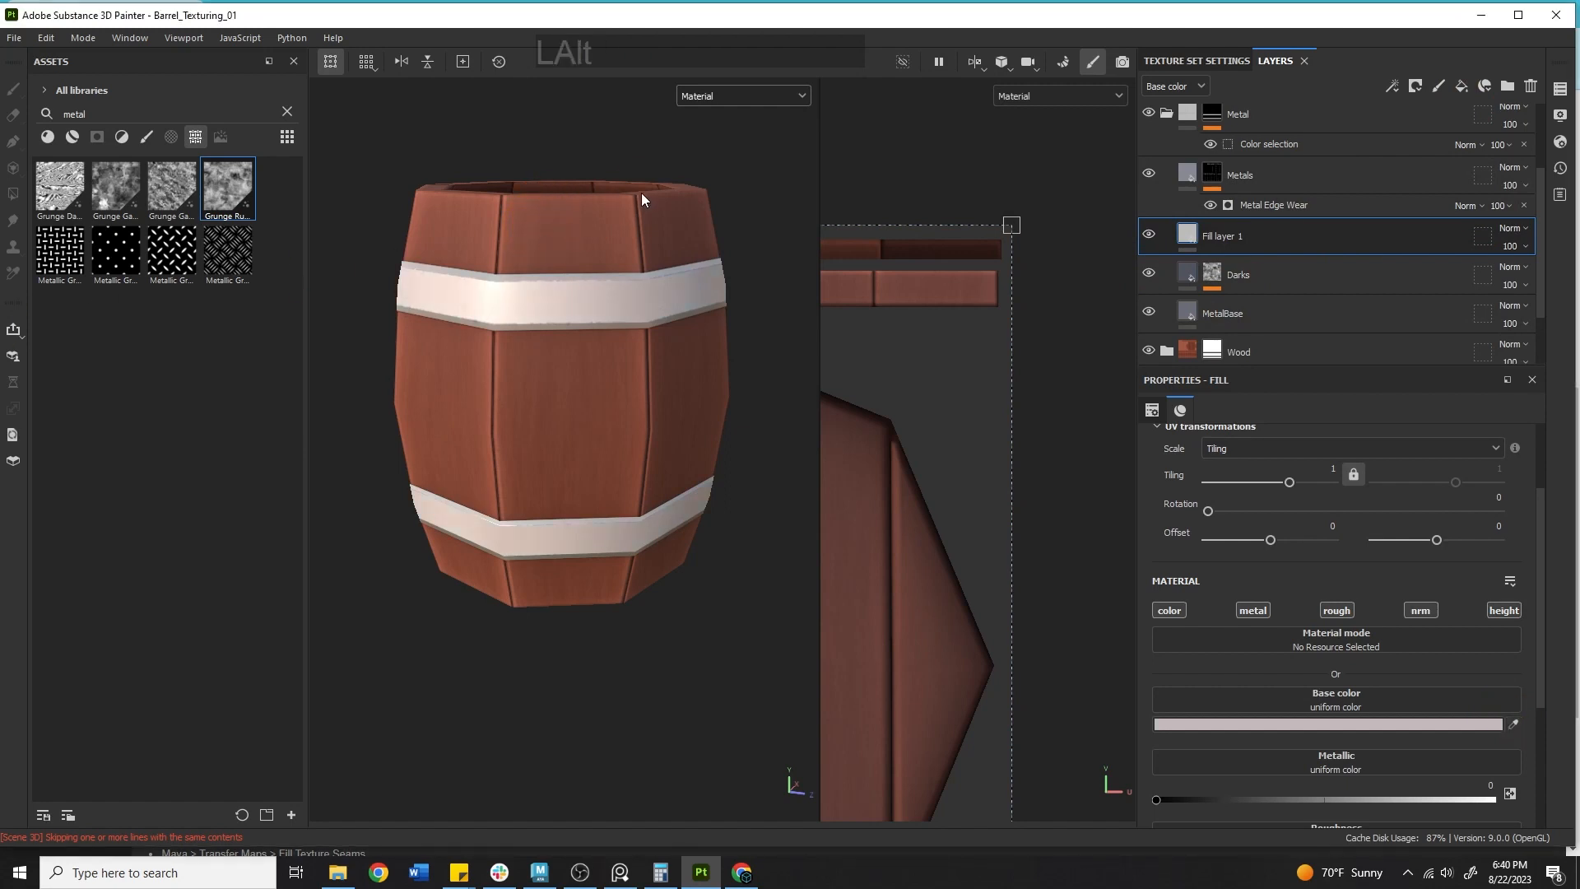
# Search the texture assets for scratch.
pyautogui.moveTo(83, 115); pyautogui.dragTo(25, 105)
pyautogui.write('scratch')
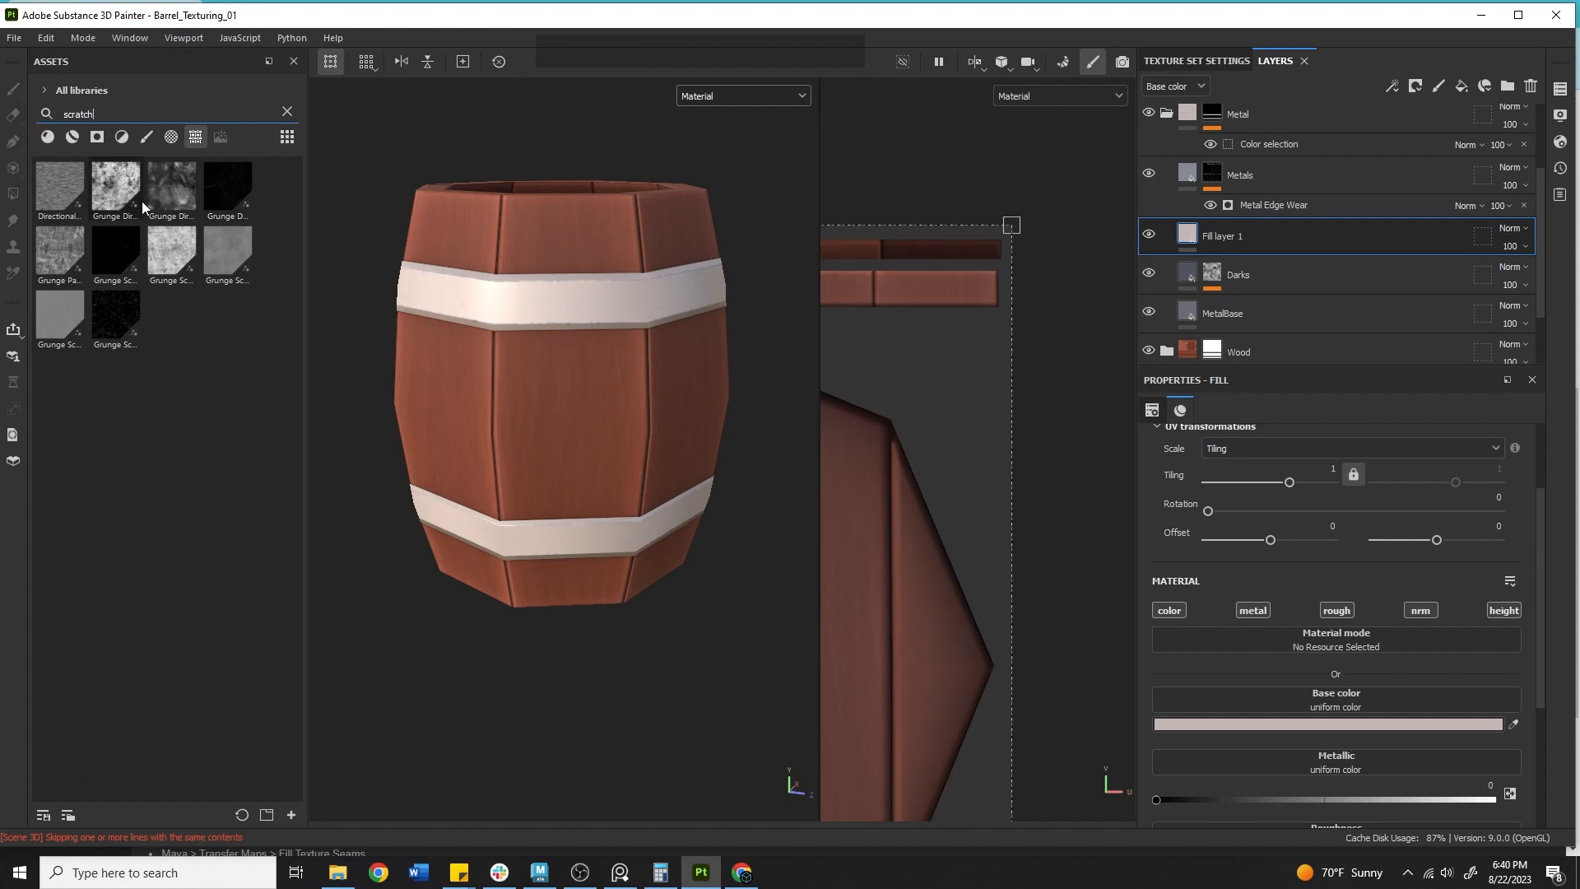
pyautogui.moveTo(121, 251)
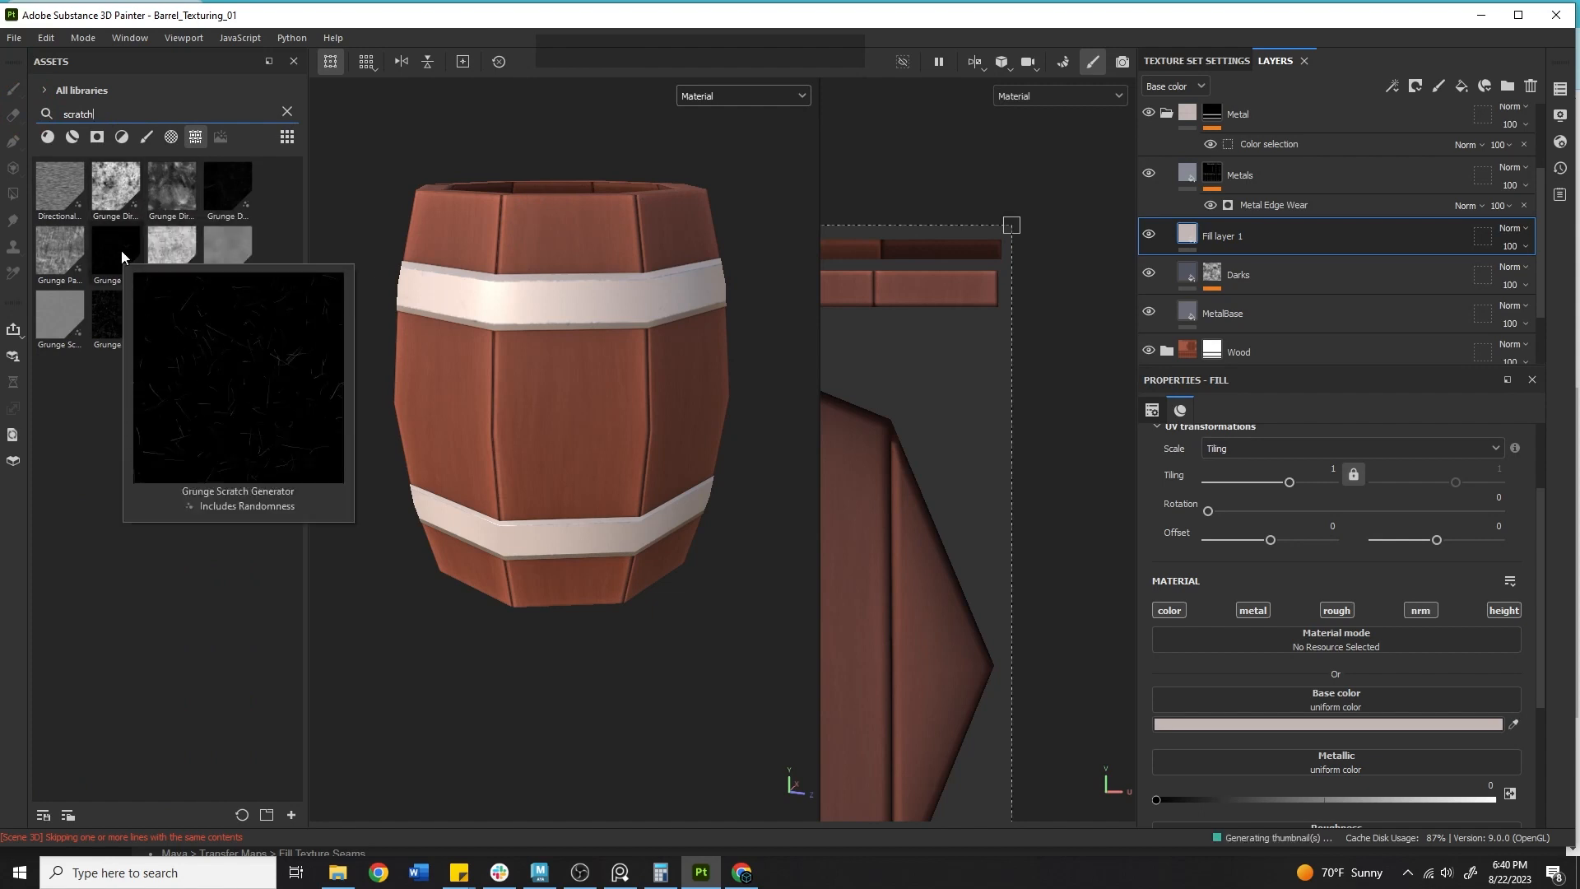
pyautogui.moveTo(230, 185)
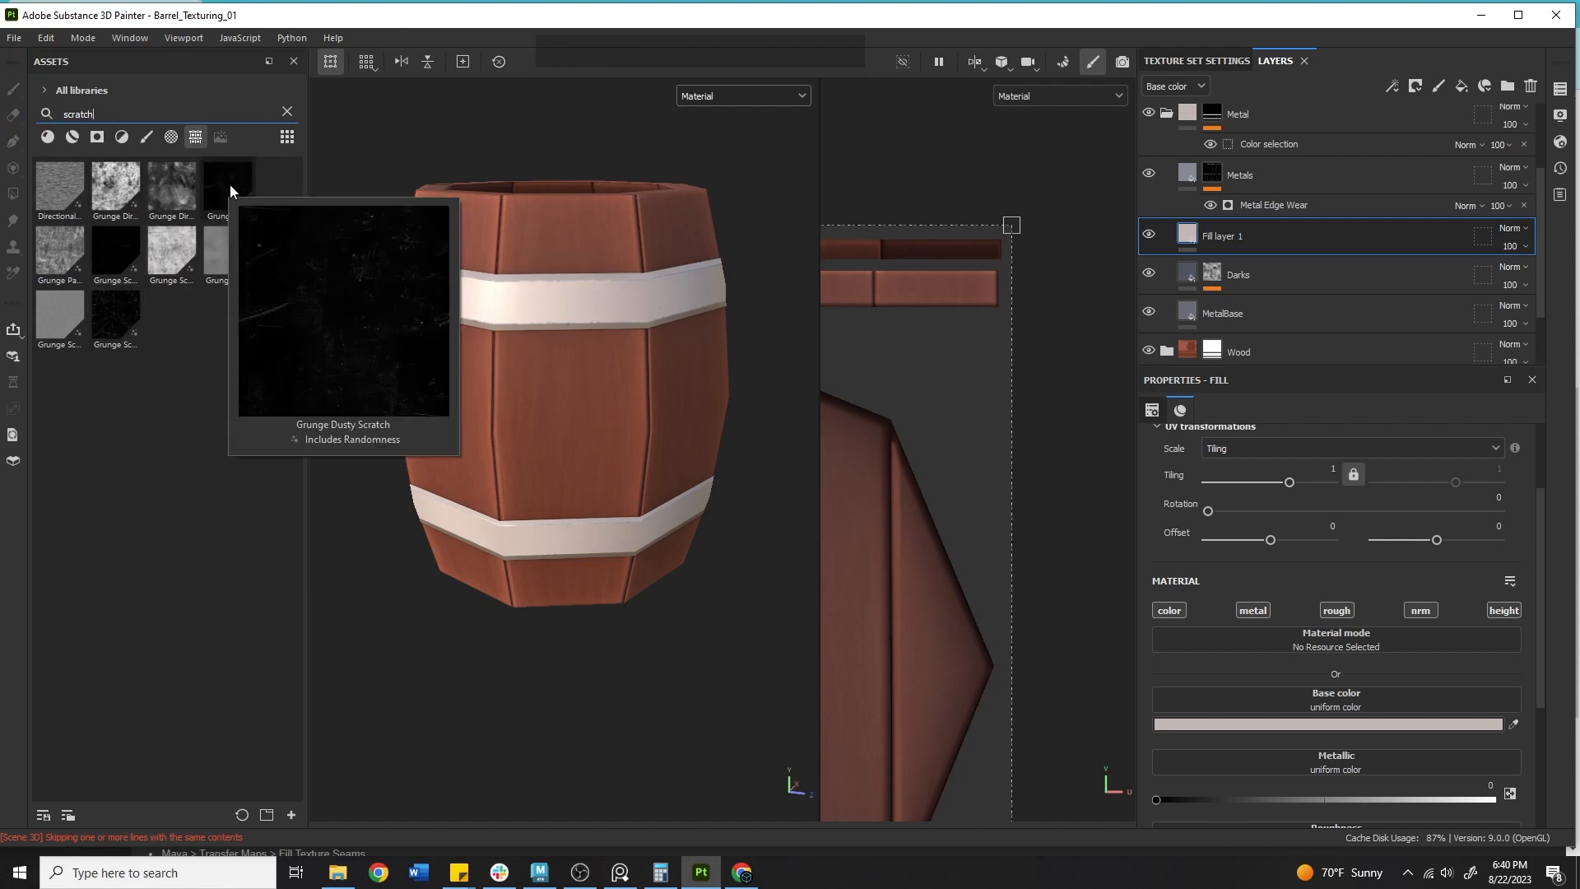
# Add a black mask to the new fill layer and insert a fill effect into it.
pyautogui.rightClick(1226, 237)
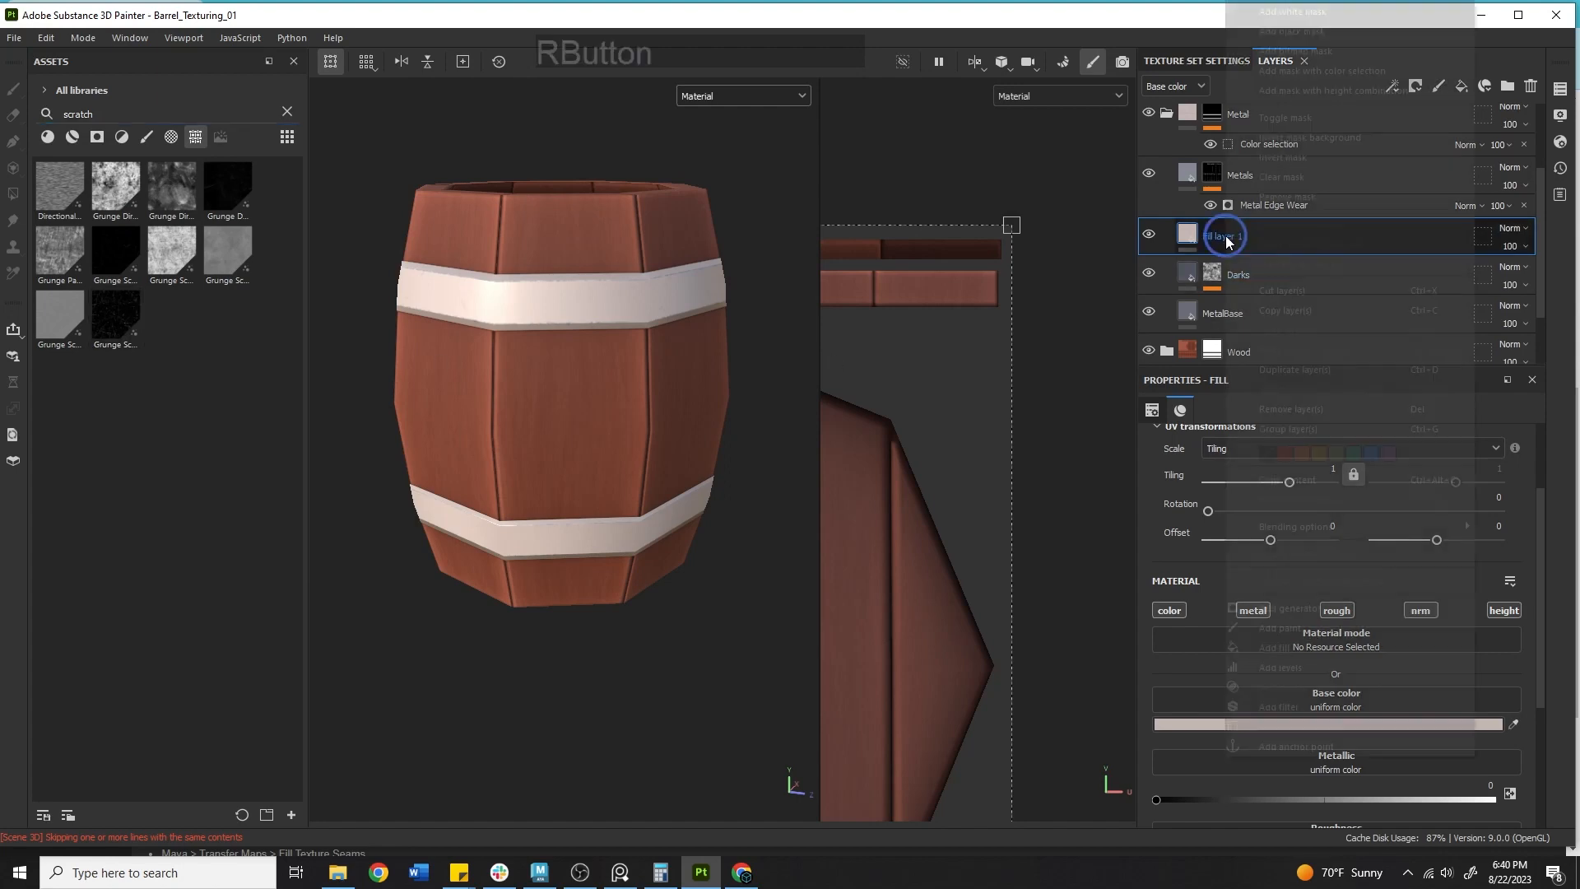
pyautogui.click(1308, 49)
pyautogui.rightClick(1201, 235)
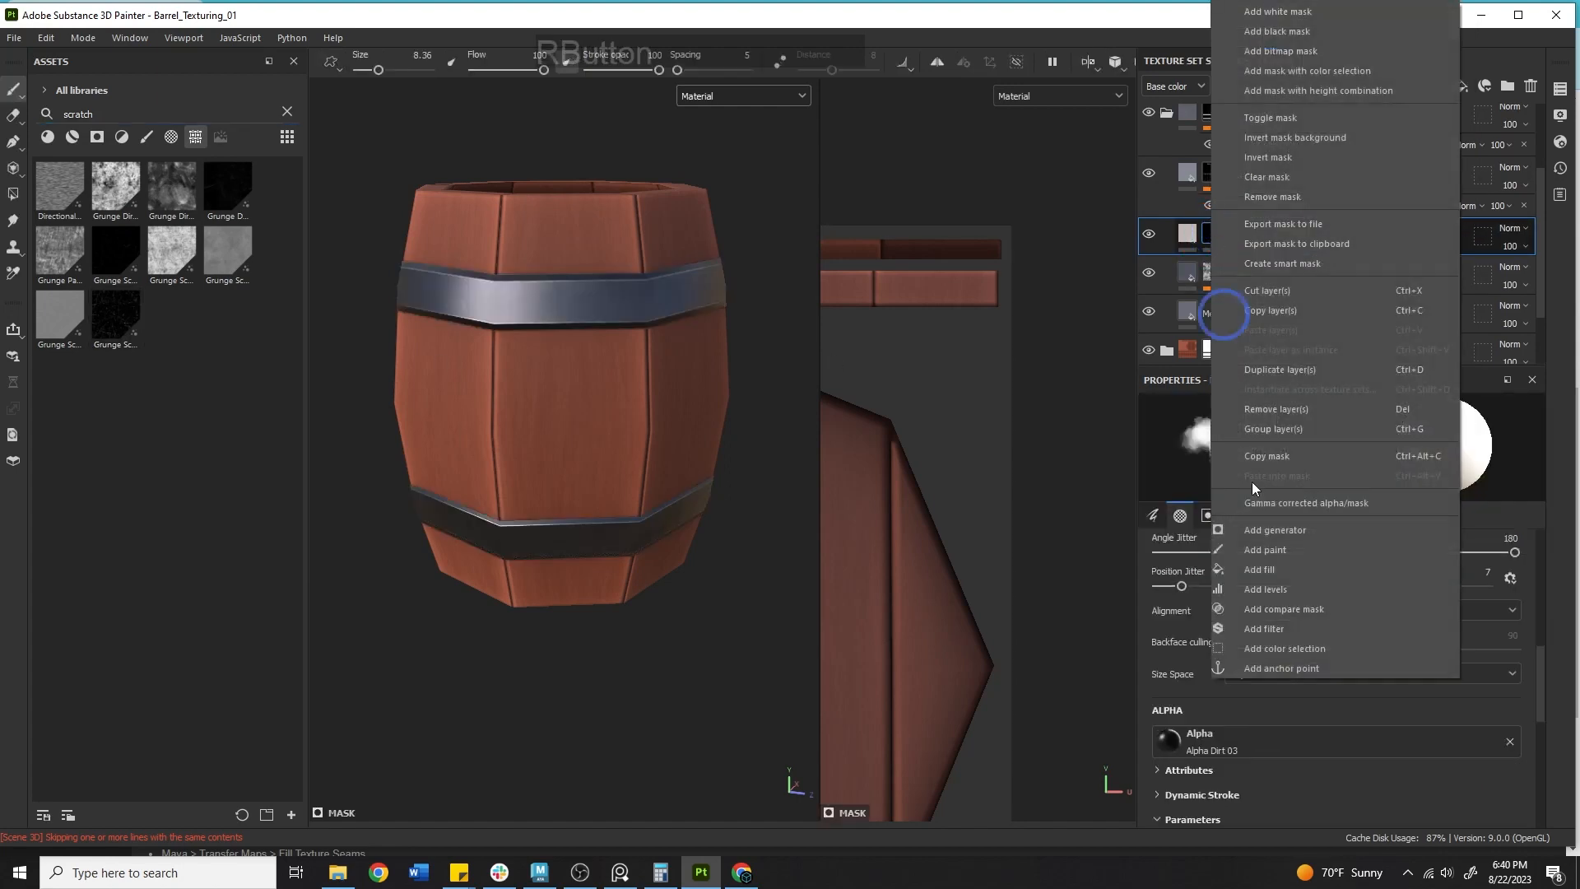
pyautogui.click(1259, 569)
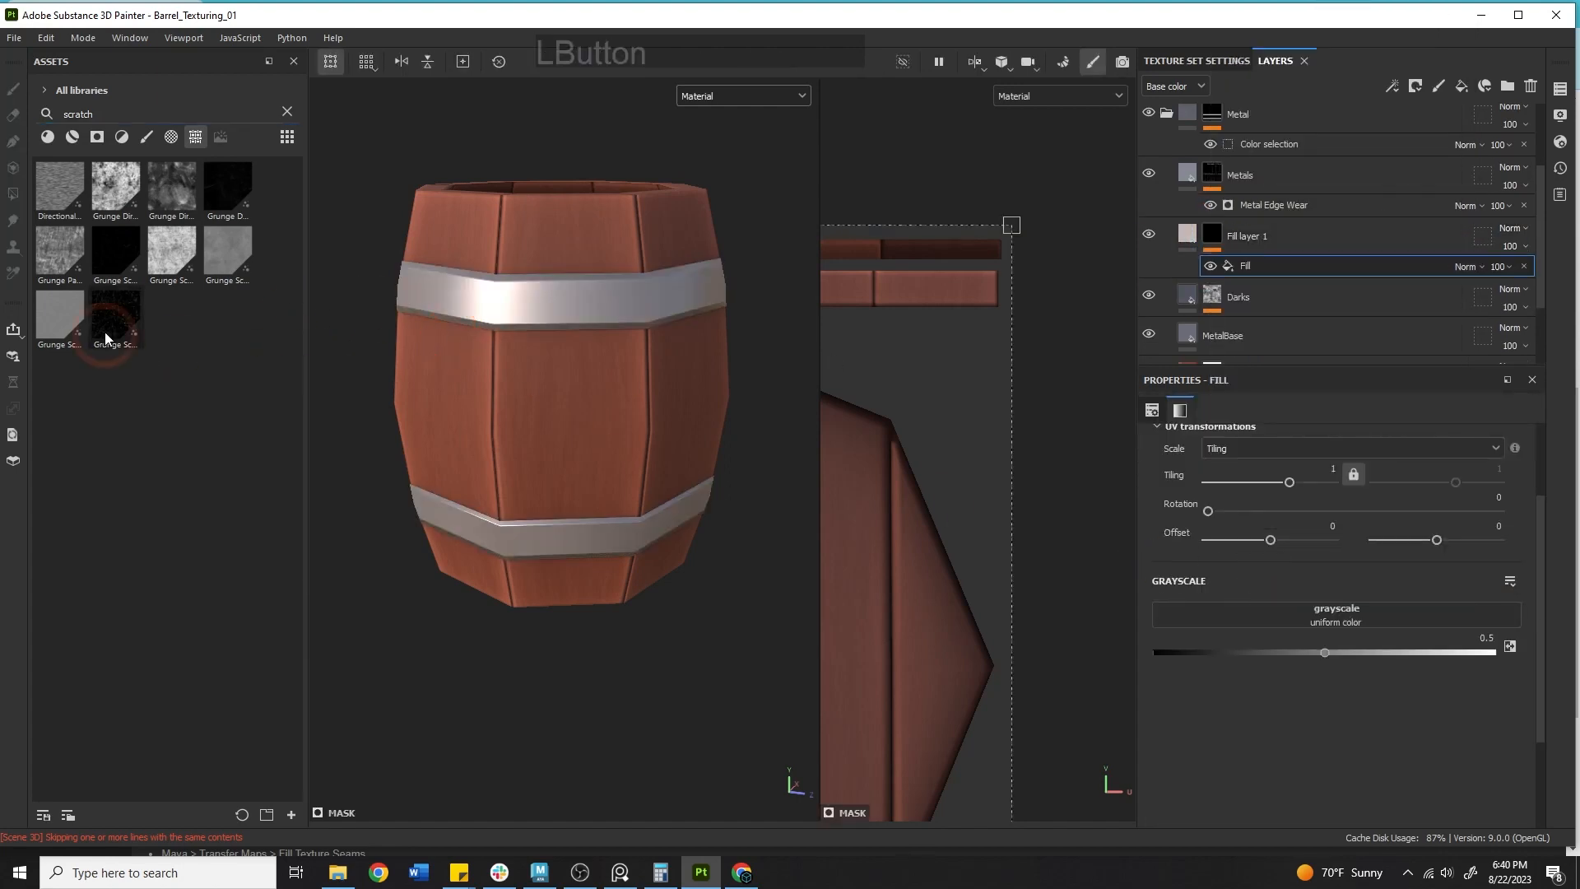
# Load the Grunge Scratches Rough texture into the mask fill's grayscale slot.
pyautogui.moveTo(107, 338); pyautogui.dragTo(1289, 638)
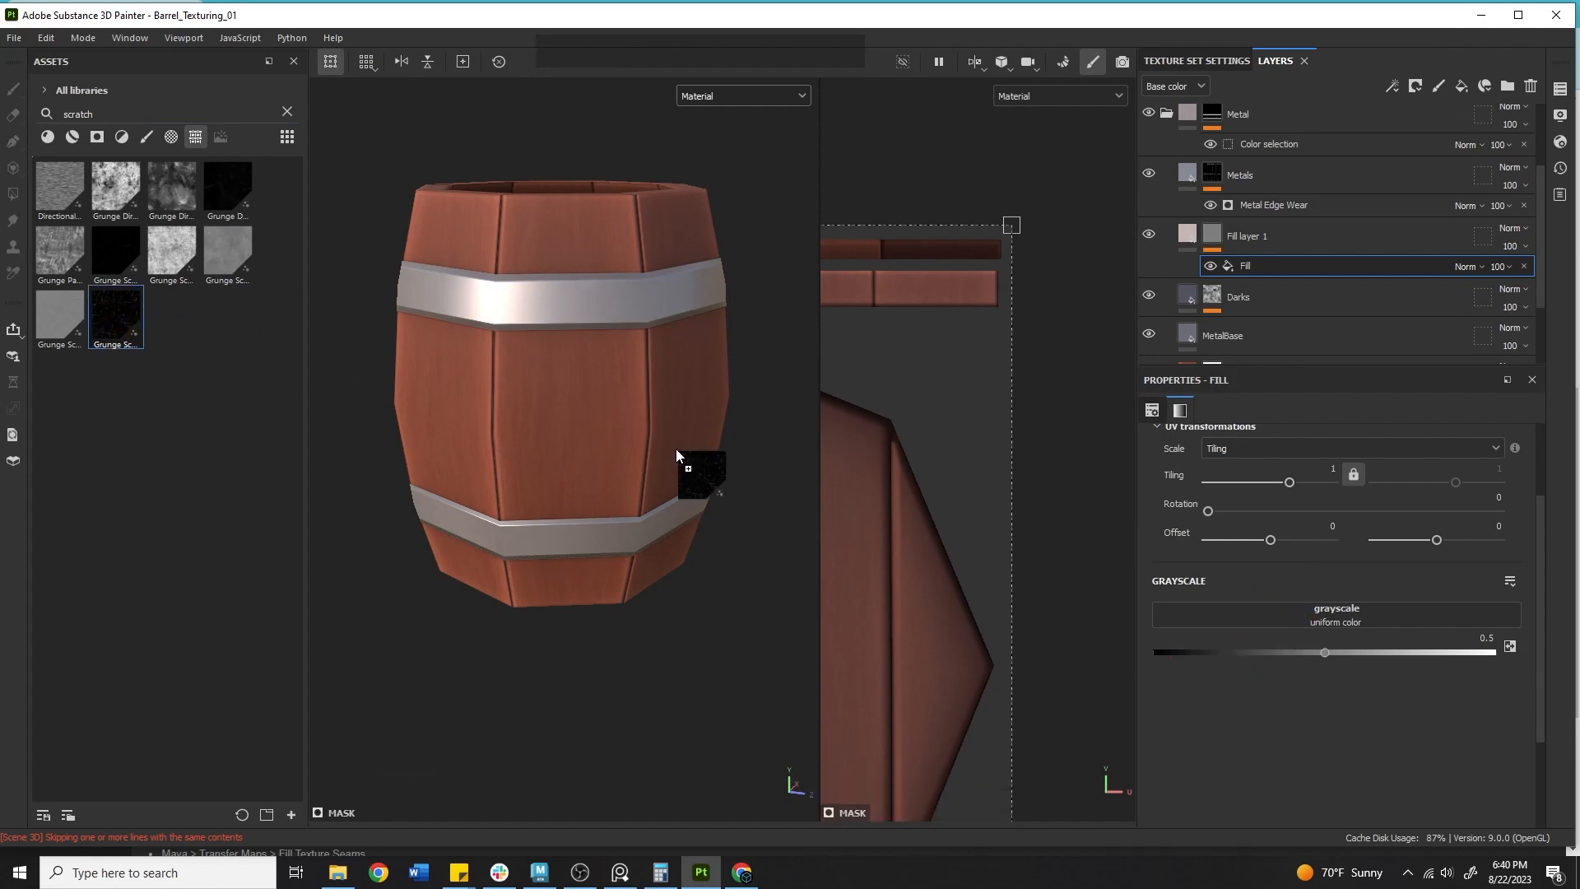
pyautogui.keyDown('alt'); pyautogui.moveTo(546, 347); pyautogui.dragTo(743, 430, button='right'); pyautogui.keyUp('alt')
pyautogui.keyDown('alt'); pyautogui.moveTo(744, 429); pyautogui.dragTo(521, 430); pyautogui.keyUp('alt')
pyautogui.keyDown('alt'); pyautogui.moveTo(521, 431); pyautogui.dragTo(810, 372, button='middle'); pyautogui.keyUp('alt')
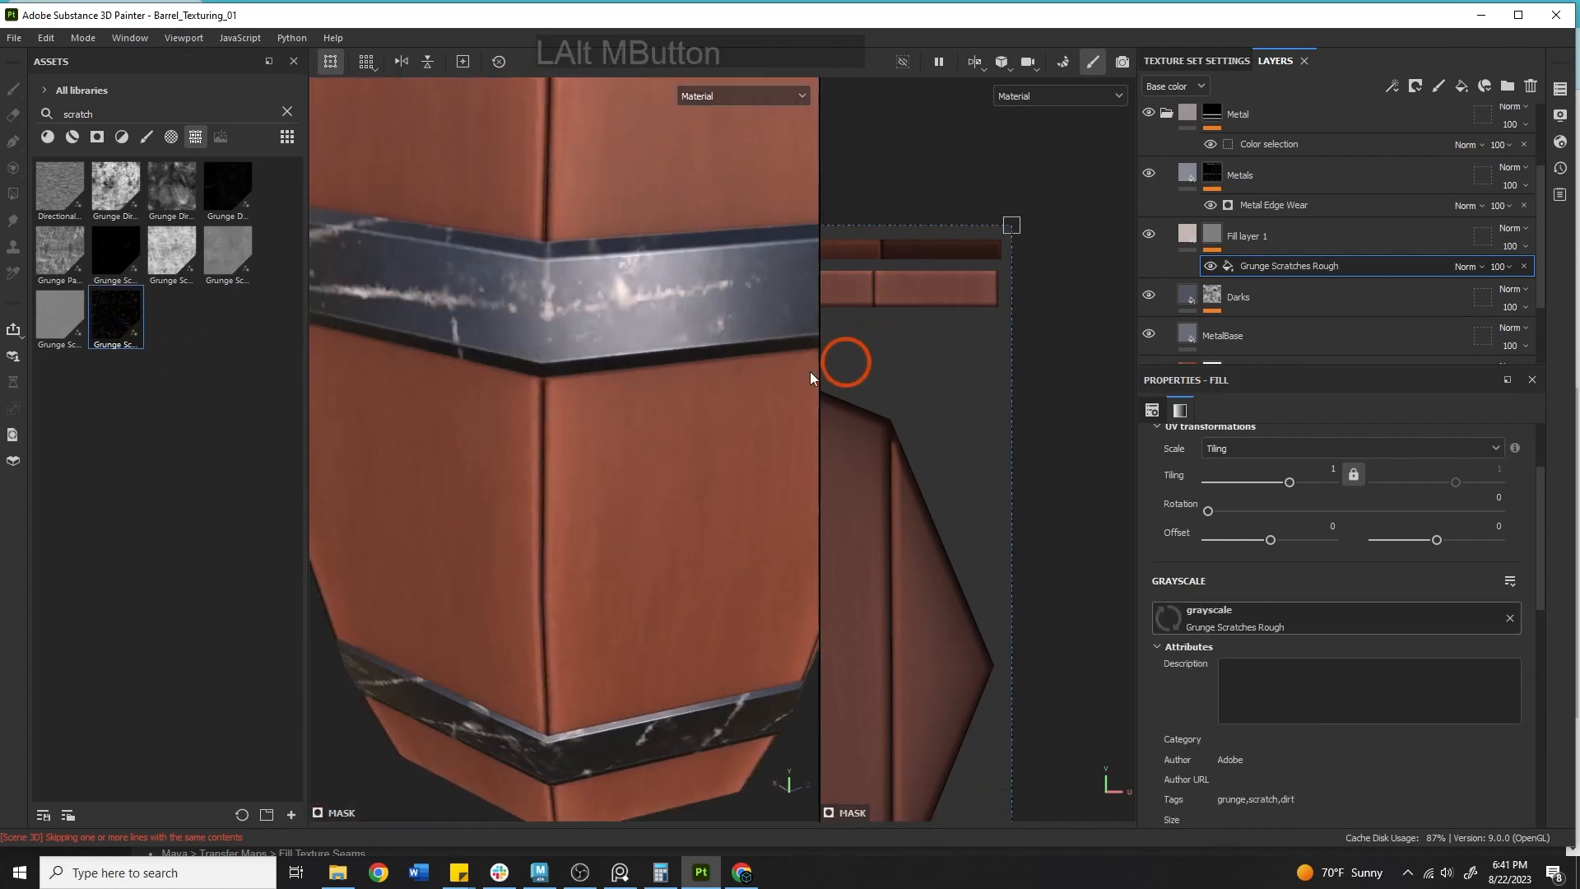
pyautogui.keyDown('alt'); pyautogui.moveTo(809, 378); pyautogui.dragTo(652, 371); pyautogui.keyUp('alt')
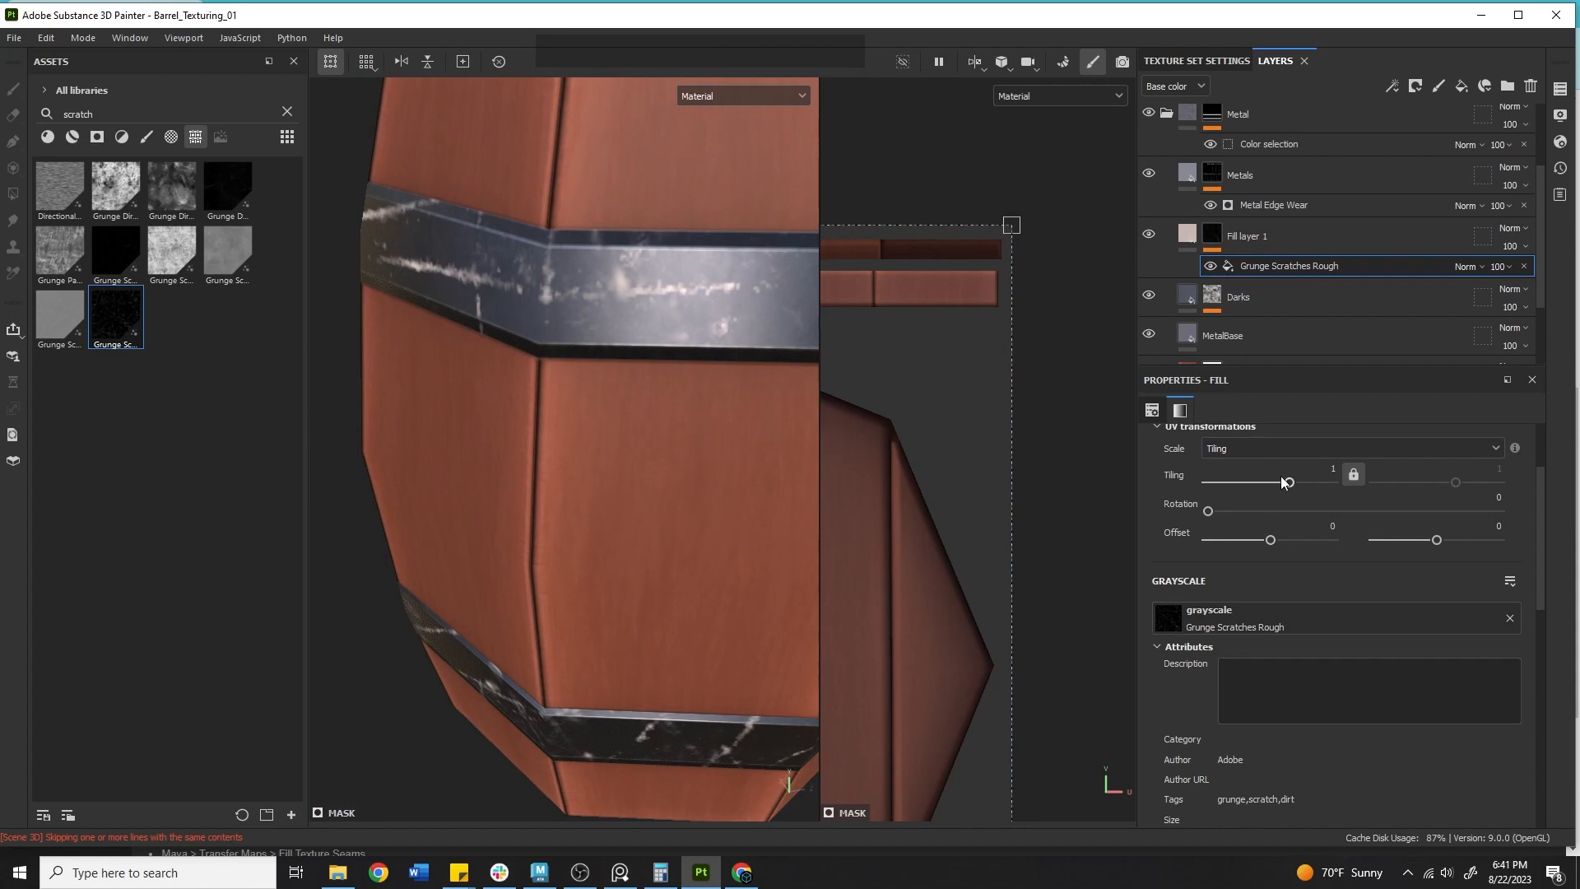
pyautogui.scroll(-4, 1288, 548)
pyautogui.scroll(4, 1316, 576)
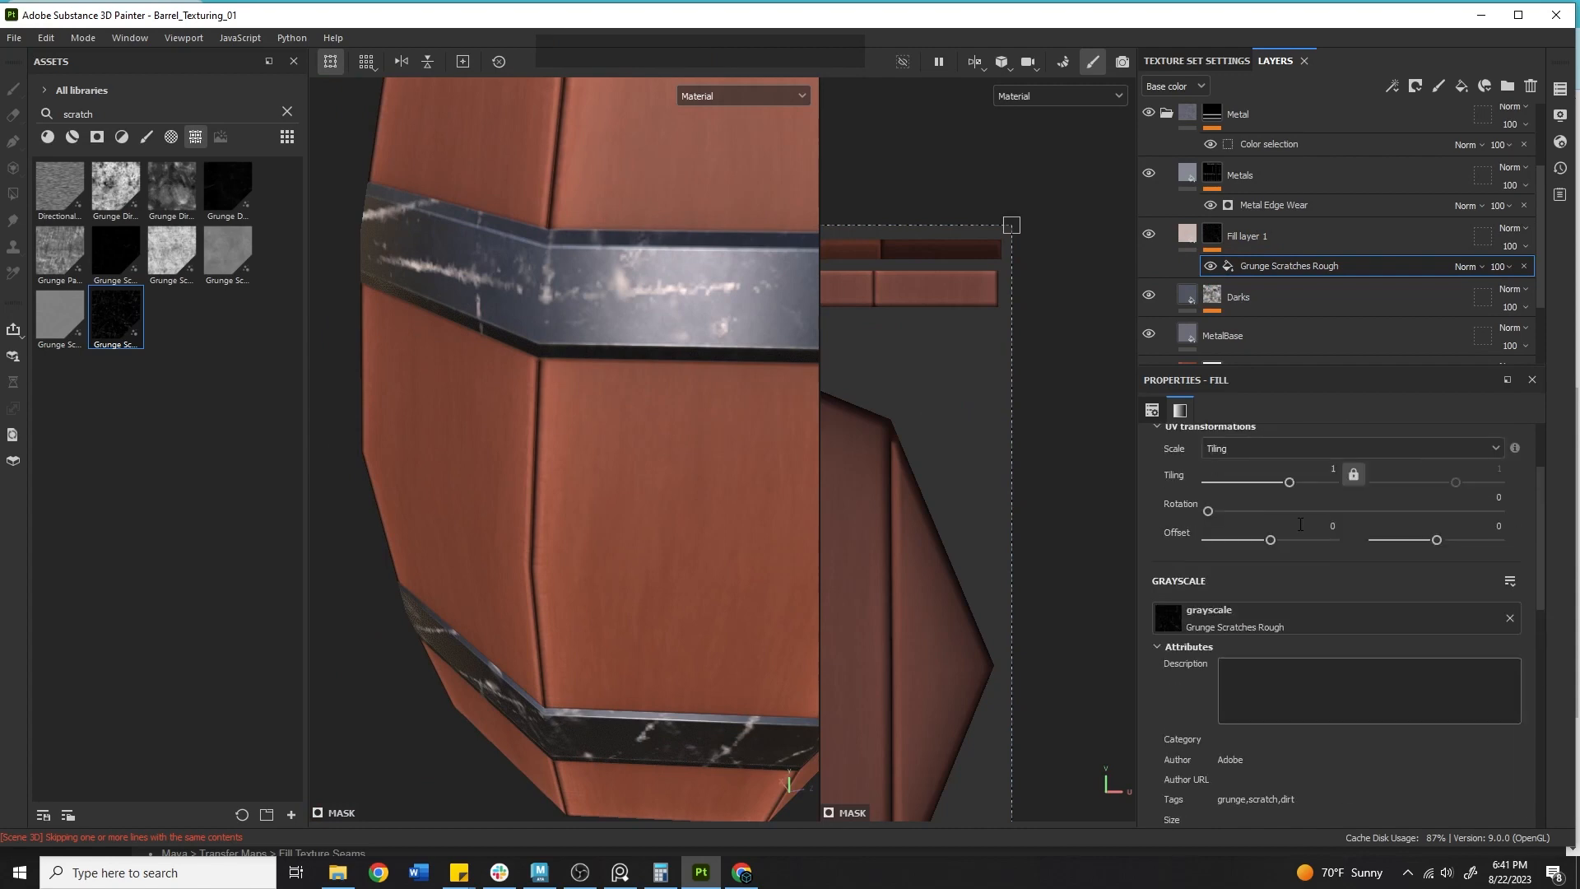
# Set the scratch mask's Scratch Width to 0 and Scratch Length to 0.64.
pyautogui.scroll(-7, 1334, 600)
pyautogui.moveTo(1510, 666)
pyautogui.mouseDown()
pyautogui.moveTo(1196, 654)
pyautogui.moveTo(1531, 653)
pyautogui.mouseUp()
pyautogui.scroll(-1, 1266, 747)
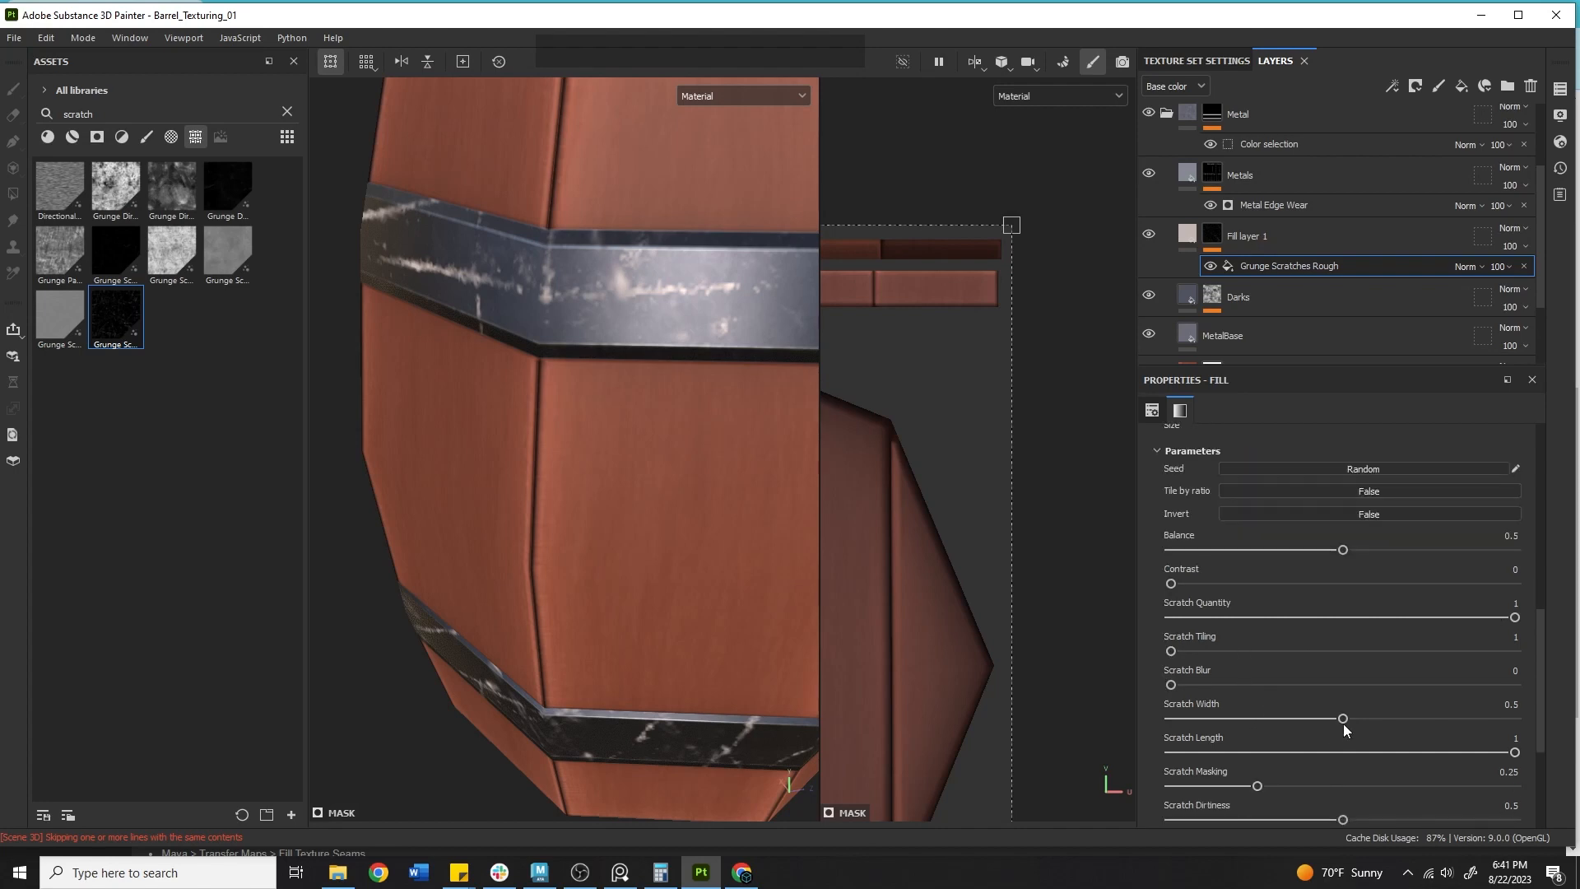
pyautogui.moveTo(1343, 722); pyautogui.dragTo(1139, 695)
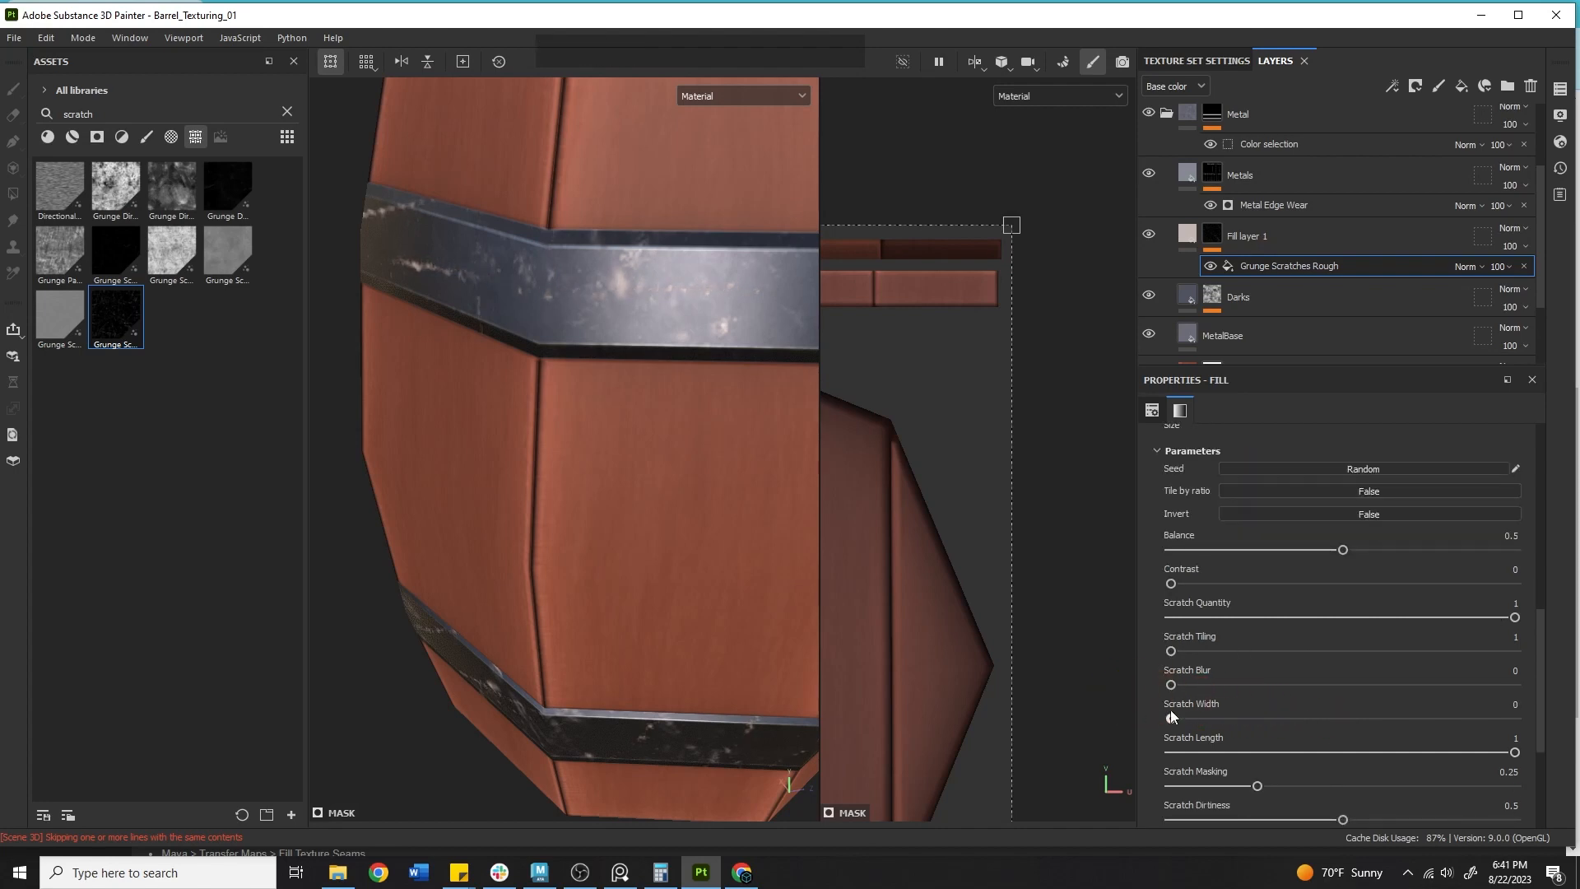
pyautogui.moveTo(1482, 757); pyautogui.dragTo(1396, 762)
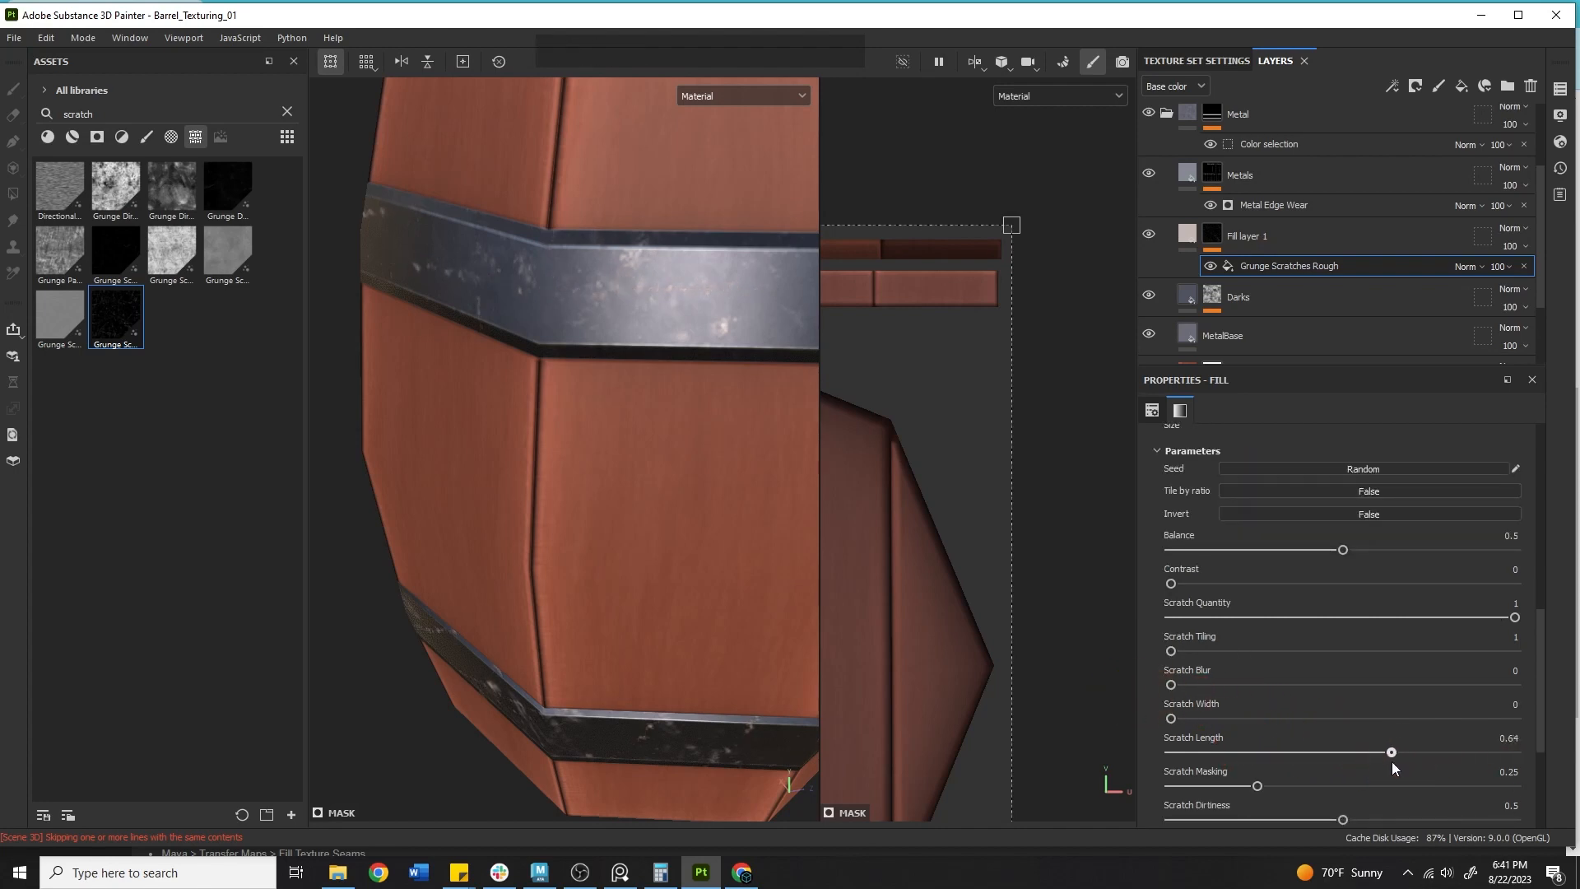
# Switch the viewport display to the Base color channel.
pyautogui.keyDown('alt'); pyautogui.moveTo(817, 502); pyautogui.dragTo(600, 411, button='middle'); pyautogui.keyUp('alt')
pyautogui.click(762, 90)
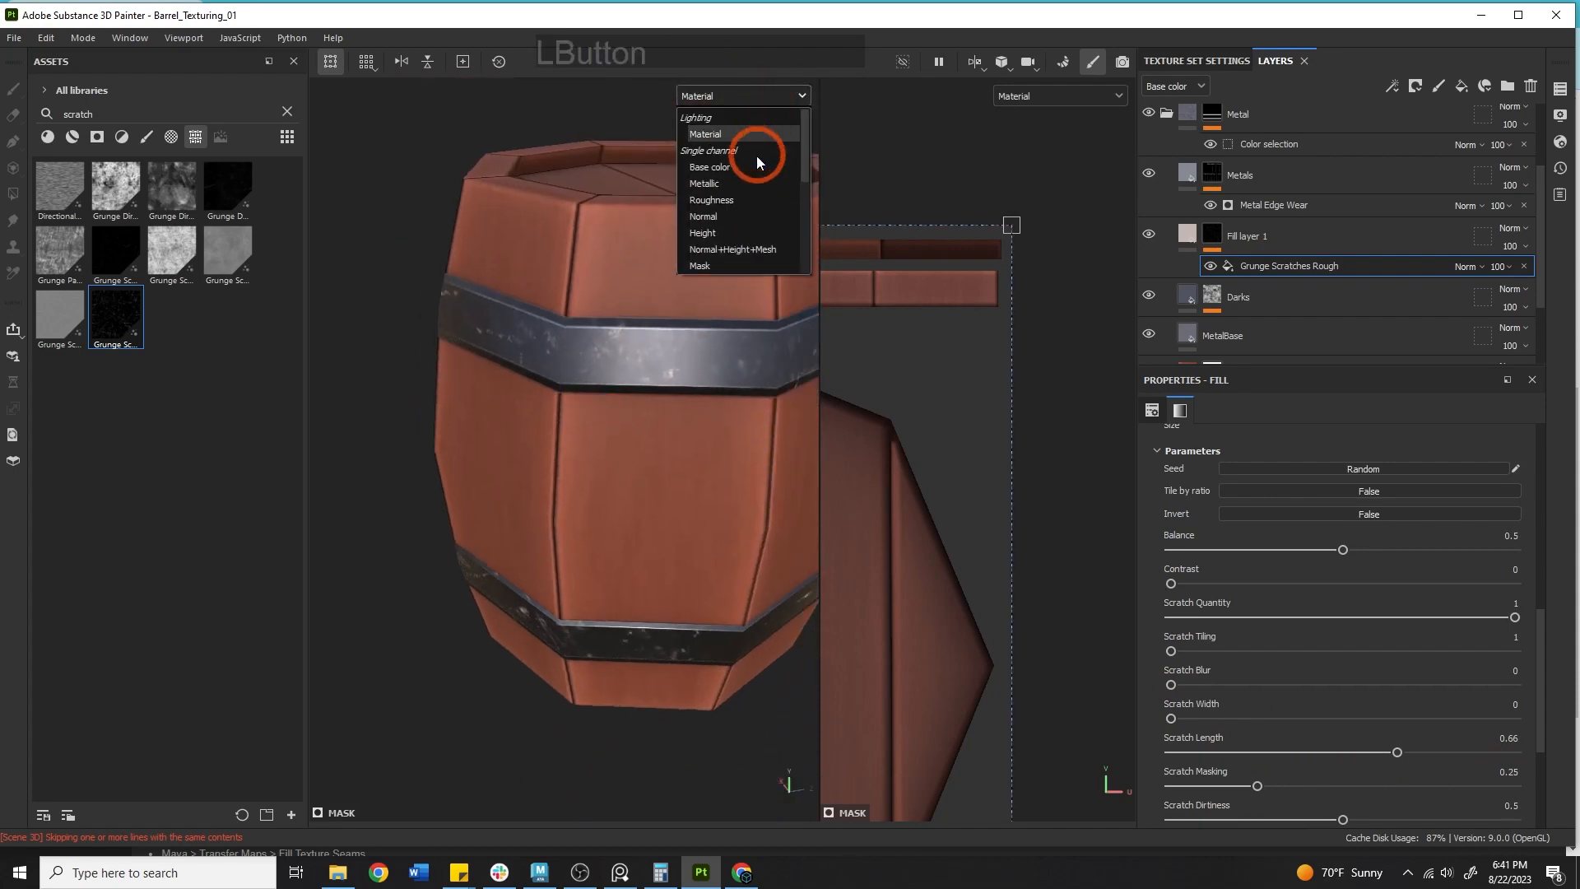
pyautogui.click(757, 155)
# Set the scratch mask's Scratch Masking to 0.42.
pyautogui.keyDown('alt'); pyautogui.moveTo(691, 253); pyautogui.dragTo(548, 254, button='middle'); pyautogui.keyUp('alt')
pyautogui.keyDown('alt'); pyautogui.moveTo(547, 254); pyautogui.dragTo(629, 268); pyautogui.keyUp('alt')
pyautogui.keyDown('alt'); pyautogui.moveTo(629, 268); pyautogui.dragTo(740, 331, button='middle'); pyautogui.keyUp('alt')
pyautogui.scroll(-3, 1265, 729)
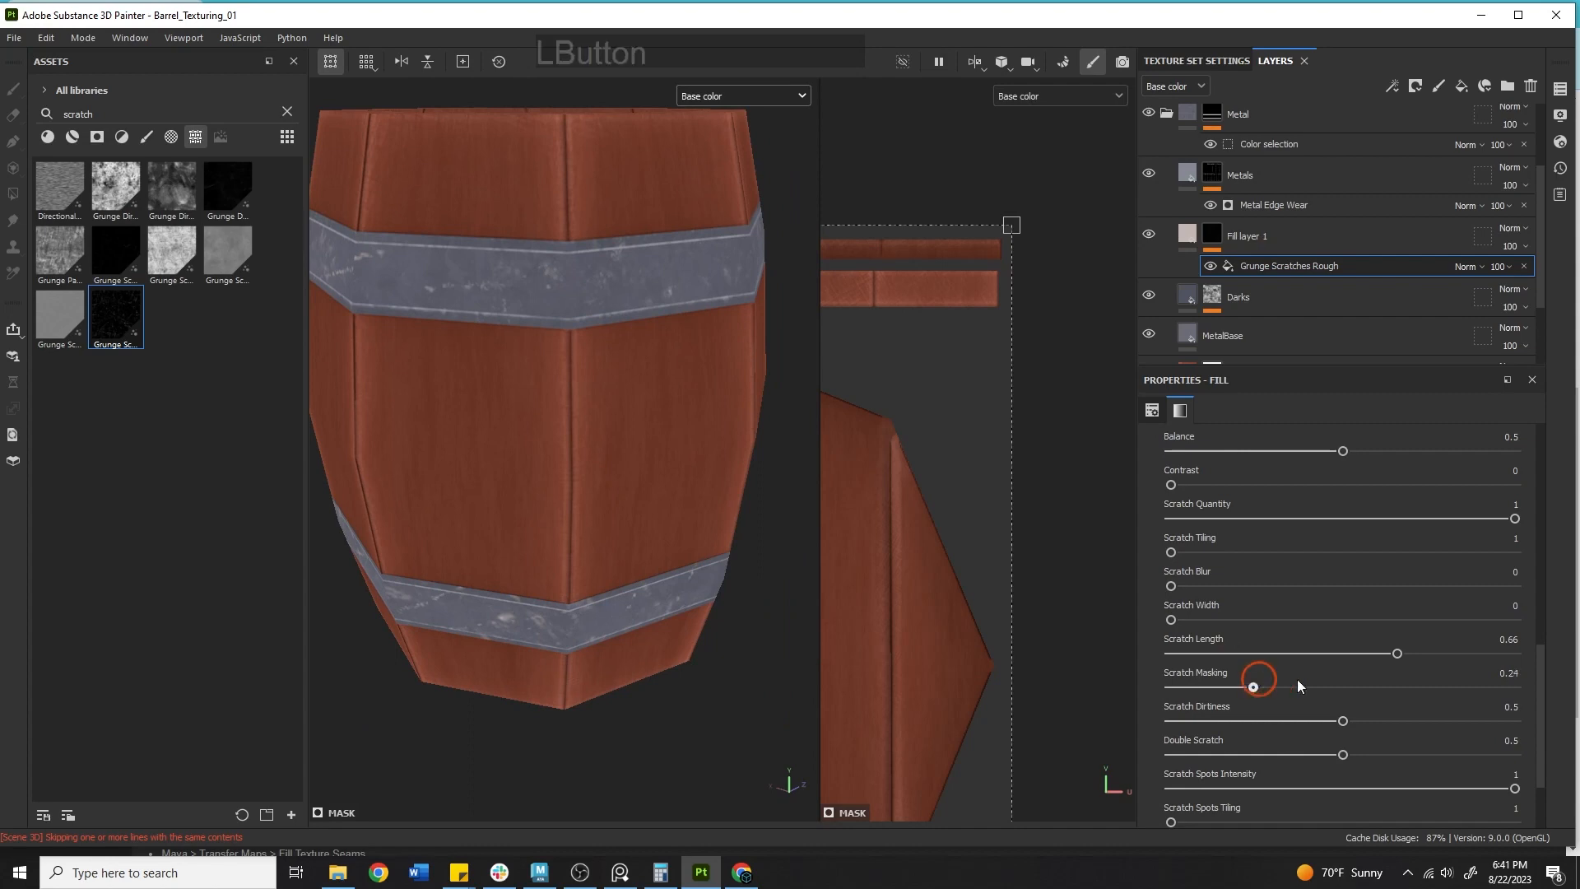
pyautogui.moveTo(1577, 685); pyautogui.dragTo(1335, 691)
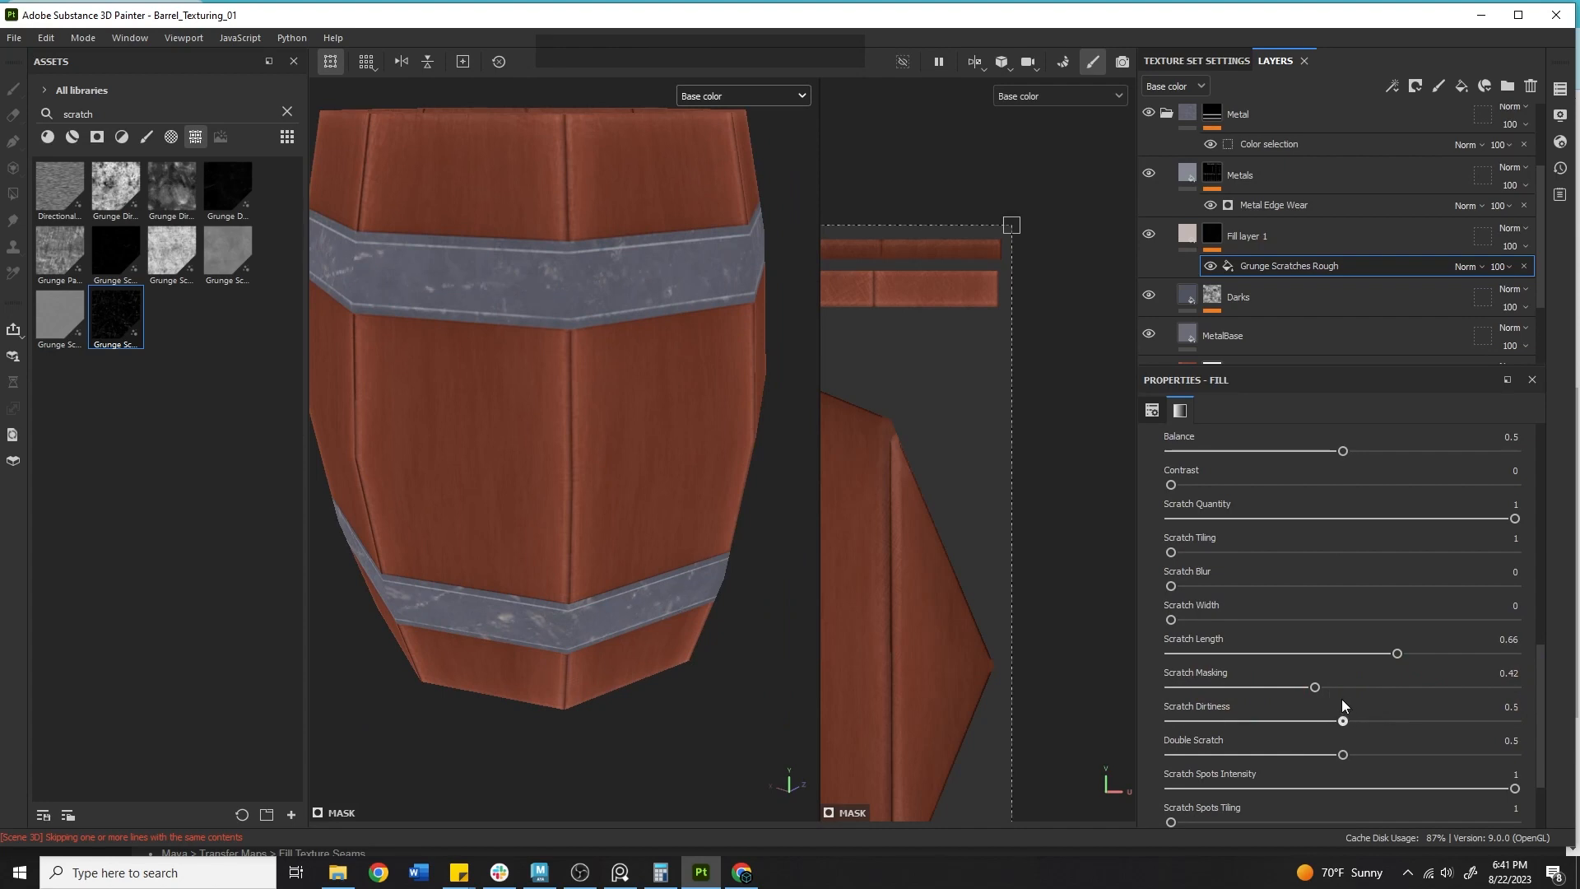
# Set the Scratch Dirtiness to 0.48 and undo a stray slider change.
pyautogui.moveTo(1398, 759); pyautogui.dragTo(1195, 744)
pyautogui.hotkey('ctrl', 'z')
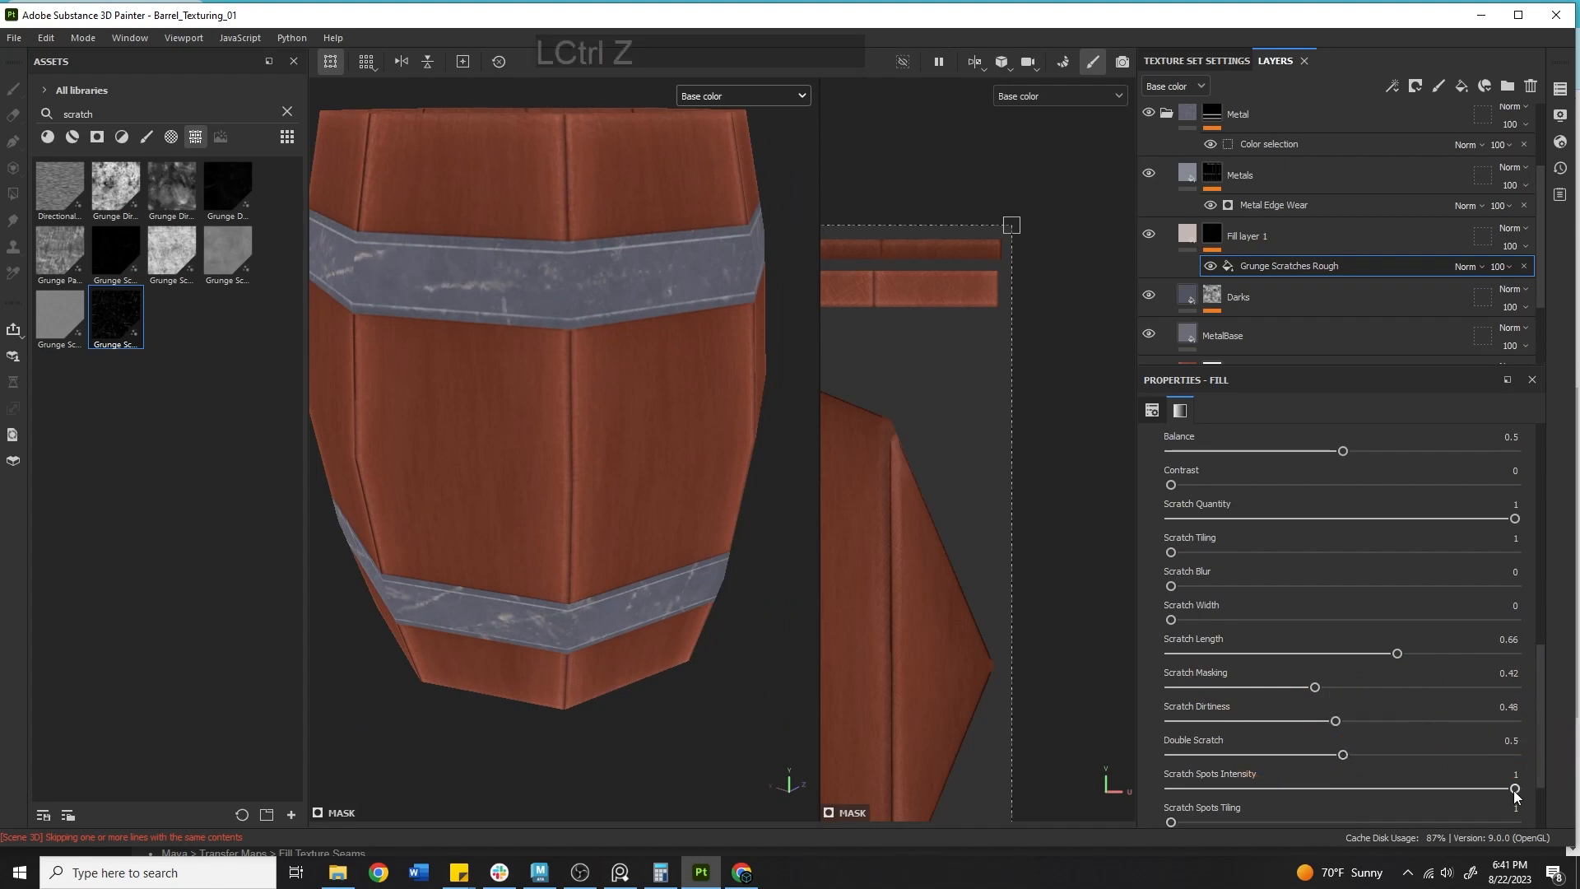
pyautogui.moveTo(1515, 788); pyautogui.dragTo(1576, 786)
# Delete the Grunge Scratches Rough fill effect from the fill layer's mask.
pyautogui.keyDown('alt'); pyautogui.moveTo(593, 437); pyautogui.dragTo(452, 325, button='right'); pyautogui.keyUp('alt')
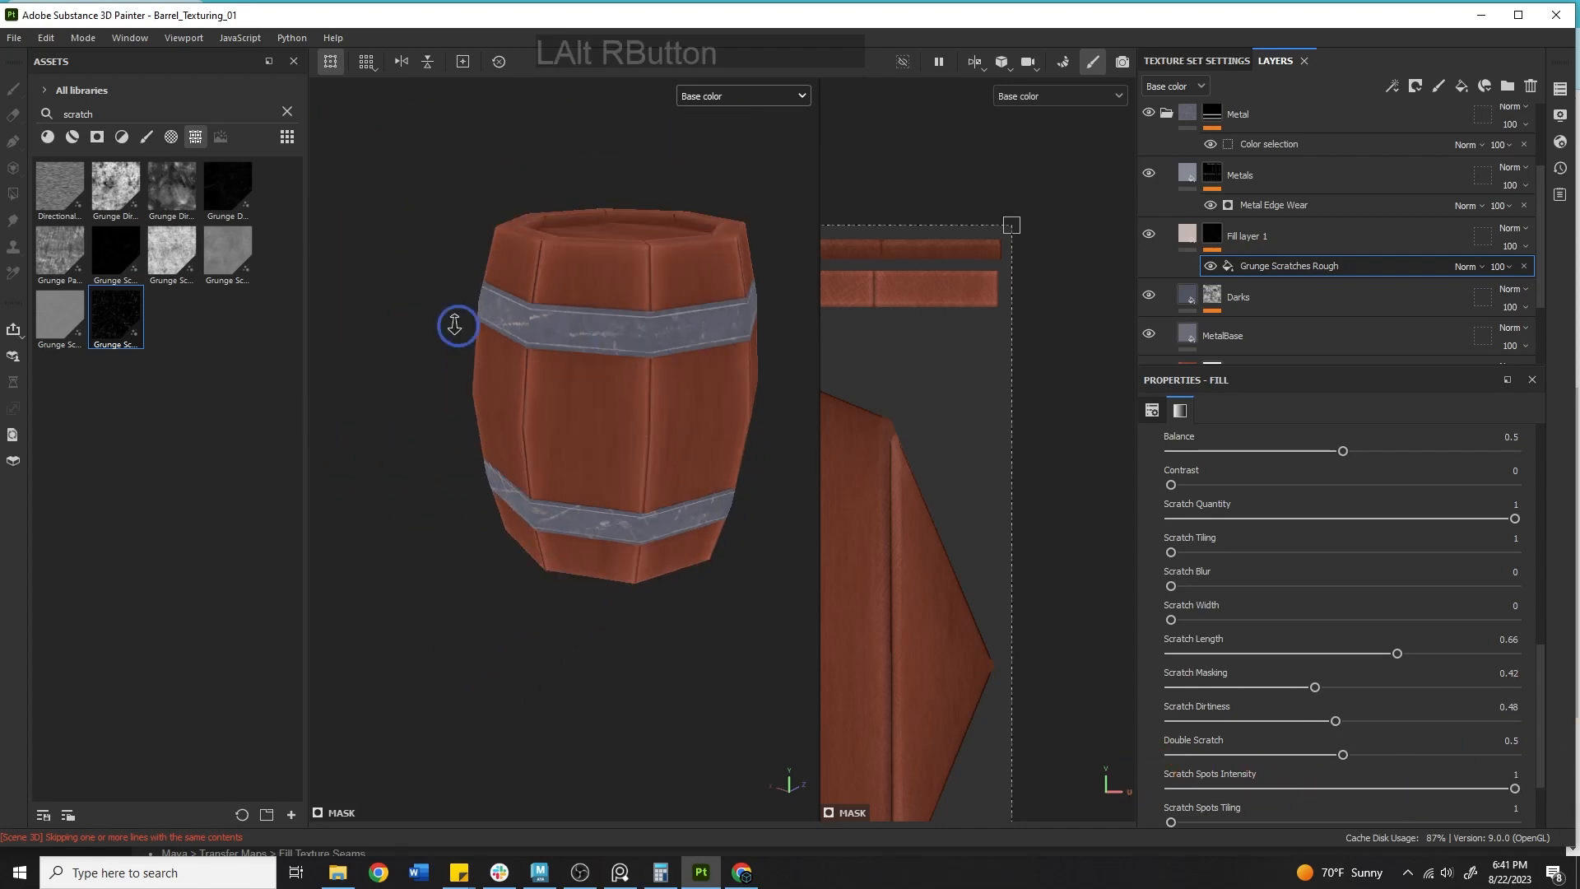
pyautogui.keyDown('alt'); pyautogui.moveTo(452, 325); pyautogui.dragTo(475, 537); pyautogui.keyUp('alt')
pyautogui.keyDown('alt'); pyautogui.moveTo(475, 536); pyautogui.dragTo(645, 491, button='middle'); pyautogui.keyUp('alt')
pyautogui.keyDown('alt'); pyautogui.moveTo(646, 491); pyautogui.dragTo(329, 271, button='right'); pyautogui.keyUp('alt')
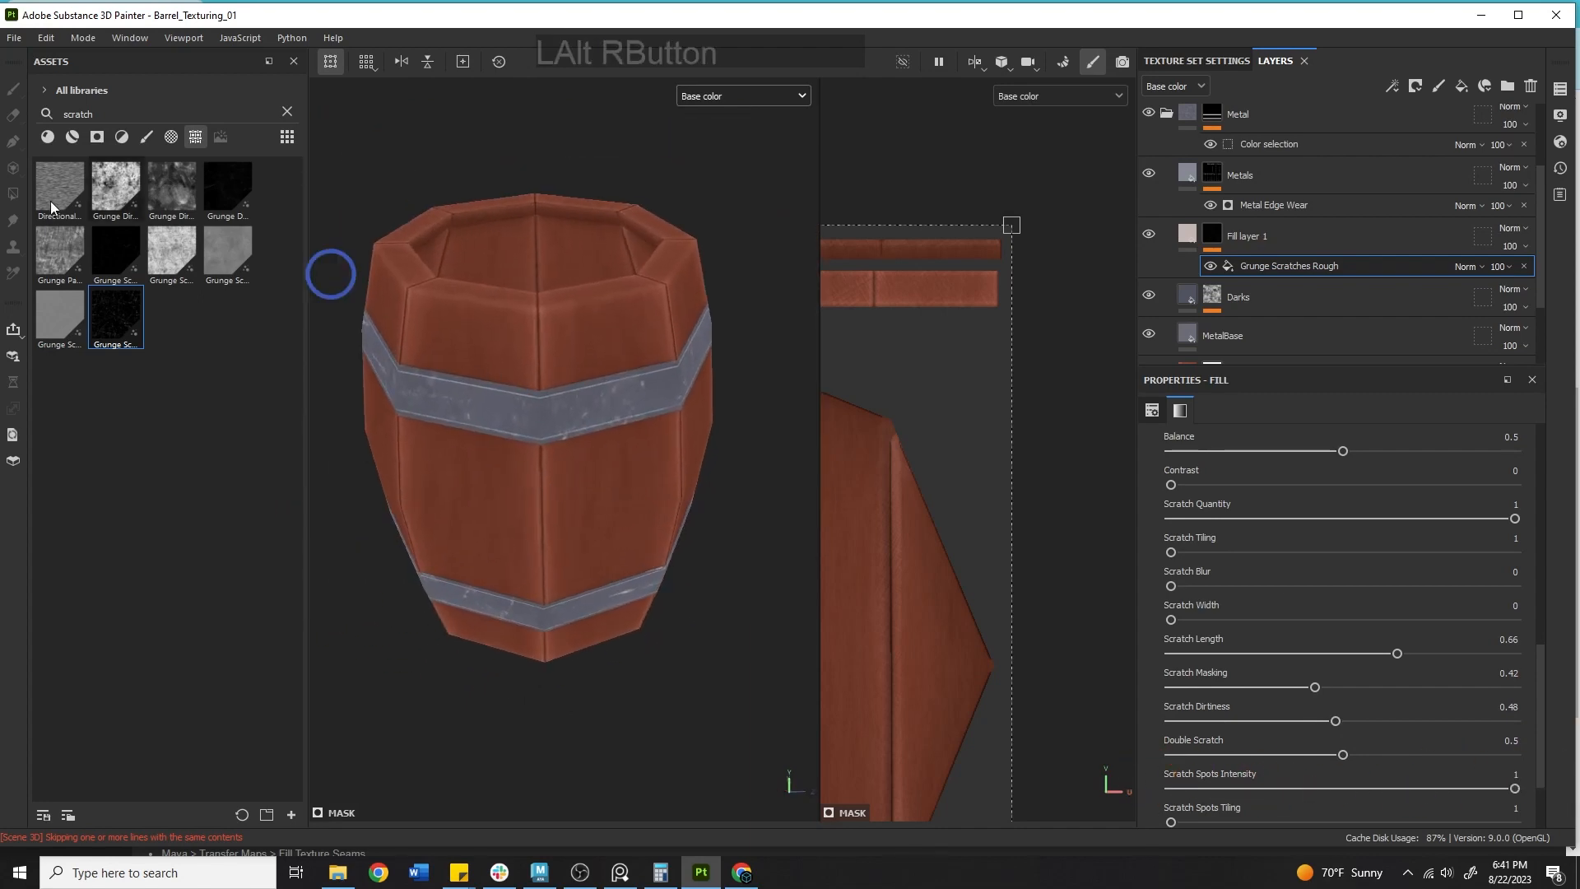
pyautogui.click(1527, 269)
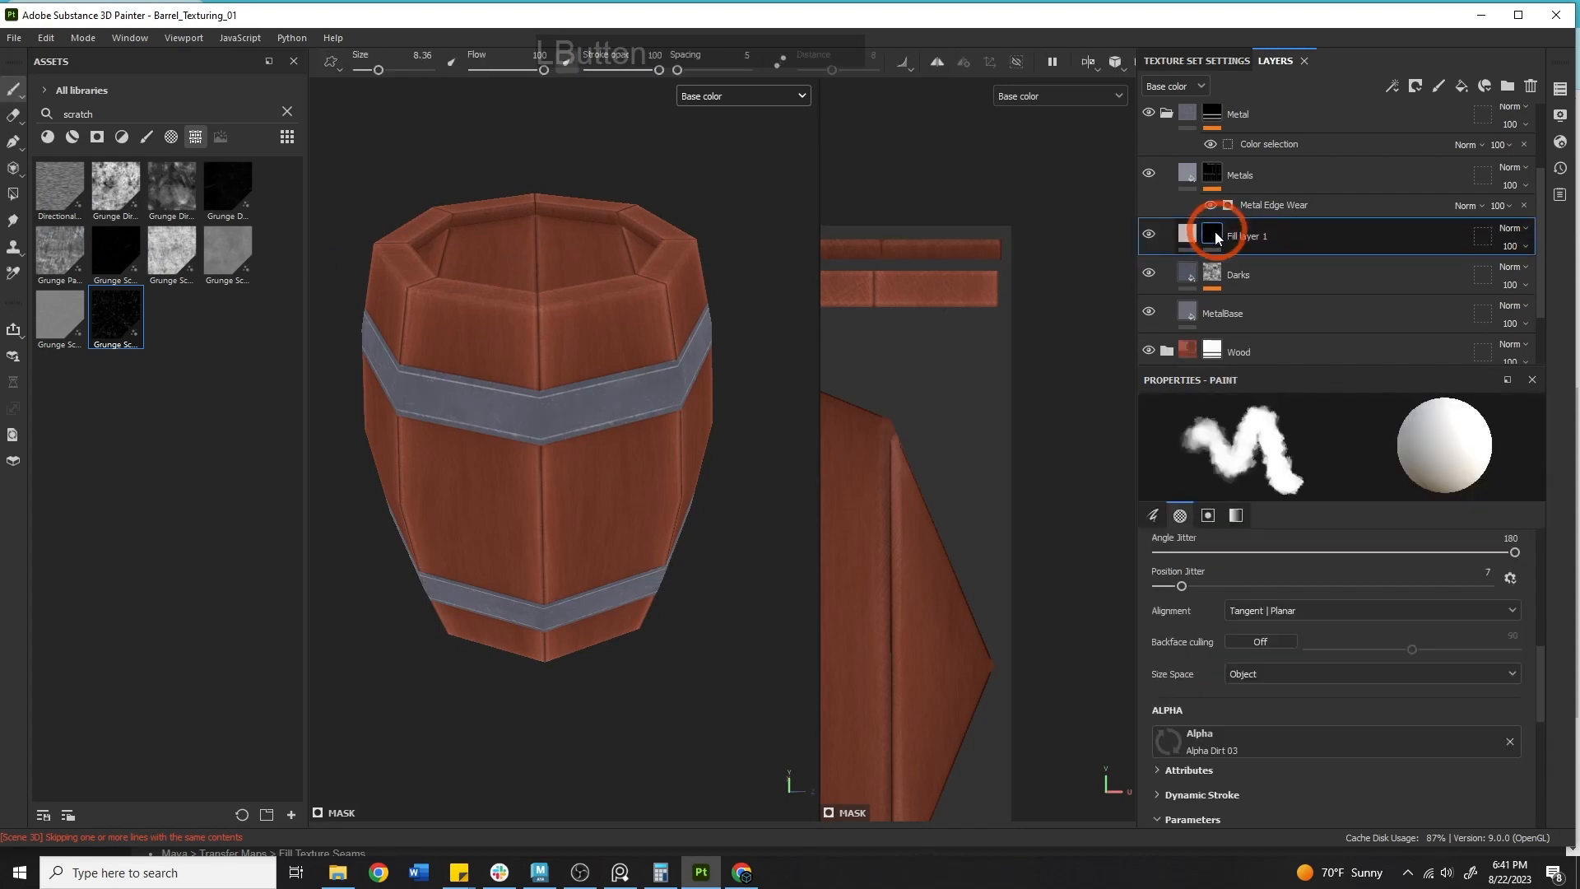
# Insert a fill effect into the layer's mask and load Grunge Dusty Scratch into its grayscale slot.
pyautogui.rightClick(1215, 231)
pyautogui.click(1270, 566)
pyautogui.click(102, 256)
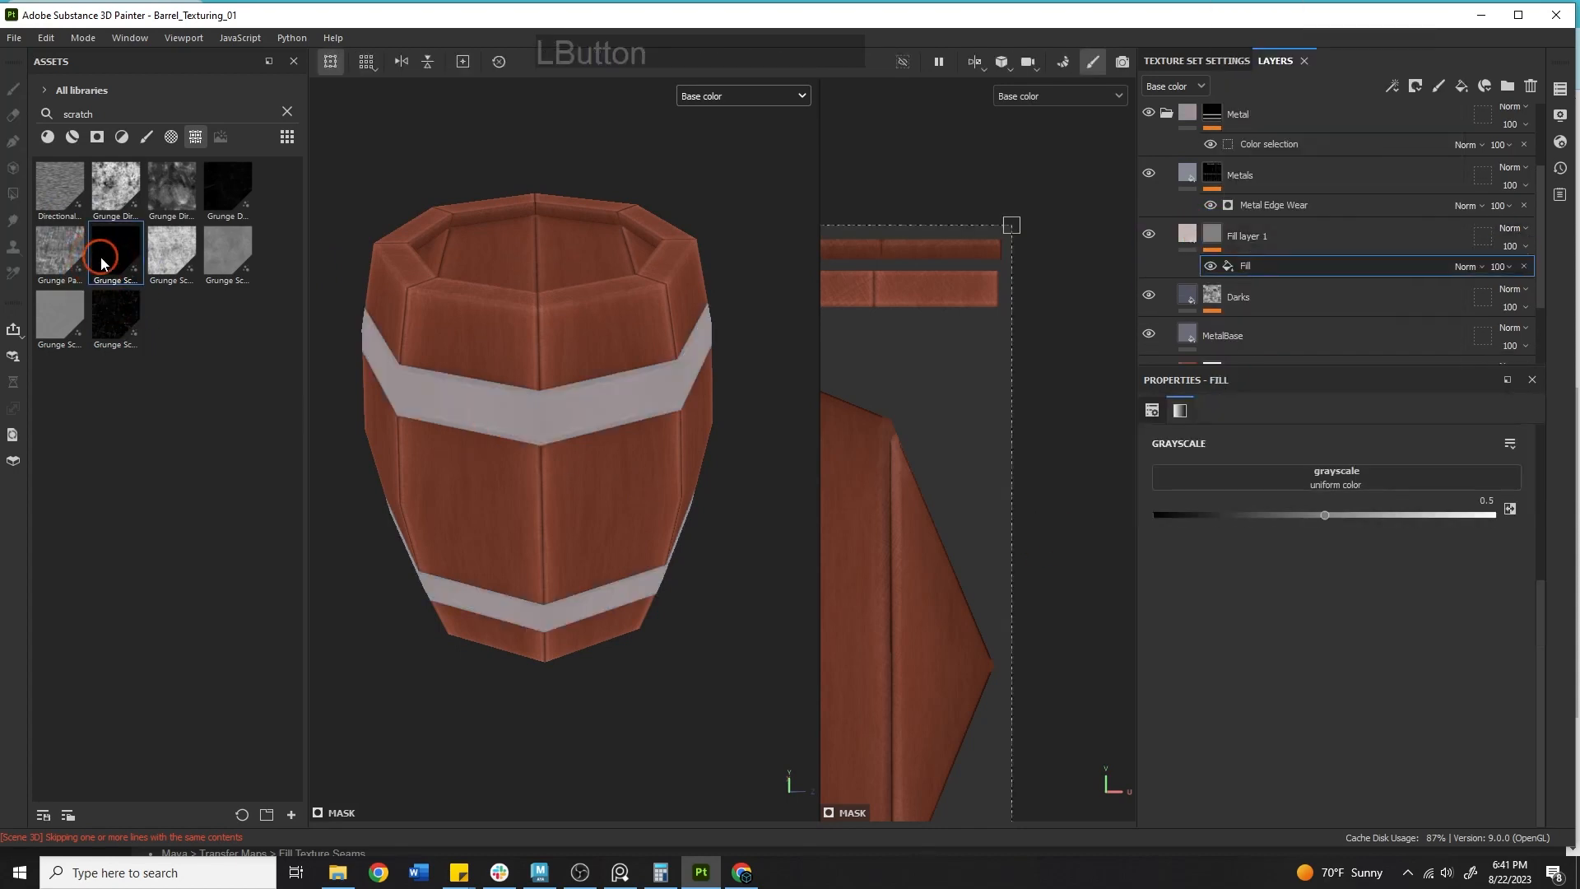
pyautogui.moveTo(132, 270)
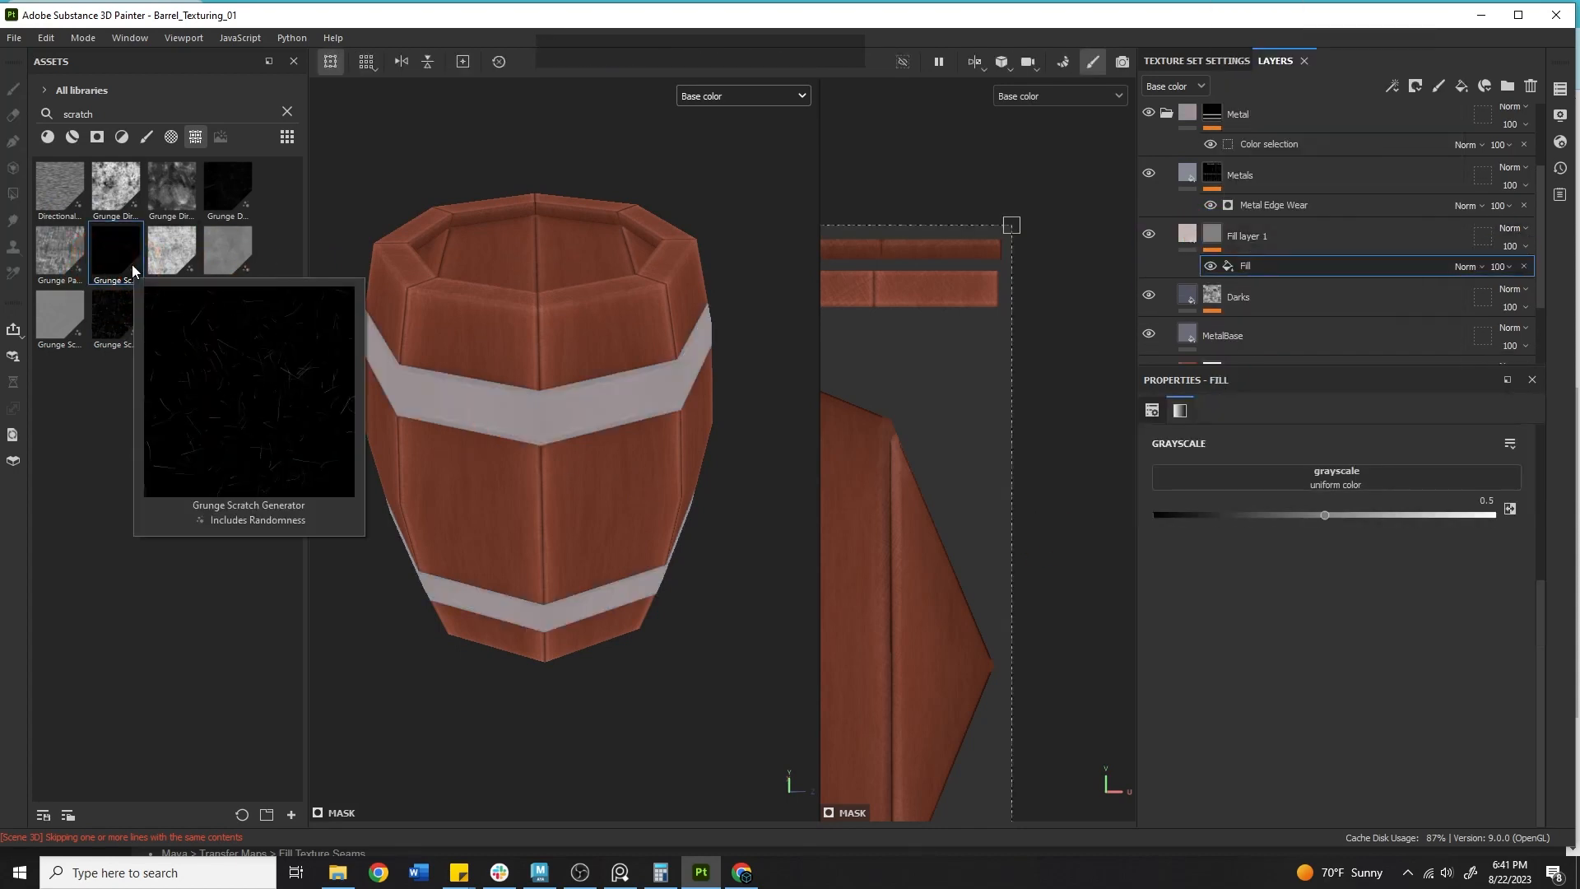
pyautogui.moveTo(232, 184)
pyautogui.moveTo(231, 184); pyautogui.dragTo(1305, 473)
# Set the fill effect's projection to Tri-planar projection.
pyautogui.scroll(3, 1227, 542)
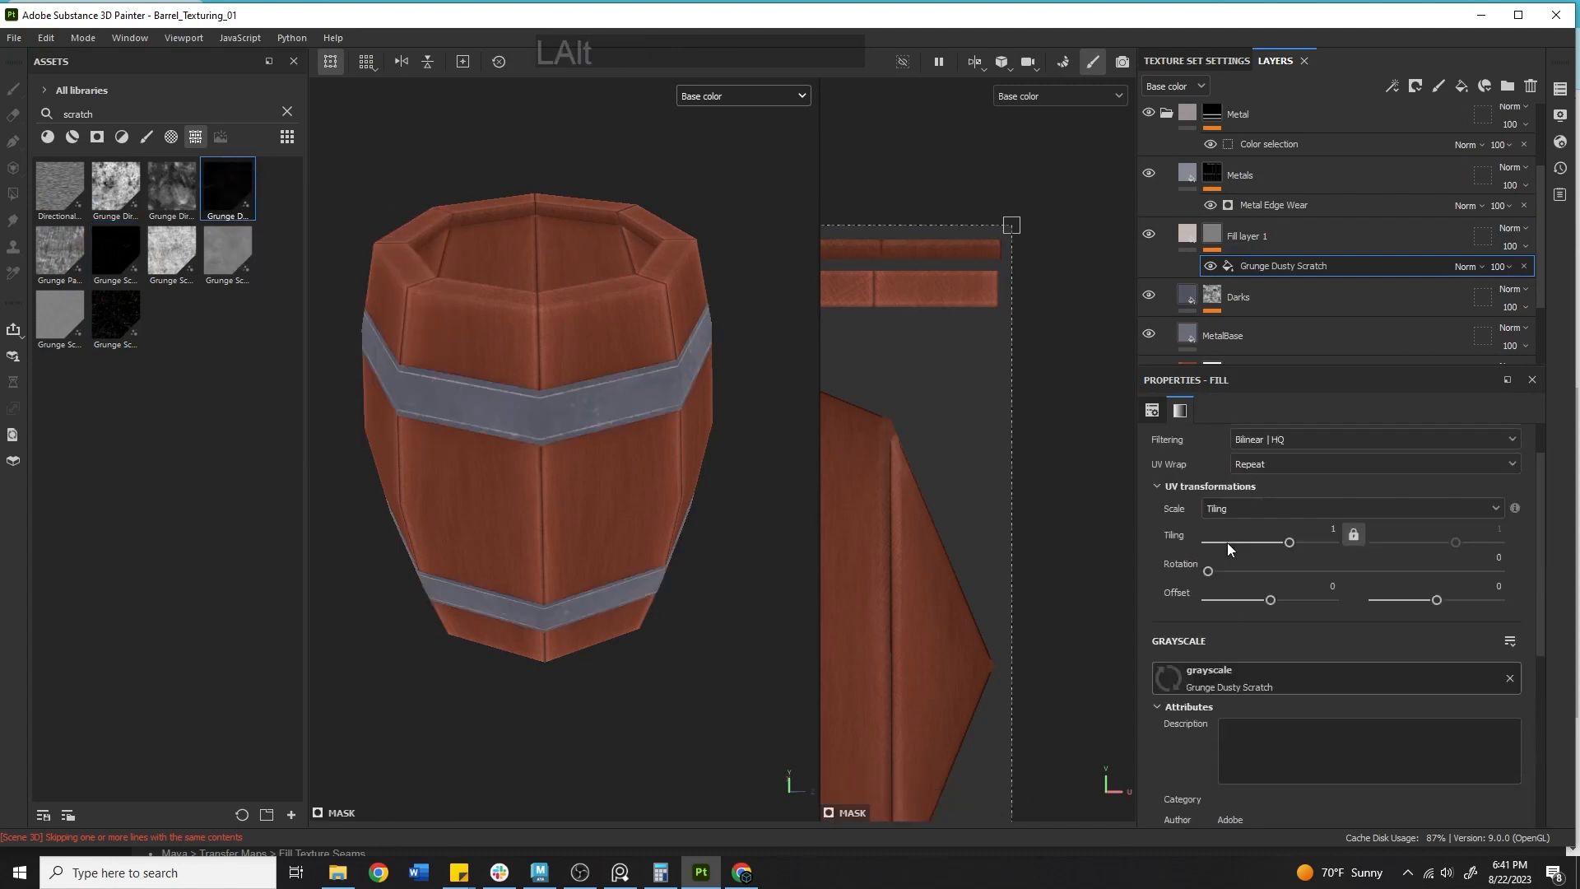
pyautogui.scroll(2, 1252, 451)
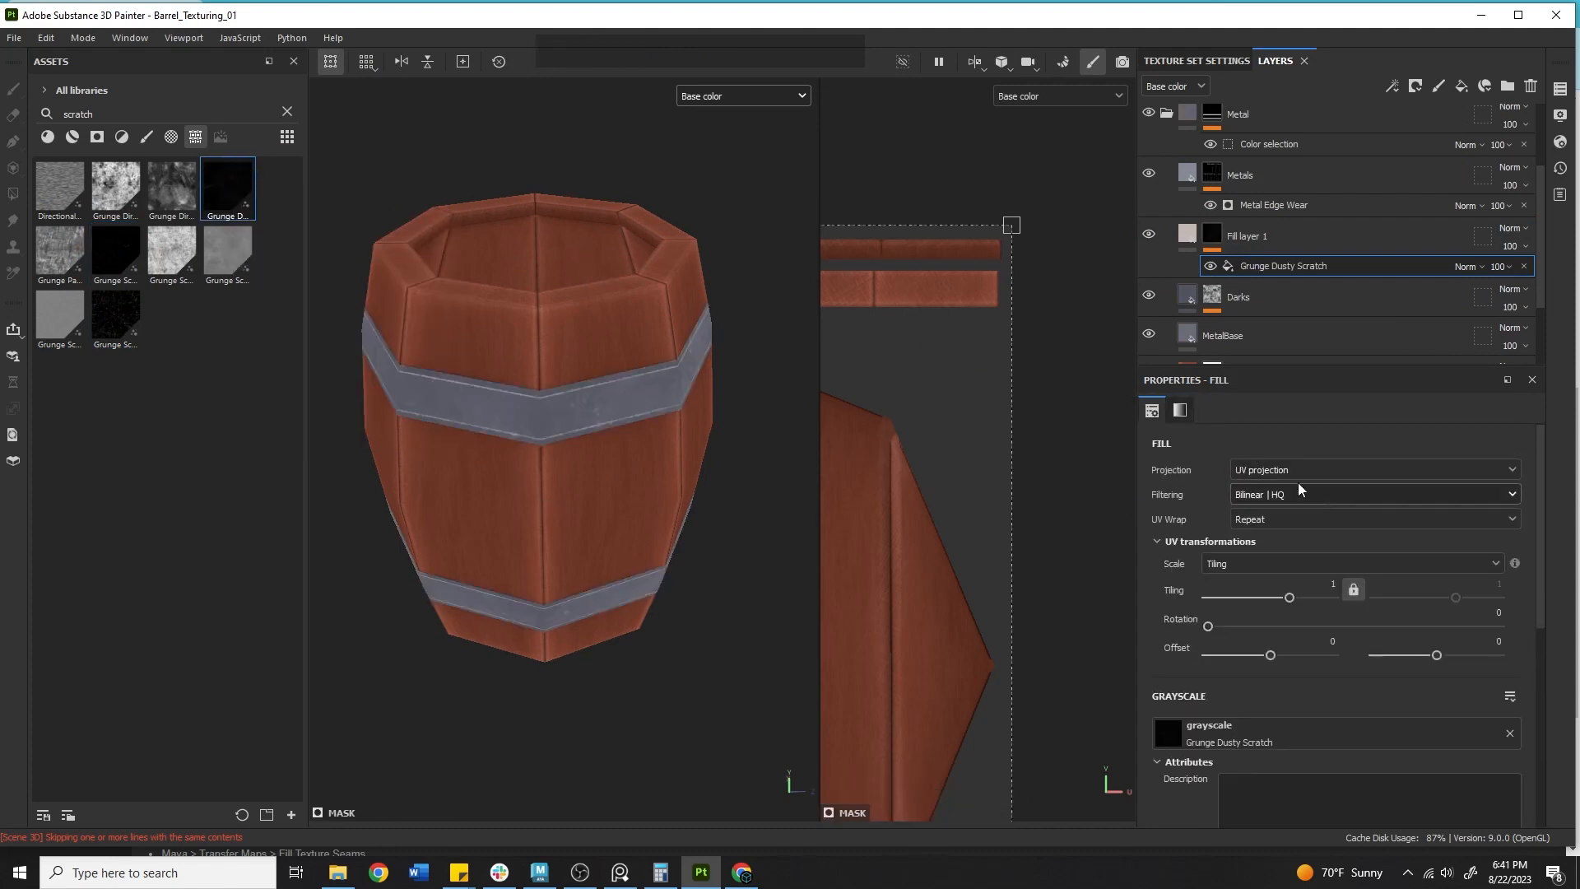
pyautogui.click(1254, 466)
pyautogui.click(1267, 518)
# Set the Grunge Dusty Scratch Contrast to 0 and Balance to 0.66.
pyautogui.keyDown('alt'); pyautogui.moveTo(468, 470); pyautogui.dragTo(562, 427); pyautogui.keyUp('alt')
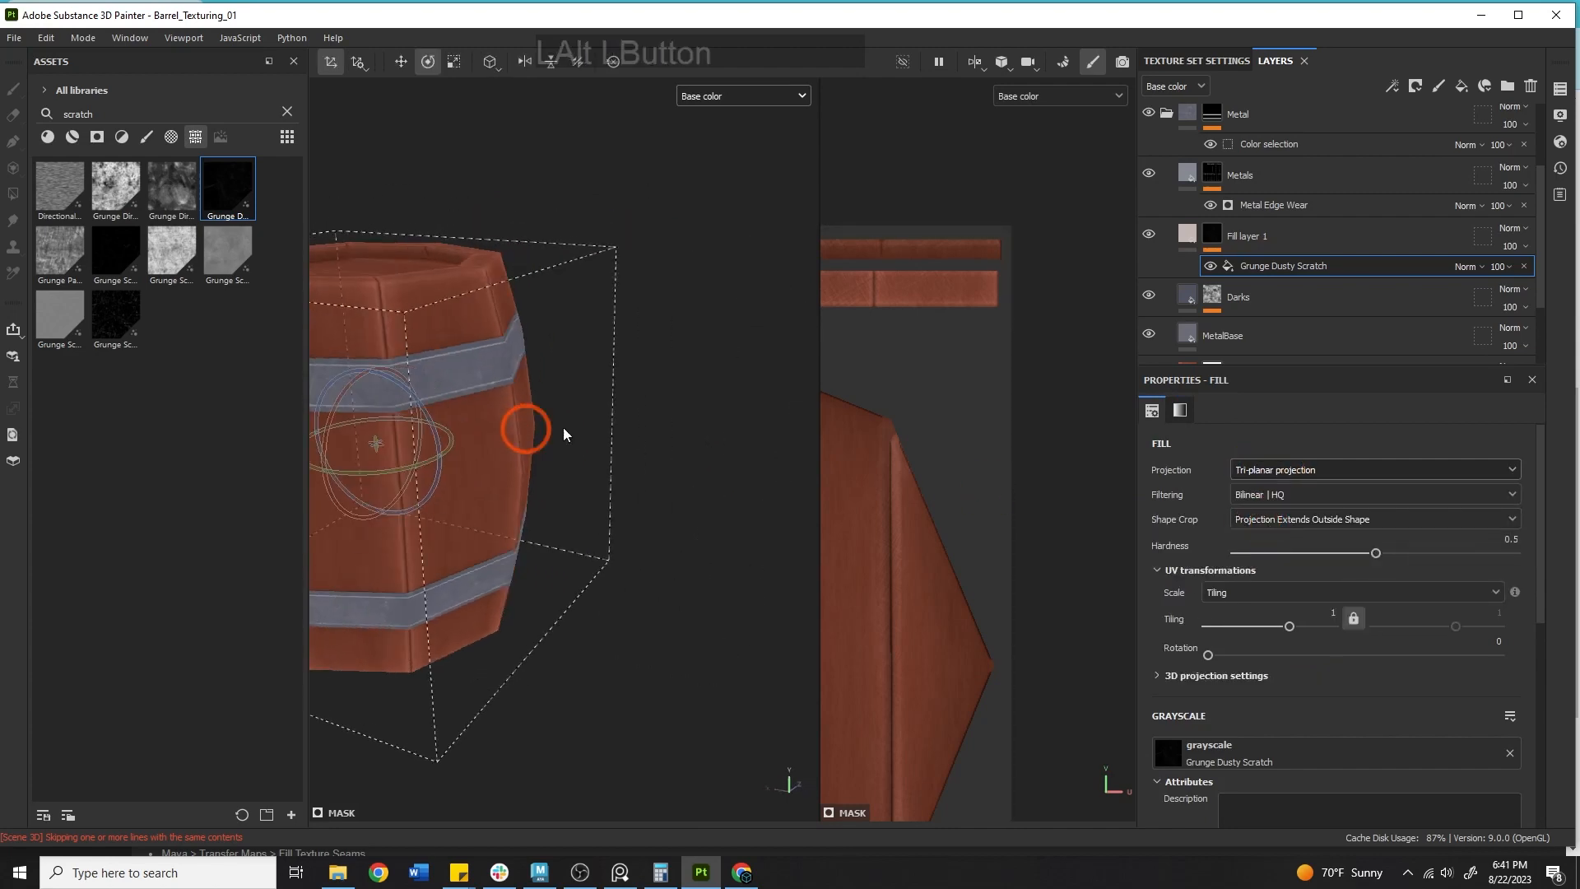
pyautogui.keyDown('alt'); pyautogui.moveTo(398, 445); pyautogui.dragTo(572, 492, button='middle'); pyautogui.keyUp('alt')
pyautogui.keyDown('alt'); pyautogui.moveTo(572, 492); pyautogui.dragTo(690, 492, button='right'); pyautogui.keyUp('alt')
pyautogui.scroll(-10, 1283, 592)
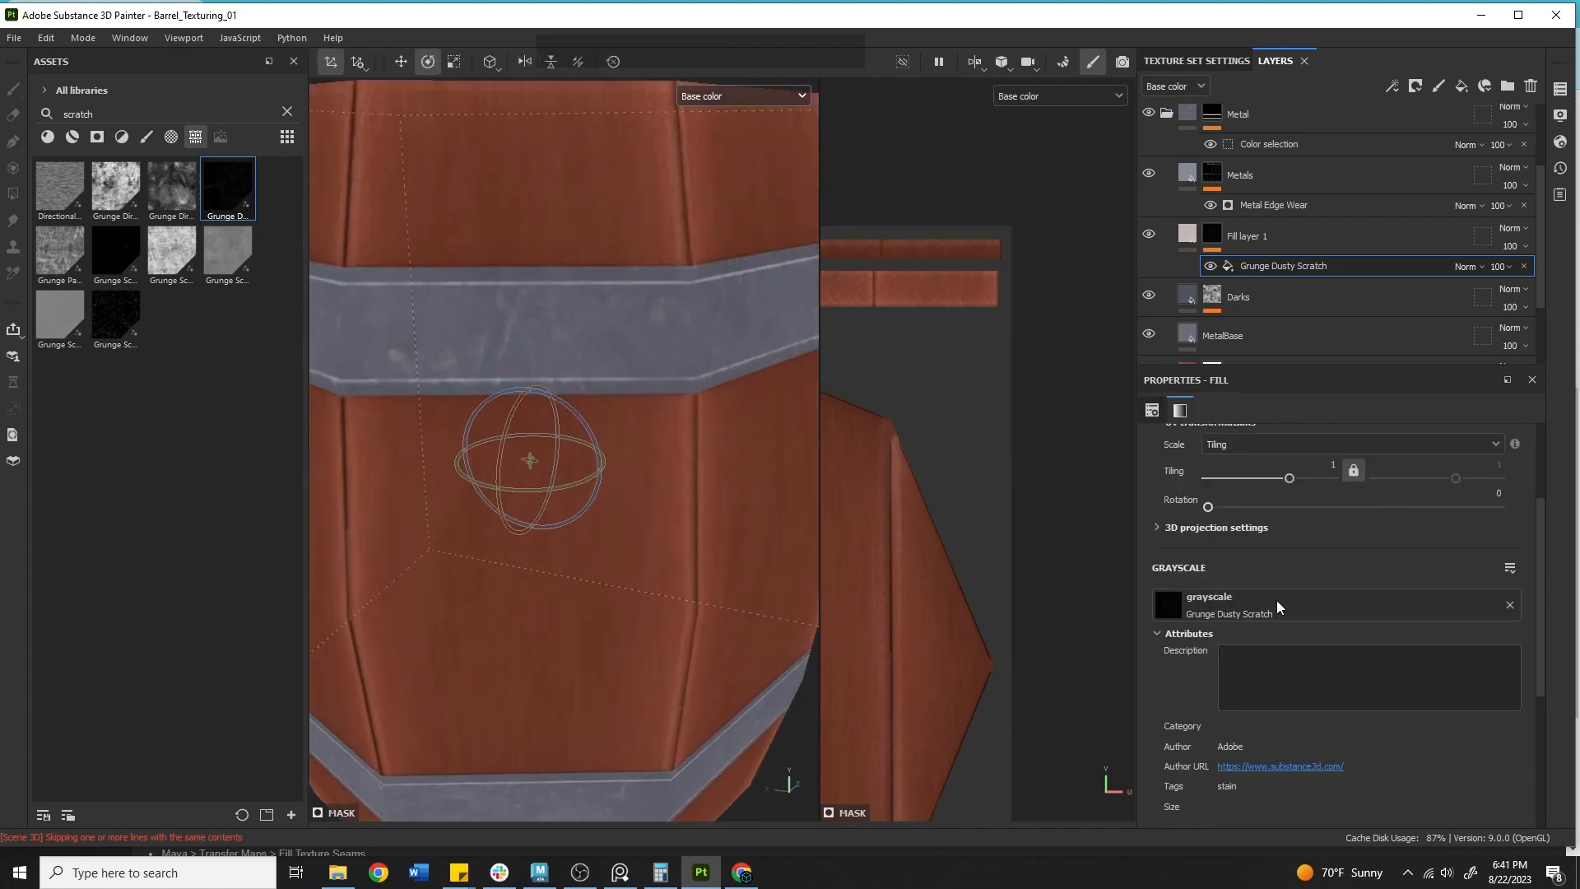
pyautogui.moveTo(1334, 662); pyautogui.dragTo(1421, 662)
pyautogui.scroll(5, 1358, 592)
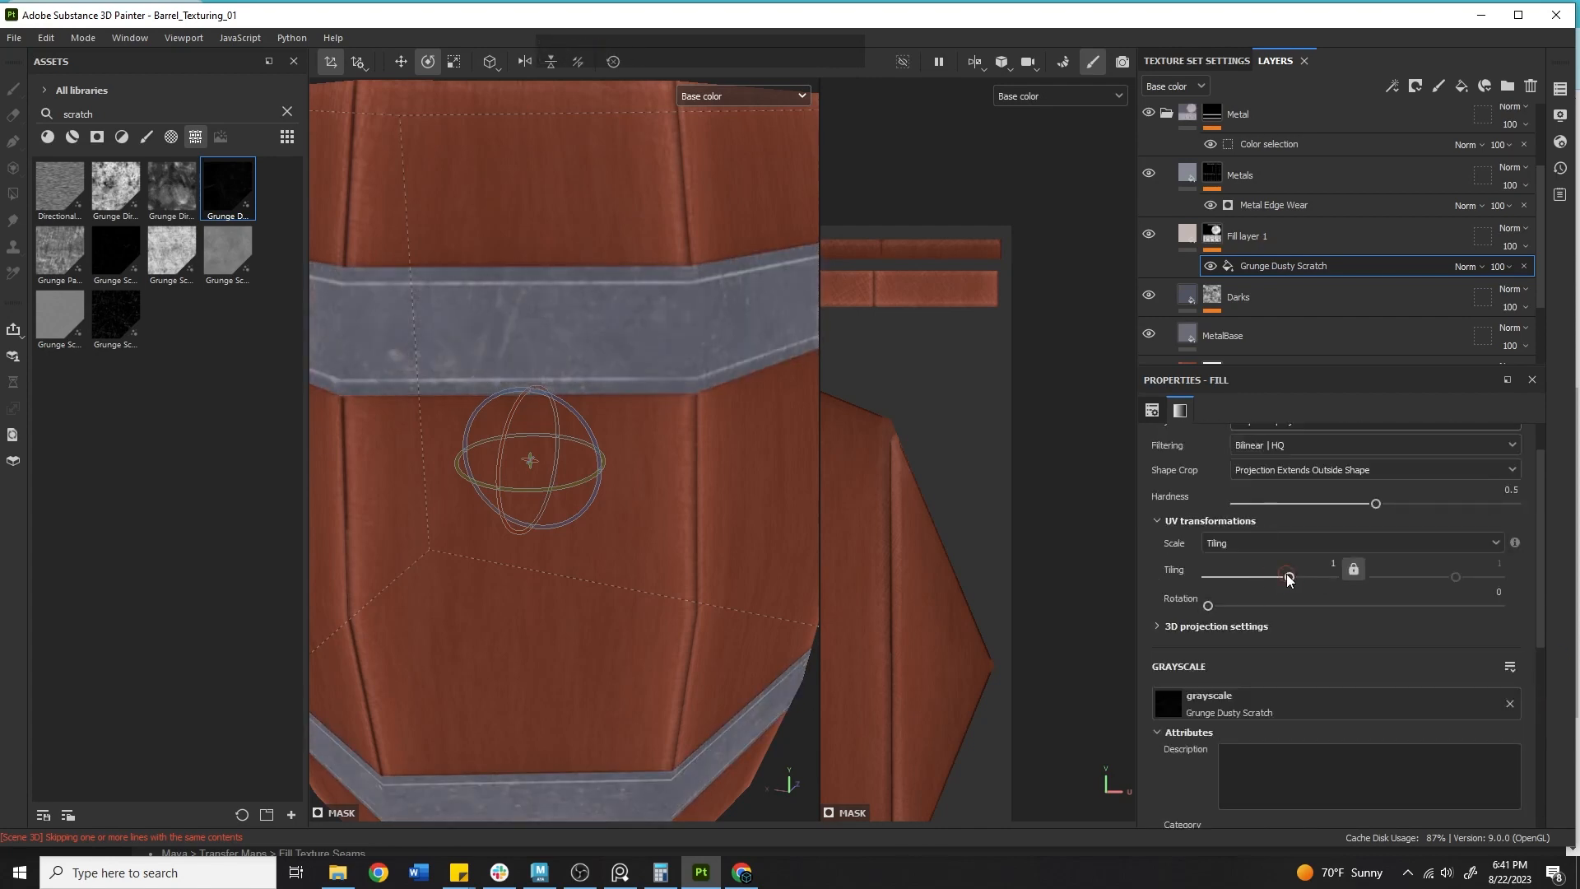
pyautogui.moveTo(1288, 579)
pyautogui.mouseDown()
pyautogui.moveTo(1275, 578)
pyautogui.moveTo(1292, 584)
pyautogui.mouseUp()
pyautogui.scroll(-3, 1304, 645)
pyautogui.scroll(-2, 1316, 650)
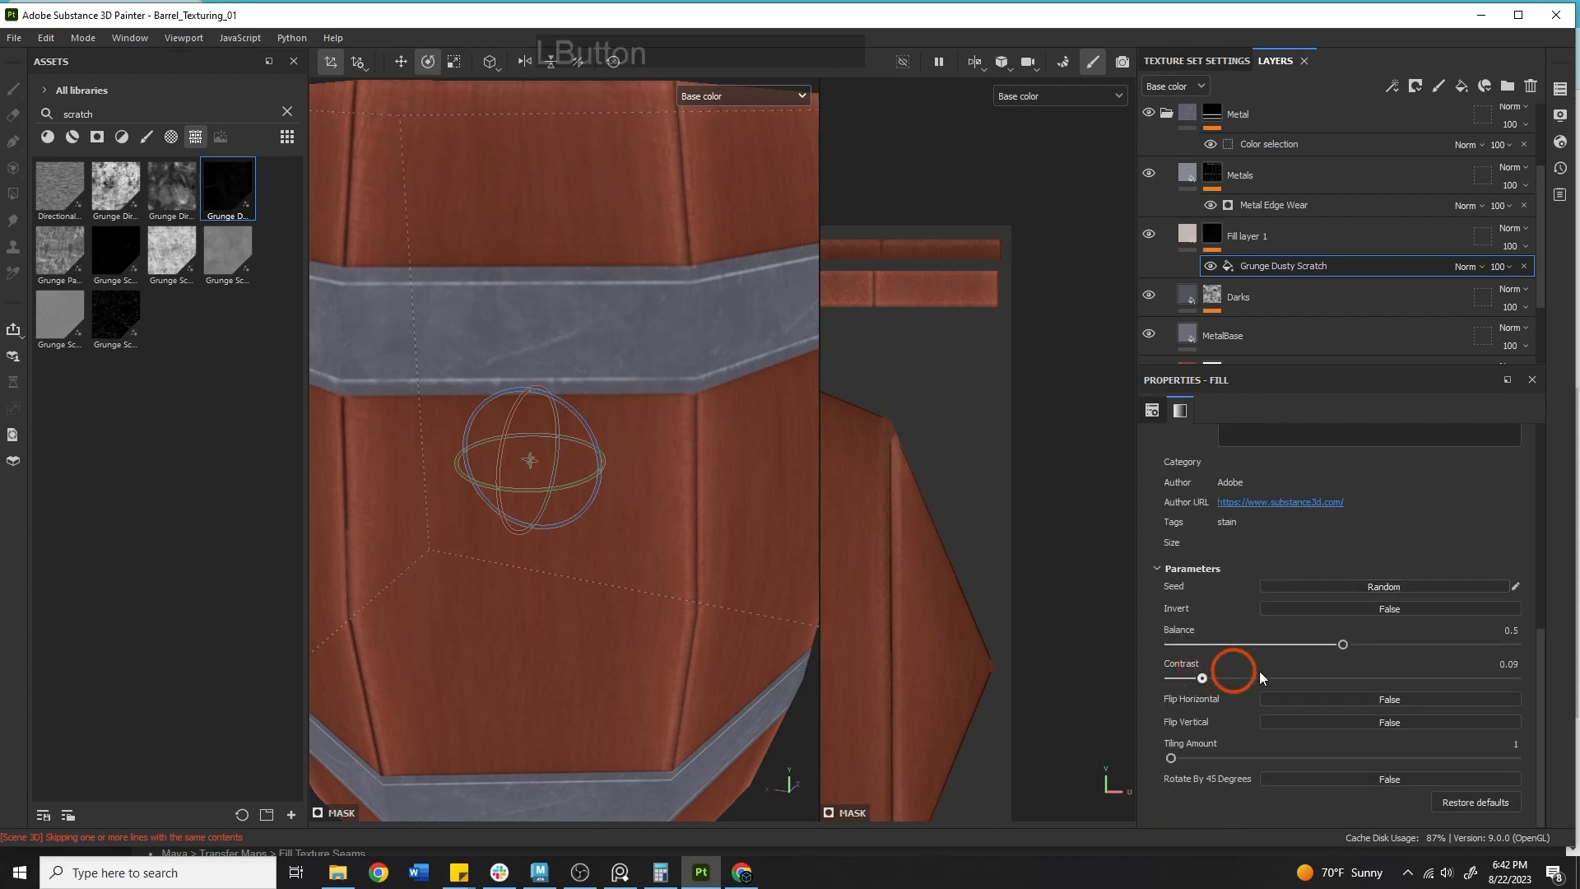
pyautogui.moveTo(1260, 672); pyautogui.dragTo(1162, 654)
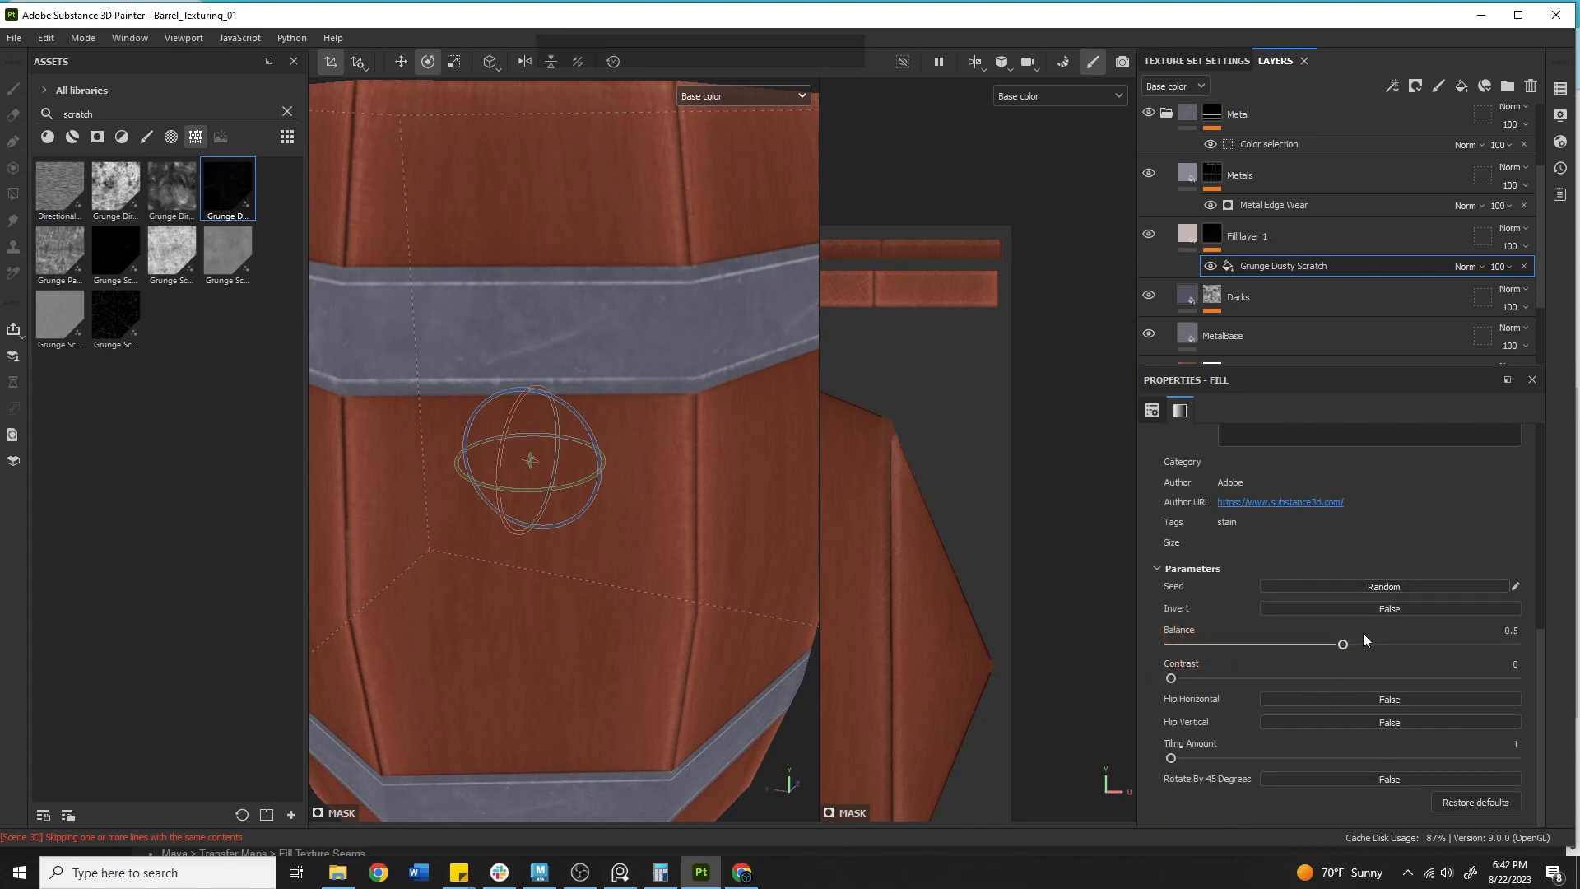
pyautogui.moveTo(1342, 644); pyautogui.dragTo(1289, 642)
pyautogui.moveTo(1440, 654); pyautogui.dragTo(1397, 642)
# Delete the Grunge Dusty Scratch fill effect from the mask.
pyautogui.keyDown('alt'); pyautogui.moveTo(535, 531); pyautogui.dragTo(276, 534, button='right'); pyautogui.keyUp('alt')
pyautogui.keyDown('alt'); pyautogui.moveTo(460, 544); pyautogui.dragTo(606, 473); pyautogui.keyUp('alt')
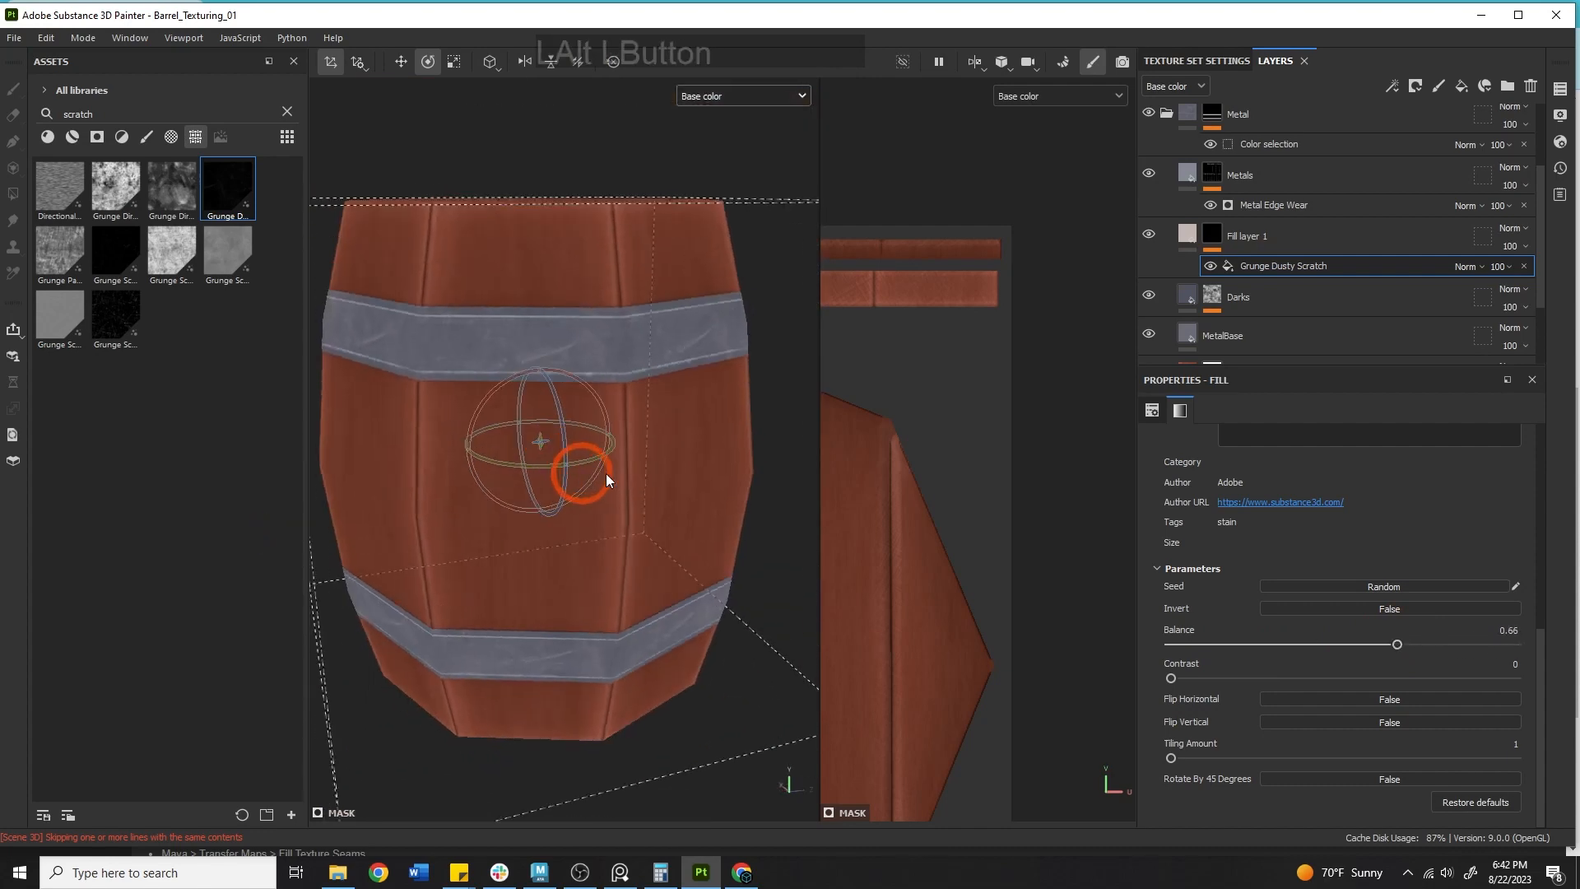
pyautogui.keyDown('alt'); pyautogui.moveTo(606, 472); pyautogui.dragTo(585, 323, button='middle'); pyautogui.keyUp('alt')
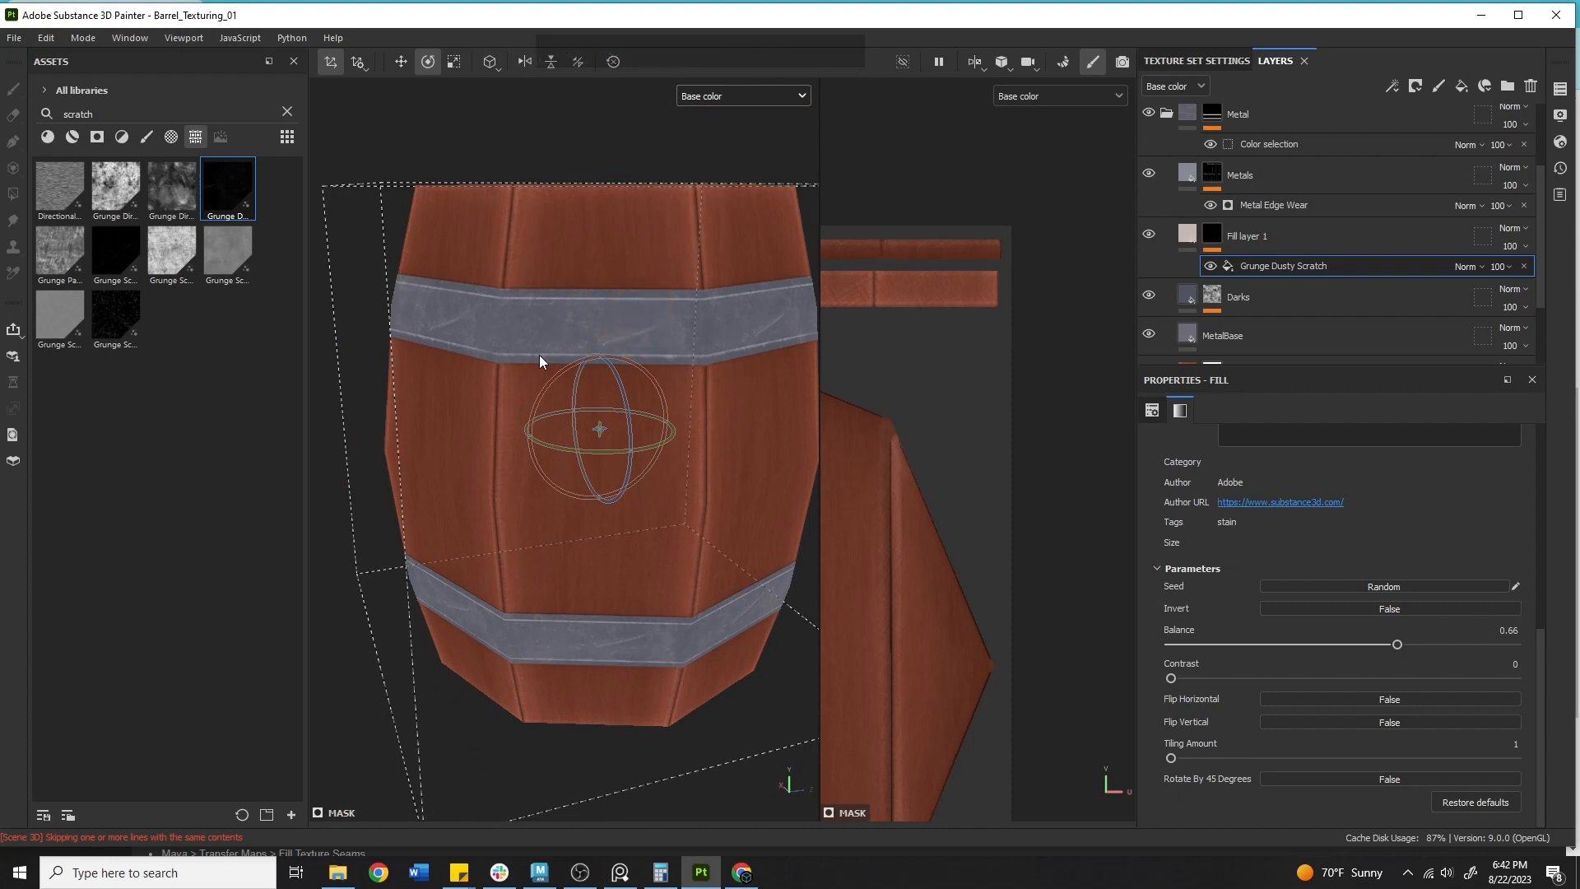
pyautogui.click(1525, 267)
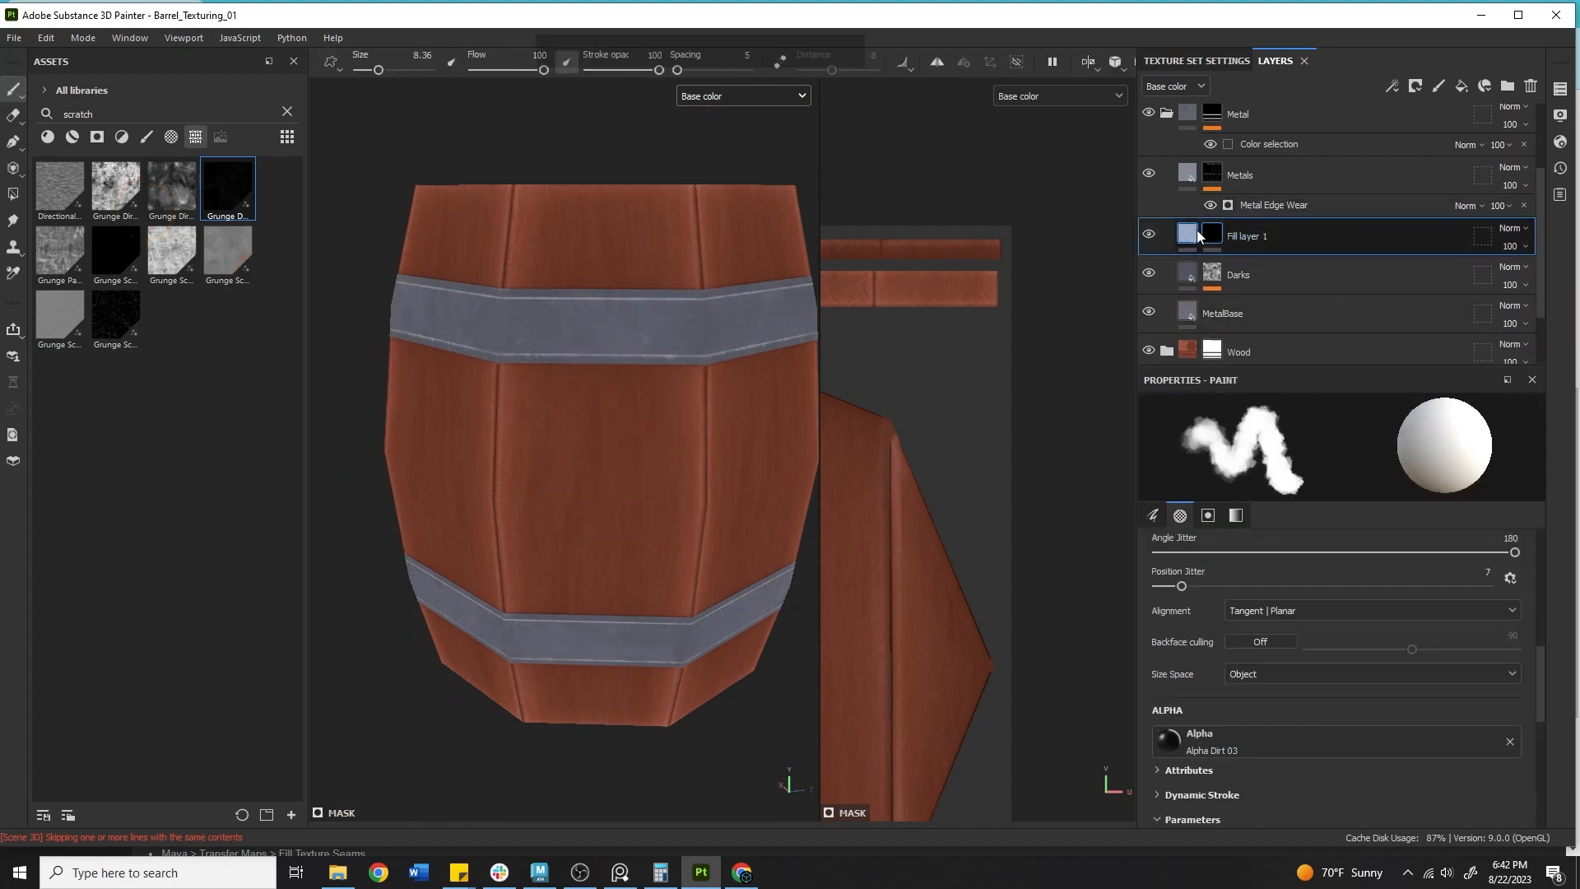
# Insert a new fill effect into the mask and load Grunge Dusty Scratch into its grayscale slot.
pyautogui.rightClick(1212, 232)
pyautogui.click(1289, 565)
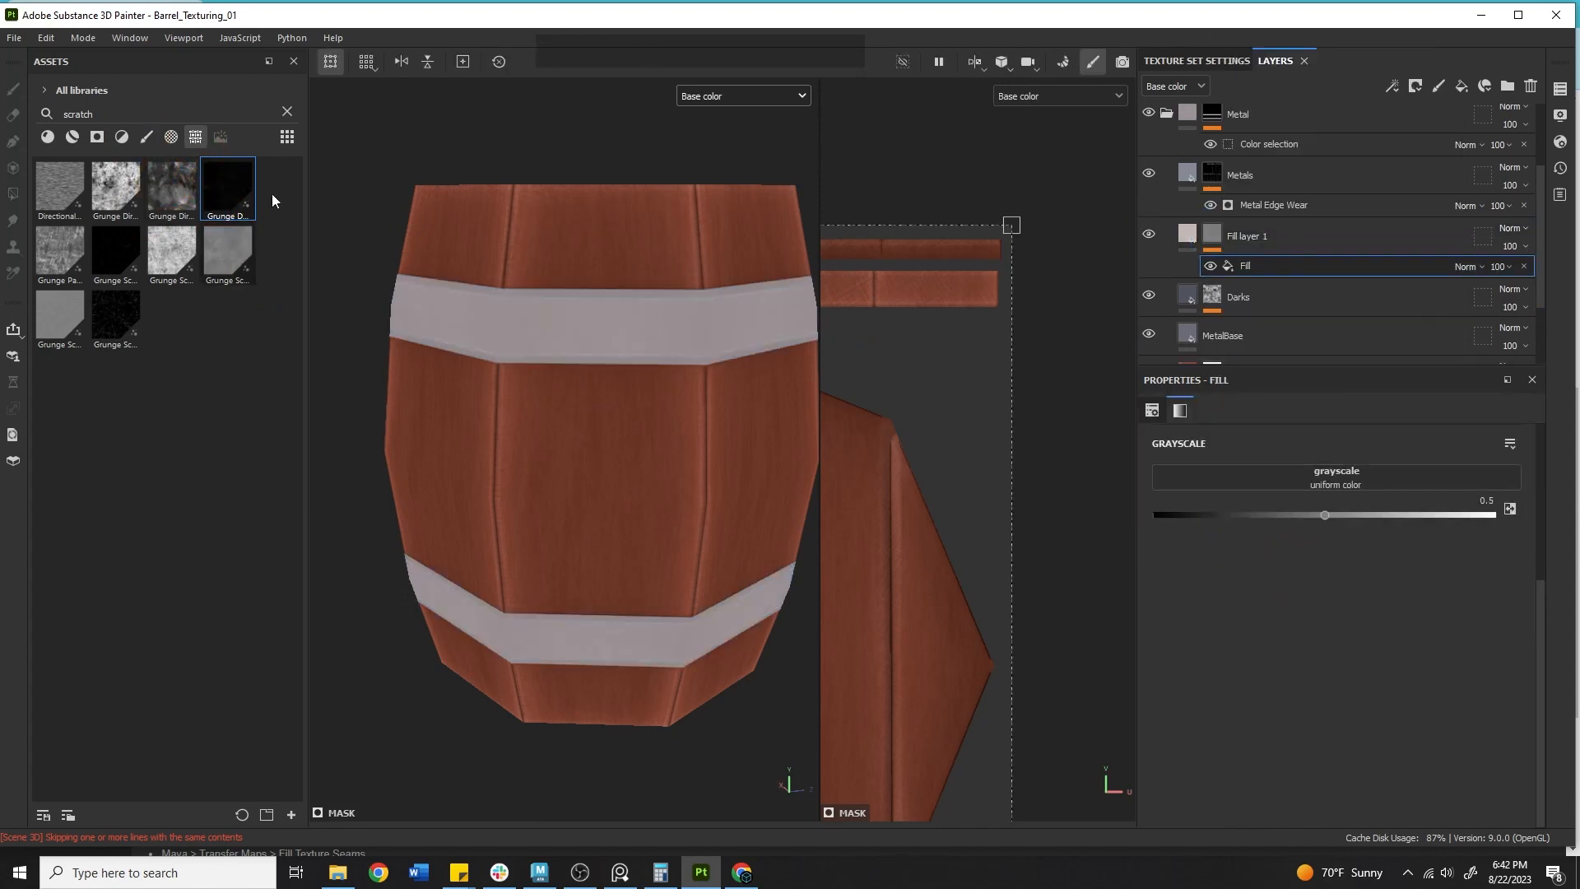
pyautogui.moveTo(245, 180)
pyautogui.moveTo(124, 252)
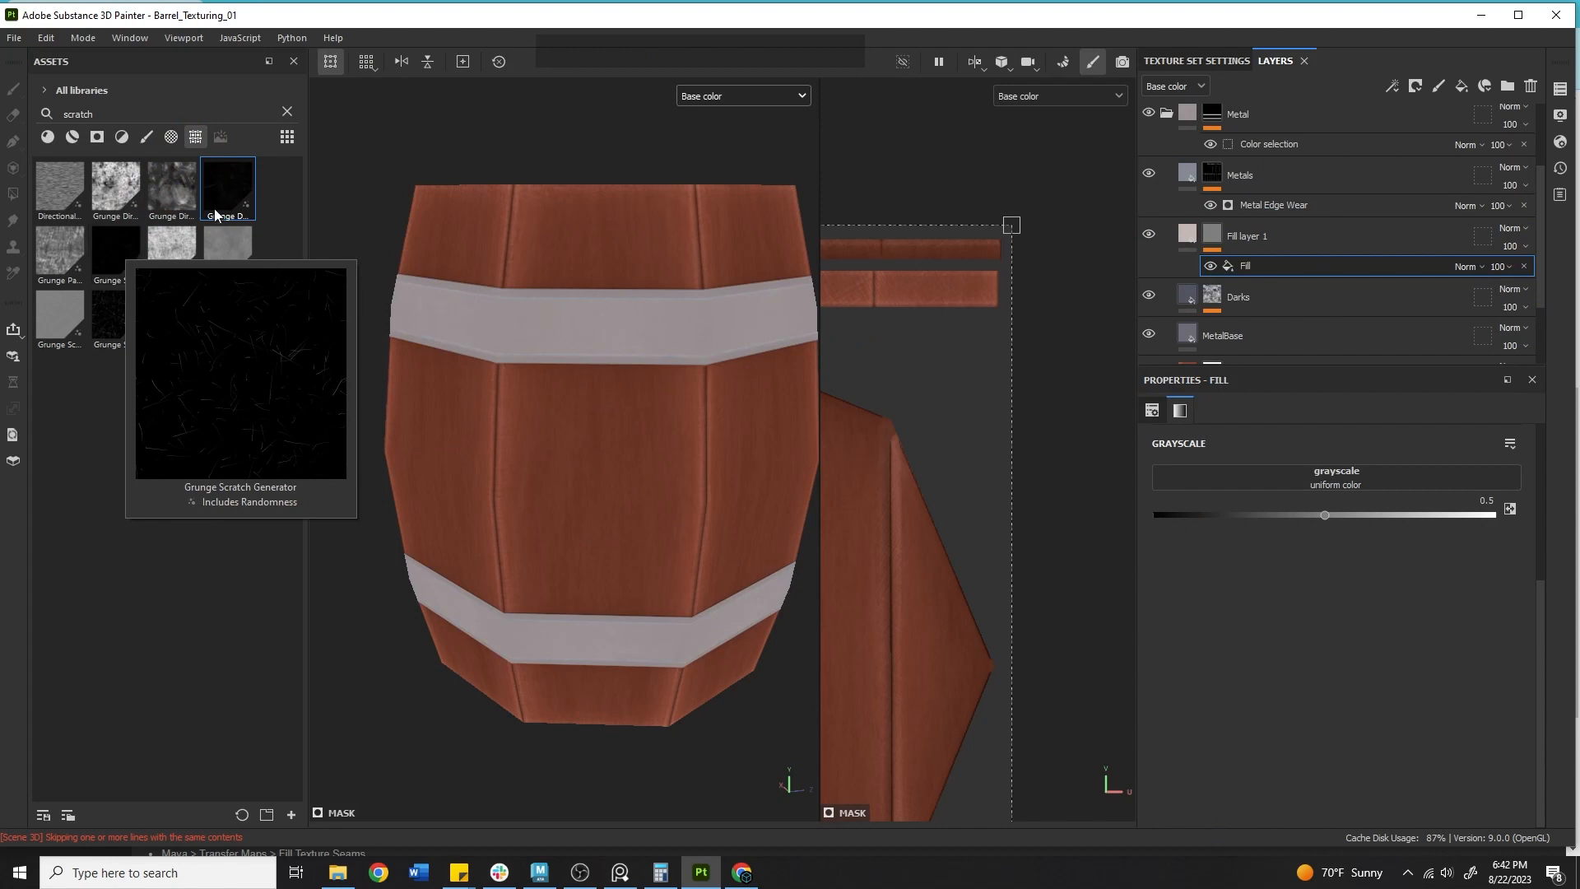
pyautogui.moveTo(243, 195); pyautogui.dragTo(1374, 477)
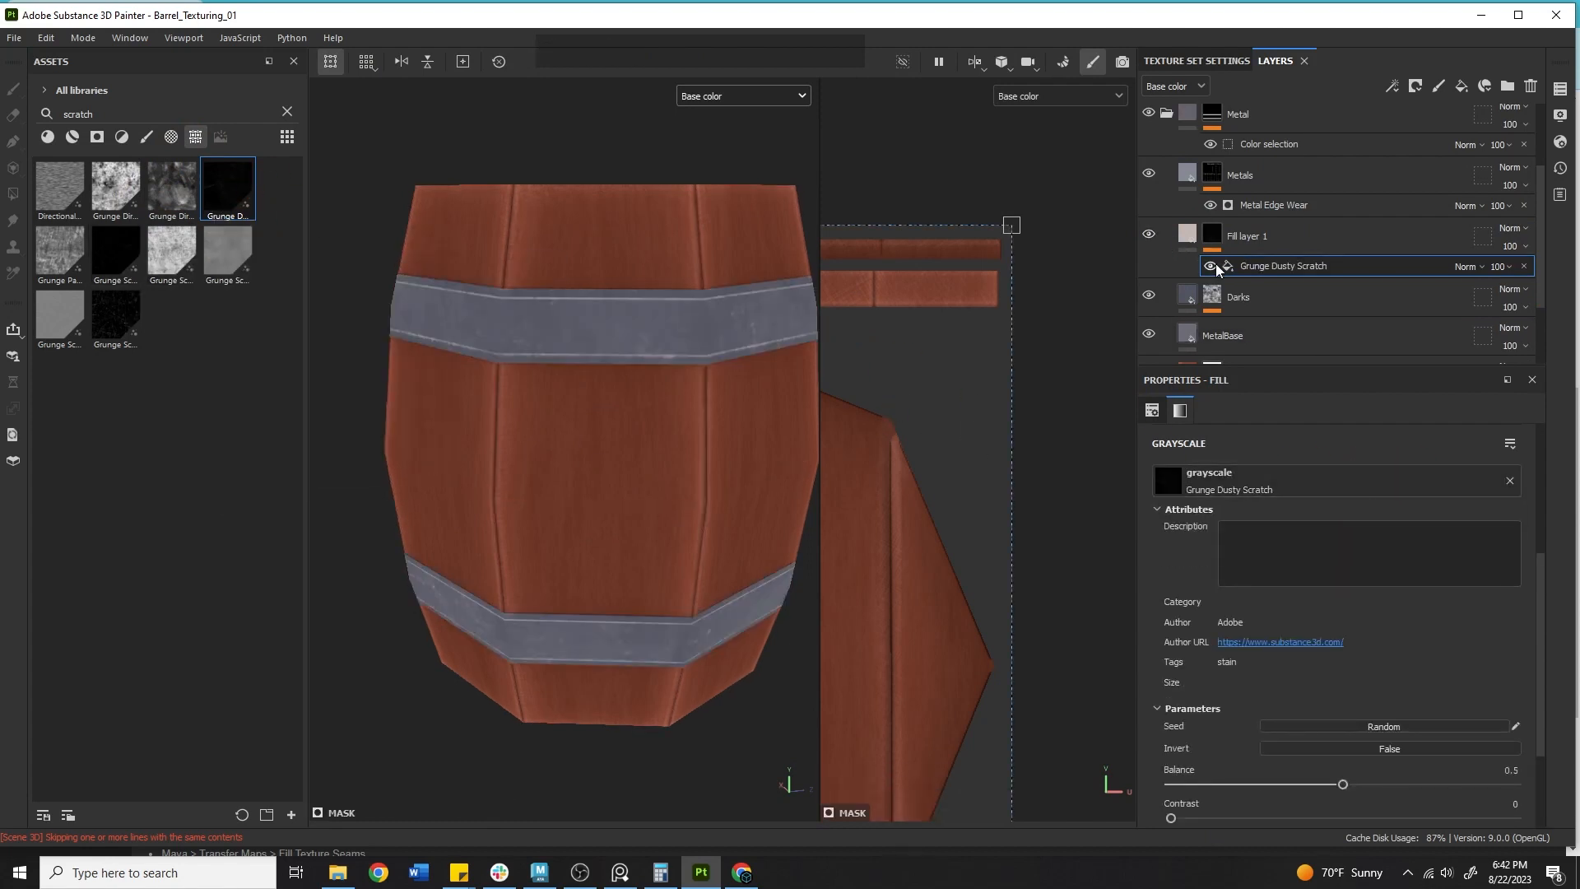
# Set the Grunge Dusty Scratch effect's projection to Tri-planar projection.
pyautogui.click(1215, 267)
pyautogui.click(1250, 463)
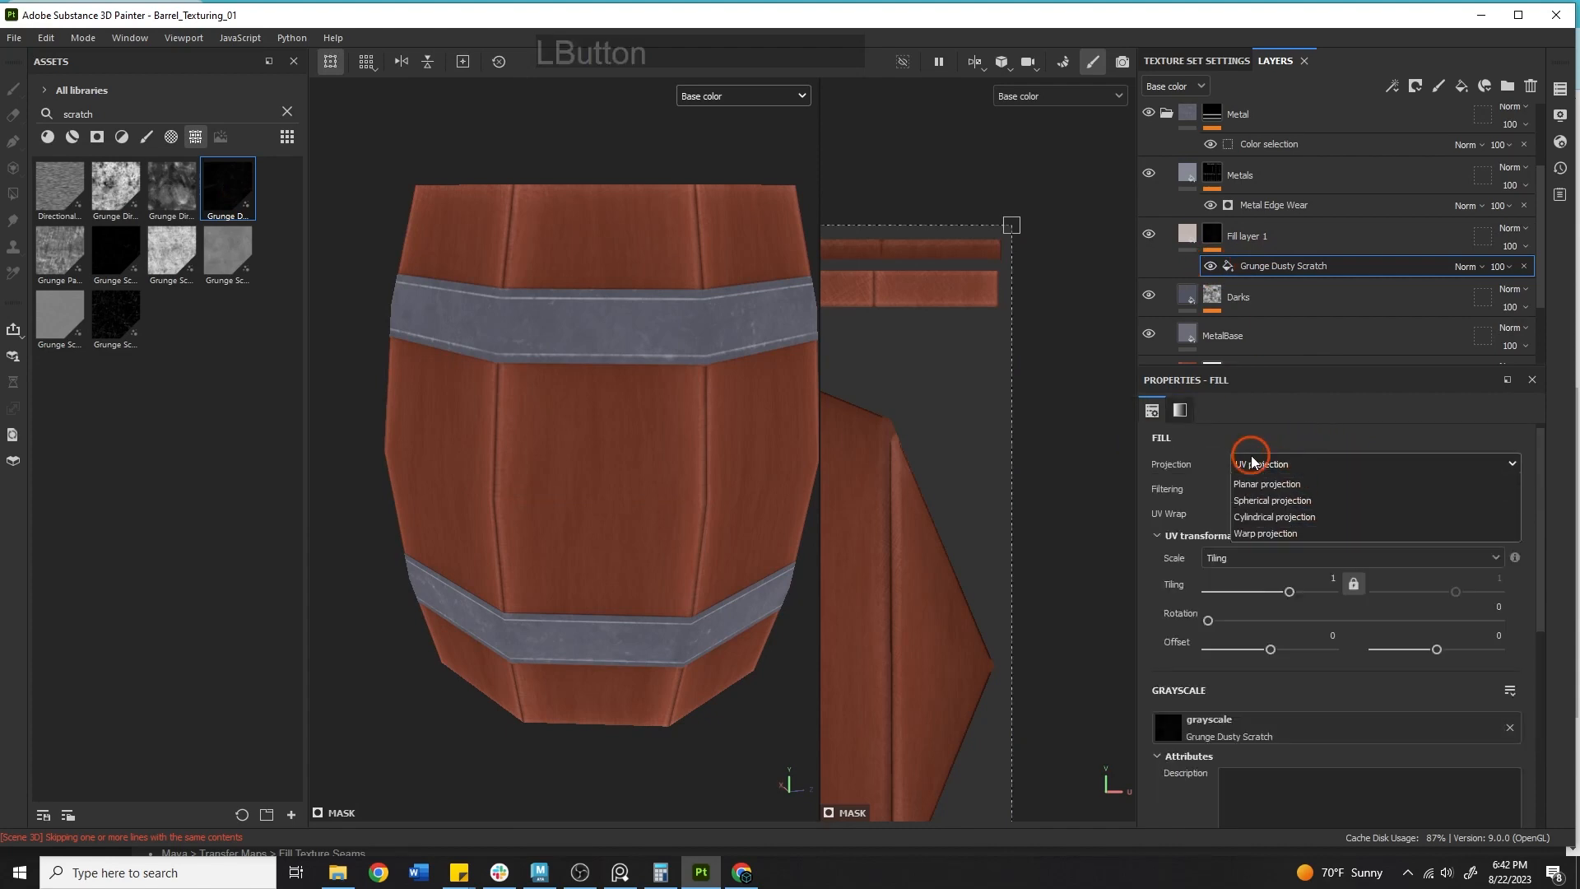
pyautogui.click(1288, 514)
# Set the projection Tiling to 1.23 and the scratch Balance to 0.53.
pyautogui.moveTo(607, 381)
pyautogui.keyDown('alt'); pyautogui.mouseDown(button='right')
pyautogui.moveTo(722, 384)
pyautogui.moveTo(605, 378)
pyautogui.mouseUp(button='right'); pyautogui.keyUp('alt')
pyautogui.keyDown('alt'); pyautogui.moveTo(590, 375); pyautogui.dragTo(530, 354); pyautogui.keyUp('alt')
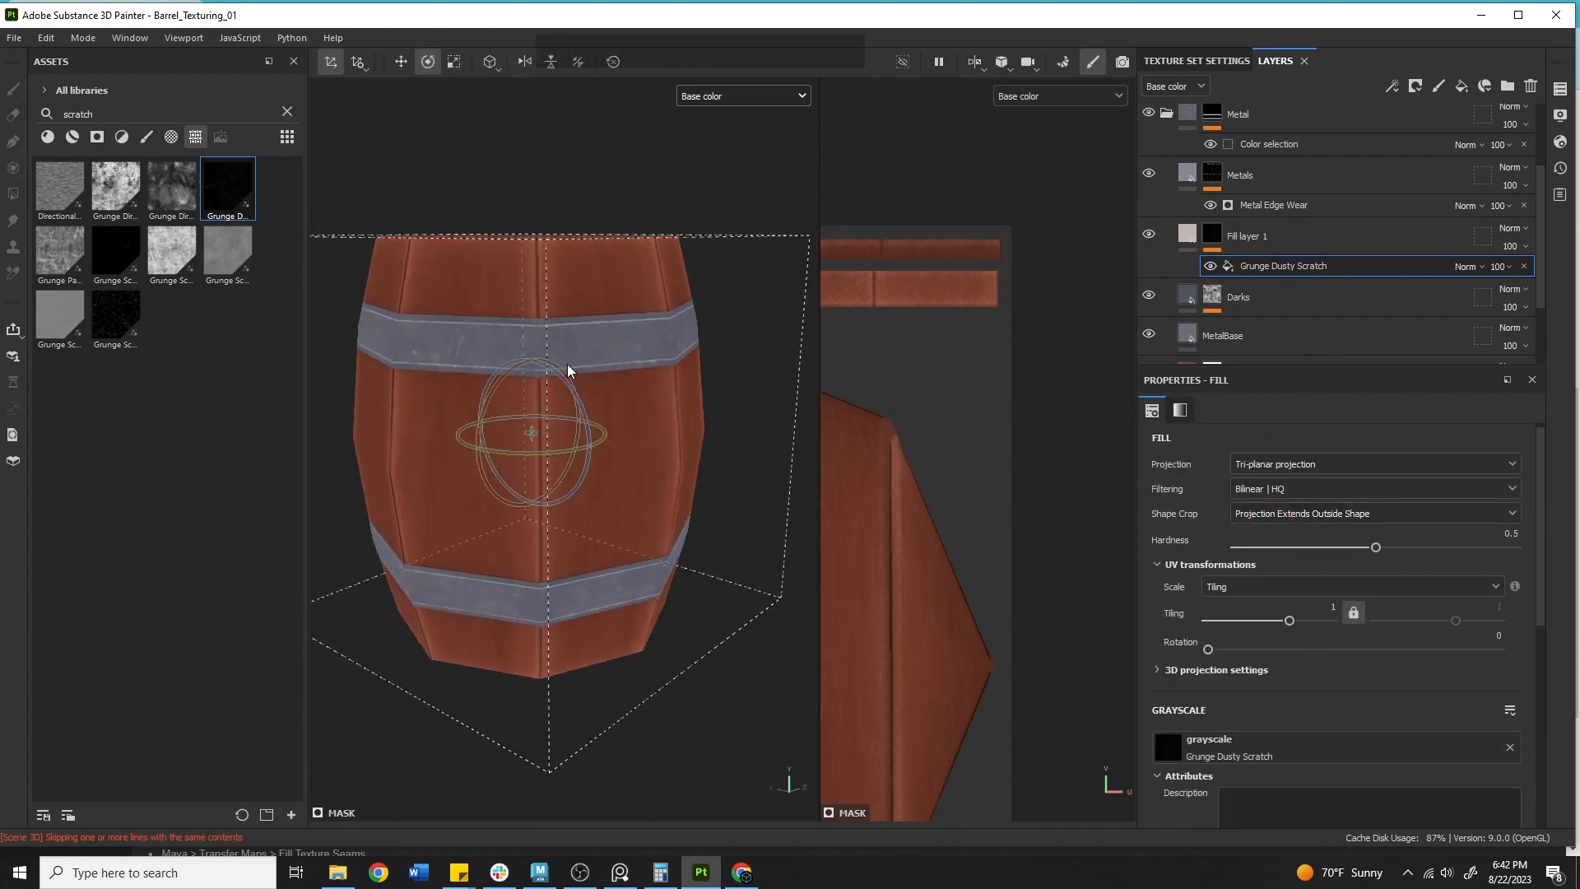
pyautogui.scroll(-2, 1283, 530)
pyautogui.scroll(1, 1290, 538)
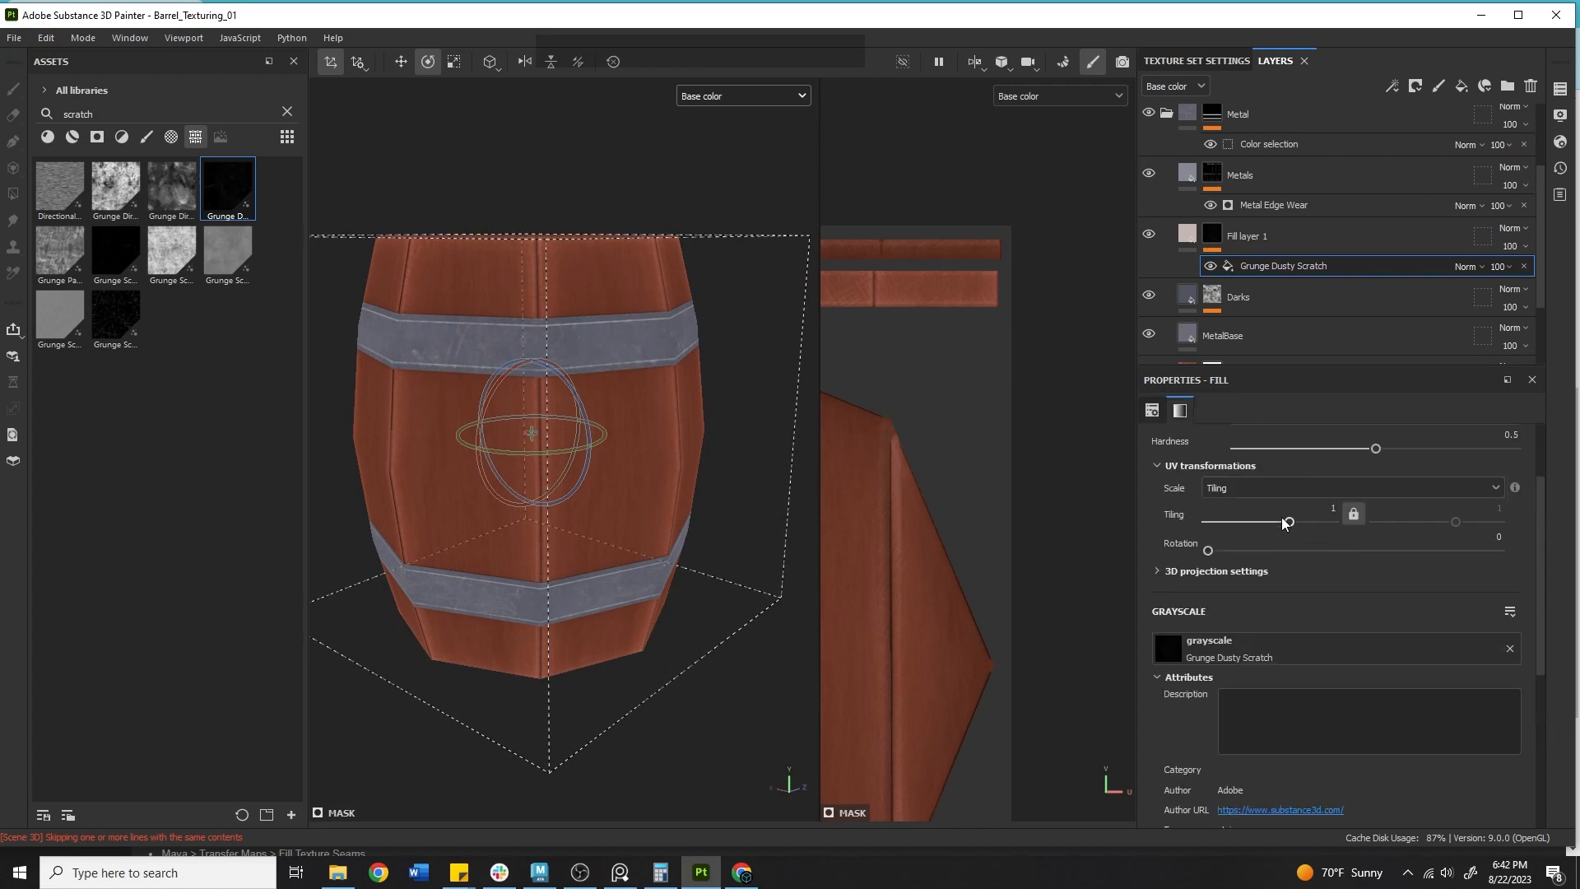
pyautogui.click(1225, 552)
pyautogui.click(1287, 521)
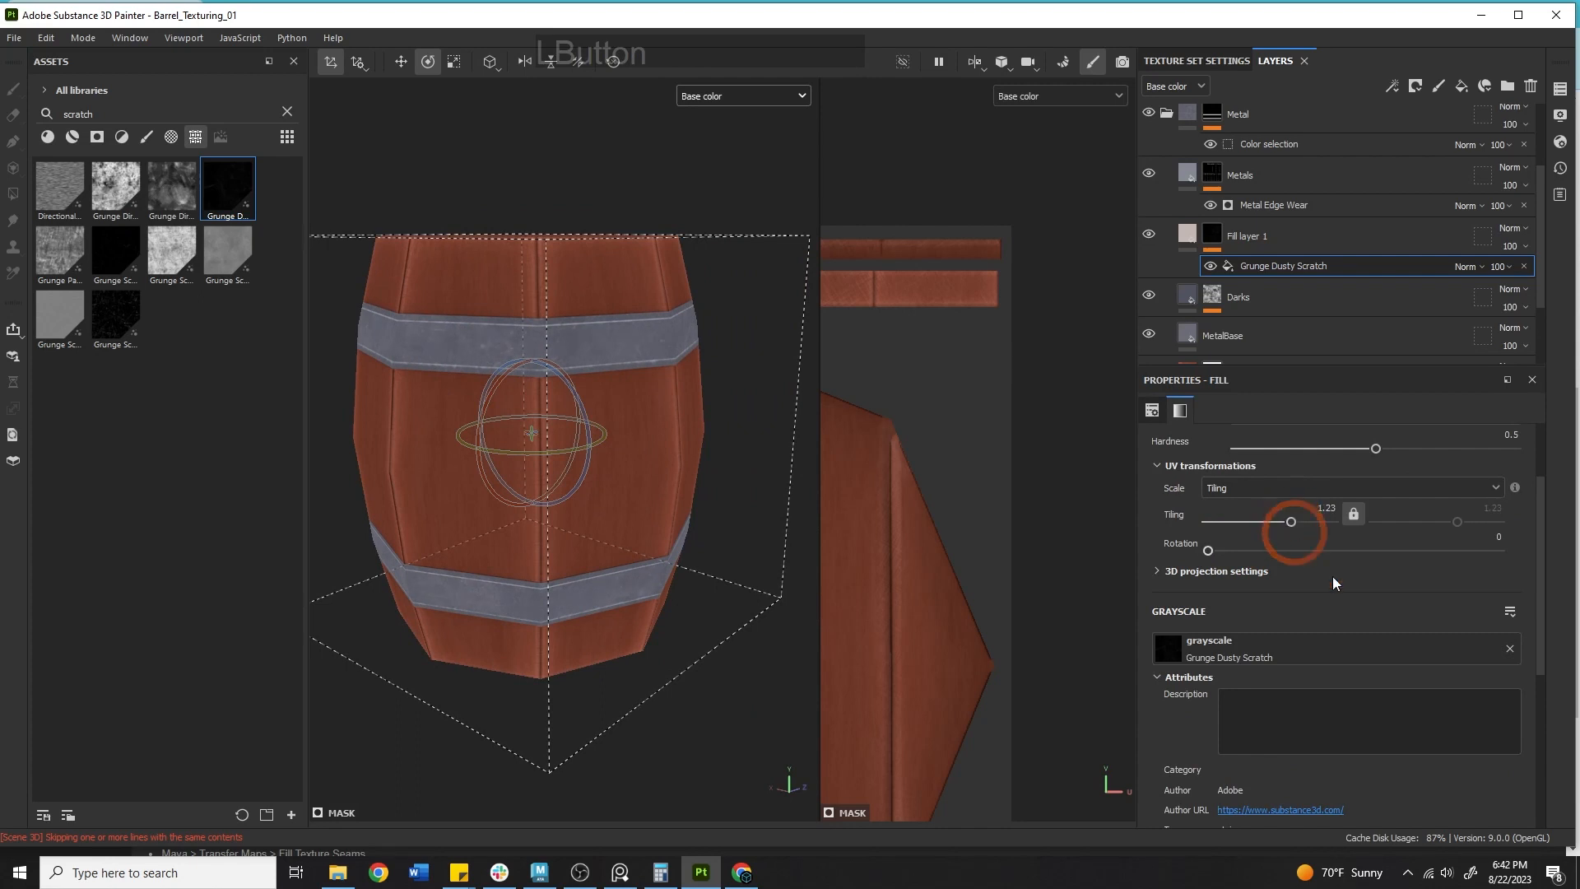
pyautogui.scroll(-3, 1389, 669)
pyautogui.moveTo(1467, 659); pyautogui.dragTo(1435, 656)
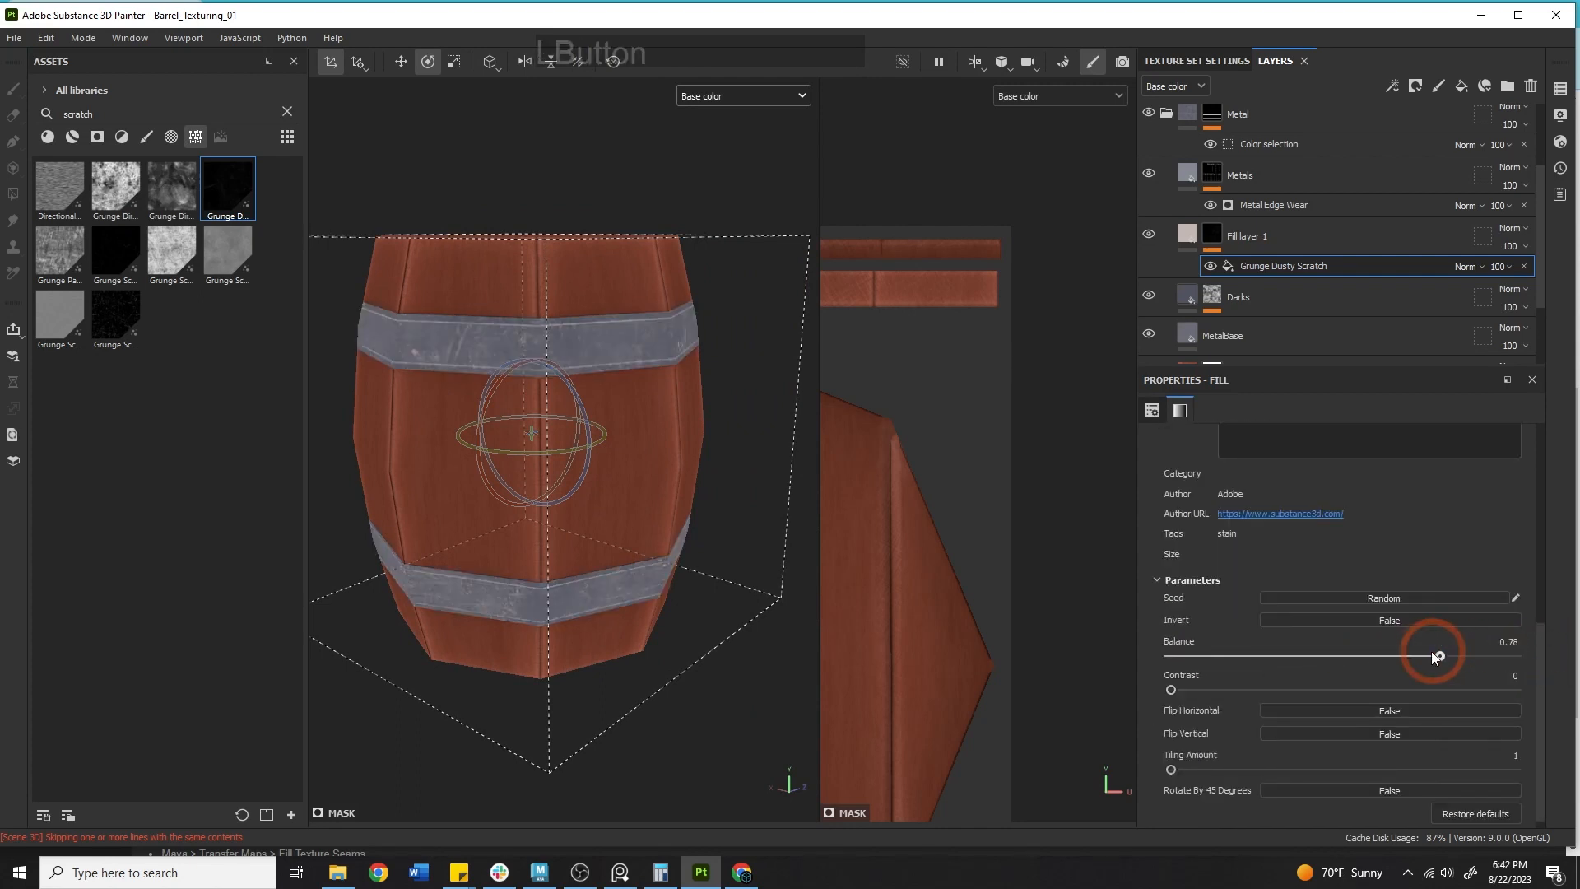
# Switch the viewport display to the full Material view.
pyautogui.keyDown('alt'); pyautogui.moveTo(751, 598); pyautogui.dragTo(596, 554); pyautogui.keyUp('alt')
pyautogui.click(713, 100)
pyautogui.click(706, 137)
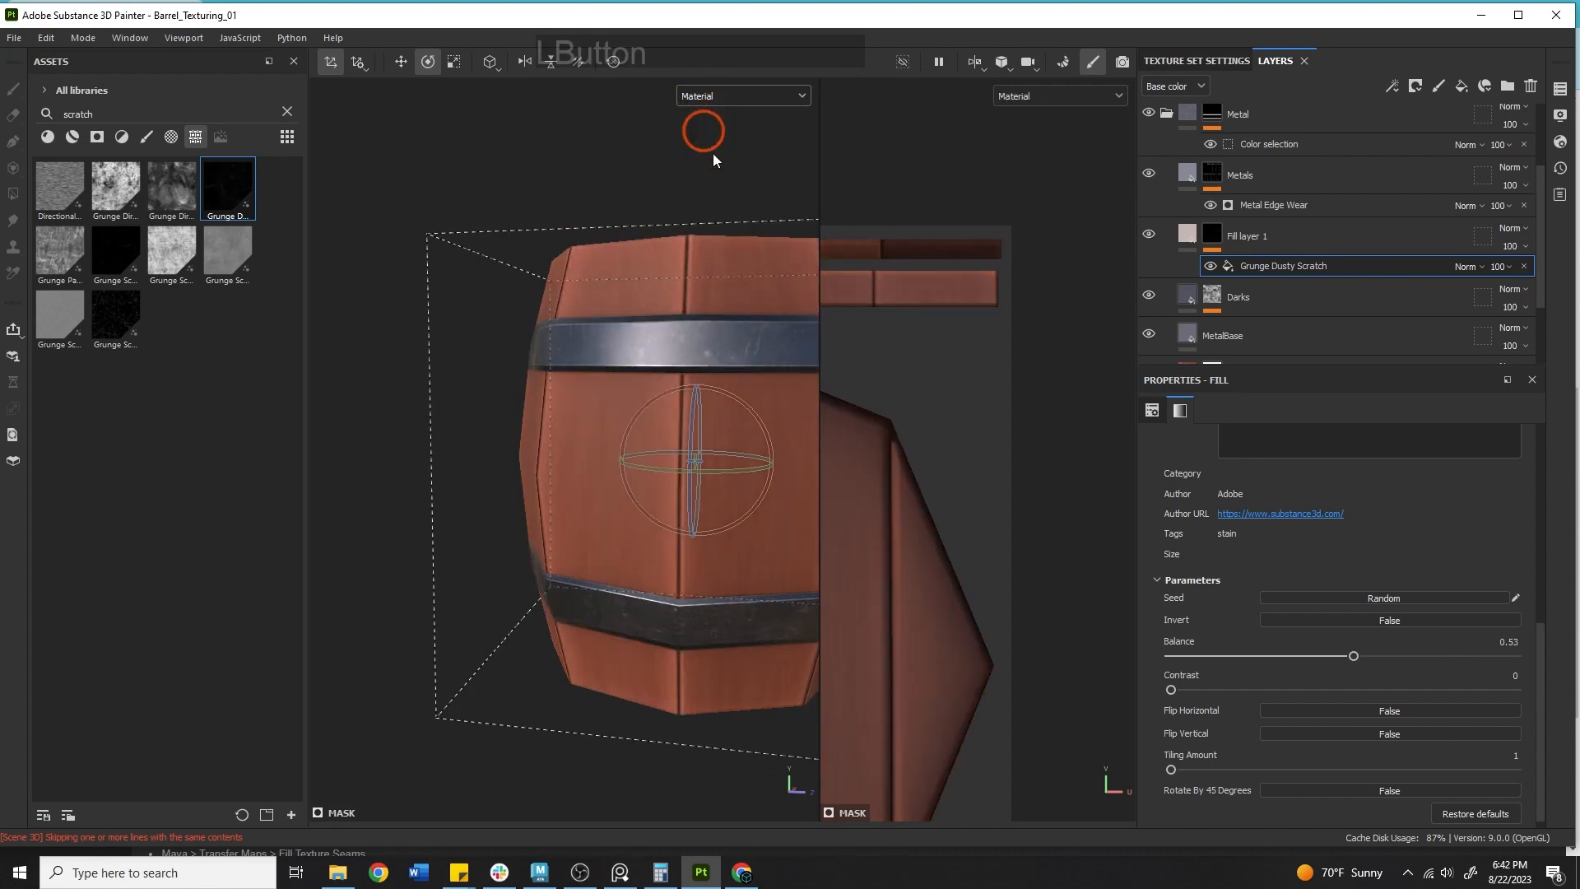
# Disable the fill layer's metal, rough, normal and height channels, keeping only color.
pyautogui.keyDown('alt'); pyautogui.moveTo(717, 280); pyautogui.dragTo(638, 336); pyautogui.keyUp('alt')
pyautogui.scroll(3, 1335, 520)
pyautogui.scroll(2, 1315, 523)
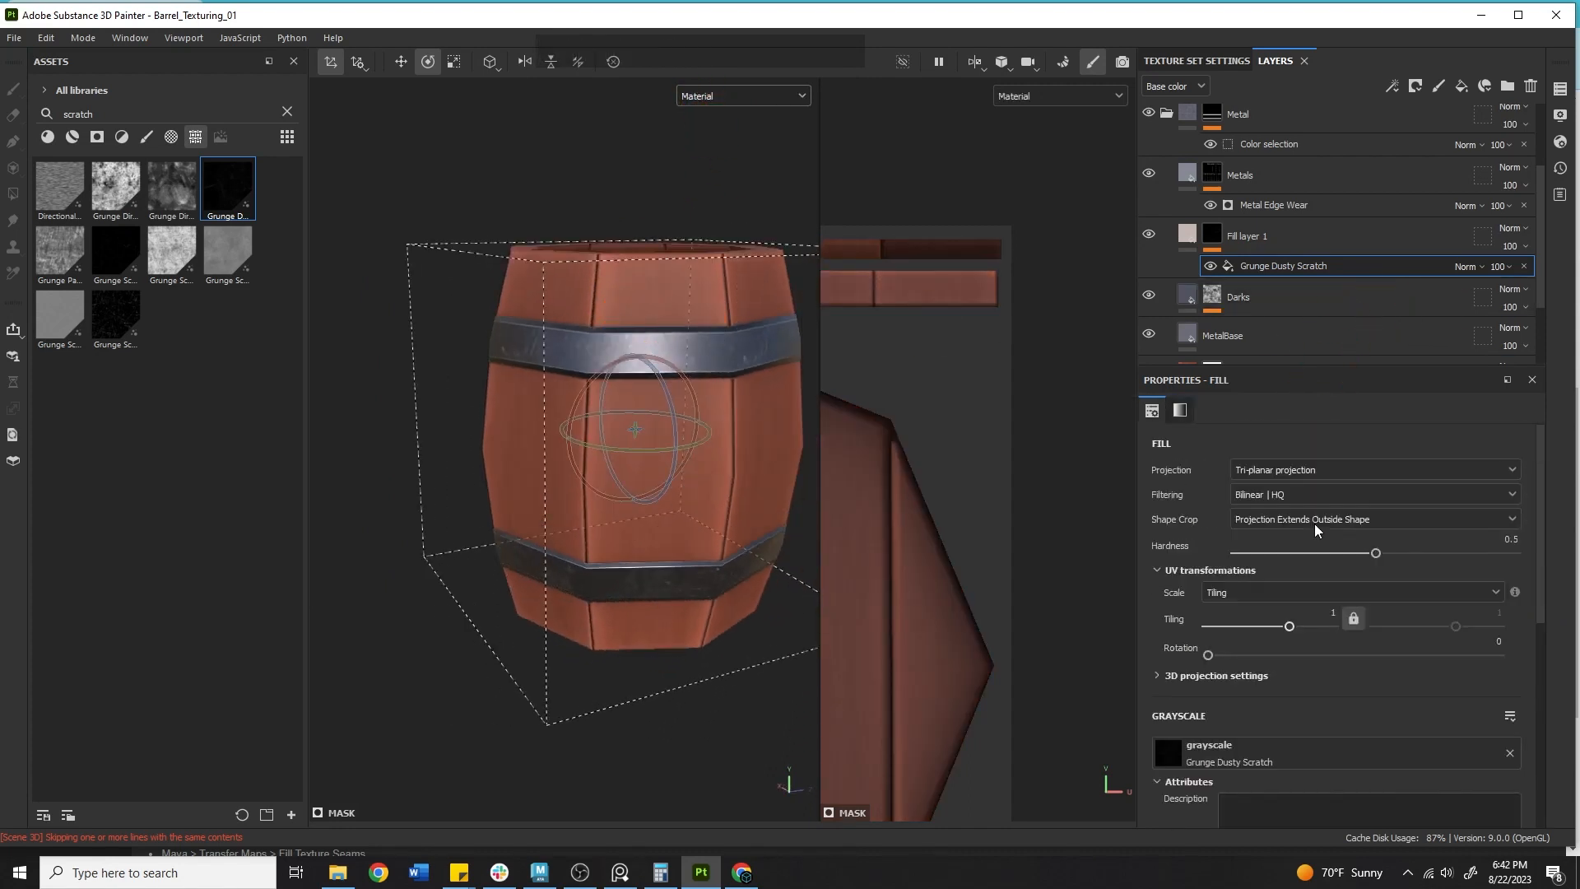
pyautogui.click(1186, 234)
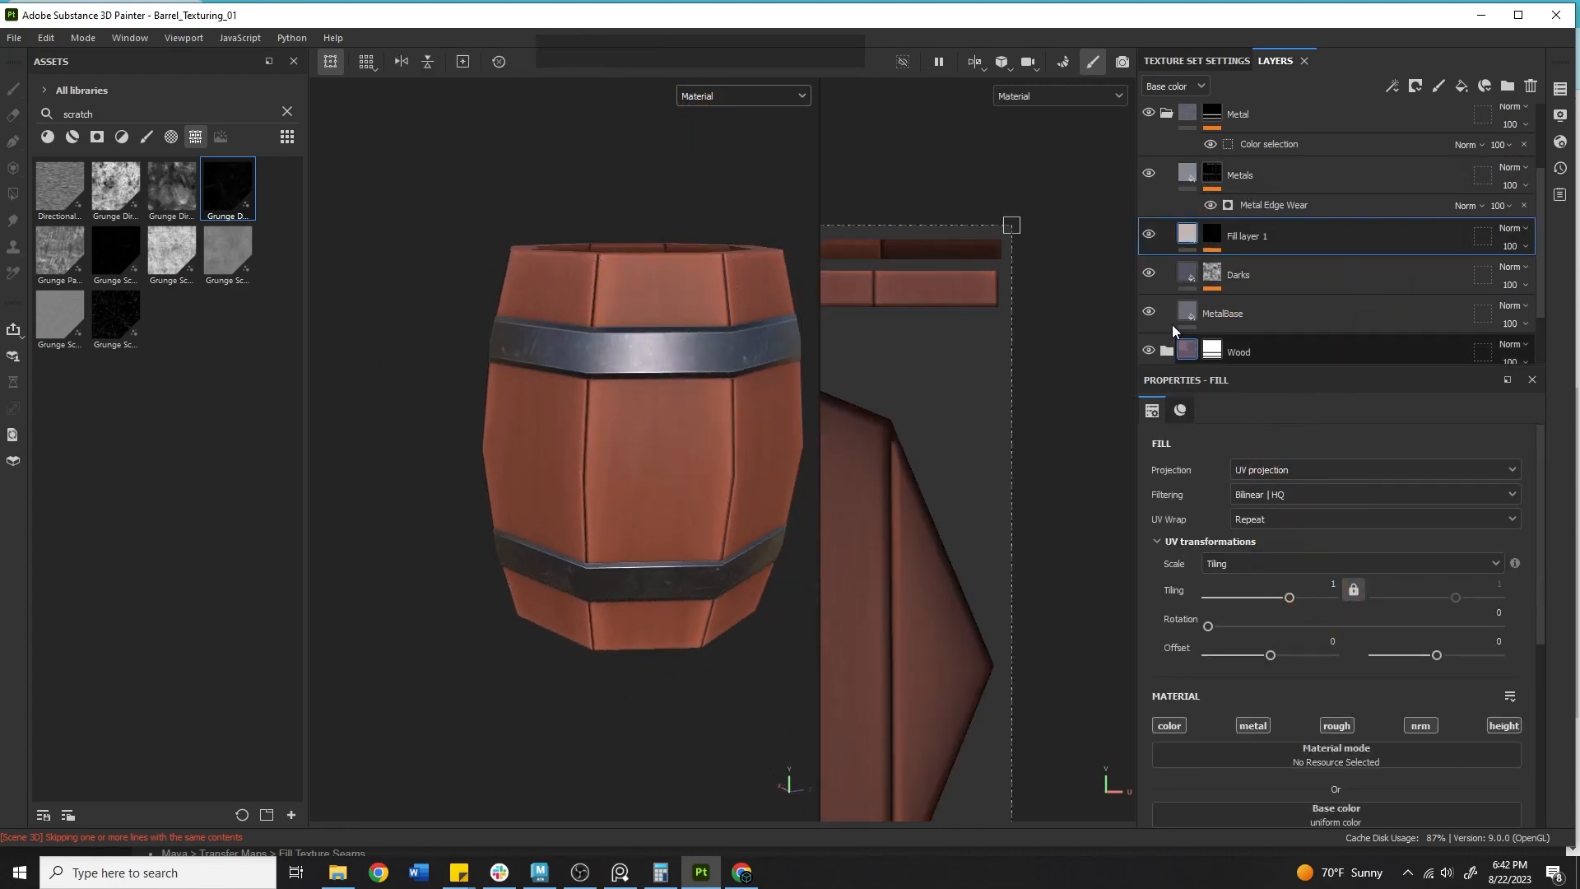
pyautogui.scroll(-2, 1276, 621)
pyautogui.click(1252, 577)
pyautogui.click(1336, 577)
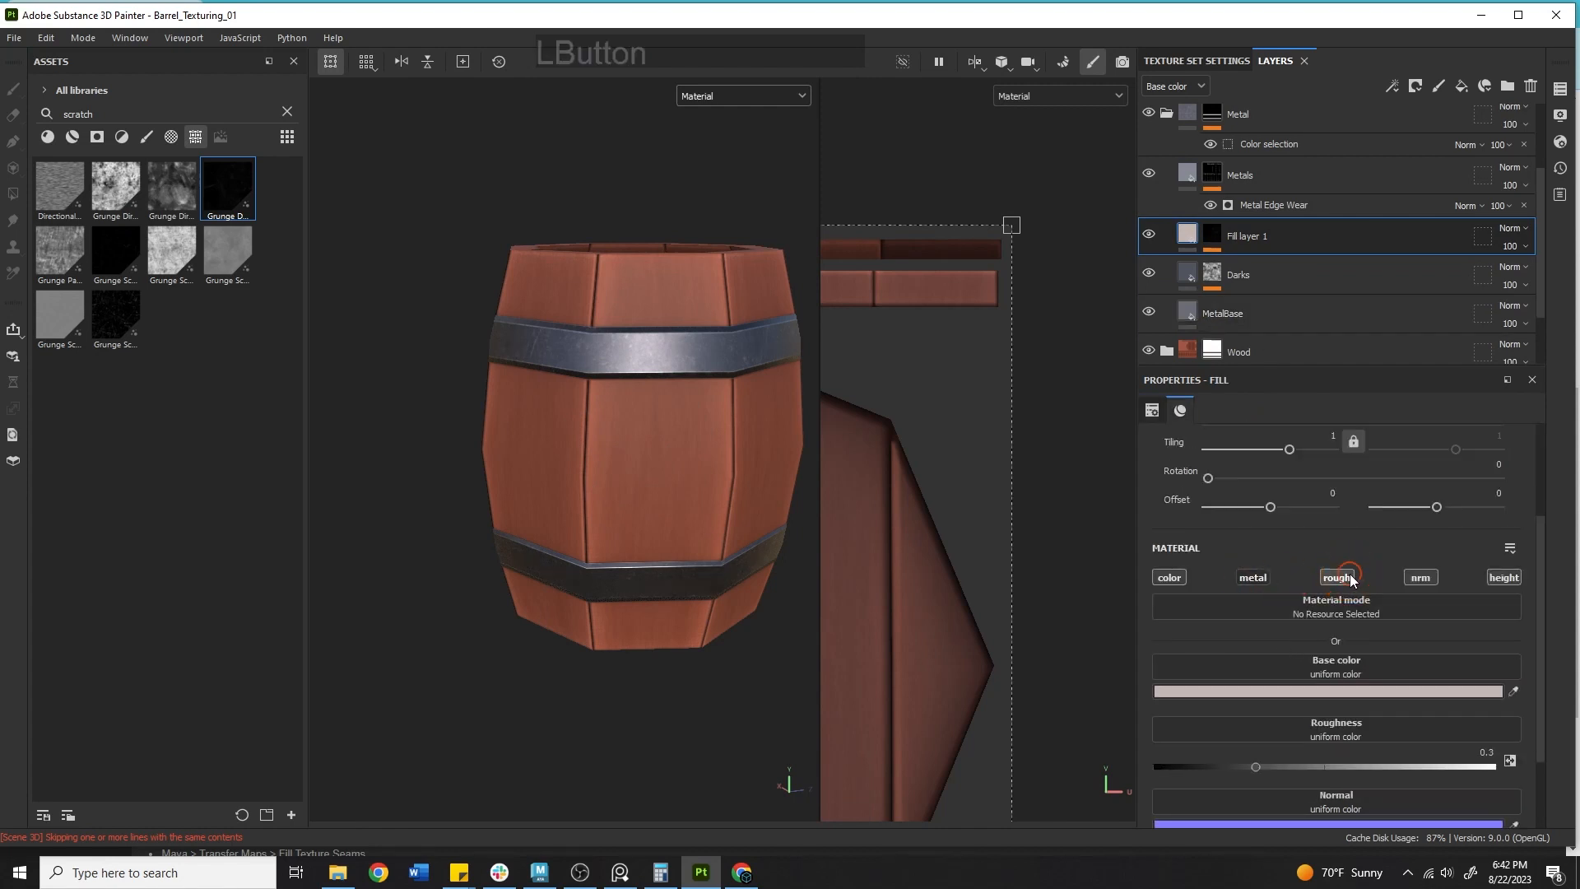
pyautogui.click(1421, 577)
pyautogui.click(1504, 576)
# Switch the viewport display back to the Base color channel.
pyautogui.keyDown('alt'); pyautogui.moveTo(502, 307); pyautogui.dragTo(526, 401, button='right'); pyautogui.keyUp('alt')
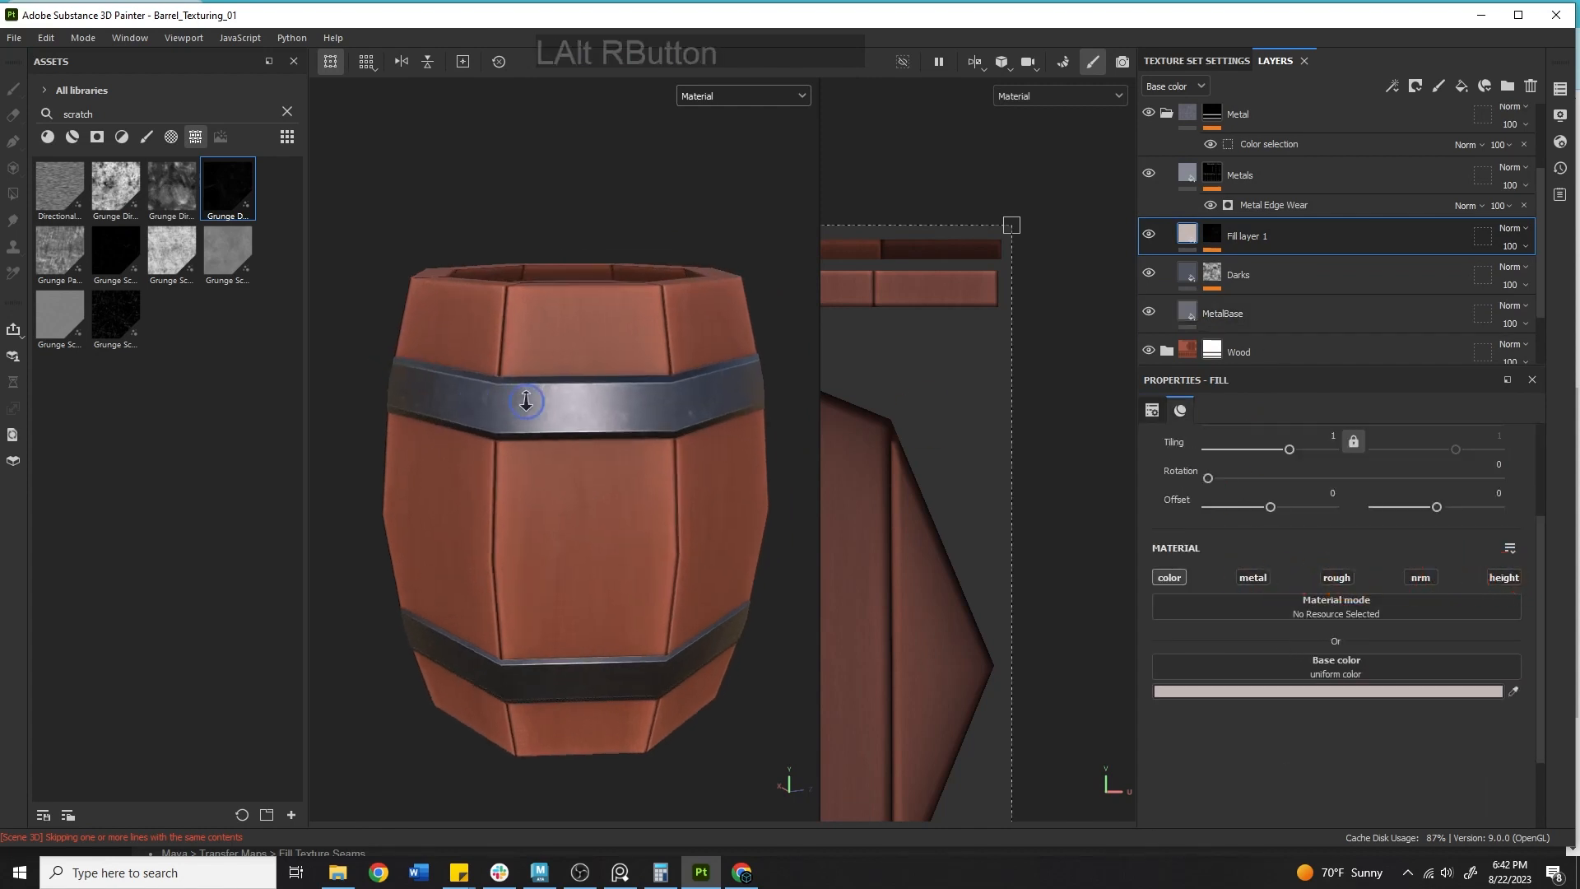
pyautogui.click(699, 95)
pyautogui.click(702, 162)
# Lower Fill layer 1's opacity to 40 and the Darks layer's opacity to 69.
pyautogui.keyDown('alt'); pyautogui.moveTo(702, 166); pyautogui.dragTo(553, 283, button='middle'); pyautogui.keyUp('alt')
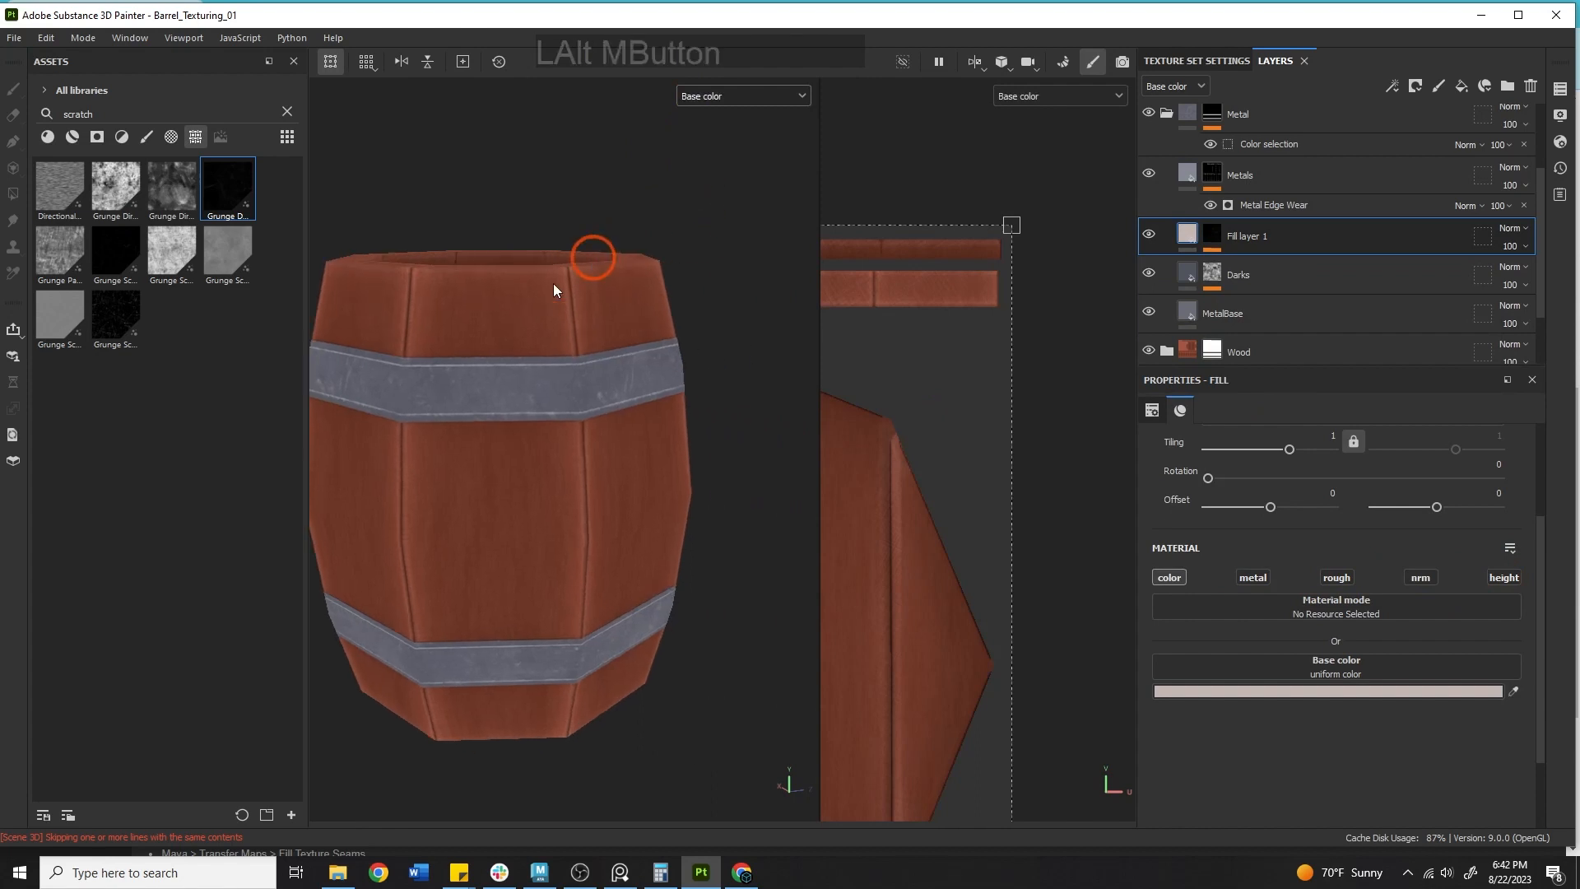
pyautogui.keyDown('alt'); pyautogui.moveTo(553, 283); pyautogui.dragTo(375, 277); pyautogui.keyUp('alt')
pyautogui.keyDown('alt'); pyautogui.moveTo(529, 230); pyautogui.dragTo(501, 219, button='middle'); pyautogui.keyUp('alt')
pyautogui.keyDown('alt'); pyautogui.moveTo(501, 220); pyautogui.dragTo(494, 362, button='right'); pyautogui.keyUp('alt')
pyautogui.keyDown('alt'); pyautogui.moveTo(494, 362); pyautogui.dragTo(531, 380); pyautogui.keyUp('alt')
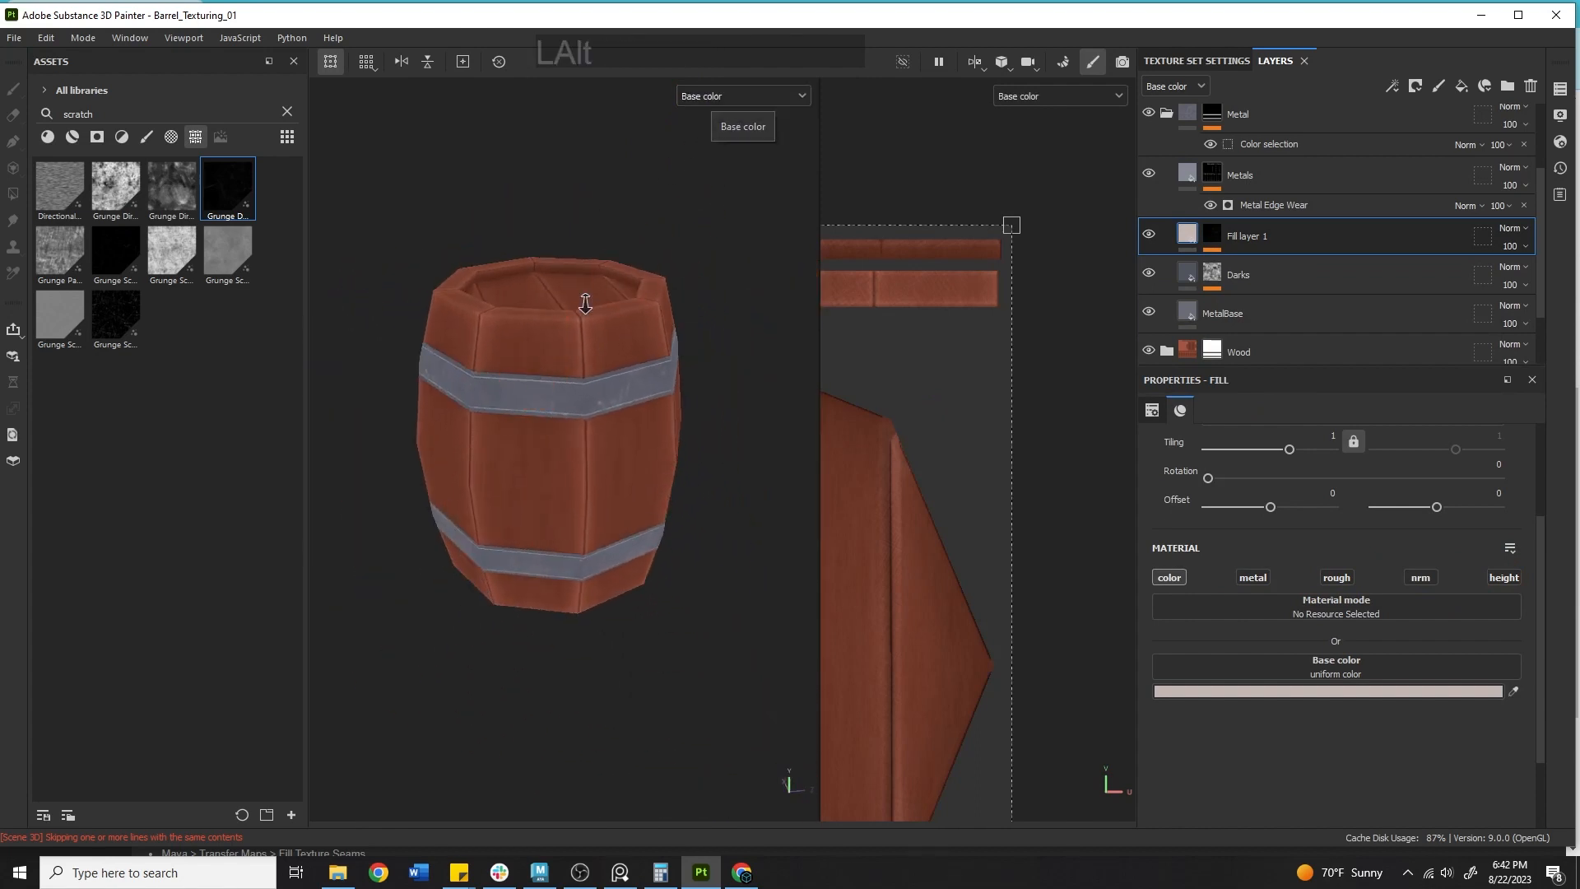
pyautogui.keyDown('alt'); pyautogui.moveTo(576, 329); pyautogui.dragTo(730, 264); pyautogui.keyUp('alt')
pyautogui.click(1523, 246)
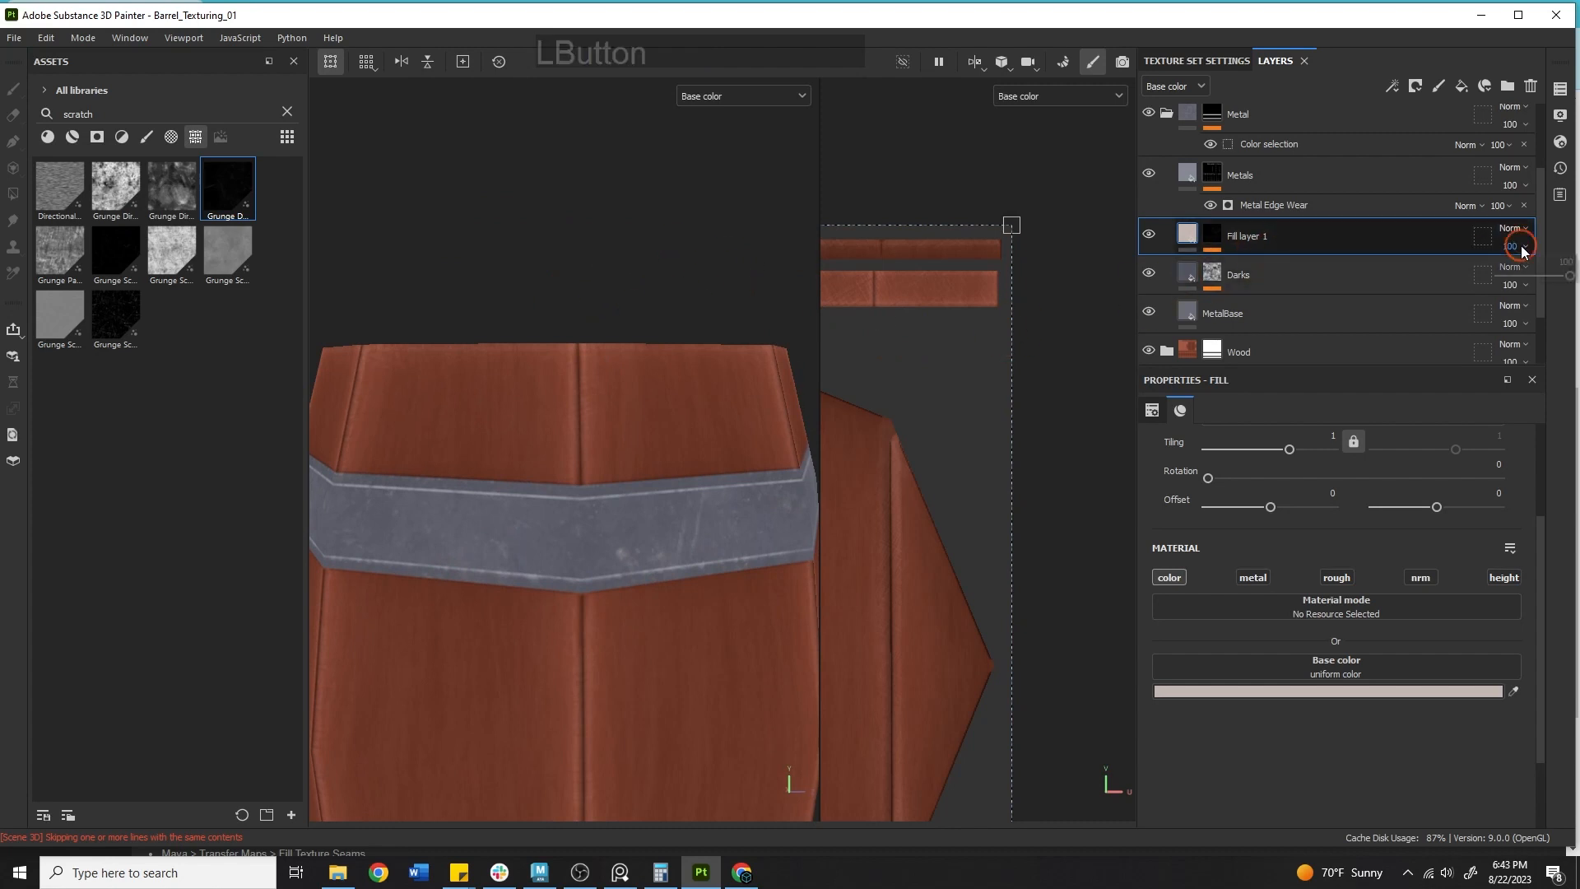
pyautogui.moveTo(1571, 276)
pyautogui.mouseDown()
pyautogui.moveTo(1503, 275)
pyautogui.moveTo(1535, 282)
pyautogui.moveTo(1507, 279)
pyautogui.moveTo(1528, 279)
pyautogui.moveTo(1553, 314)
pyautogui.moveTo(1524, 322)
pyautogui.moveTo(1574, 338)
pyautogui.moveTo(1514, 324)
pyautogui.moveTo(1550, 337)
pyautogui.mouseUp()
pyautogui.click(1514, 285)
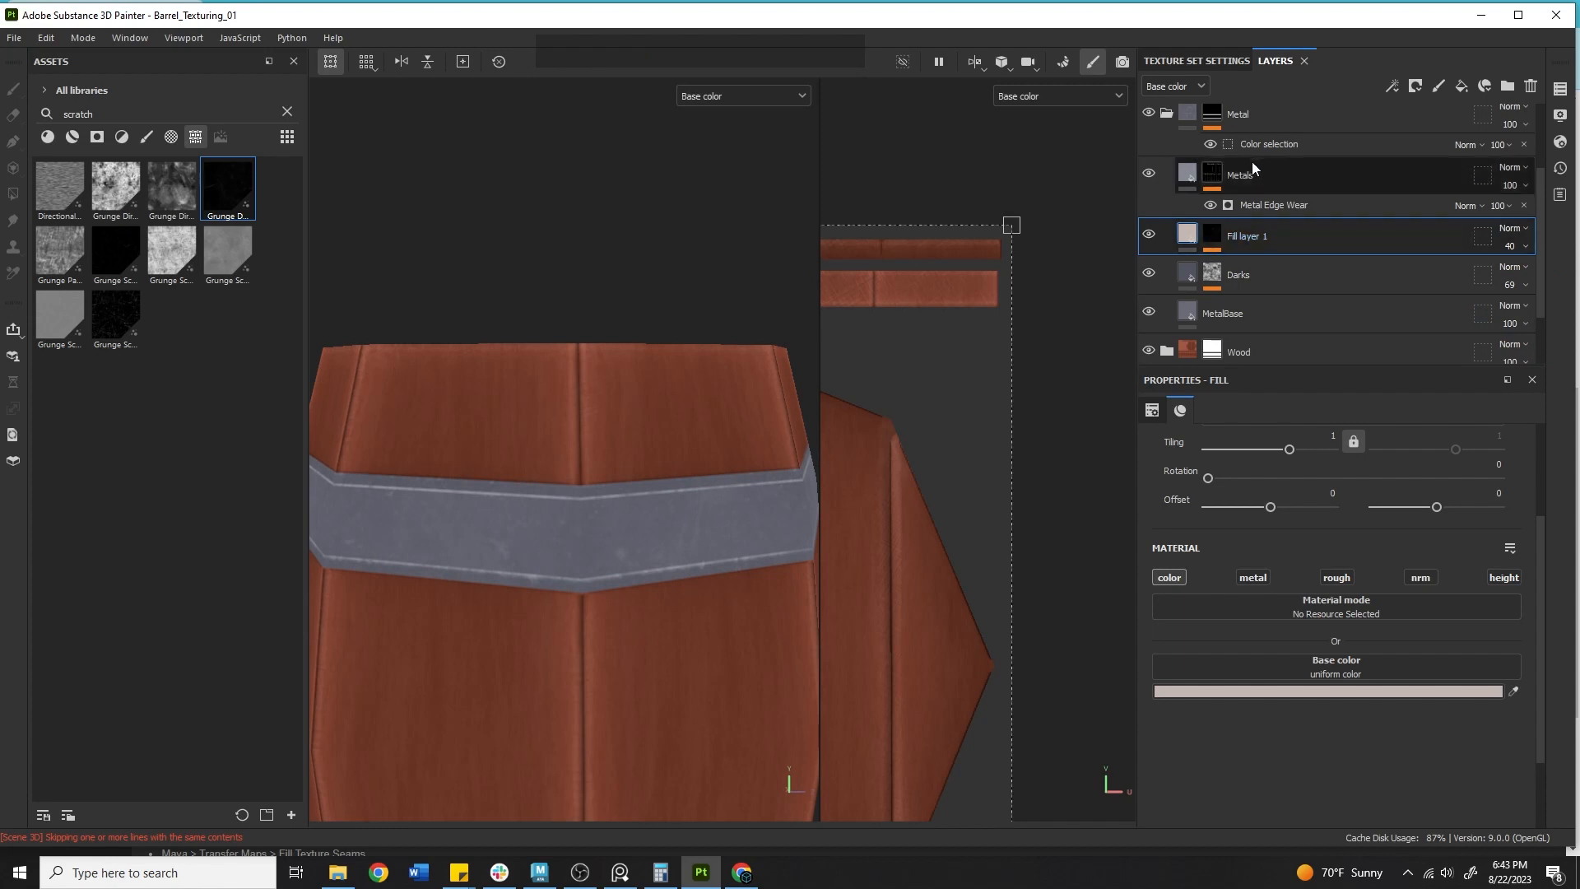
# Rename the Metals layer to MetalHighlights.
pyautogui.click(1149, 173)
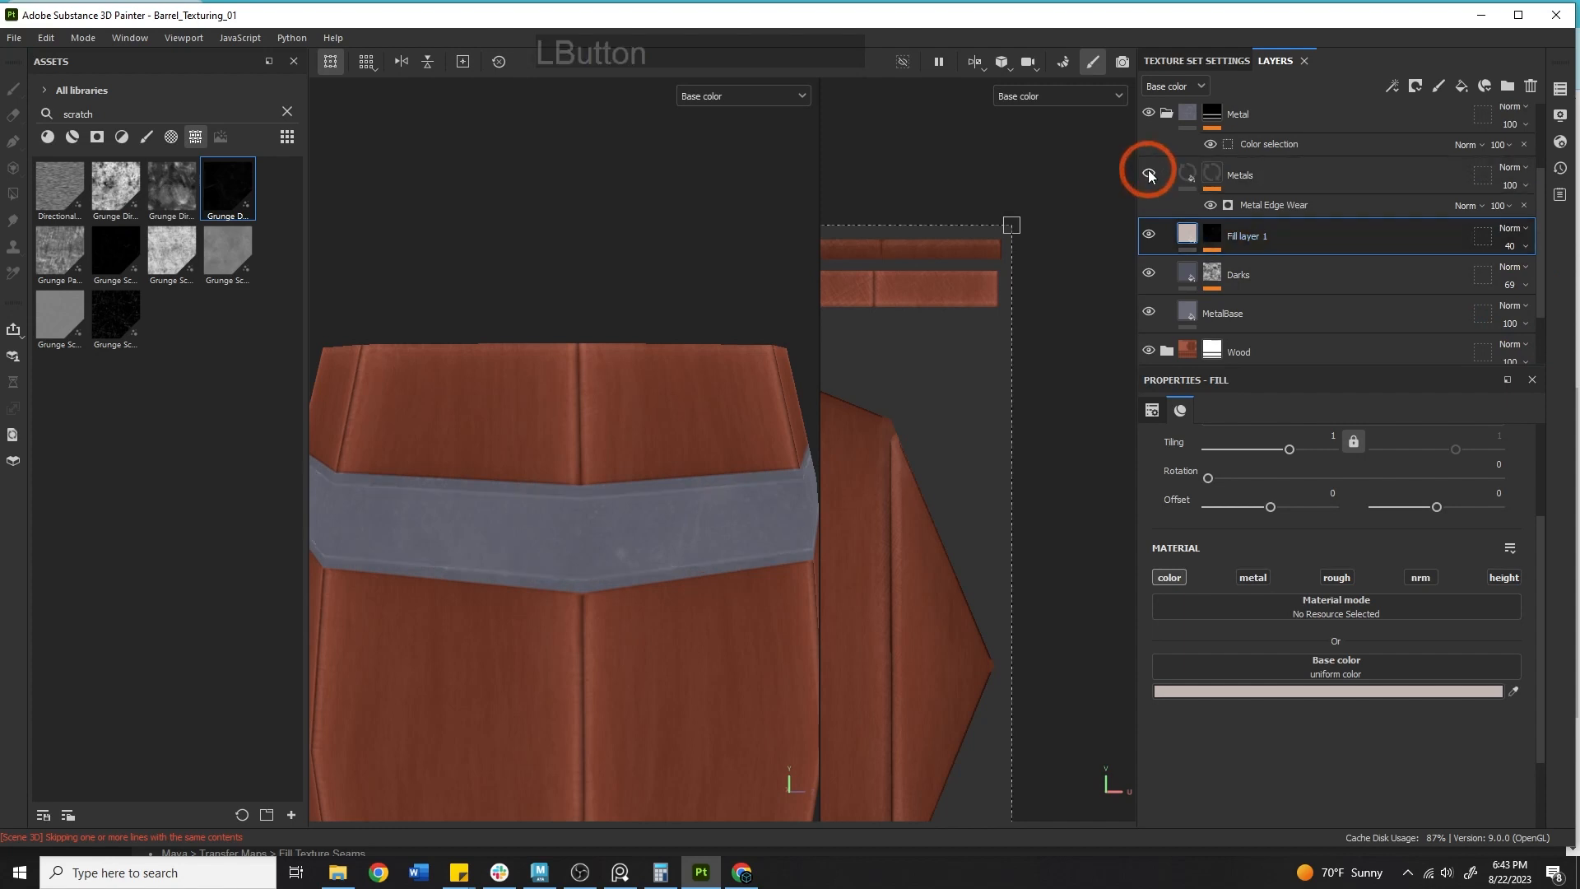
pyautogui.doubleClick(1251, 177)
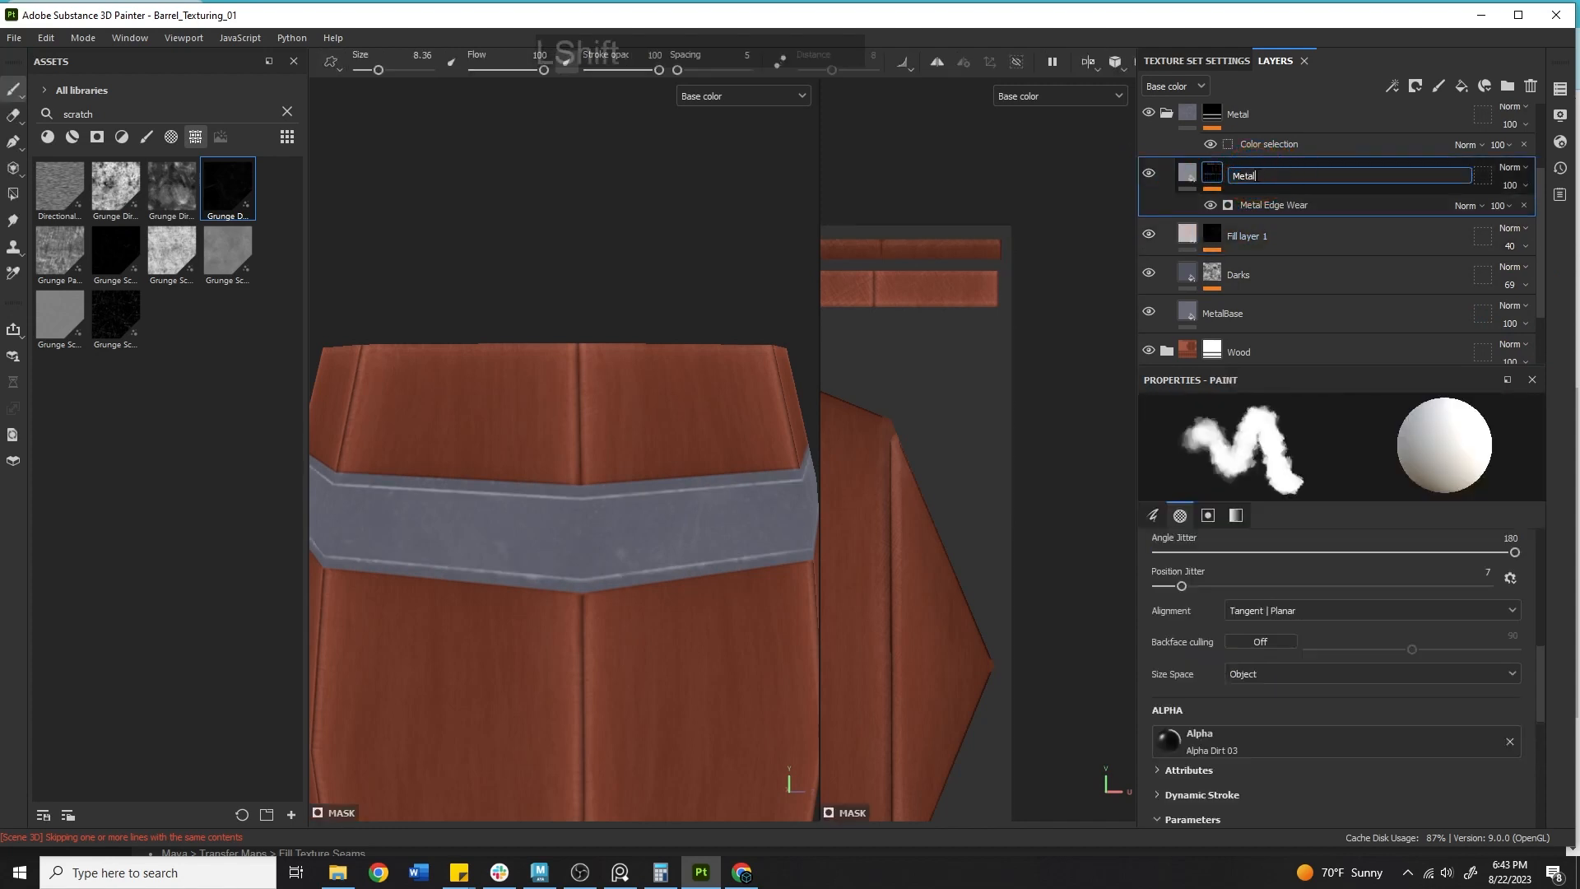
pyautogui.write('MetalHighlights')
pyautogui.press('Return')
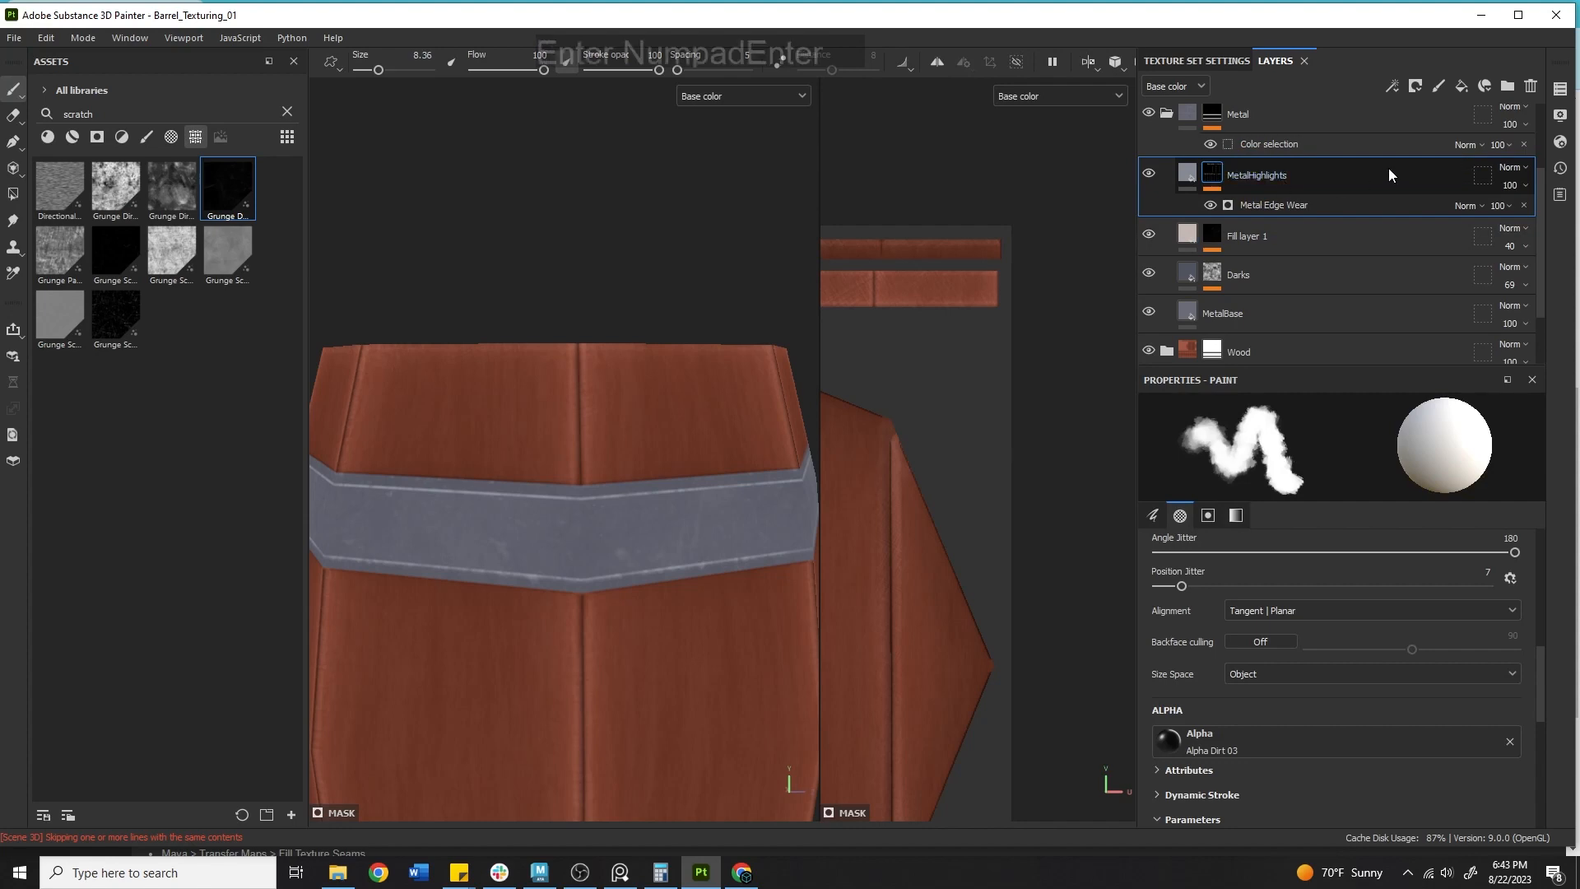
# Set Fill layer 1's opacity back to 100.
pyautogui.moveTo(1511, 184); pyautogui.dragTo(1572, 213)
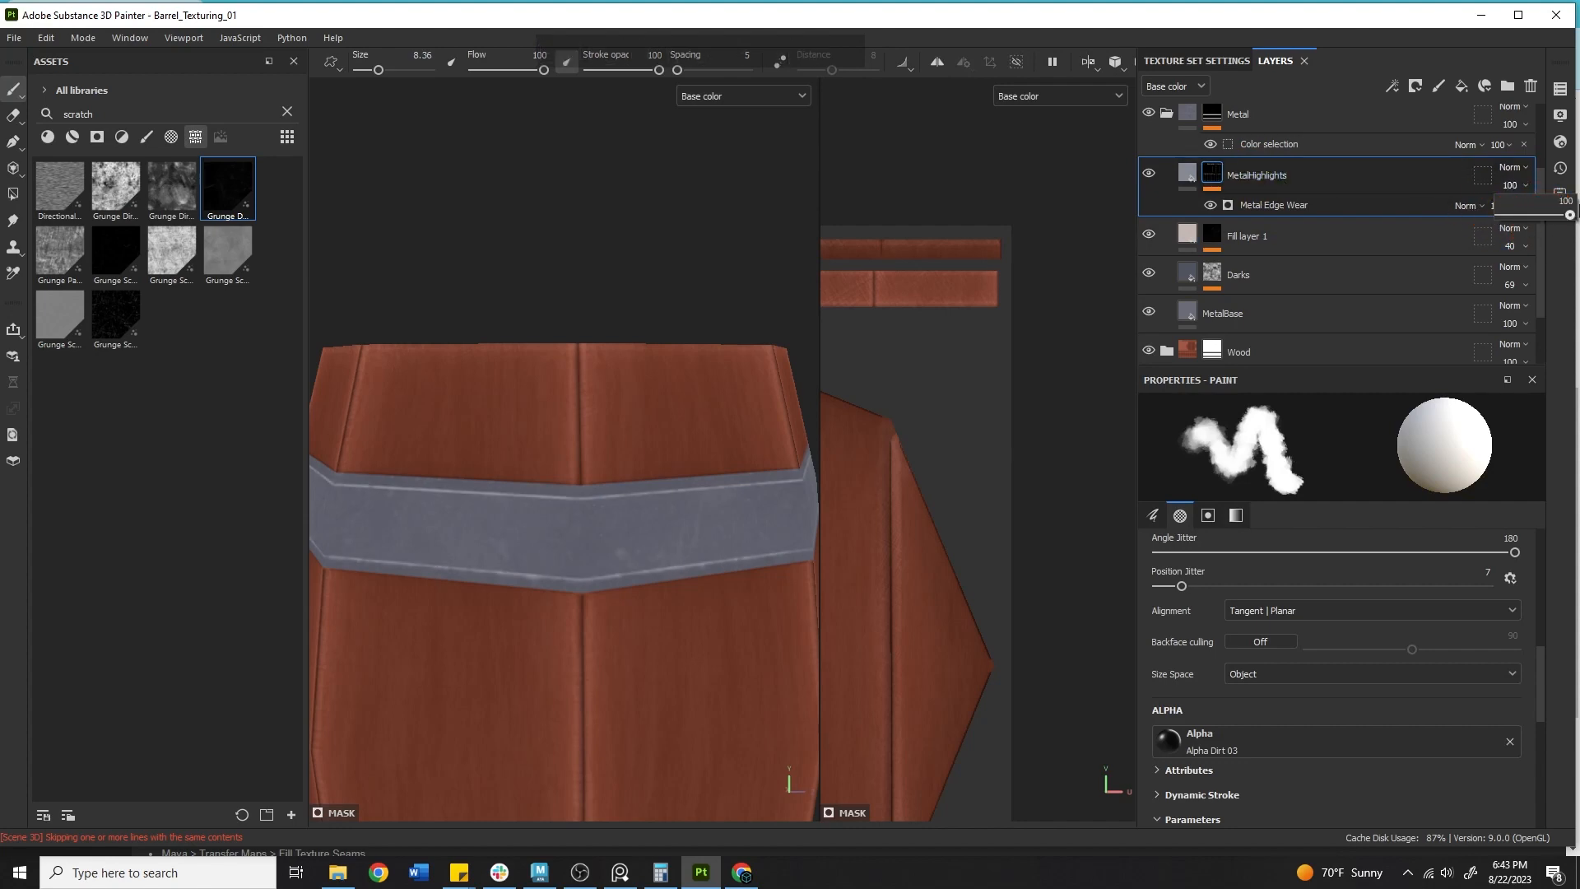
pyautogui.click(1524, 246)
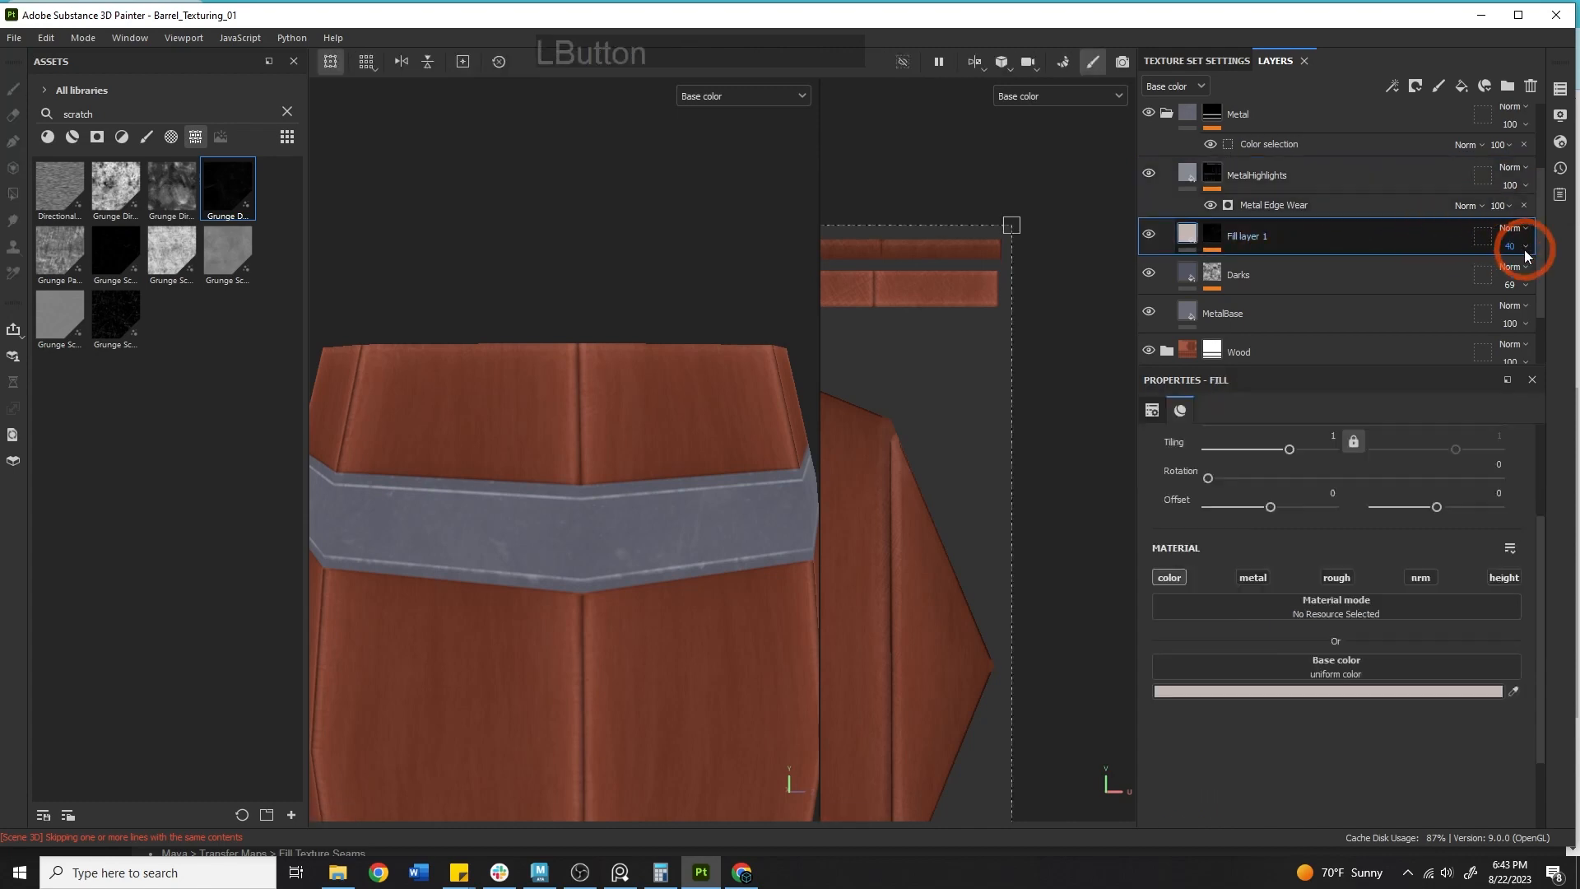
pyautogui.moveTo(1535, 288); pyautogui.dragTo(1569, 275)
pyautogui.click(1132, 247)
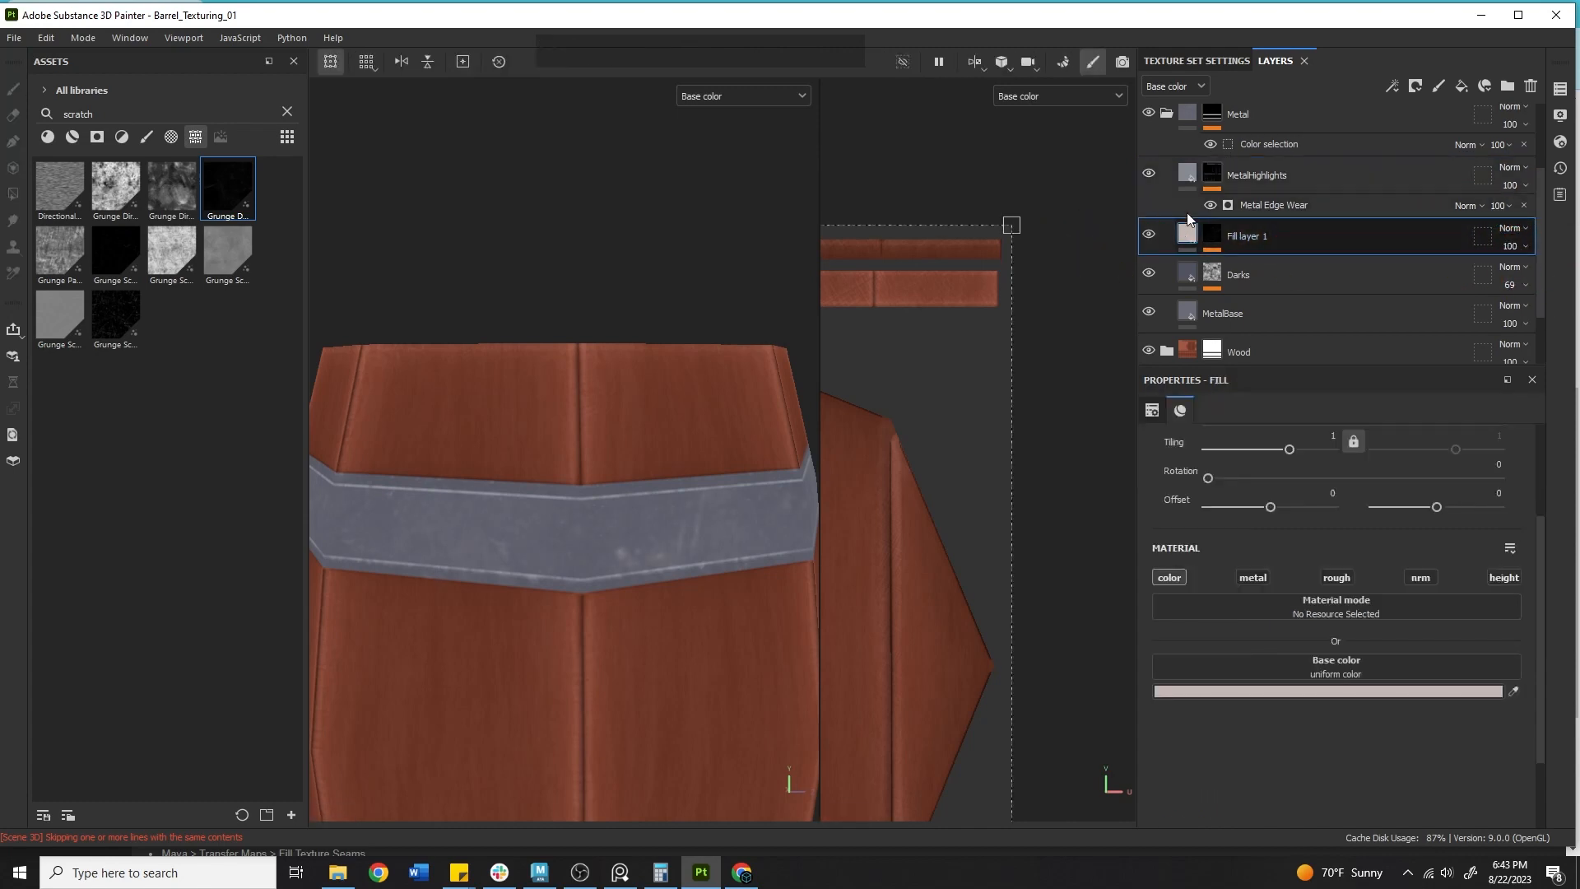
# Compare the barrel's hoops in the Material and Base color viewport modes while orbiting around it.
pyautogui.click(740, 96)
pyautogui.keyDown('alt'); pyautogui.moveTo(599, 367); pyautogui.dragTo(703, 373, button='right'); pyautogui.keyUp('alt')
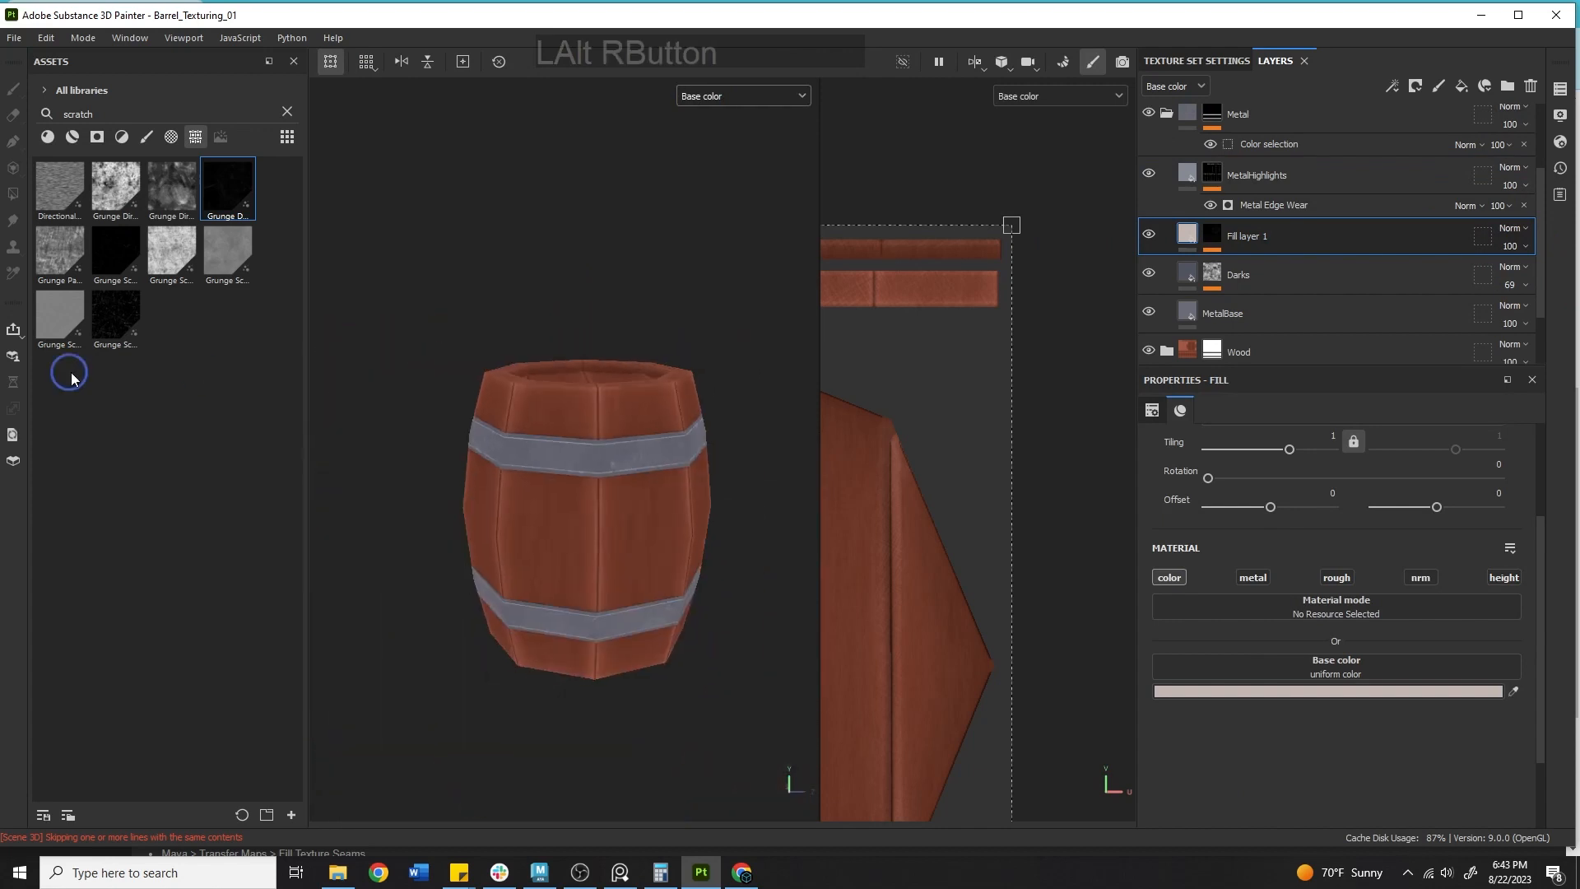
pyautogui.keyDown('alt'); pyautogui.moveTo(703, 373); pyautogui.dragTo(693, 330); pyautogui.keyUp('alt')
pyautogui.click(726, 90)
pyautogui.click(724, 112)
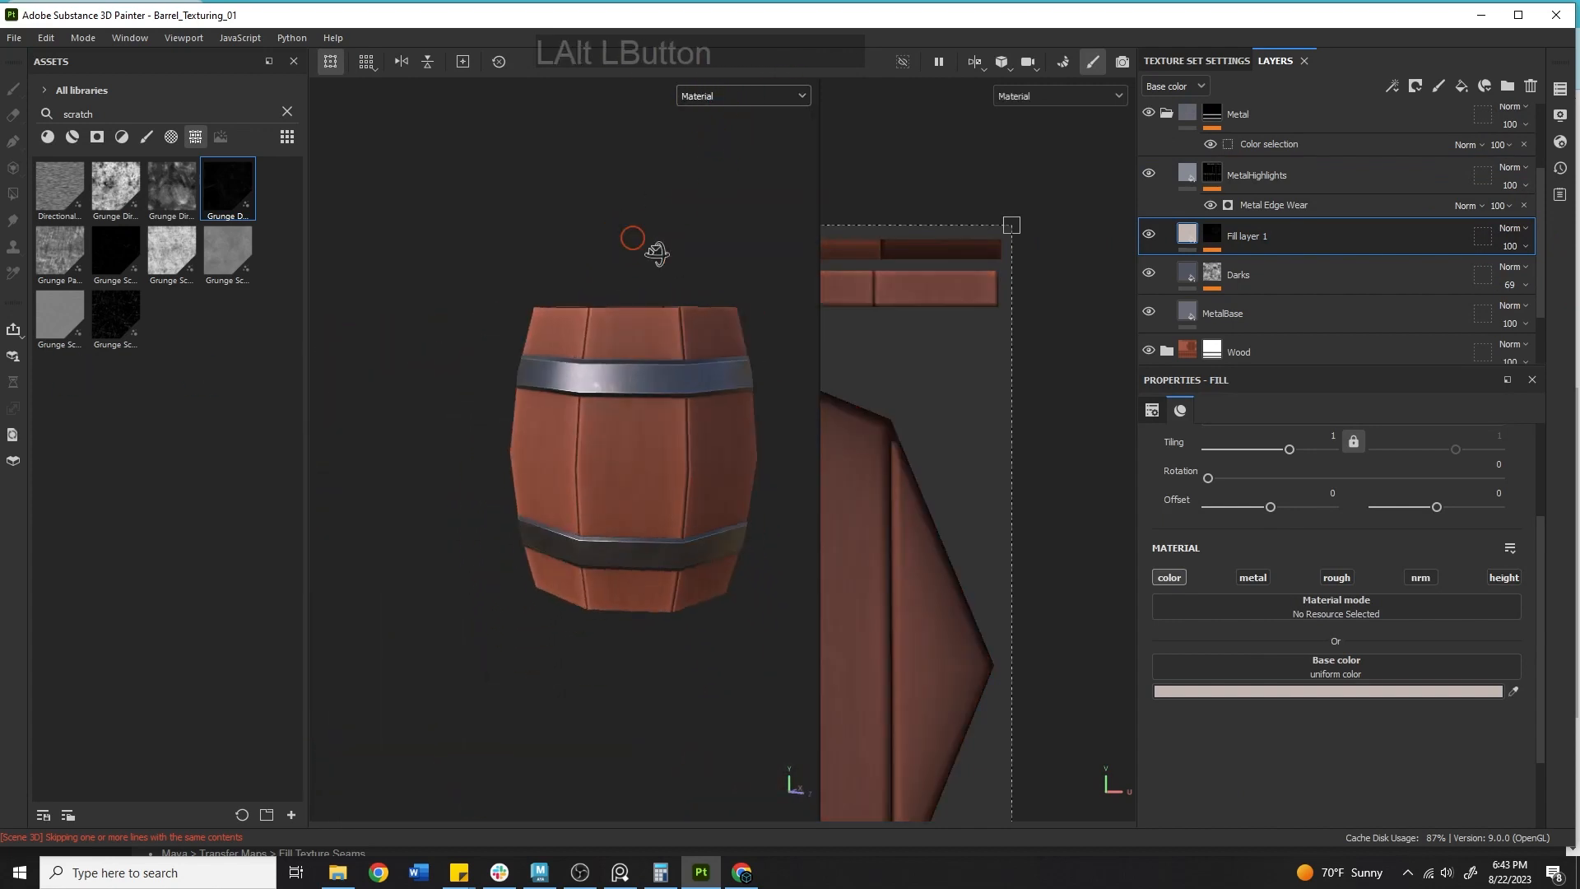
pyautogui.keyDown('alt'); pyautogui.moveTo(642, 239); pyautogui.dragTo(769, 344); pyautogui.keyUp('alt')
pyautogui.keyDown('shift'); pyautogui.moveTo(775, 344); pyautogui.dragTo(708, 328, button='right'); pyautogui.keyUp('shift')
pyautogui.keyDown('alt'); pyautogui.moveTo(708, 328); pyautogui.dragTo(708, 238); pyautogui.keyUp('alt')
pyautogui.click(724, 95)
pyautogui.click(709, 121)
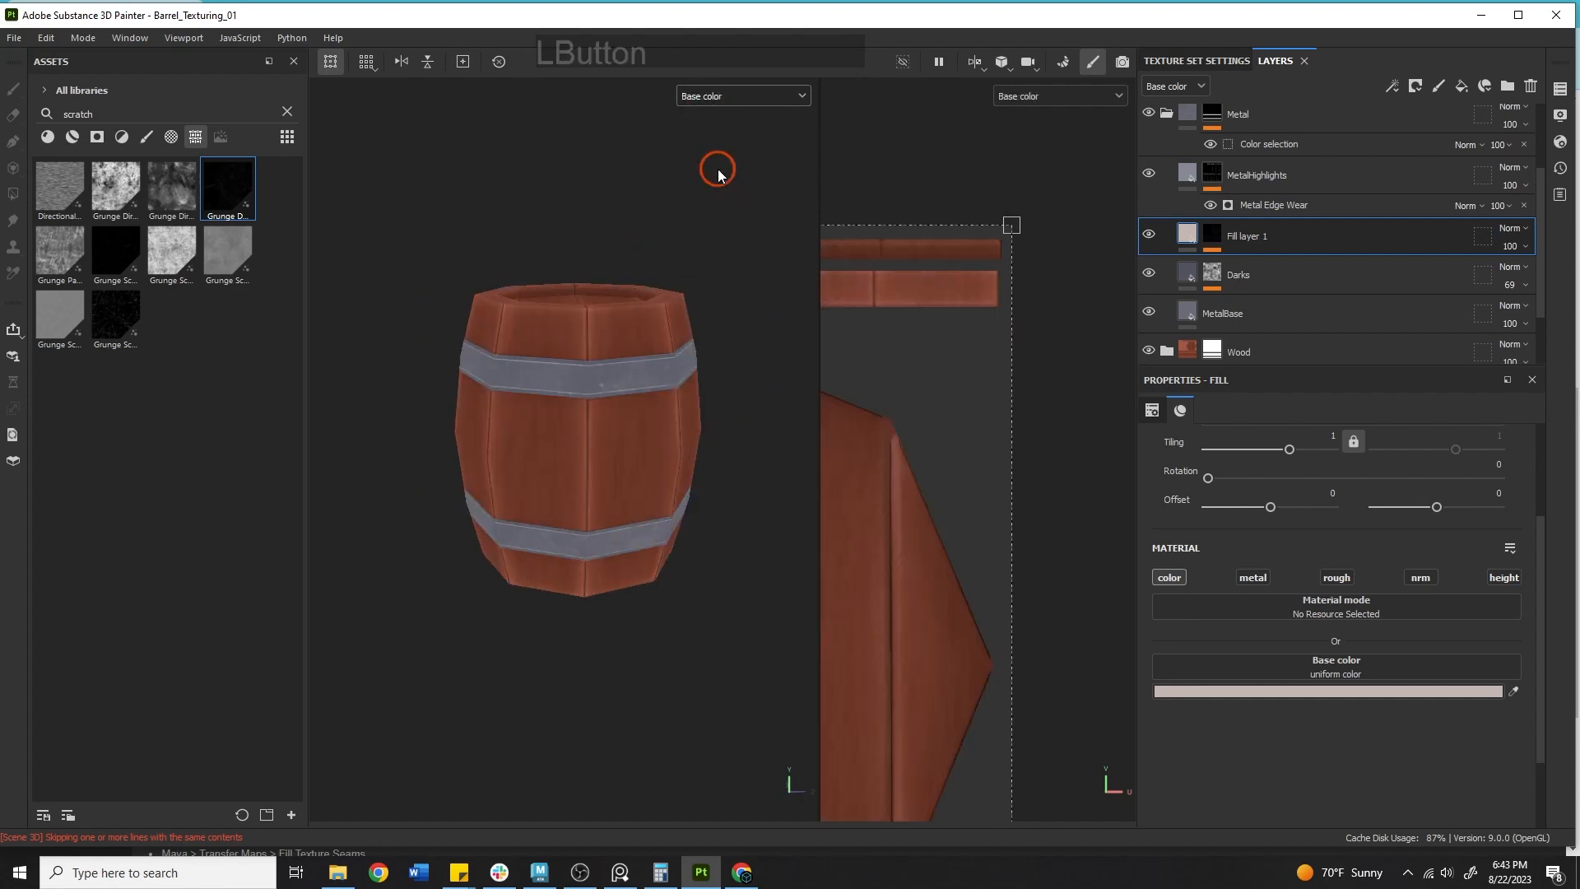
# Orbit around the barrel in the full Material view to inspect the darkened metal hoops and wood.
pyautogui.keyDown('alt'); pyautogui.moveTo(715, 165); pyautogui.dragTo(655, 339); pyautogui.keyUp('alt')
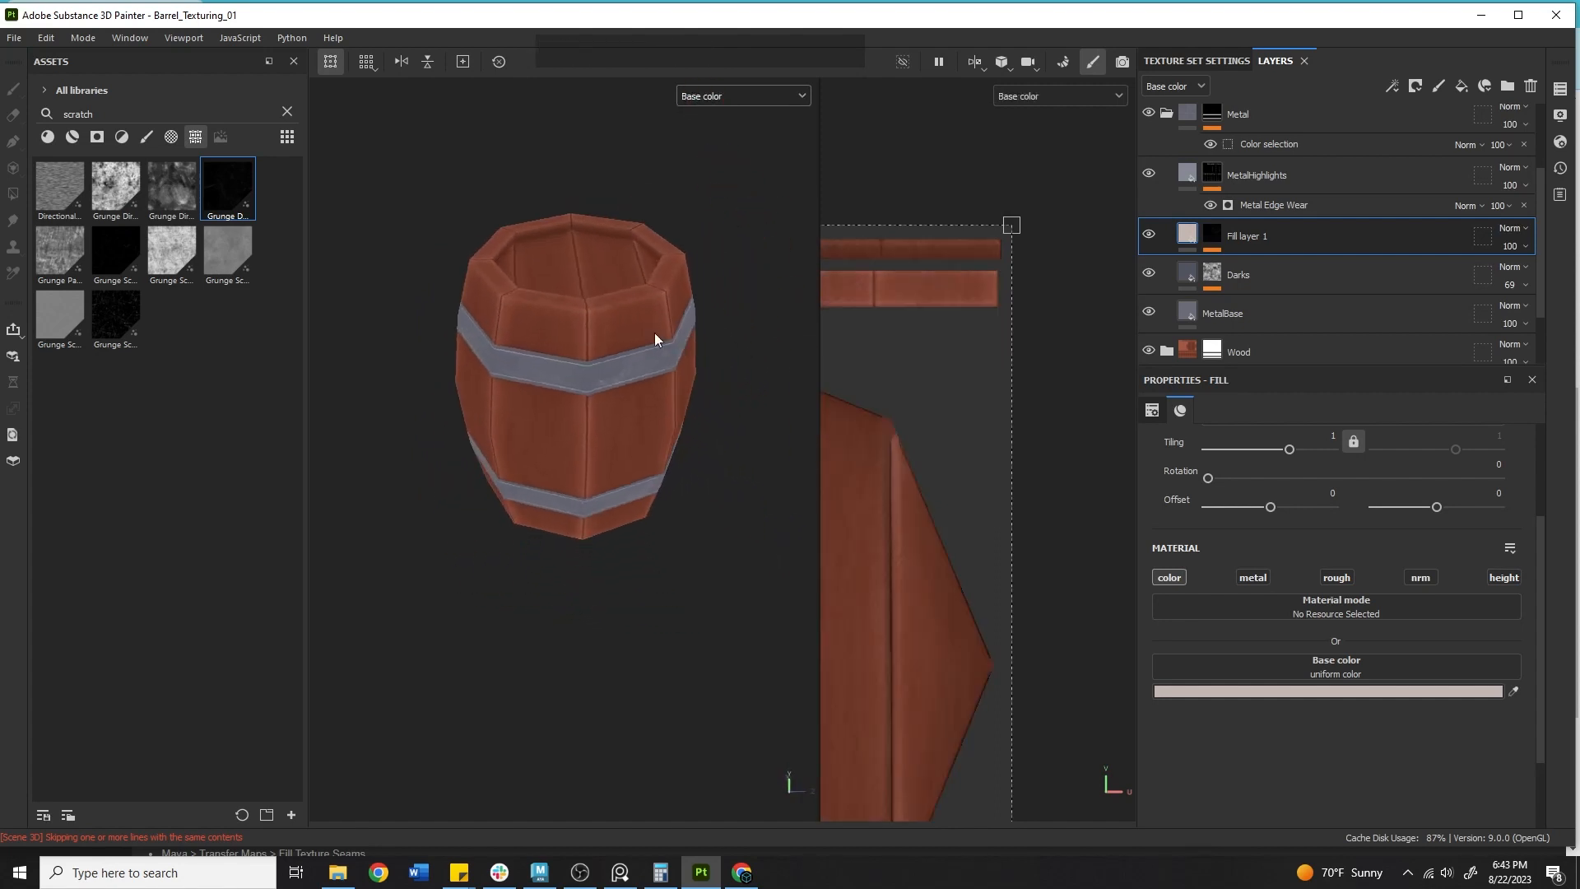
pyautogui.click(706, 110)
pyautogui.click(709, 98)
pyautogui.click(708, 116)
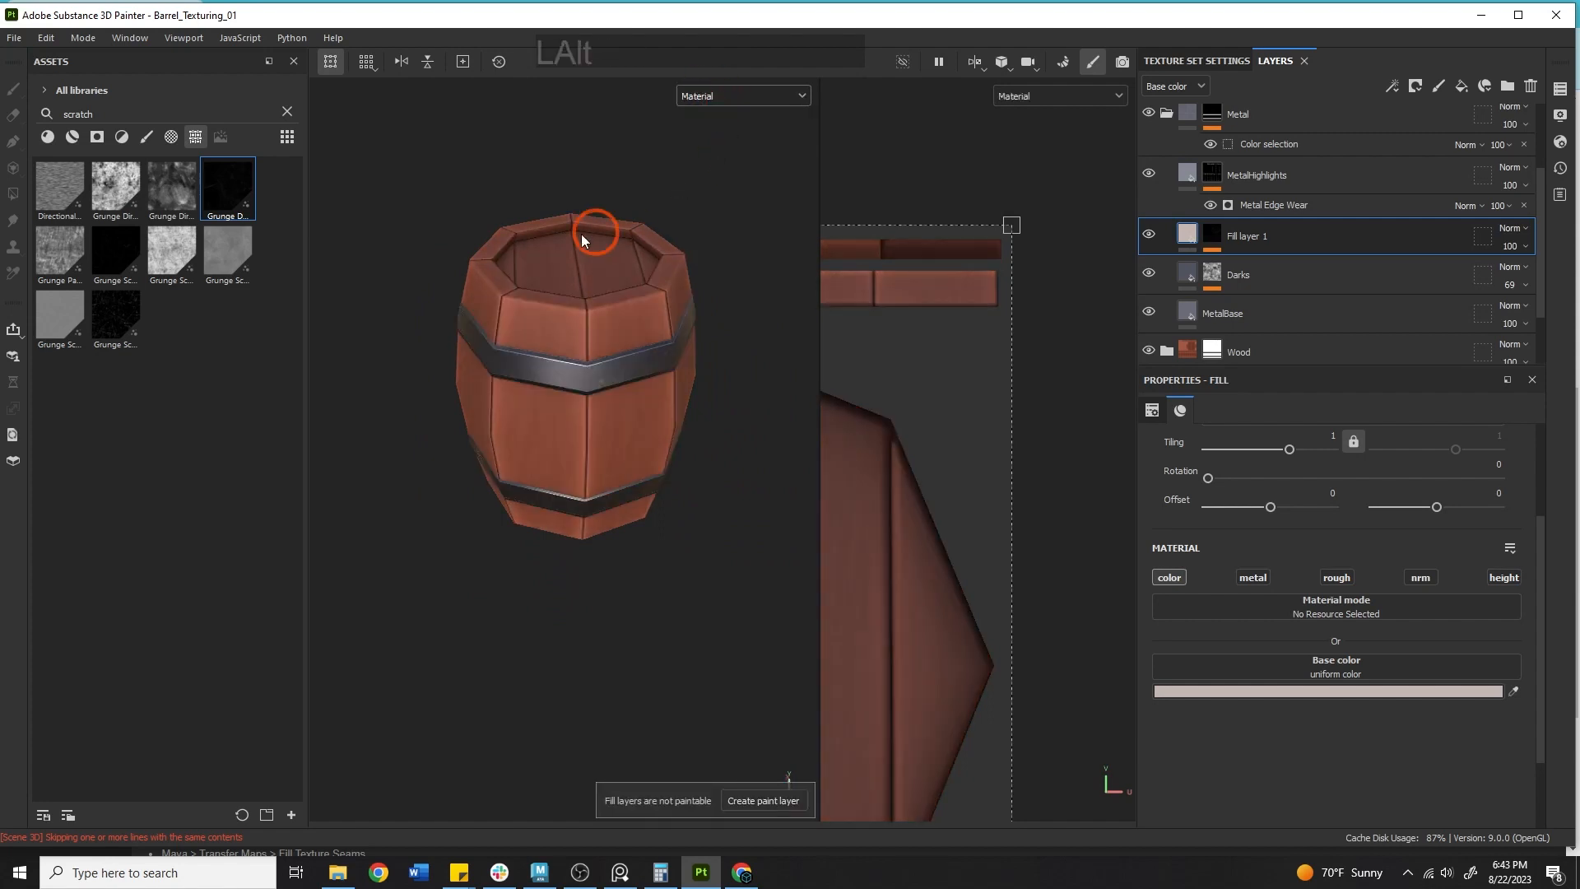
pyautogui.keyDown('alt'); pyautogui.moveTo(582, 239); pyautogui.dragTo(864, 318, button='right'); pyautogui.keyUp('alt')
pyautogui.keyDown('alt'); pyautogui.moveTo(864, 318); pyautogui.dragTo(656, 233); pyautogui.keyUp('alt')
pyautogui.keyDown('shift'); pyautogui.moveTo(655, 233); pyautogui.dragTo(610, 407, button='right'); pyautogui.keyUp('shift')
pyautogui.keyDown('alt'); pyautogui.moveTo(610, 407); pyautogui.dragTo(660, 402, button='middle'); pyautogui.keyUp('alt')
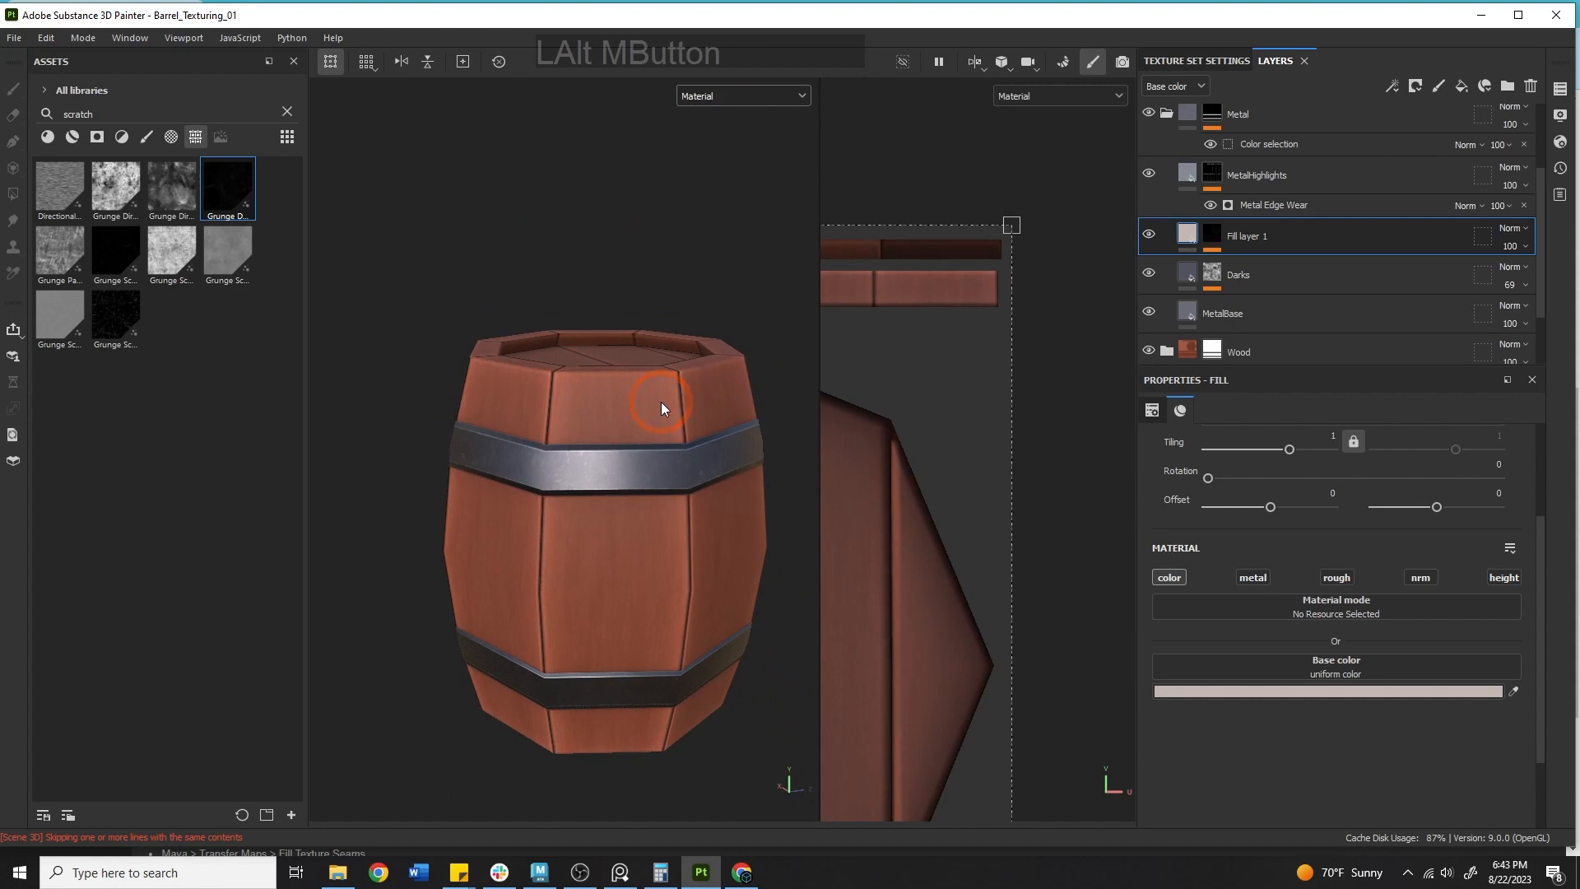
pyautogui.keyDown('alt'); pyautogui.moveTo(660, 403); pyautogui.dragTo(656, 363); pyautogui.keyUp('alt')
pyautogui.keyDown('alt'); pyautogui.moveTo(656, 363); pyautogui.dragTo(596, 367, button='middle'); pyautogui.keyUp('alt')
pyautogui.moveTo(596, 367)
pyautogui.keyDown('alt'); pyautogui.mouseDown()
pyautogui.moveTo(513, 388)
pyautogui.moveTo(639, 398)
pyautogui.mouseUp(); pyautogui.keyUp('alt')
# Start saving the project under a new file name.
pyautogui.click(14, 38)
pyautogui.click(44, 182)
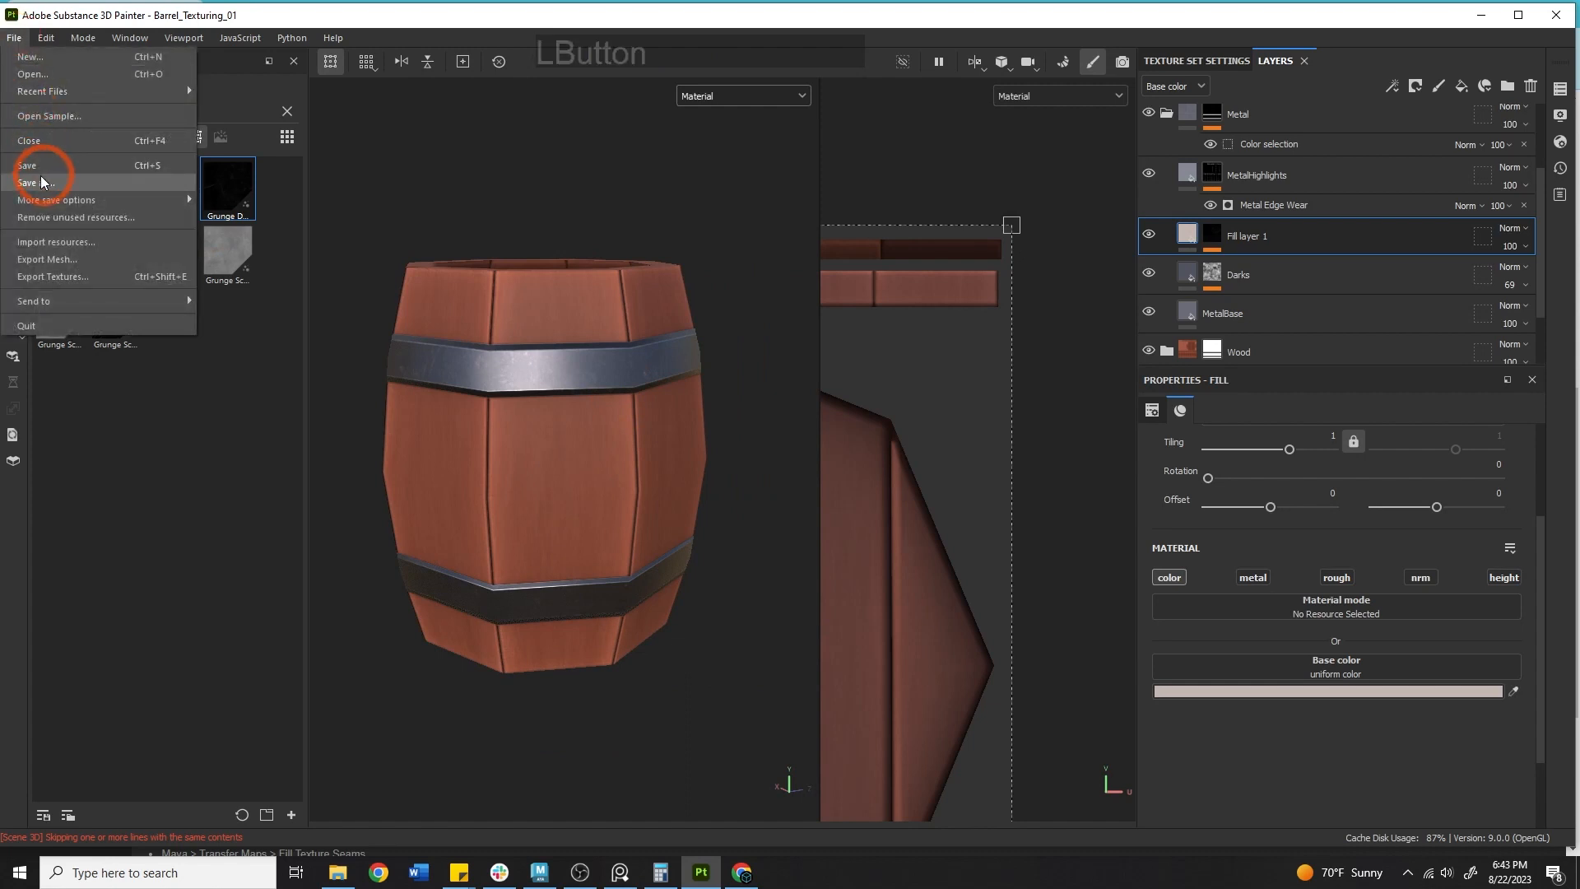